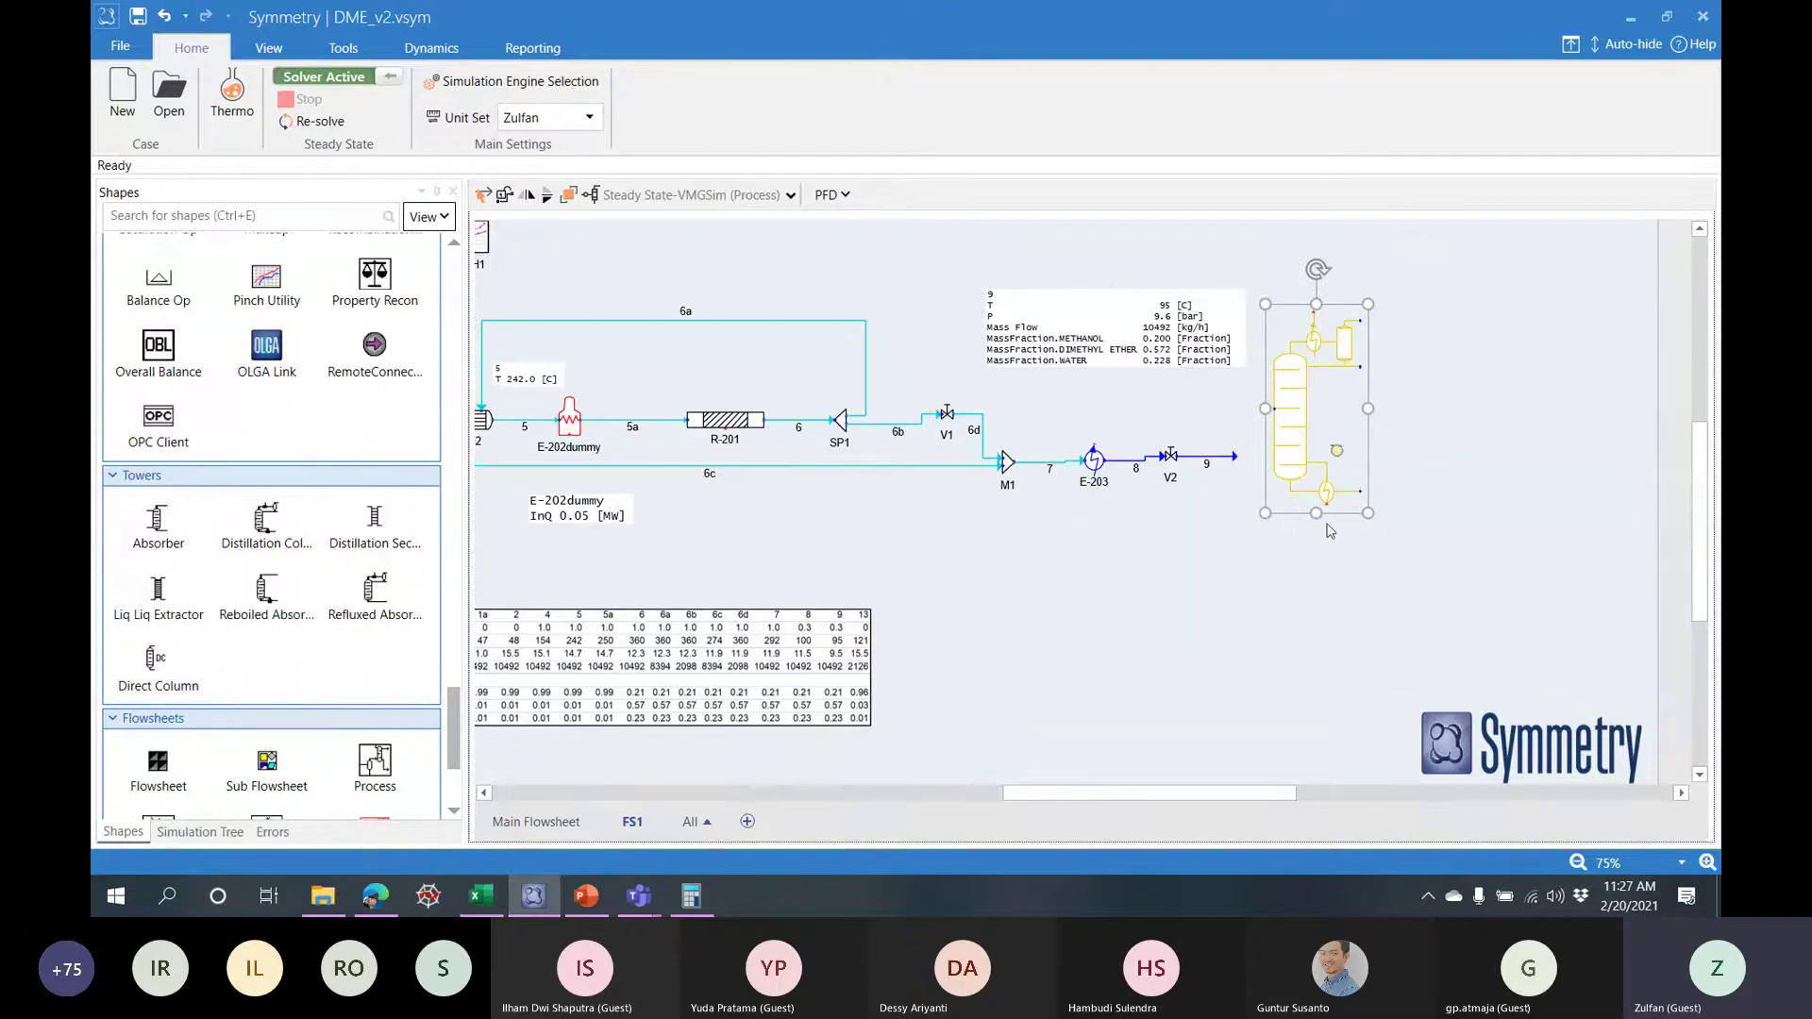
- Stretch the distillation column T1 to a taller symbol and extend the flowsheet page beyond it for more drawing space
left_click_drag(1318, 514, 1317, 552)
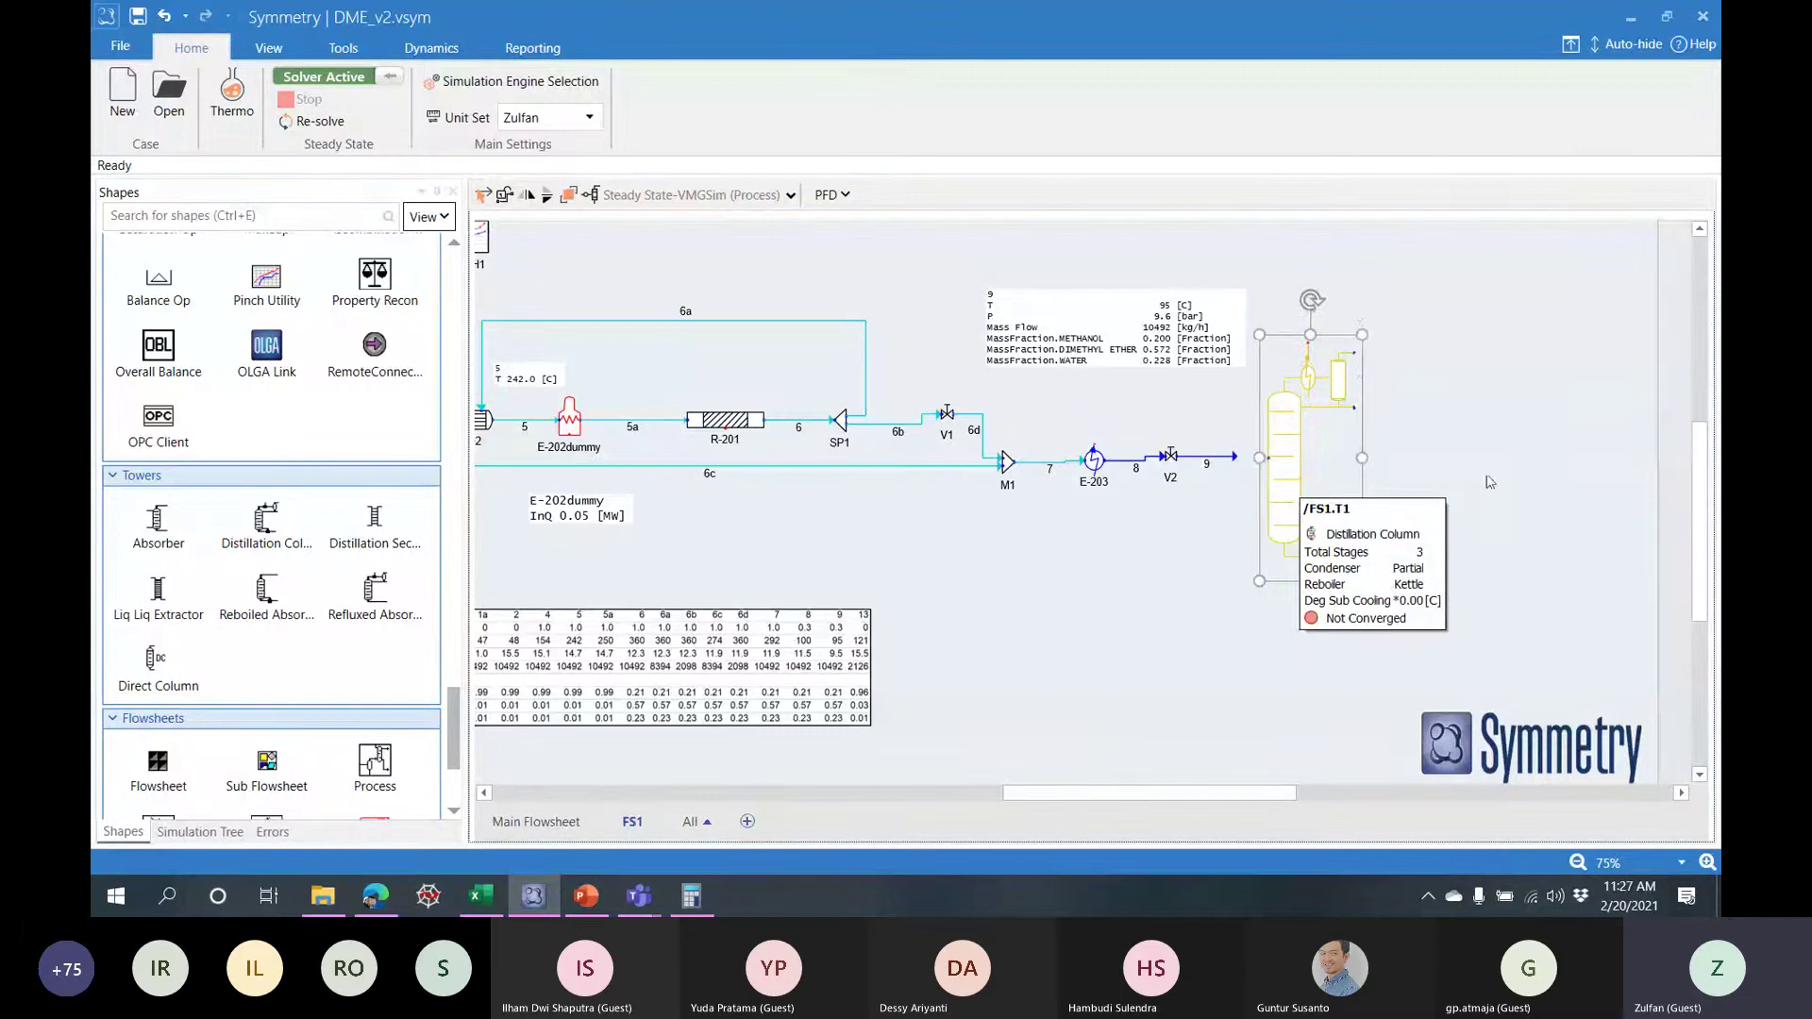
left_click(1519, 467)
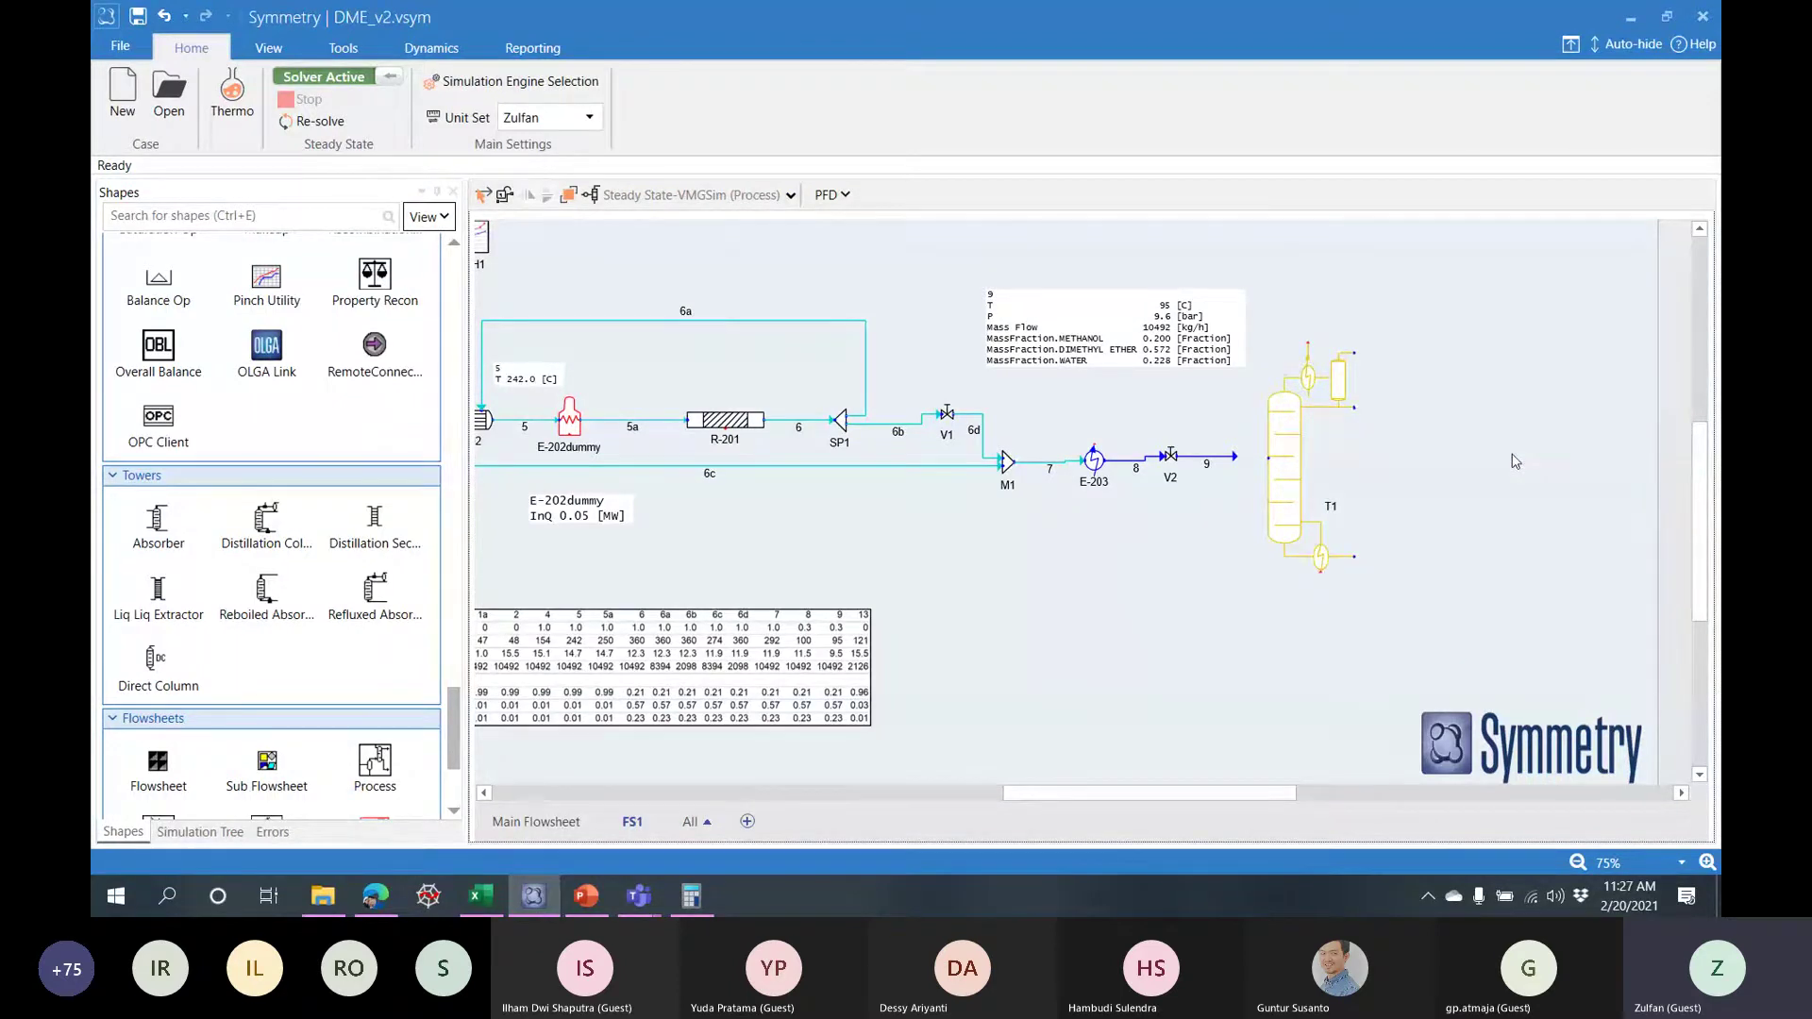
left_click_drag(1232, 793, 1350, 793)
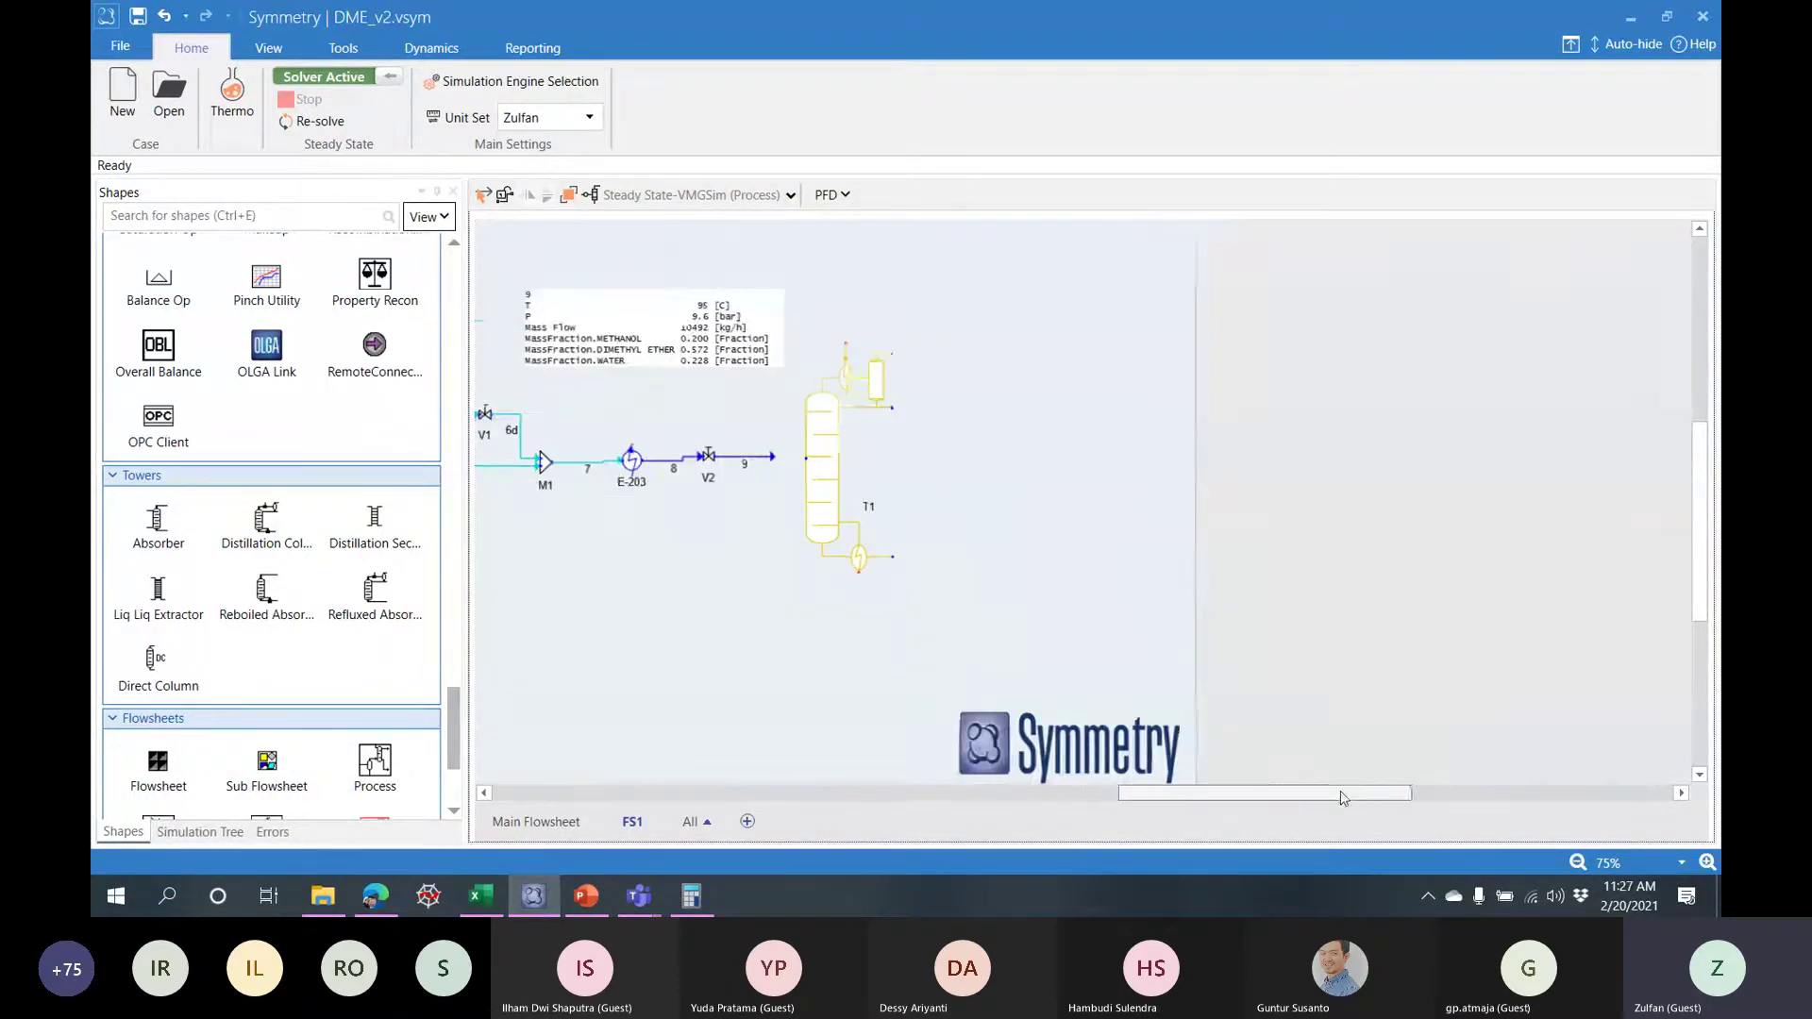
left_click_drag(1168, 493, 1594, 498)
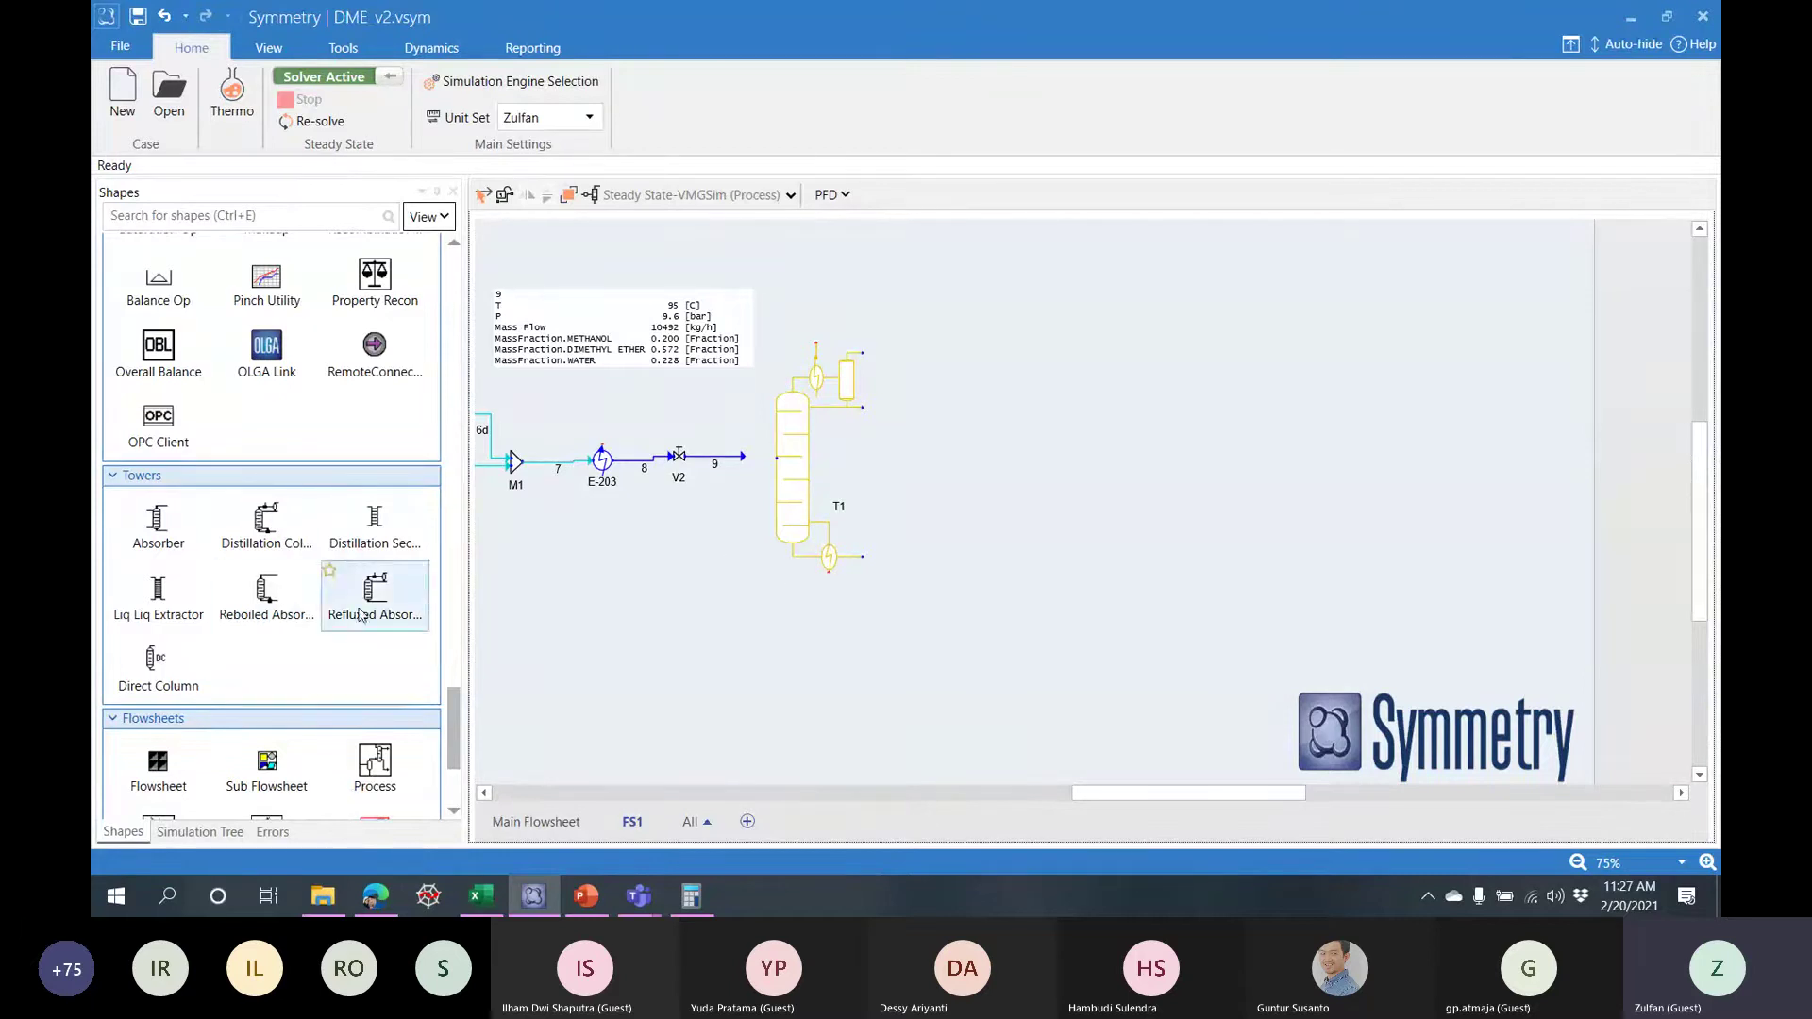
- Connect material stream 9 from valve V2 to the feed port of distillation column T1
left_click(331, 674)
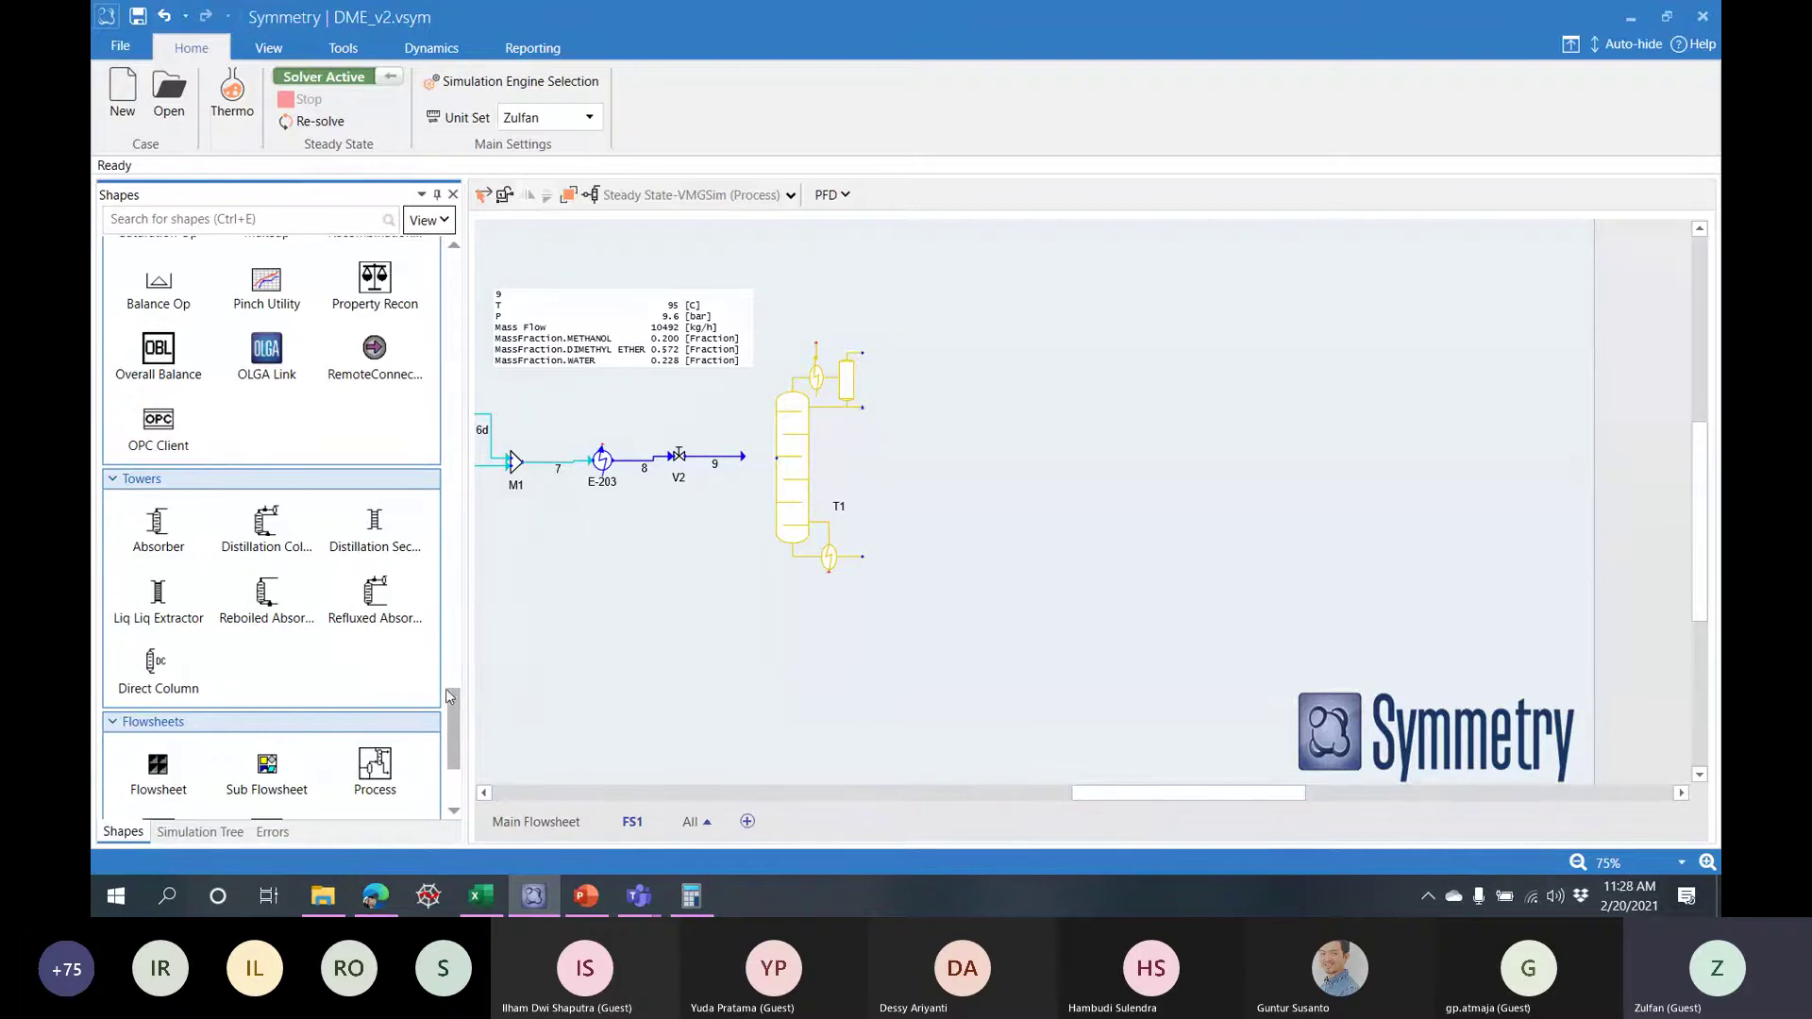
left_click_drag(454, 701, 453, 713)
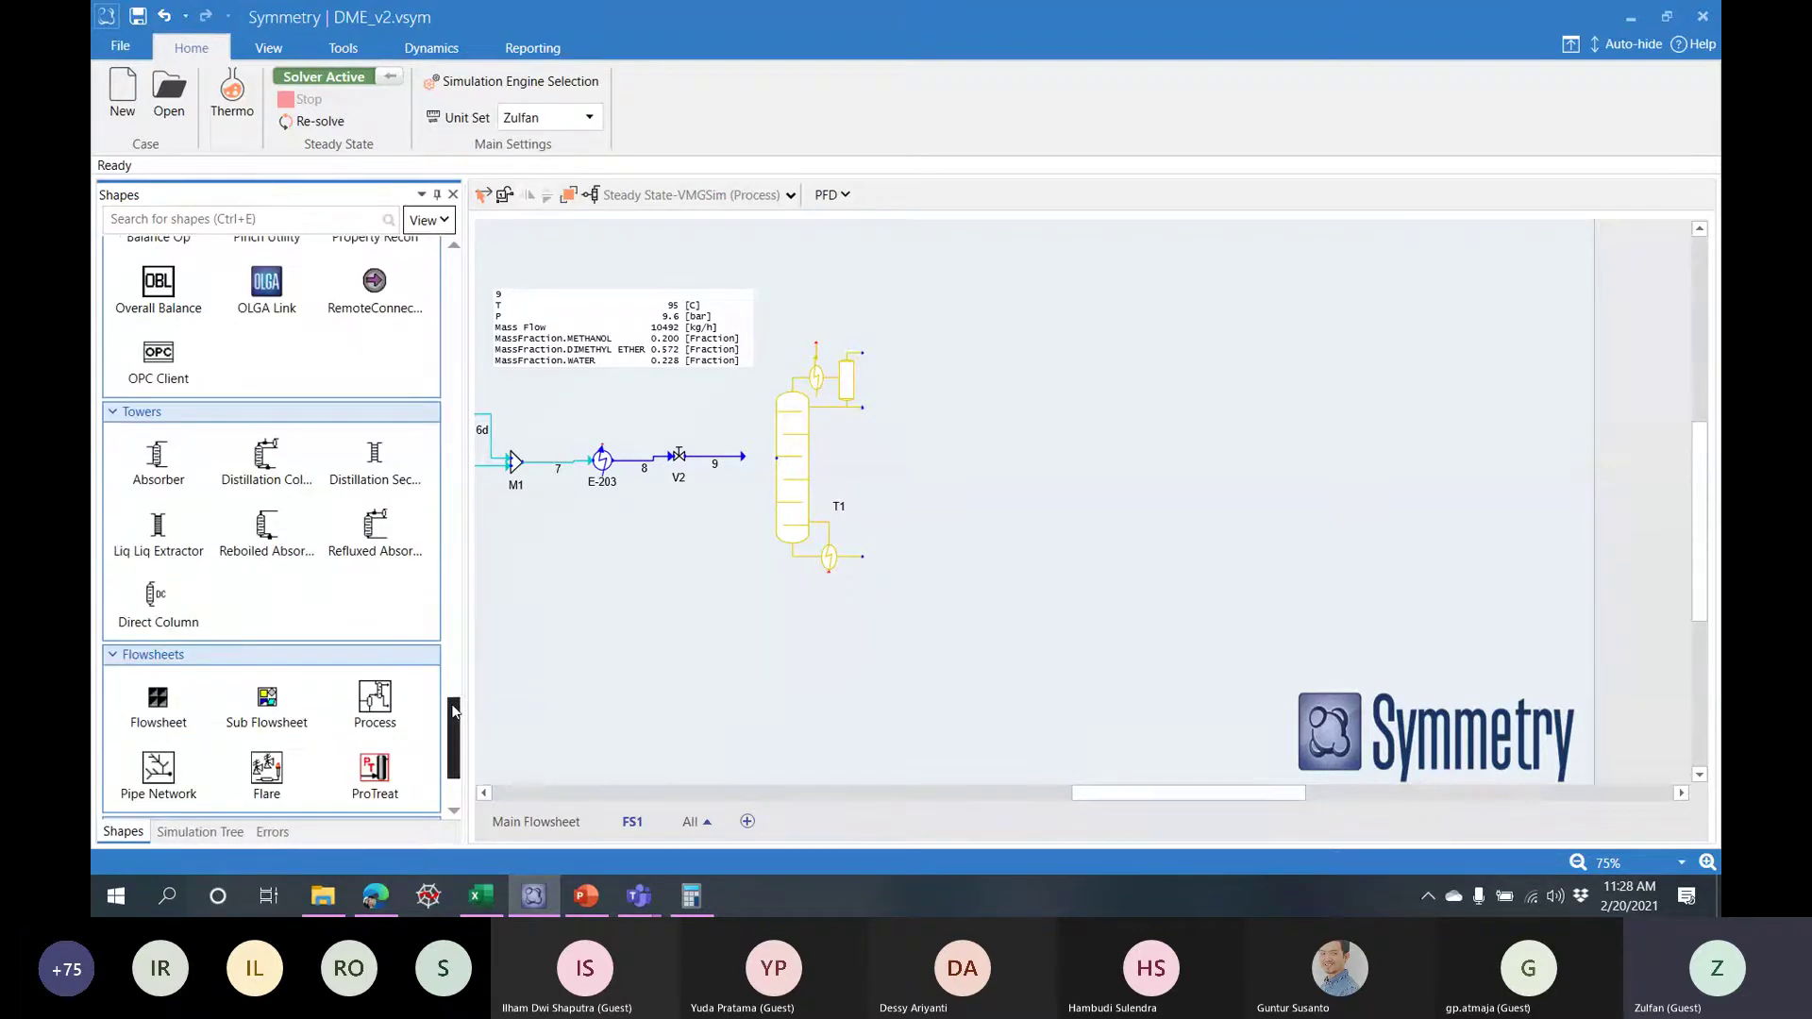
double_click(792, 485)
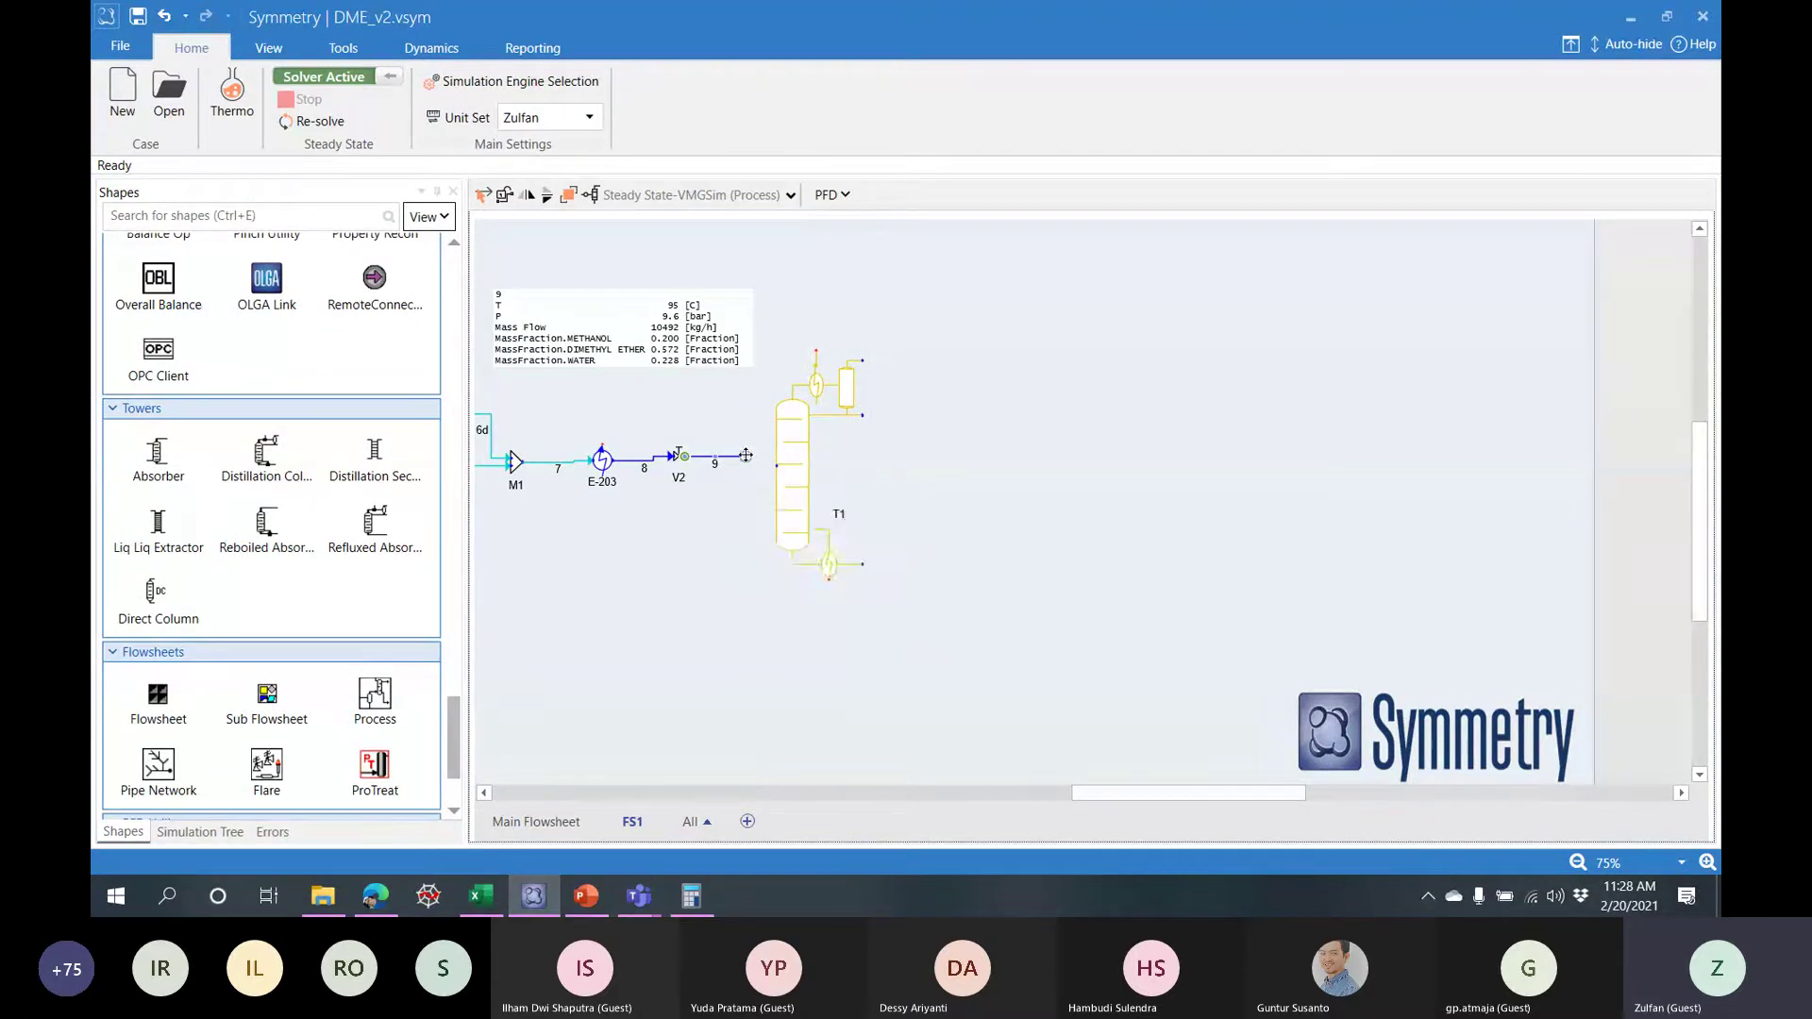
mouse_move(746, 456)
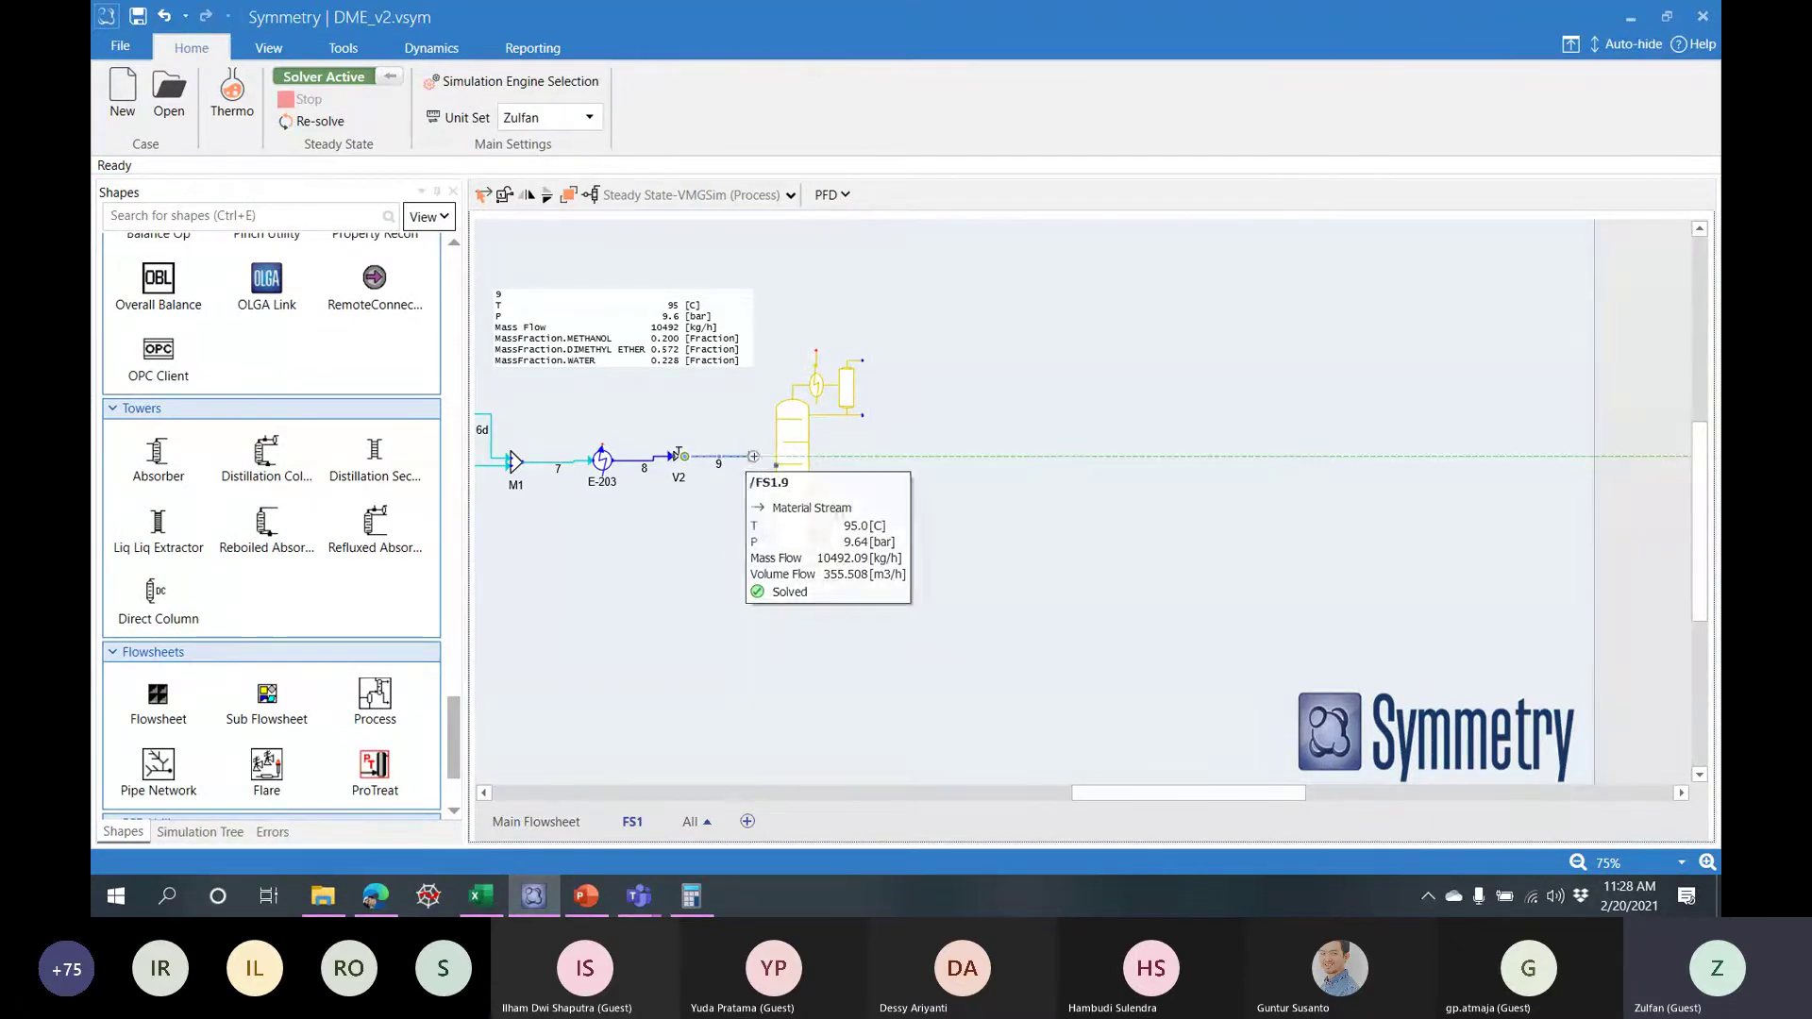
left_click_drag(745, 456, 776, 465)
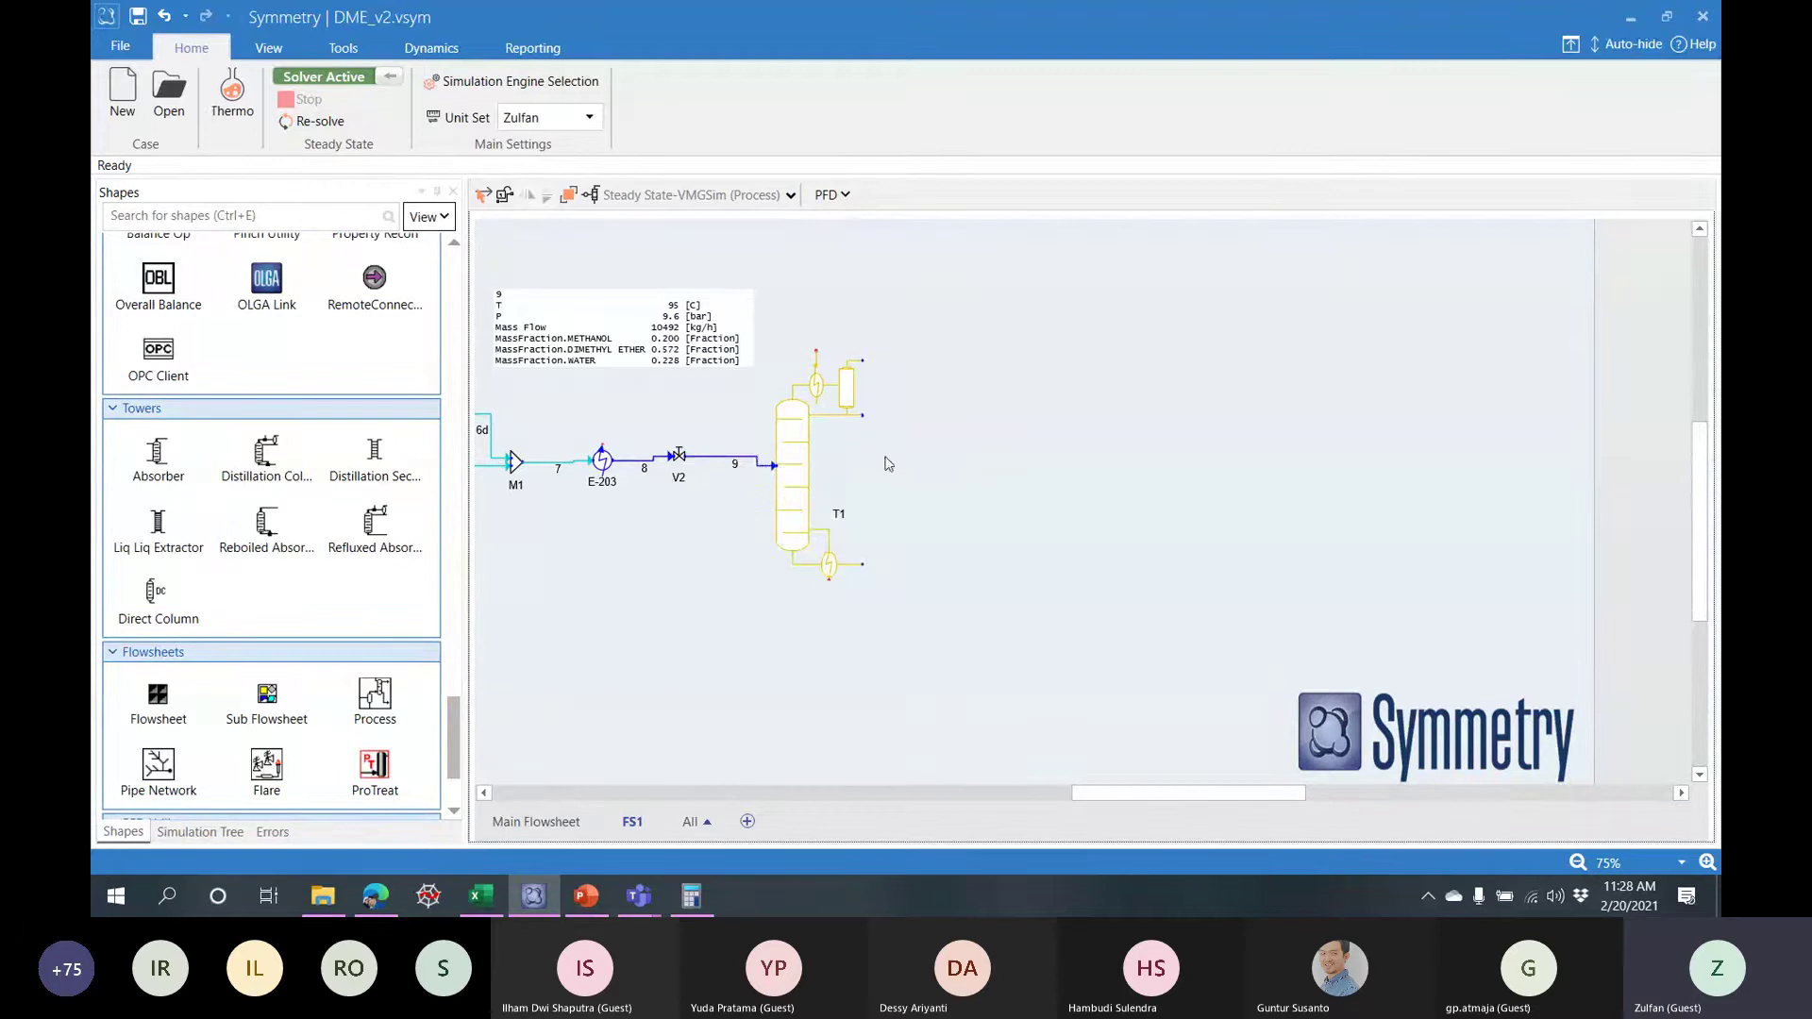
- Open the distillation column's settings, check its tag on the PowerPoint process flow diagram, and rename the column T-201 in Symmetry
double_click(793, 434)
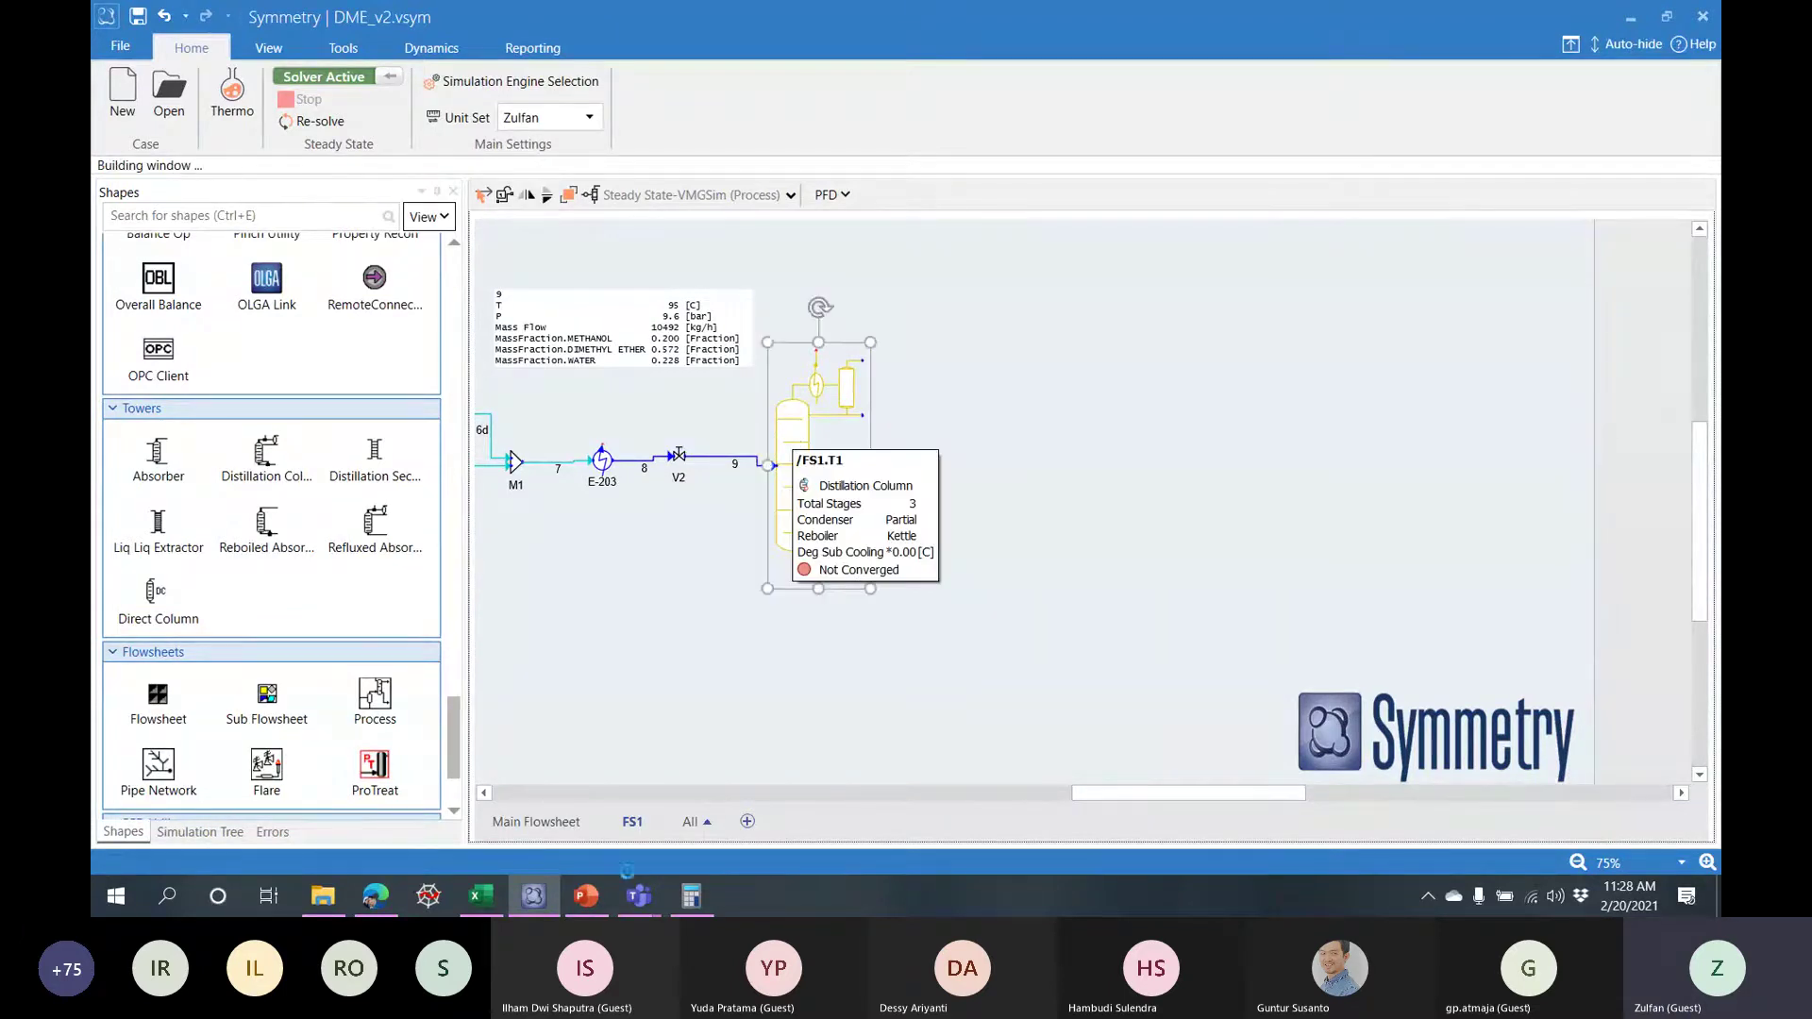
left_click(587, 896)
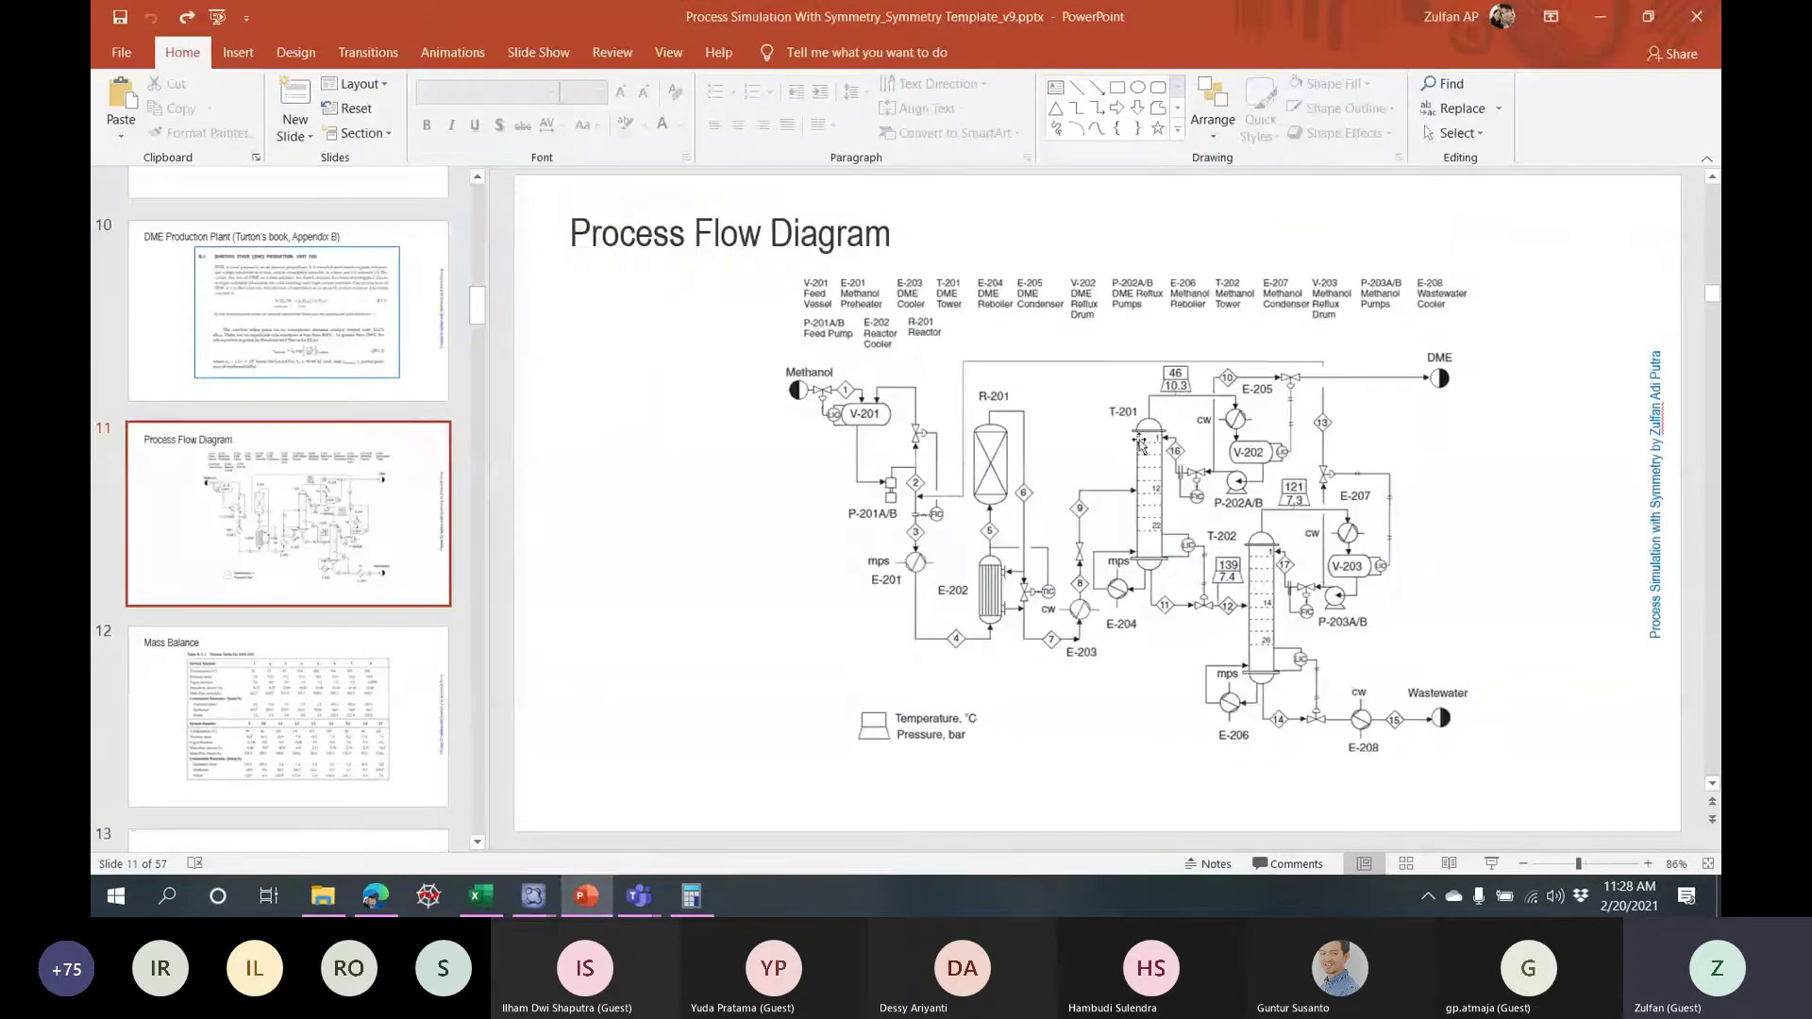
mouse_move(543, 892)
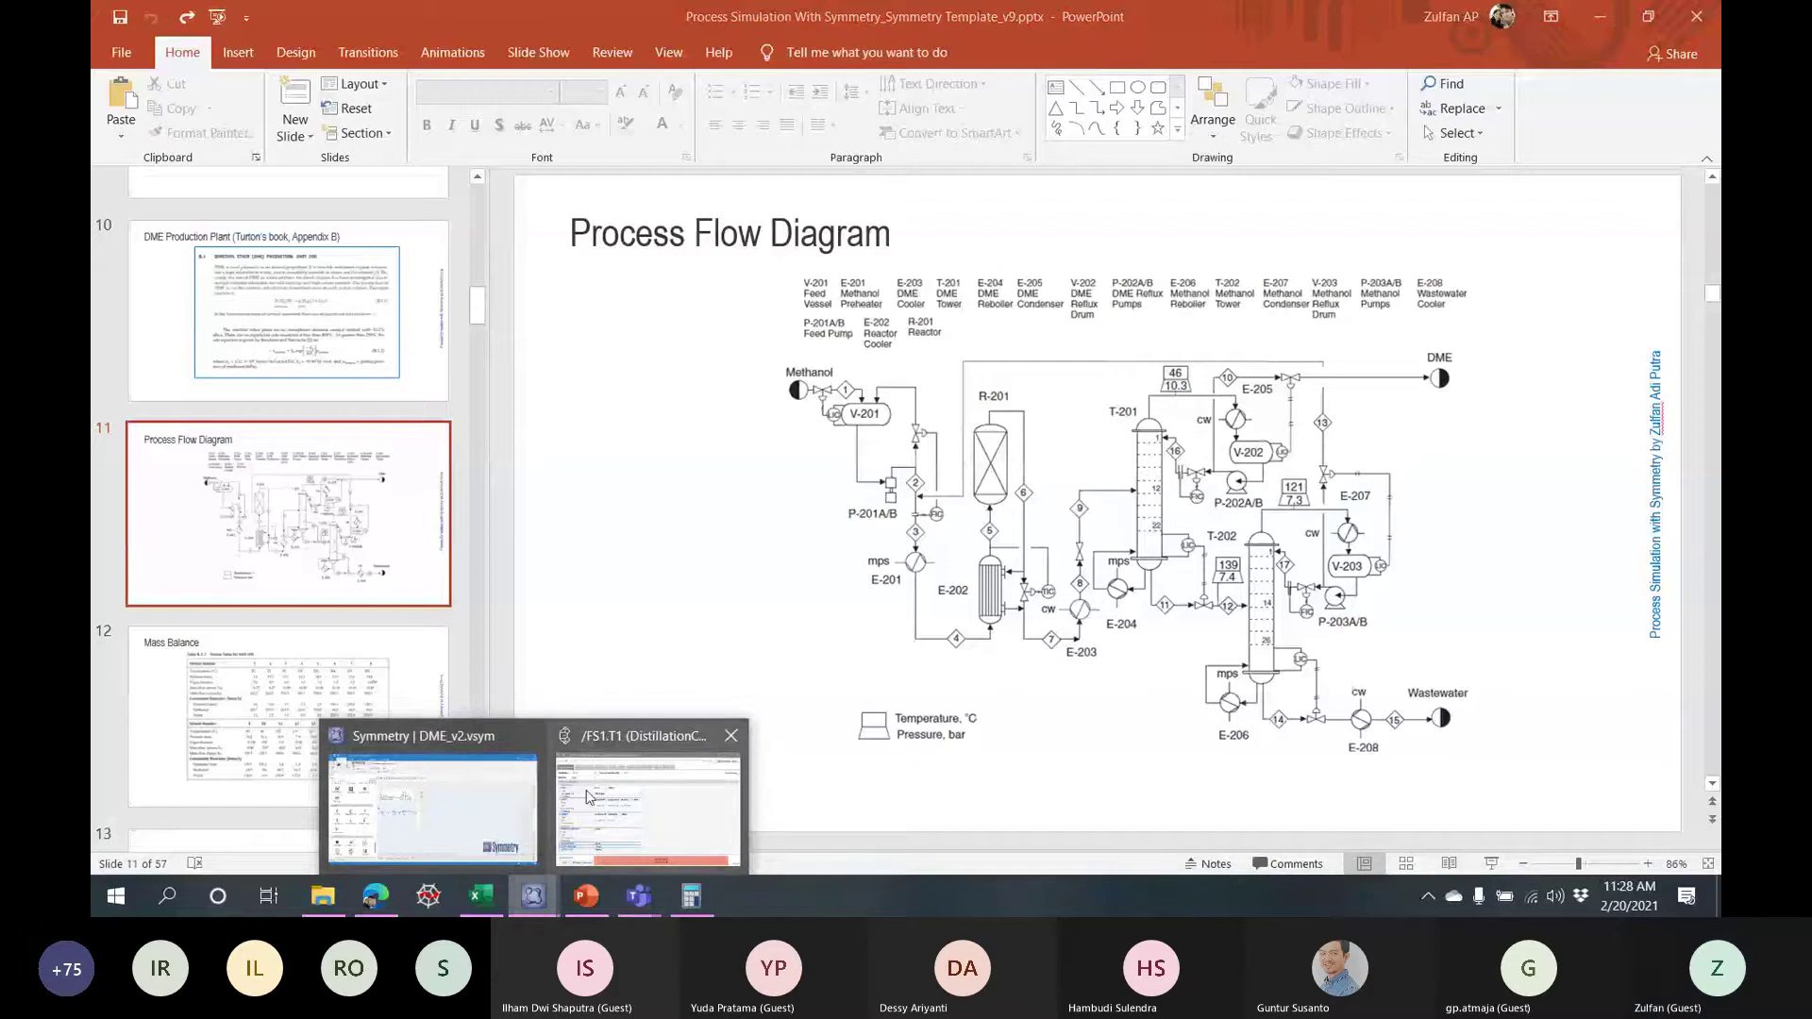
left_click(567, 849)
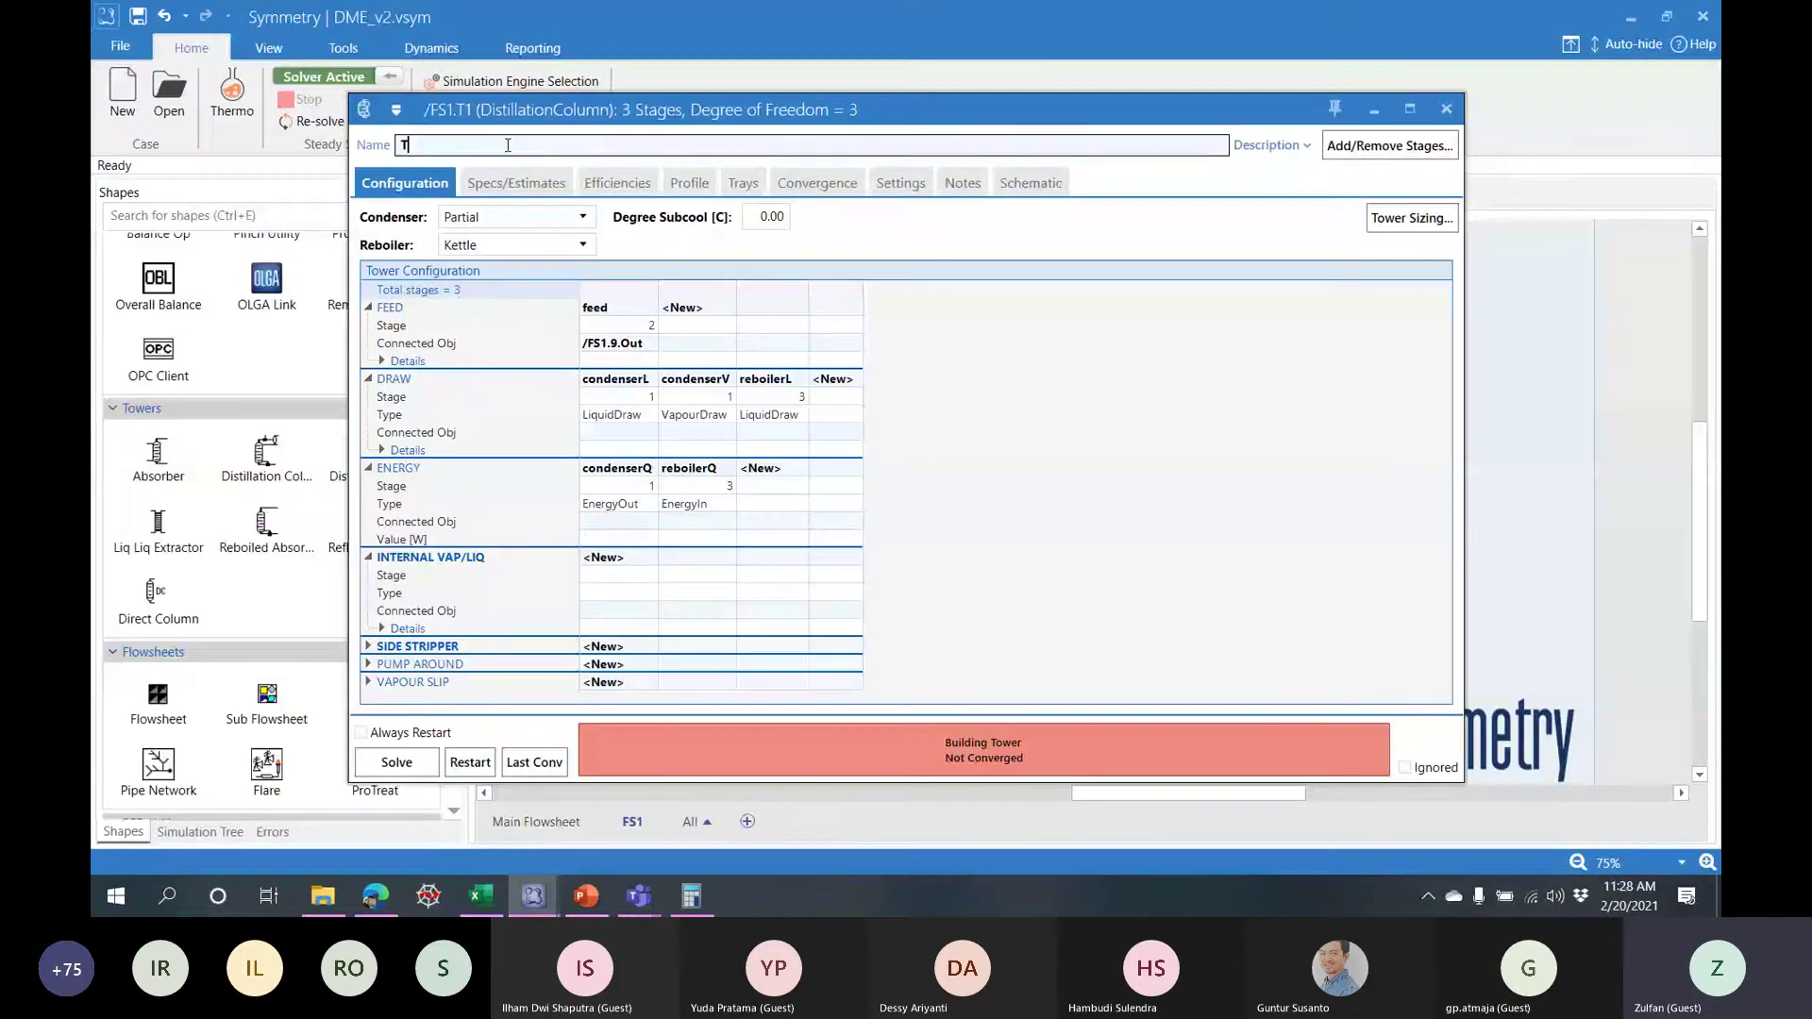
key("Return")
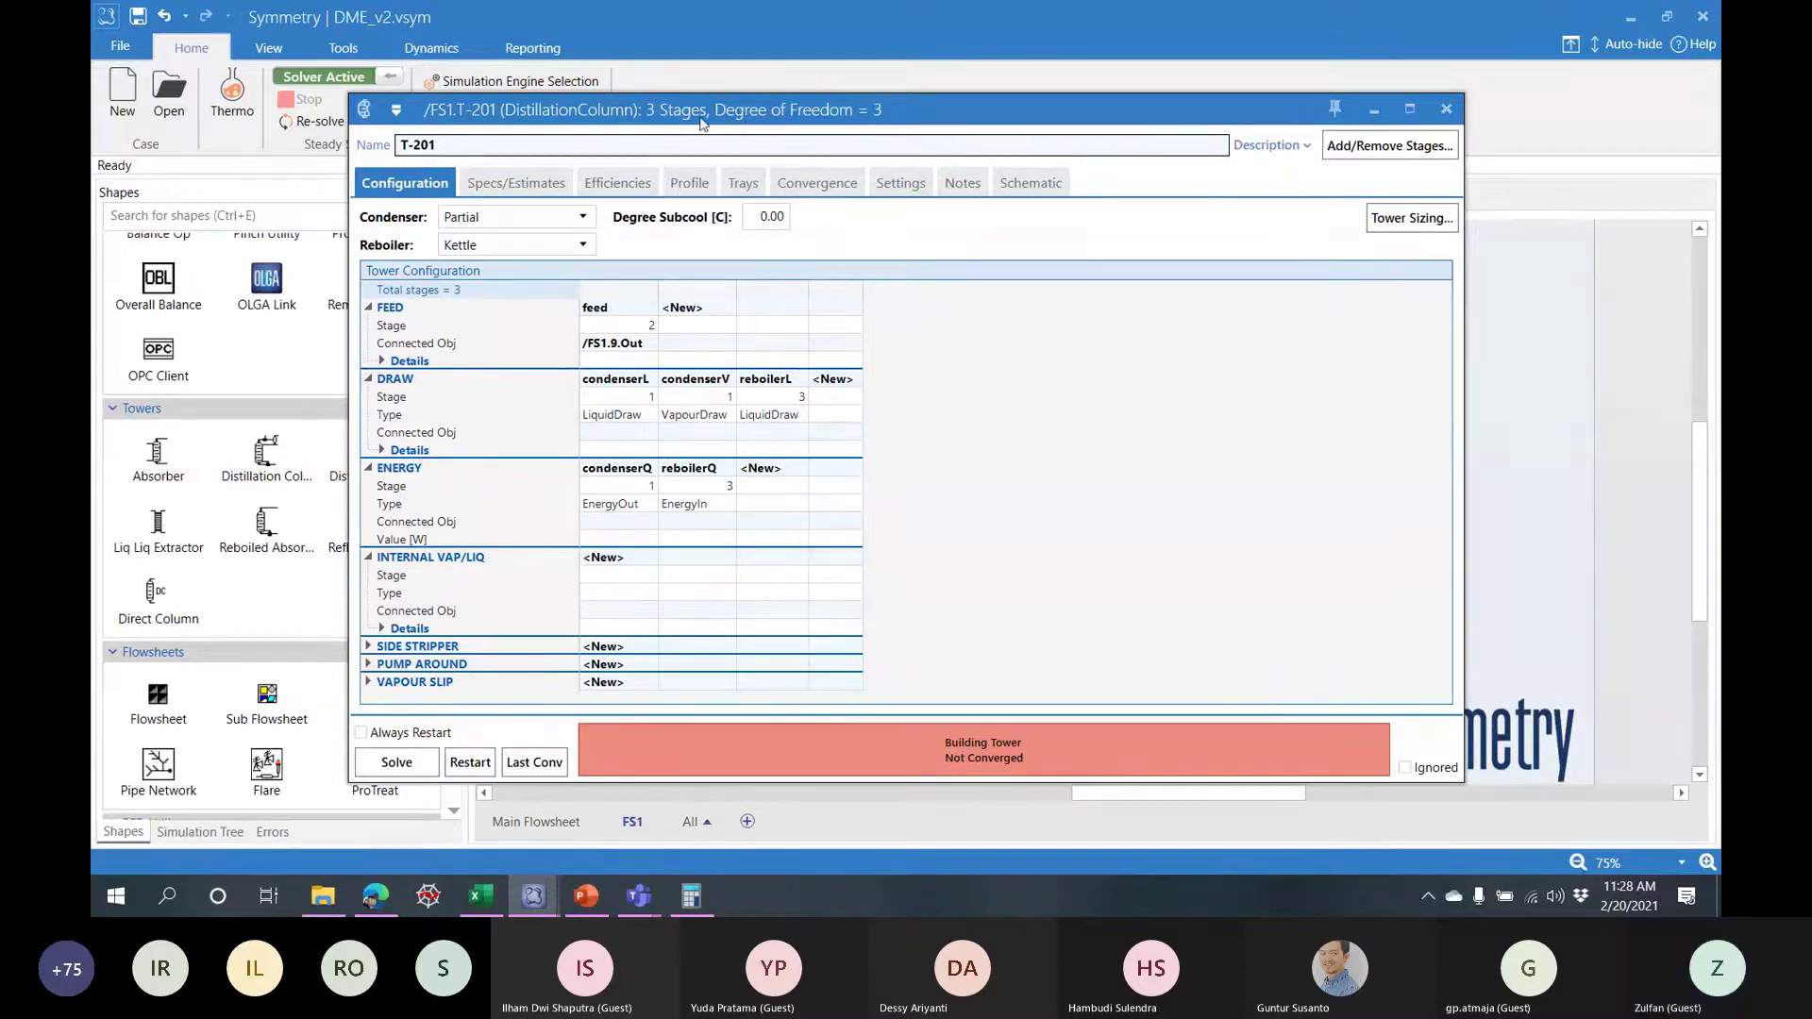
- Set T-201's condenser type to Total and keep the reboiler type as Kettle
left_click_drag(699, 126, 799, 142)
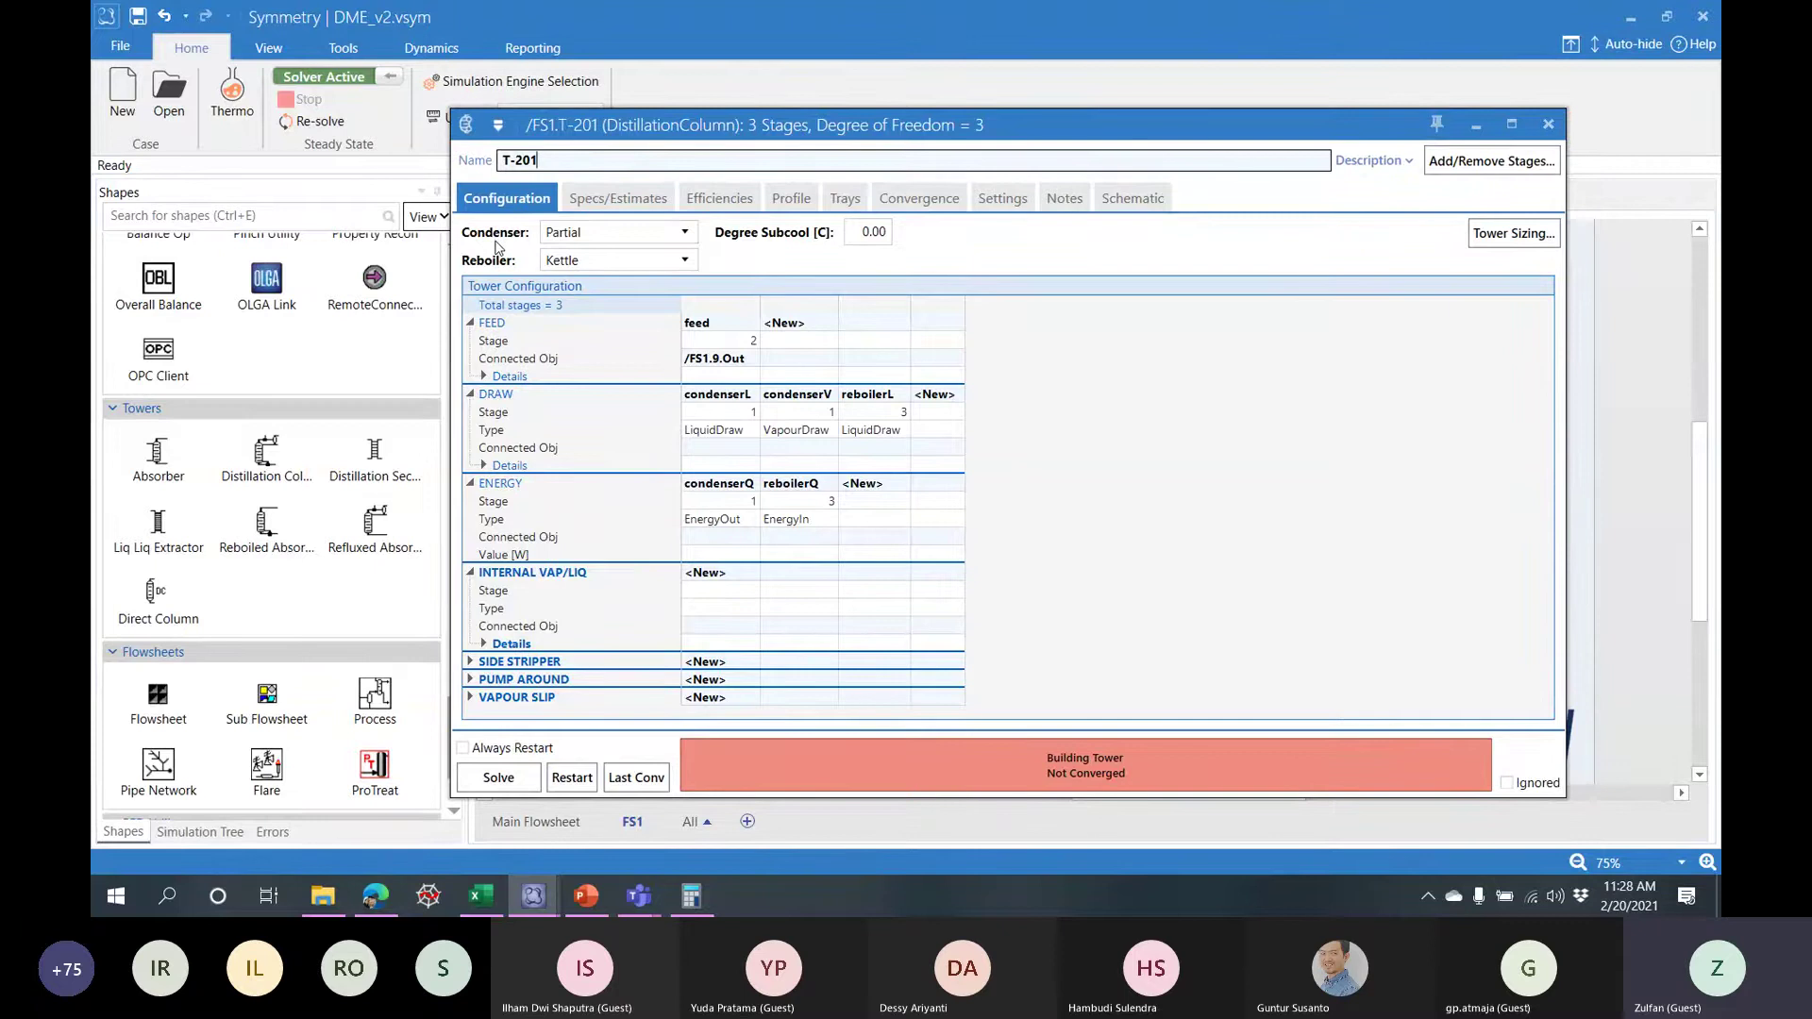
left_click(615, 232)
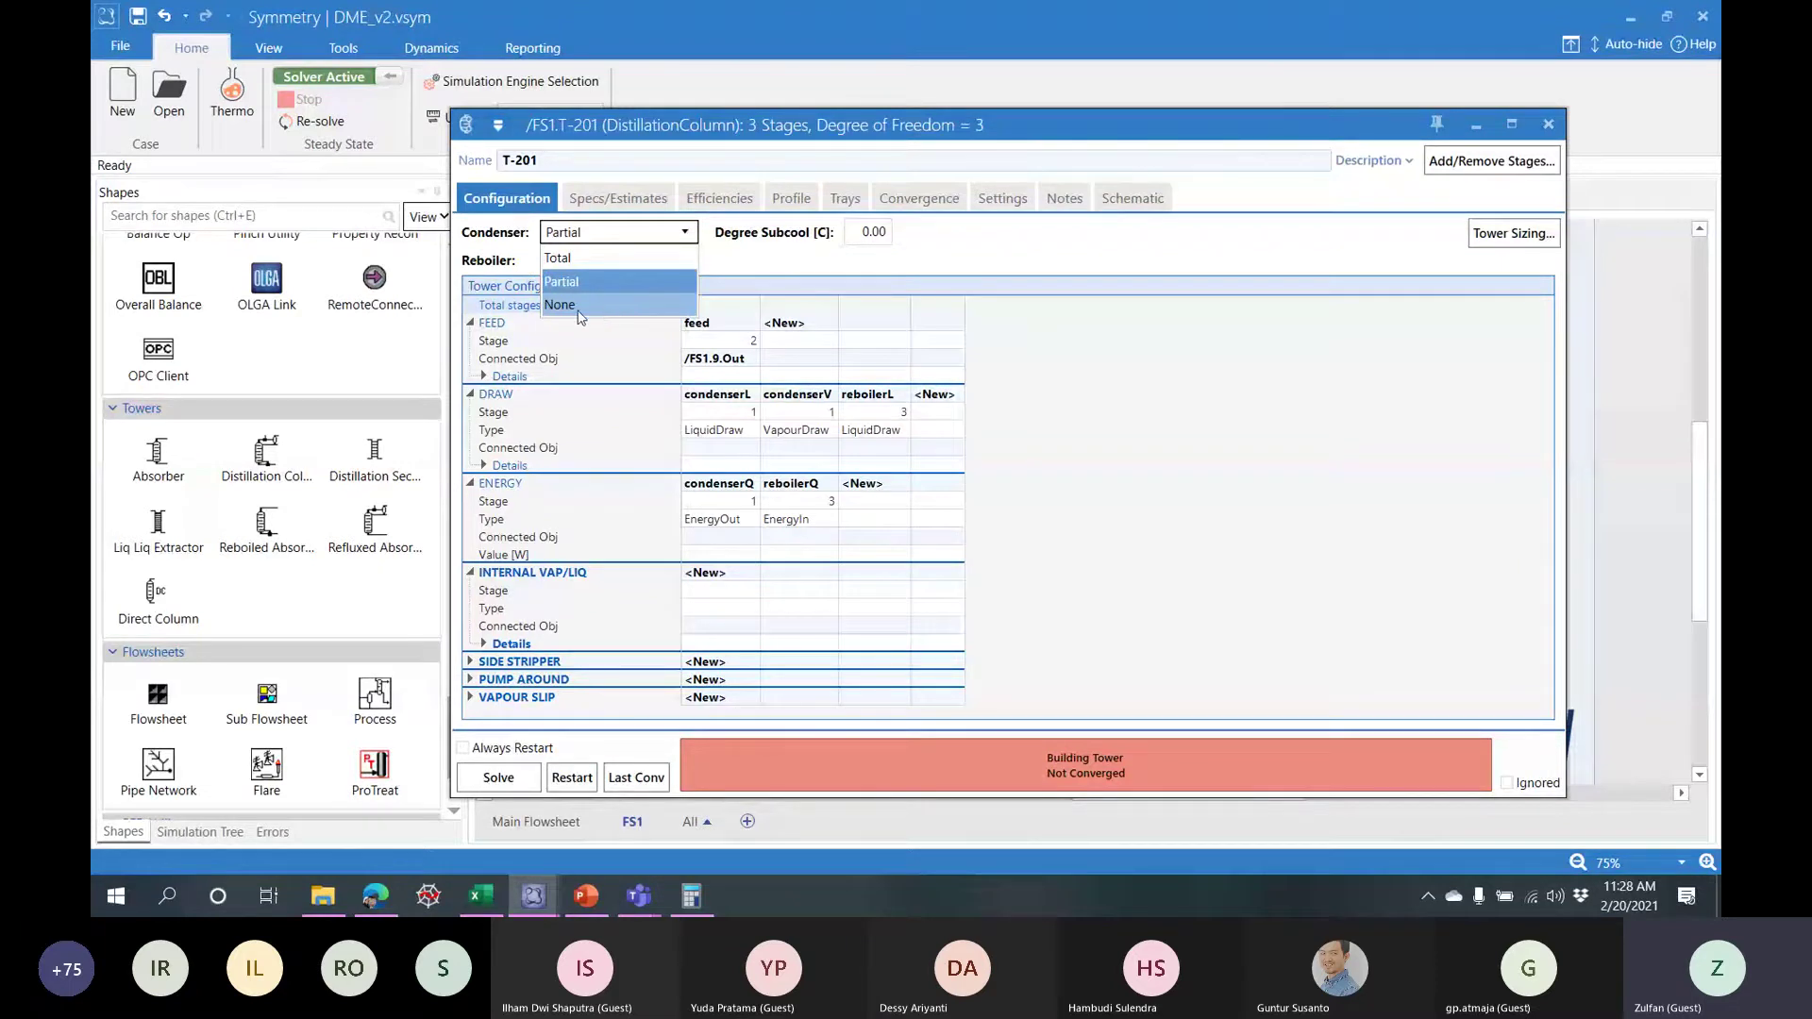
left_click(582, 258)
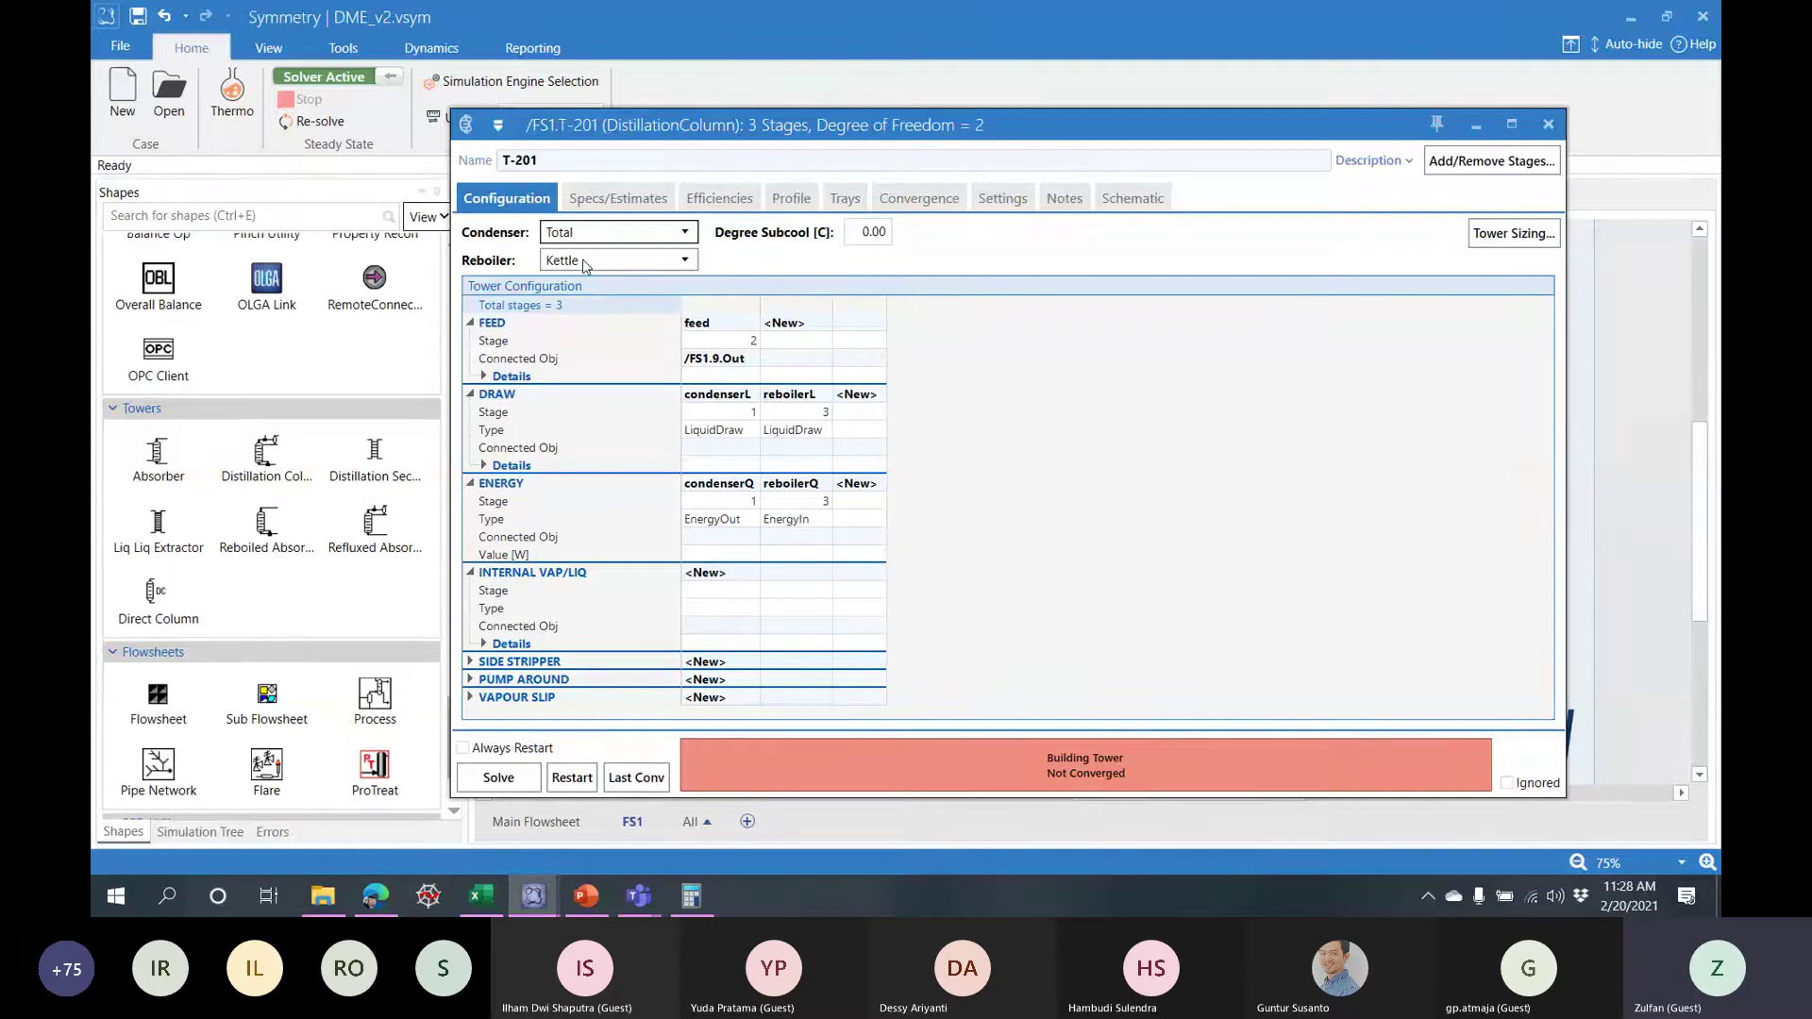
left_click(584, 263)
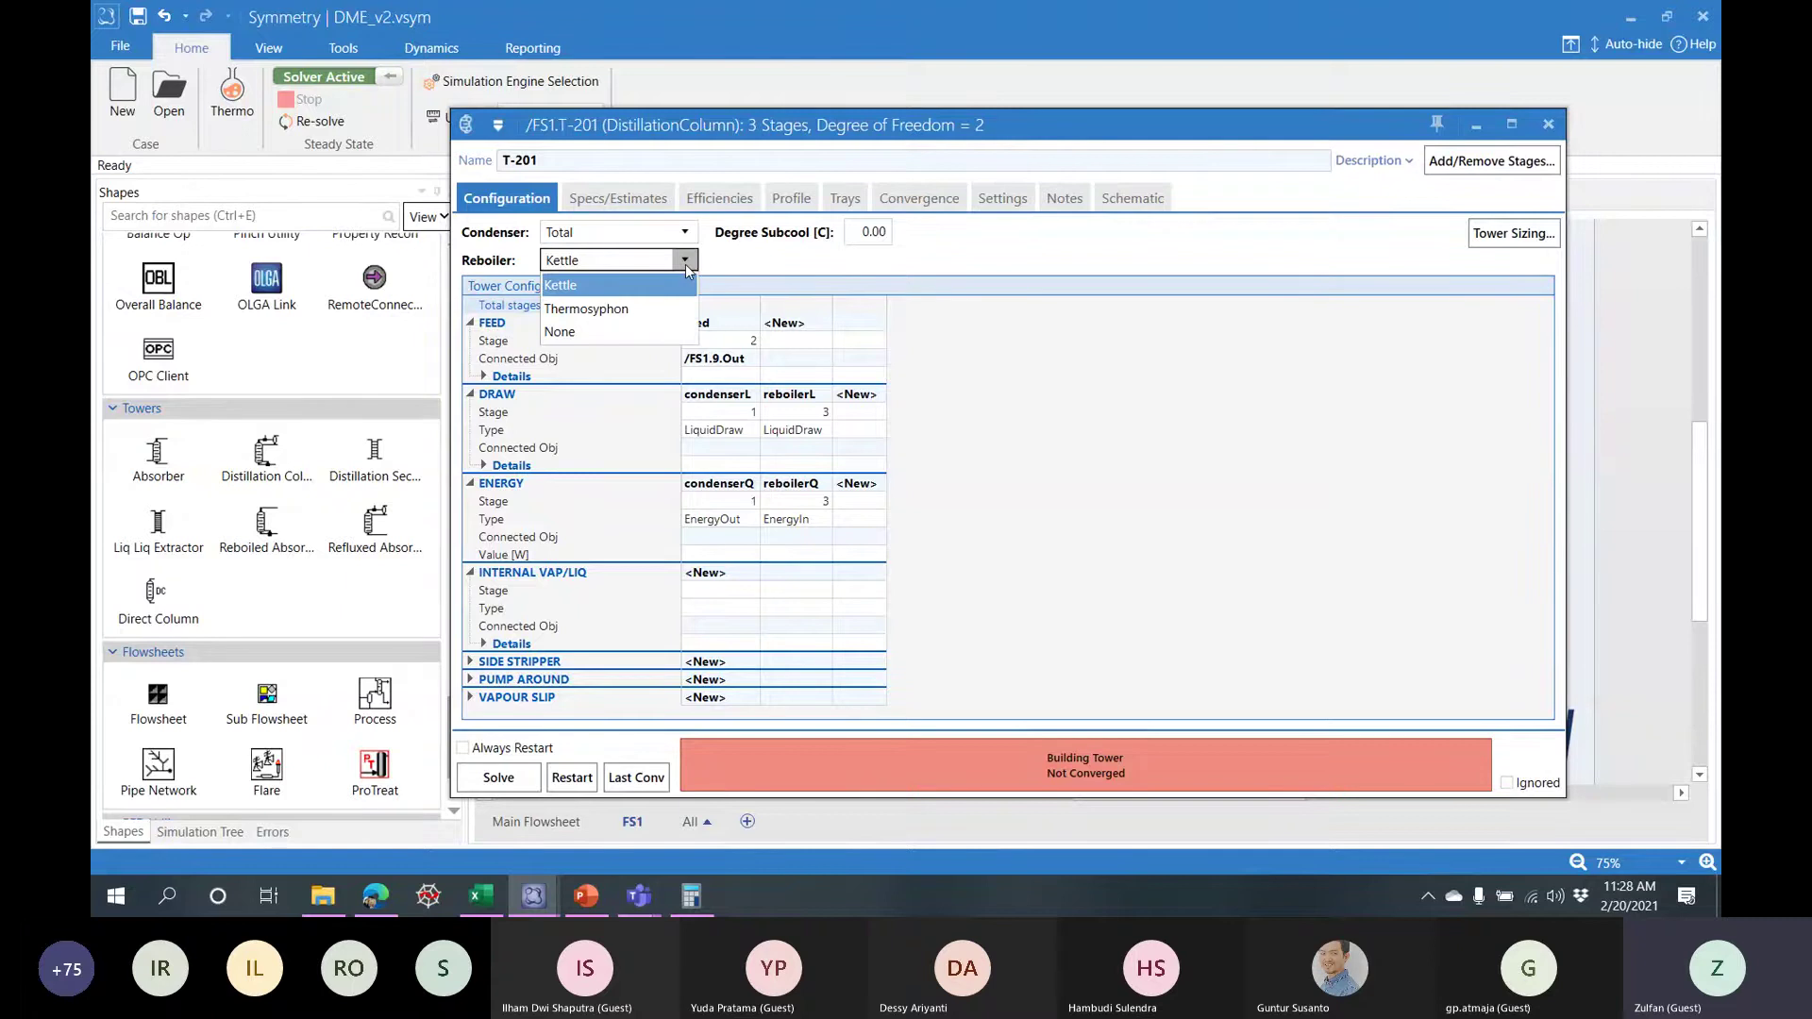
left_click(738, 262)
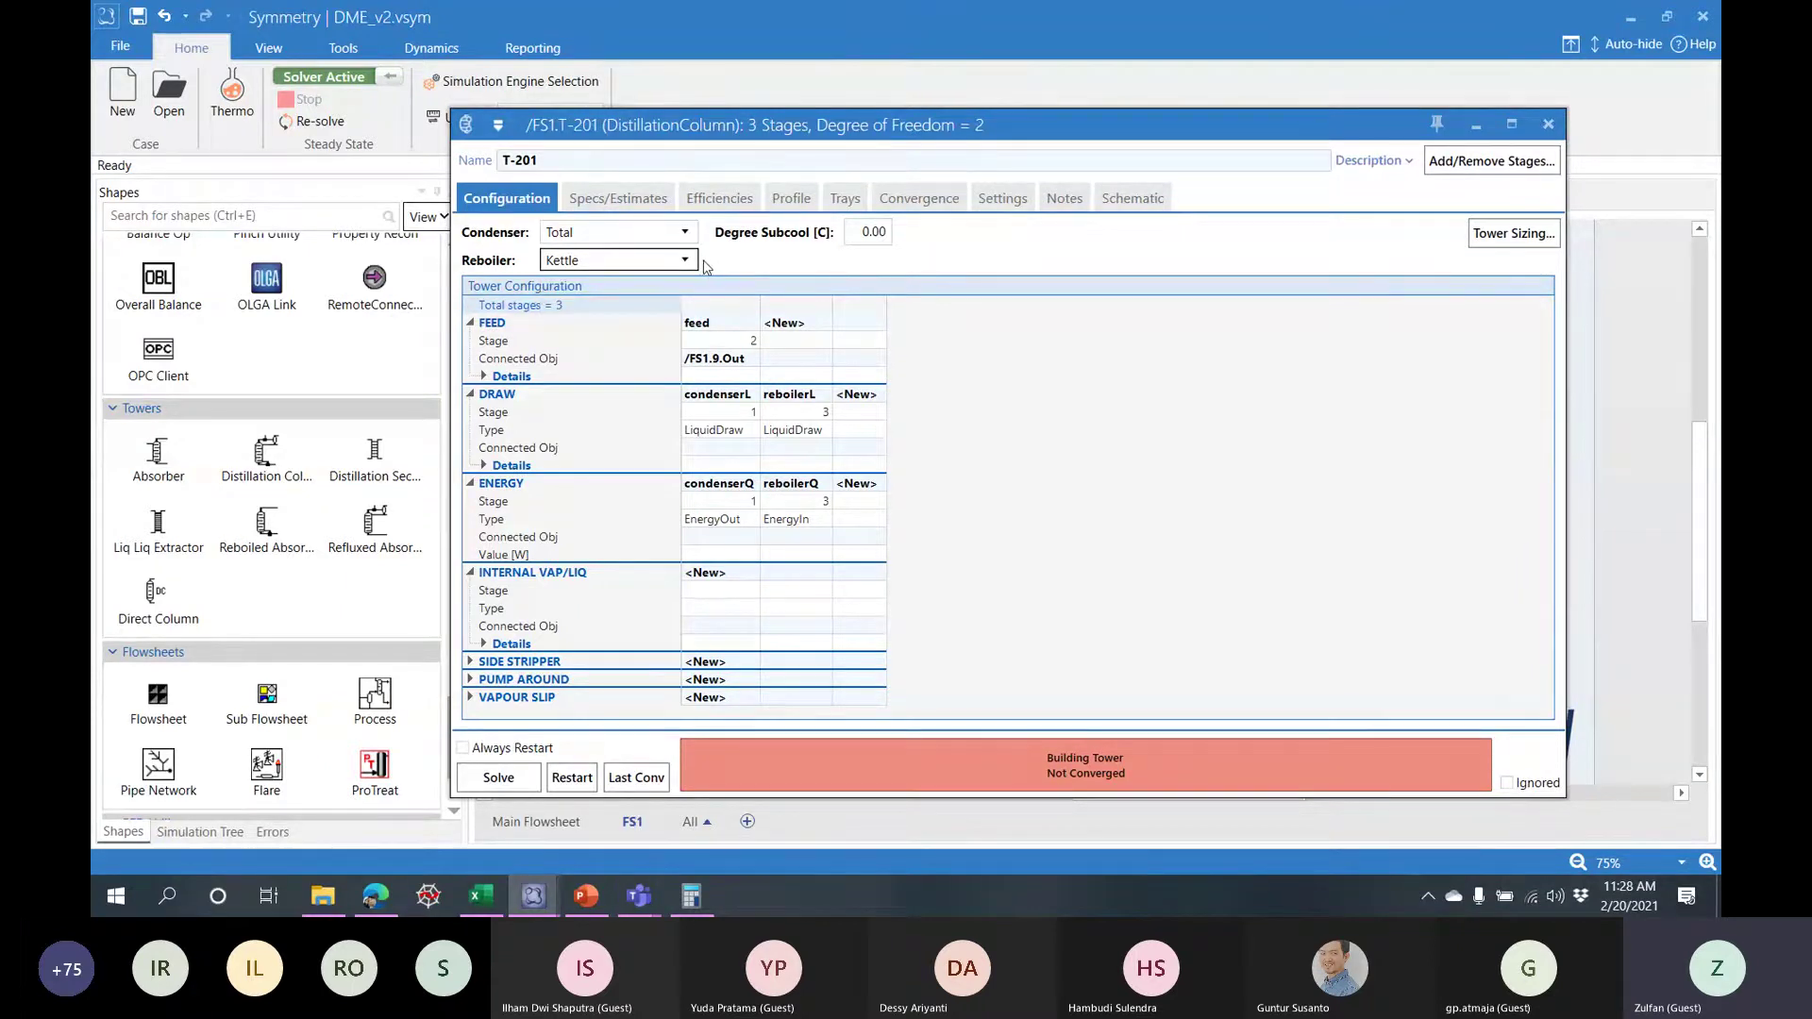
left_click(1088, 430)
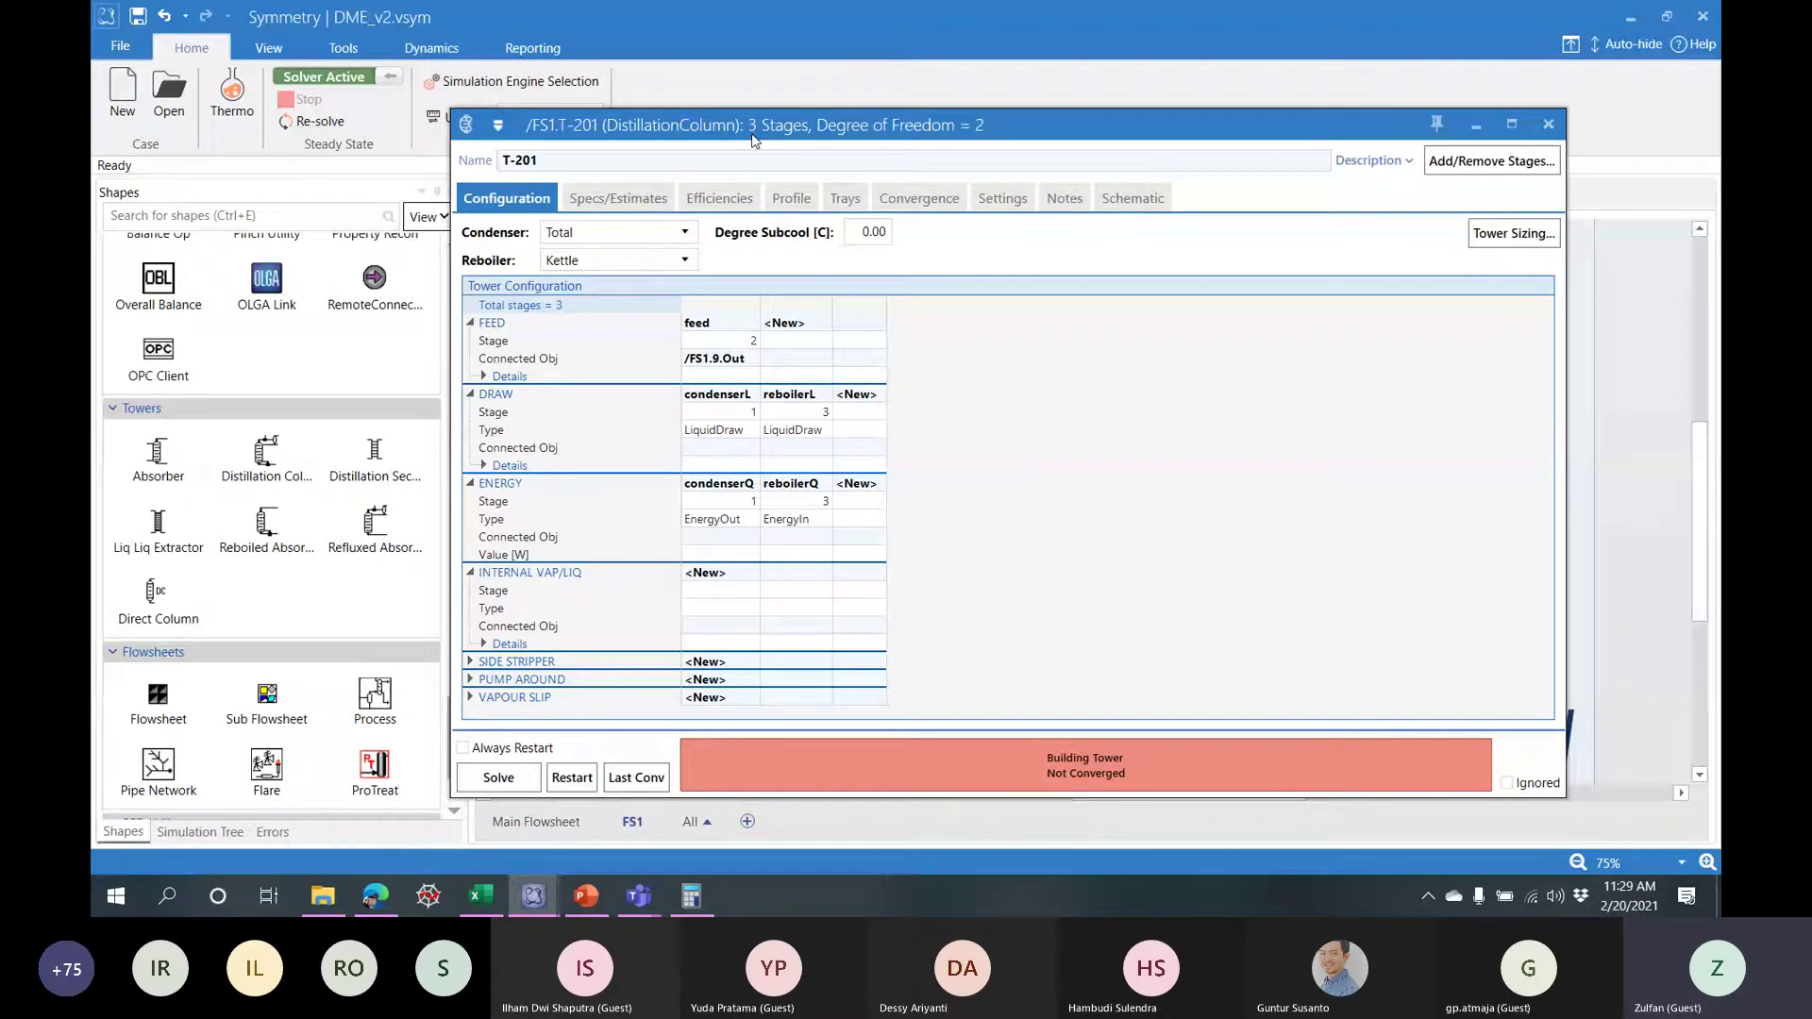
- Review T-201's specifications and estimates, its schematic, and its tower configuration
left_click(619, 203)
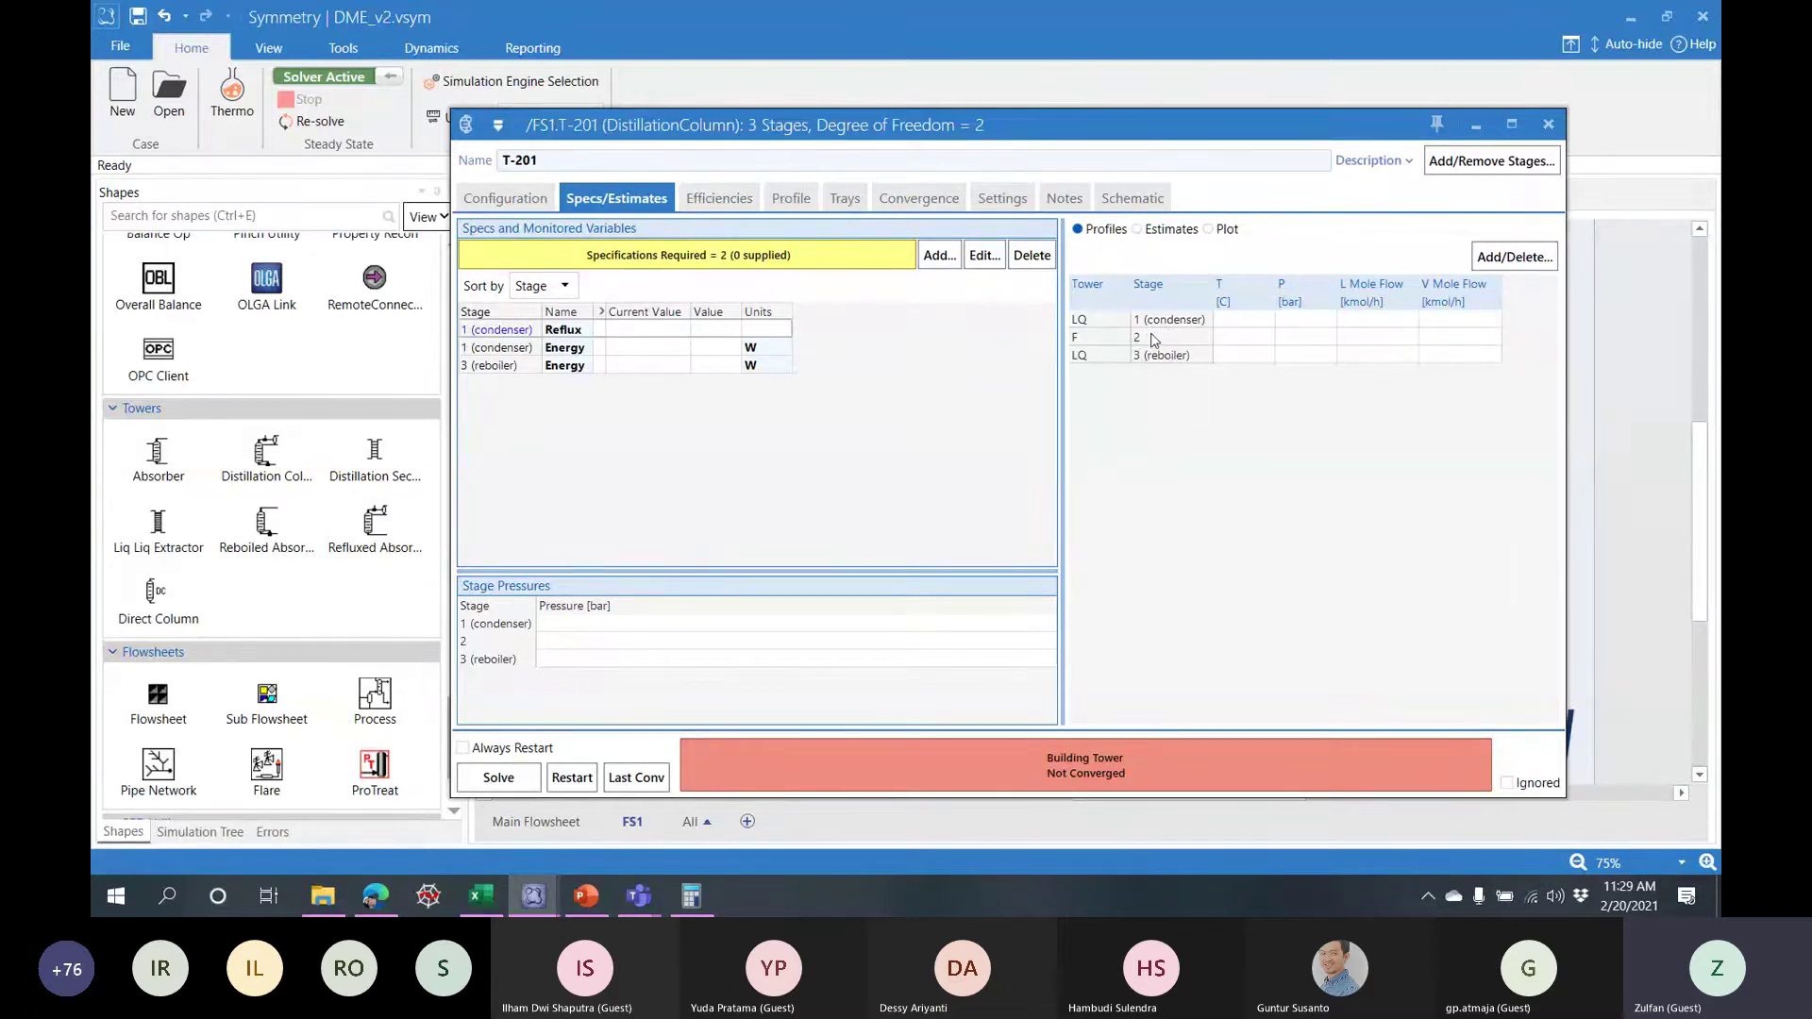
left_click(1127, 201)
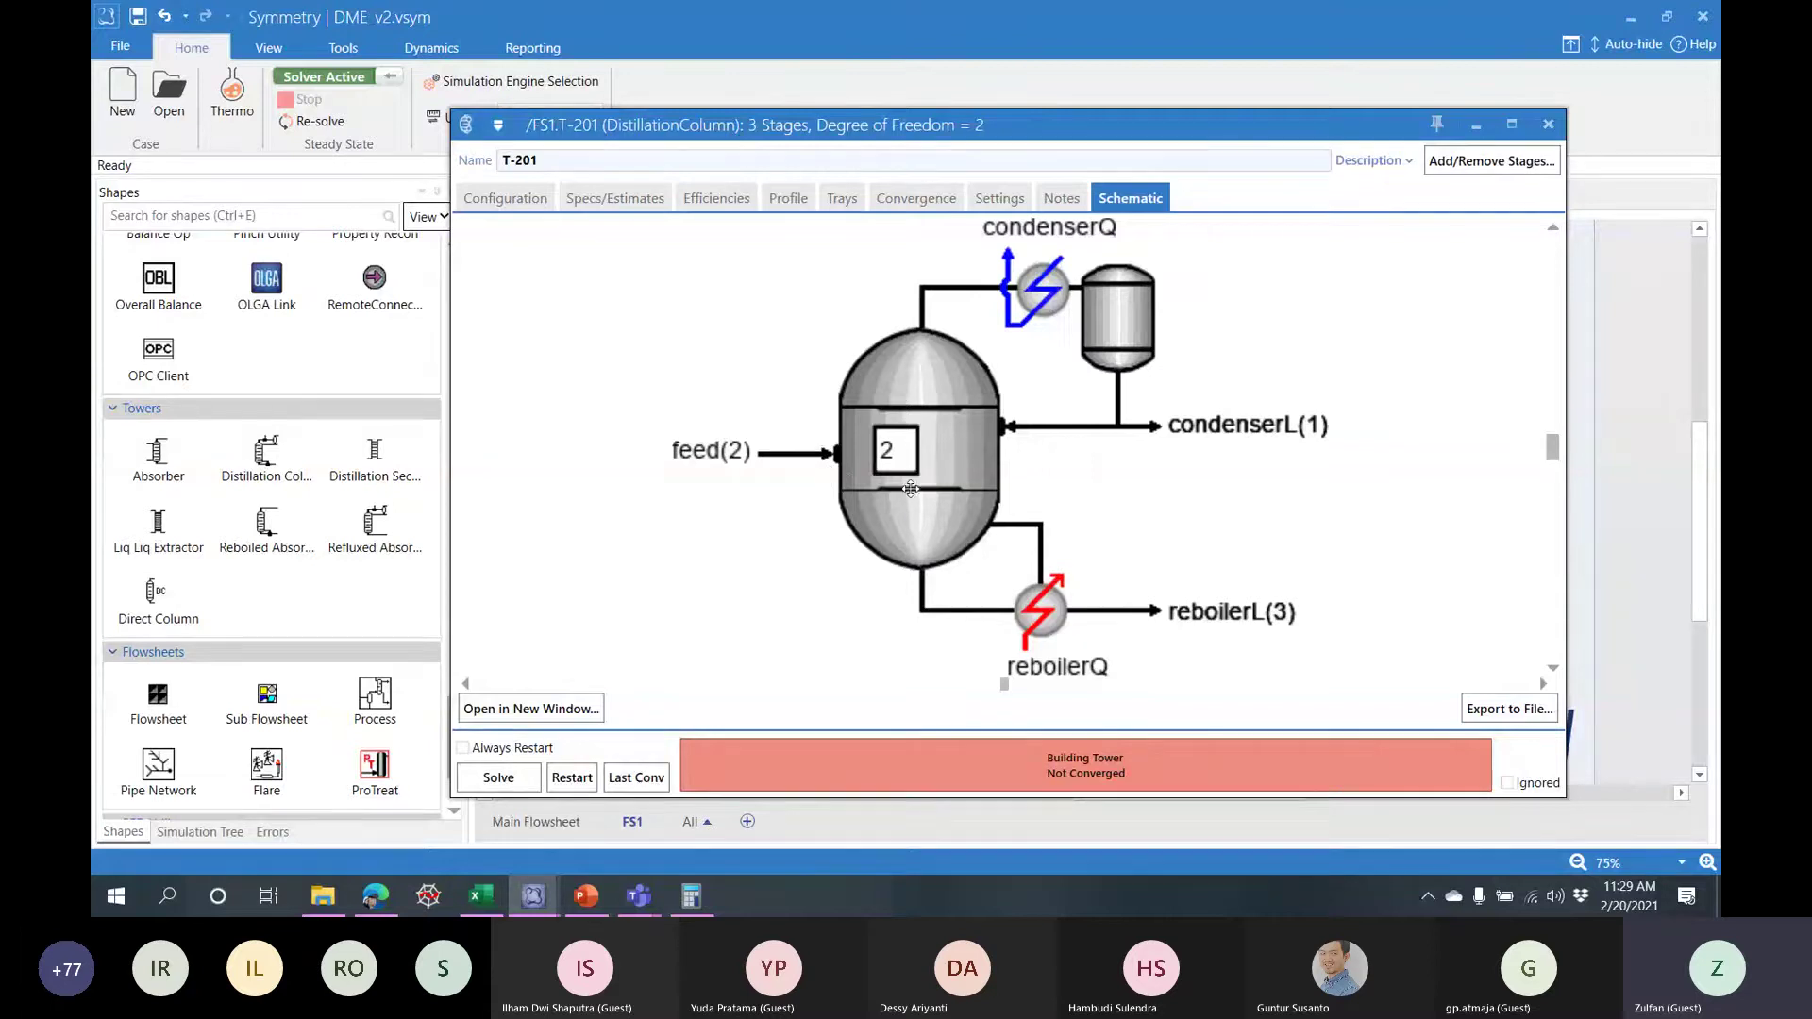
left_click(543, 212)
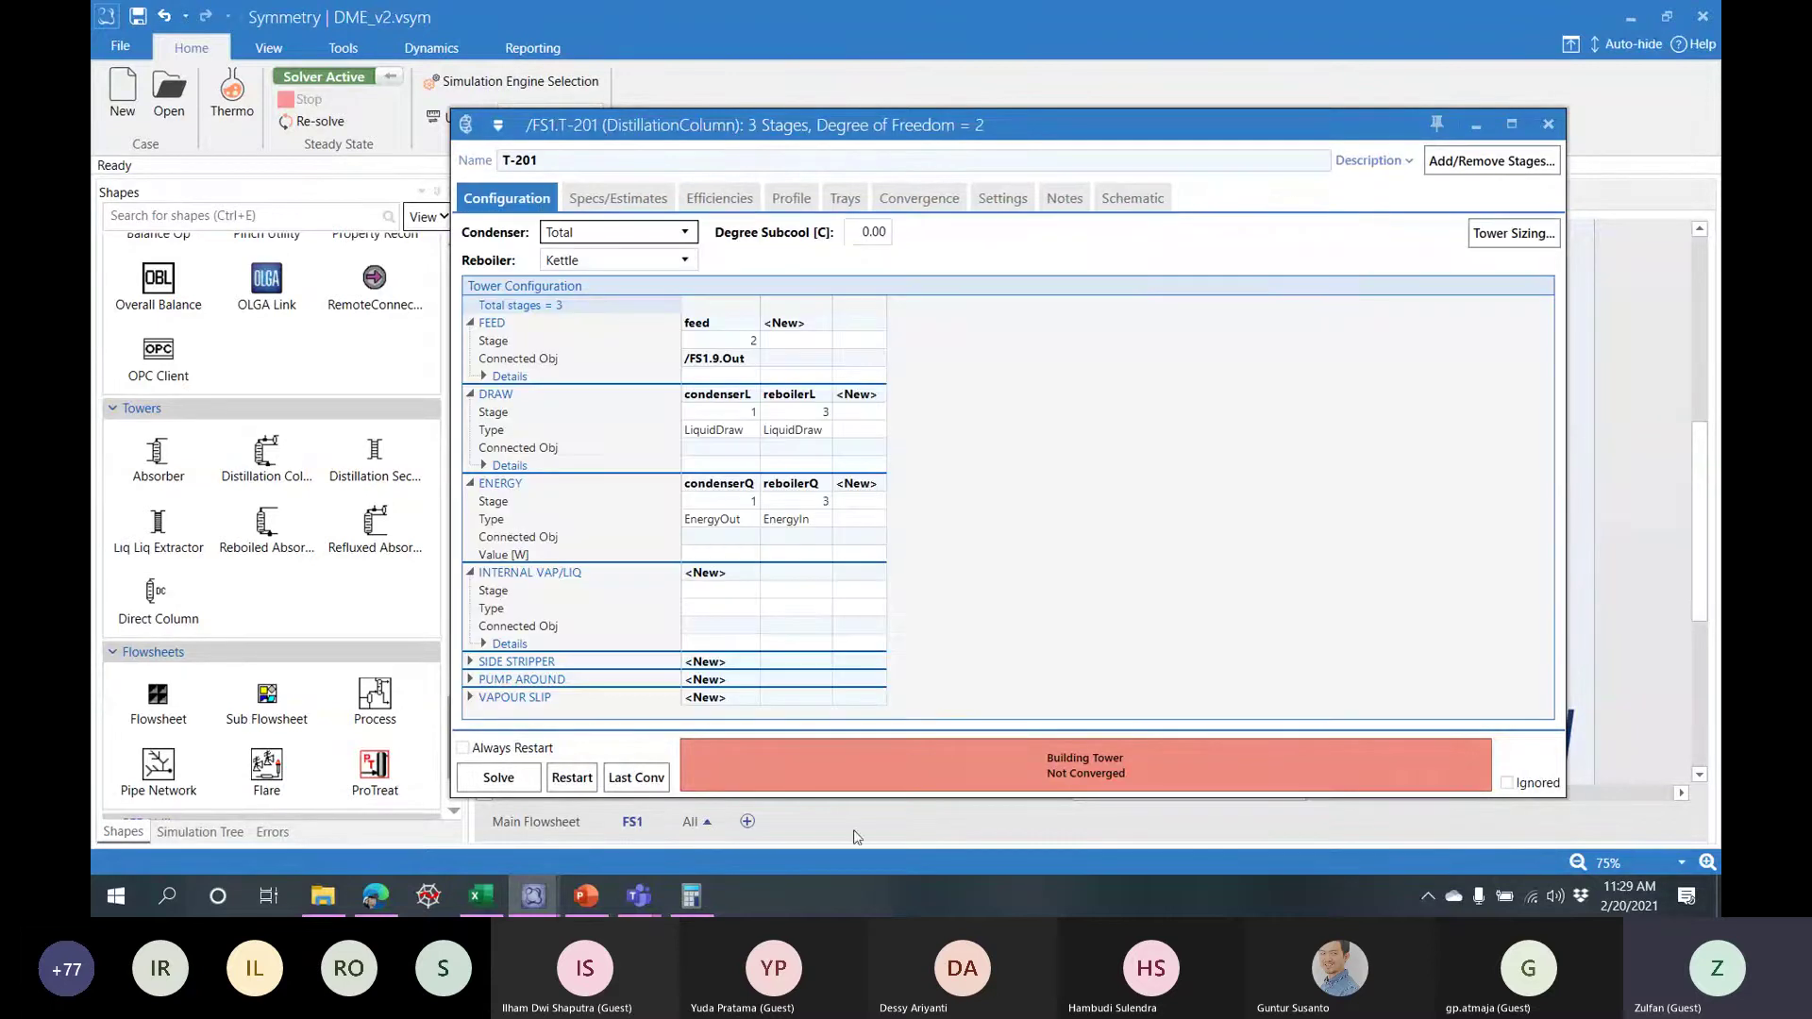
- Check T-201's tray numbering on the PowerPoint process flow diagram, and add 21 stages below stage 1 (condenser) in Symmetry
left_click(587, 896)
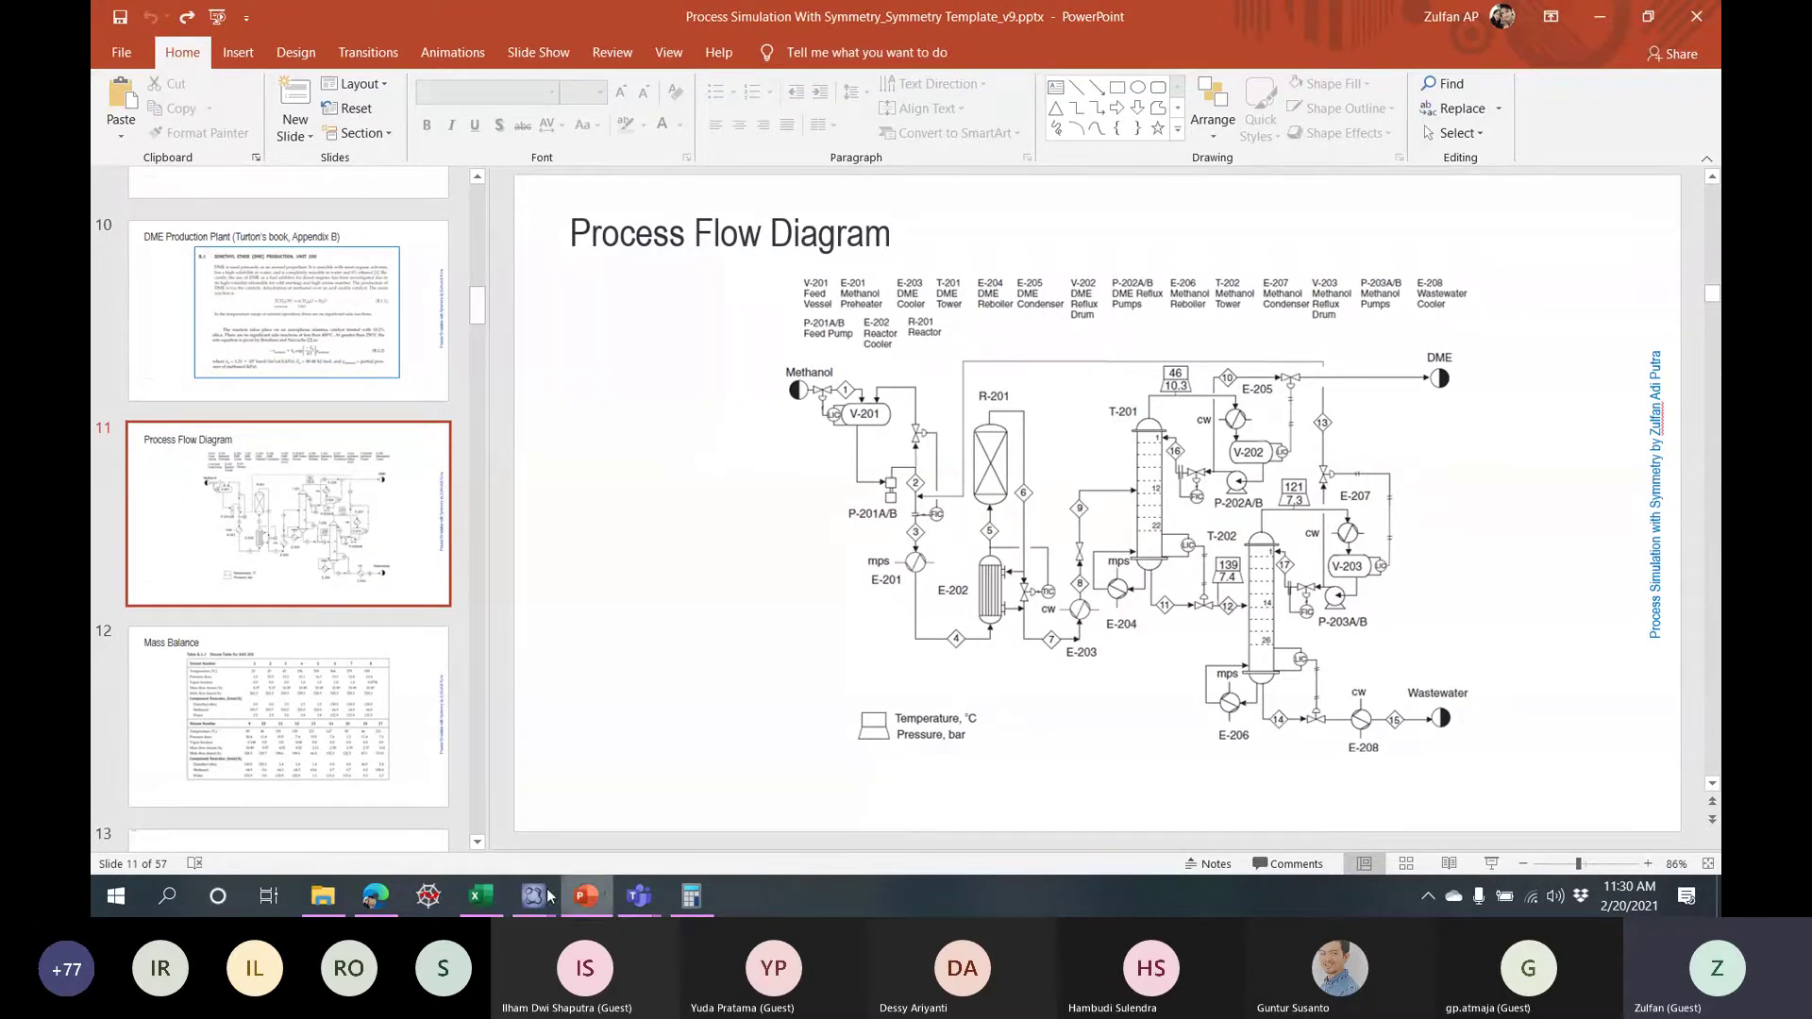
mouse_move(525, 904)
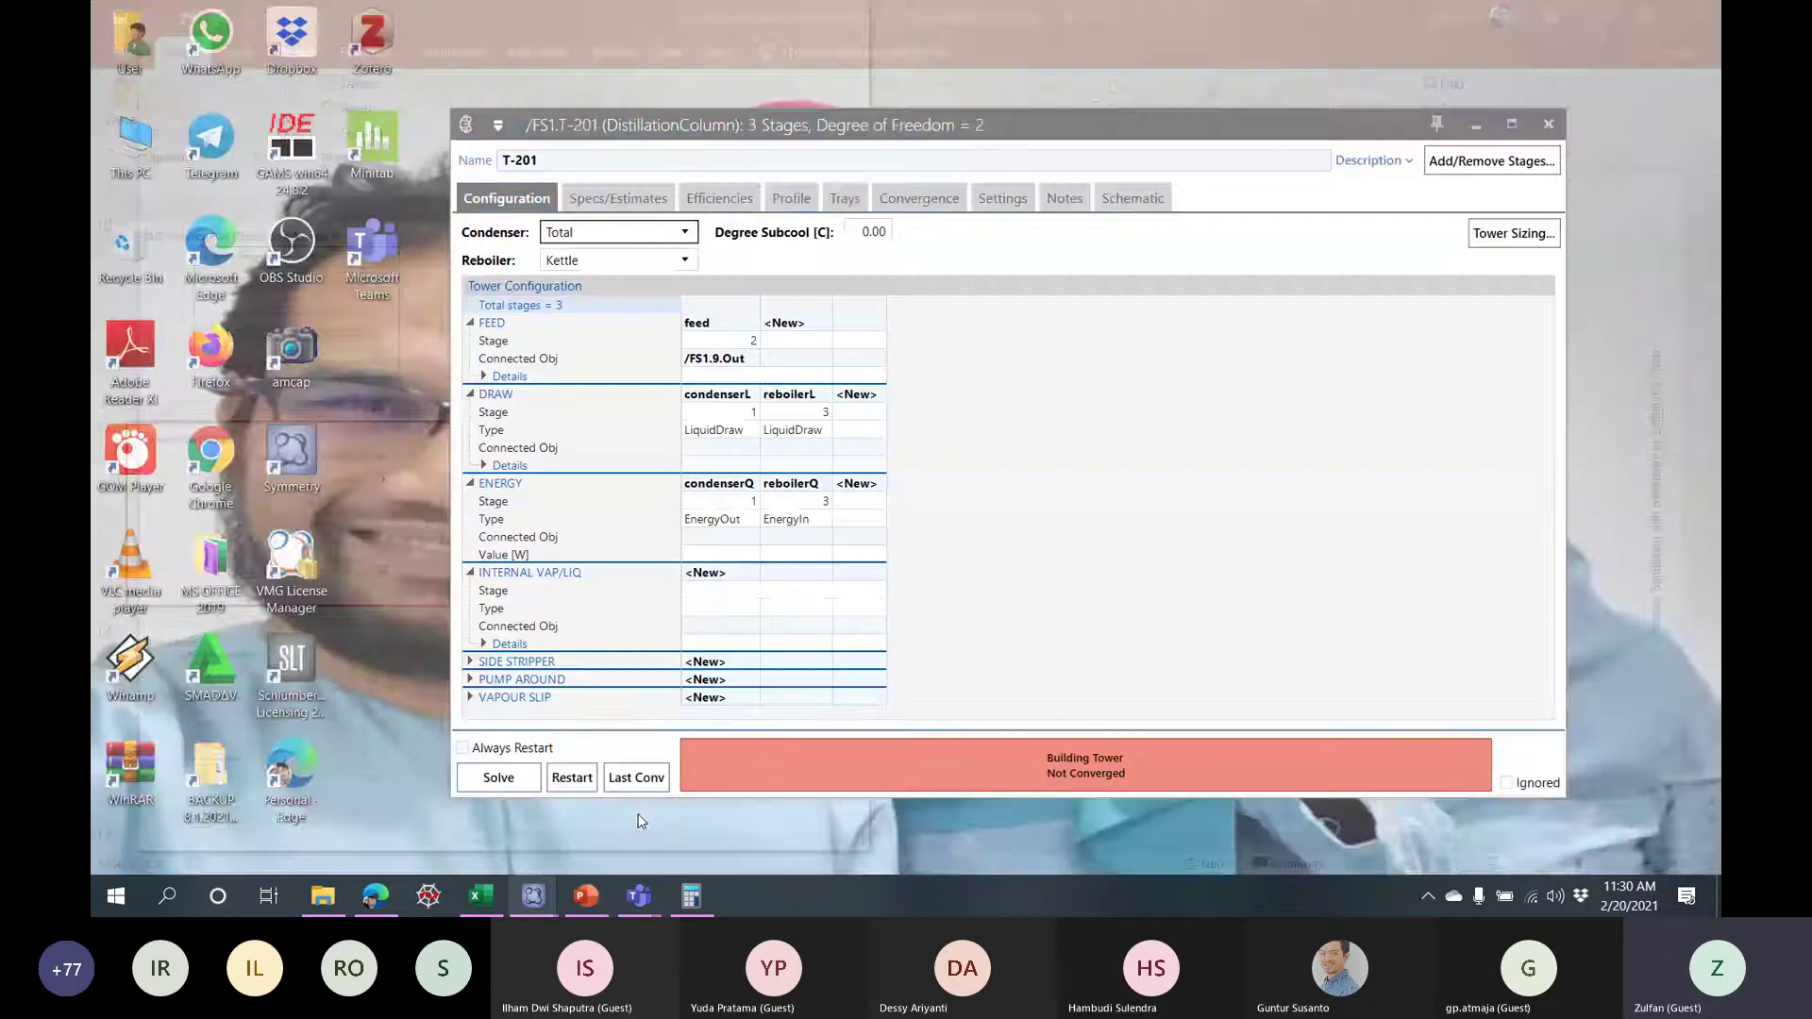
left_click(648, 802)
left_click(642, 199)
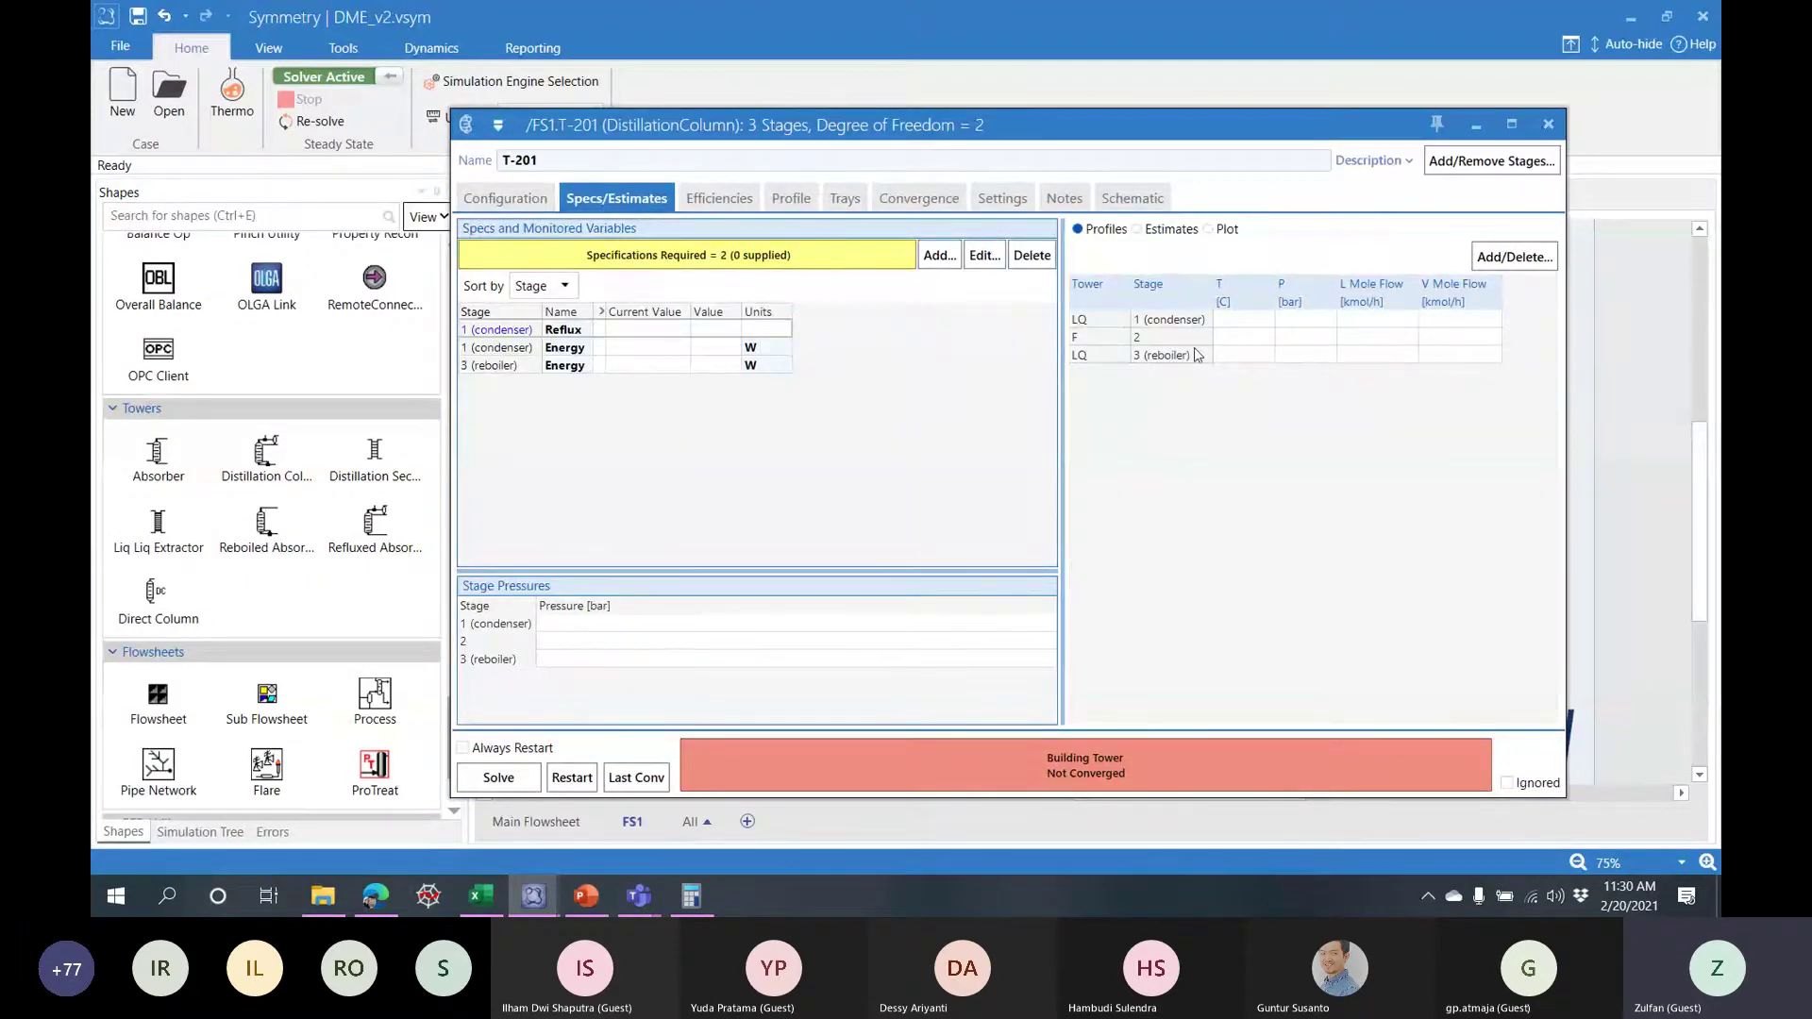
left_click(1464, 168)
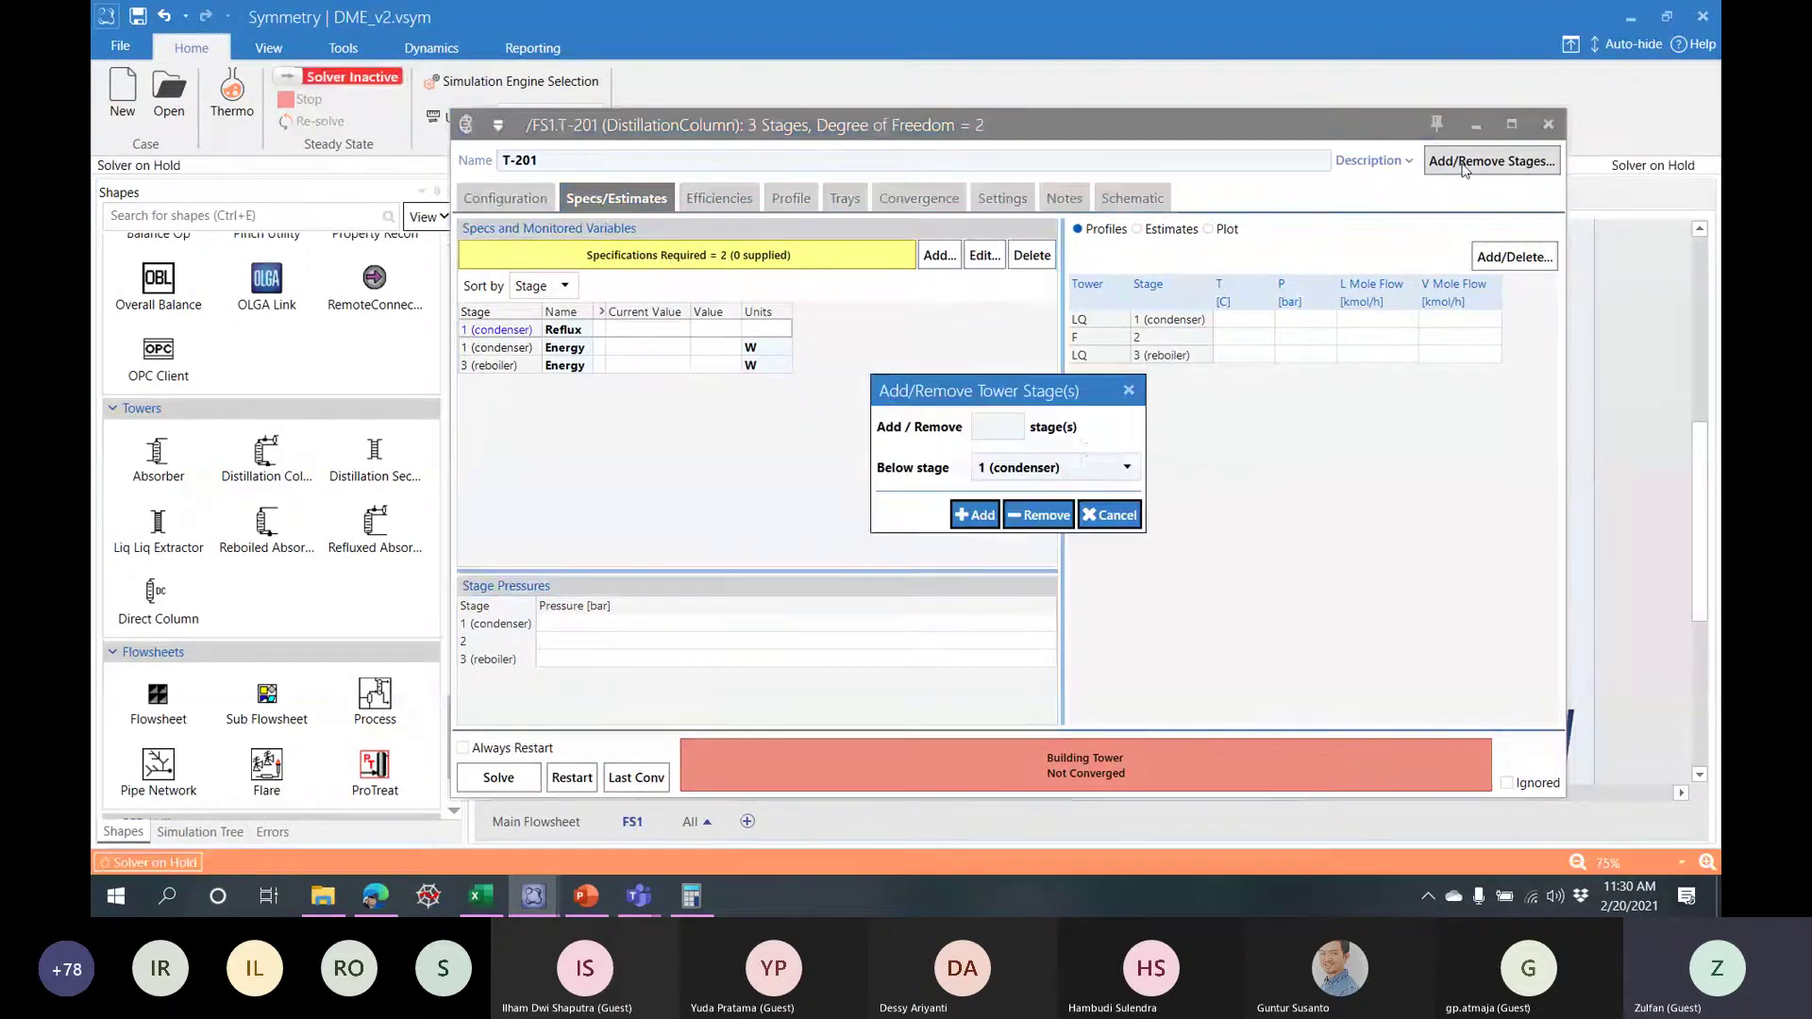
left_click(1006, 425)
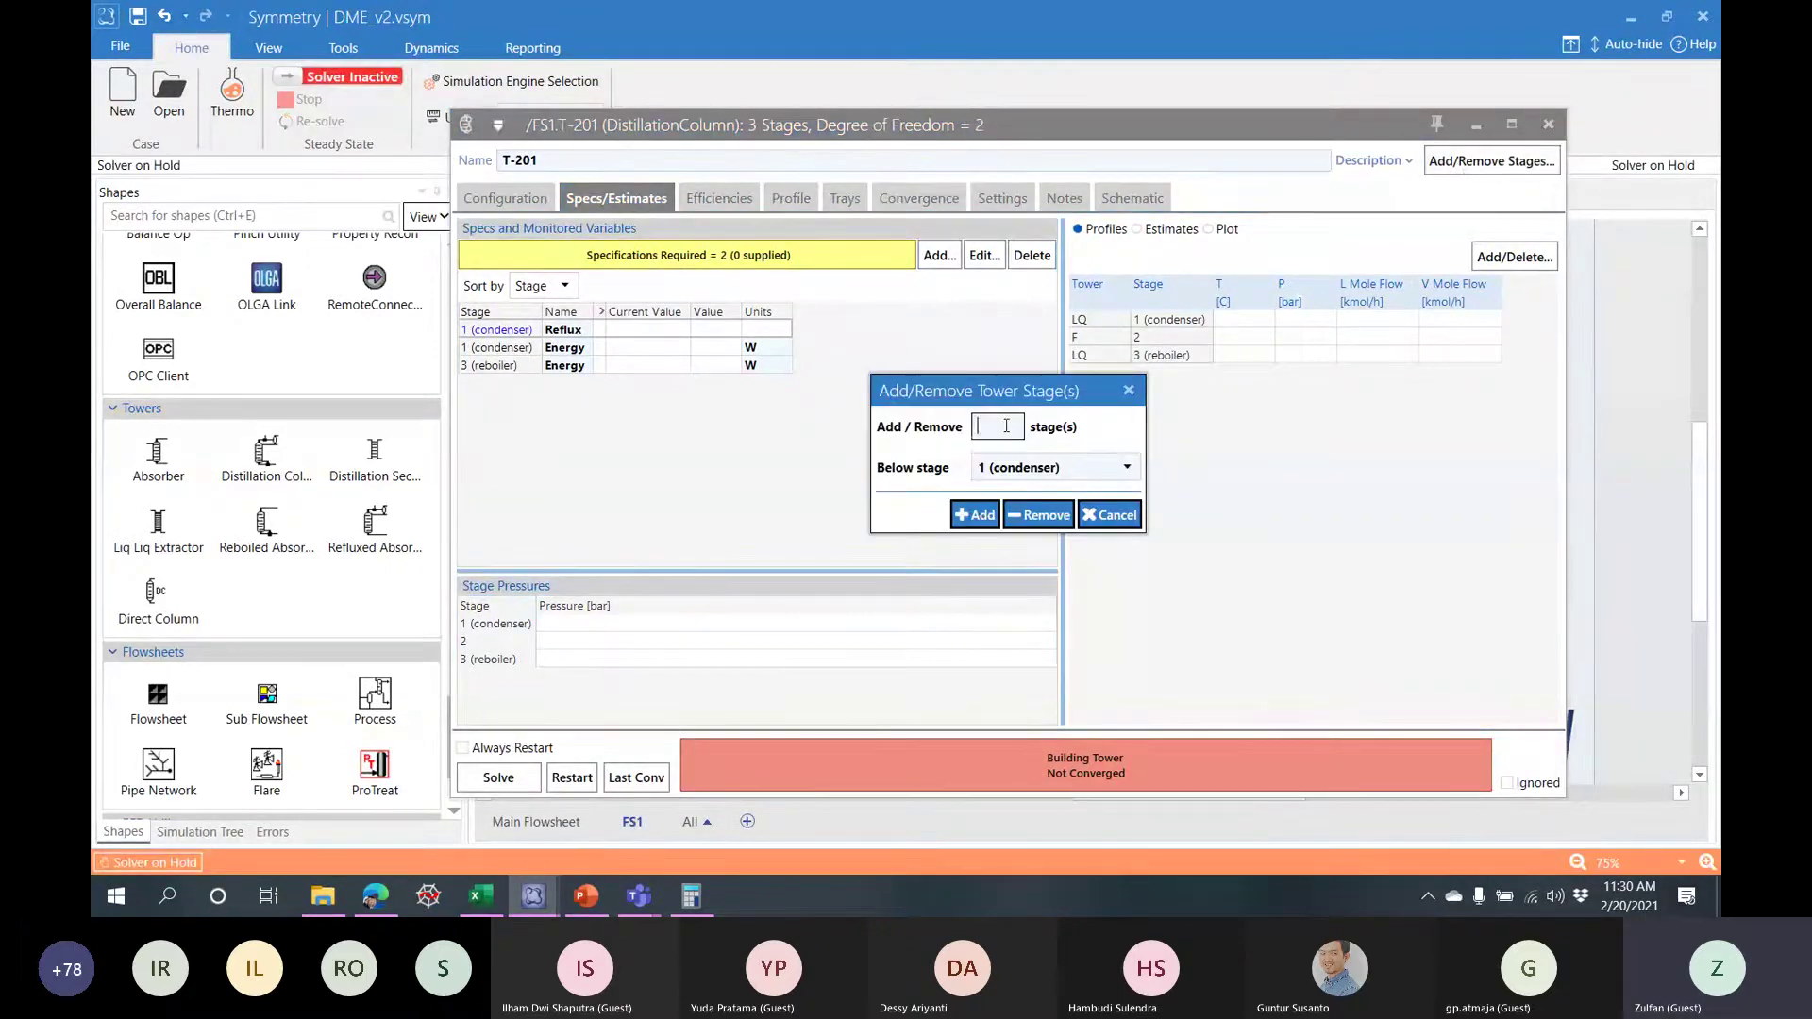
type("21")
left_click(1123, 467)
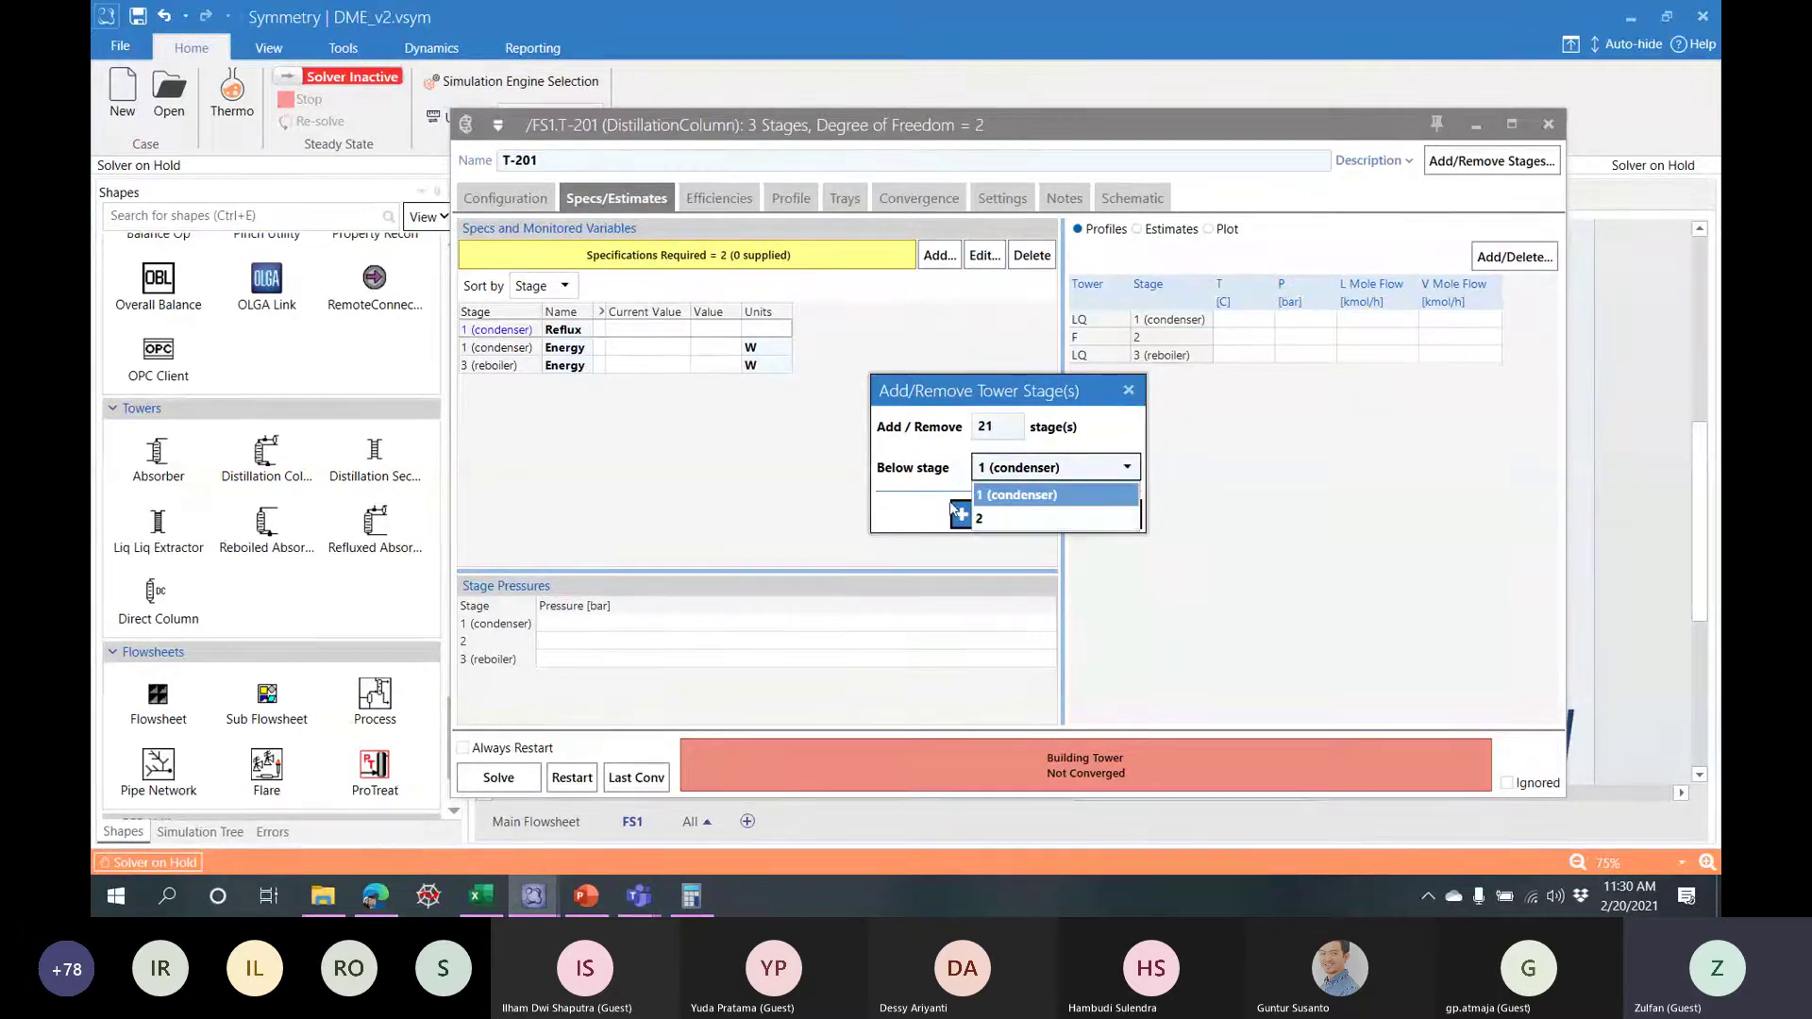
left_click(920, 476)
left_click(972, 515)
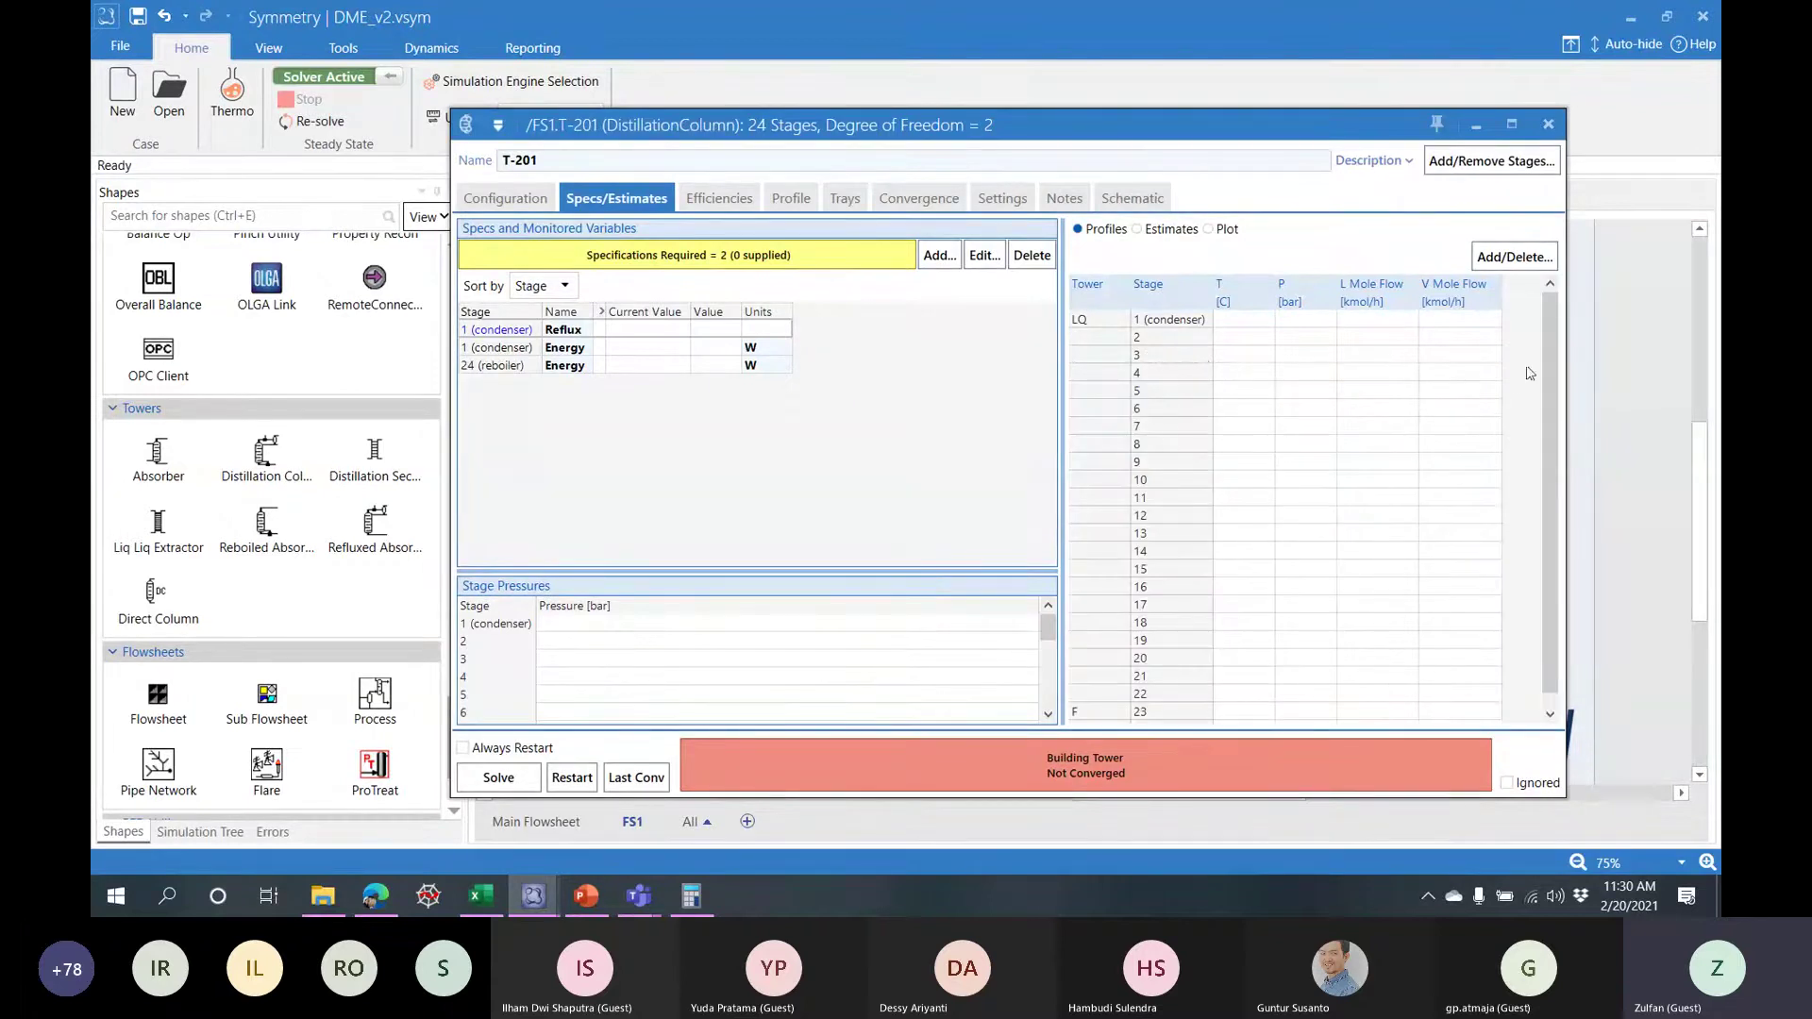
- Compare T-201's stage list and feed location with the tray numbering on the PowerPoint process flow diagram
left_click(1161, 340)
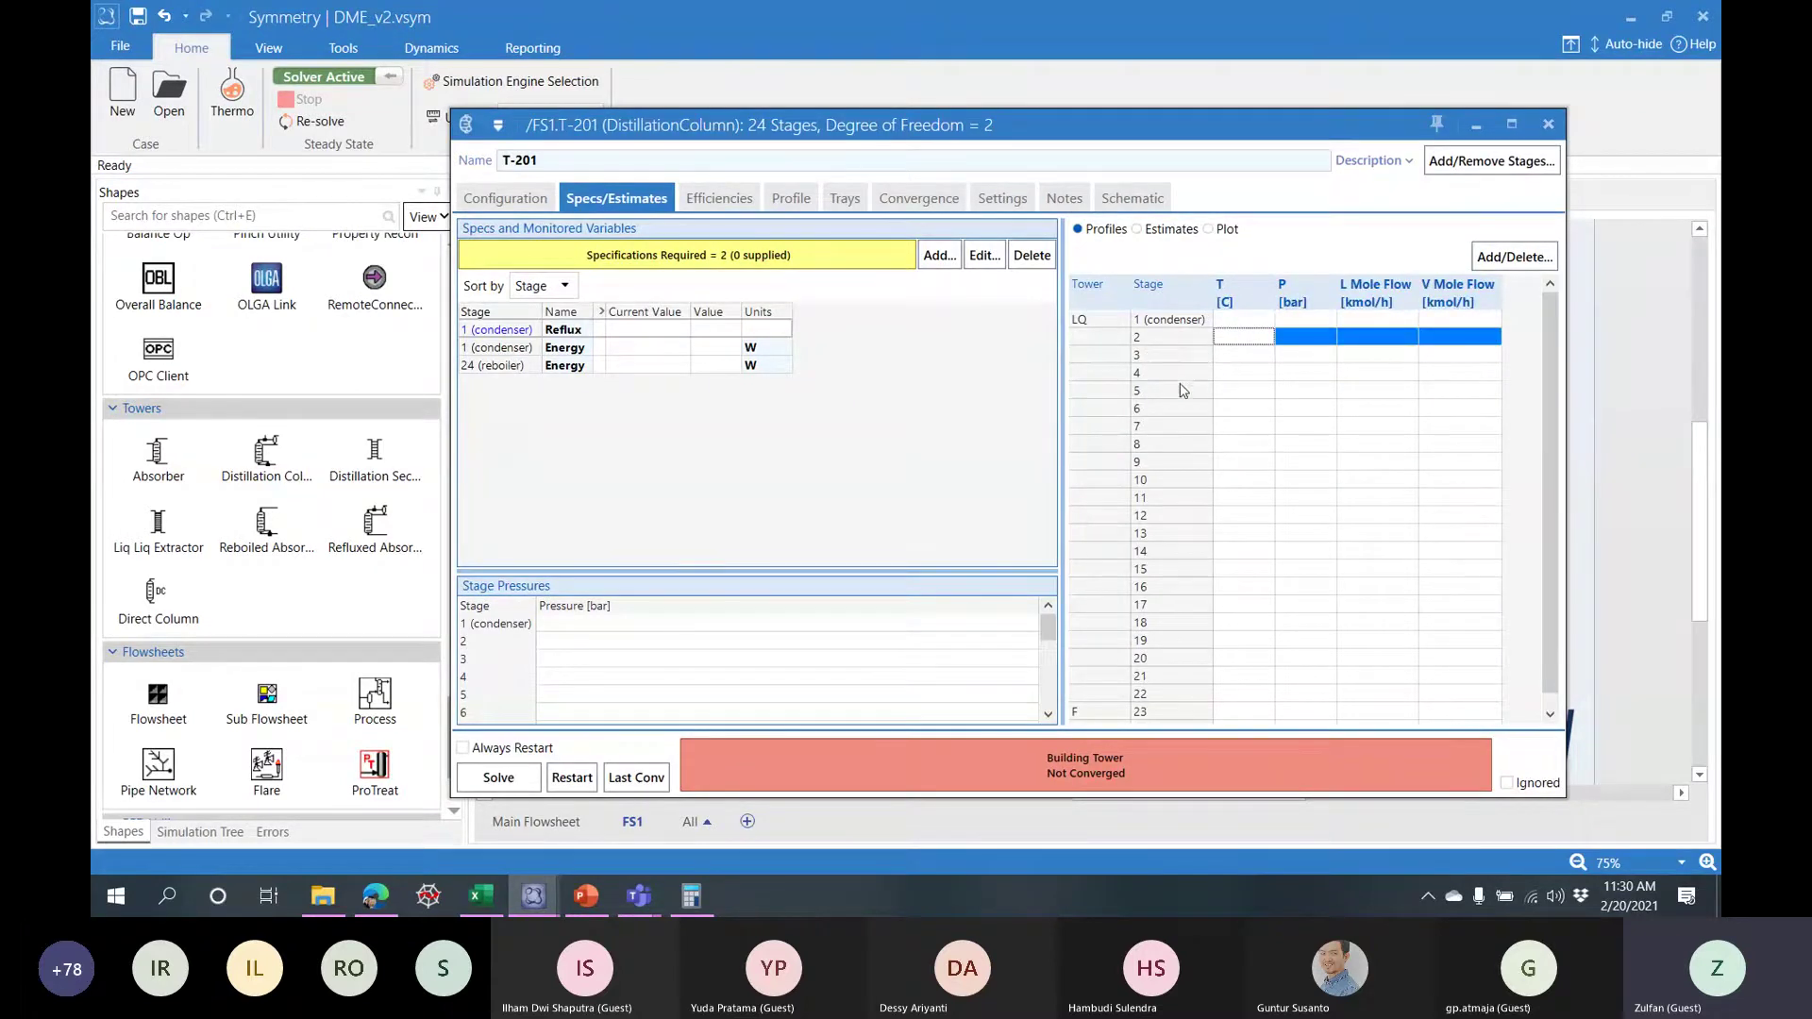
scroll(1184, 395, "down", 1)
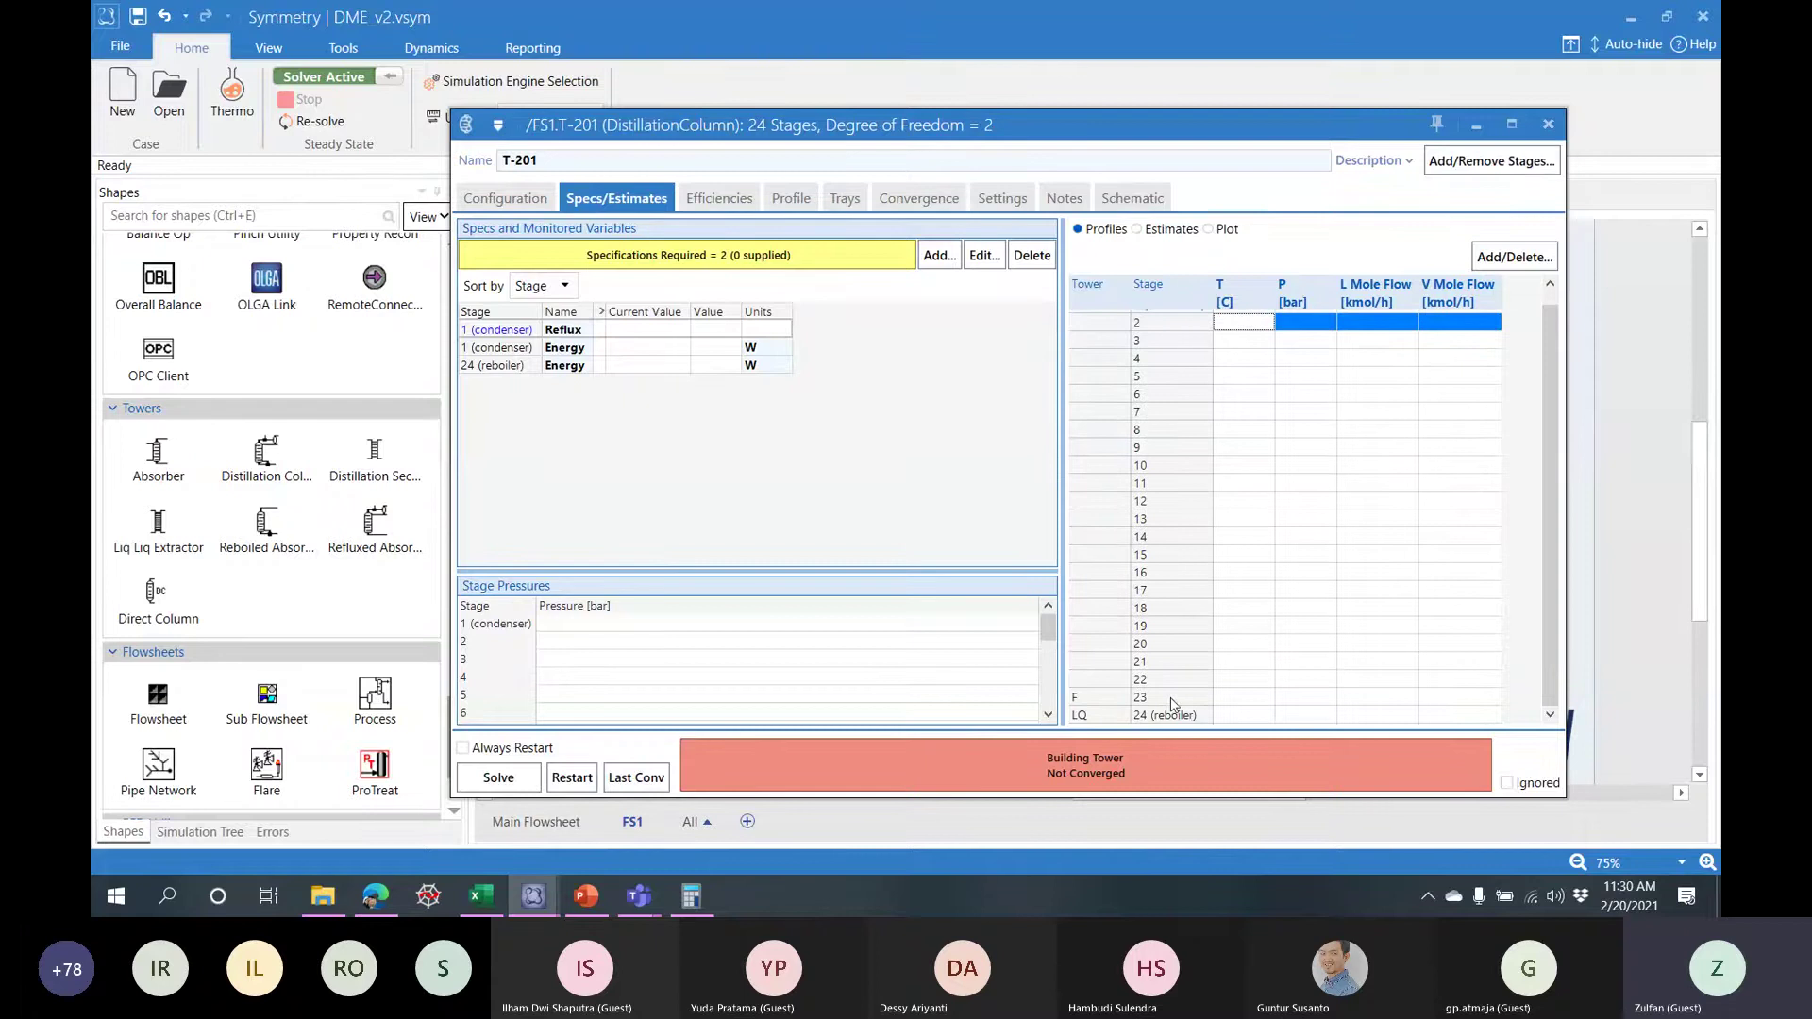
scroll(1173, 704, "up", 1)
left_click(586, 895)
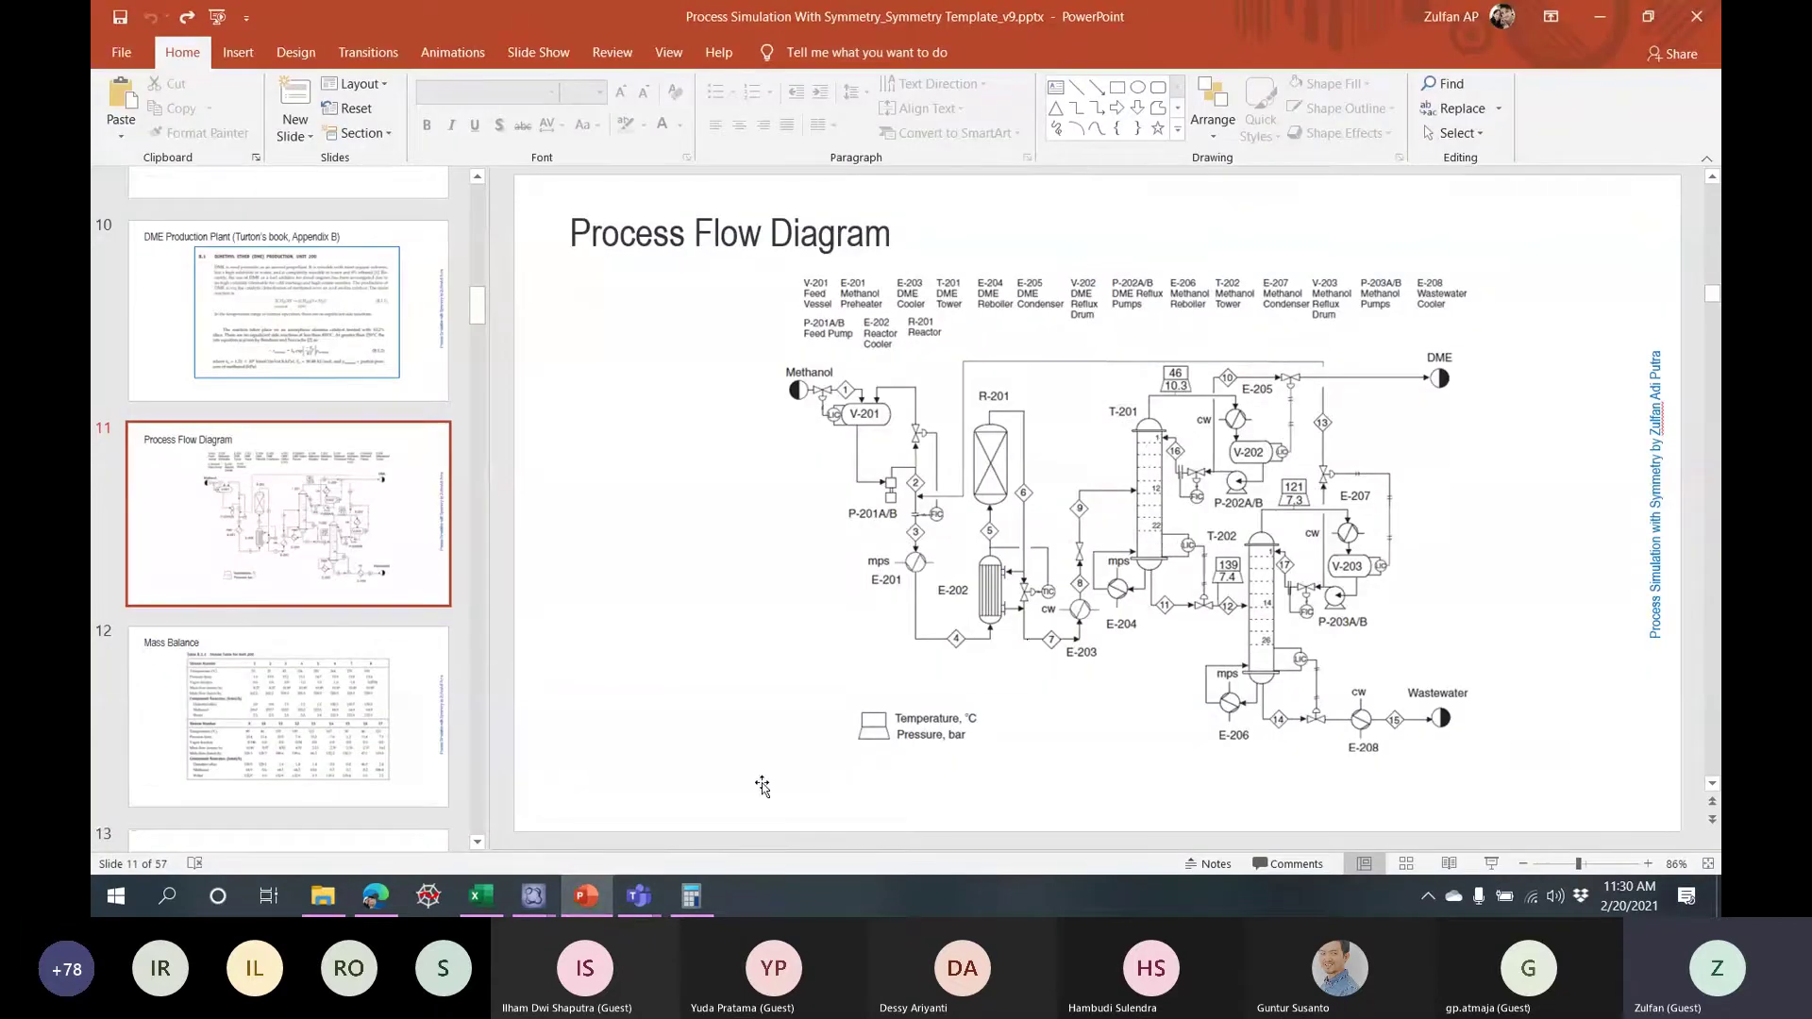
mouse_move(533, 896)
left_click(541, 855)
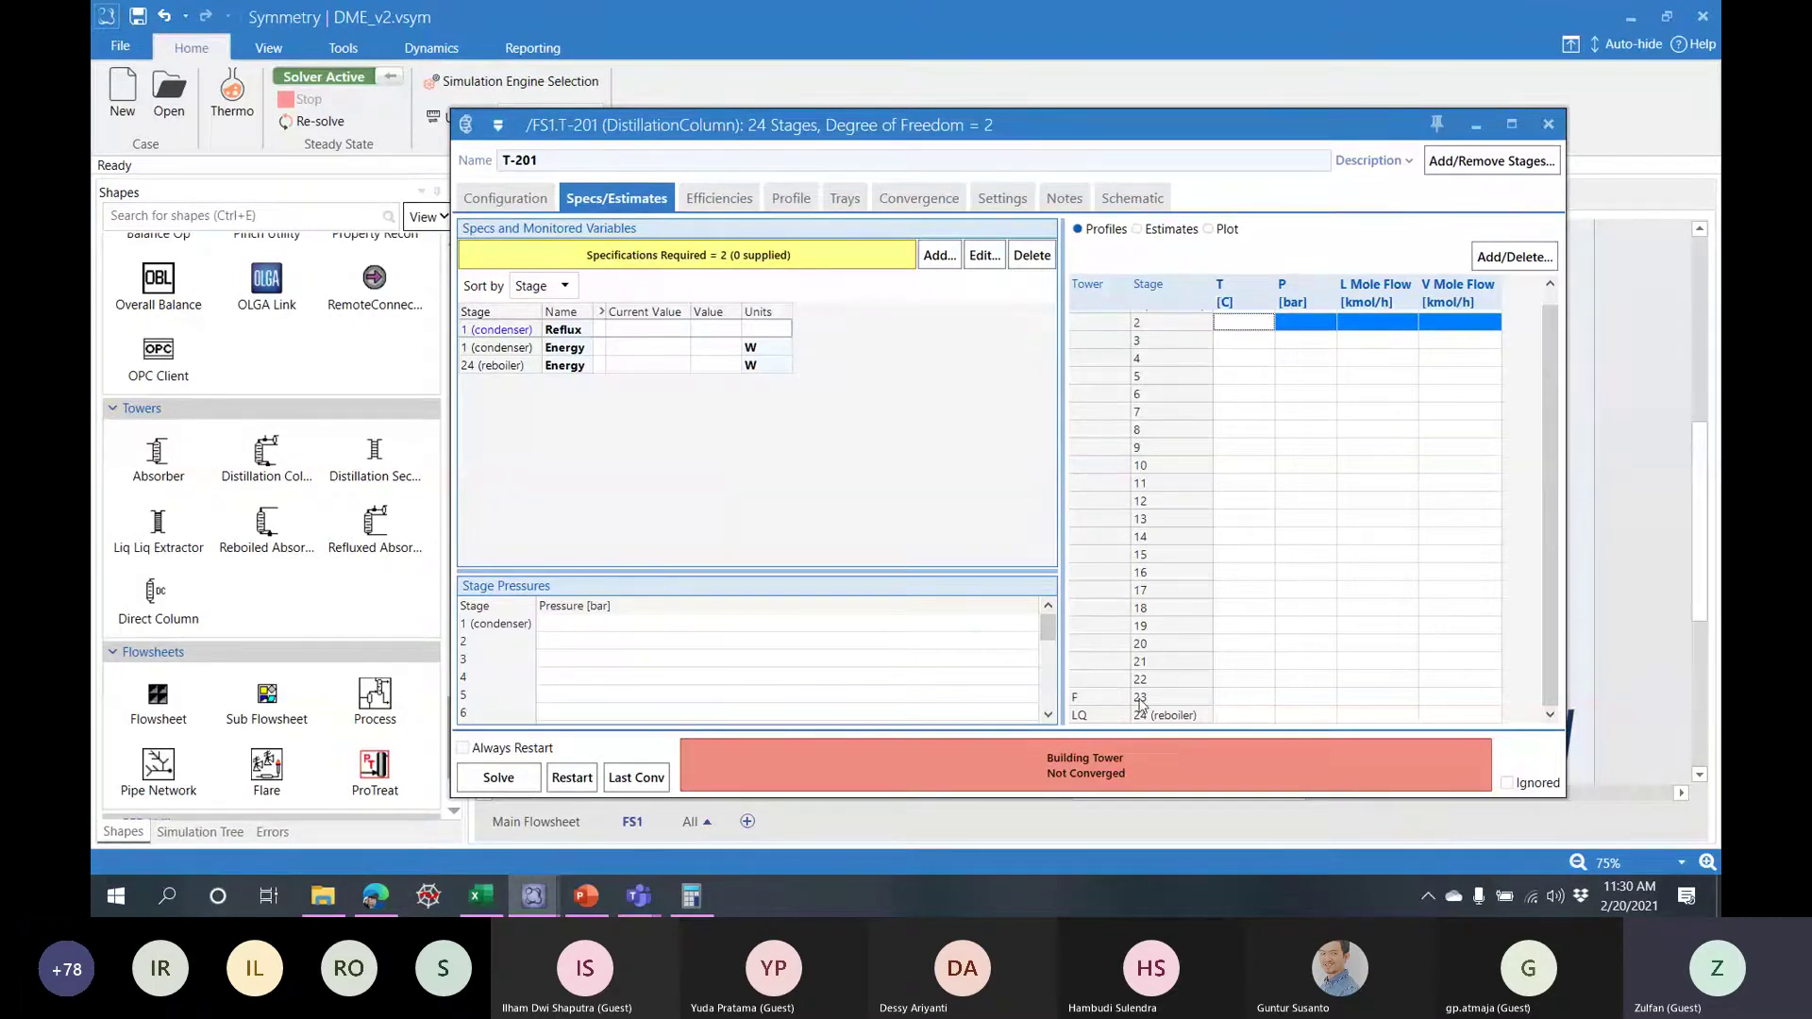
left_click(587, 896)
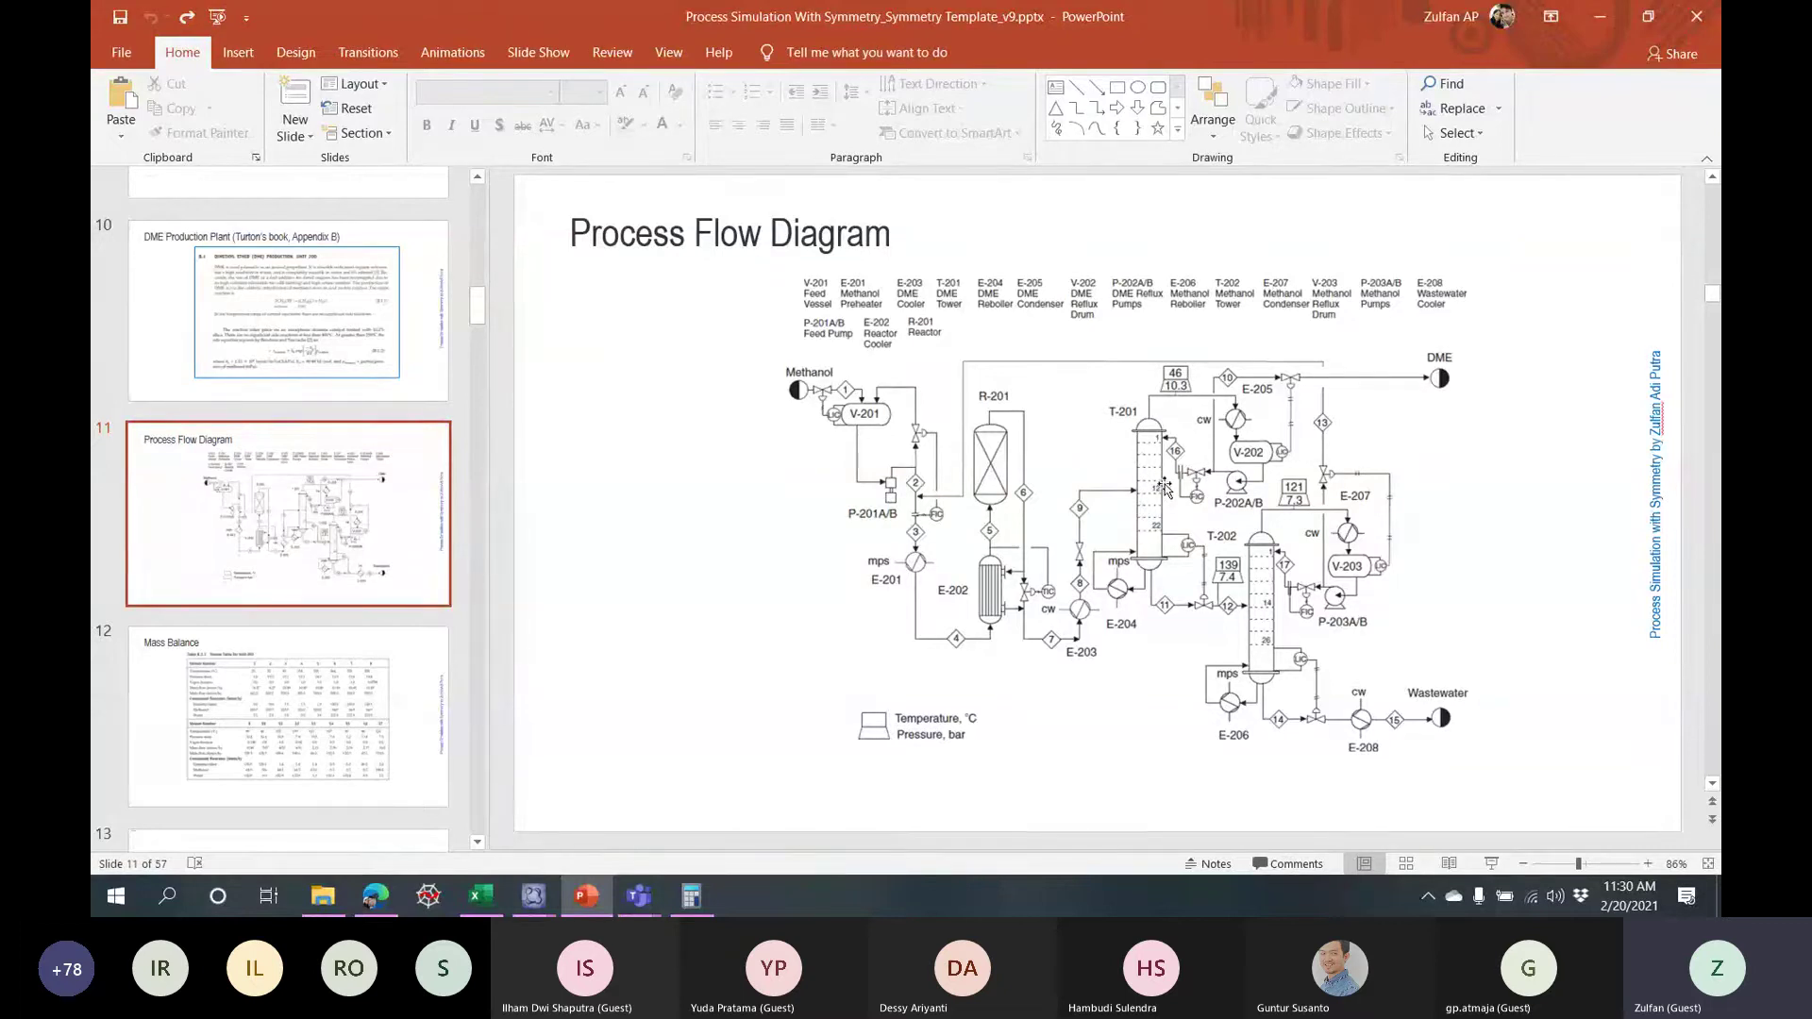
- Switch to Symmetry and move T-201's feed to stage 12 in the tower configuration
left_click(534, 897)
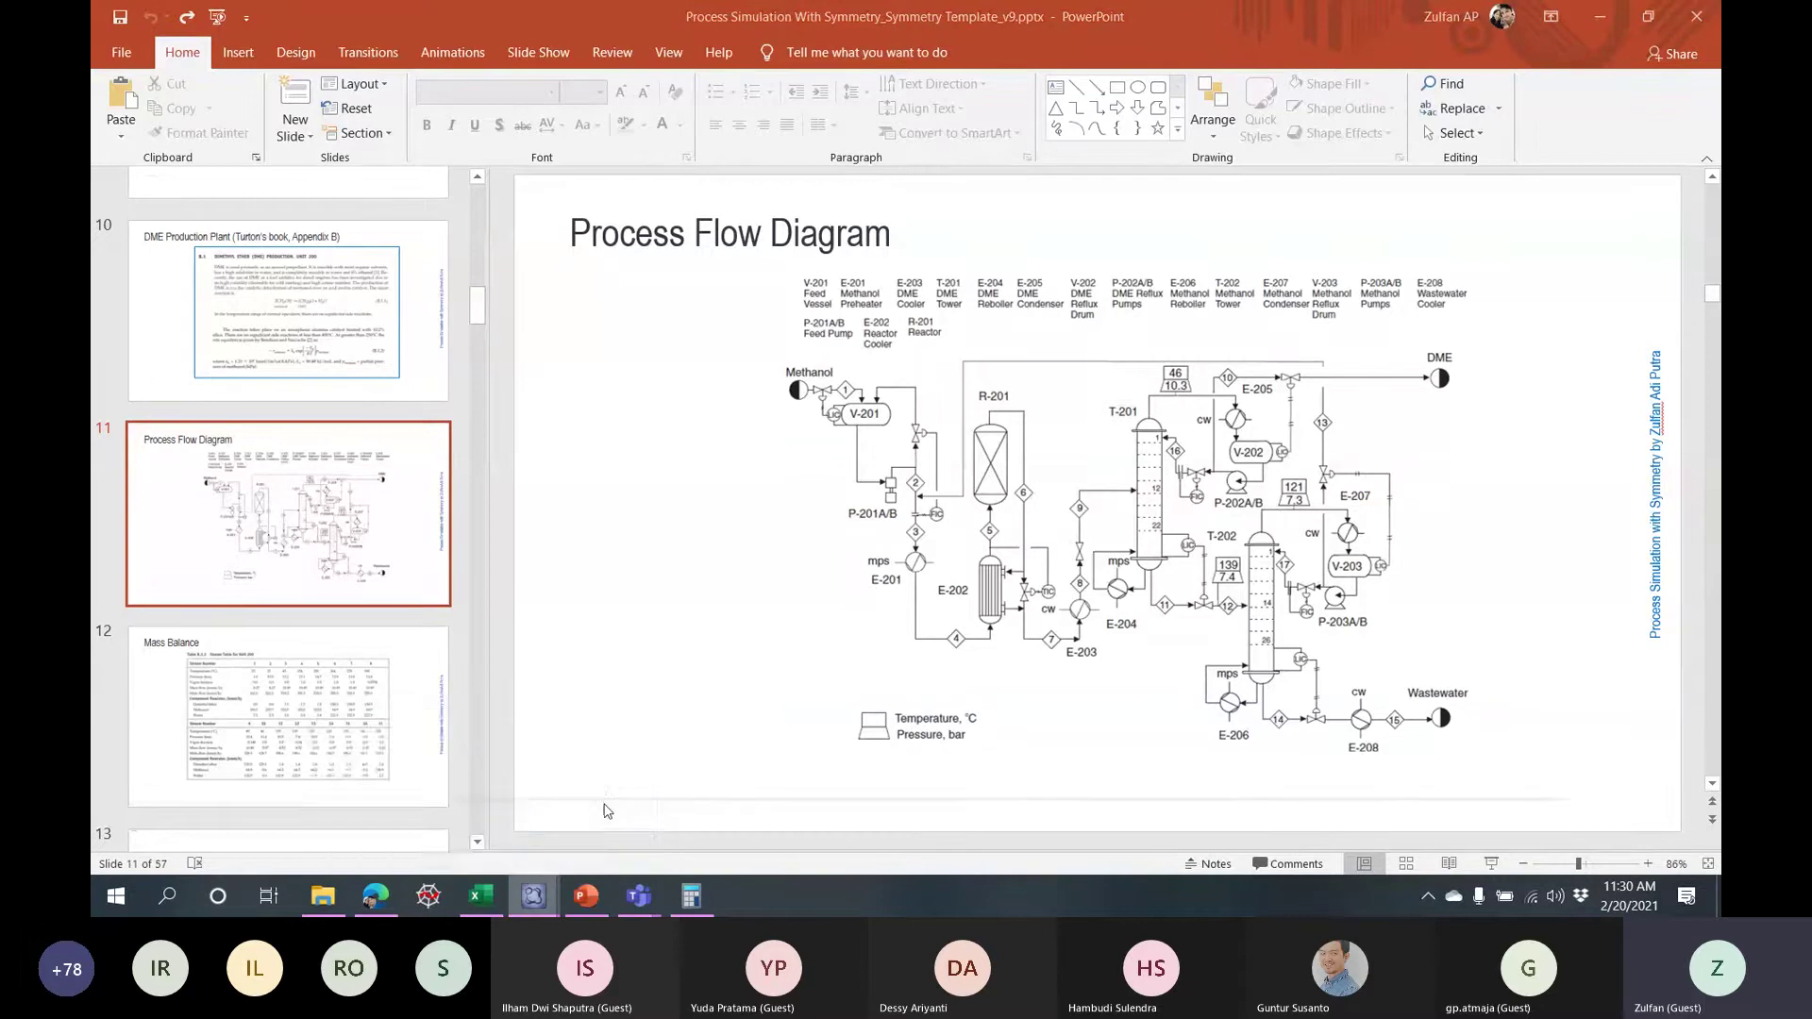
left_click(545, 205)
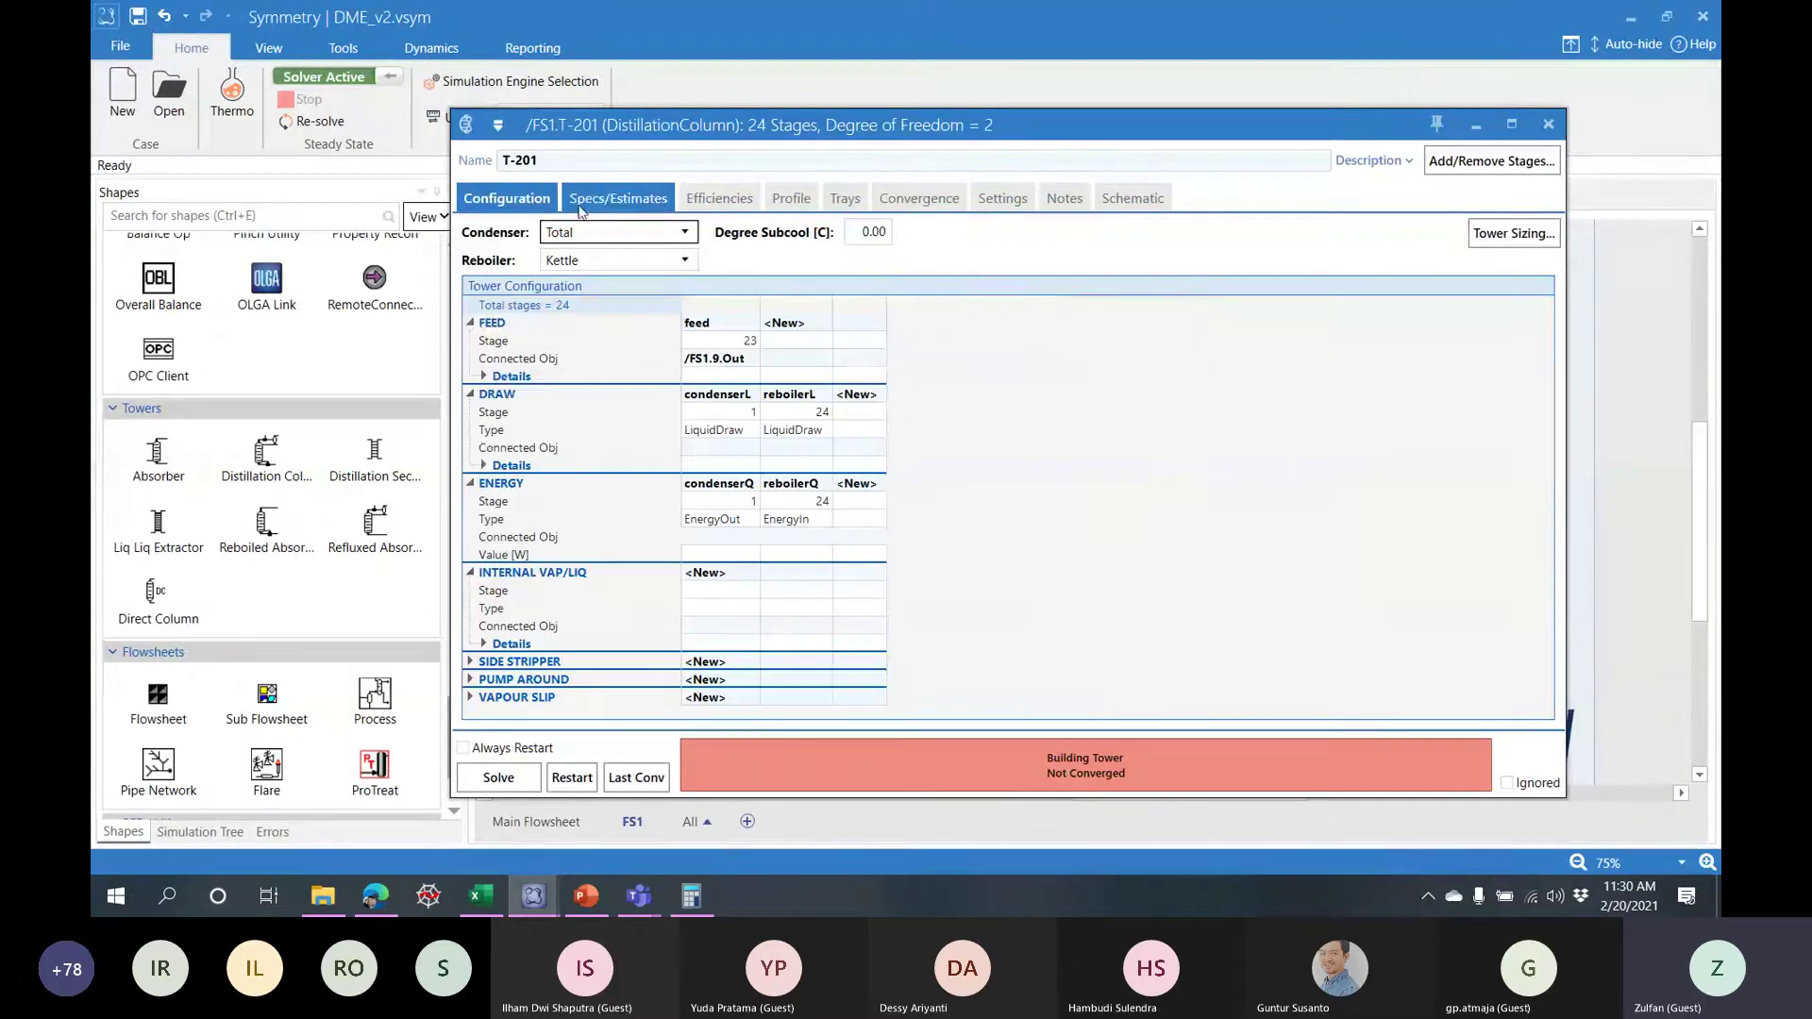
left_click(741, 341)
left_click(750, 341)
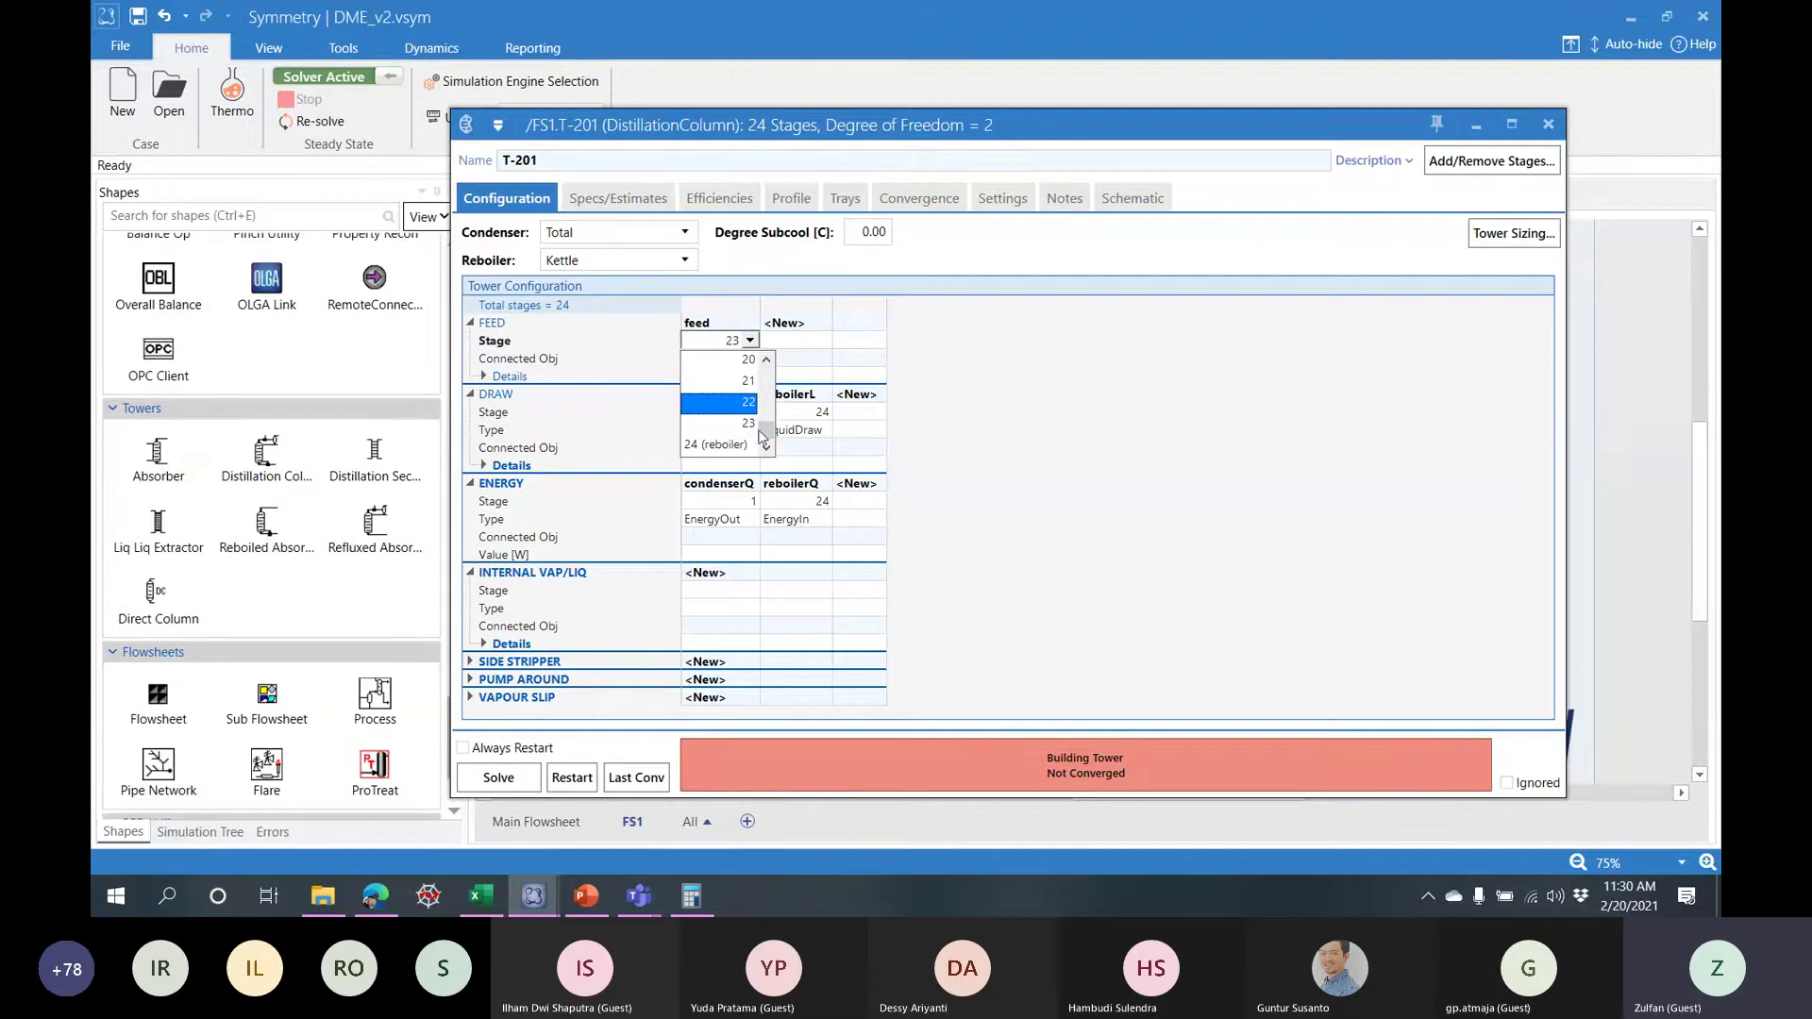
left_click_drag(765, 432, 767, 403)
left_click(733, 404)
- Check T-201's feed location in the stage profile and in the enlarged column schematic
left_click(616, 198)
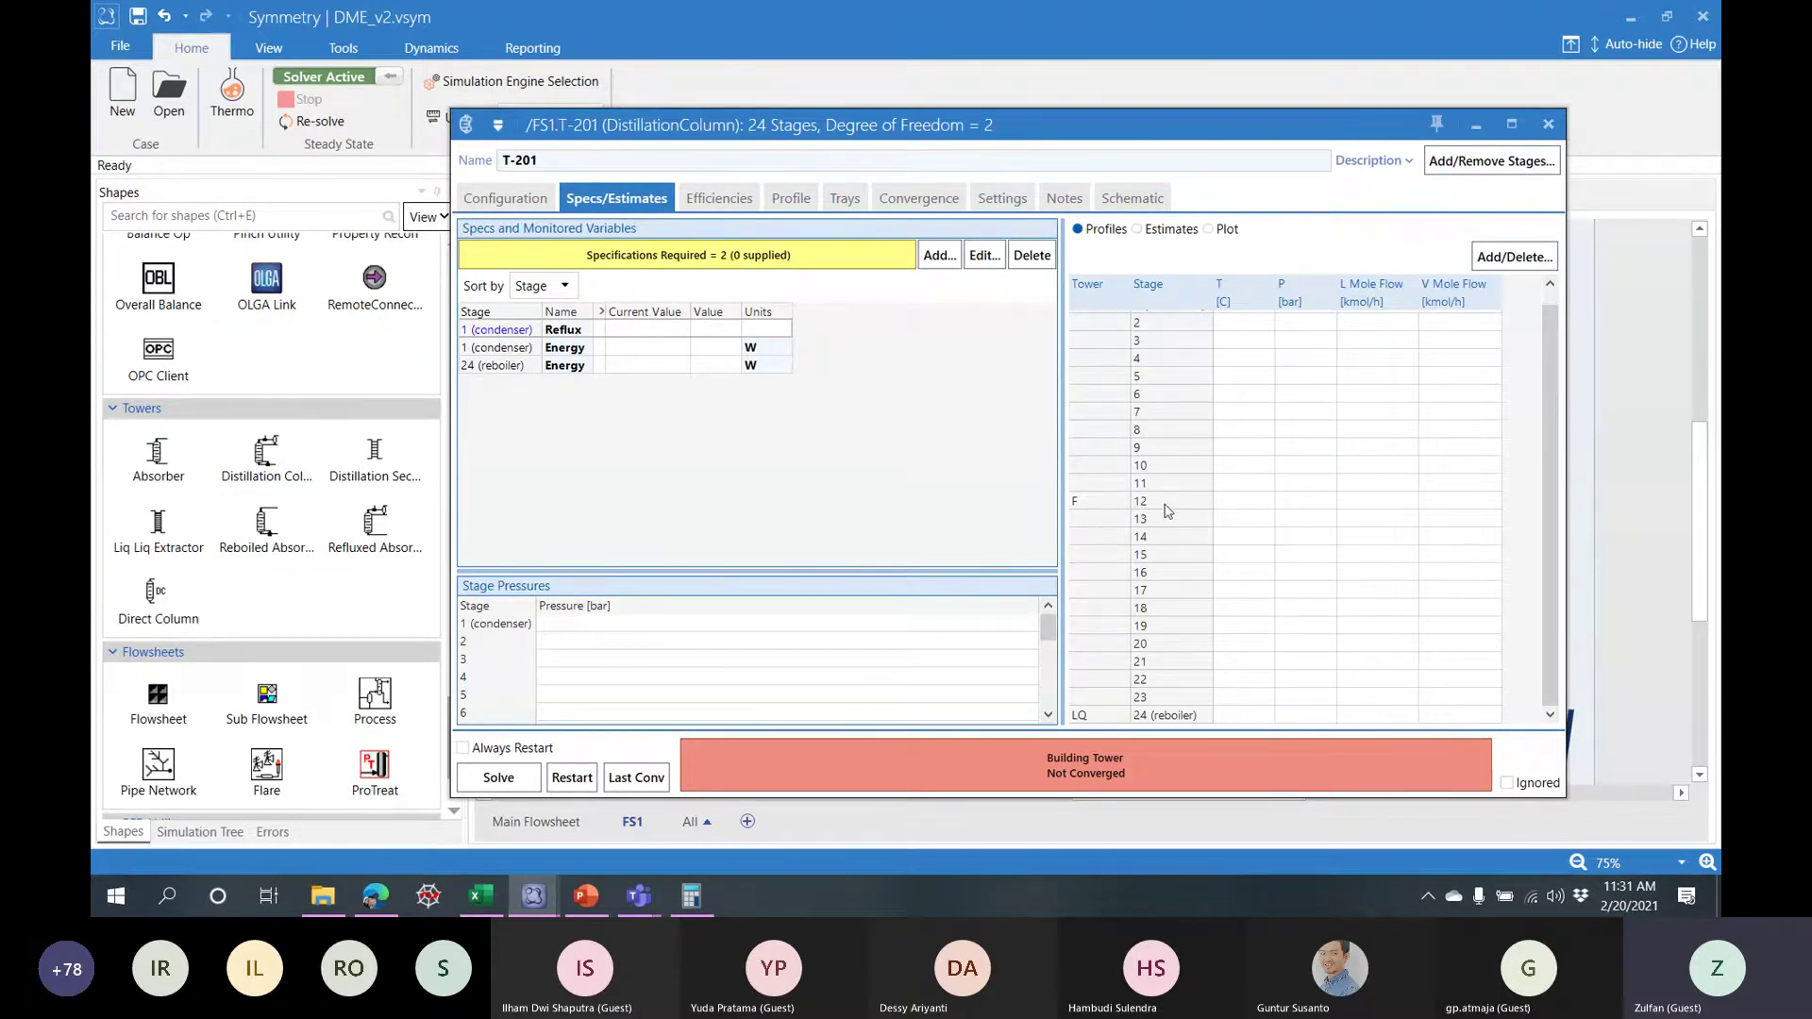
left_click(1132, 198)
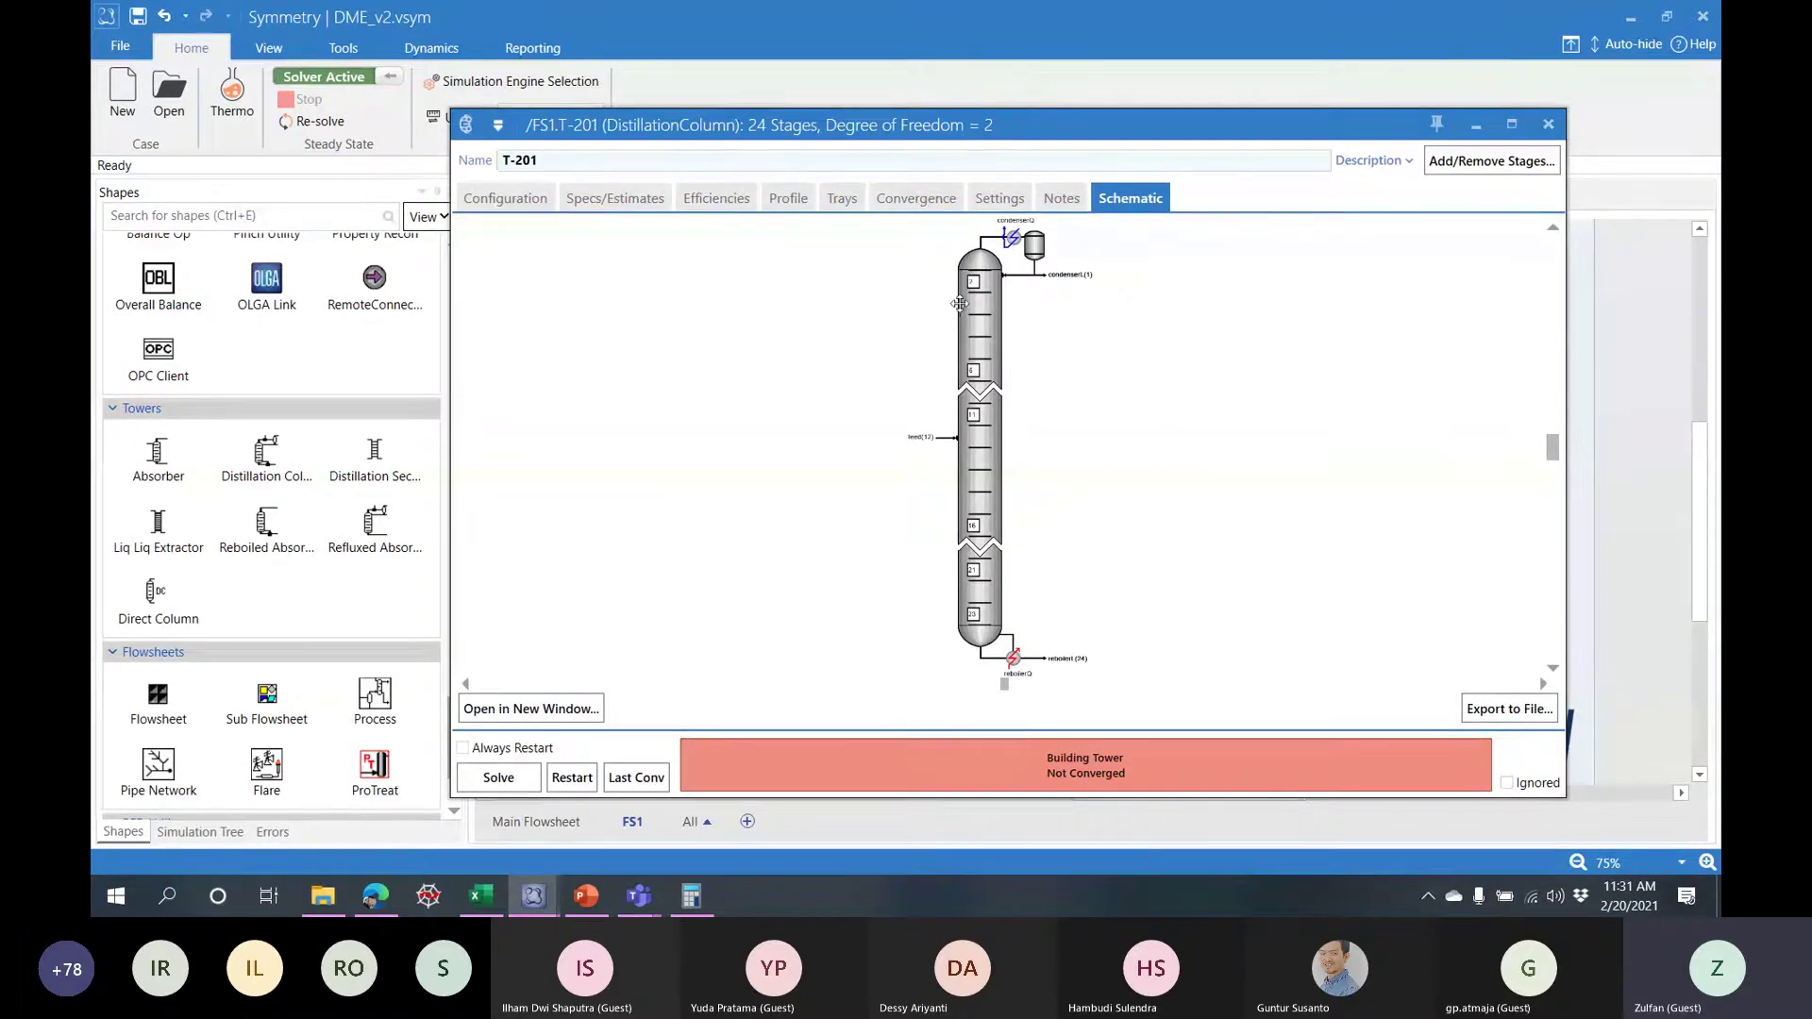
left_click(565, 707)
left_click(1169, 242)
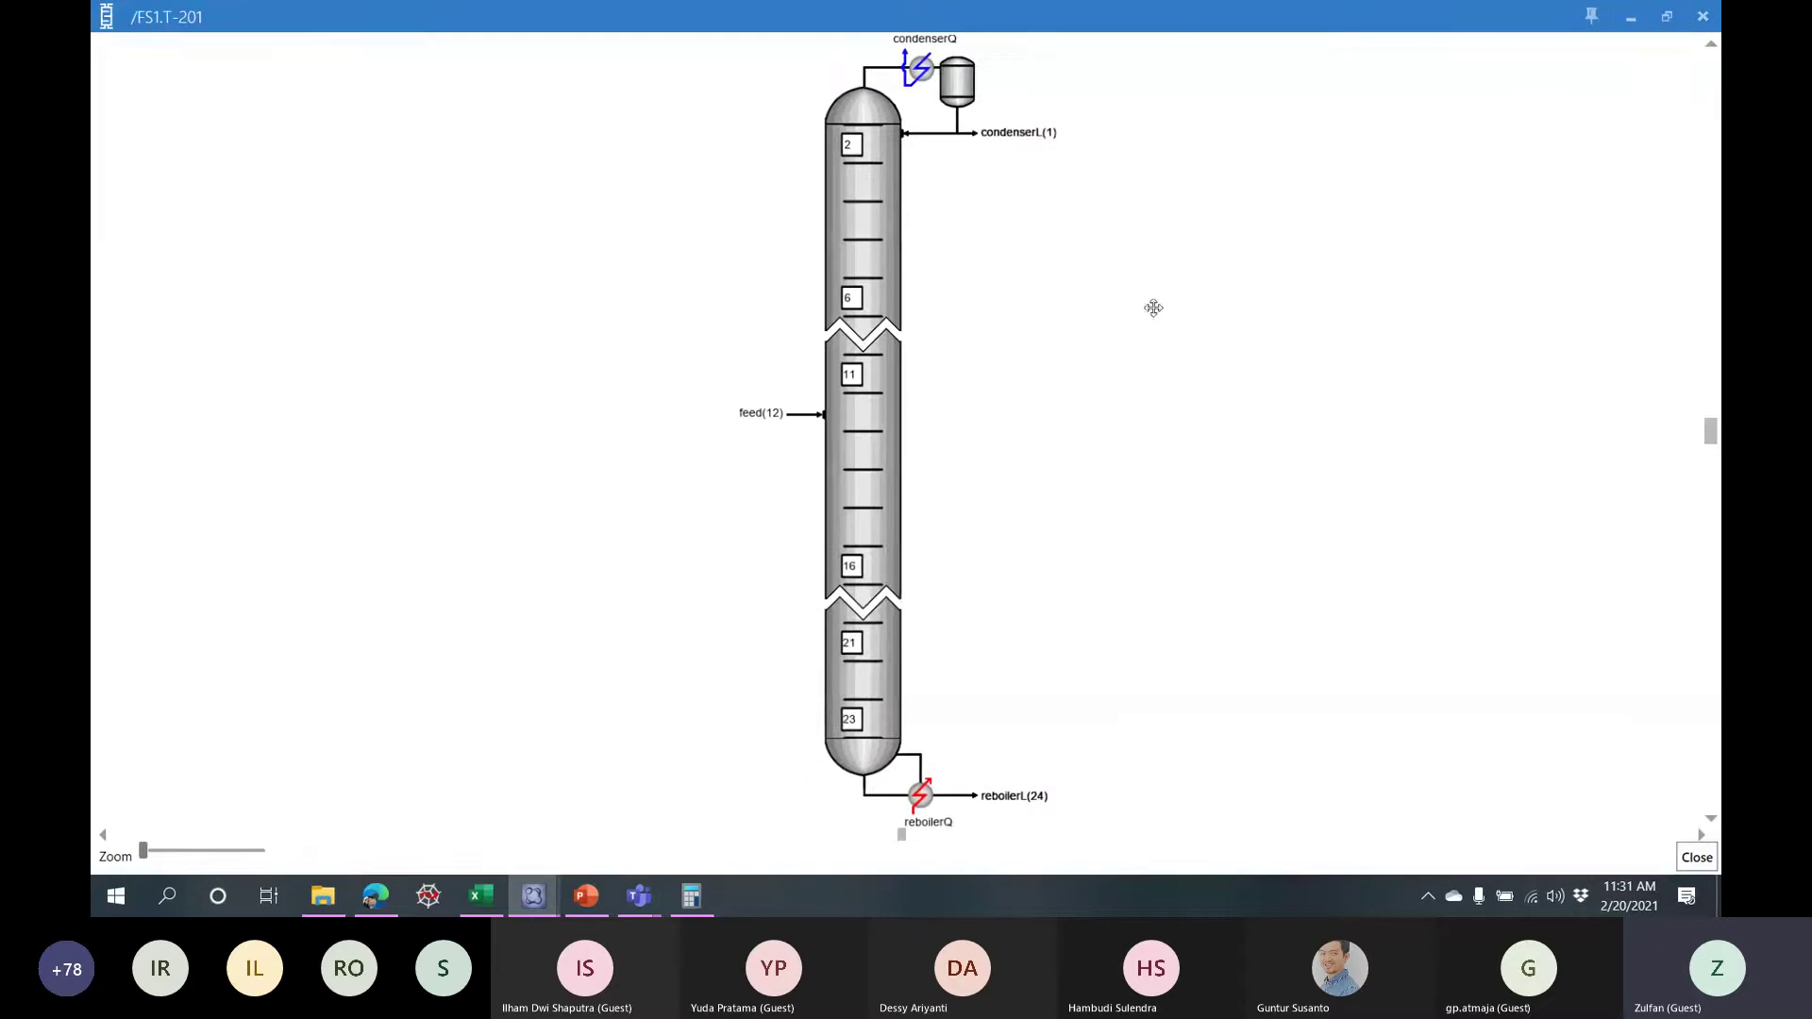
mouse_move(143, 850)
left_mouse_down()
mouse_move(211, 853)
mouse_move(136, 852)
left_mouse_up()
left_click(1667, 16)
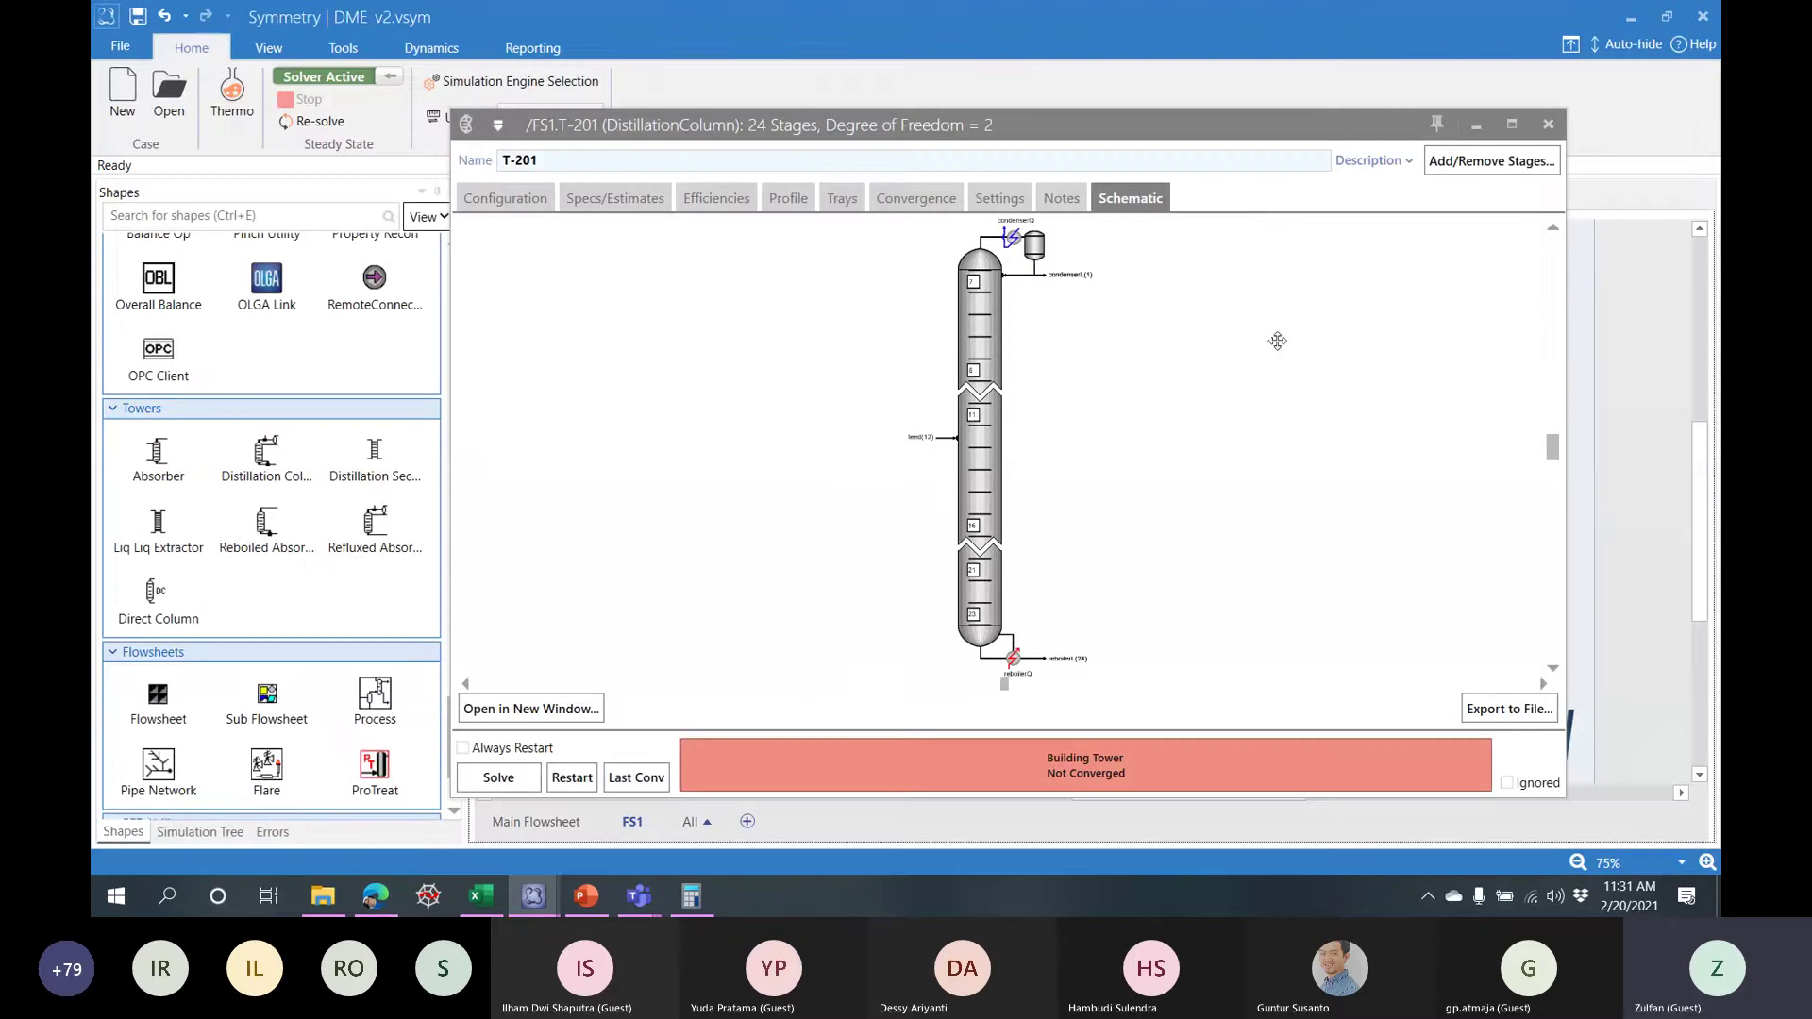
- Review T-201's tower configuration and required specifications in Symmetry, and check the DME column on the PowerPoint process flow diagram
left_click(505, 197)
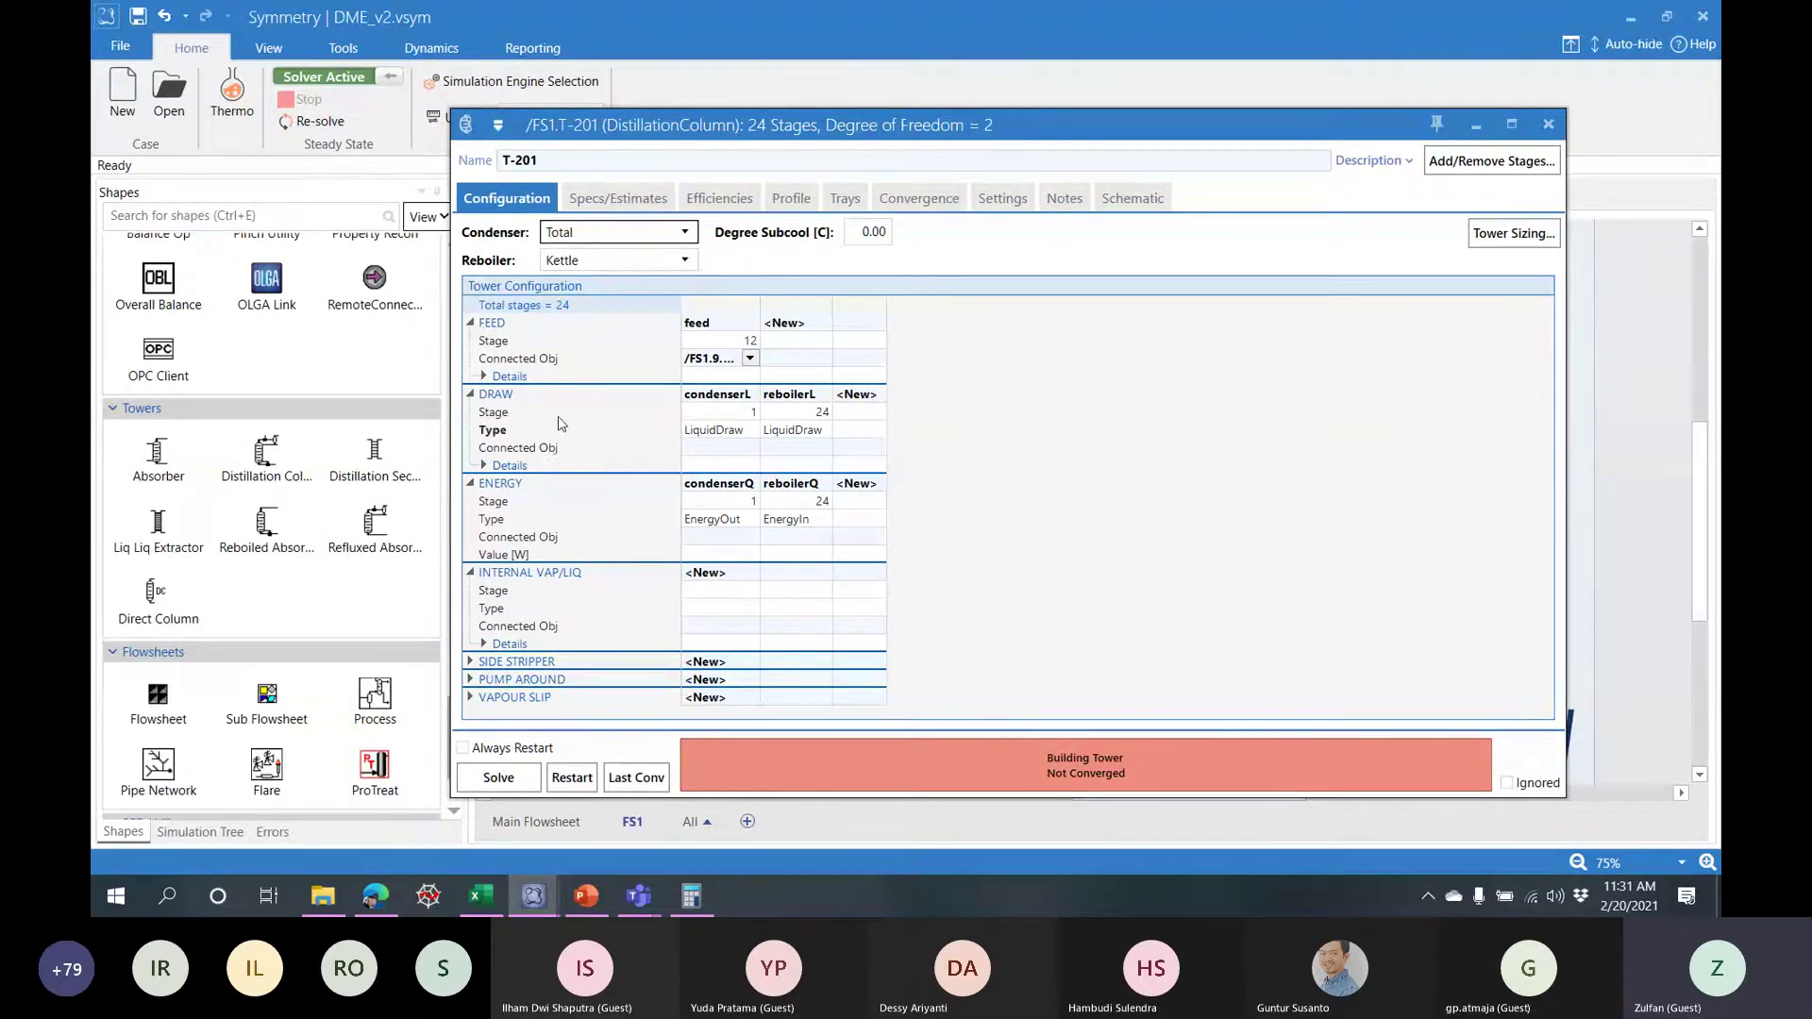
left_click(632, 203)
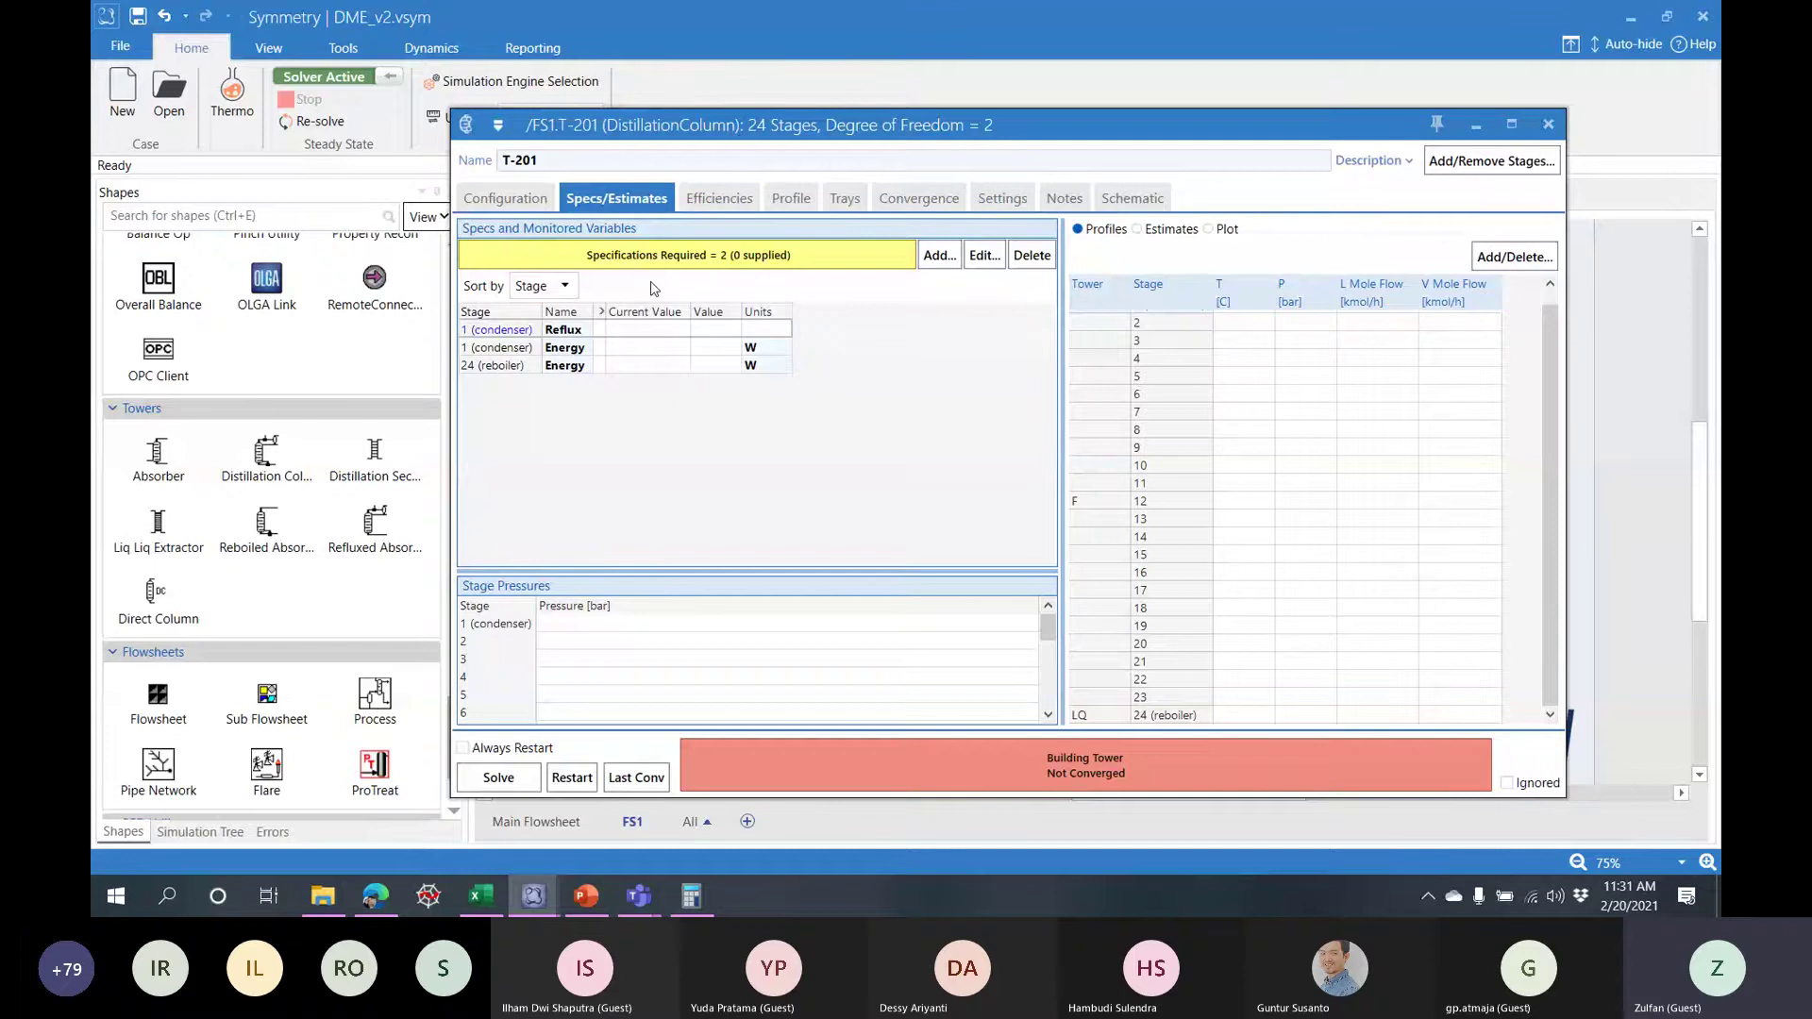
left_click(592, 899)
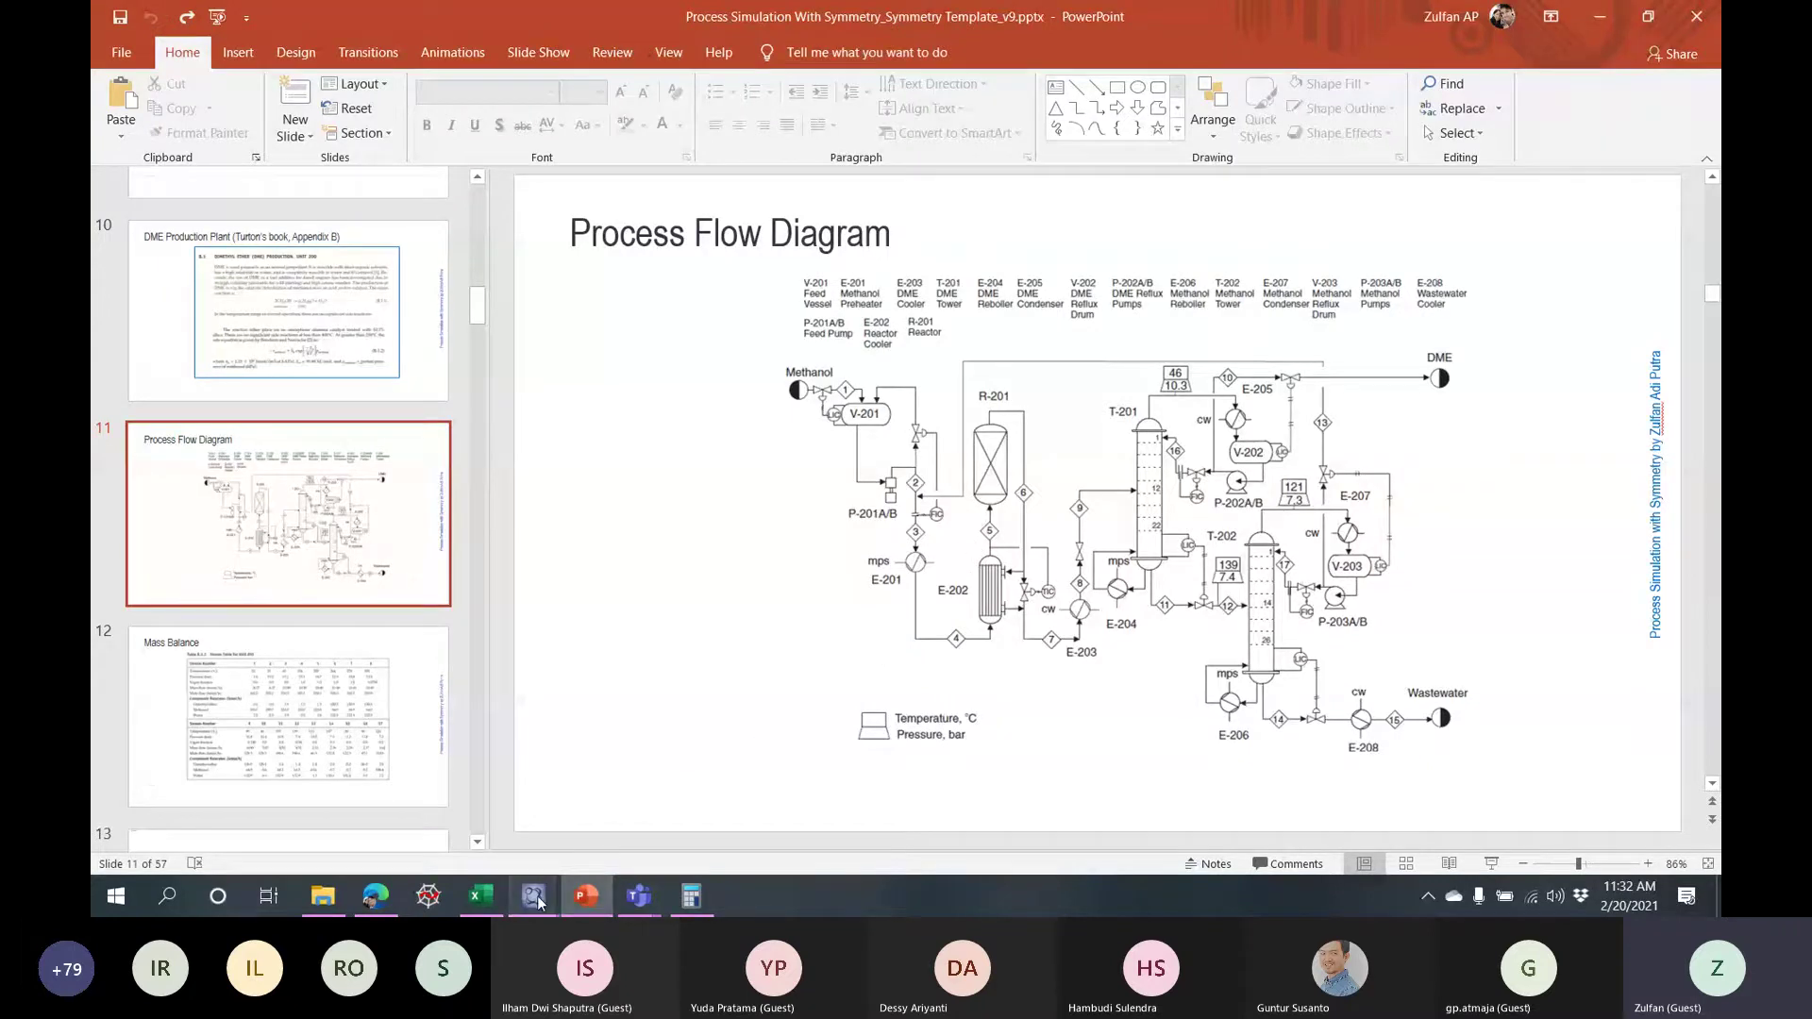
mouse_move(533, 896)
left_click(582, 703)
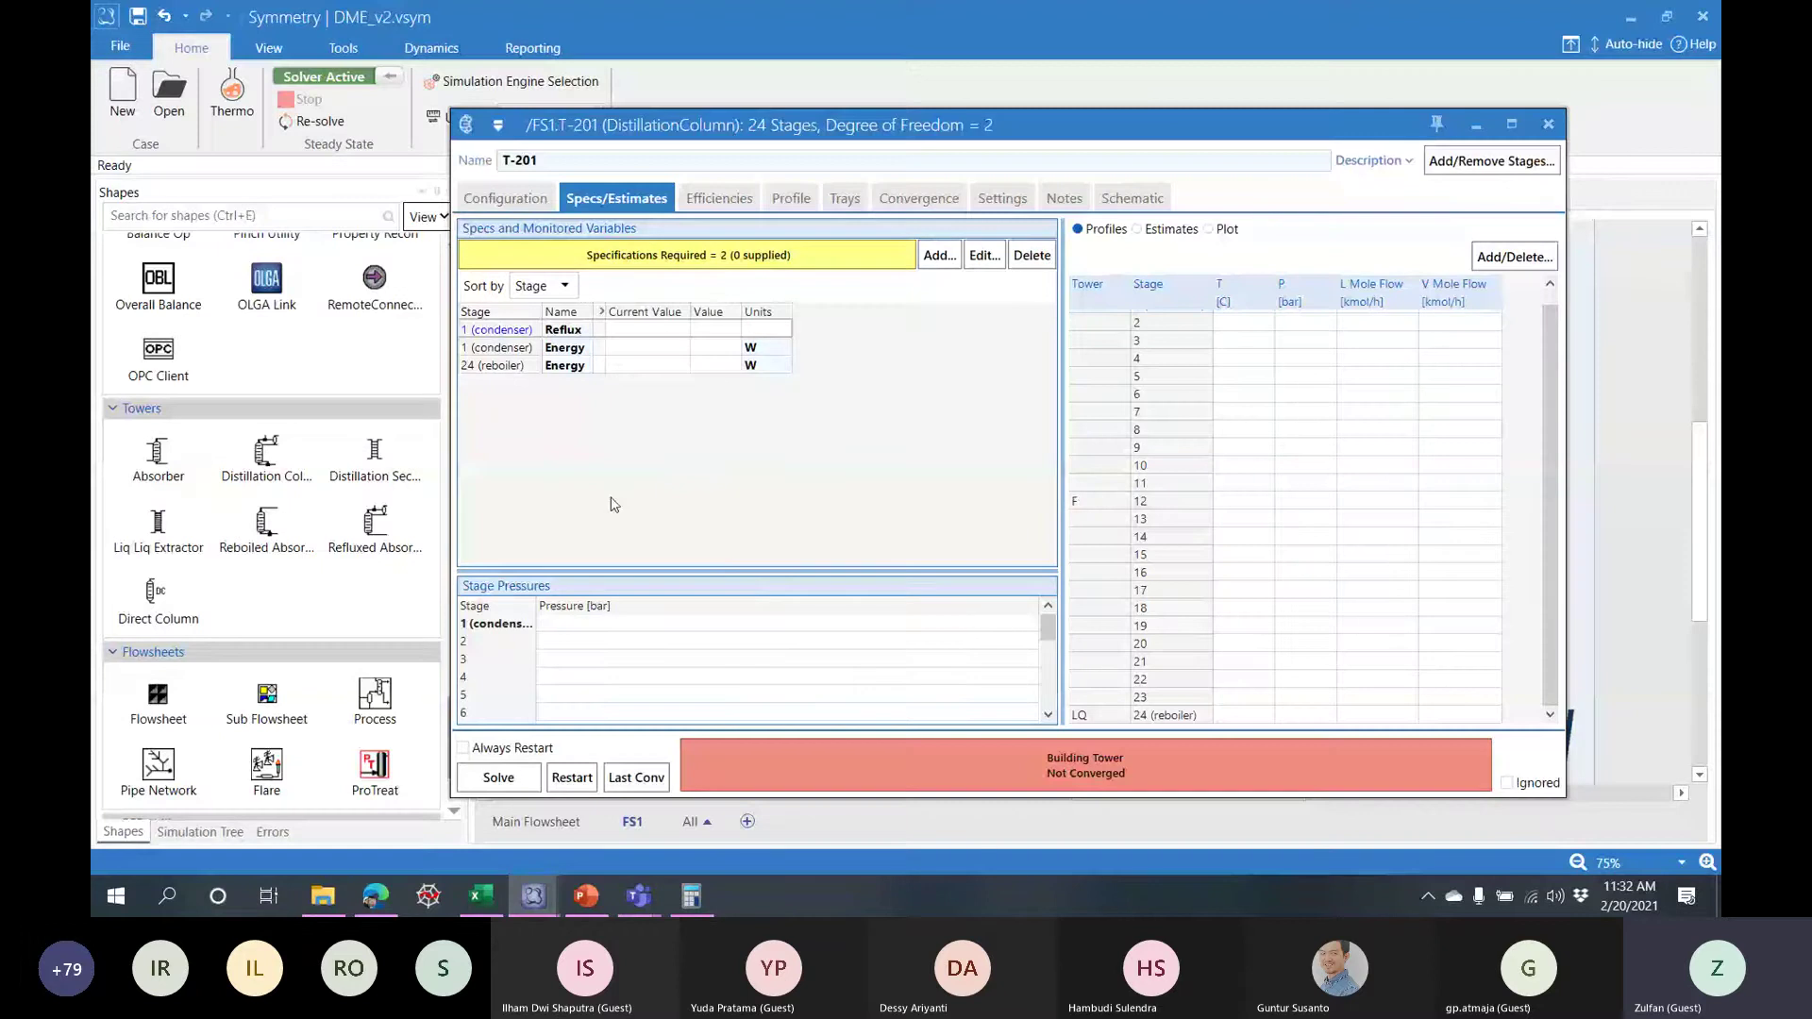
left_click(703, 365)
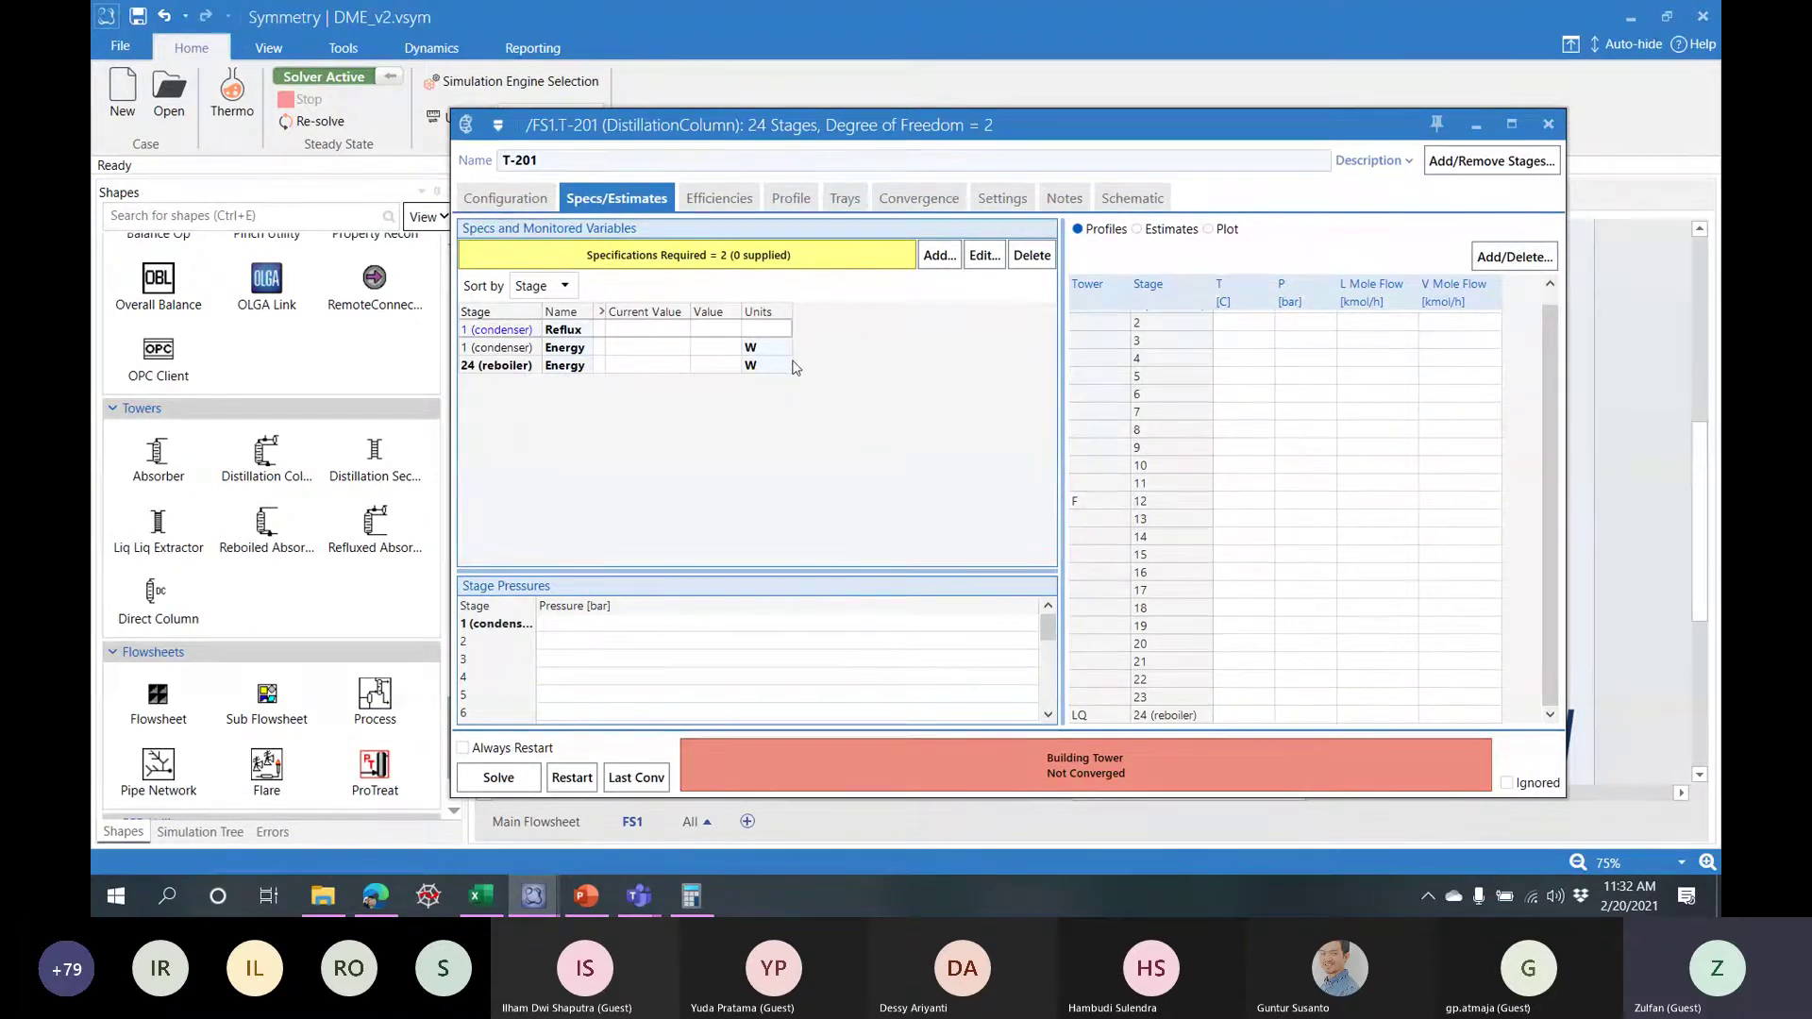
- Begin a new draw component specification for T-201 using the Mole Fraction Spec option, and name it DMEPurity
left_click(939, 257)
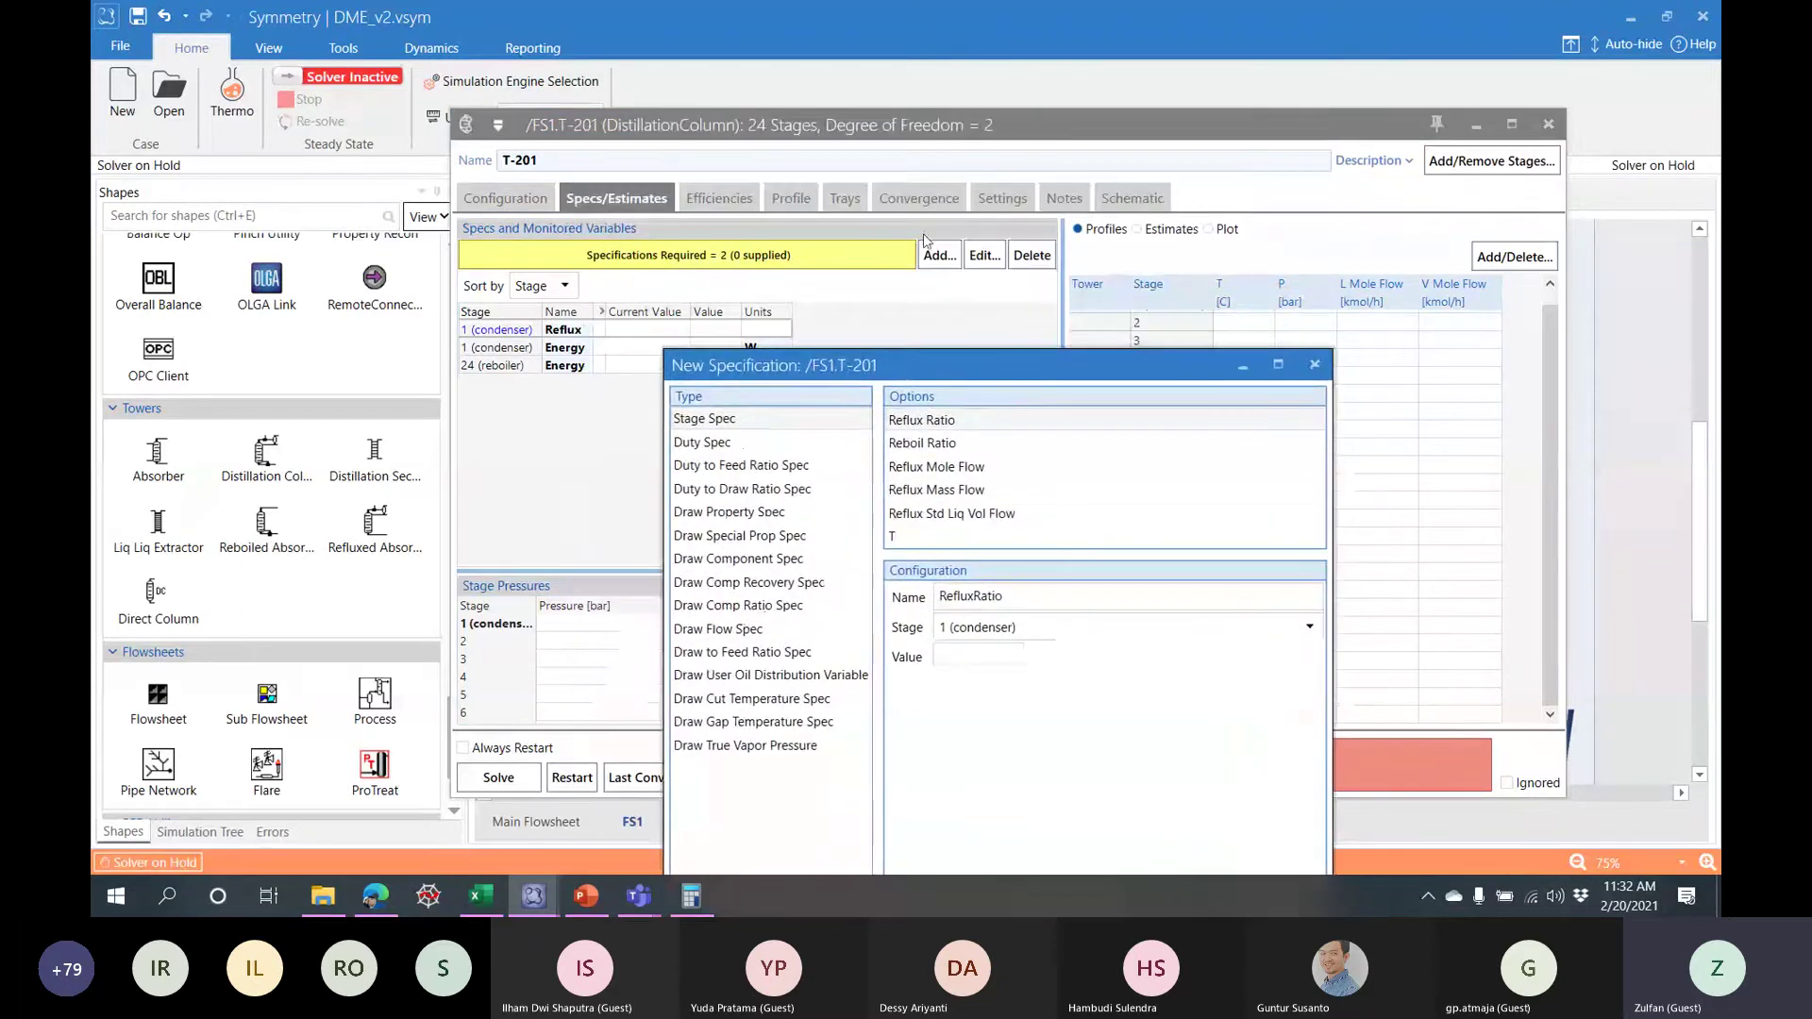
left_click_drag(955, 357, 997, 128)
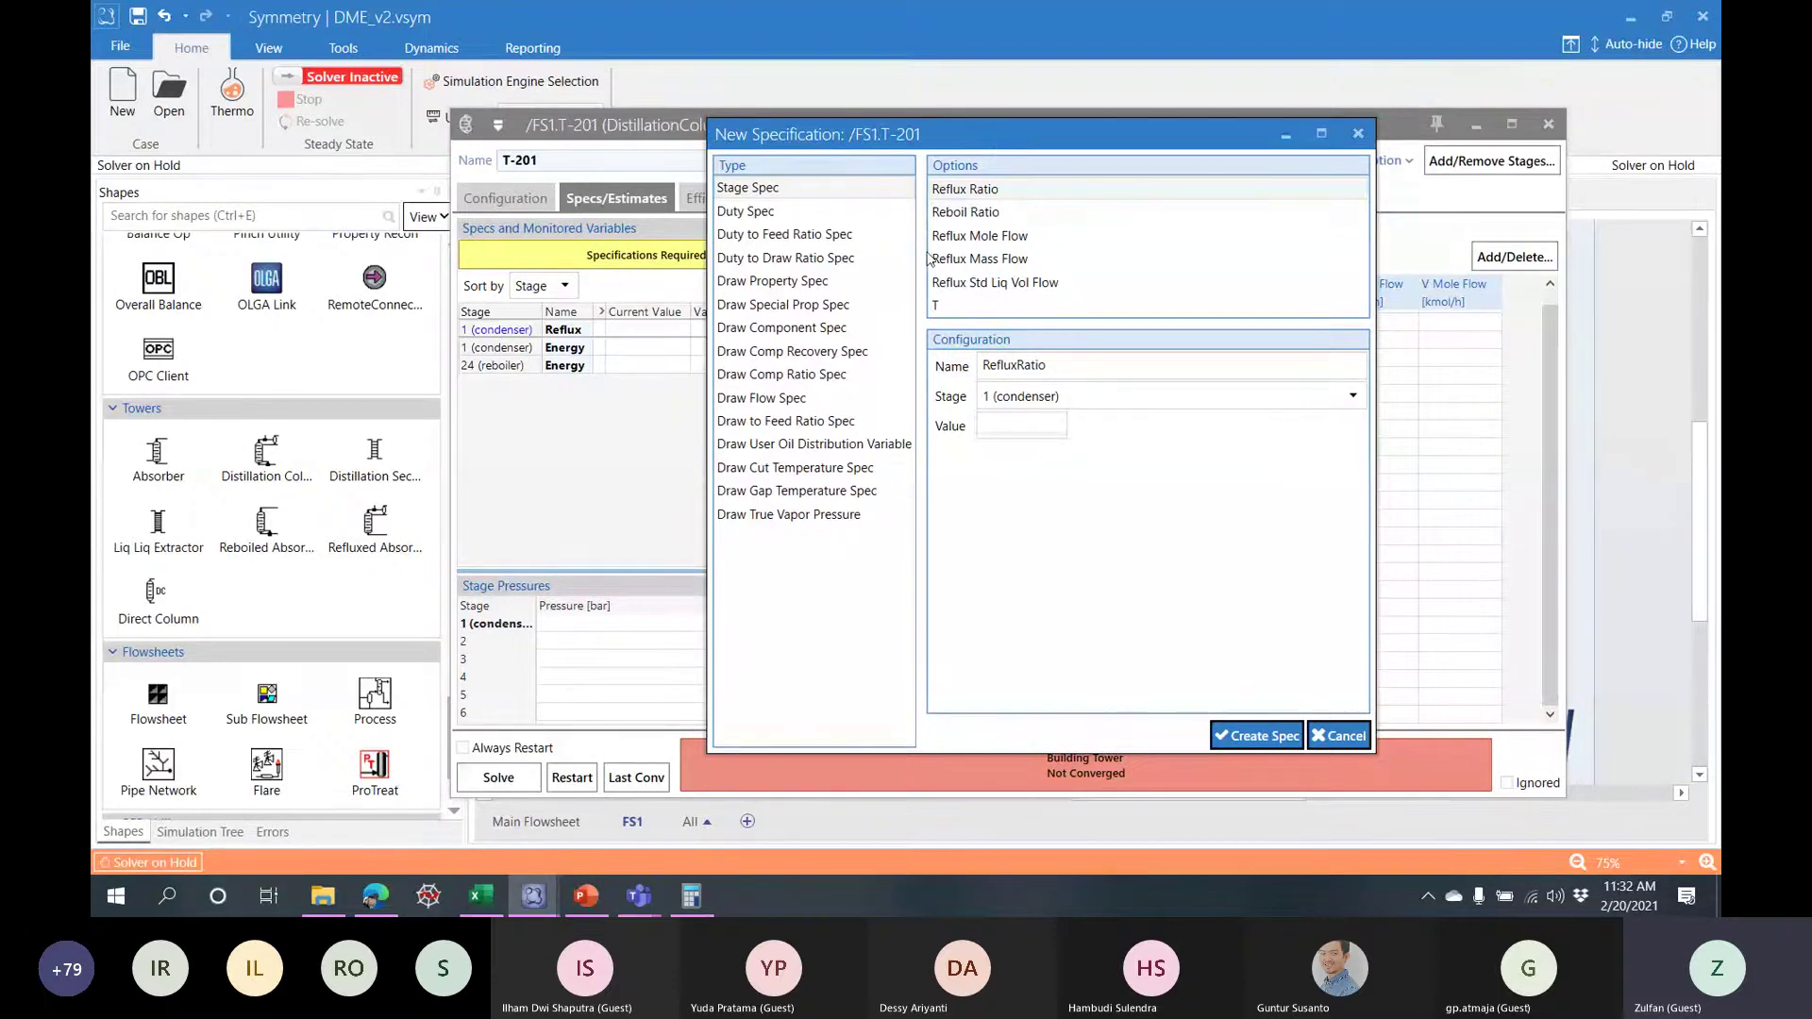
left_click(827, 334)
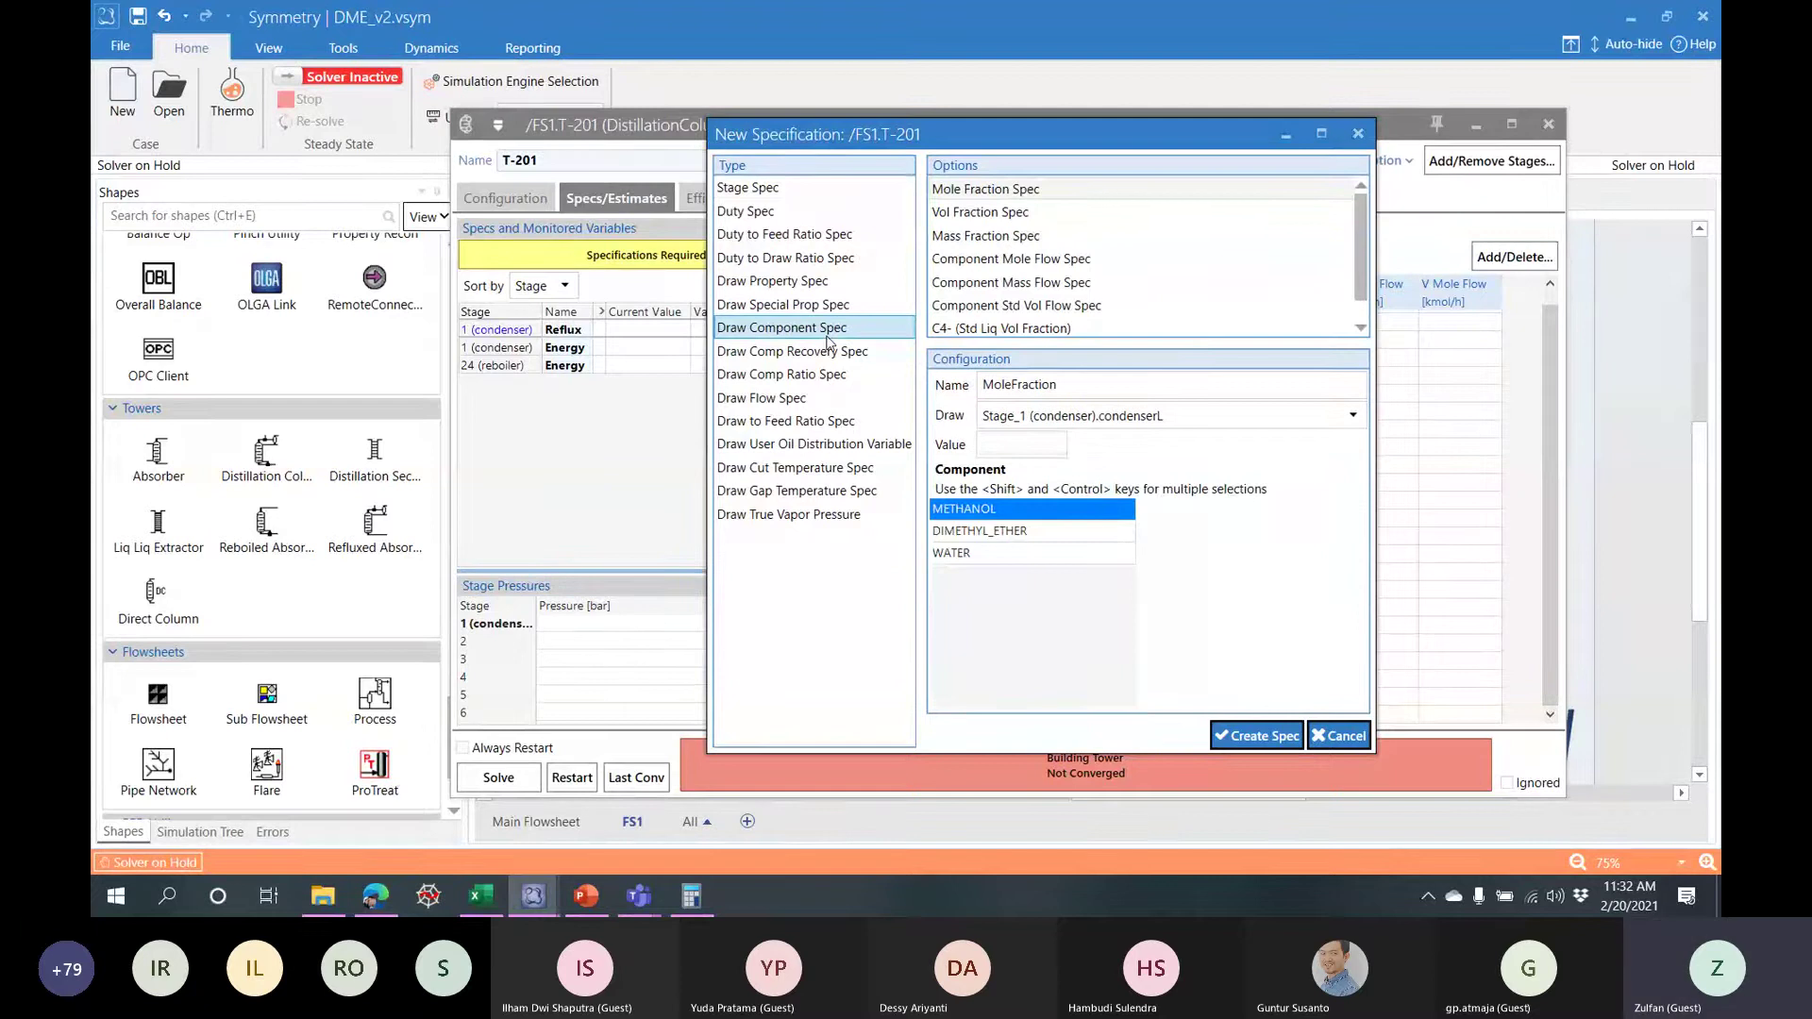
left_click(1008, 193)
left_click(1152, 387)
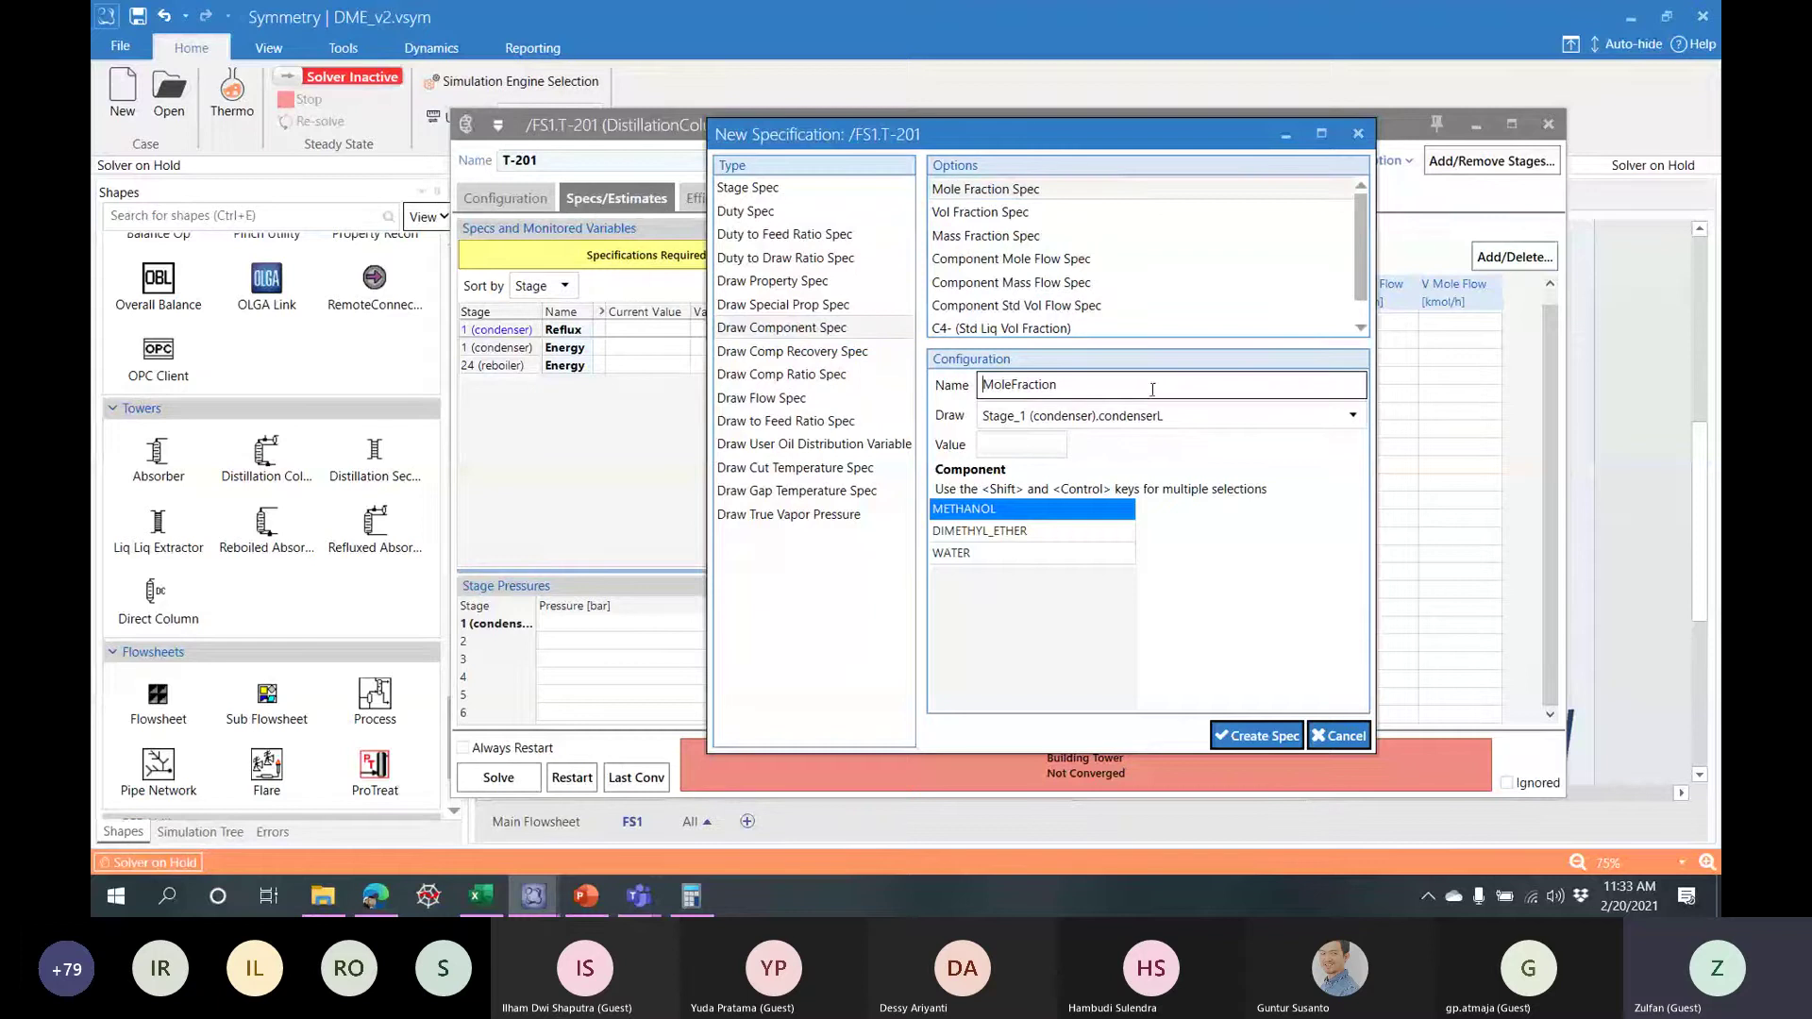
left_click_drag(1152, 389, 909, 405)
type("de")
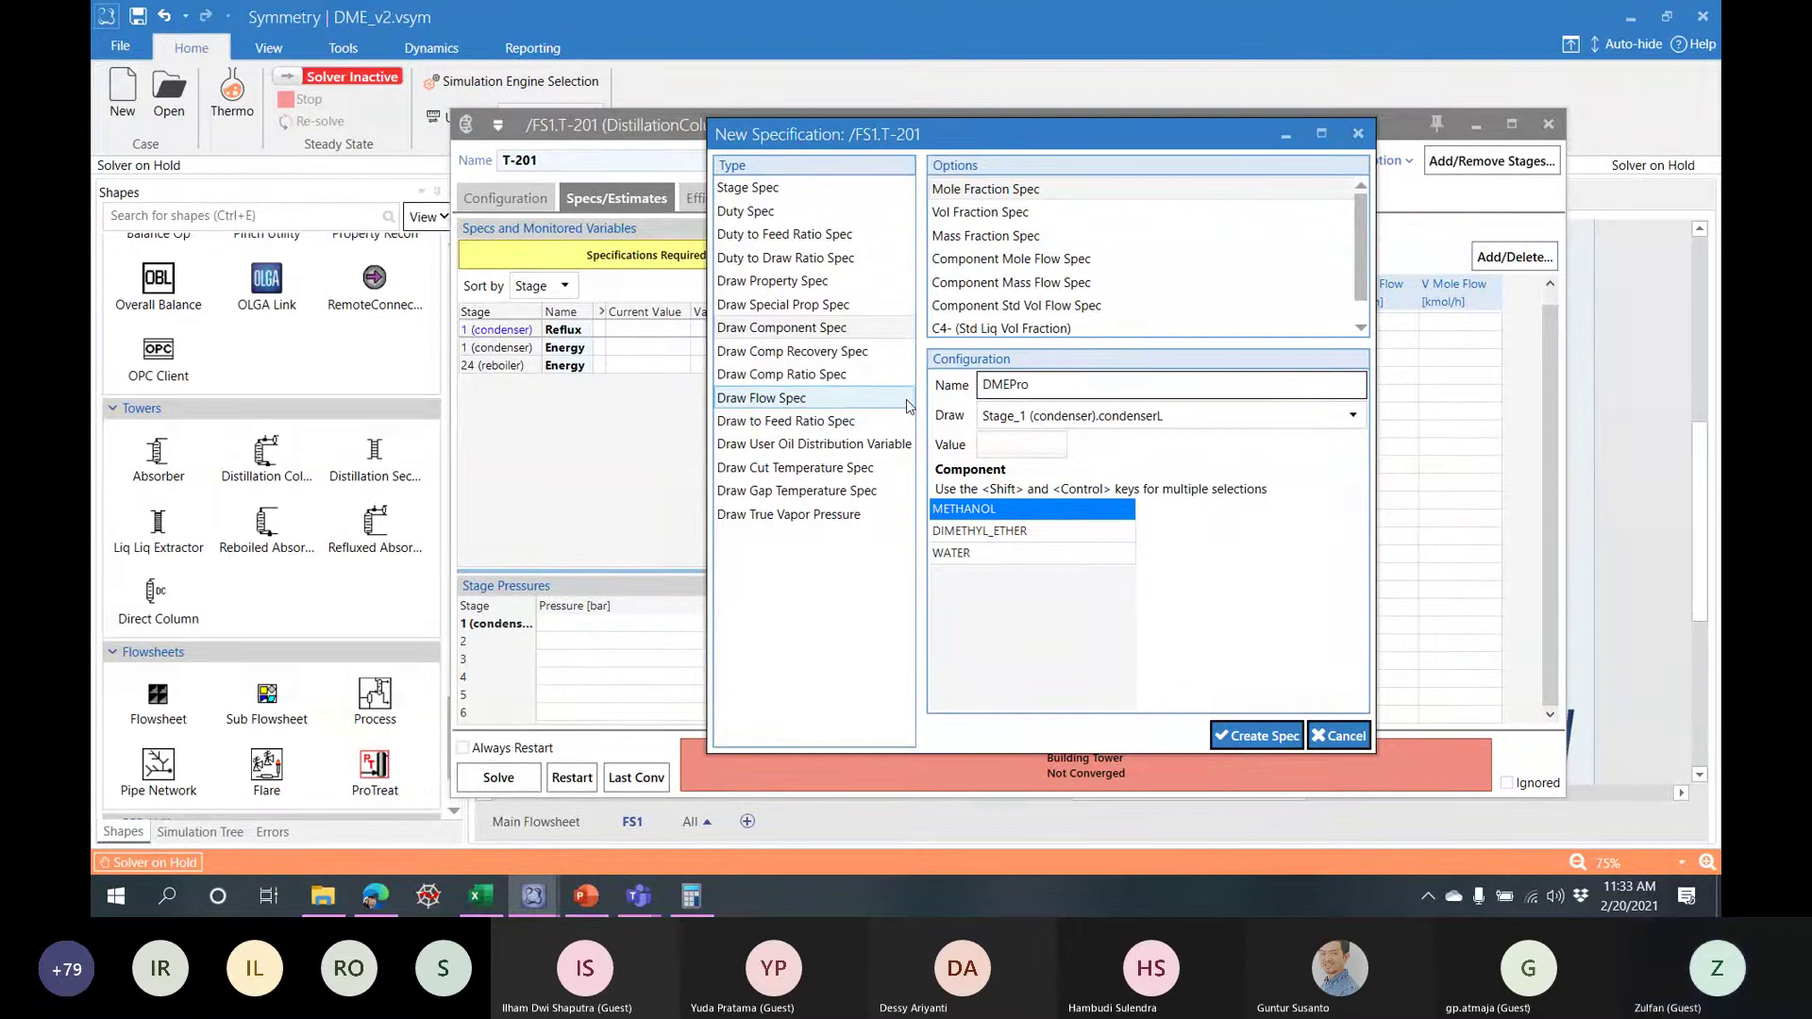
key("BackSpace")
key("BackSpace")
type("urity")
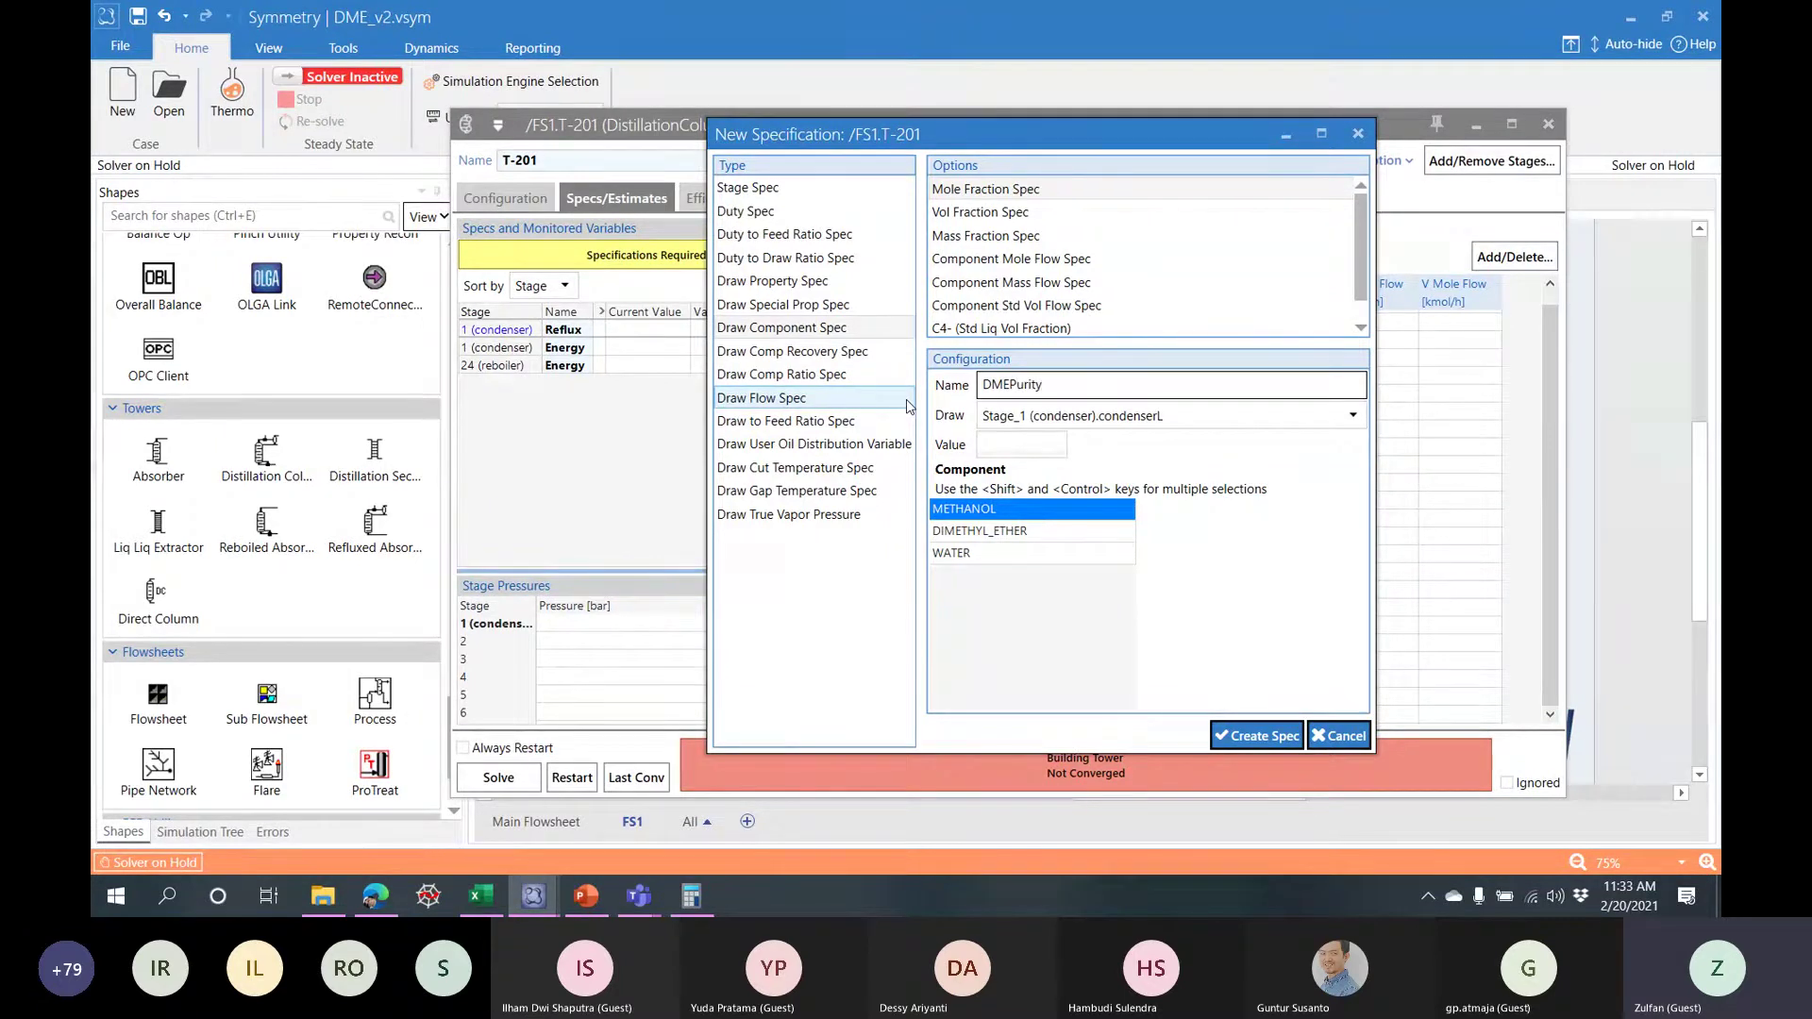
- Create the DMEPurity specification for DIMETHYL_ETHER on the Stage_1 (condenser).condenserL draw, leaving its value empty
left_click(1081, 425)
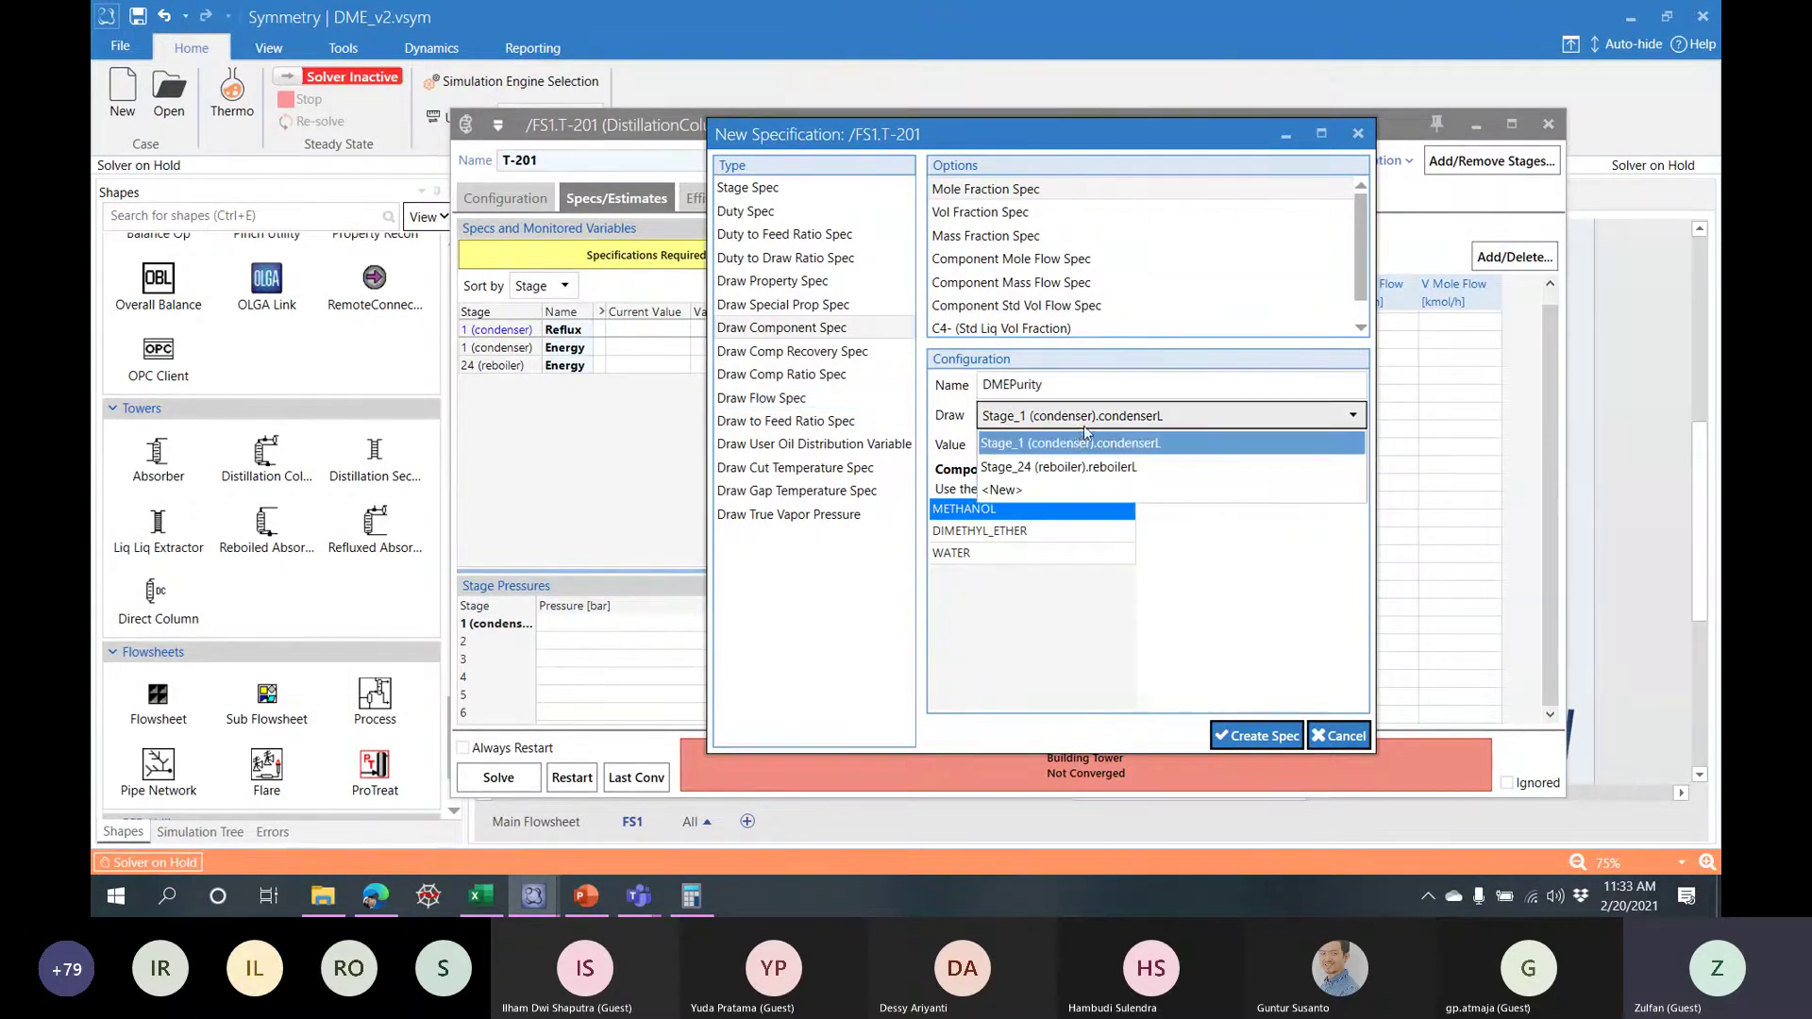
left_click(1144, 425)
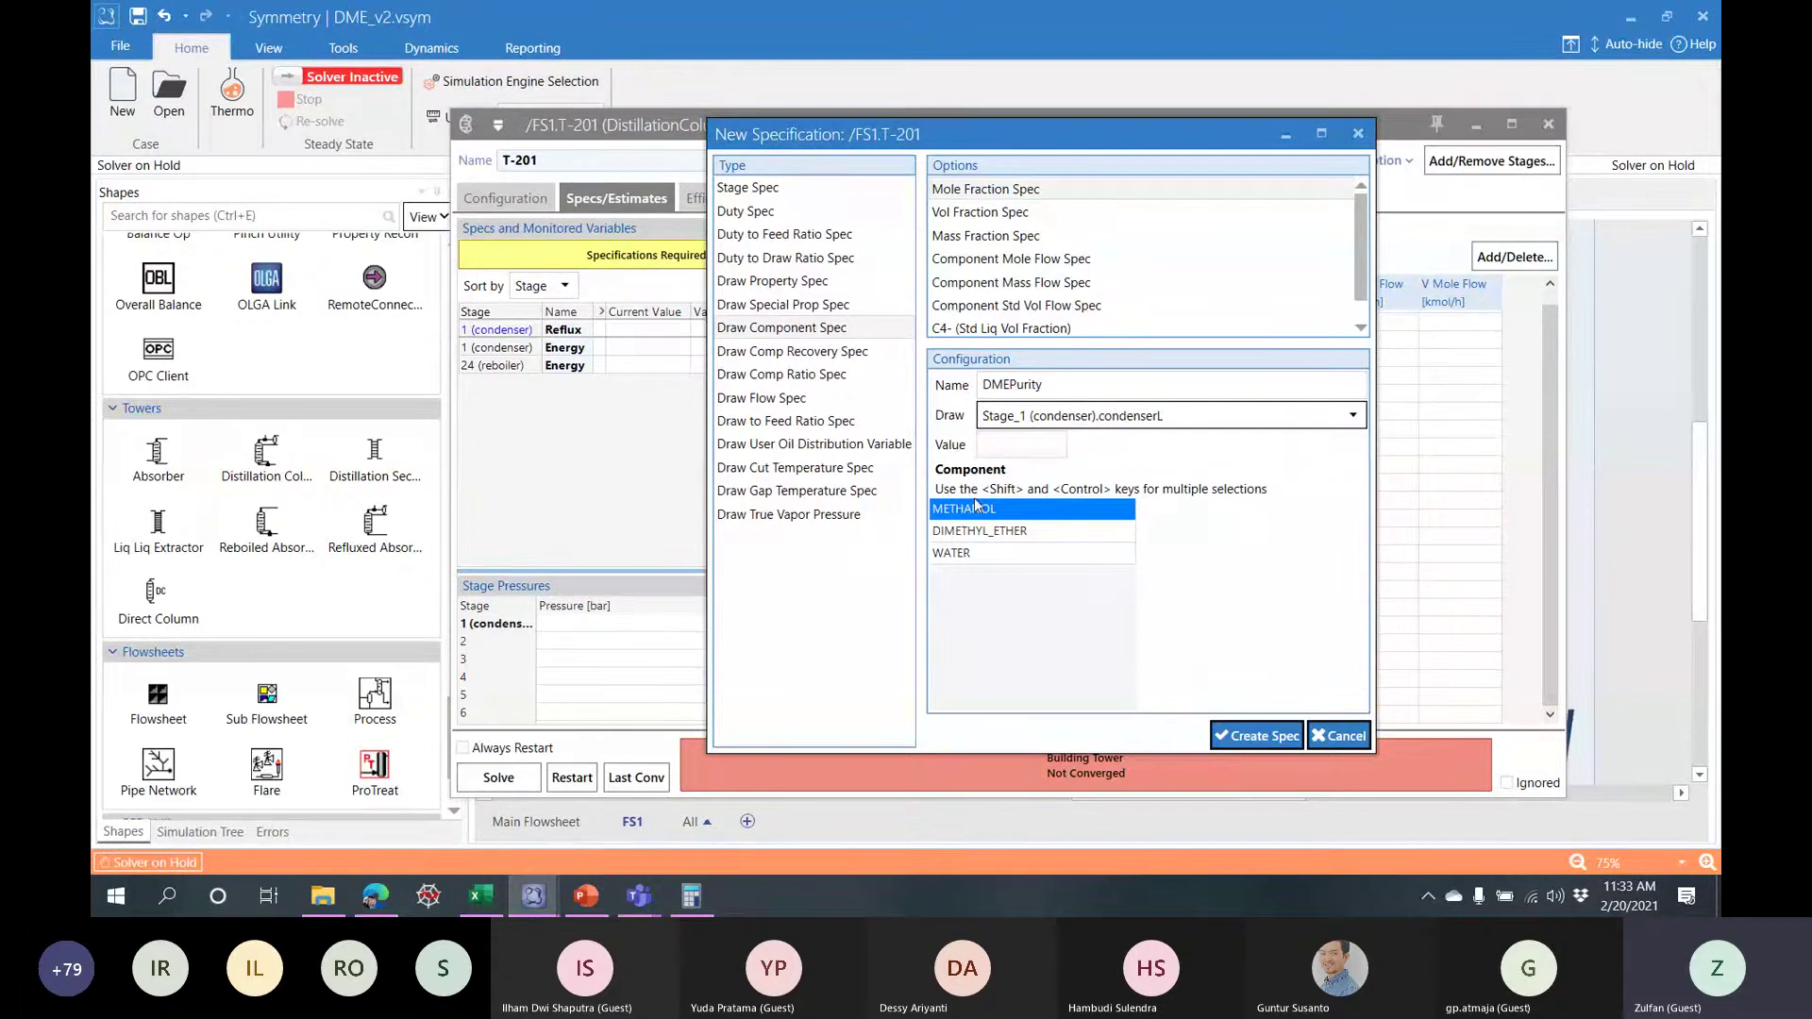
left_click(978, 532)
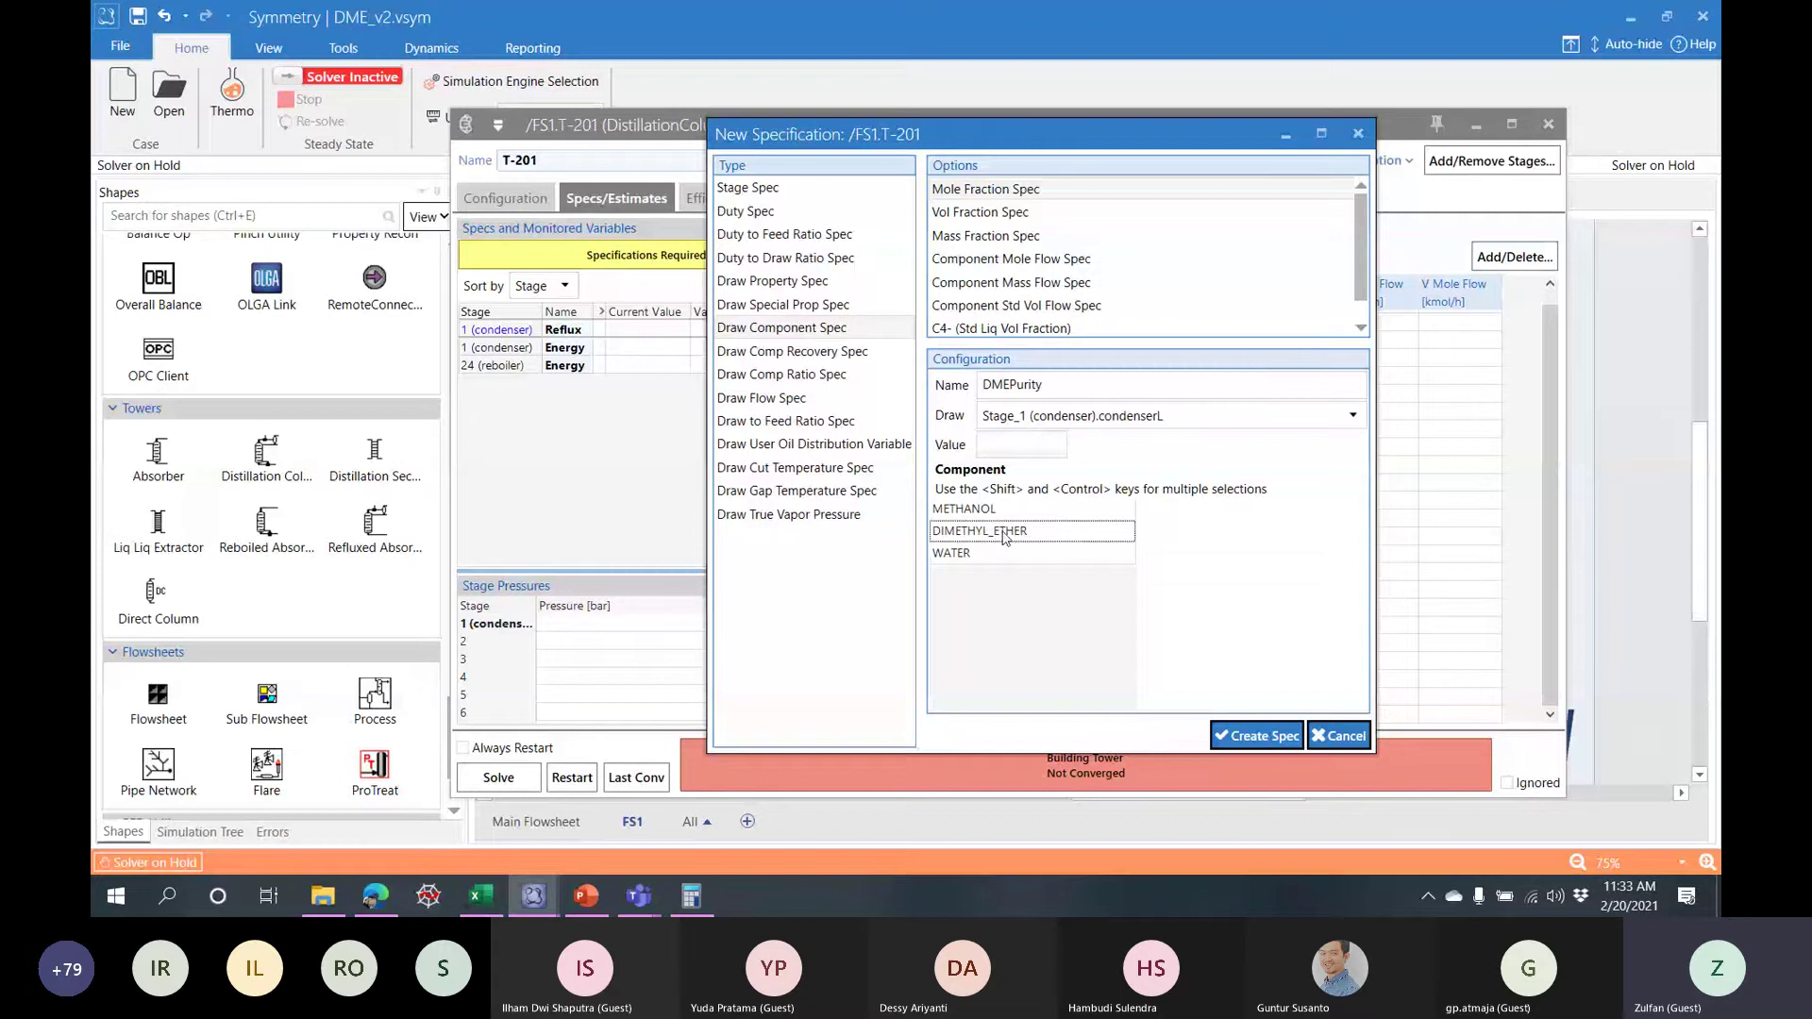
left_click(1016, 443)
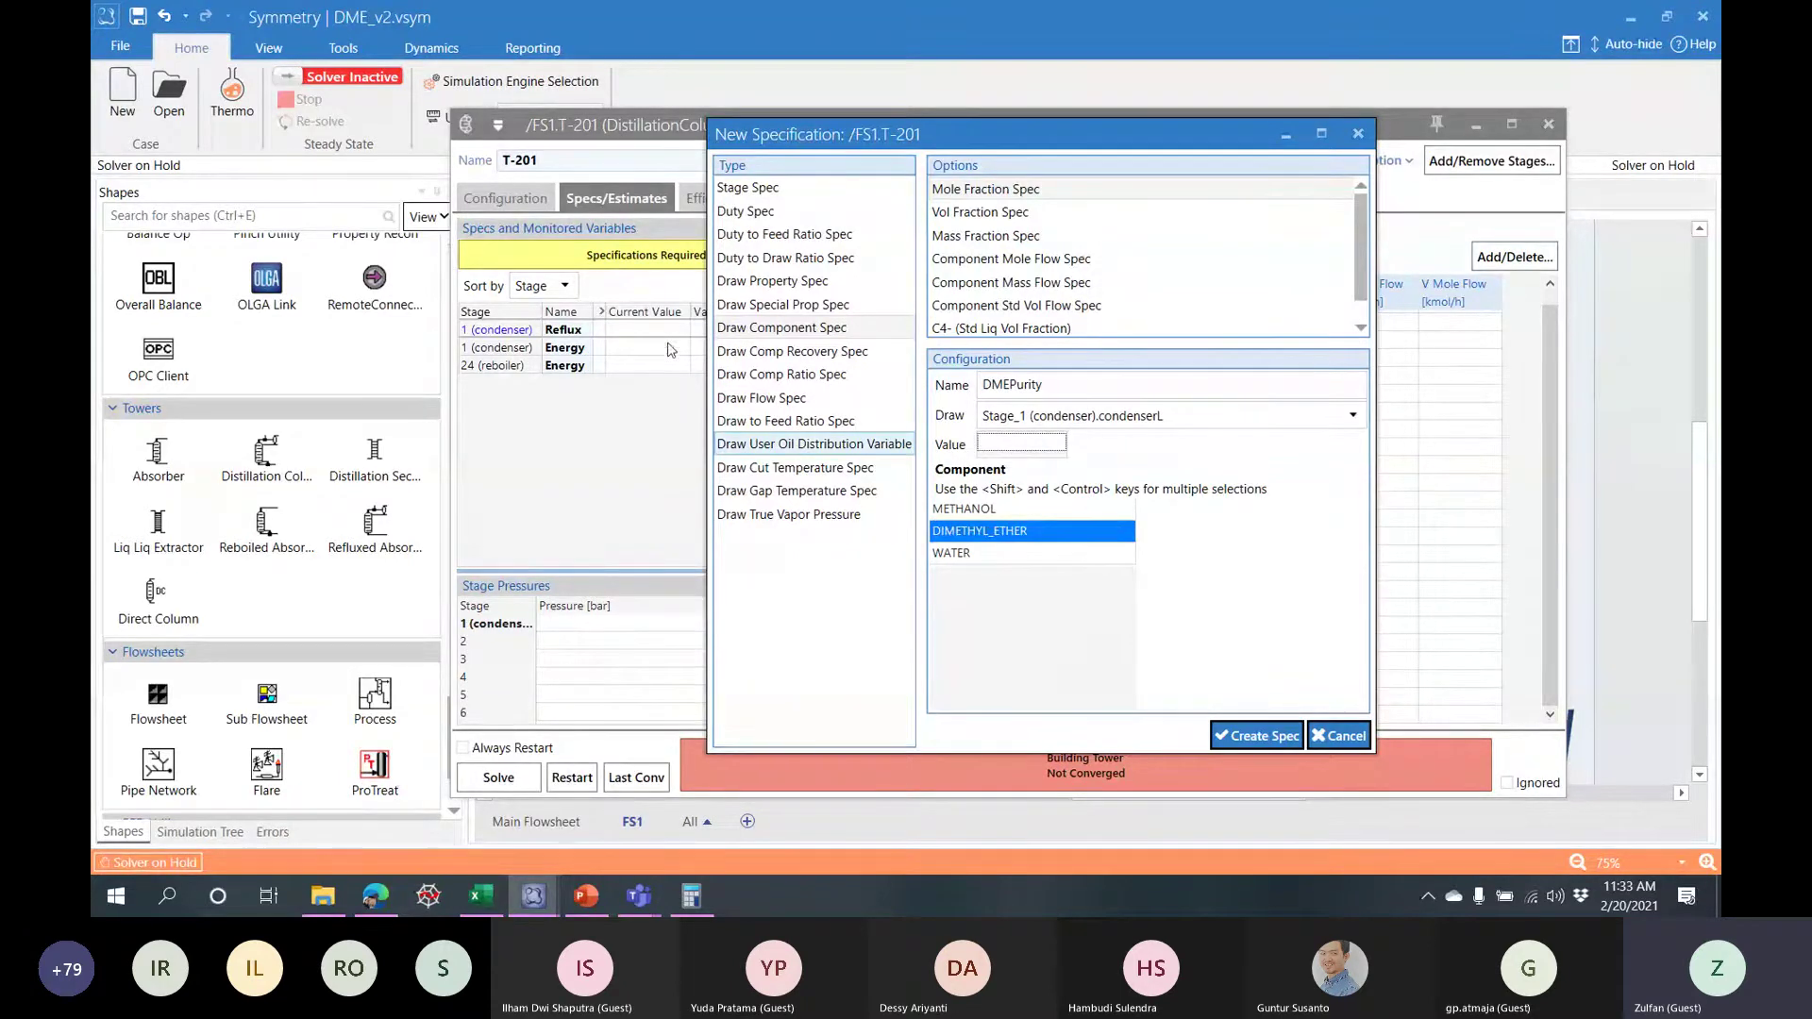
left_click(1255, 737)
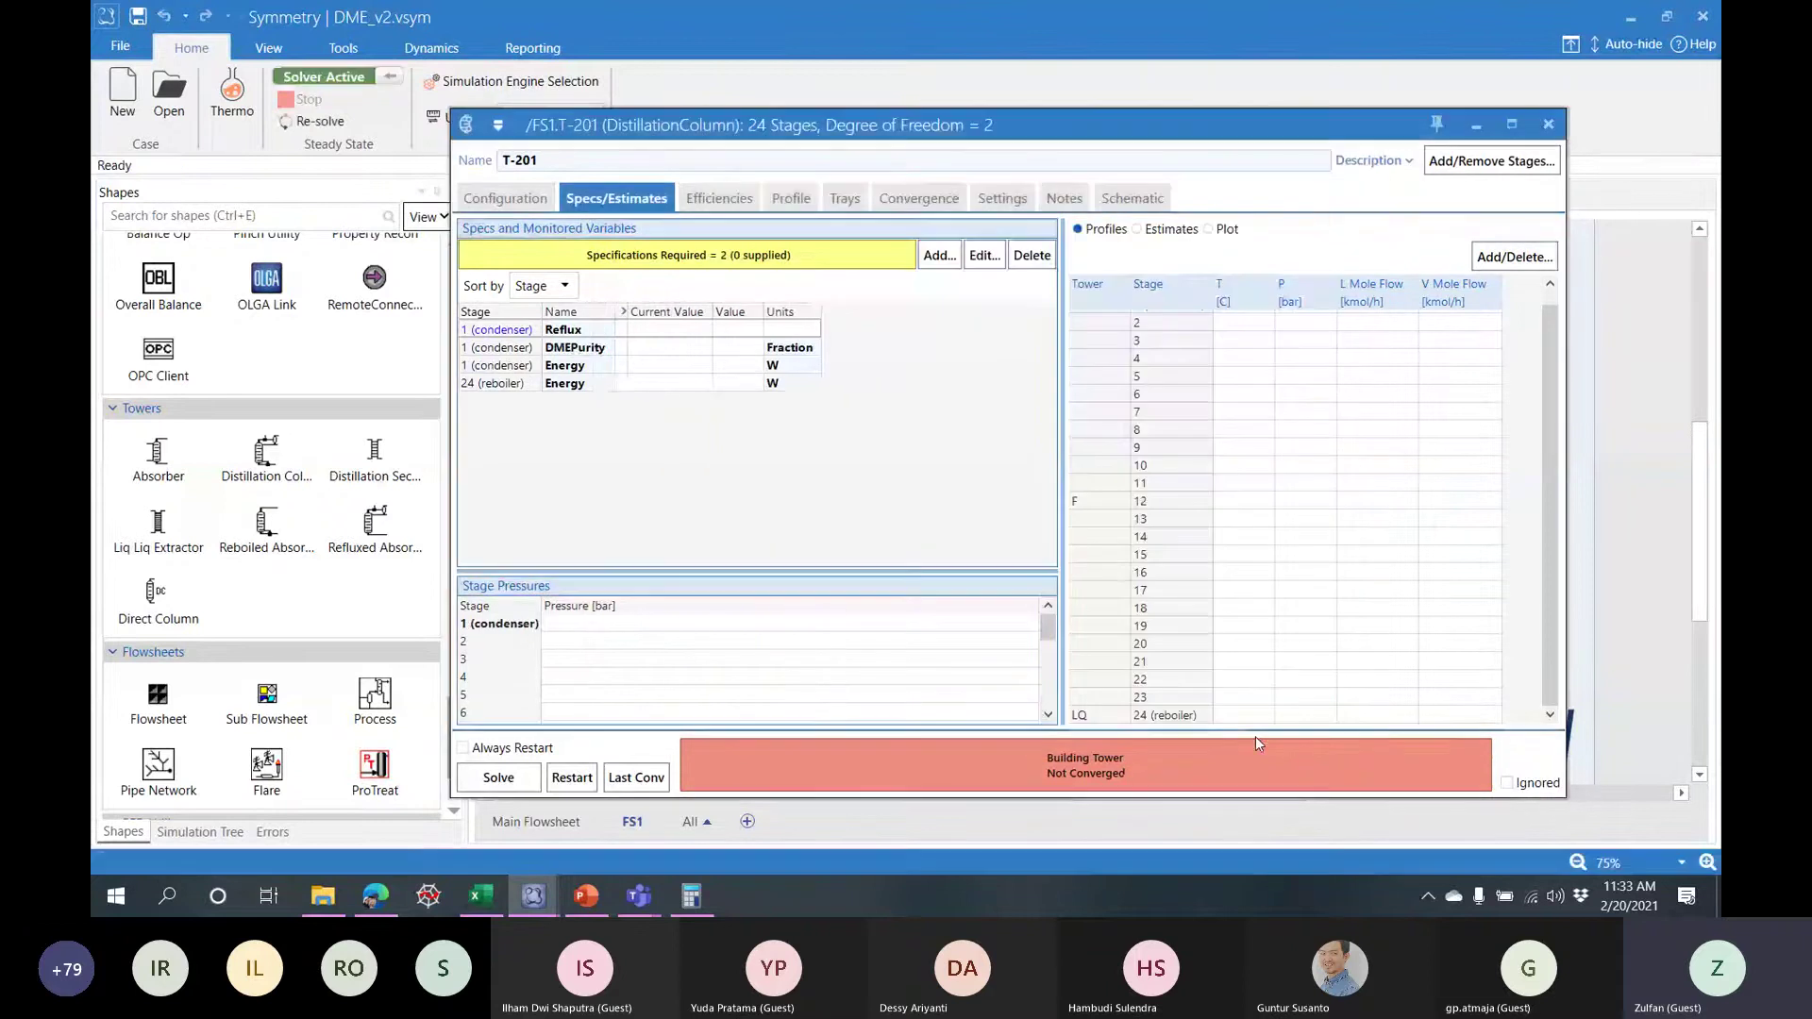
- Review the DMEPurity specification's type, draw and component settings
left_click(614, 348)
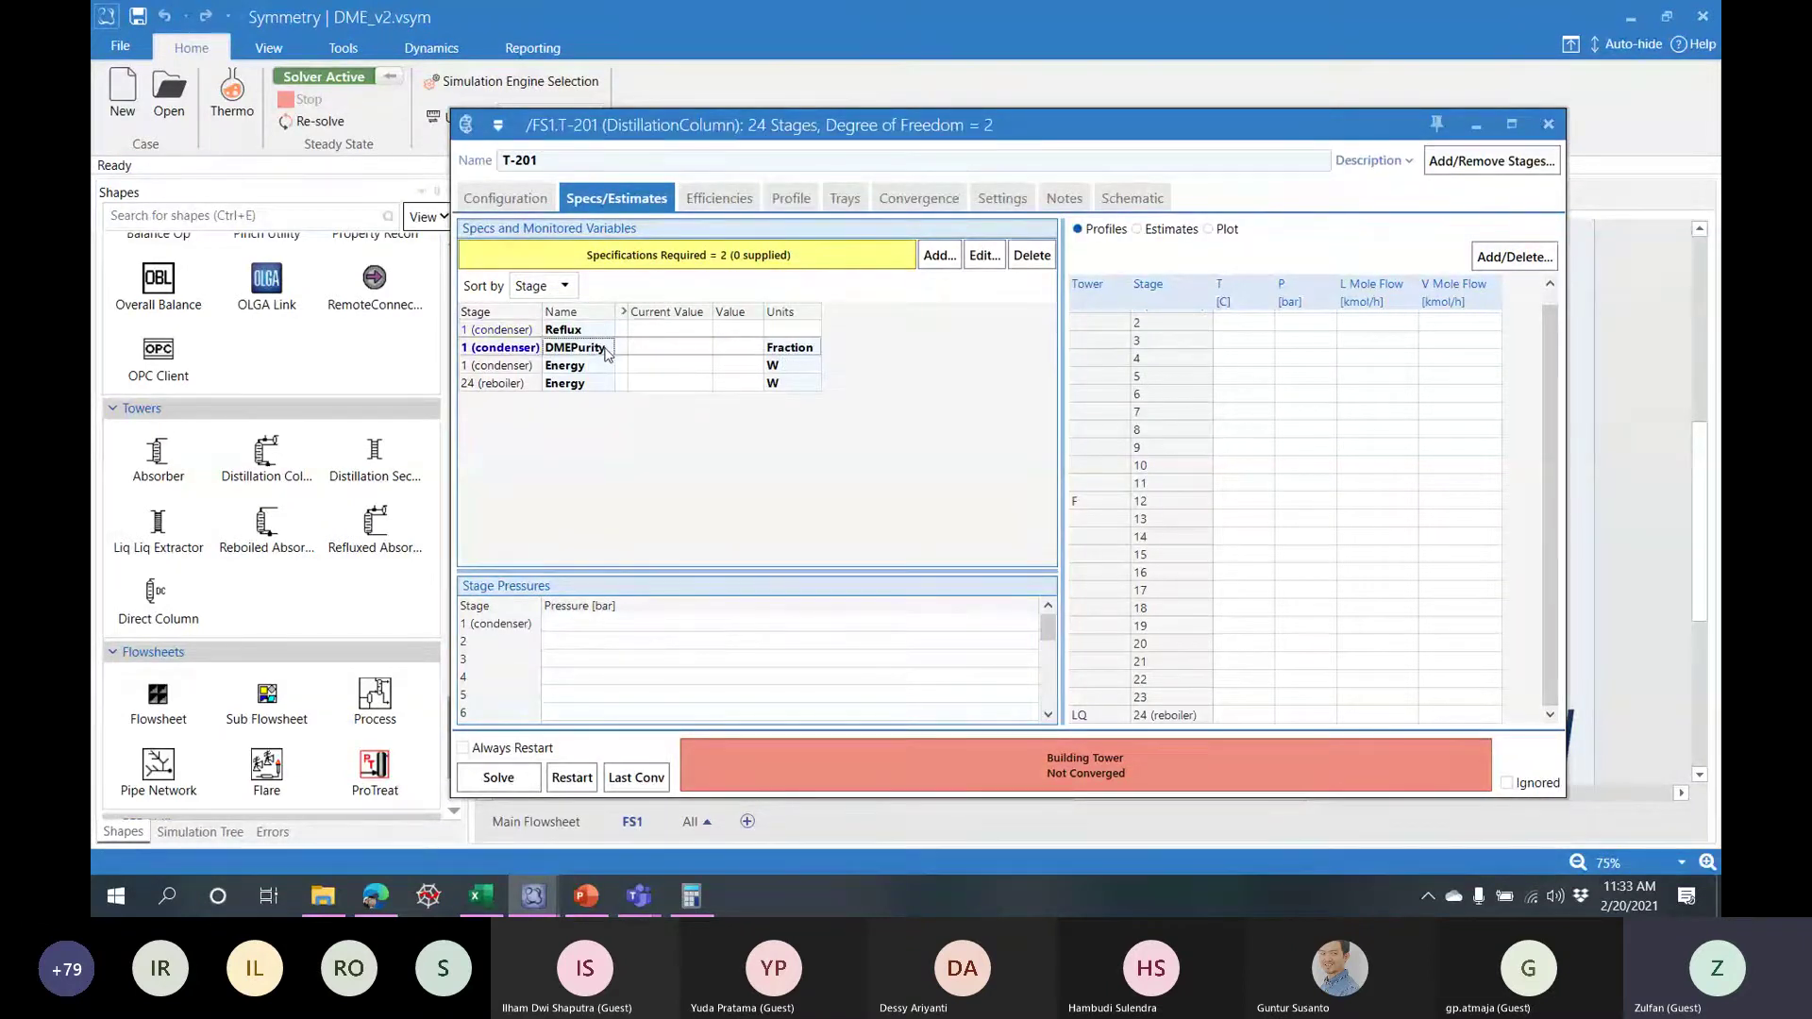
left_click(984, 255)
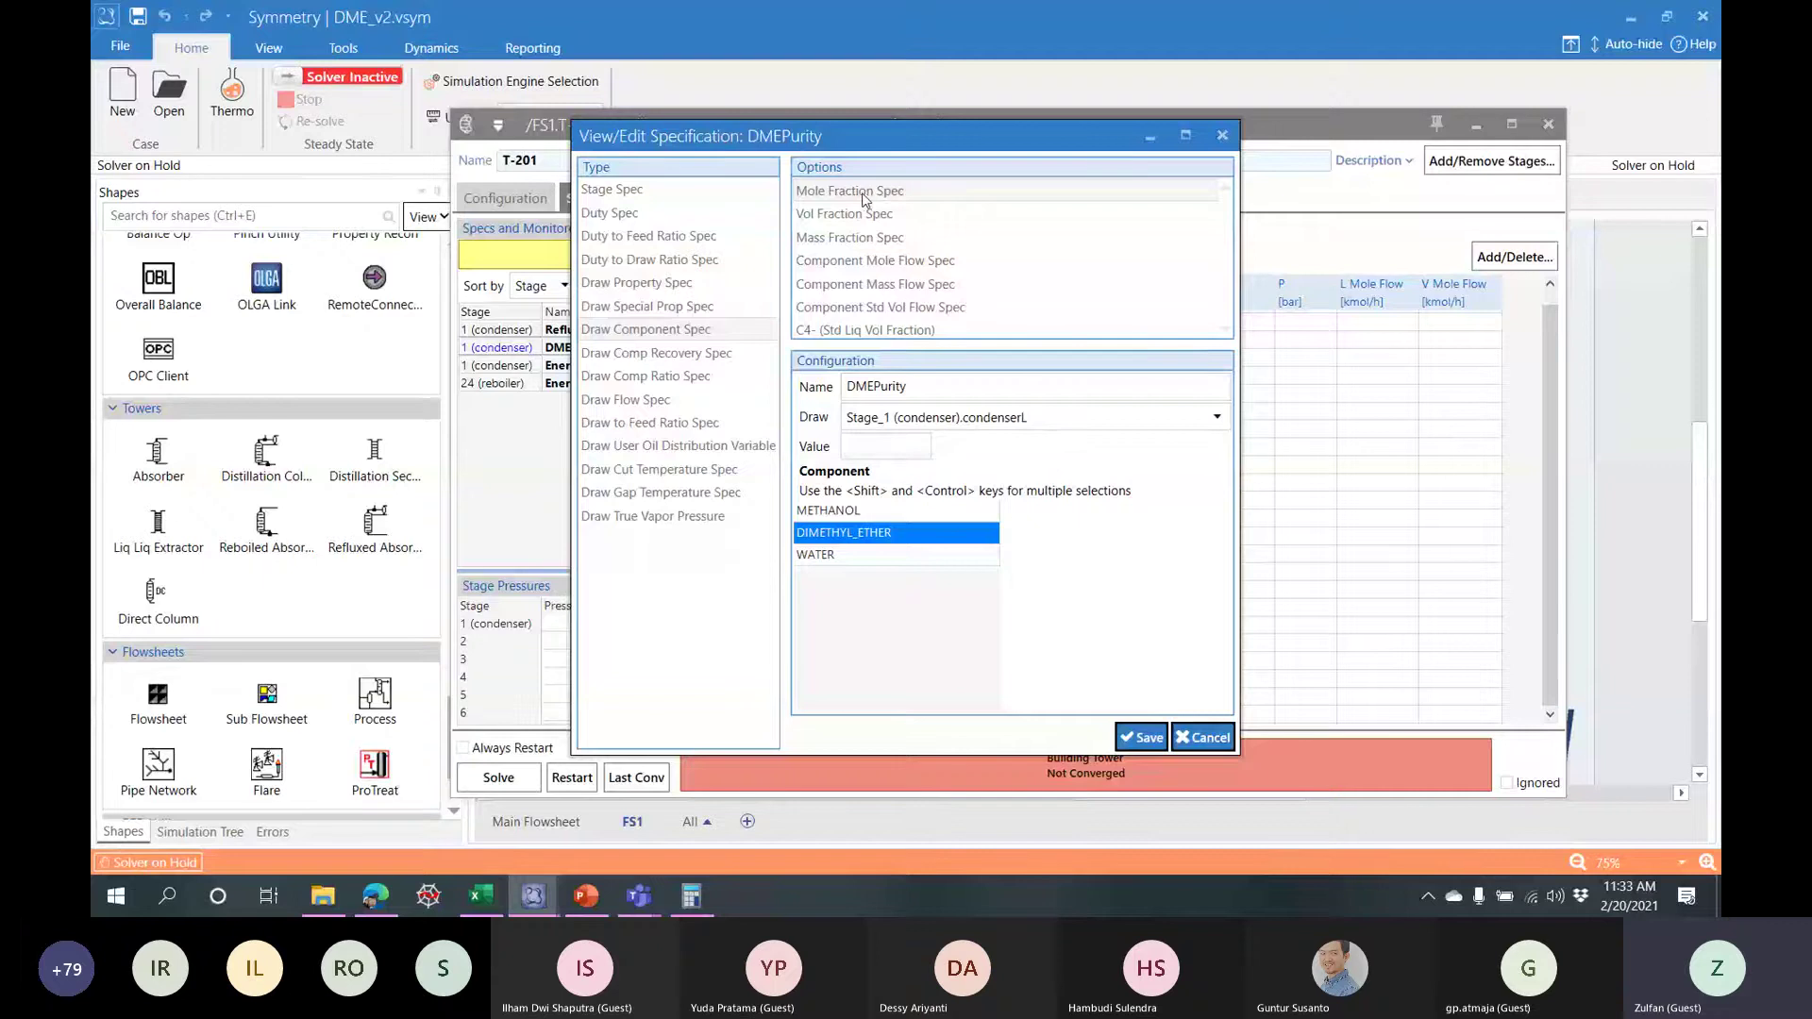
left_click(1142, 737)
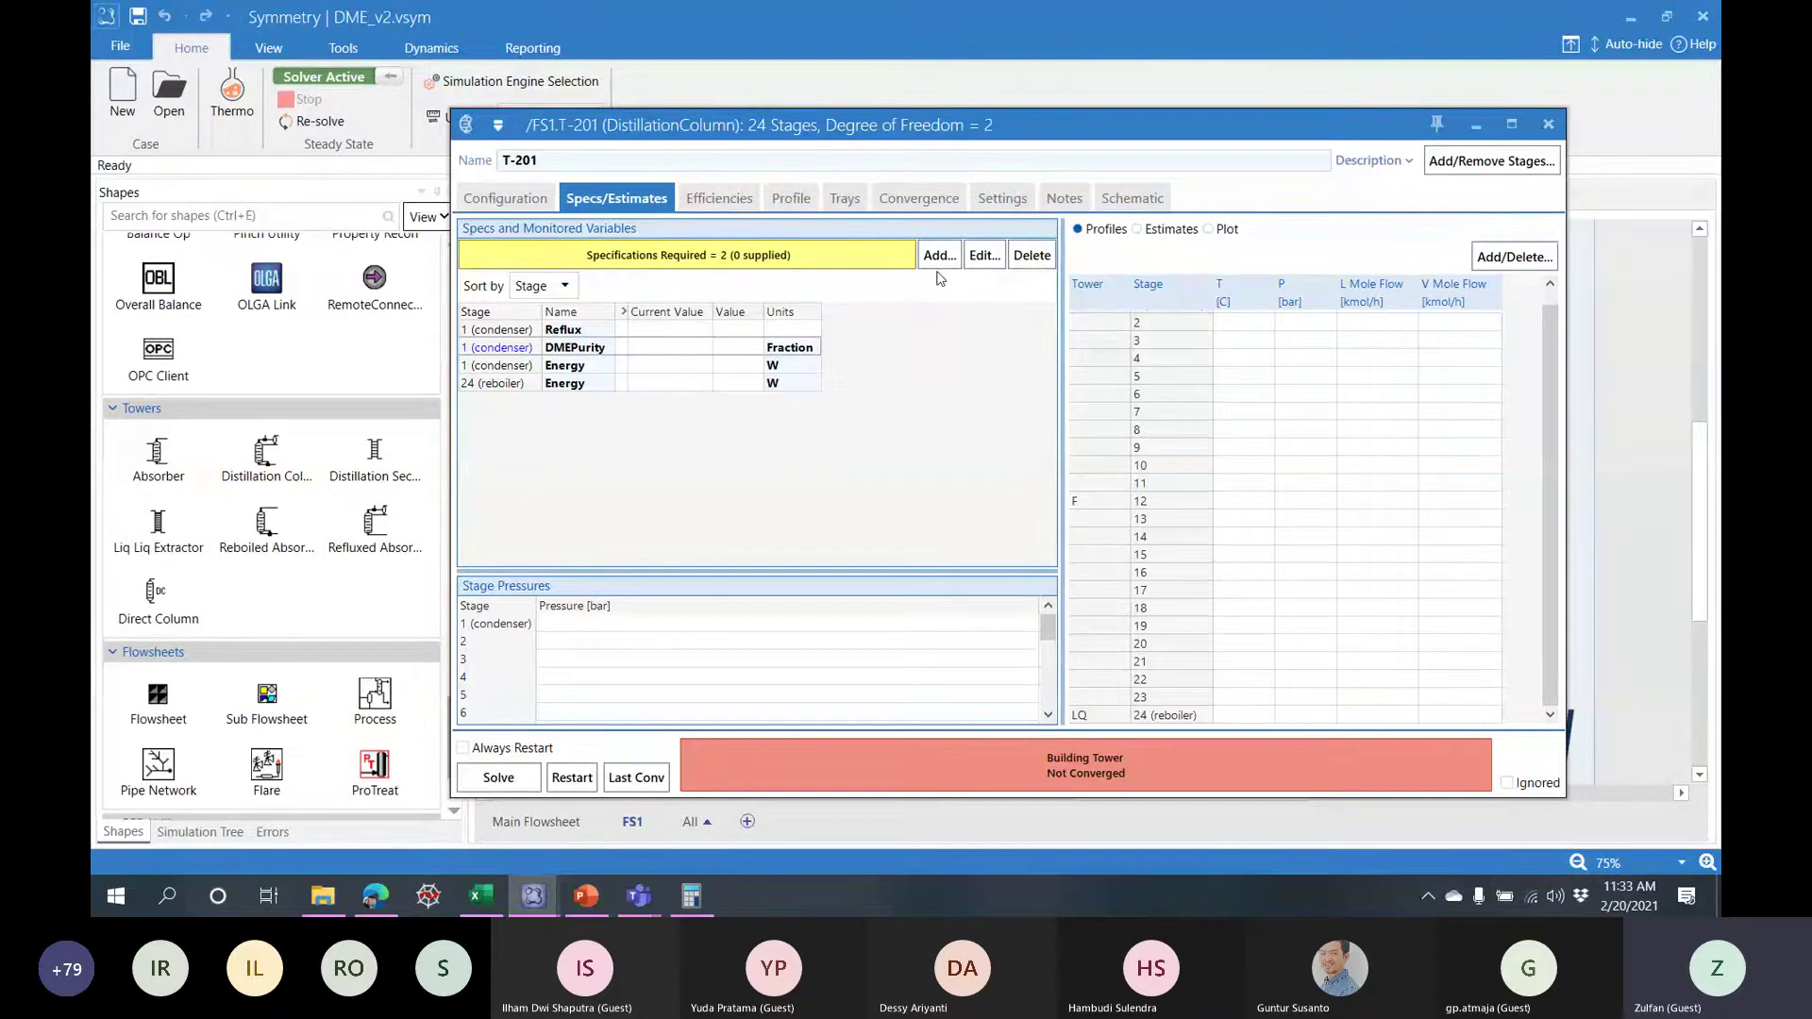
- Rename the DMEPurity specification to DMEMolPurity and set its value to 0.995
double_click(607, 352)
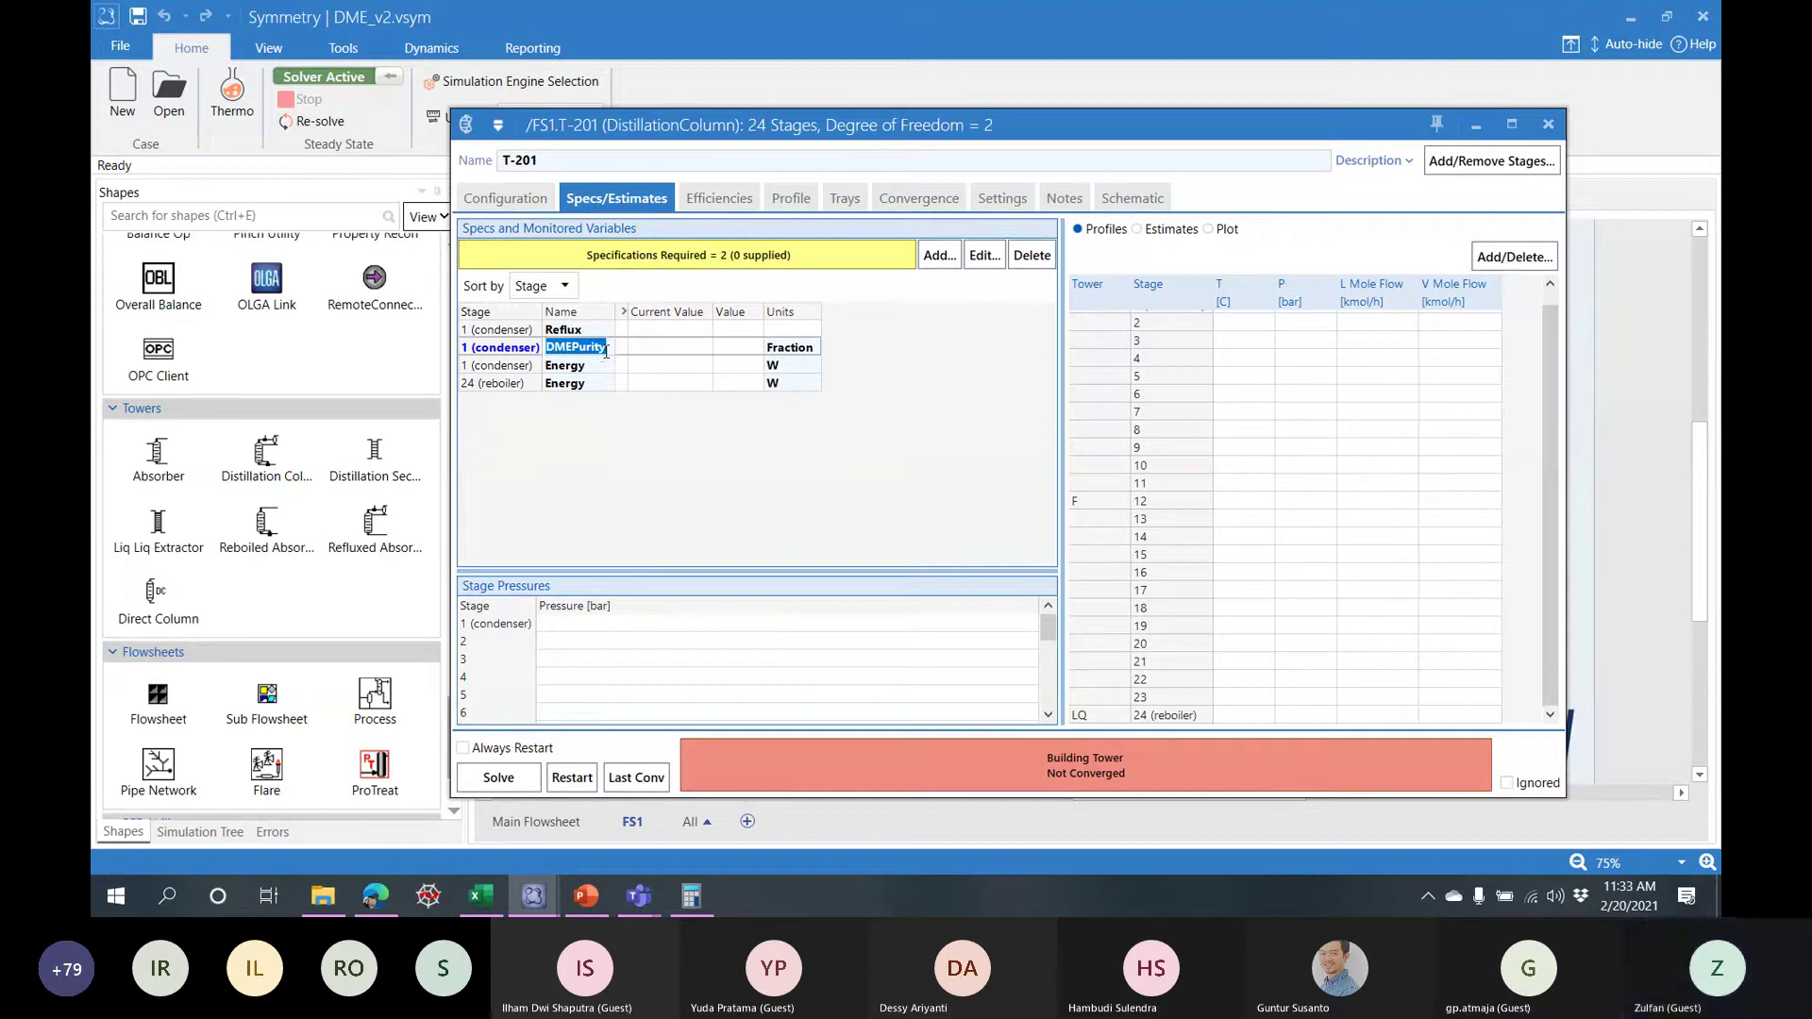
key("Escape")
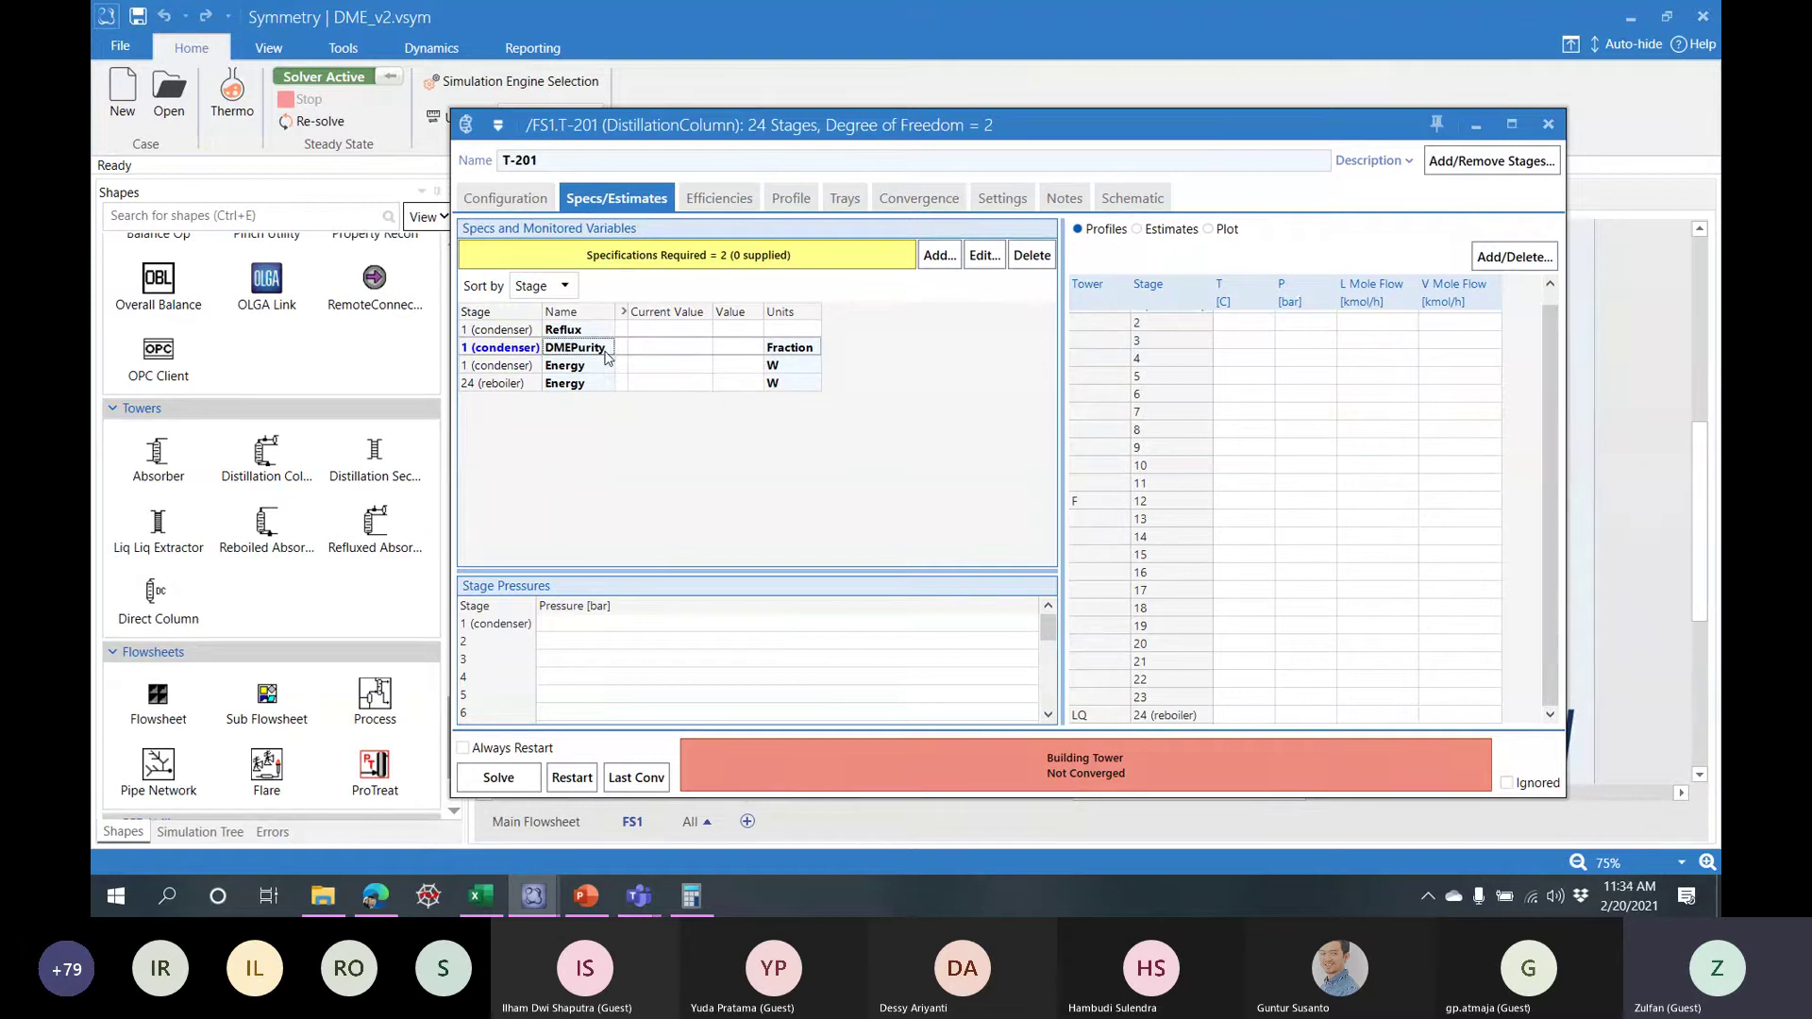
double_click(607, 352)
type("DMEMolPurity")
key("Return")
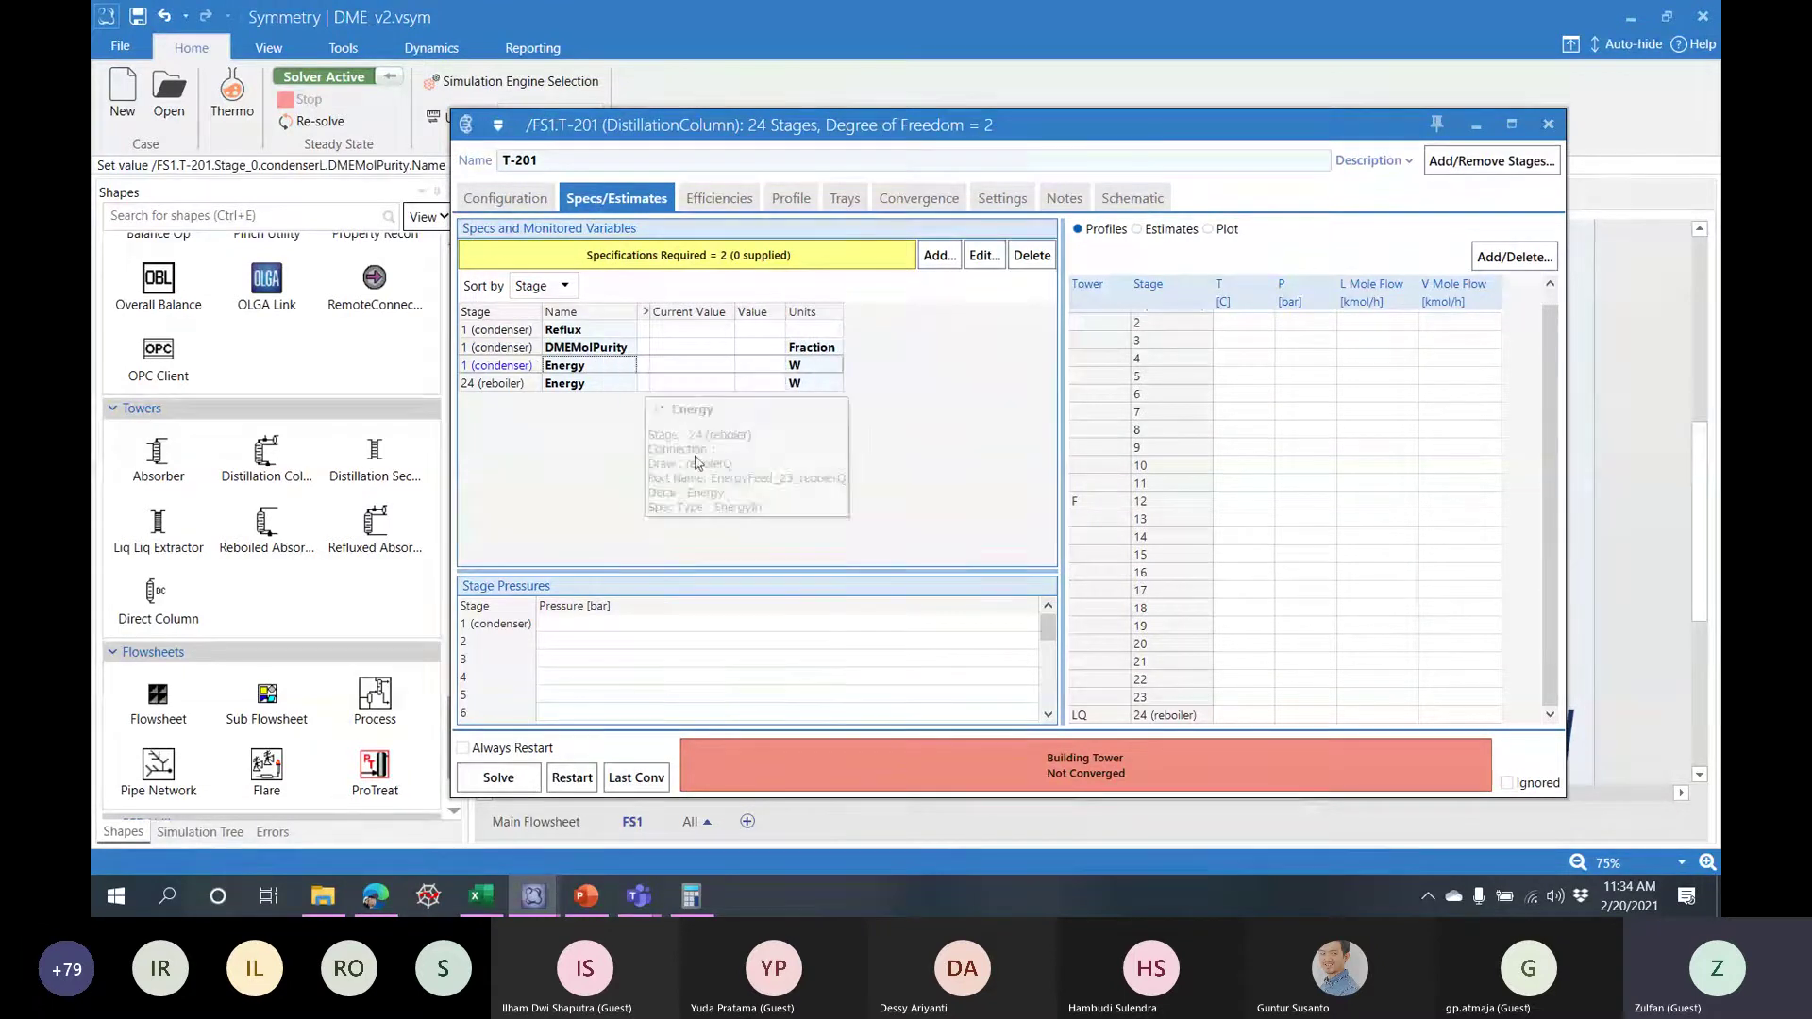
left_click(740, 349)
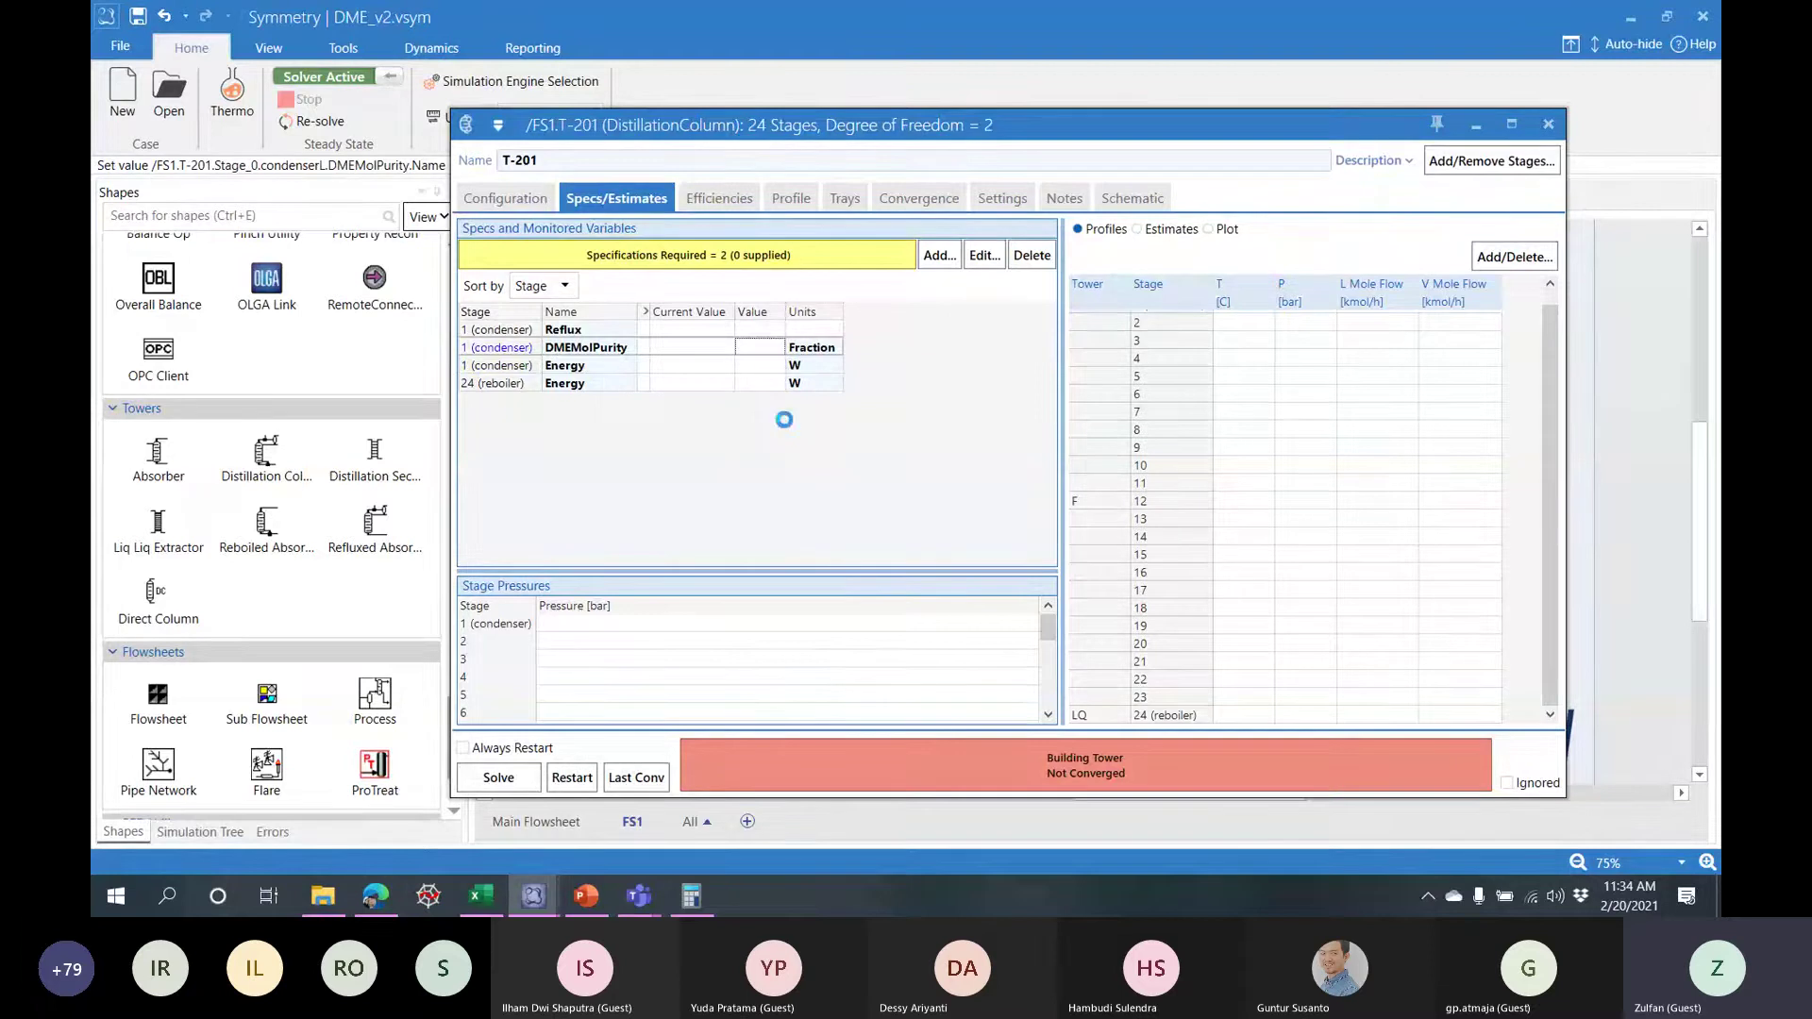
type("0.995")
key("Return")
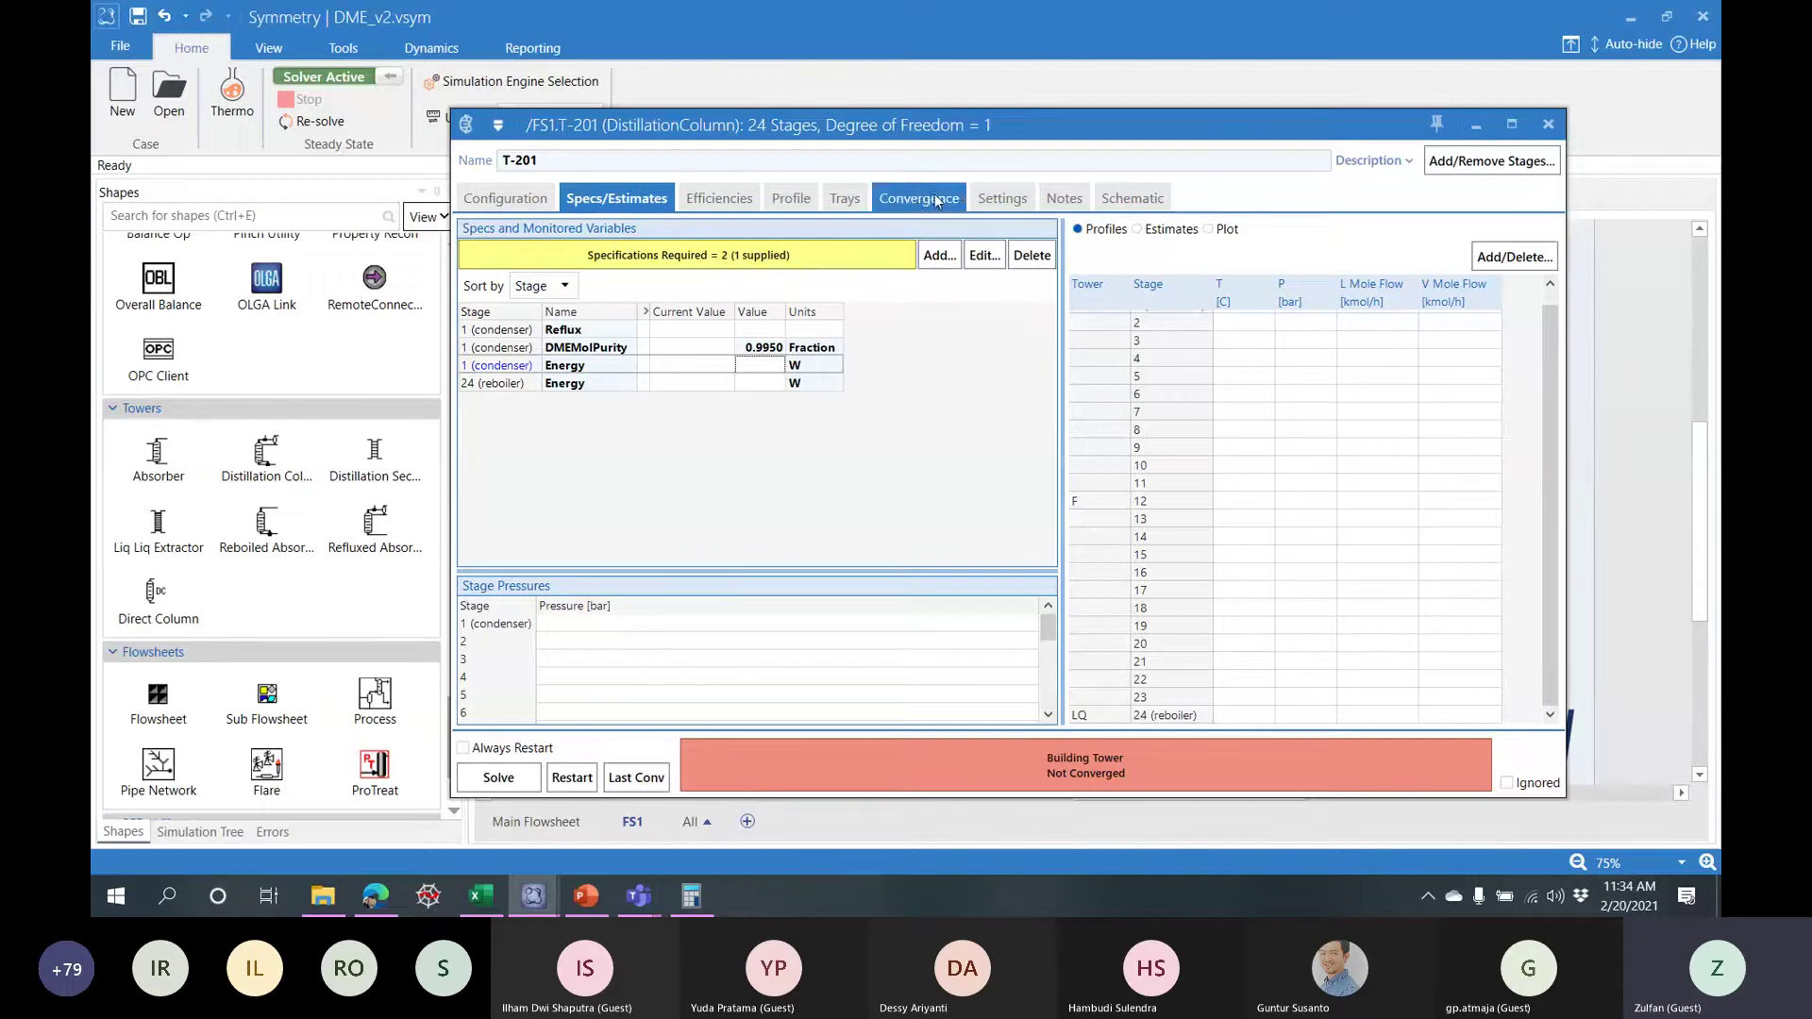
- Create a Draw Comp Recovery specification for T-201 with the Mass Recovery Spec option, named DMEFlow, for DIMETHYL_ETHER on the Stage_1 (condenser).condenserL draw
left_click(940, 255)
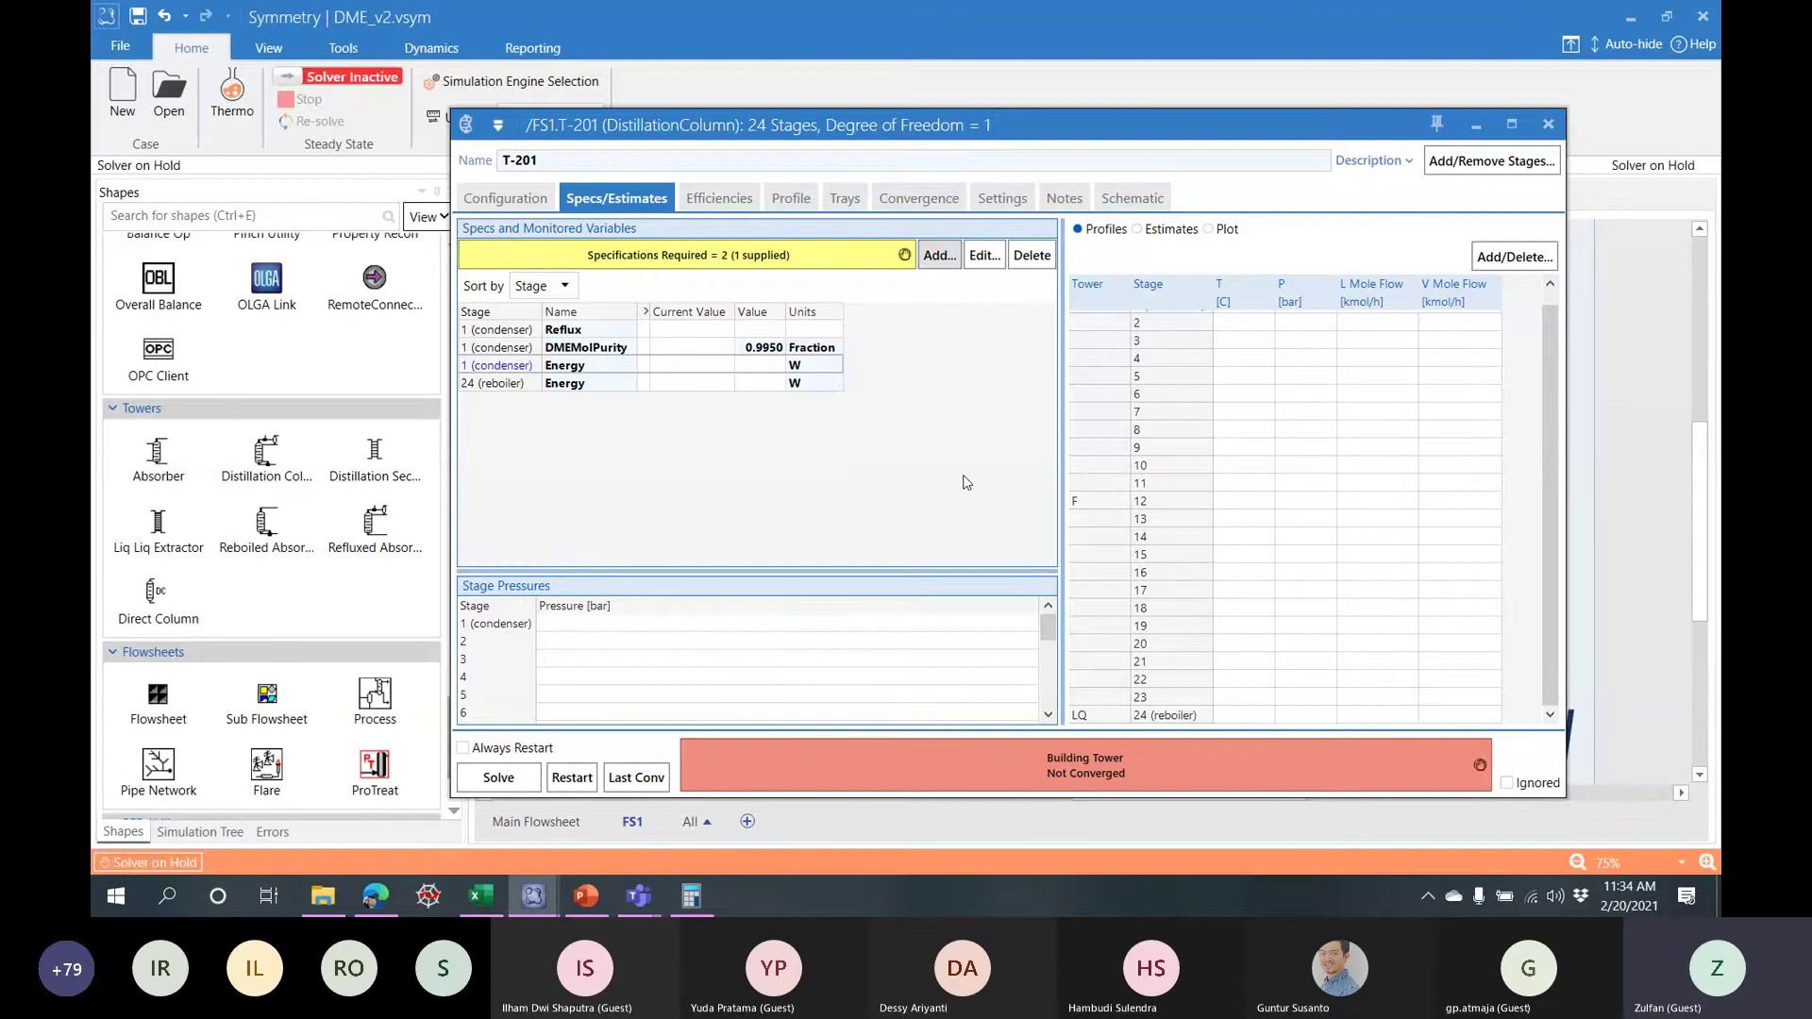
left_click_drag(880, 142, 1260, 165)
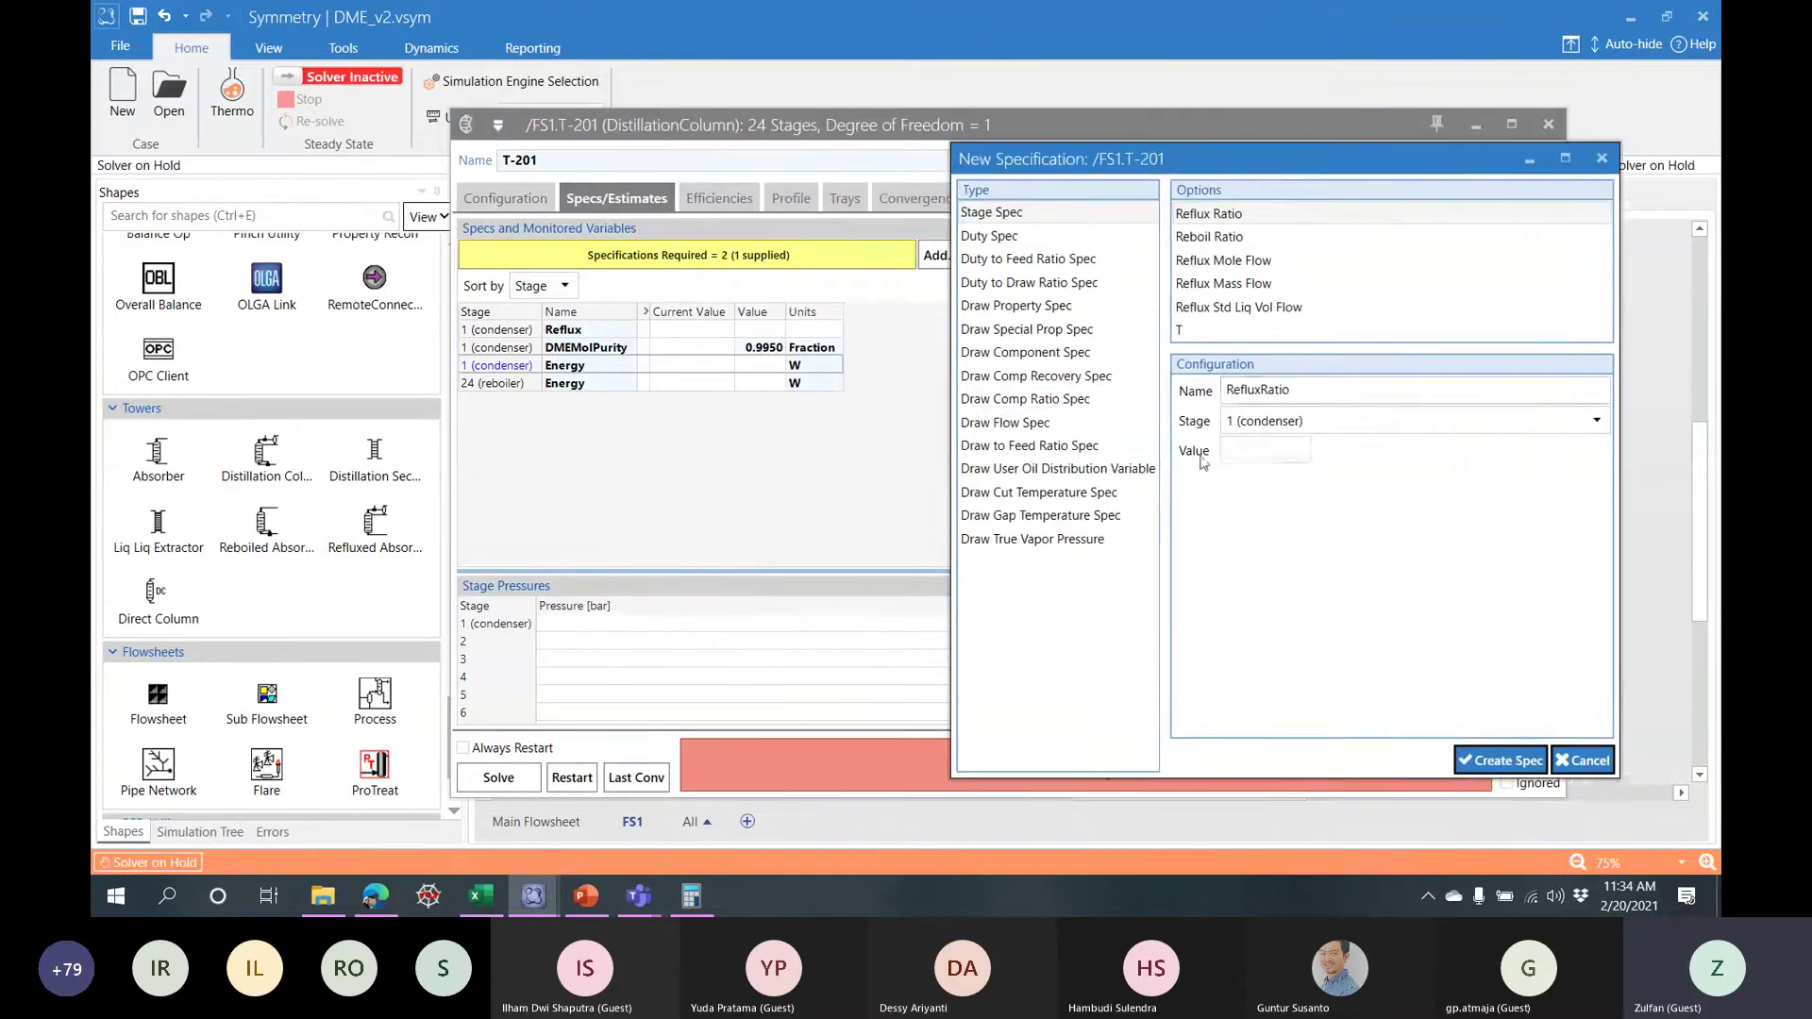
left_click(1064, 377)
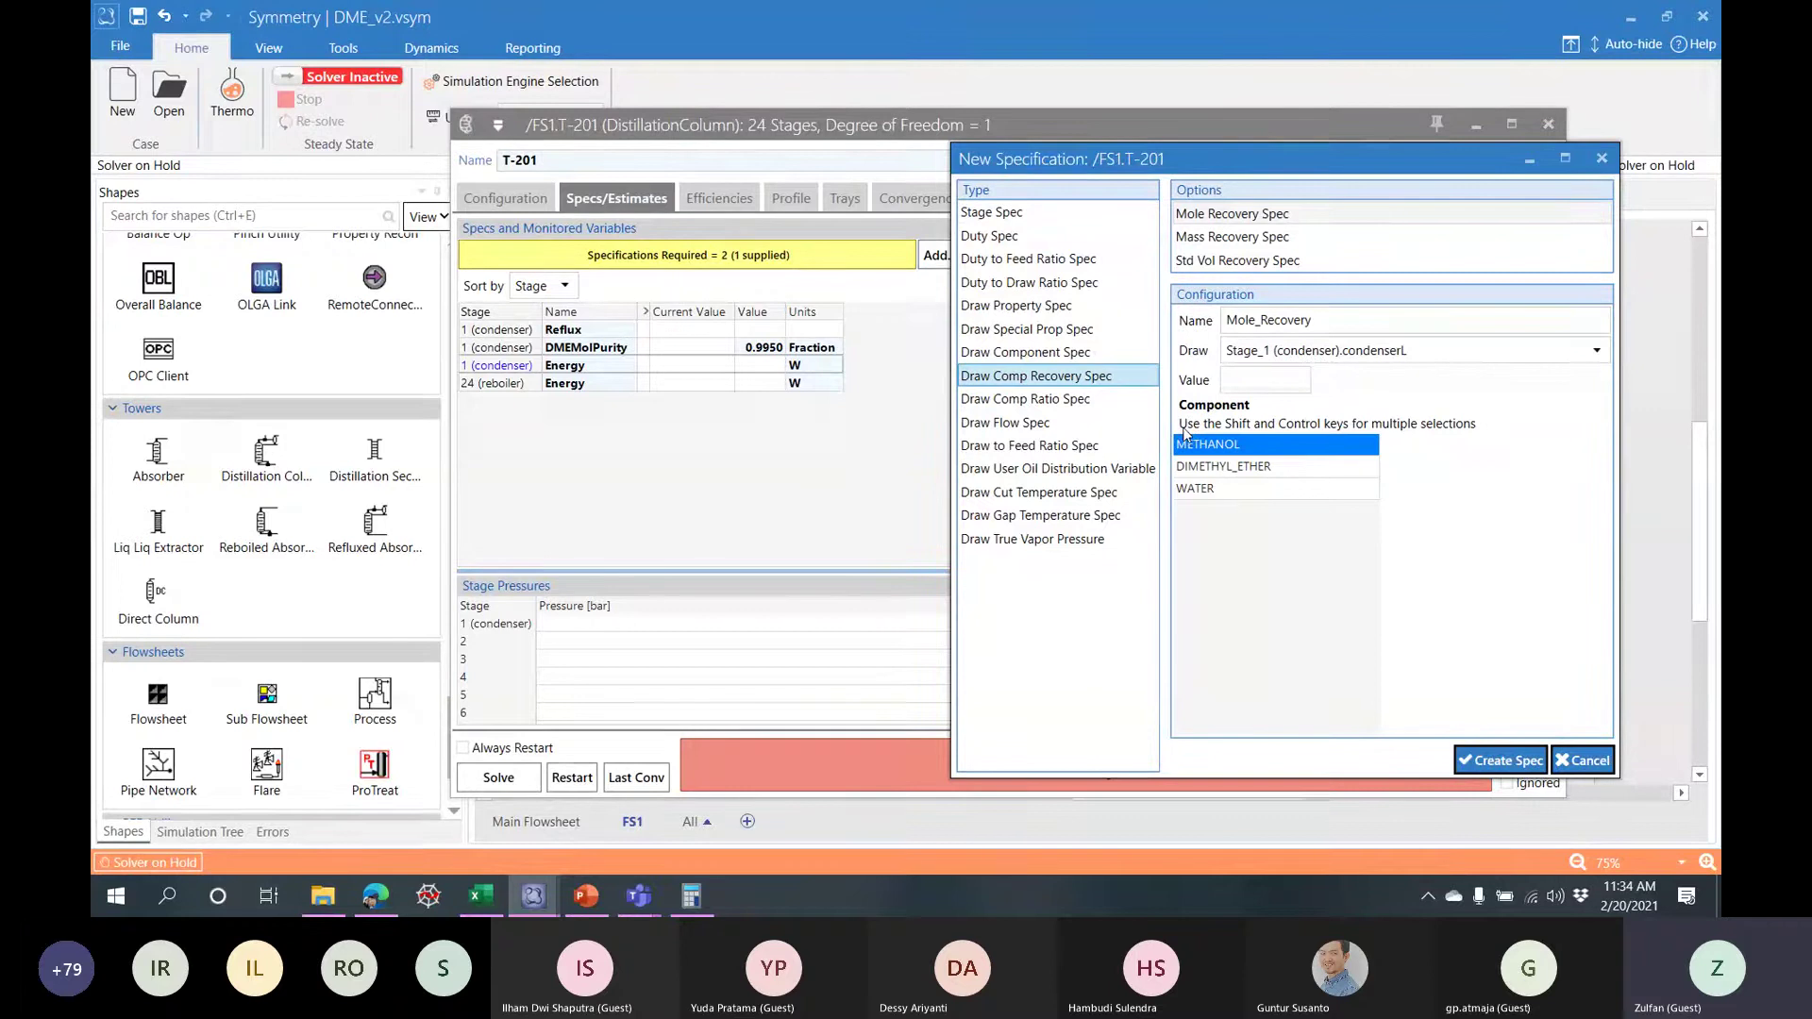
left_click(1237, 237)
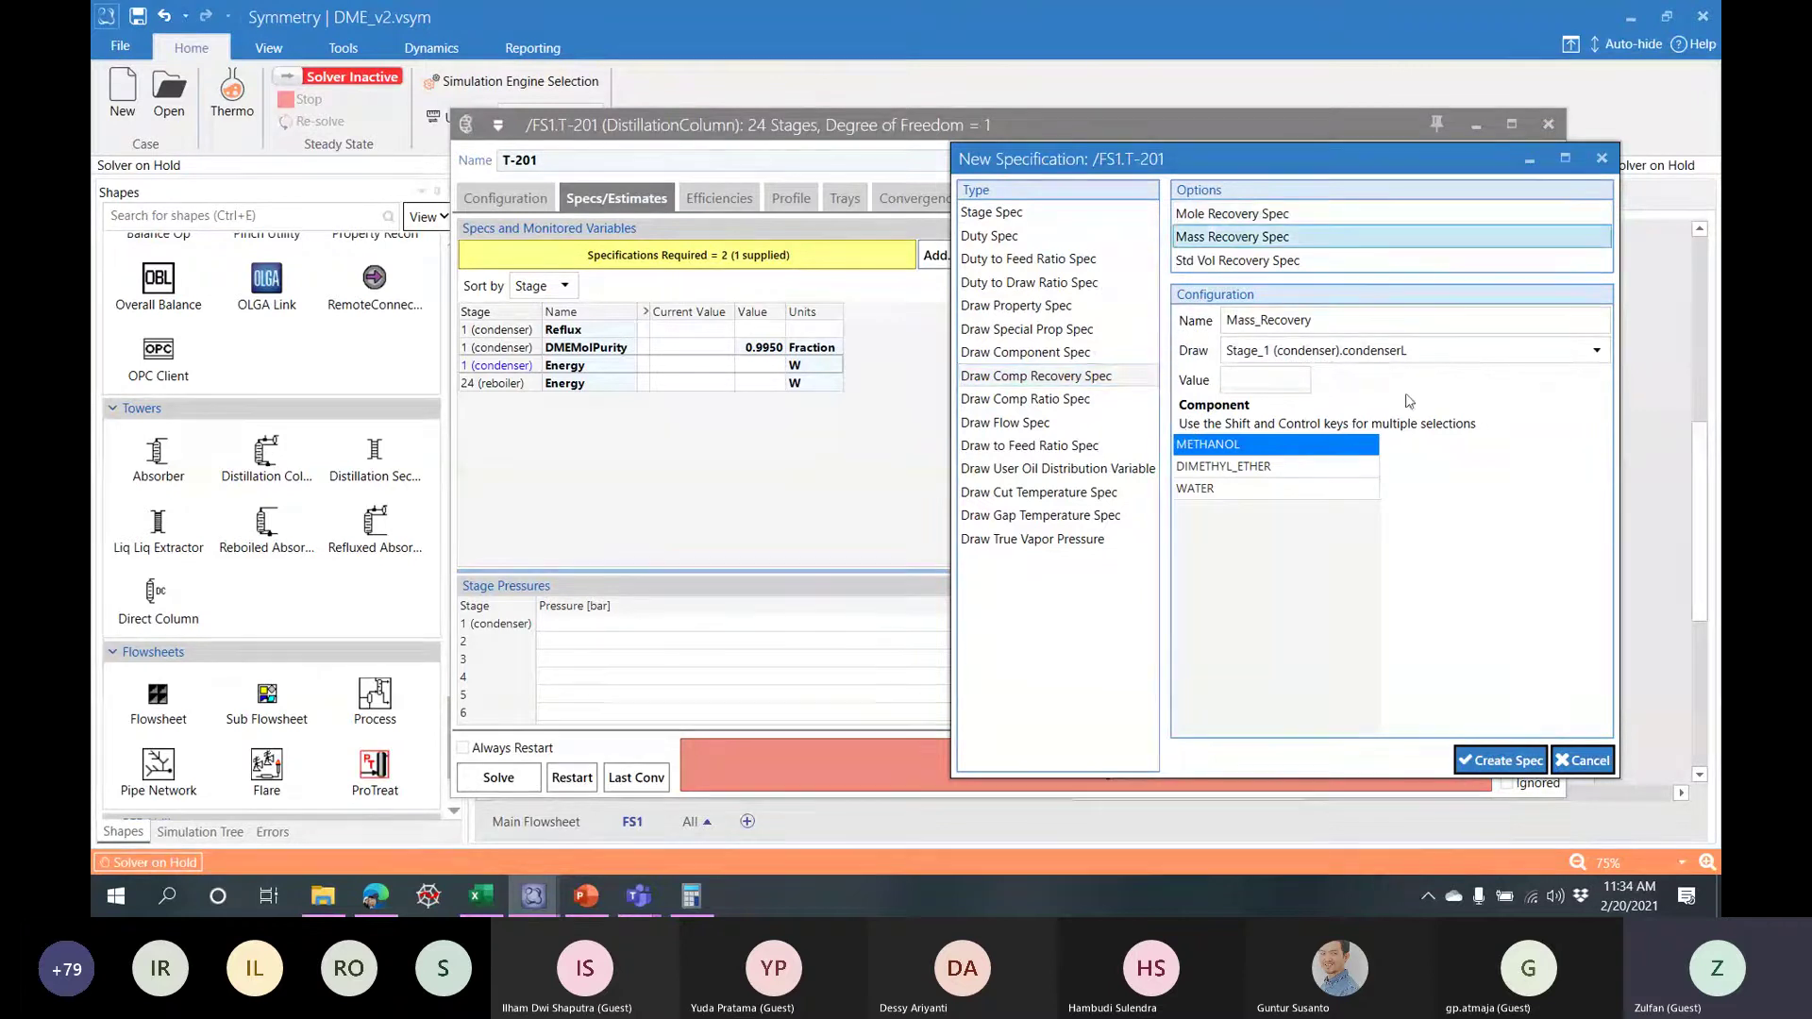
key("Tab")
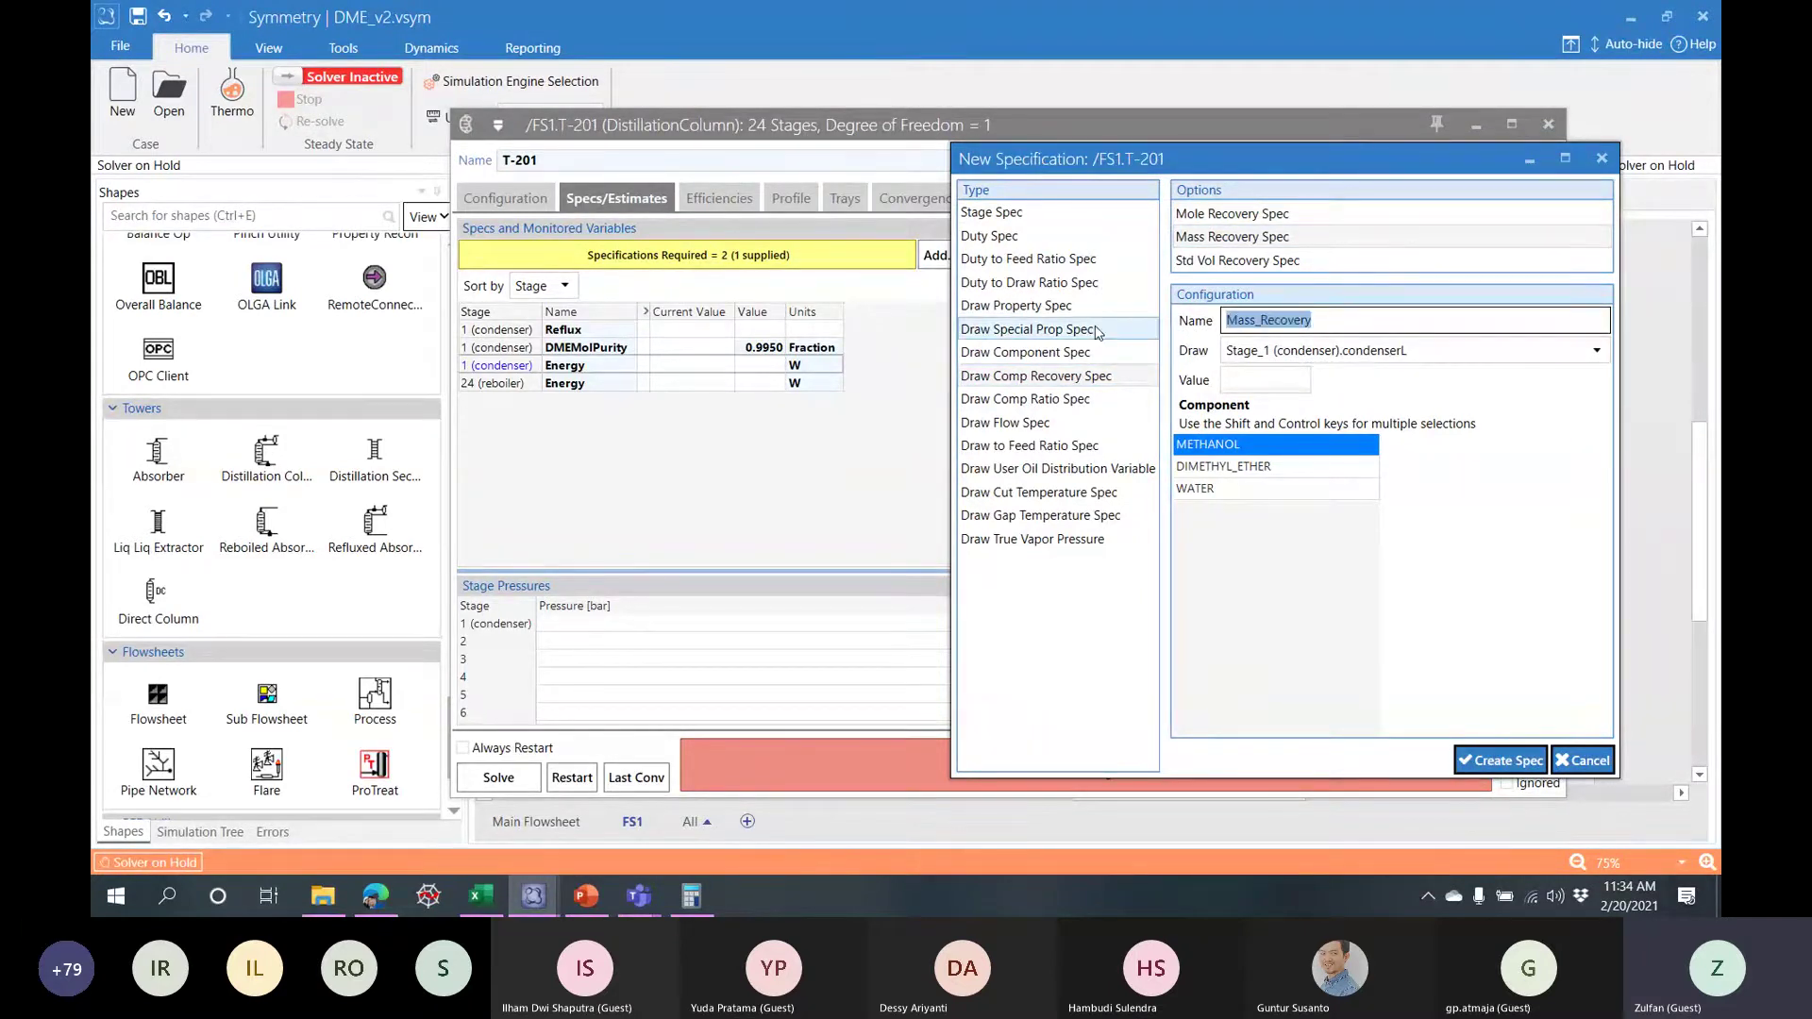
type("DMEFlow")
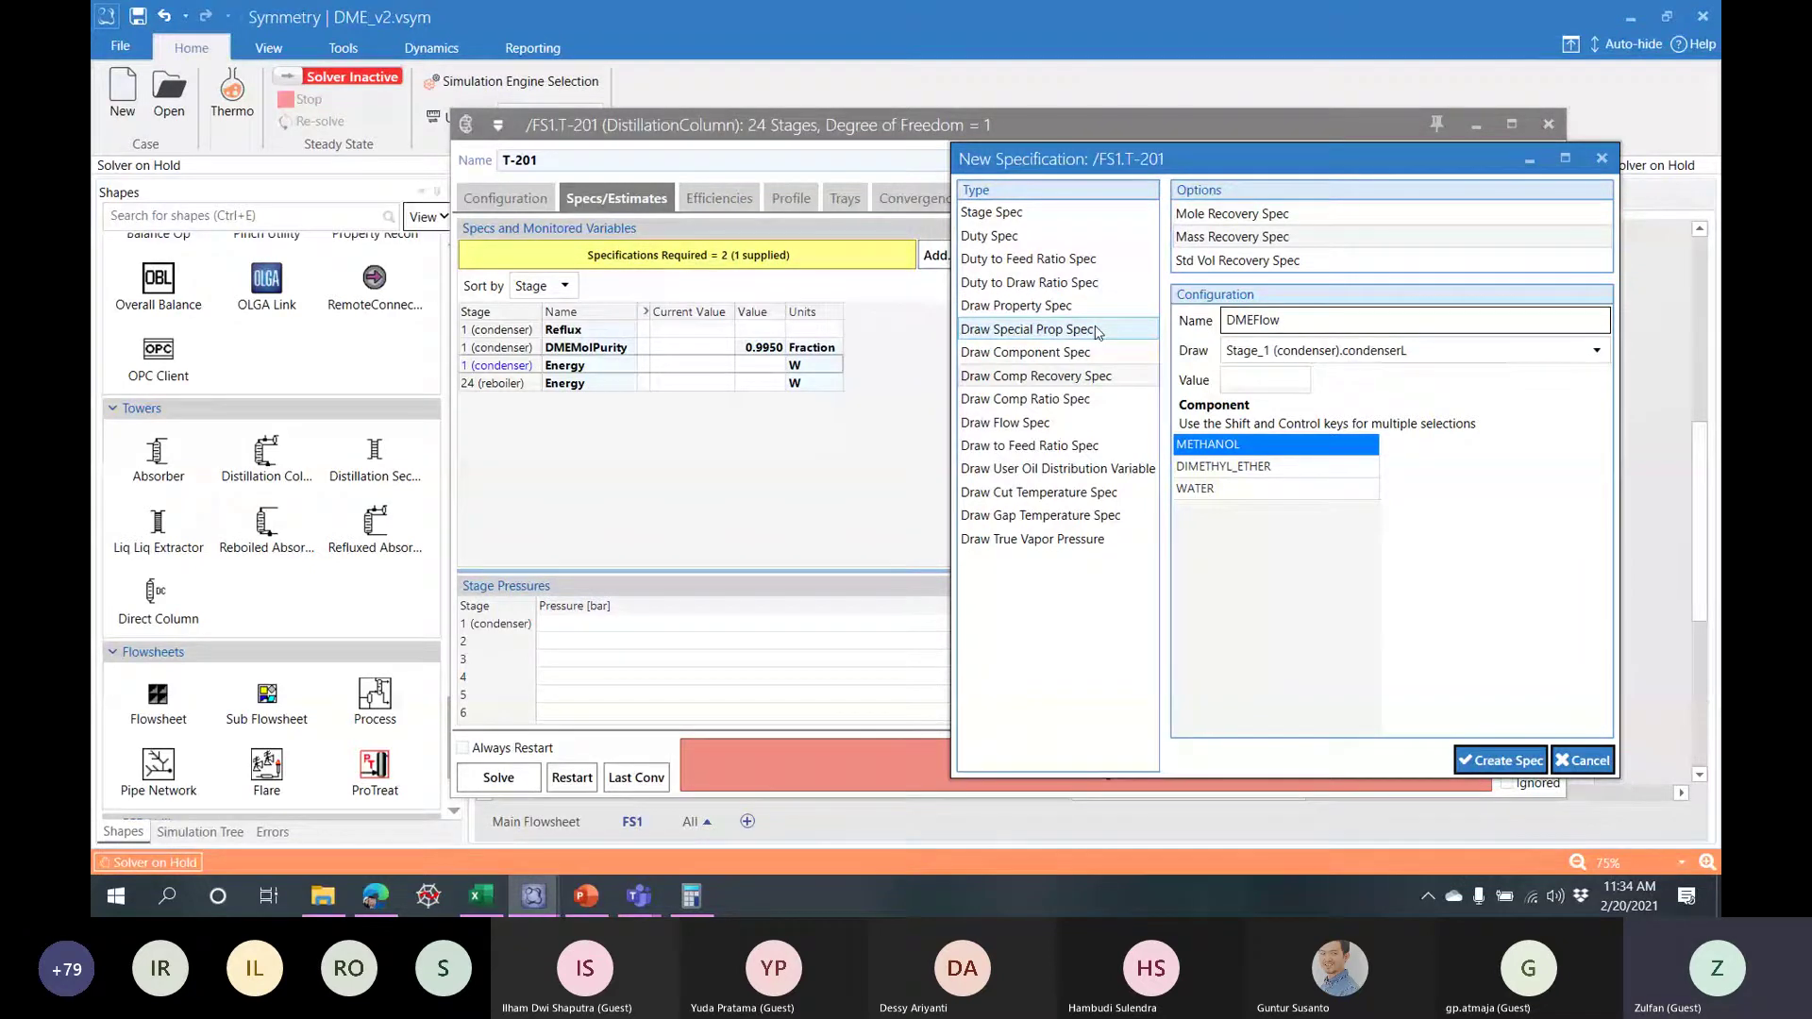
left_click(1208, 470)
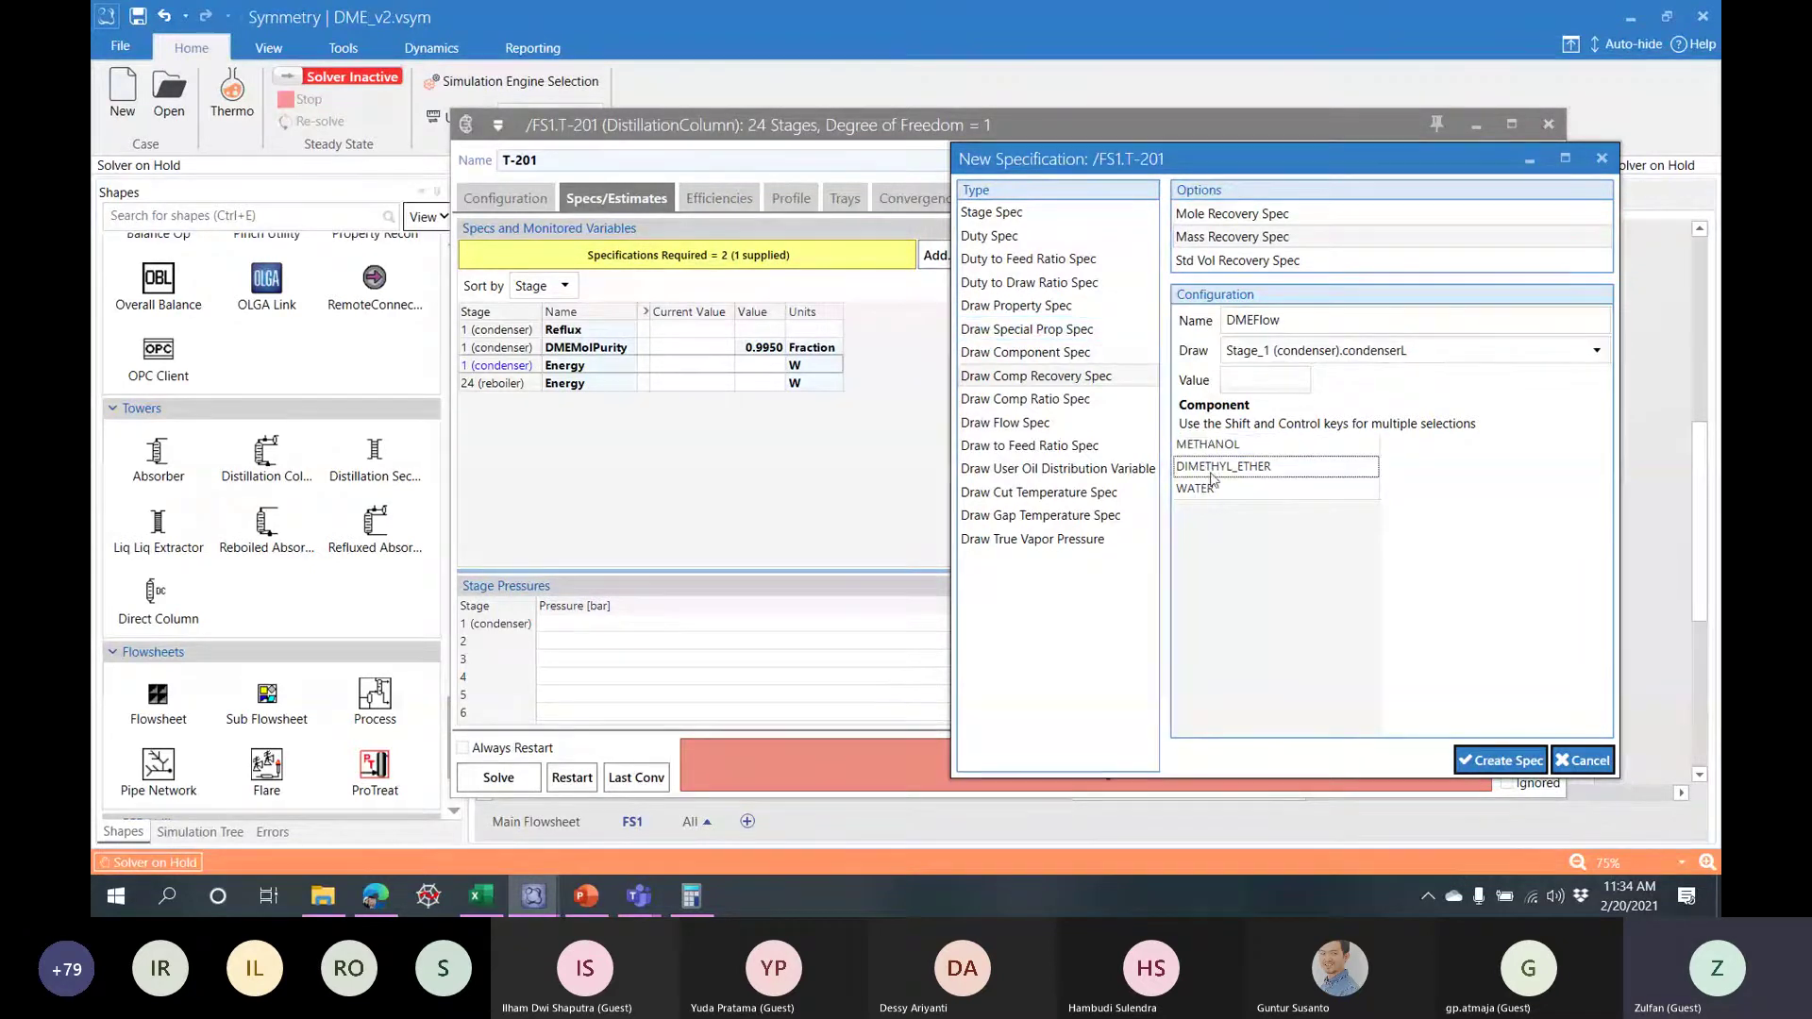
left_click(1478, 763)
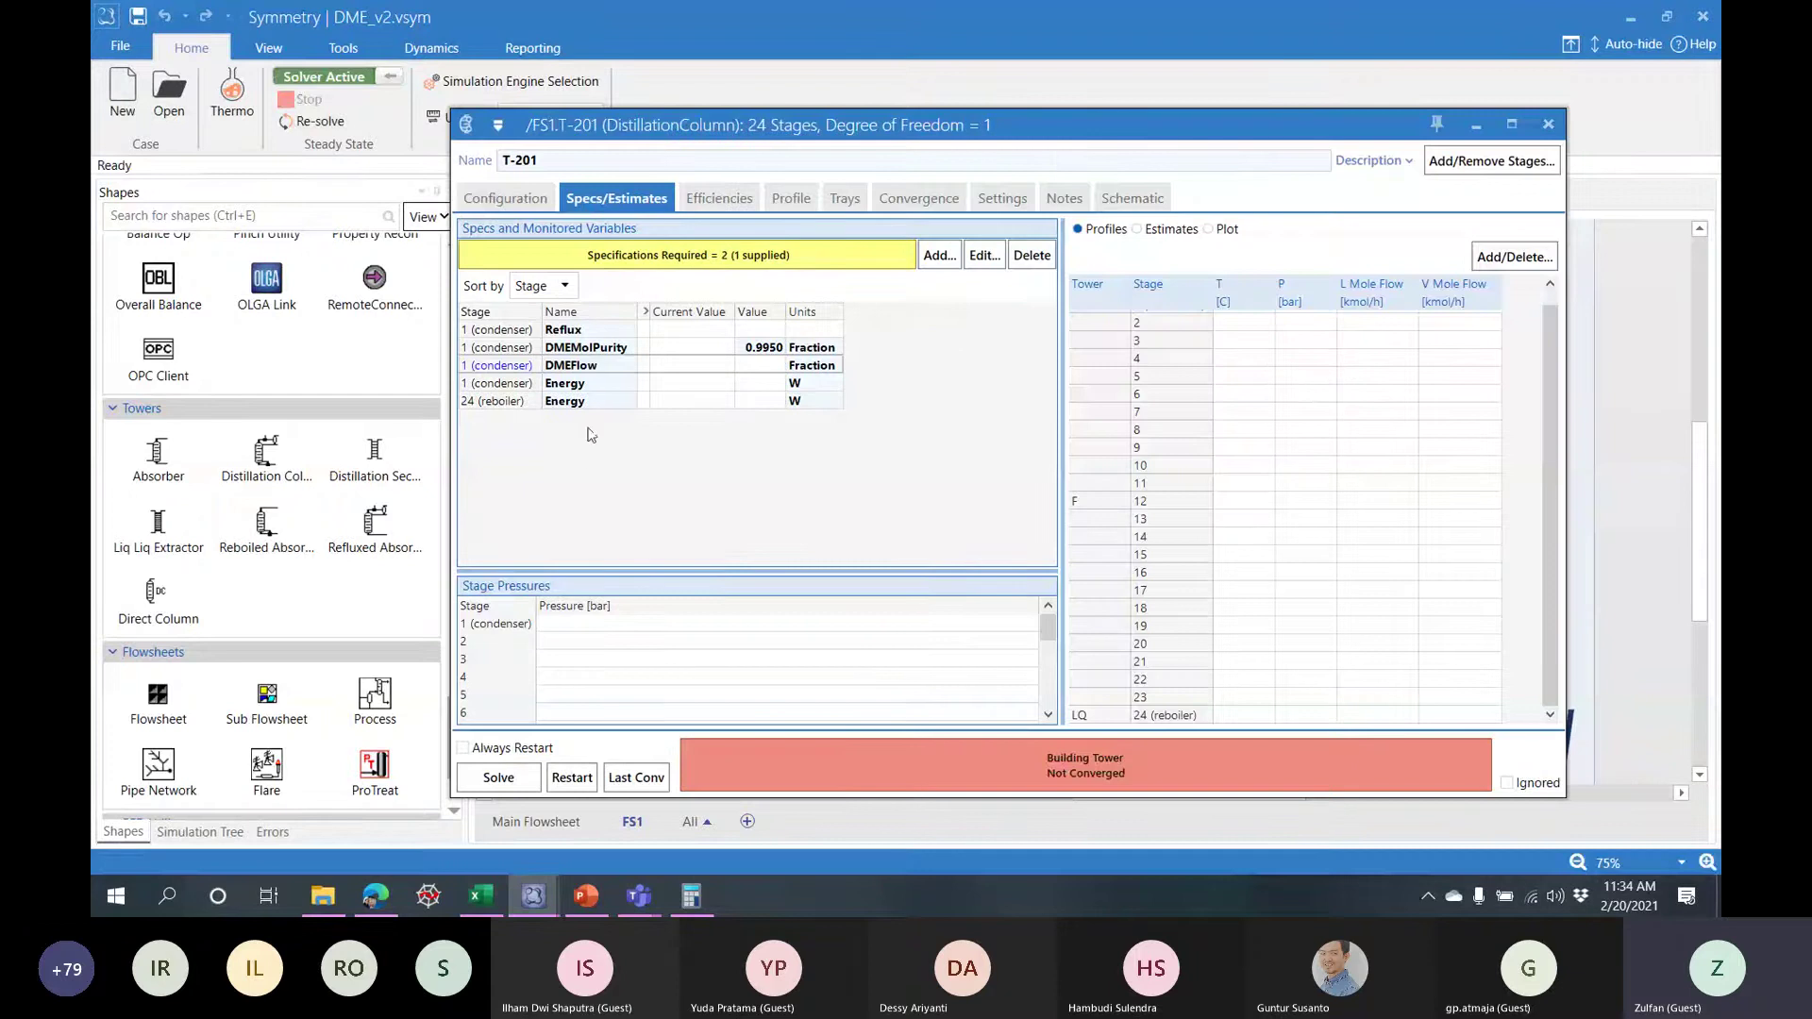
- Set the DMEFlow specification's value to 0.999
left_click(771, 374)
type("0.999")
key("Return")
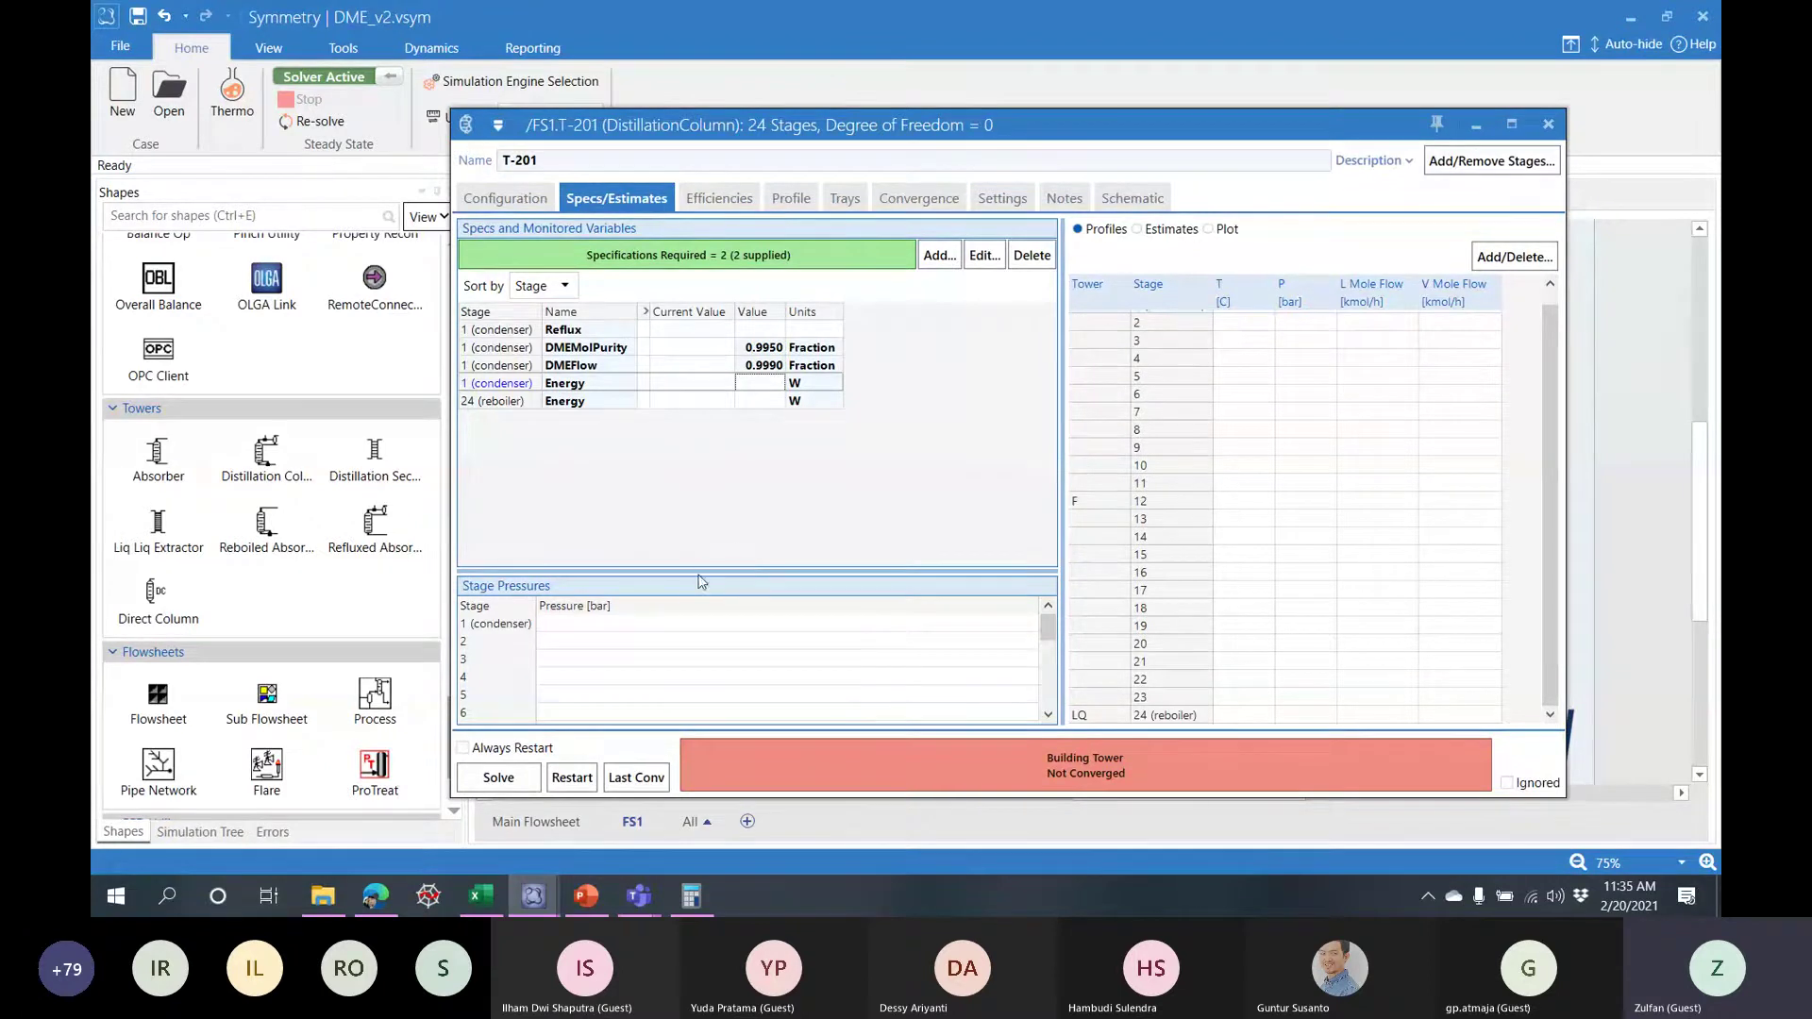
- Enlarge the Stage Pressures table and switch to PowerPoint to check T-201's pressure on the Process Flow Diagram slide
left_click_drag(698, 570, 710, 479)
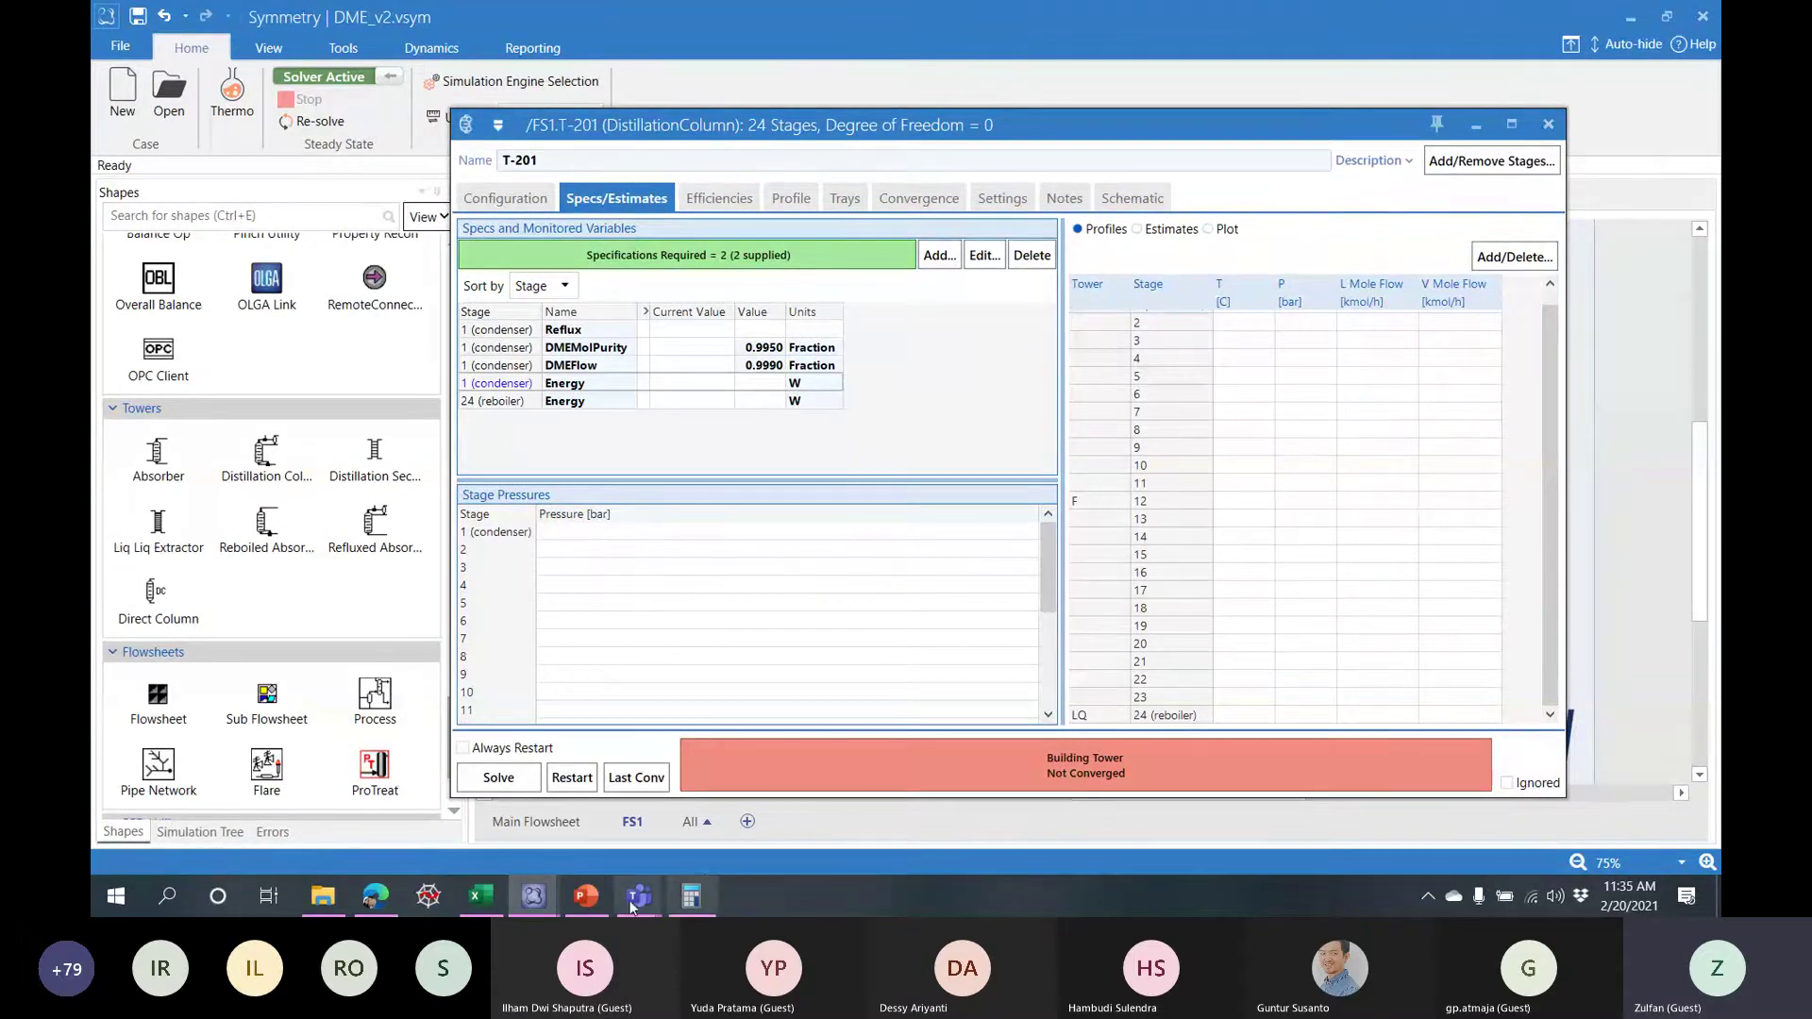
left_click(586, 896)
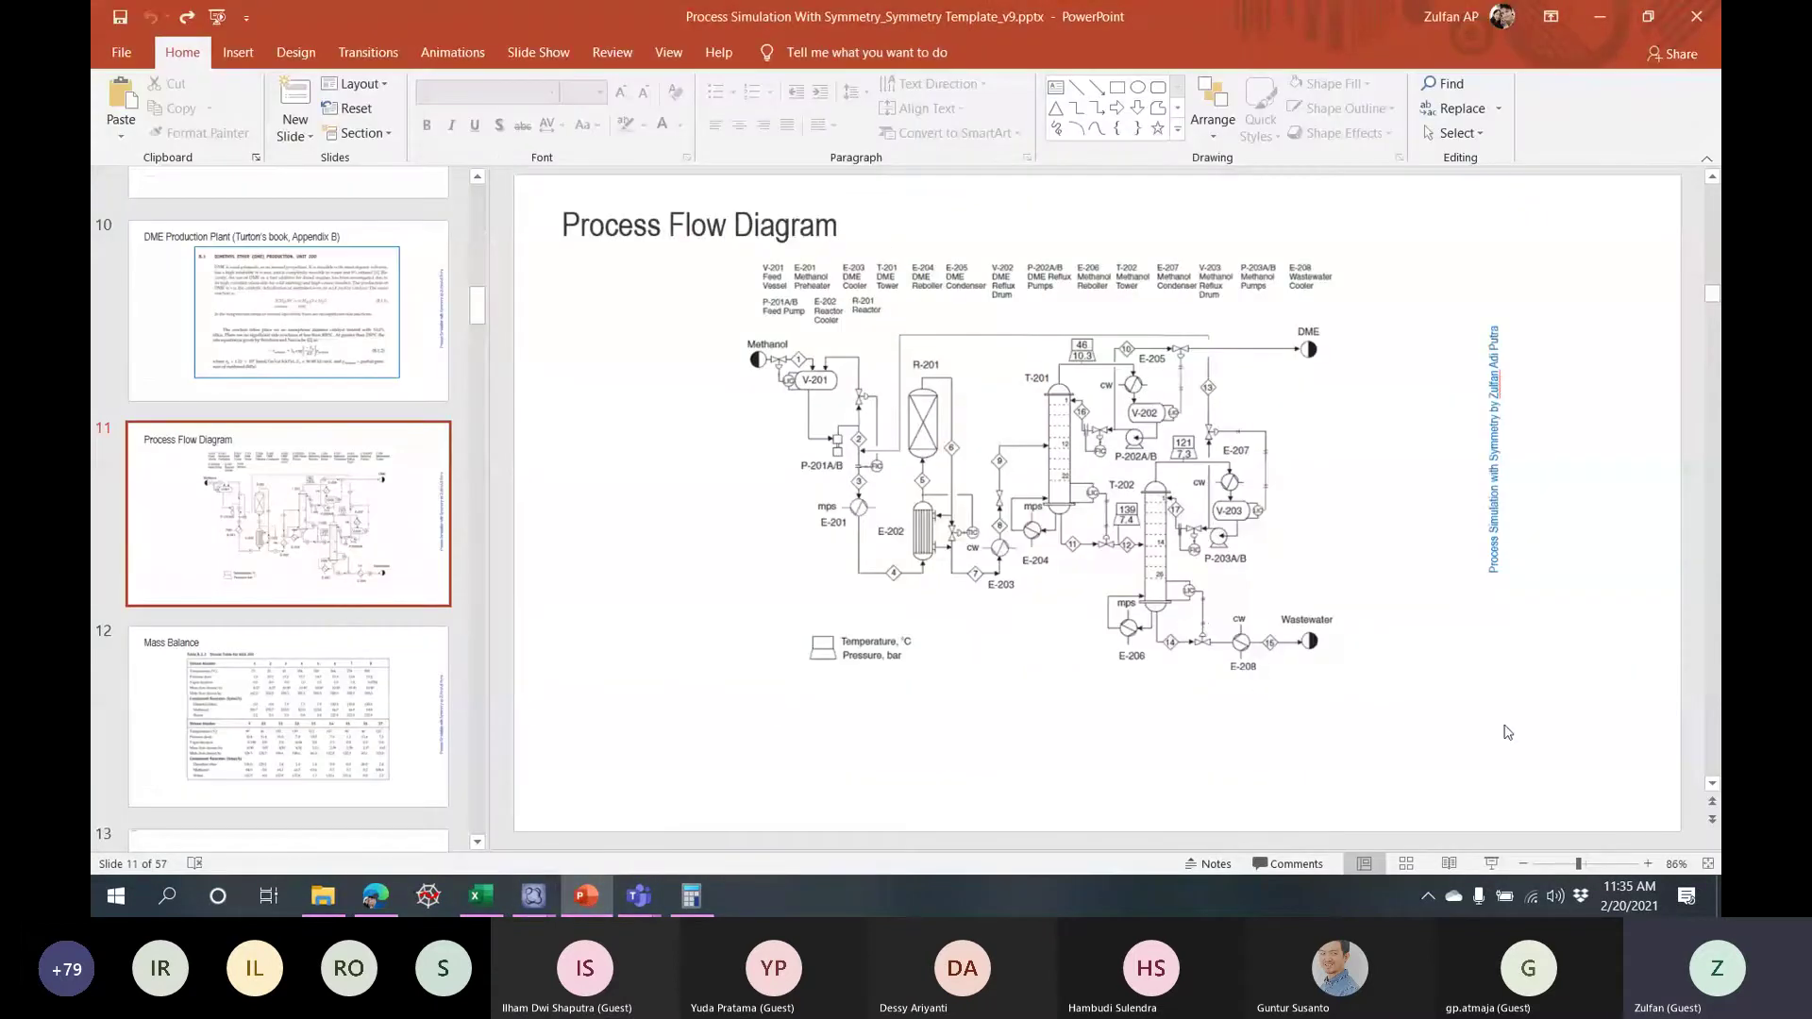
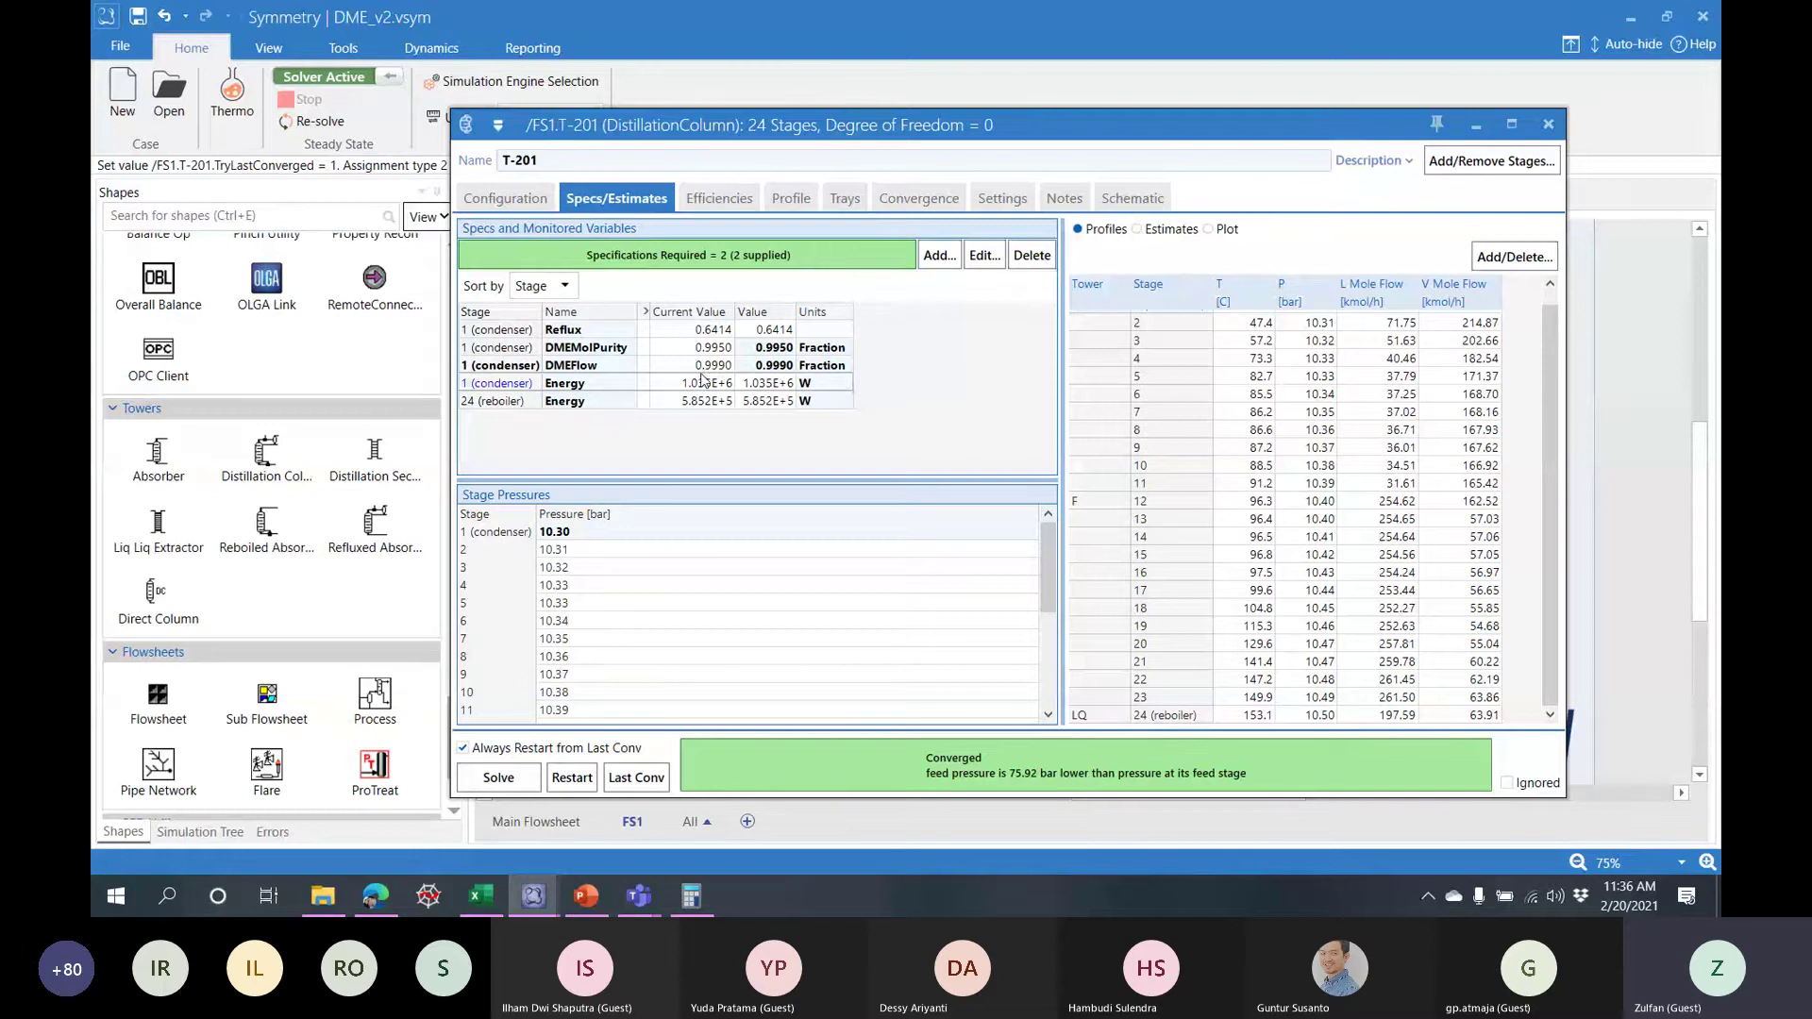
- Widen the stage profile table and examine T-201's solved specifications and condenser stage conditions
mouse_move(717, 378)
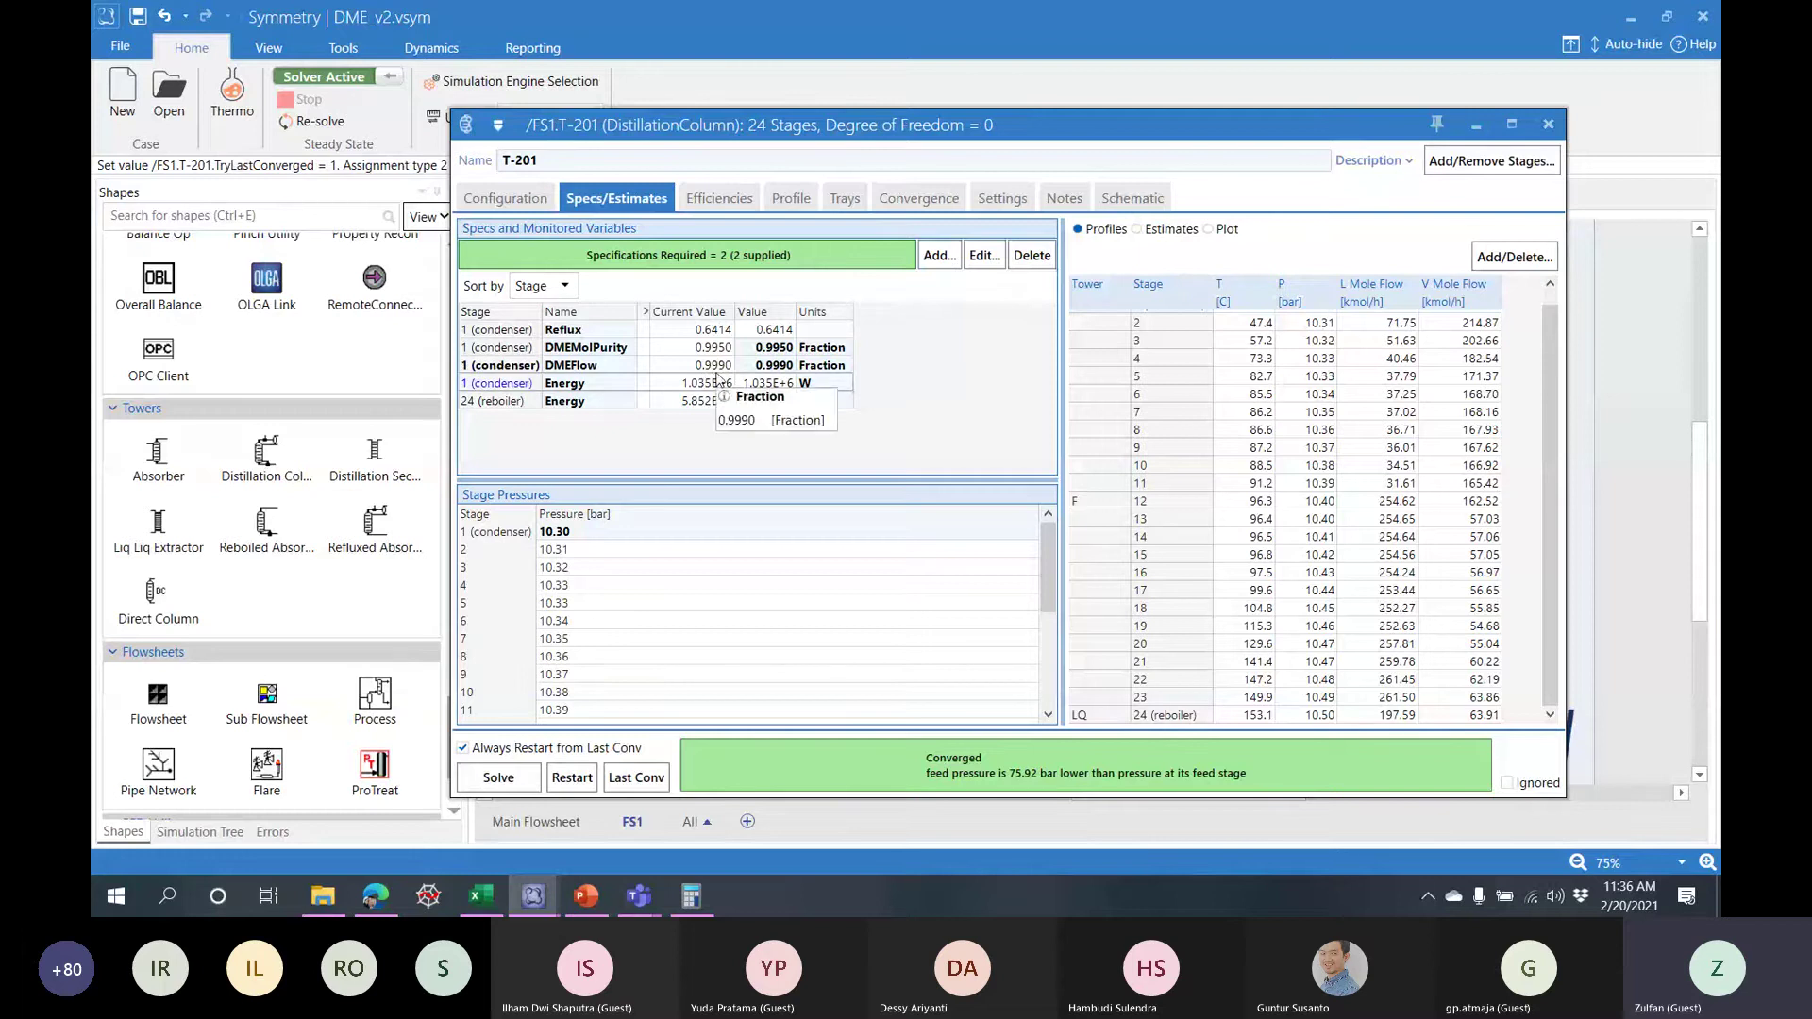
mouse_move(1046, 540)
left_mouse_down()
mouse_move(1048, 645)
mouse_move(1035, 514)
left_mouse_up()
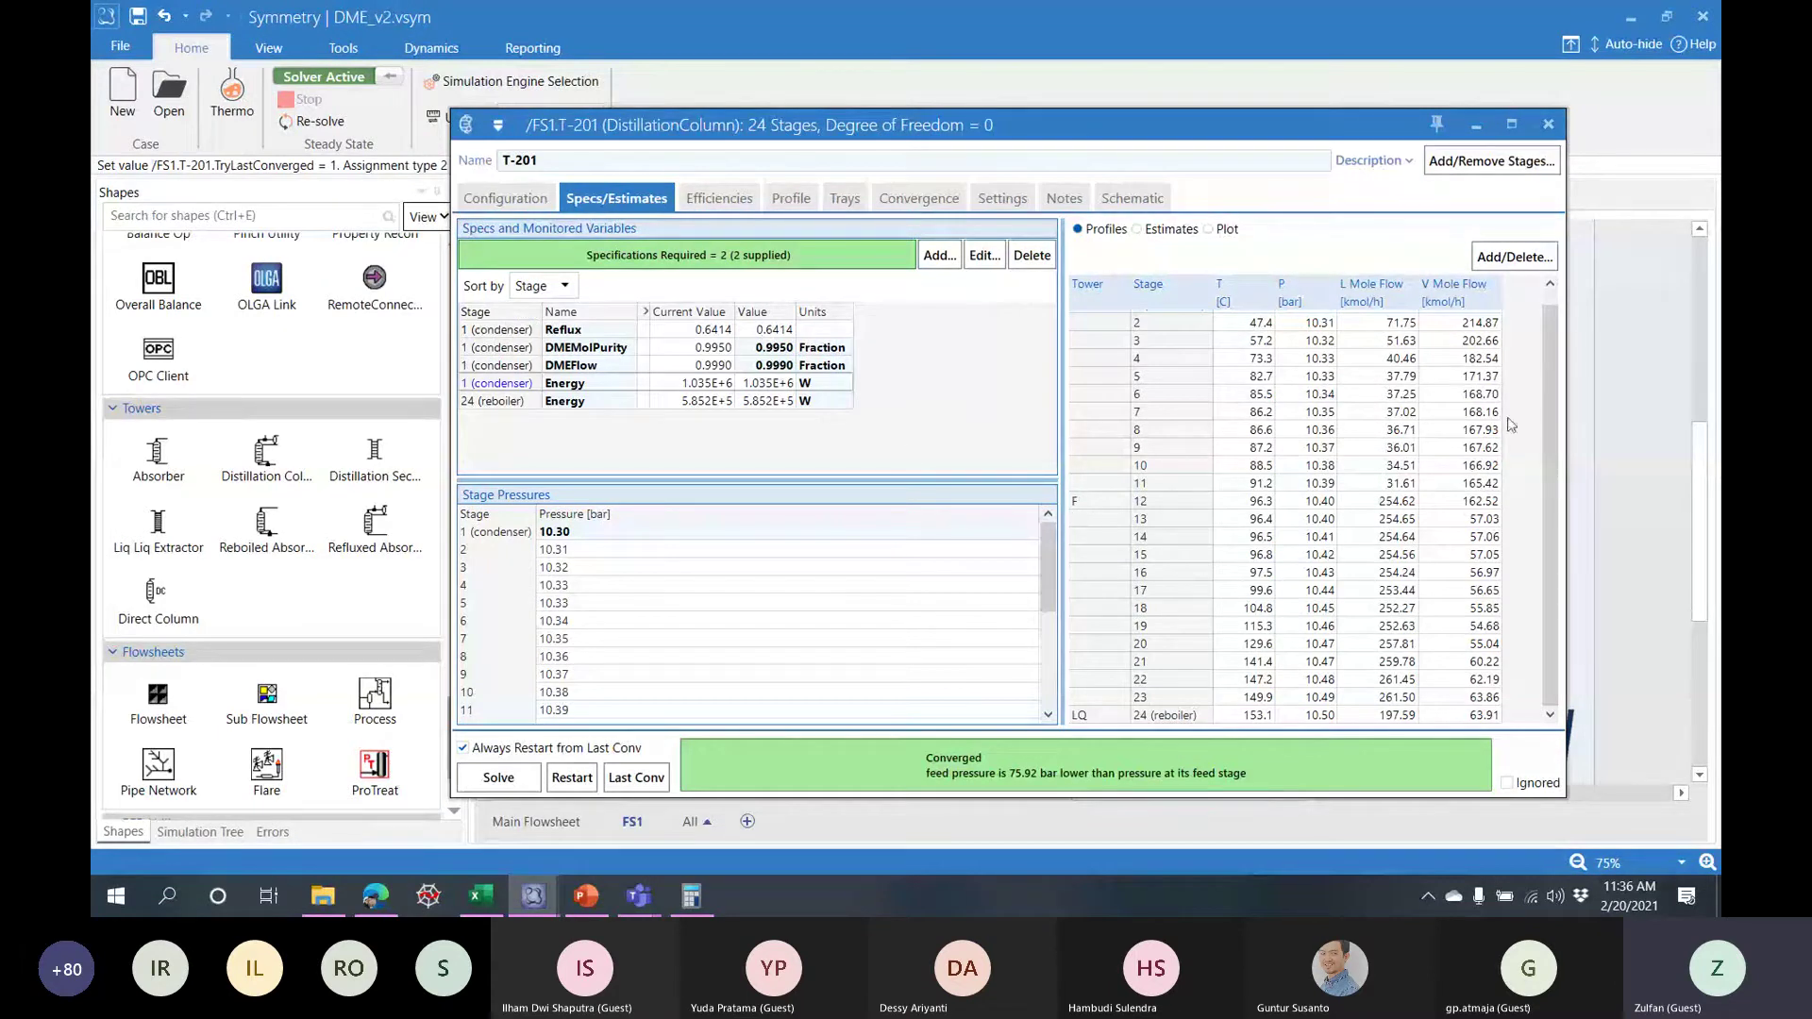
left_click_drag(1063, 358, 913, 358)
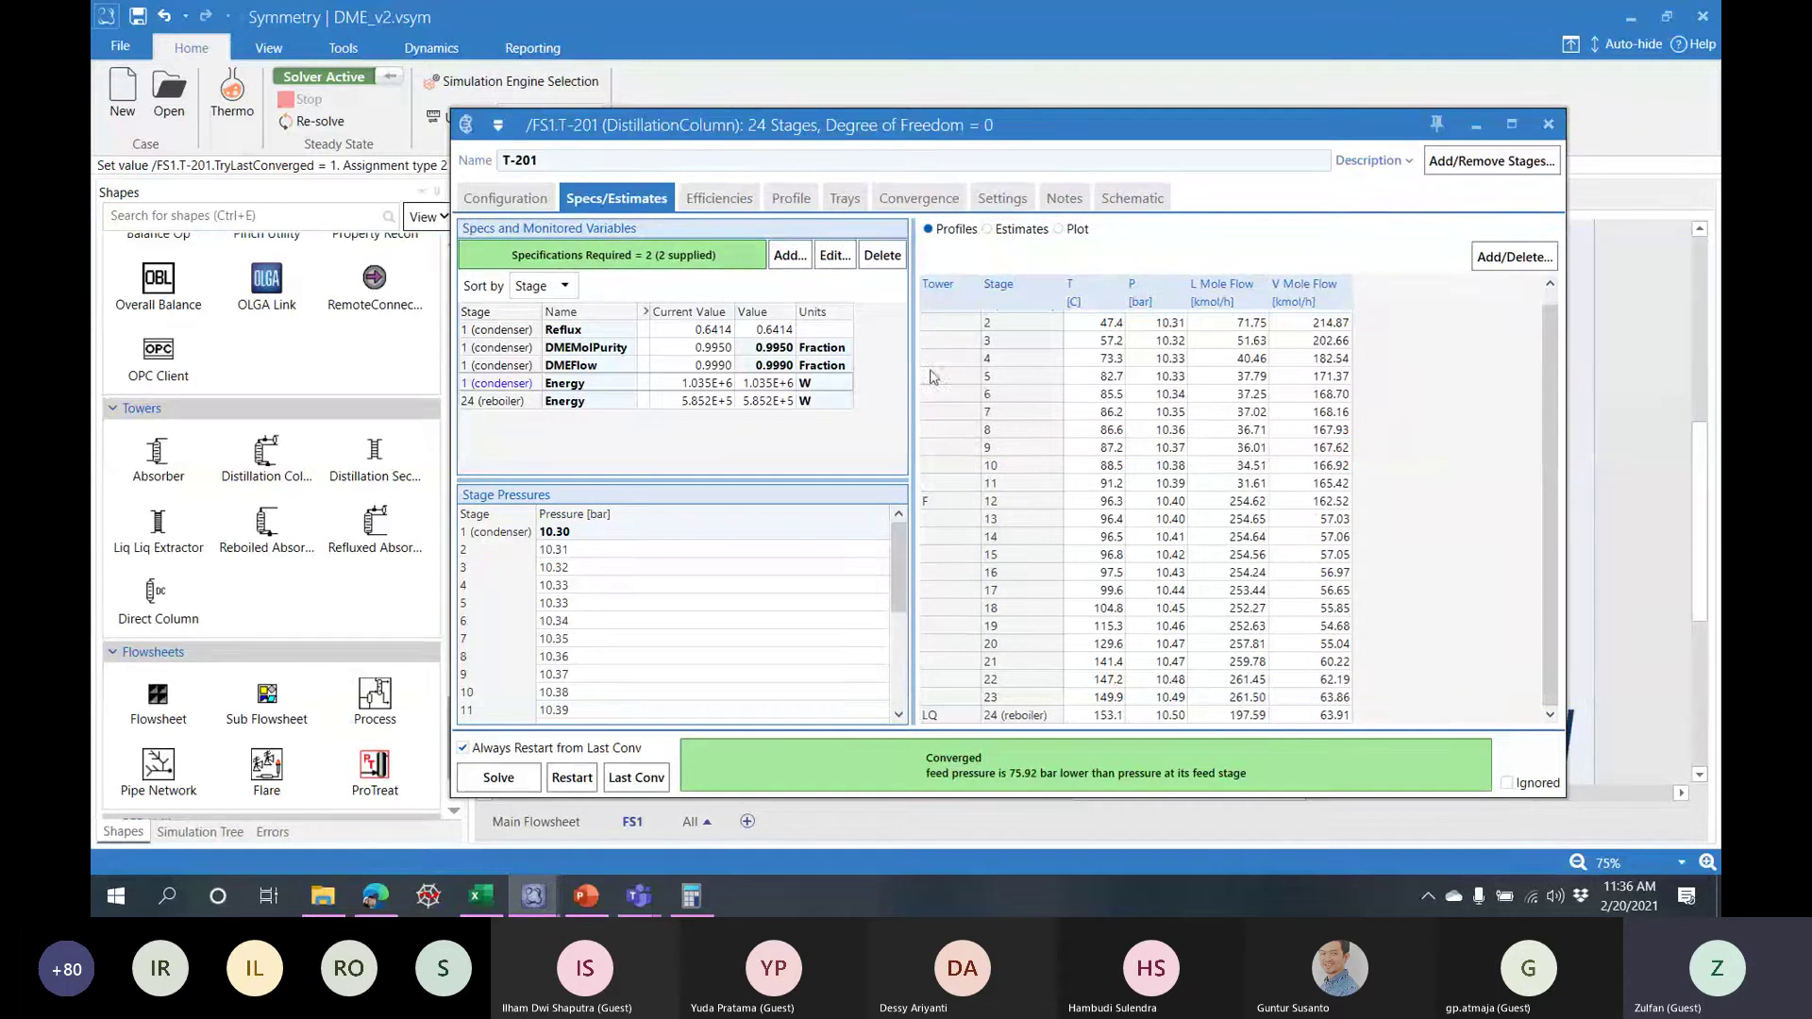
scroll(1451, 472, "up", 1)
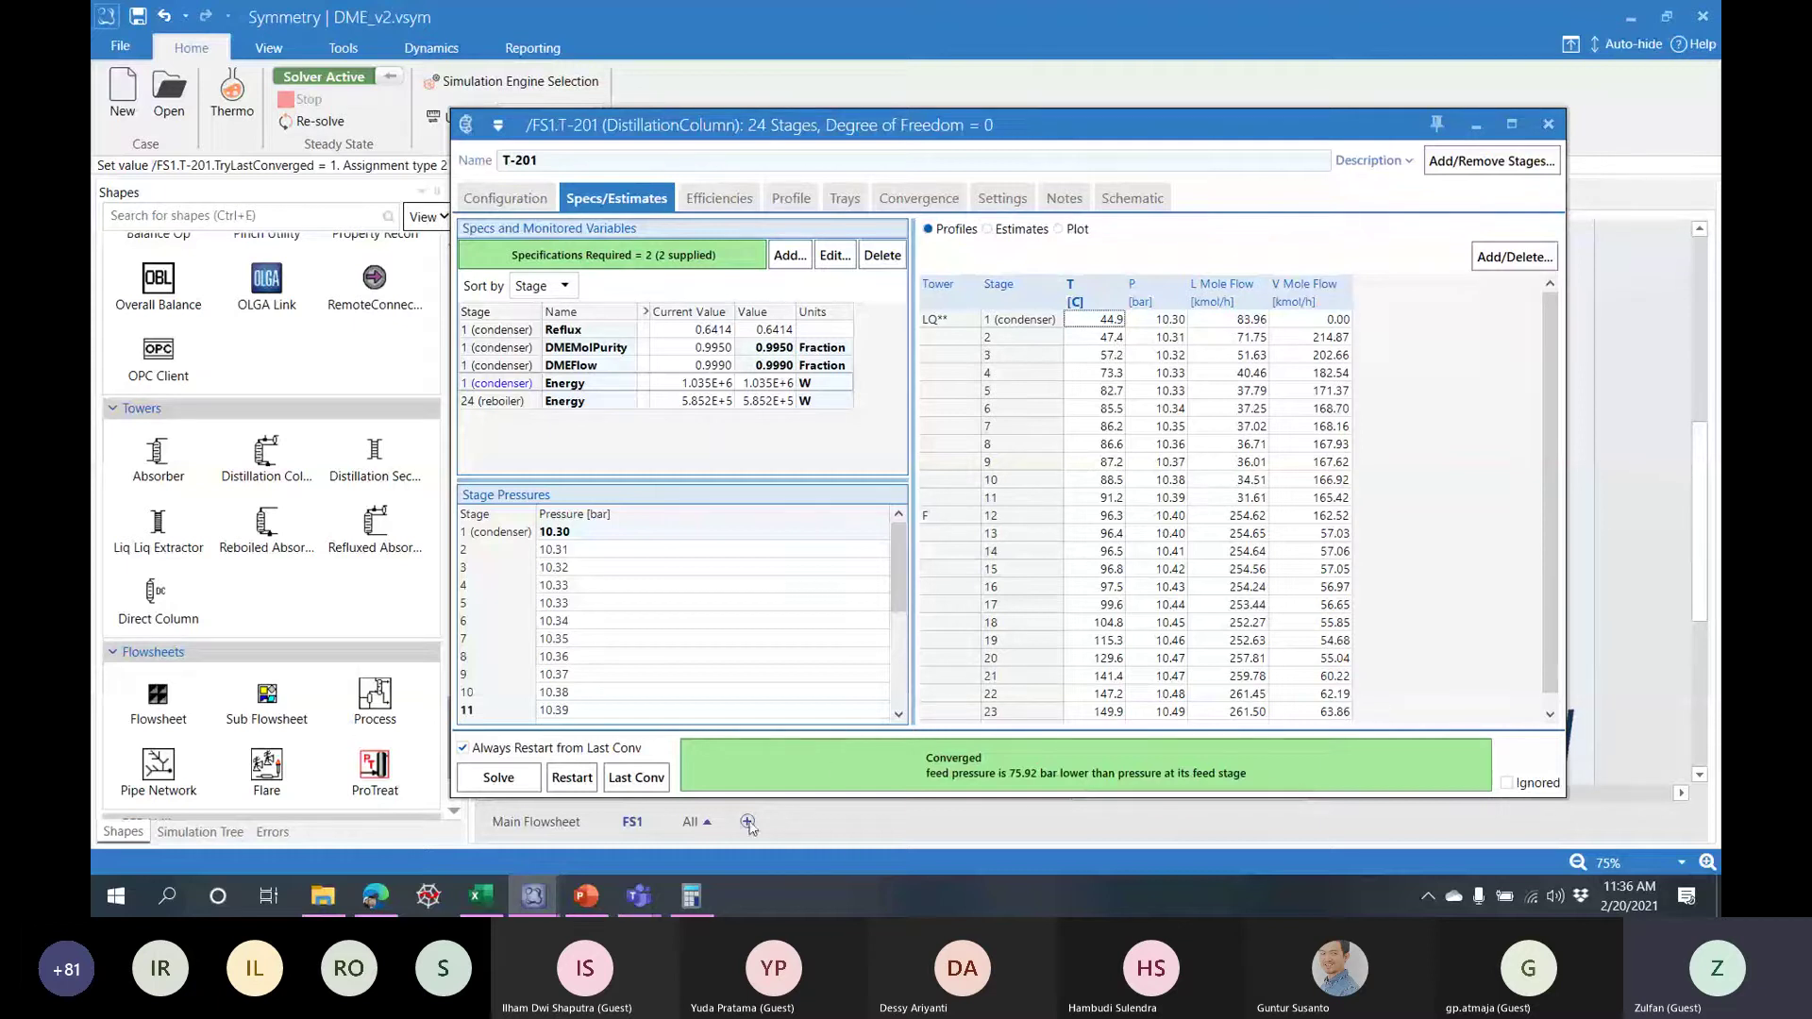
- Check the T-201 results against the Process Flow Diagram and Mass Balance slides in PowerPoint, and return to the T-201 window in Symmetry
left_click(586, 895)
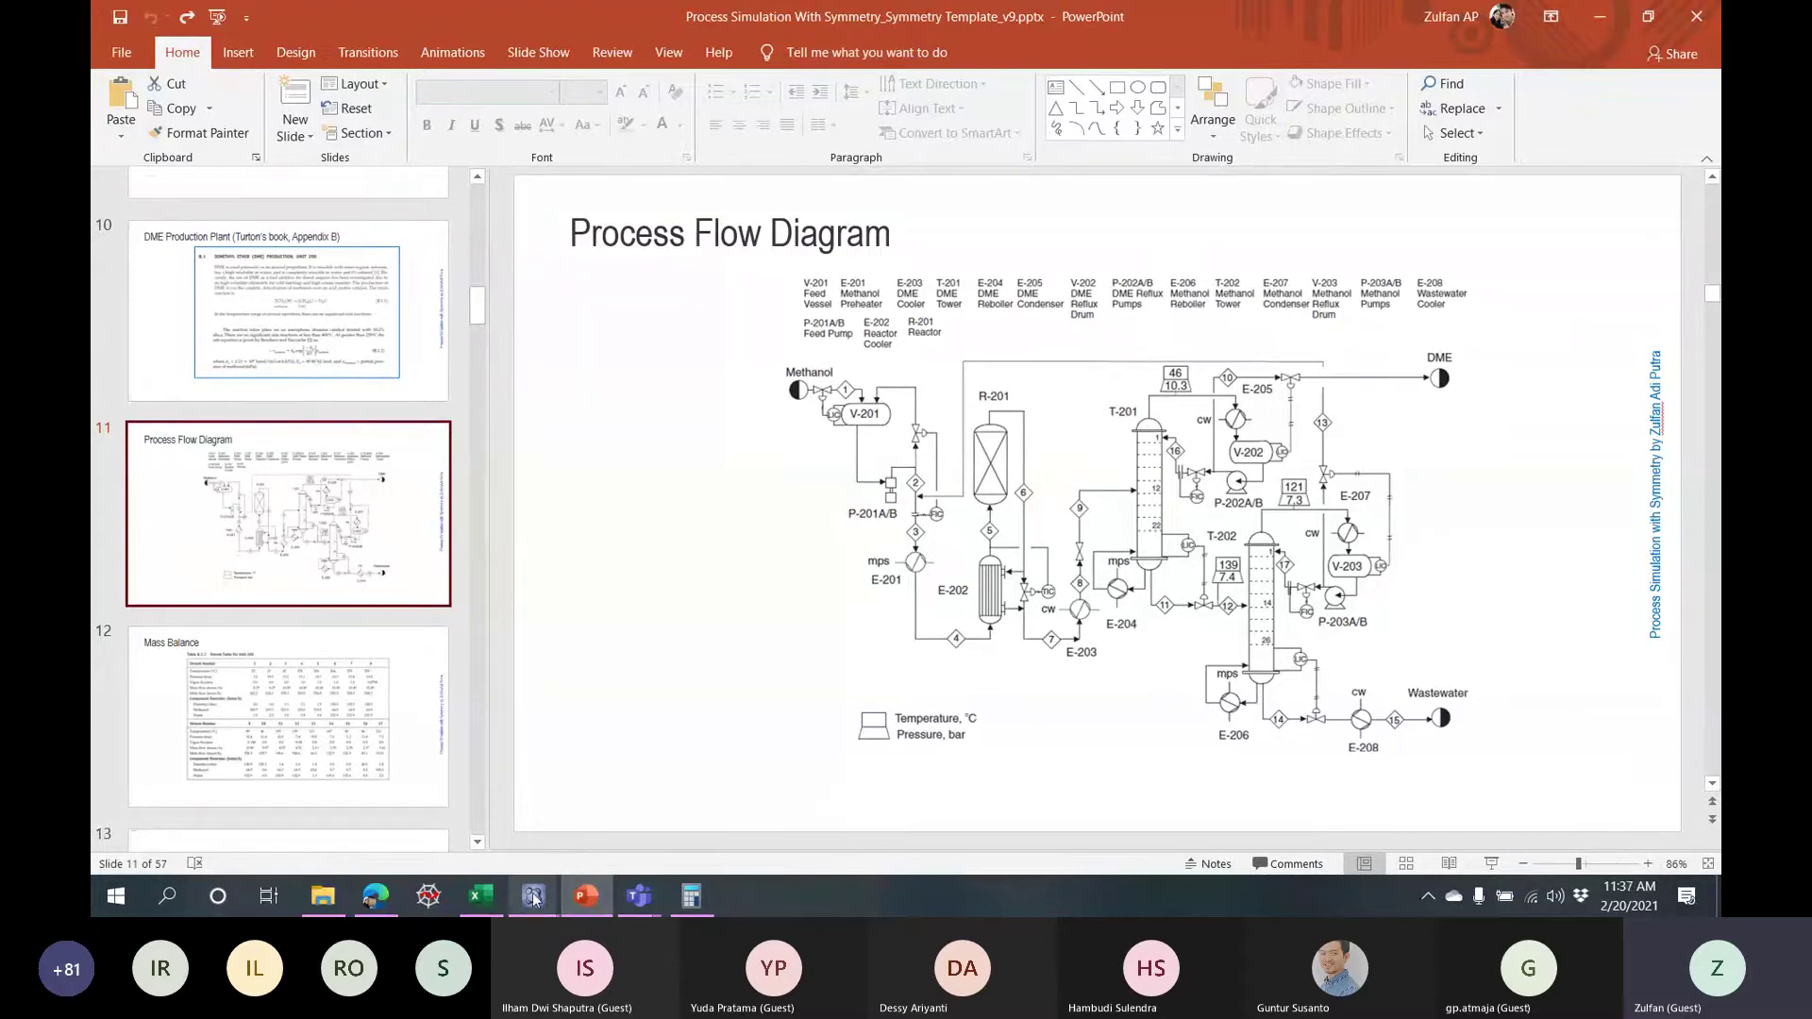
mouse_move(533, 897)
left_click(258, 668)
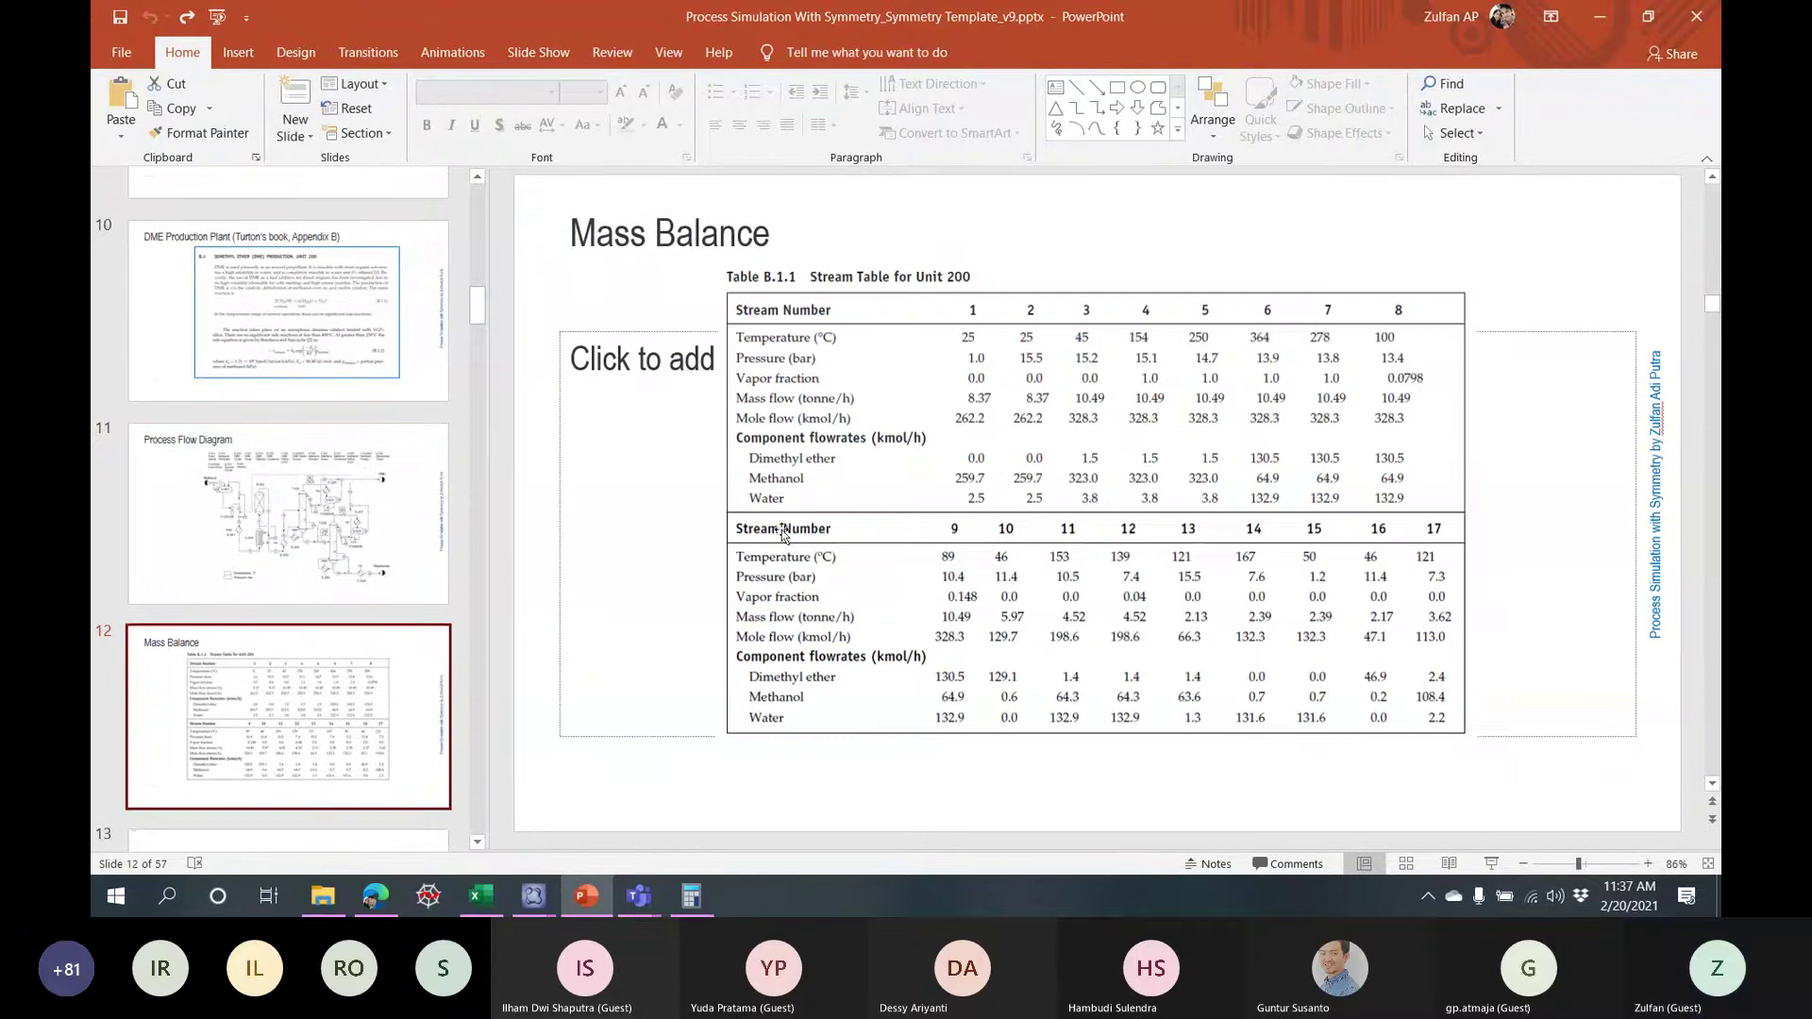
left_click(362, 554)
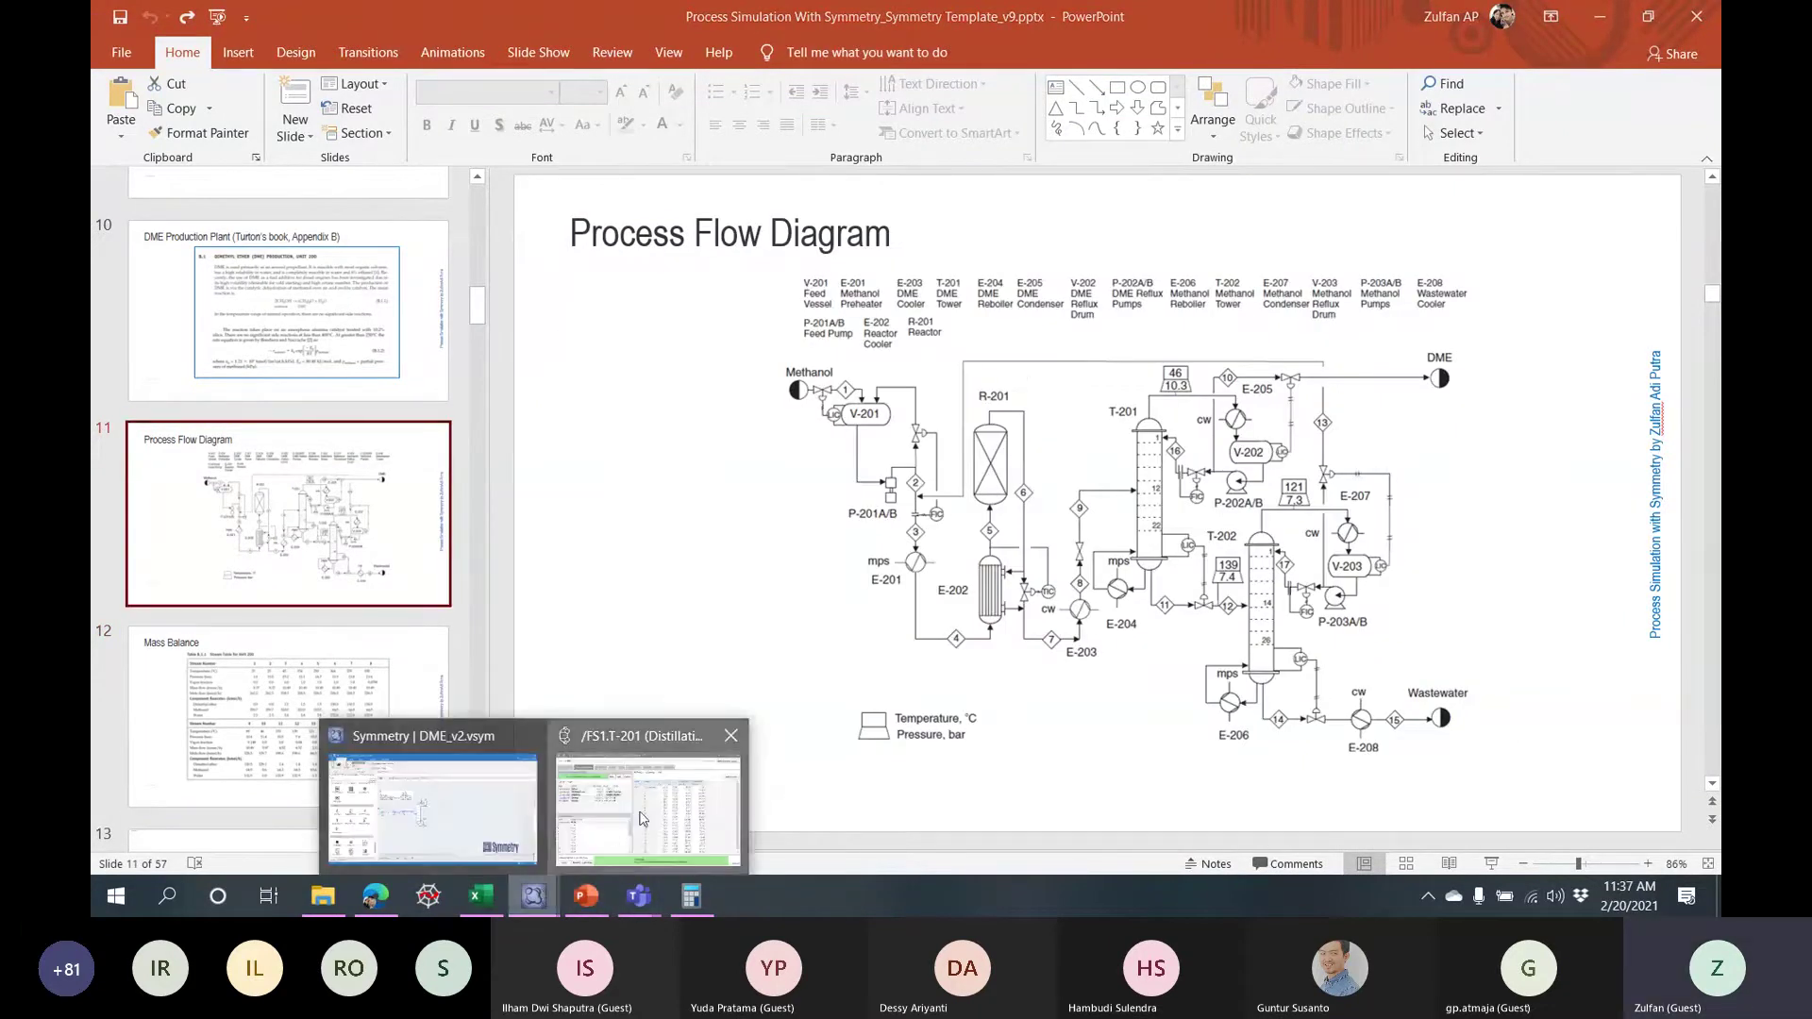
left_click(679, 698)
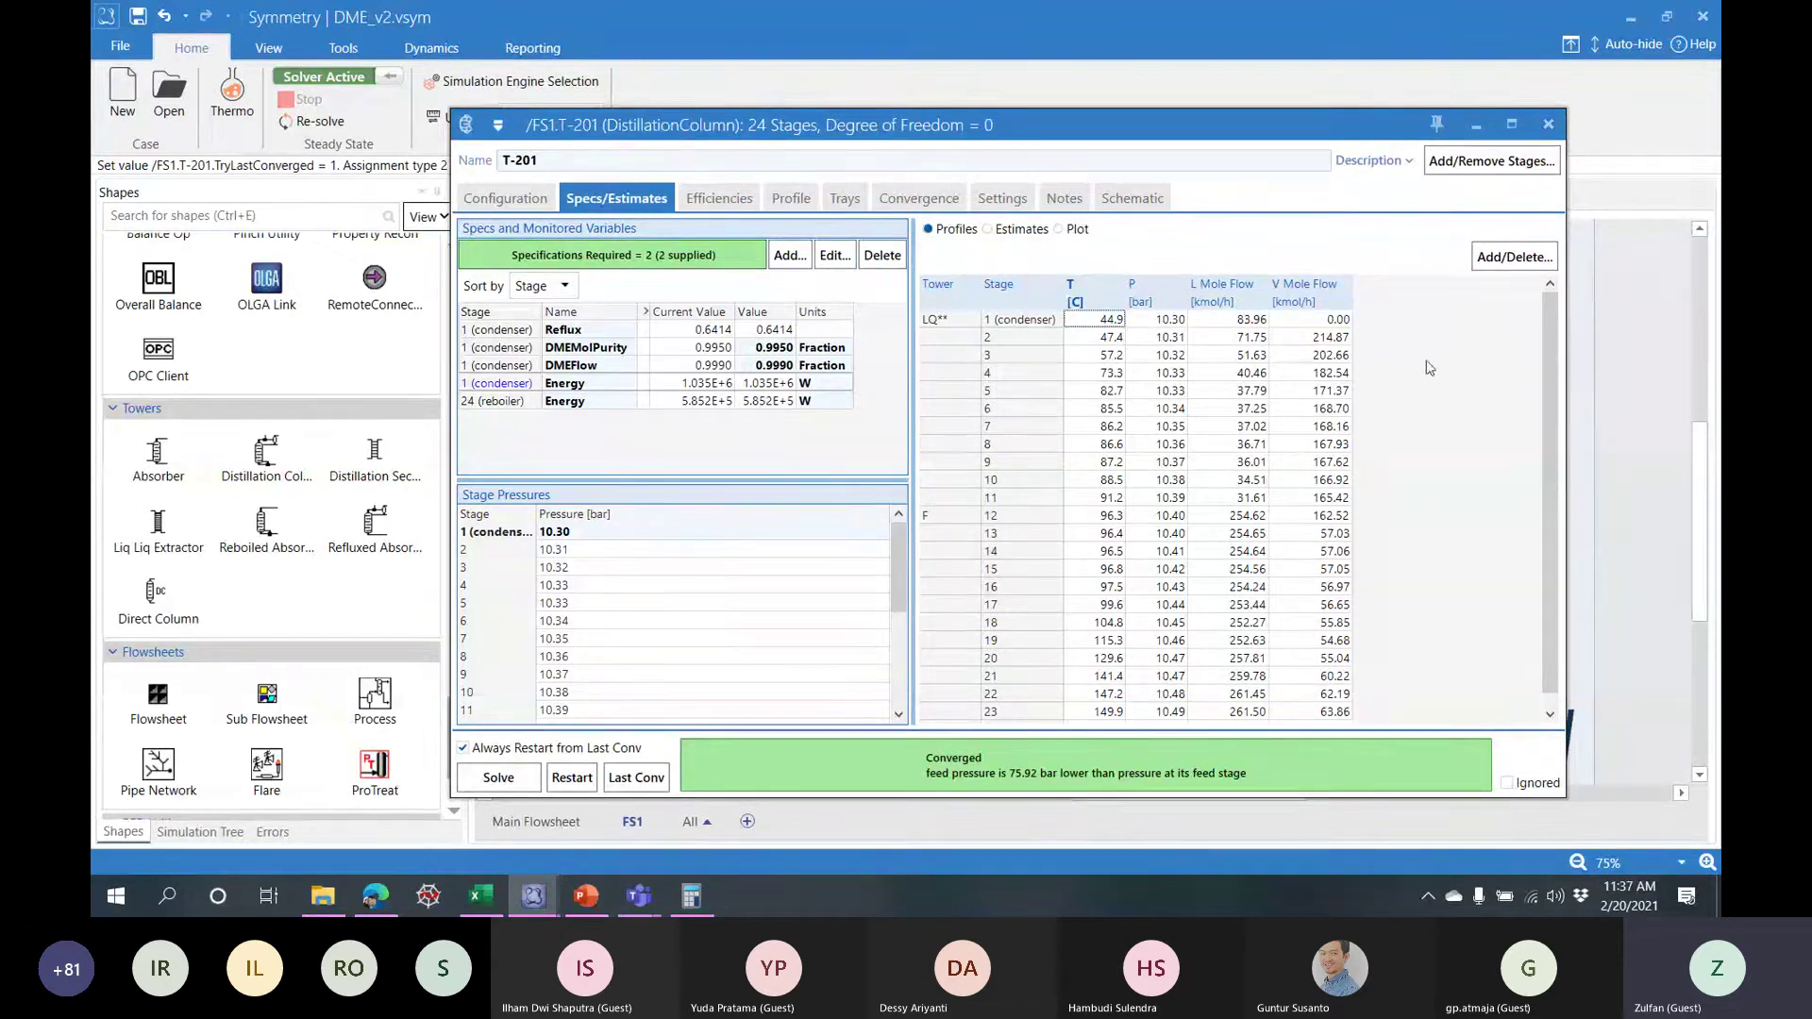
- Add the L_Fraction.DIMETHYL ETHER property to T-201's stage profiles
left_click(1501, 274)
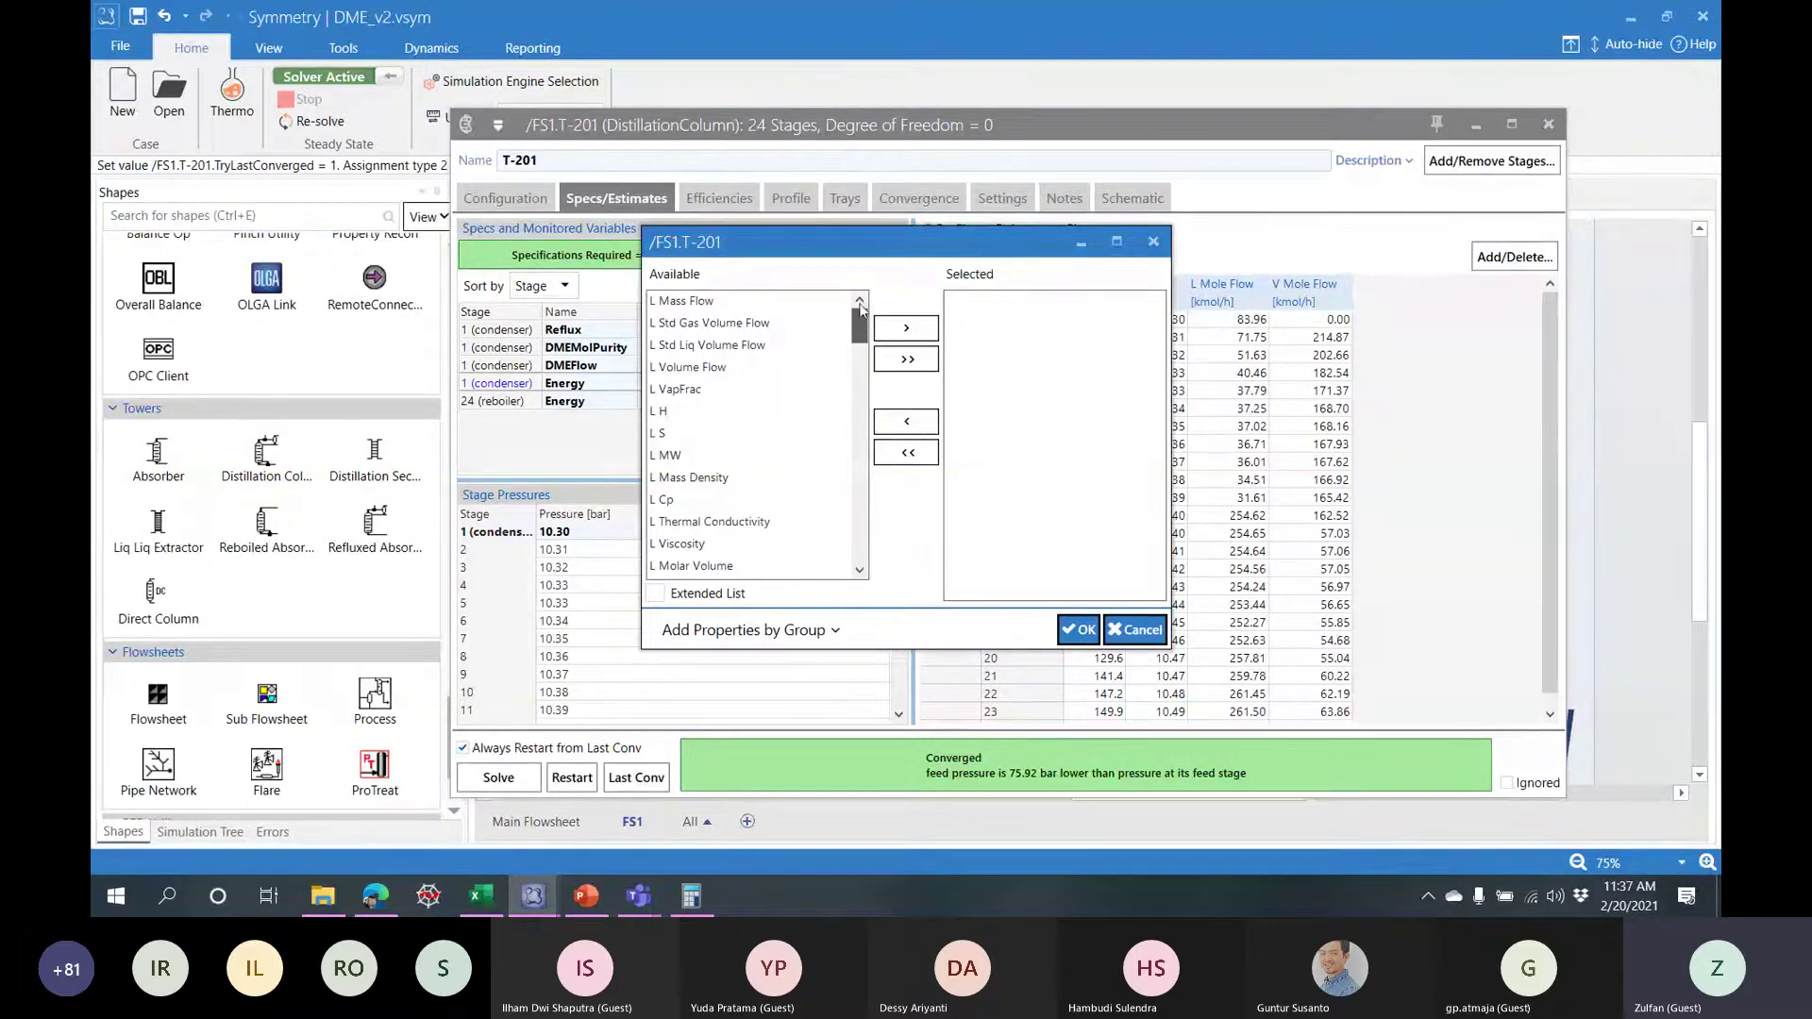
left_click_drag(862, 323, 857, 395)
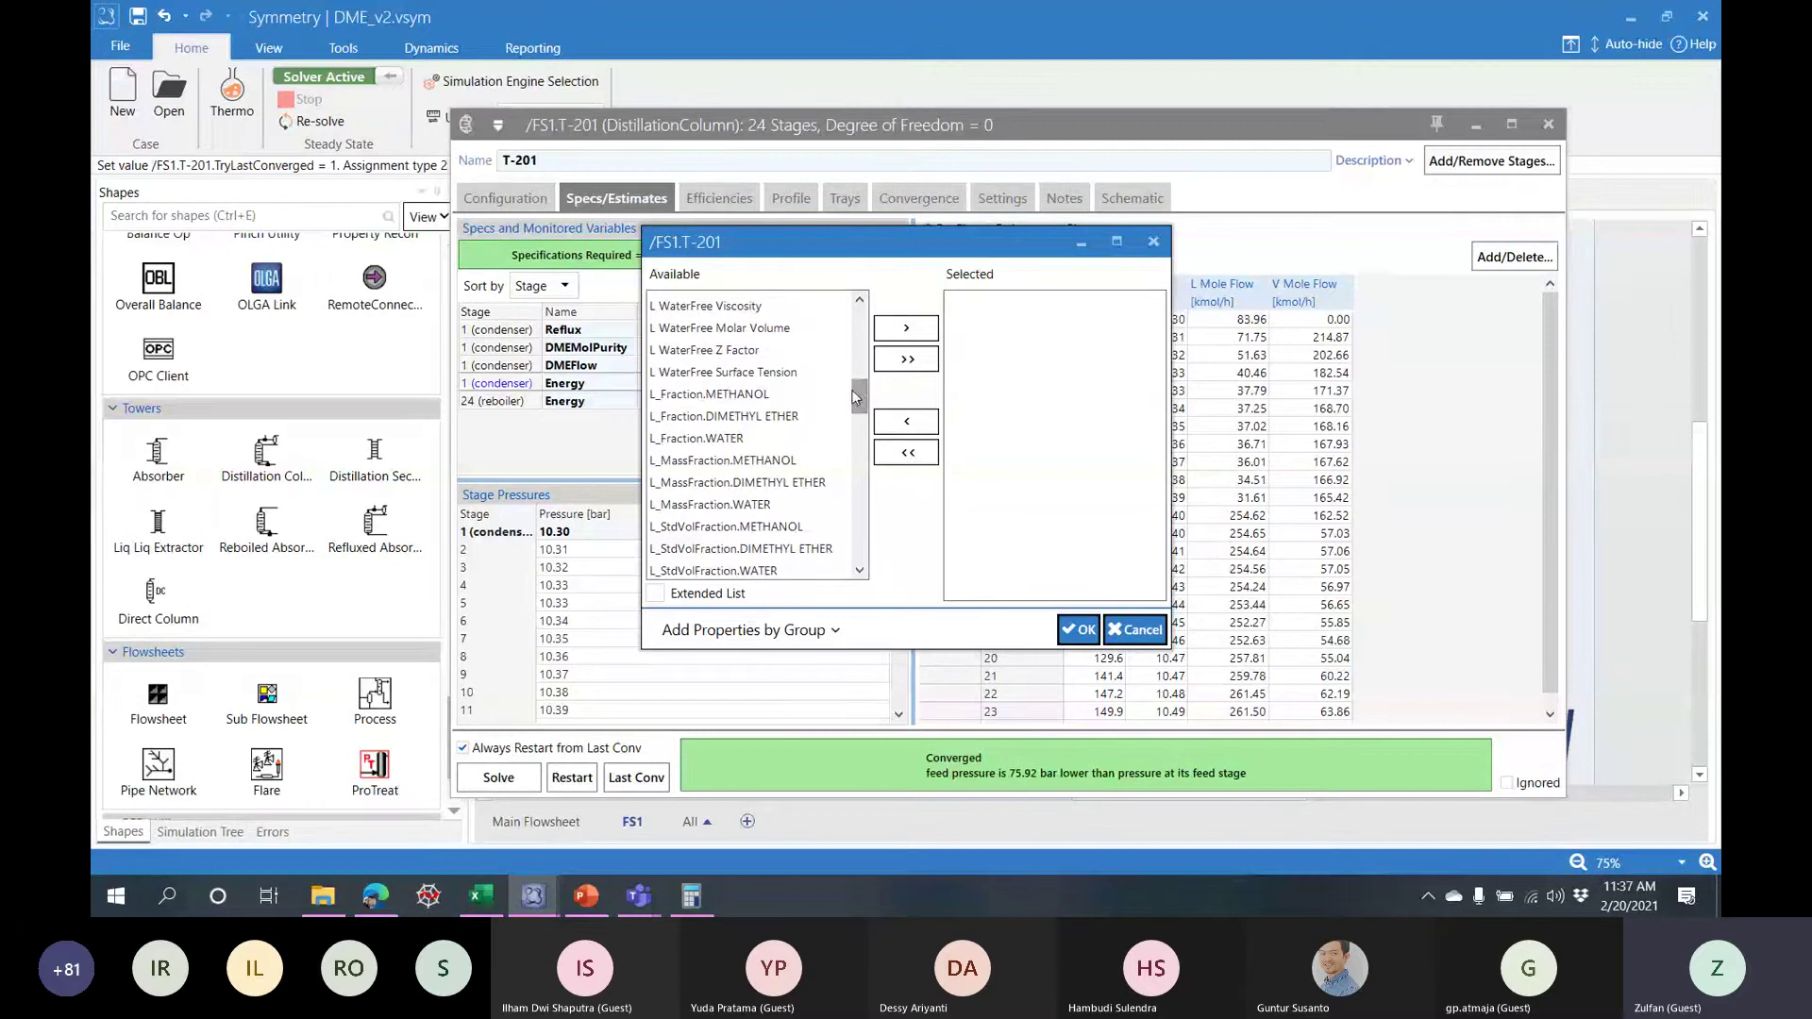
left_click(752, 420)
left_click(908, 330)
left_click(1083, 632)
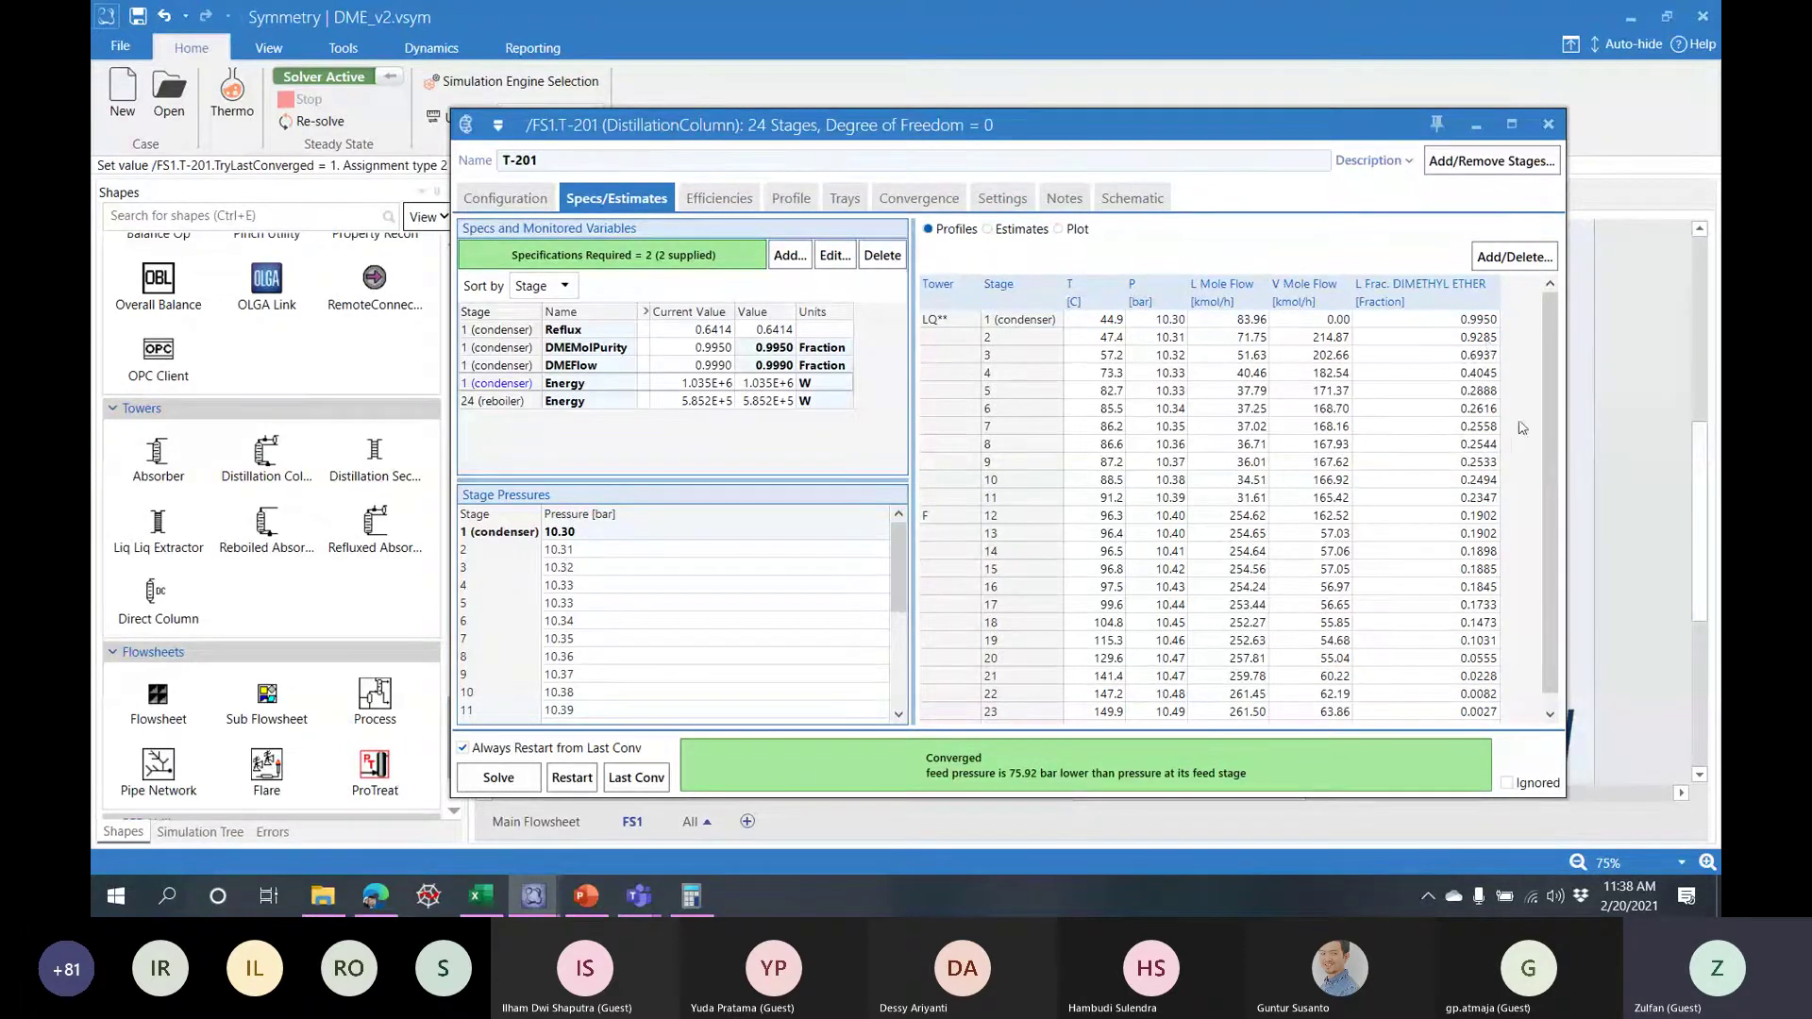
- Show T-201's stage profiles as a plot and inspect the temperature points along the stages
left_click(1071, 234)
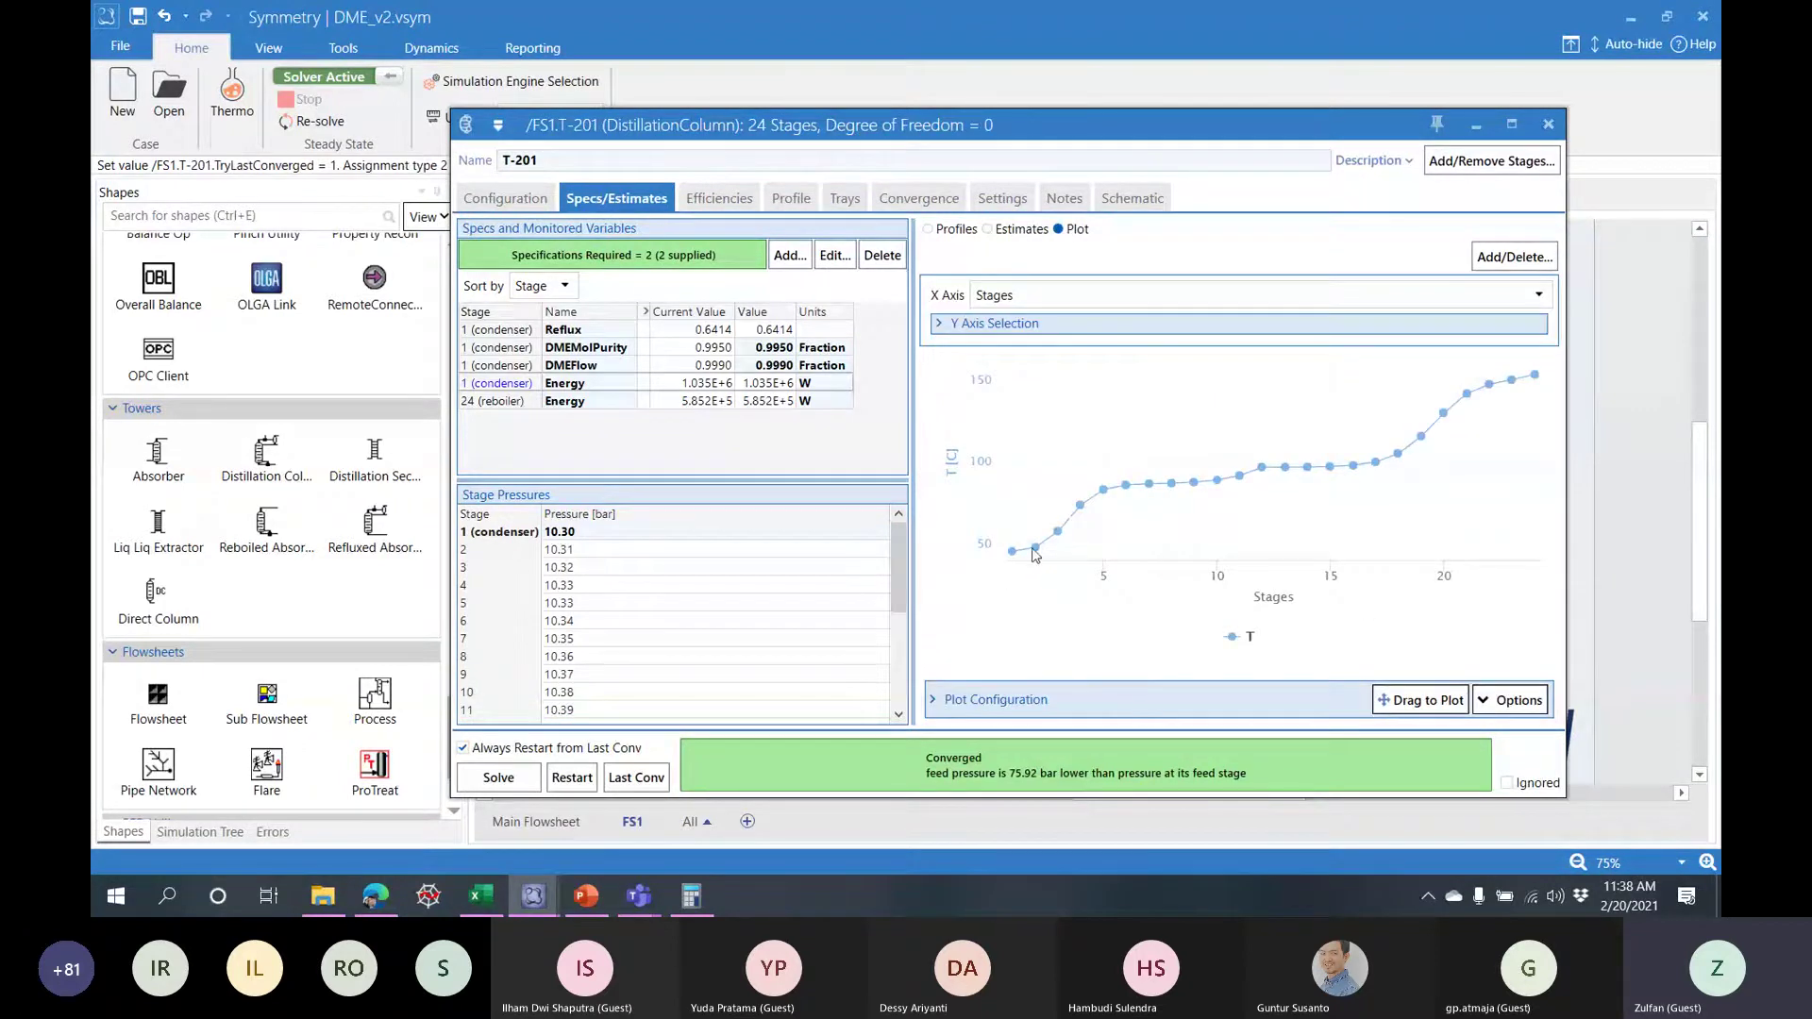
mouse_move(1280, 488)
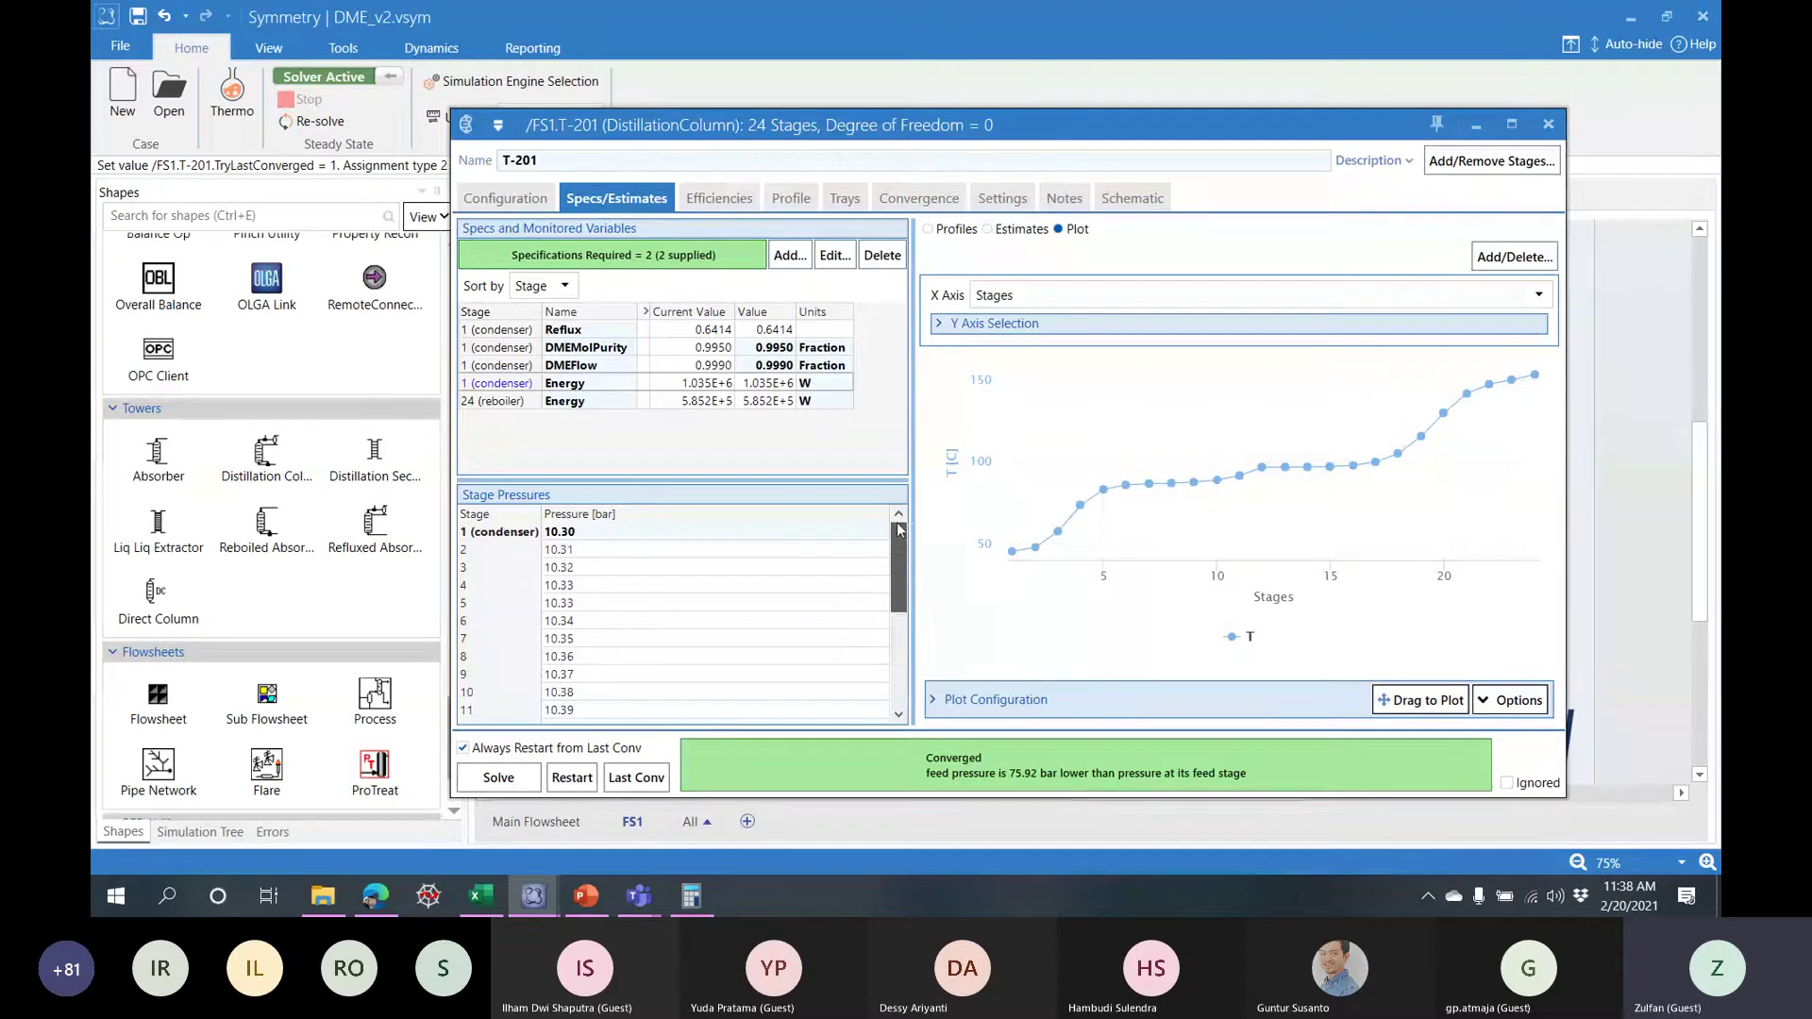
mouse_move(1015, 559)
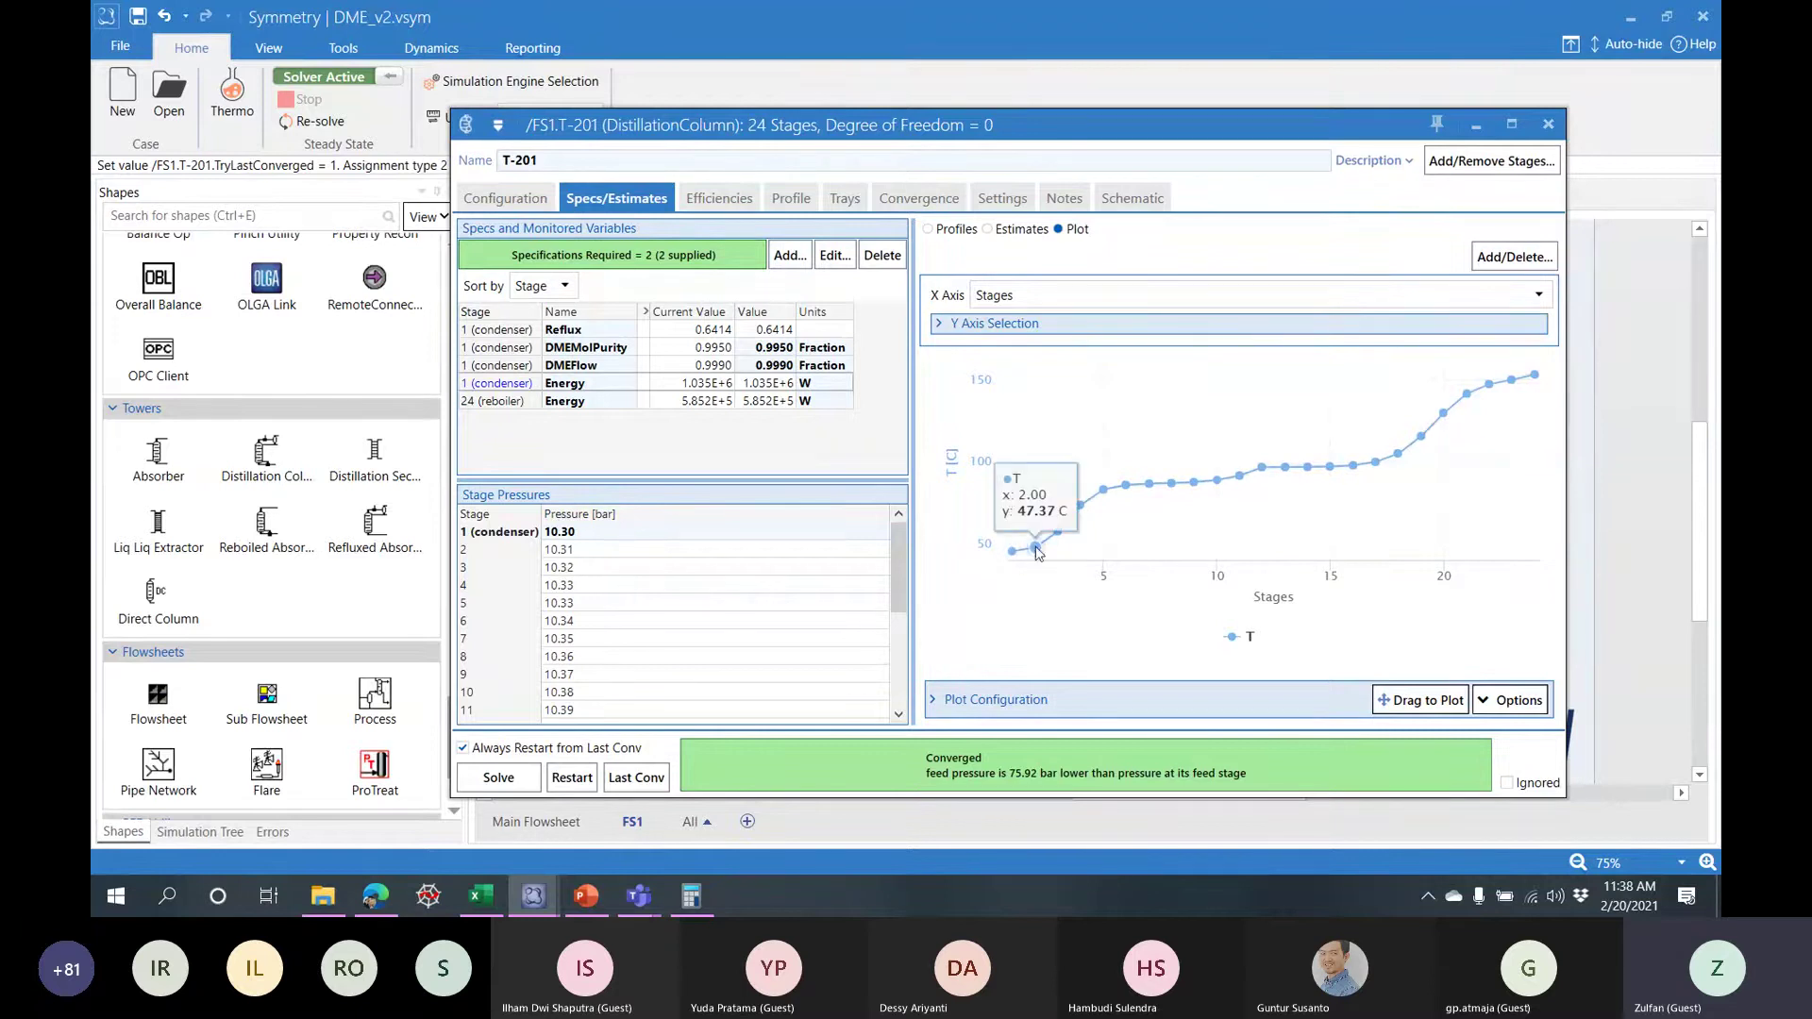
mouse_move(1538, 377)
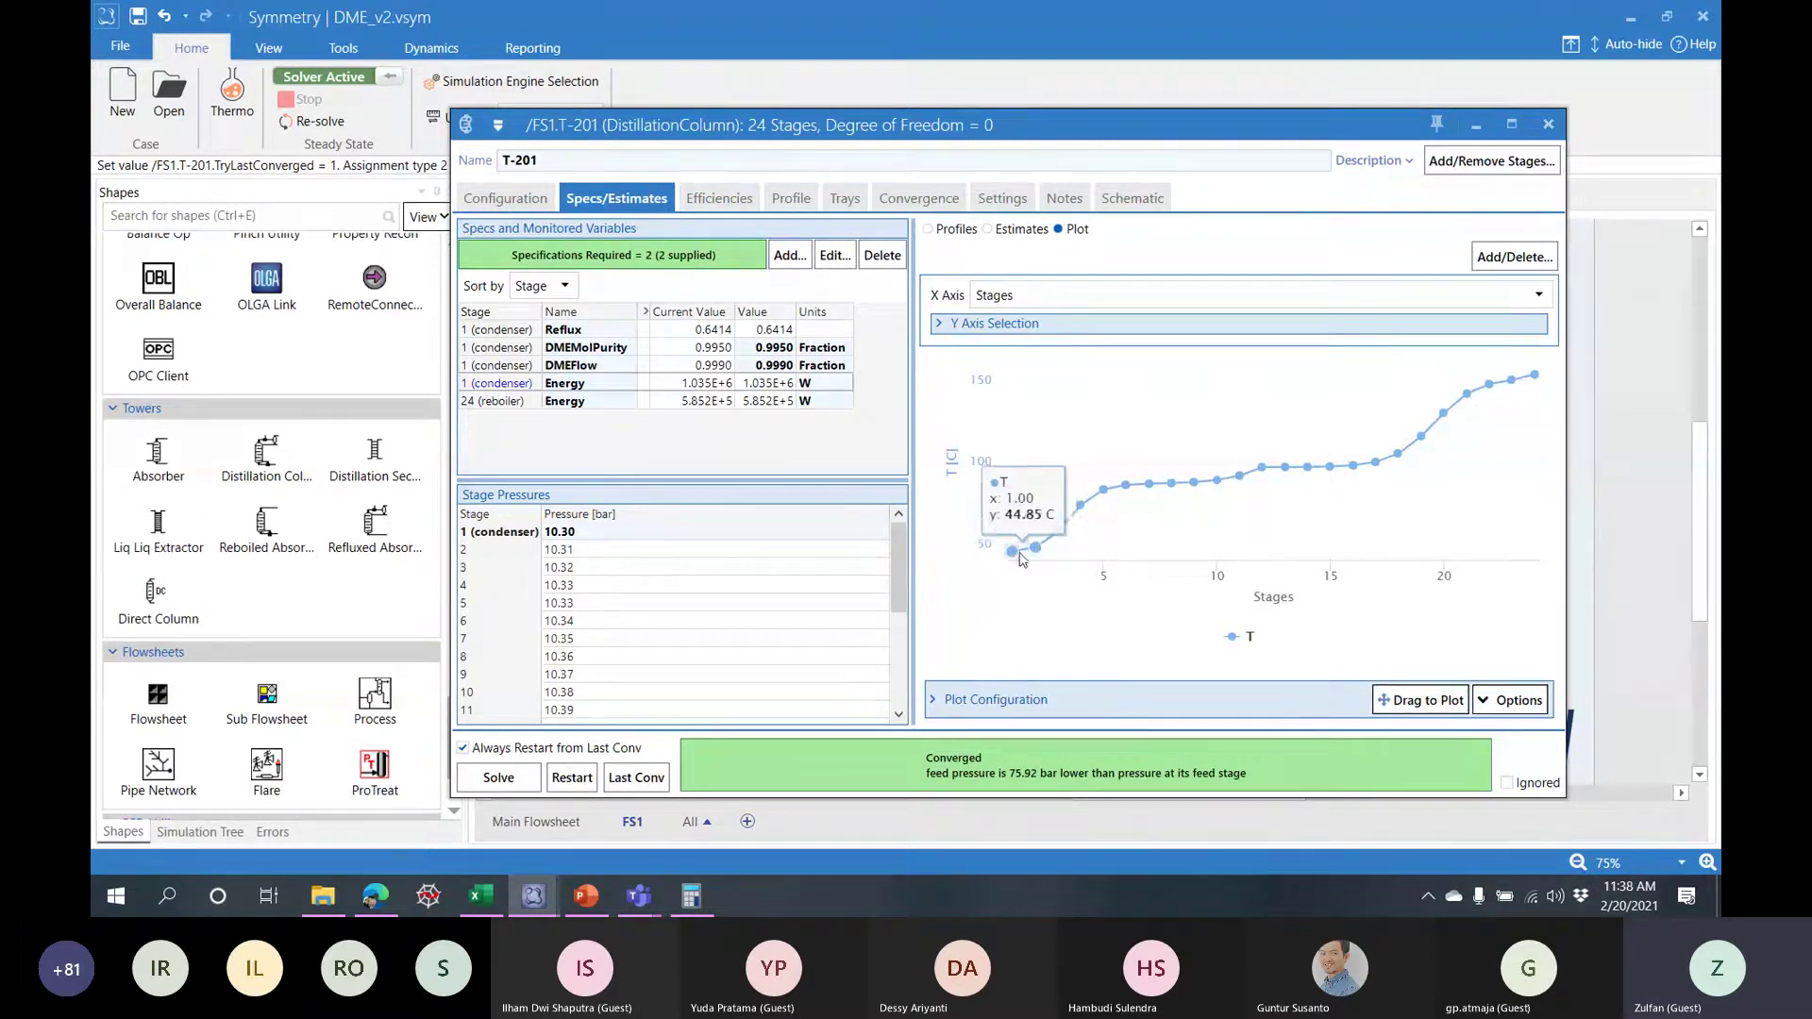
mouse_move(1103, 505)
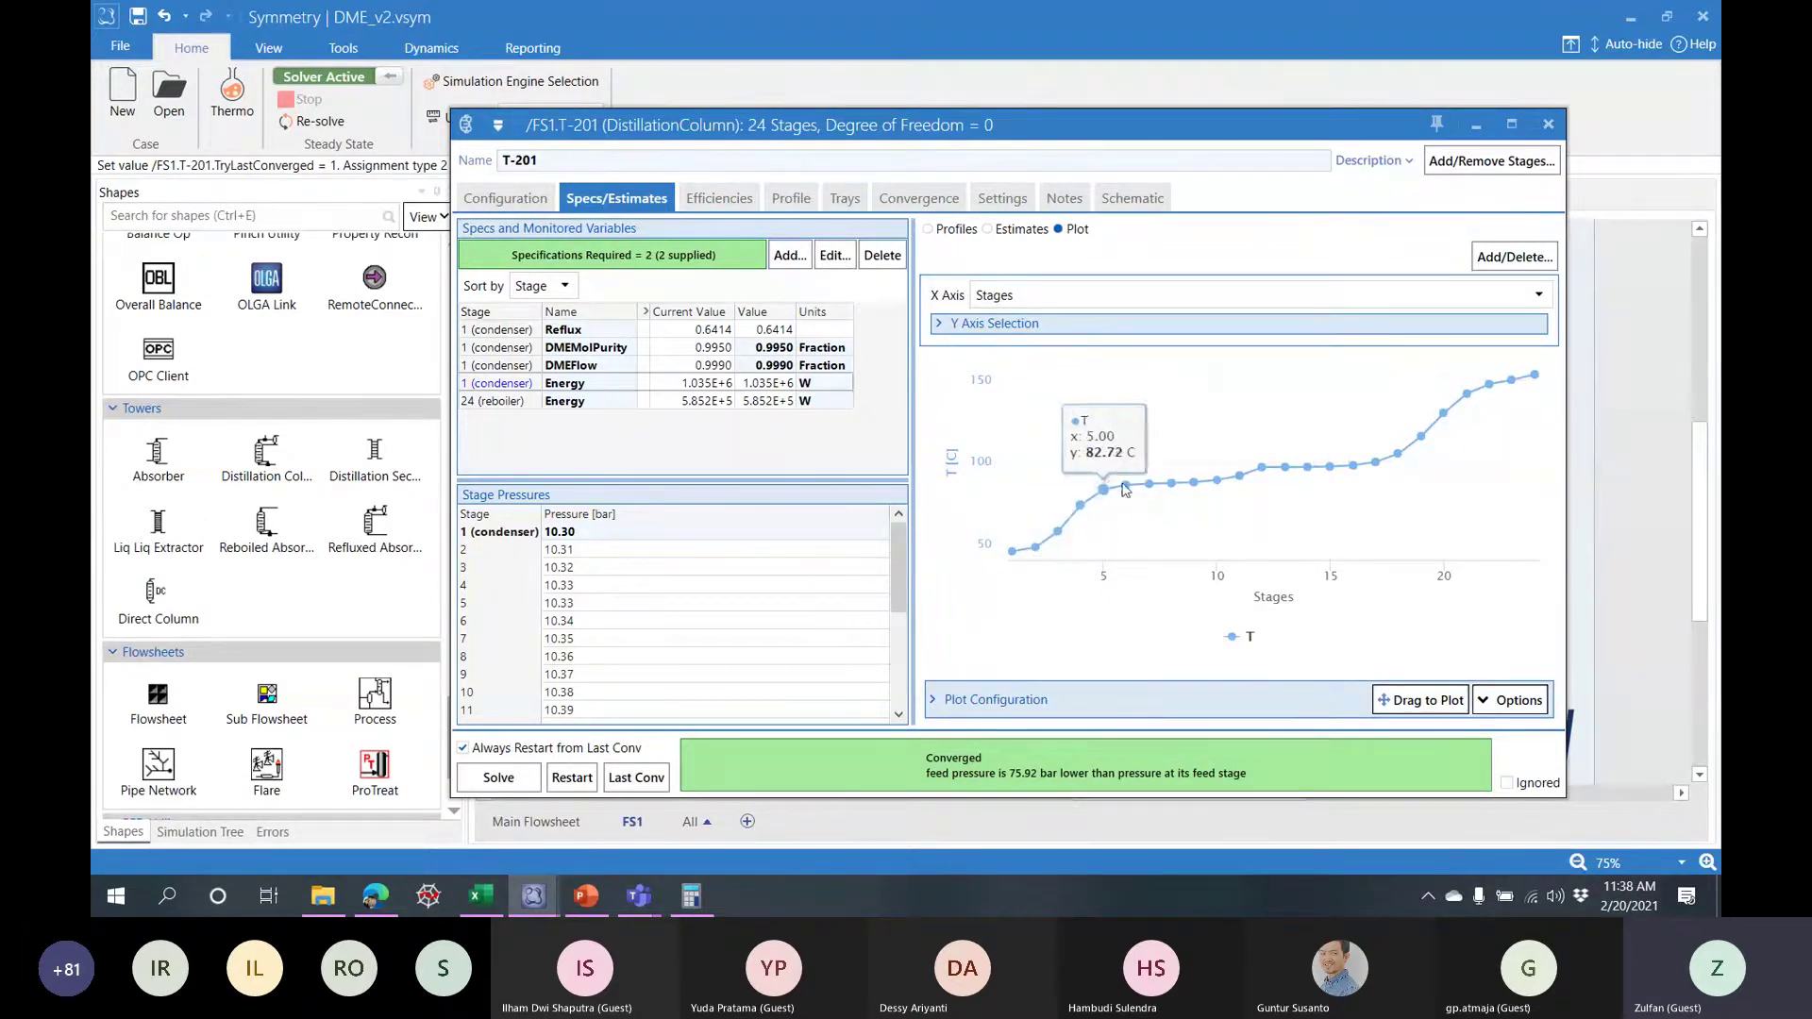
mouse_move(1205, 486)
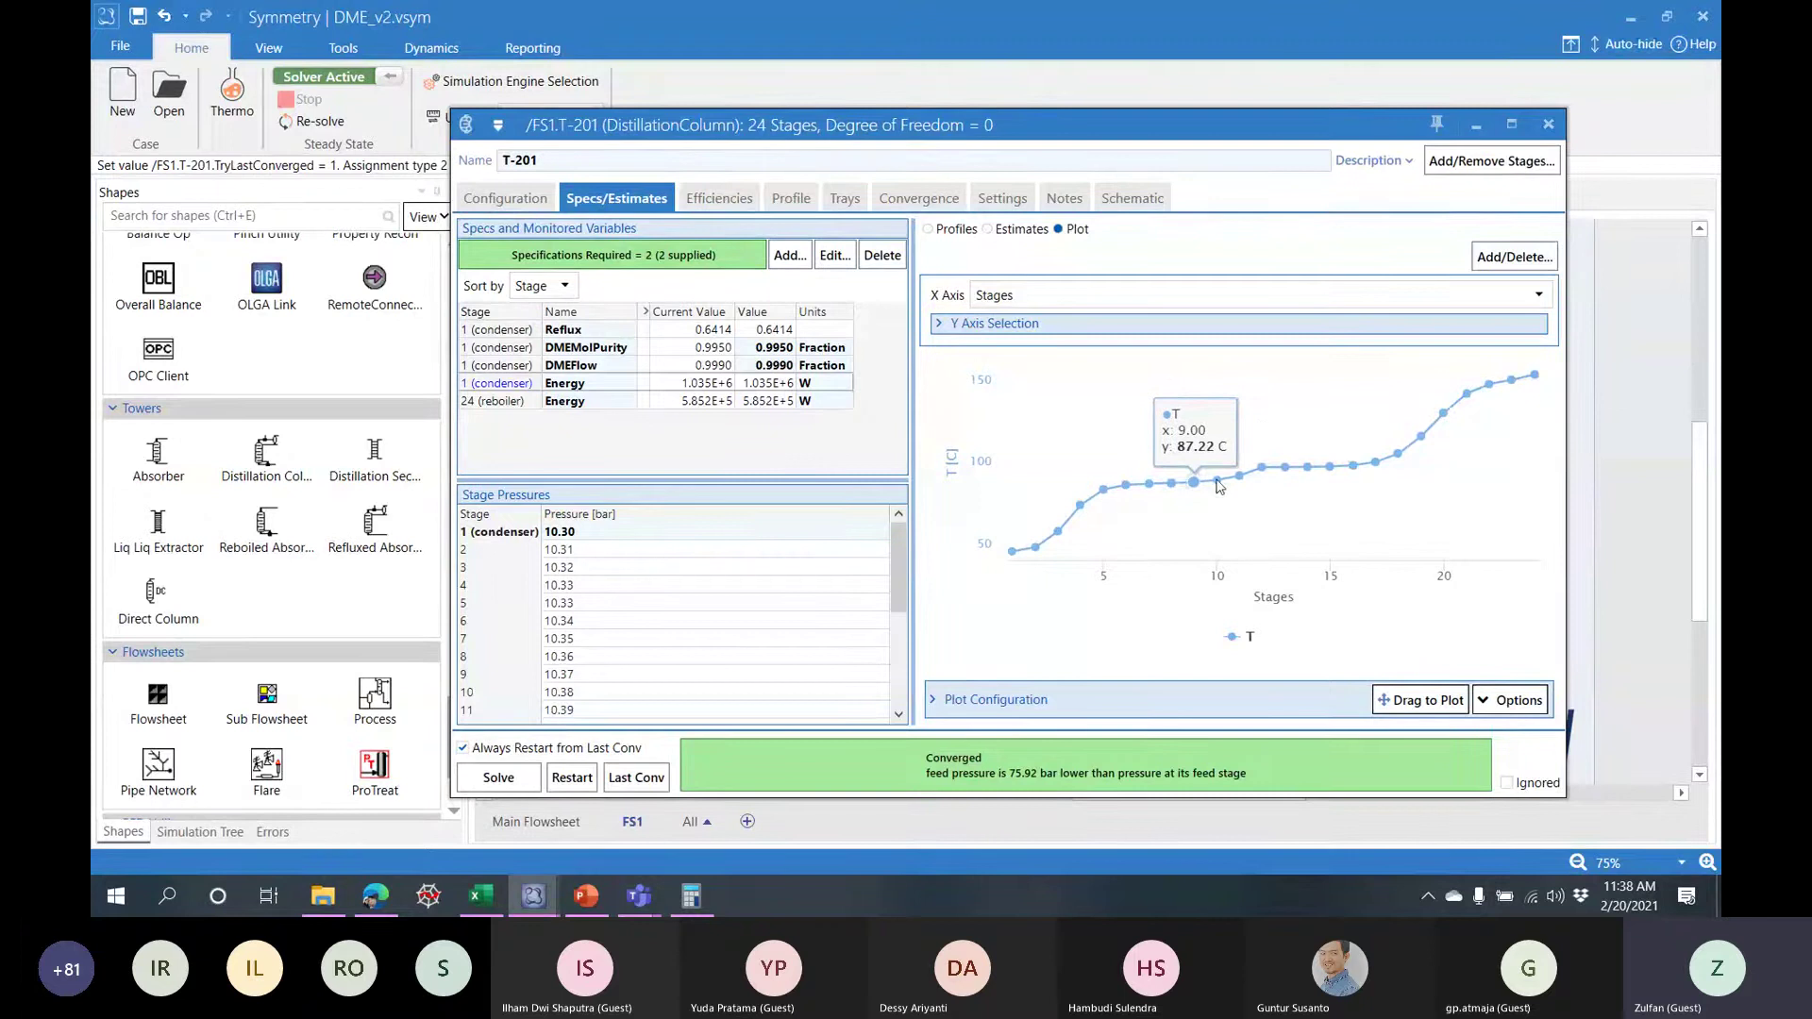
mouse_move(1332, 470)
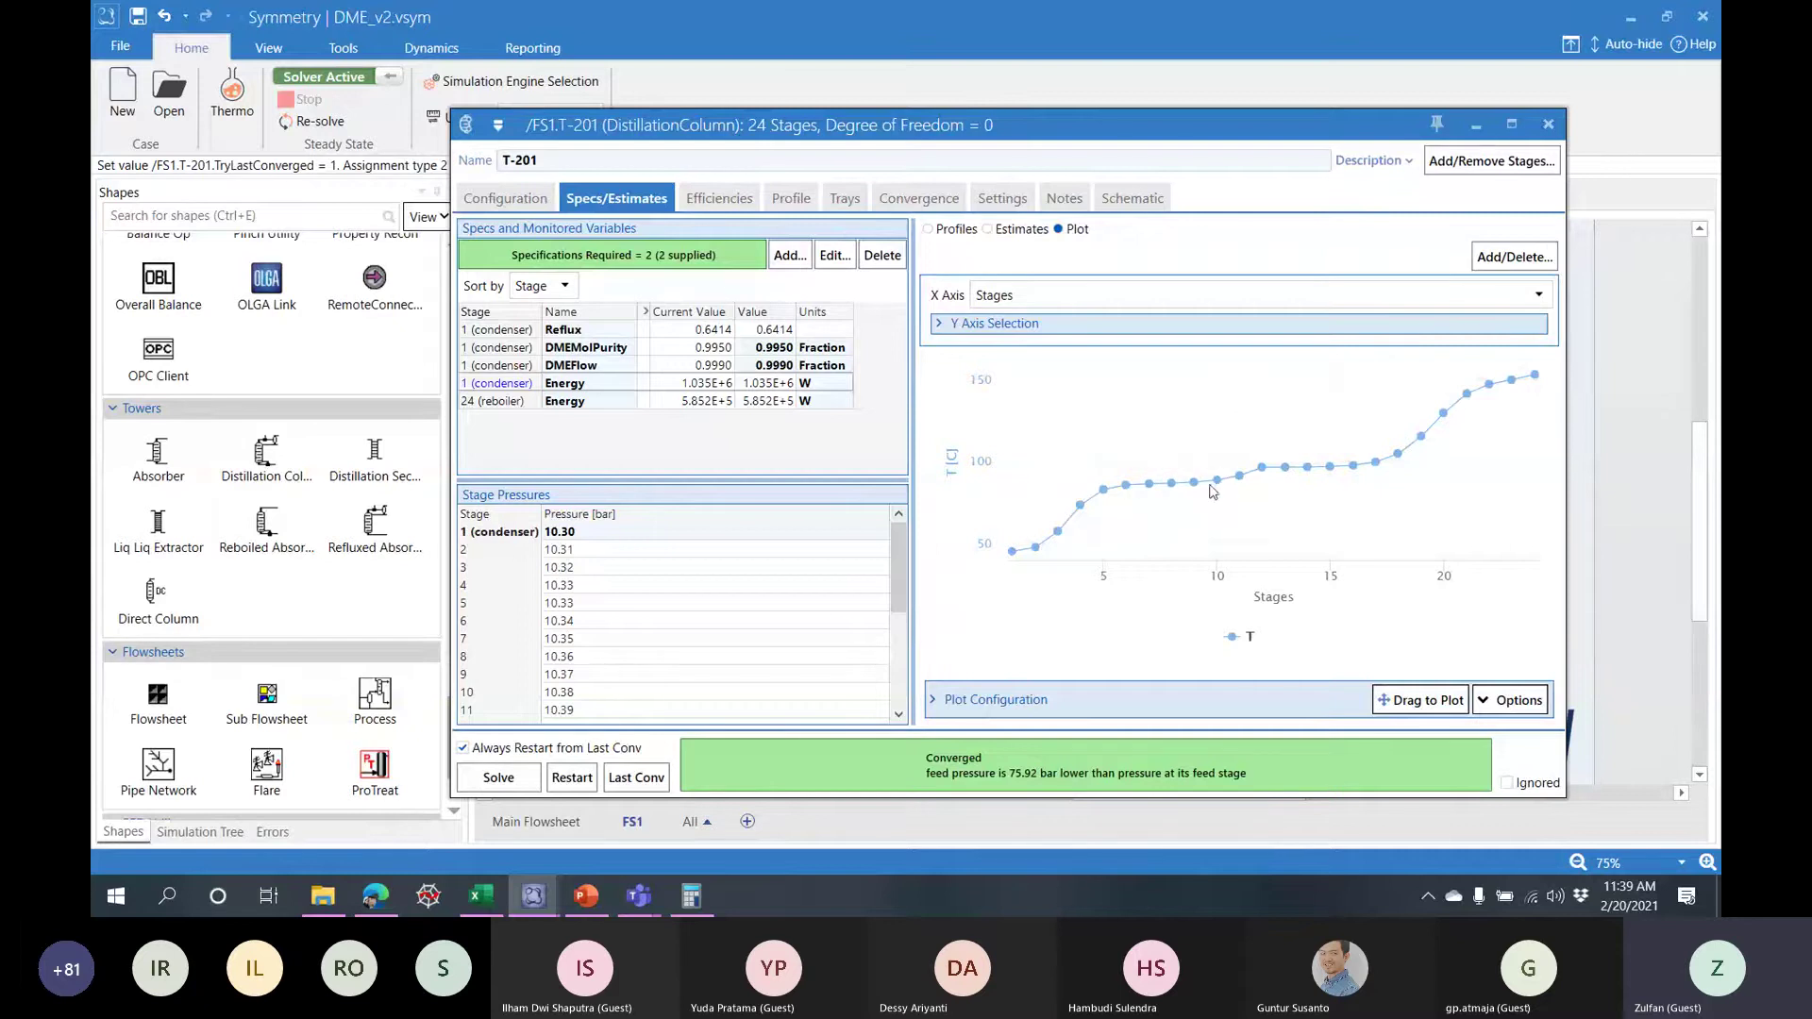
- Add the liquid dimethyl ether fraction to the plot's Y axis alongside T and inspect its values along the stages
left_click(938, 322)
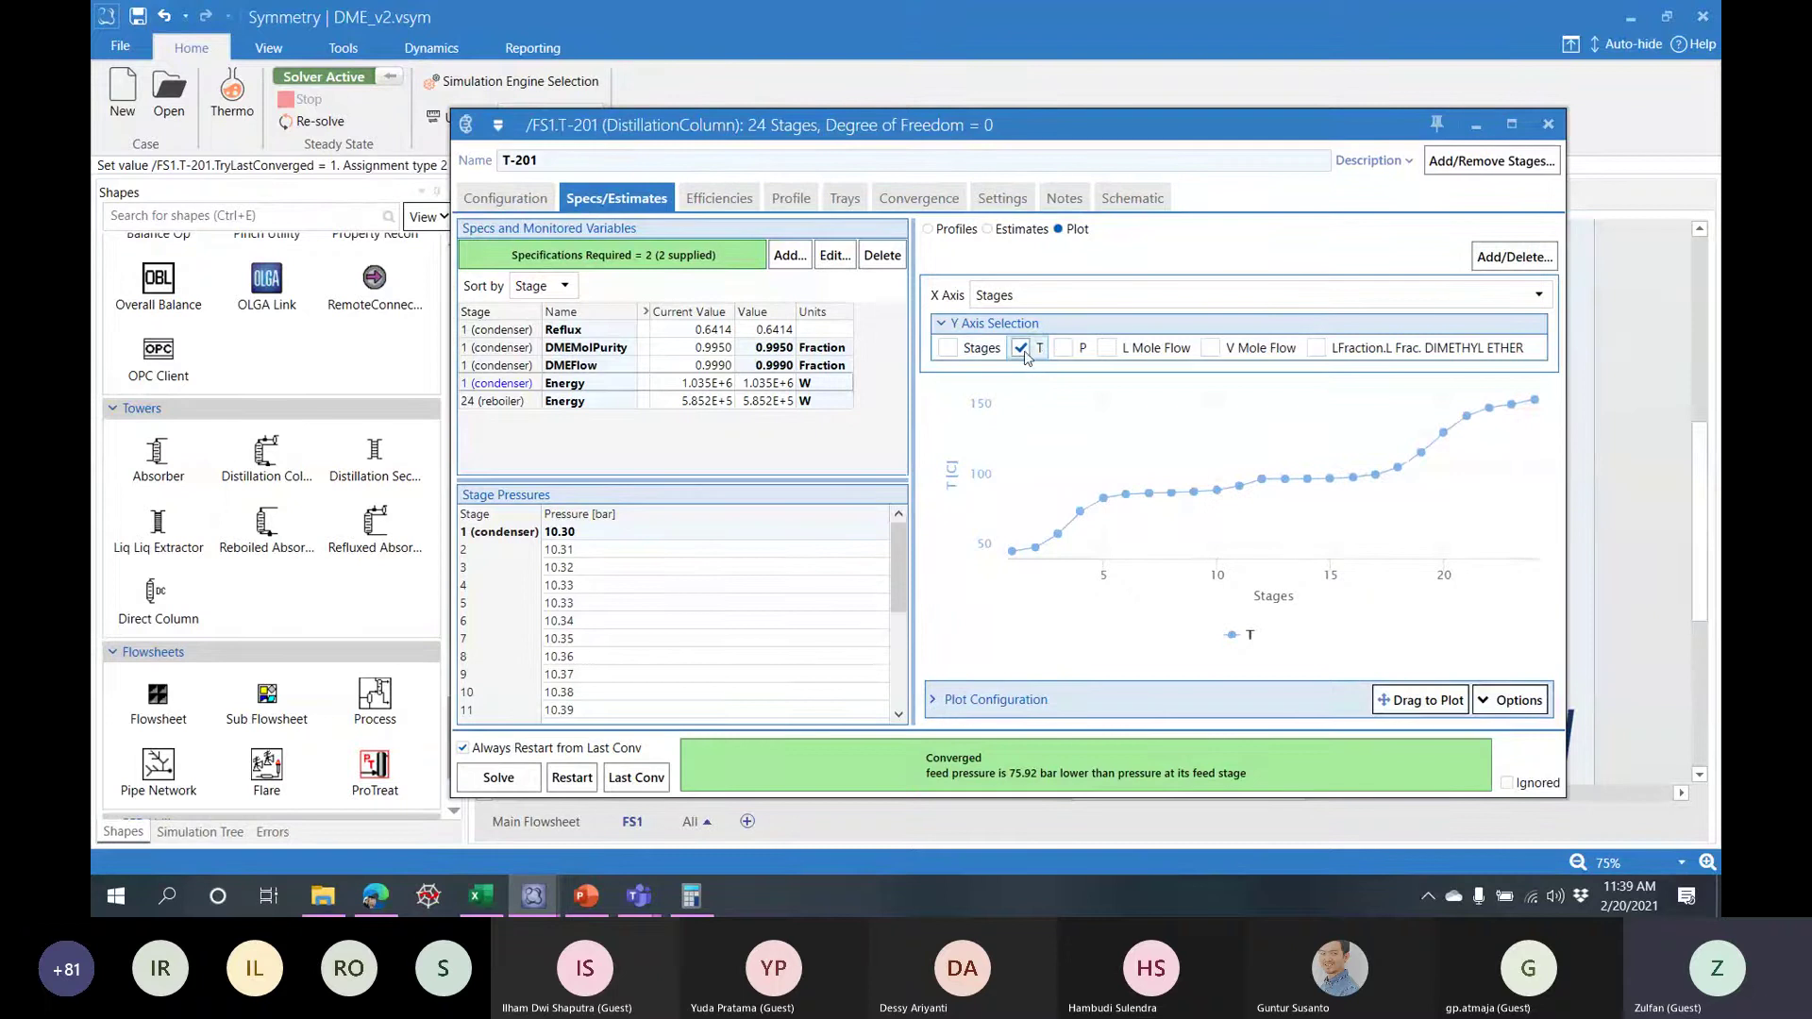
left_click(1316, 347)
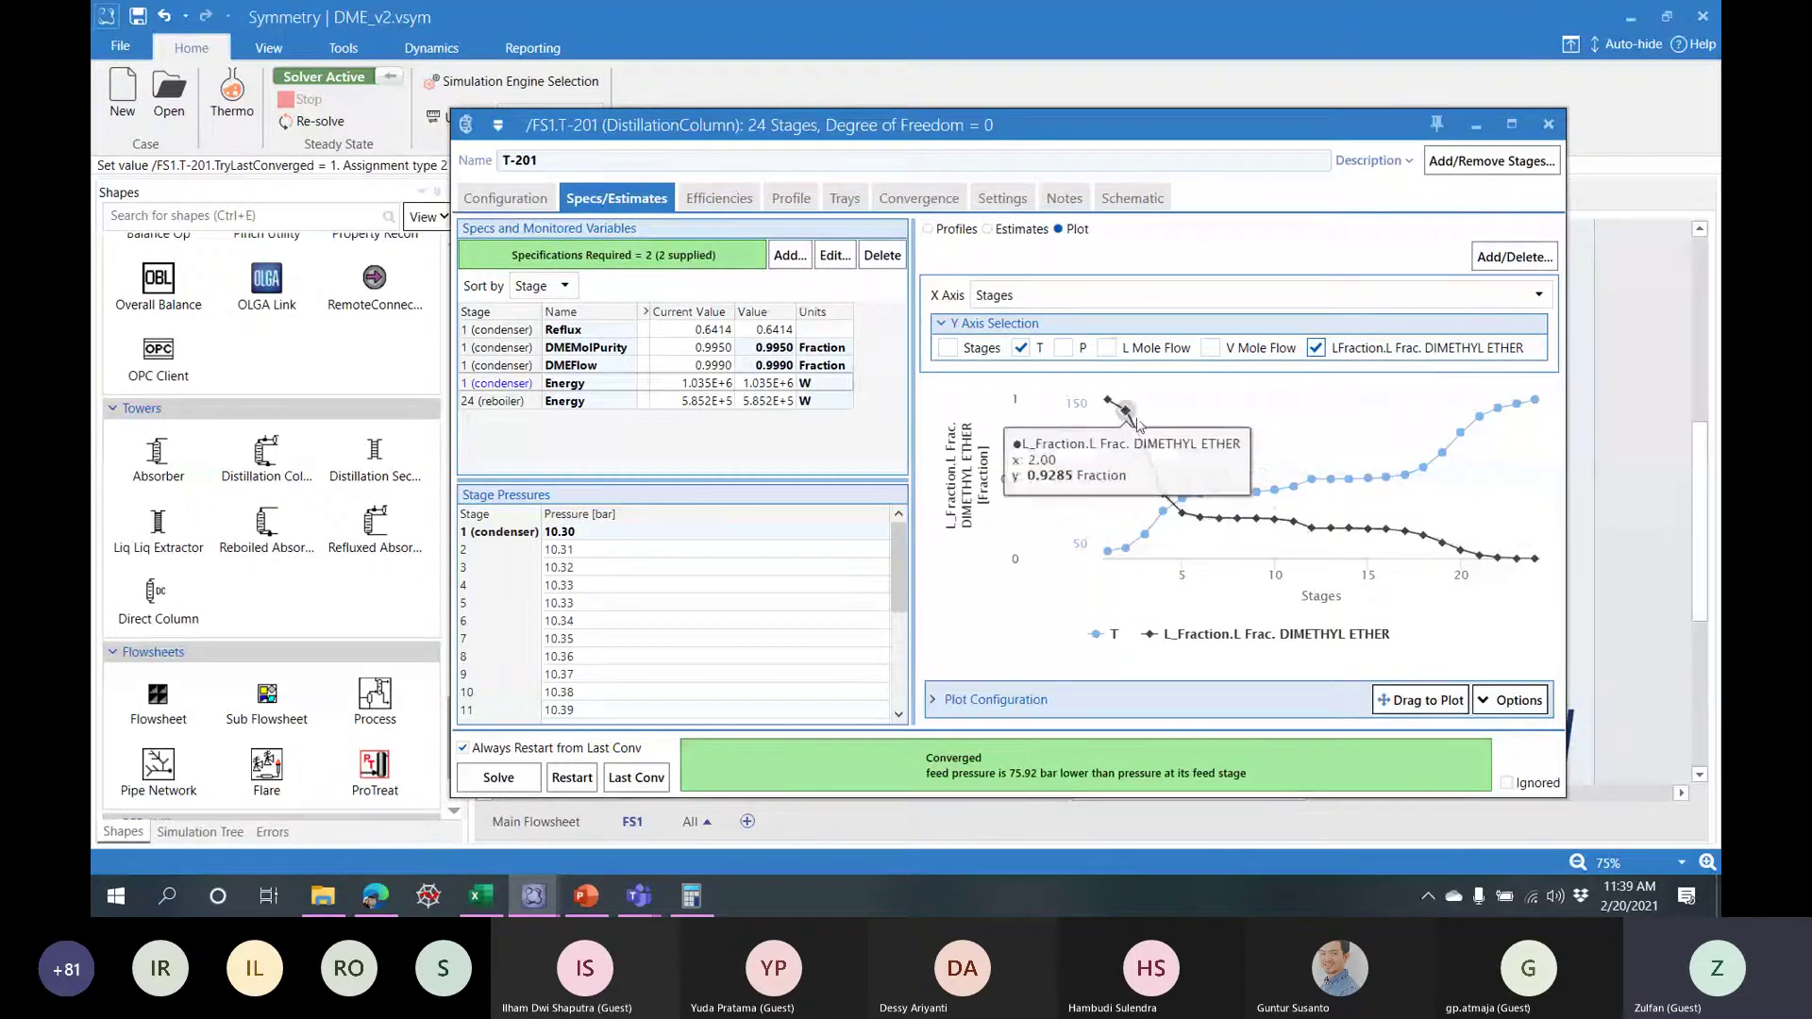
mouse_move(1295, 525)
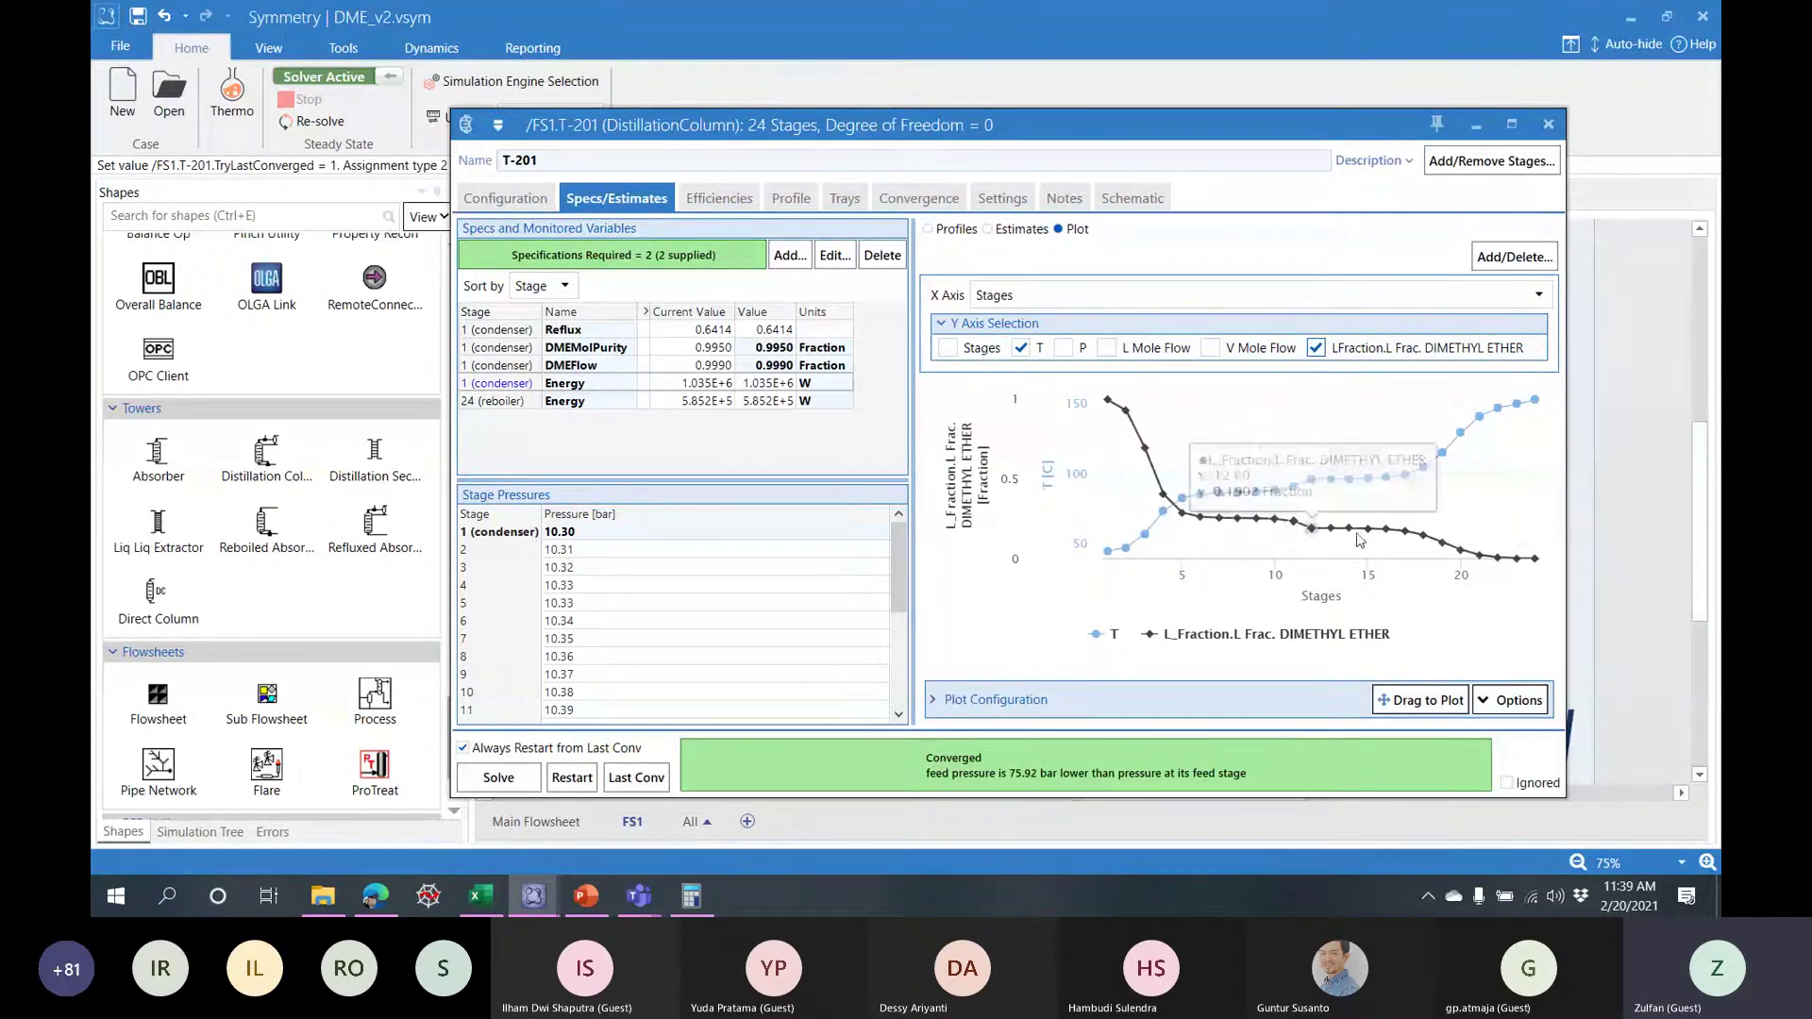
mouse_move(1388, 533)
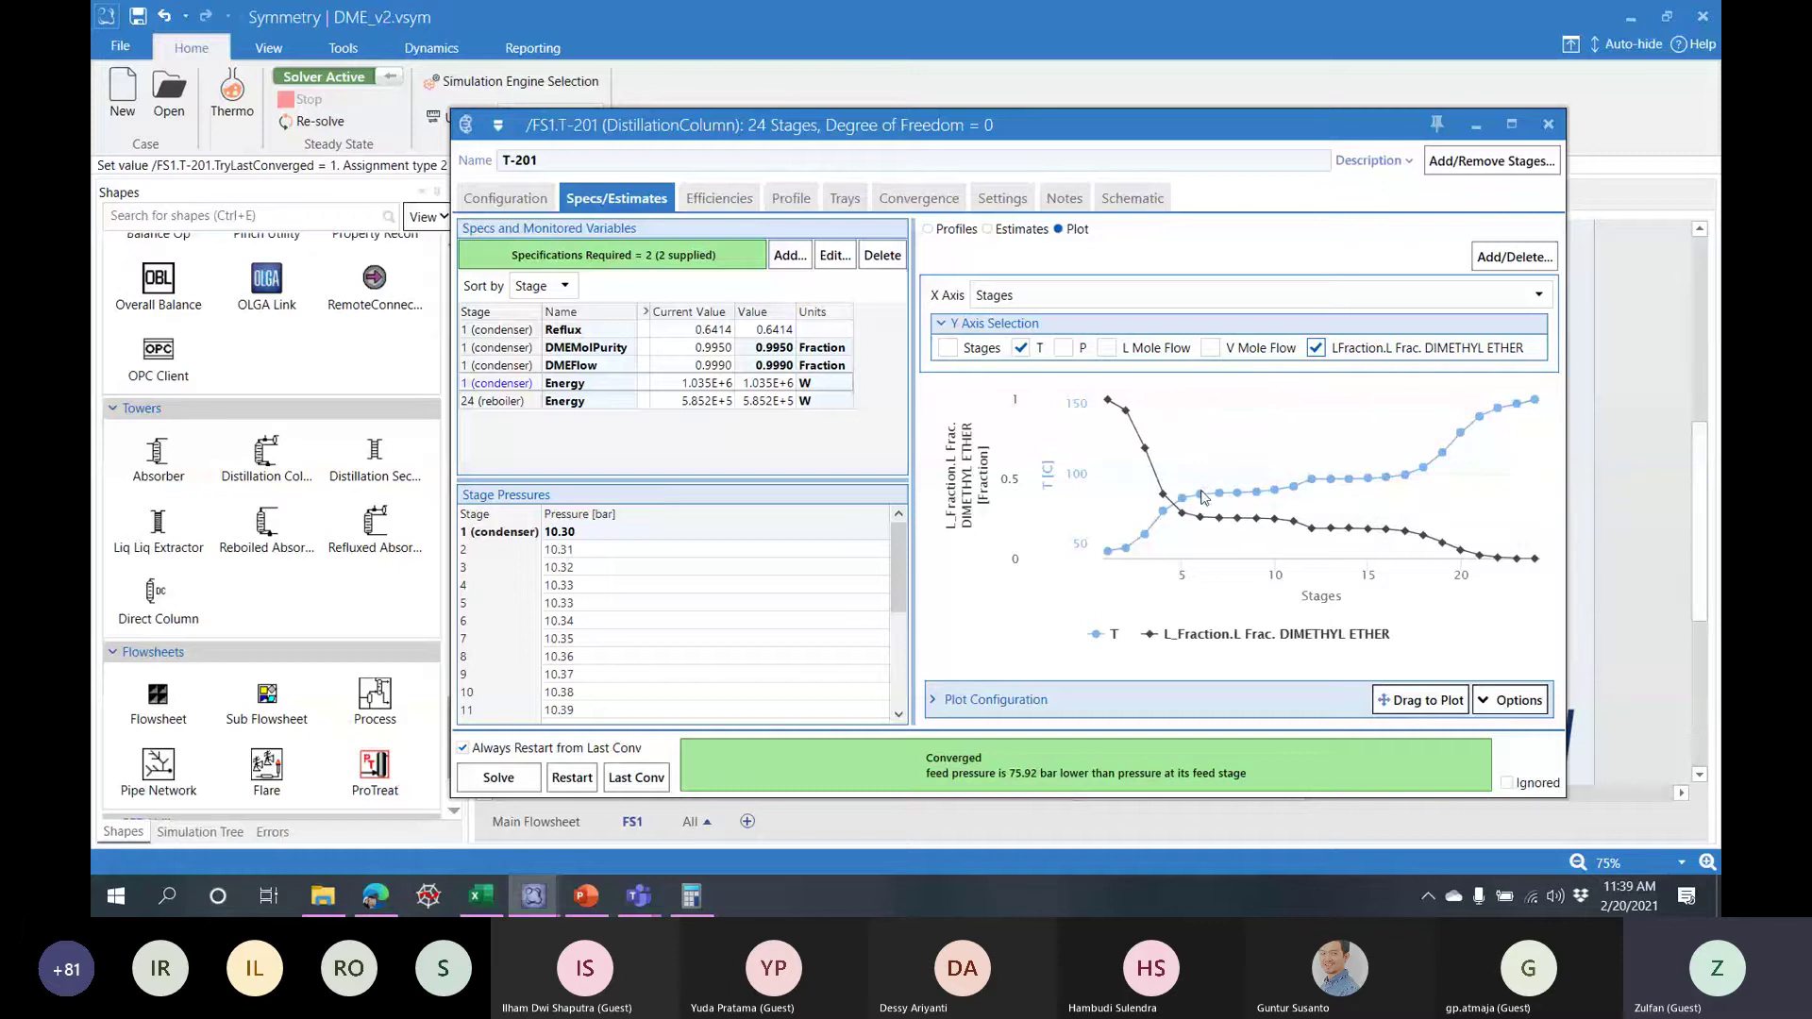
mouse_move(1235, 493)
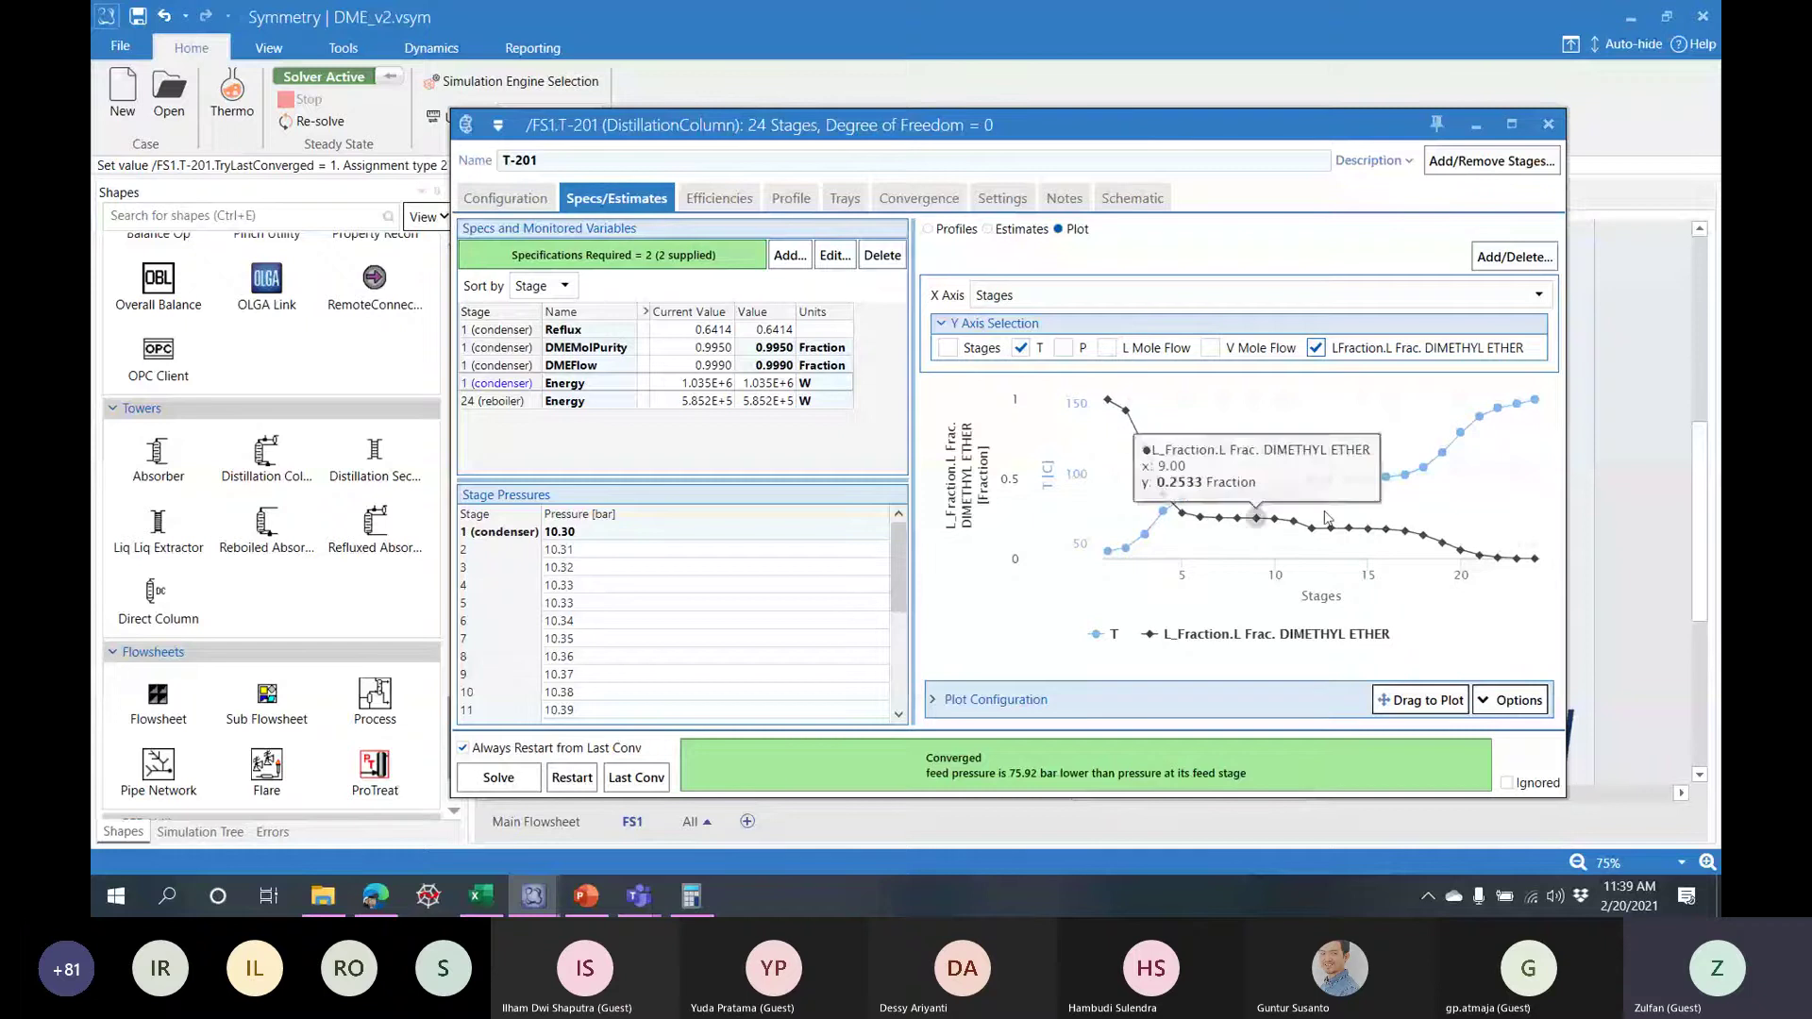
- Look over T-201's liquid dimethyl ether curve and bring up the column's stage efficiencies
mouse_move(1363, 552)
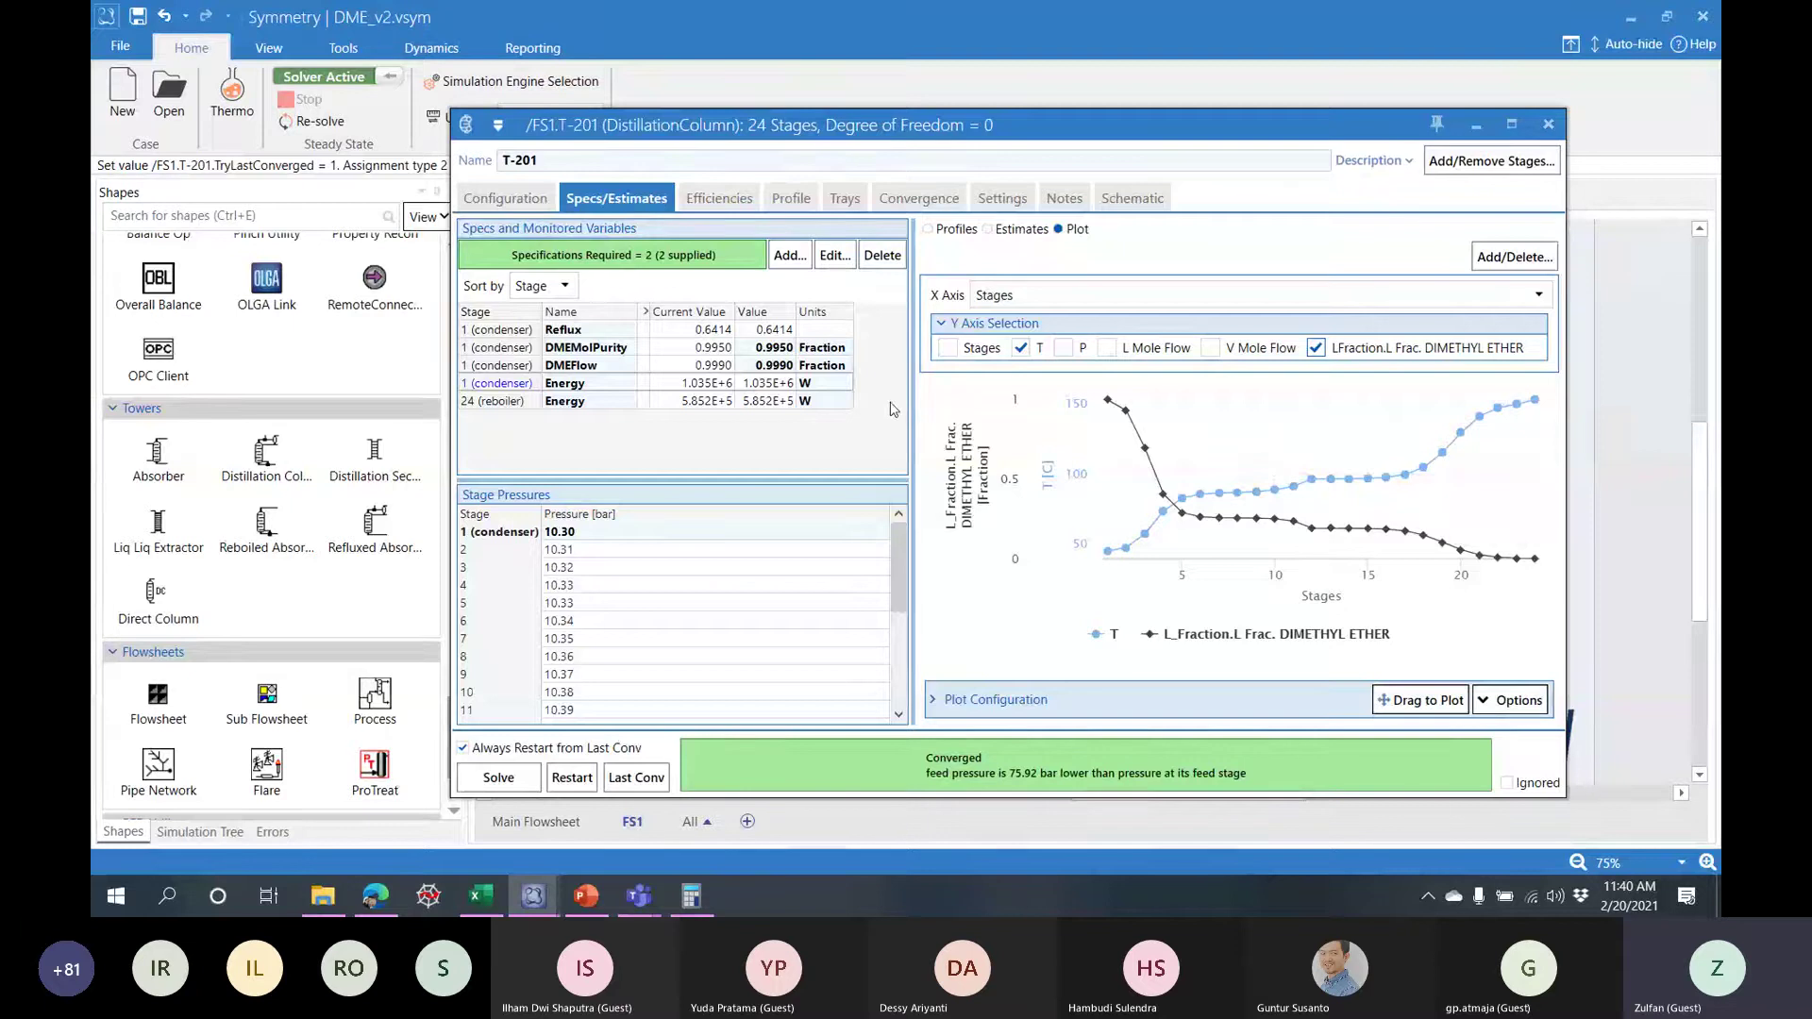
left_click(505, 199)
left_click(587, 206)
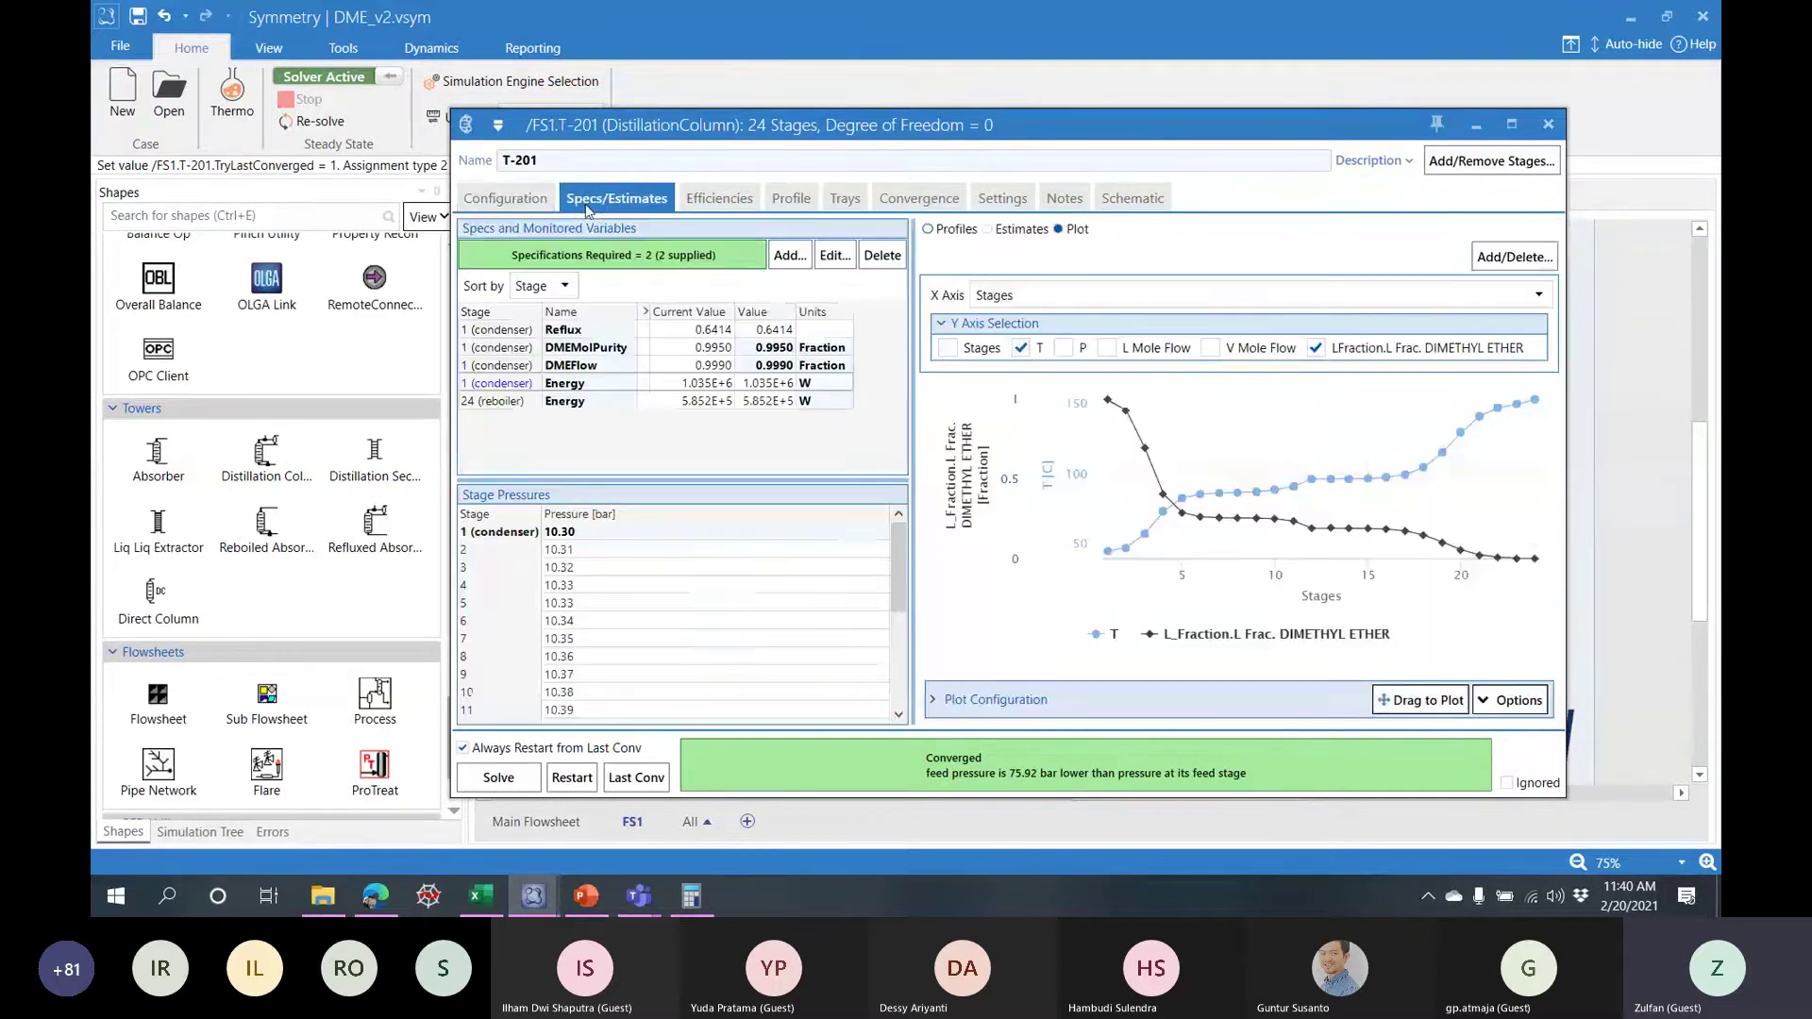
left_click(727, 201)
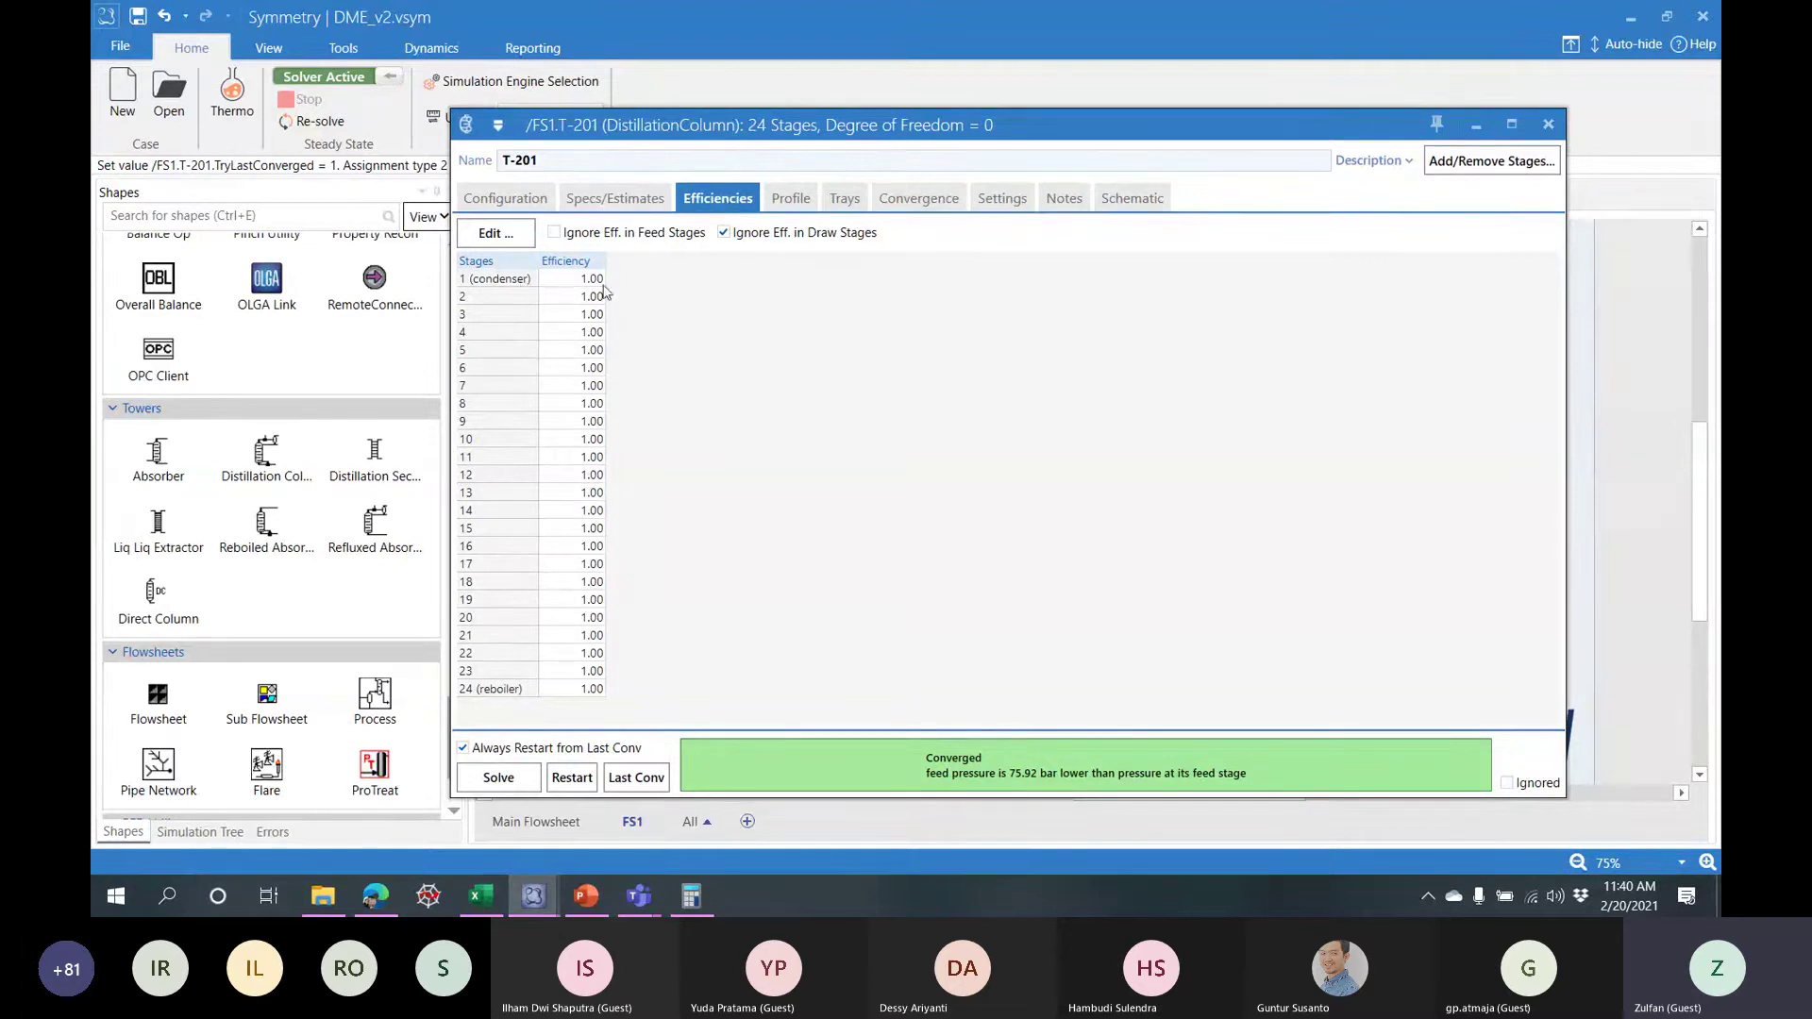
- Set the efficiency of T-201's stage 2 to 0.5 and check the effect on the temperature and dimethyl ether plot
left_click(517, 236)
left_click(622, 256)
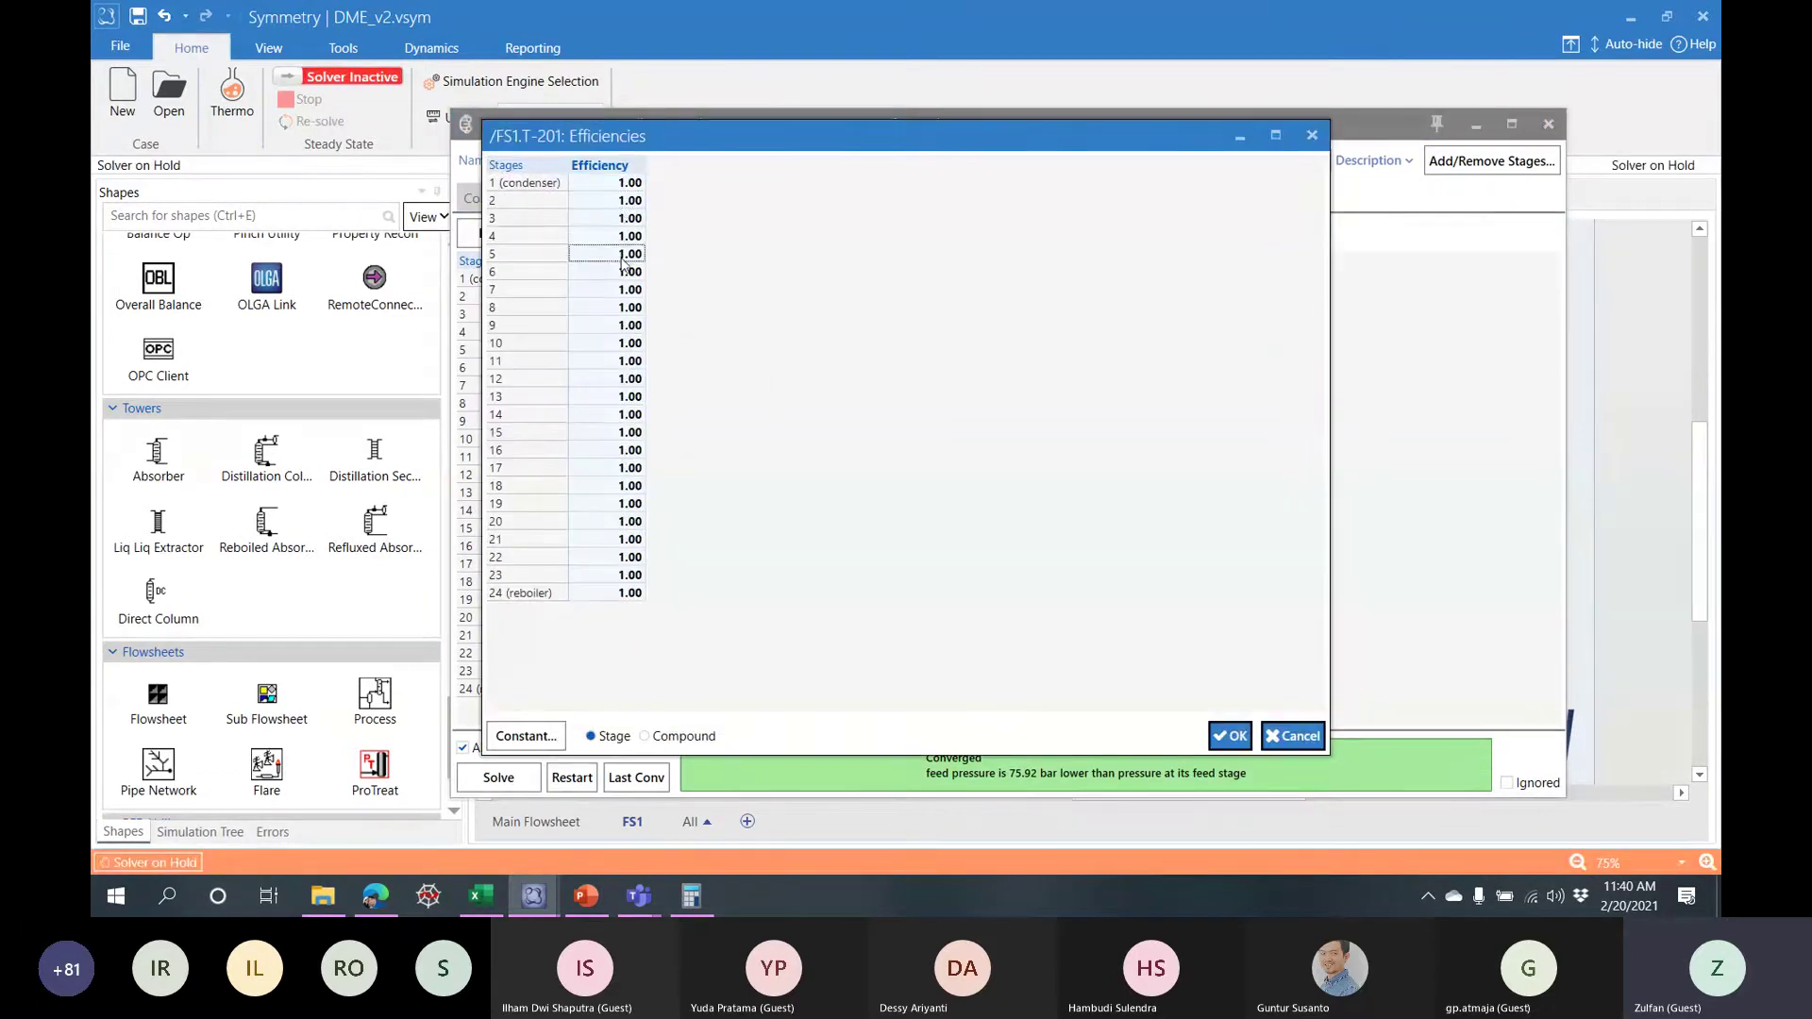
left_click(634, 306)
left_click(646, 416)
left_click_drag(708, 137, 1017, 158)
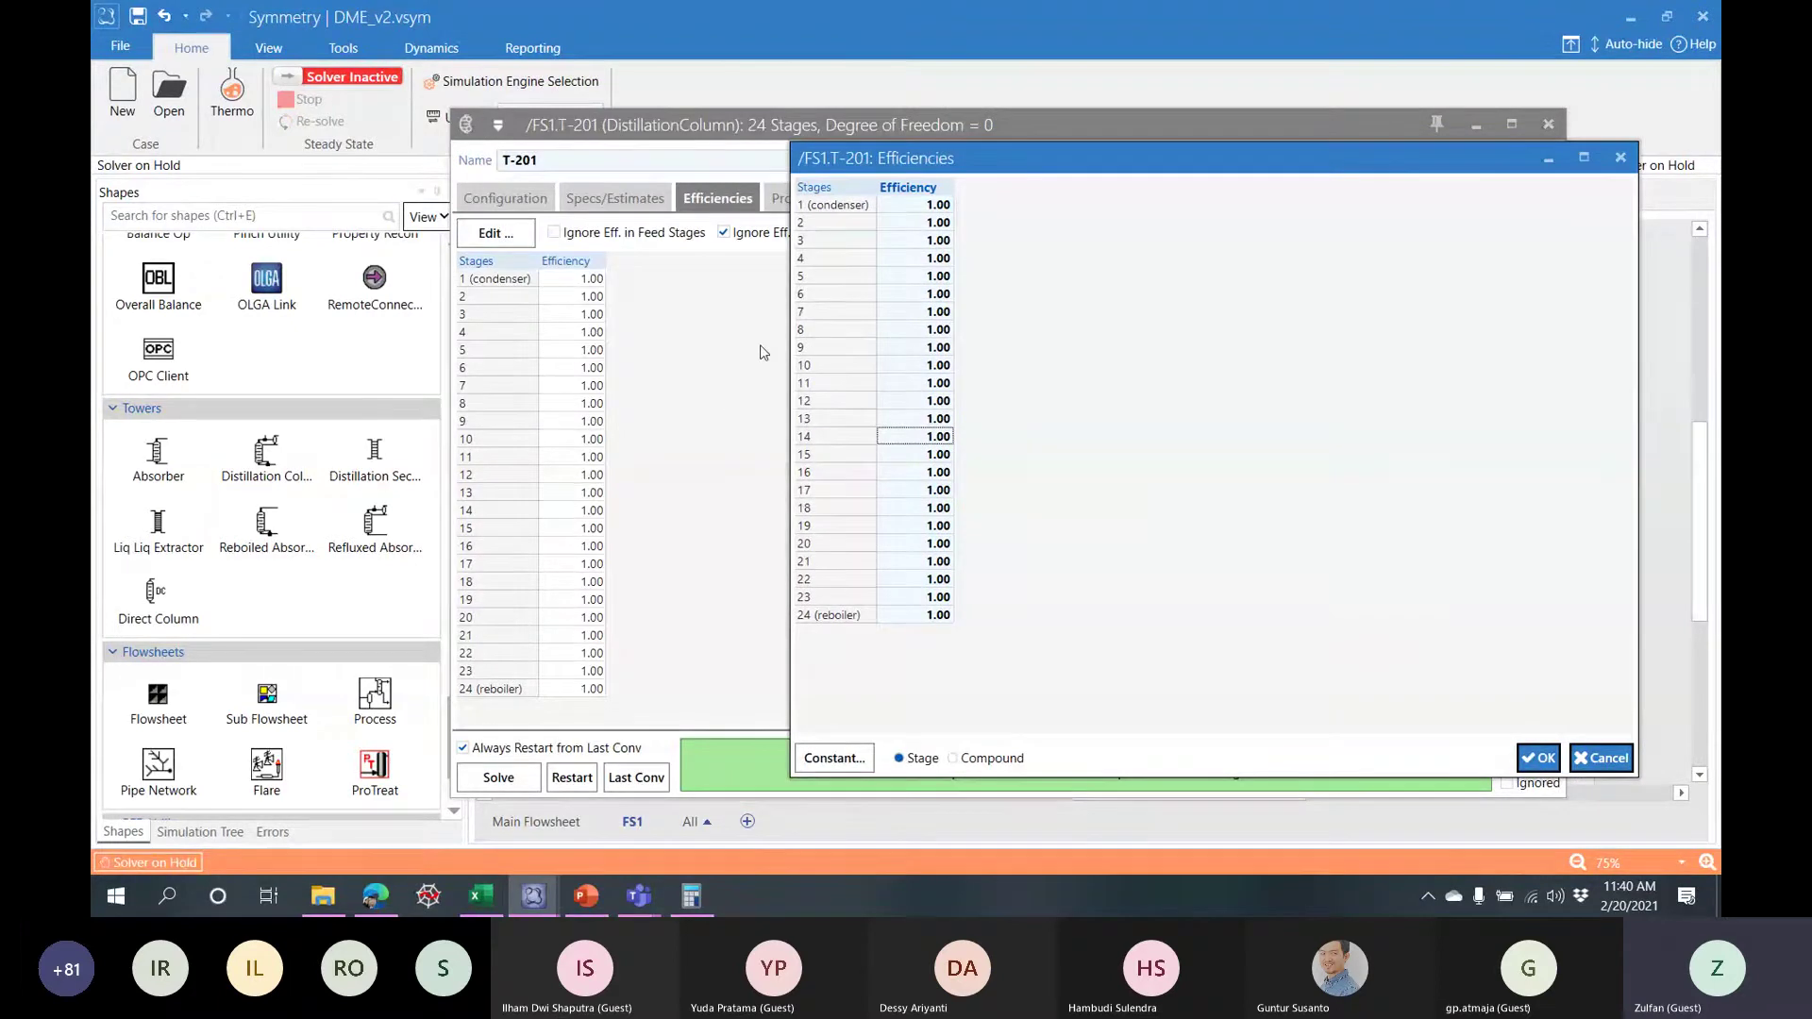
left_click(927, 224)
type("0.5")
key("Return")
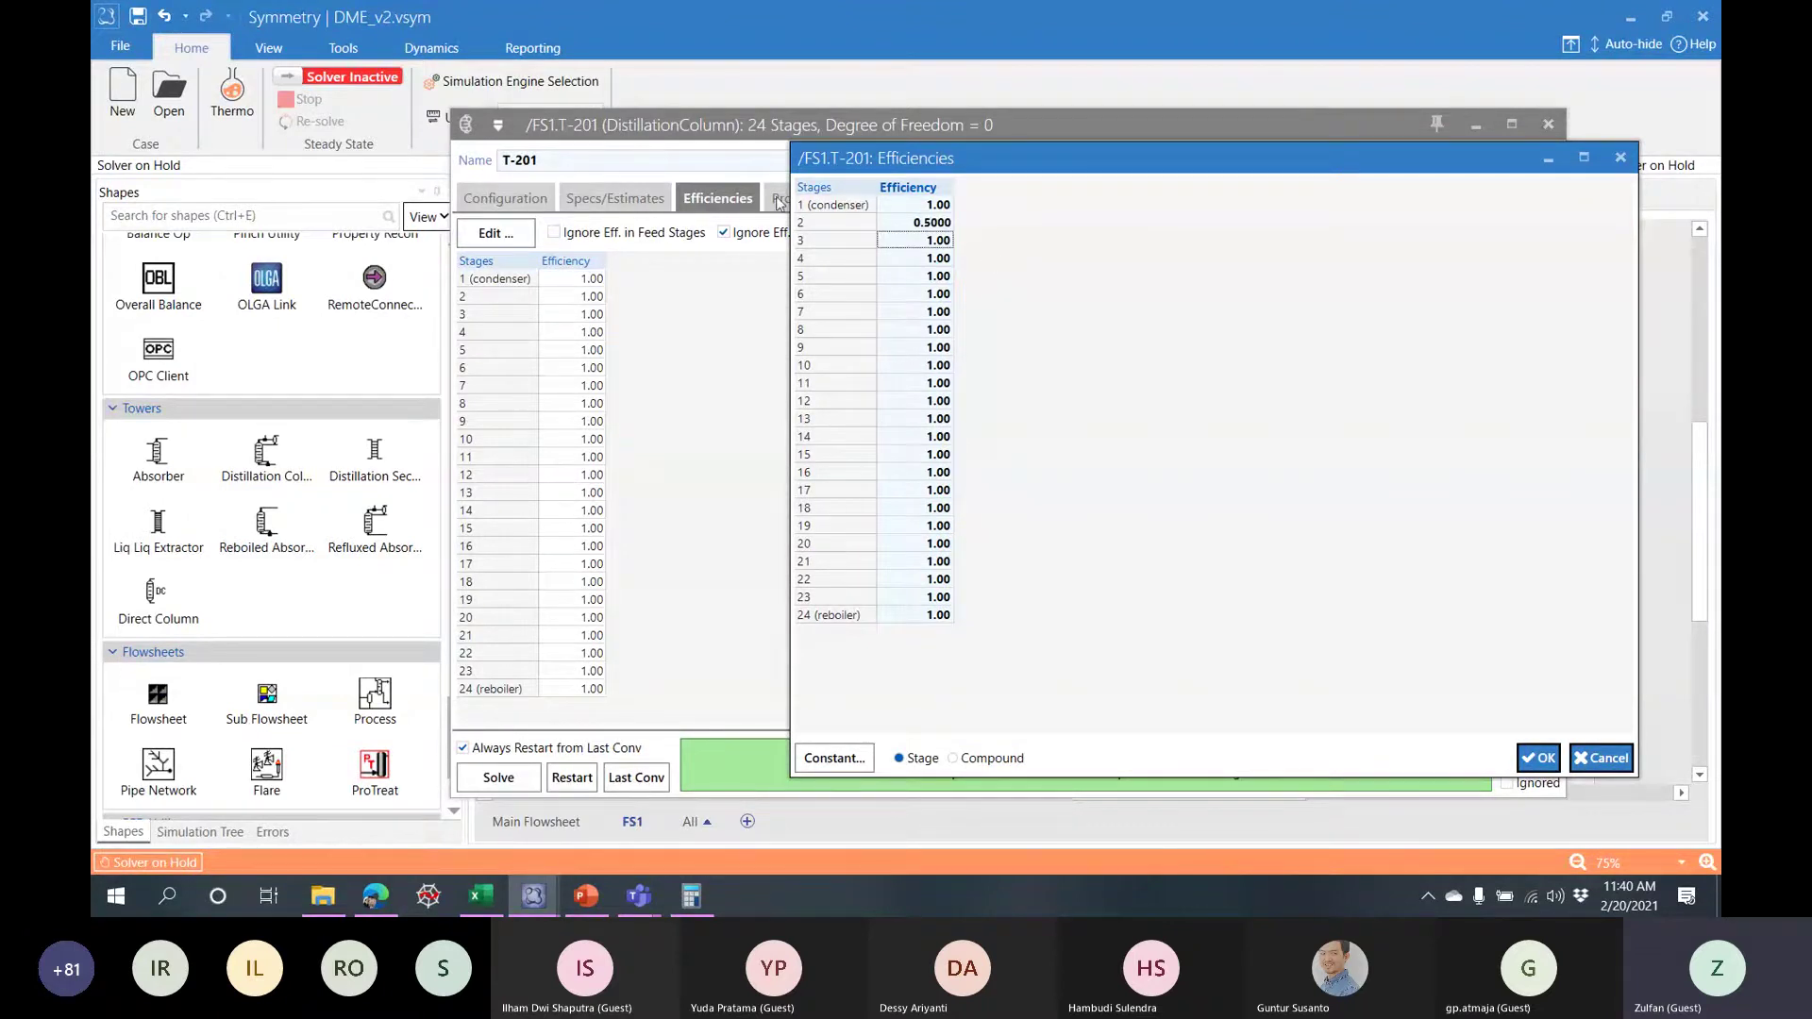
left_click(1539, 758)
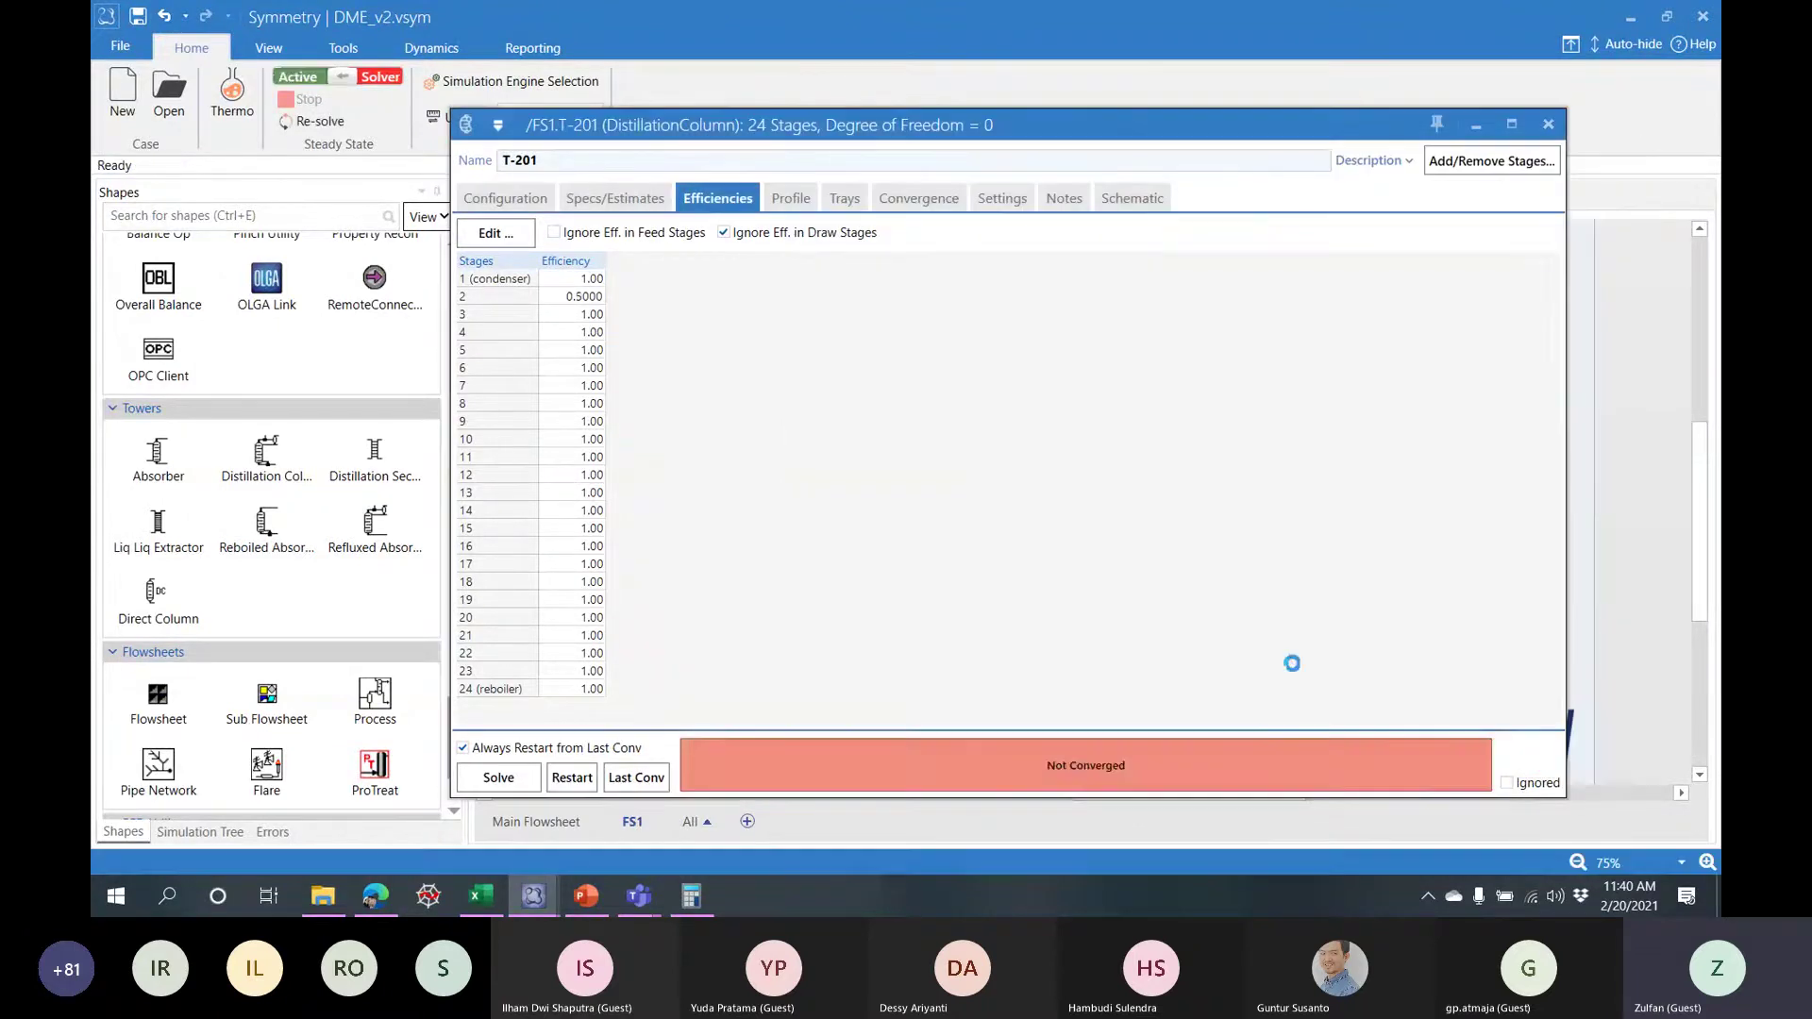
left_click(629, 206)
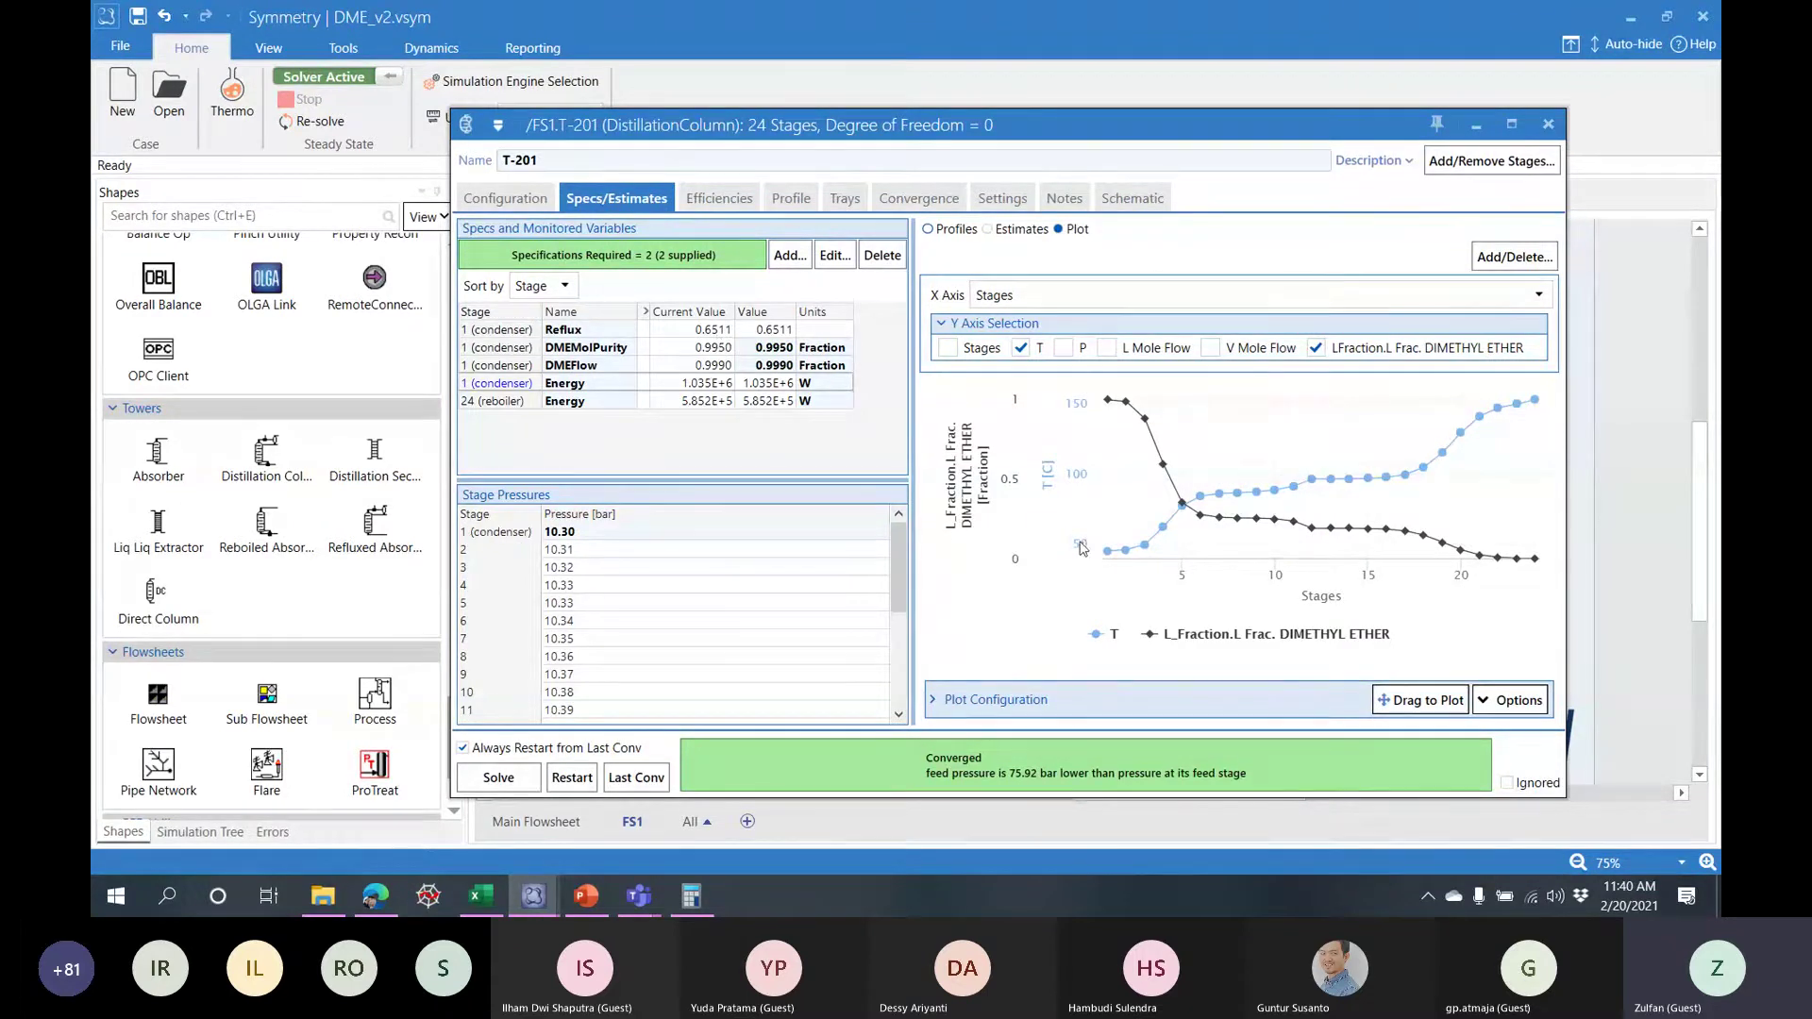
mouse_move(1126, 558)
- Set the efficiency of T-201's stage 2 back to 1
left_click(719, 200)
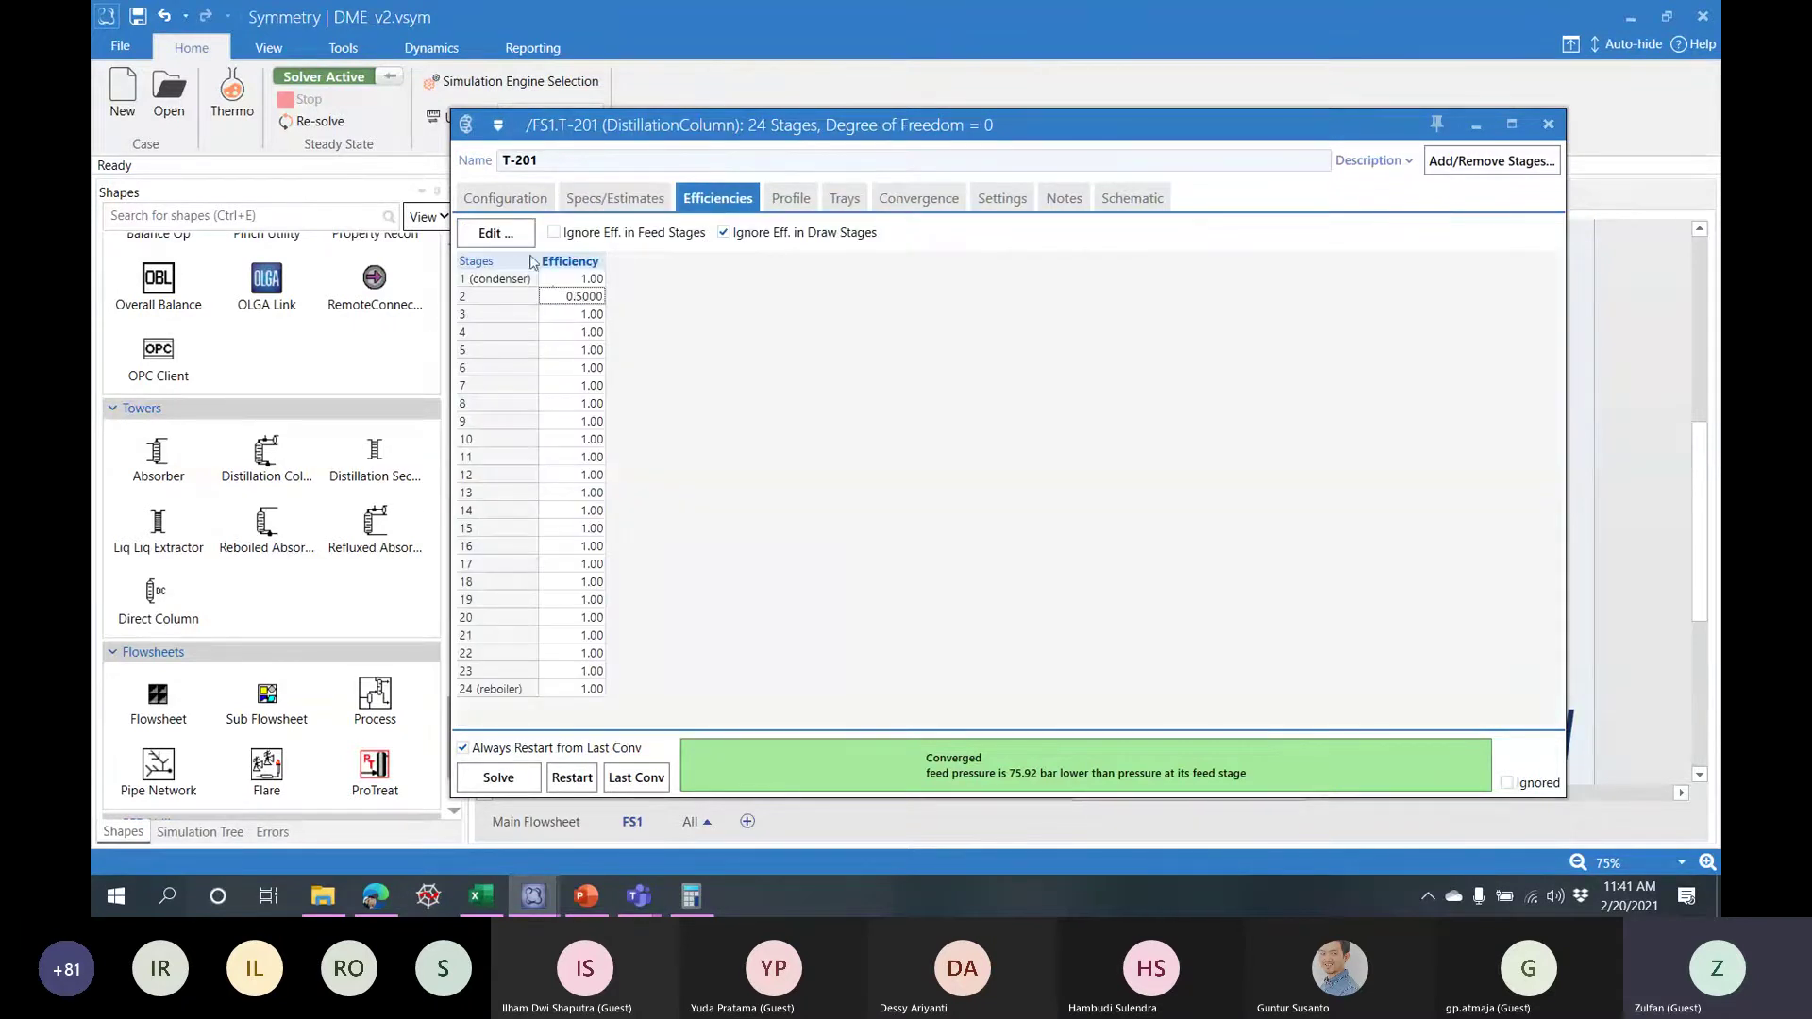
left_click(495, 233)
key("Down")
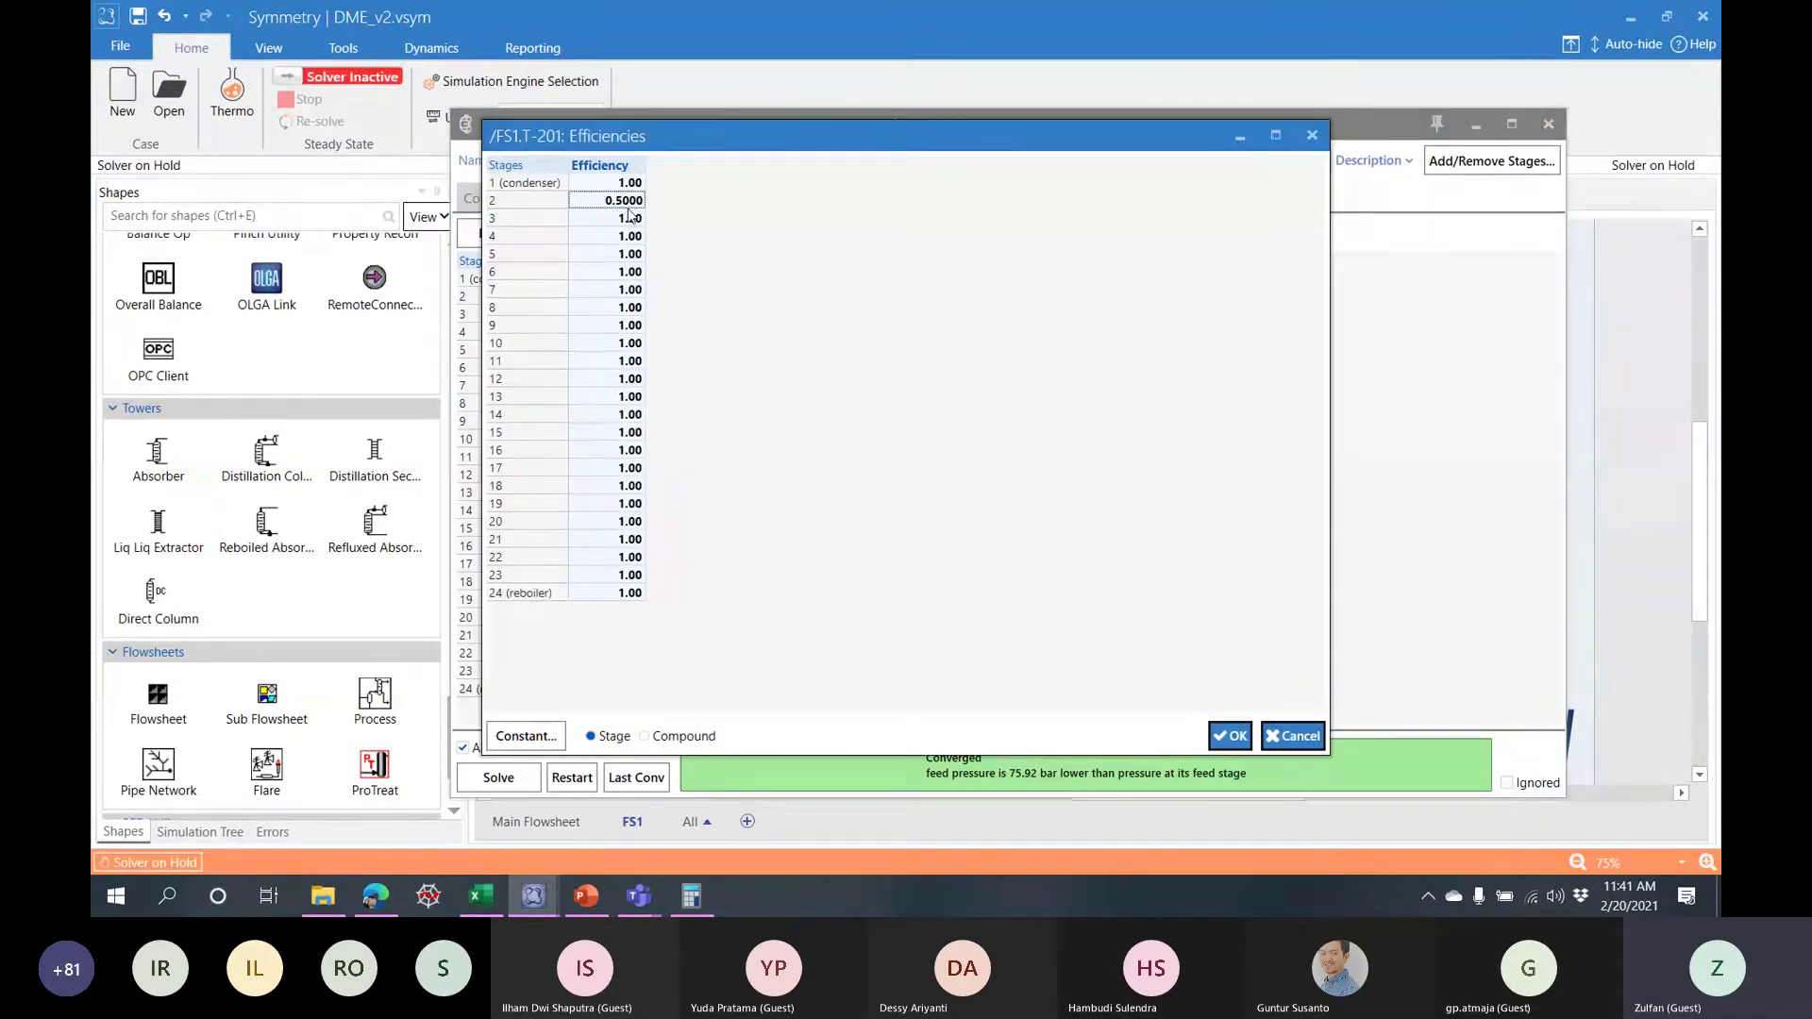
type("1")
key("Return")
left_click(1230, 737)
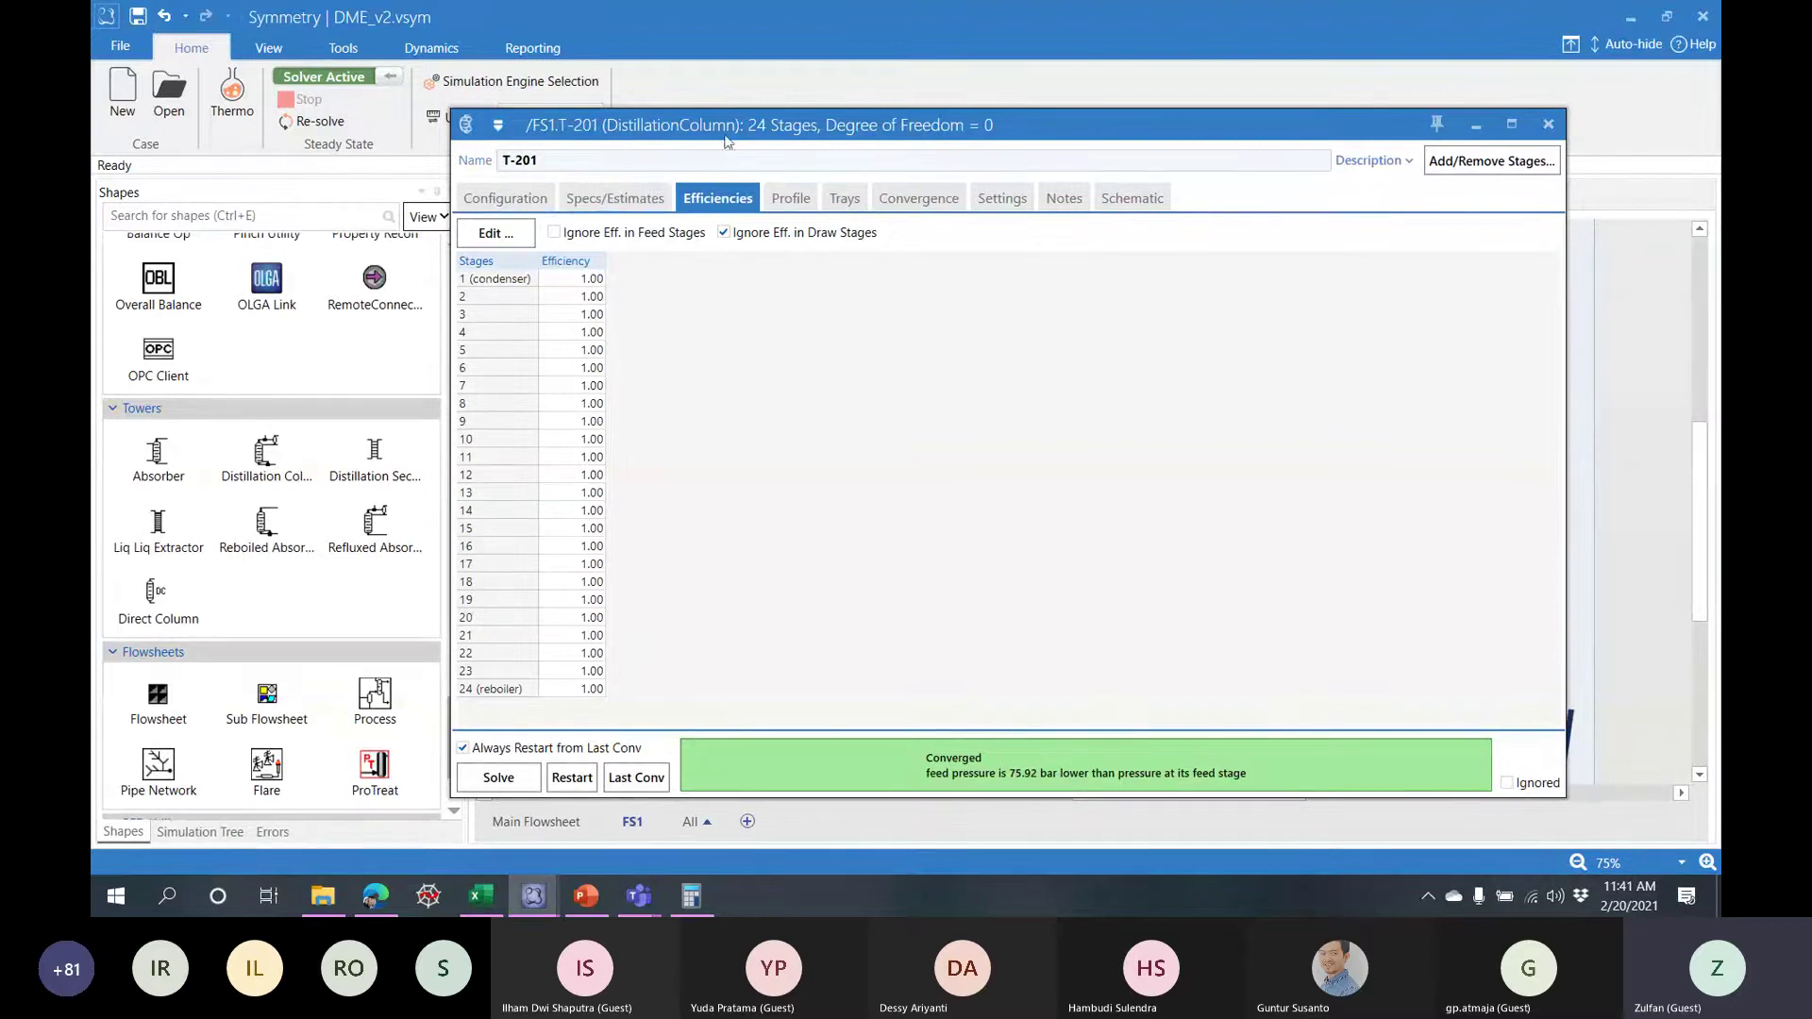
- Examine T-201's feed connection on the flowsheet, its stage profile table and the variables offered for plotting
left_click_drag(577, 125, 448, 701)
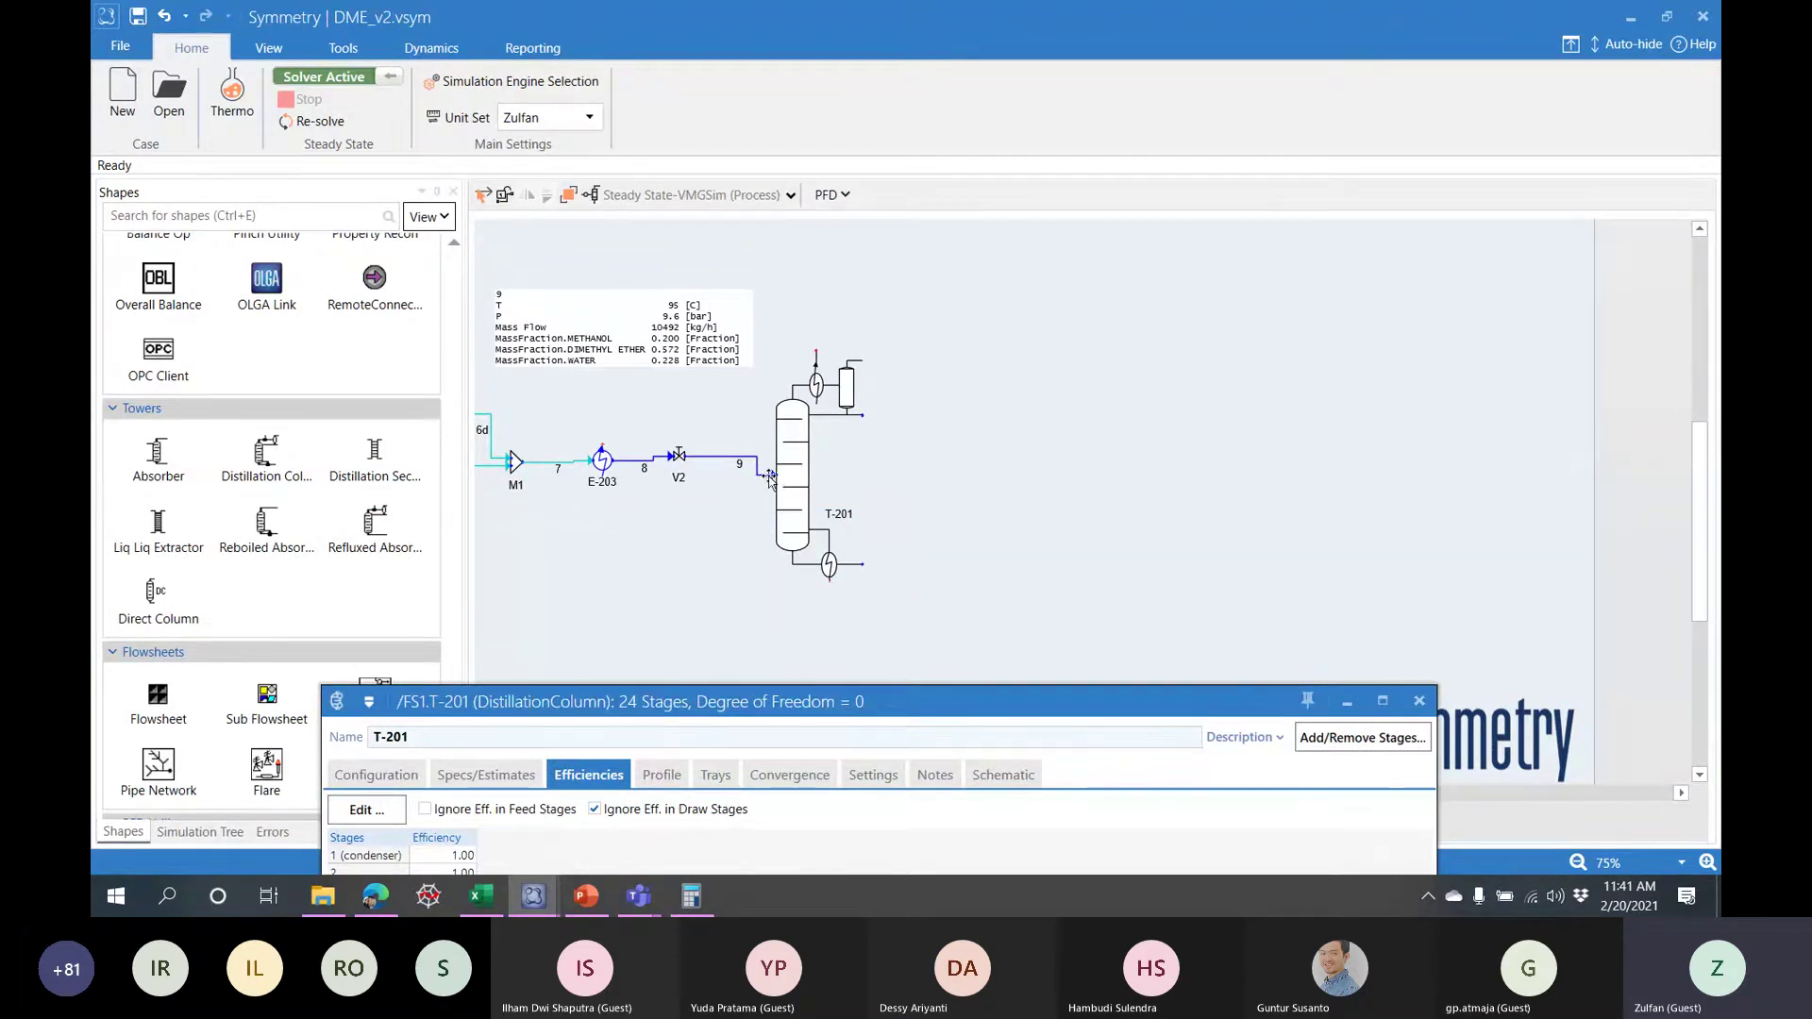
double_click(802, 531)
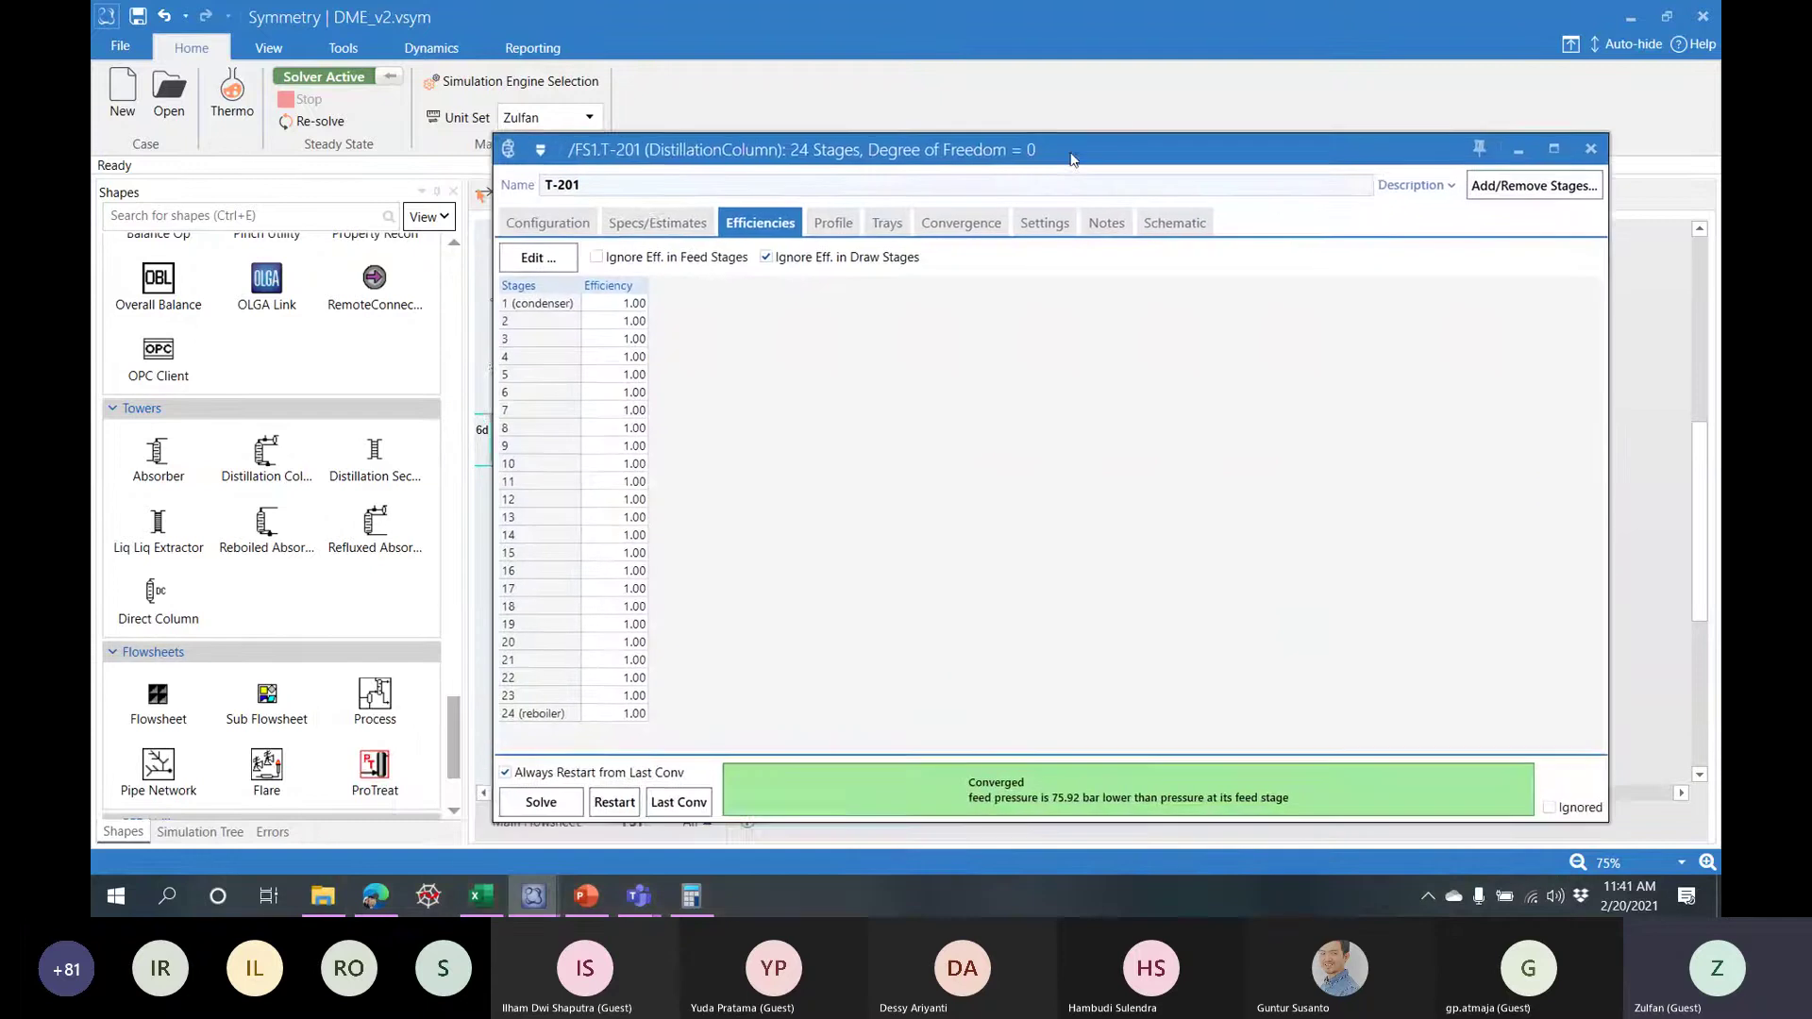
left_click(675, 227)
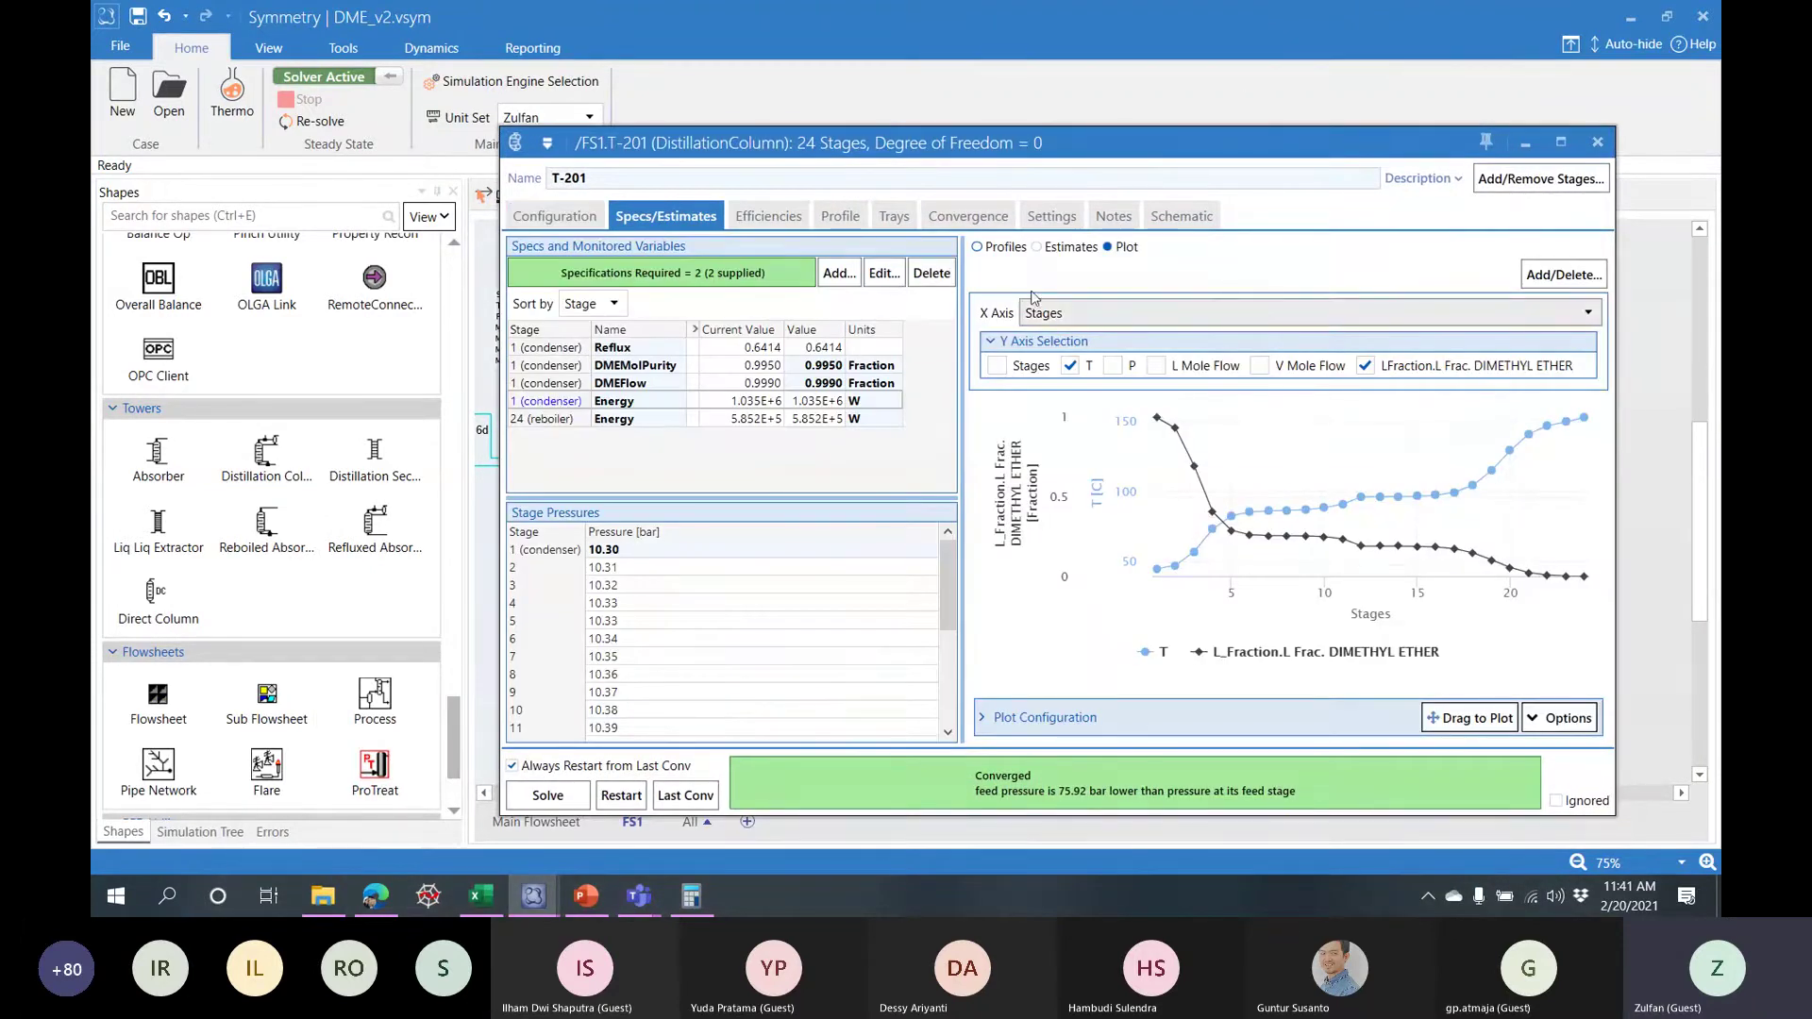
left_click(840, 216)
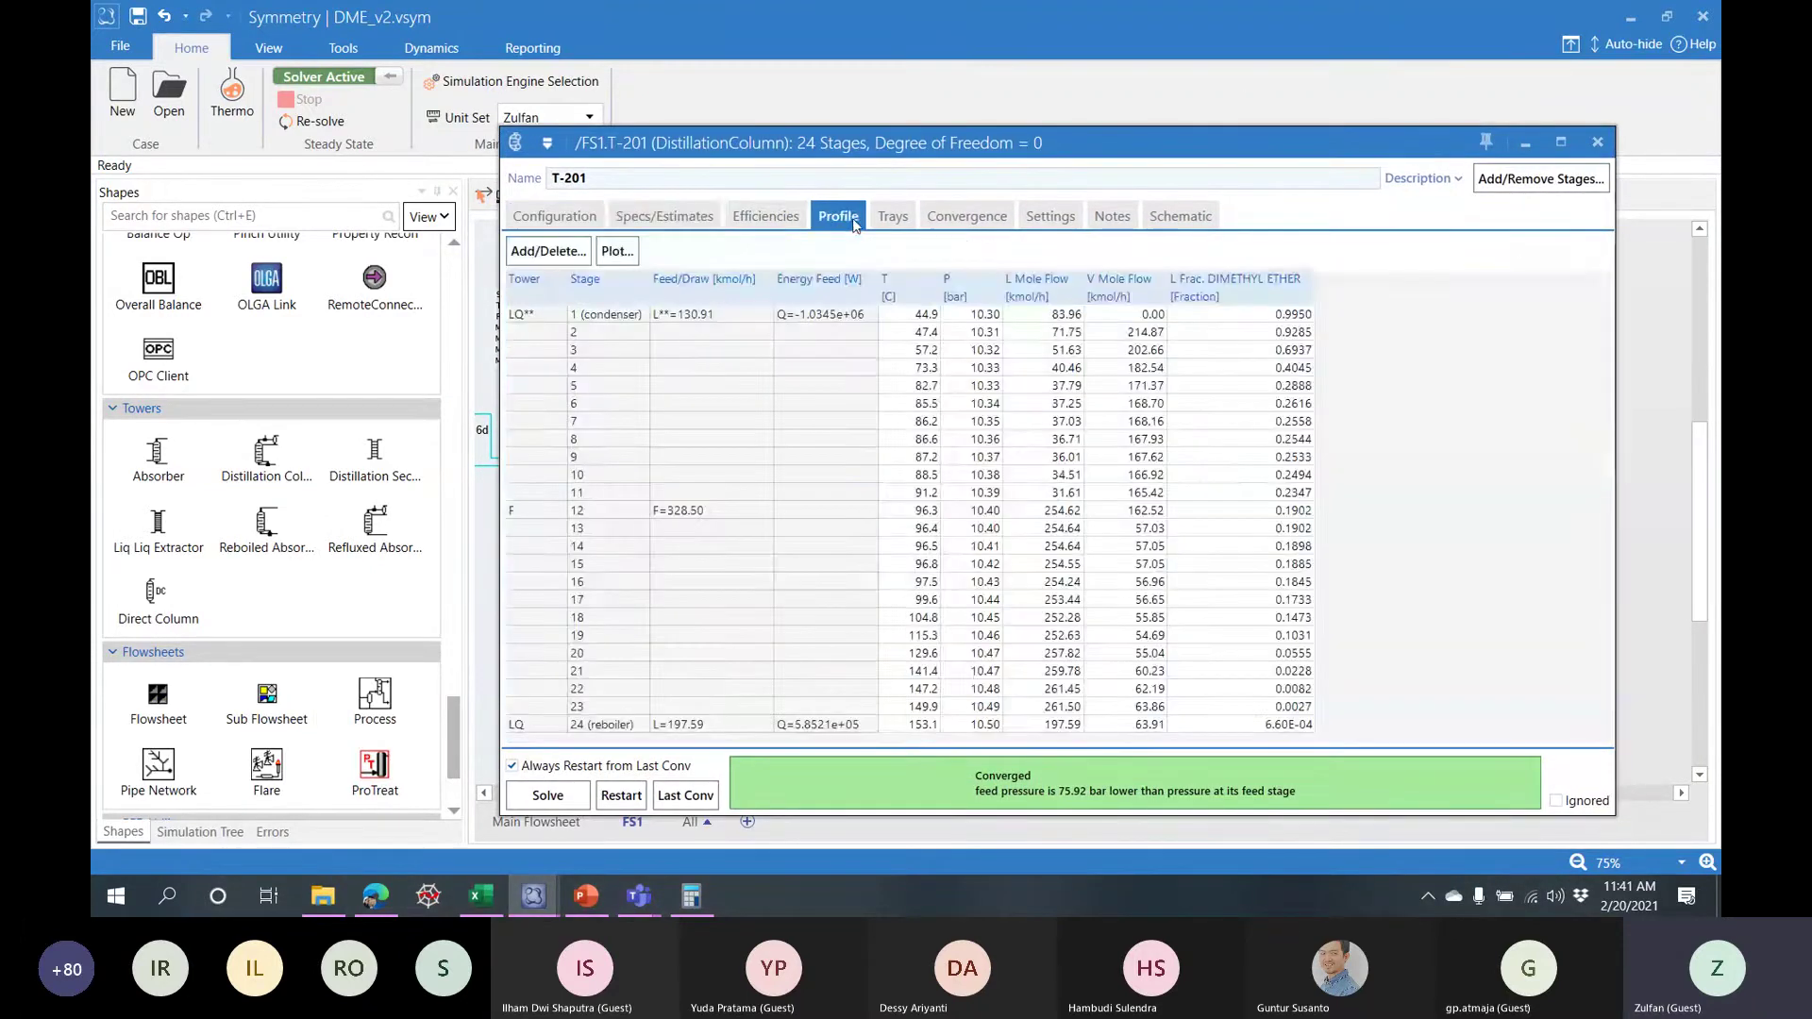
left_click(617, 252)
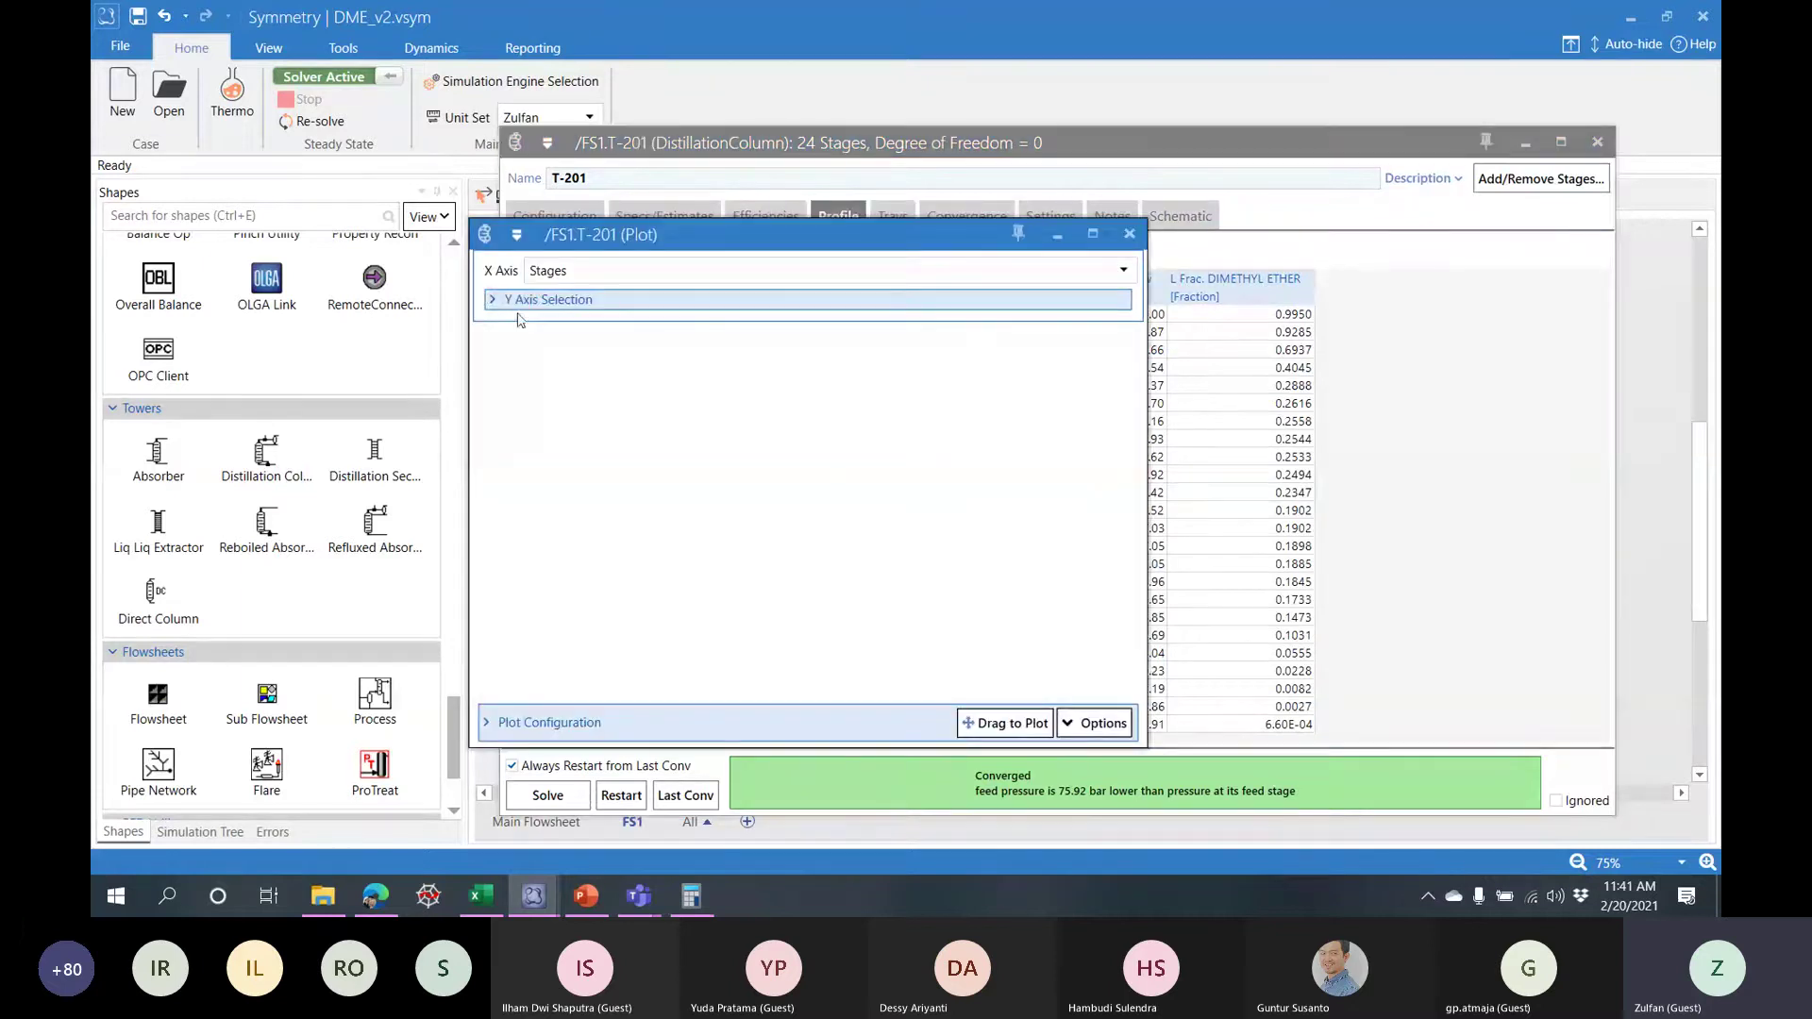
left_click(494, 300)
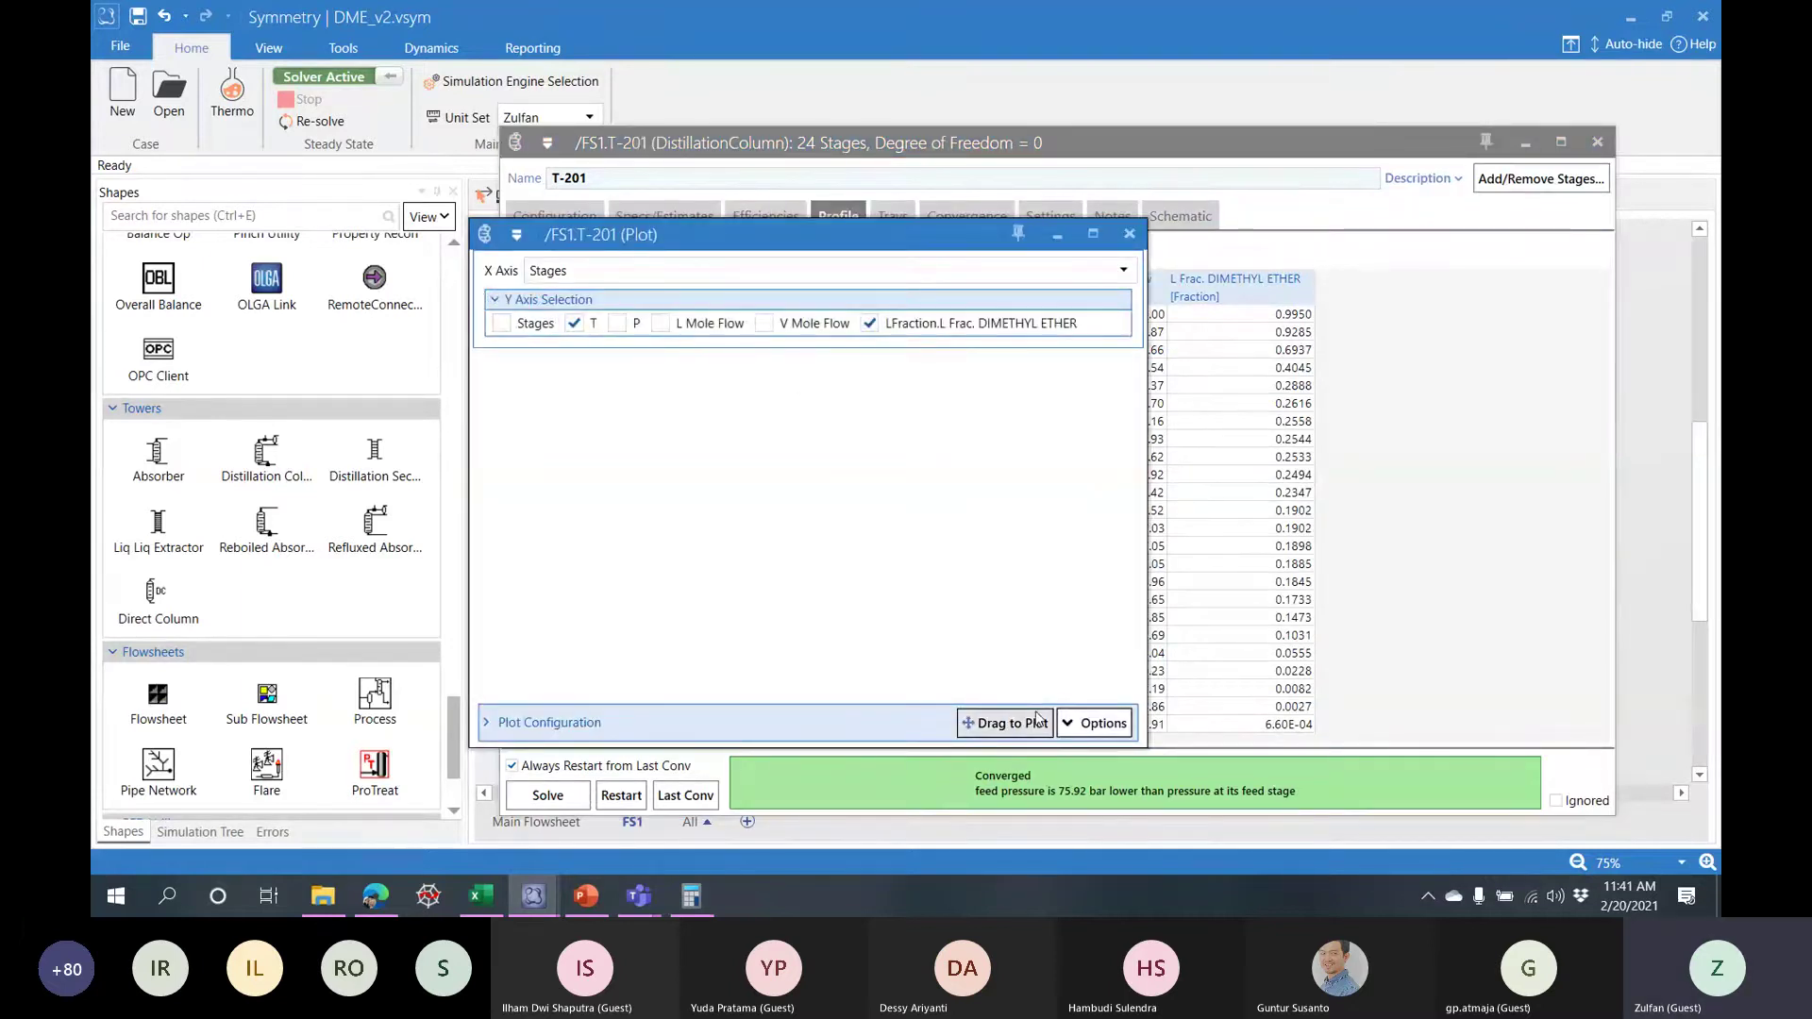
left_click(1137, 243)
- Review T-201's tray properties, convergence history, settings, notes and schematic, and return to the specifications and estimates
left_click(891, 216)
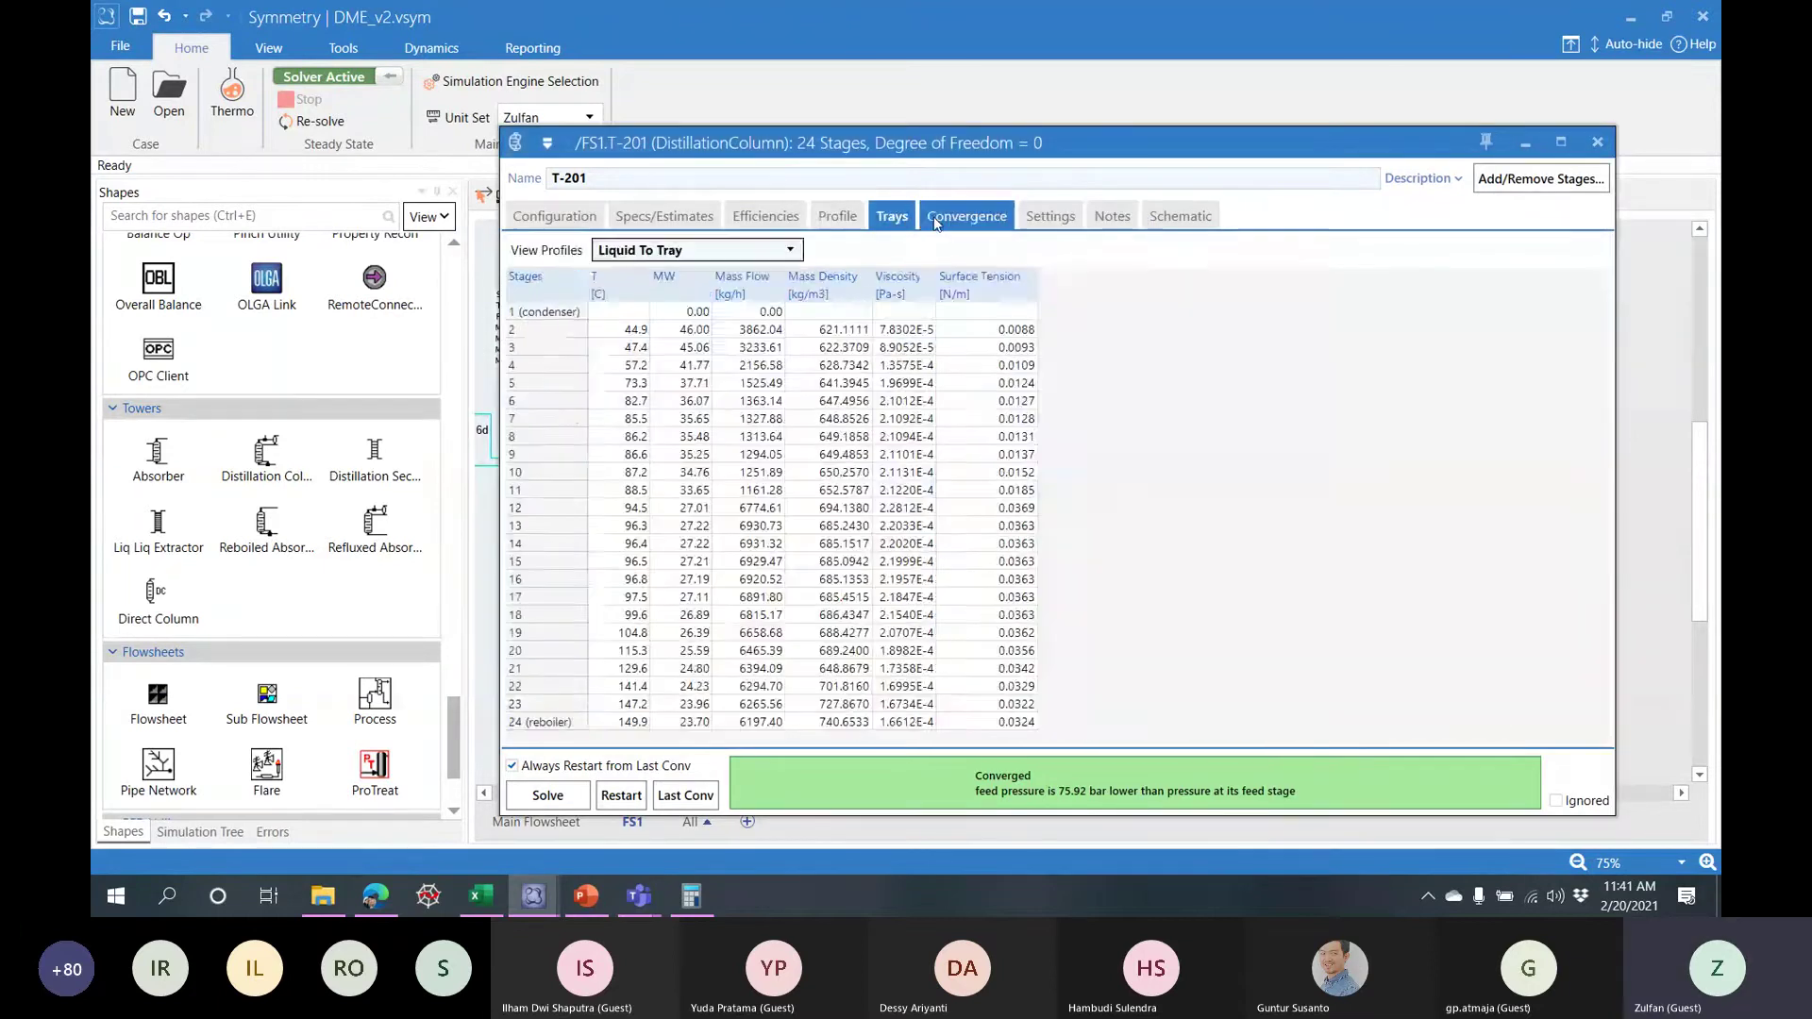
left_click(952, 217)
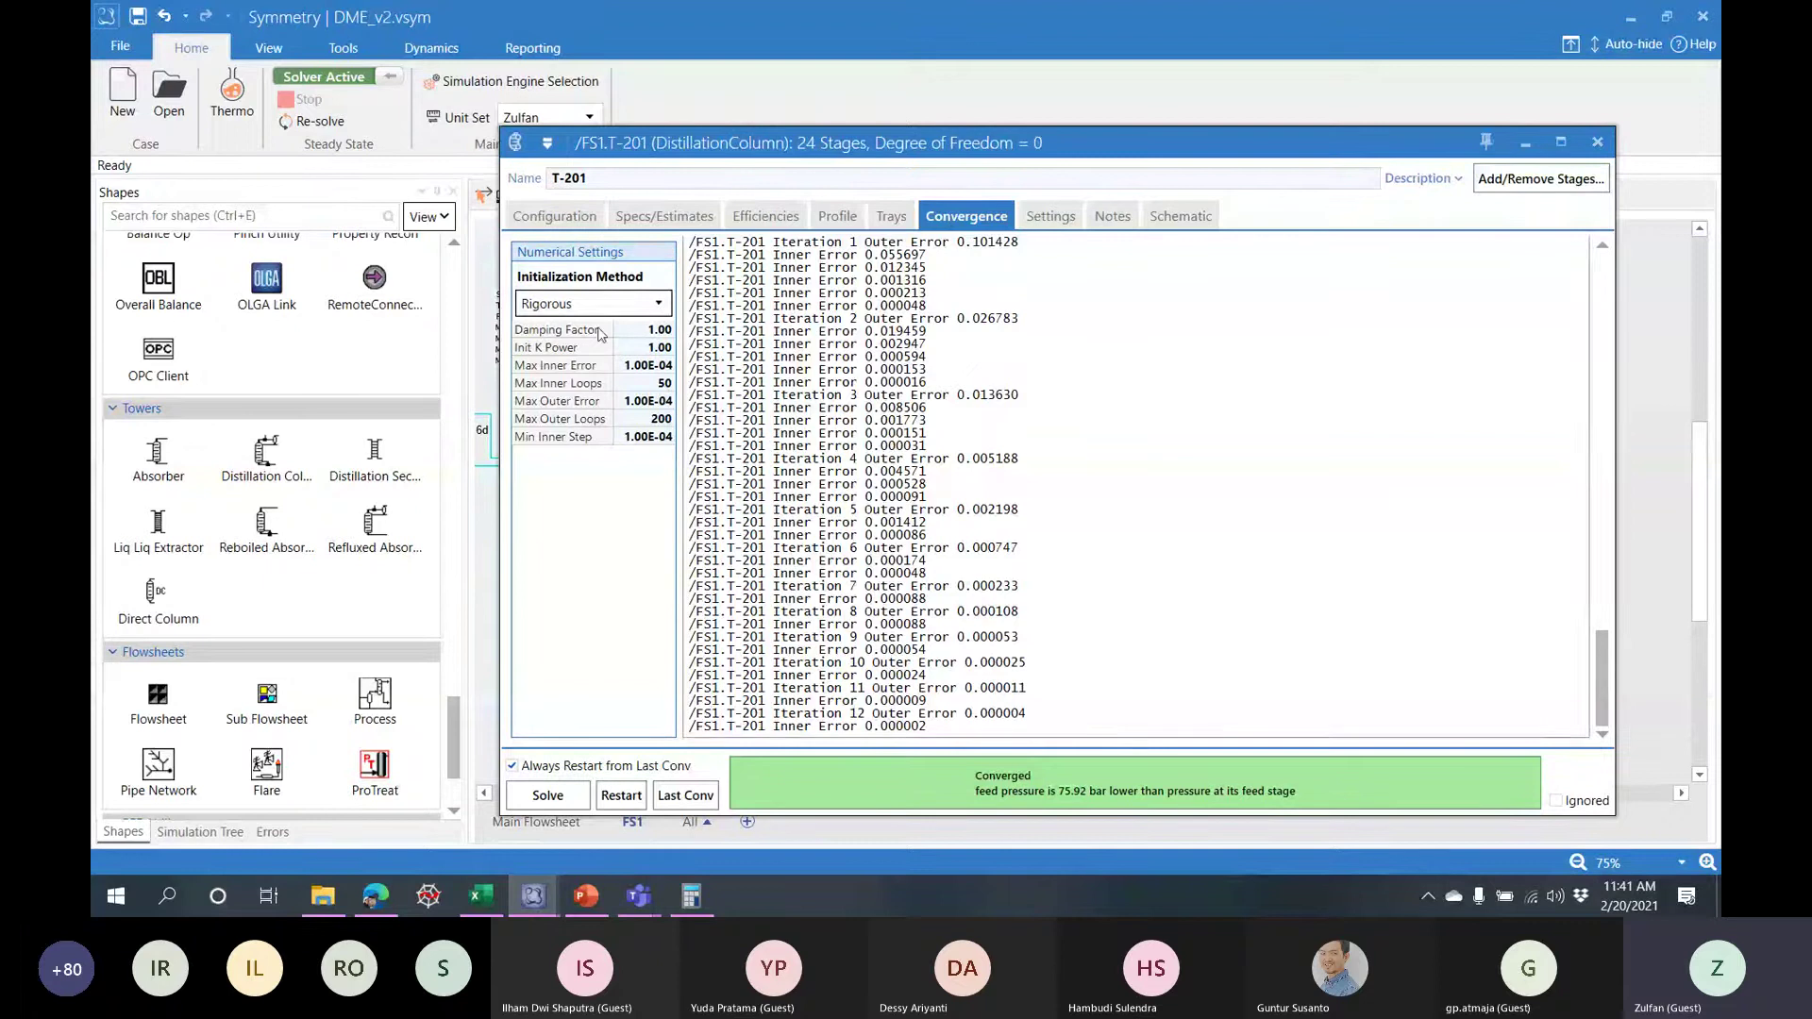
left_click(1051, 216)
left_click(1111, 216)
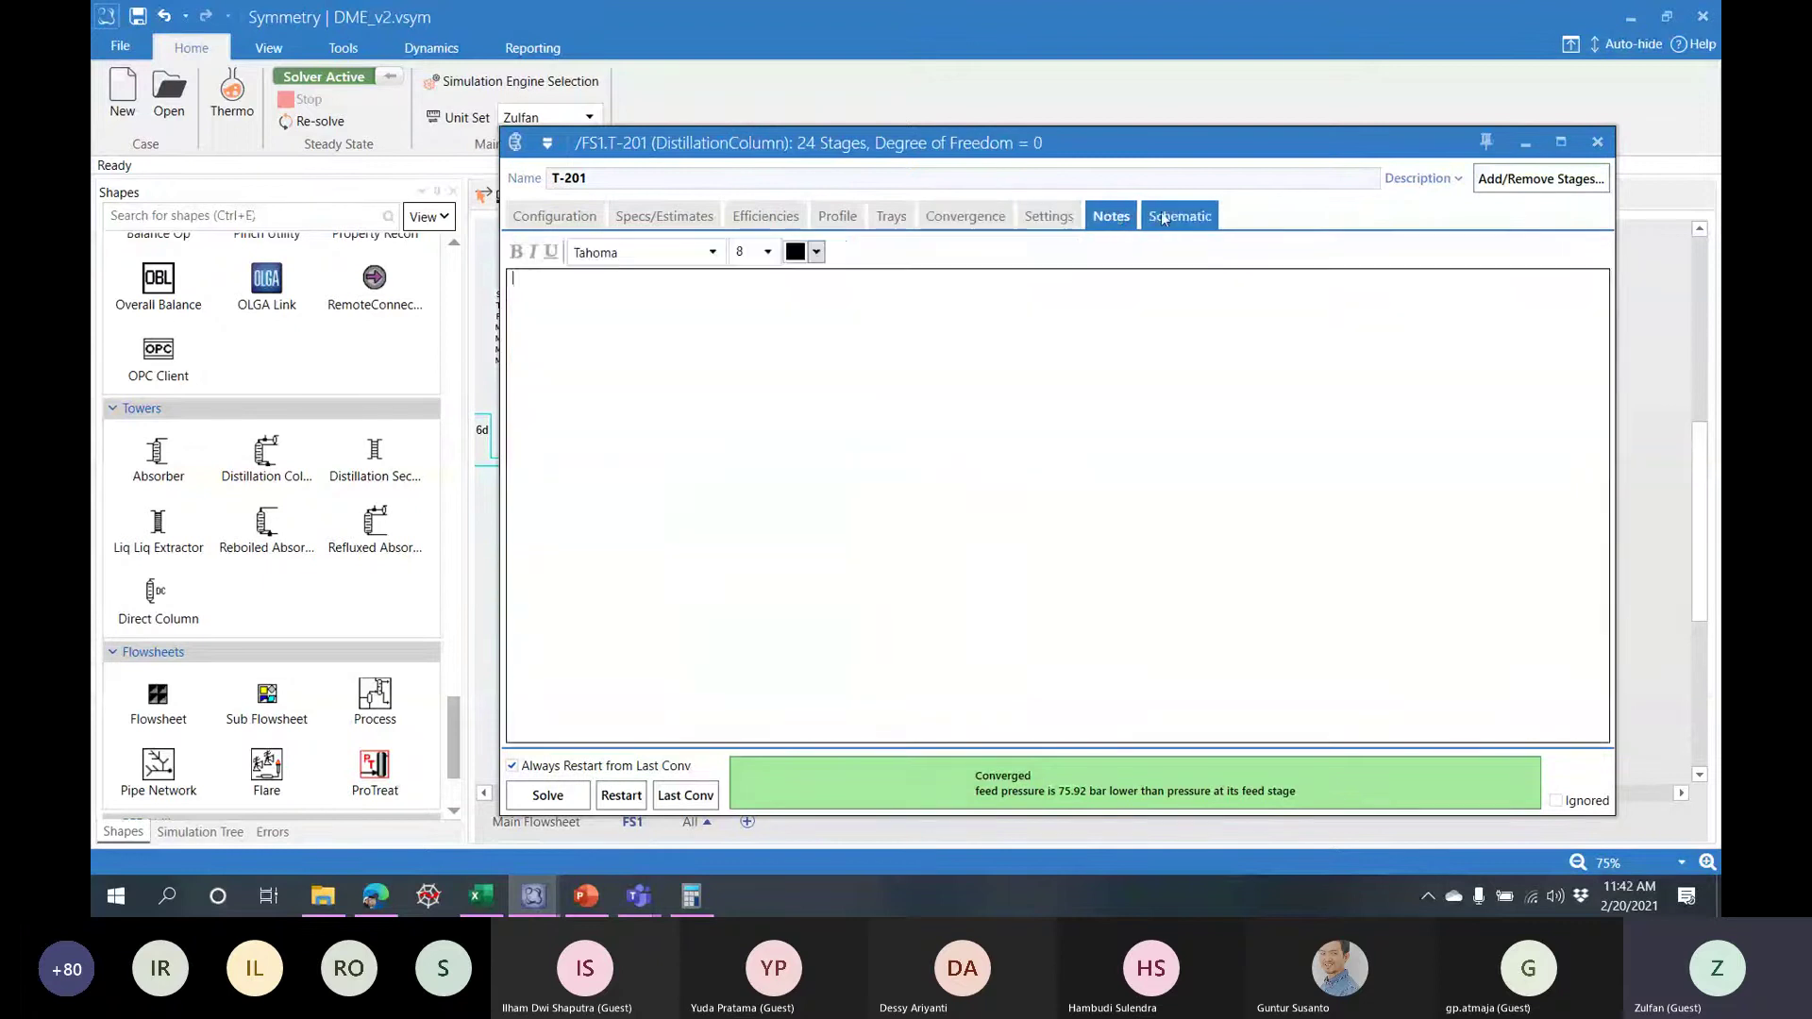
left_click(1180, 216)
left_click(677, 222)
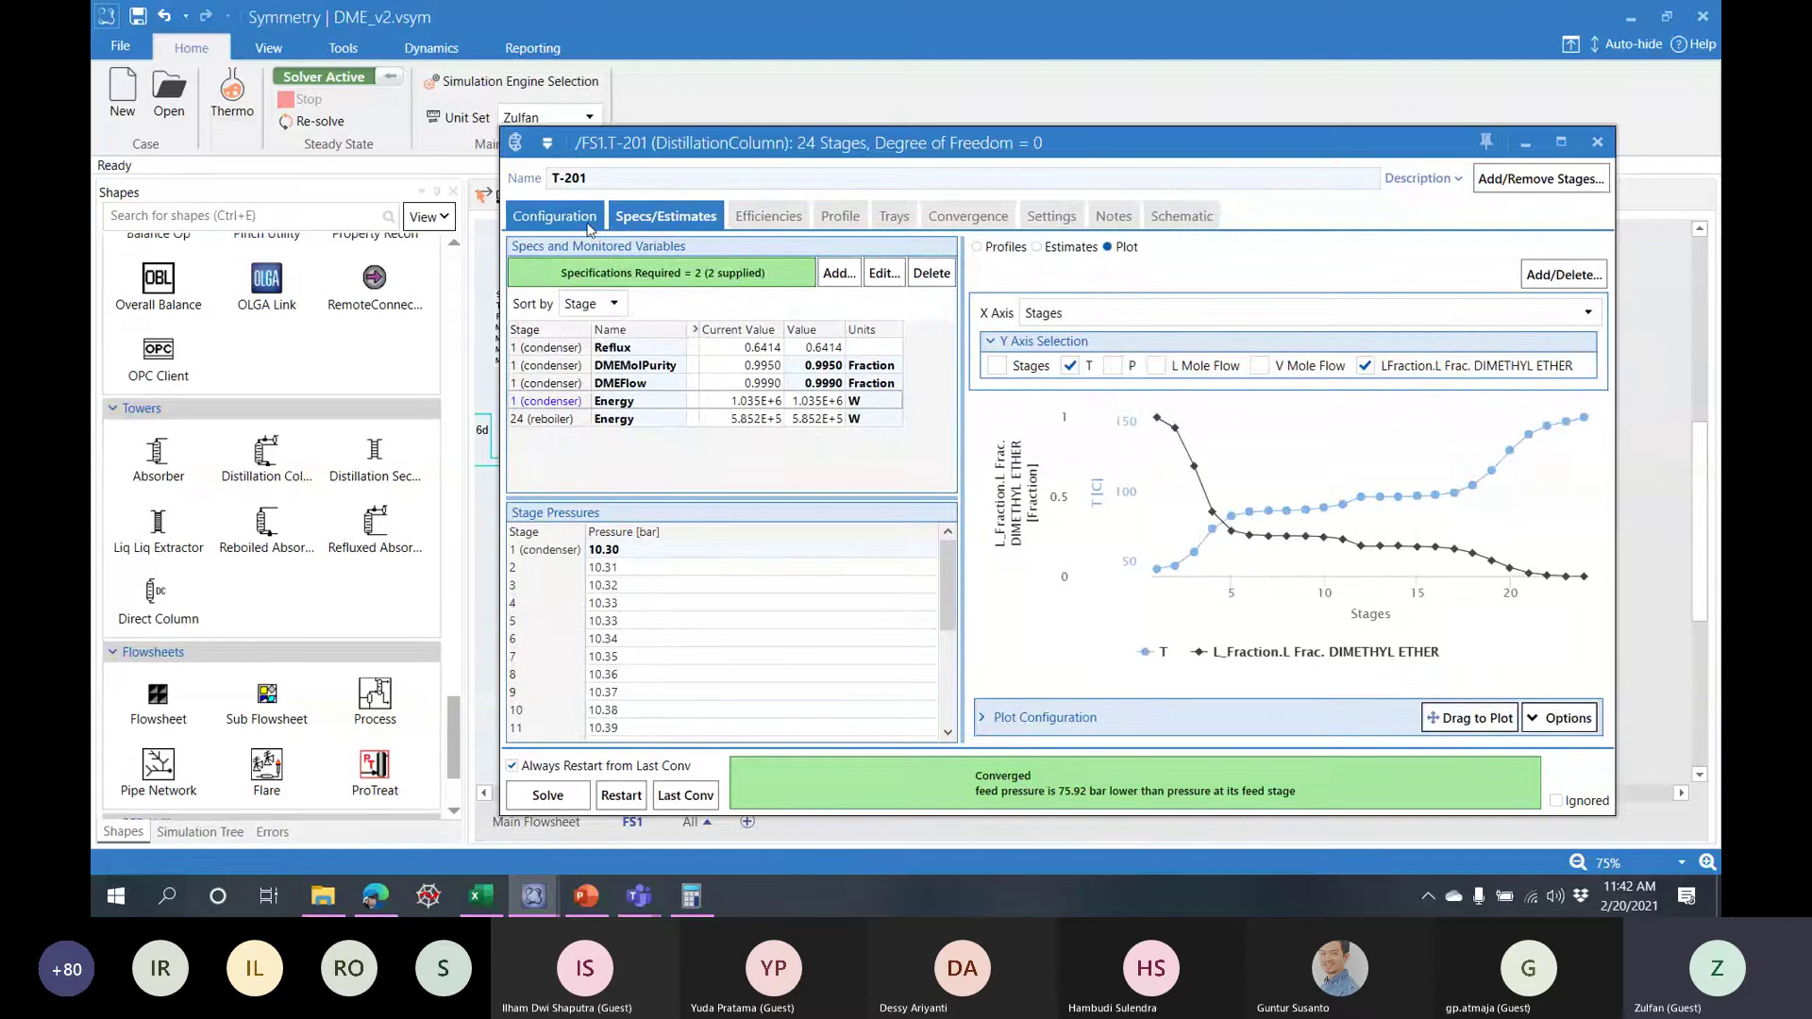
- Review T-201's stage pressures down to the reboiler, the profile table and the plotted temperatures around stages 7 to 12
left_click_drag(731, 143, 851, 128)
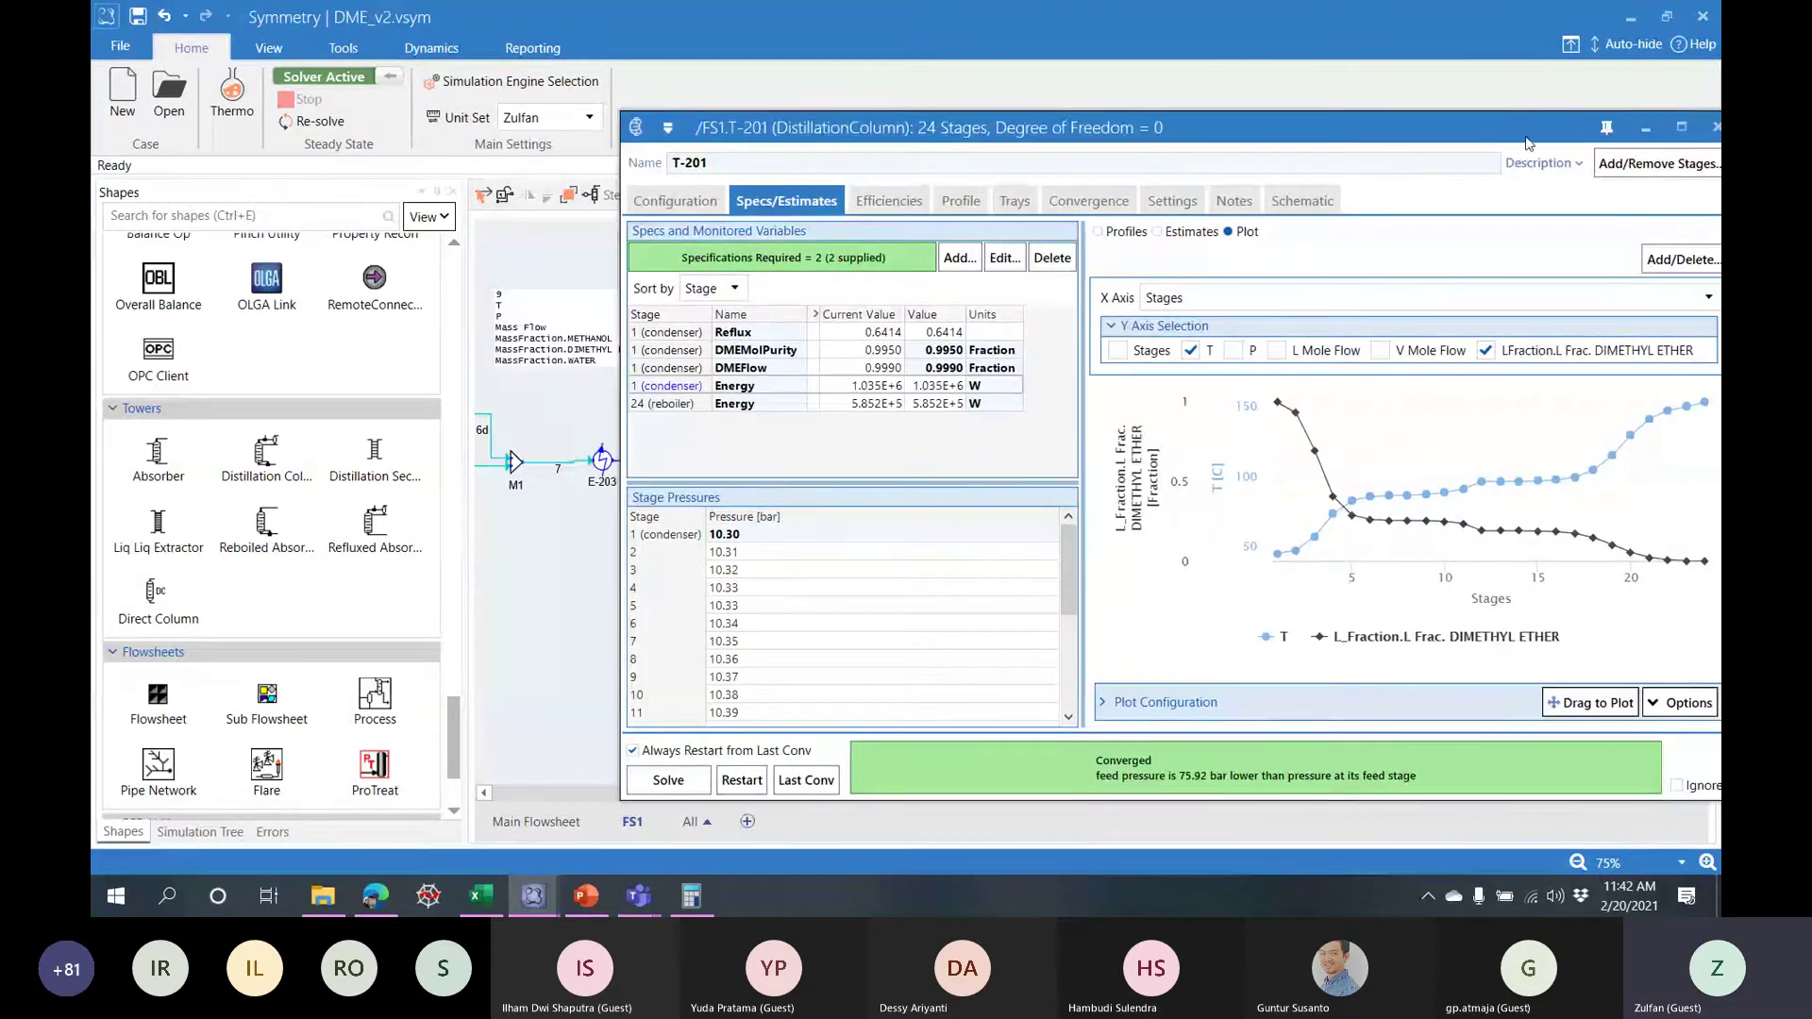
left_click_drag(1527, 140, 1357, 140)
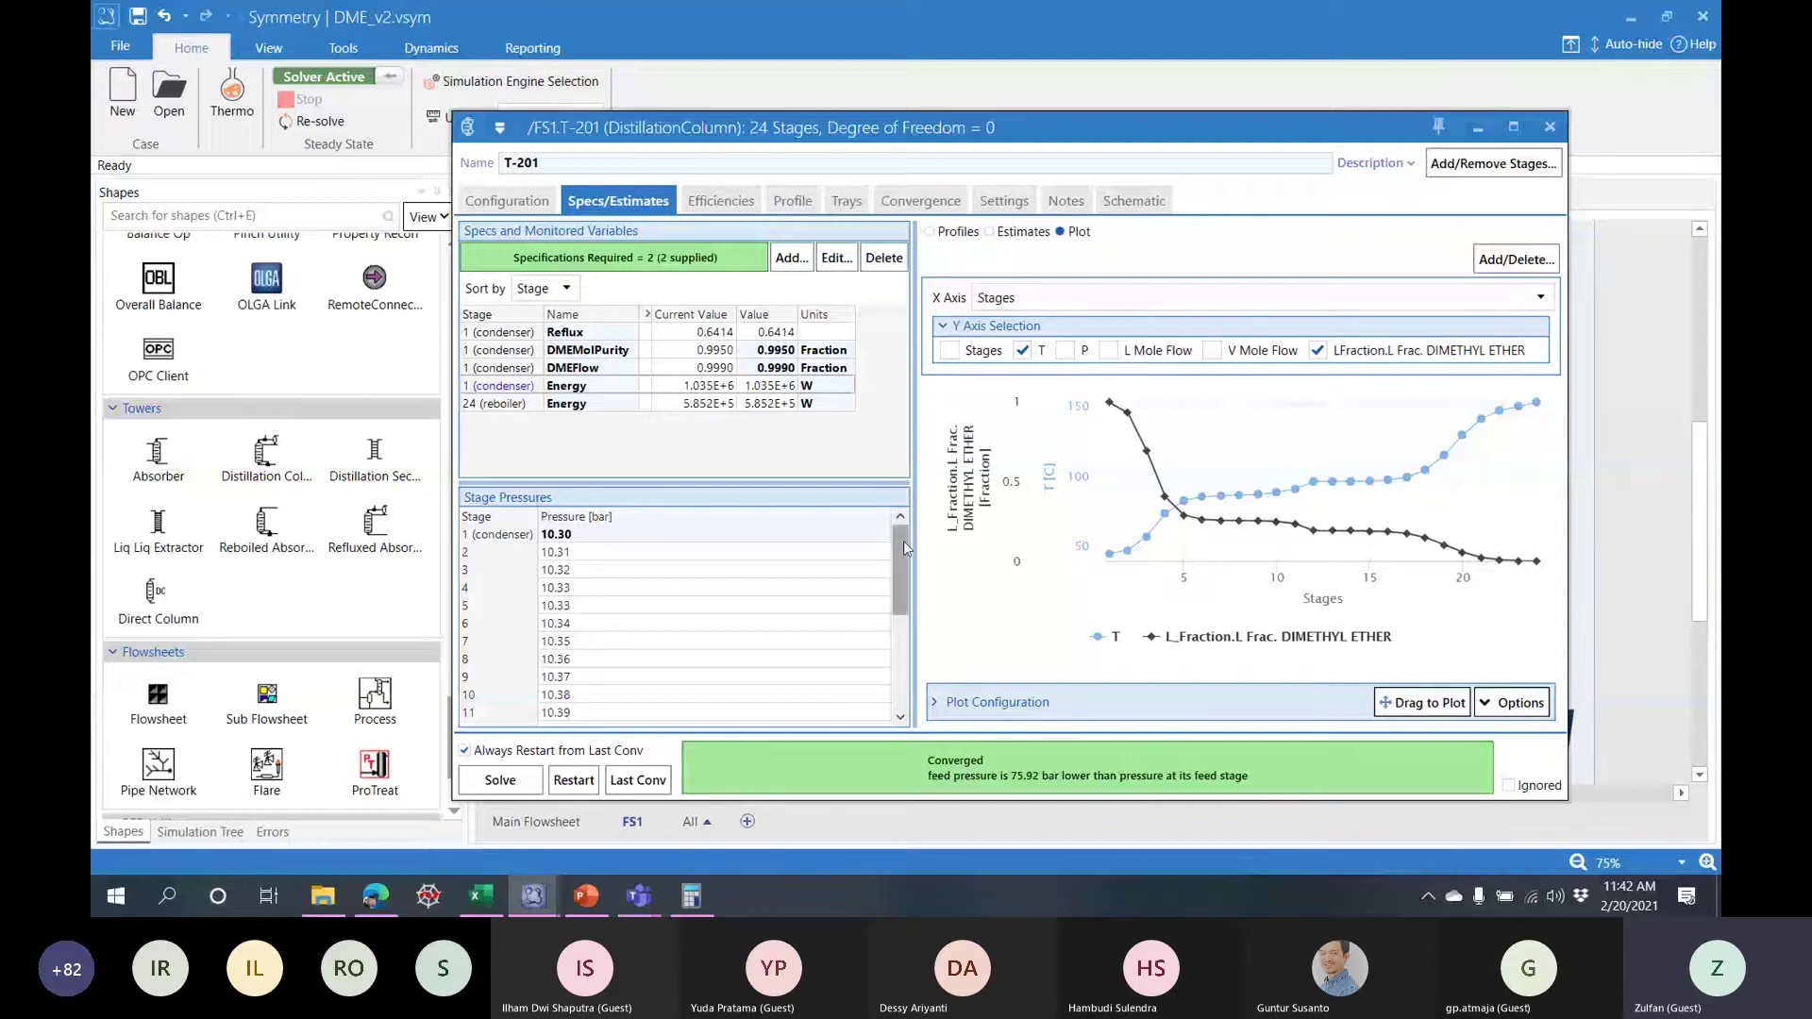
left_click_drag(903, 540, 904, 637)
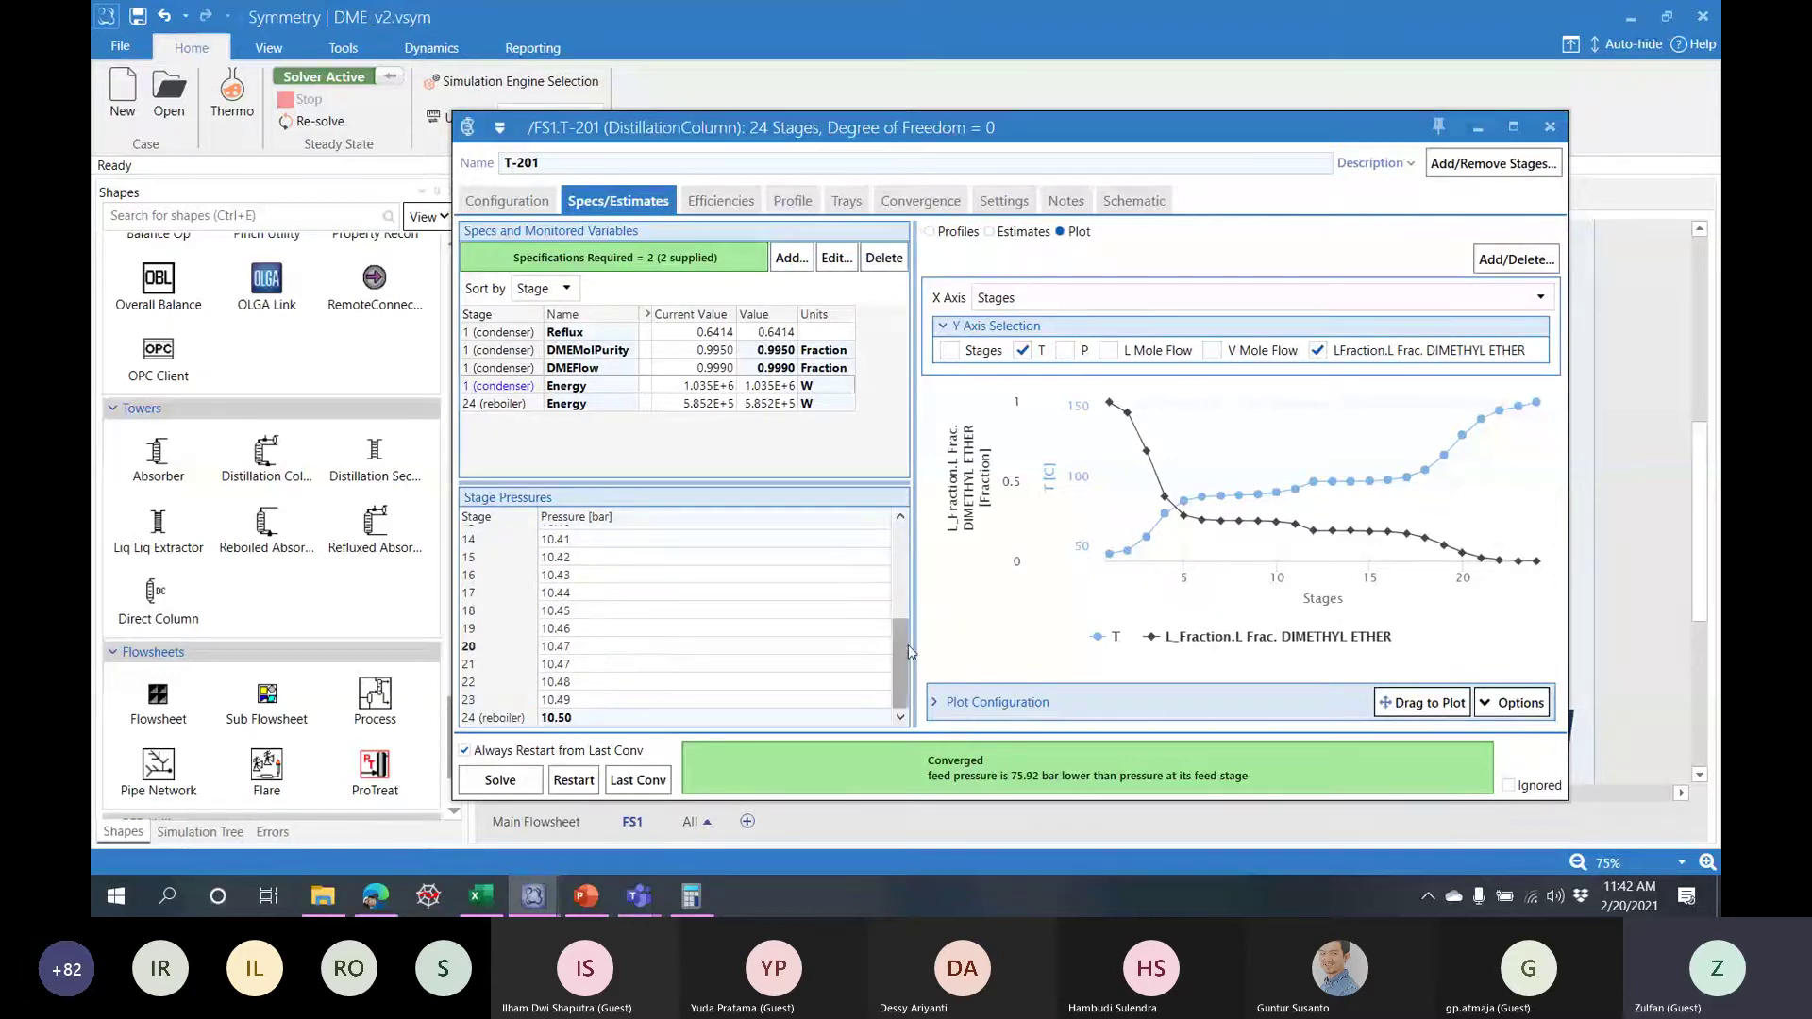
left_click(954, 234)
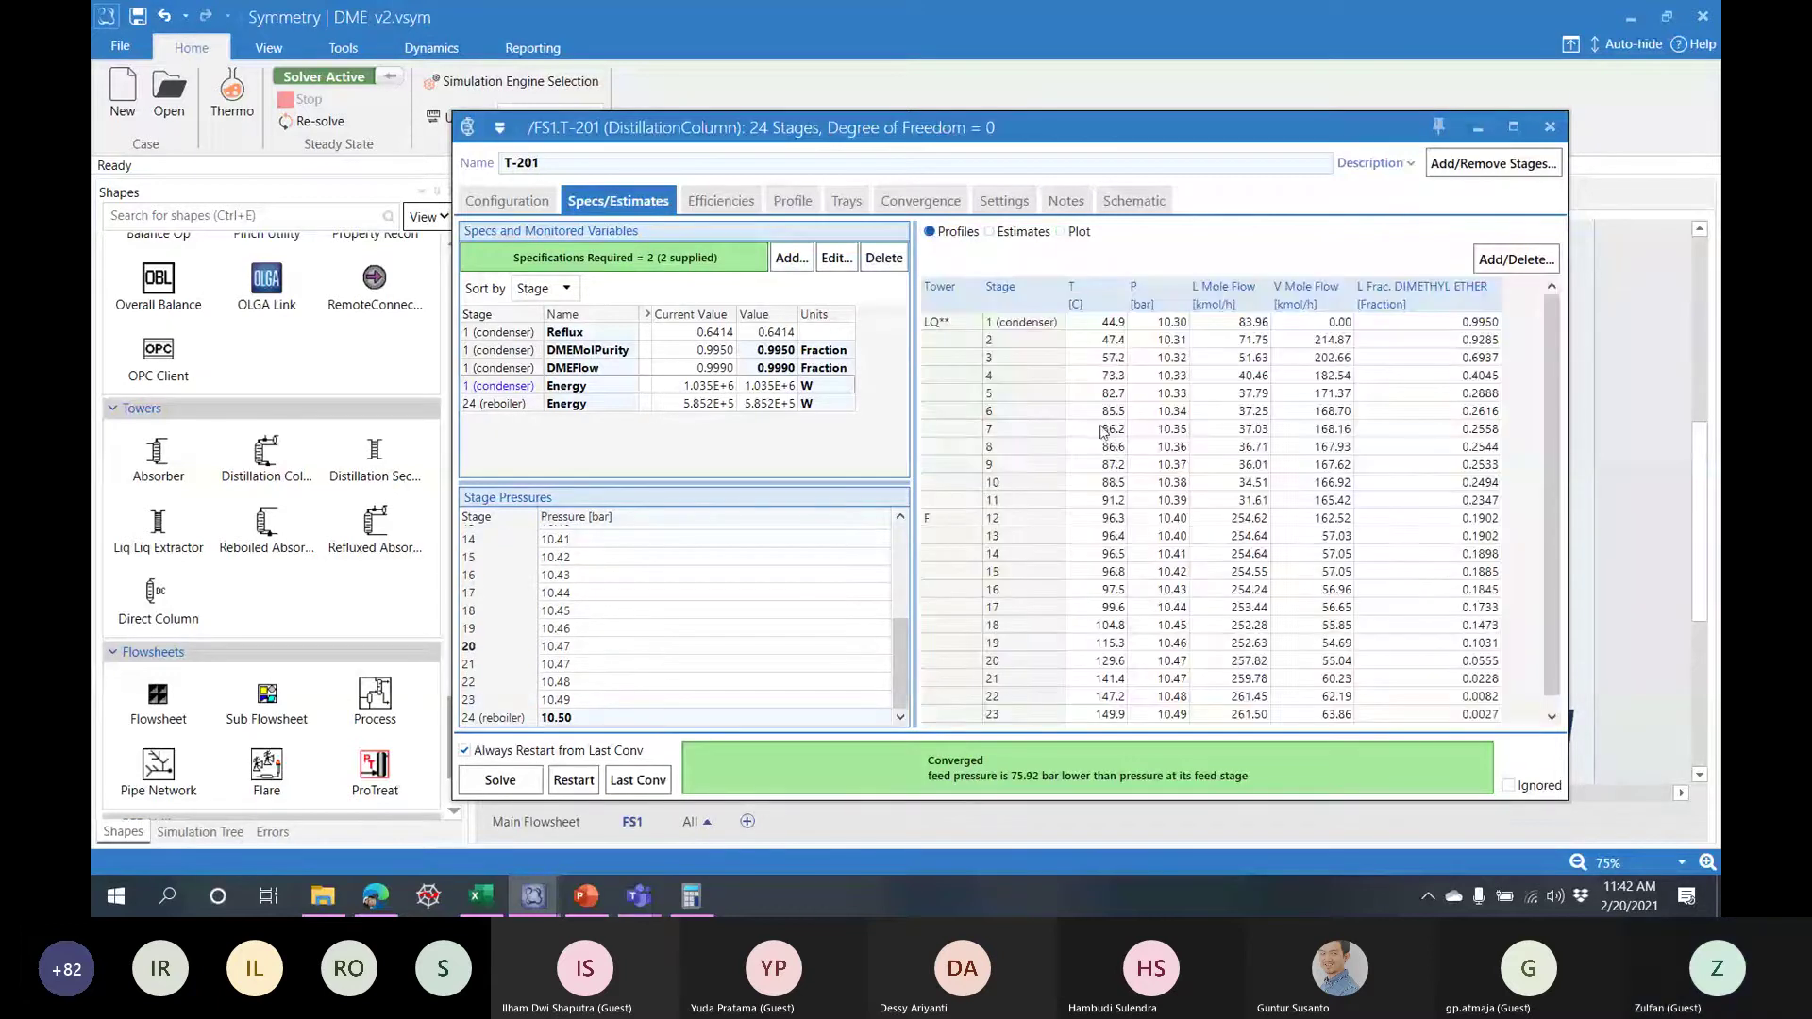
left_click(1060, 232)
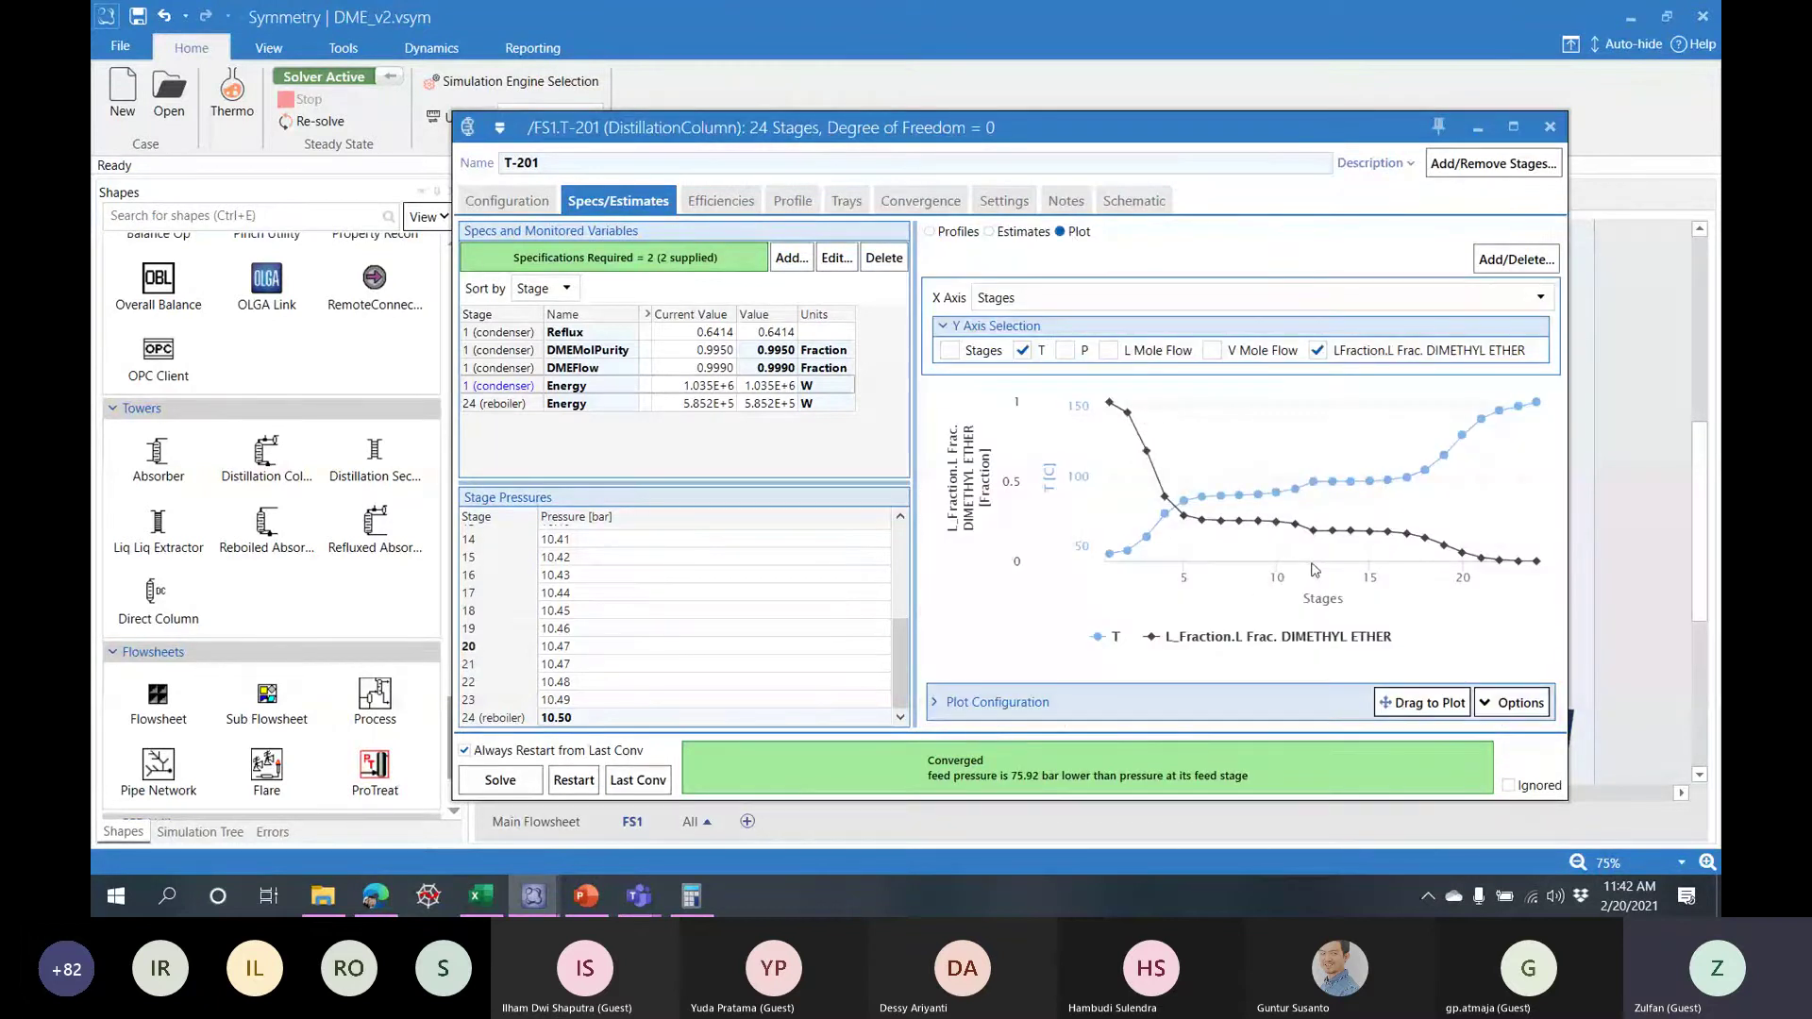
mouse_move(1318, 486)
mouse_move(1239, 498)
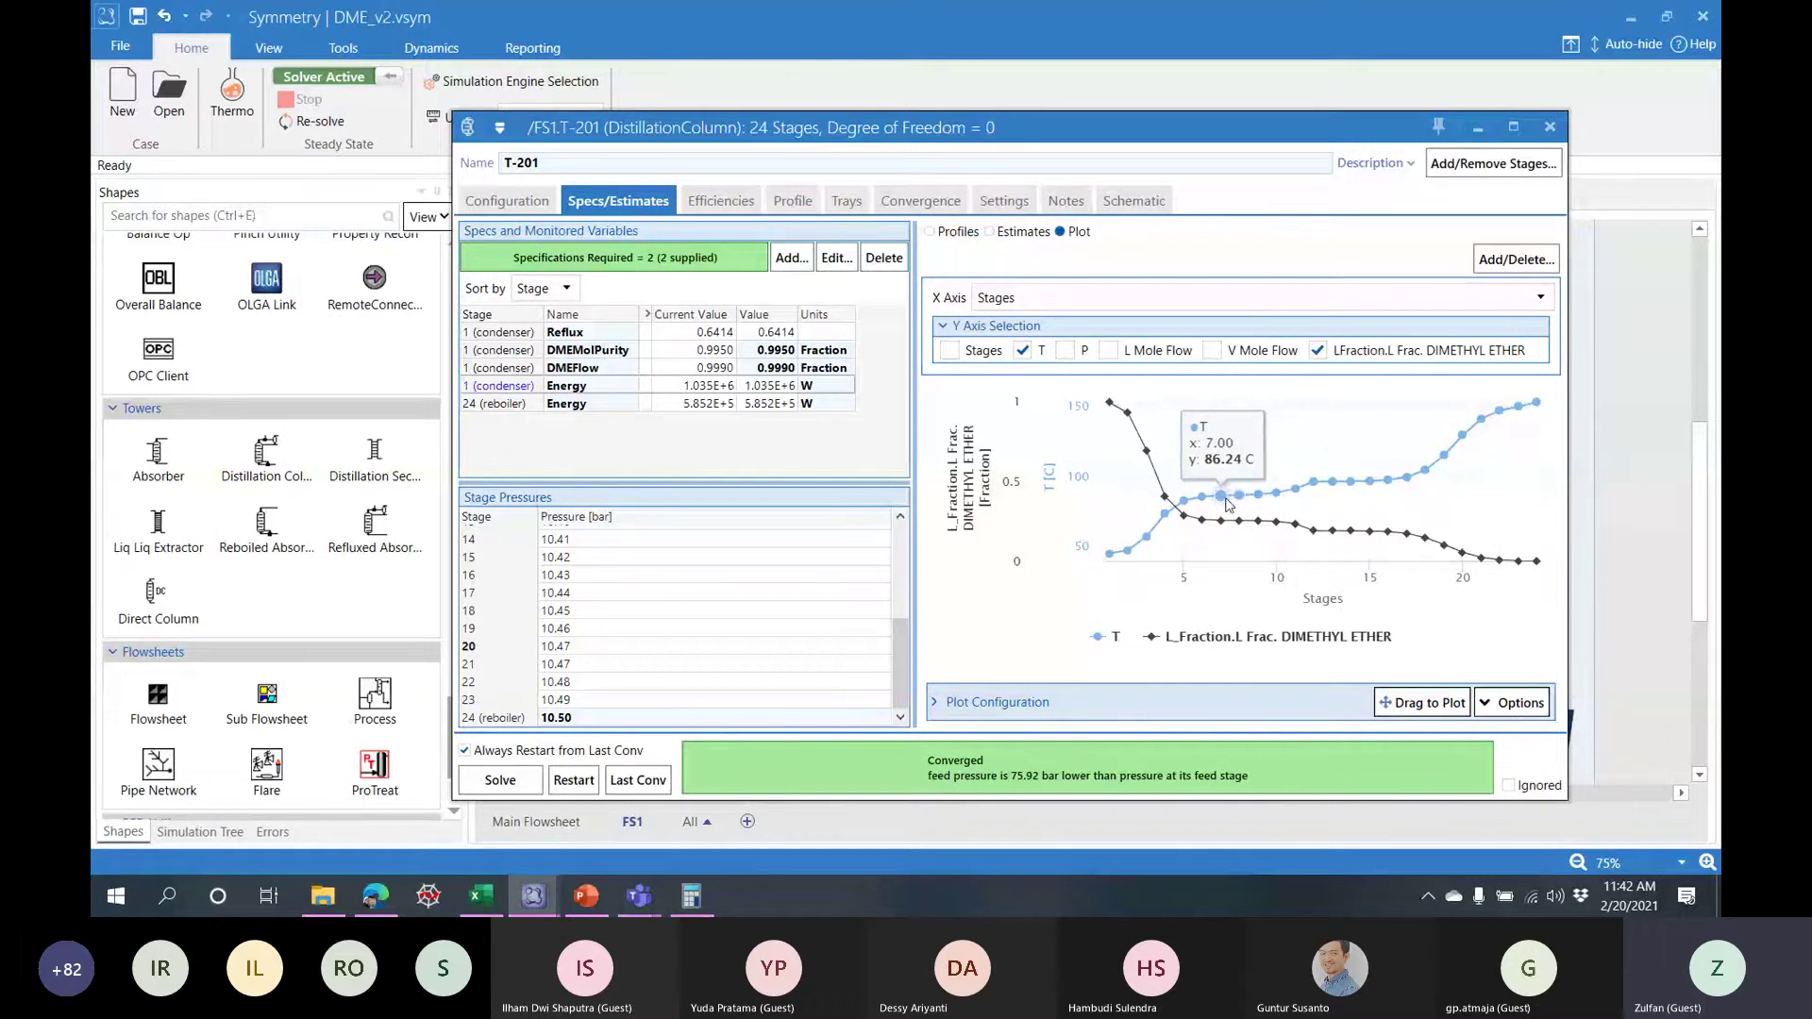
- Remove 3 stages below stage 6 from T-201 and inspect the resulting stage plot and energy values
left_click(1493, 163)
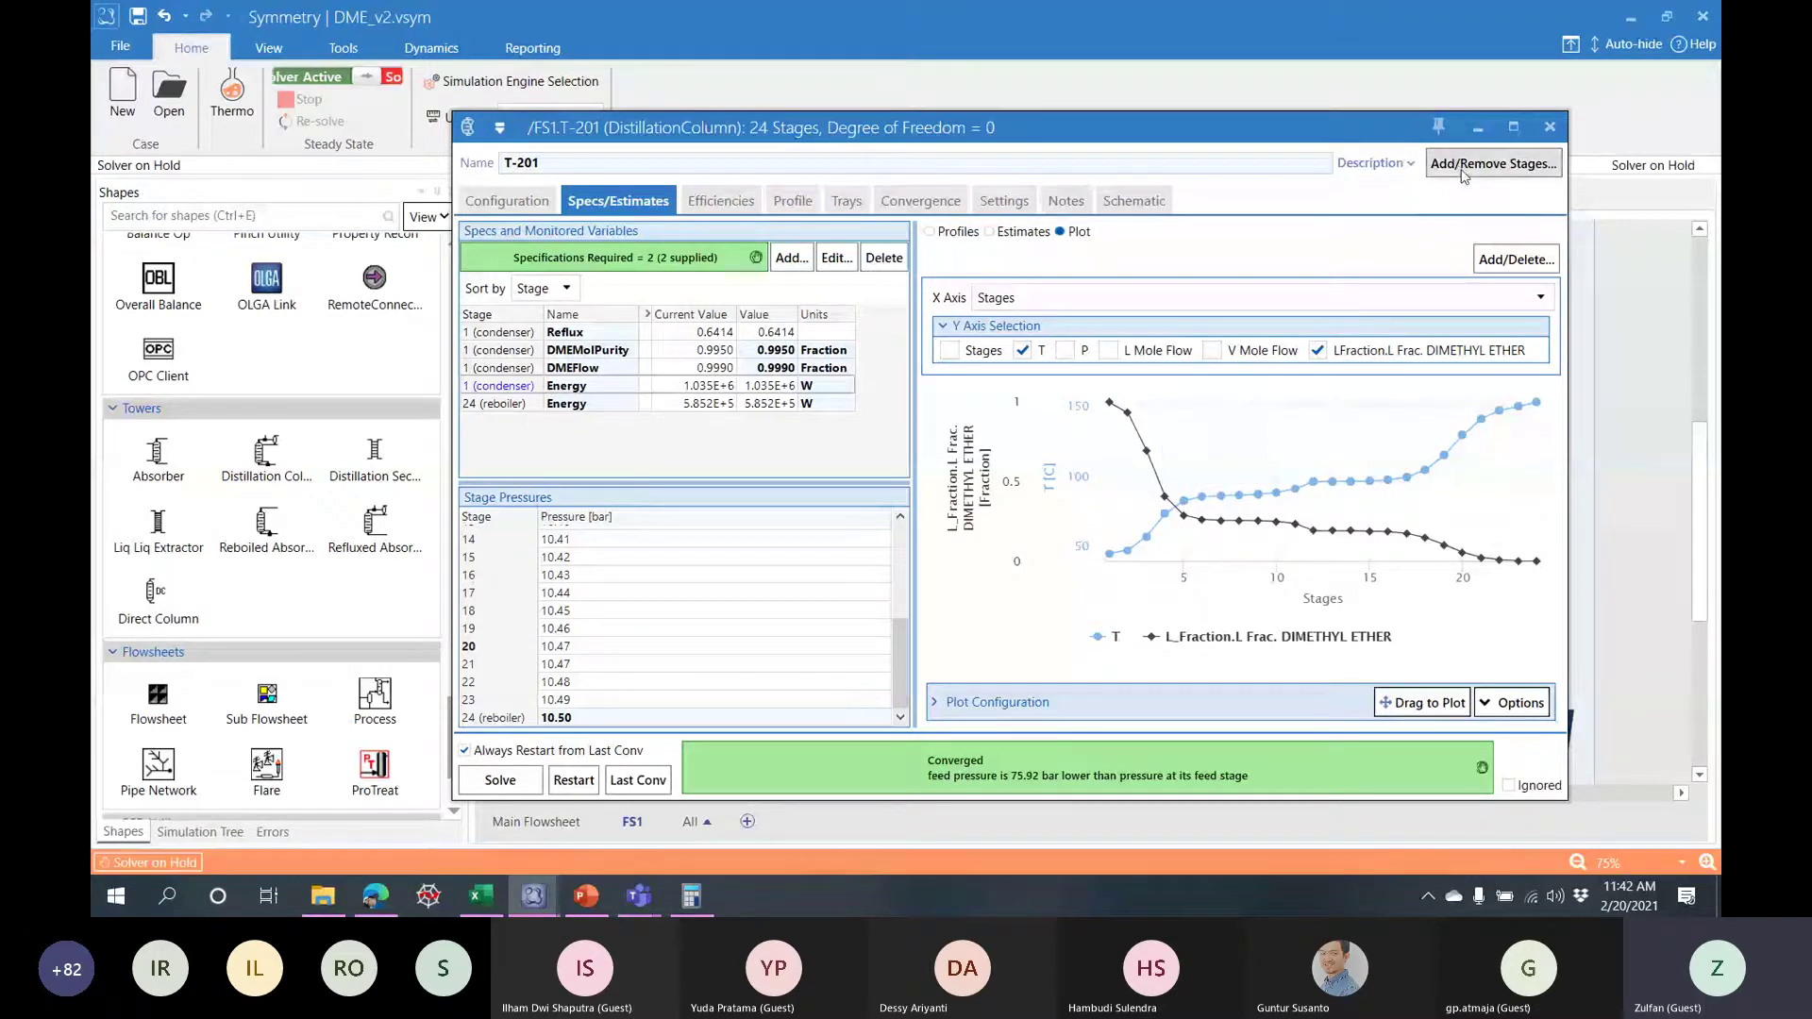
left_click_drag(1021, 389, 698, 298)
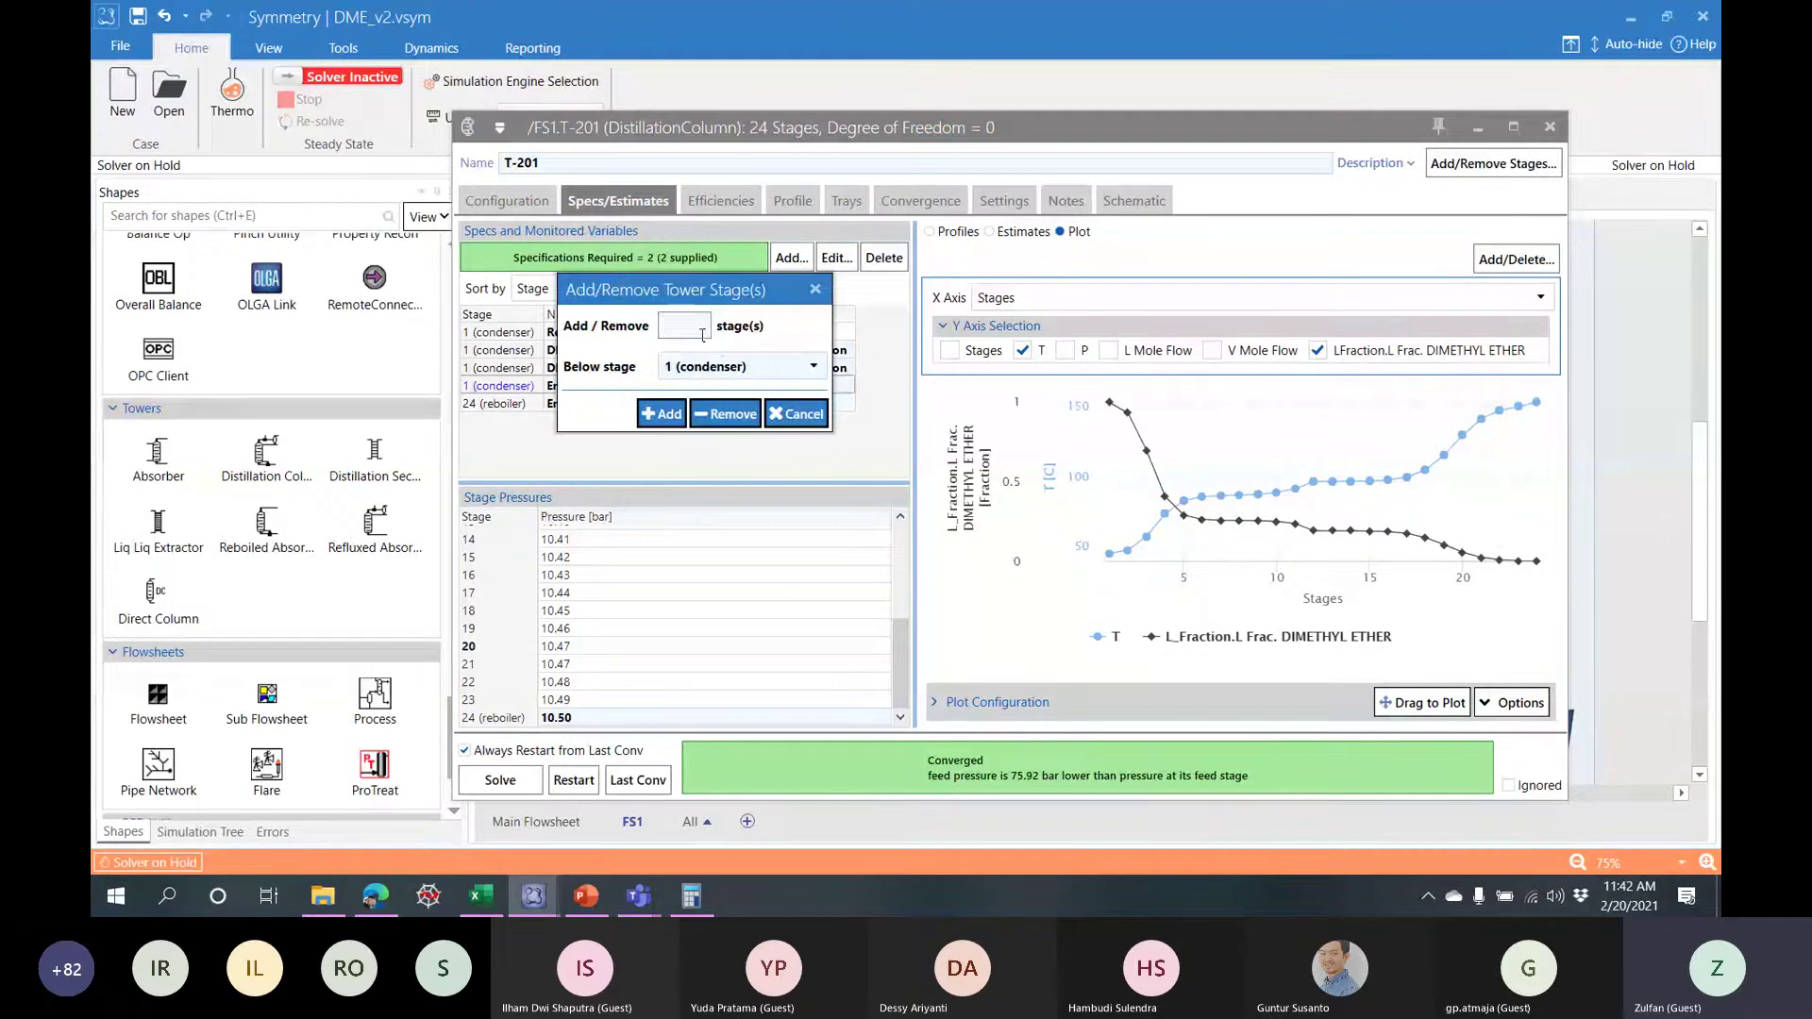
left_click(695, 325)
type("3")
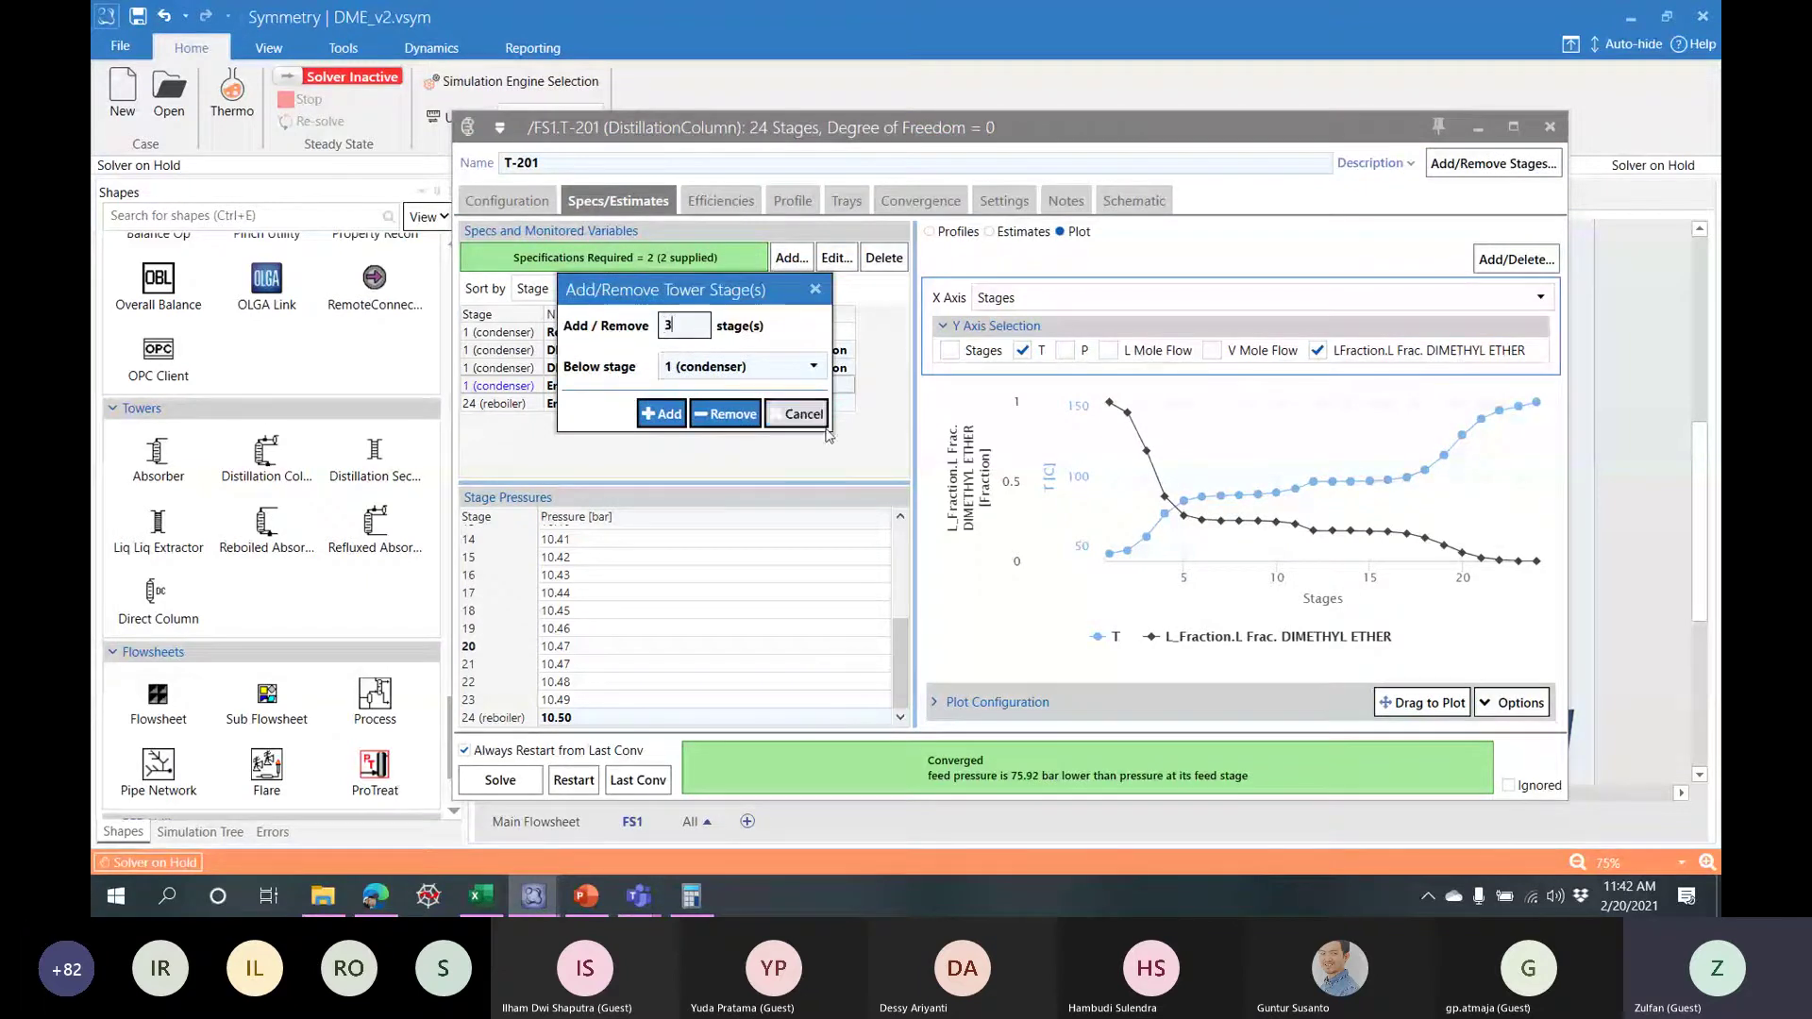
left_click(812, 366)
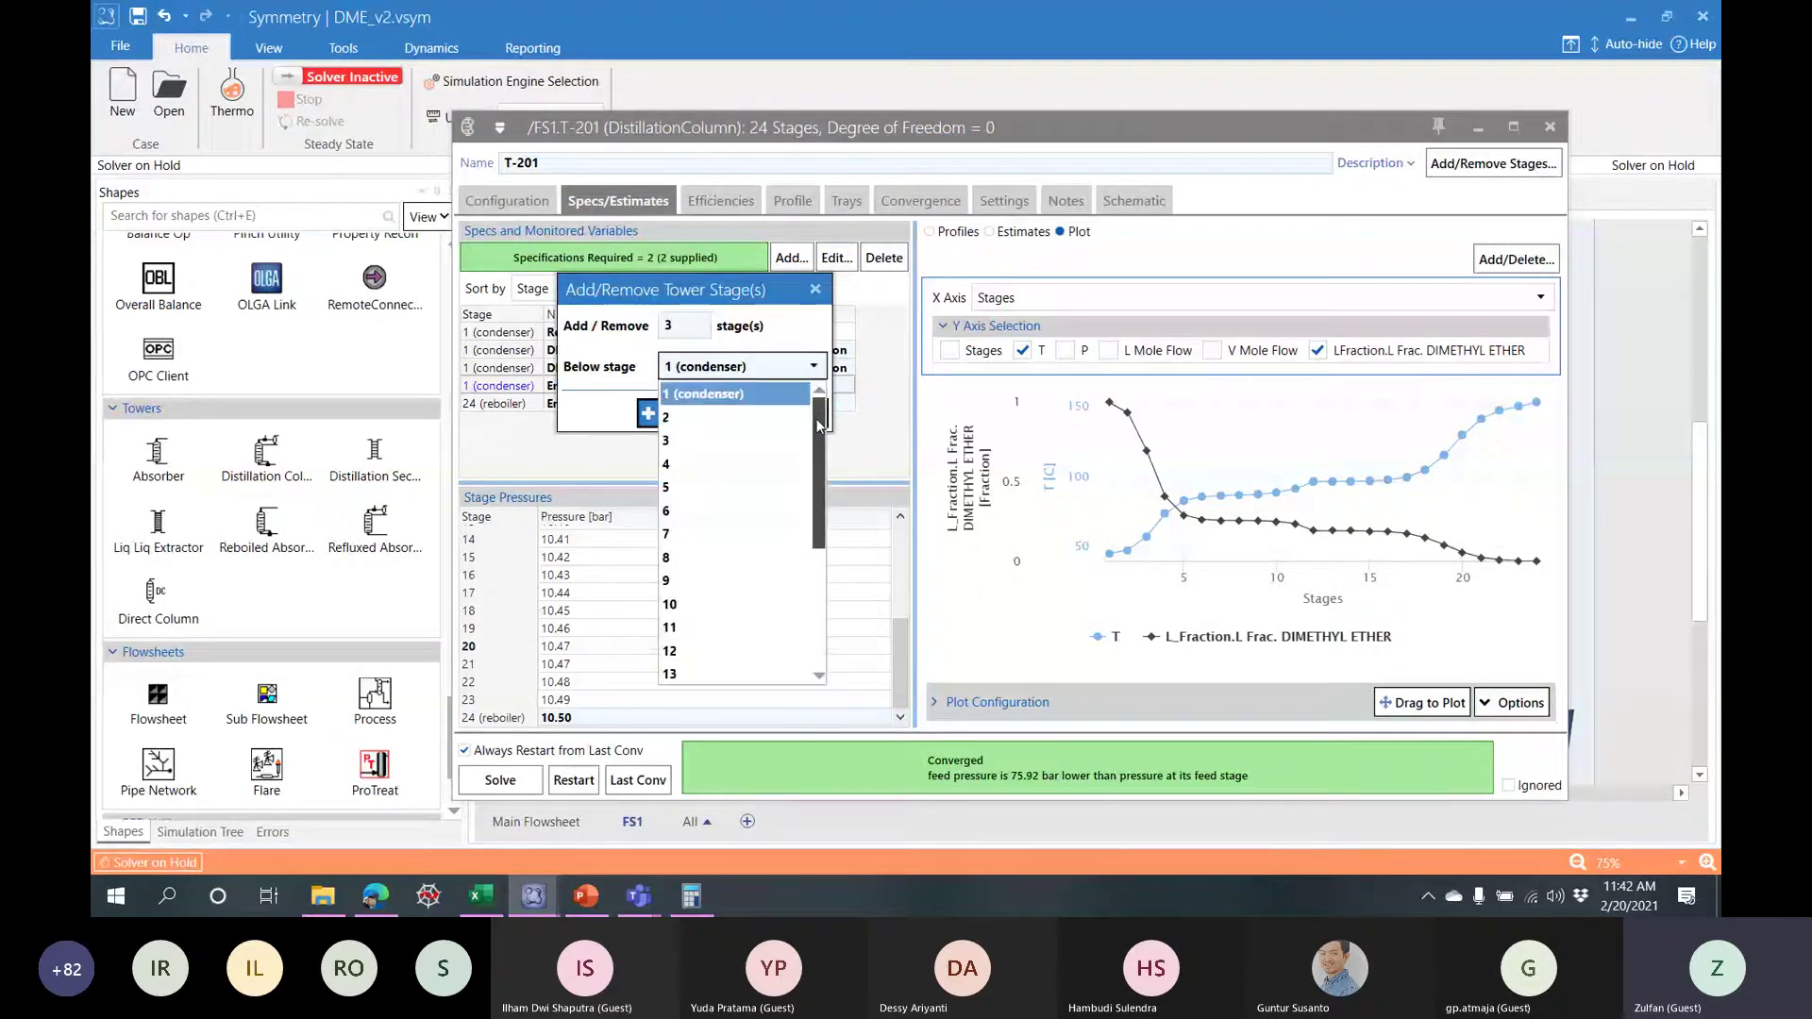
left_click(699, 511)
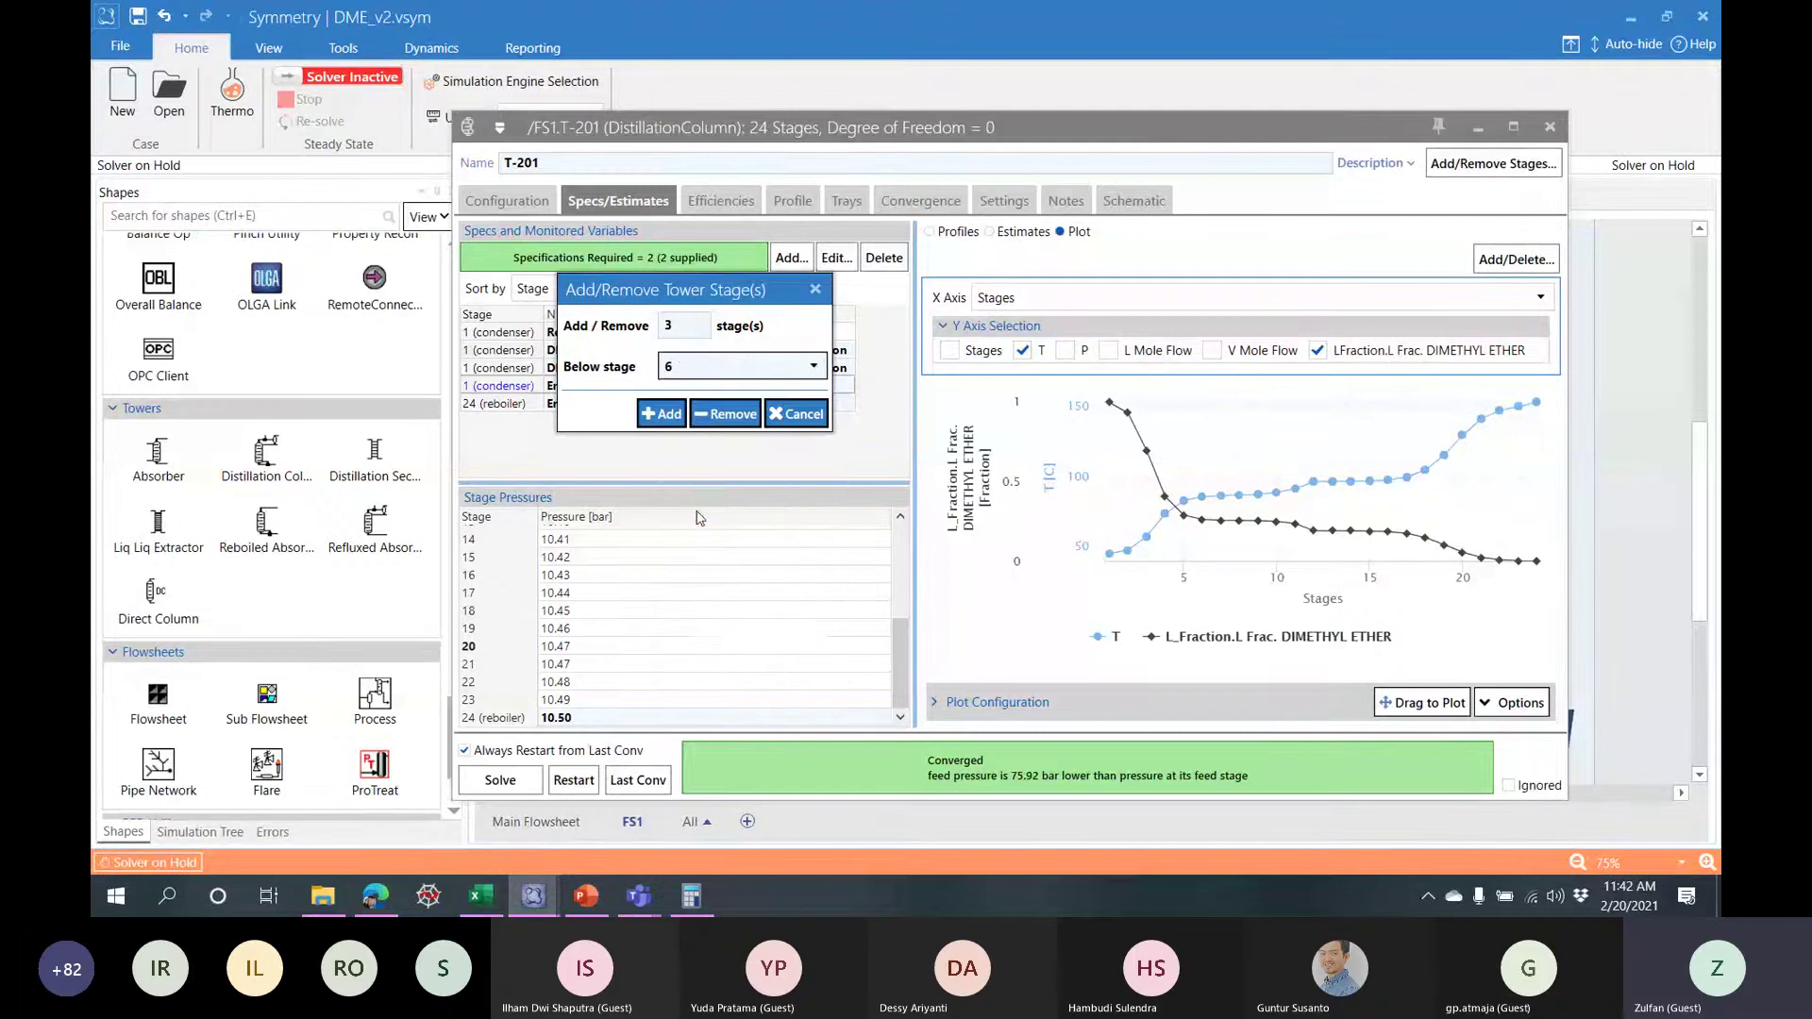
left_click(725, 413)
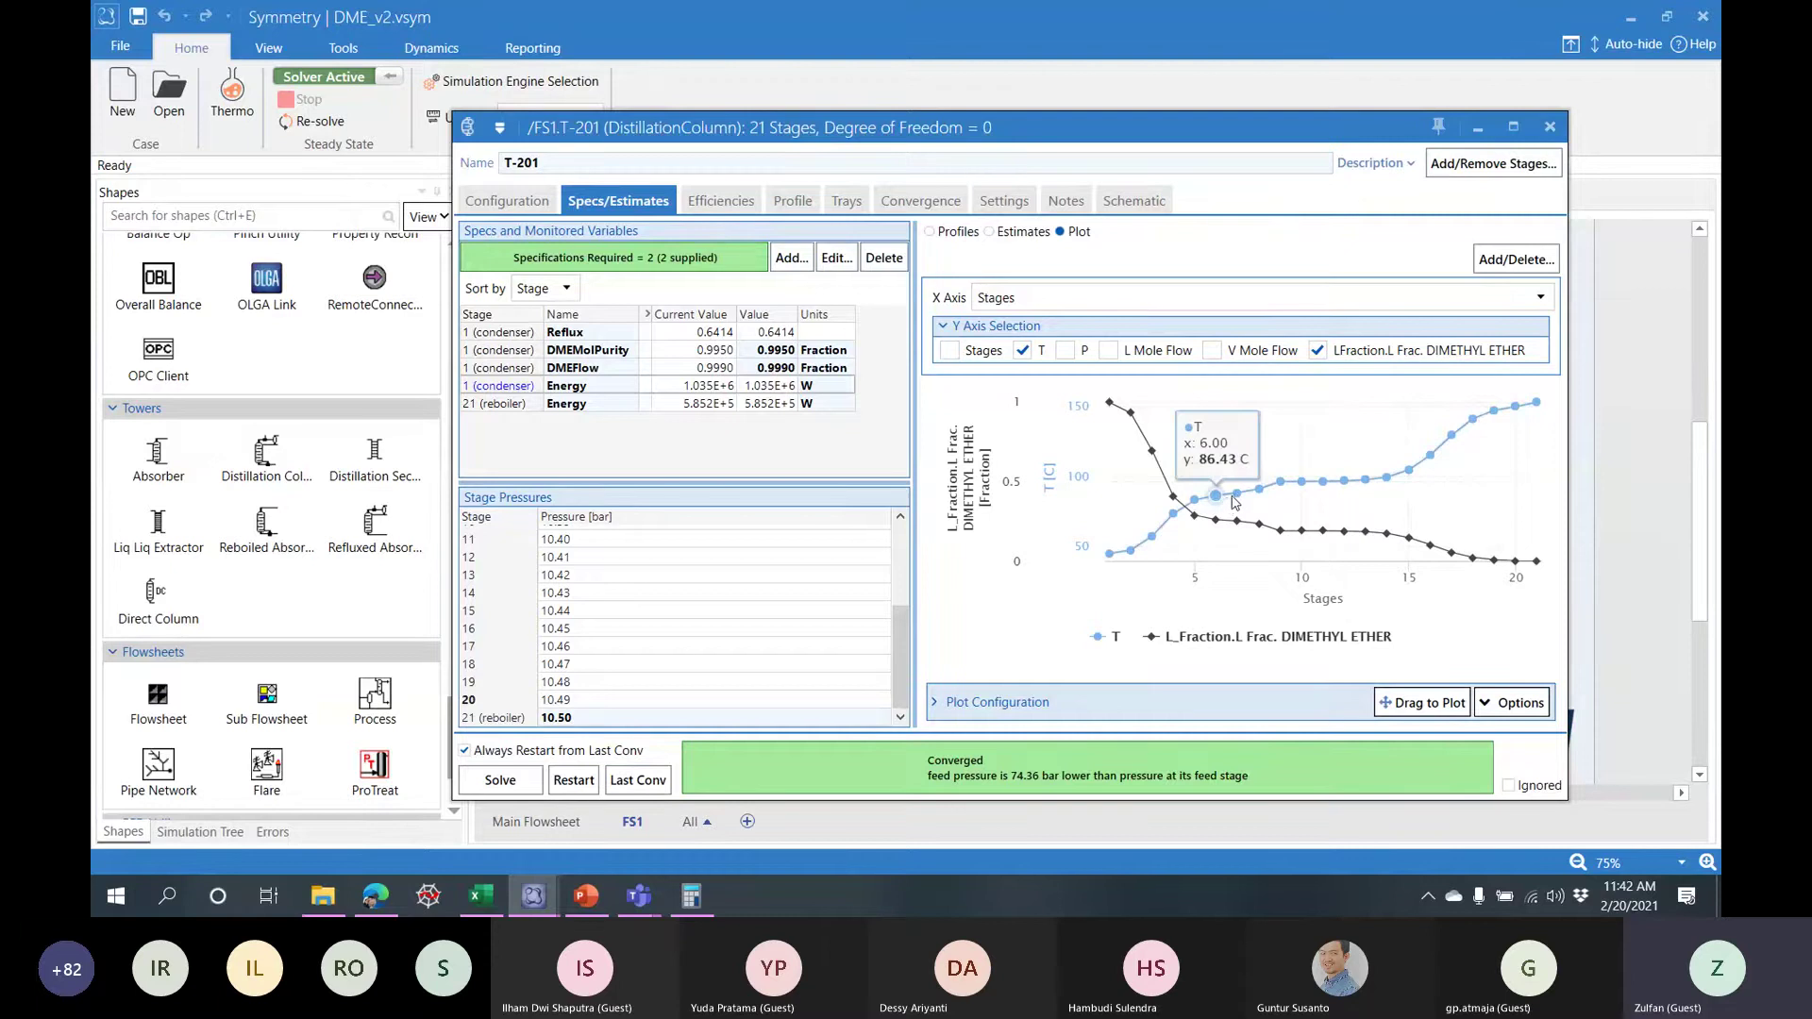
mouse_move(1237, 494)
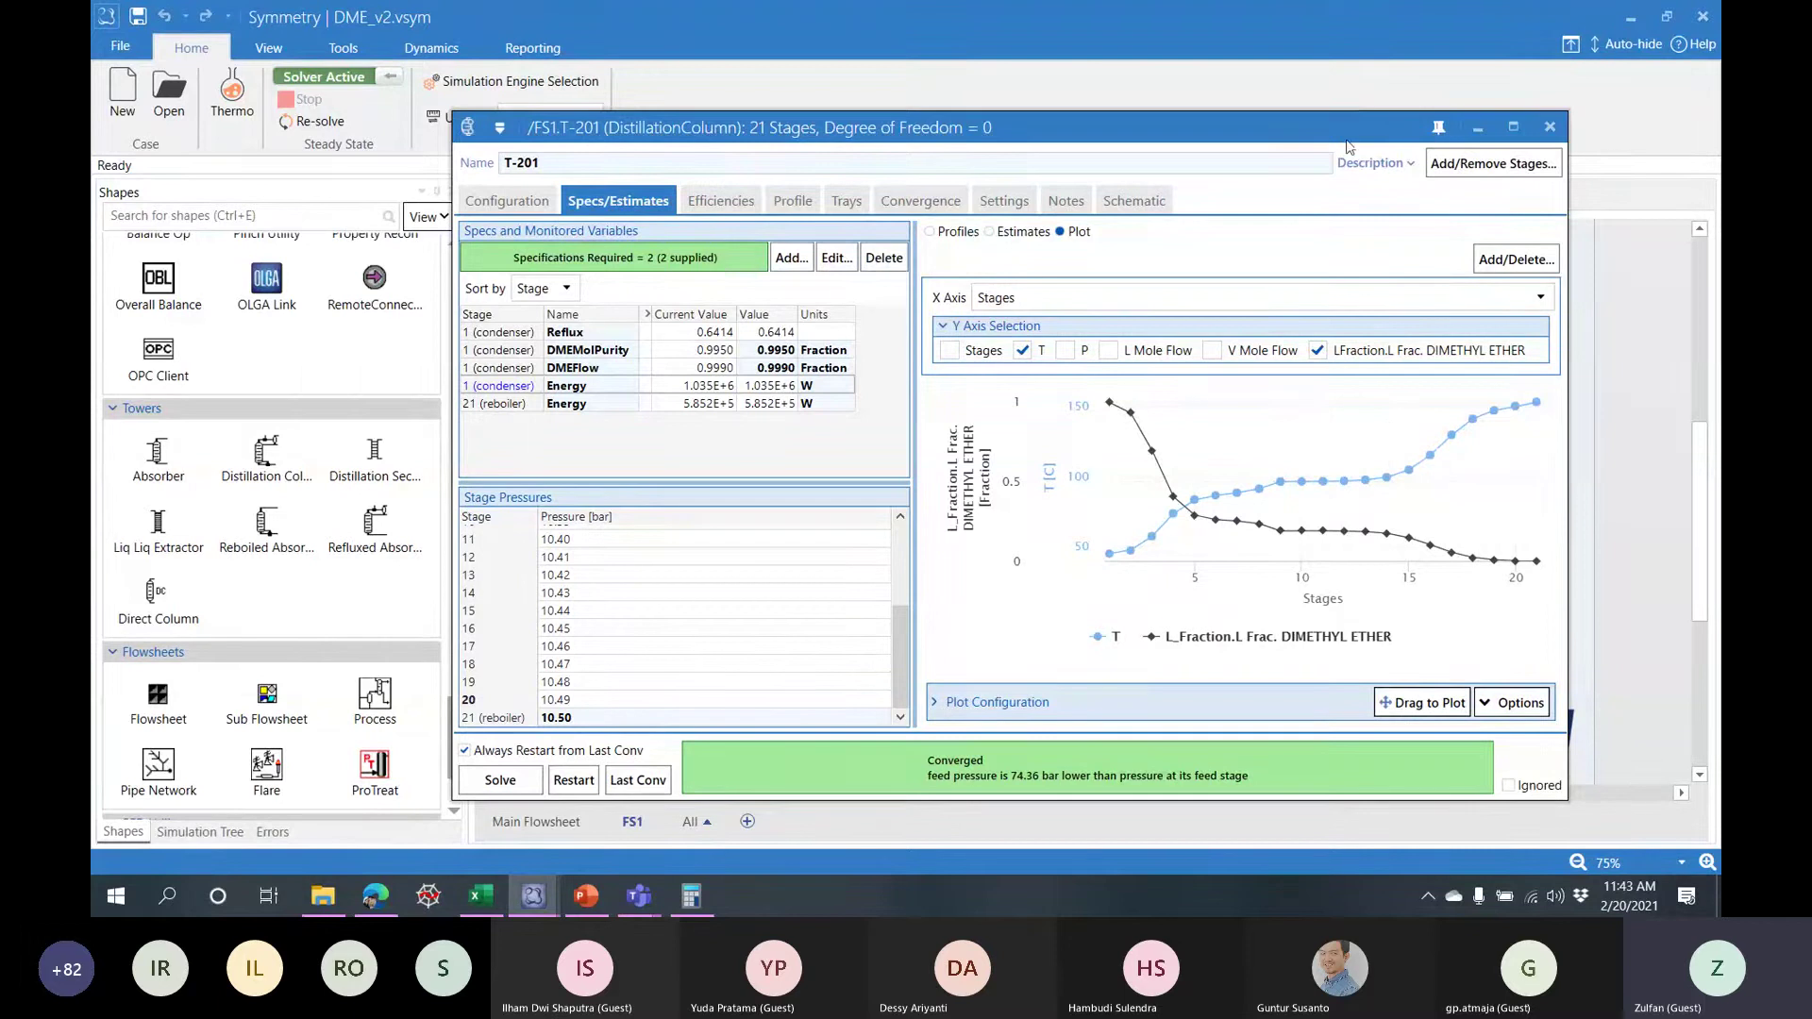
left_click_drag(1346, 139, 1007, 152)
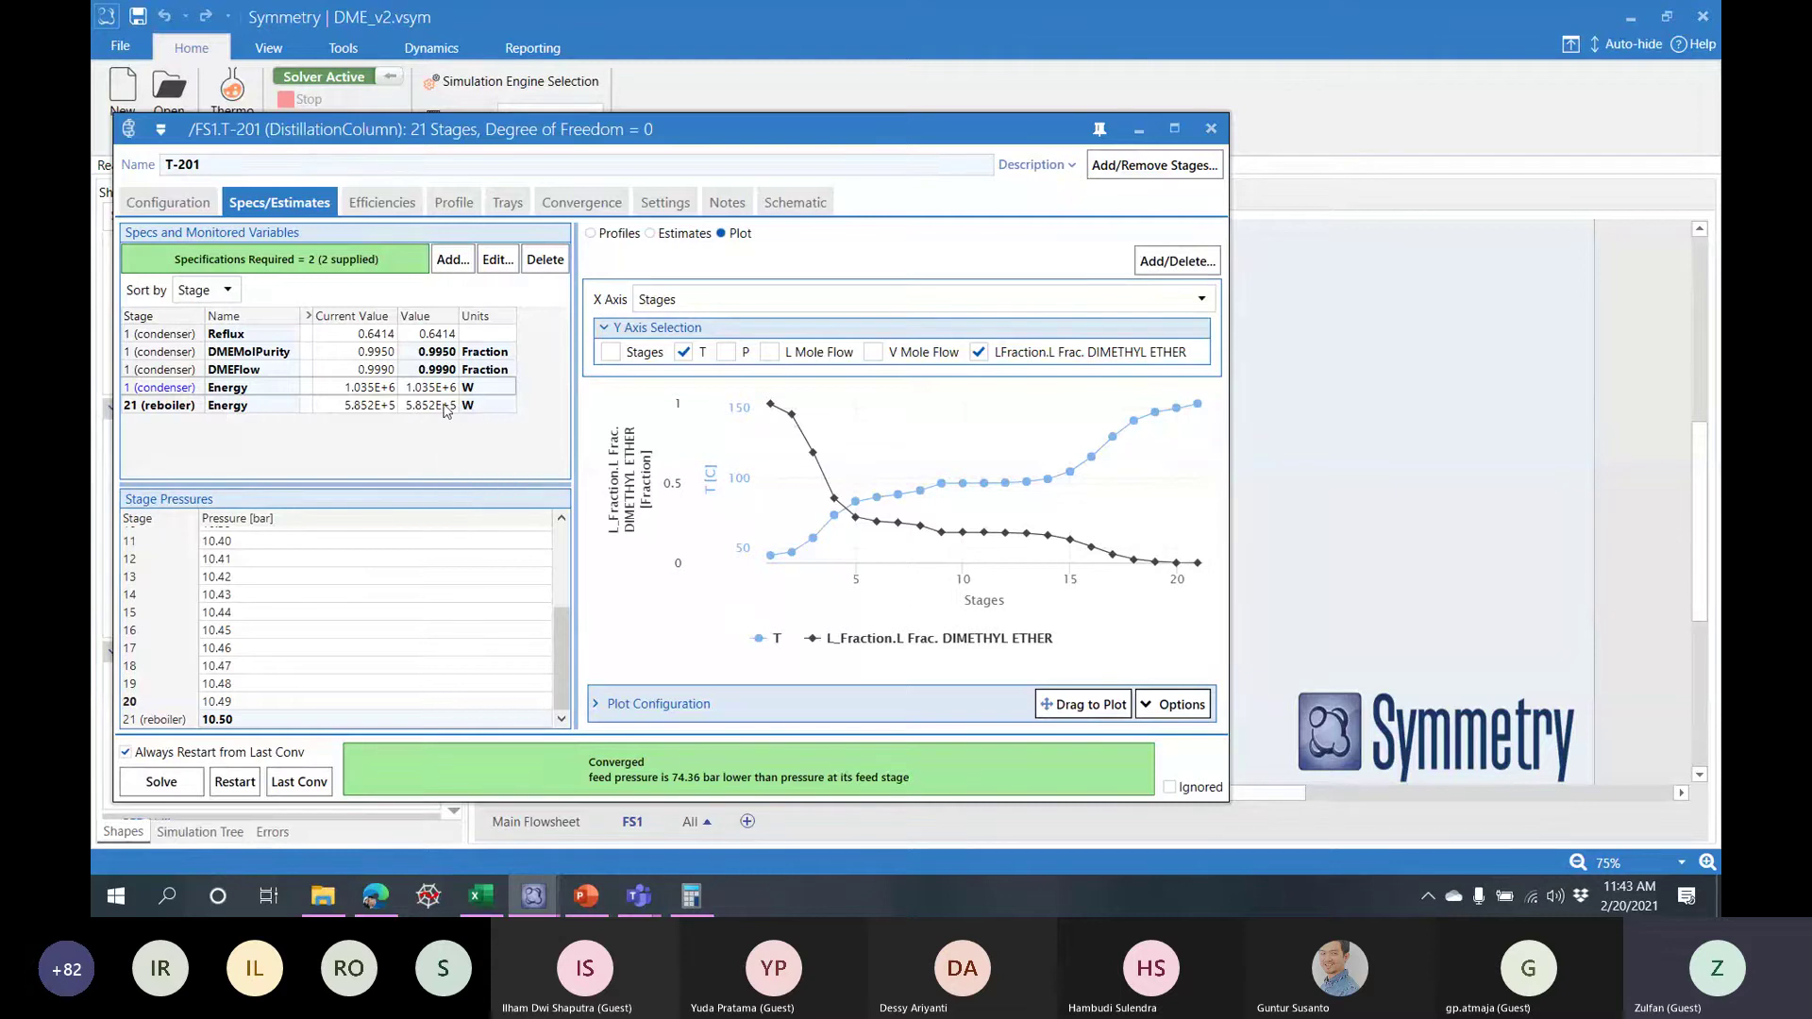
- Open stream 9 beside T-201's plot and compare its conditions and DME fraction with the stage temperature and liquid DME profiles
mouse_move(446, 409)
left_click_drag(639, 134, 1429, 64)
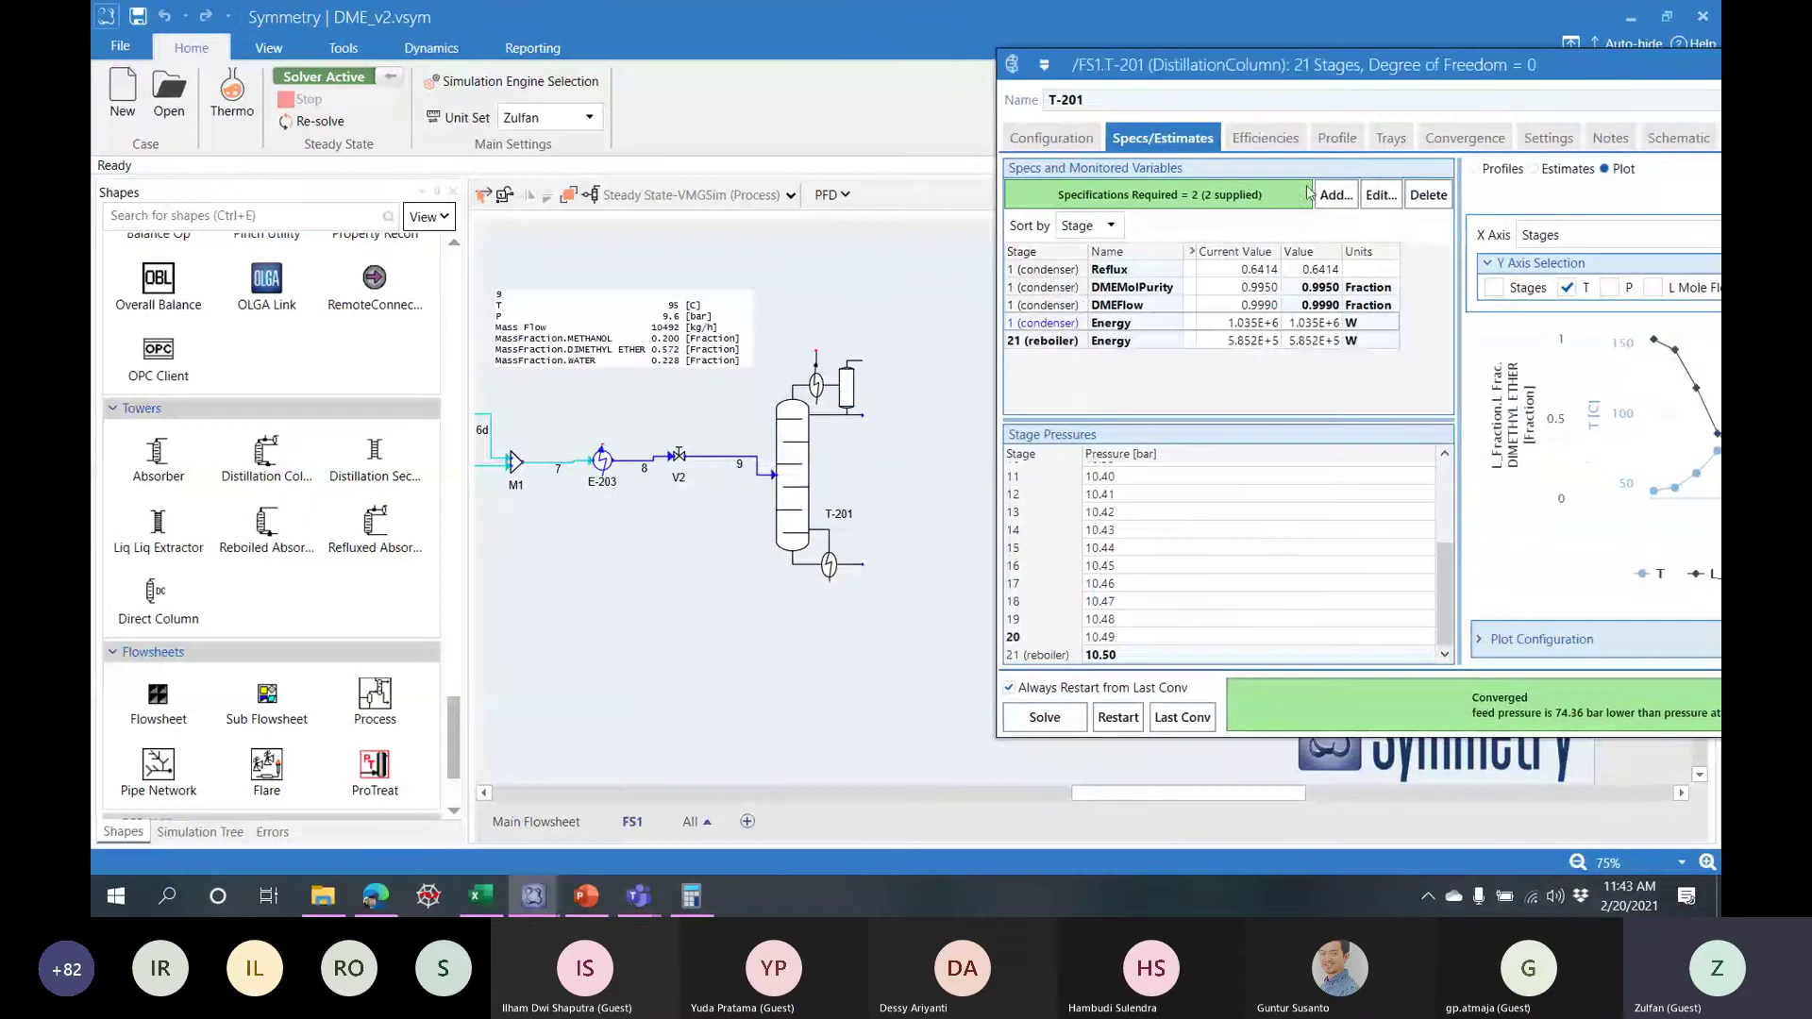
double_click(725, 457)
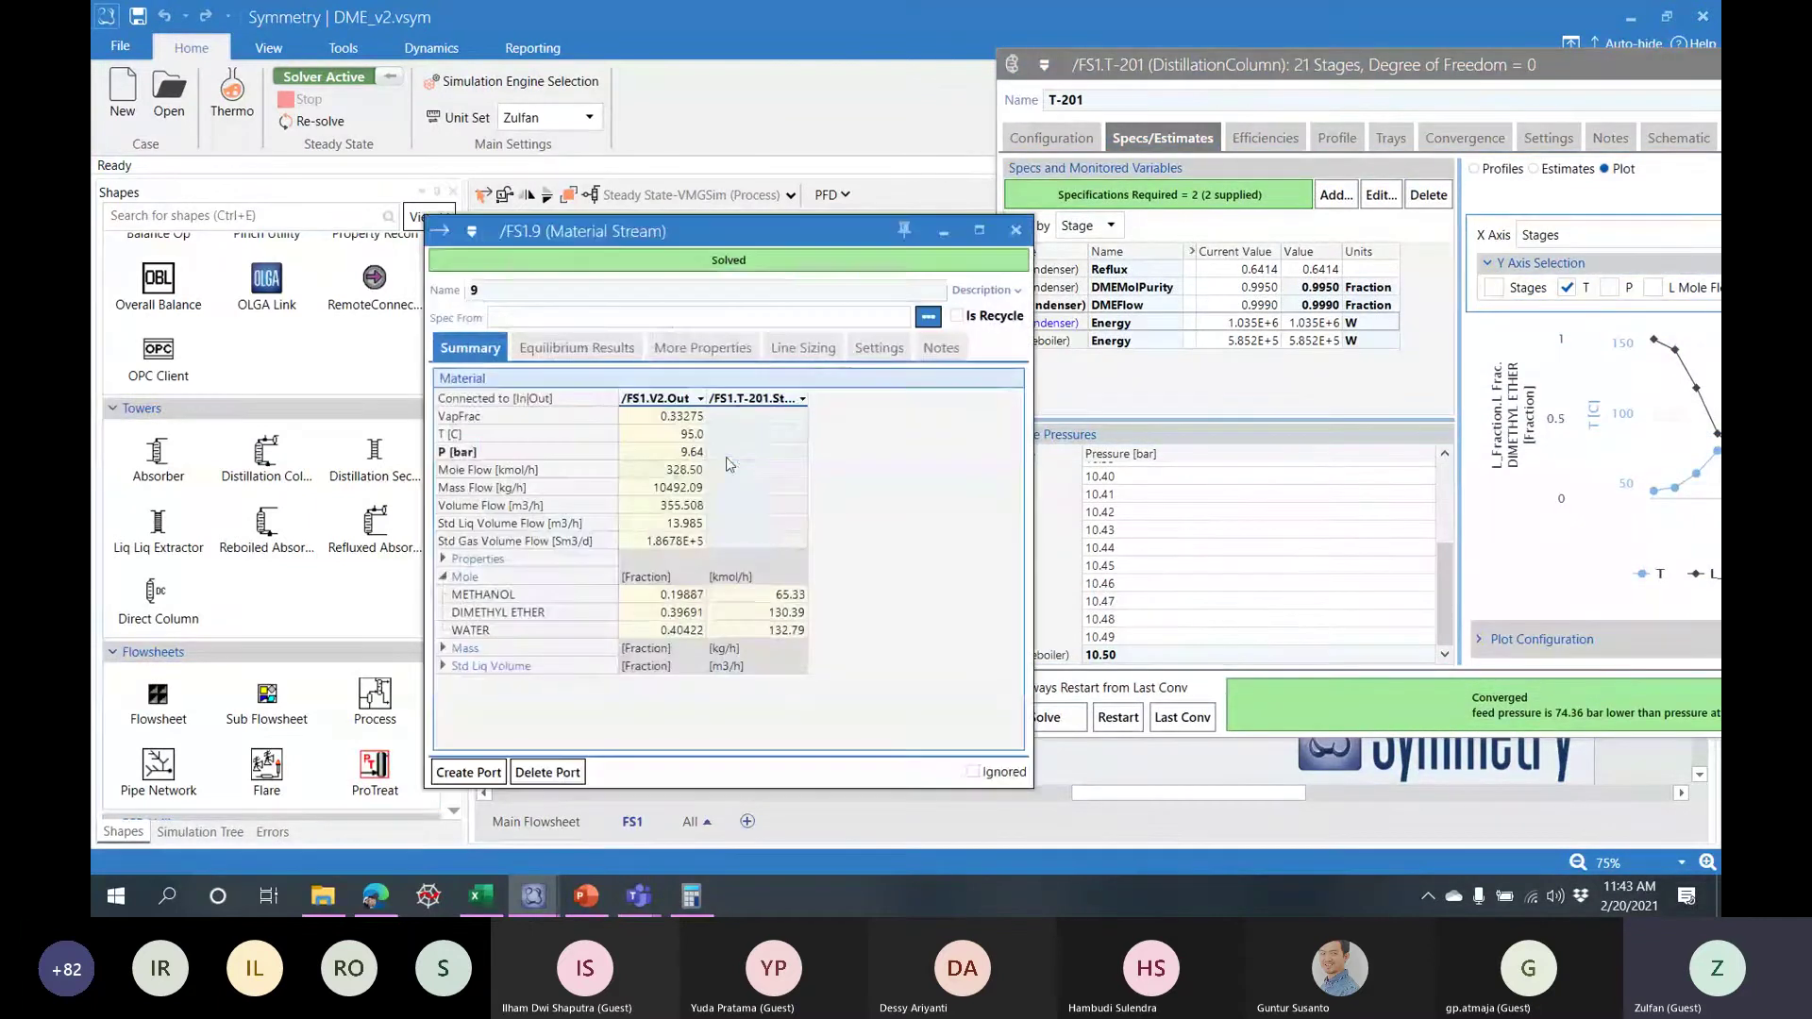
left_click_drag(826, 241, 612, 170)
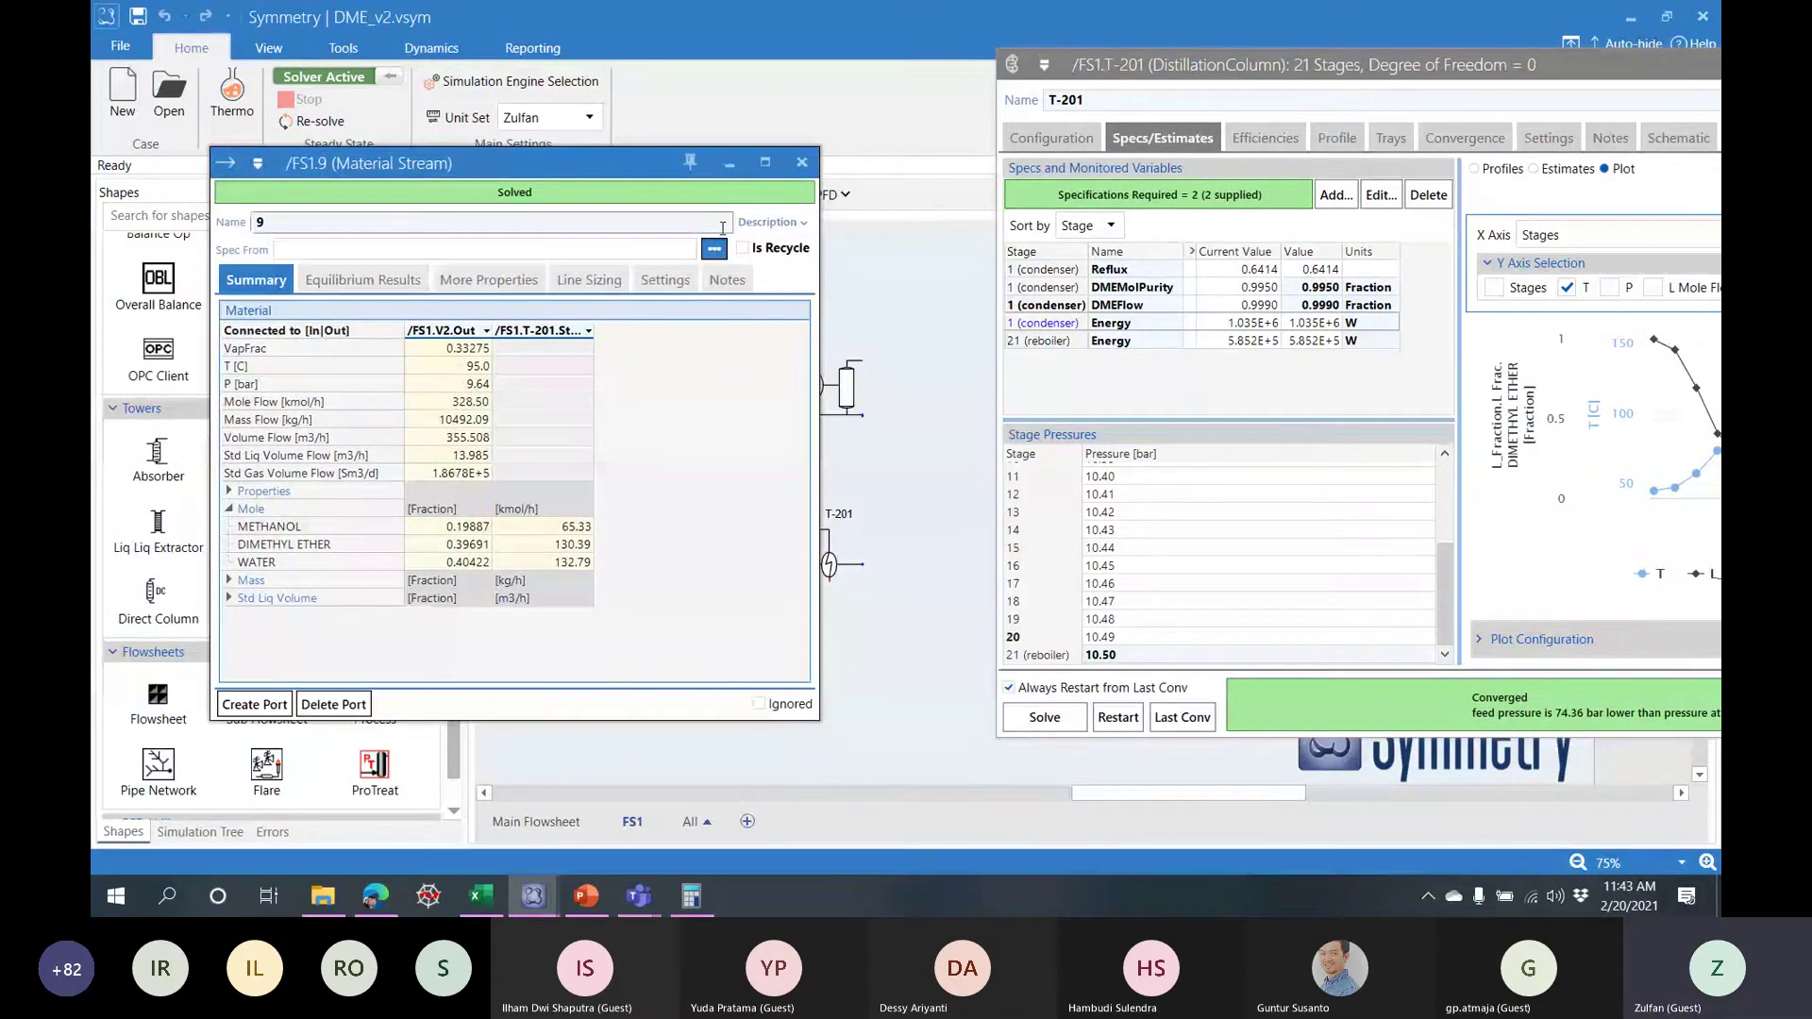
left_click_drag(1201, 70, 788, 77)
left_click_drag(370, 162, 282, 163)
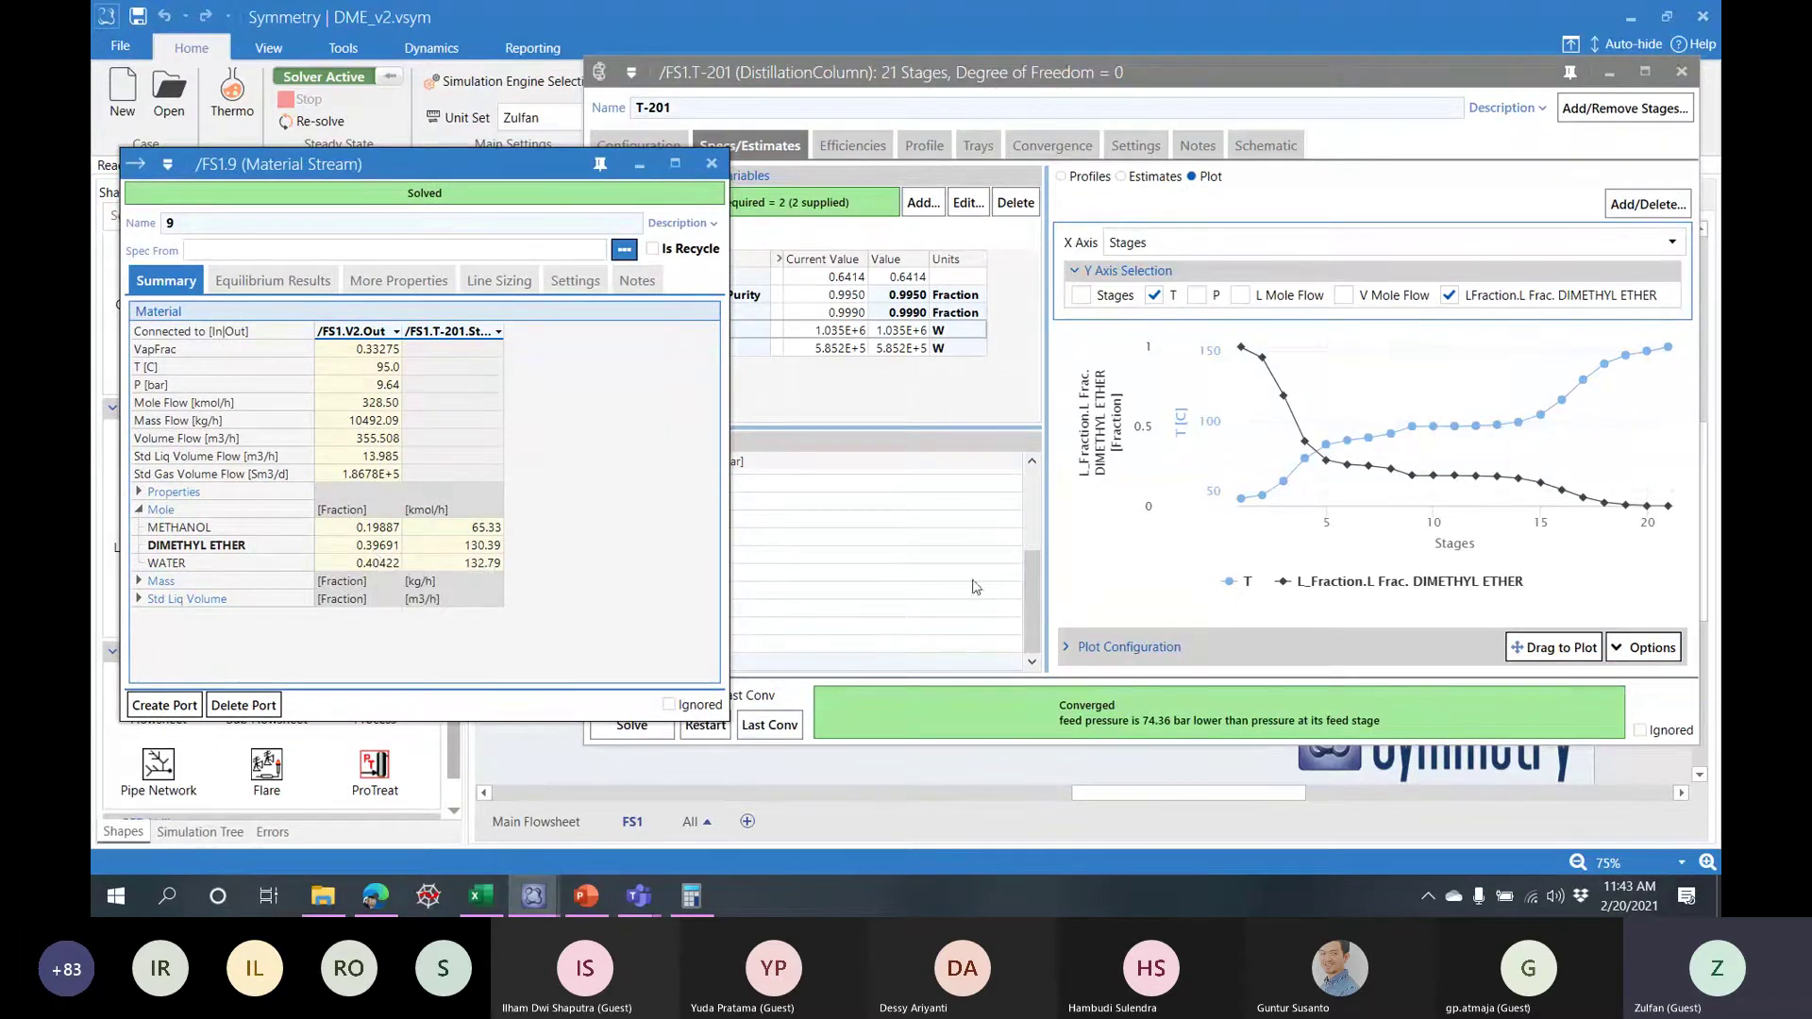
mouse_move(1475, 427)
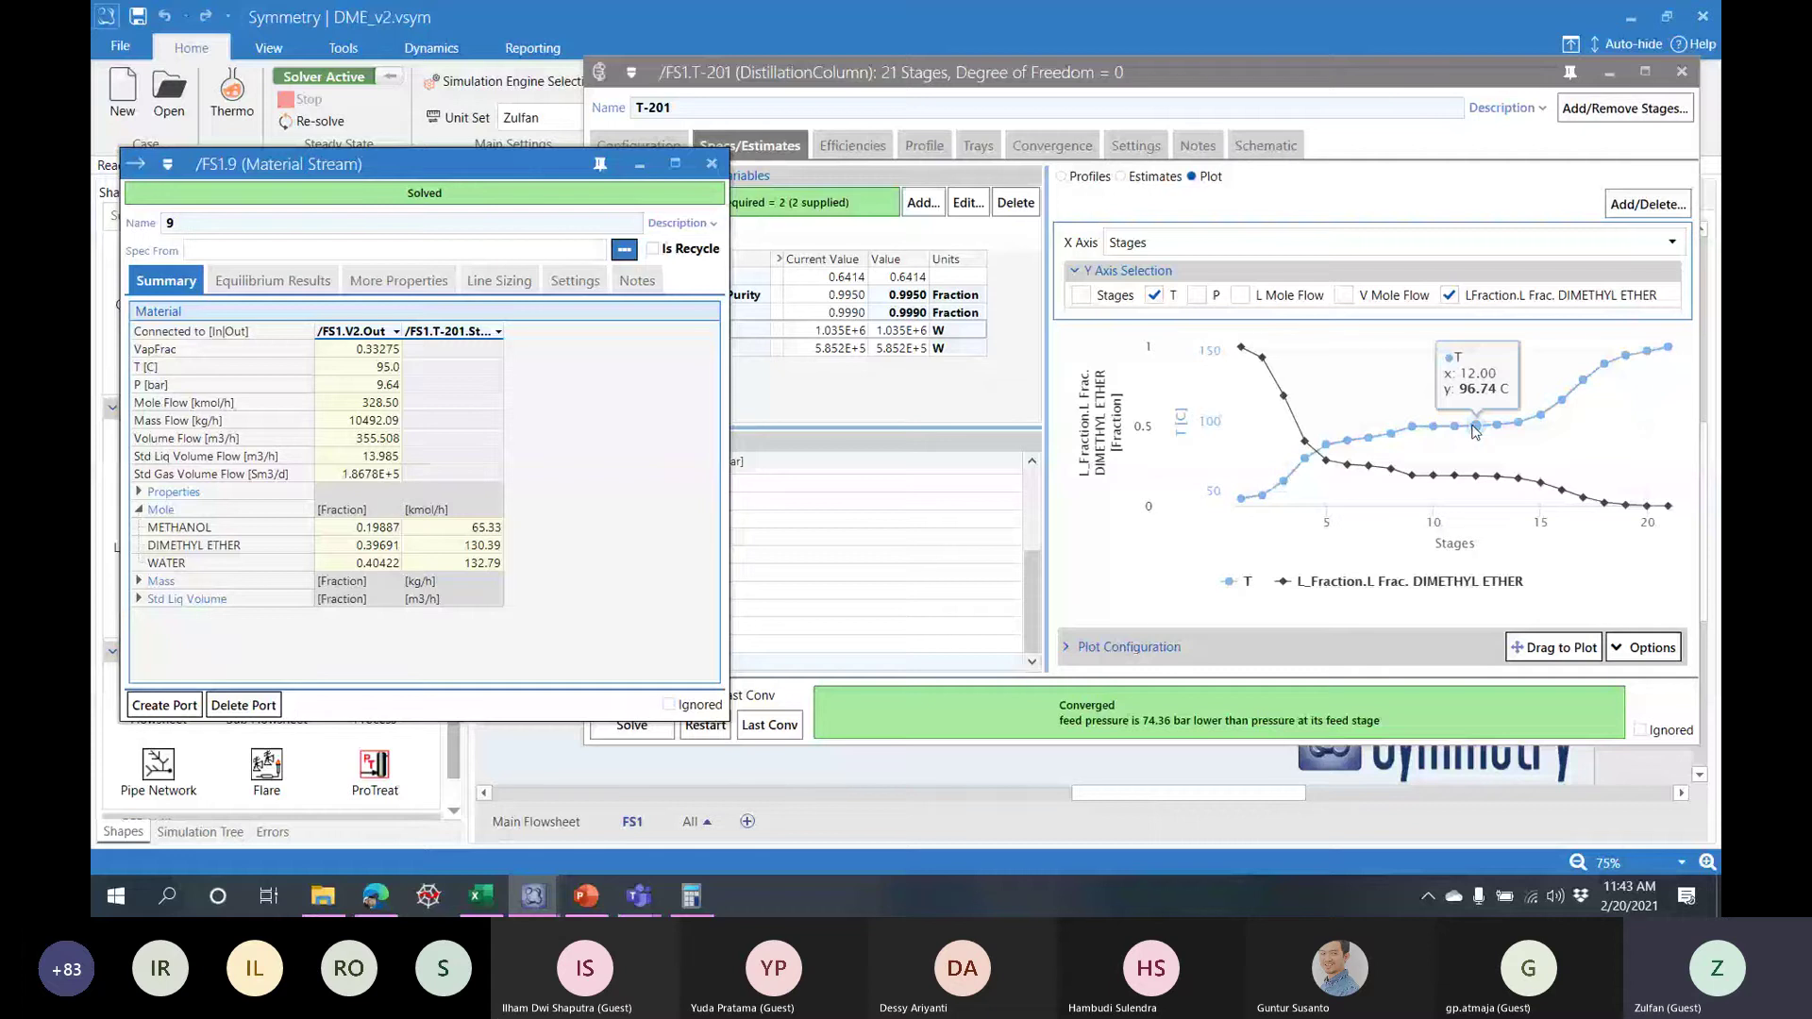
mouse_move(1478, 477)
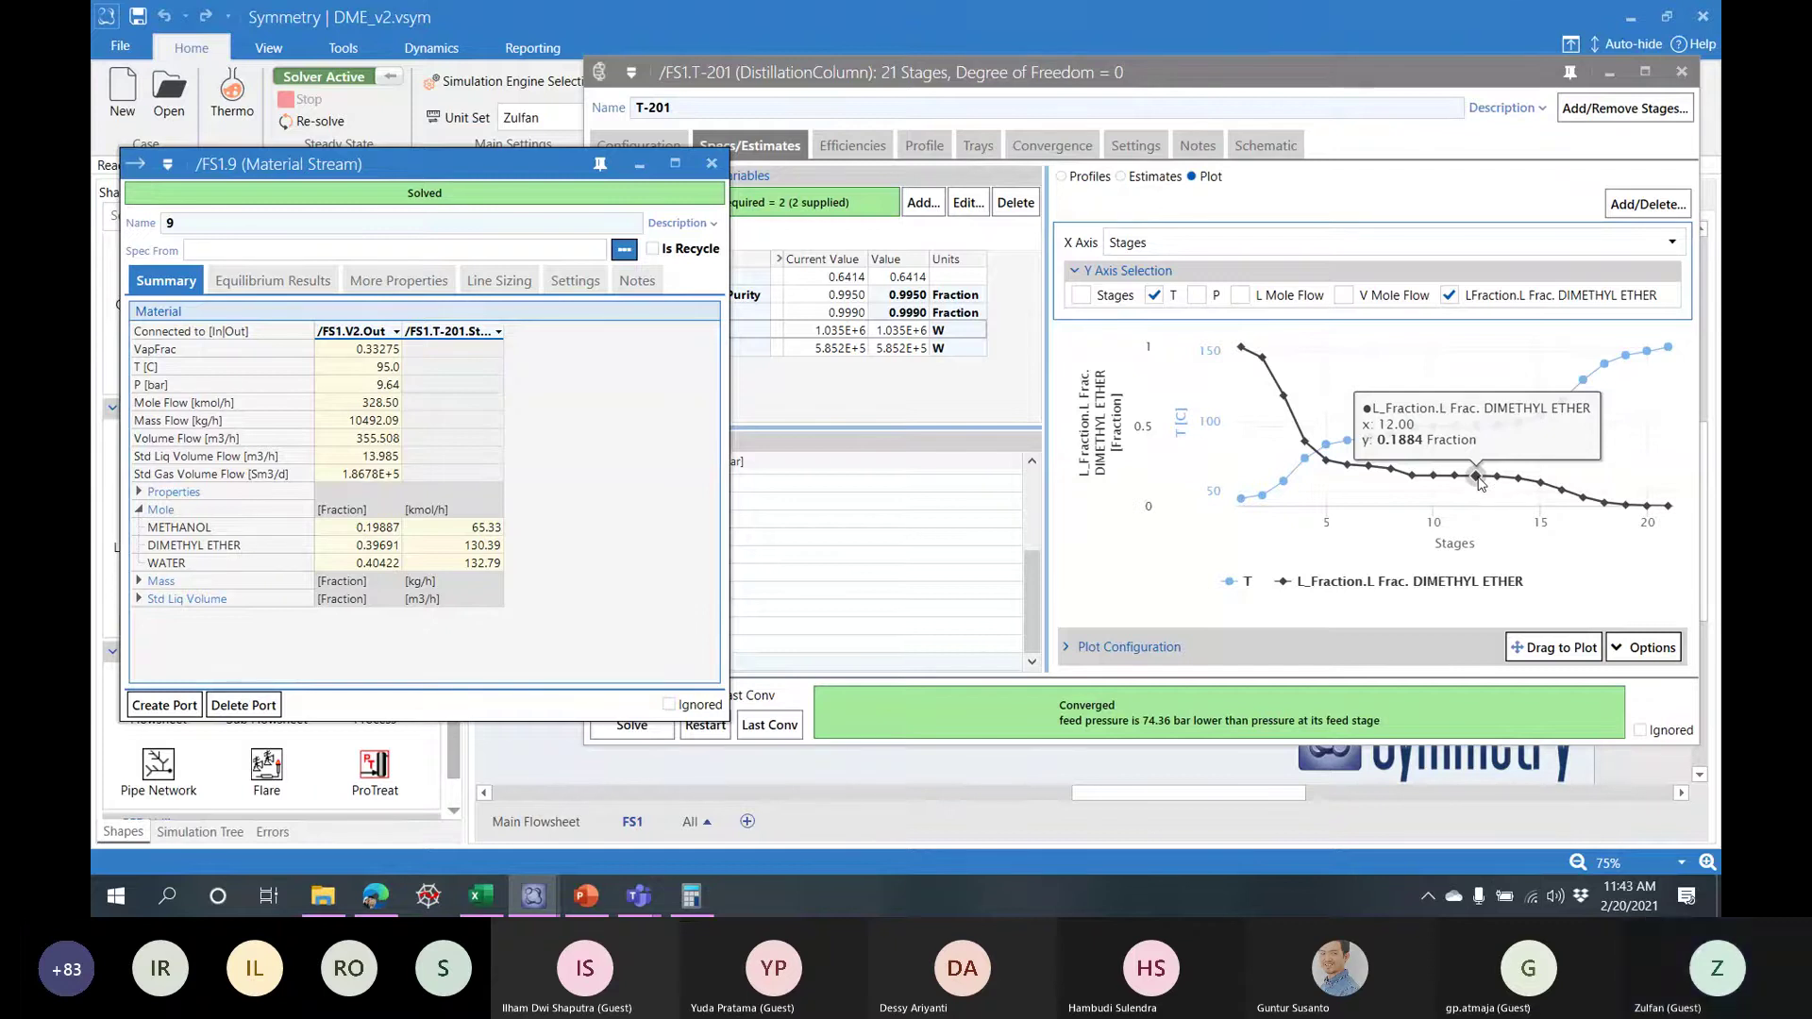
mouse_move(1305, 446)
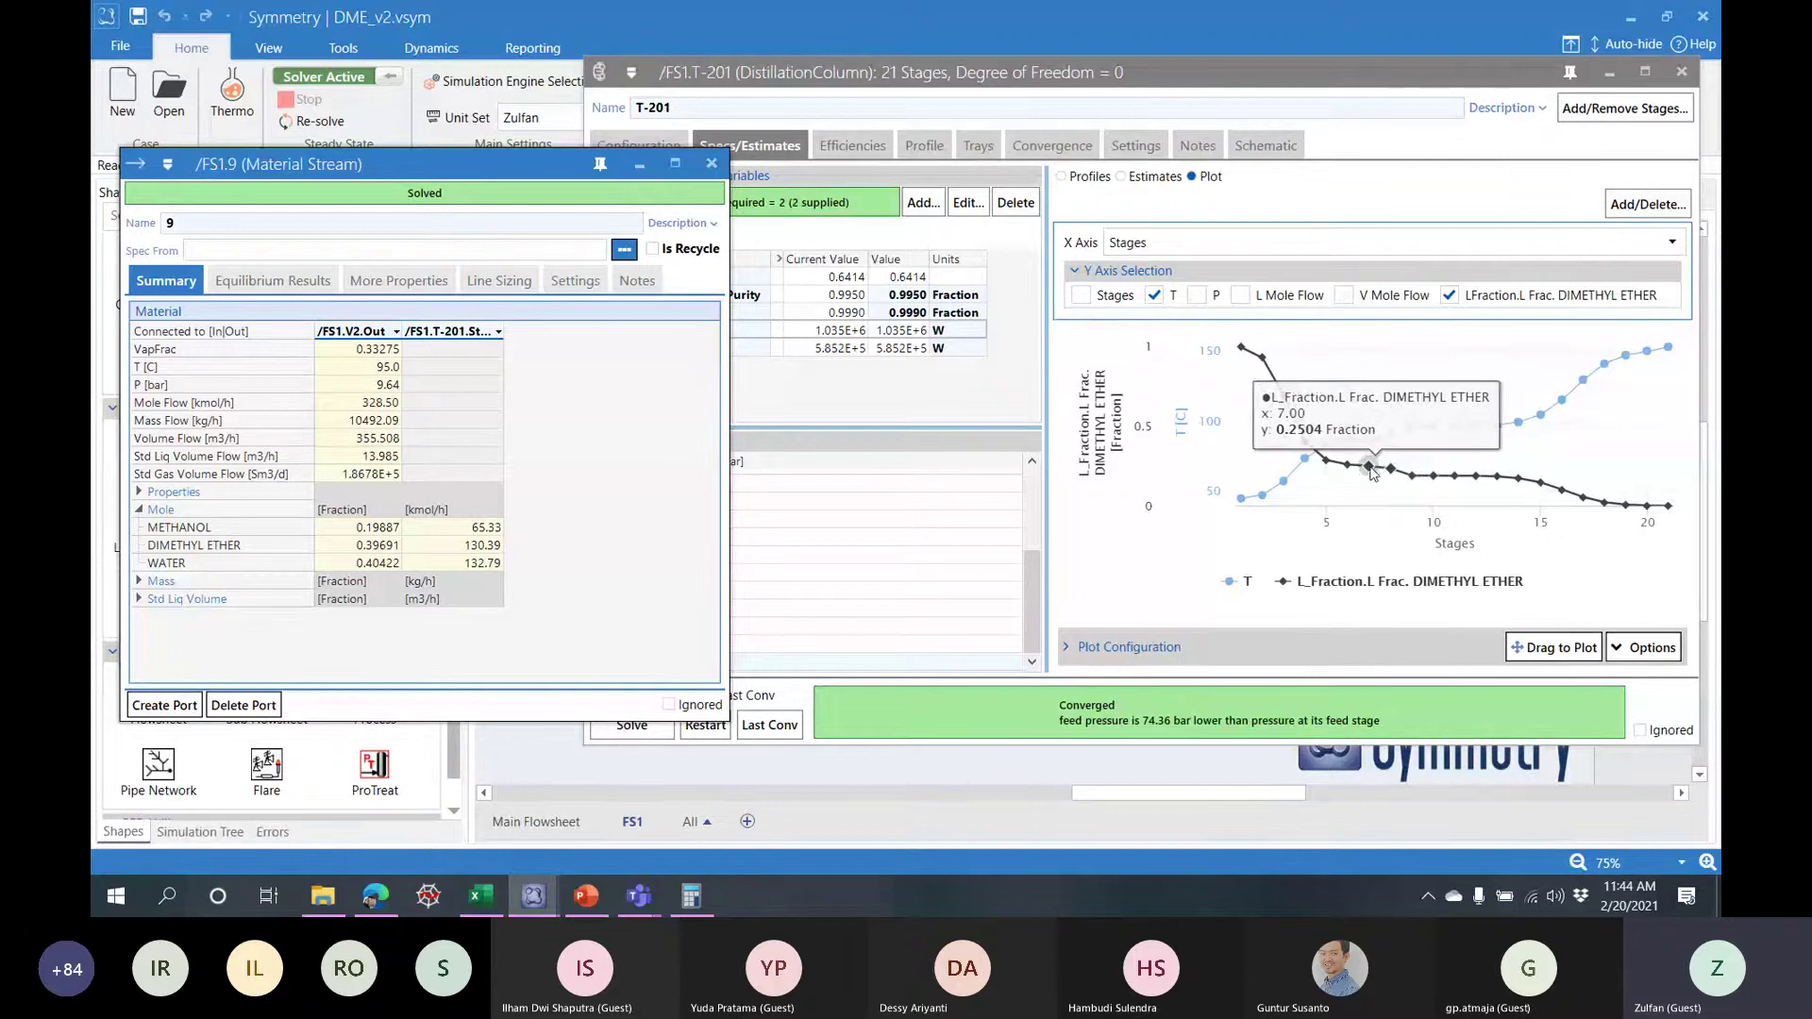
mouse_move(1350, 472)
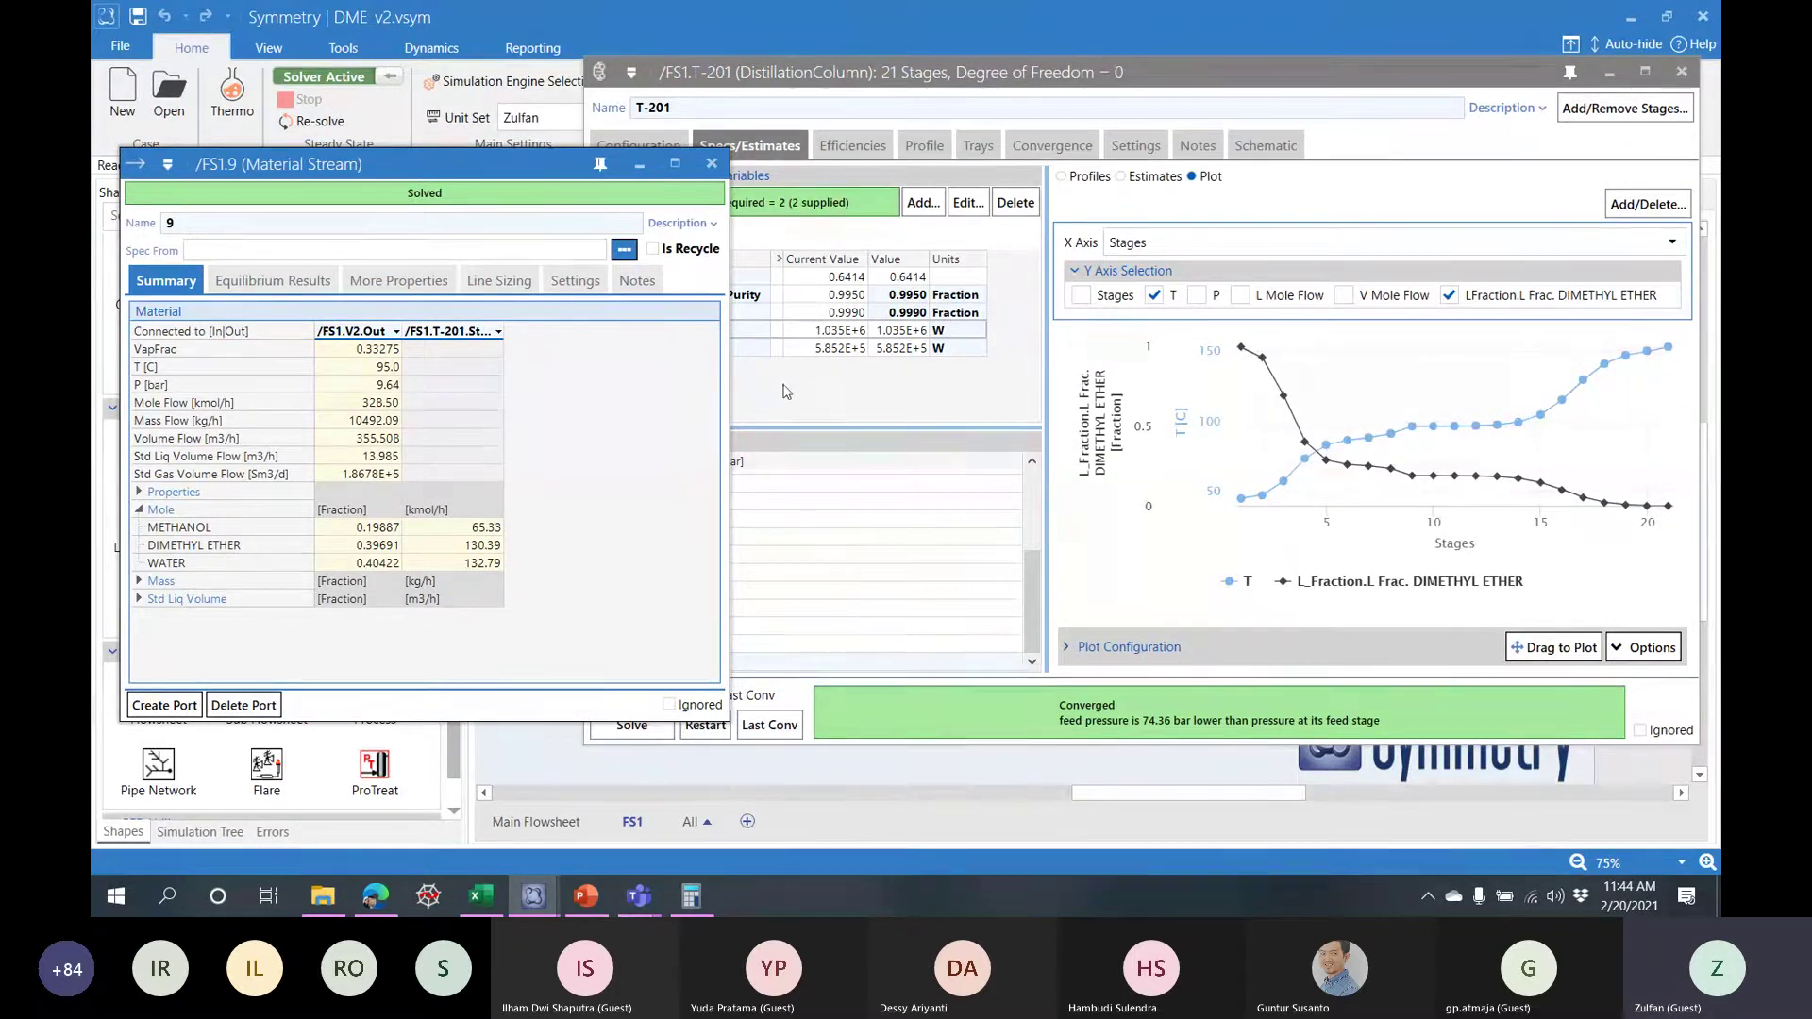
- Set T-201's feed stage to 4 and inspect the resulting reboiler energy and stage plot
left_click(885, 380)
mouse_move(894, 354)
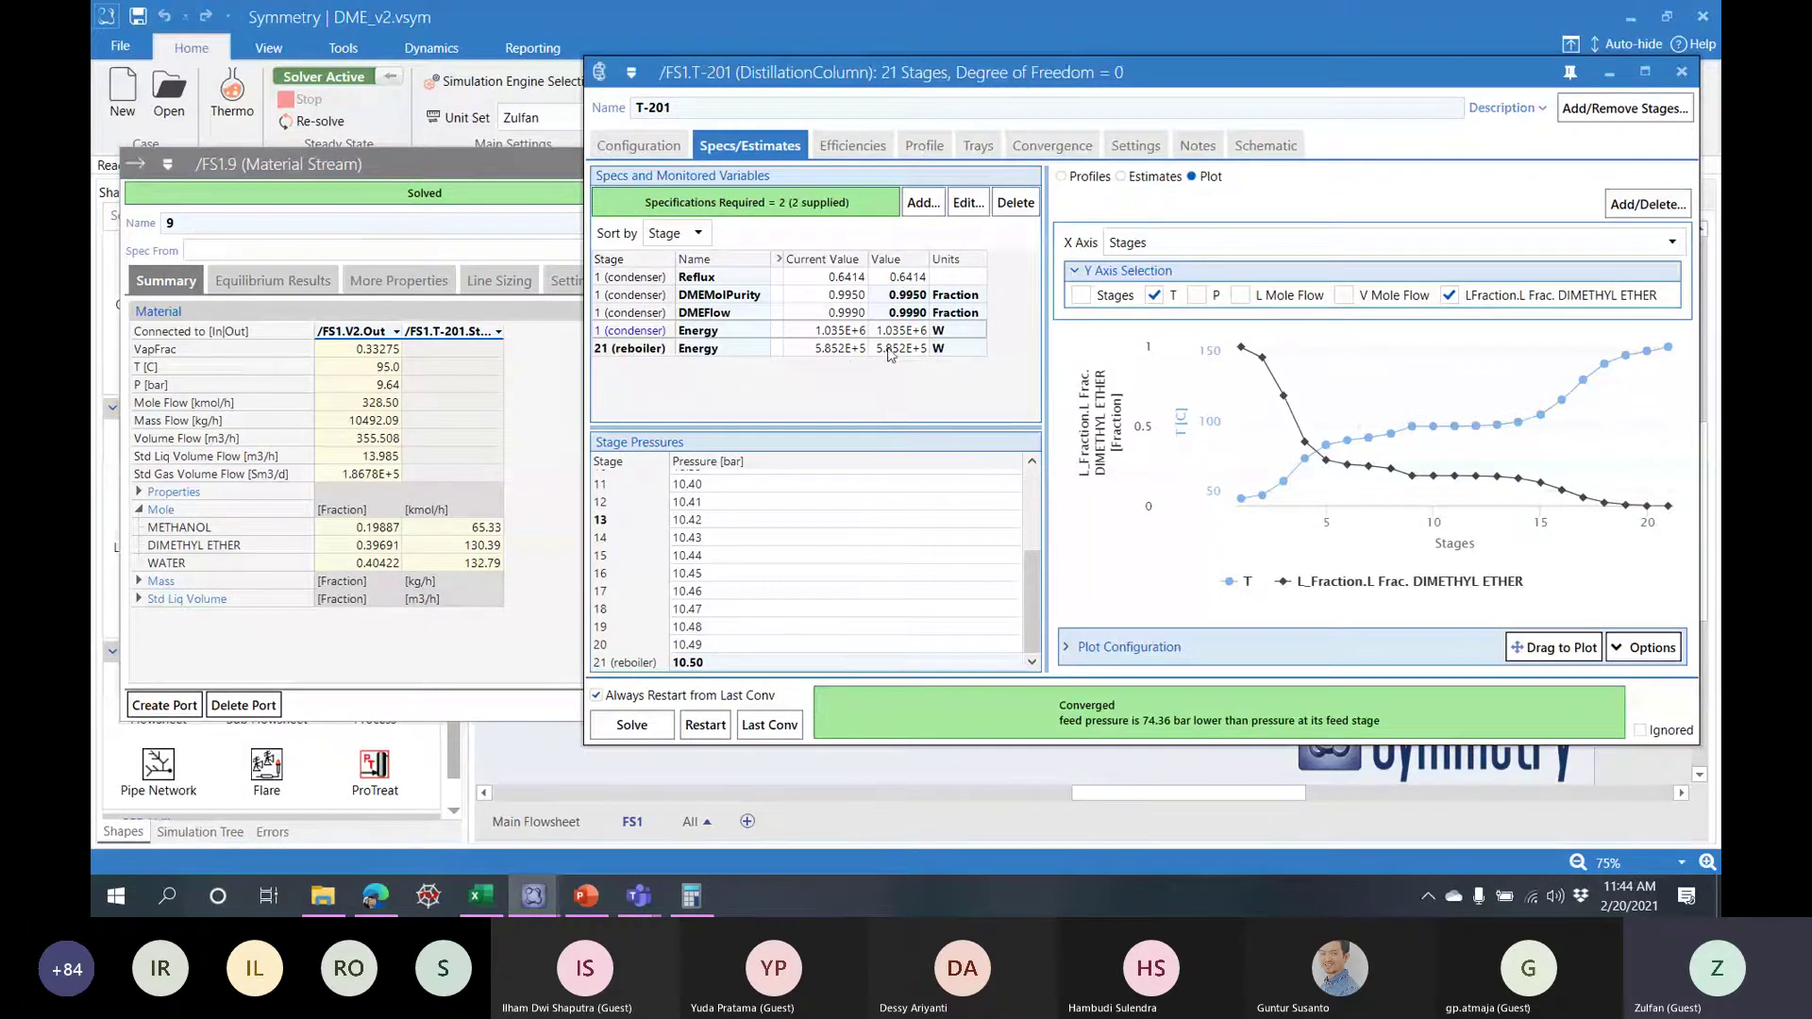
left_click(668, 150)
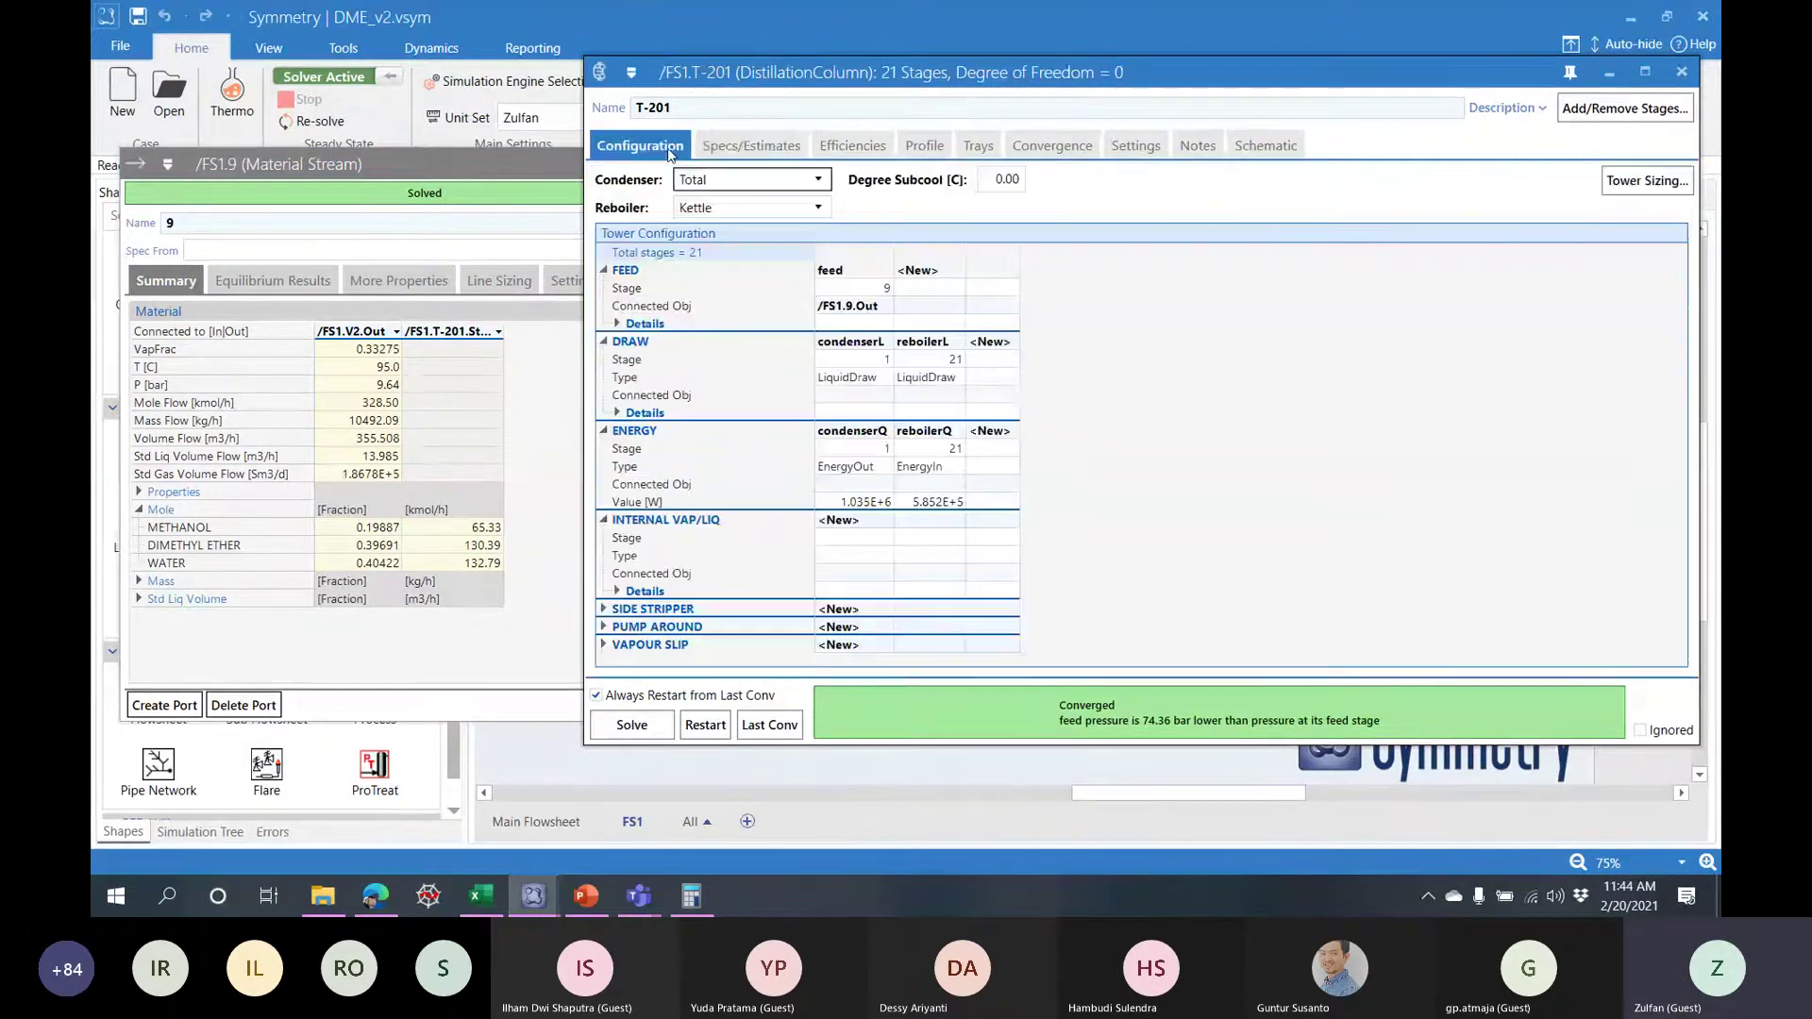
left_click(883, 290)
left_click(883, 288)
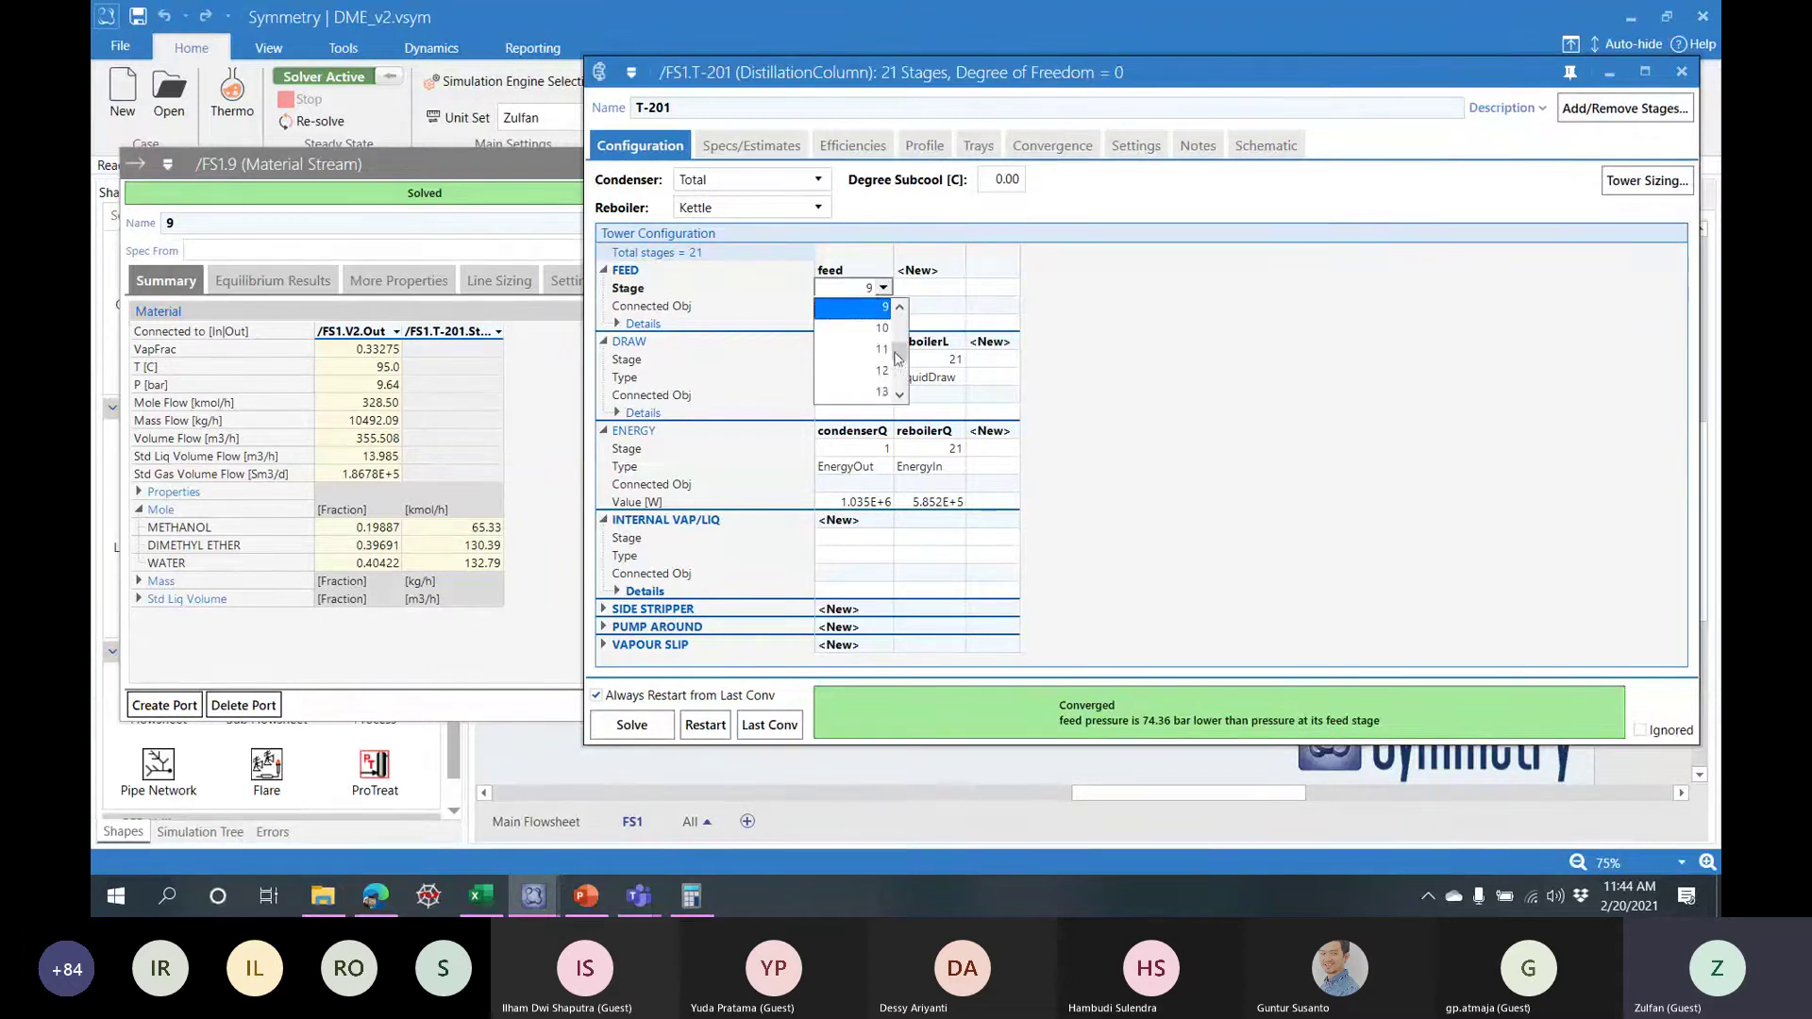
scroll(897, 357, "up", 2)
left_click(864, 330)
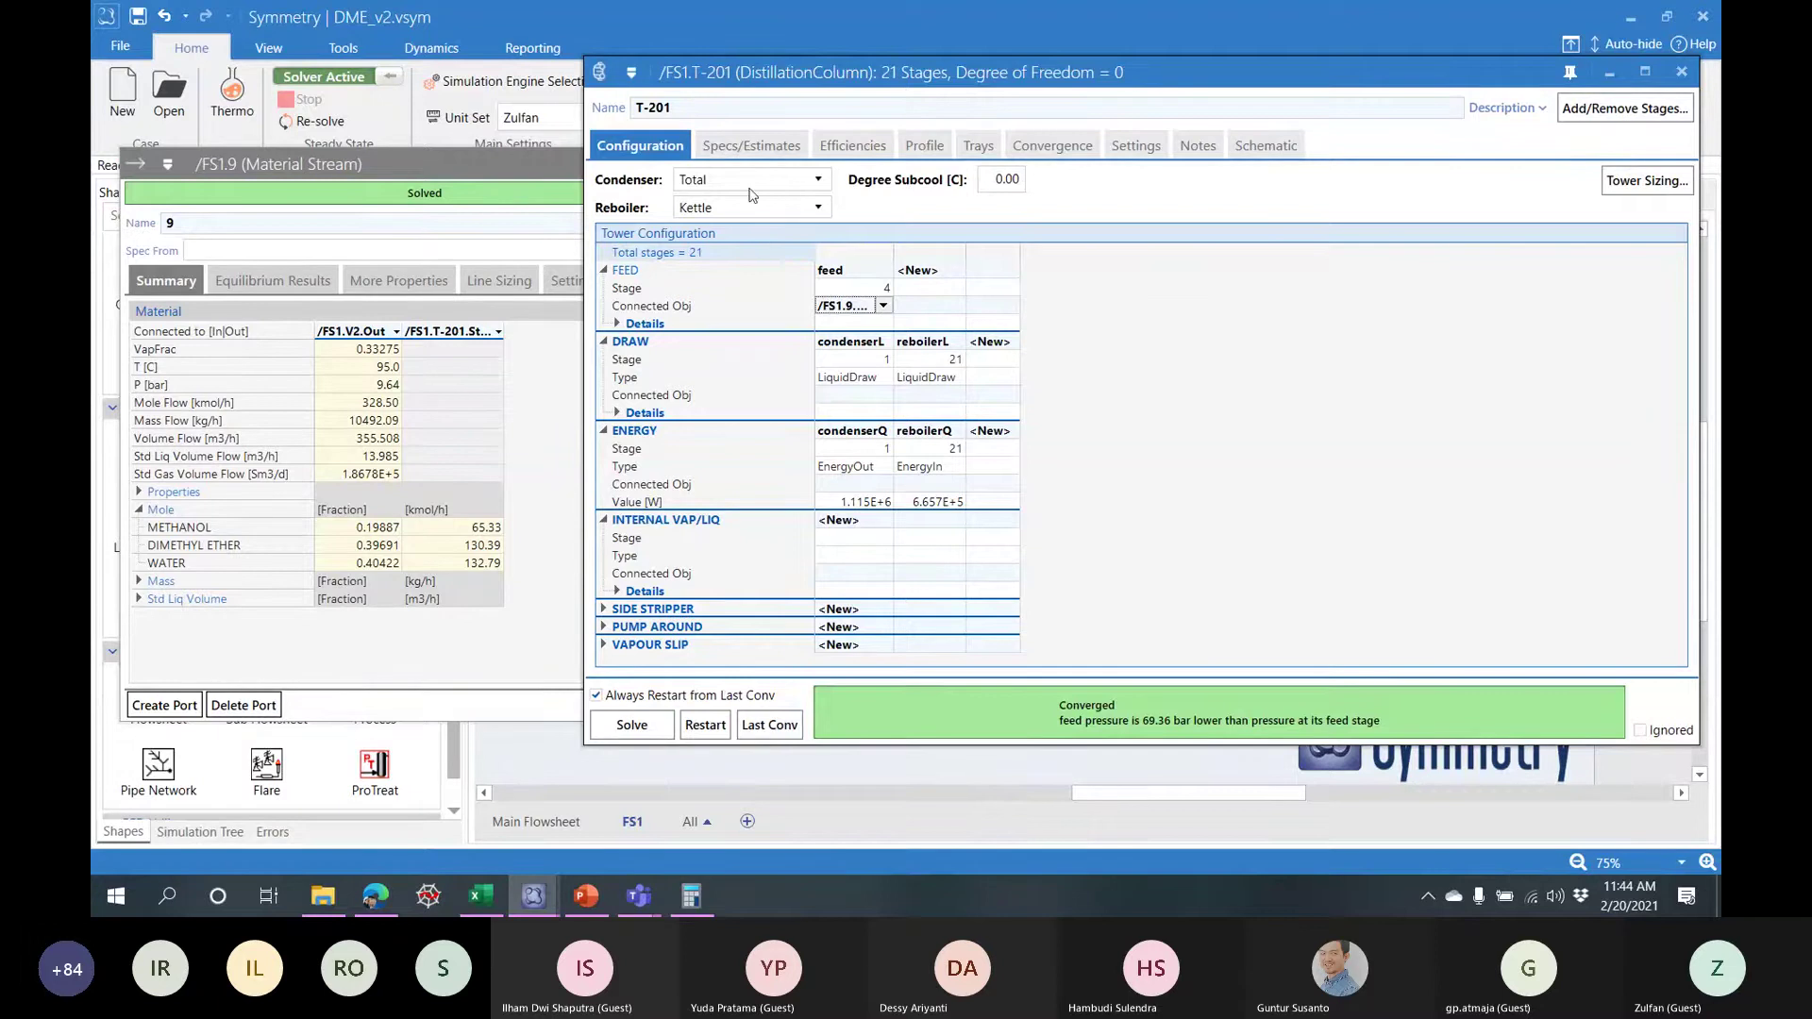
left_click(752, 145)
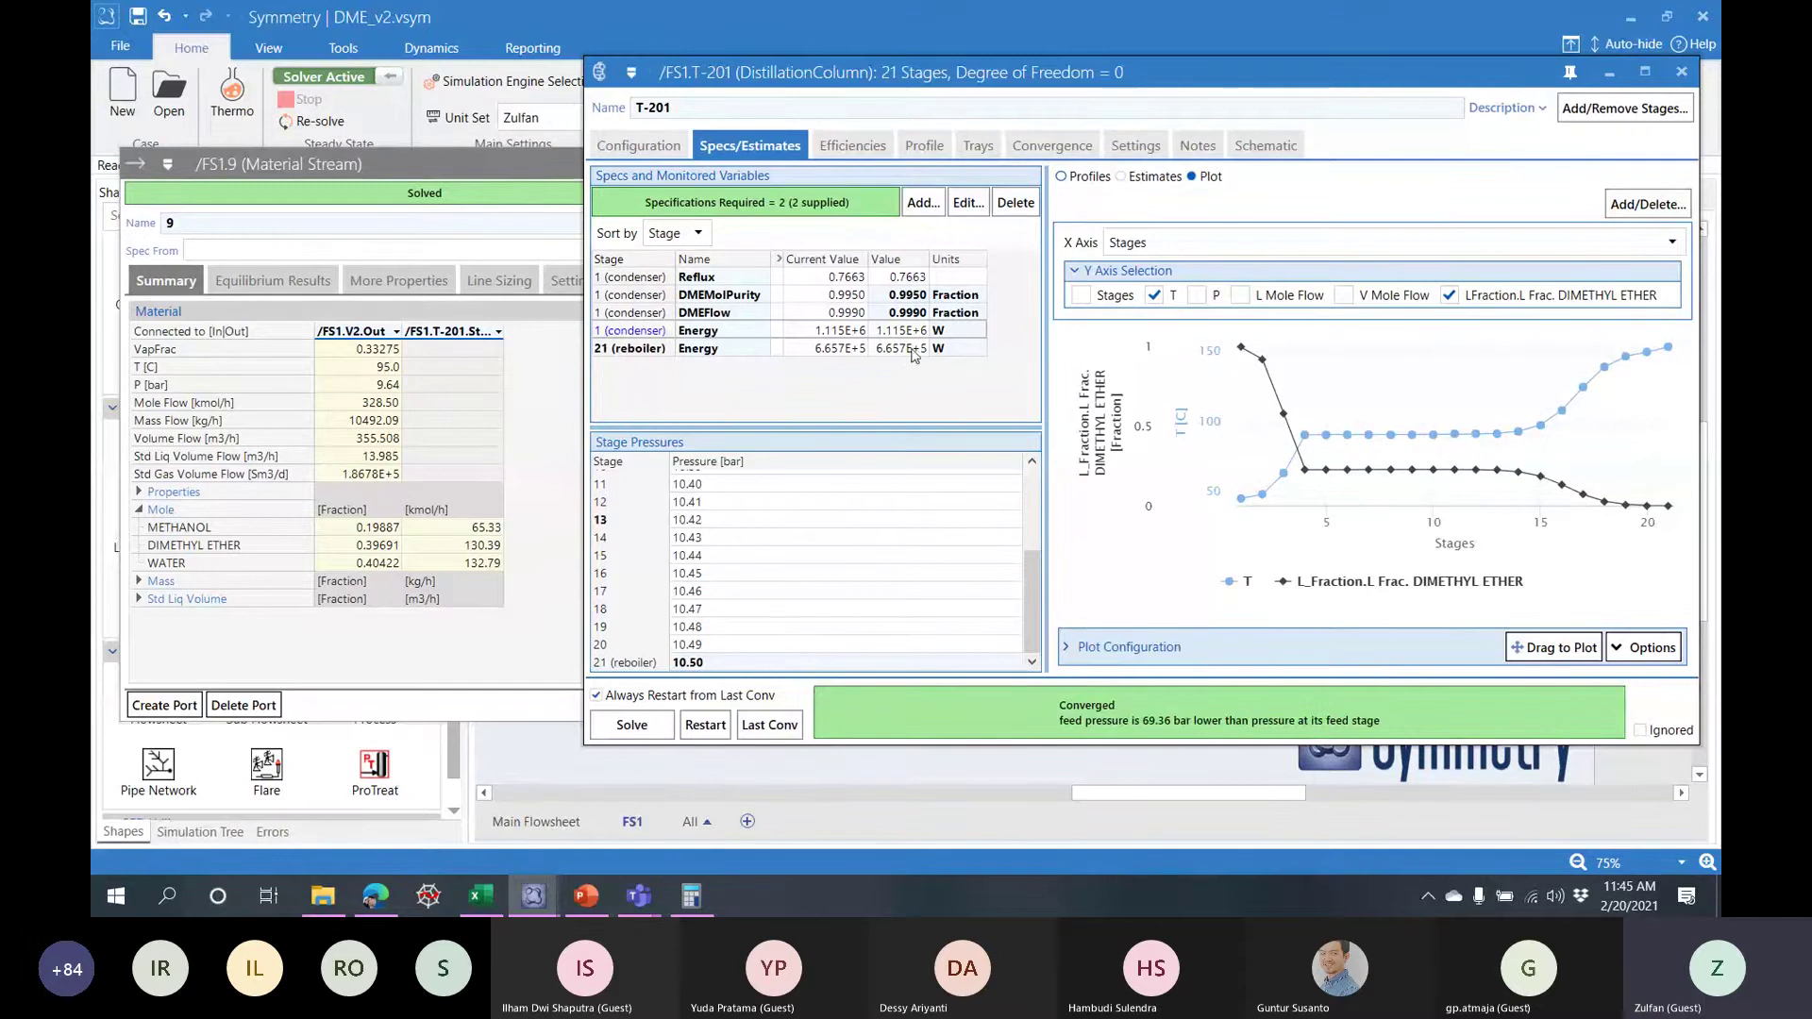
mouse_move(897, 362)
- Try to move T-201's feed from stage 4 to another stage
left_click(654, 147)
left_click(864, 288)
left_click(883, 288)
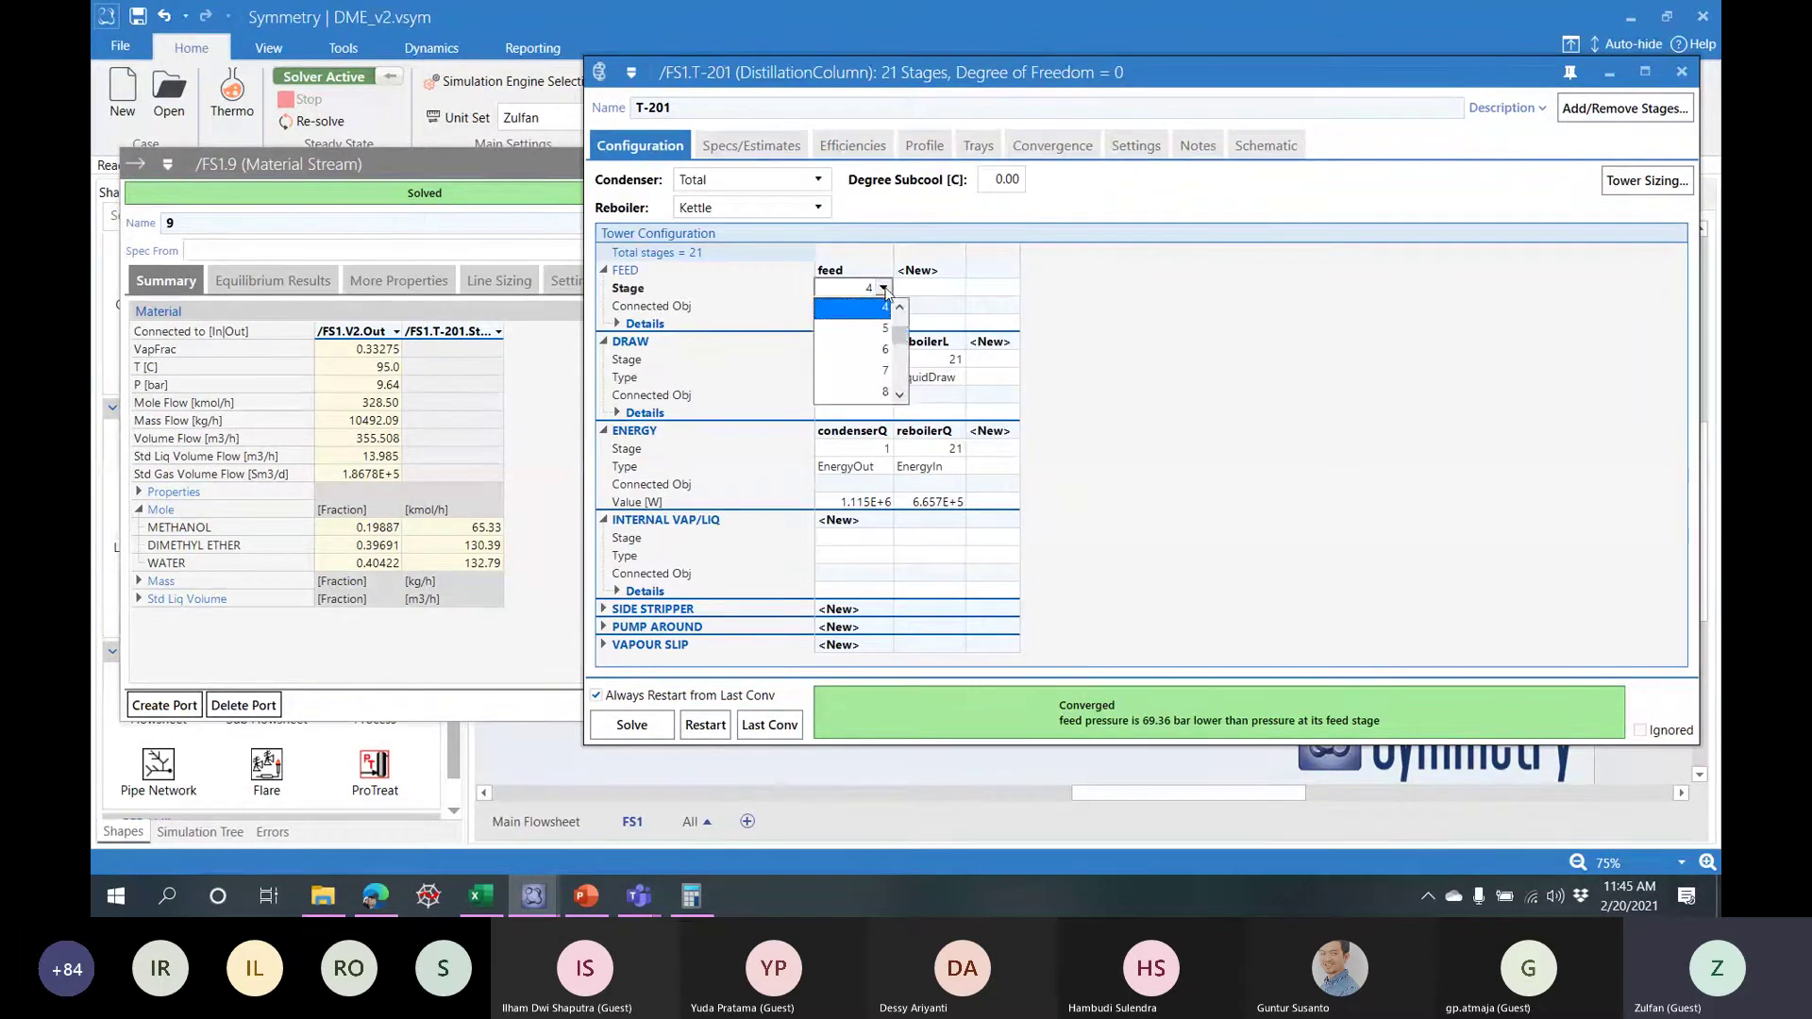
scroll(902, 338, "up", 1)
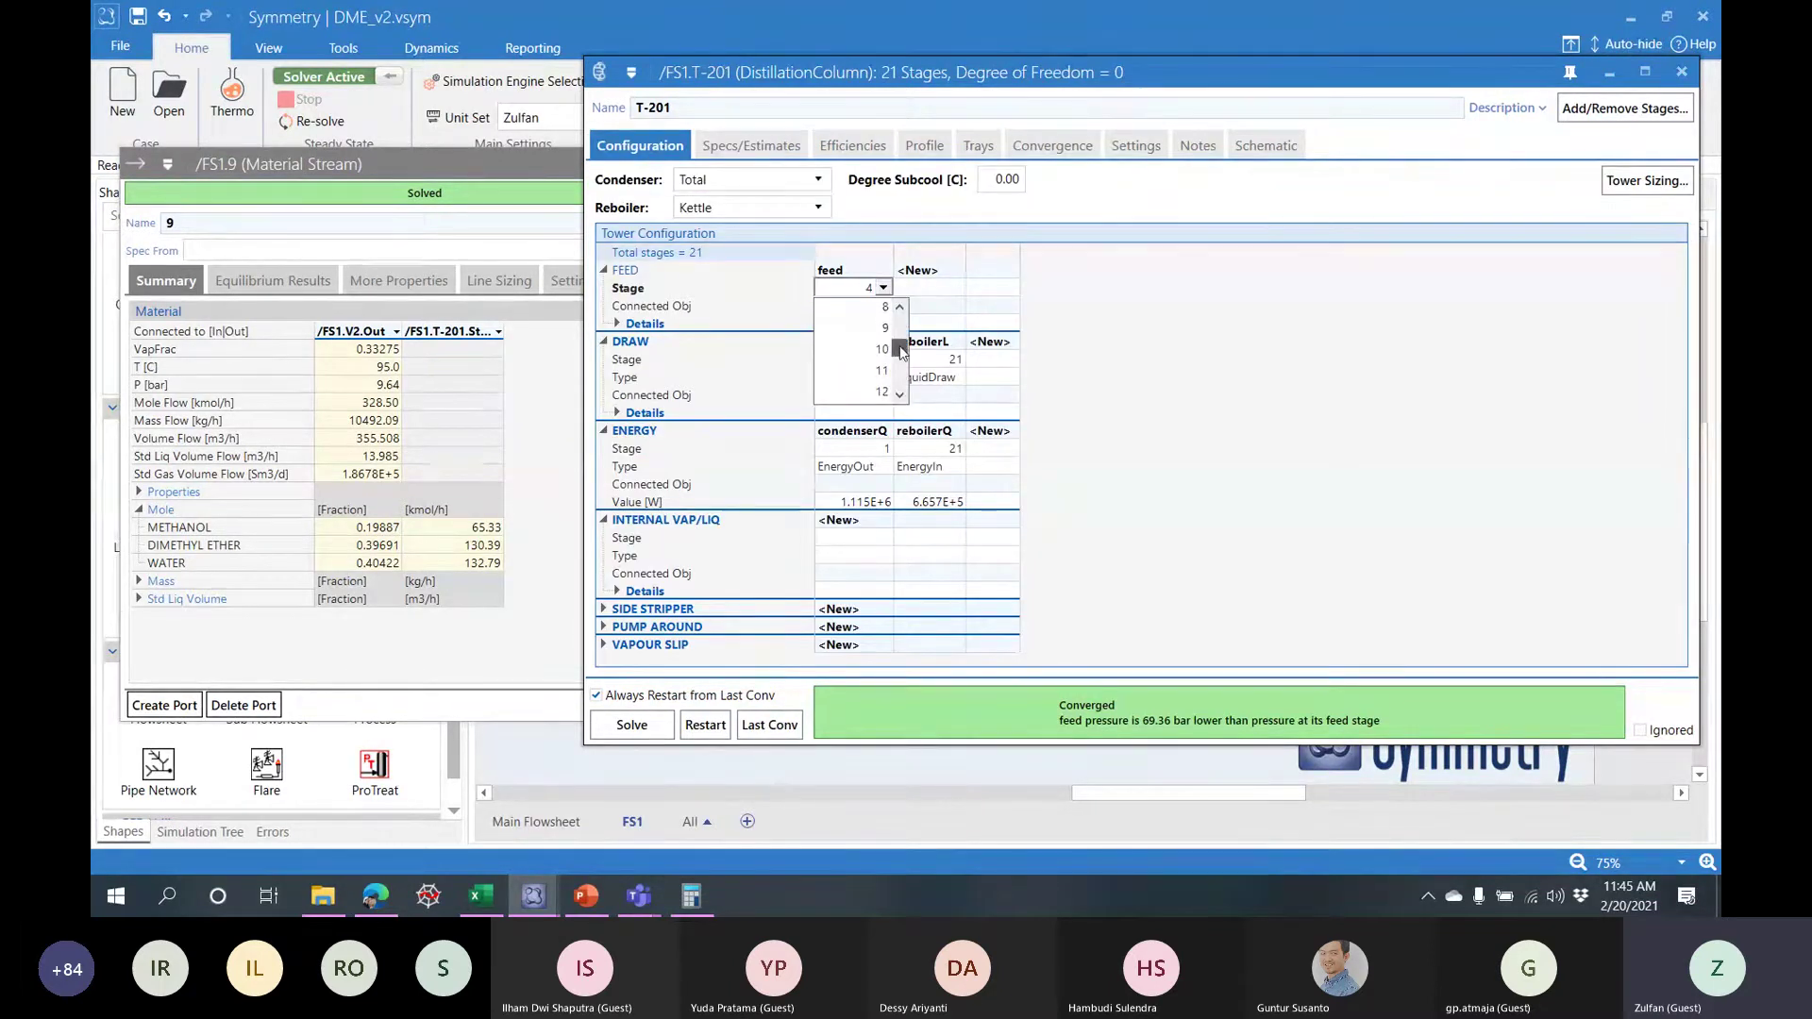
left_click(868, 329)
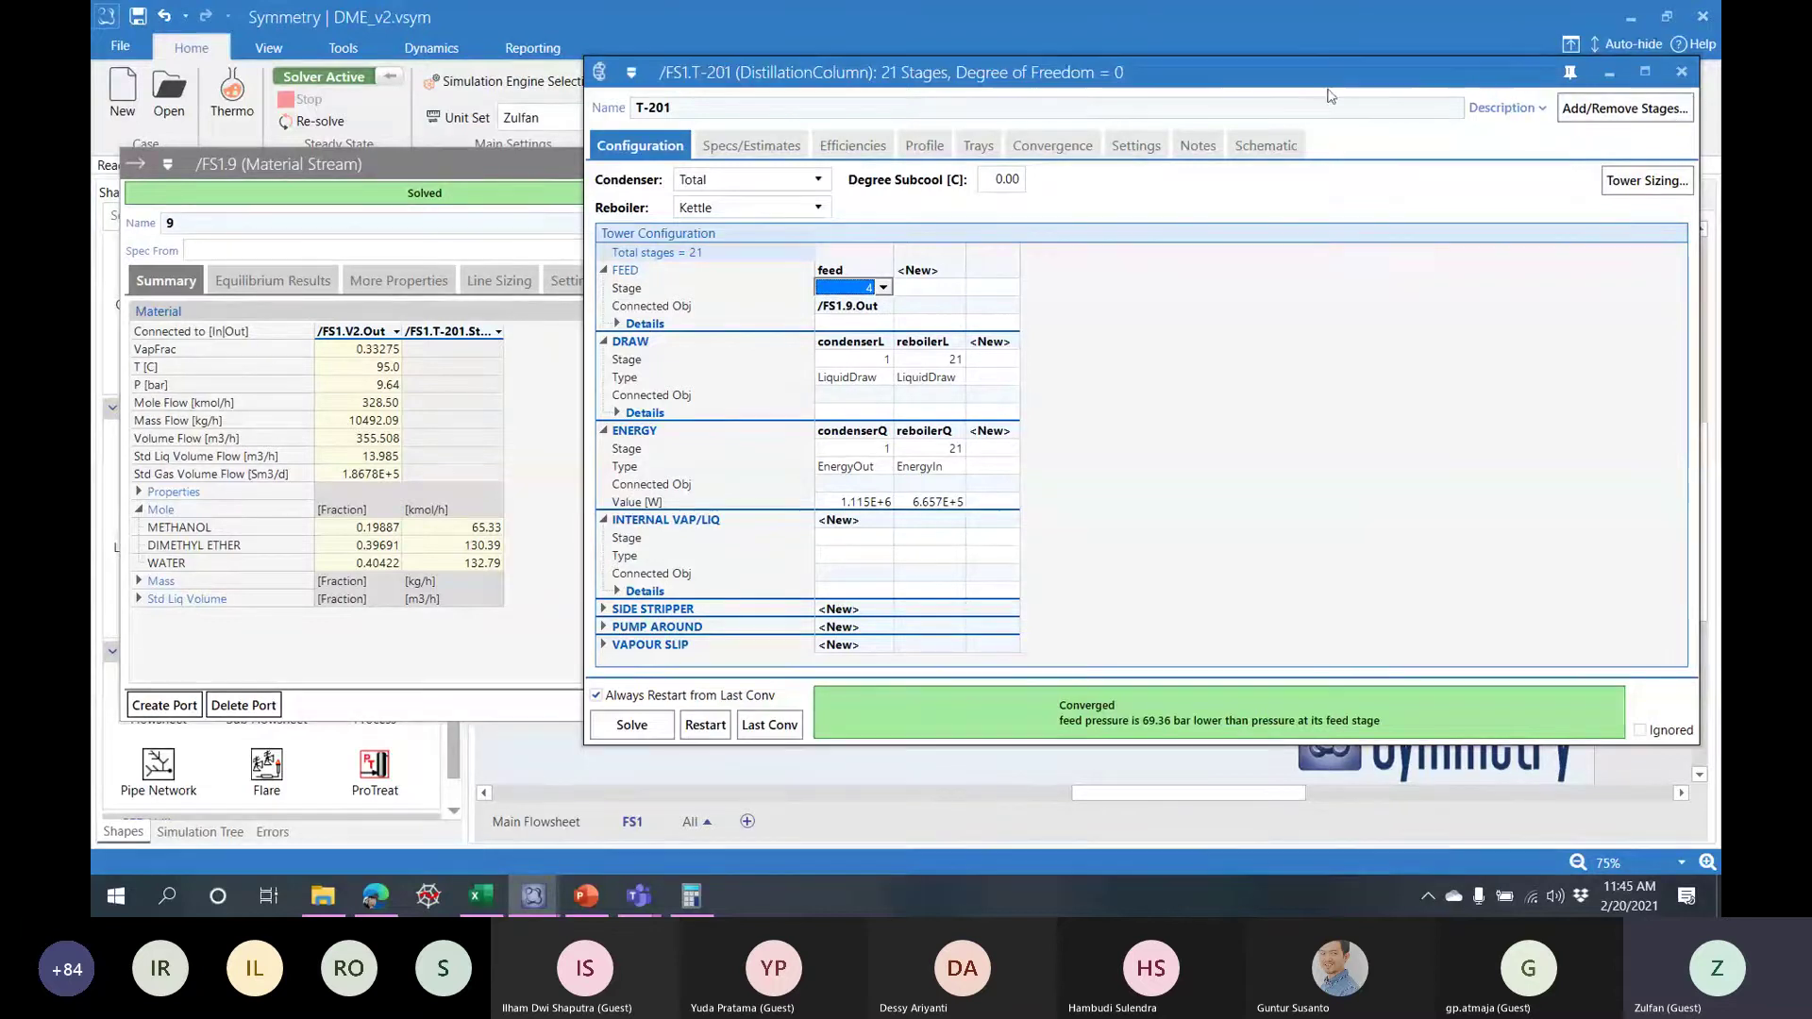
- Close the stream 9 window, clear T-201's window off the flowsheet and open the Case Study tool
left_click(555, 168)
left_click(719, 165)
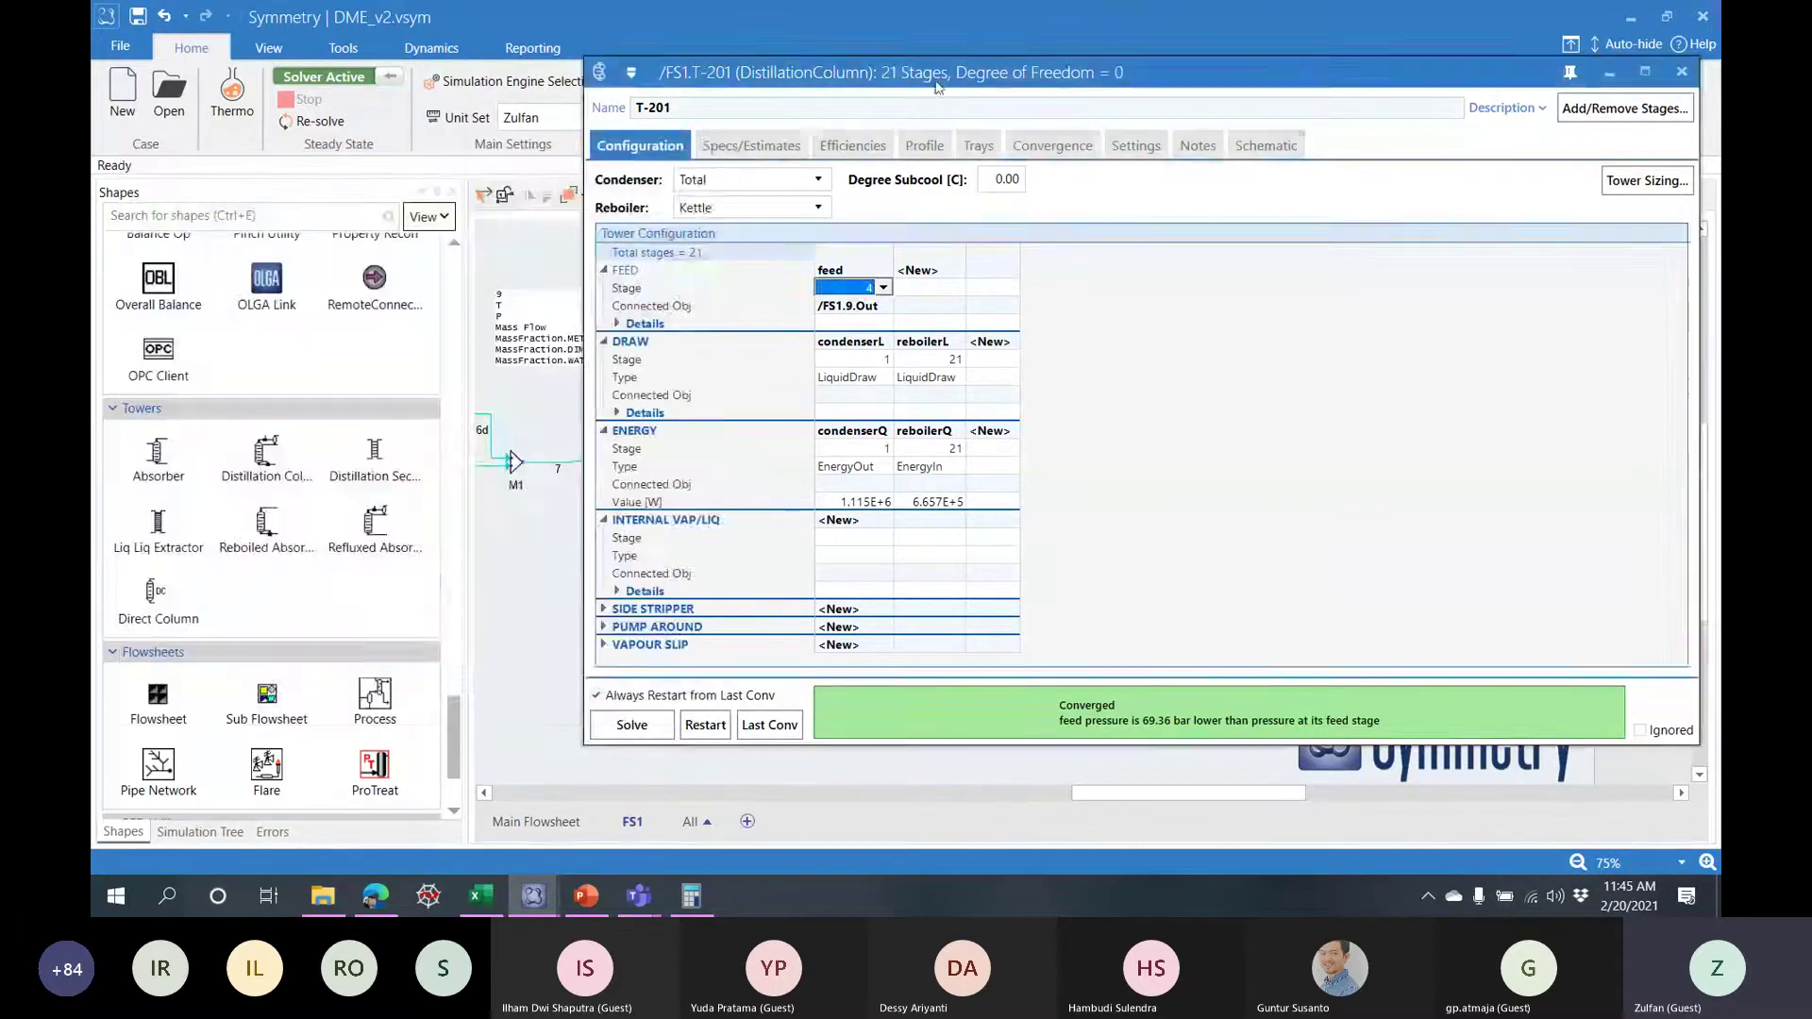
left_click_drag(939, 83, 1715, 288)
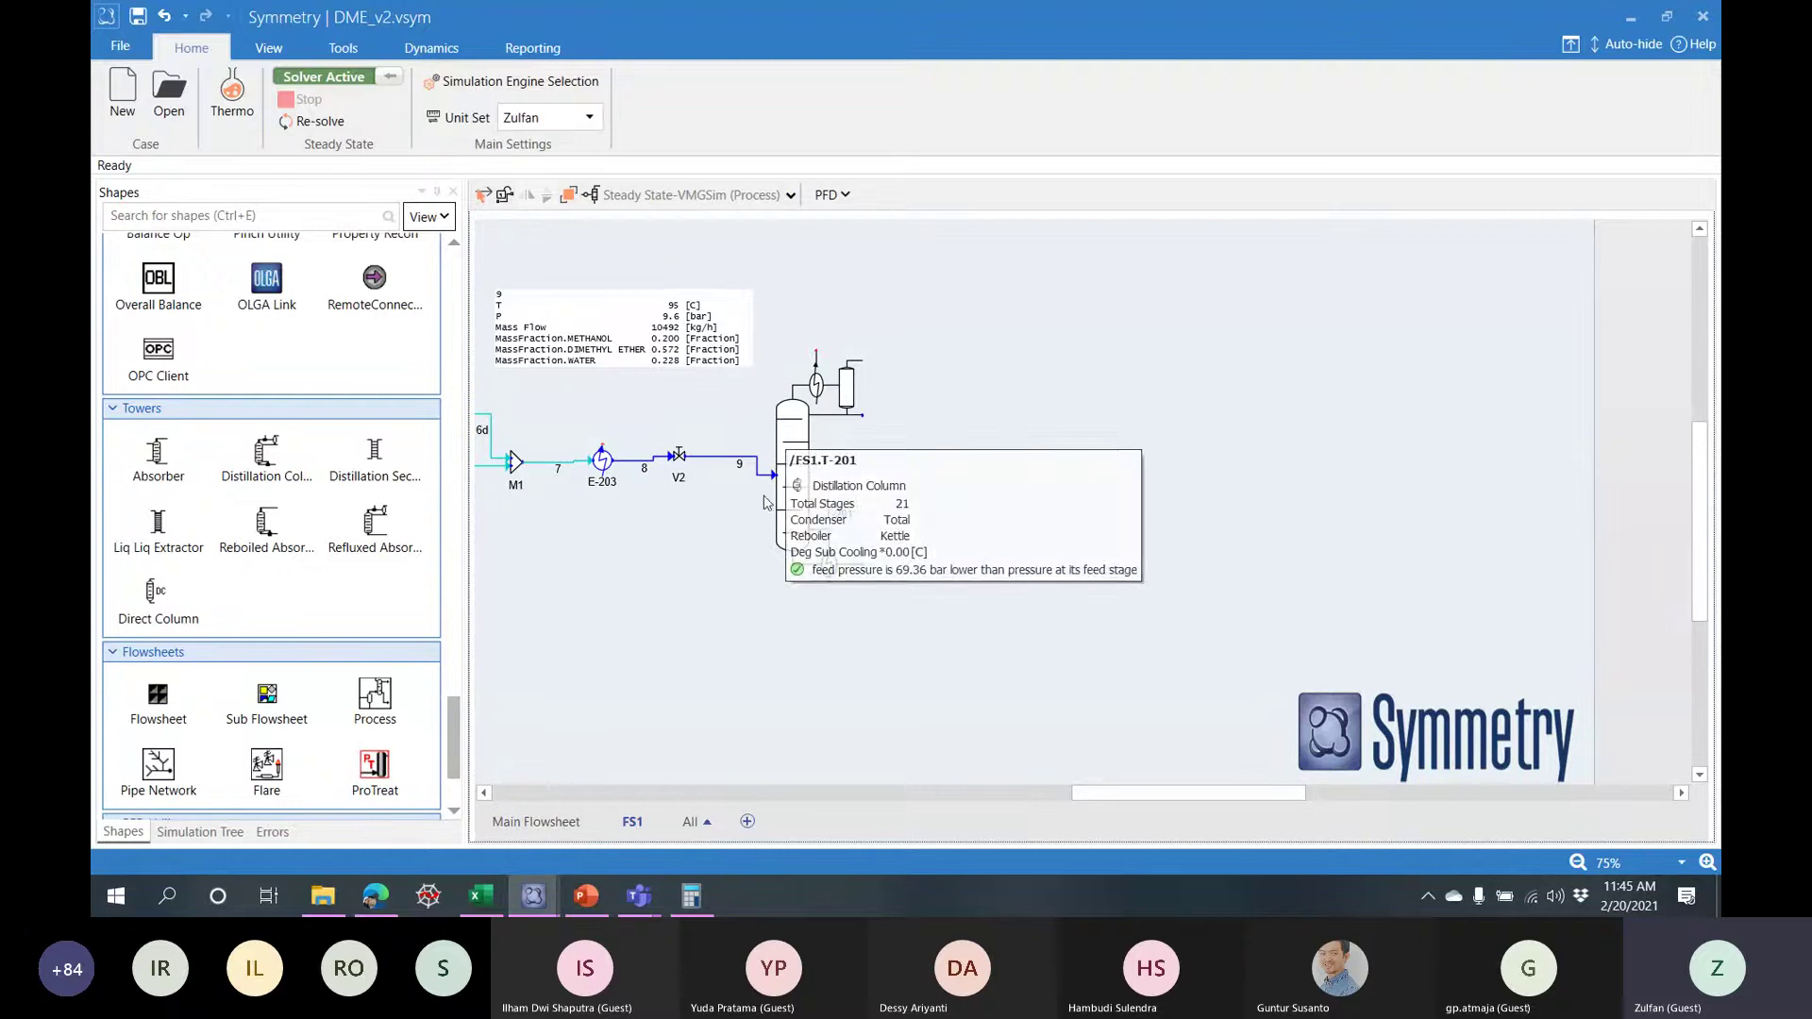
left_click(342, 48)
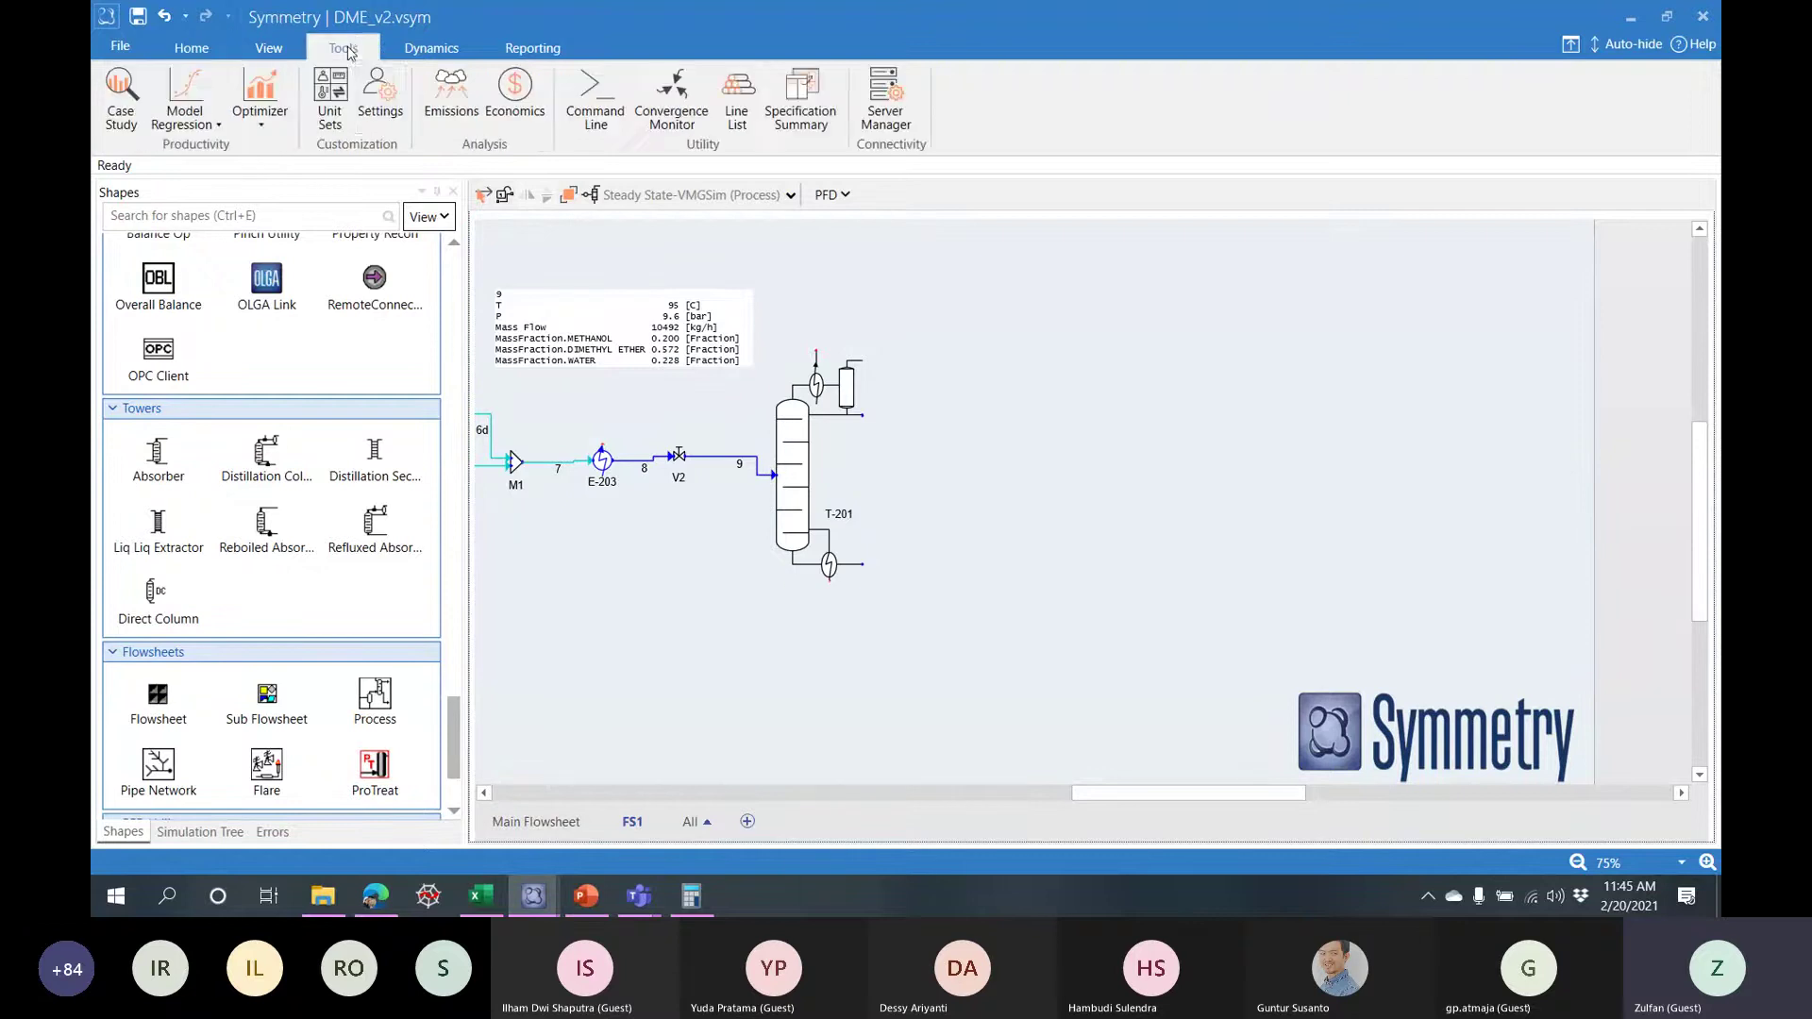
left_click(132, 127)
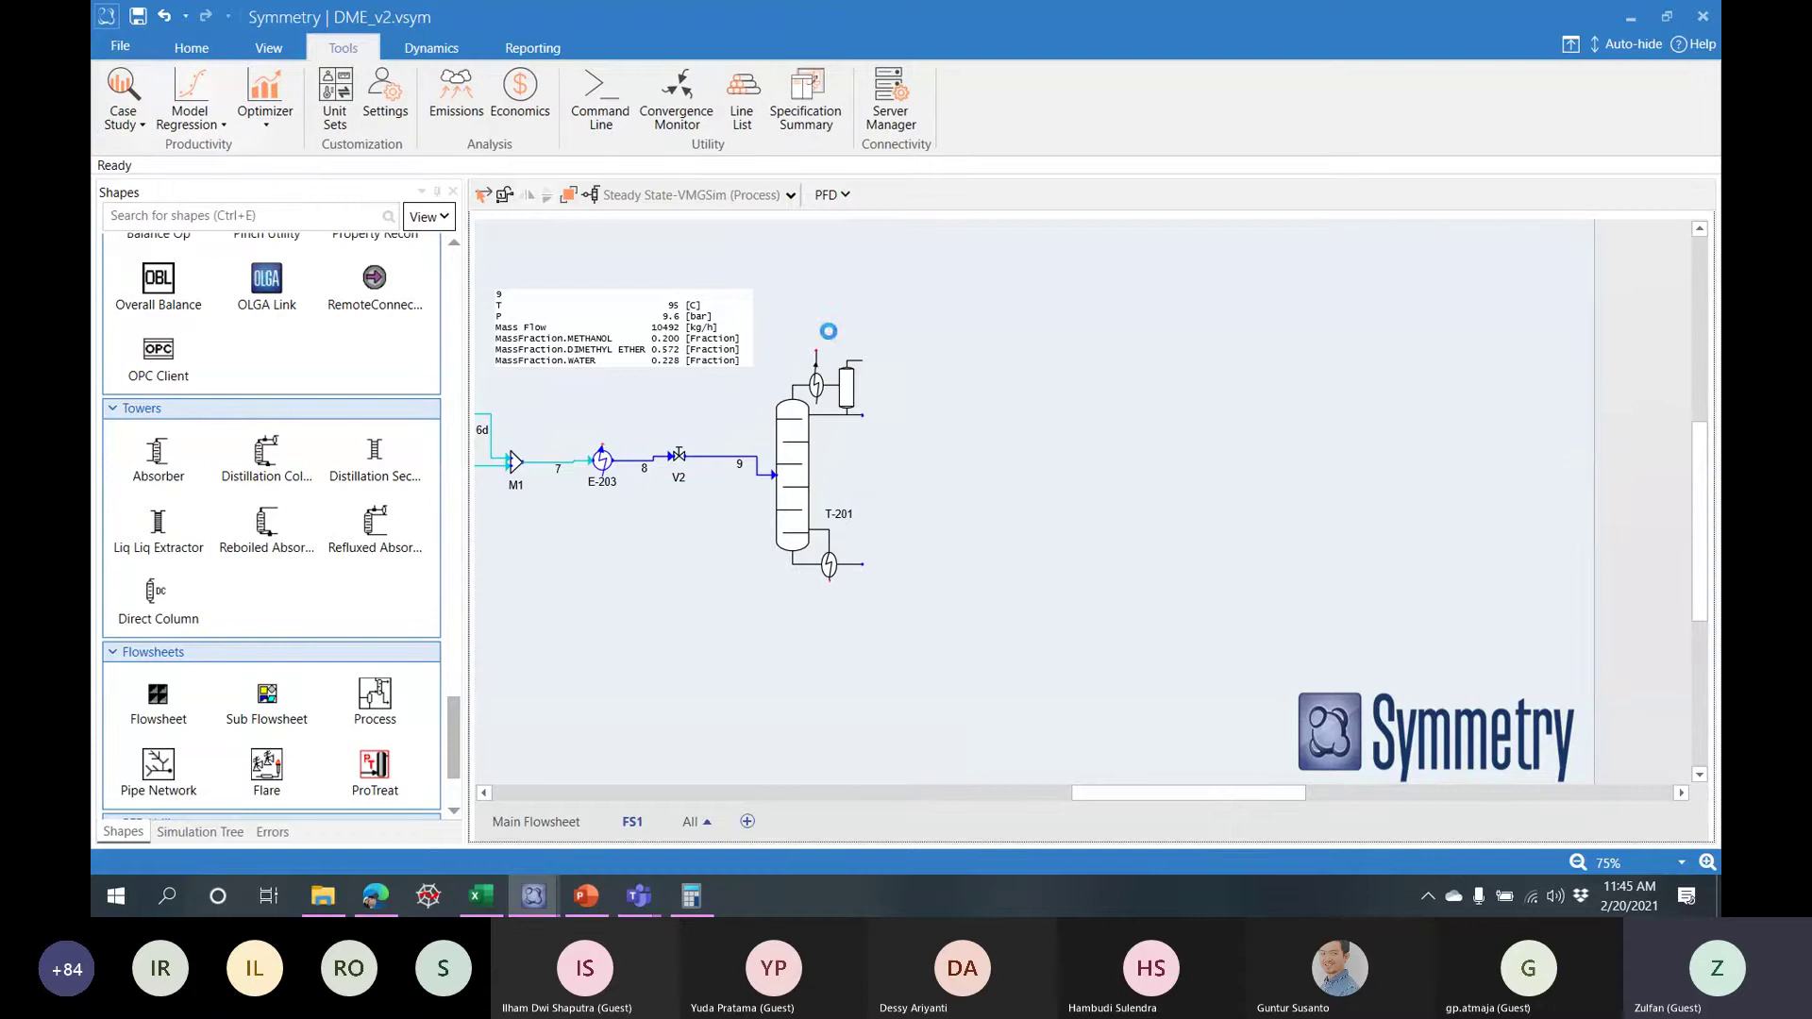
left_click_drag(835, 238, 1034, 234)
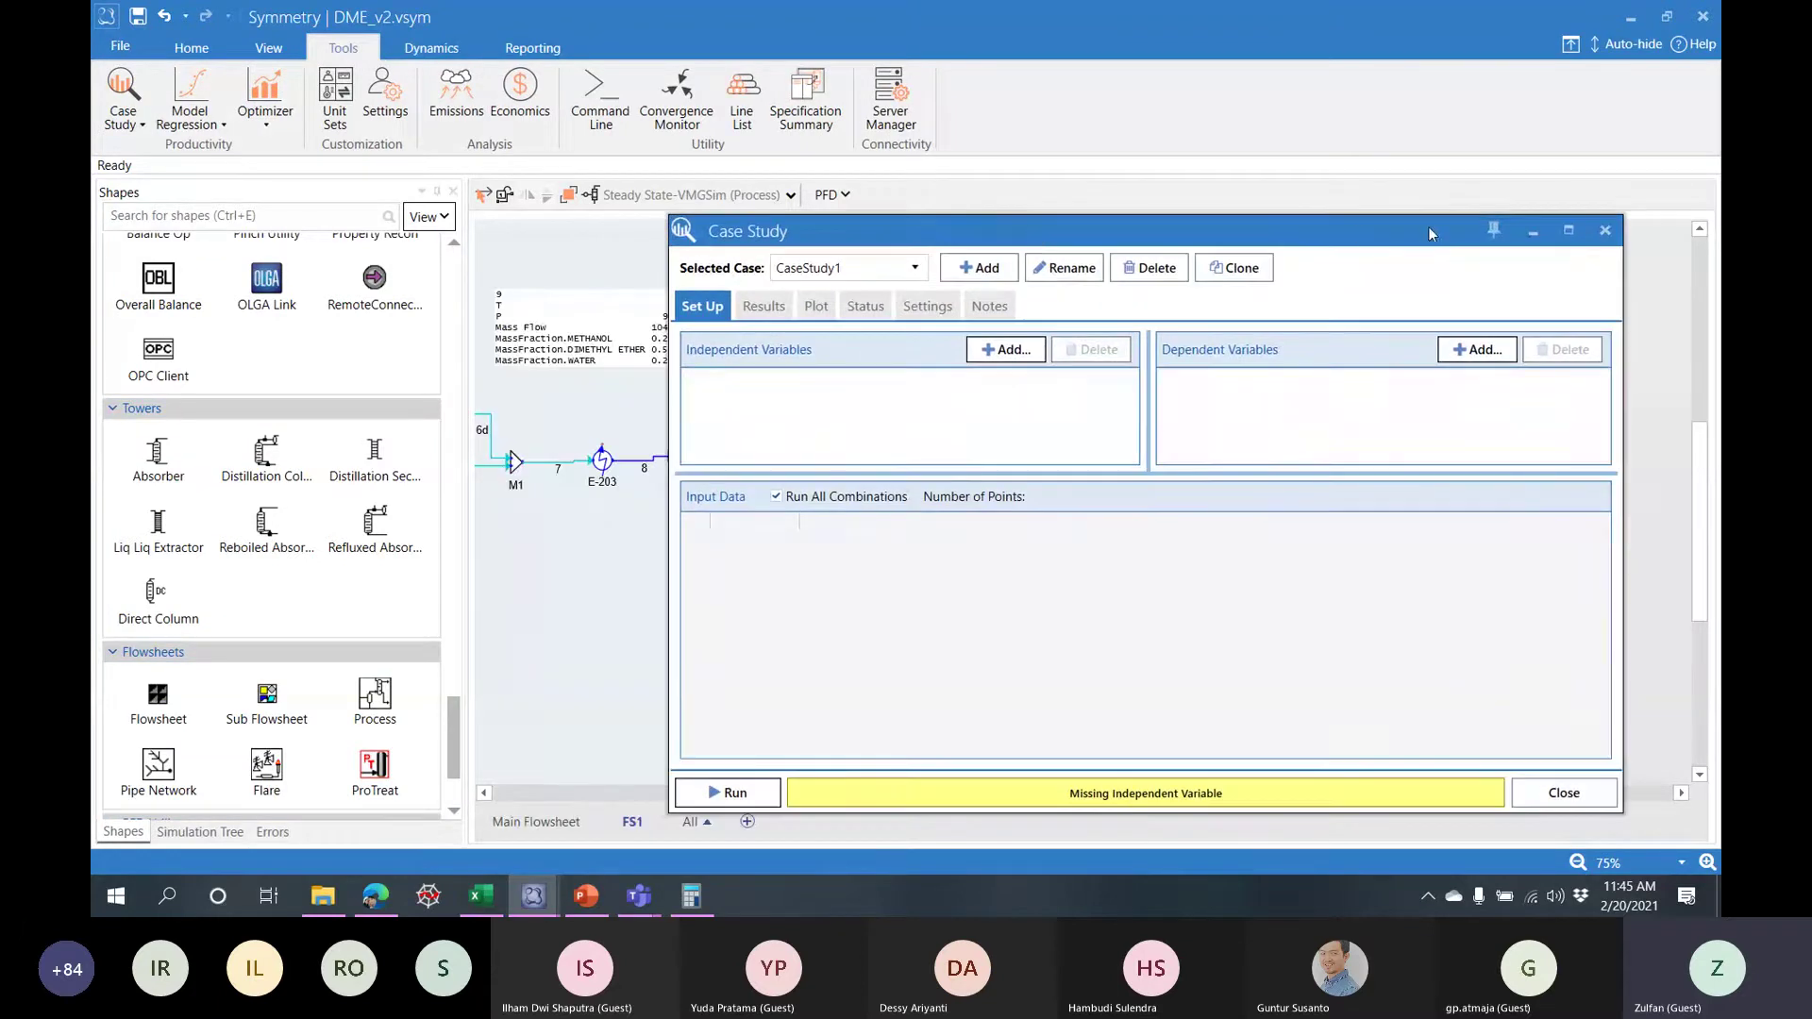
left_click_drag(1276, 235, 1391, 201)
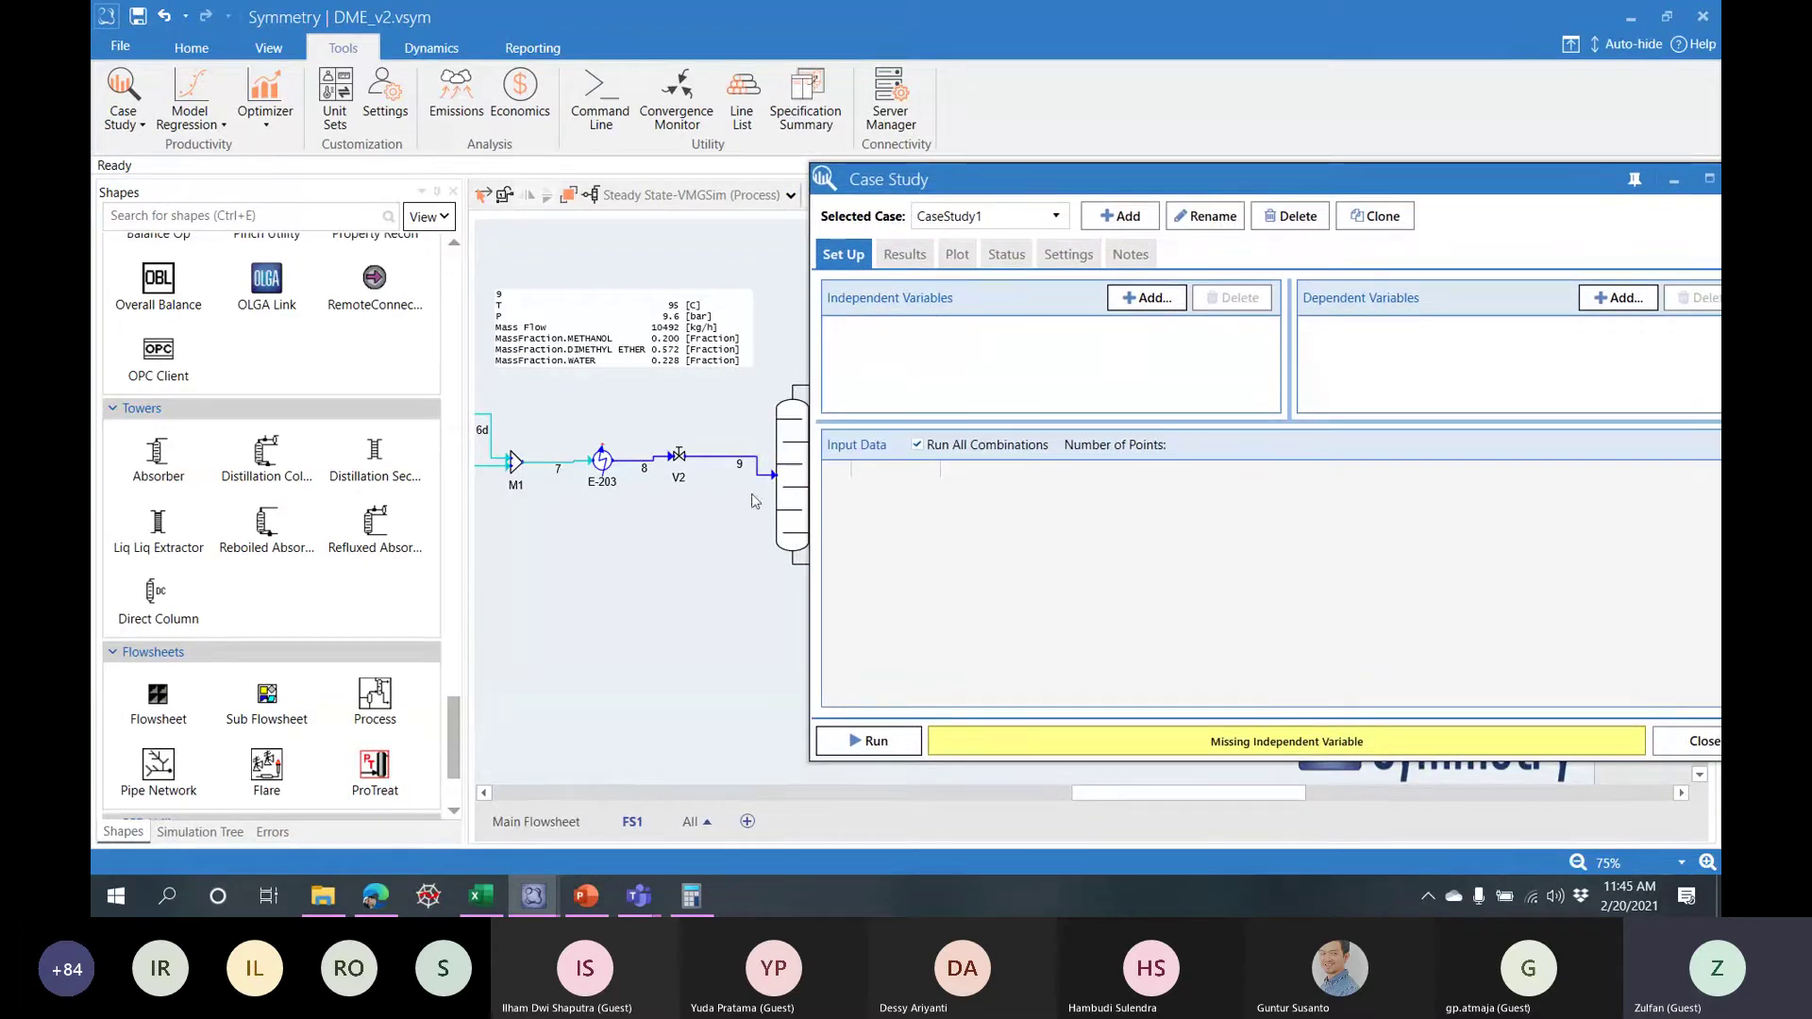
left_click(1148, 300)
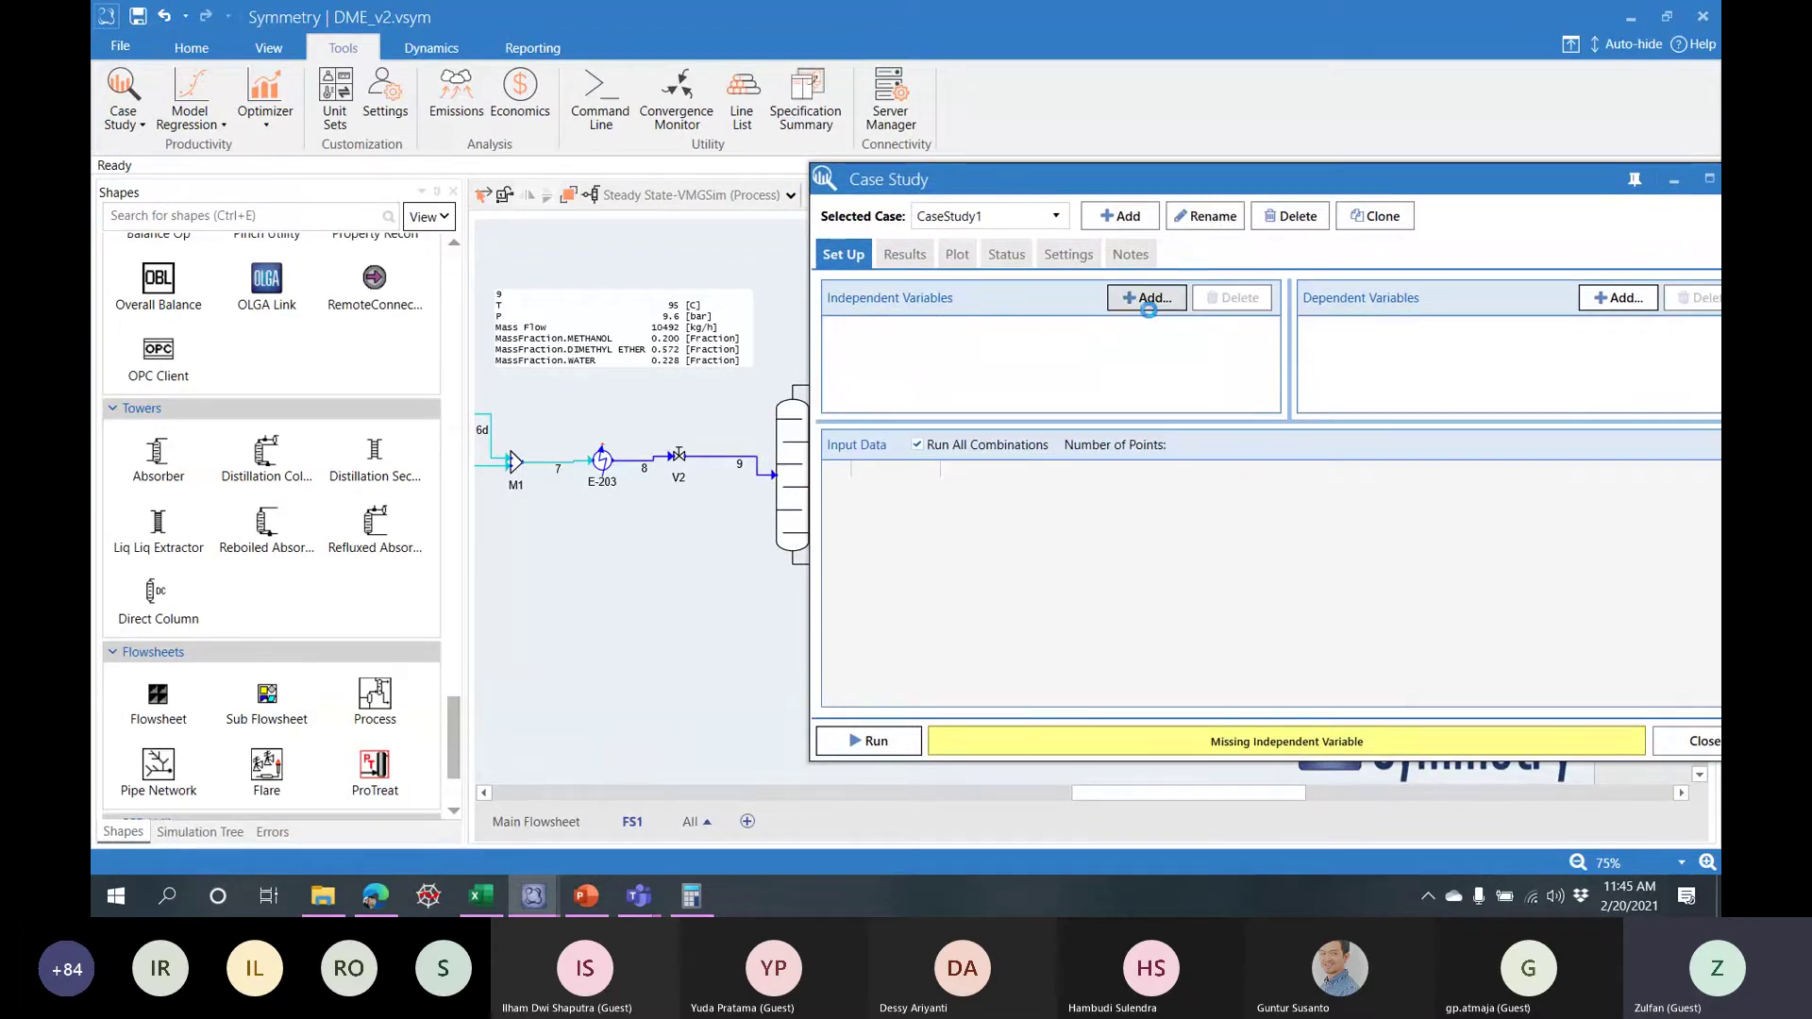
left_click_drag(1203, 259, 454, 285)
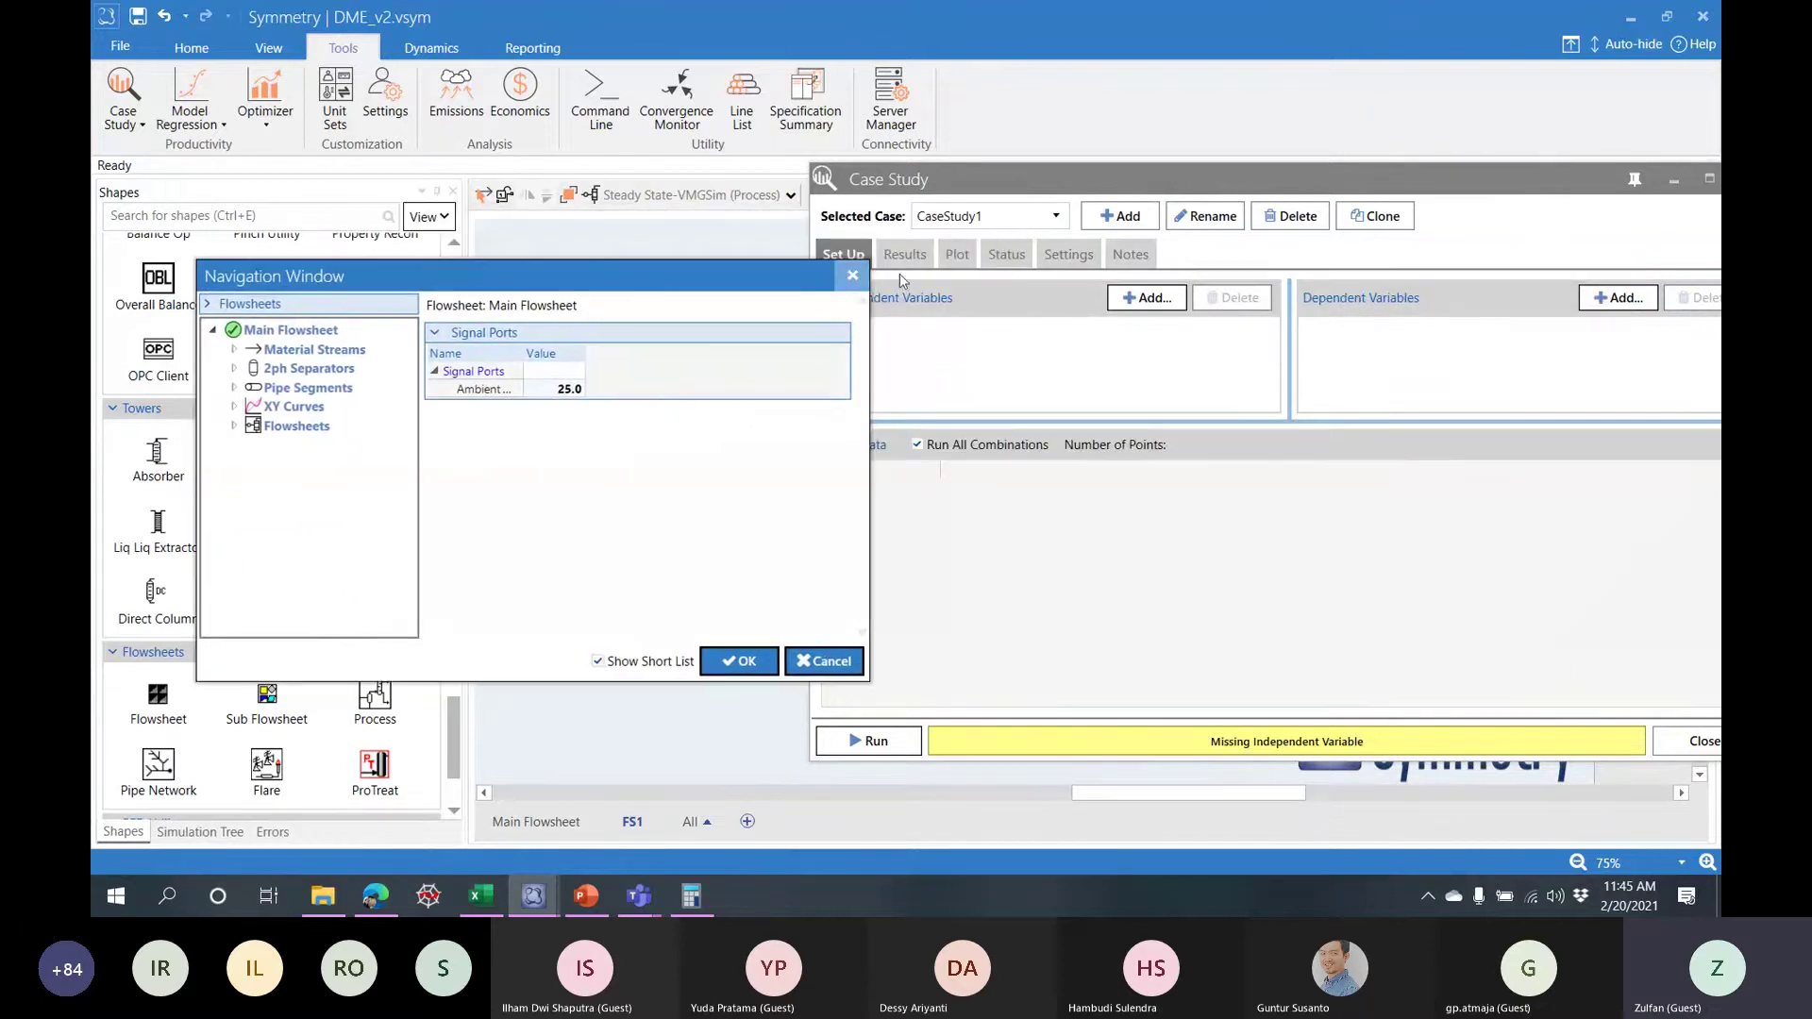
left_click(849, 277)
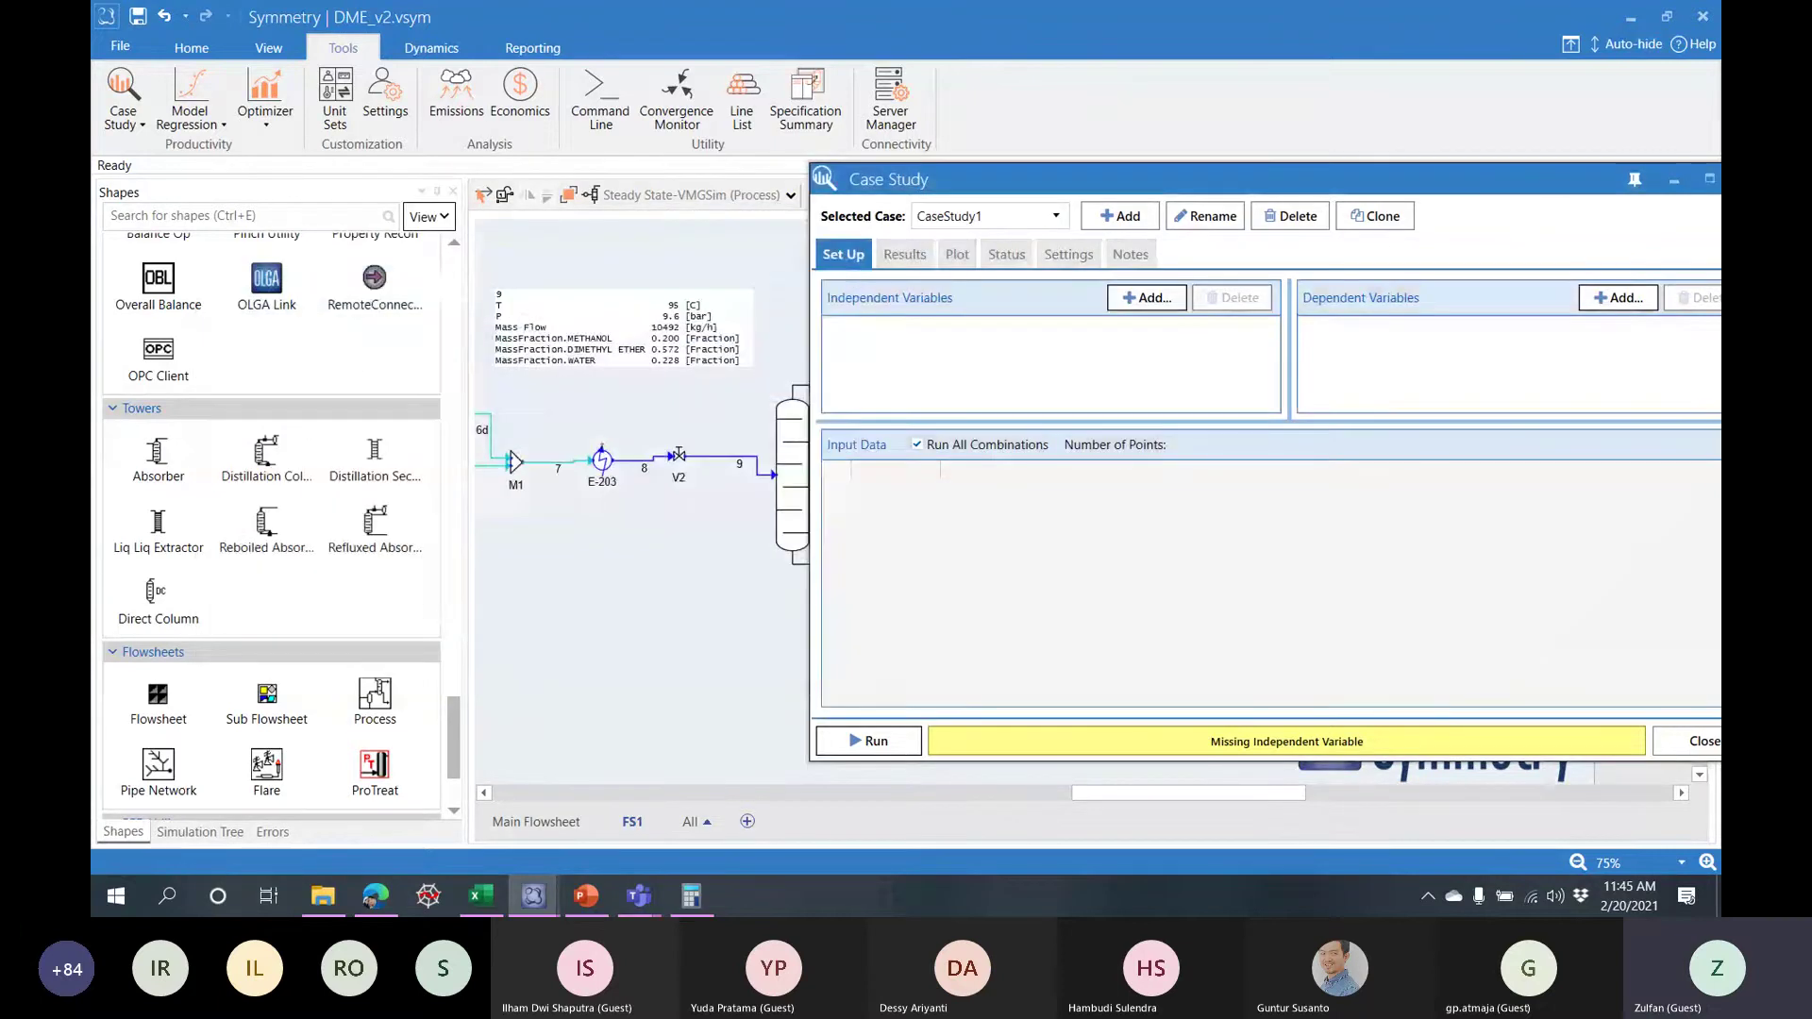
- Reopen T-201's configuration from the flowsheet and select its feed stage value
double_click(791, 472)
left_click_drag(868, 280, 551, 157)
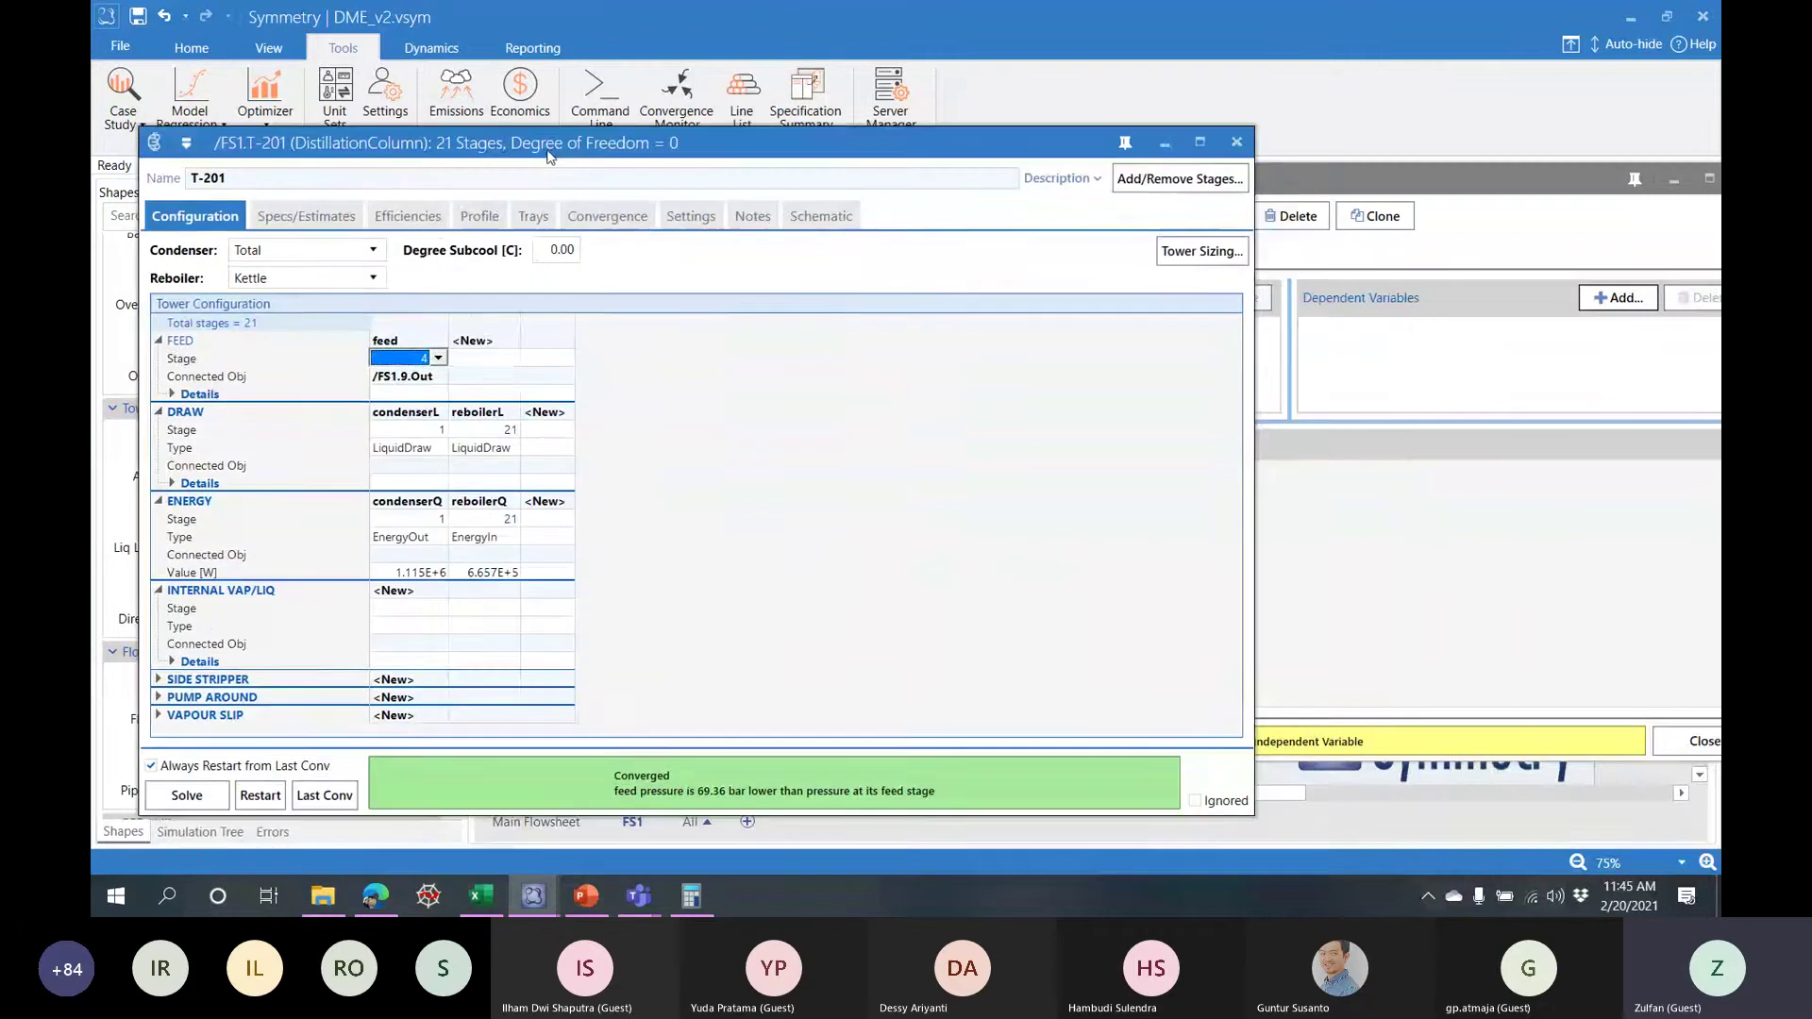
left_click(412, 358)
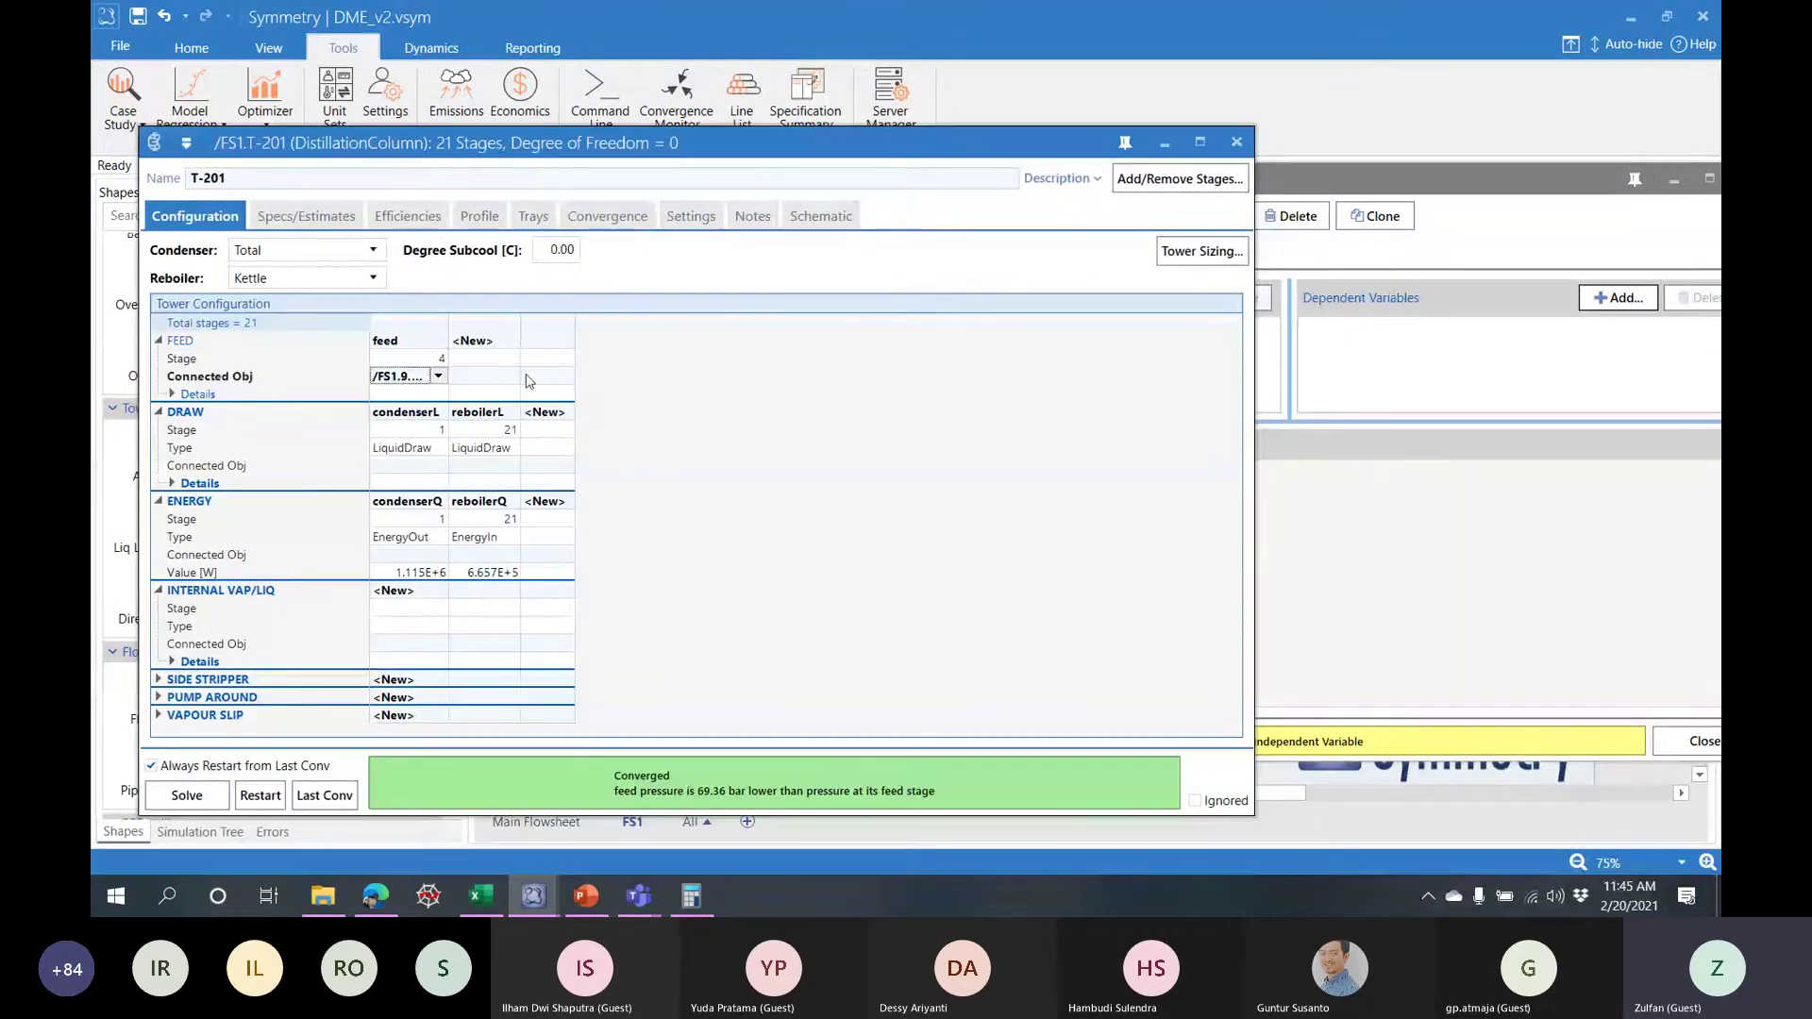
right_click(410, 366)
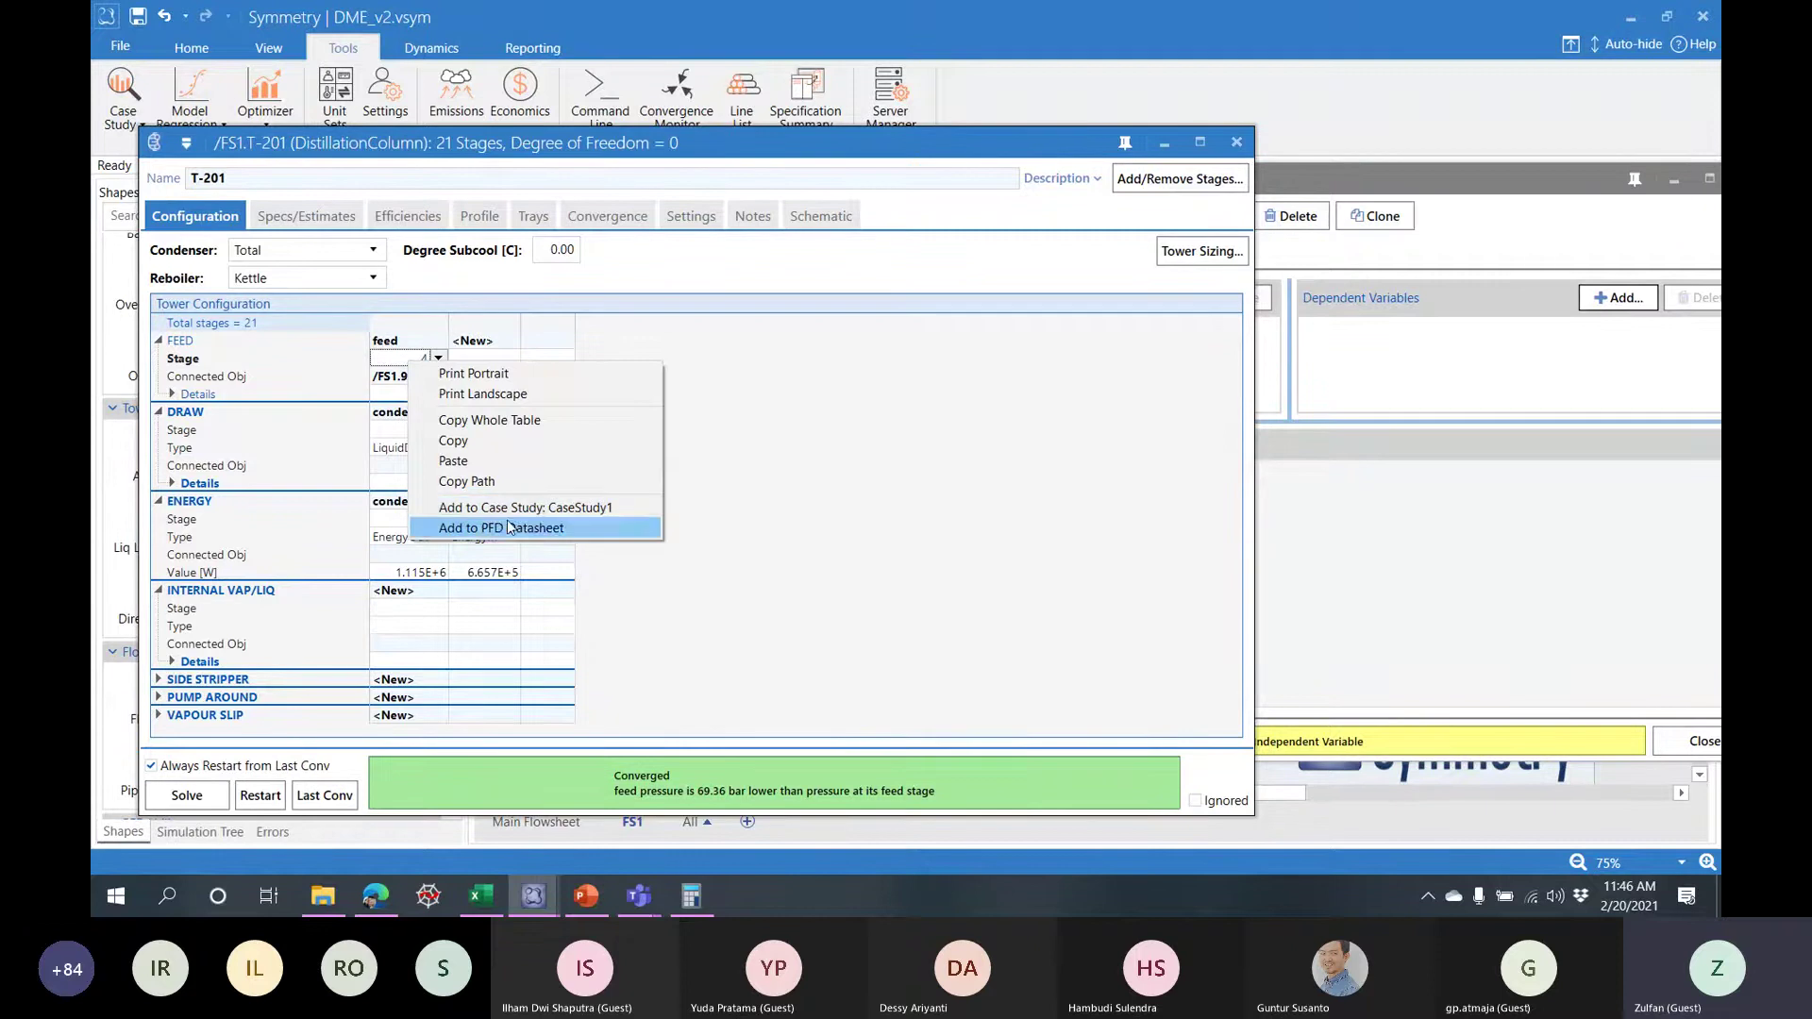
left_click_drag(1439, 189, 685, 201)
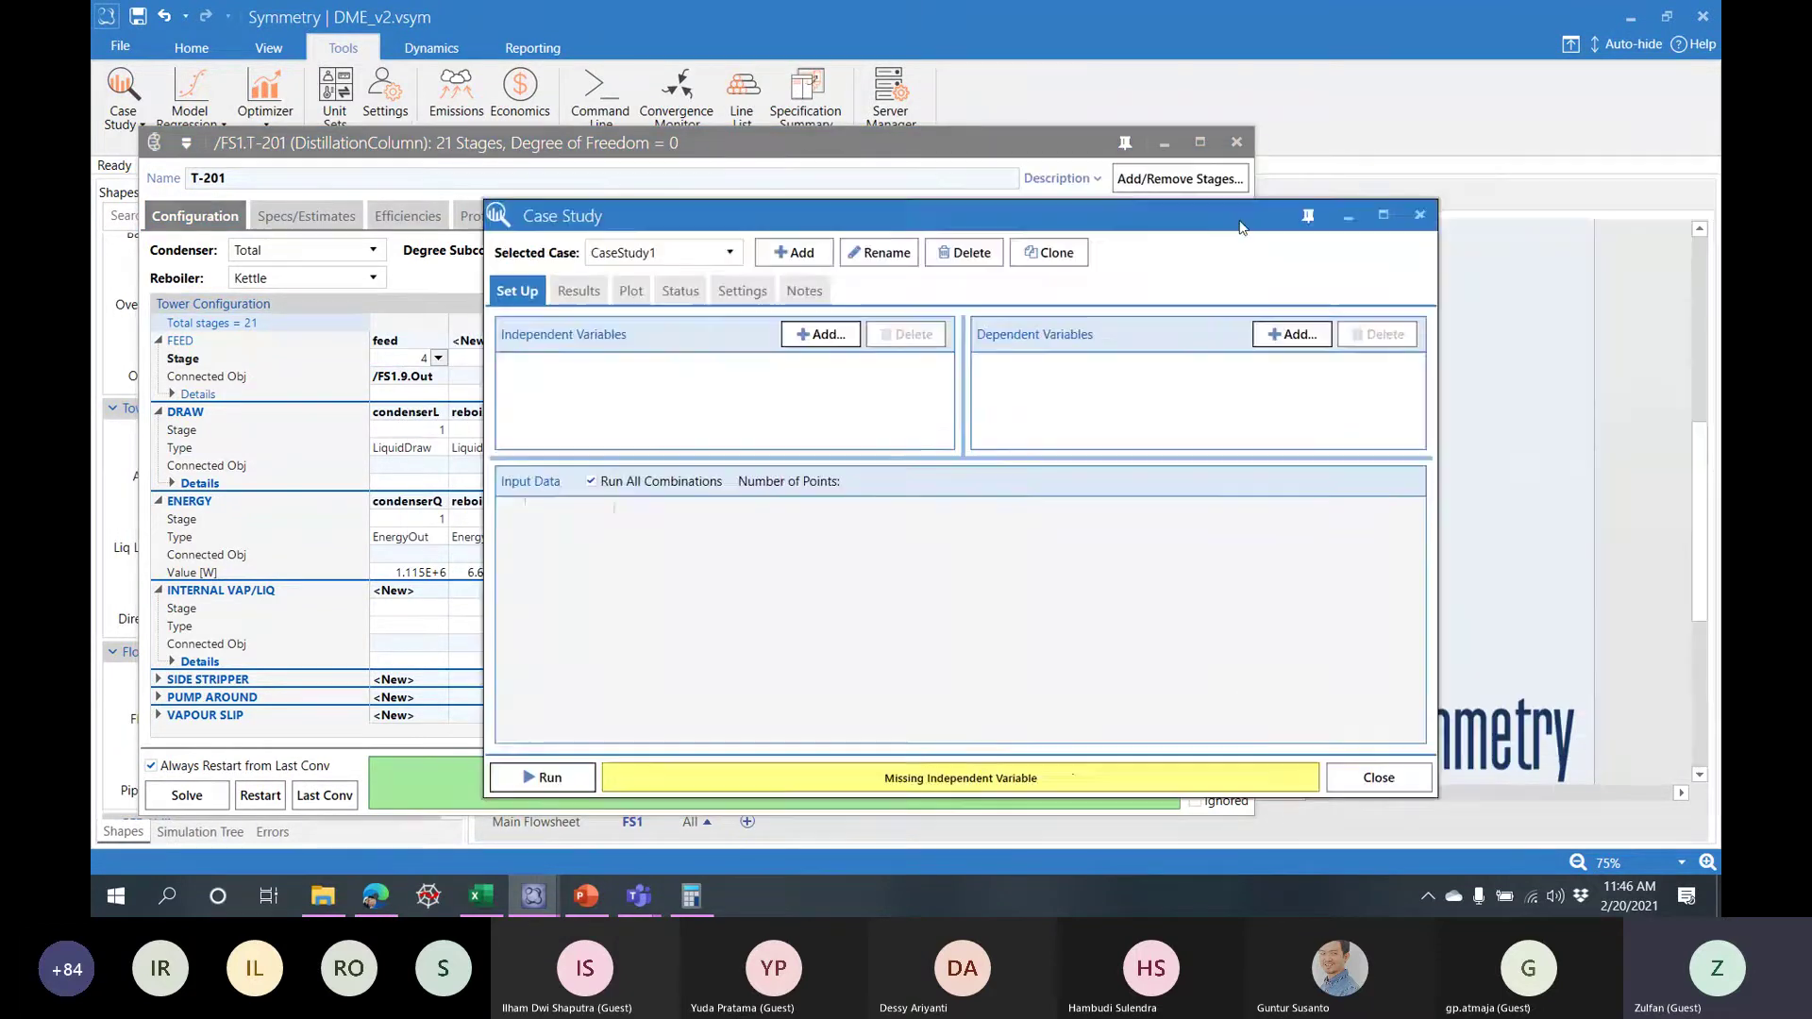
left_click_drag(534, 142, 830, 114)
right_click(701, 343)
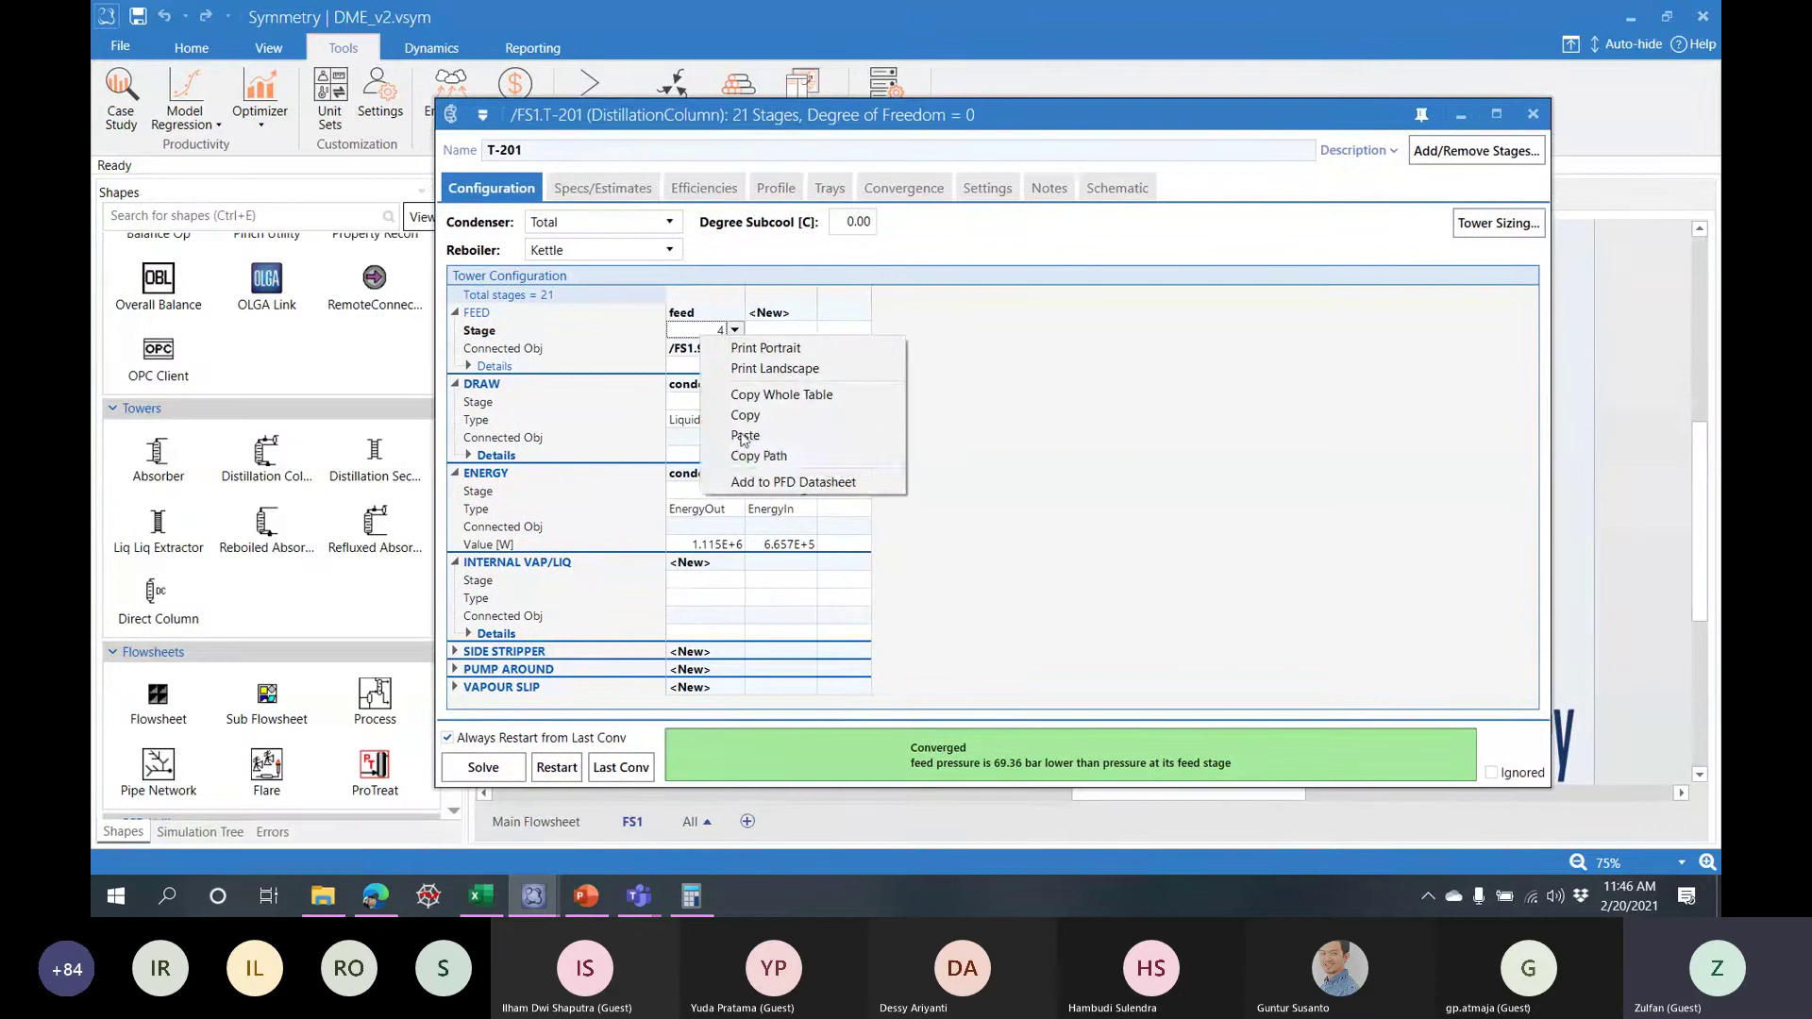
- Reopen the case study CaseStudy1 and add T-201's feed stage to it as an independent variable
left_click(128, 108)
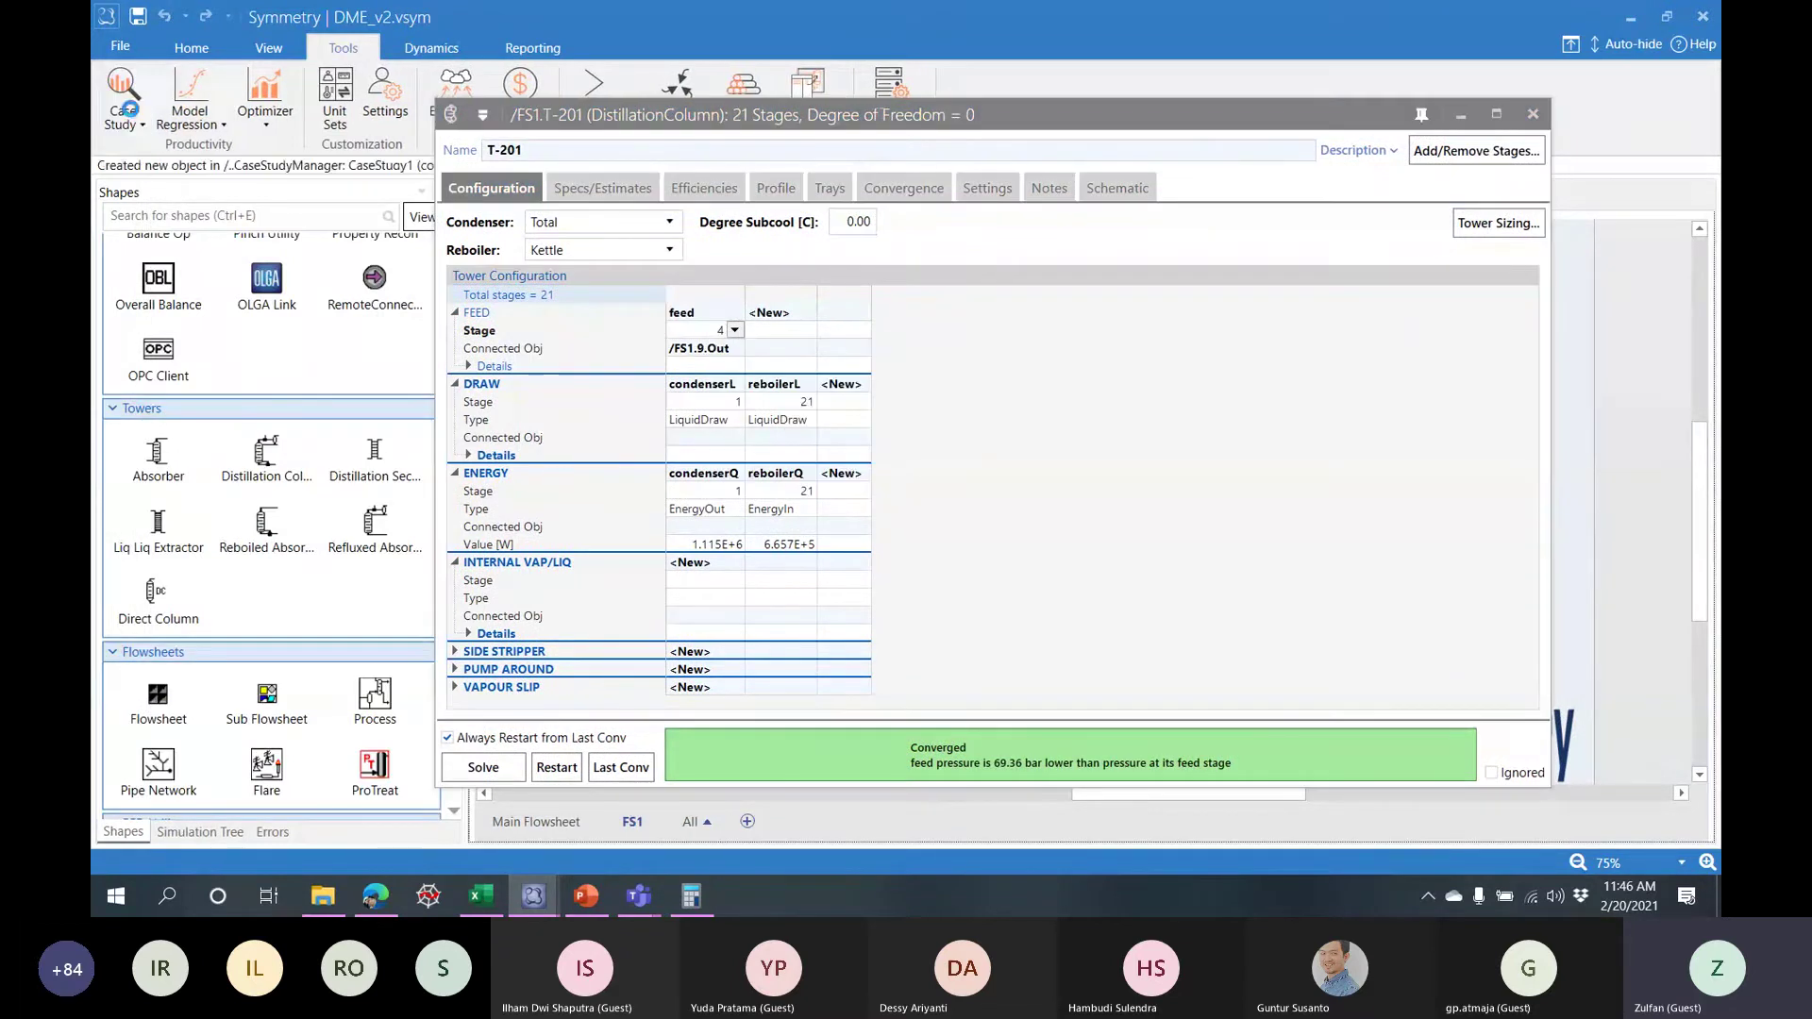
left_click_drag(606, 230, 887, 221)
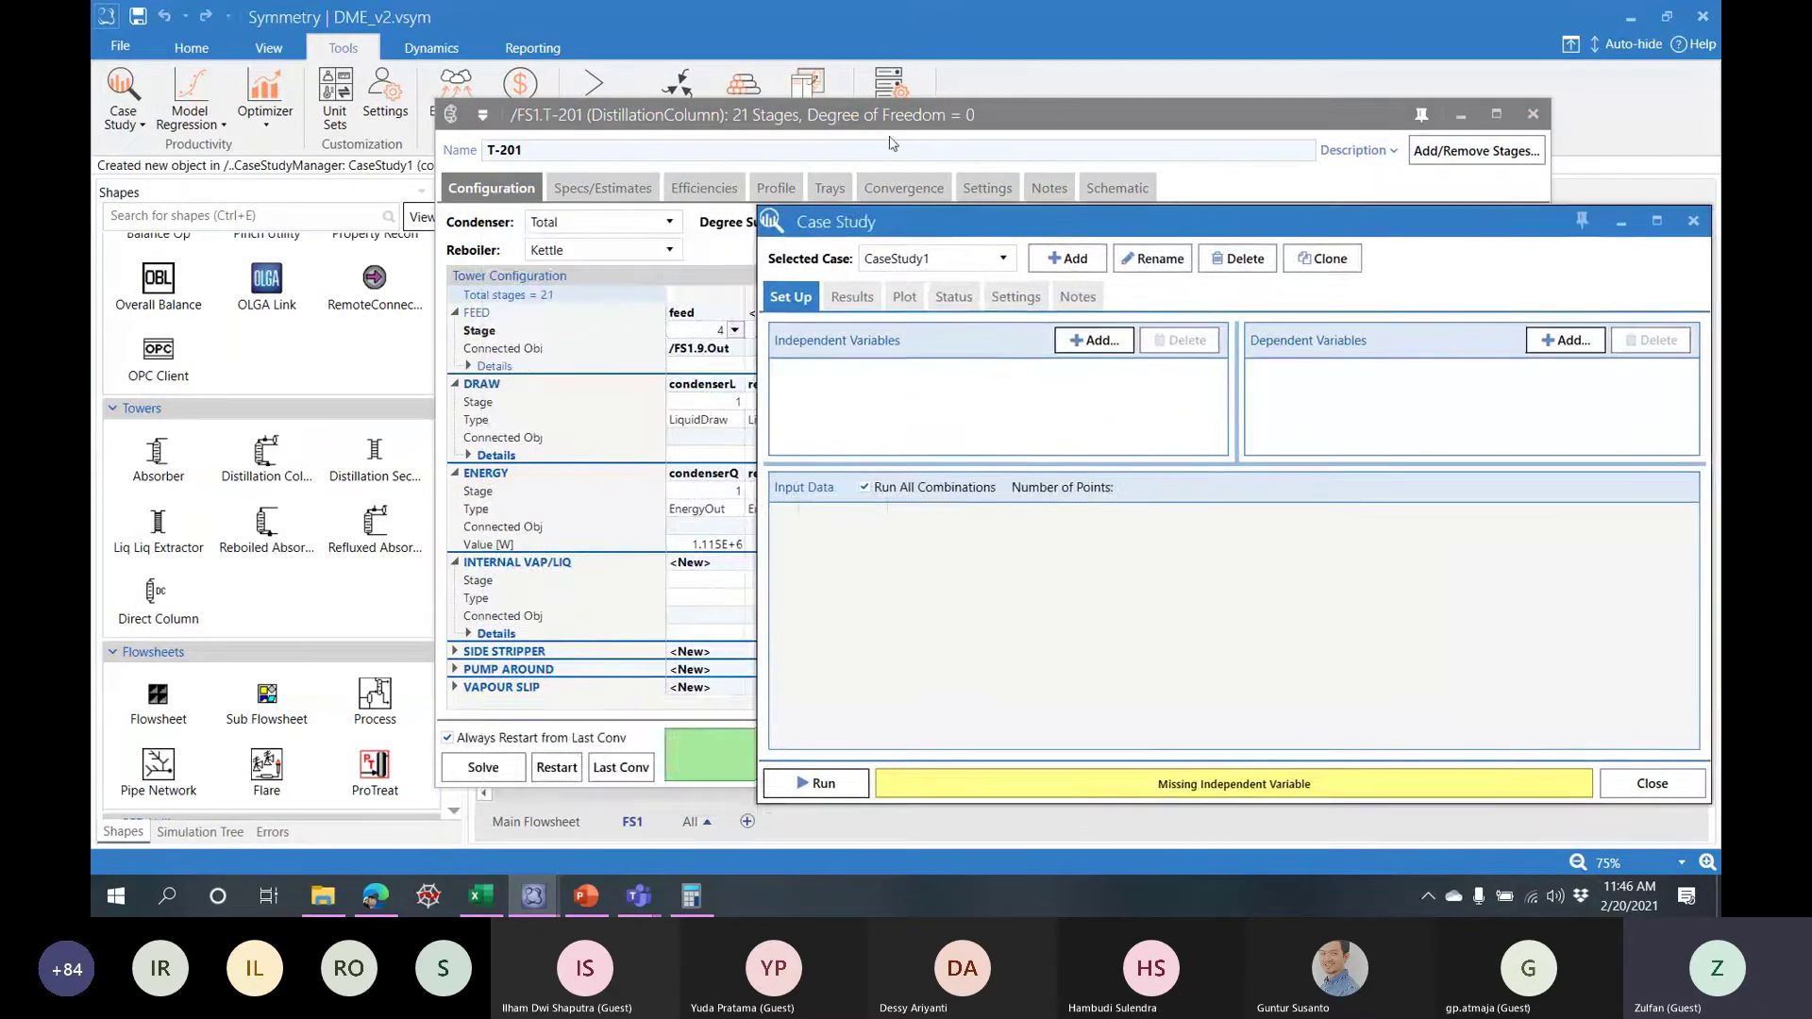
left_click_drag(891, 117, 624, 126)
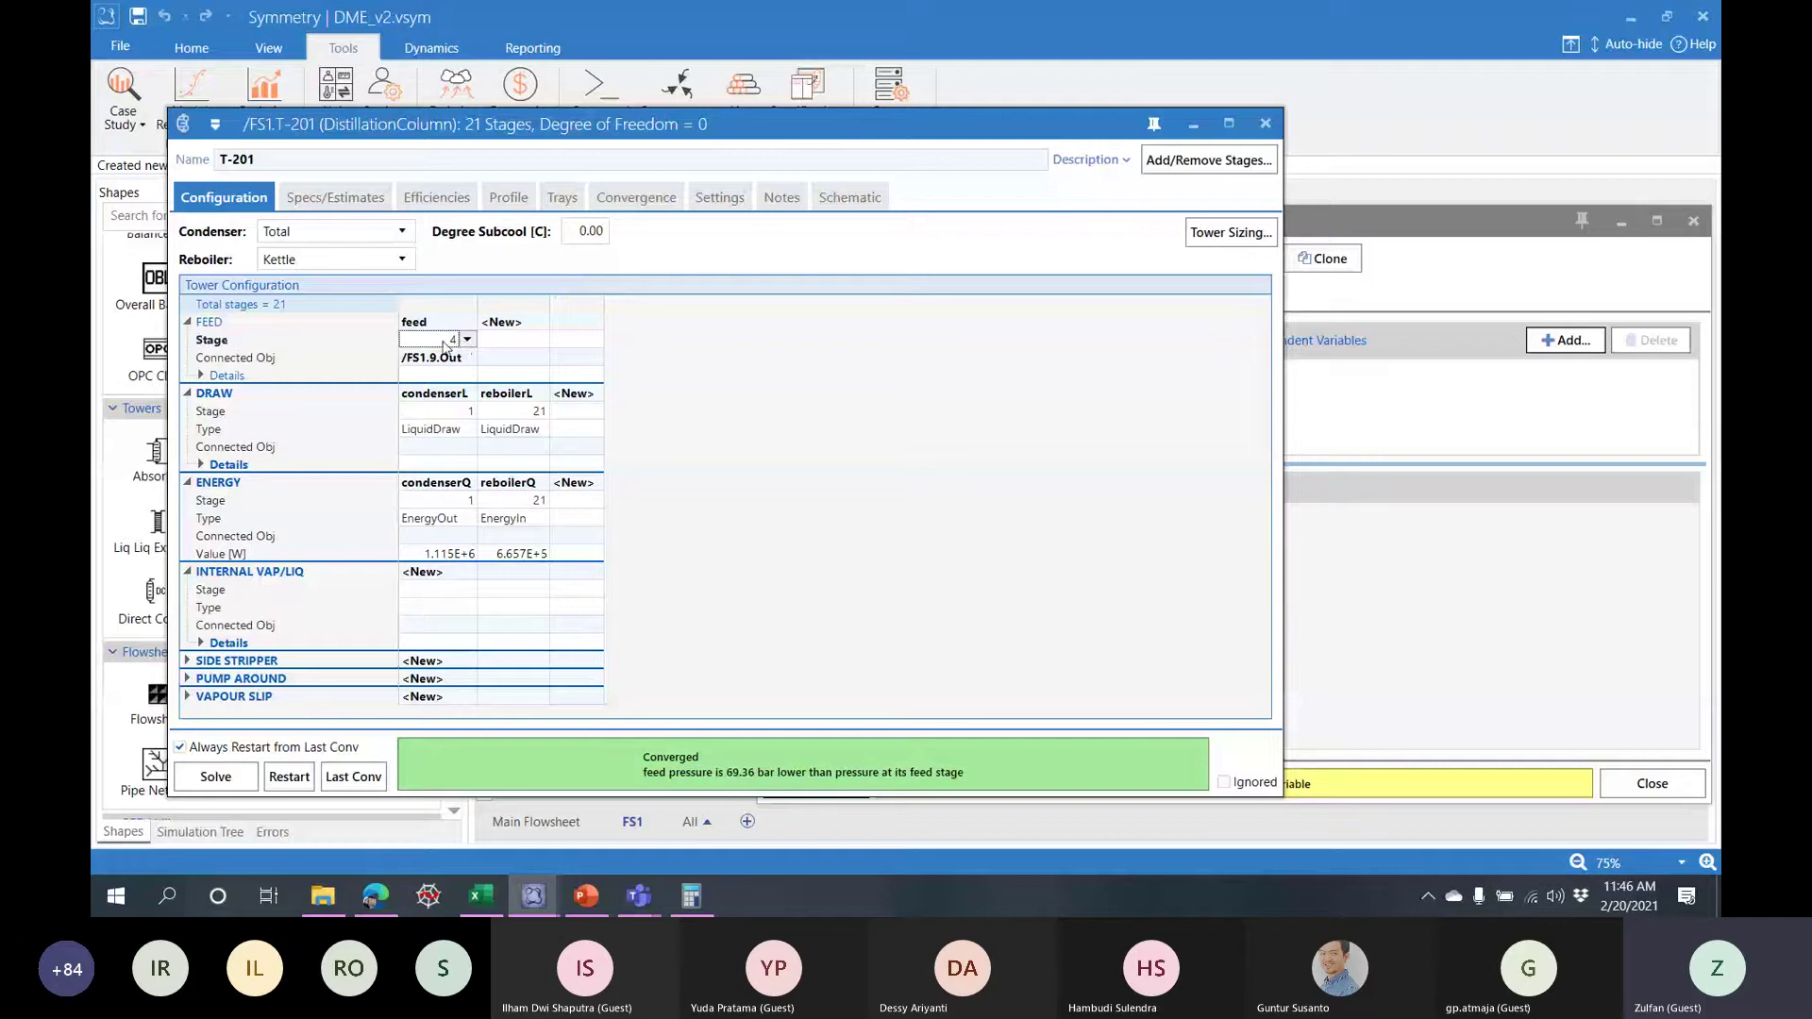
right_click(446, 345)
left_click(578, 482)
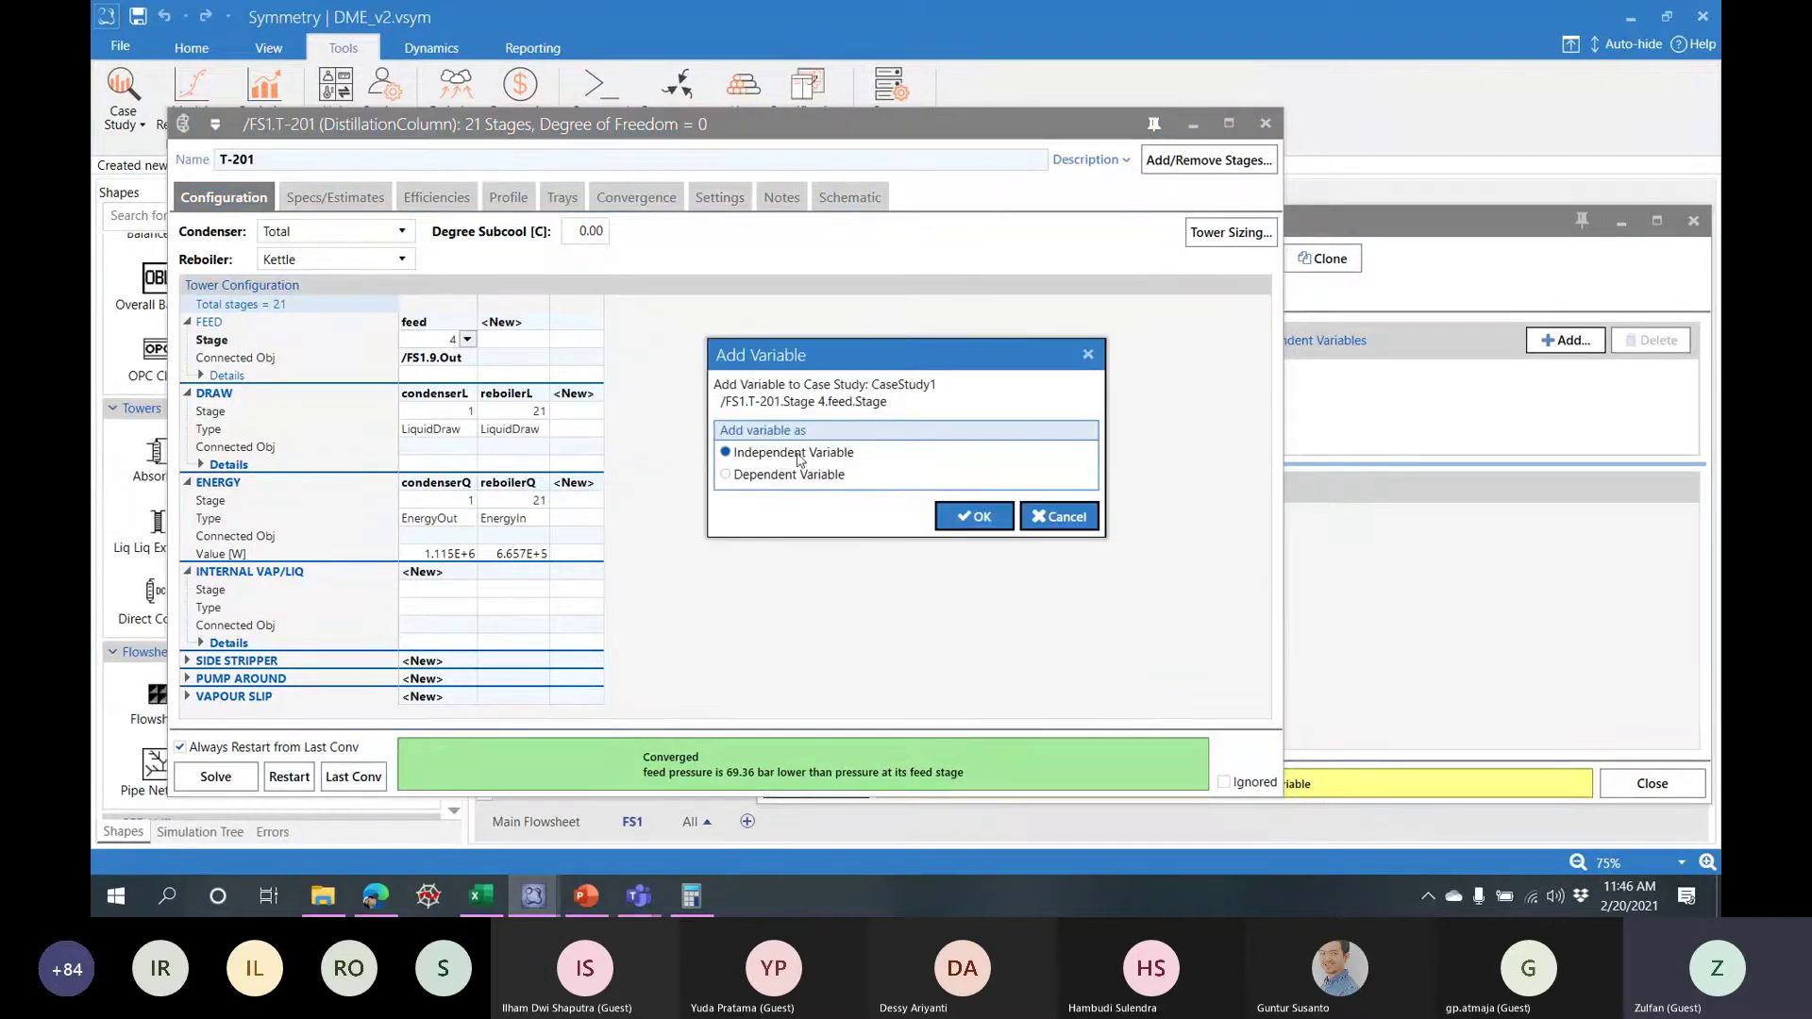
left_click(962, 519)
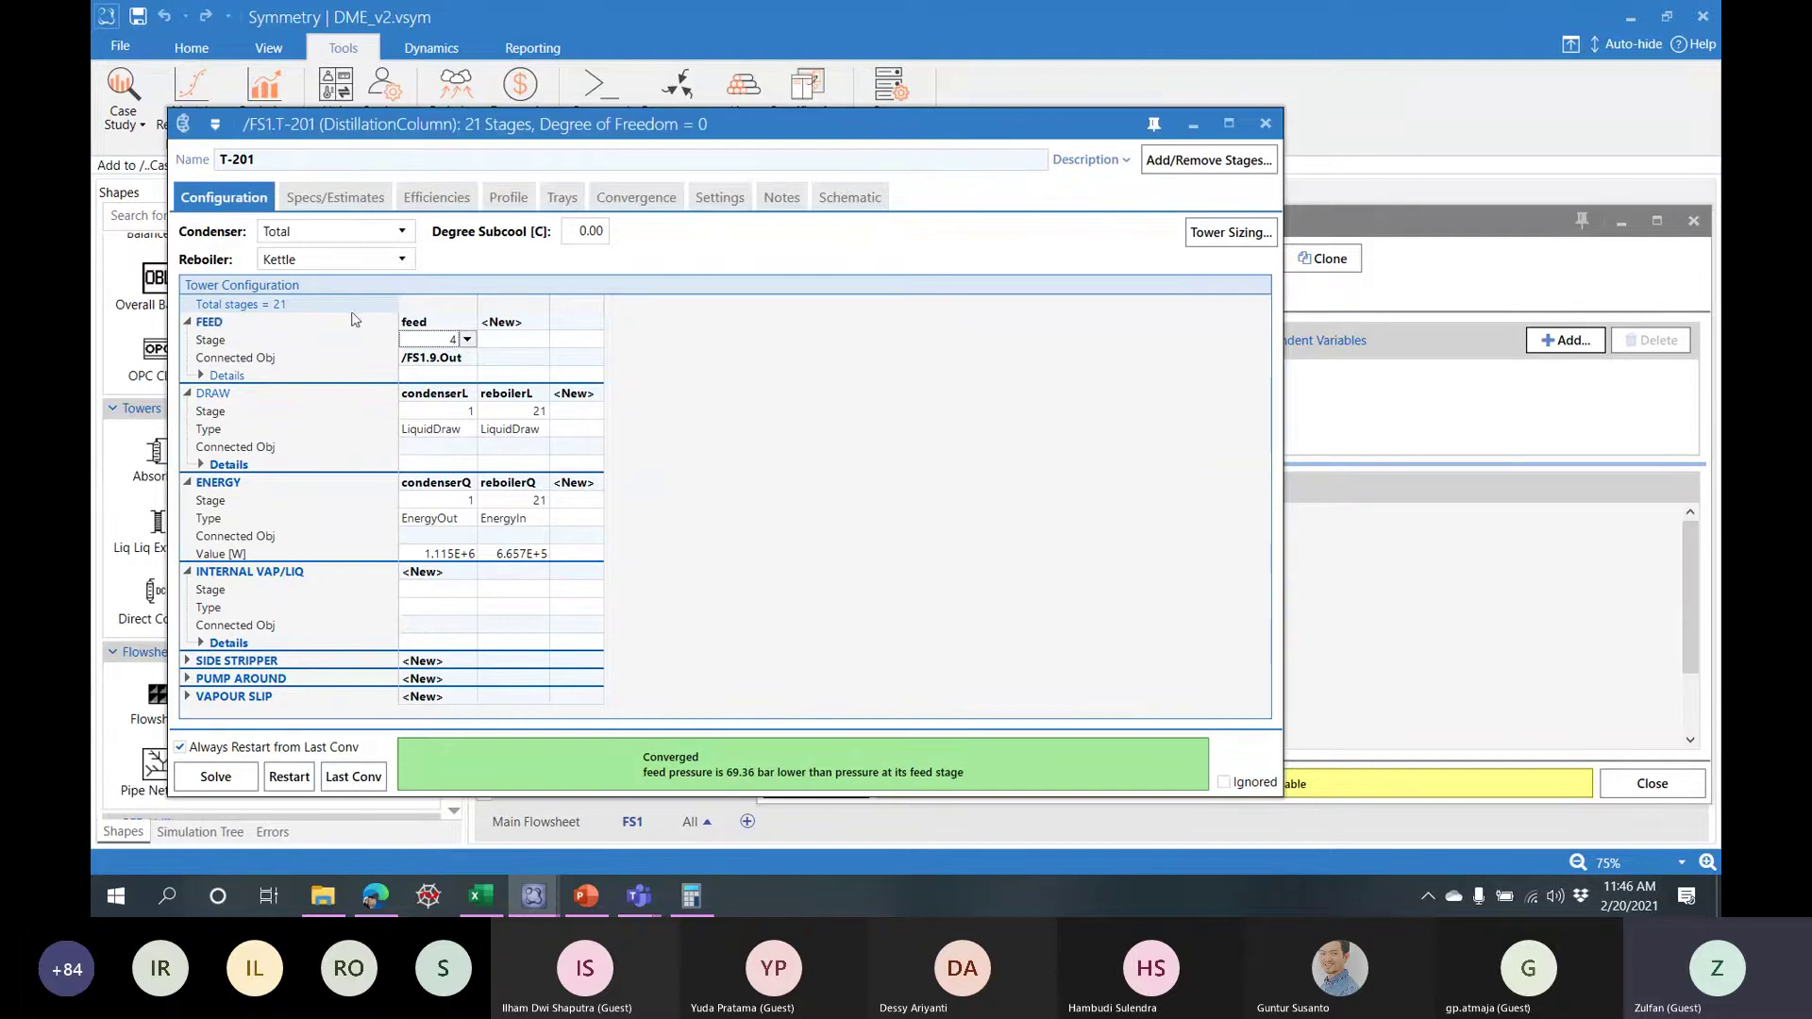
- Add T-201's reboiler energy from its specifications to CaseStudy1 as a dependent variable
left_click(342, 200)
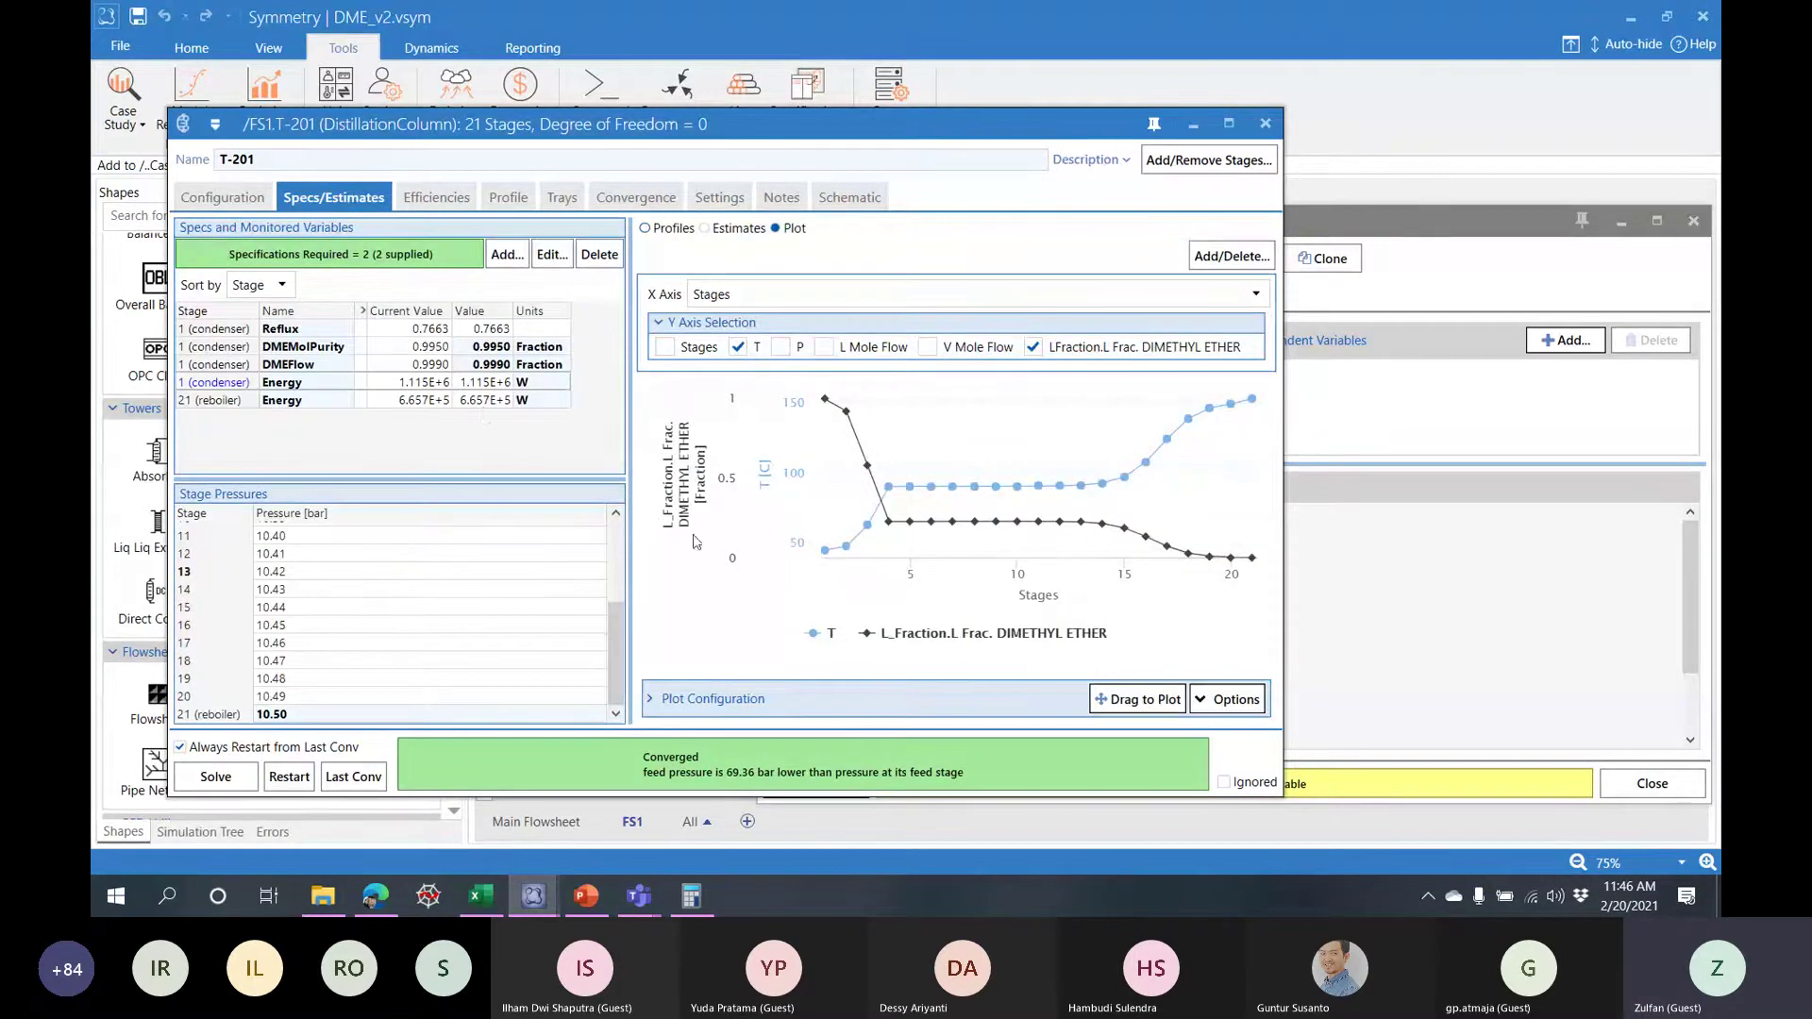
left_click(481, 406)
right_click(482, 406)
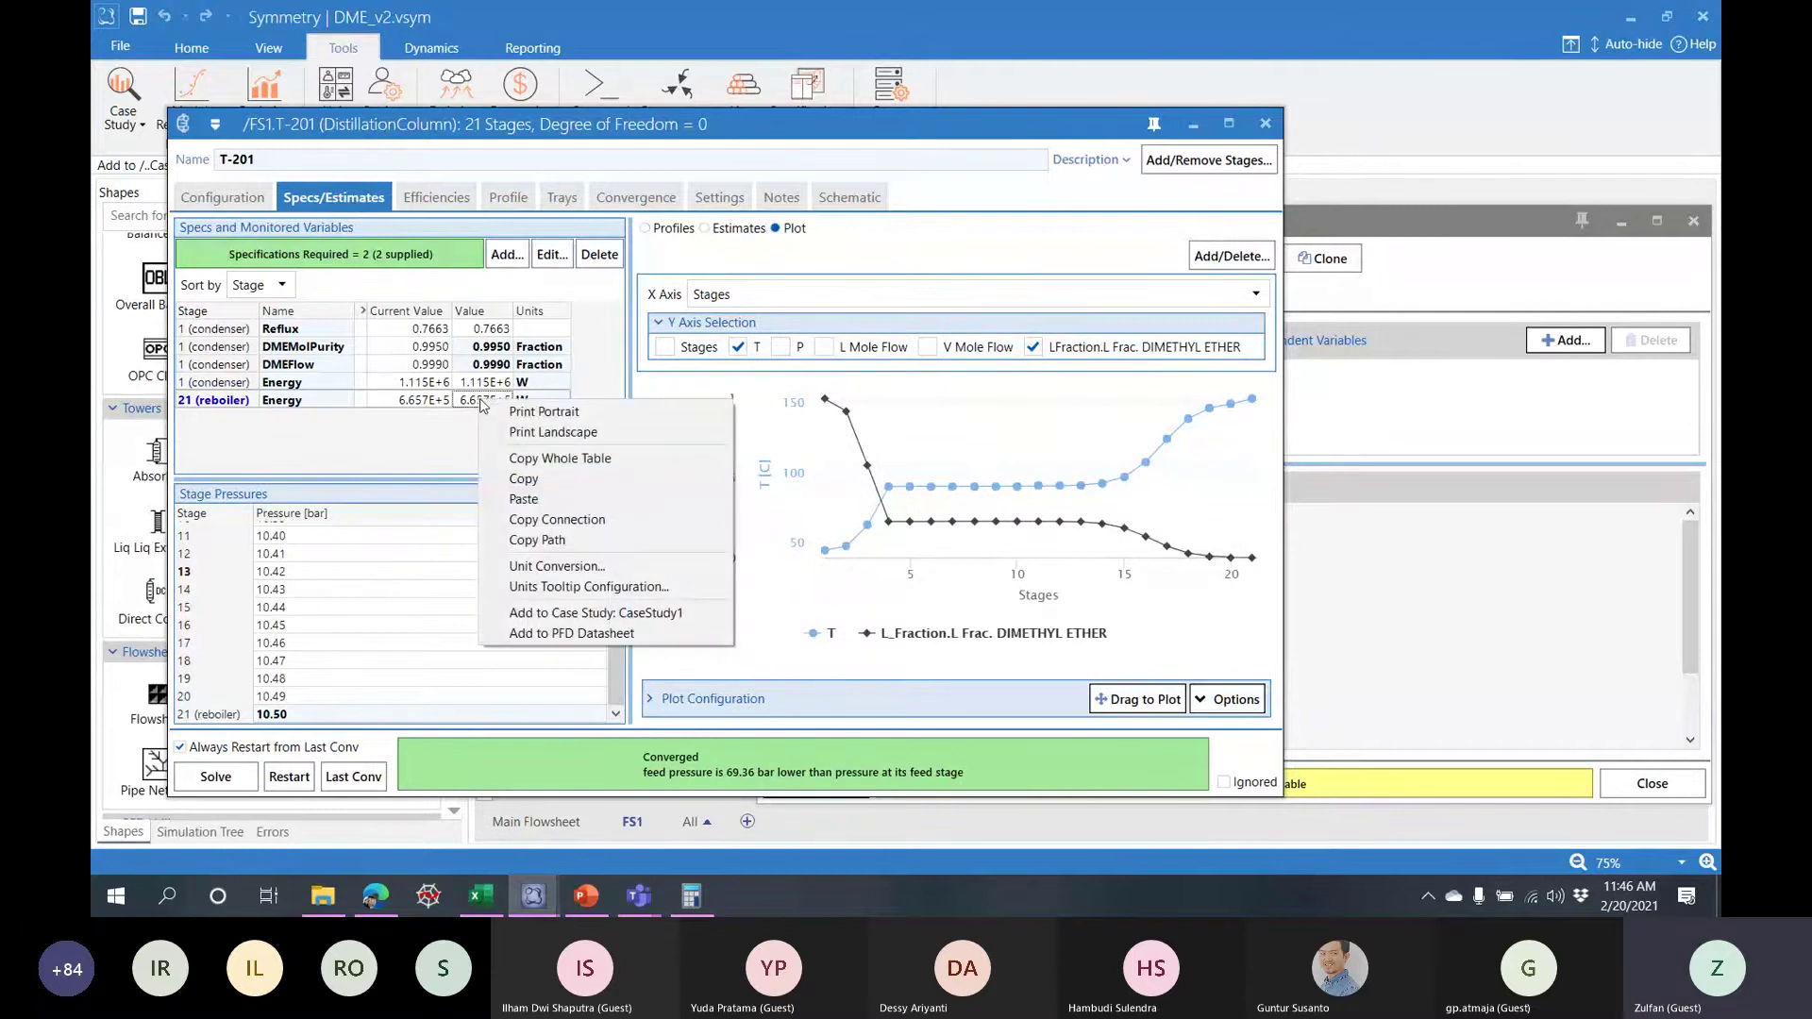
left_click(565, 614)
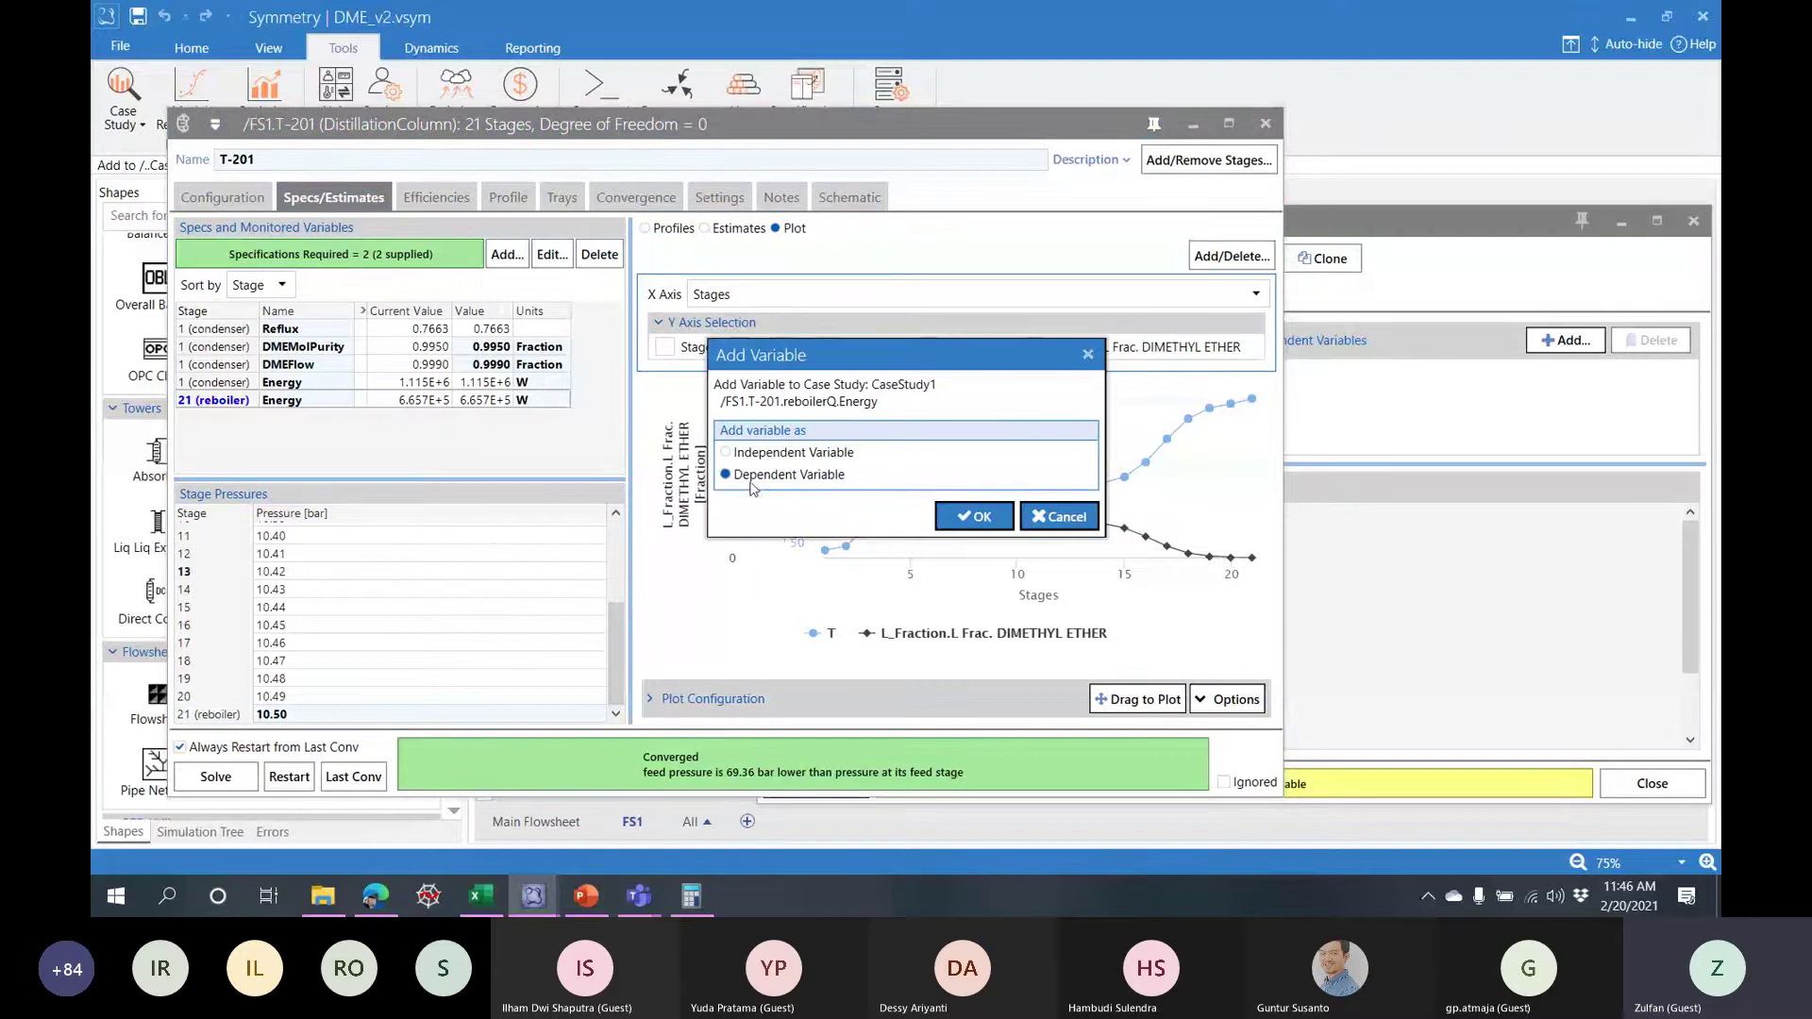
left_click(973, 518)
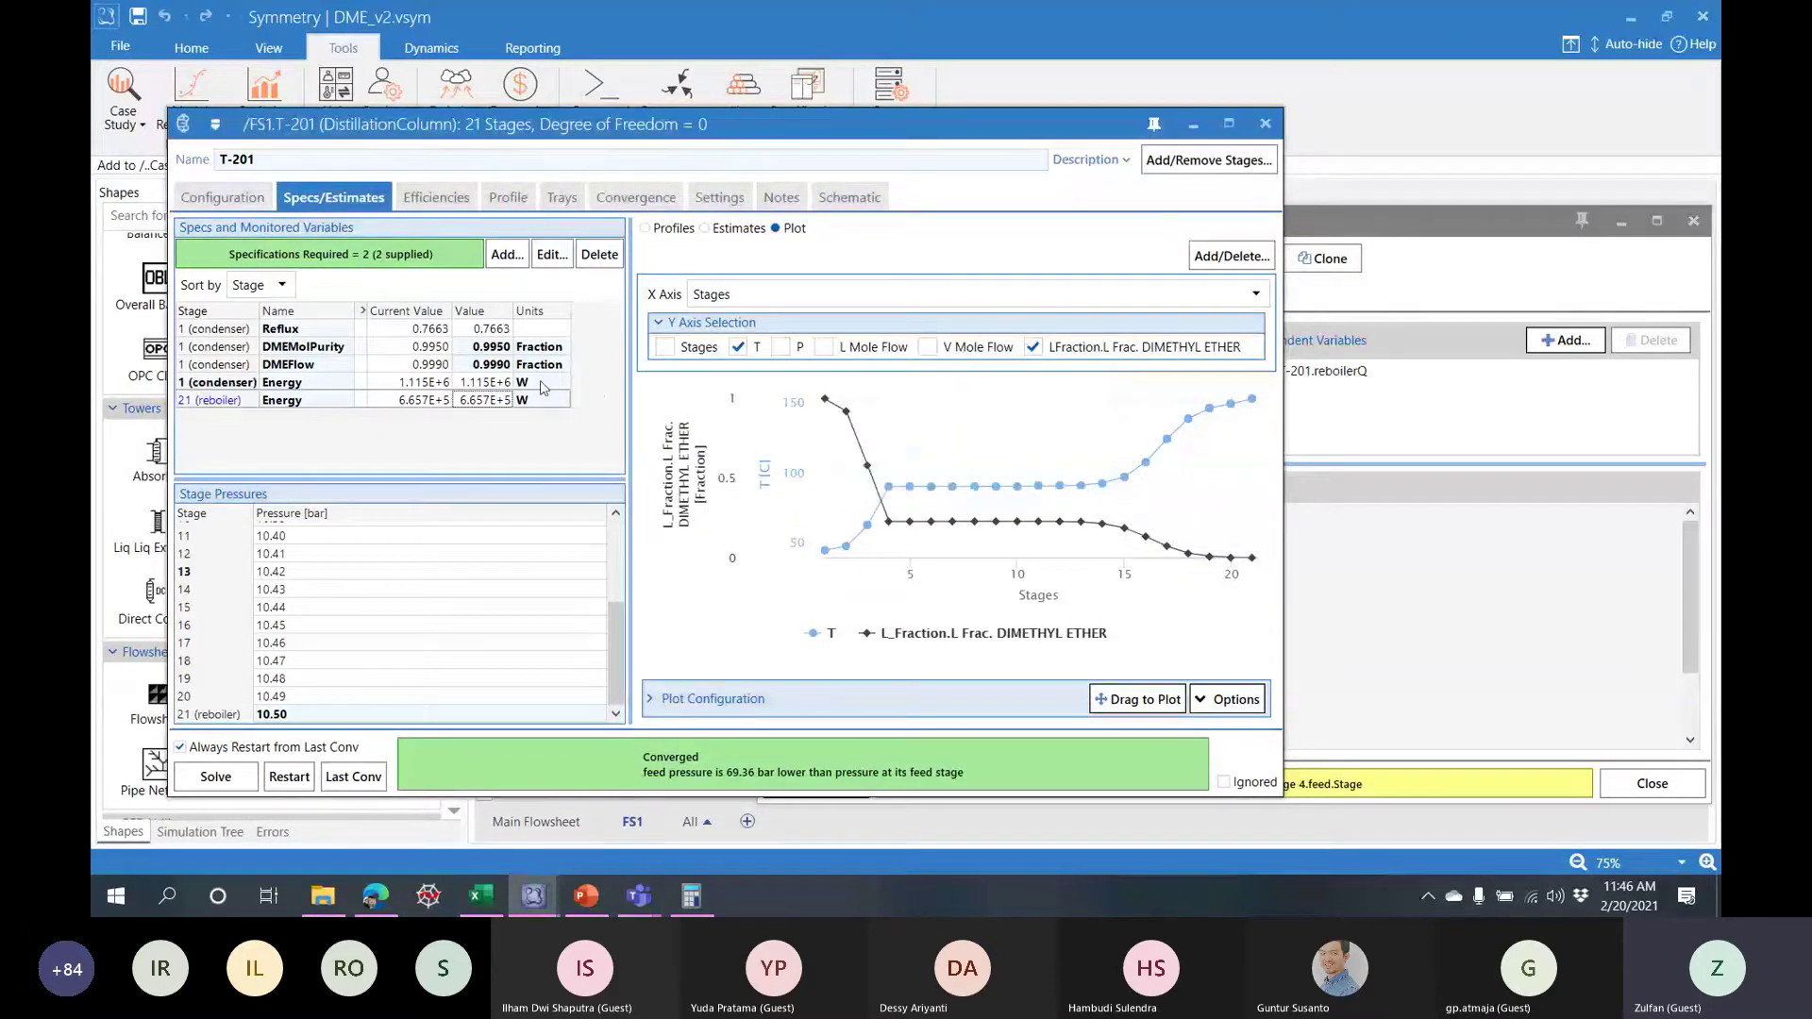
- Bring the case study window into full view and set the feed stage range to minimum 2 and maximum 20
left_click_drag(1336, 230, 899, 162)
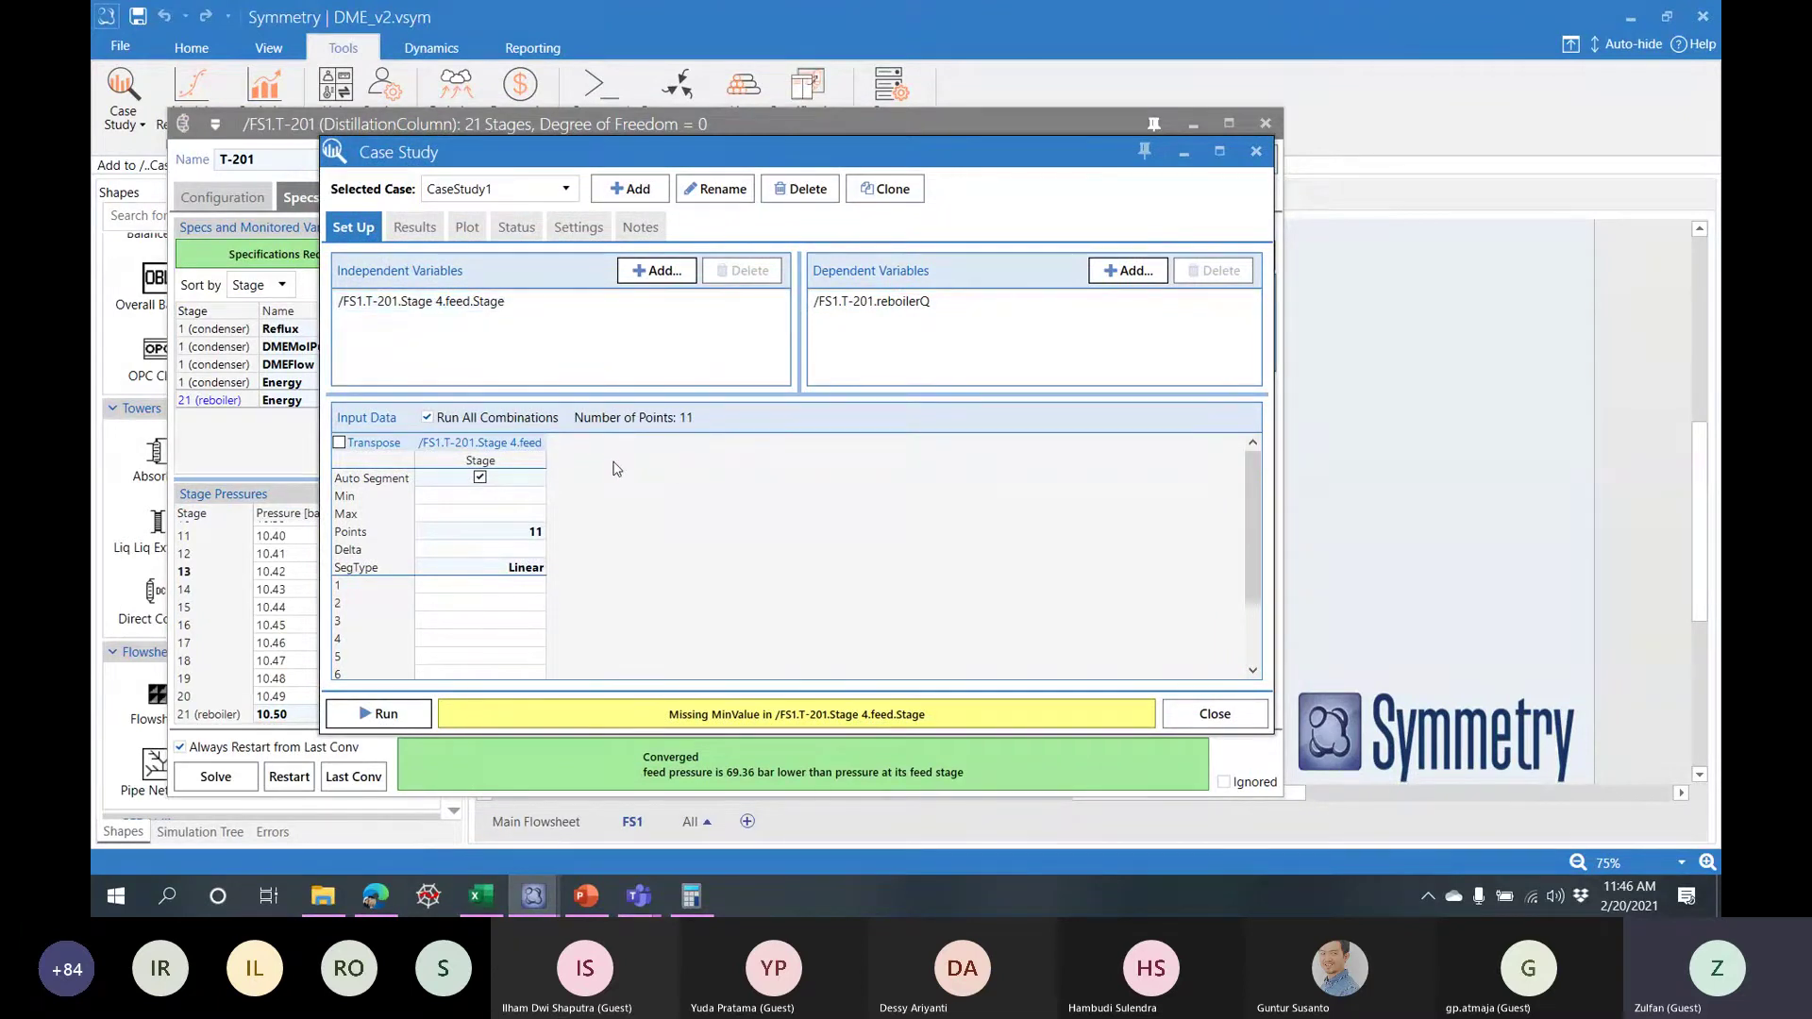
left_click(513, 498)
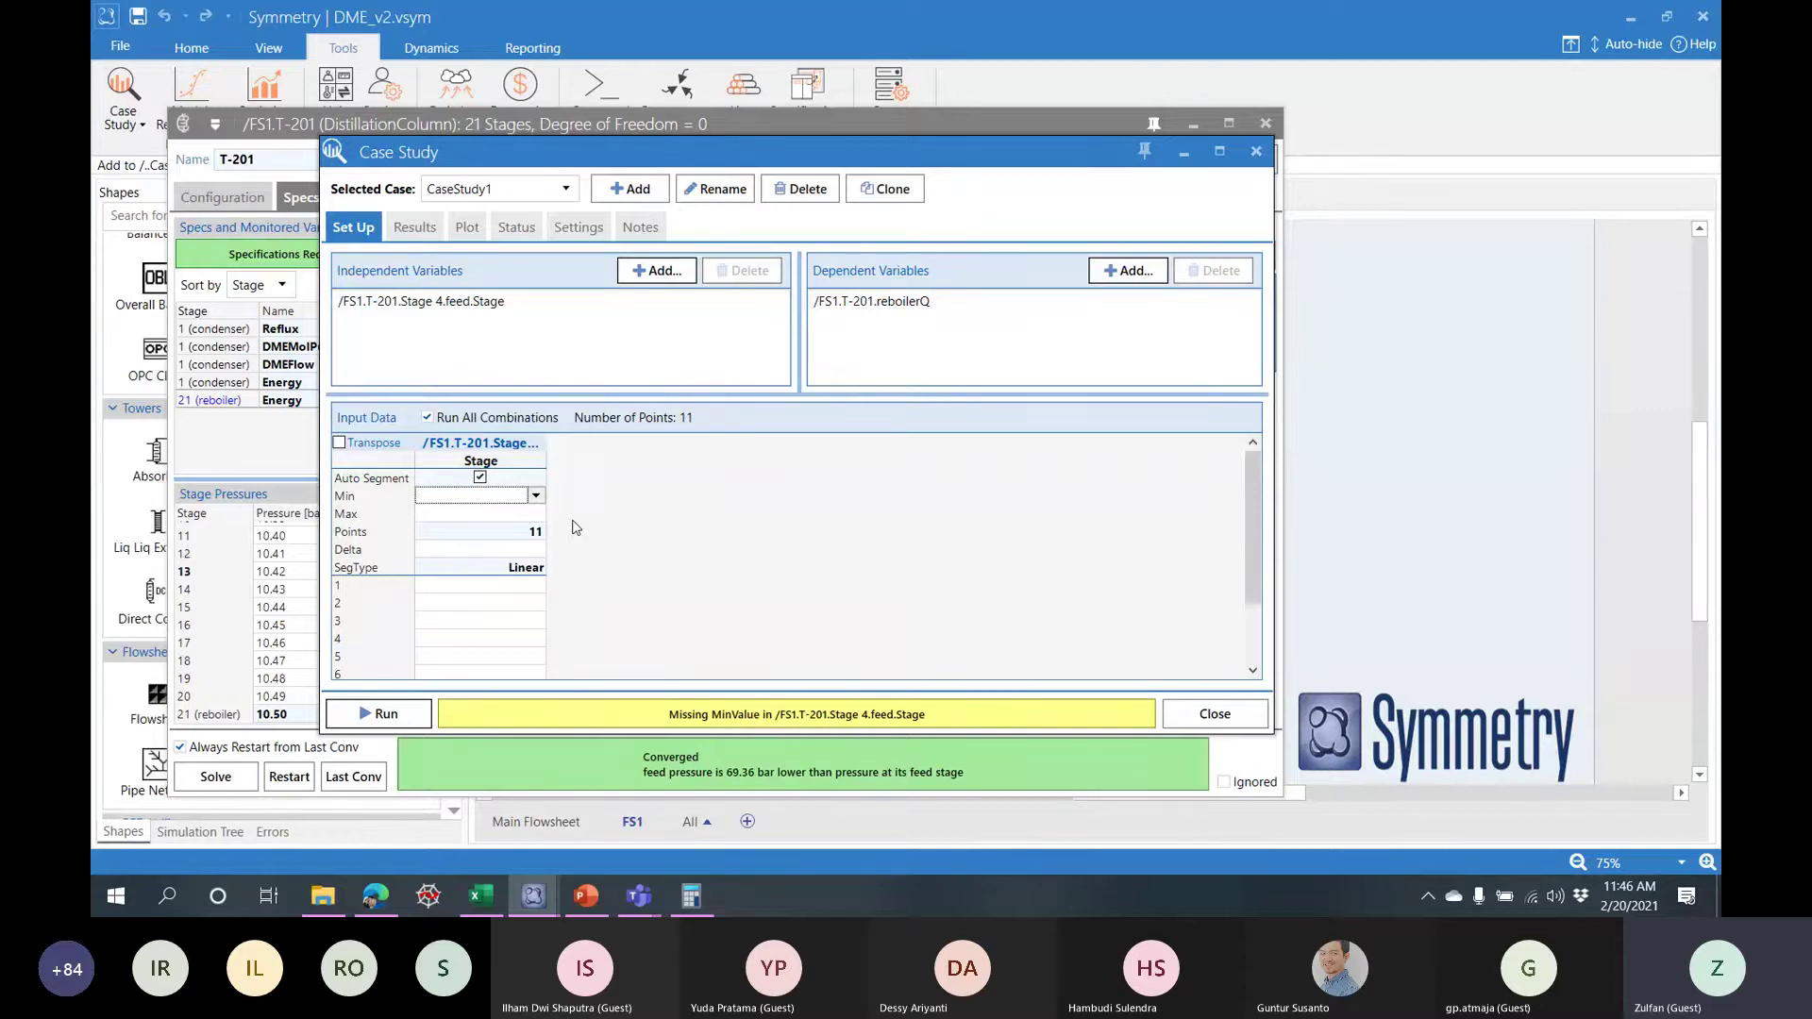
type("2")
key("Return")
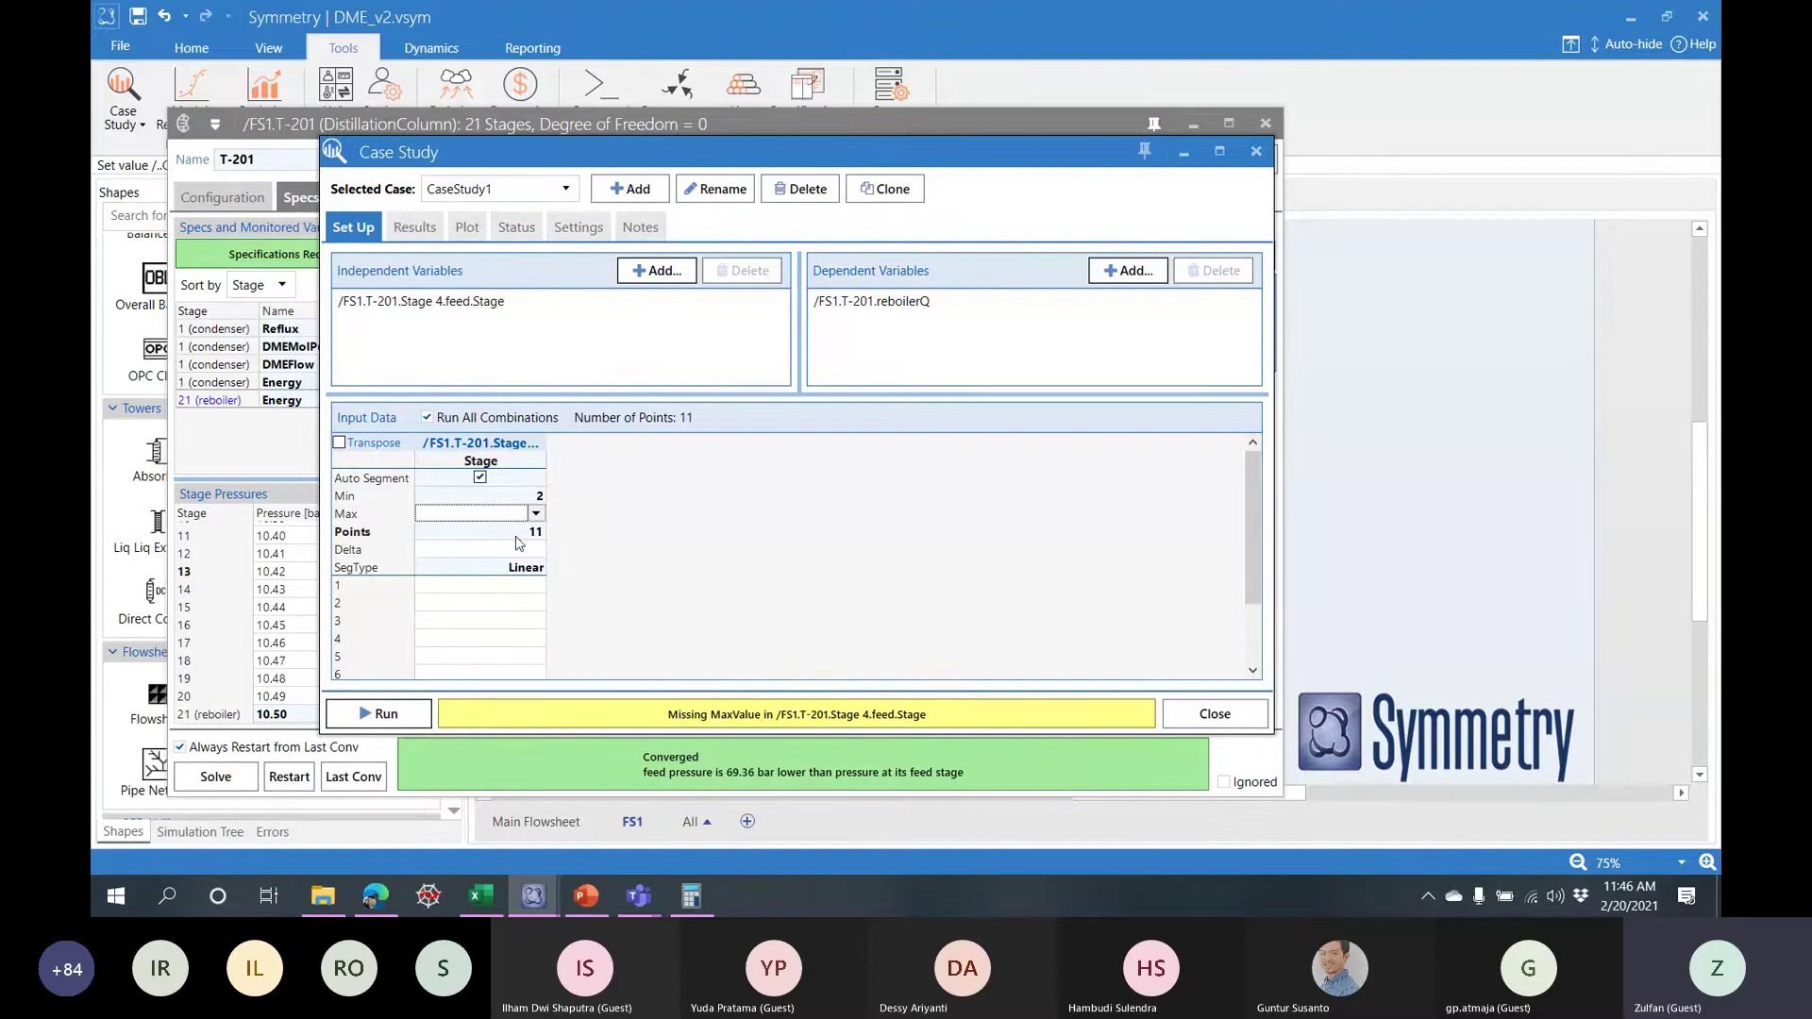
type("20")
key("Return")
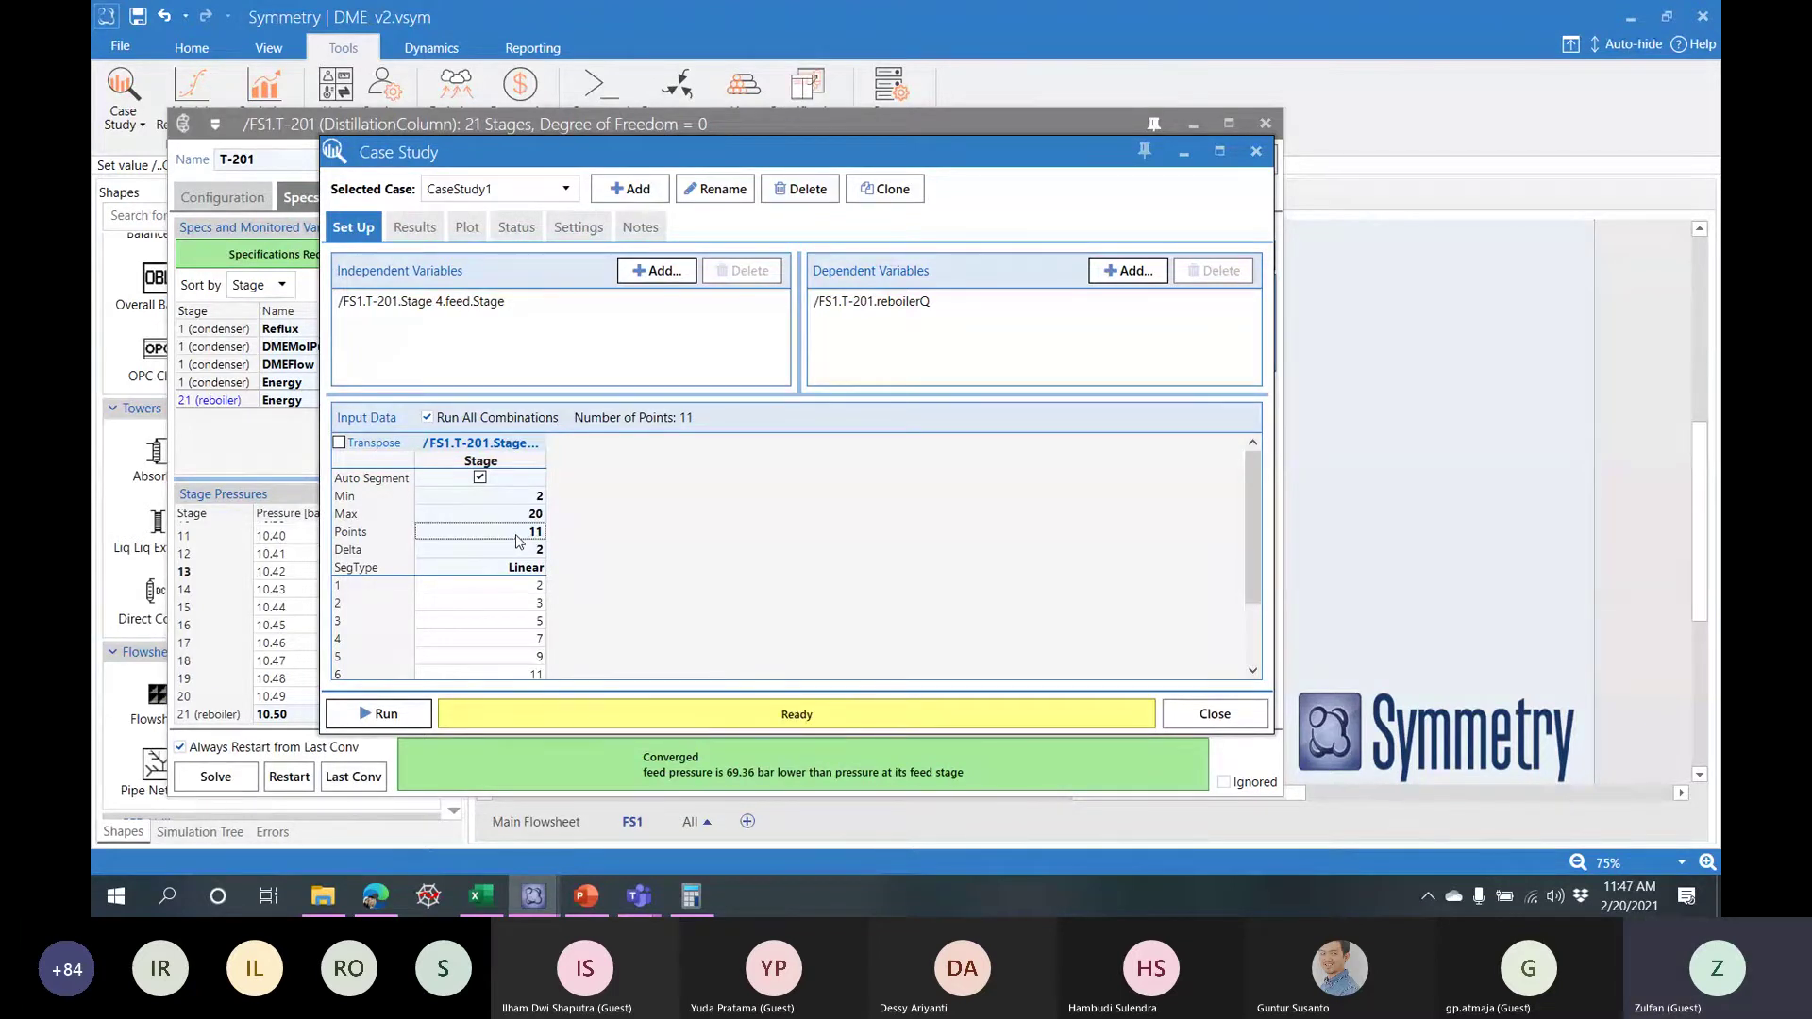
- Set the number of feed stage points to 18 and check the generated stage list
scroll(575, 626, "down", 2)
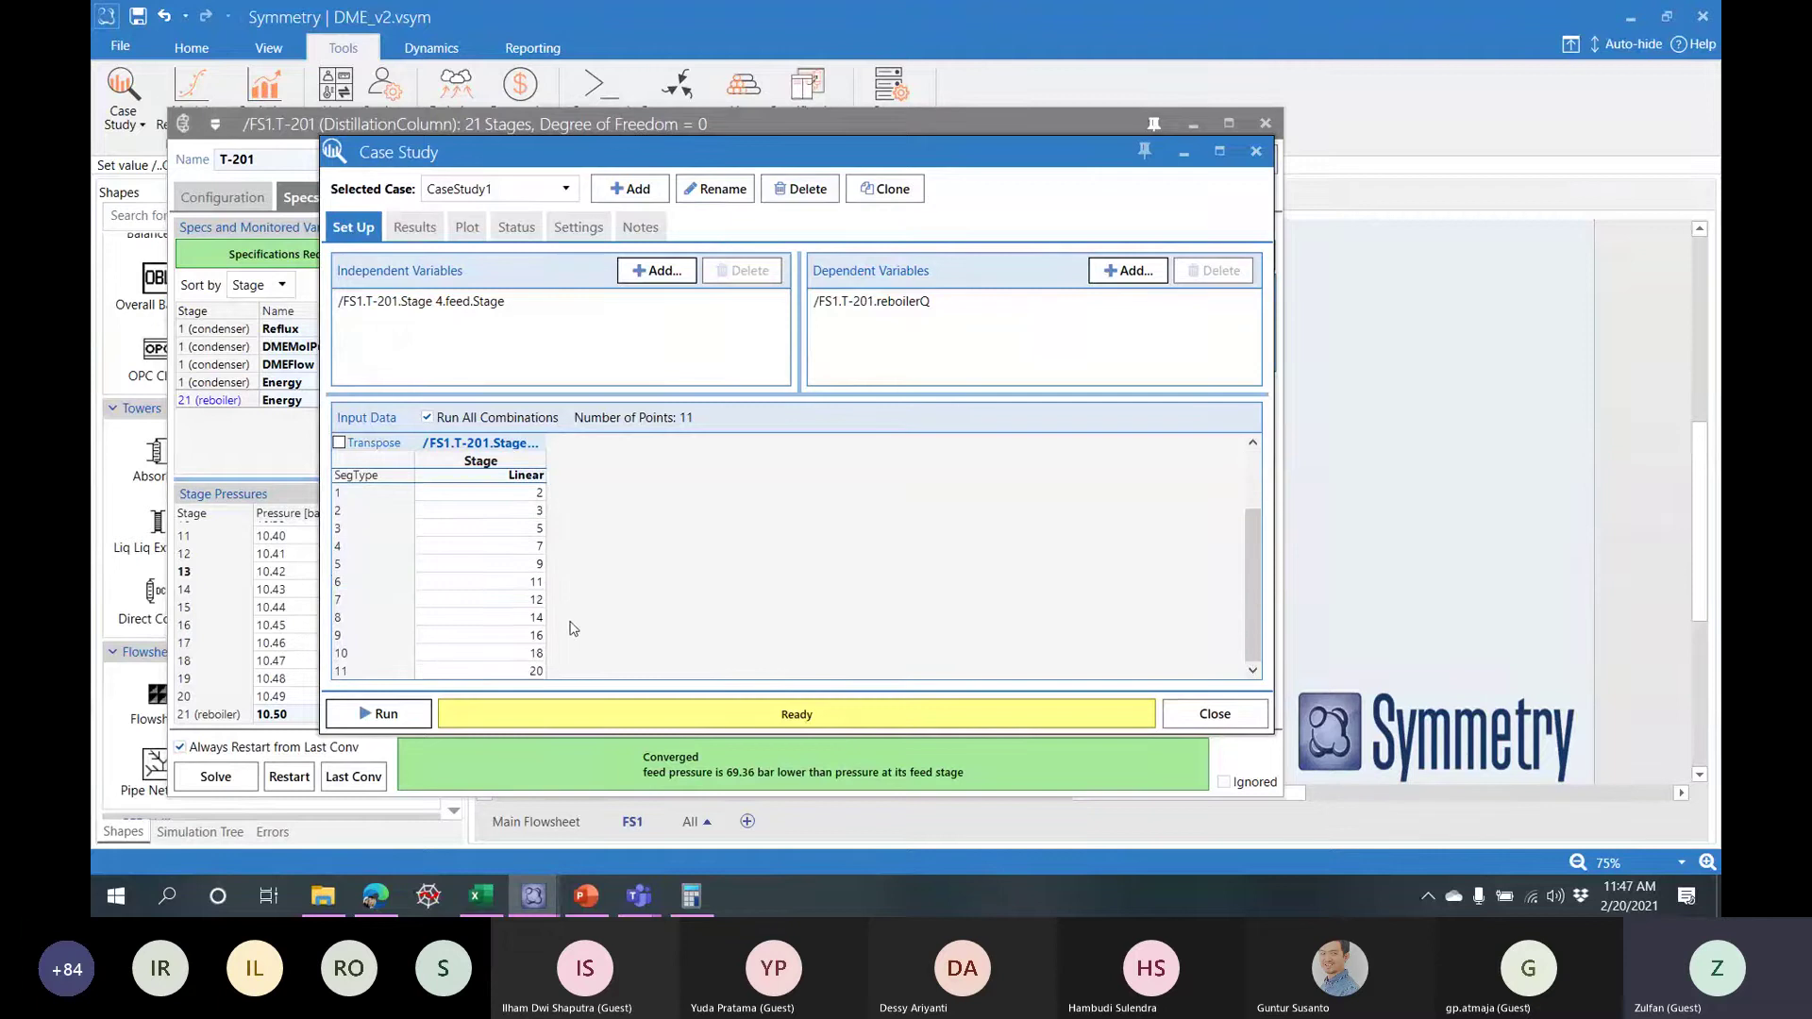
scroll(559, 656, "up", 2)
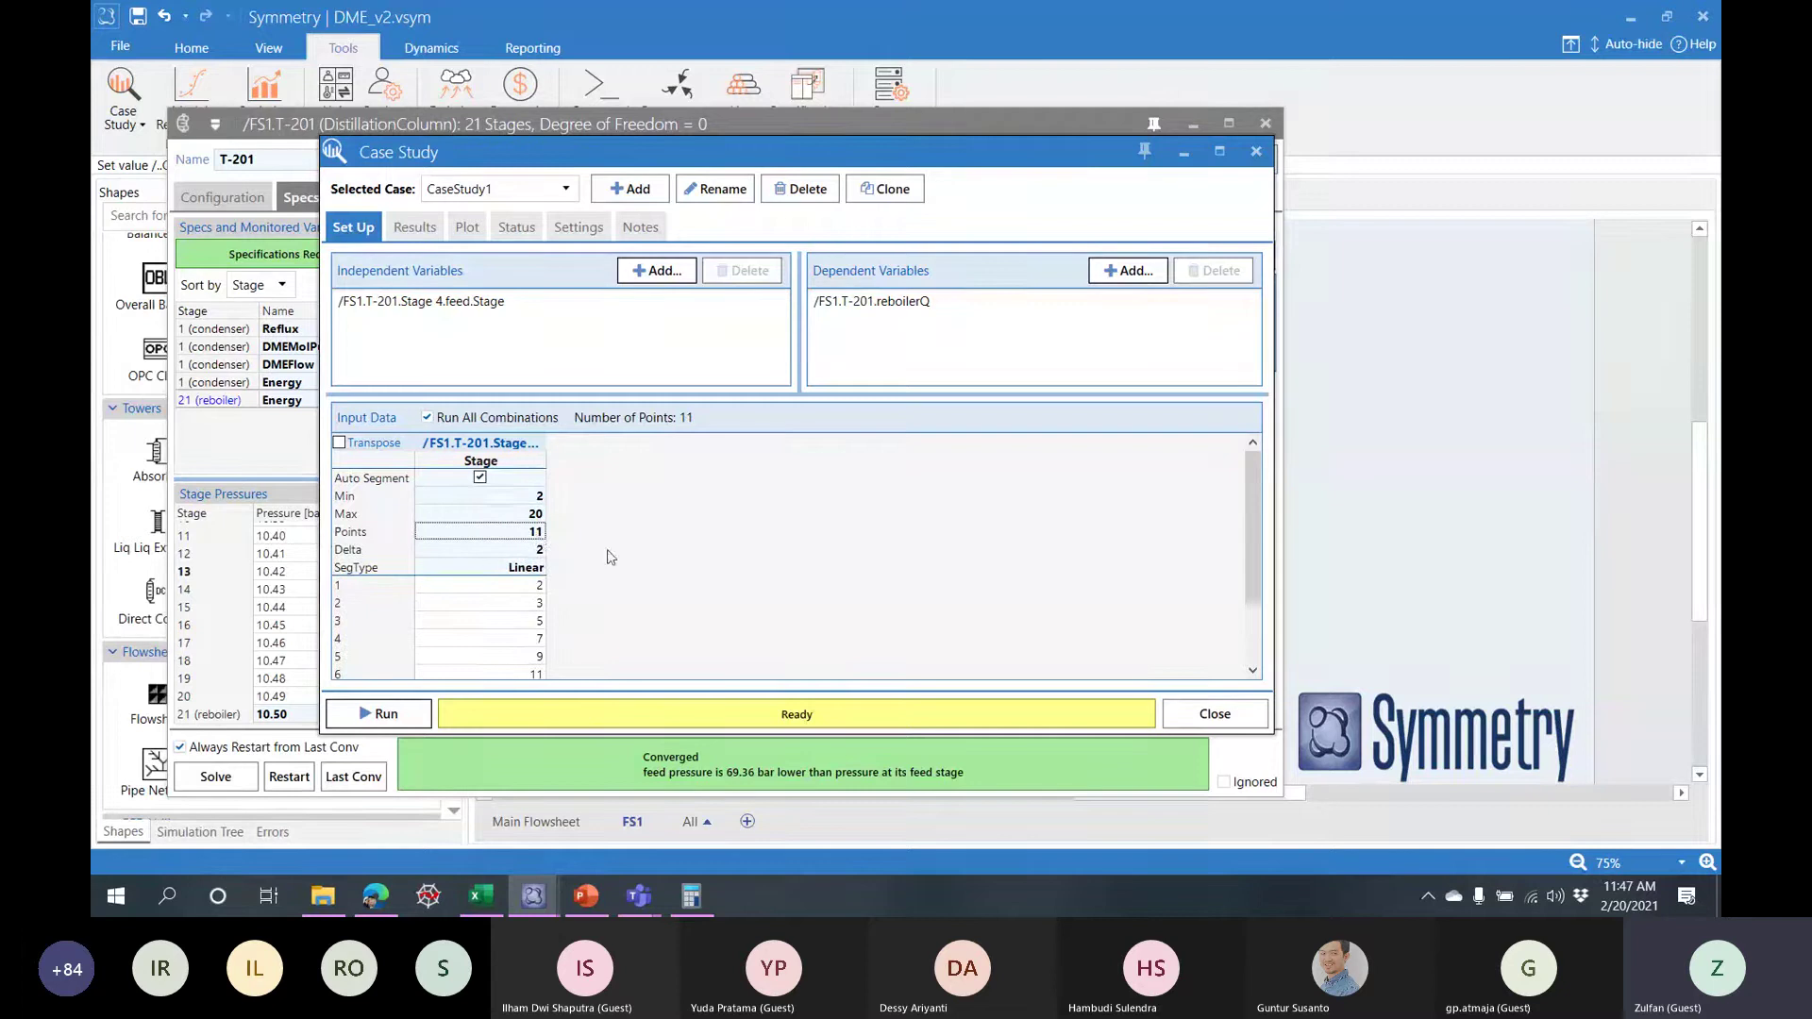
scroll(551, 660, "down", 3)
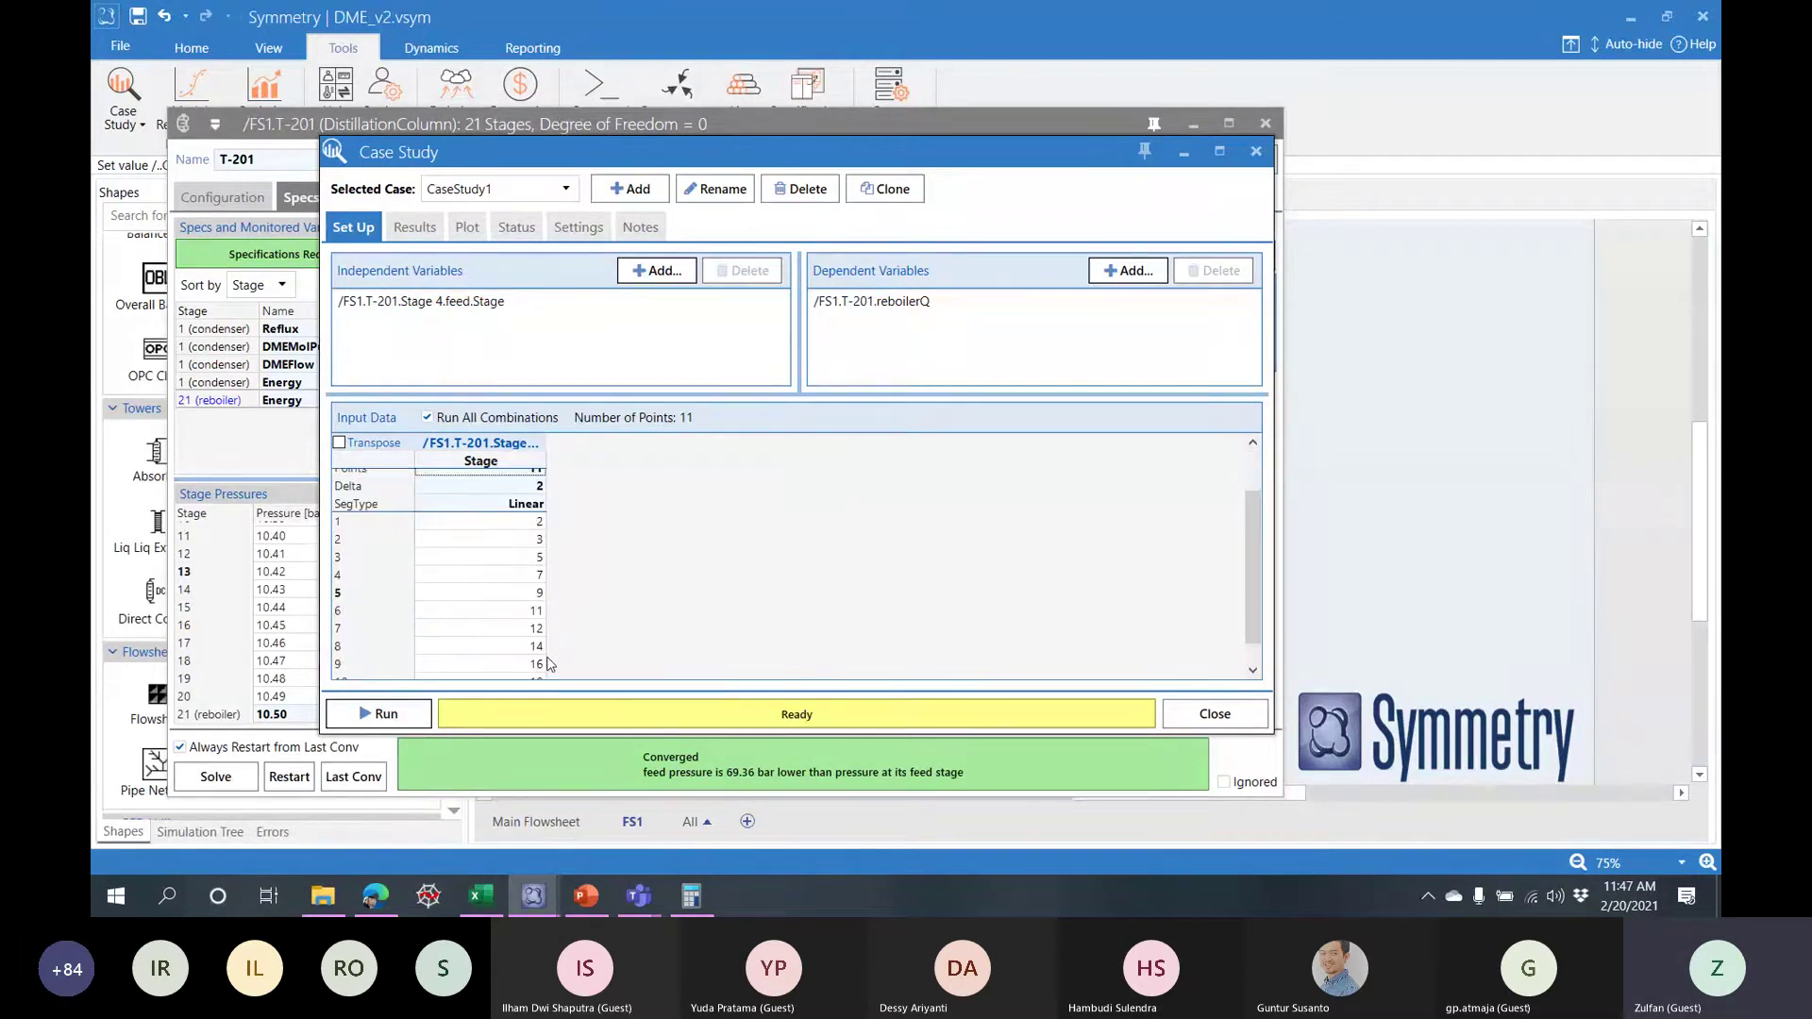
scroll(548, 651, "up", 3)
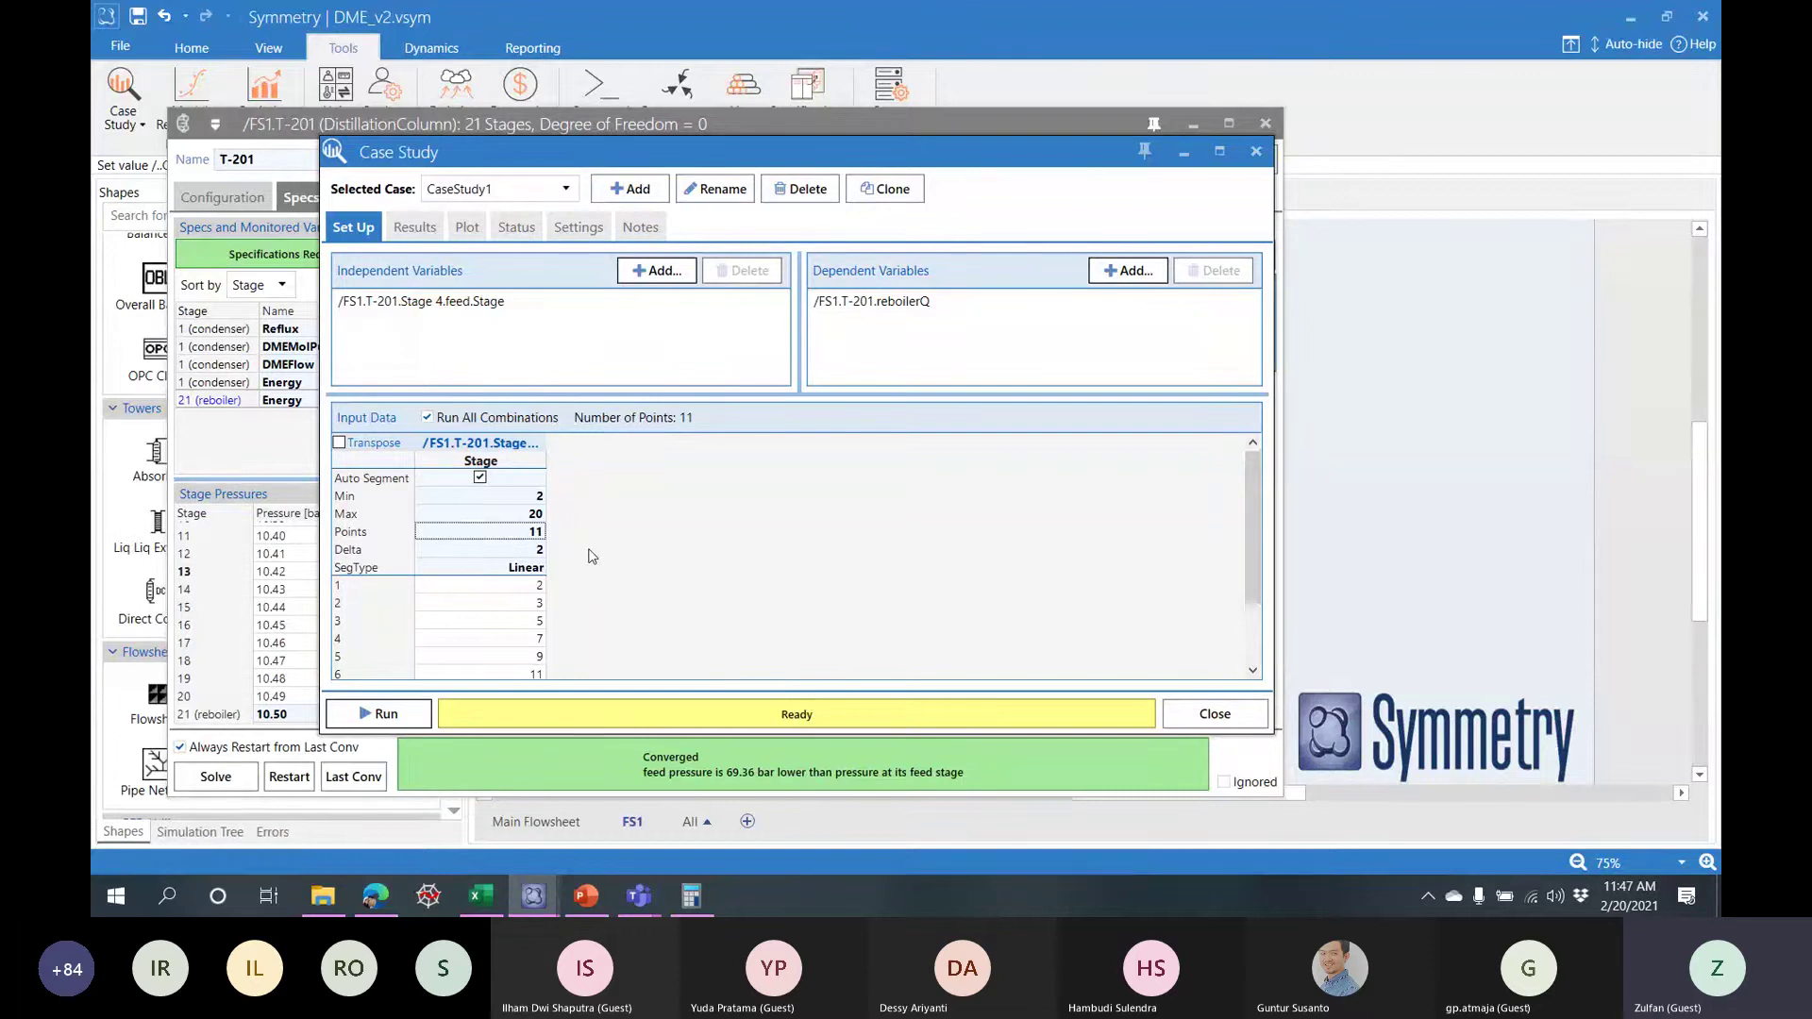
type("18")
key("Return")
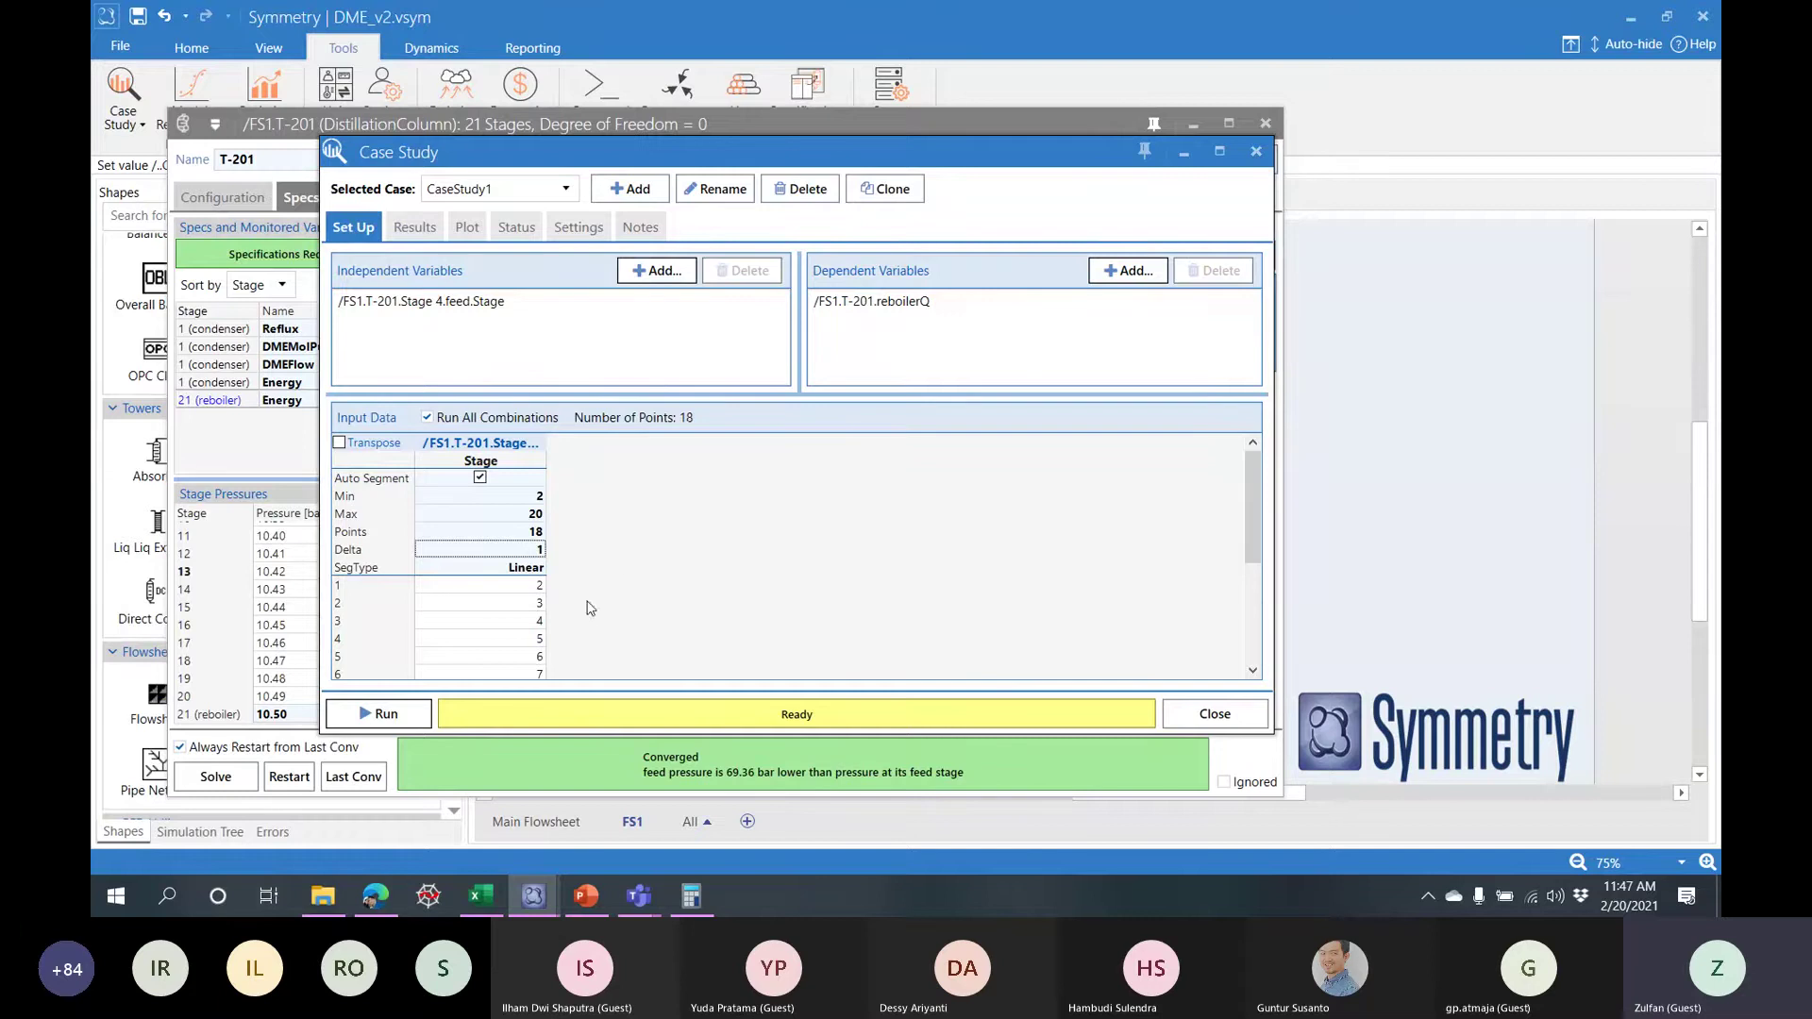
scroll(637, 643, "down", 3)
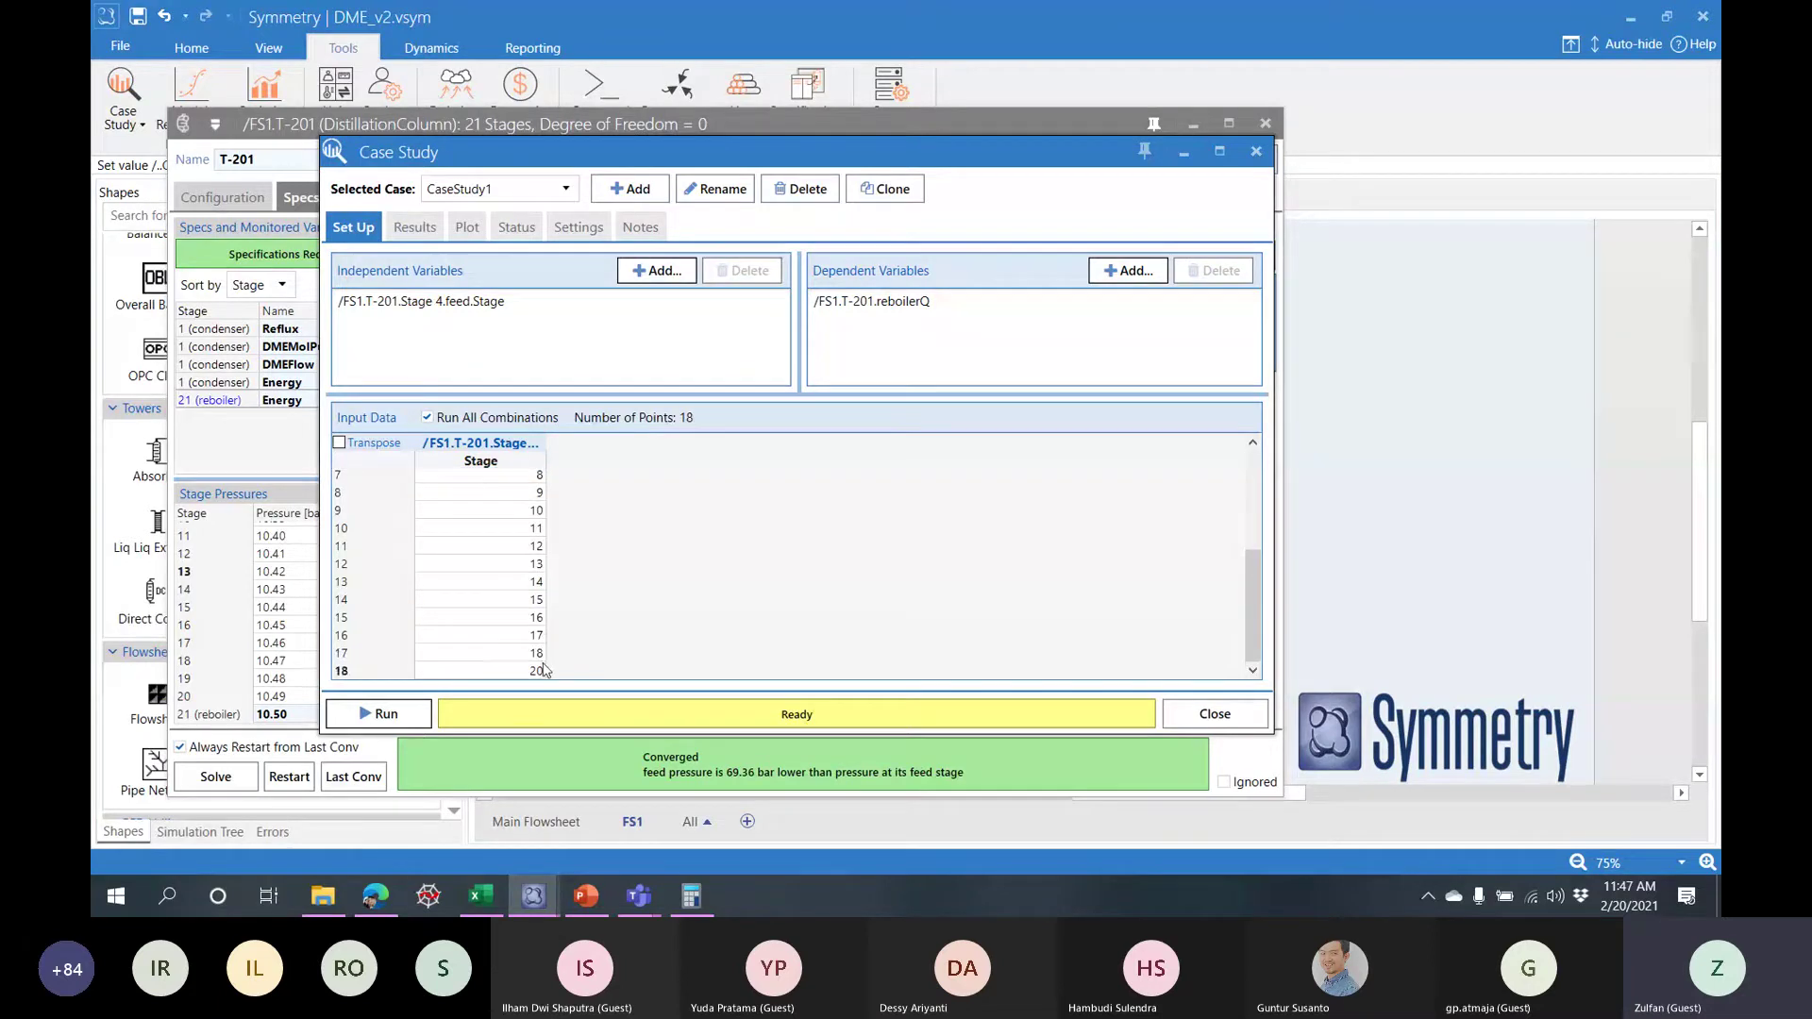
scroll(829, 577, "up", 3)
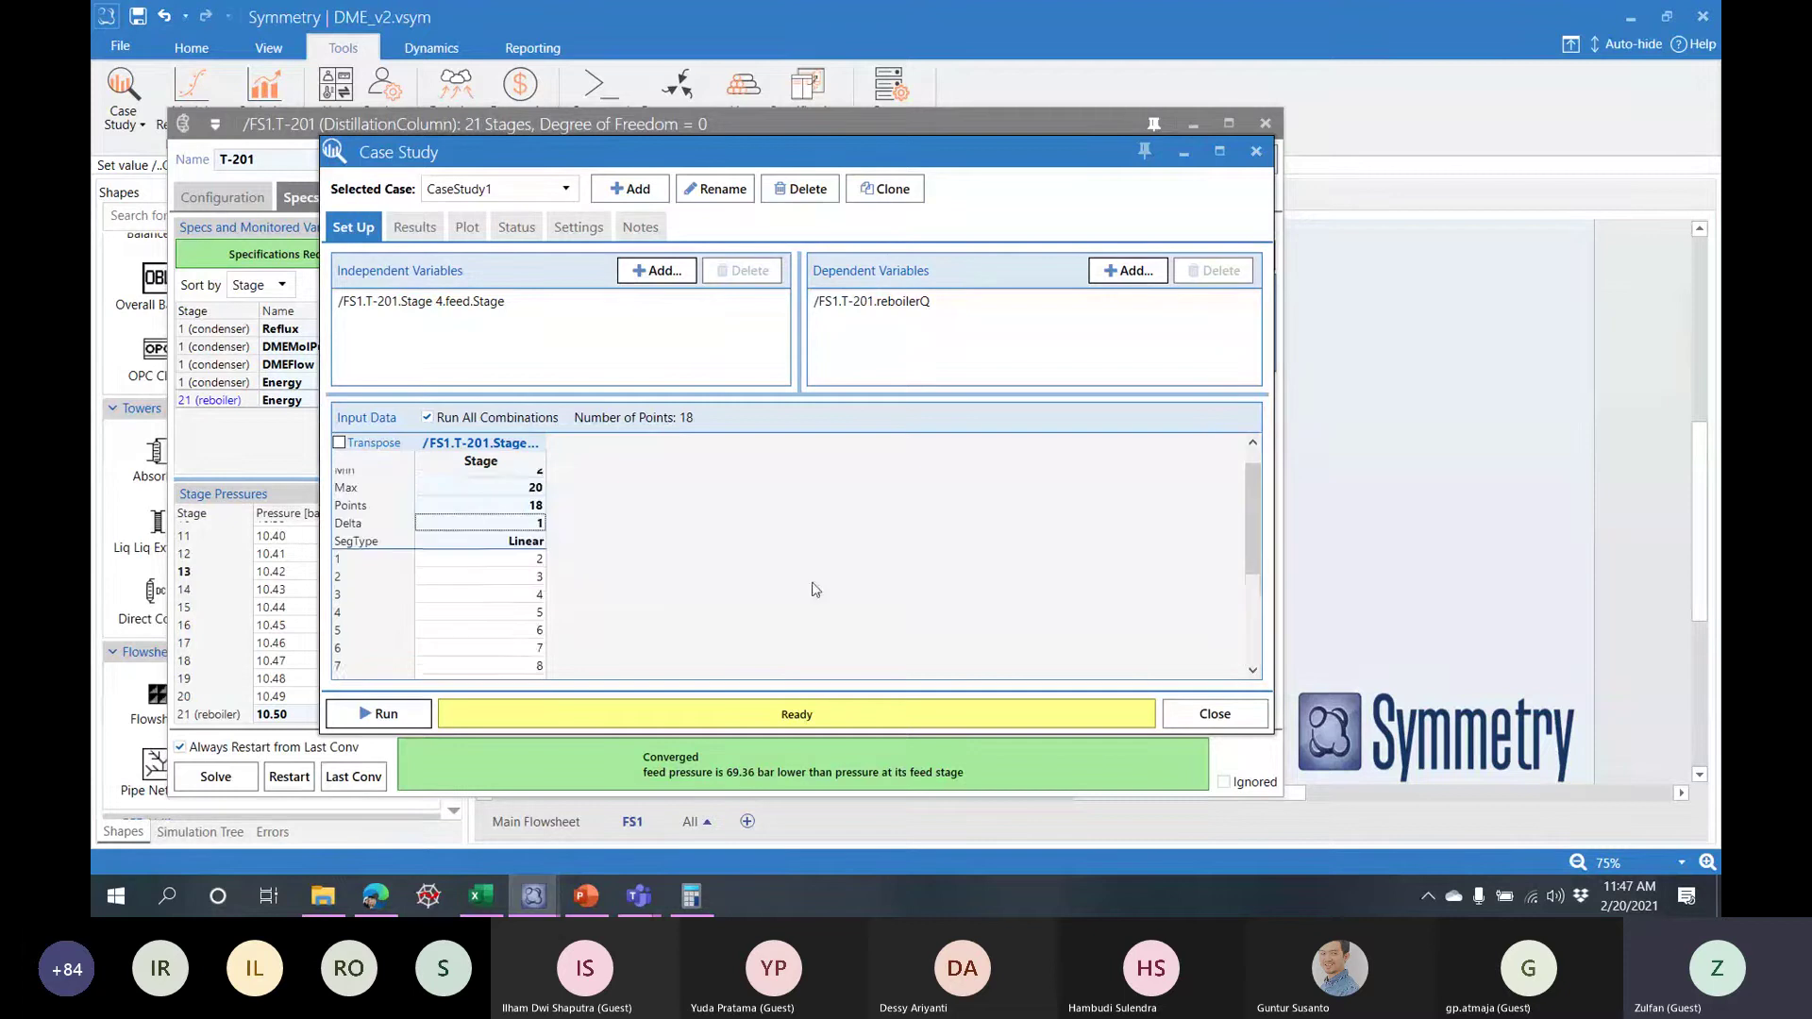
- Run CaseStudy1 with the linear segment type and show its results table
left_click(542, 568)
left_click(536, 568)
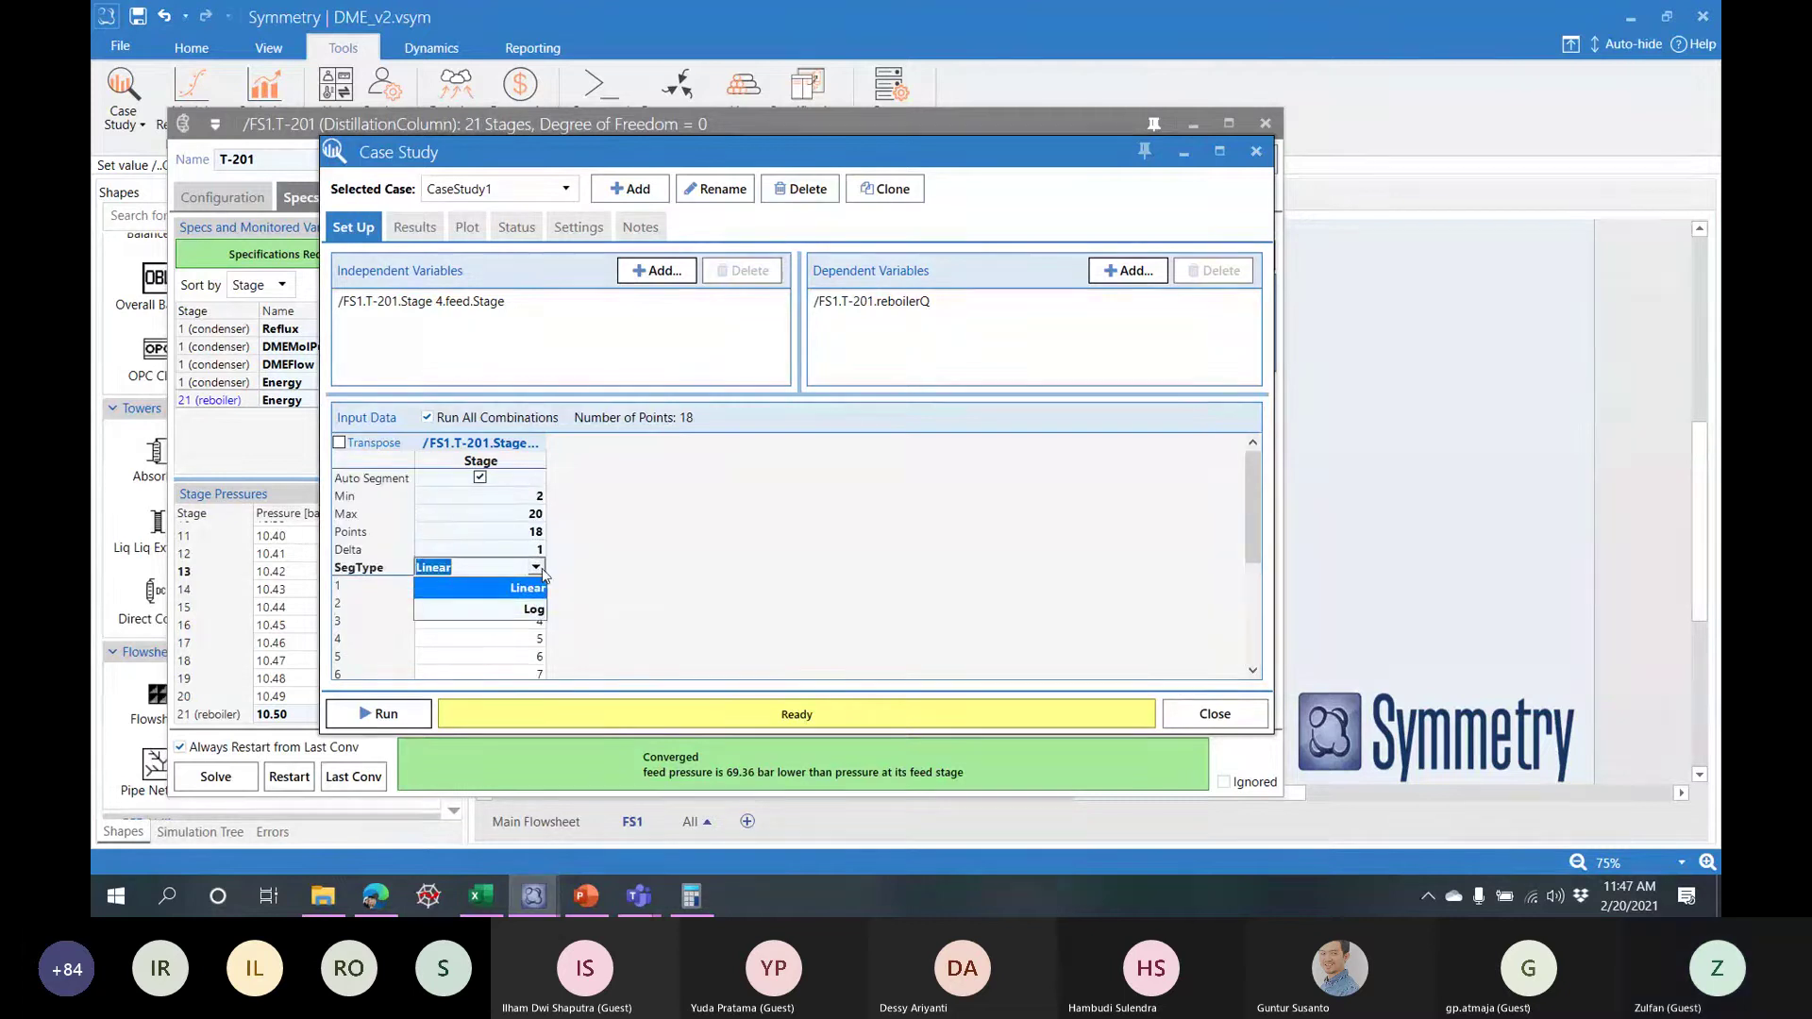
left_click(536, 567)
key("Return")
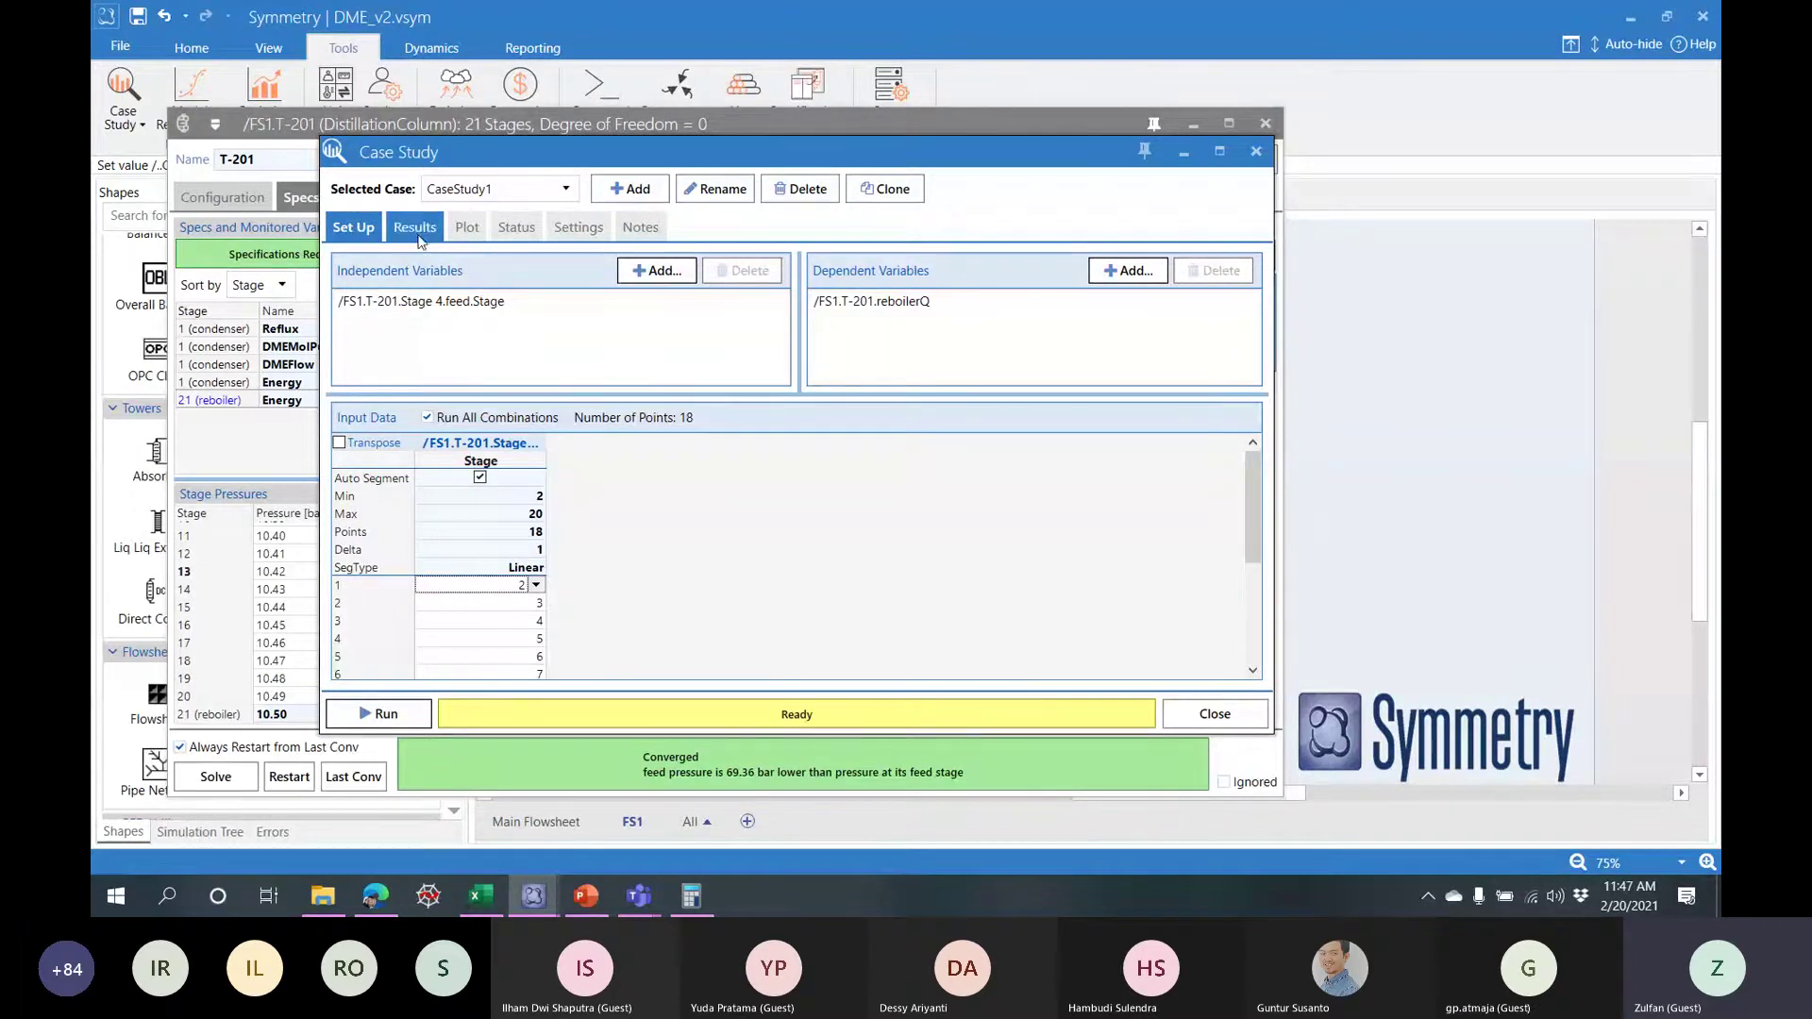
left_click(379, 714)
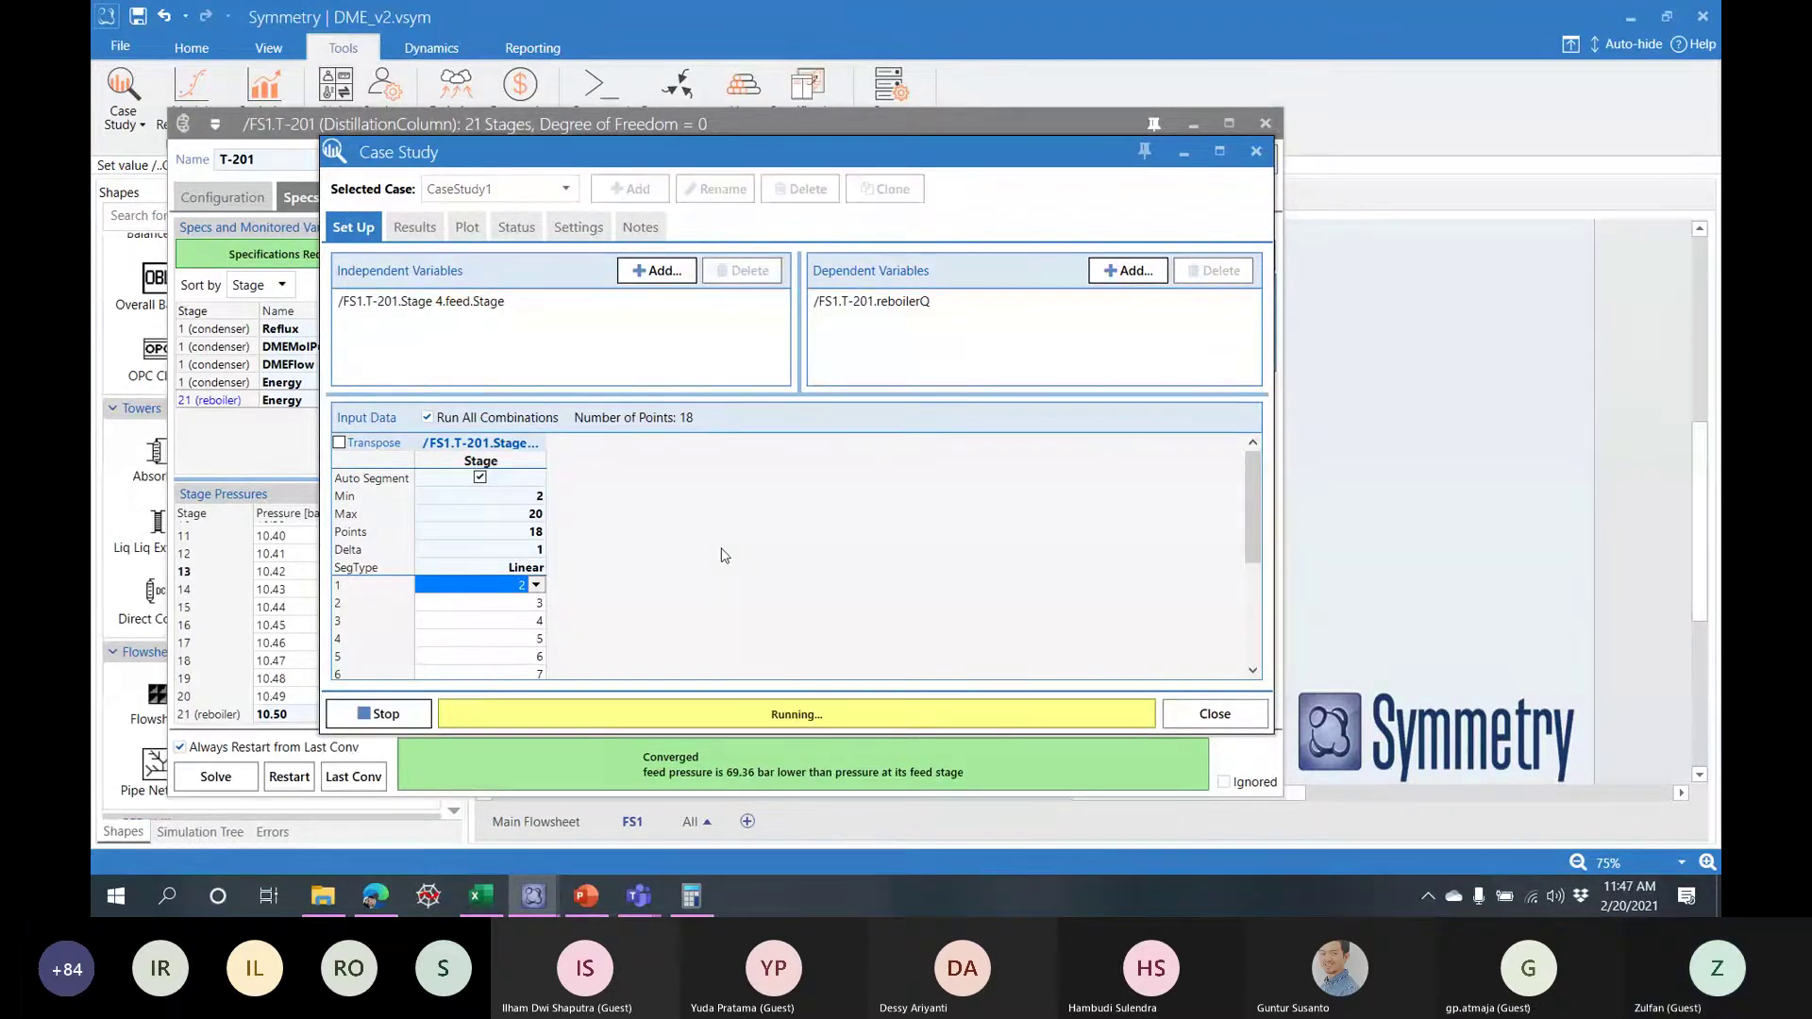
left_click(417, 229)
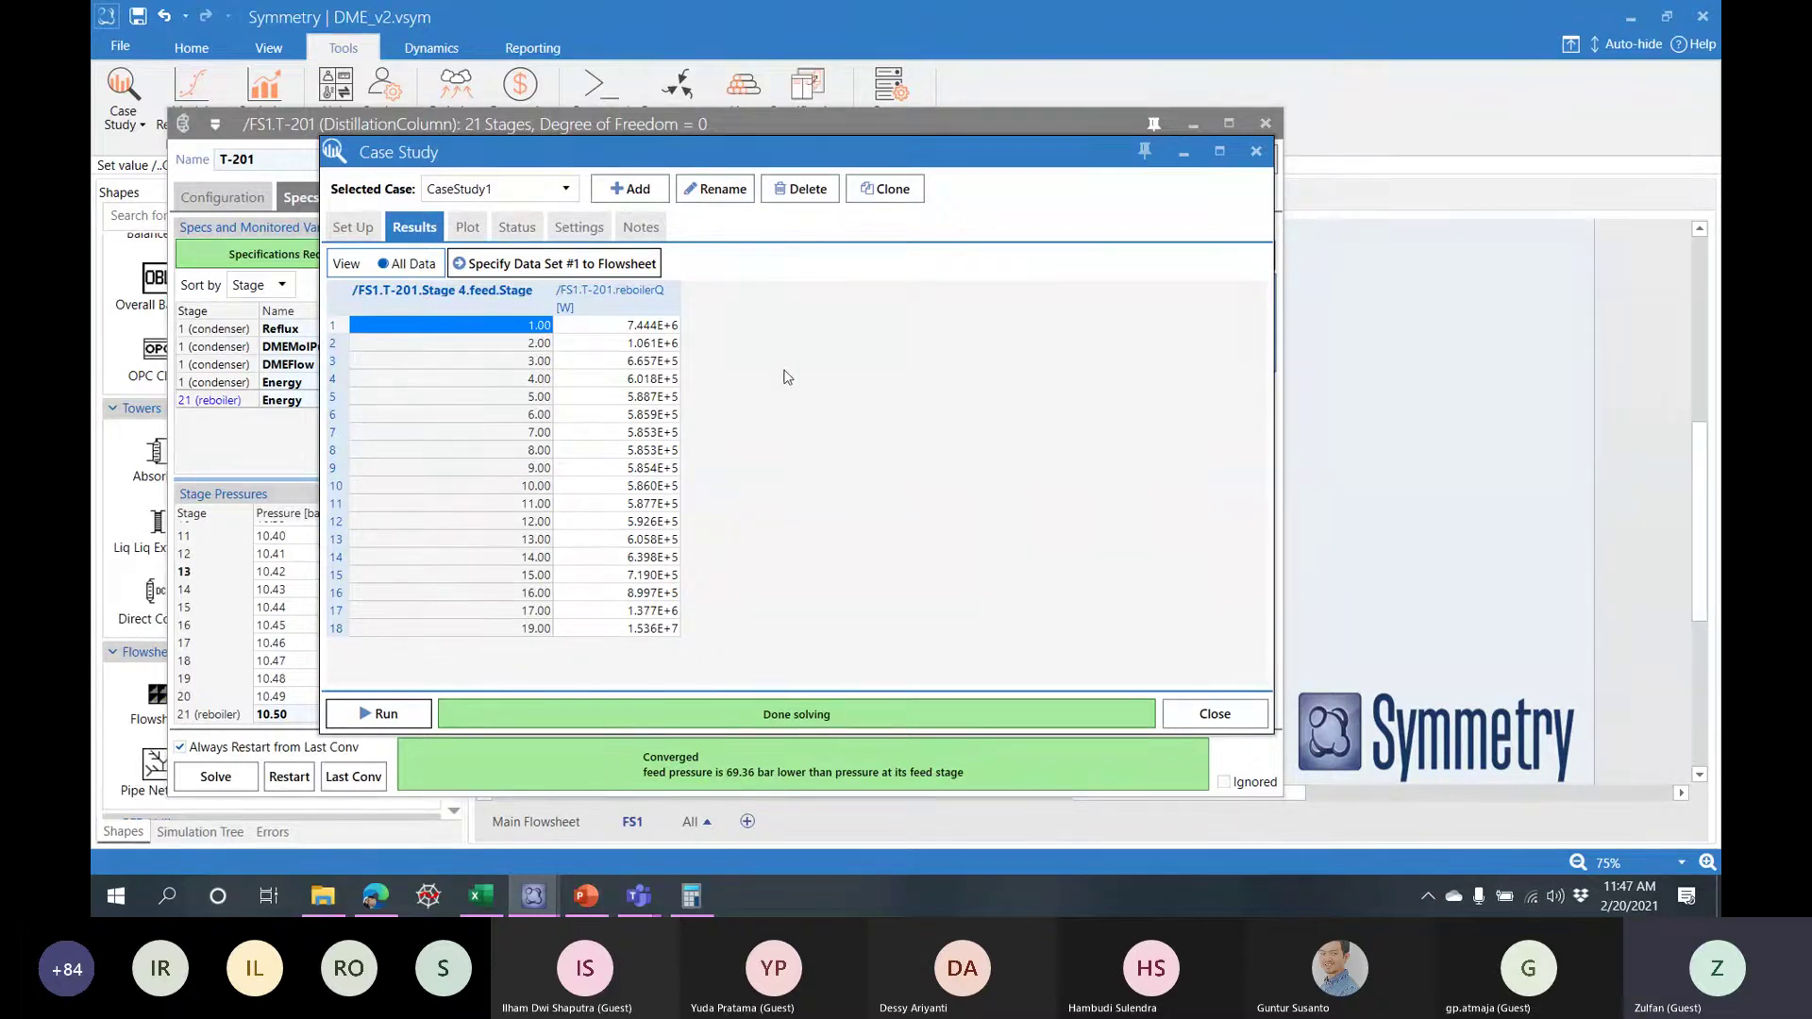
- Plot the case study's reboiler energy against feed stage and inspect the points along the flat part of the curve
left_click(467, 226)
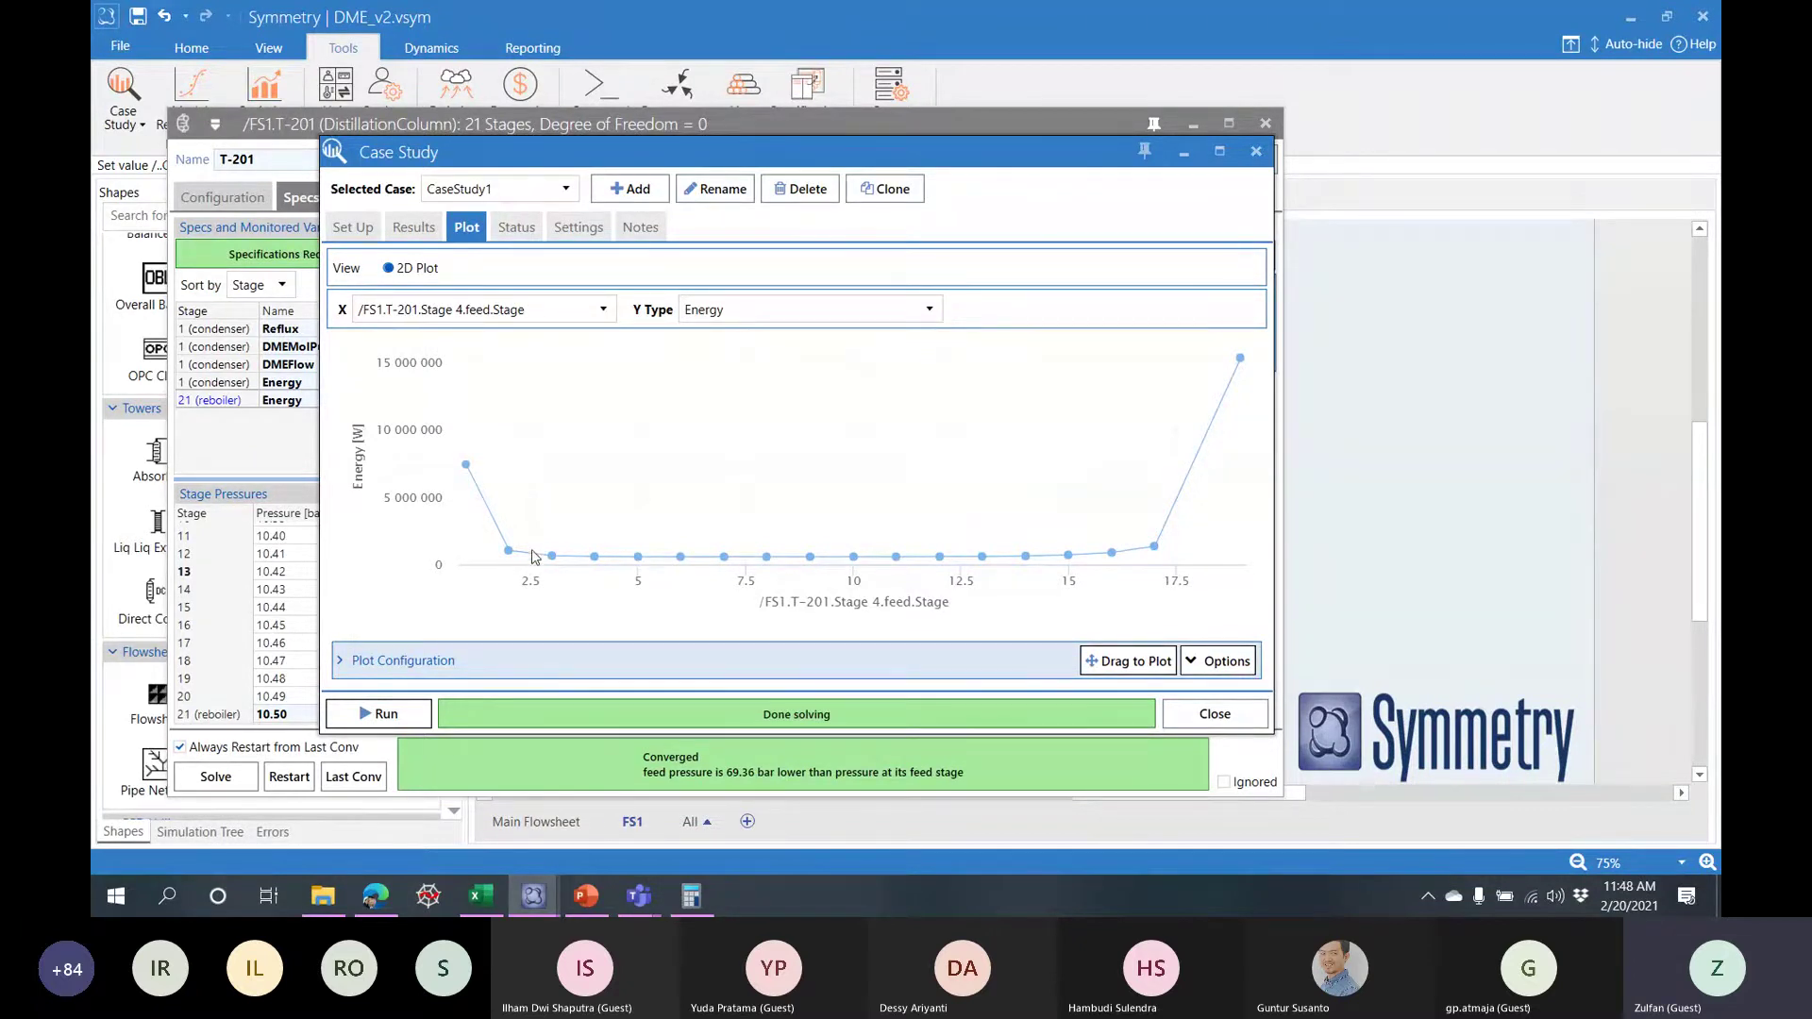
mouse_move(507, 554)
mouse_move(727, 561)
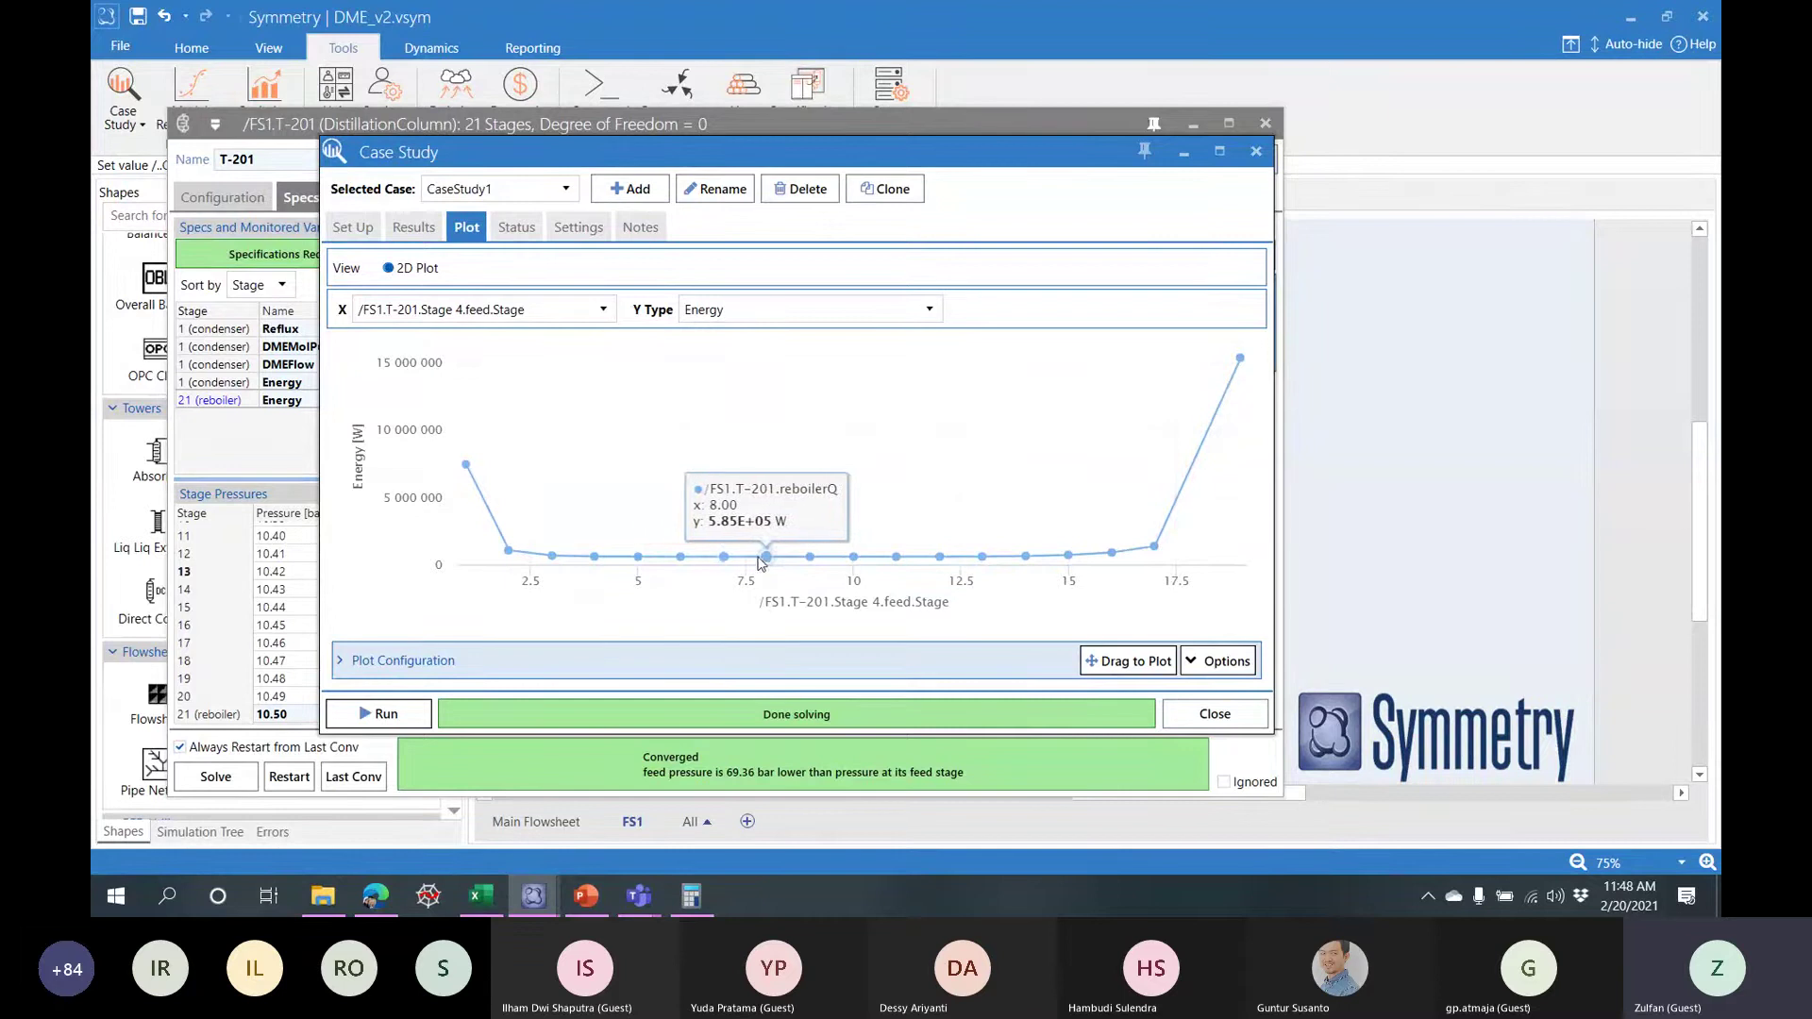
mouse_move(854, 559)
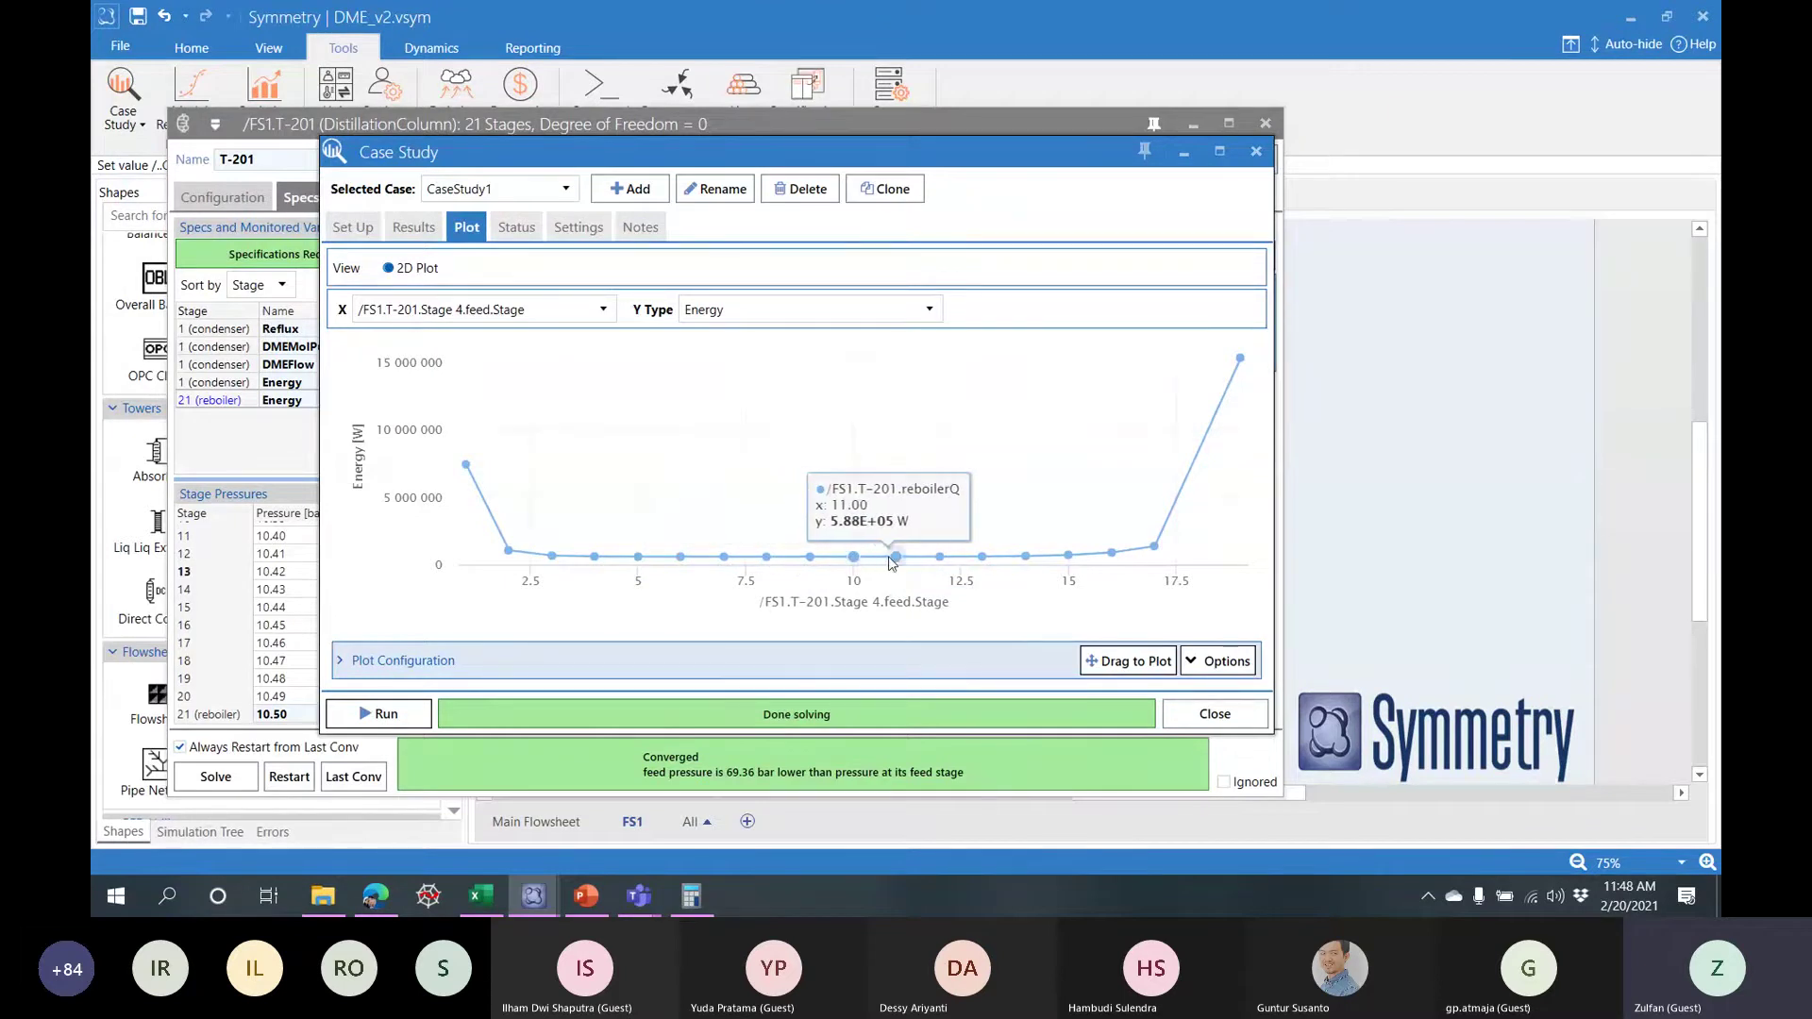
mouse_move(947, 564)
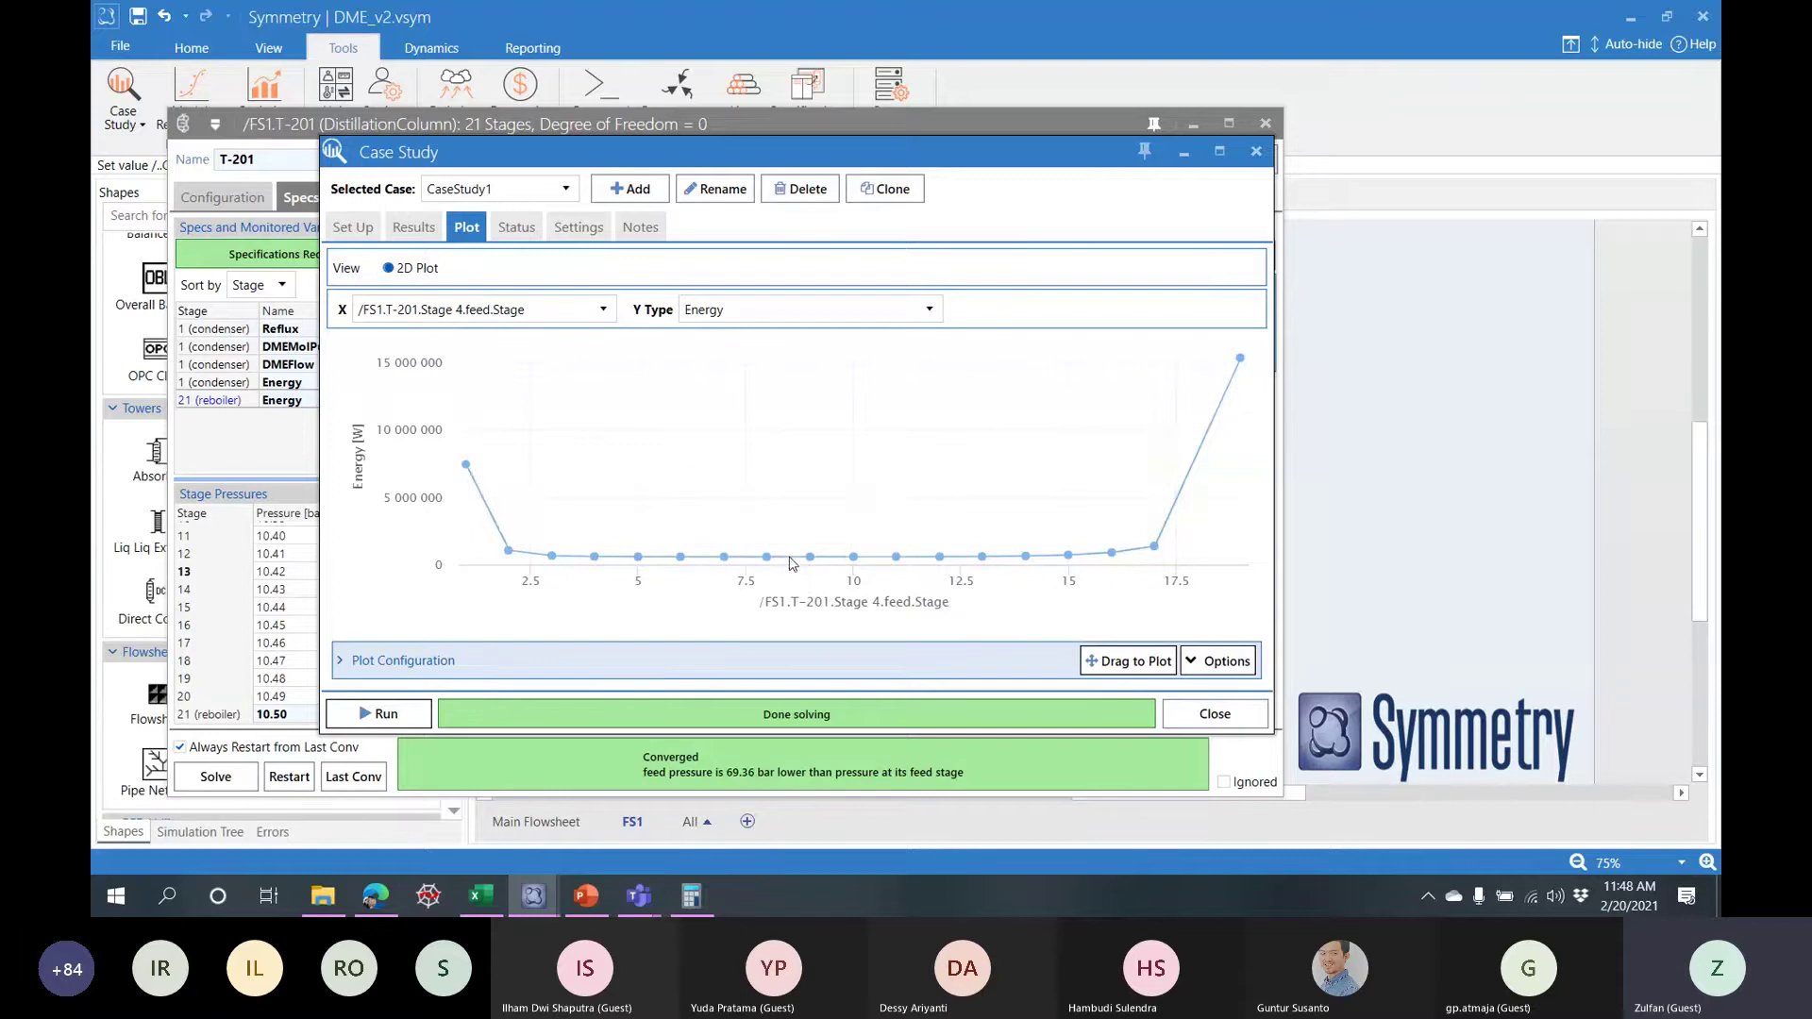
mouse_move(795, 564)
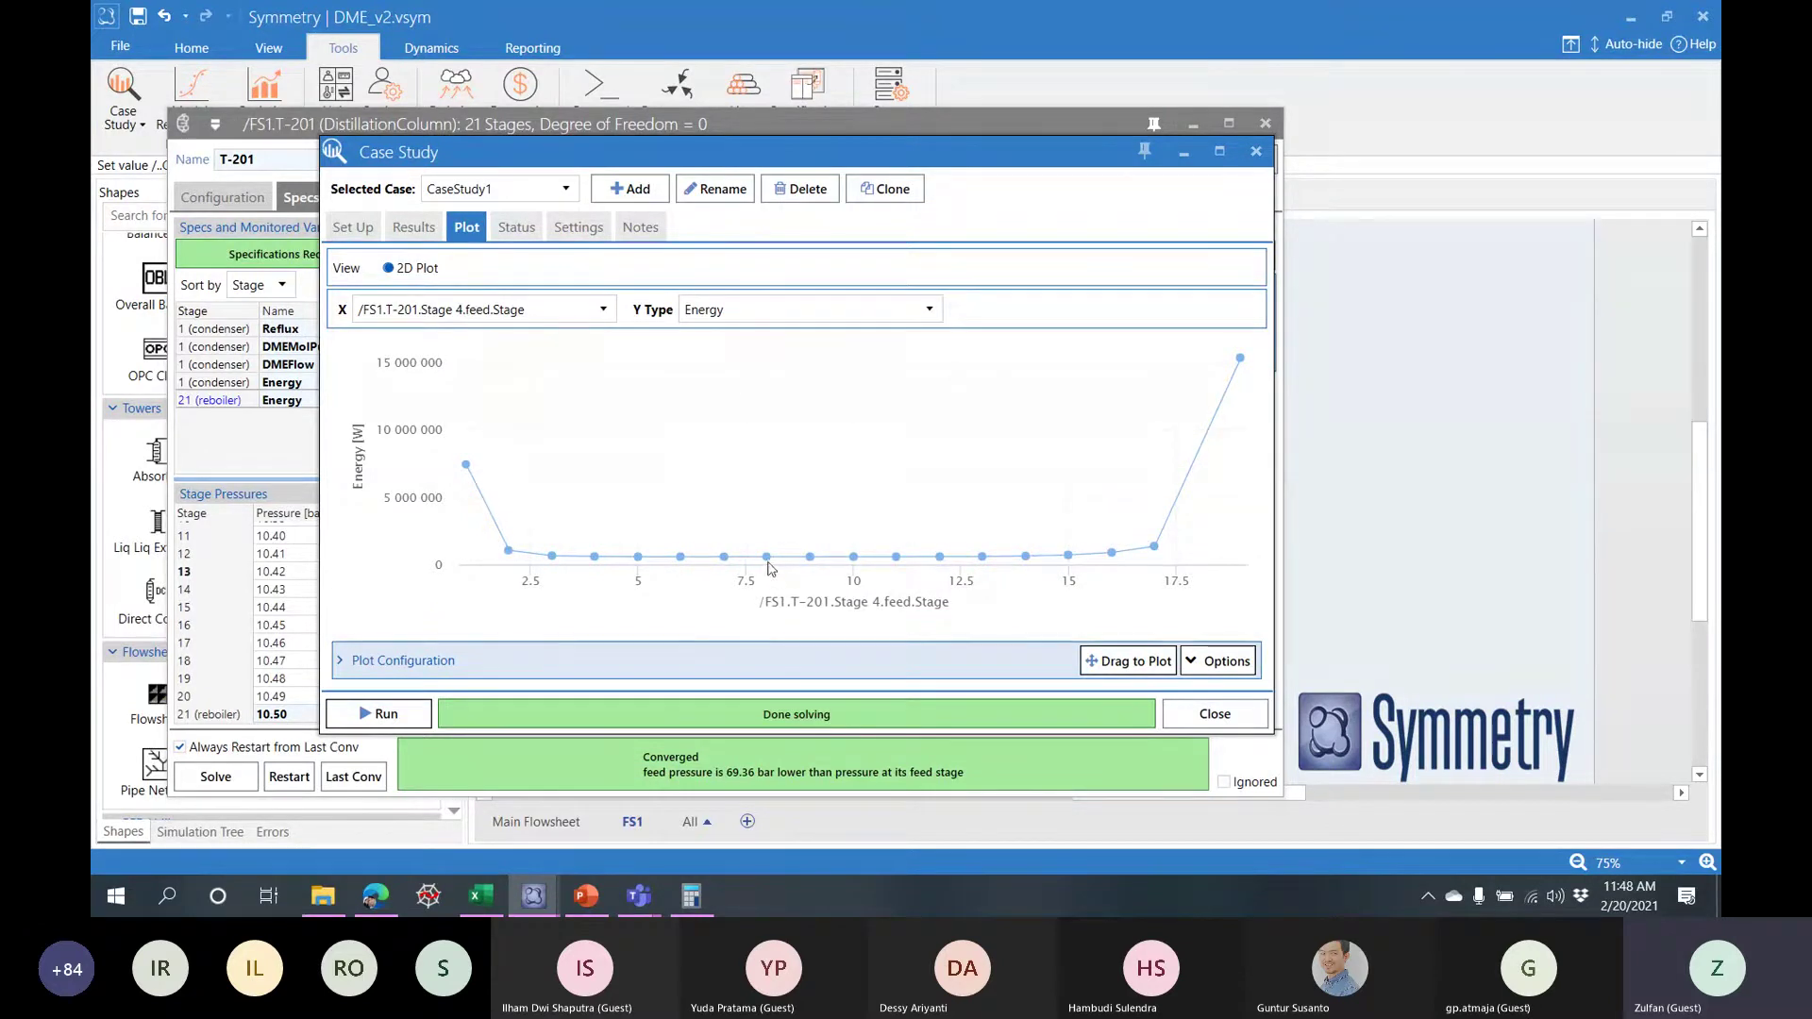
- Compare the reboiler energy of data sets 7 and 8 in the results table and close the case study
left_click(413, 226)
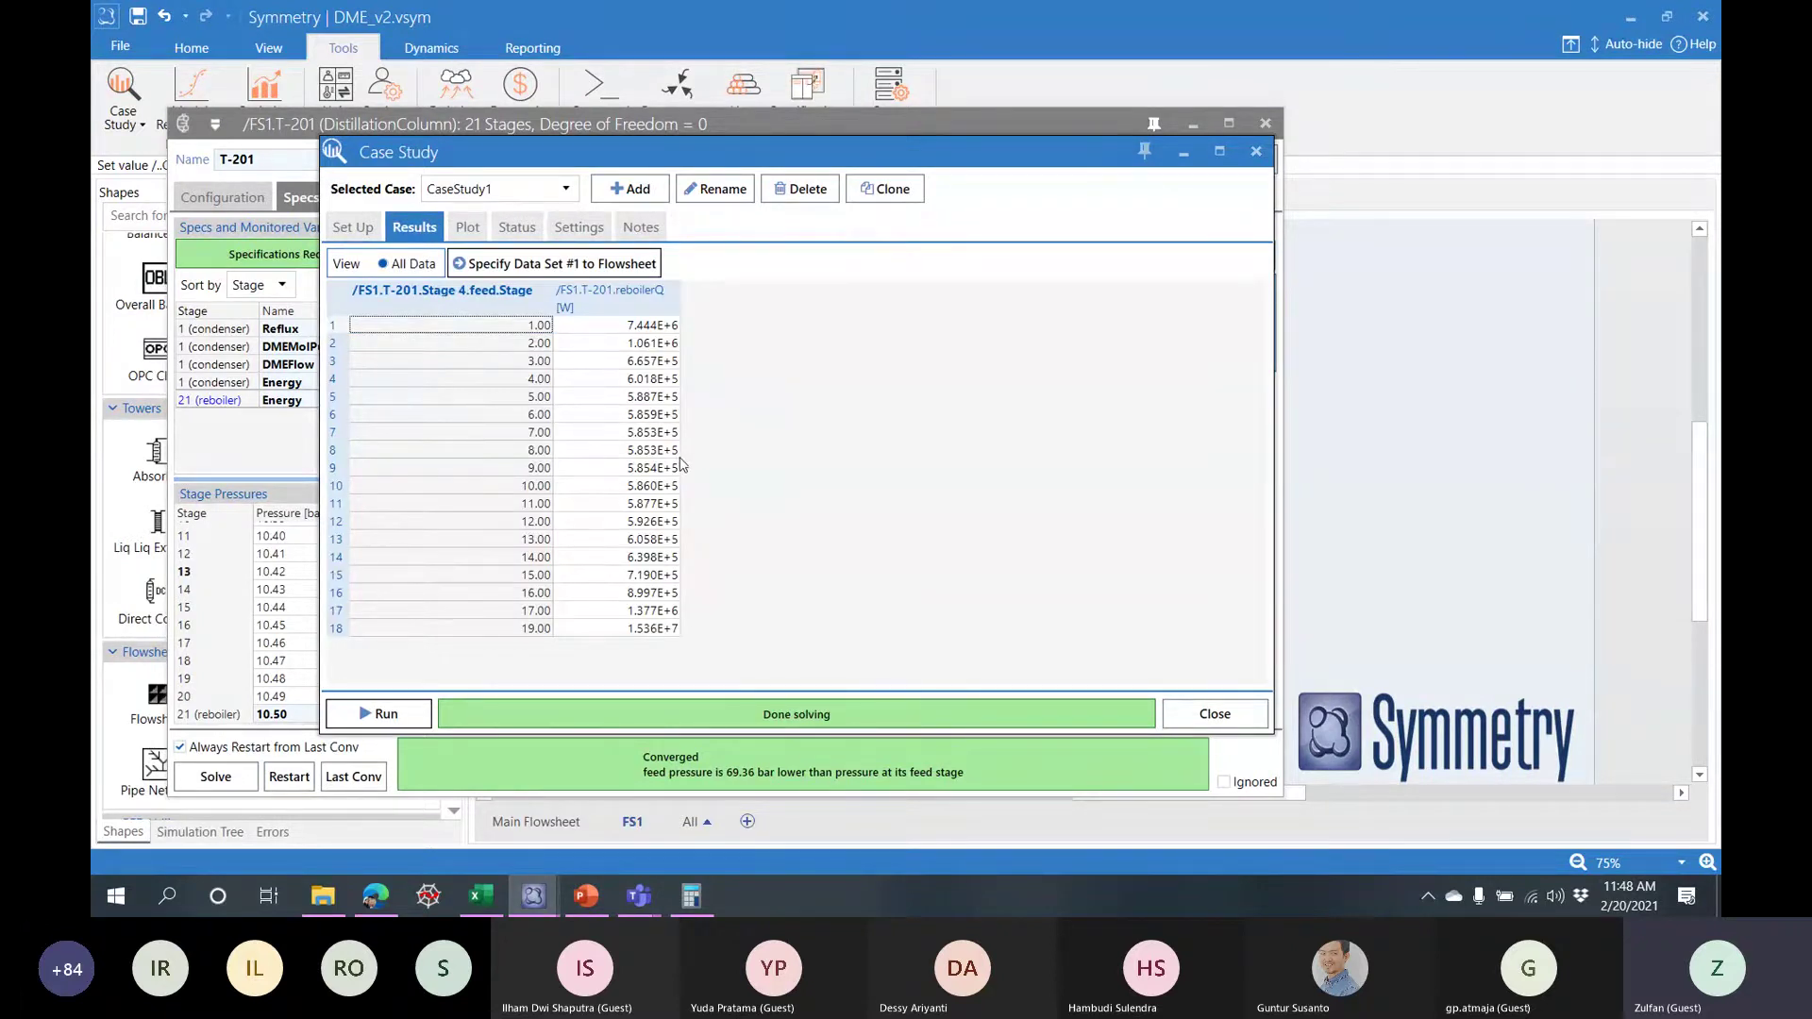
left_click(656, 435)
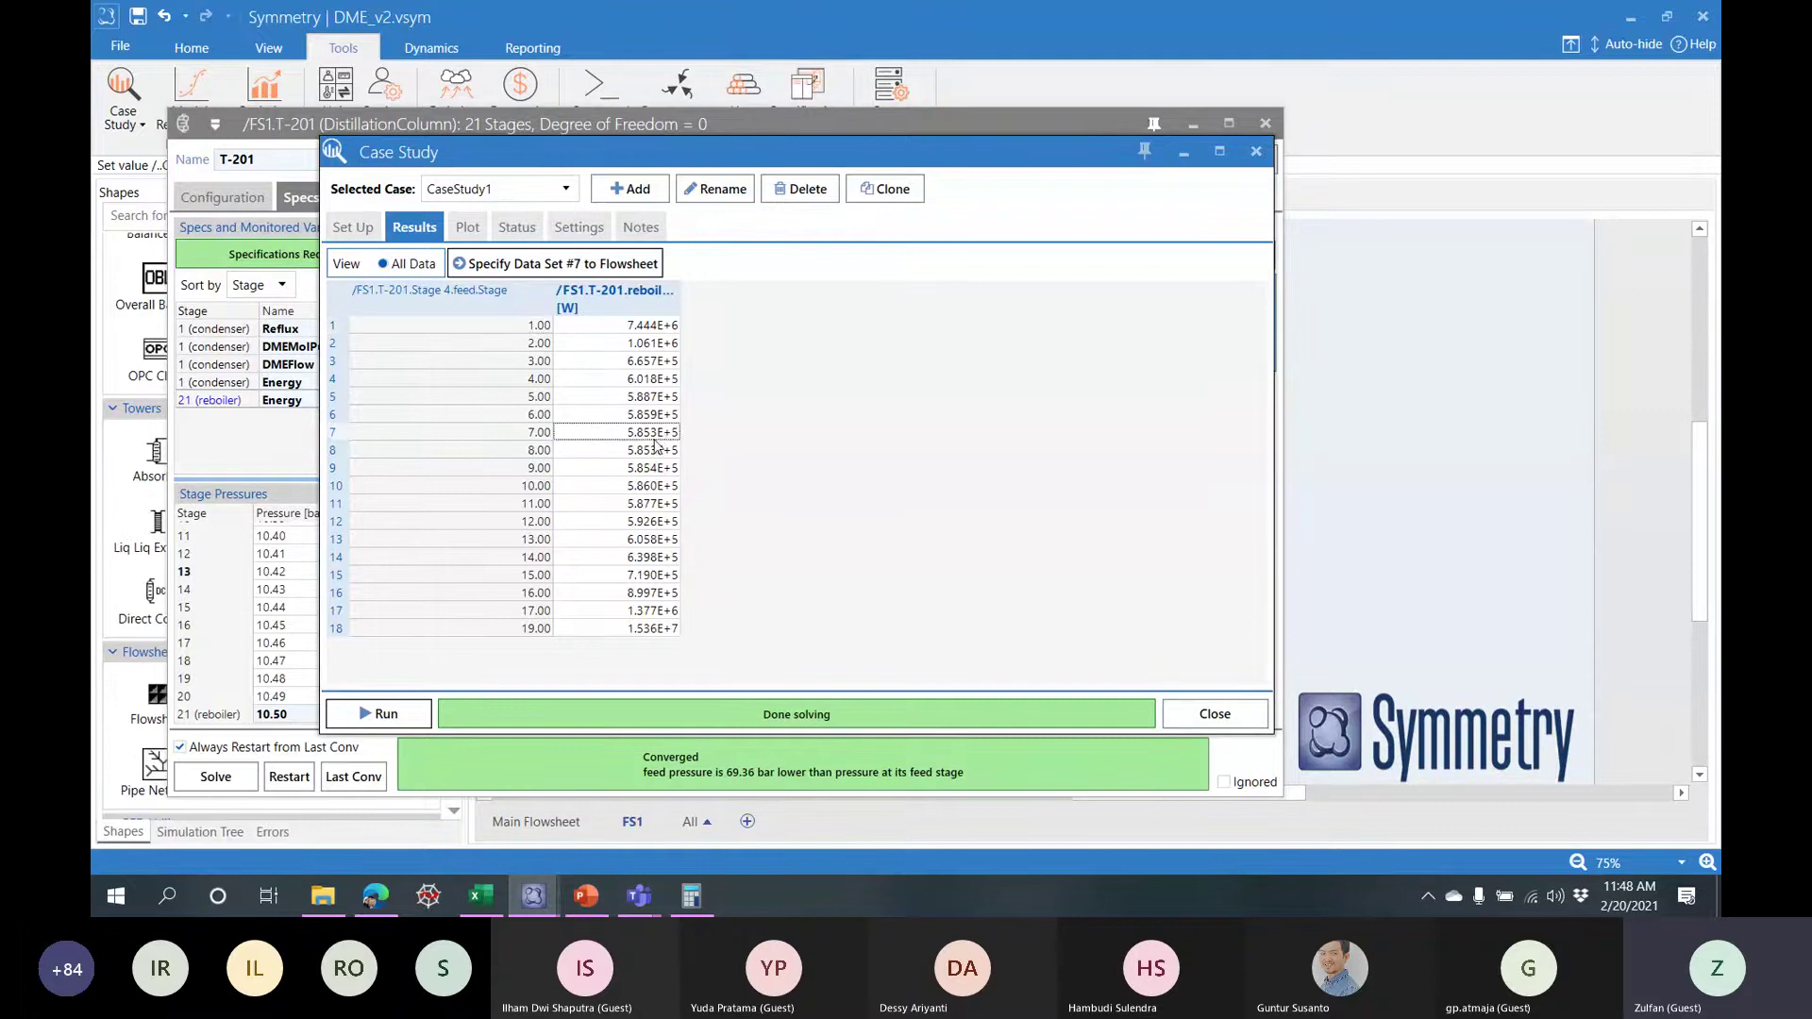
left_click(657, 448)
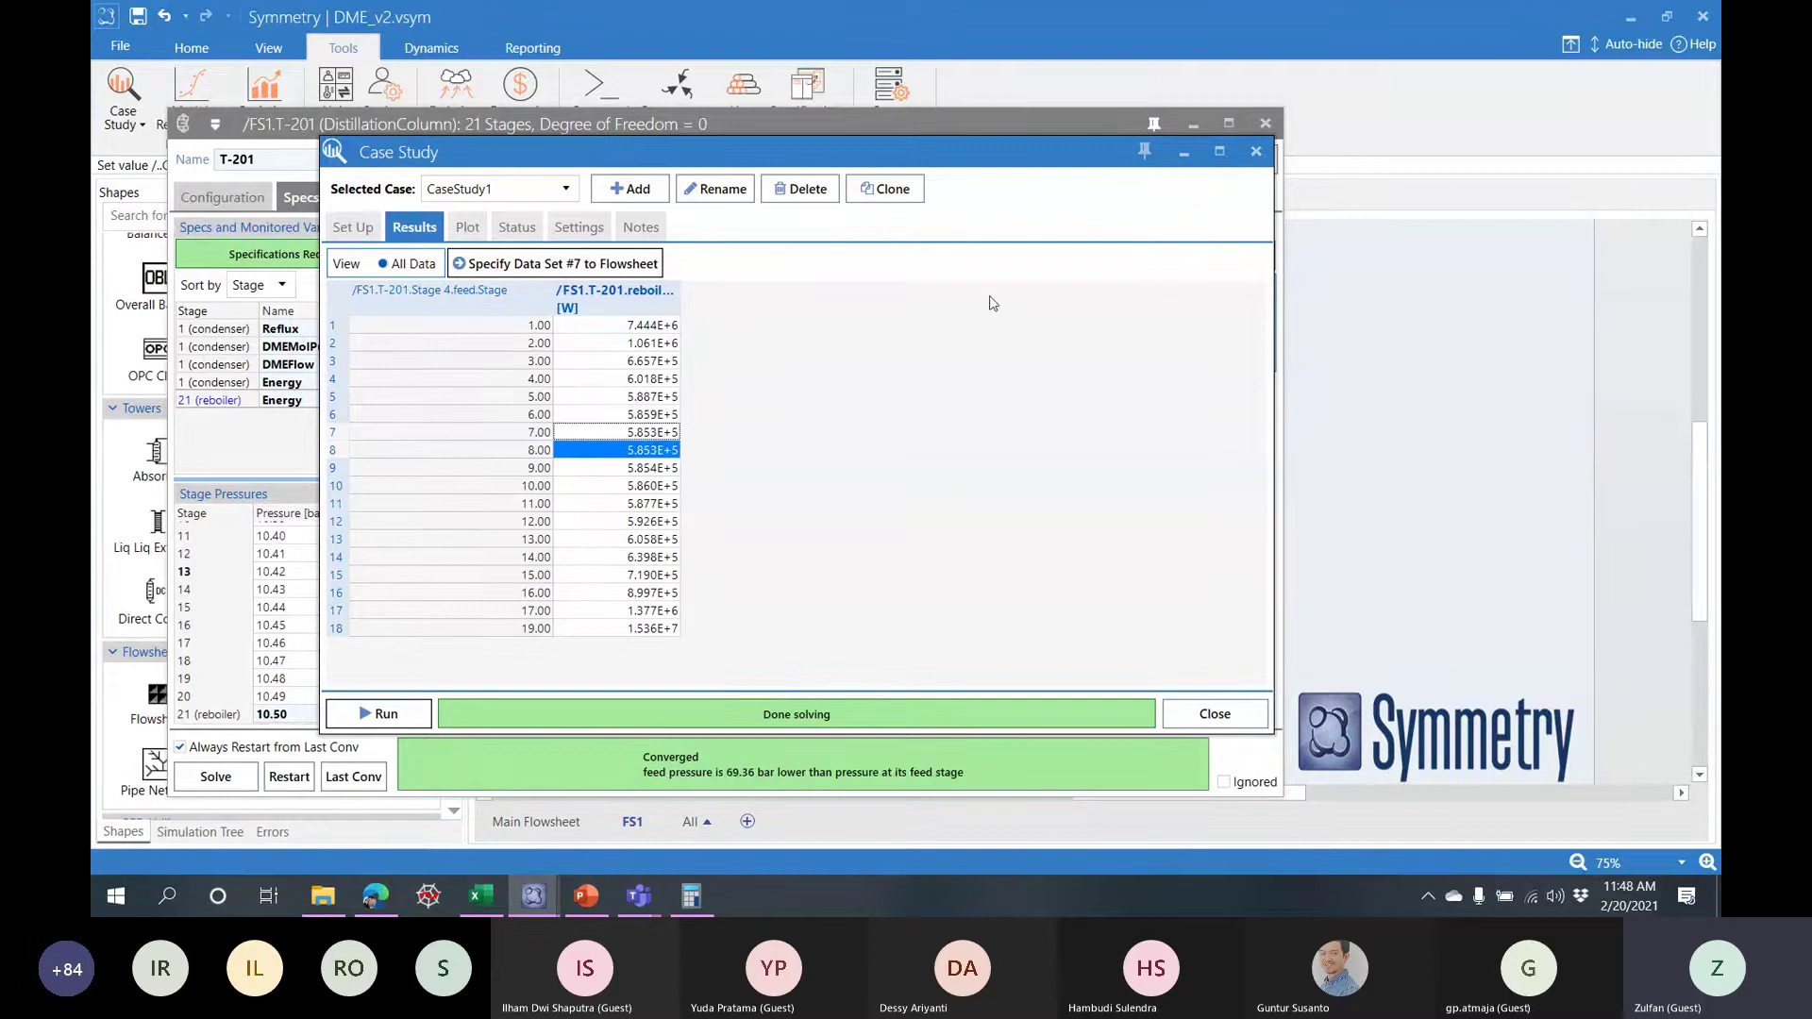
left_click(1257, 153)
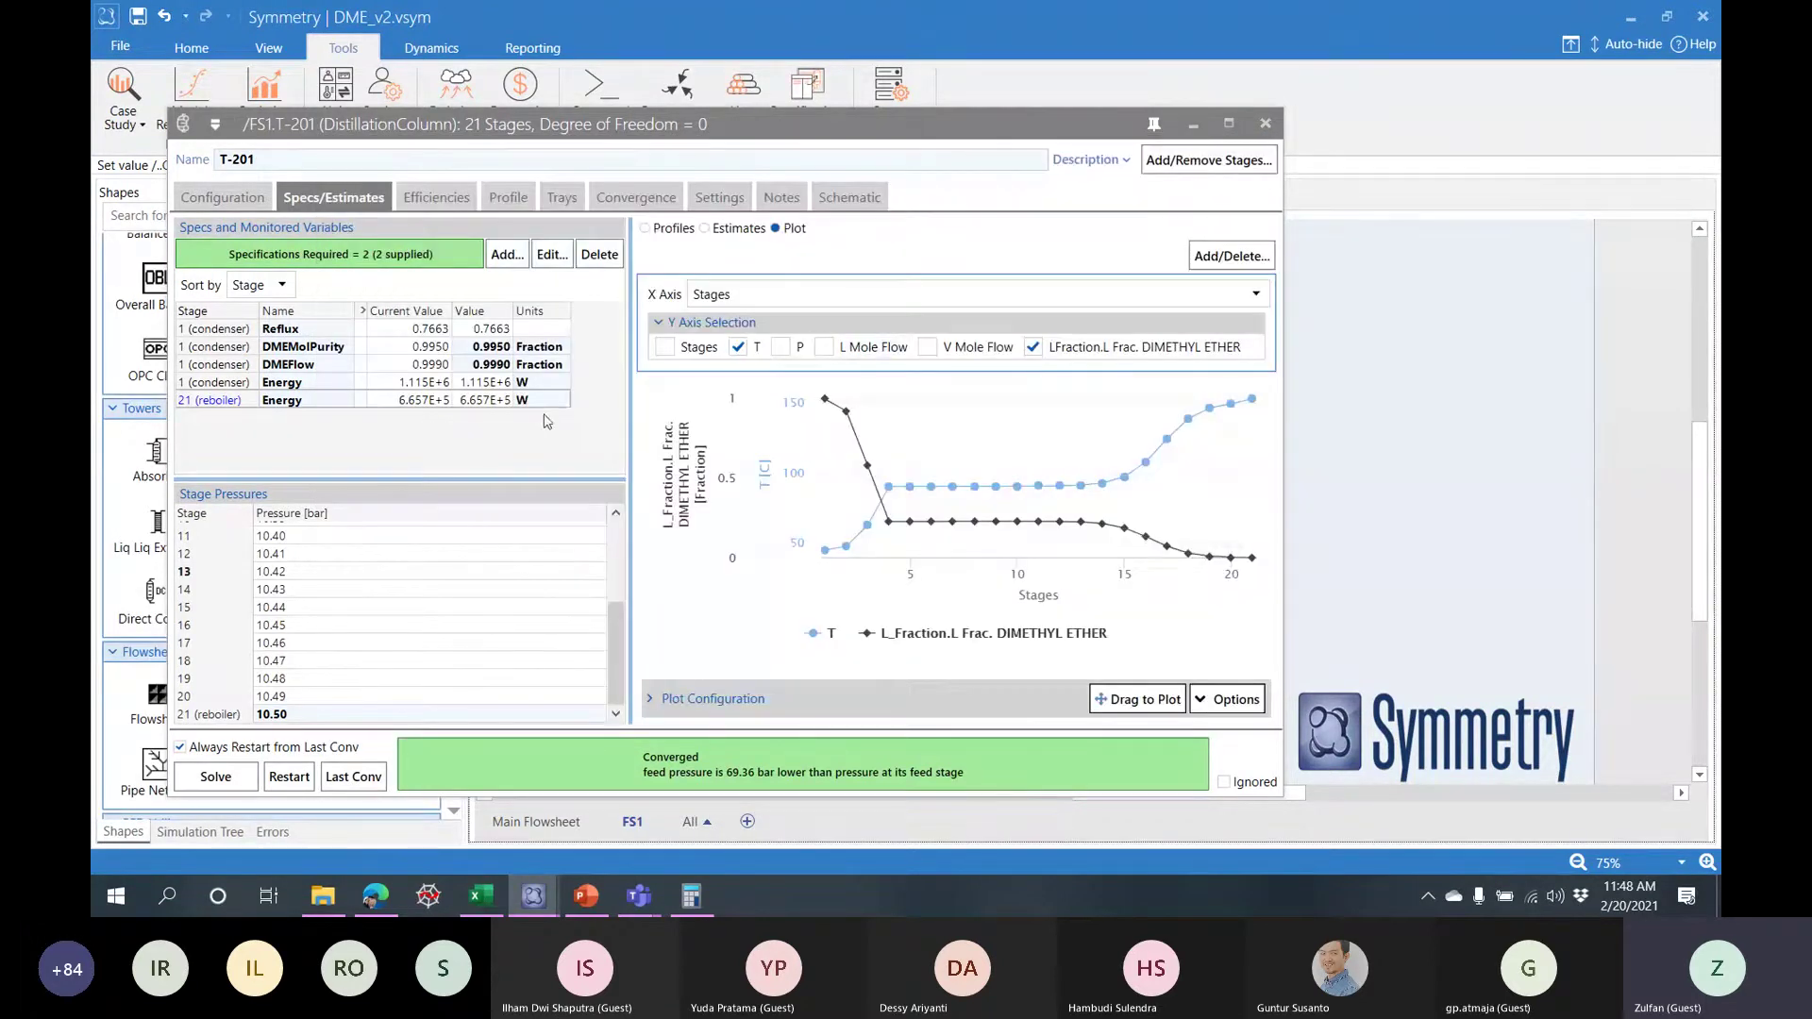
- Set the feed stage in T-201's configuration to 7
left_click(223, 197)
left_click(443, 340)
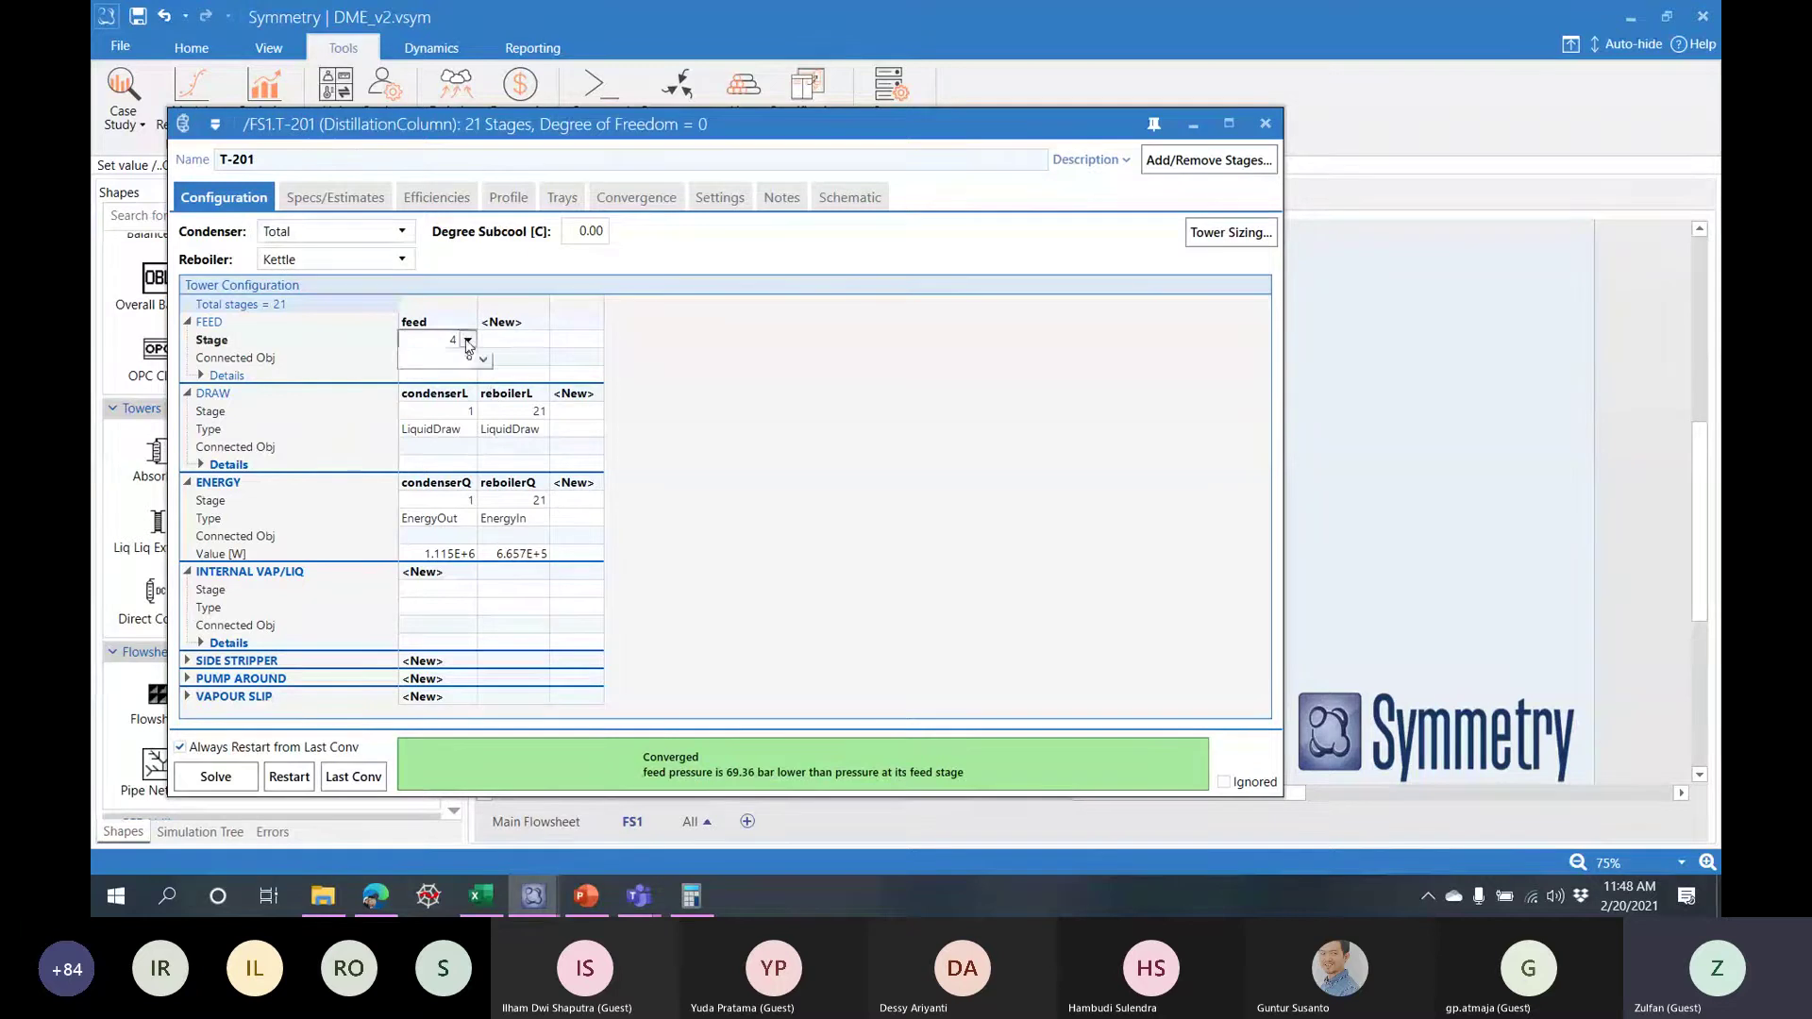
left_click(468, 339)
left_click(463, 422)
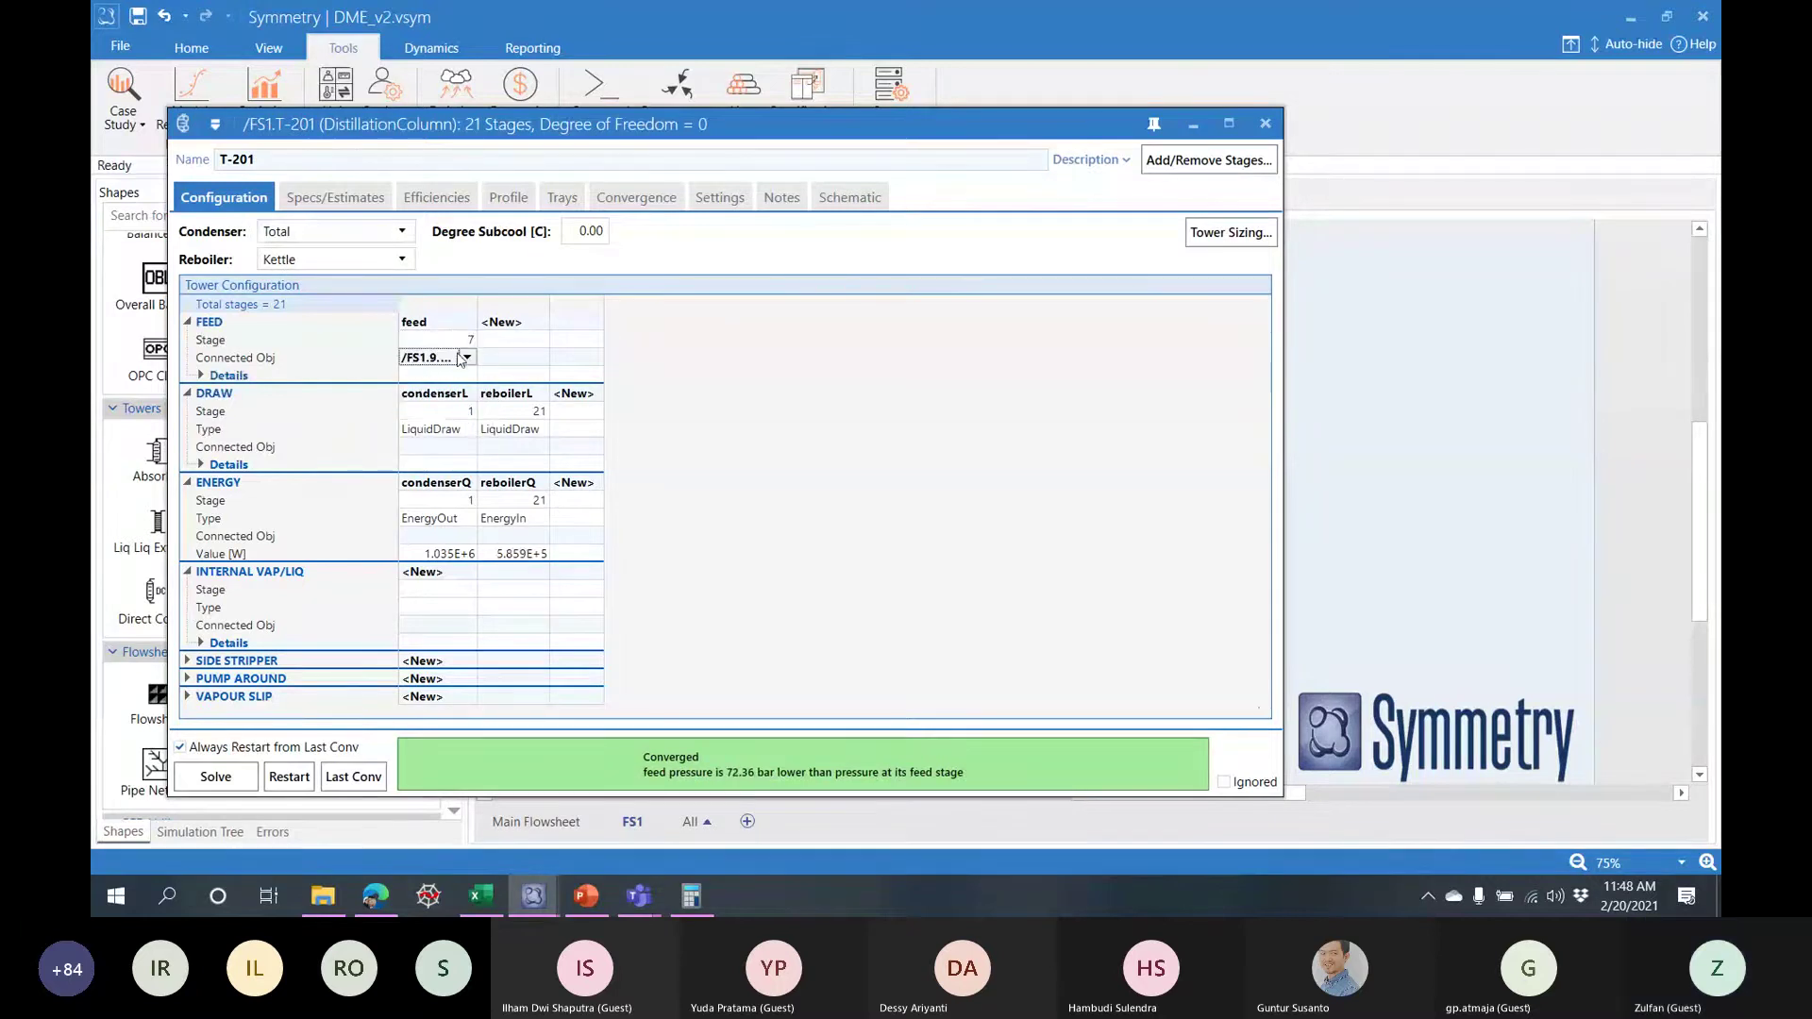
- Review T-201's reboiler energy, reflux and stage profile plot in its specifications, and close the column window
left_click(335, 196)
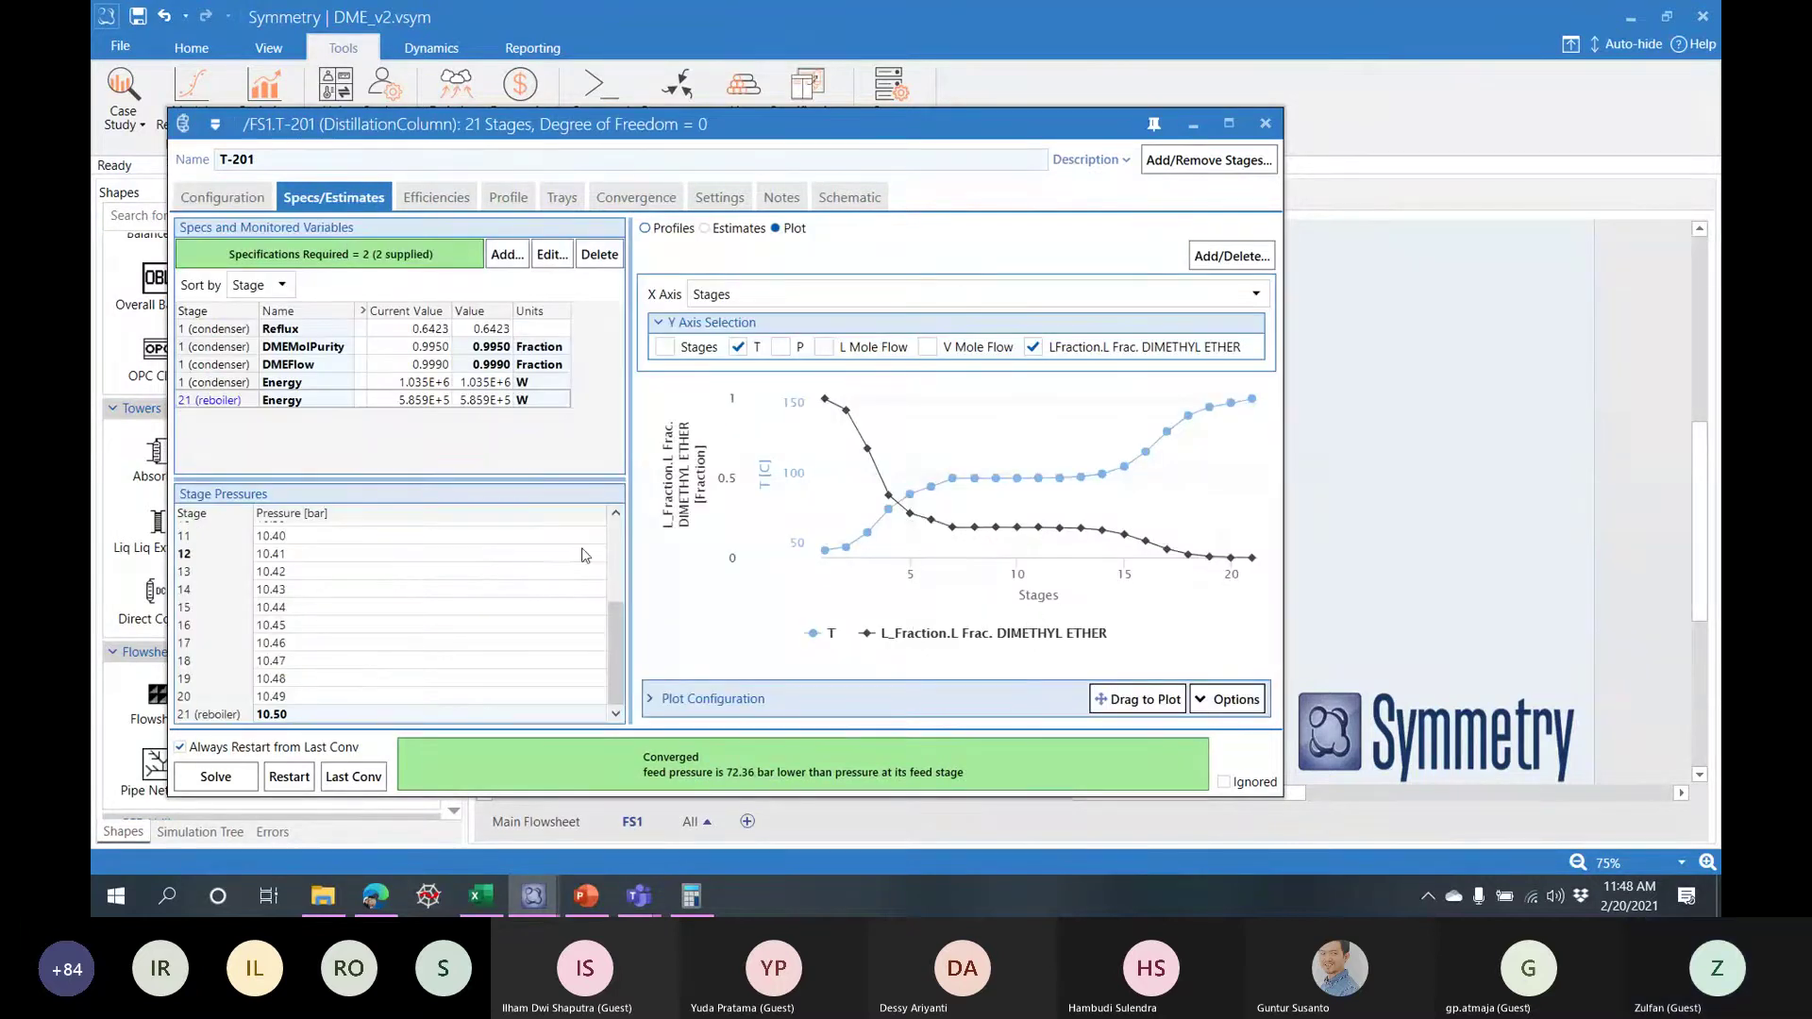
left_click(475, 403)
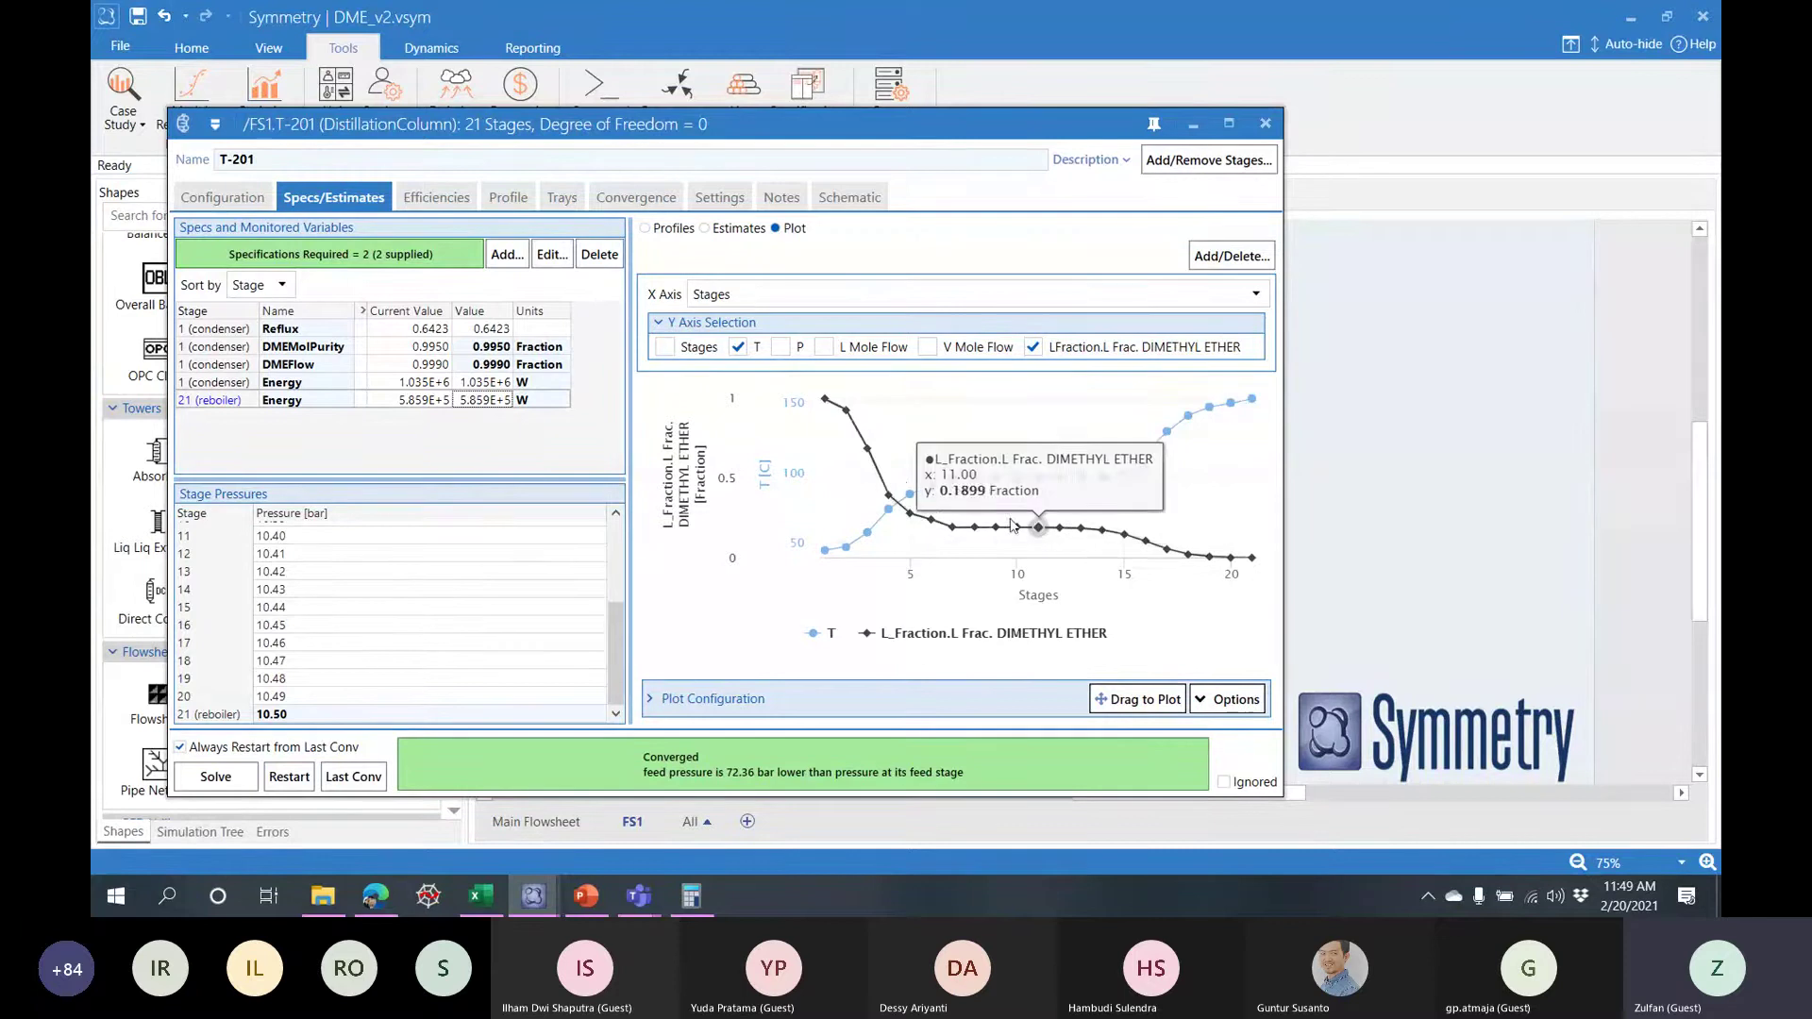
mouse_move(1017, 534)
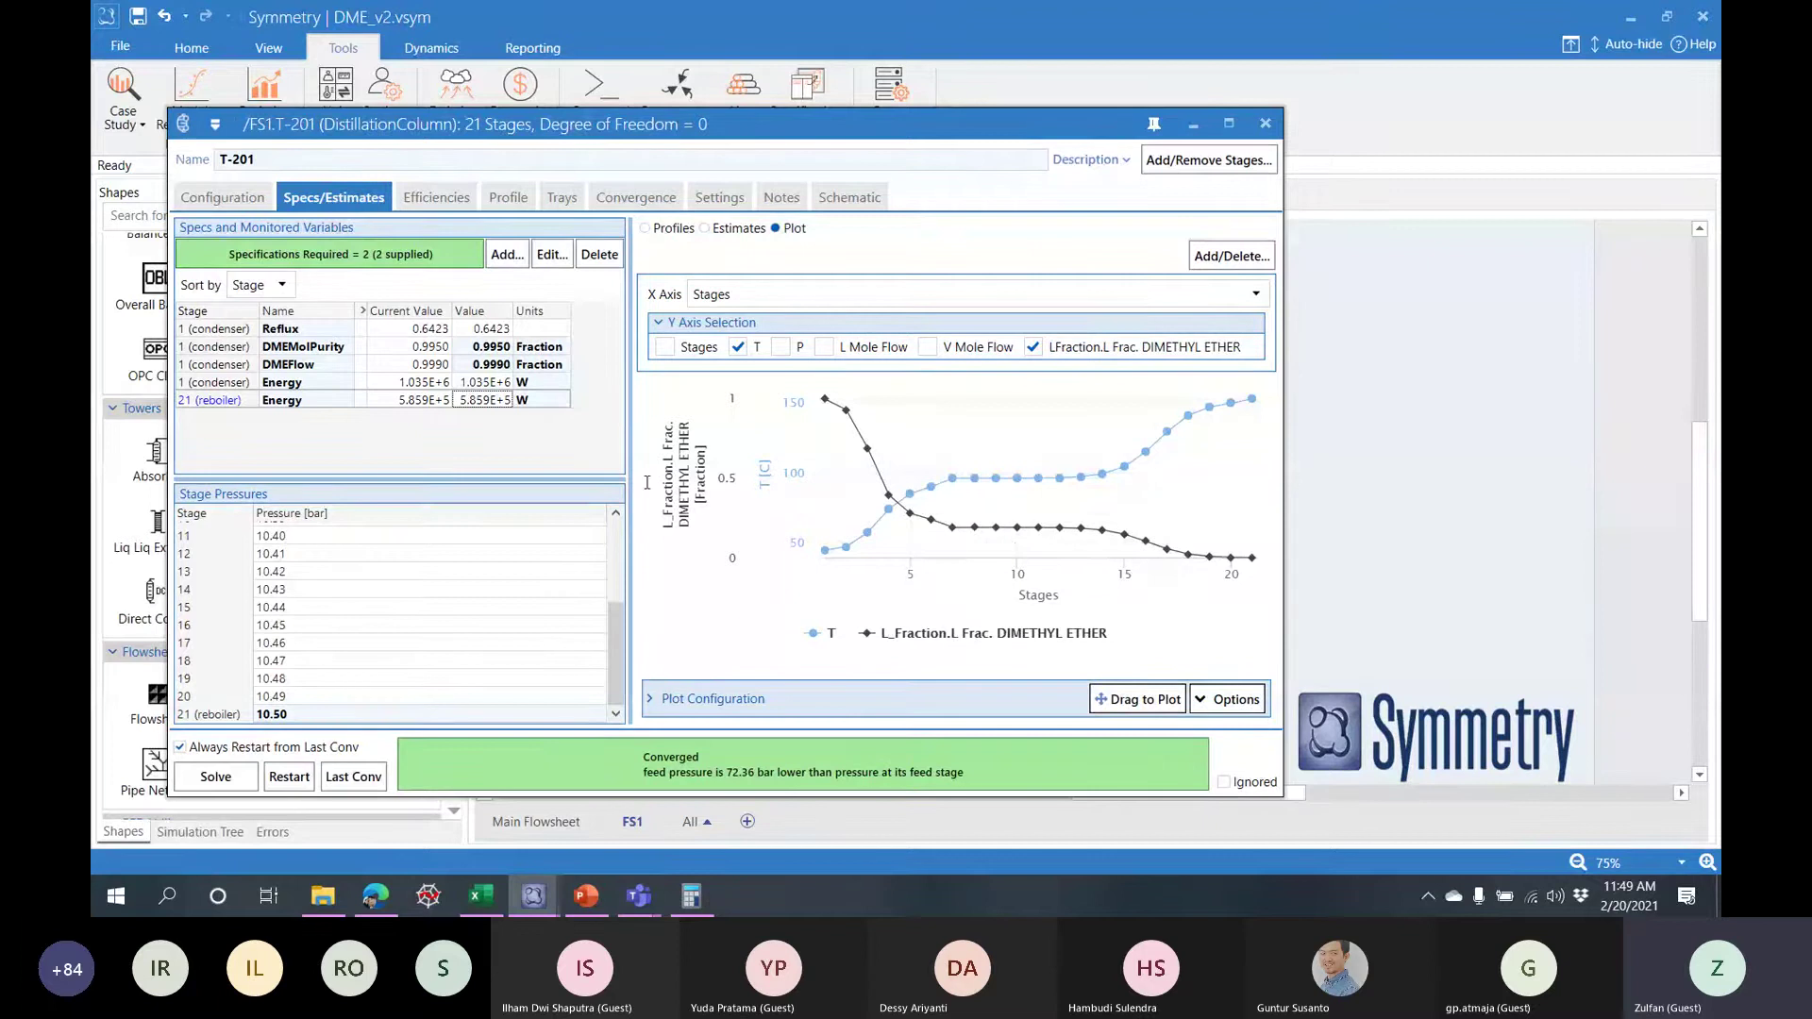
left_click(484, 328)
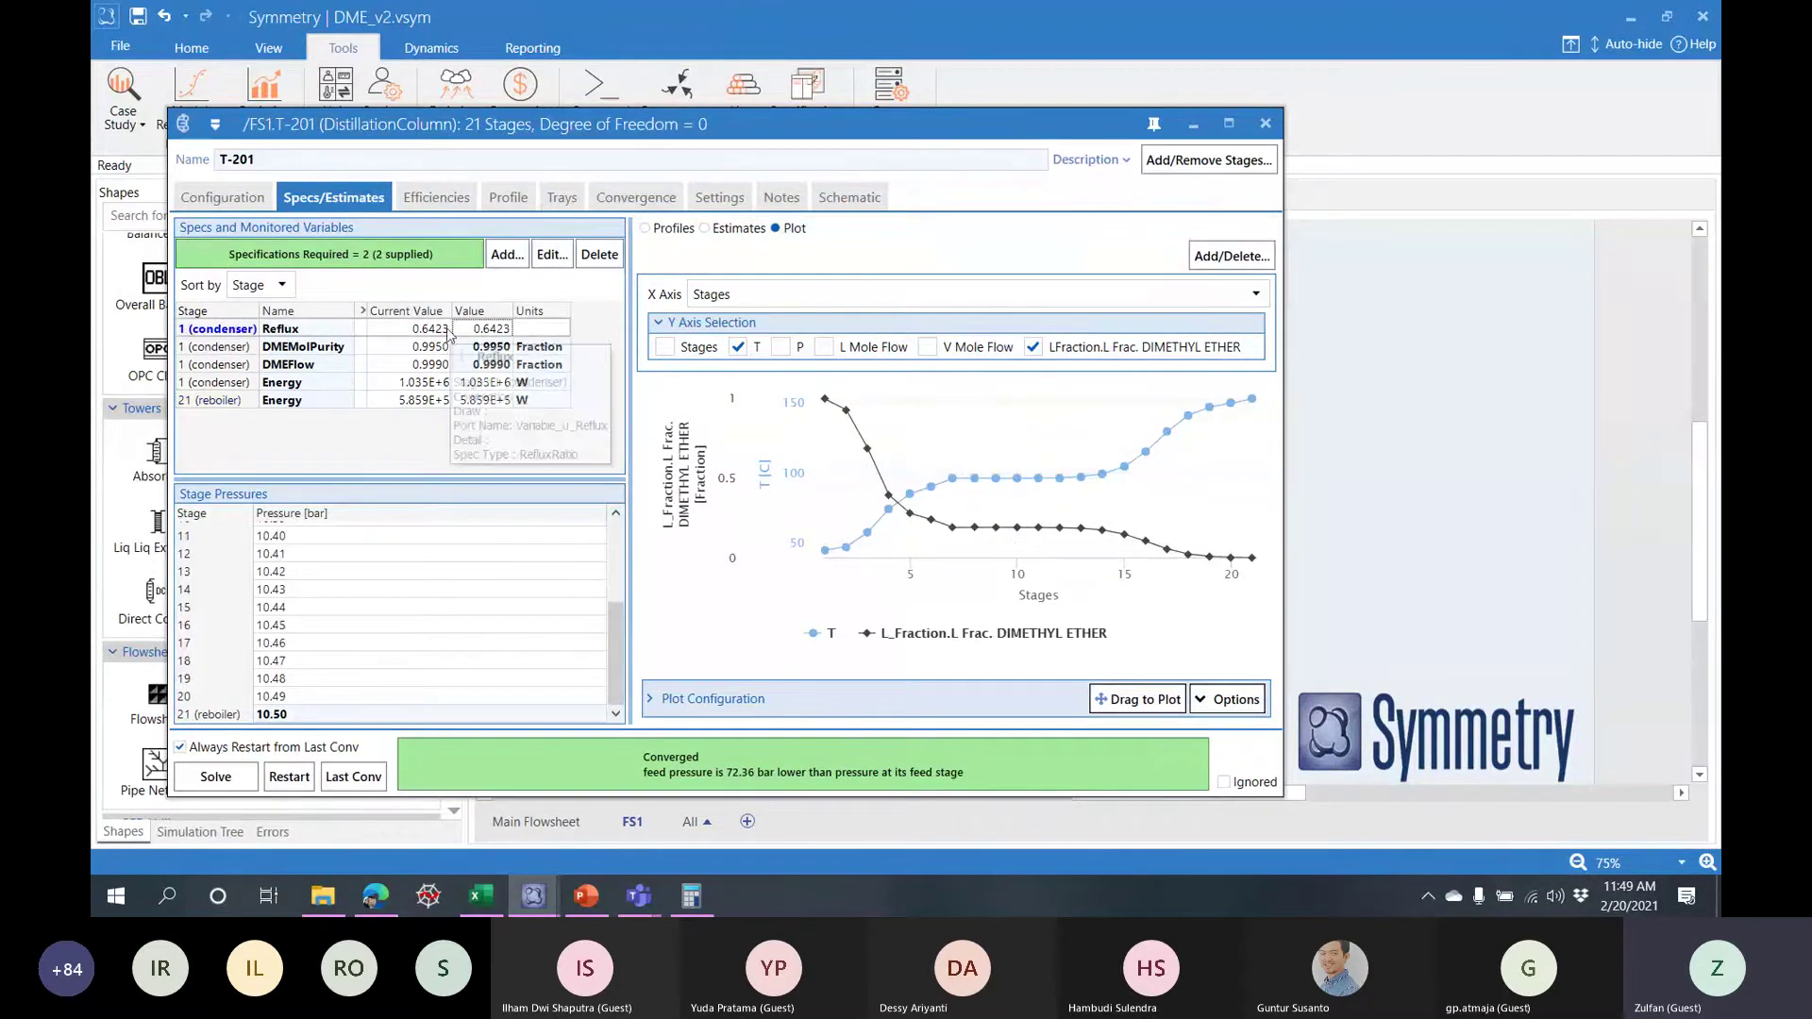
left_click(1266, 125)
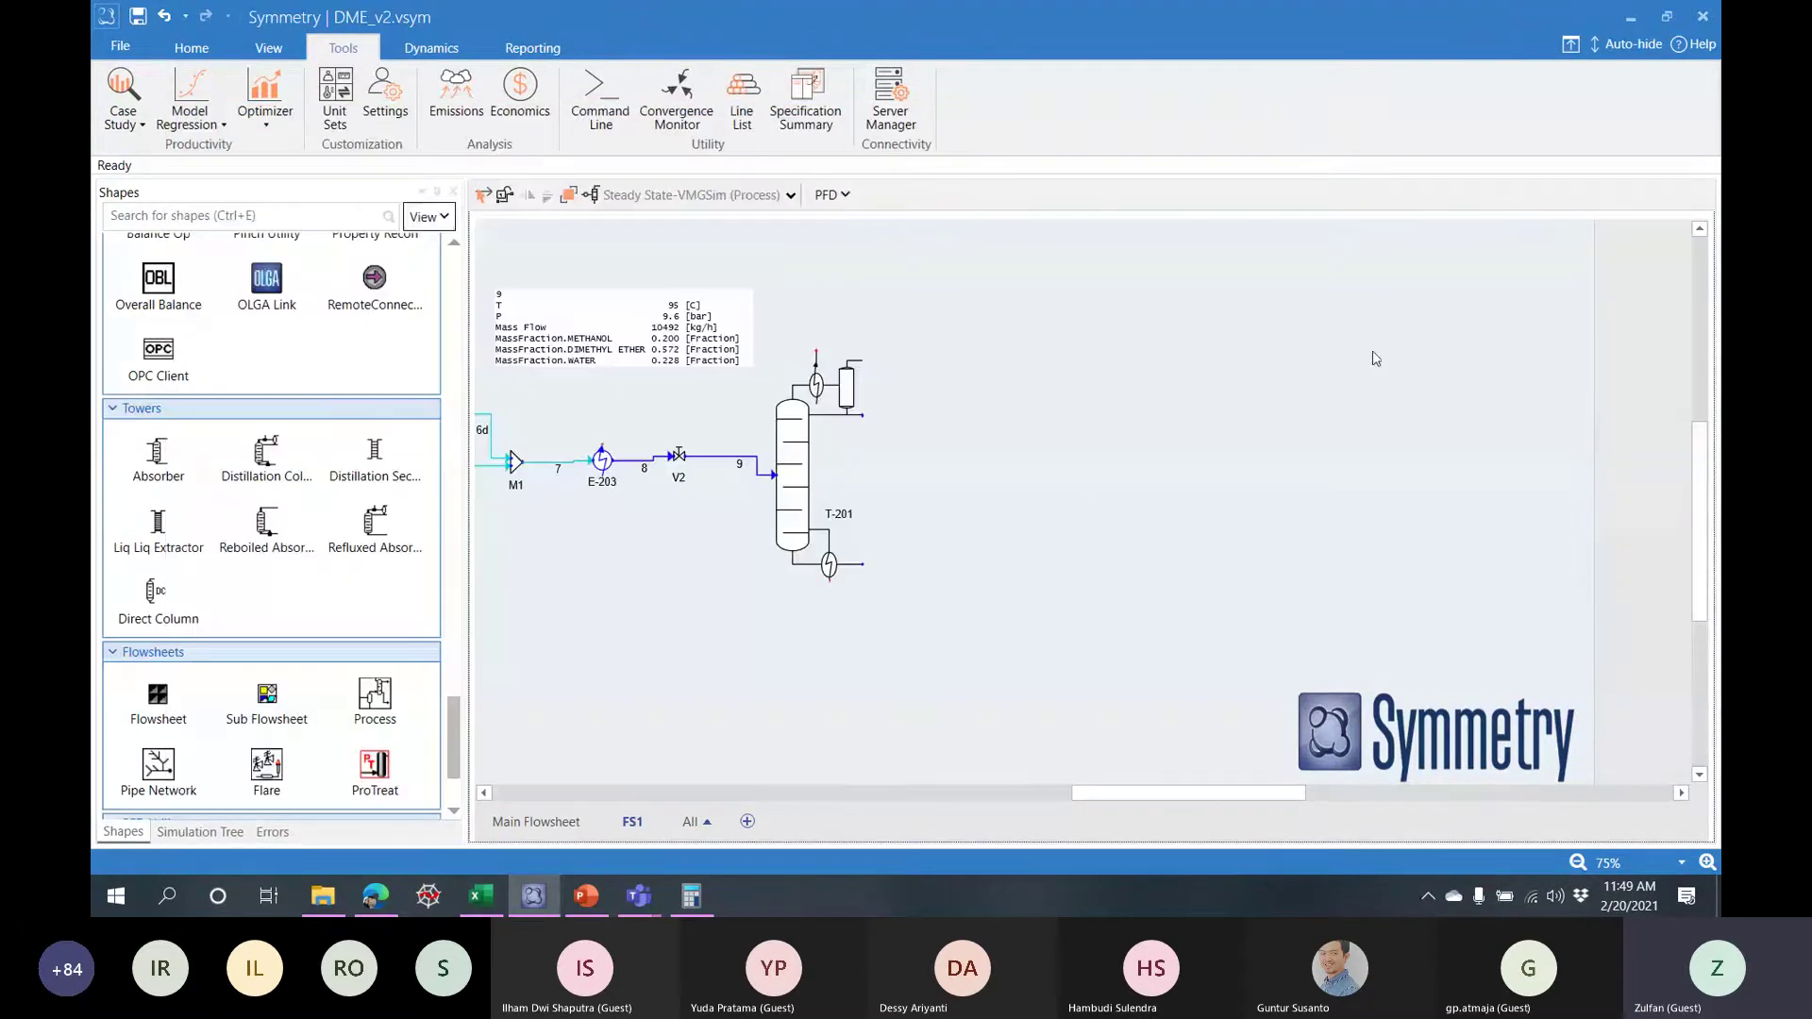
- Save the DME_v2 project
left_click(143, 21)
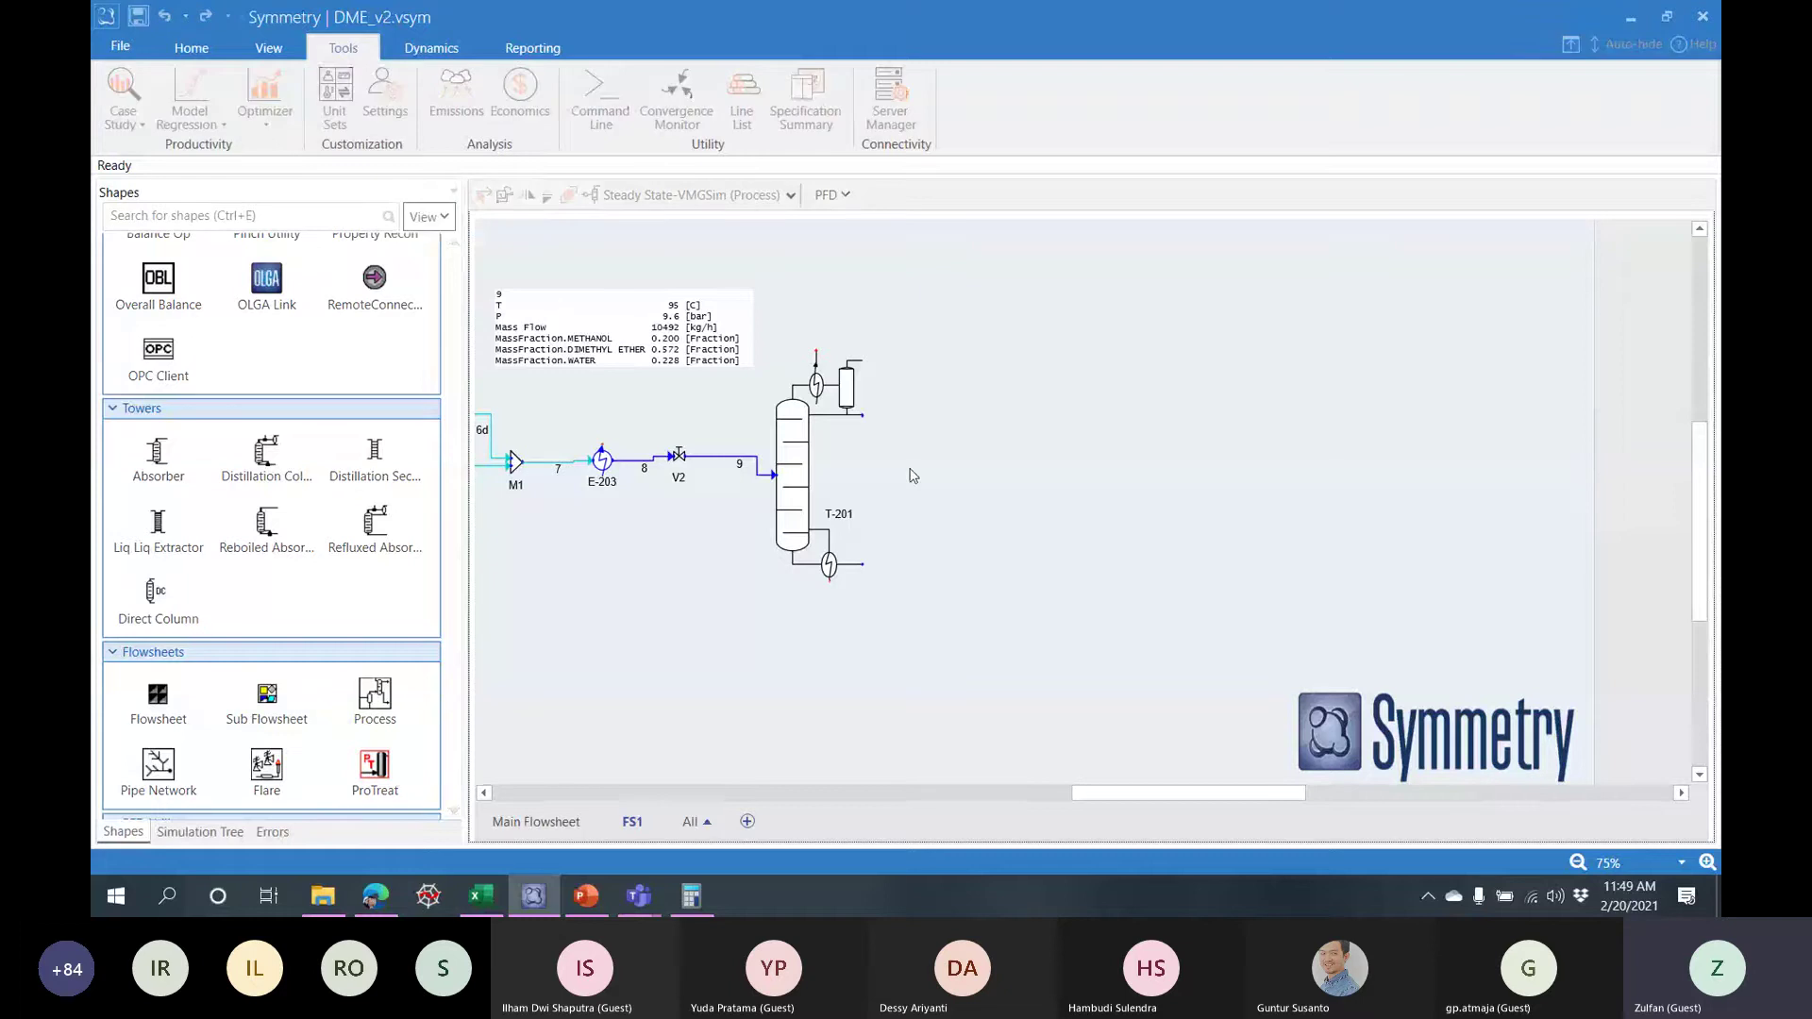
left_click(1031, 490)
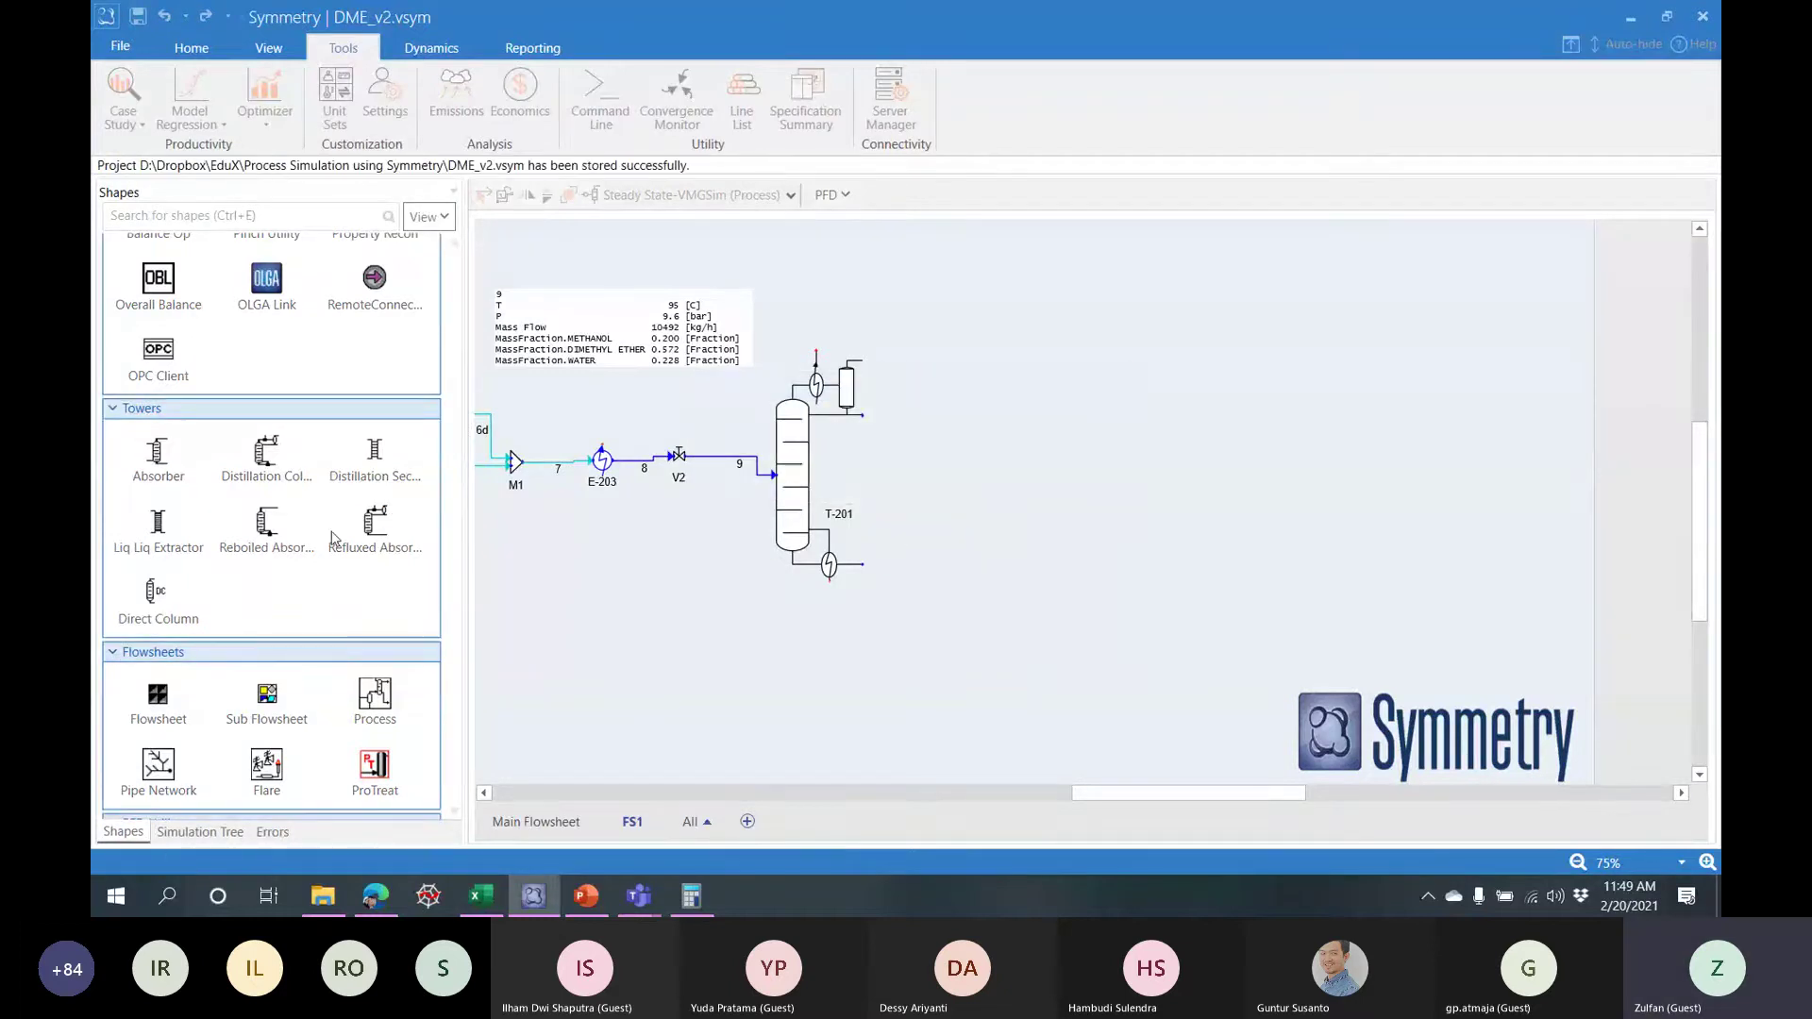
- Connect a material stream to the condenser's liquid outlet on T-201, name it 10 and close its window
scroll(451, 585, "up", 10)
scroll(452, 584, "up", 10)
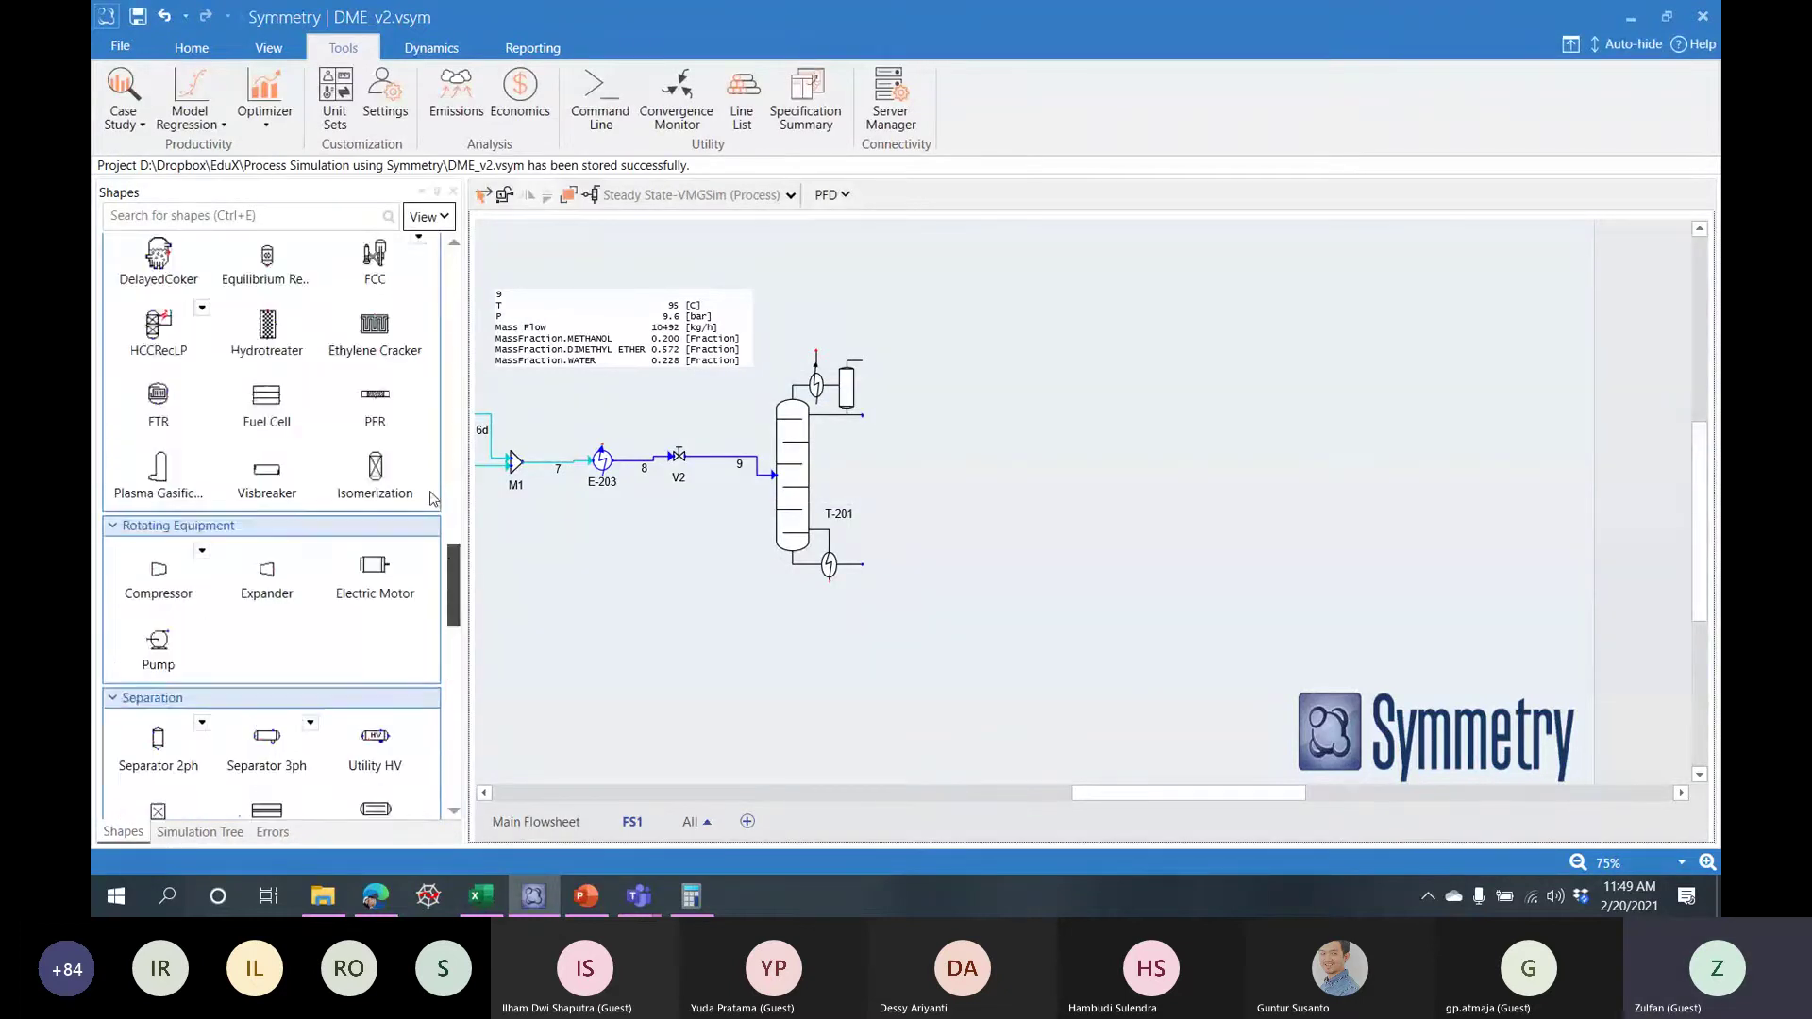
left_click_drag(158, 355, 619, 432)
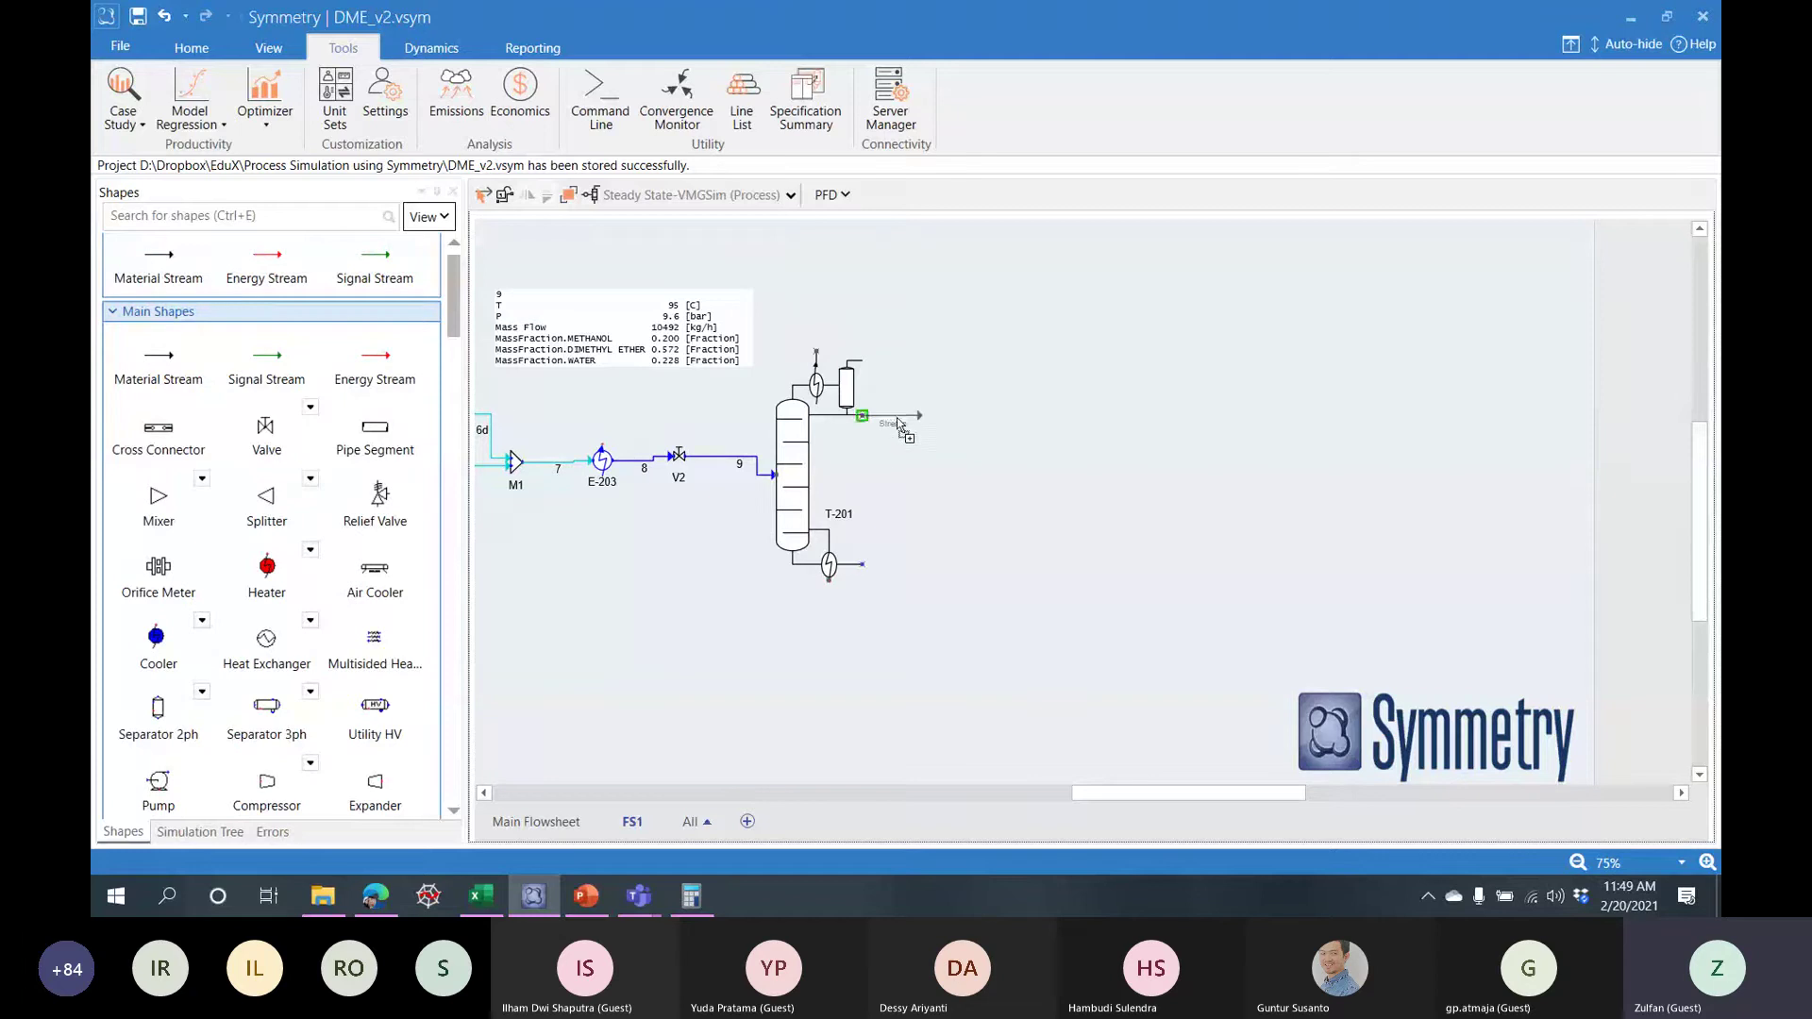
left_click_drag(862, 415, 1043, 416)
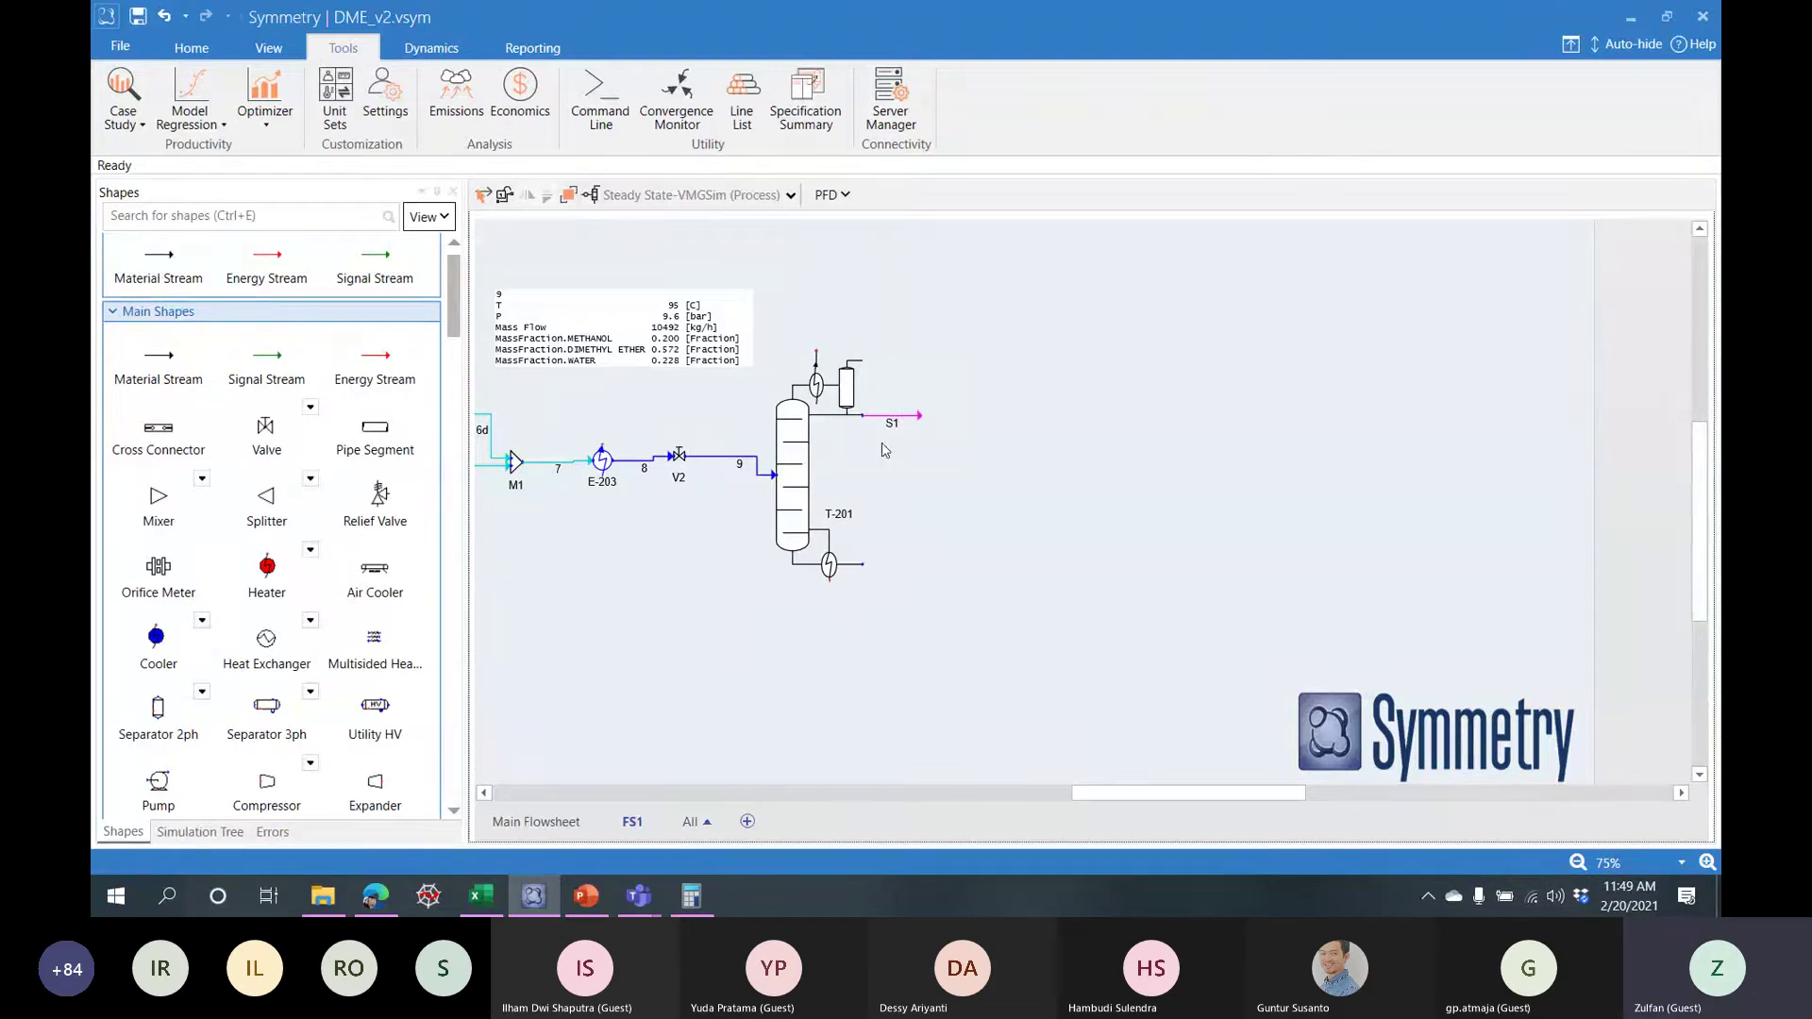
double_click(893, 416)
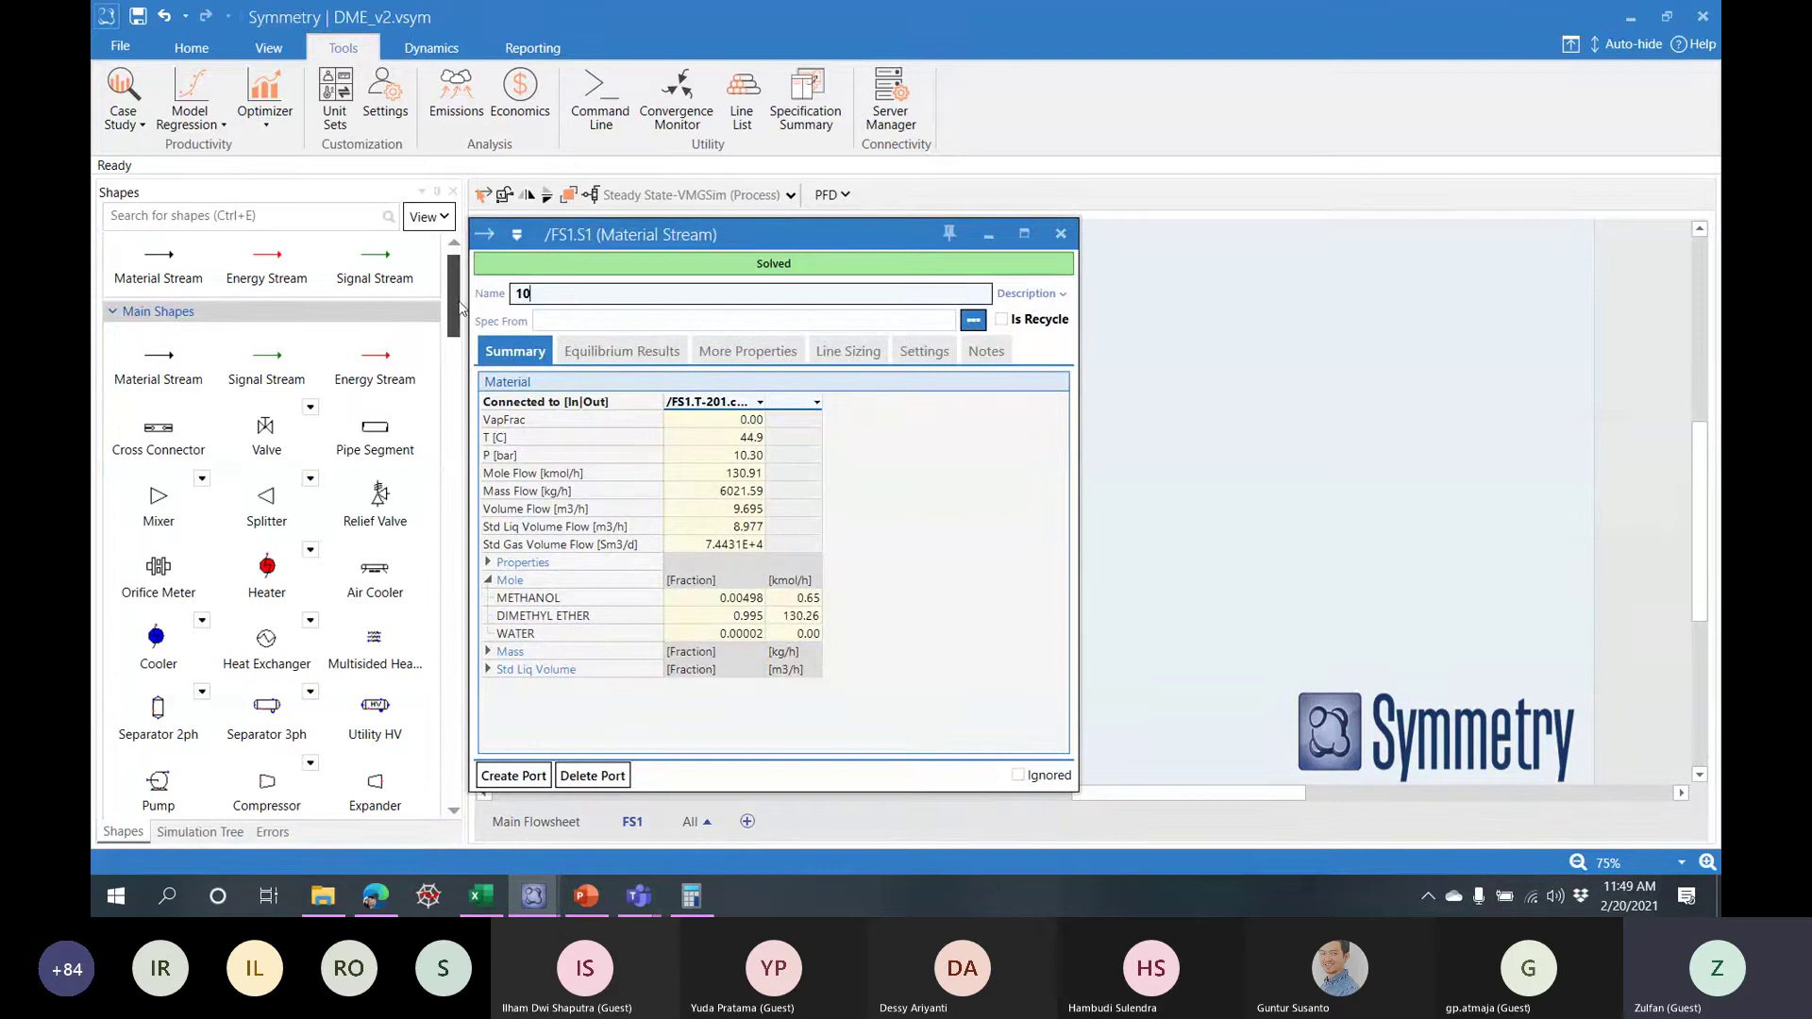
key("Return")
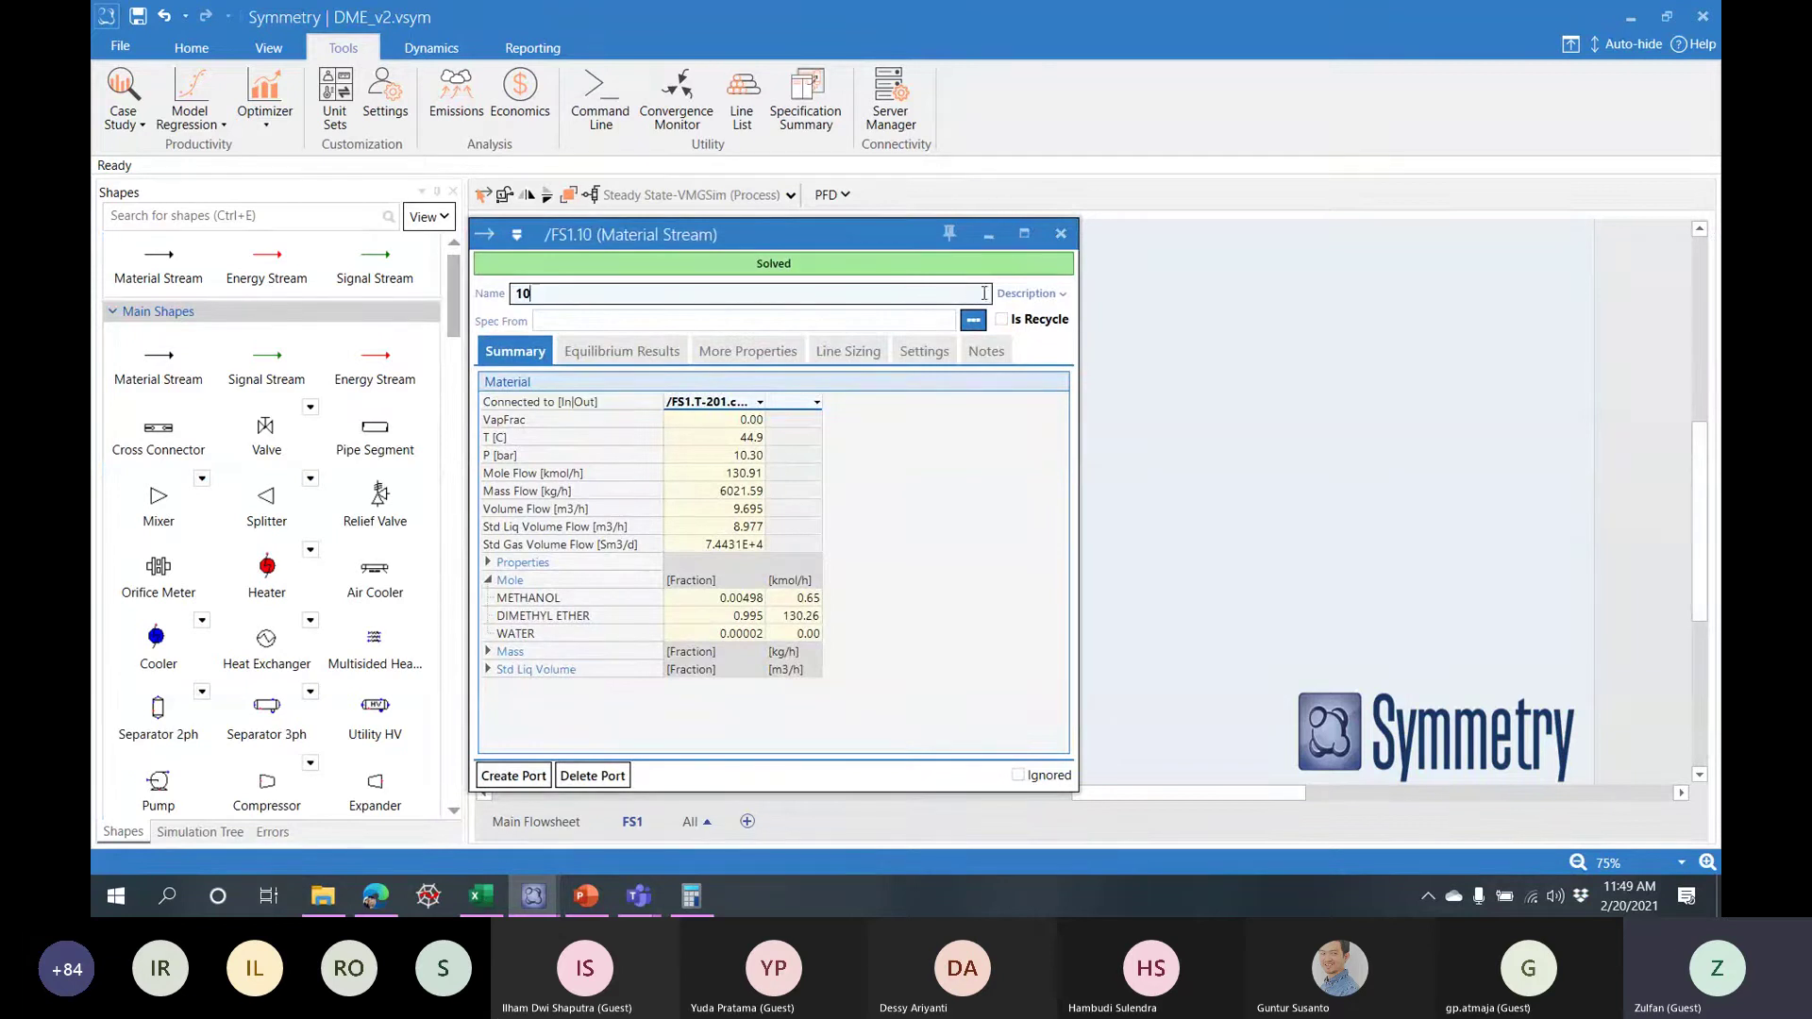
left_click(795, 620)
left_click(1061, 233)
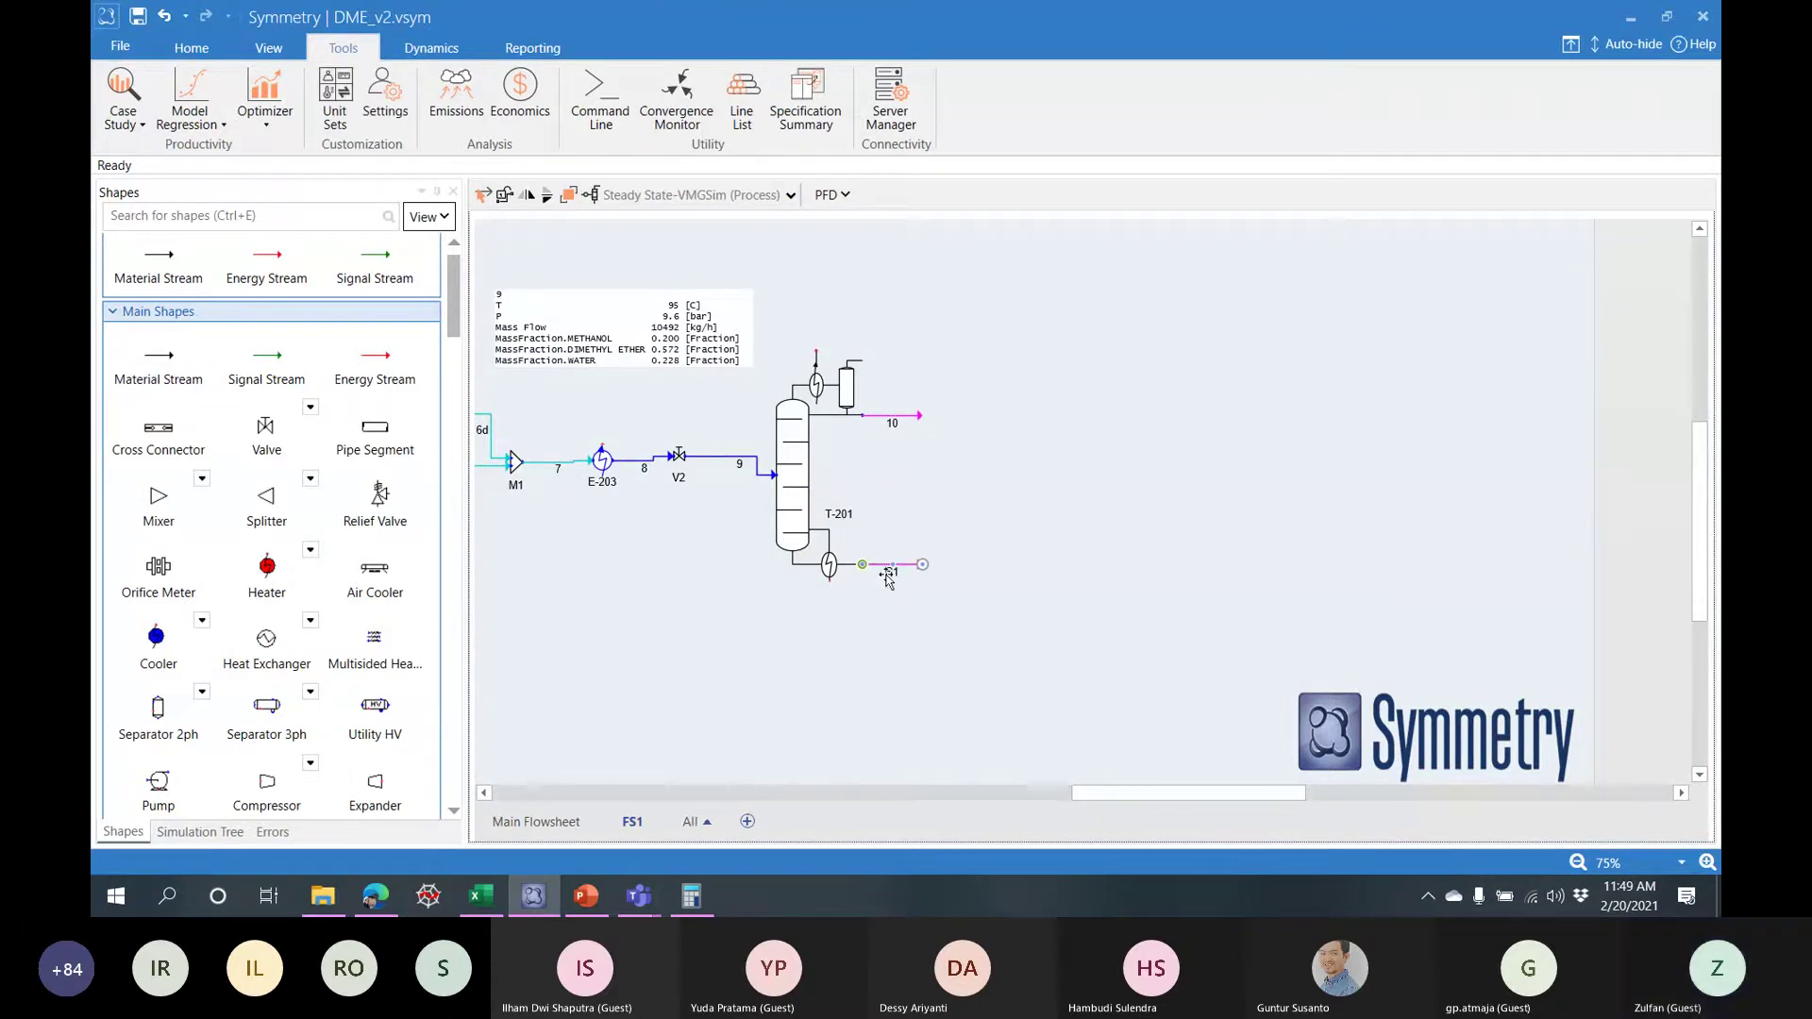
- Check the stream numbering on the PowerPoint Process Flow Diagram slide, return to Symmetry and rename T-201's bottoms stream as 11
left_click(598, 897)
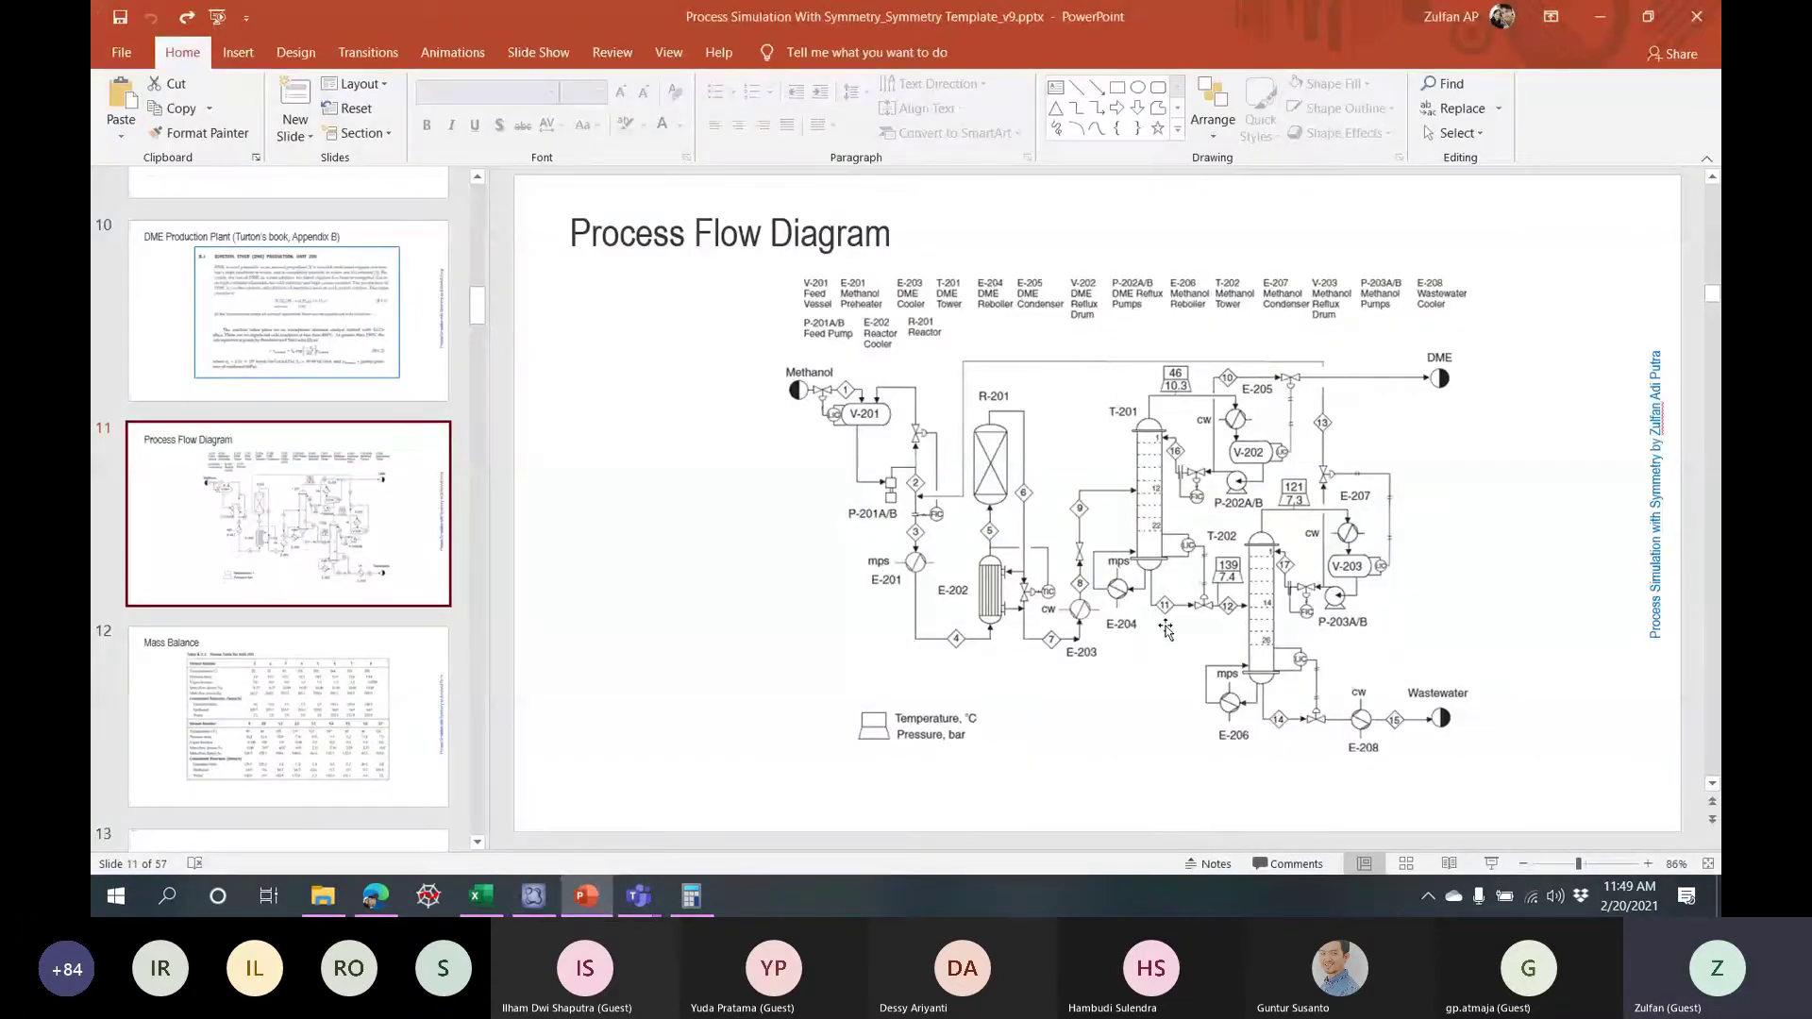
left_click(530, 846)
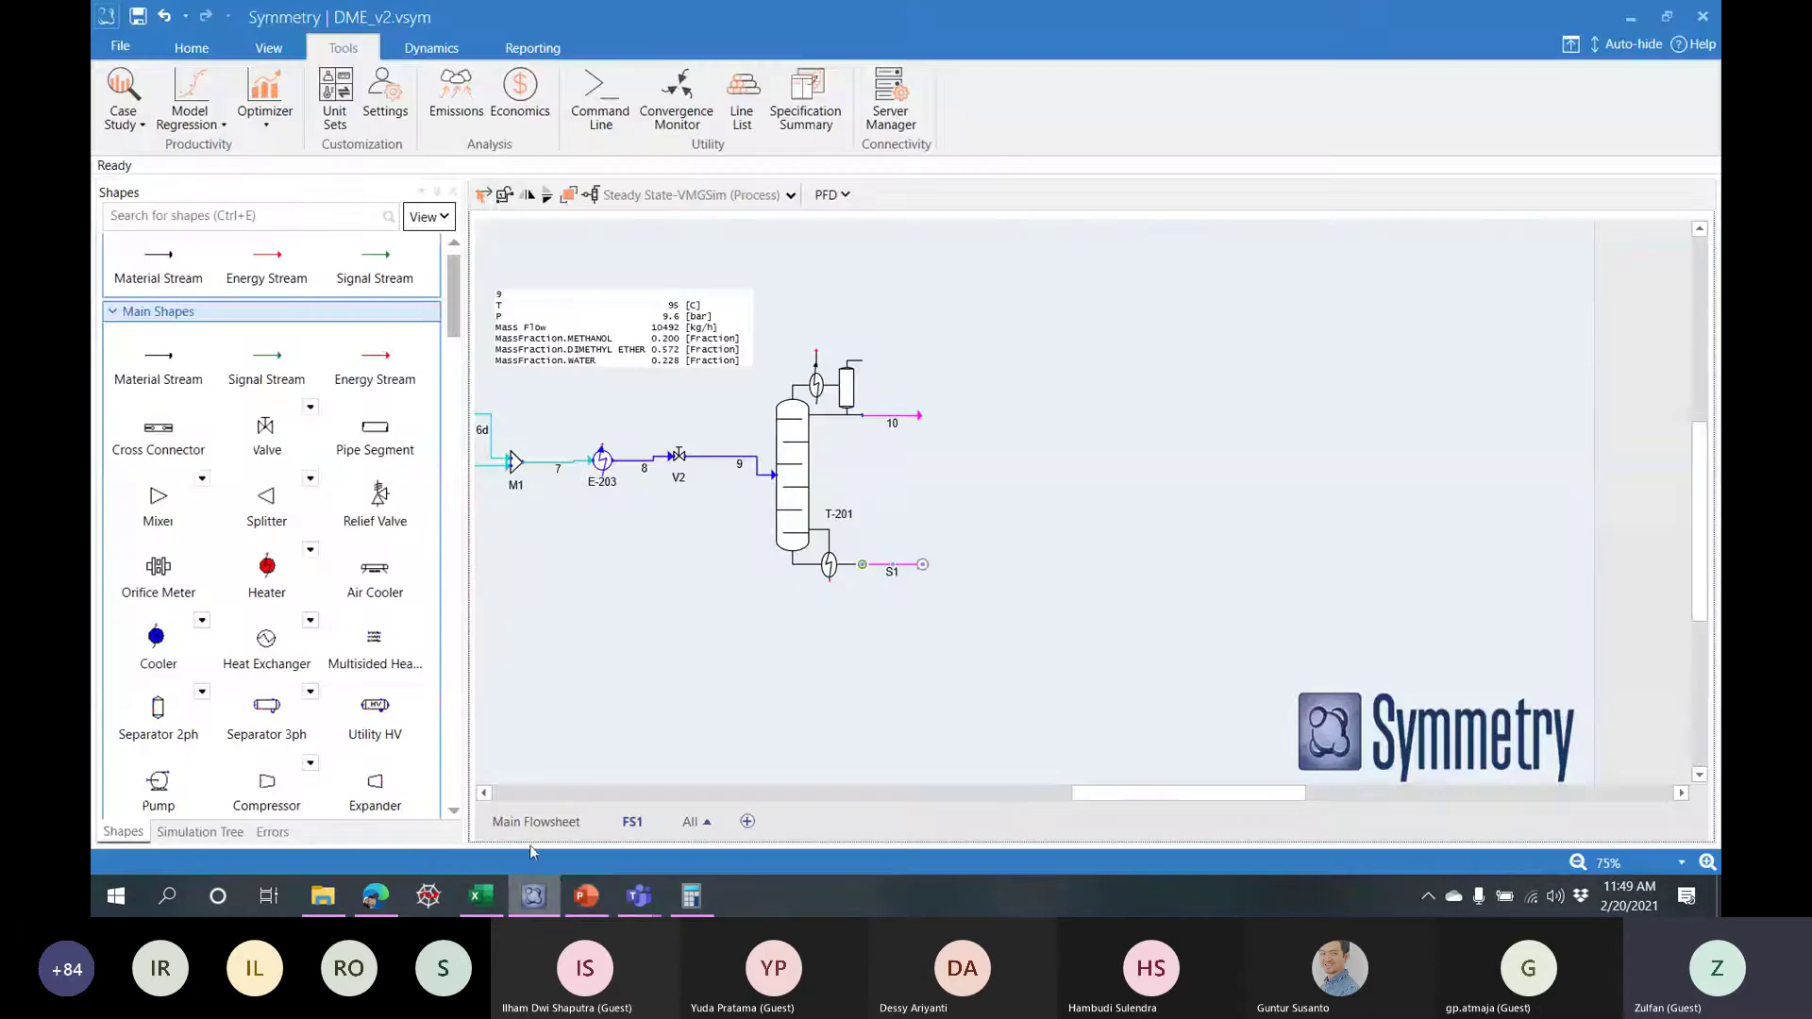
double_click(878, 565)
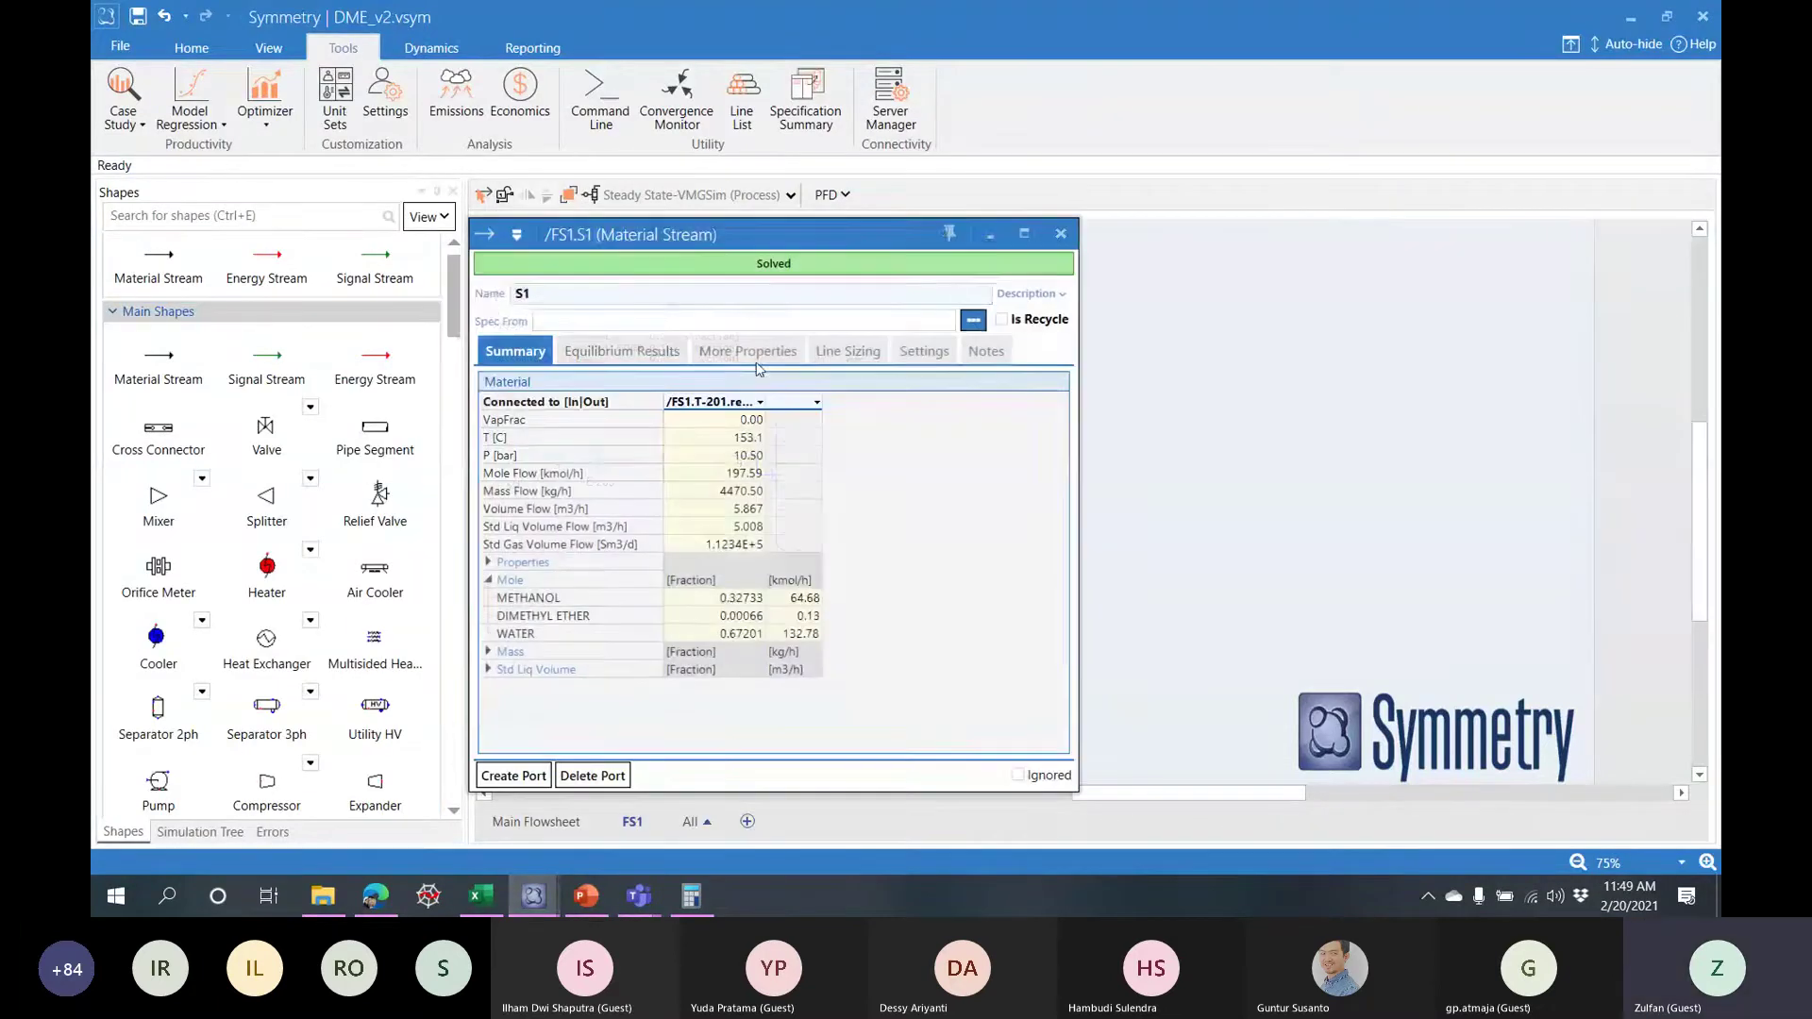
type("11")
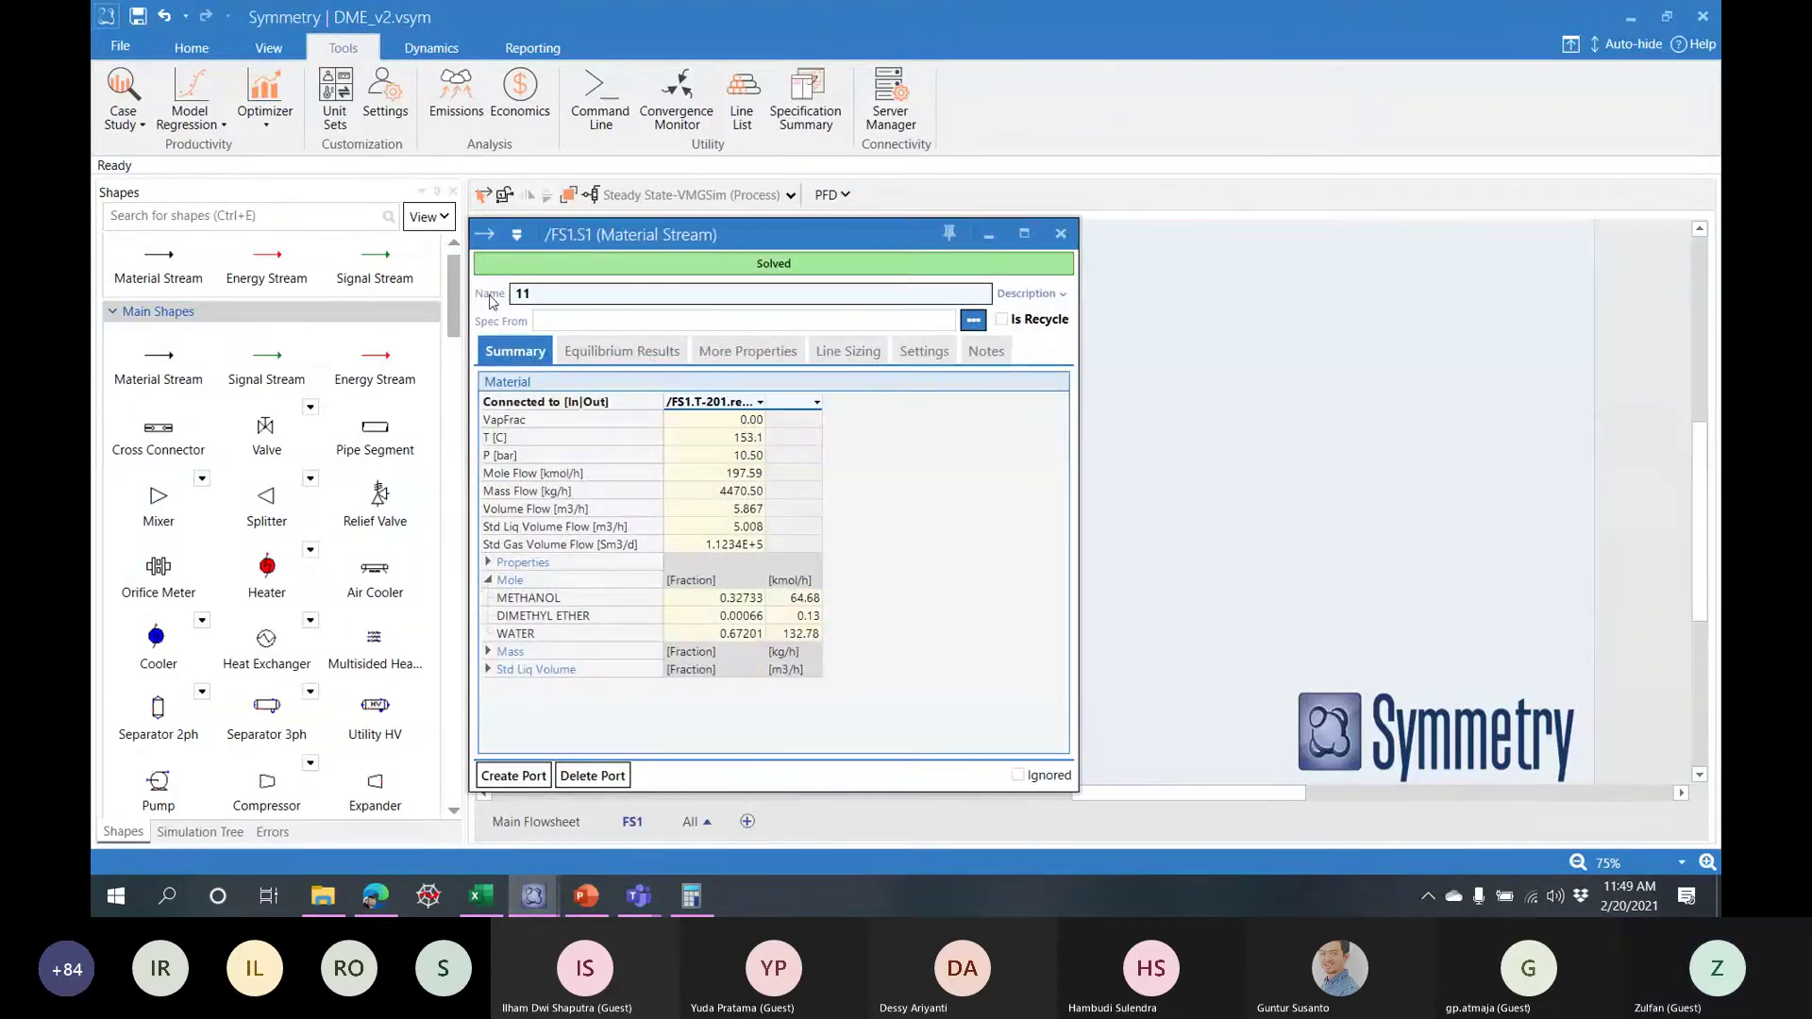
key("Return")
left_click(1060, 234)
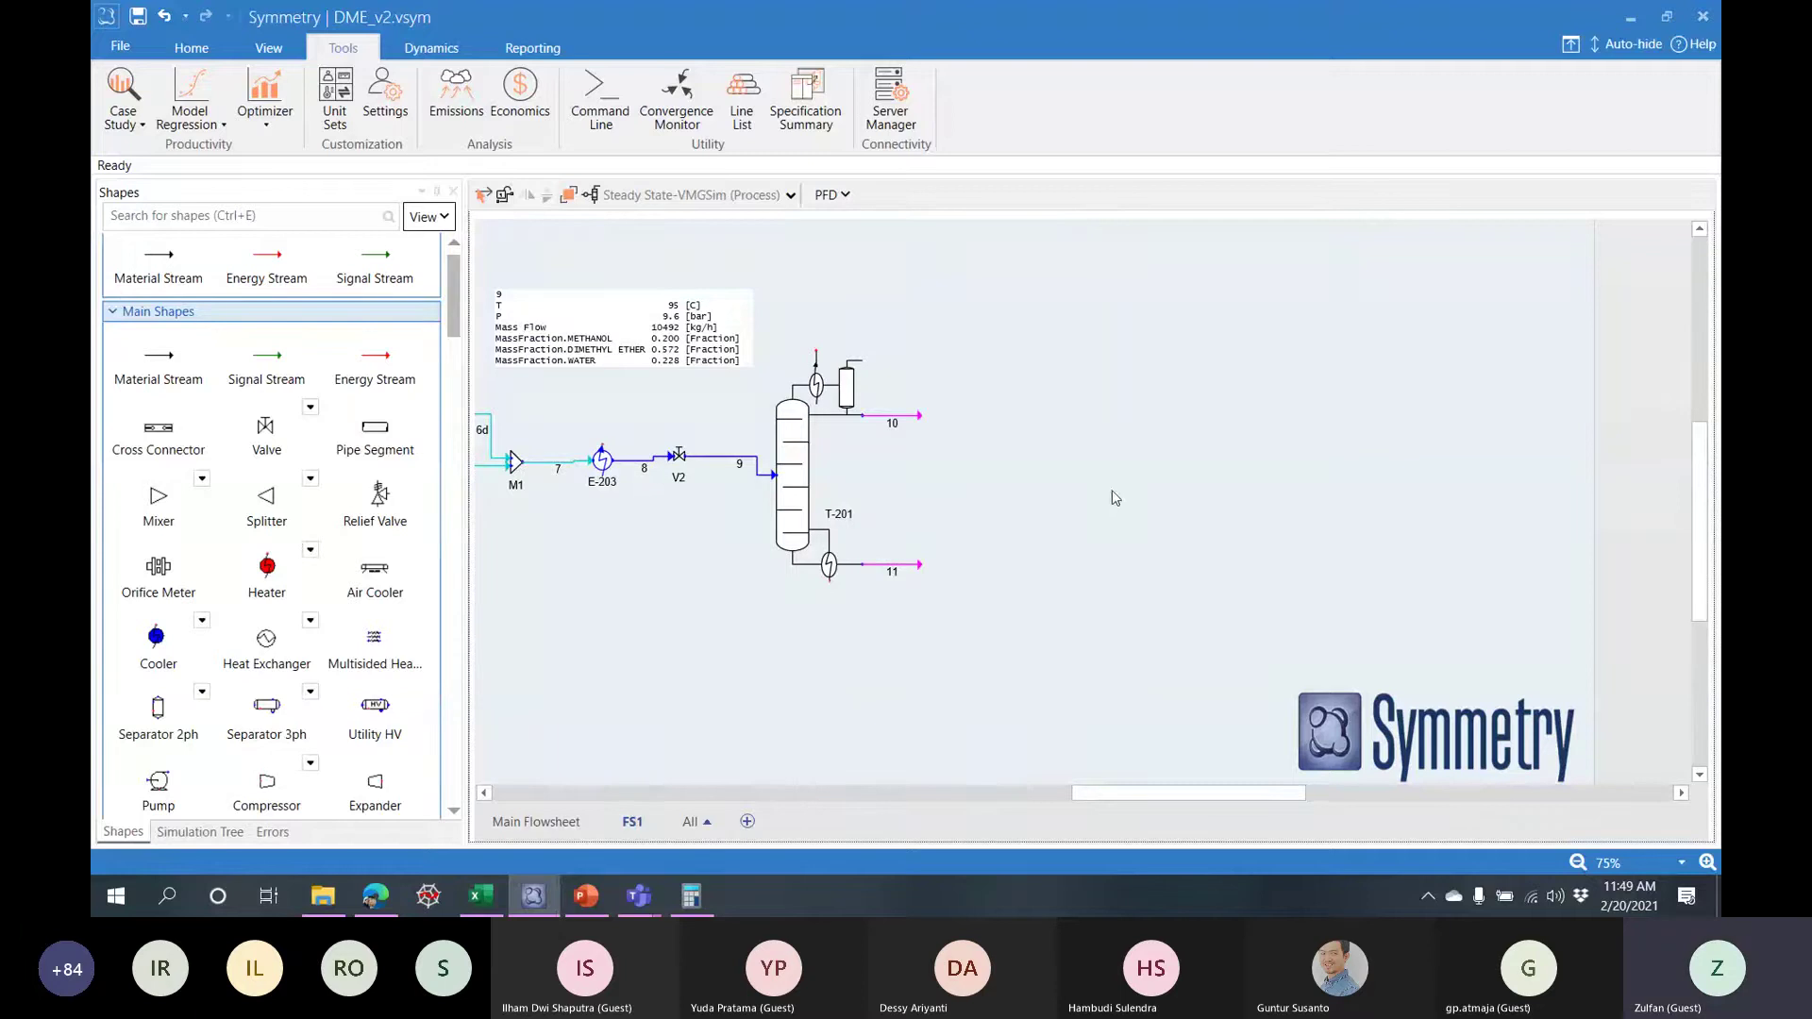
- Consult the PowerPoint Process Flow Diagram slide, return to Symmetry and add a valve on stream 11 with outlet stream 12
left_click(580, 897)
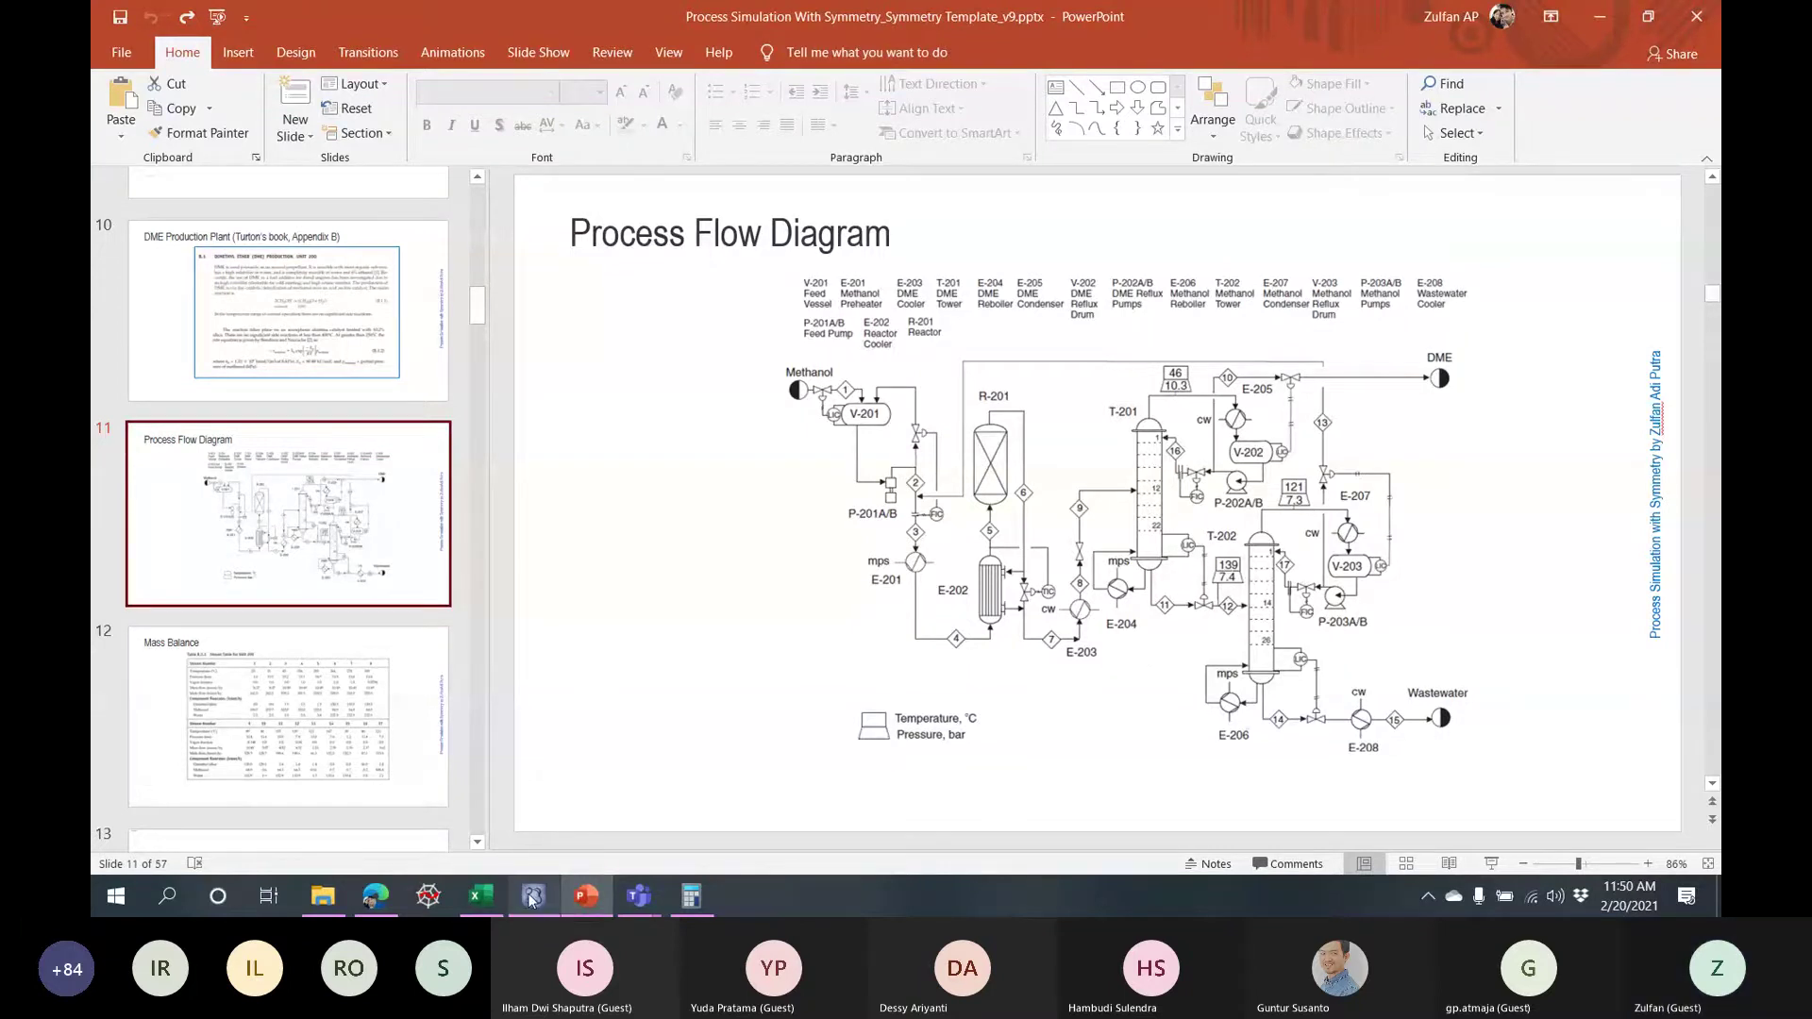
mouse_move(524, 901)
left_click(578, 817)
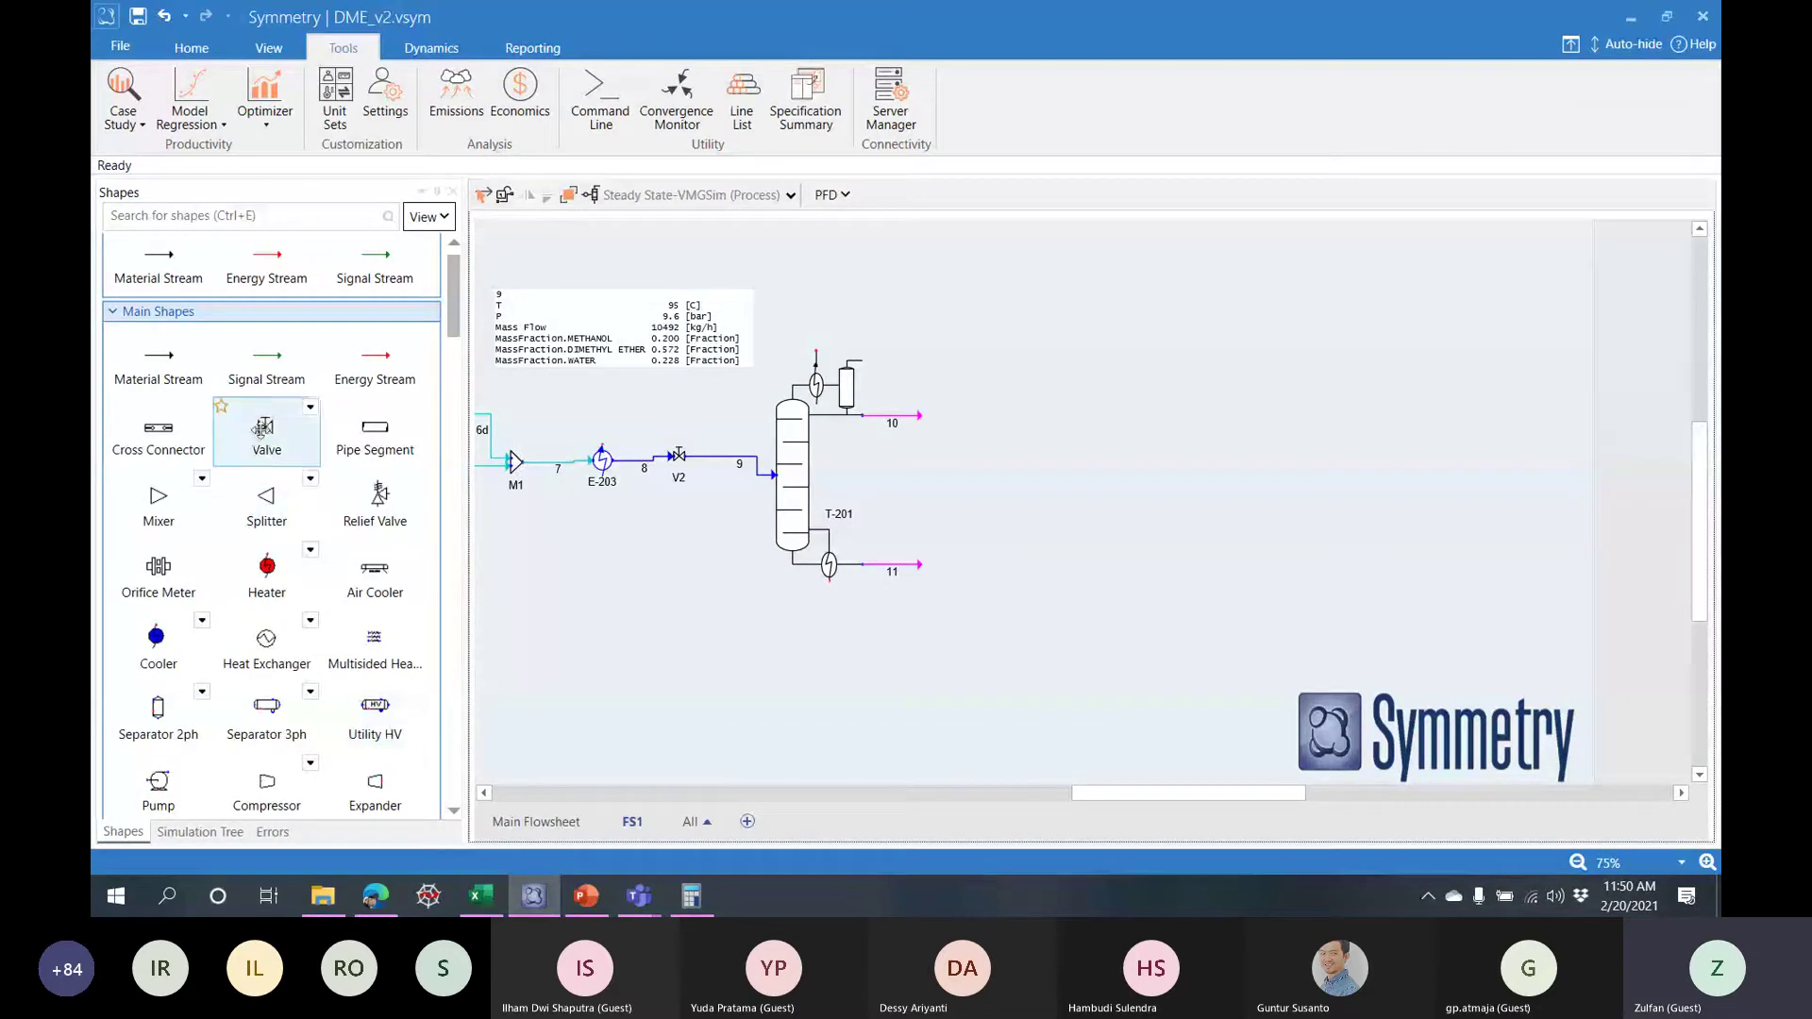
left_click_drag(266, 429, 938, 566)
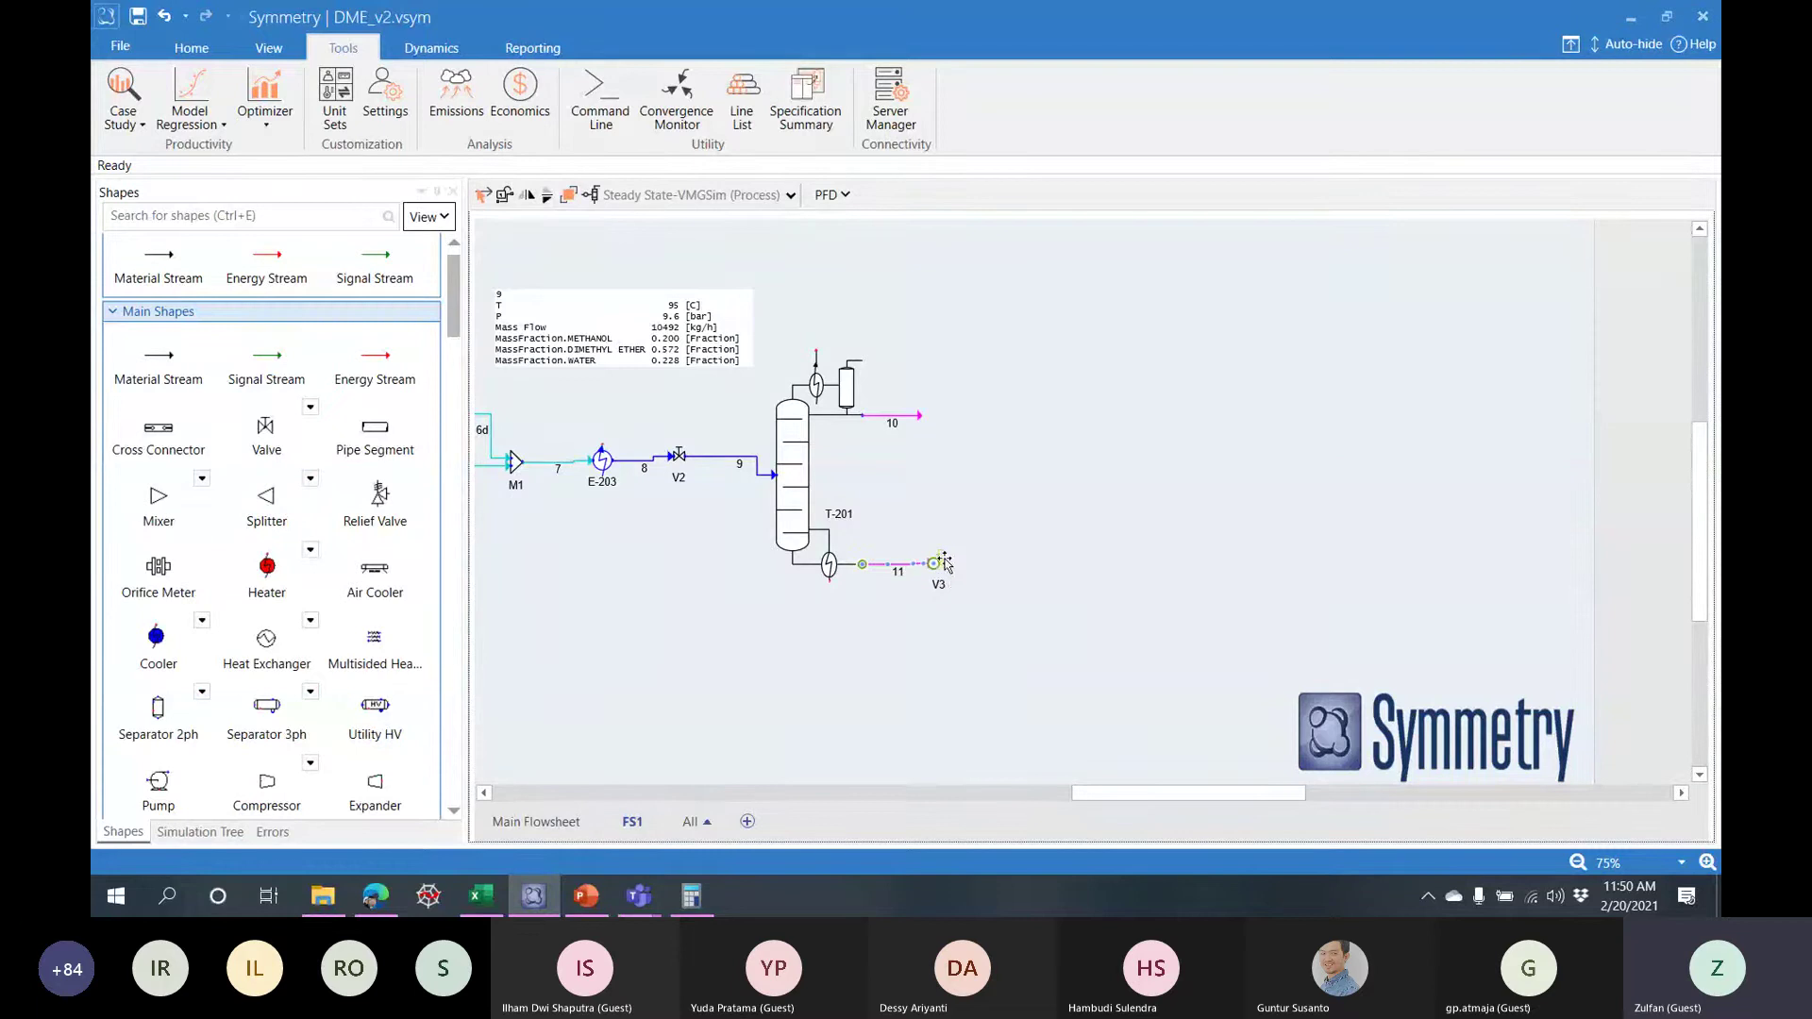
double_click(938, 564)
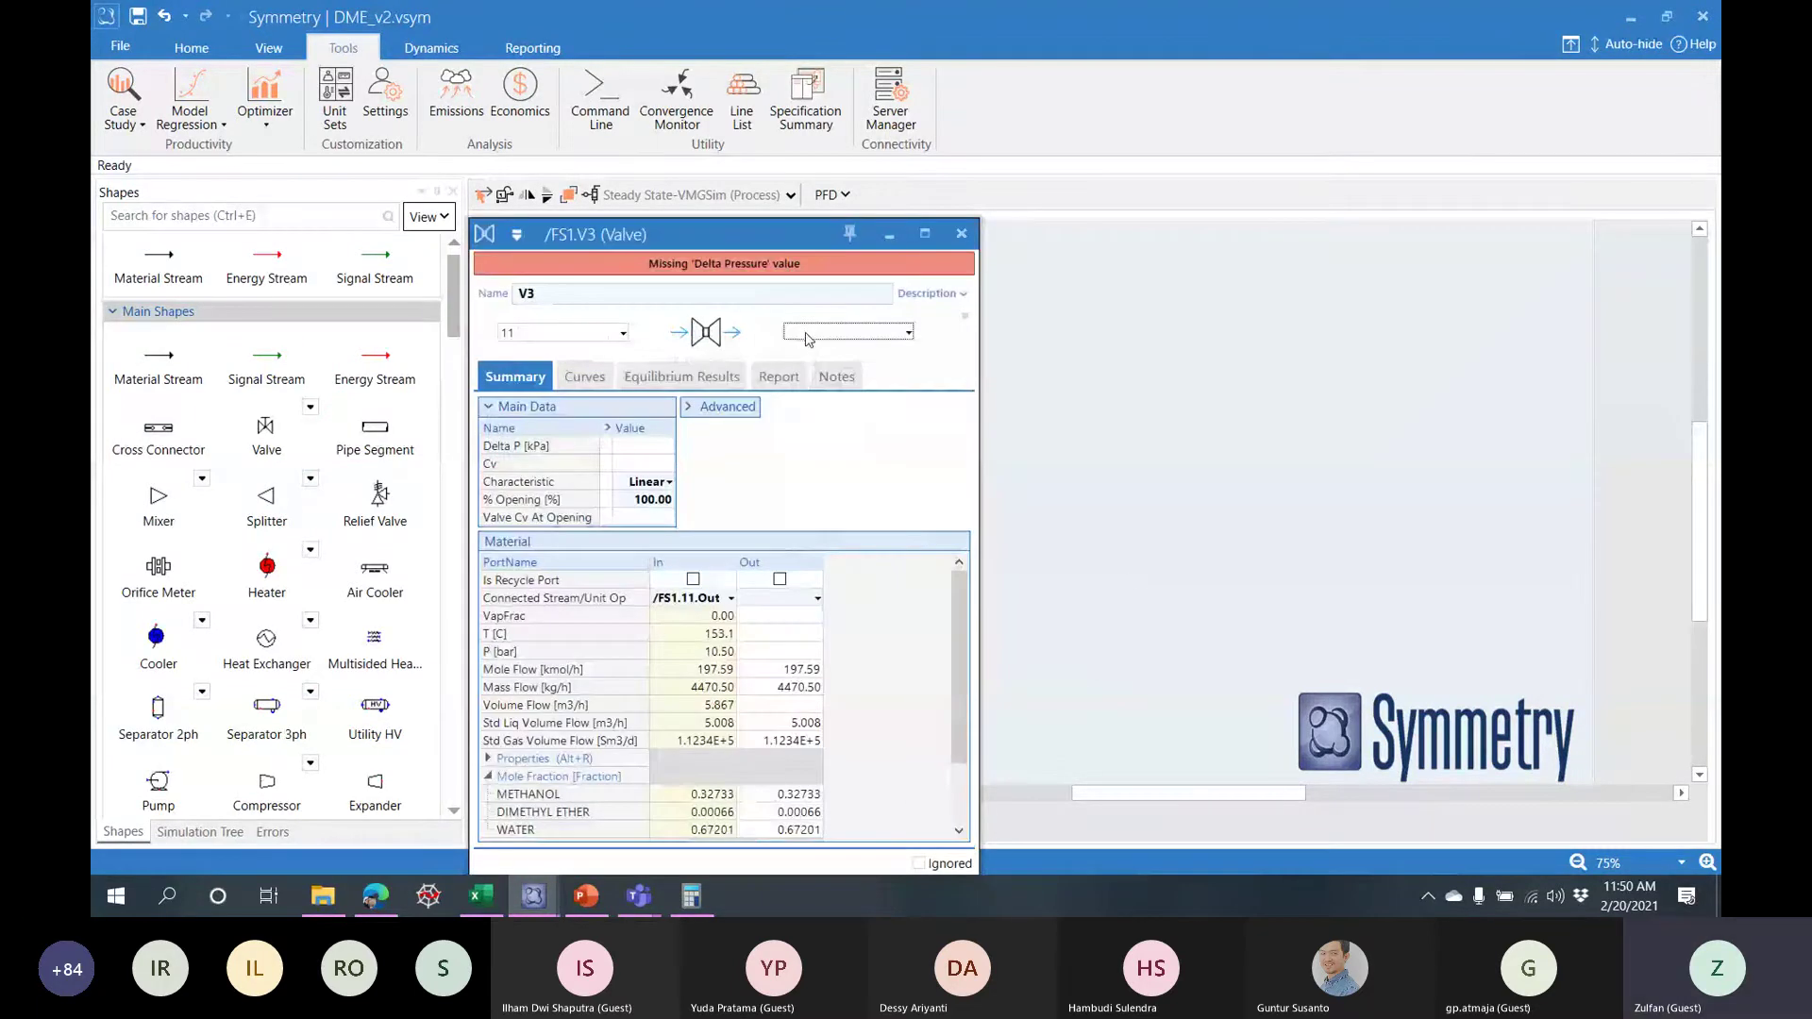
left_click(809, 340)
type("12")
key("Return")
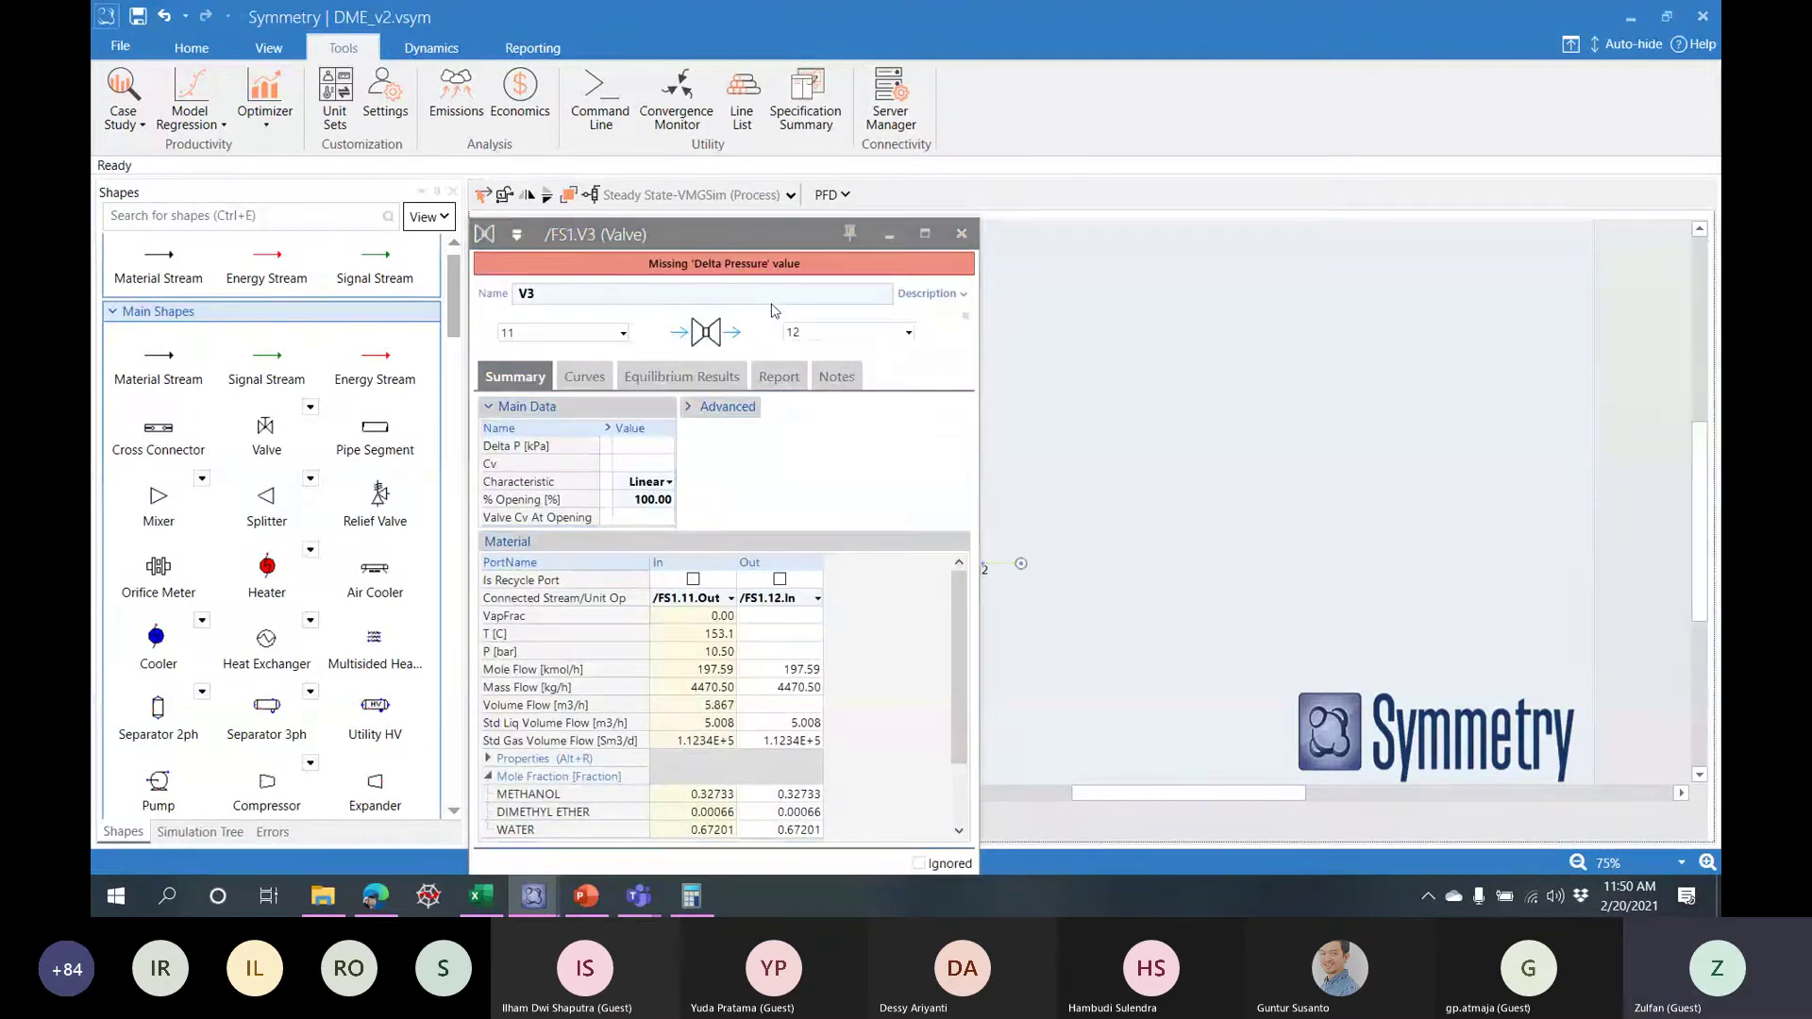
- Set the outlet pressure of valve V3 to 7.4 bar and close the valve window
left_click(646, 447)
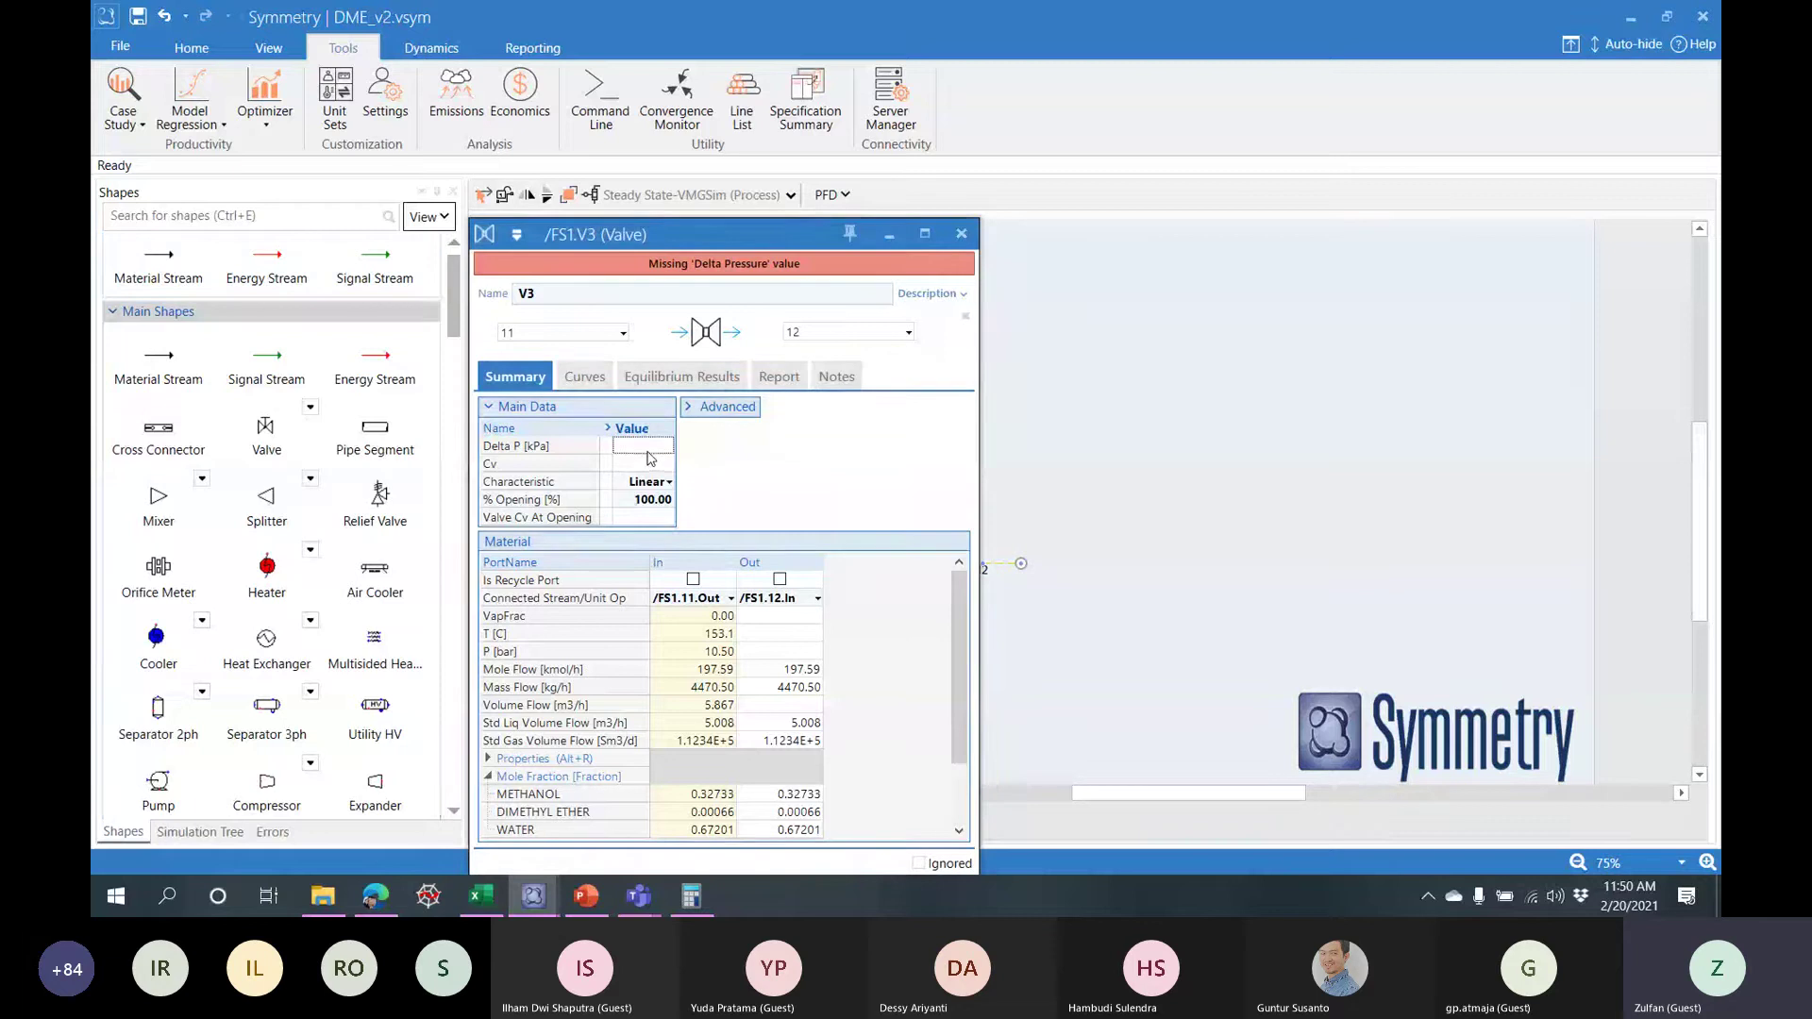
left_click(796, 654)
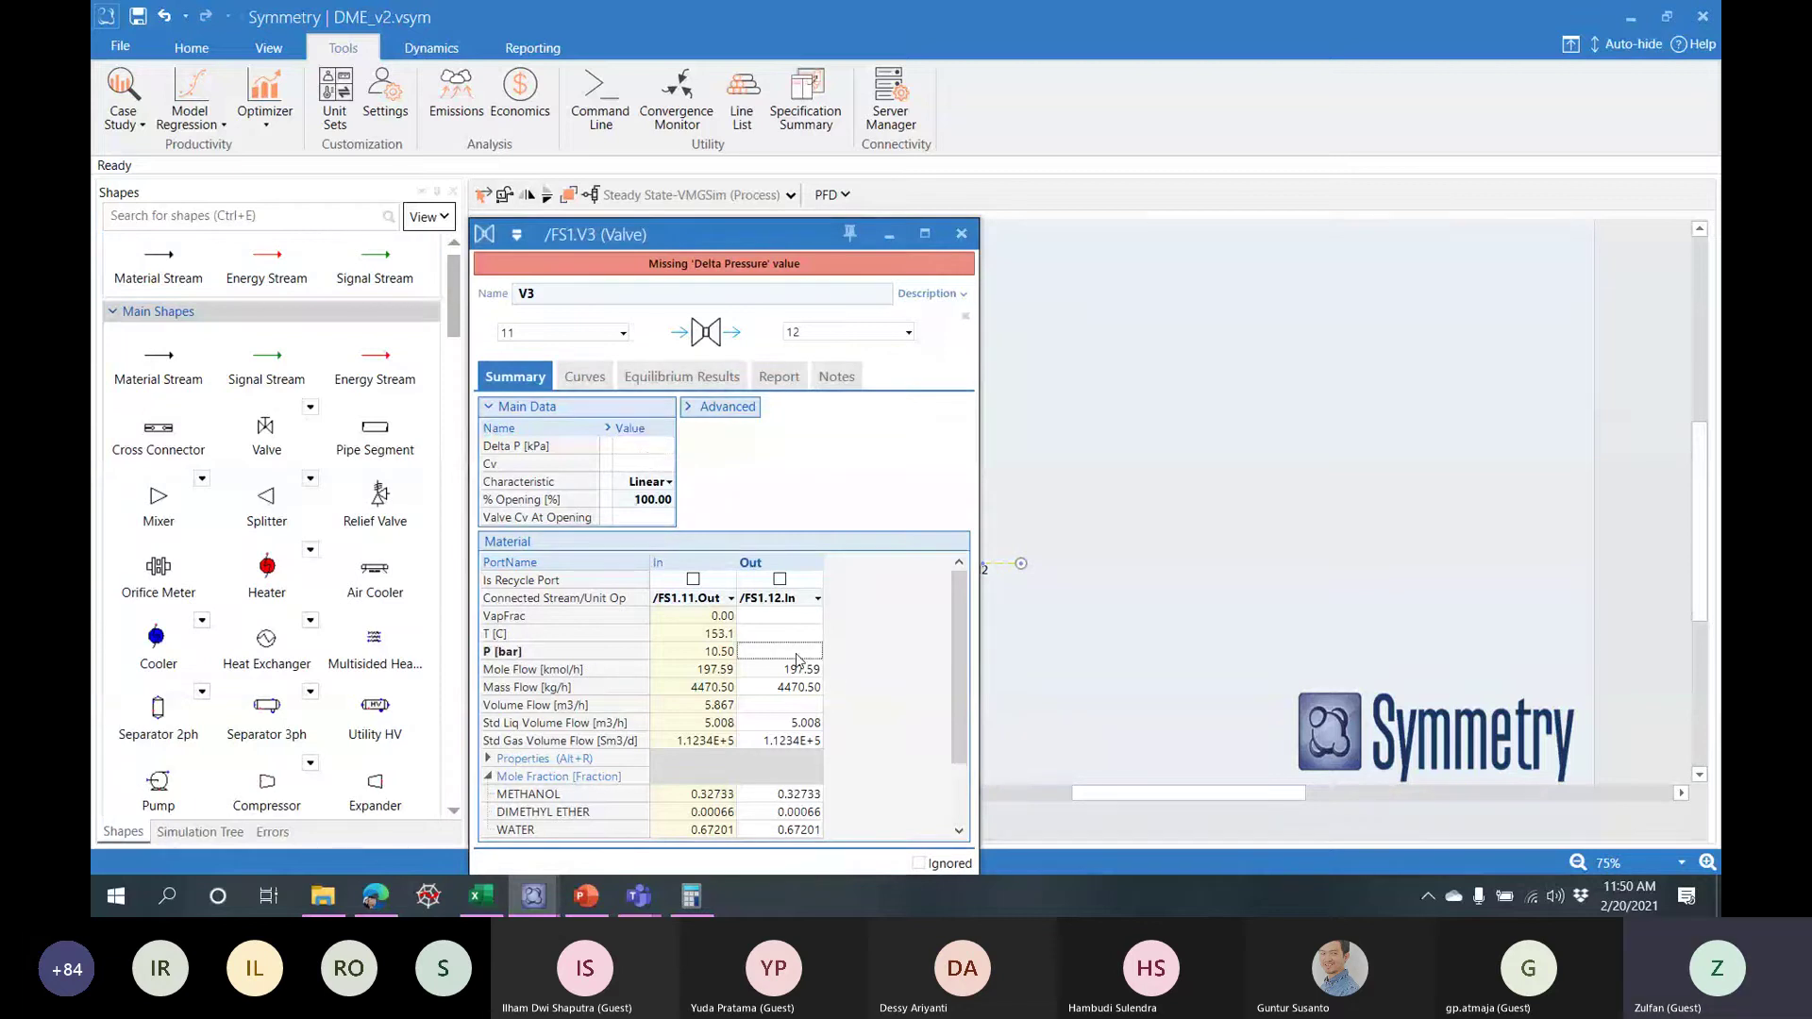
type("7.4")
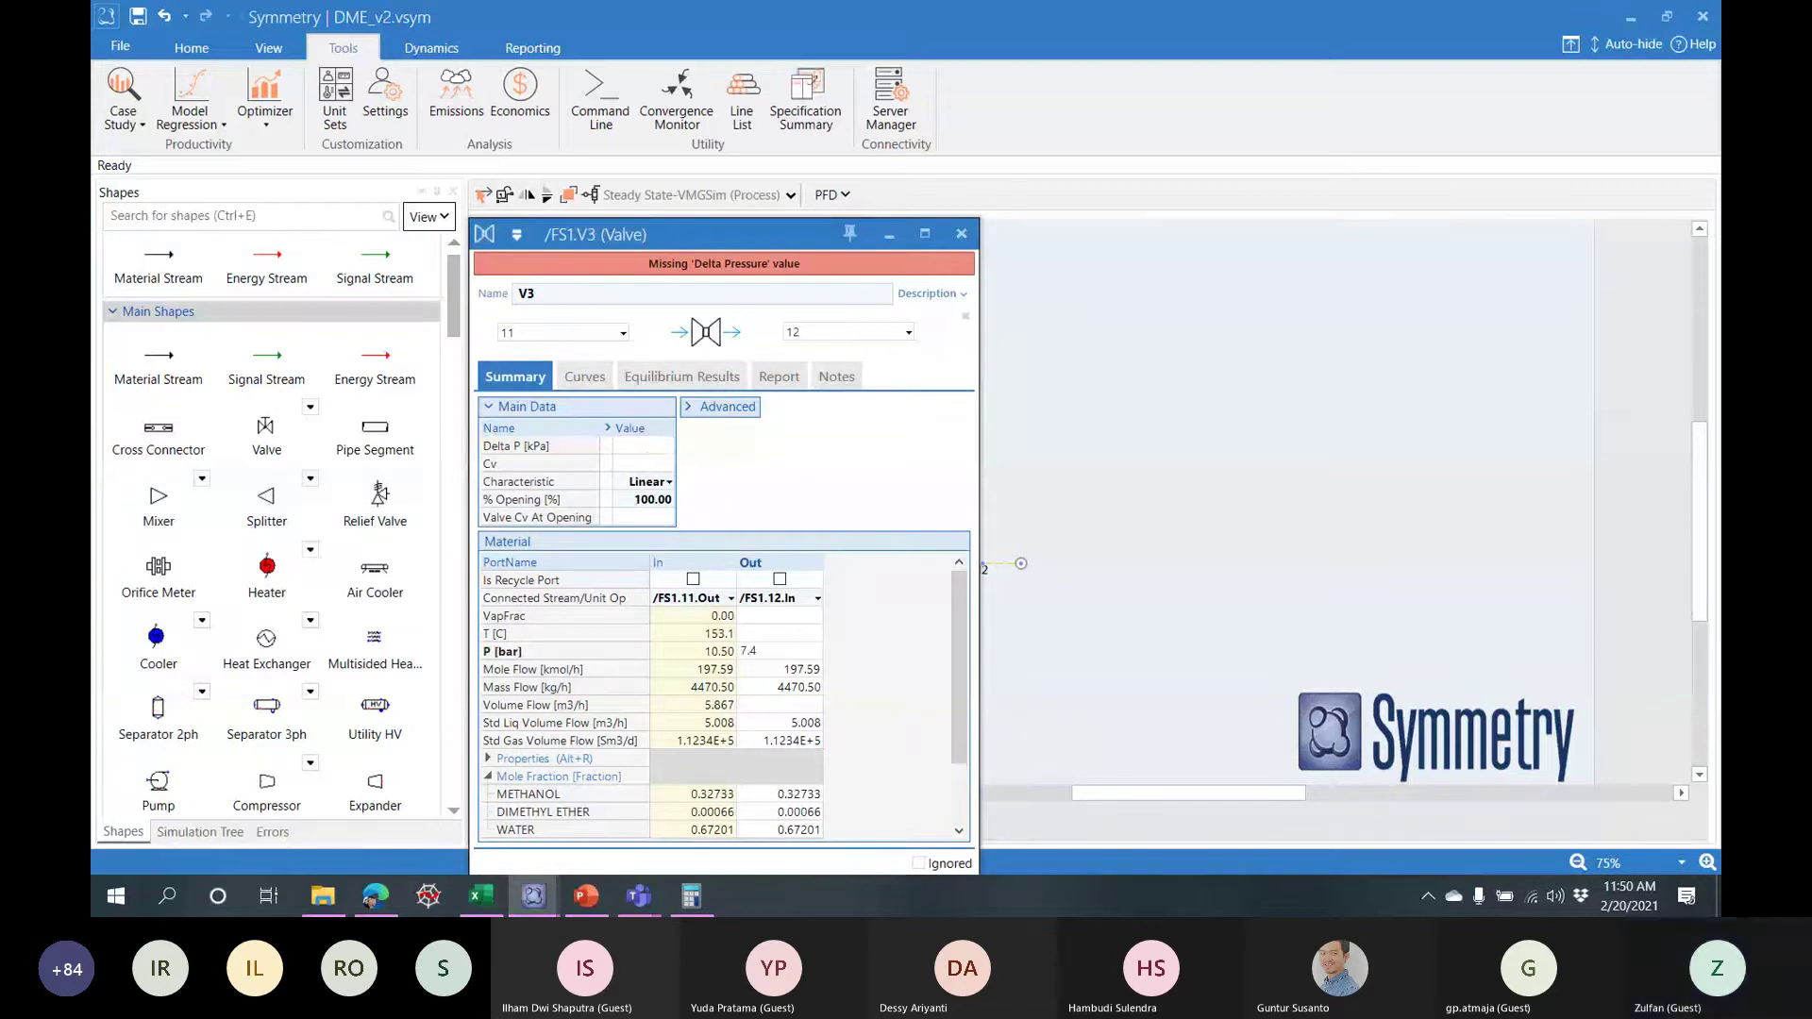
key("Return")
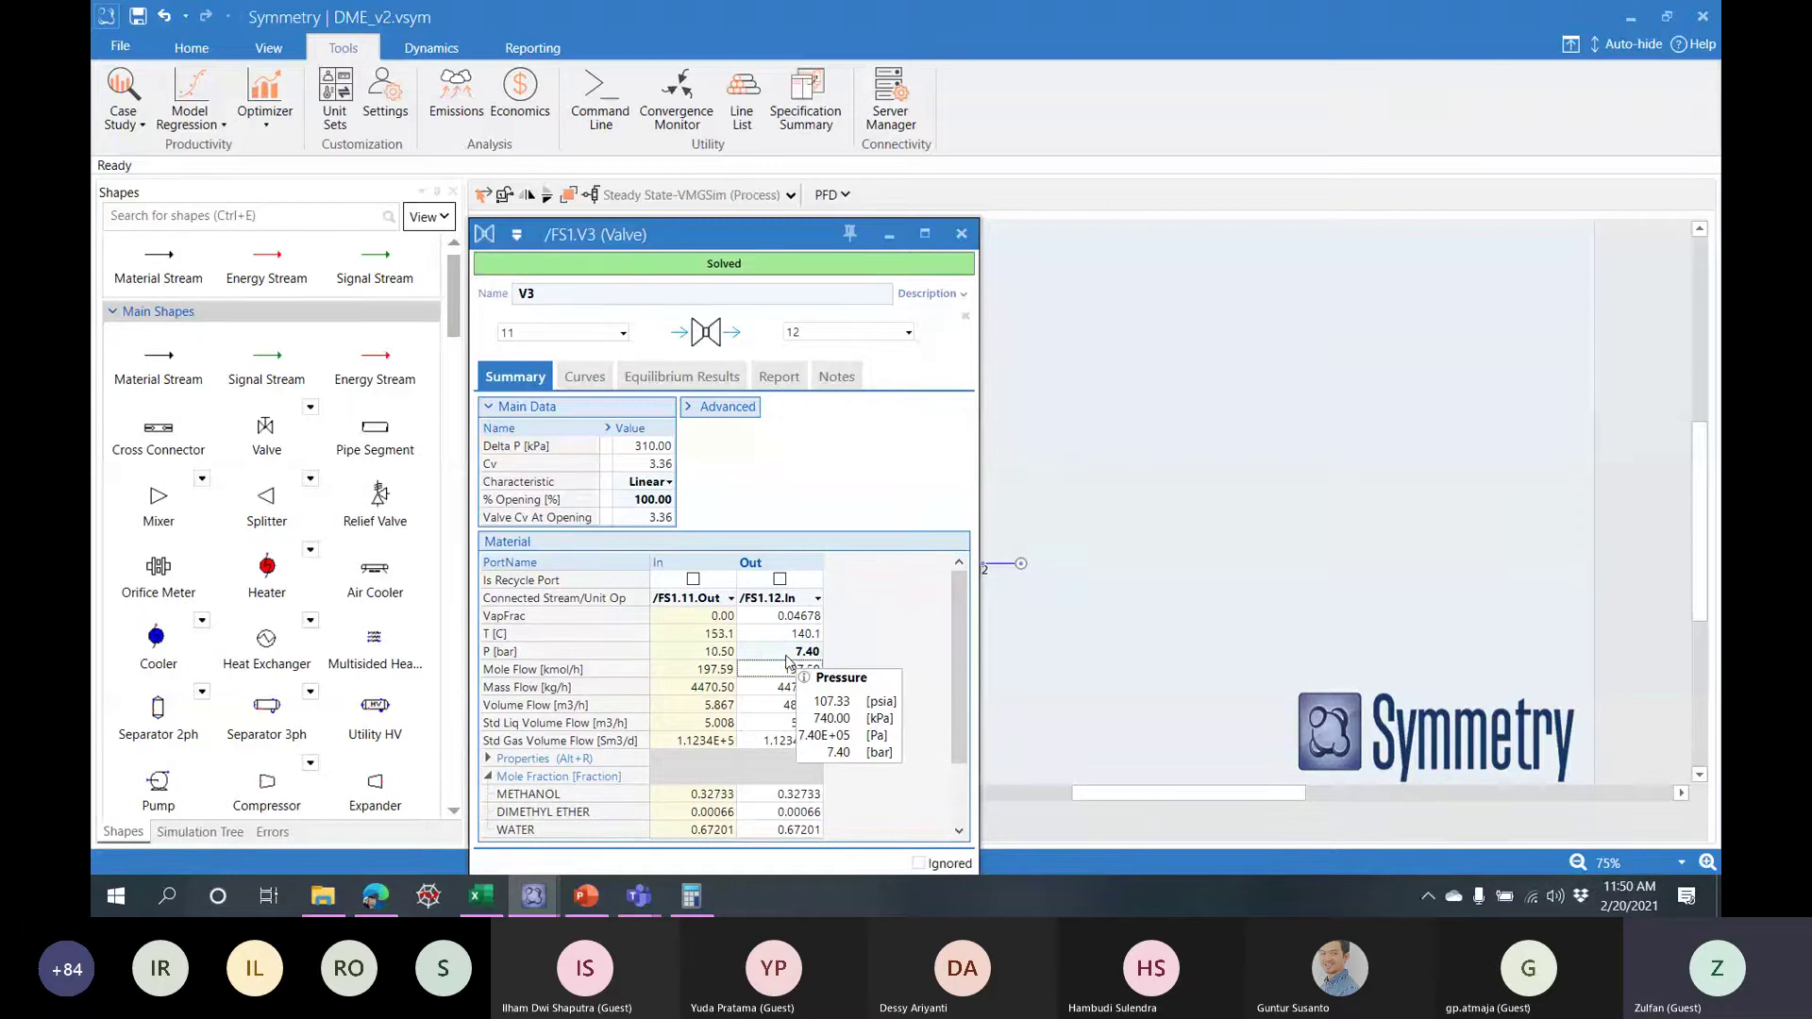
left_click(961, 233)
- Browse the shape library for the next equipment shape to place downstream of stream 12
scroll(509, 703, "up", 1)
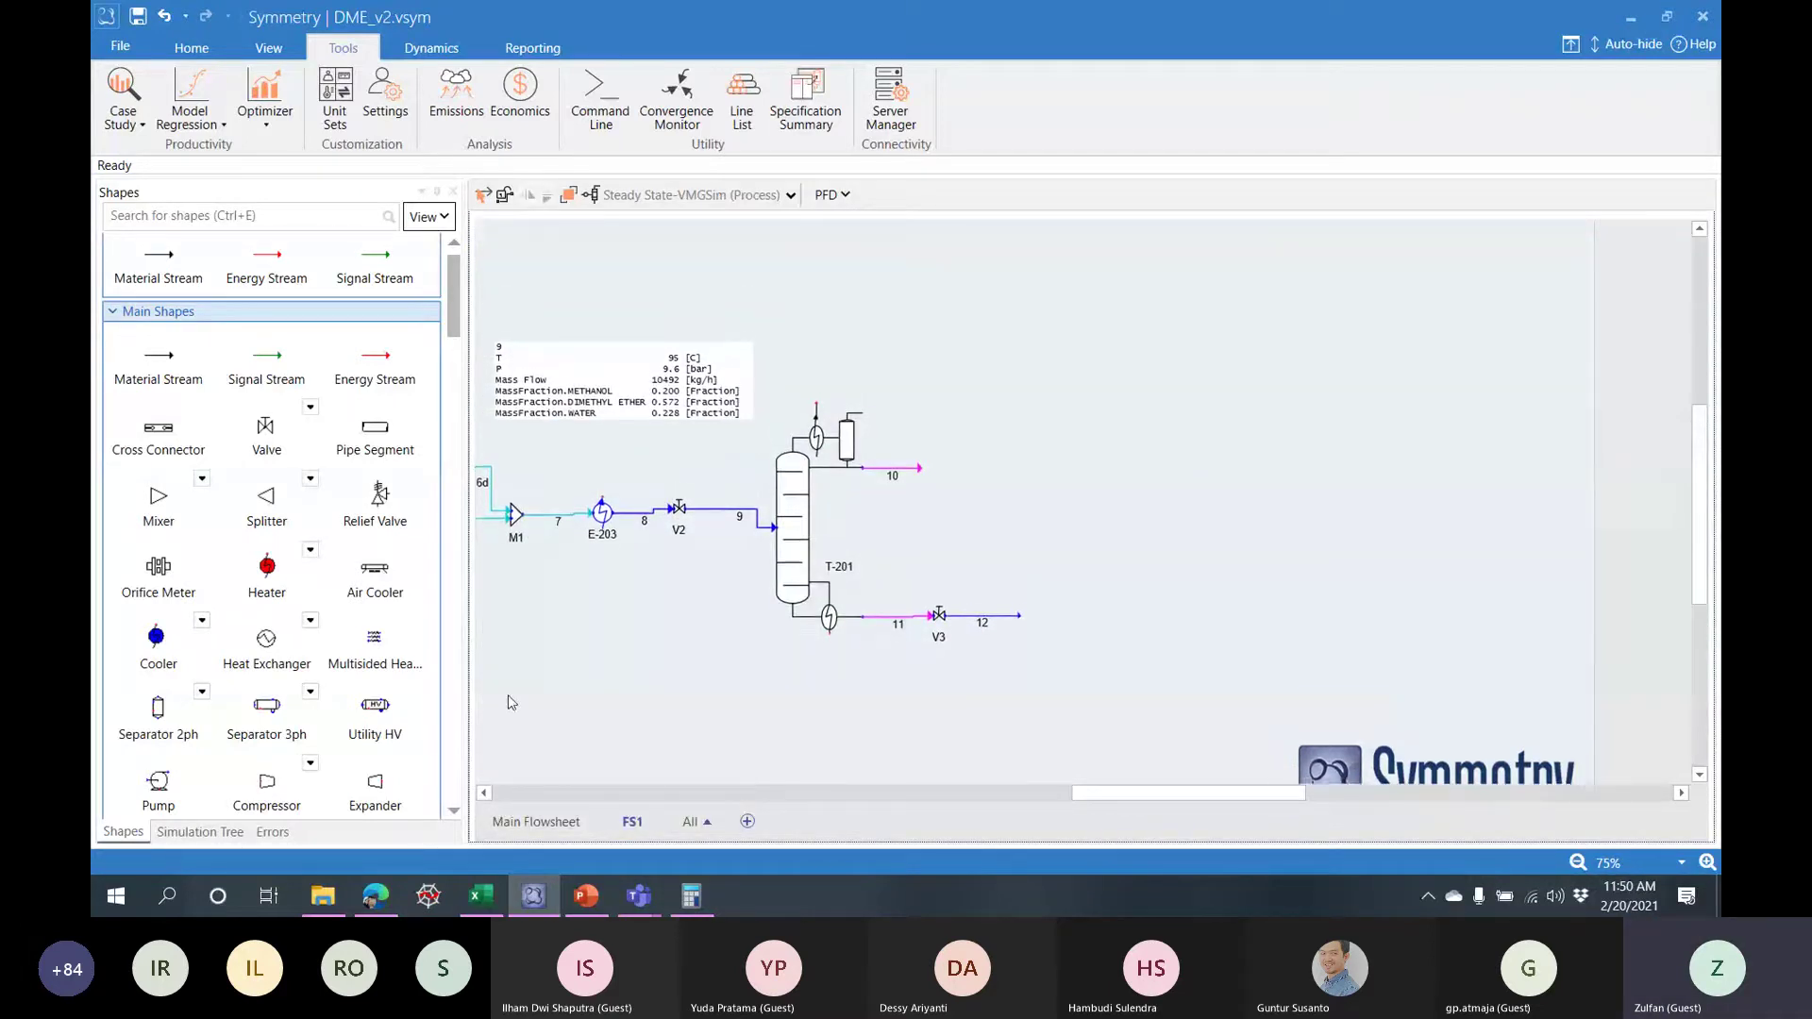
scroll(345, 699, "down", 10)
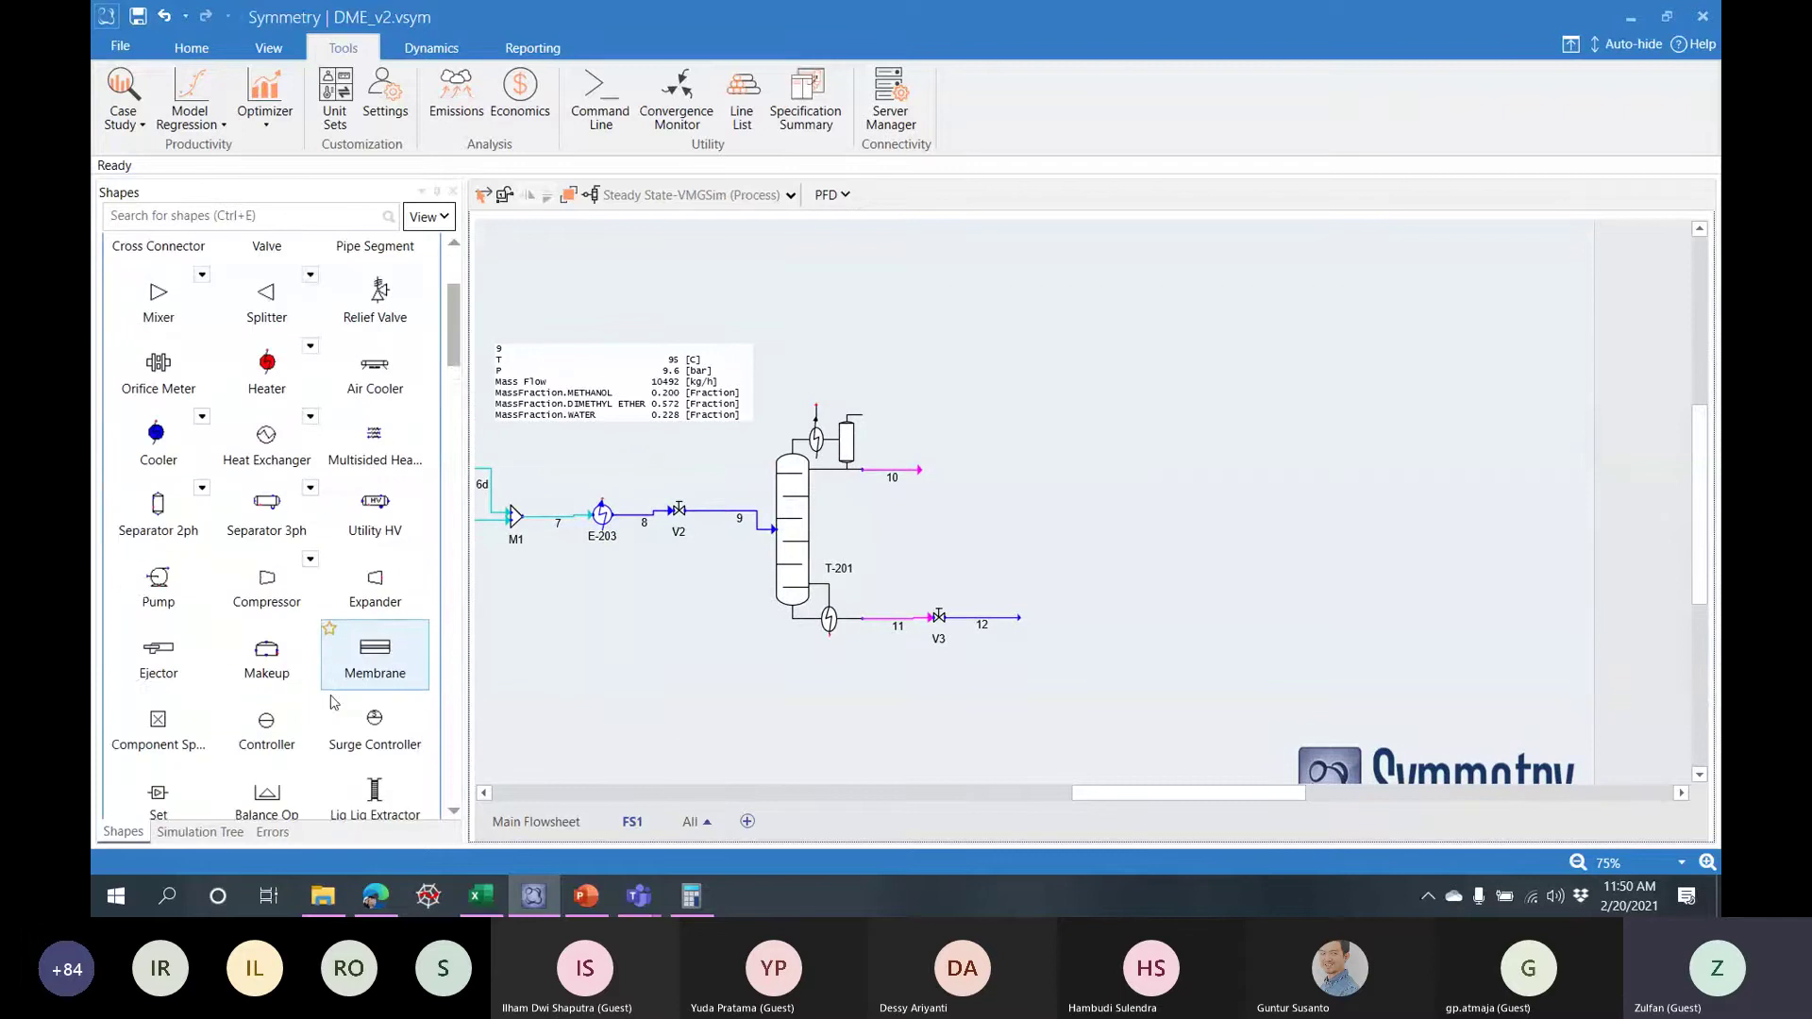
- Add a distillation column from the Towers shapes to the flowsheet, downstream of stream 12
scroll(345, 699, "down", 8)
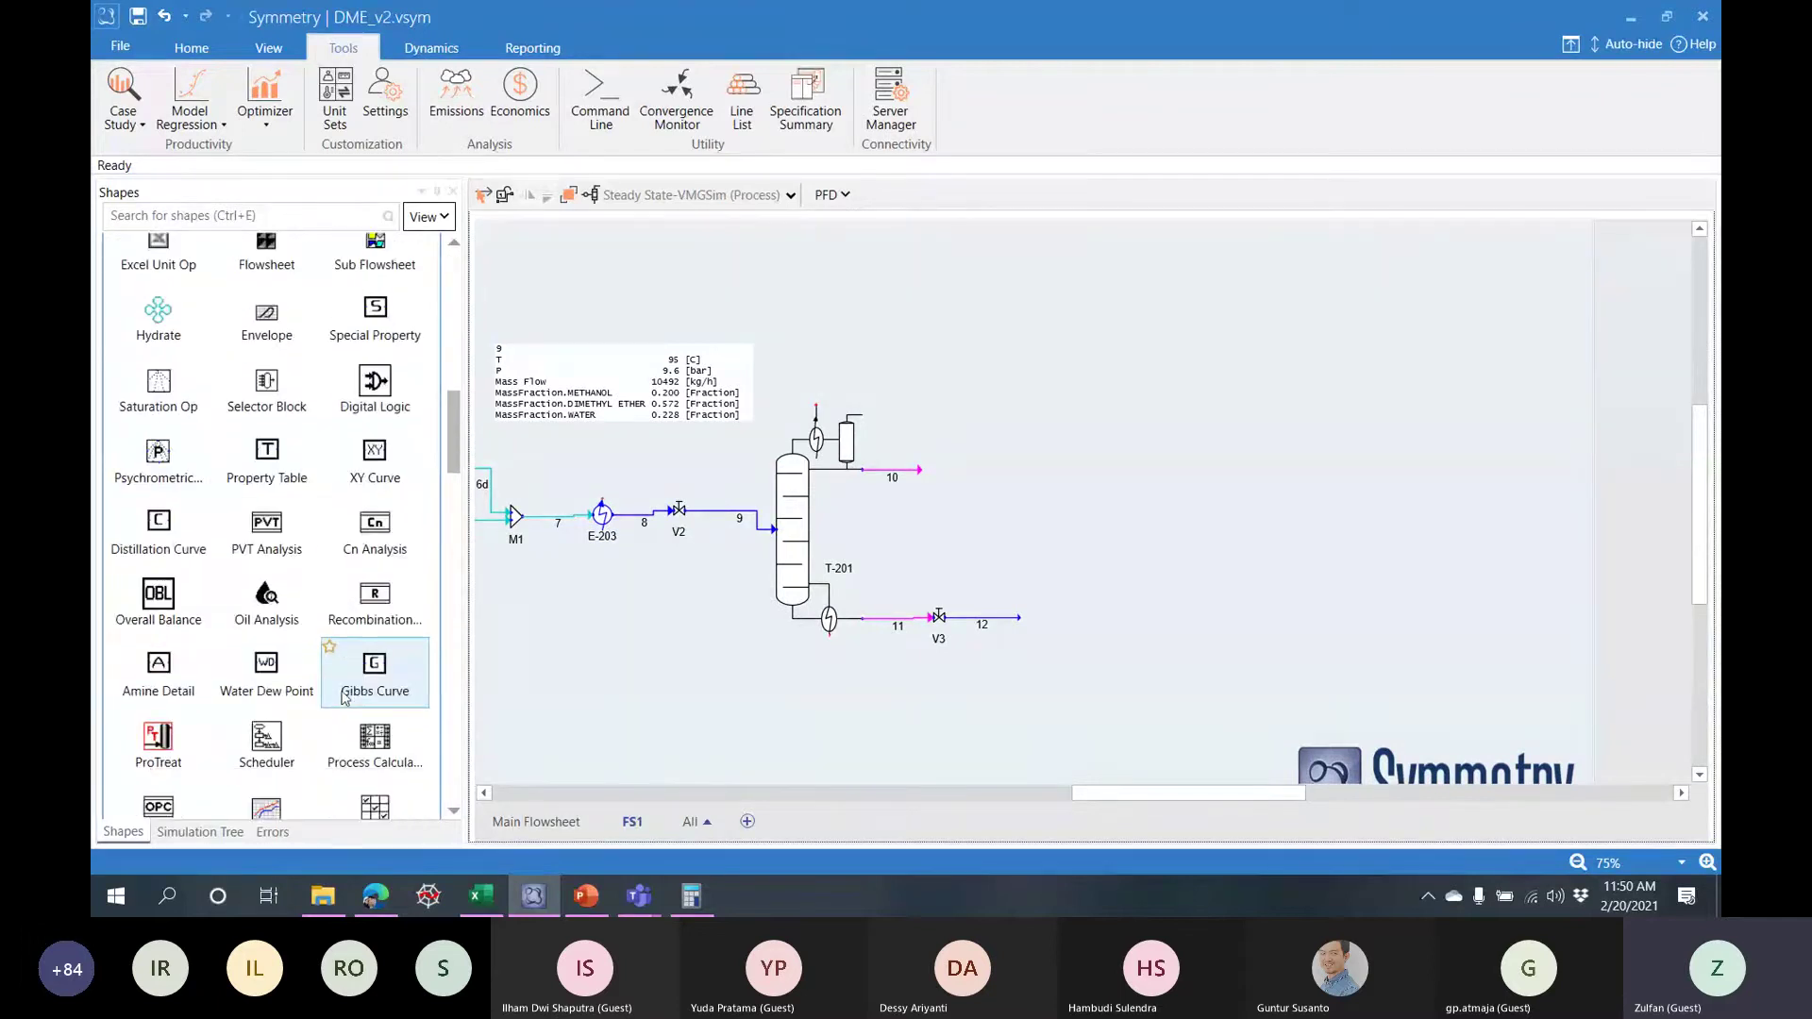
scroll(347, 694, "down", 10)
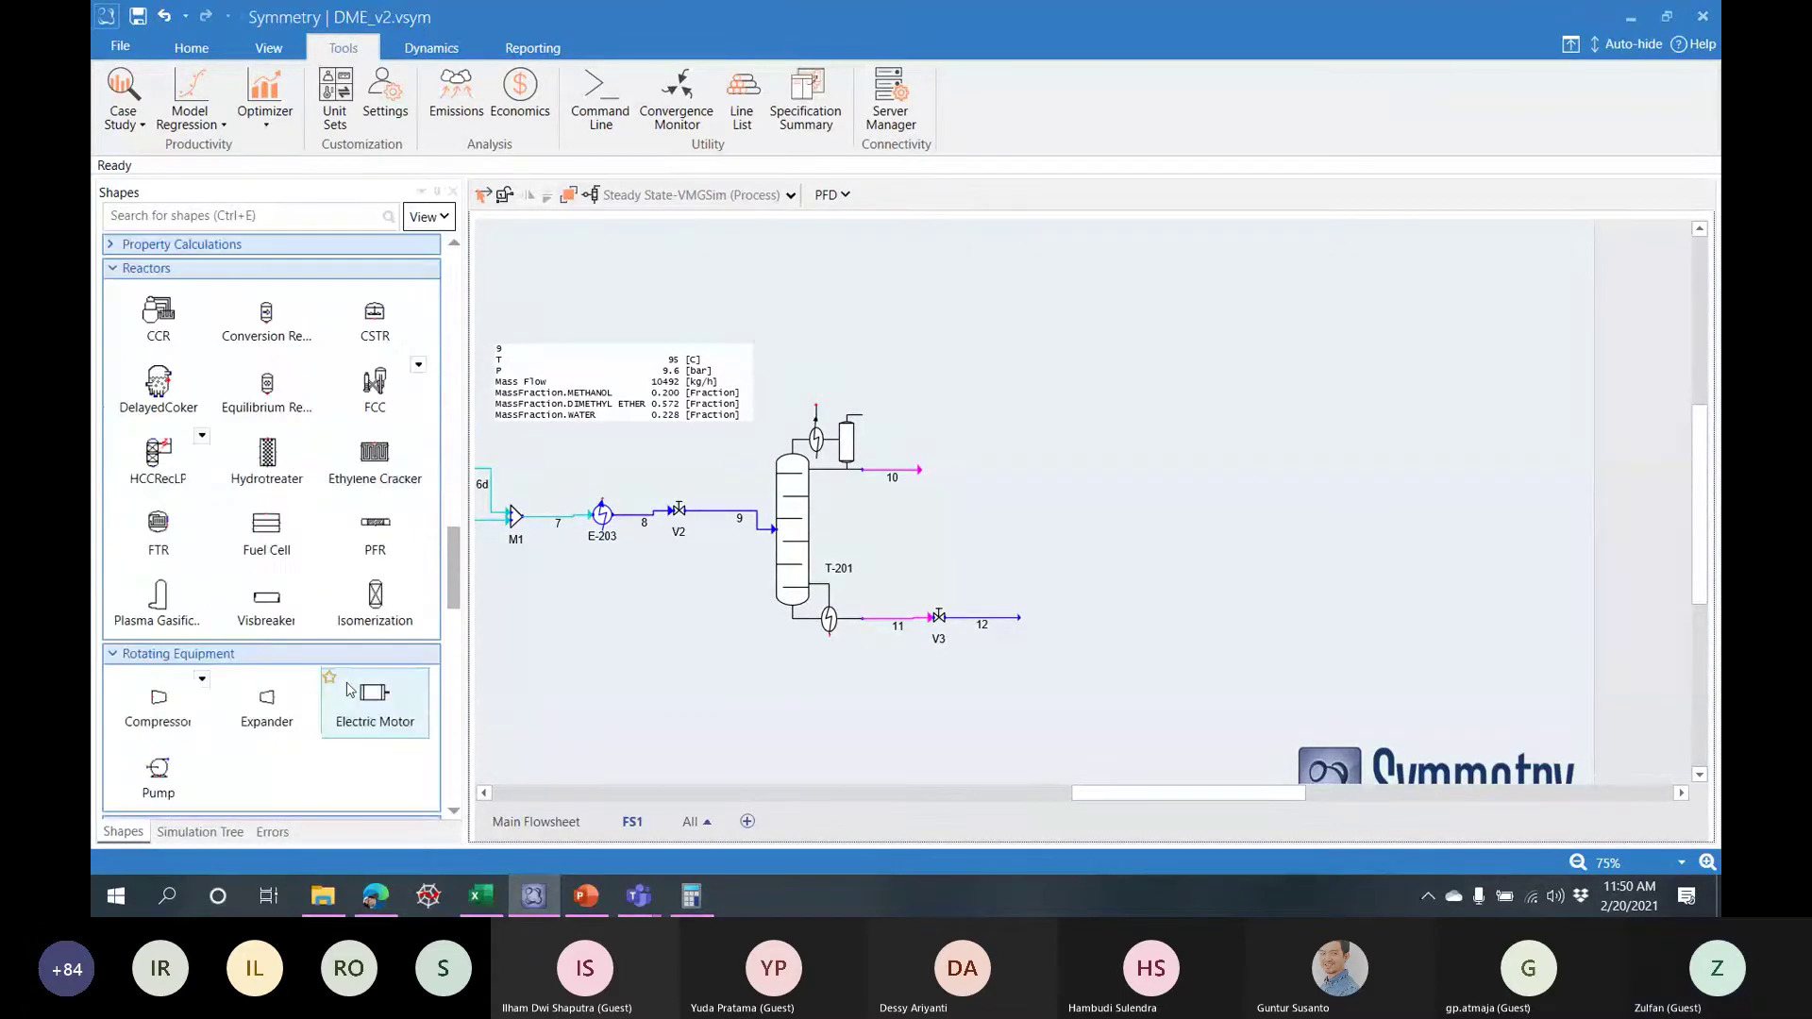
scroll(349, 683, "down", 12)
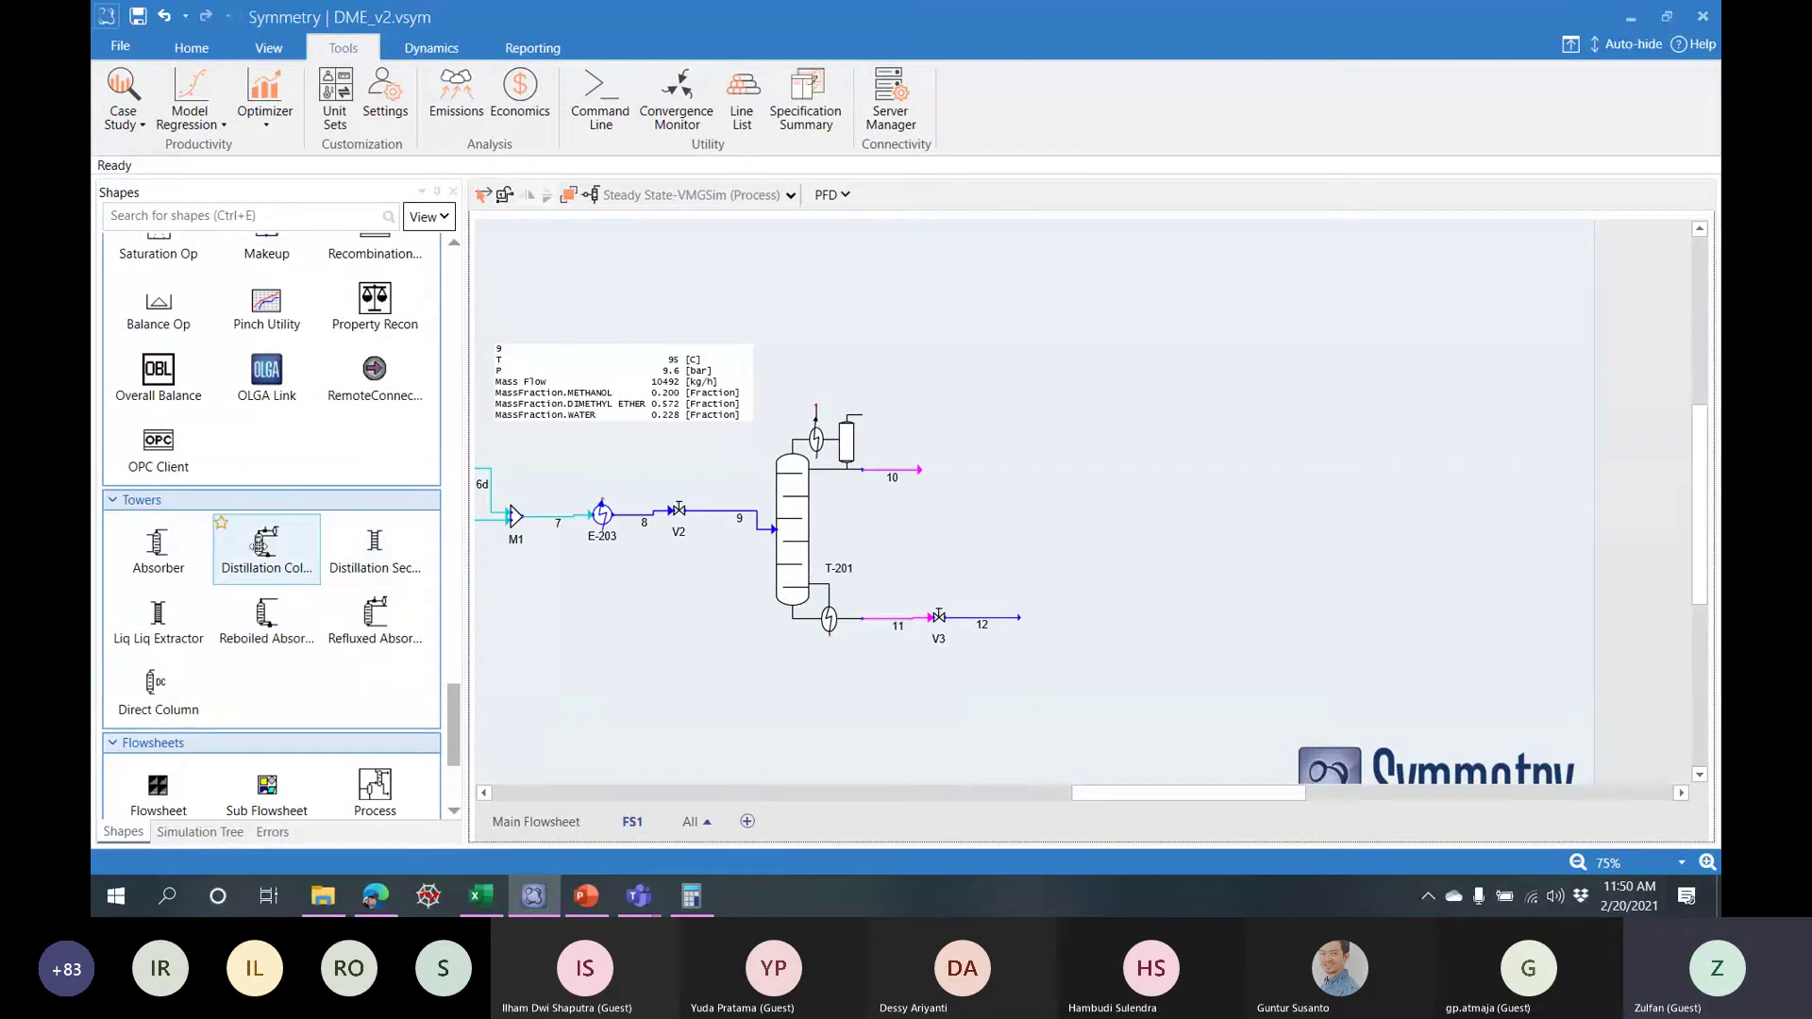
left_click_drag(293, 571, 1147, 592)
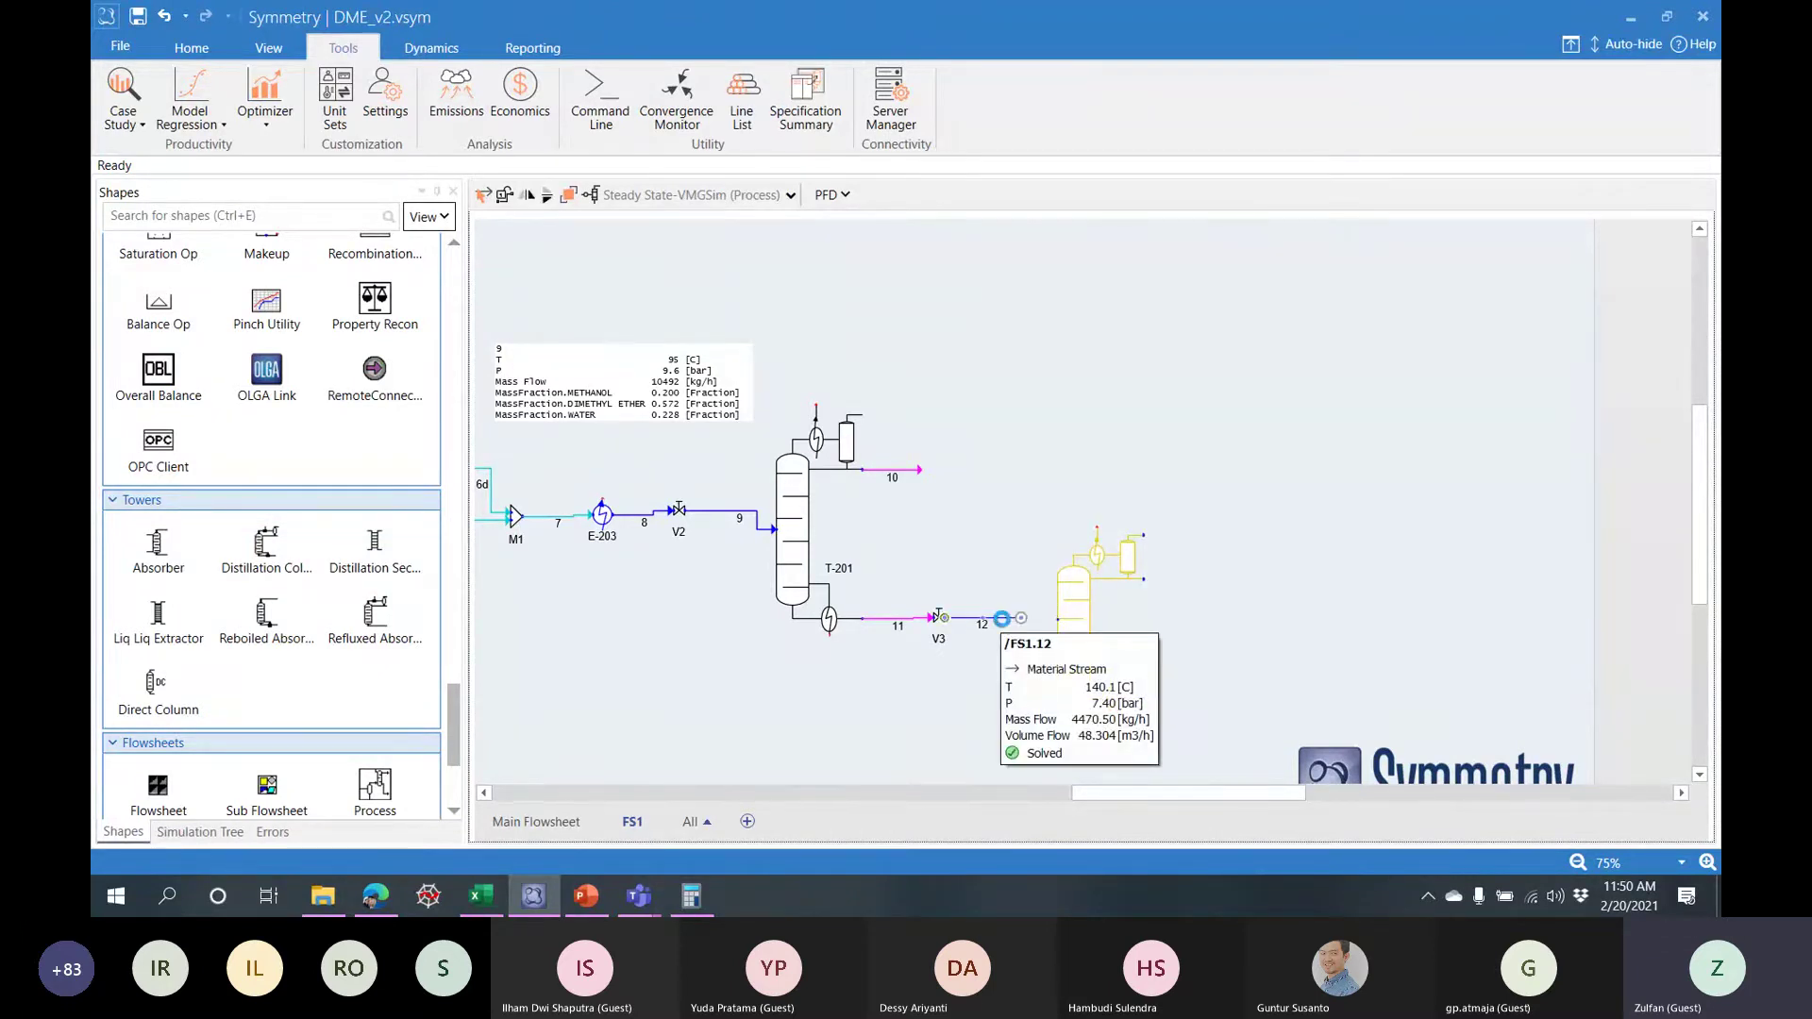
- Examine the conditions and mole composition of material stream 12
double_click(1000, 621)
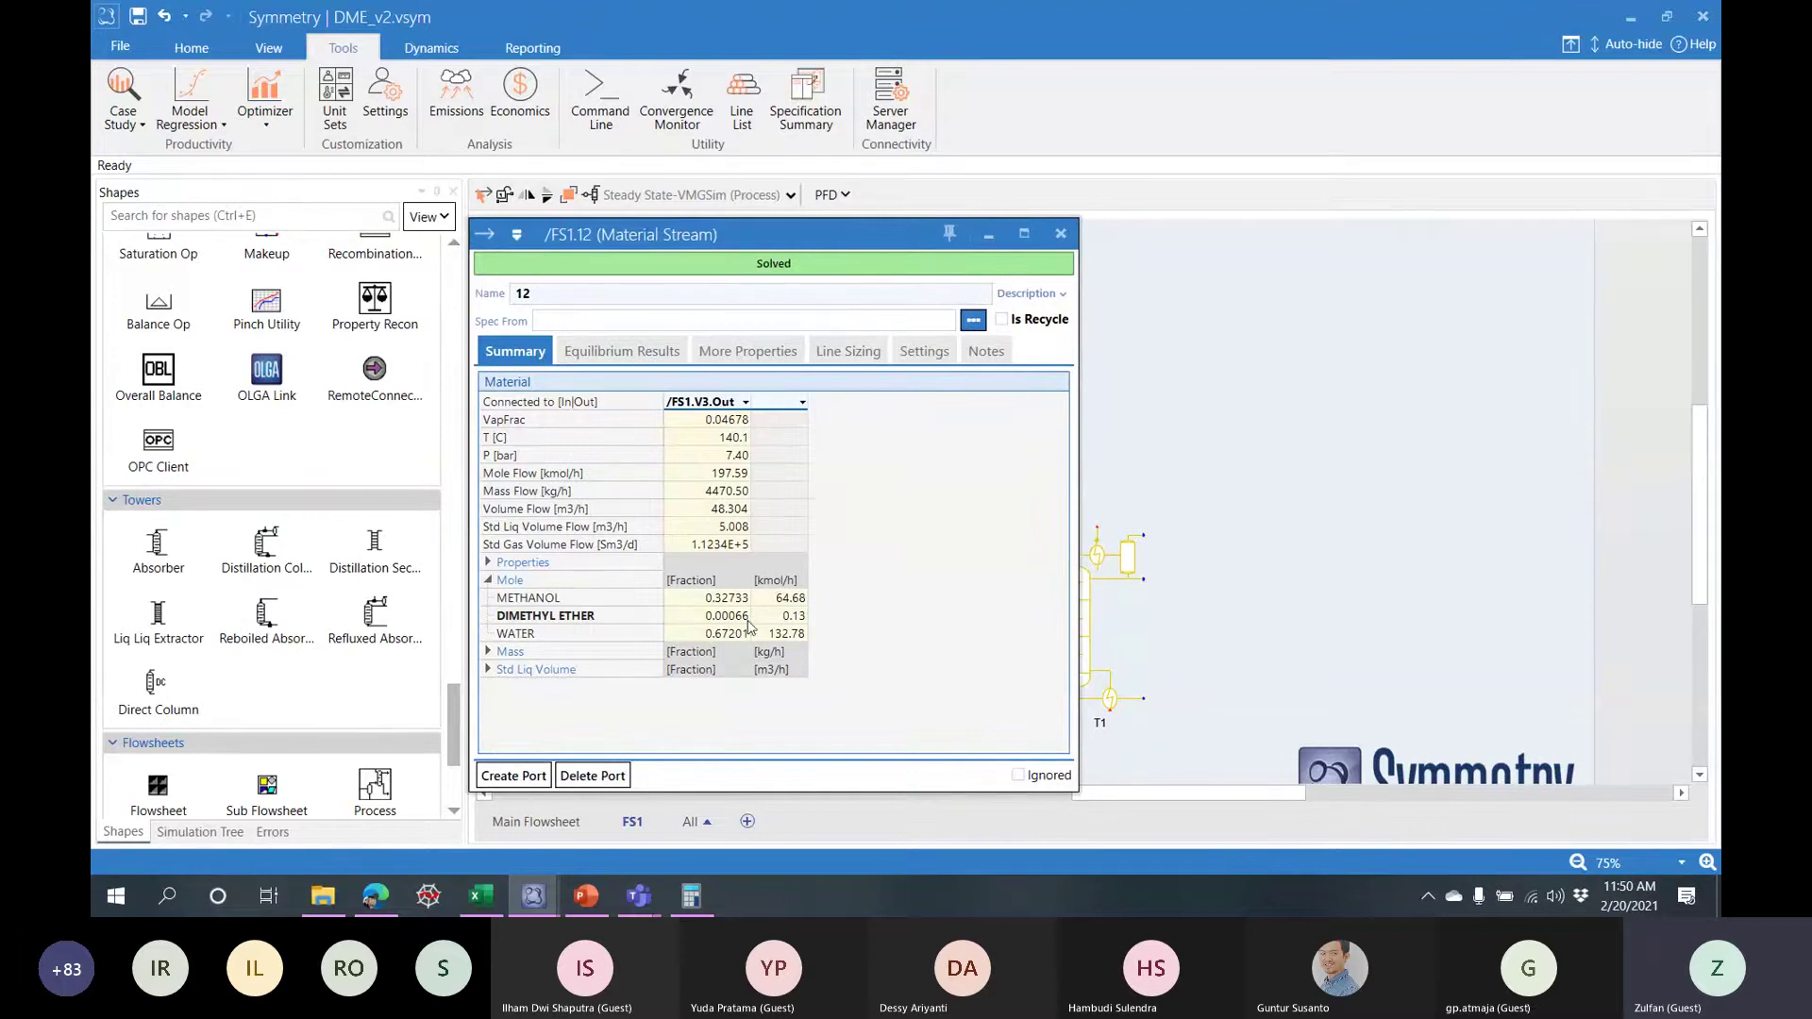
left_click_drag(867, 238, 651, 242)
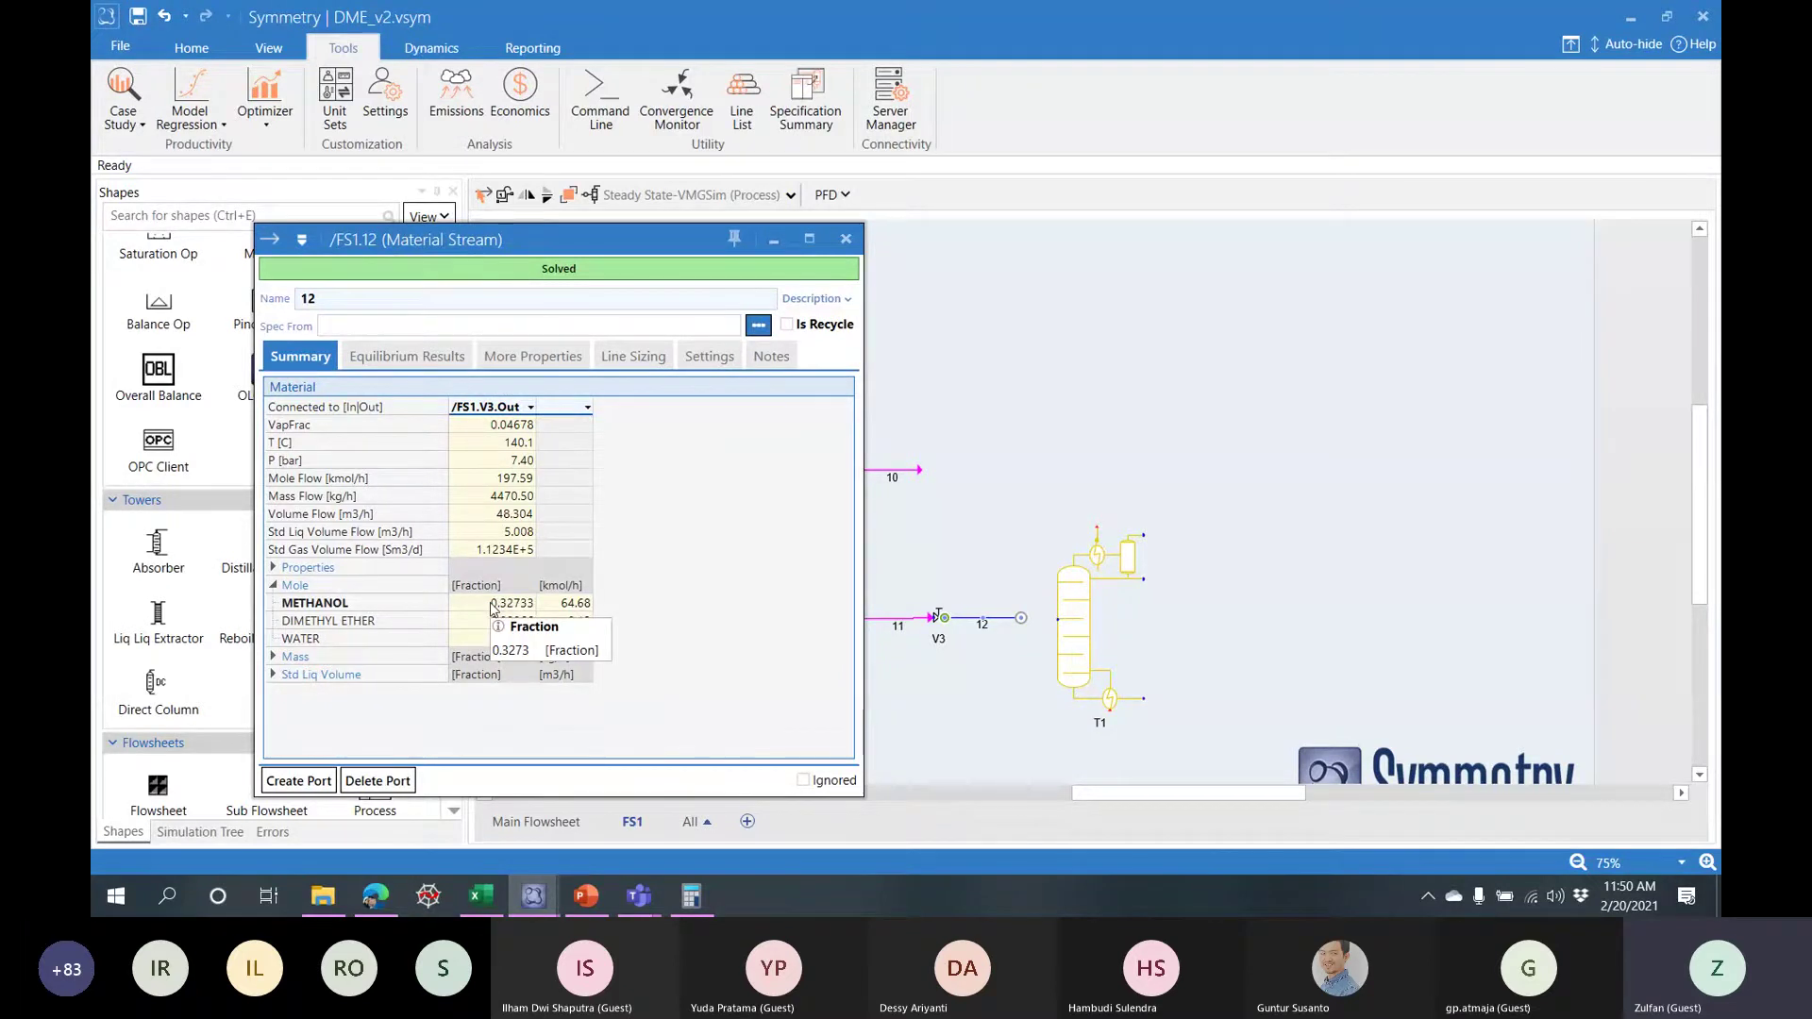
left_click(847, 241)
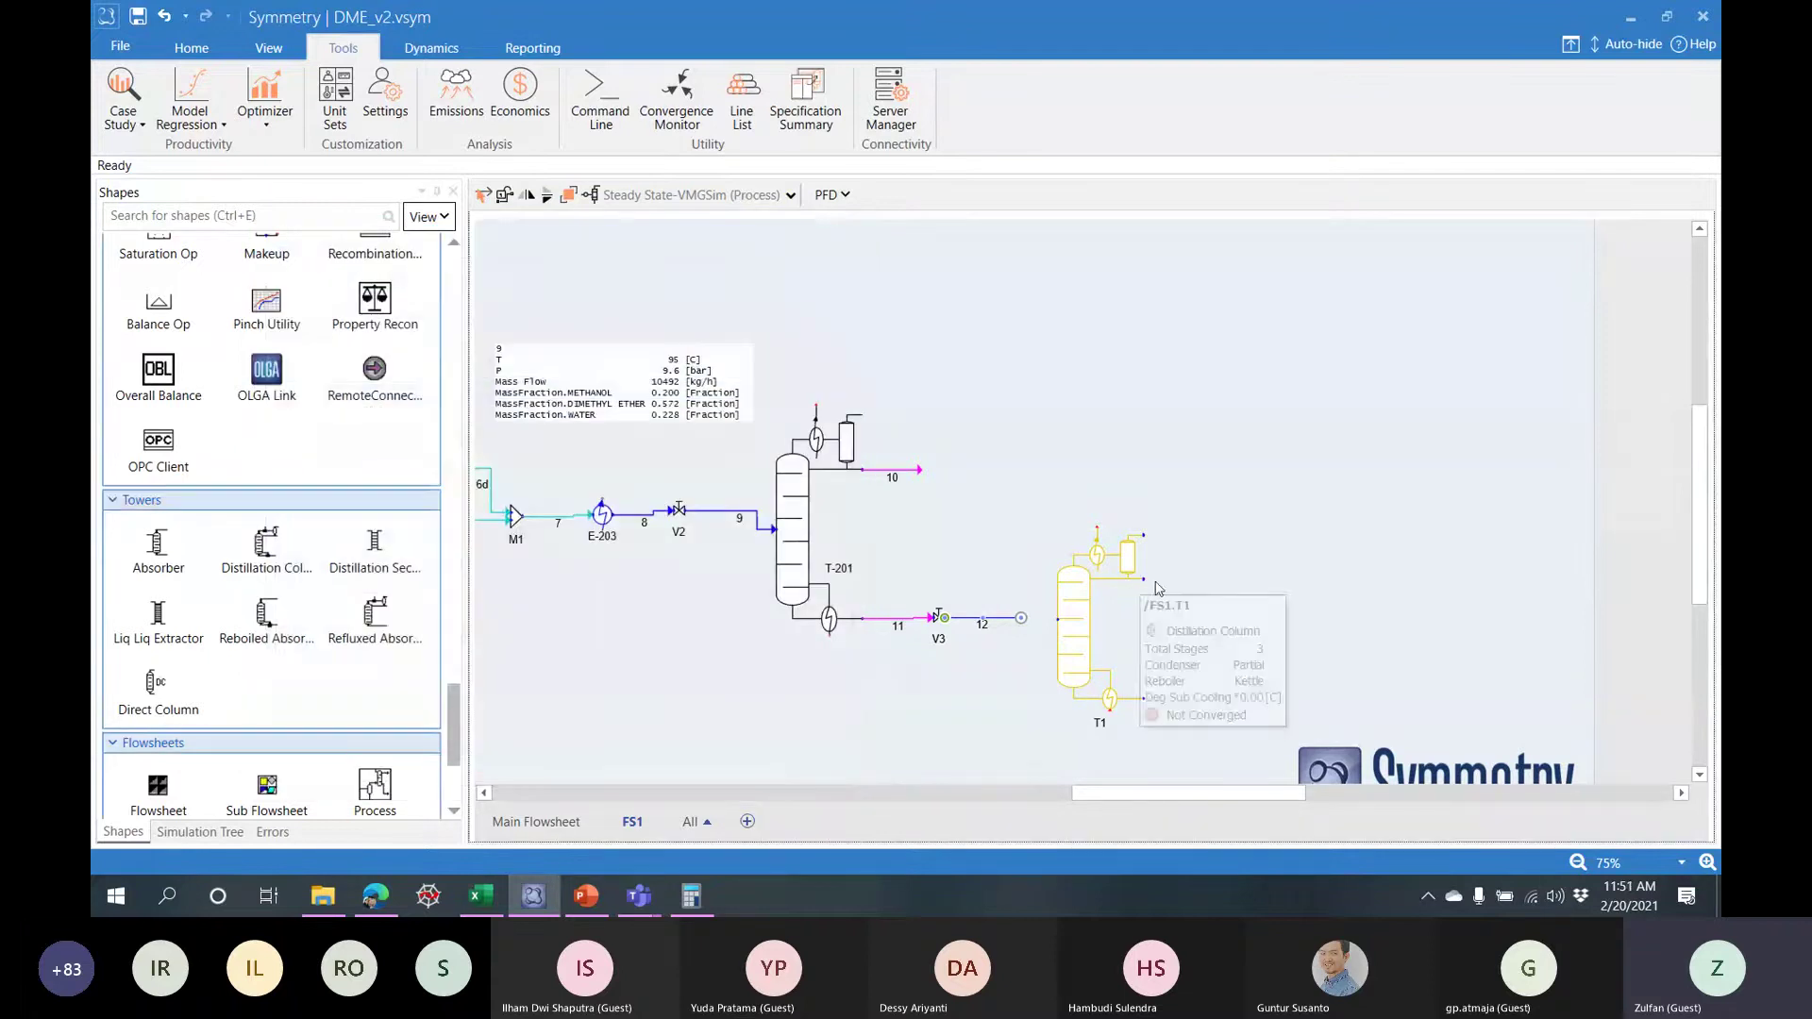
- Connect the outlet end of stream 12 to the feed of distillation column T1
mouse_move(1129, 706)
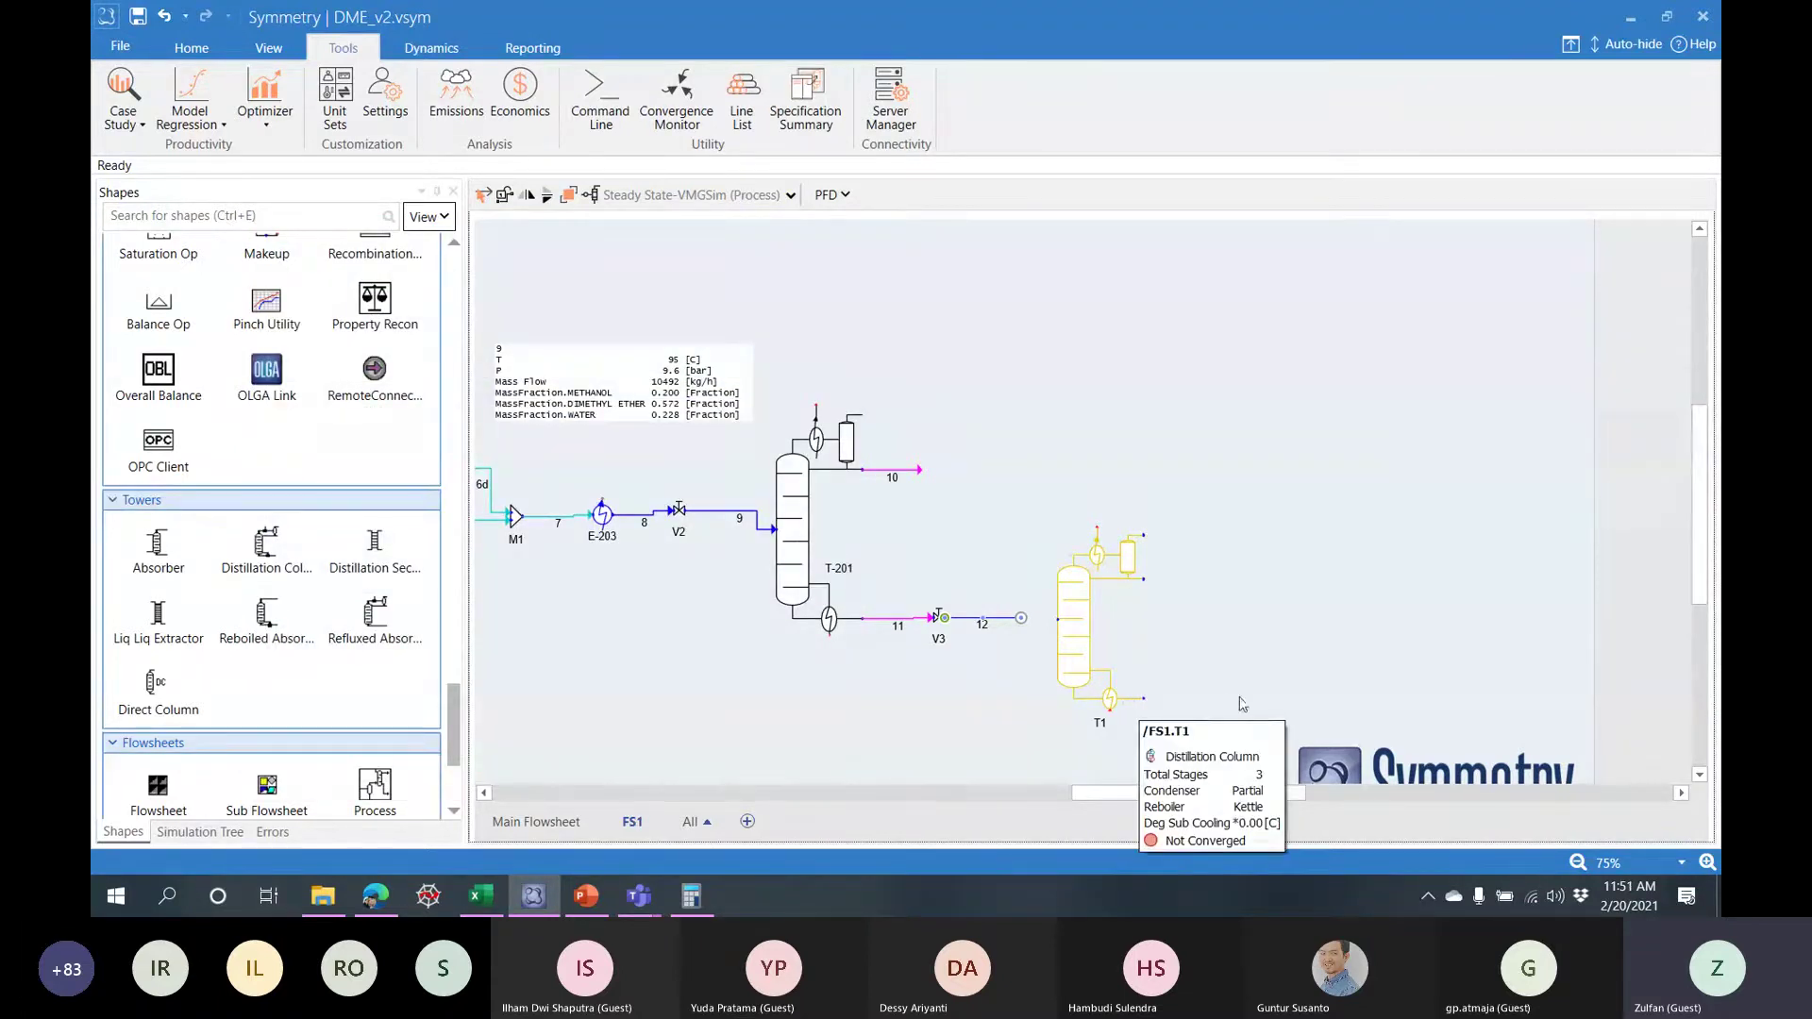
left_click_drag(1024, 621, 1063, 622)
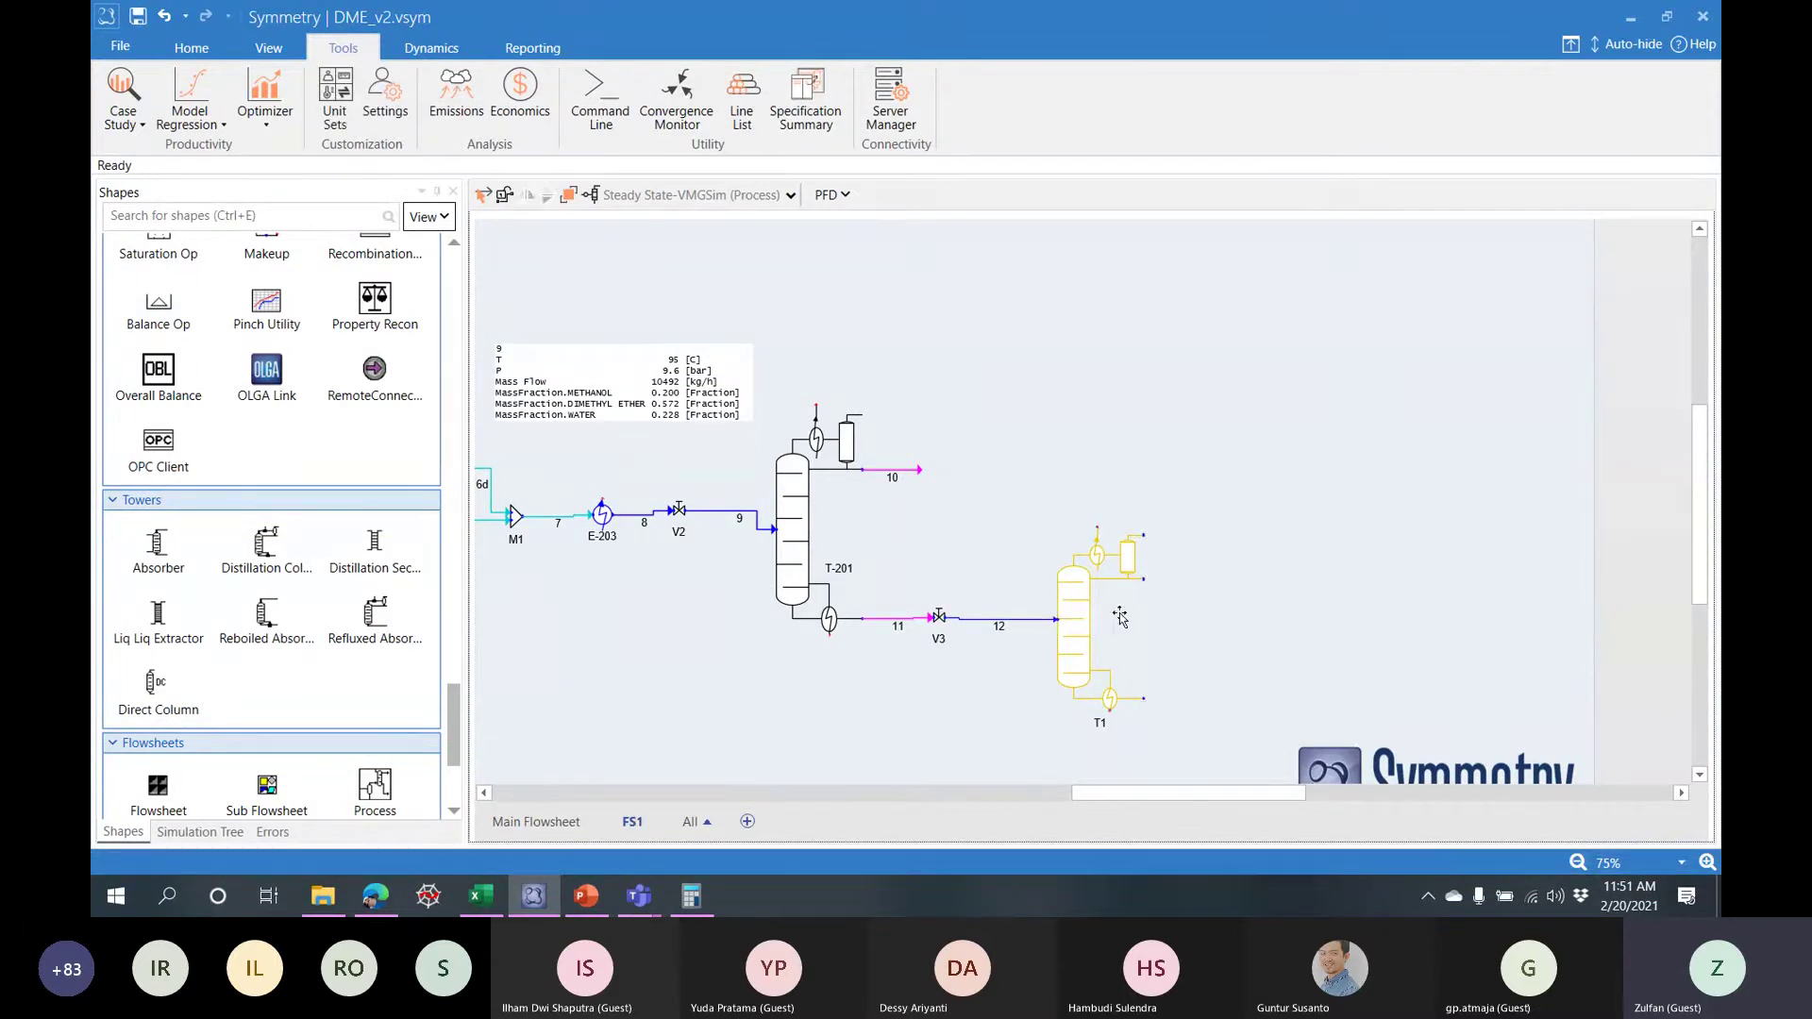
- Open column T1's configuration, then switch to PowerPoint and consult the Process Flow Diagram slide for the tower's design data
mouse_move(1121, 620)
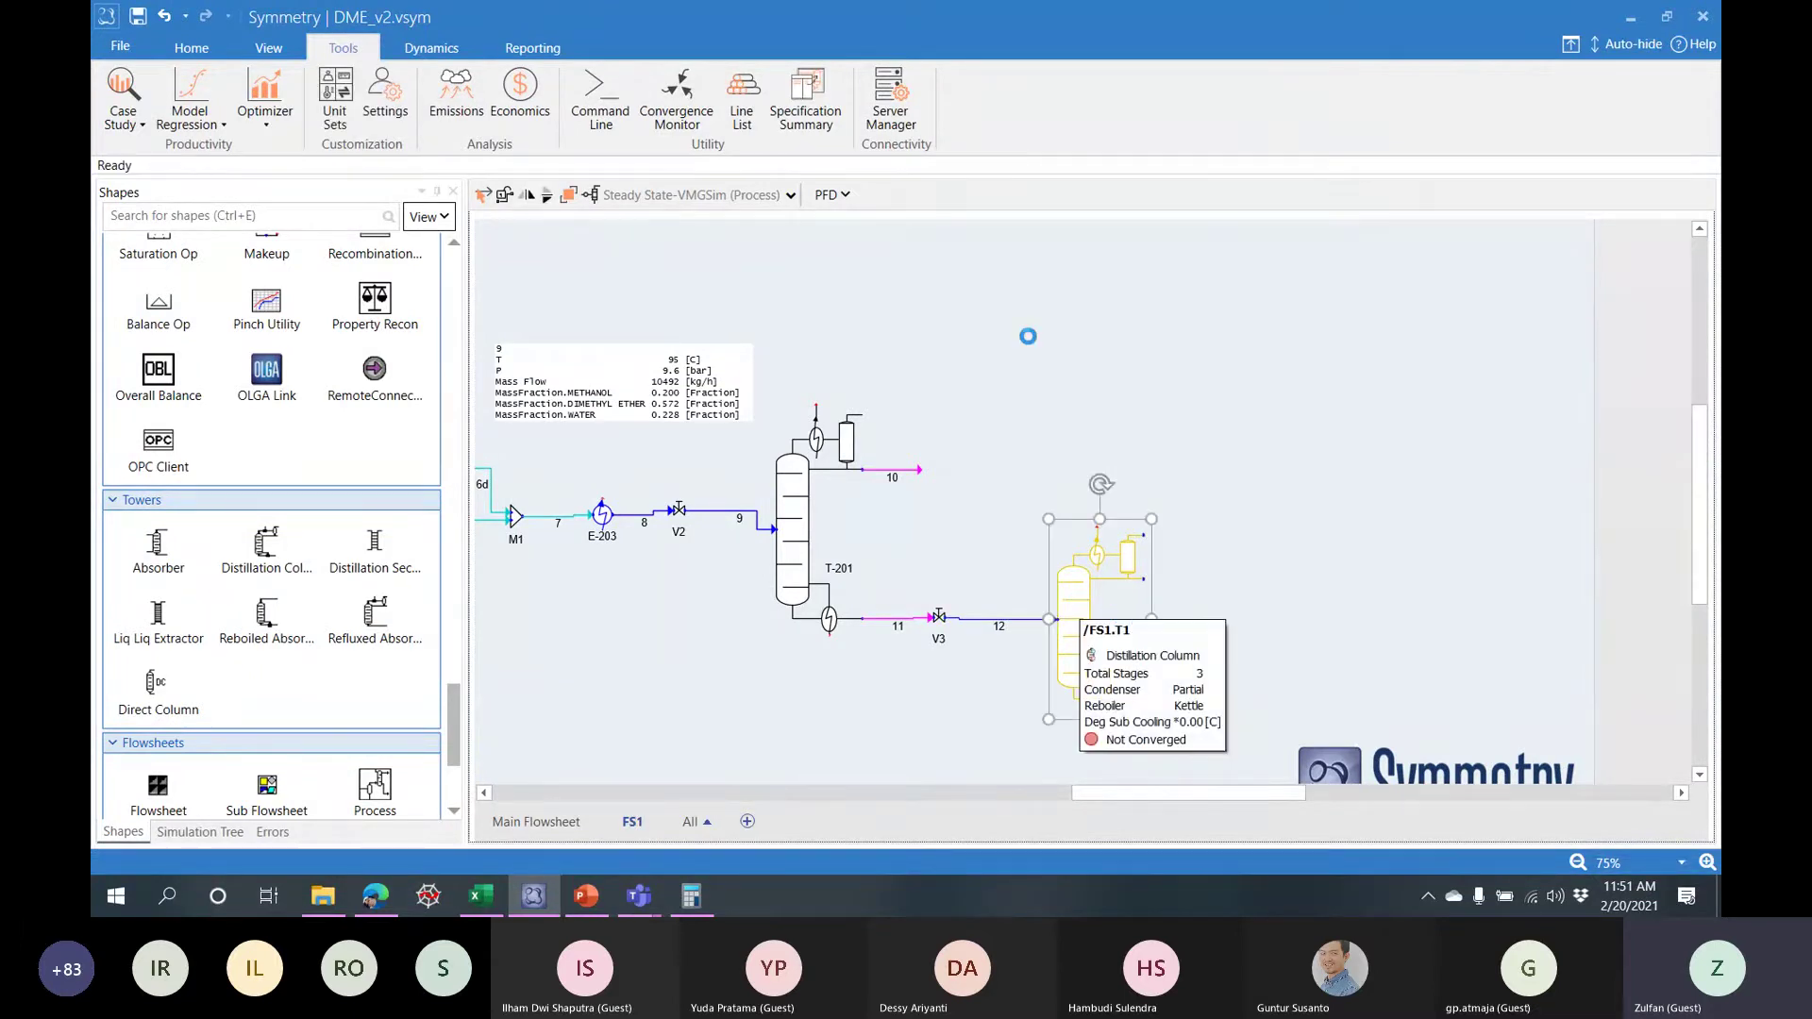
left_click_drag(941, 99, 823, 68)
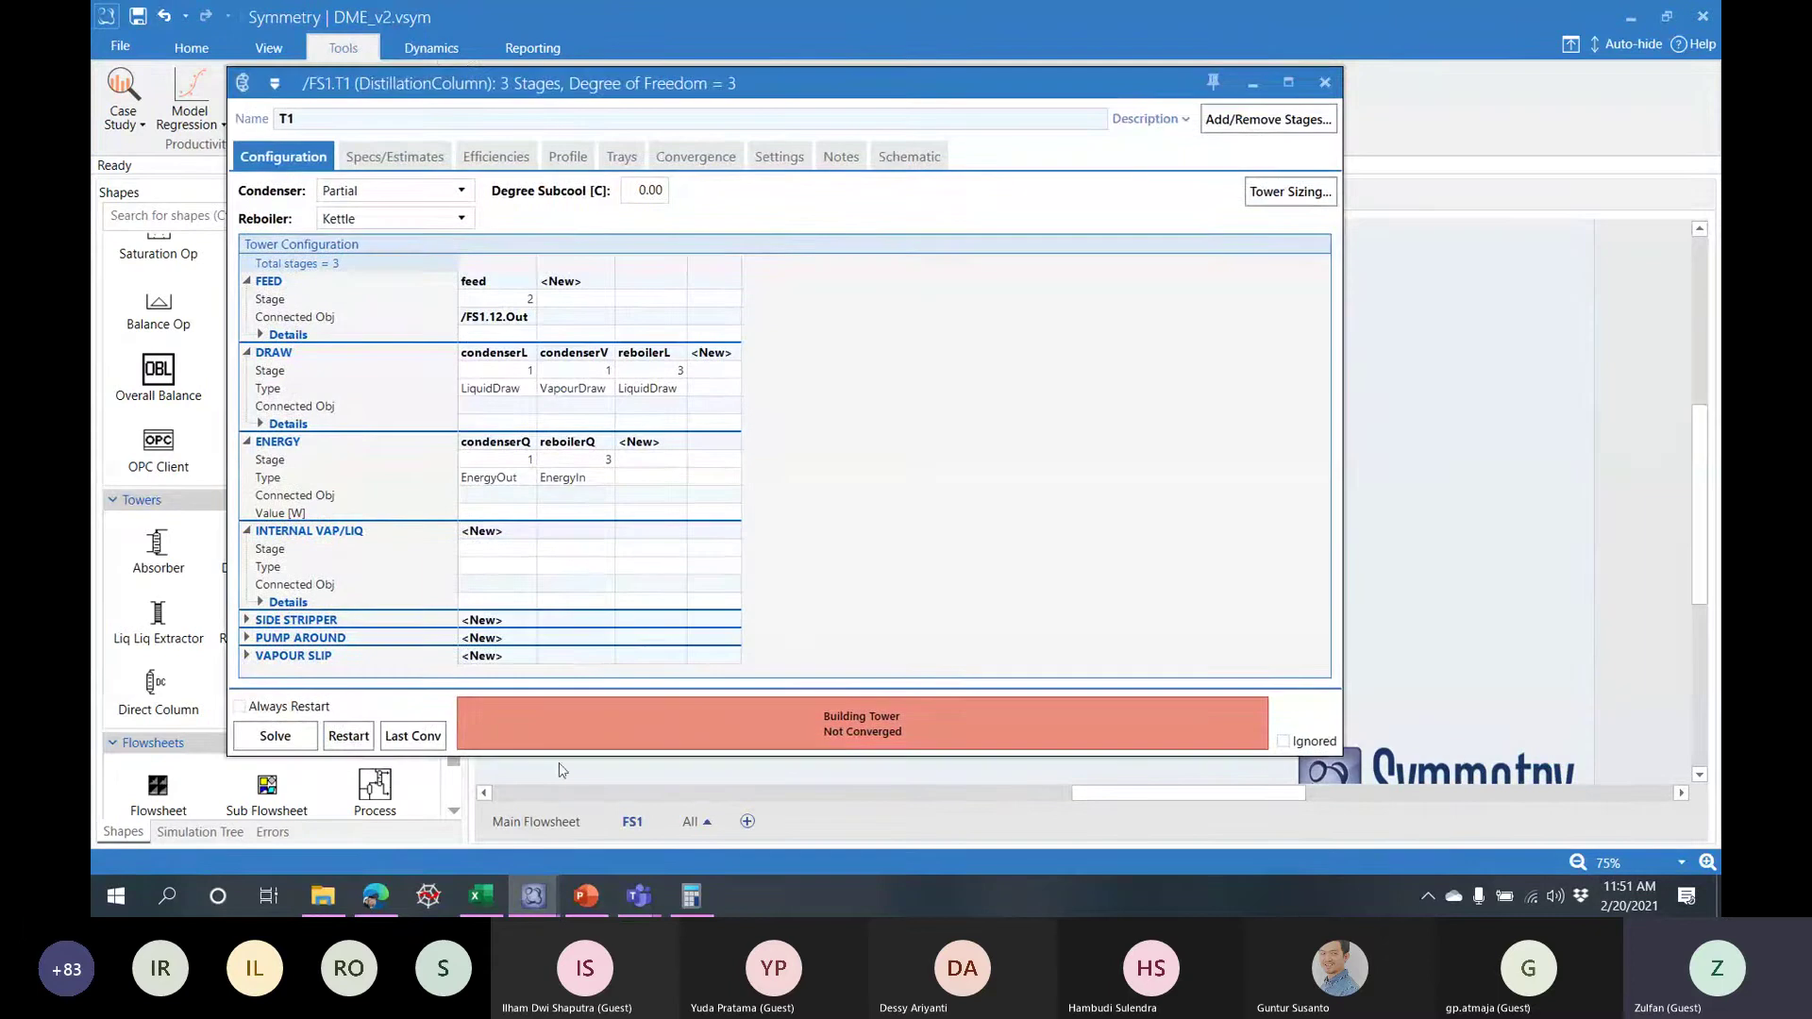
left_click(586, 895)
left_click(720, 572)
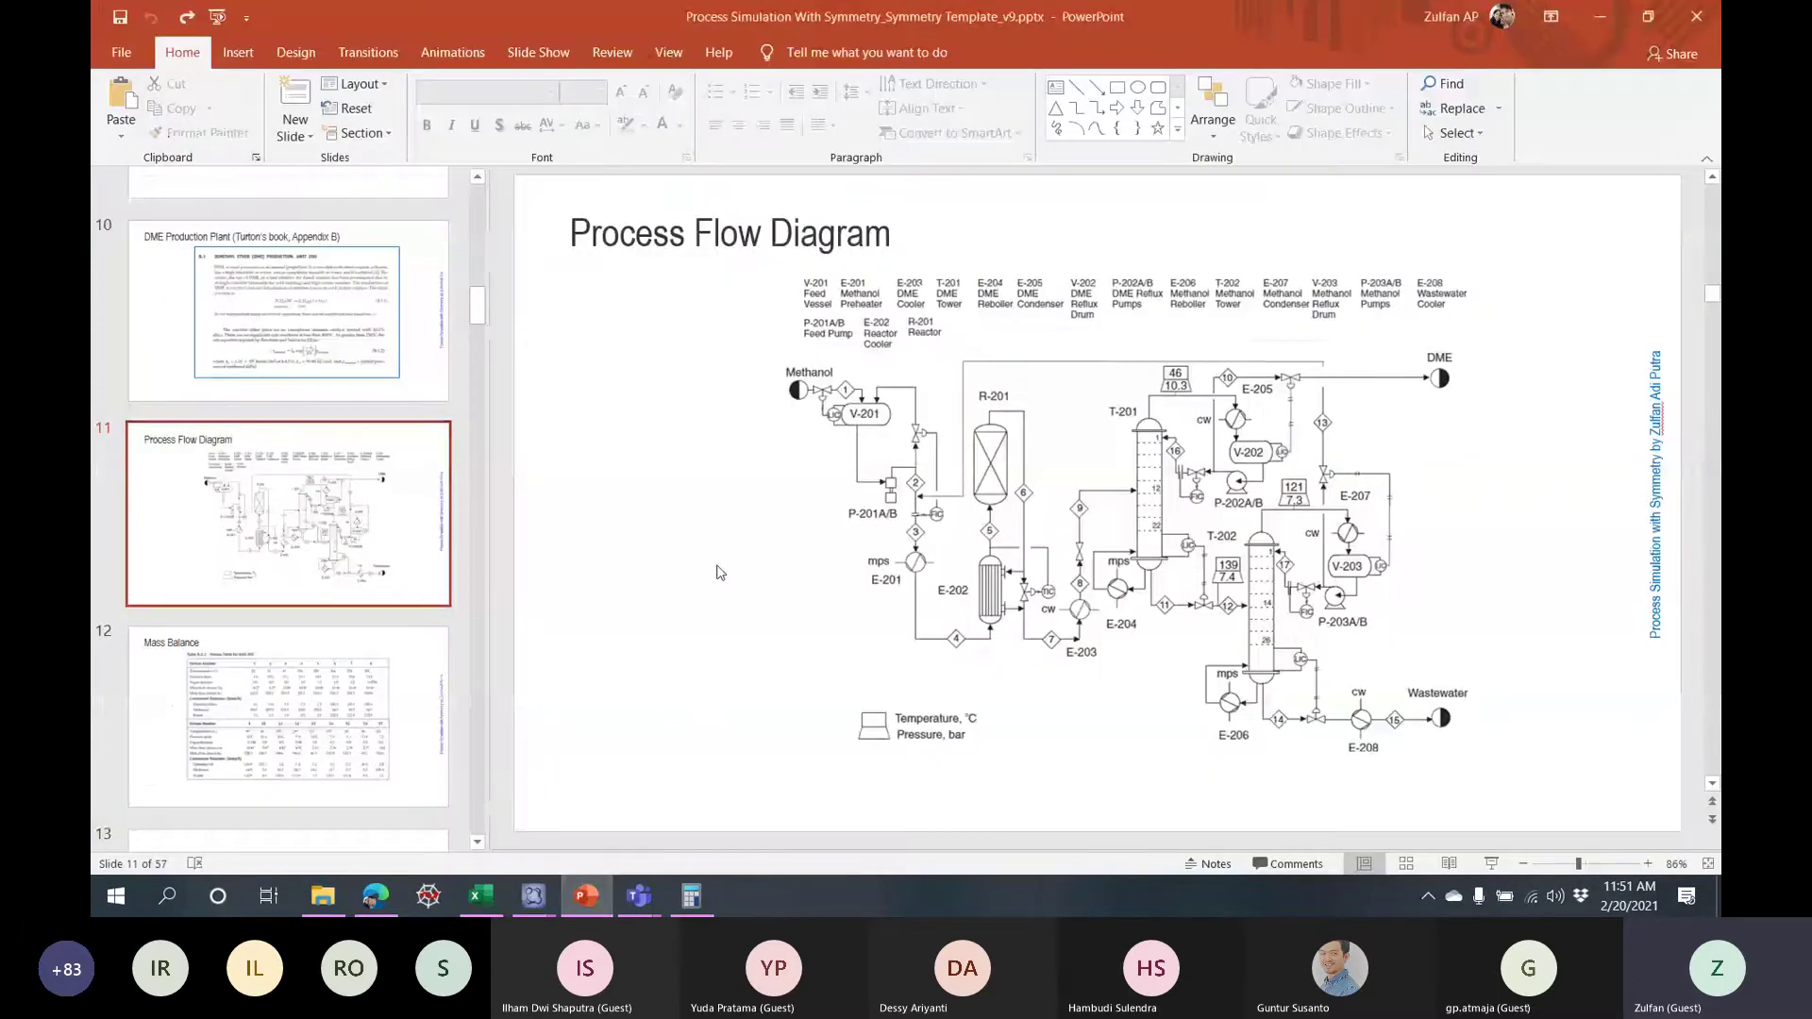
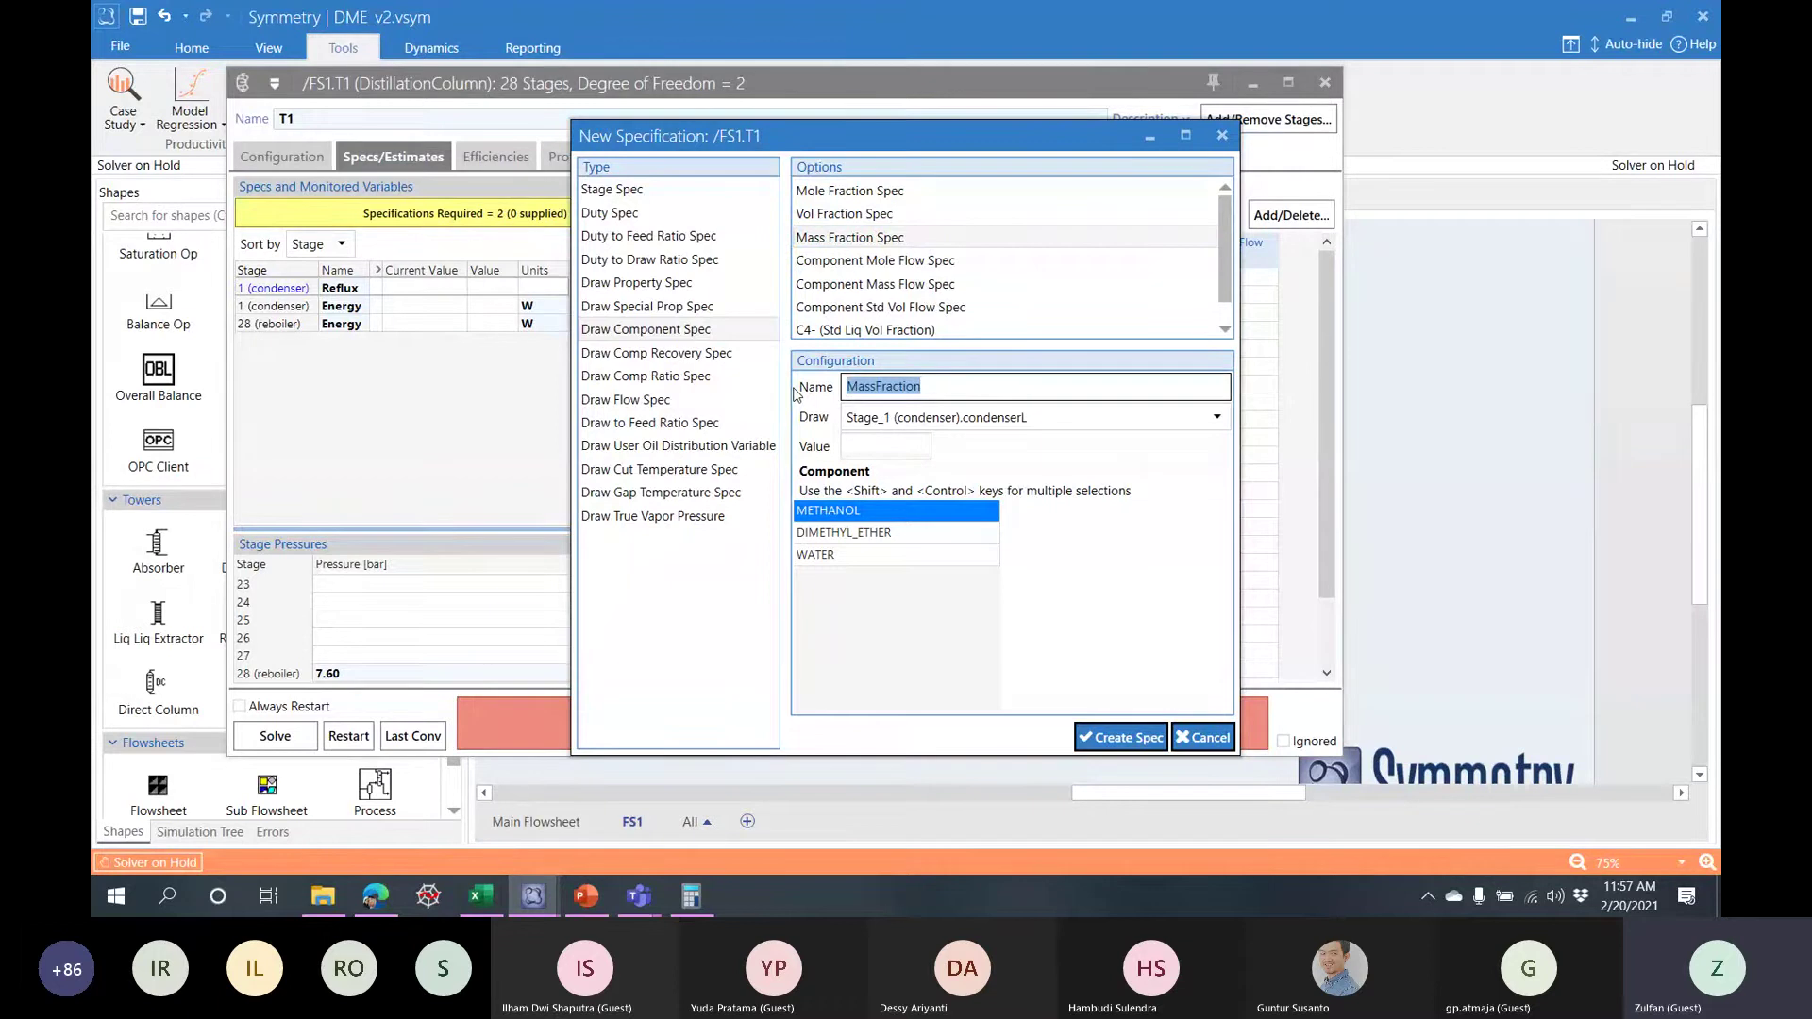
- Name the condenserL mass fraction specification MeOHMassPurity, choose METHANOL as its component and create it
type("MeOHMassPurity")
left_click(854, 514, "ctrl")
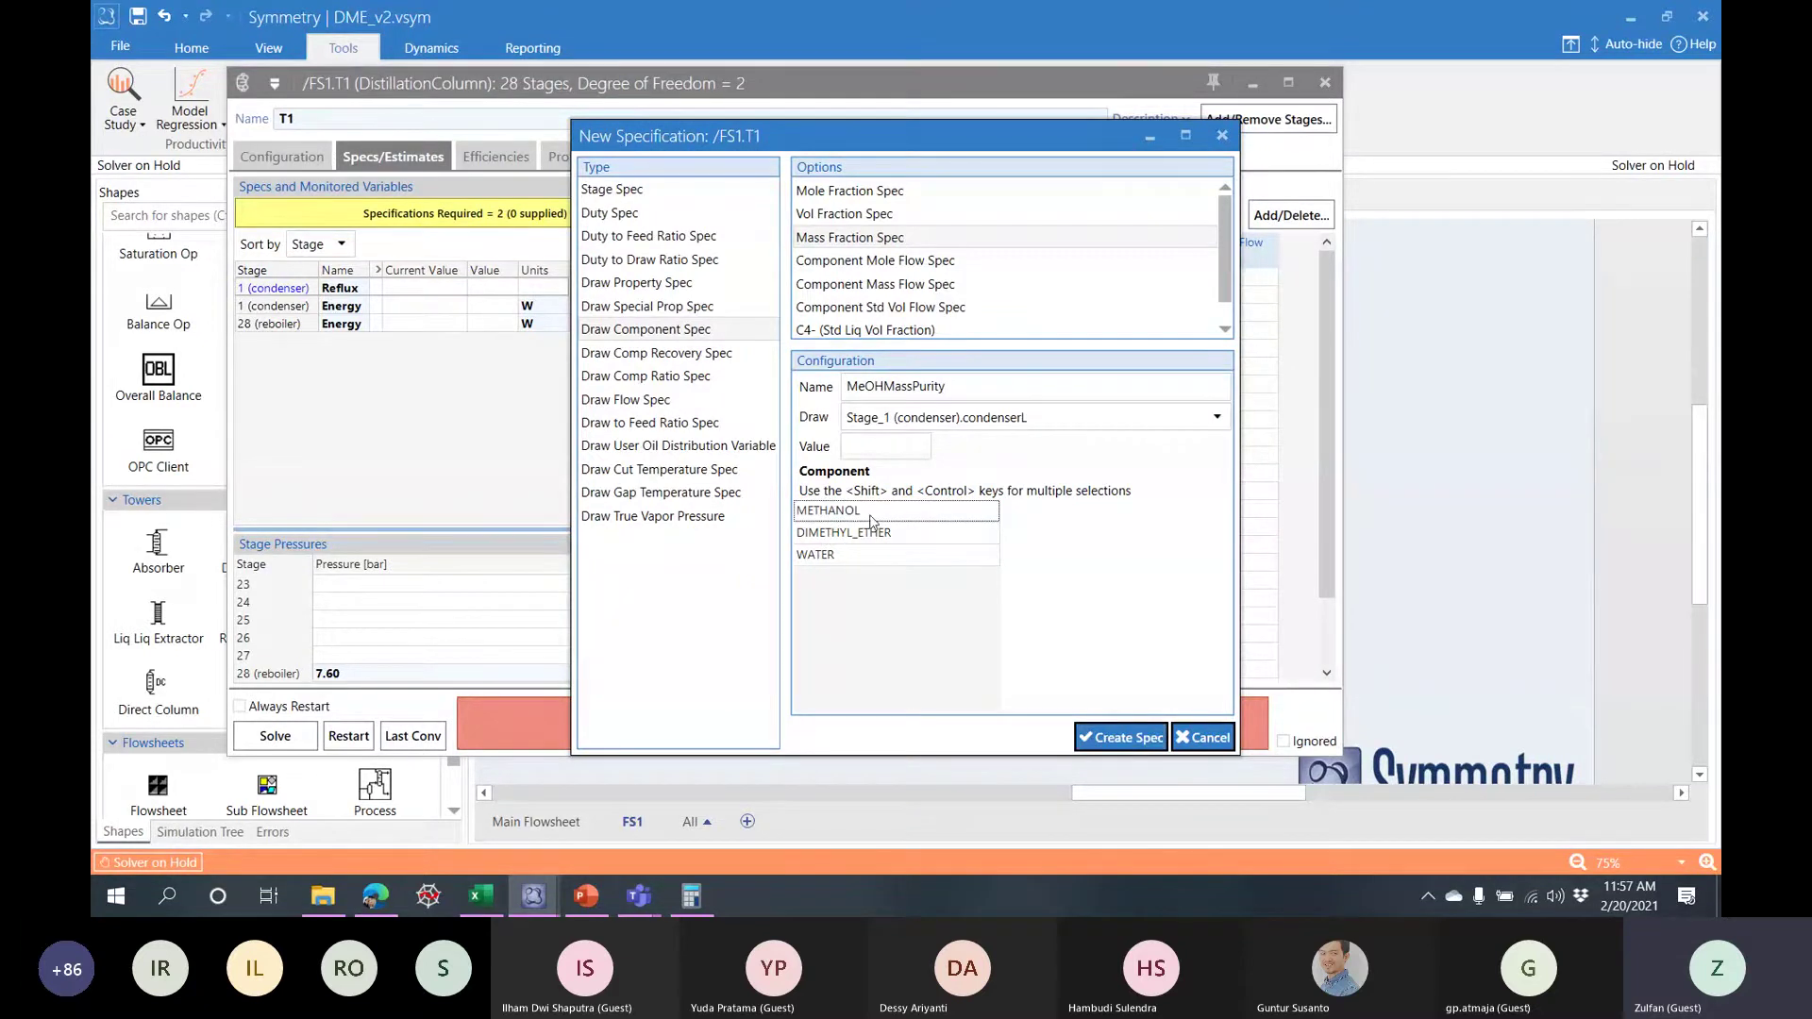
left_click(1123, 737)
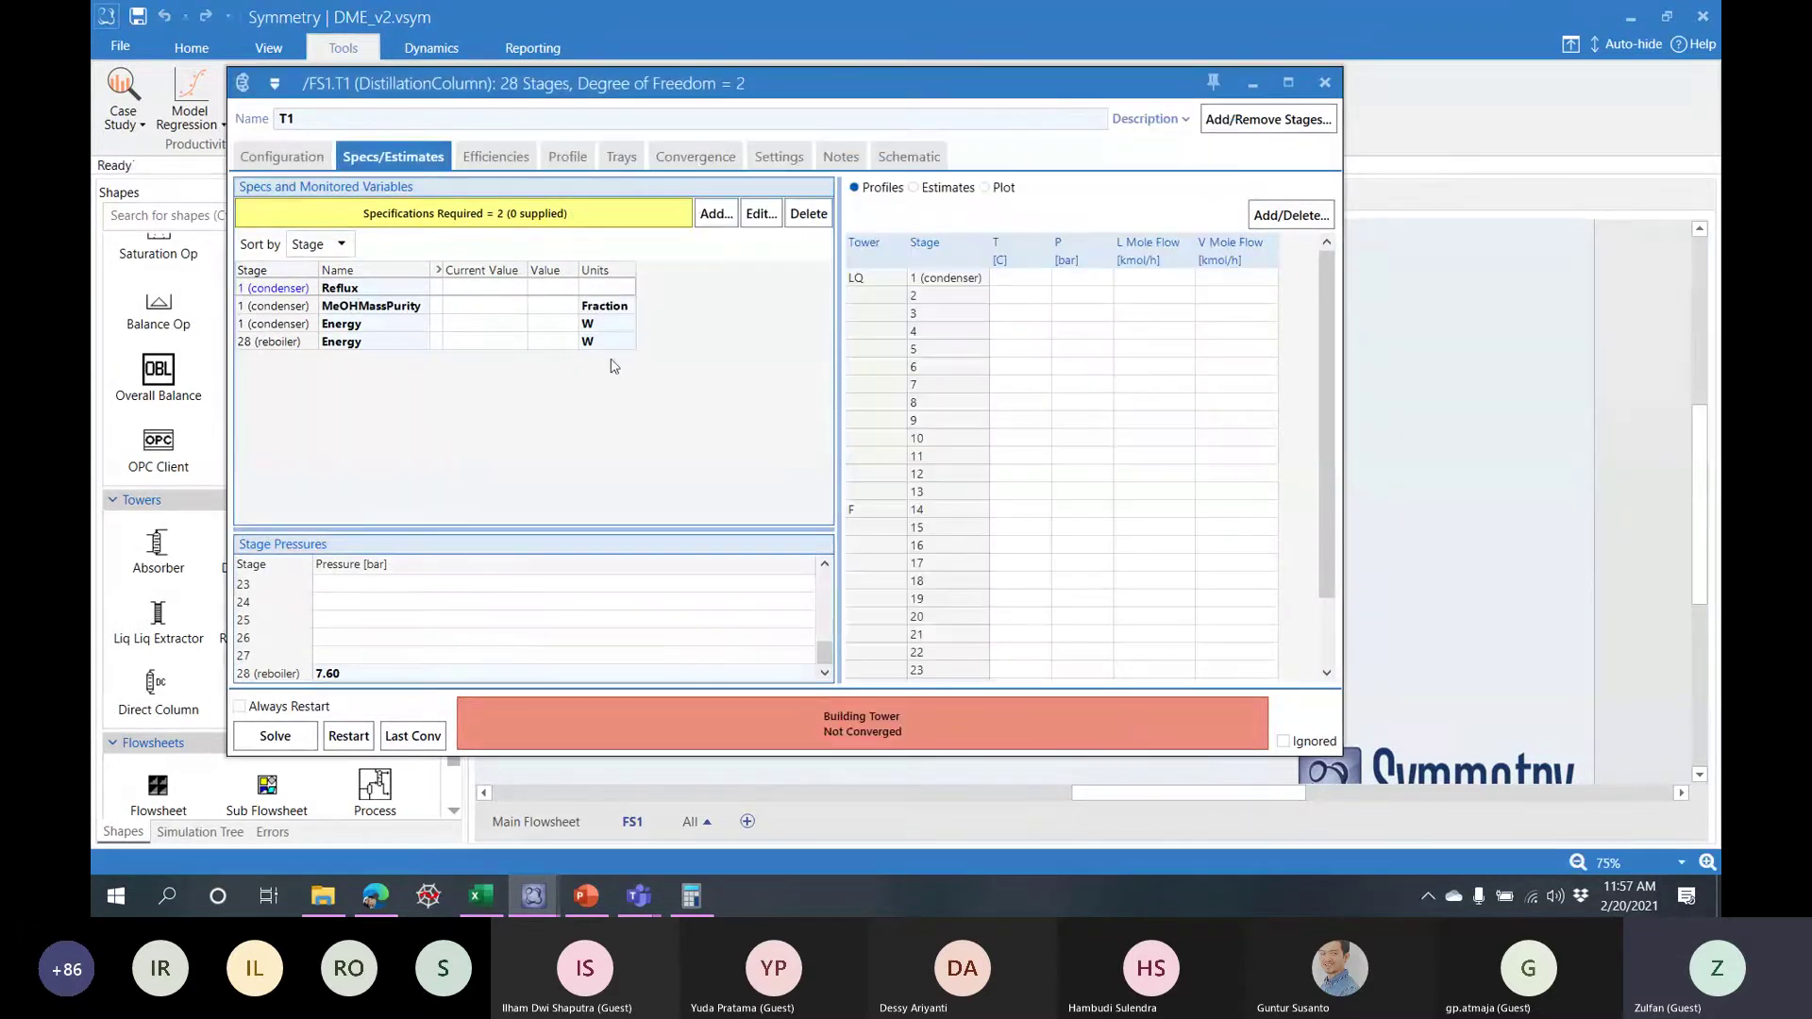
- Create a mass component recovery specification named MeOHRec for METHANOL in the condenserL draw
left_click(716, 213)
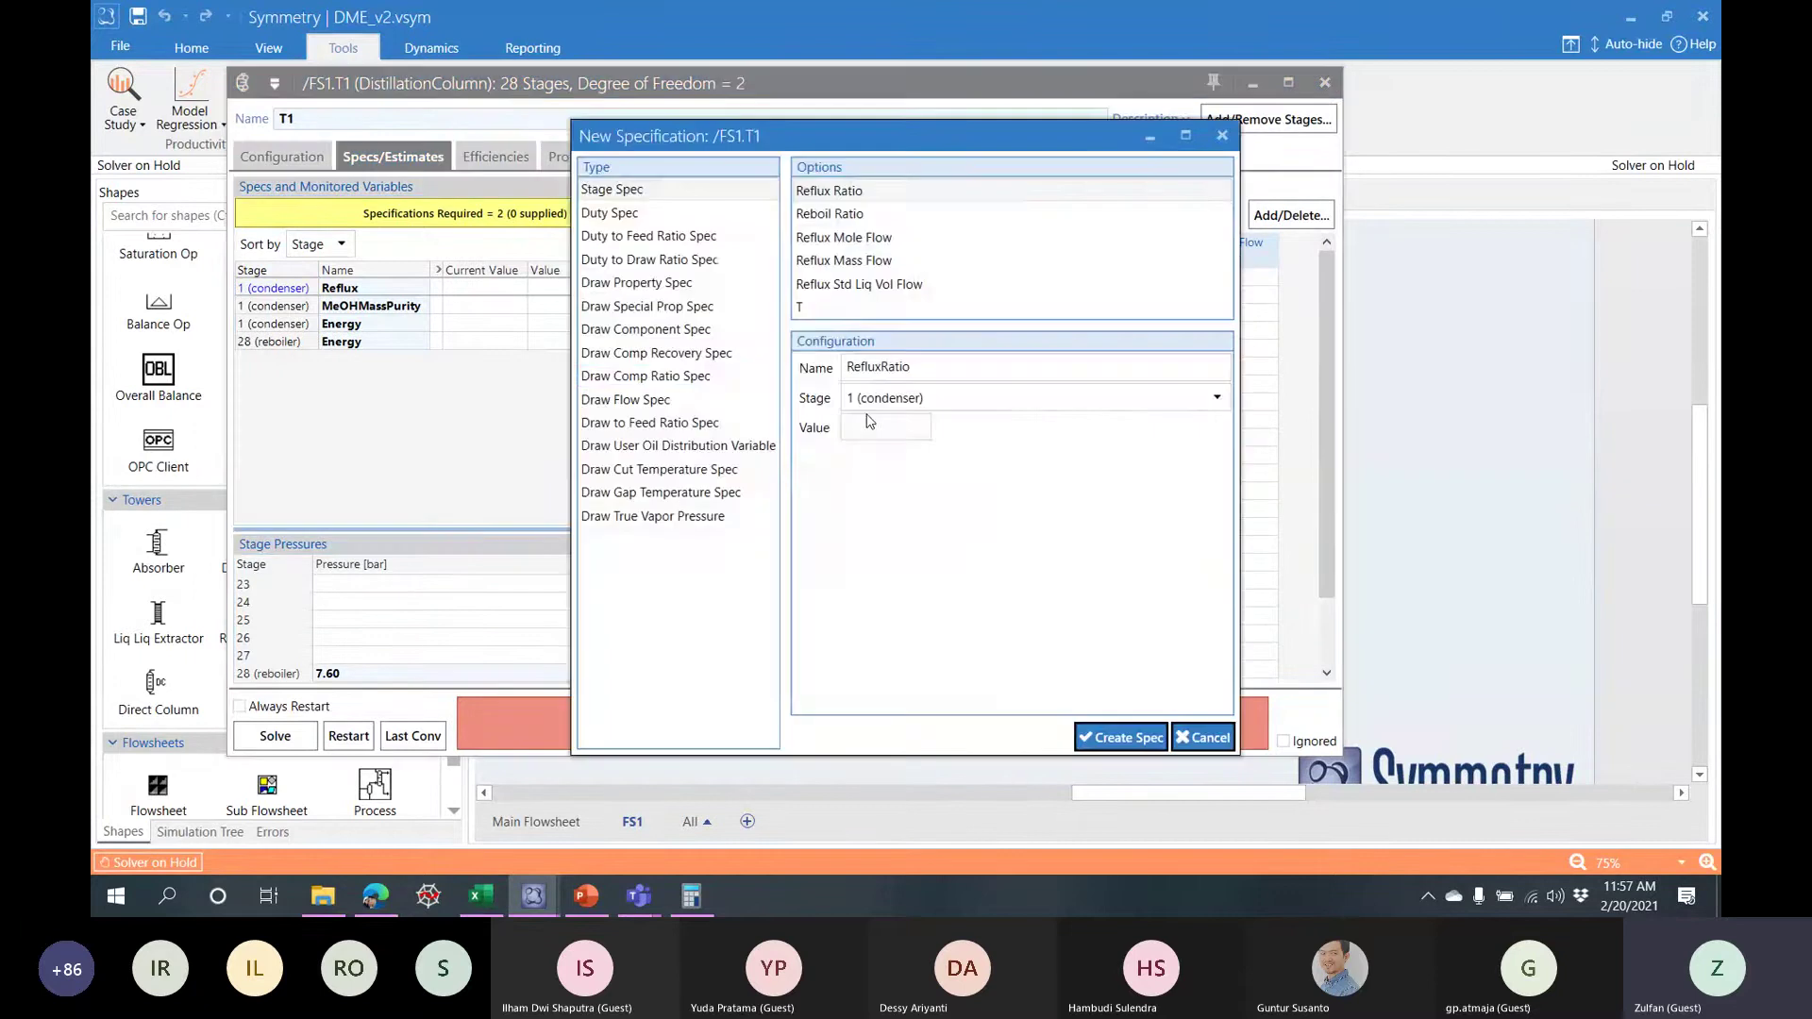
left_click(703, 355)
left_click(854, 215)
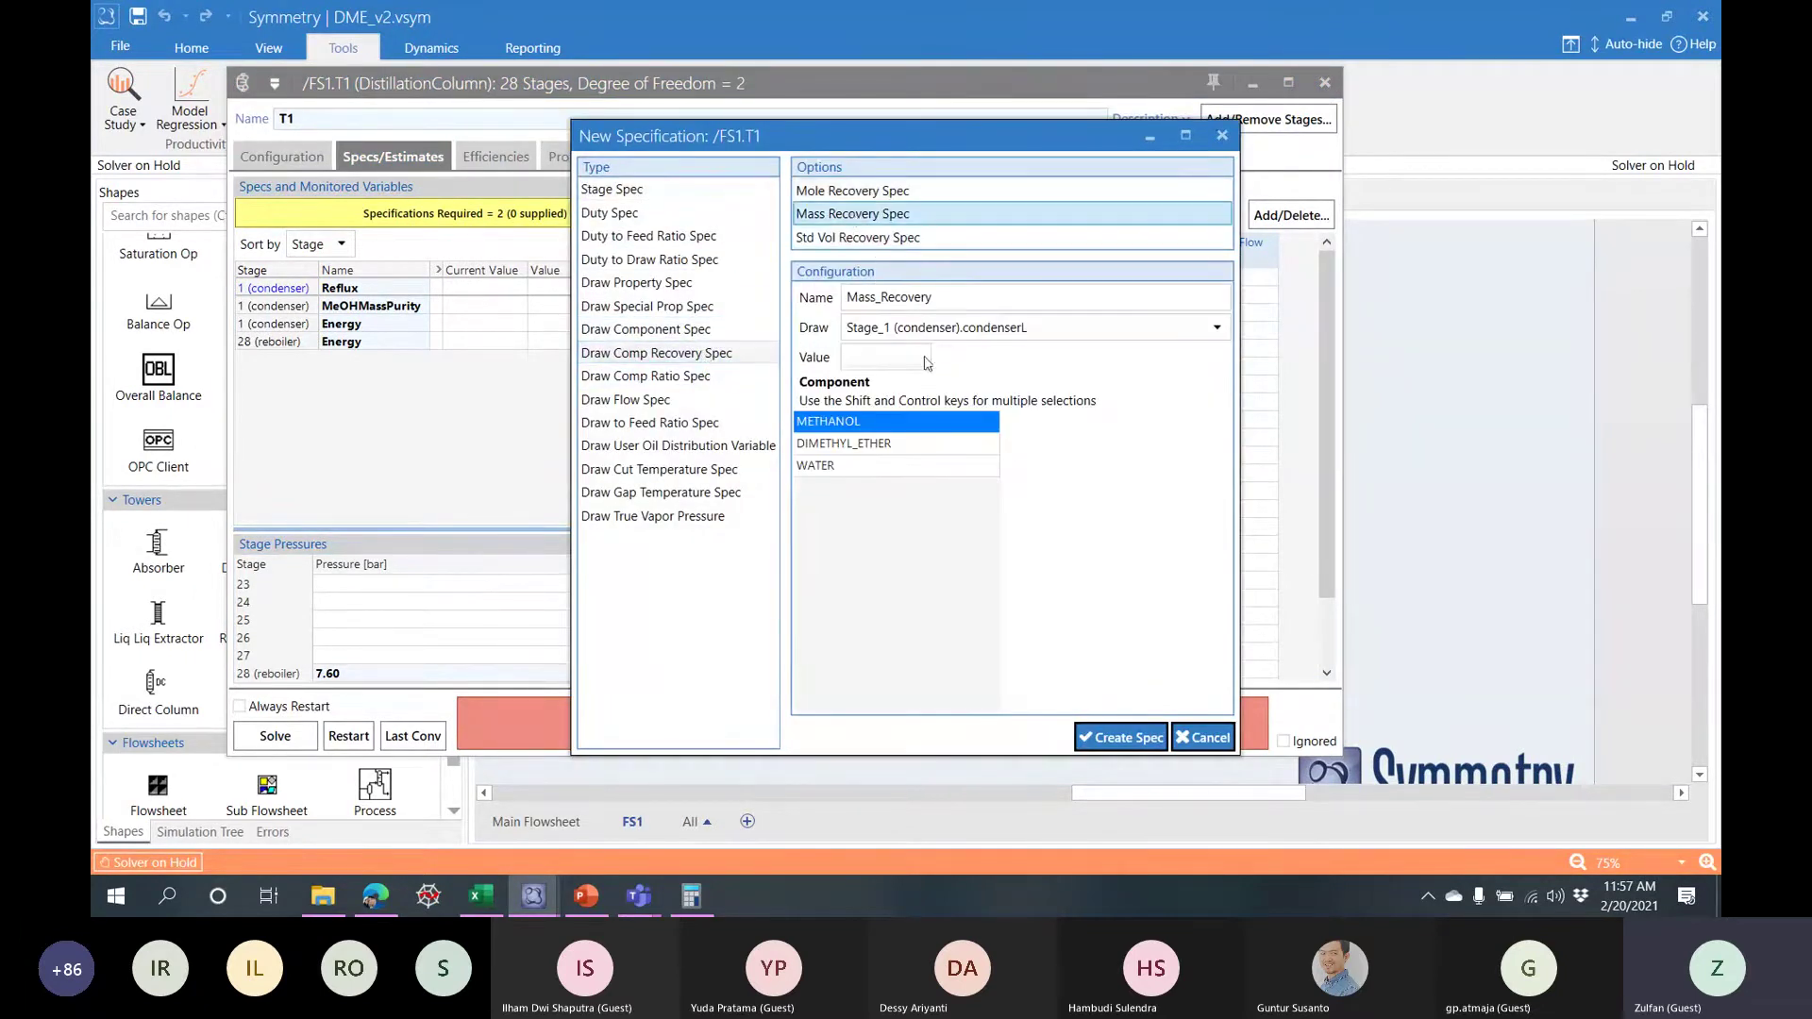
double_click(955, 296)
type("MeOHRec")
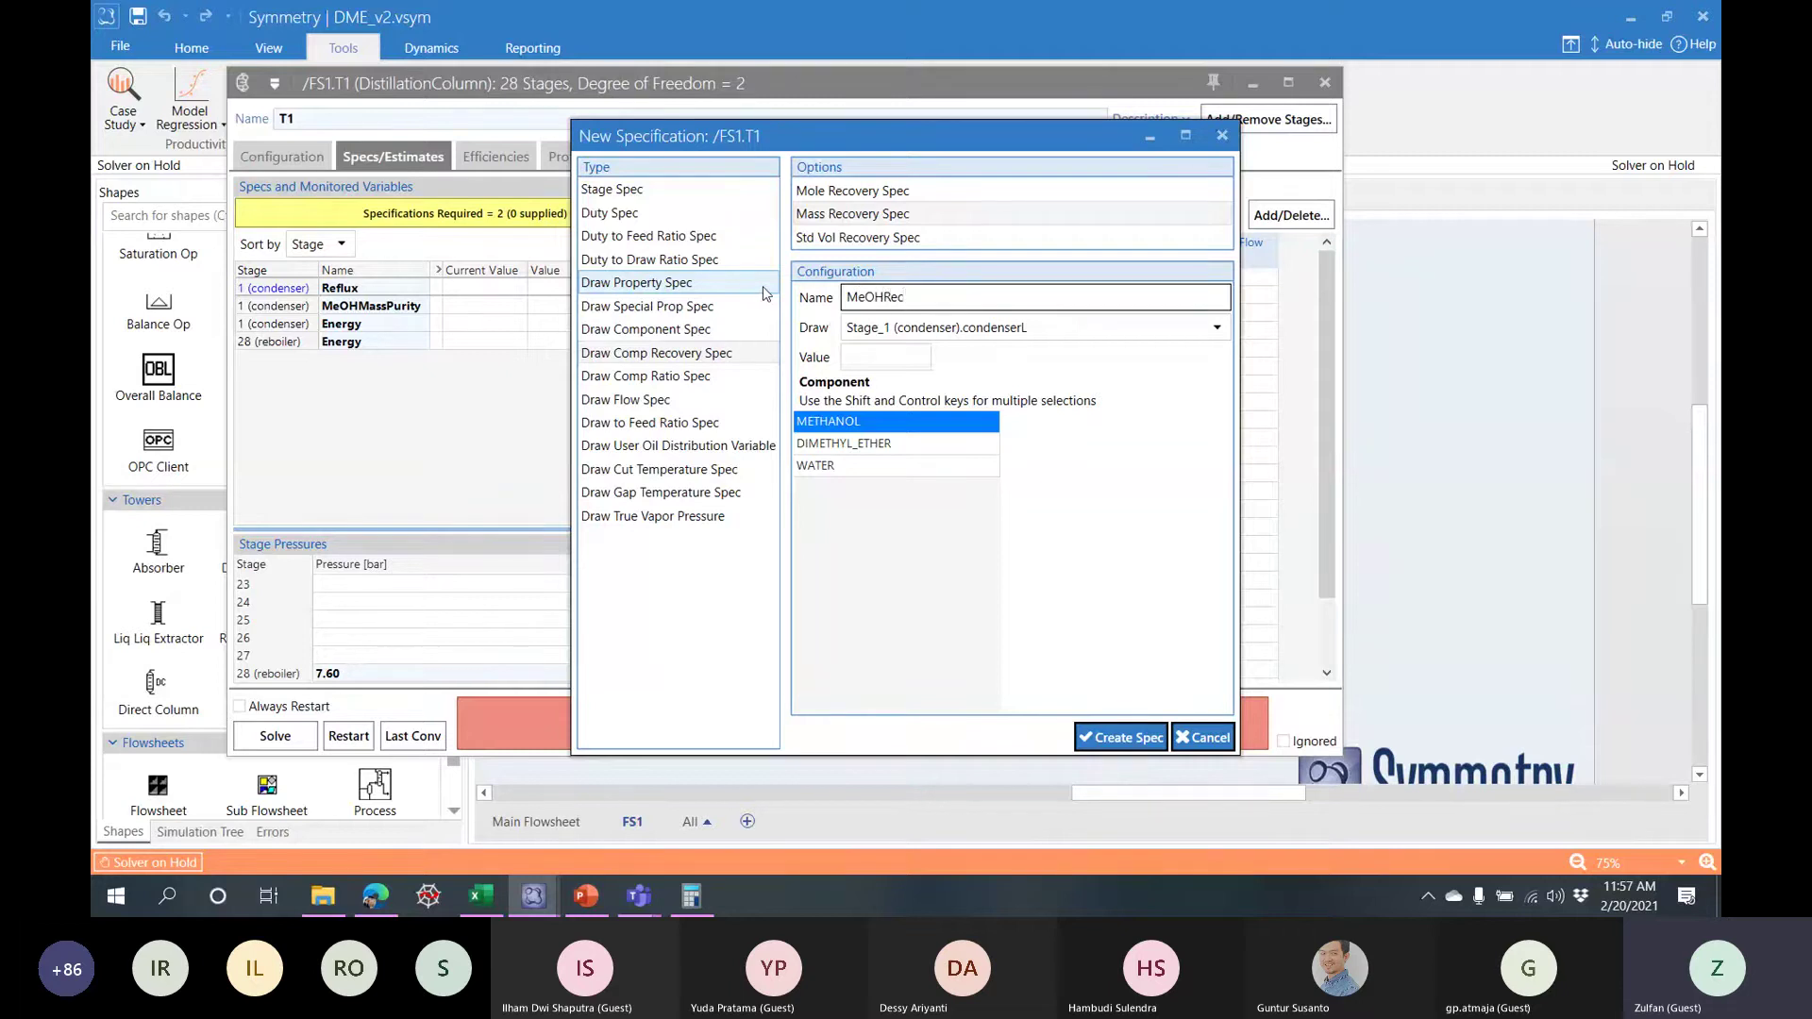
left_click(855, 426)
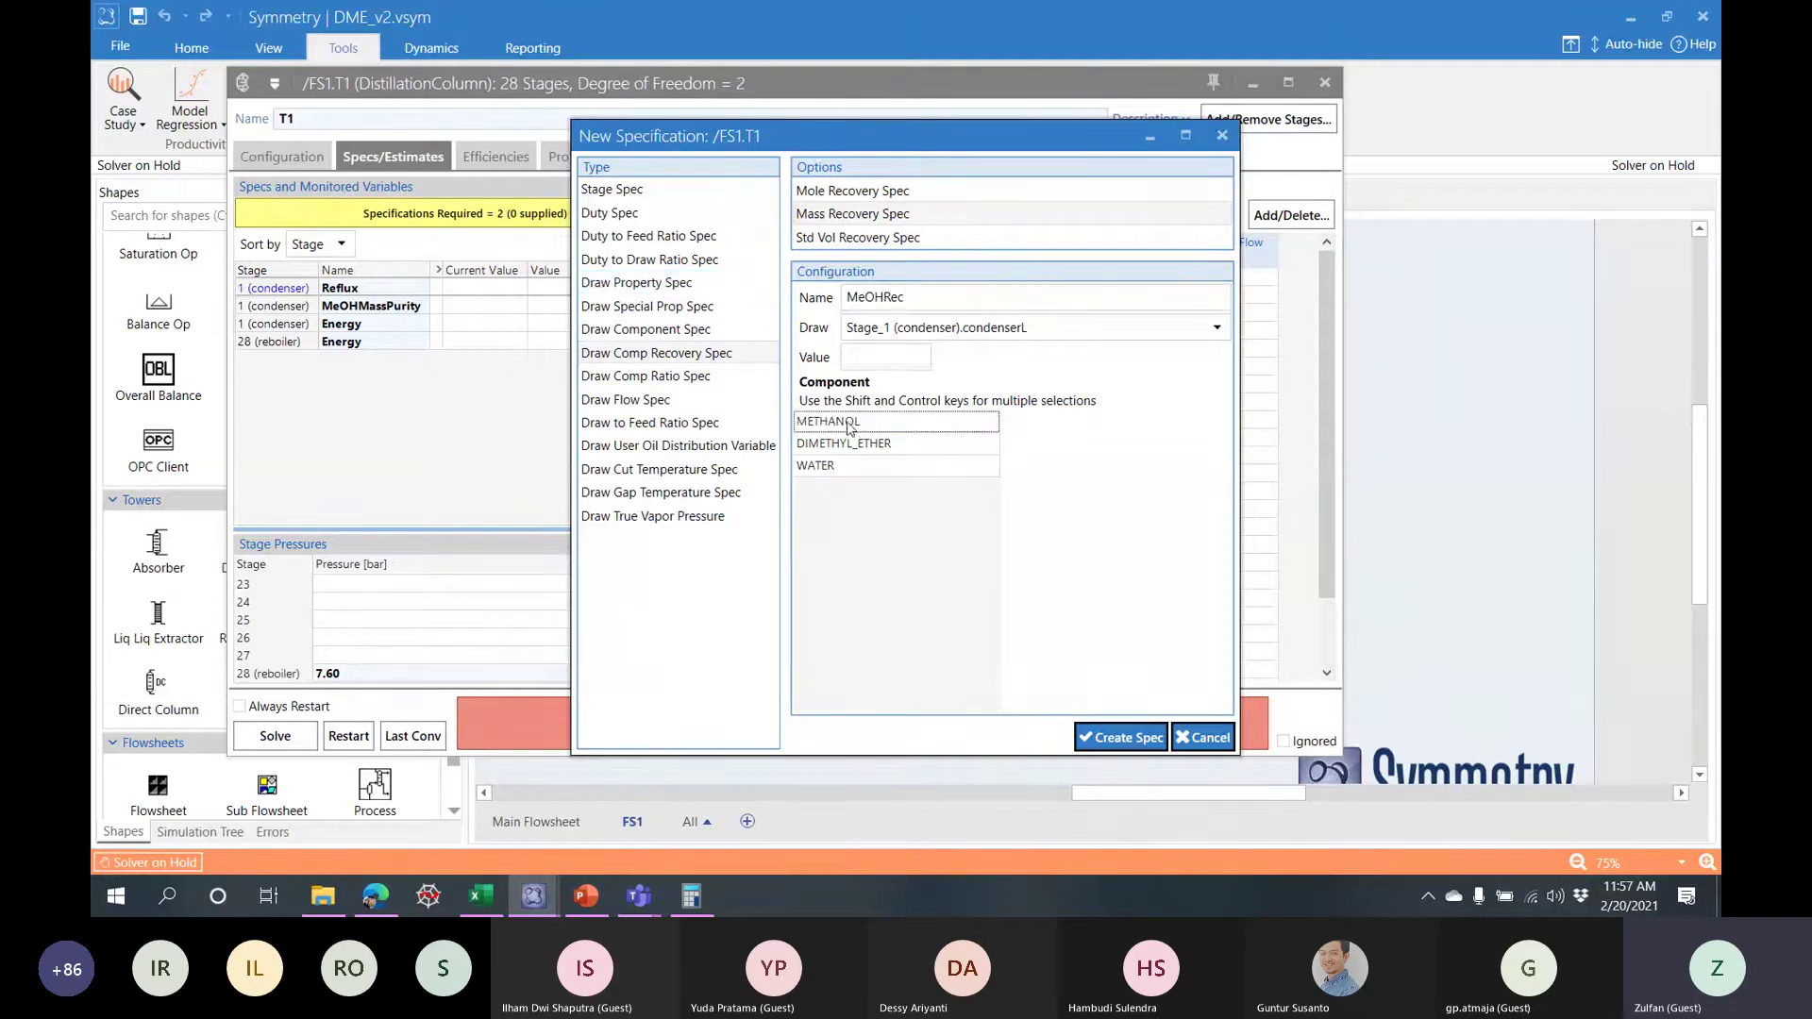
left_click(1120, 737)
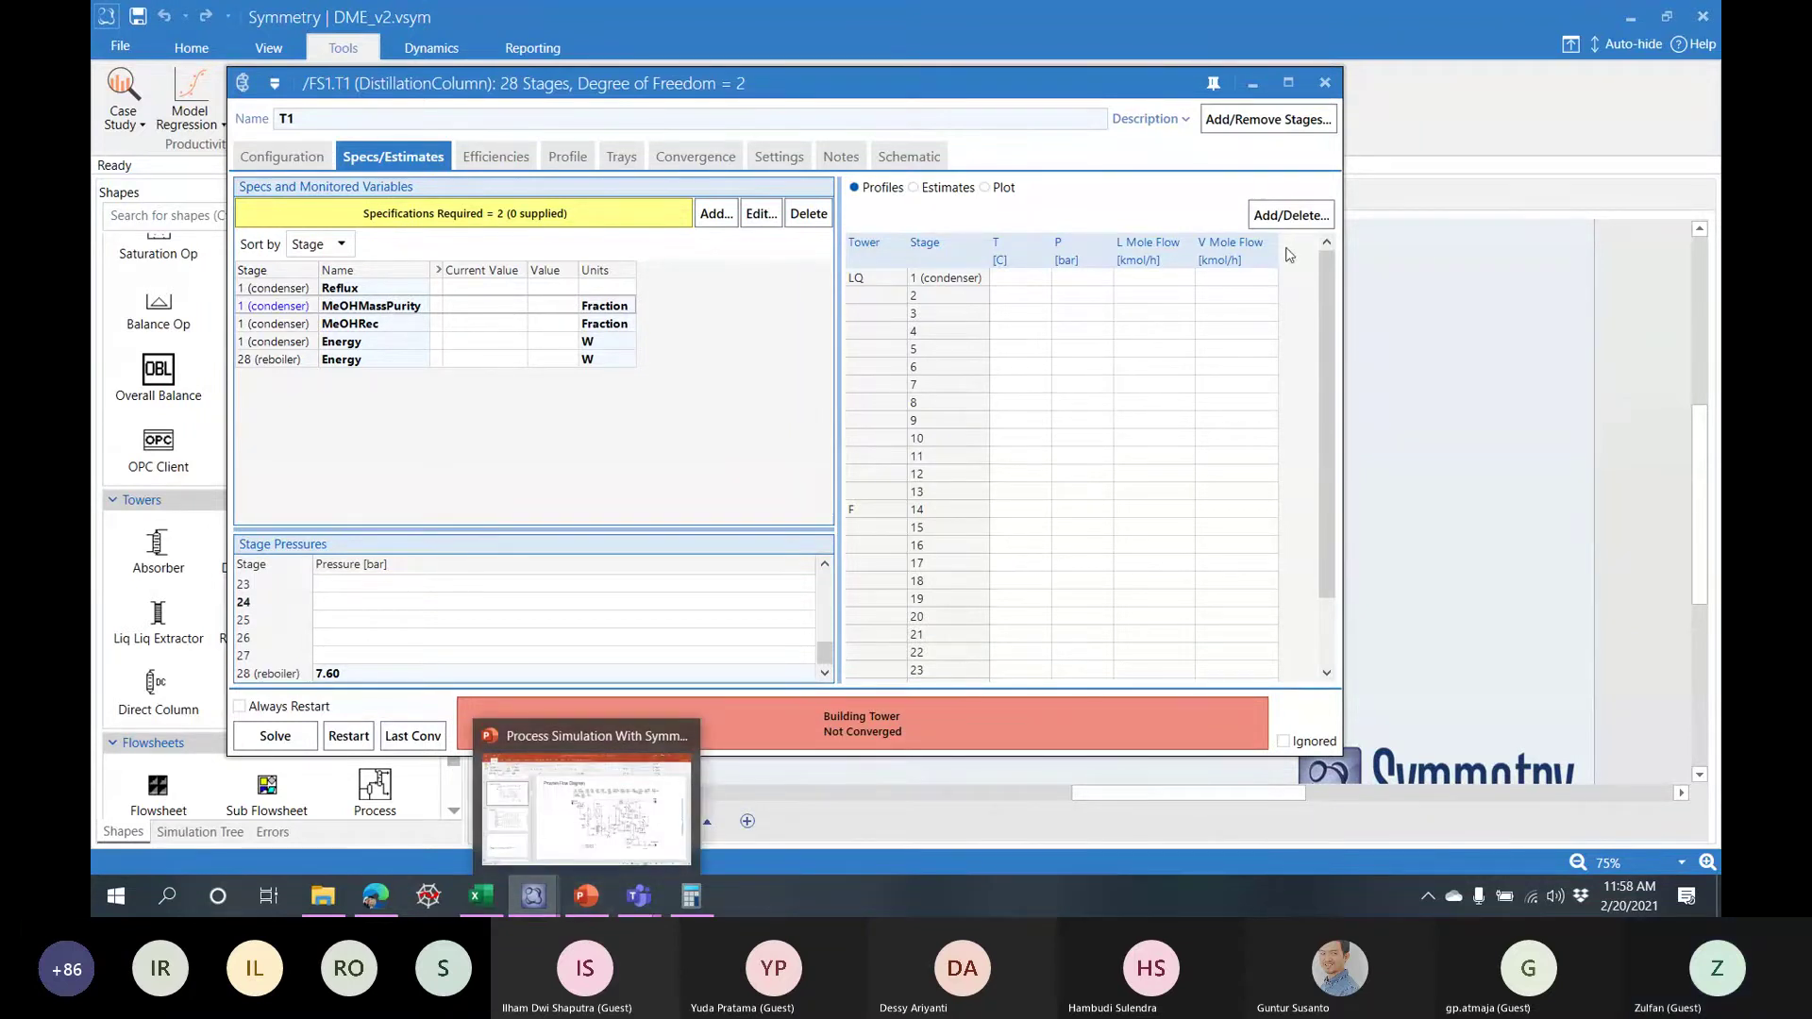
- Examine the component mass flows of stream 12, moving the T1 window aside to reach the flowsheet
left_click_drag(801, 93, 1699, 63)
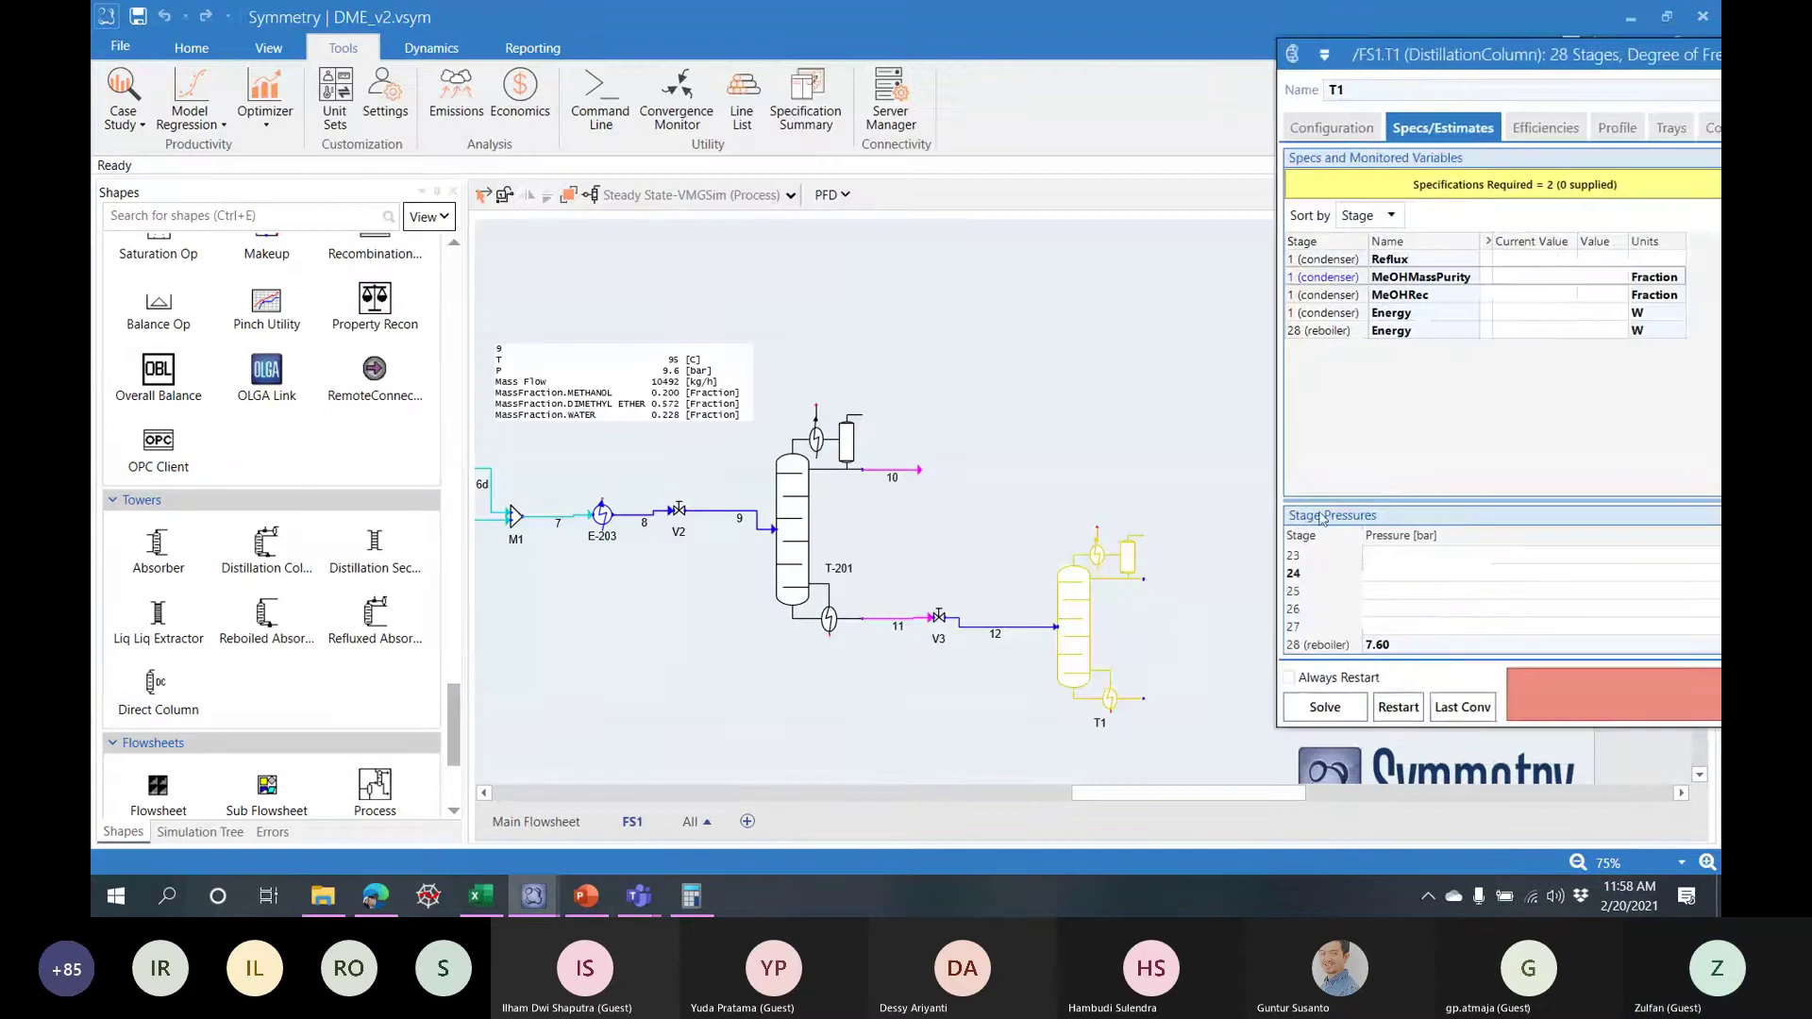
double_click(1011, 628)
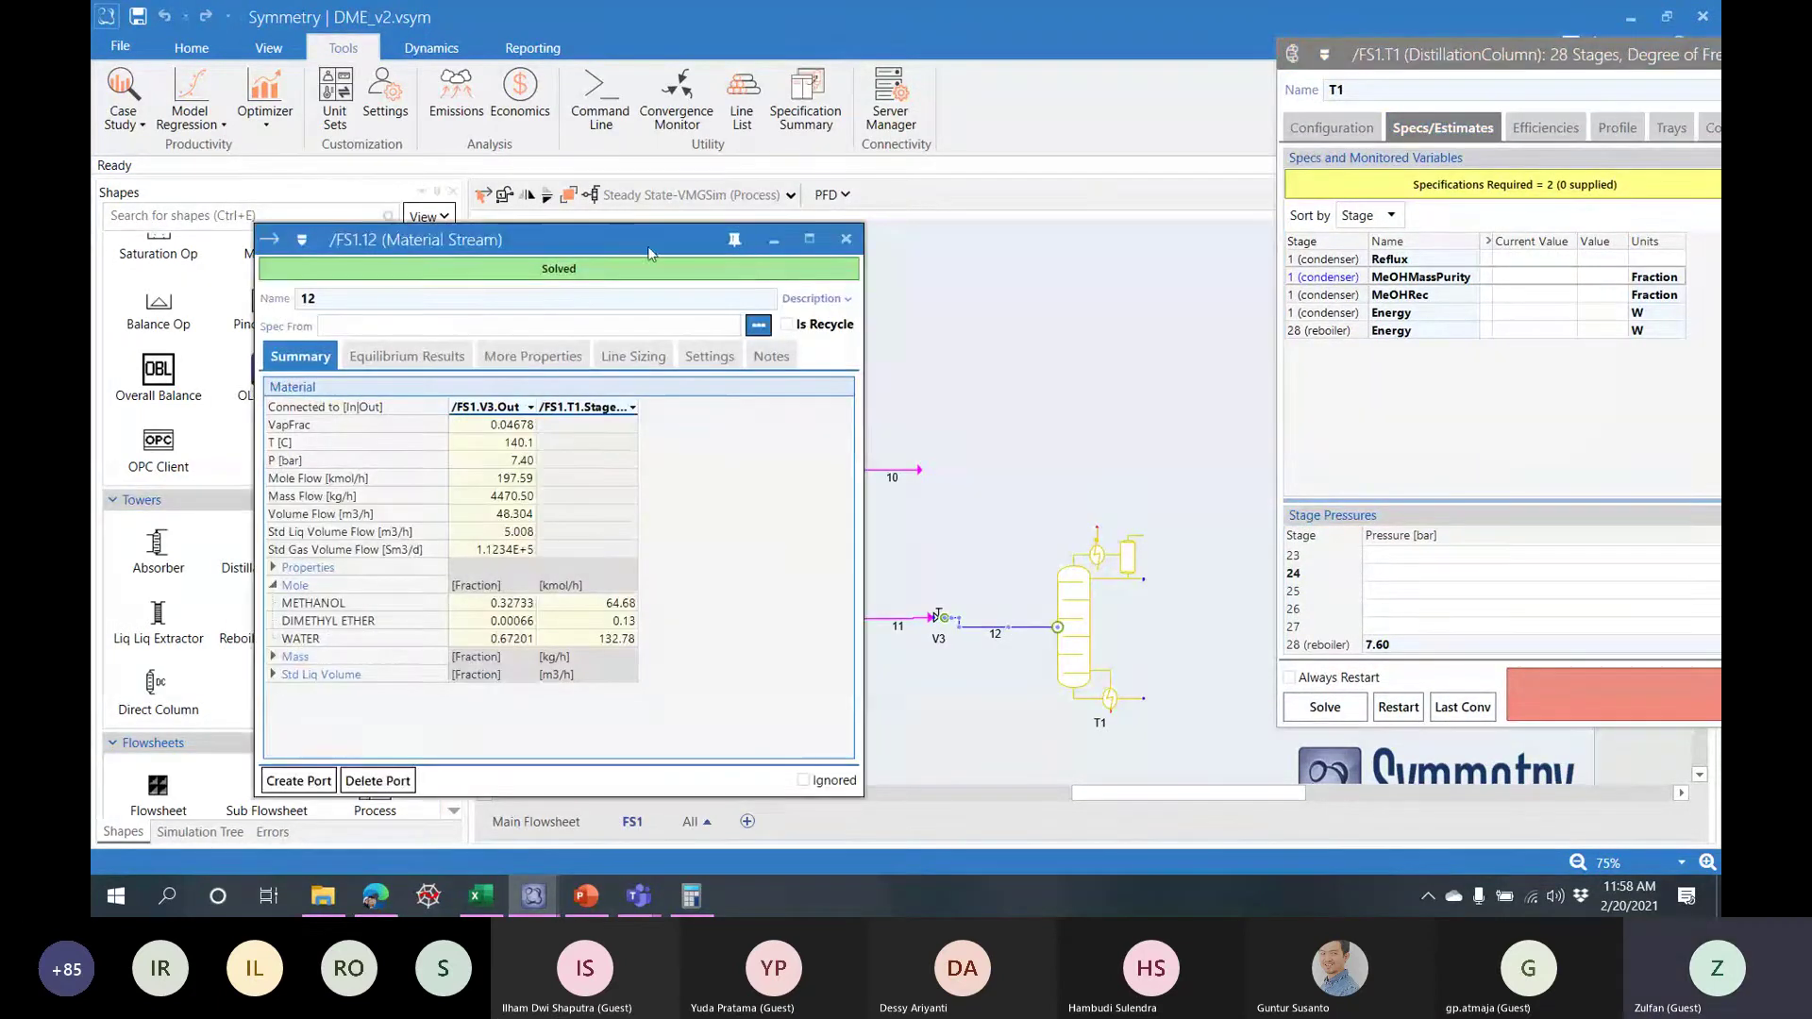
left_click_drag(649, 250, 656, 170)
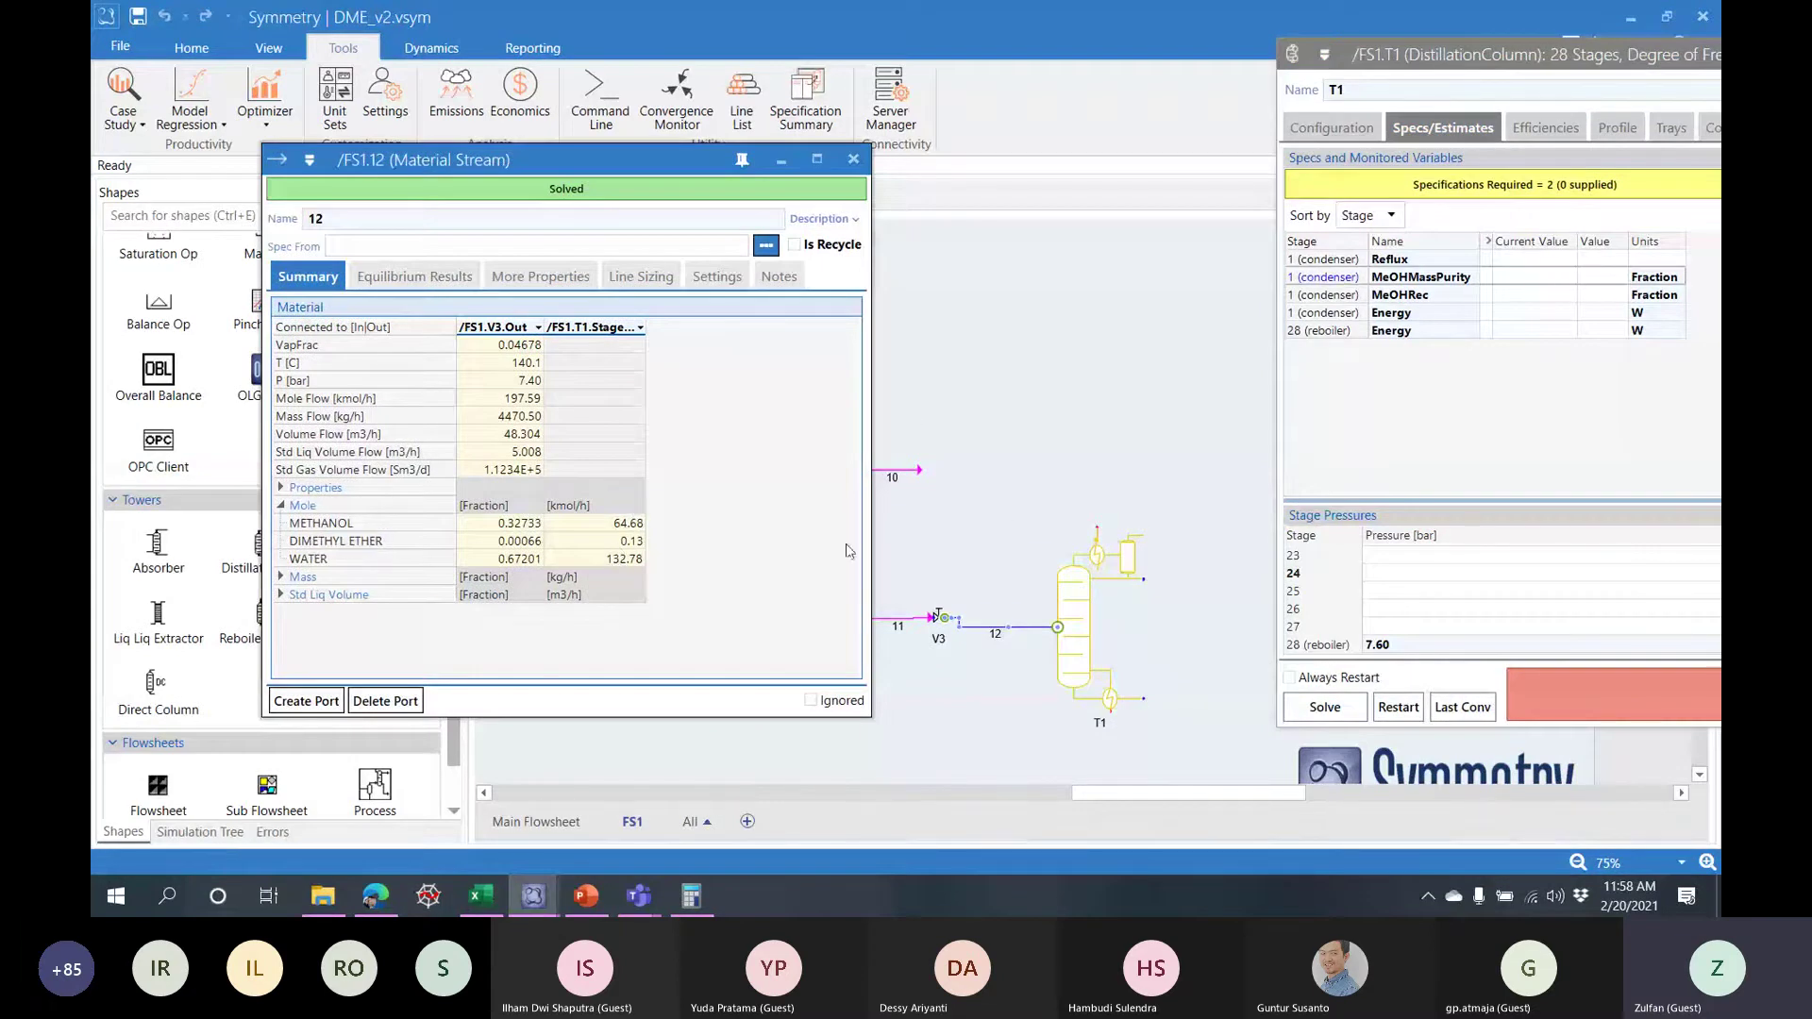
left_click(280, 576)
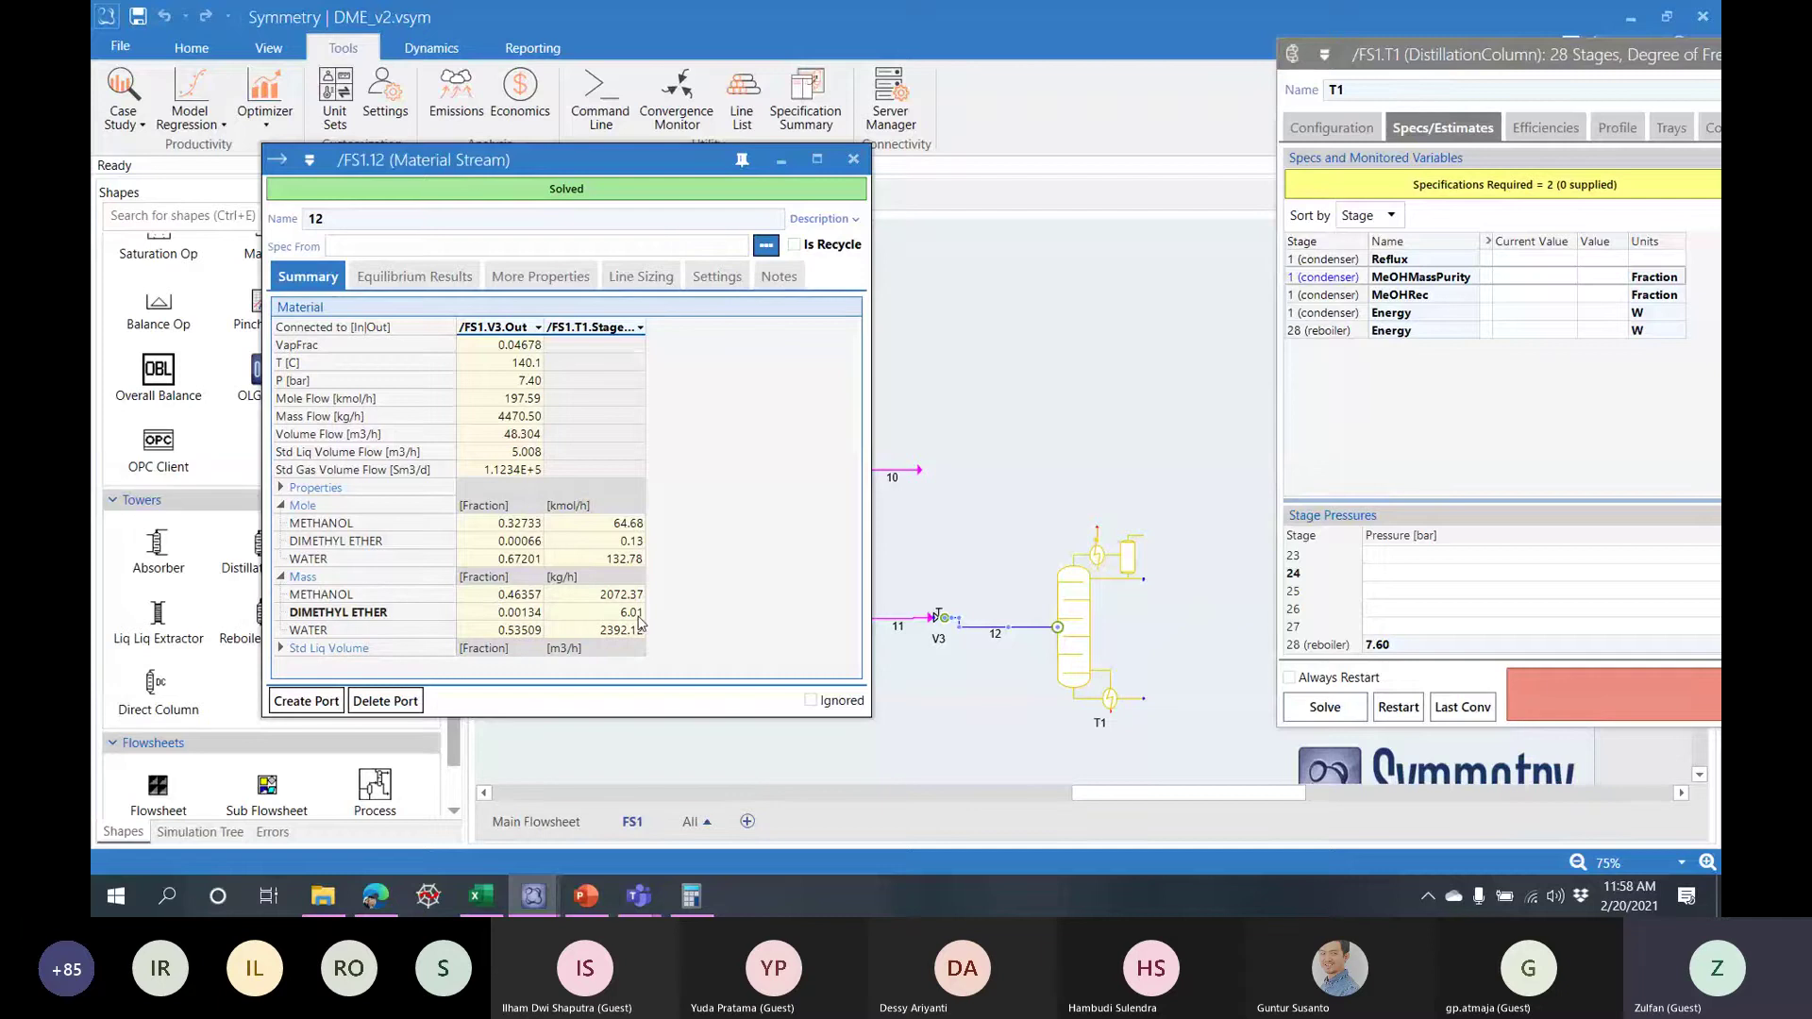
mouse_move(640, 623)
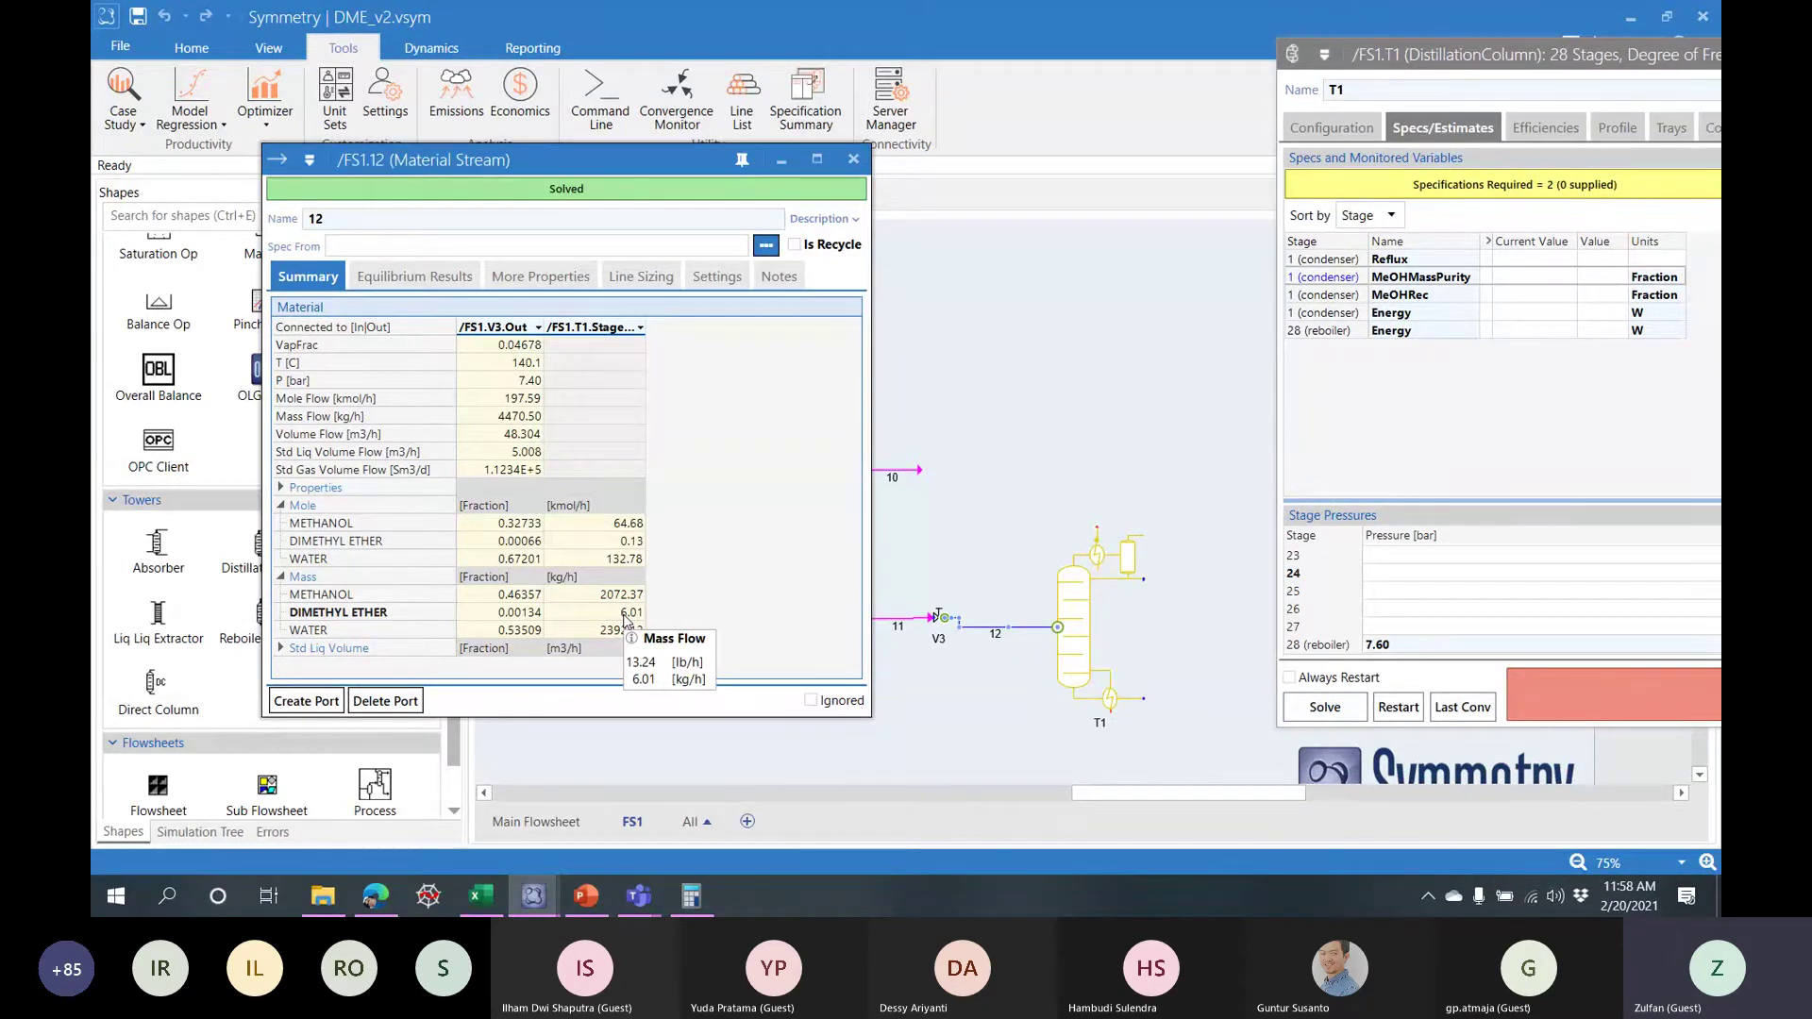
- Switch to Calculator and divide 2072 by 2079 to estimate the achievable methanol mass purity
left_click(692, 896)
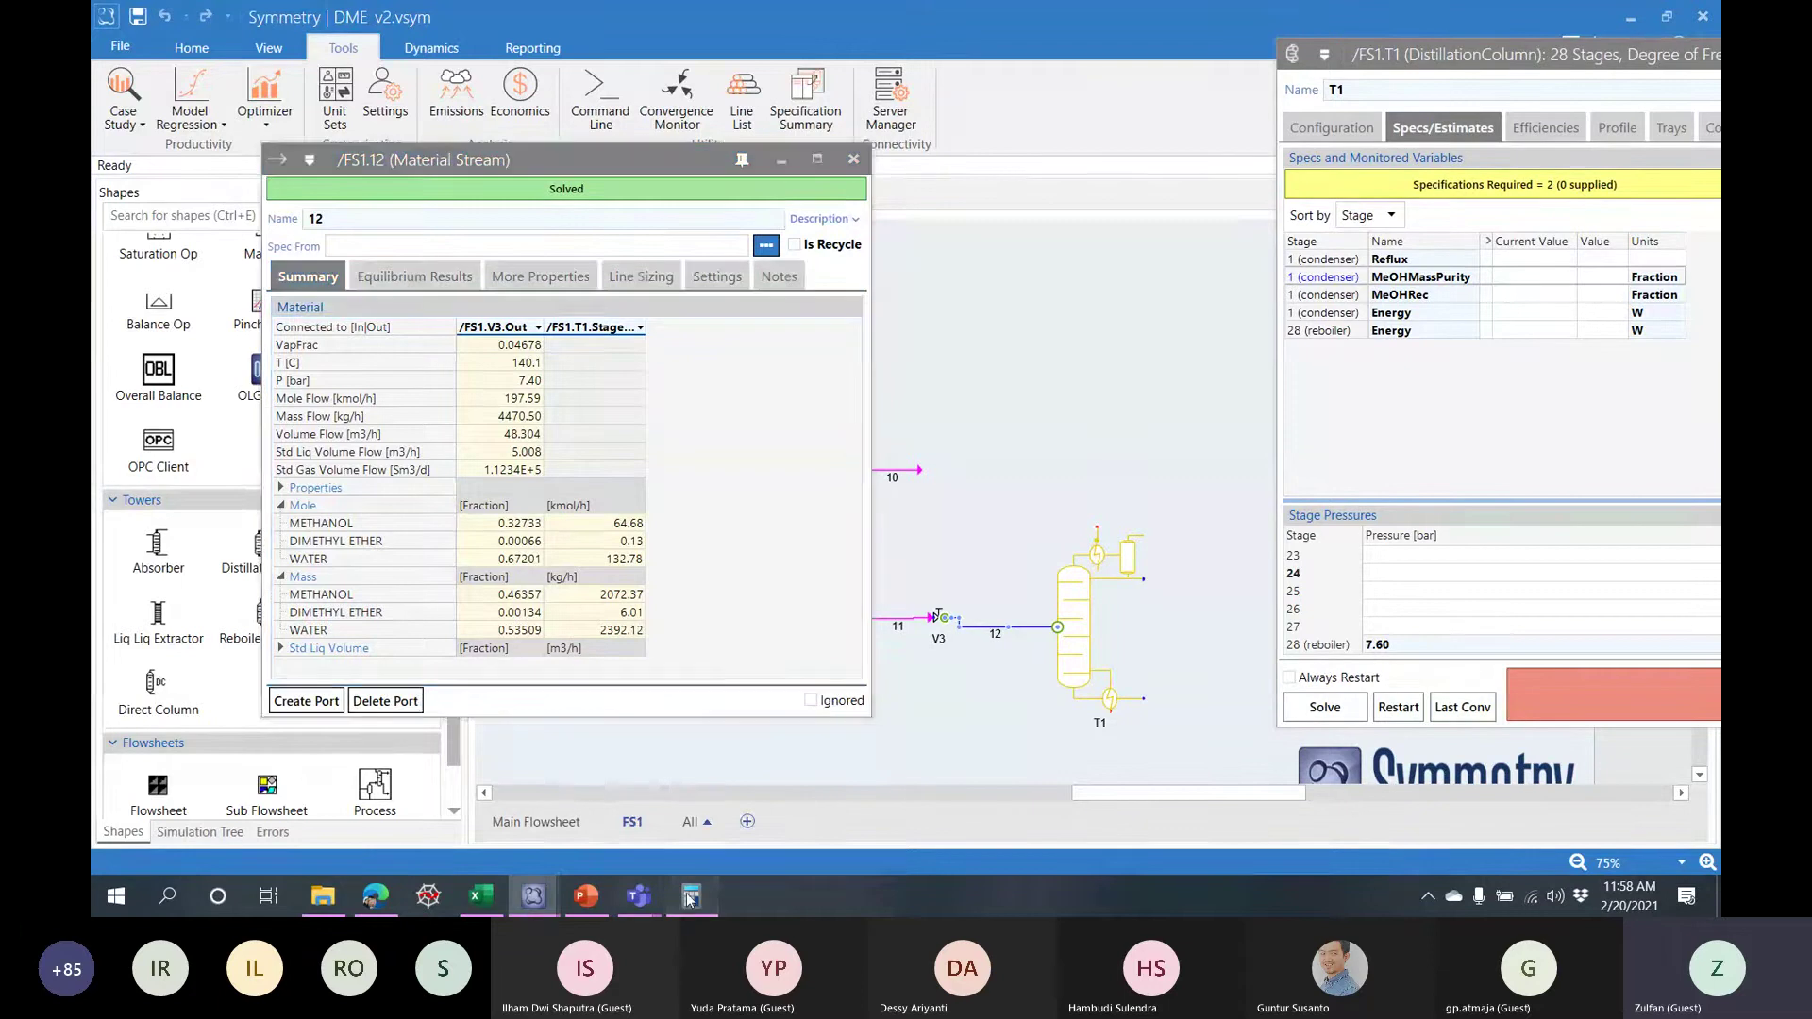
left_click_drag(587, 26, 1344, 59)
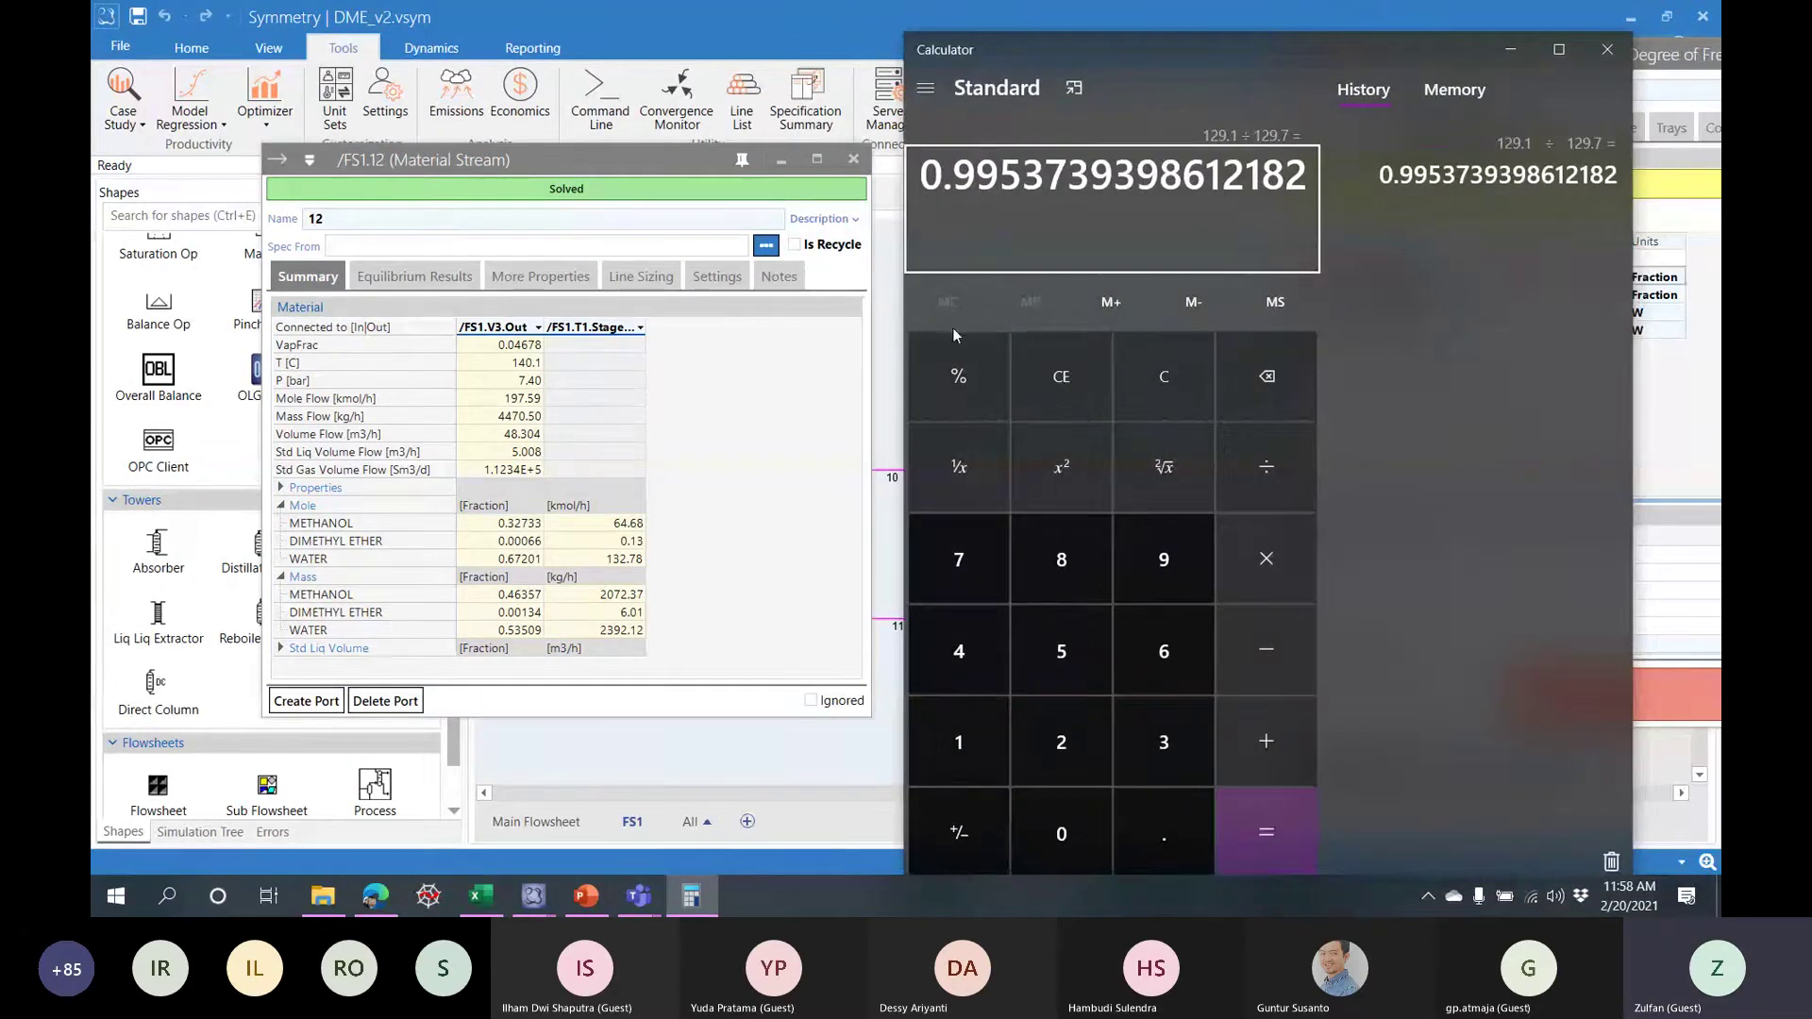
type("20")
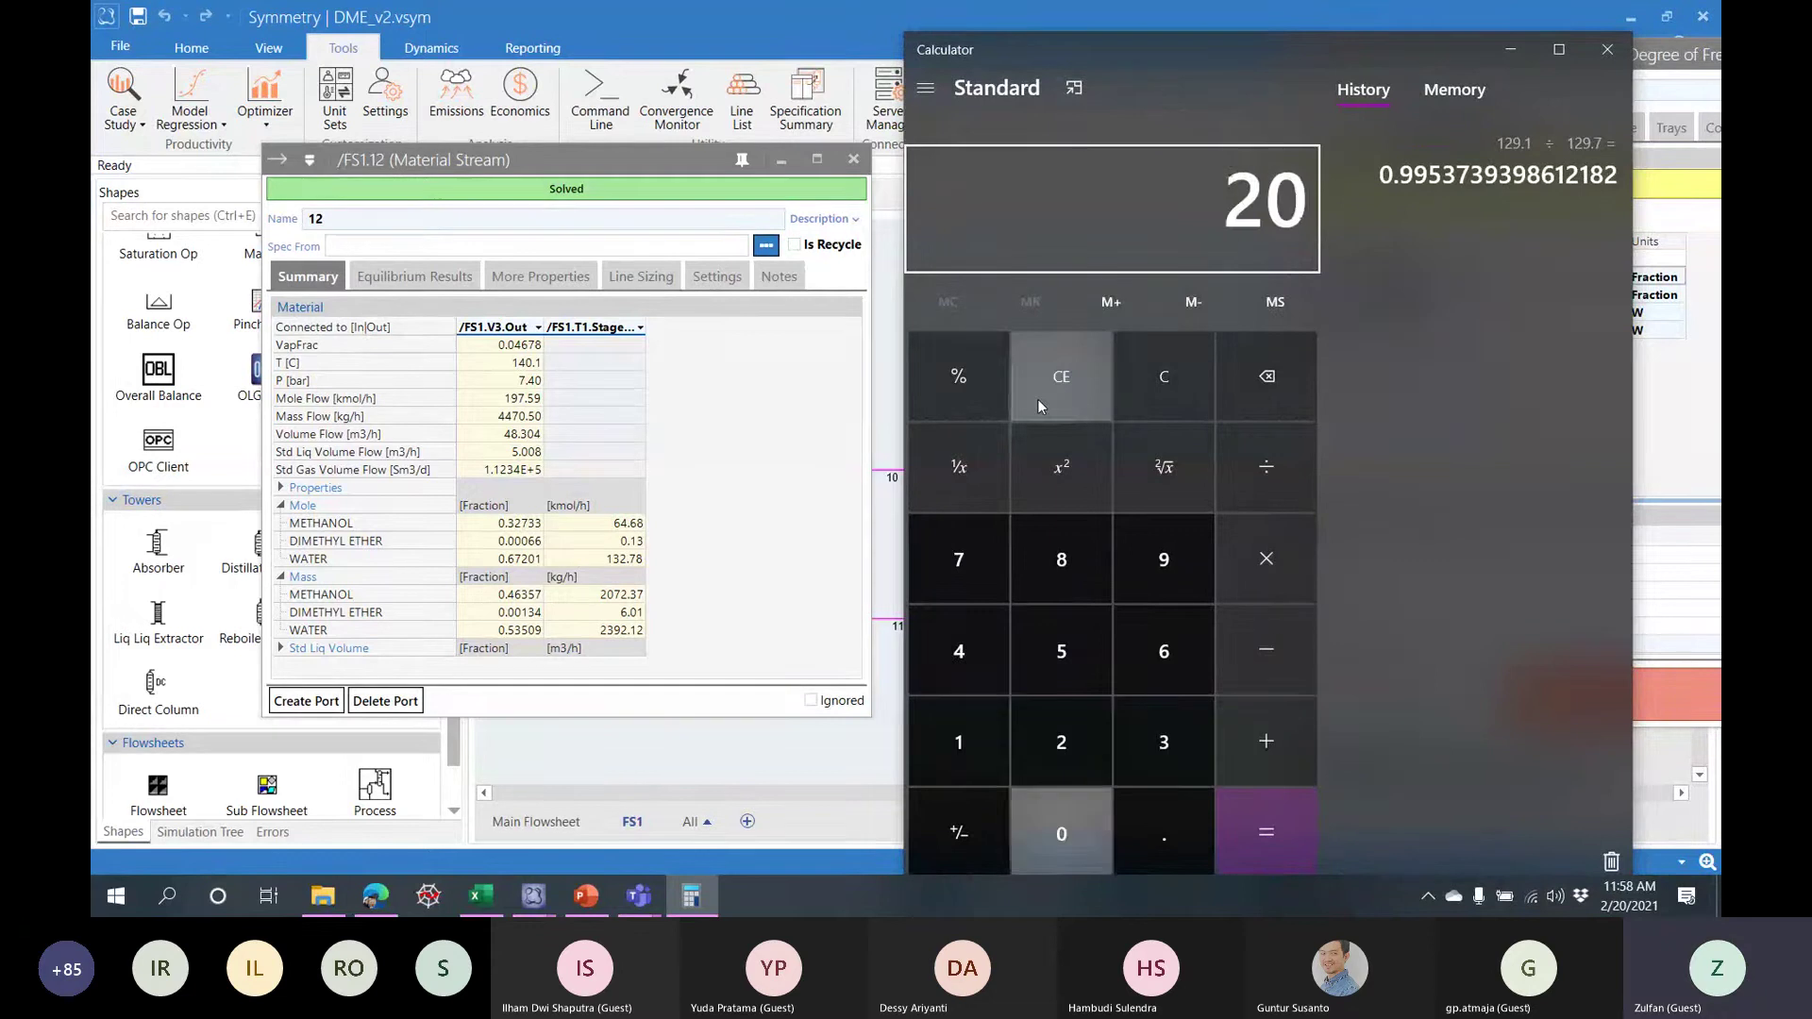
type("72/2079")
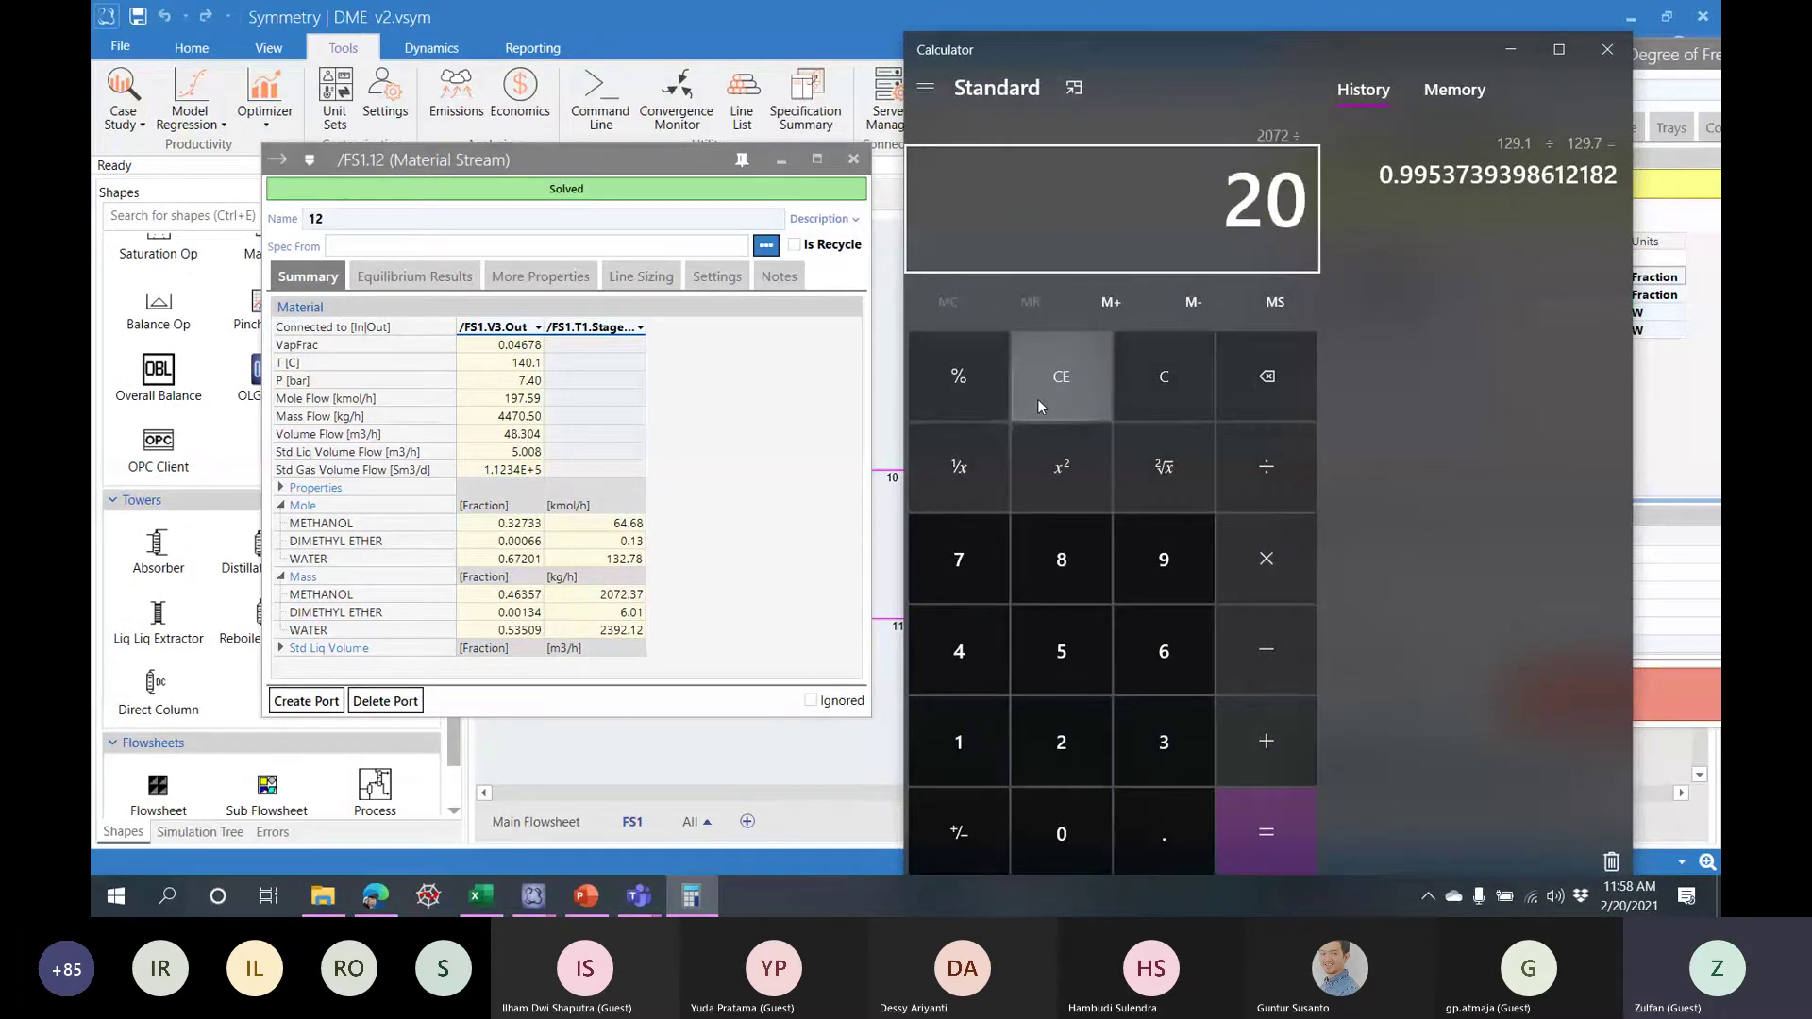
key("Return")
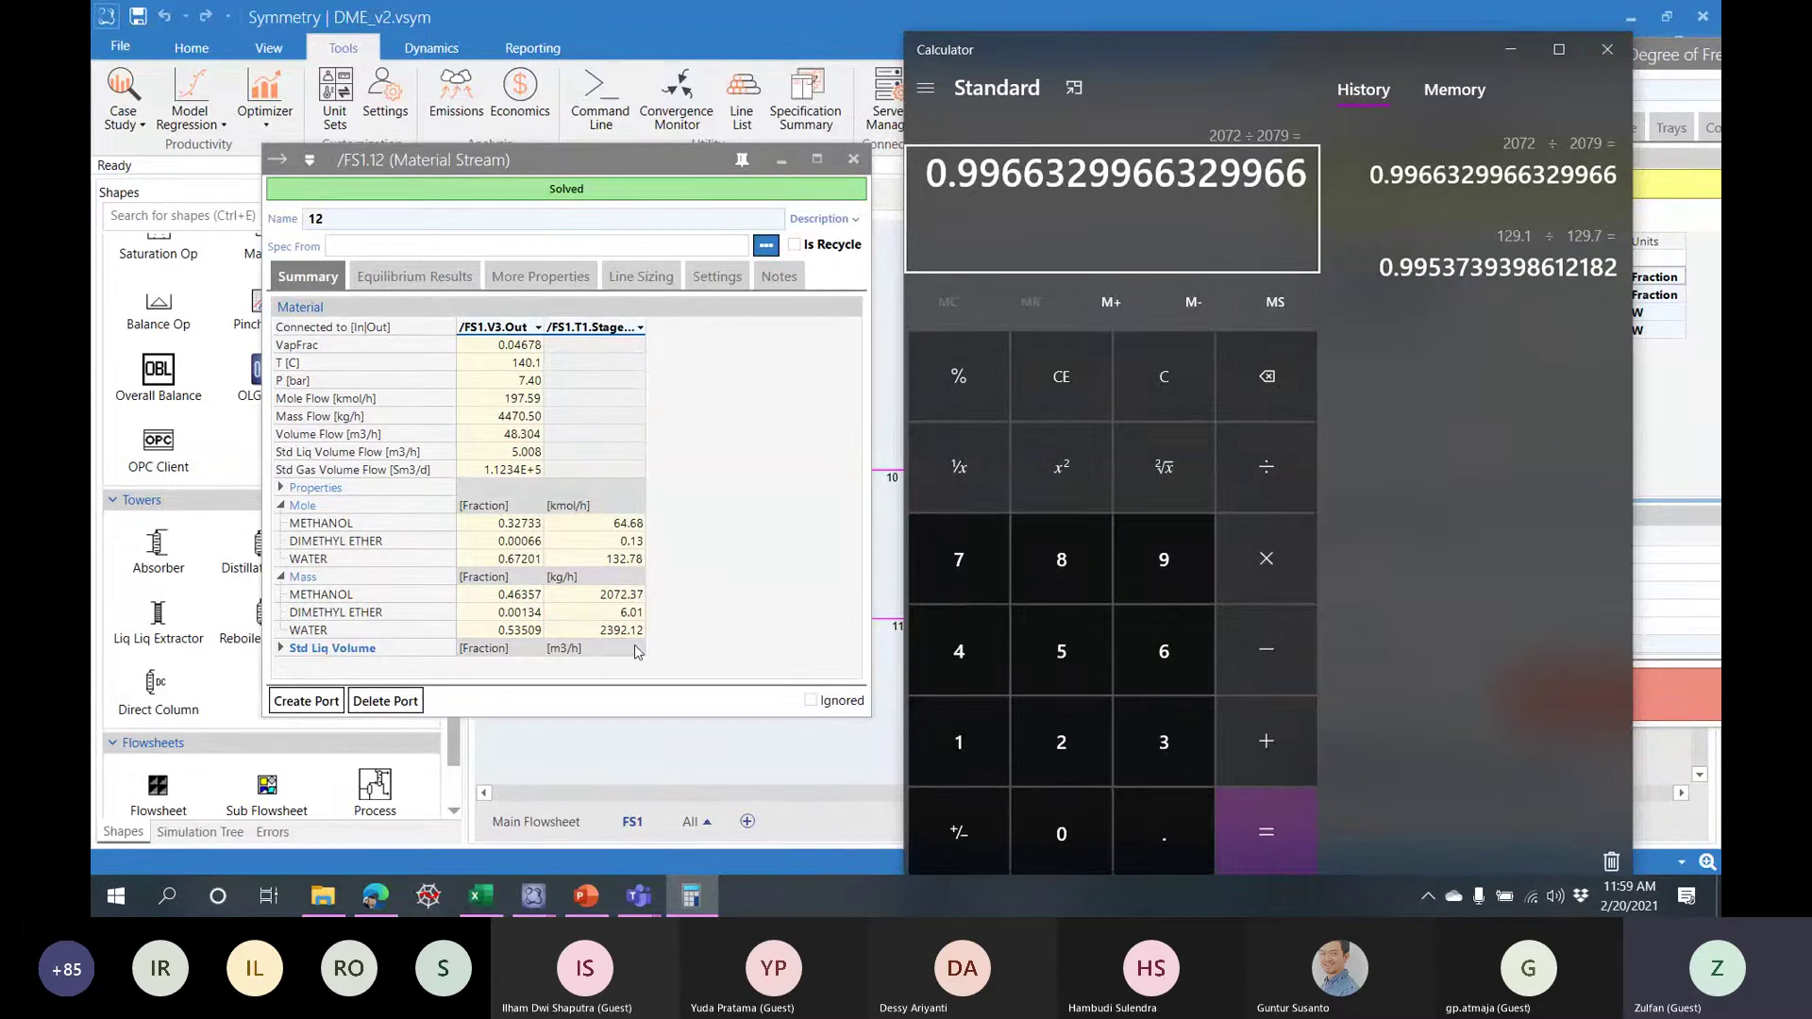
left_click_drag(1180, 49, 914, 50)
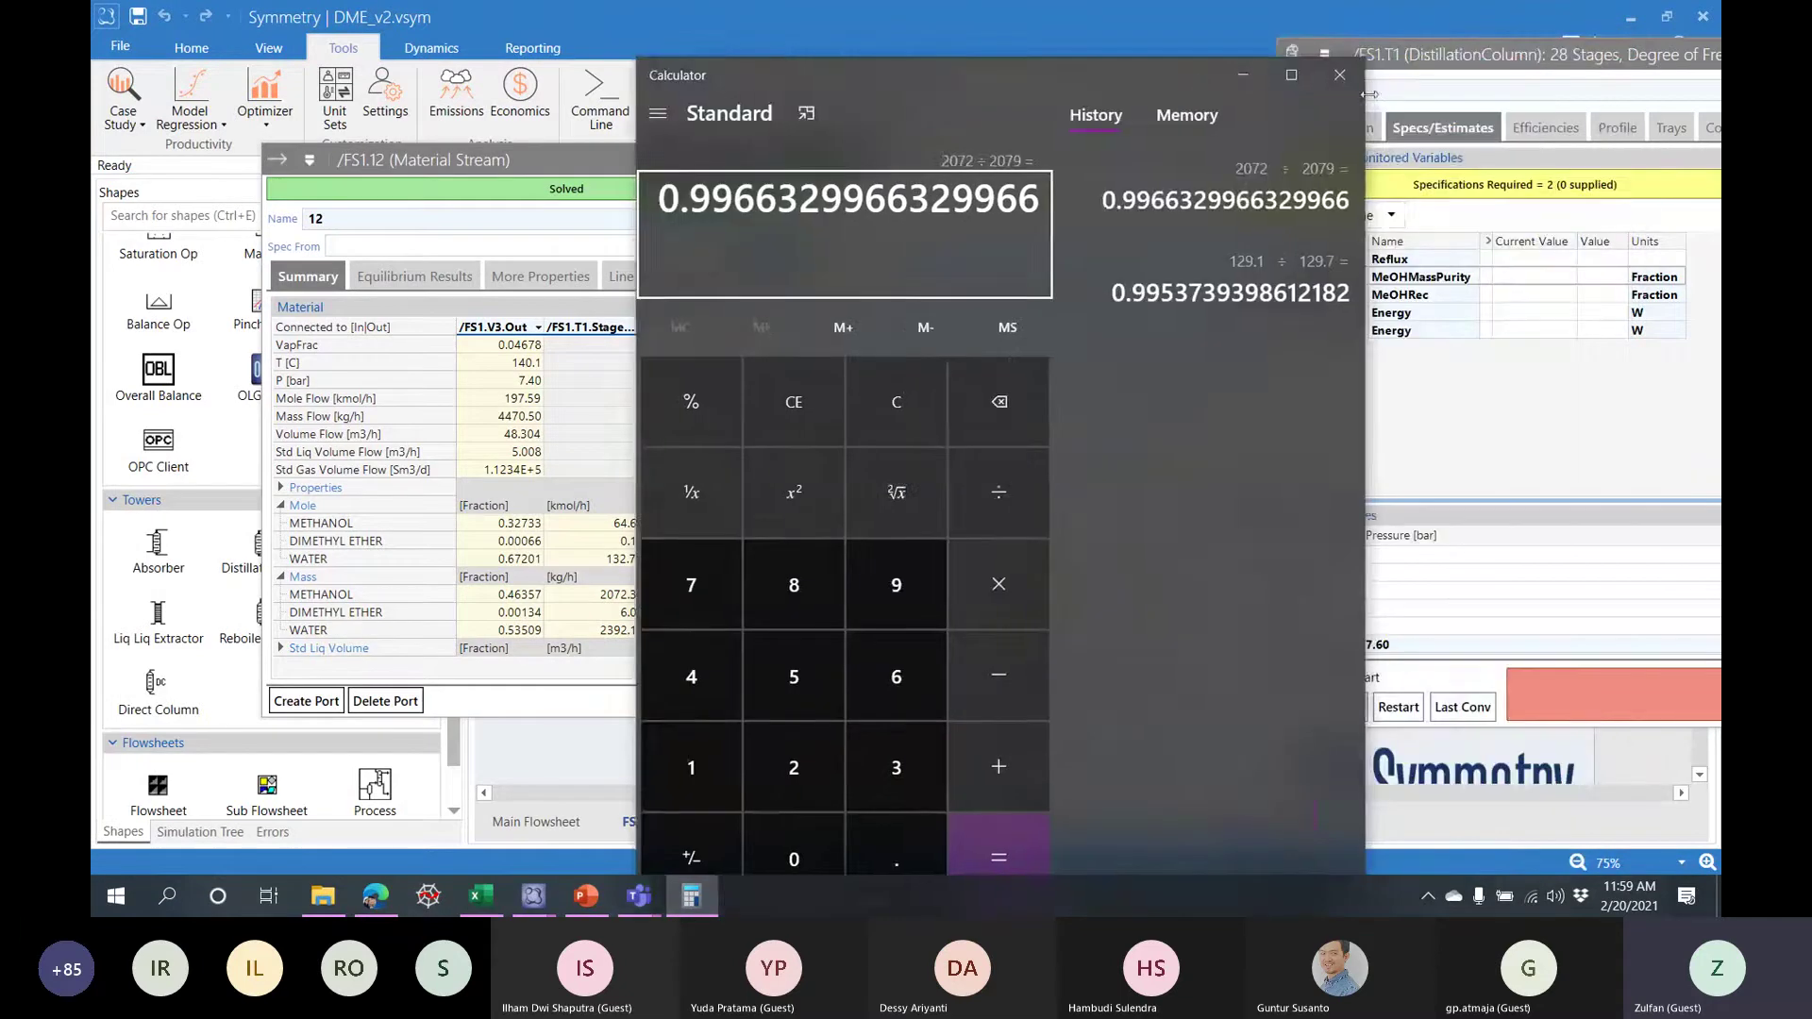
- Return to column T1's specifications in Symmetry and set MeOHMassPurity to 0.996
left_click(1552, 483)
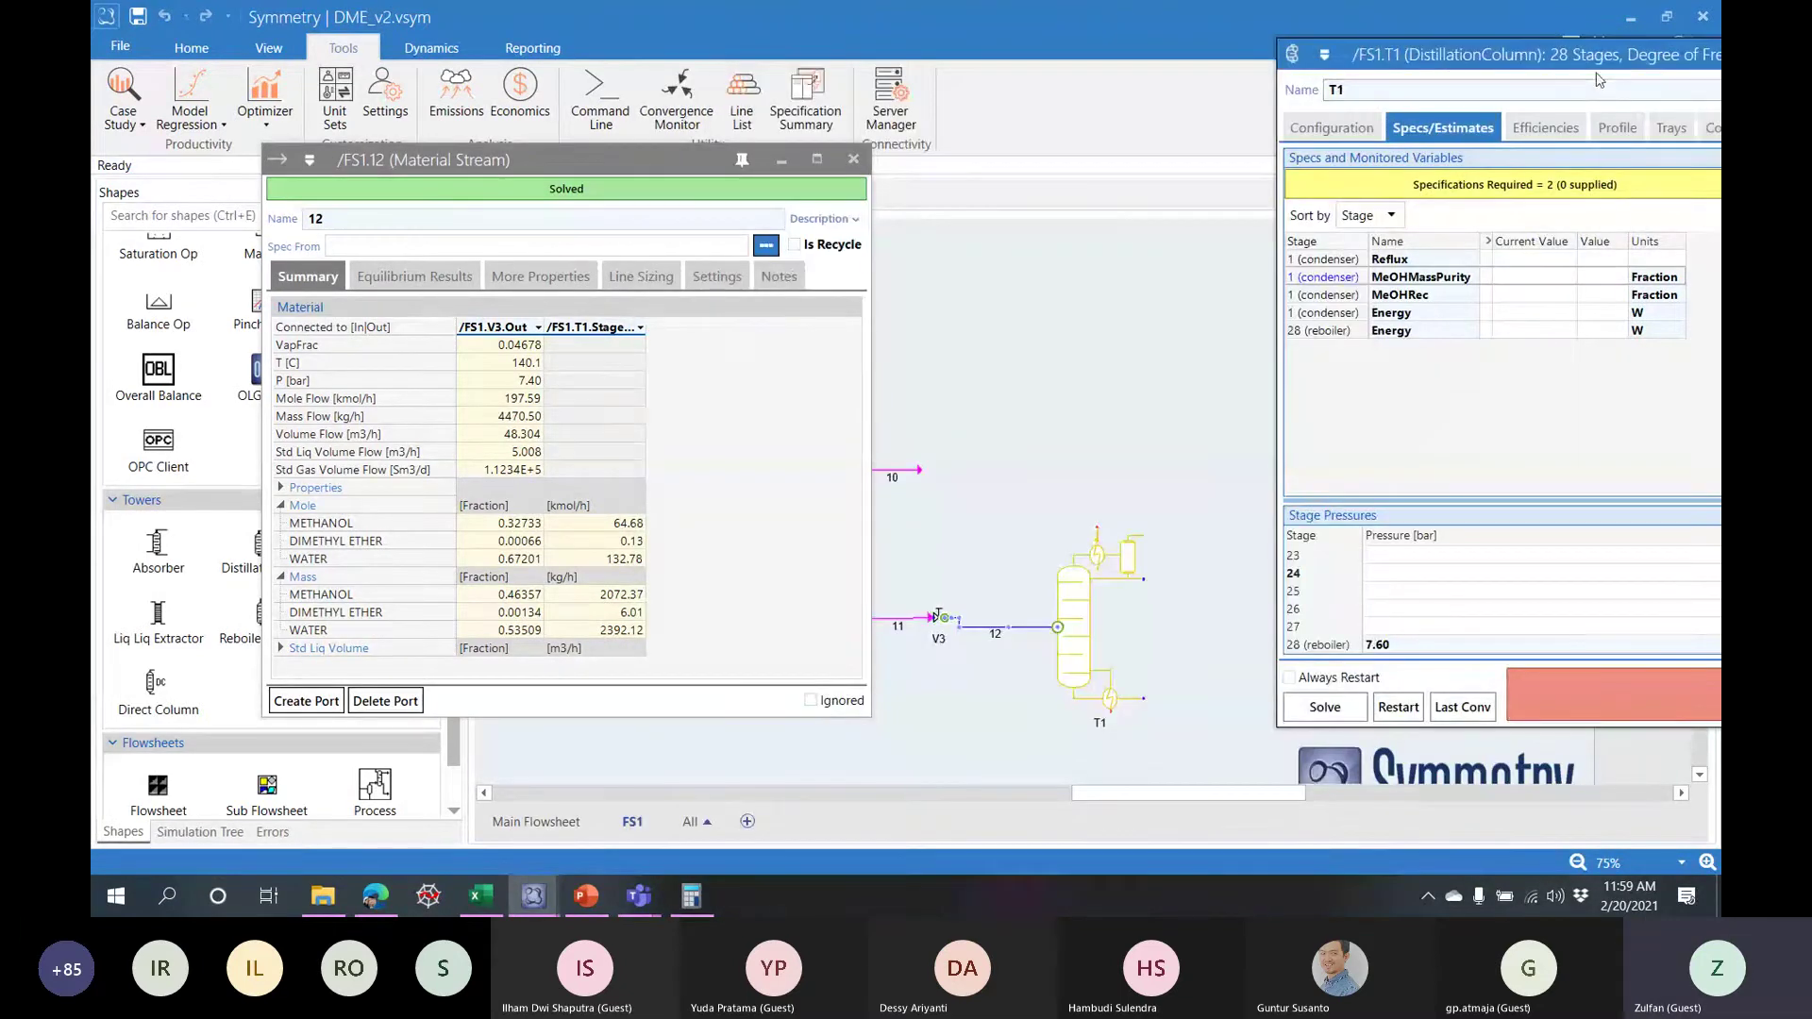
left_click_drag(1593, 60, 911, 111)
left_click(932, 325)
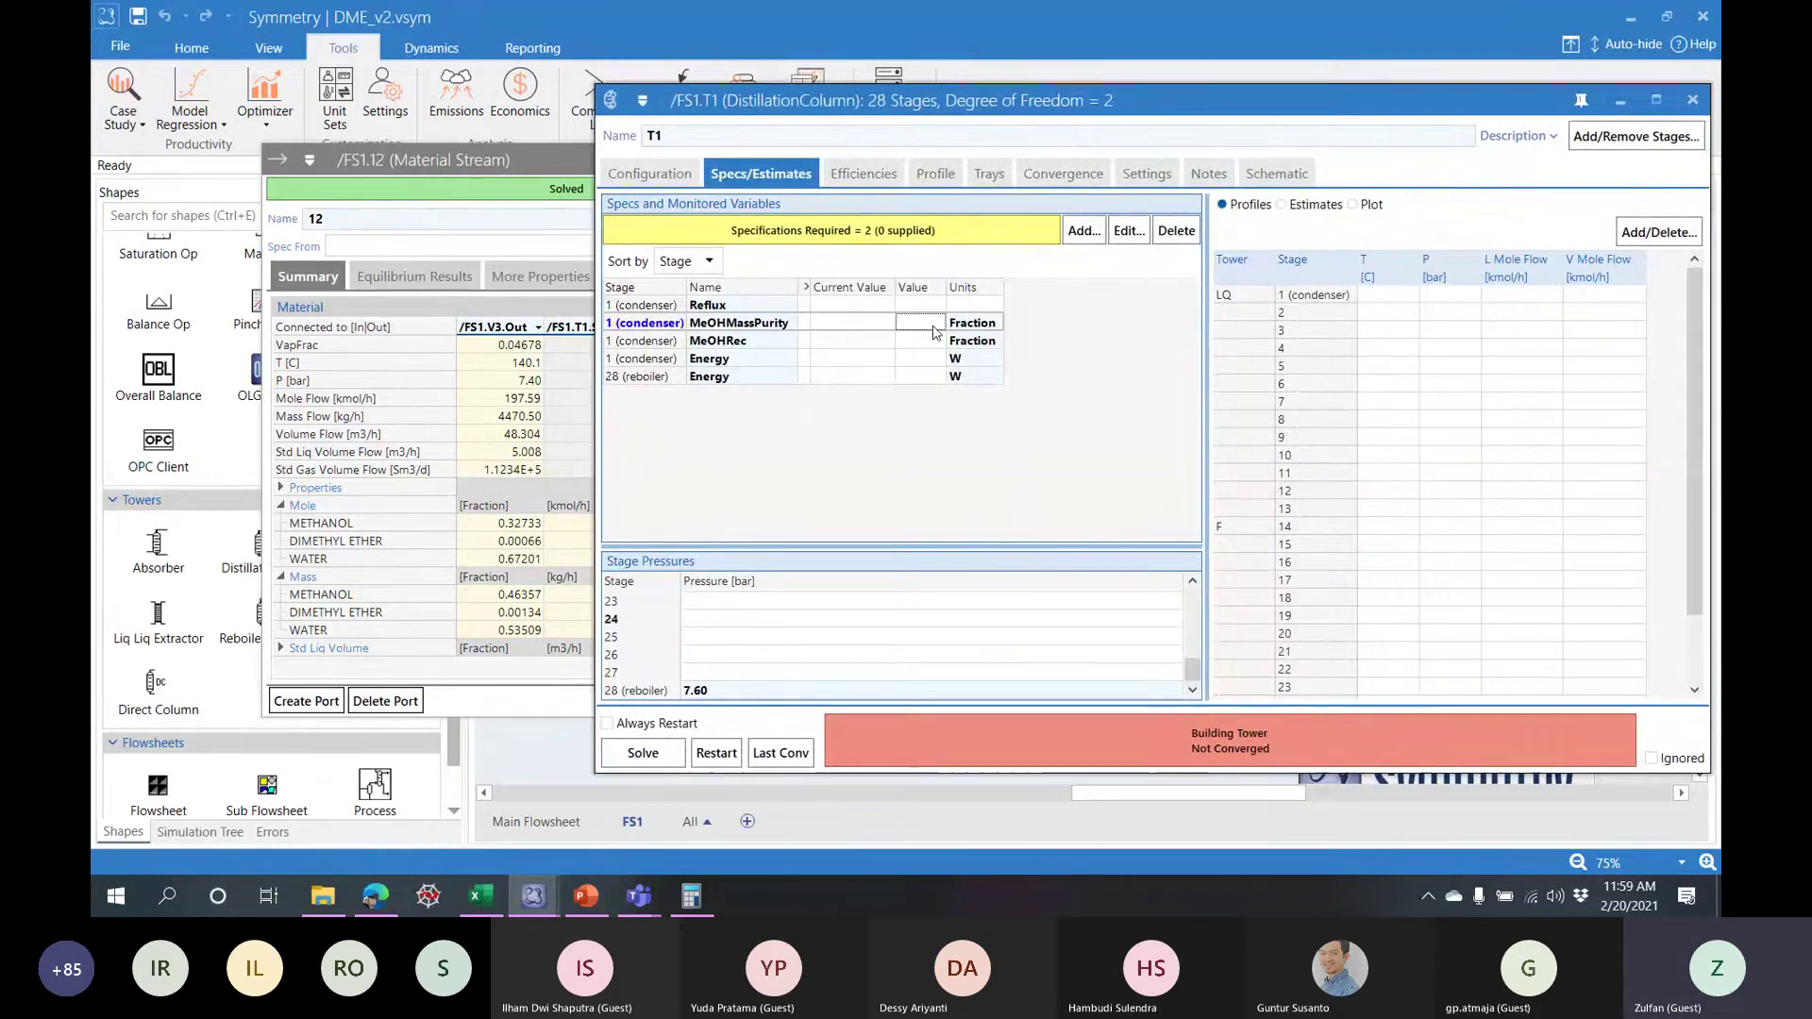
type("0.99")
key("Return")
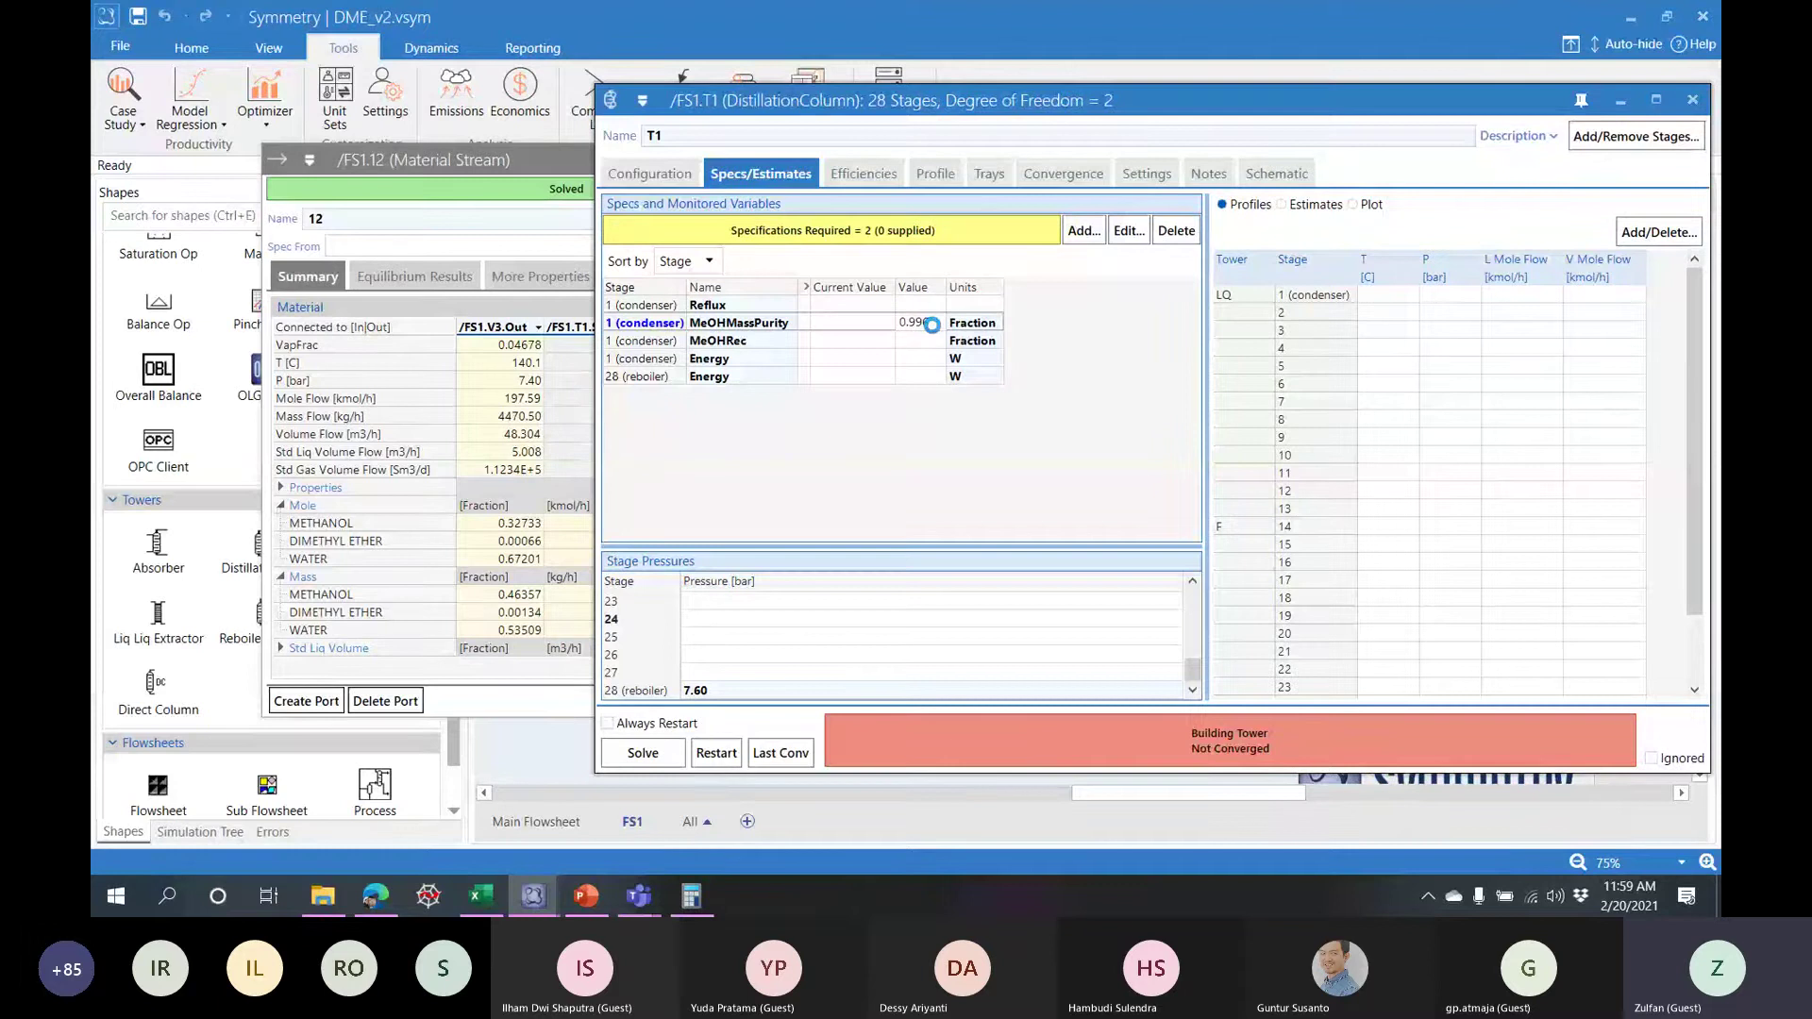
- Set the MeOHRec specification of column T1 to 0.999 and solve the column
type("0")
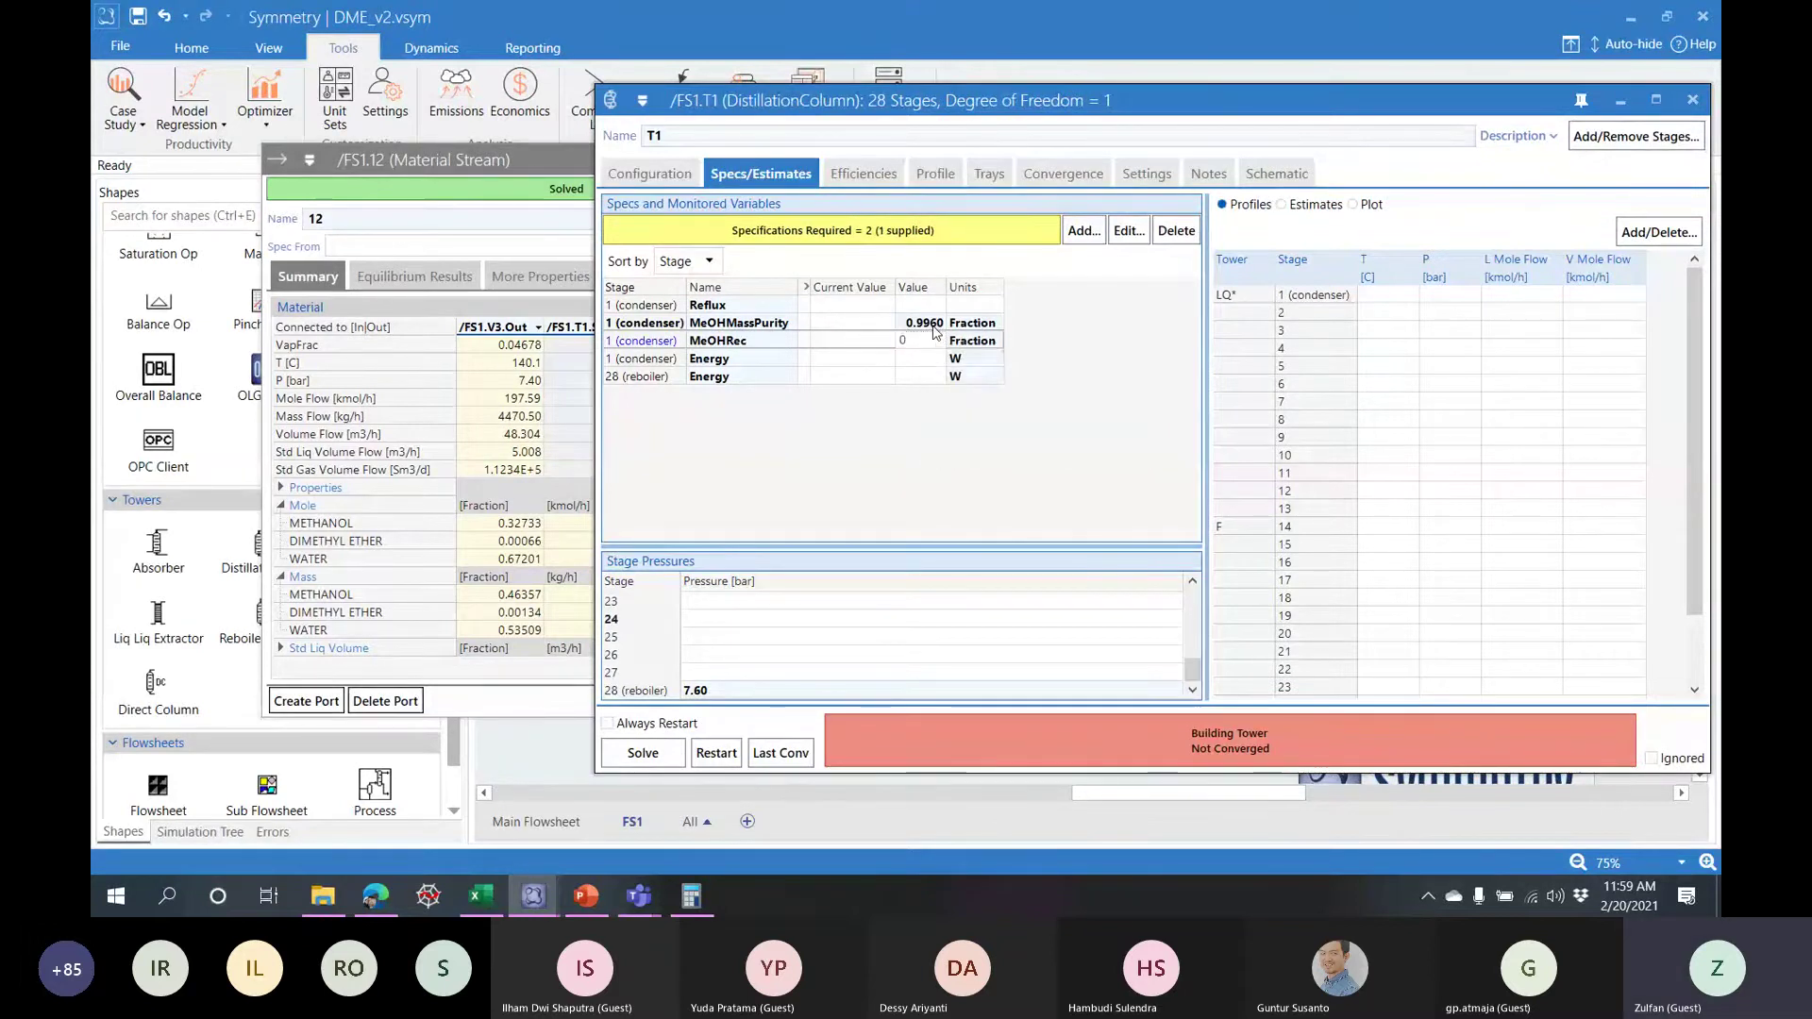
type(".999")
key("Return")
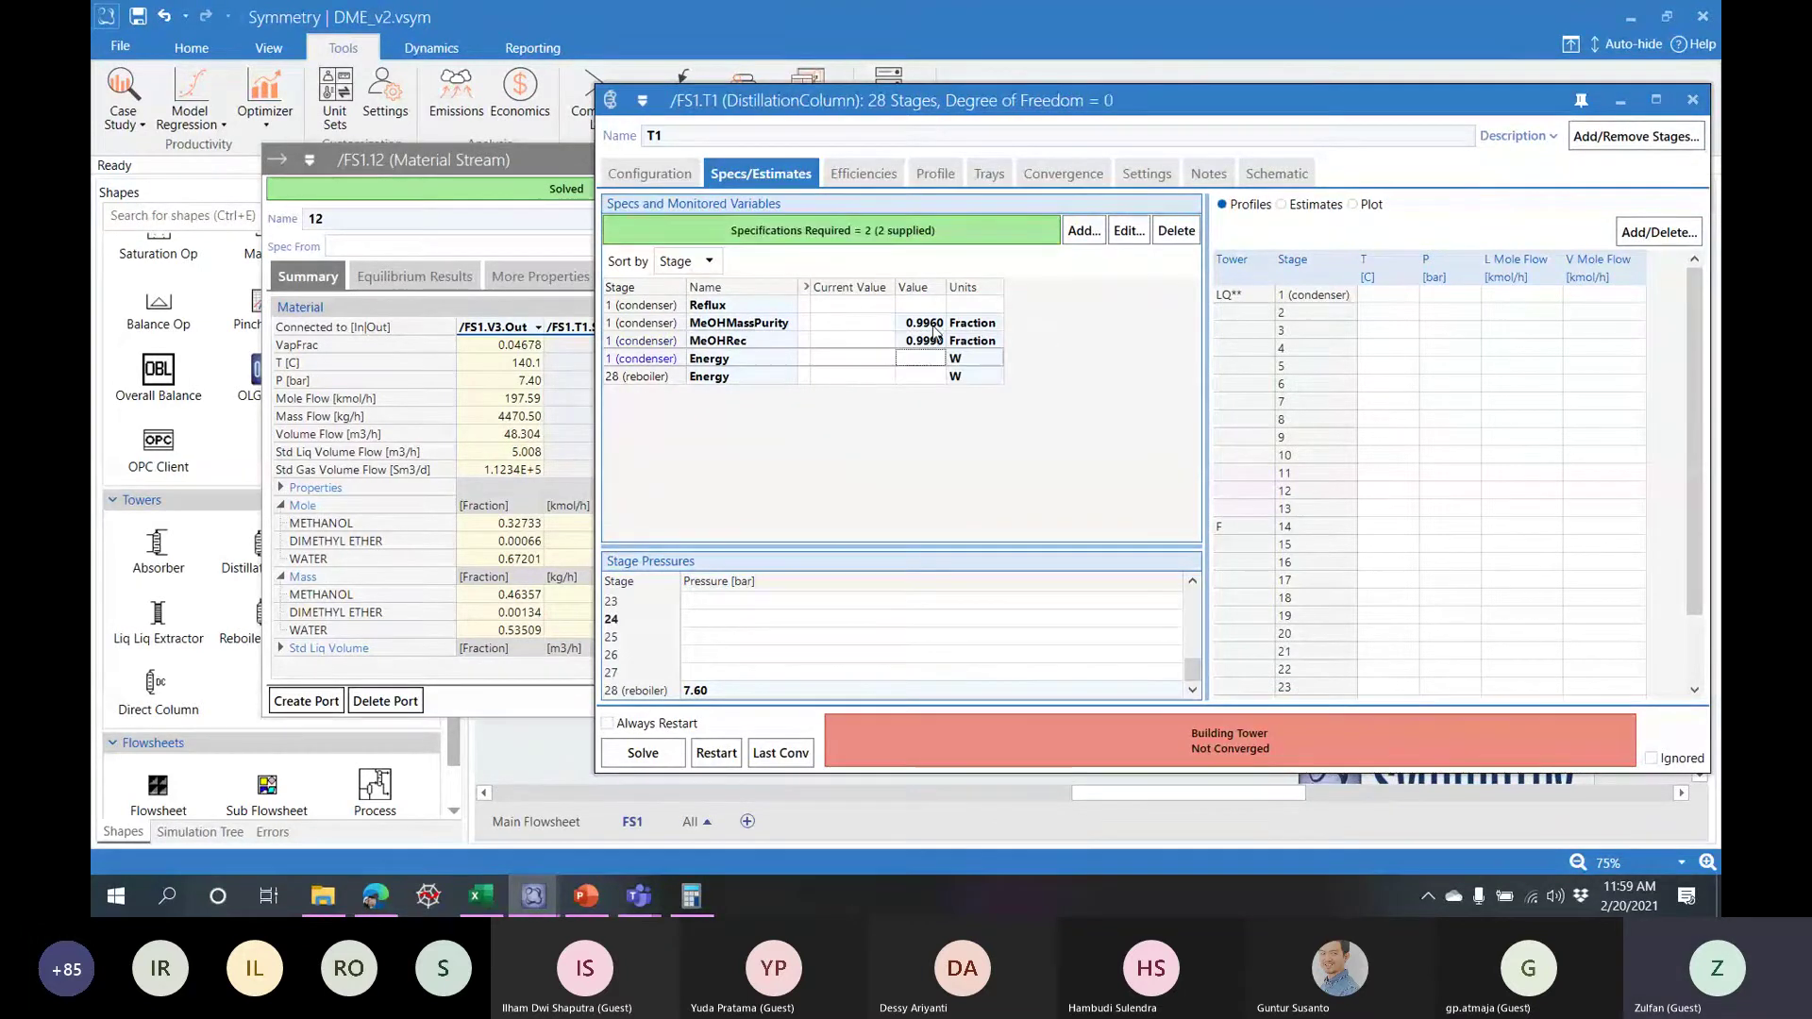
left_click(655, 756)
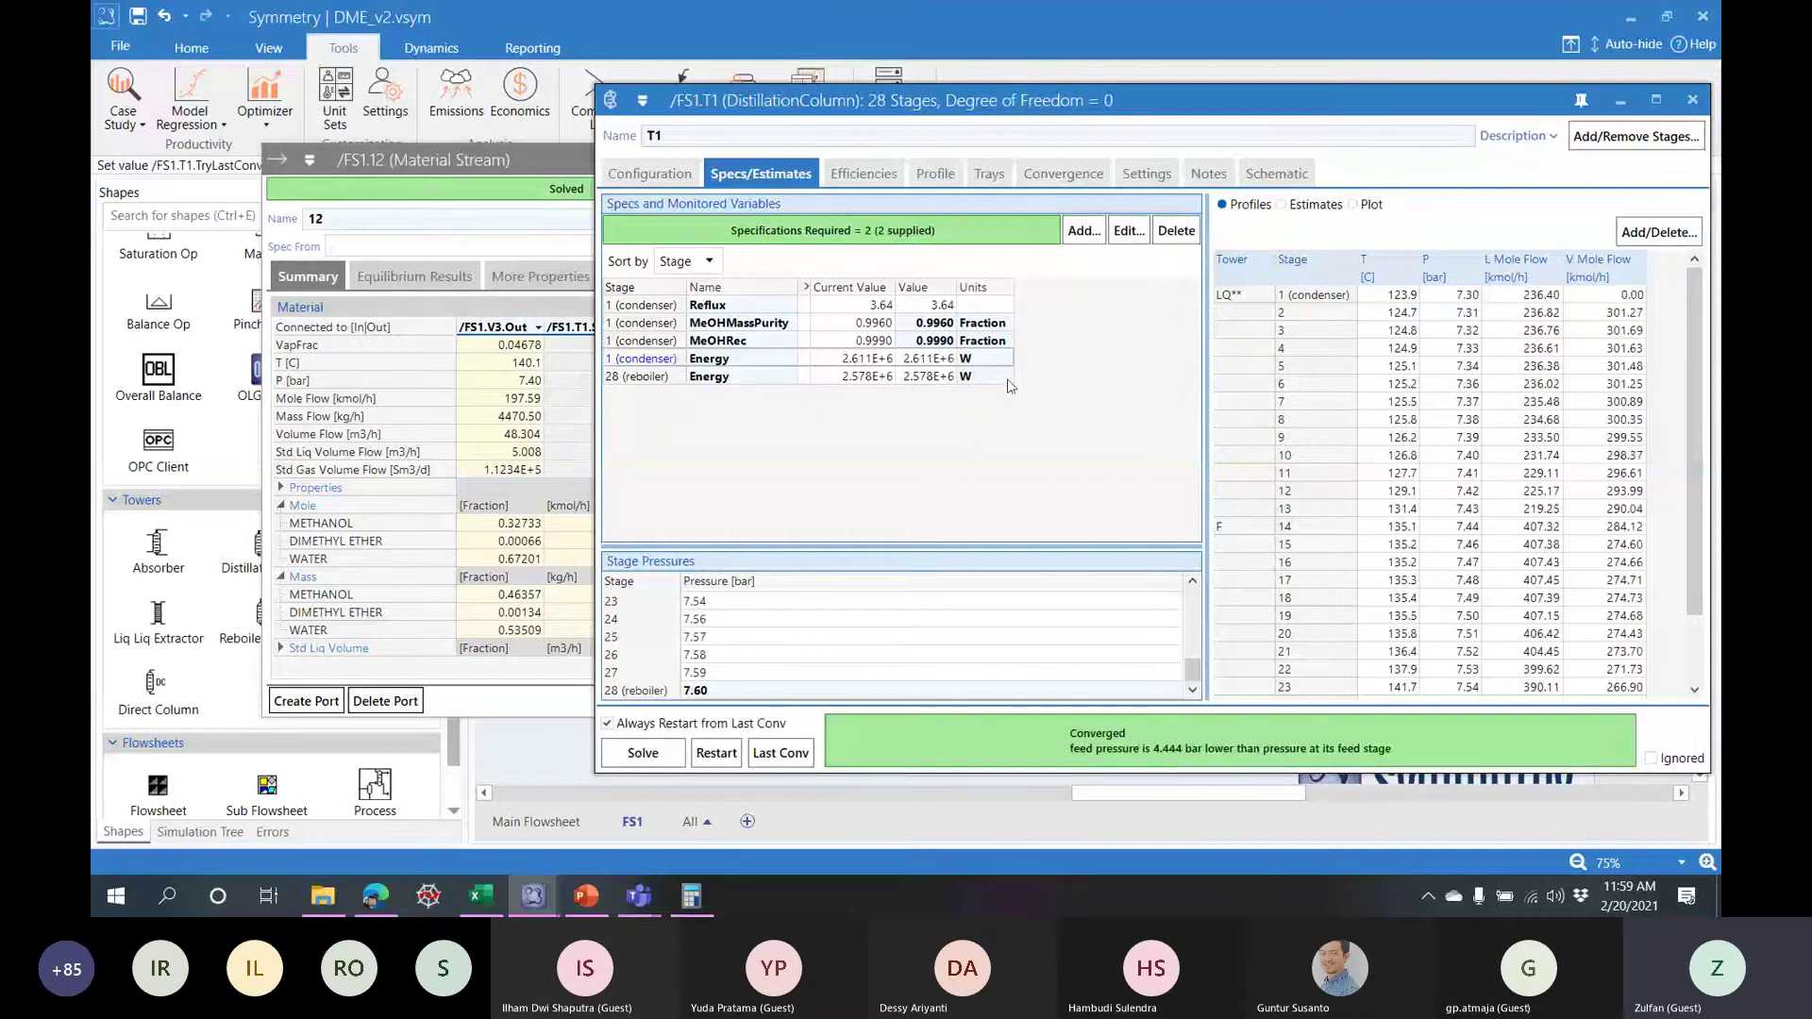
- Examine T1's stage pressures from the condenser down and its temperature plot, returning to the stage profile table
left_click_drag(844, 101, 441, 91)
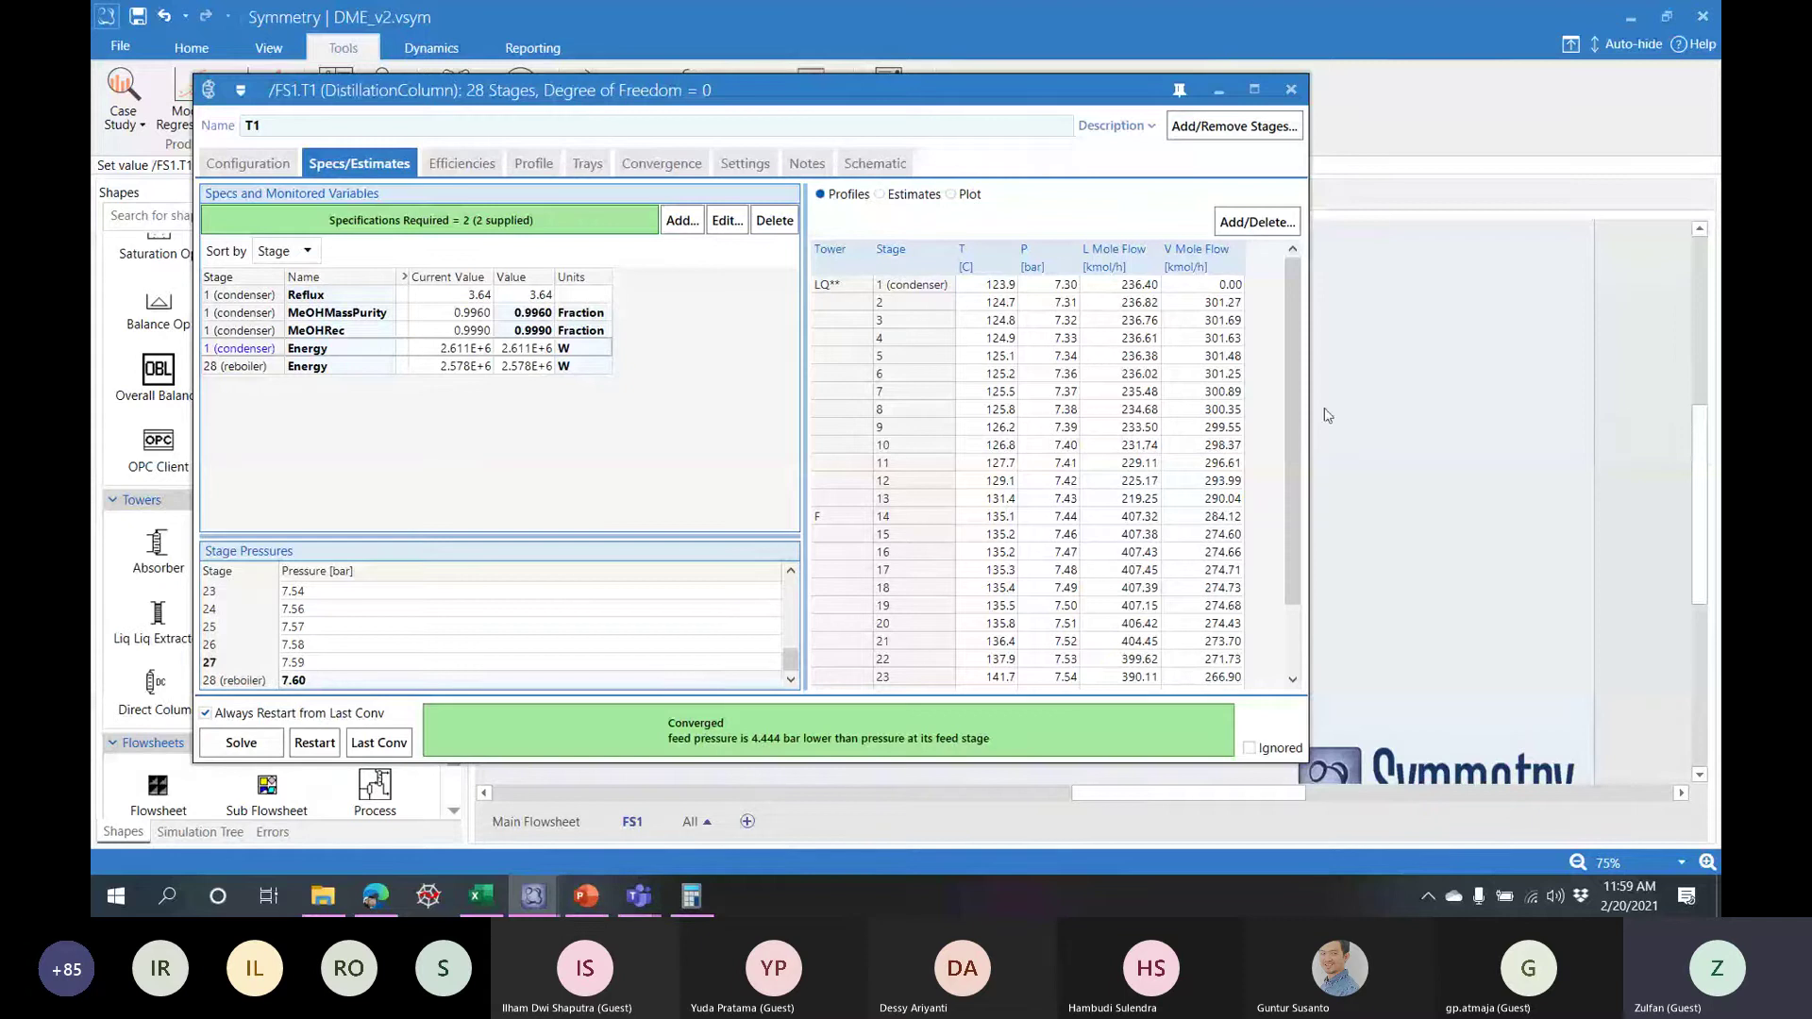
mouse_move(1295, 401)
left_mouse_down()
mouse_move(1298, 532)
mouse_move(1300, 368)
left_mouse_up()
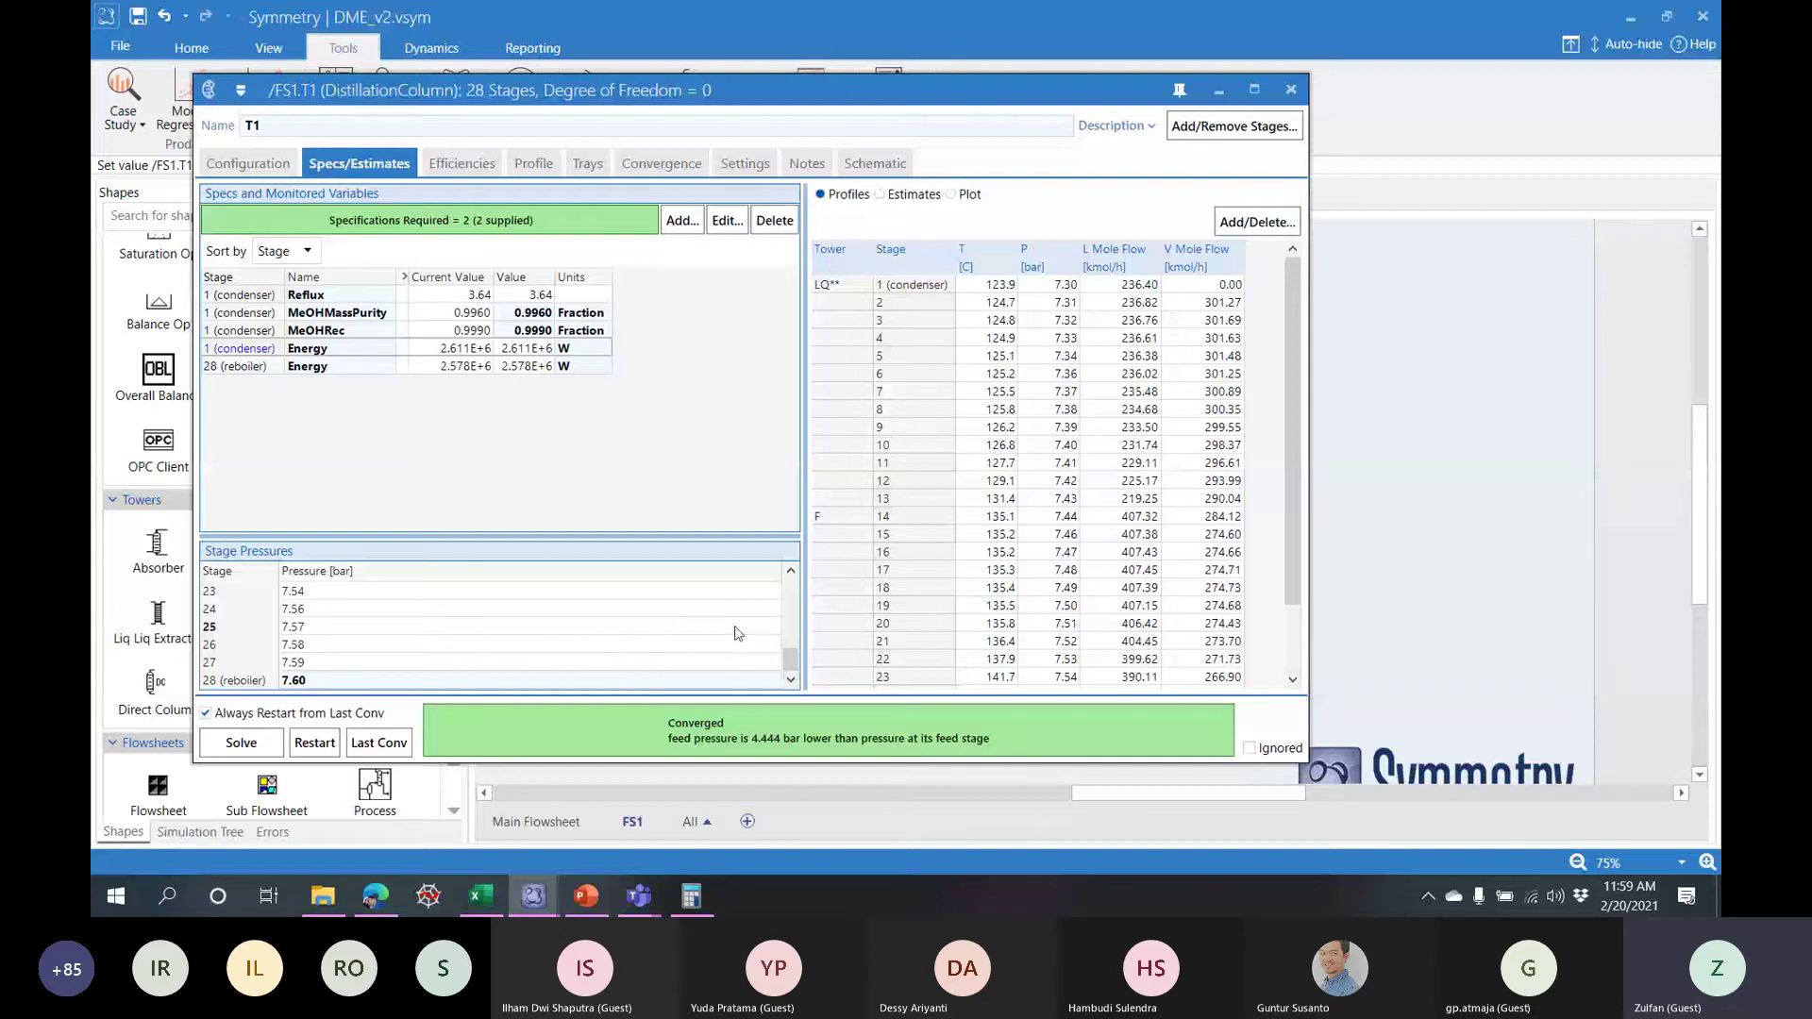
left_click_drag(791, 661, 795, 571)
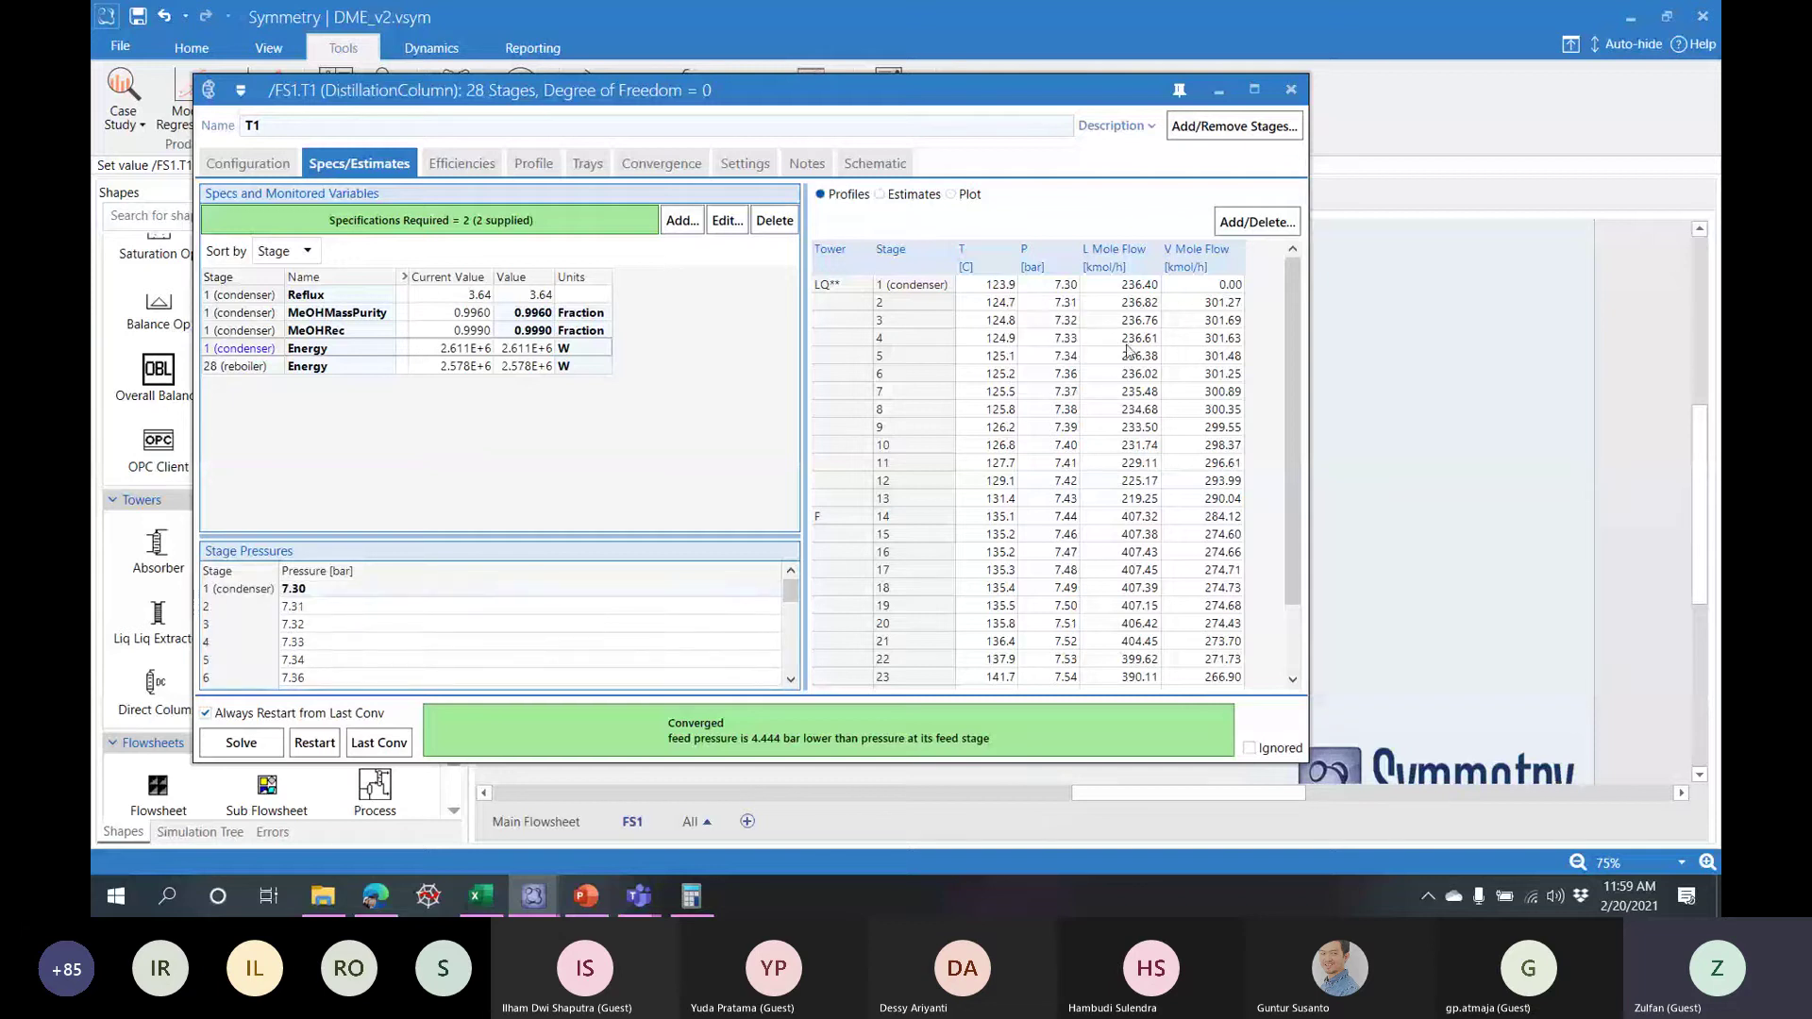
left_click(950, 194)
left_click(820, 194)
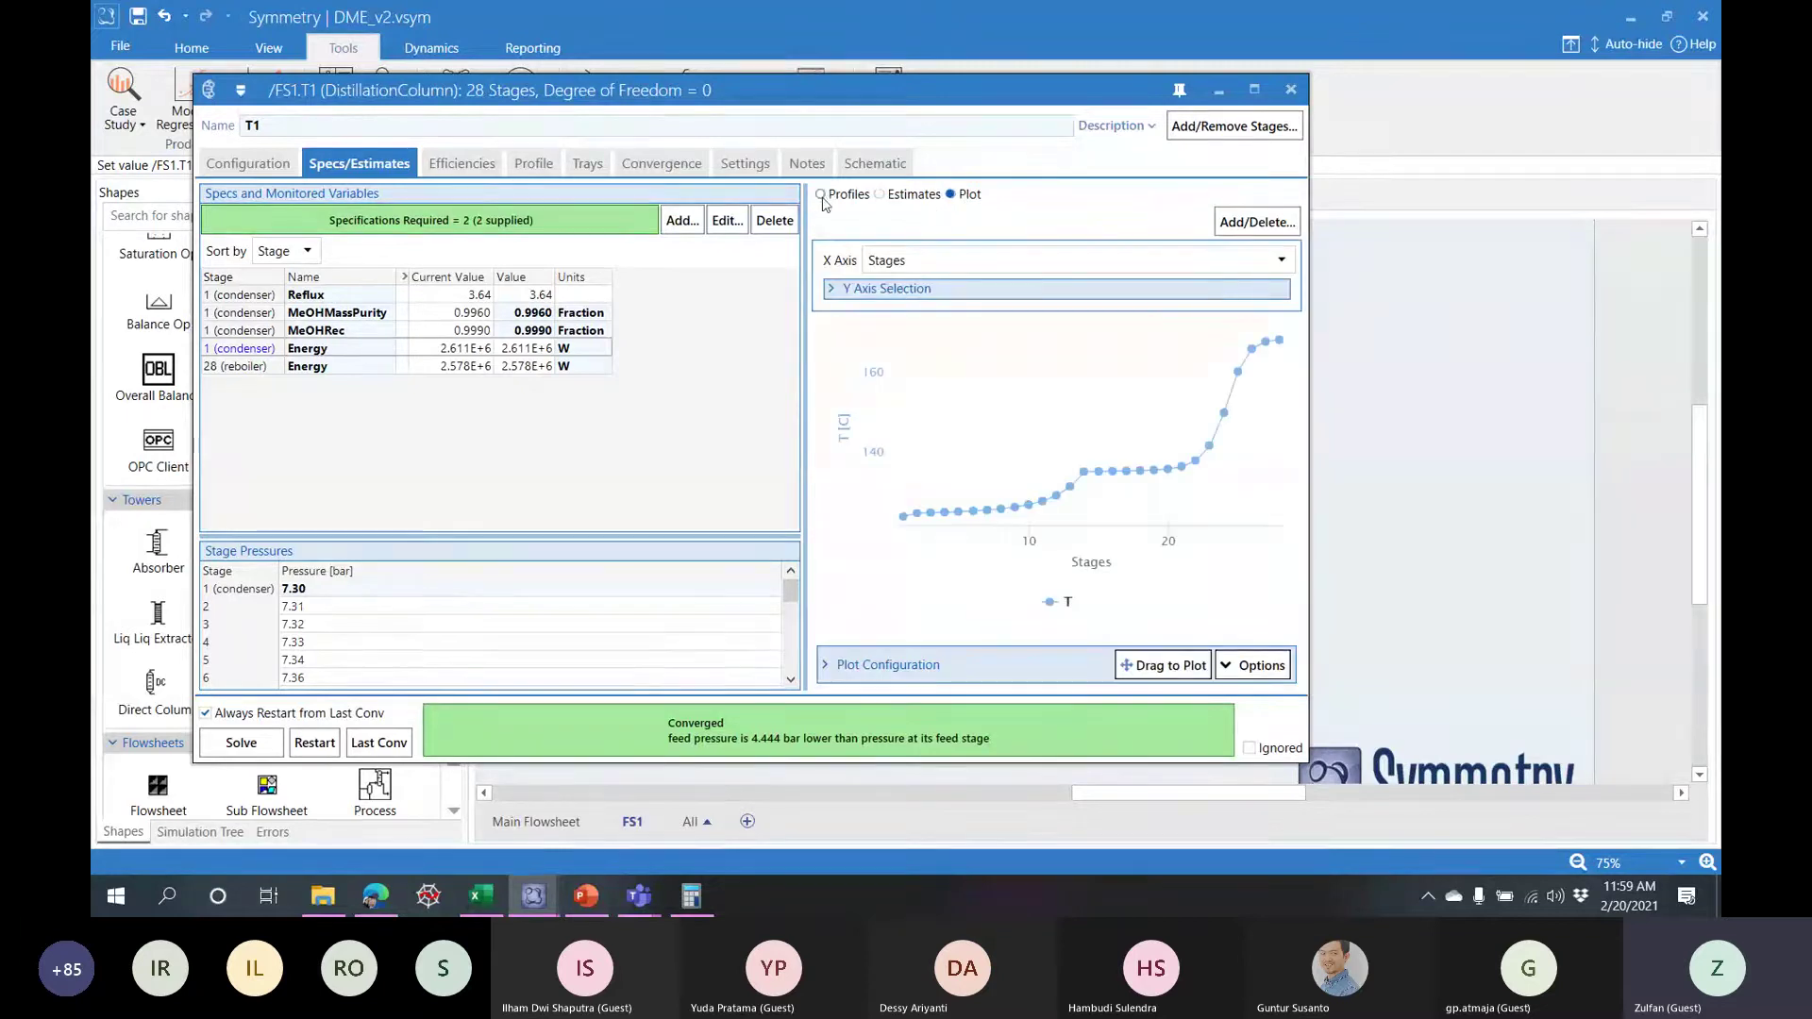
- Add the liquid mass fractions of METHANOL and WATER to T1's stage profile table
left_click(1220, 227)
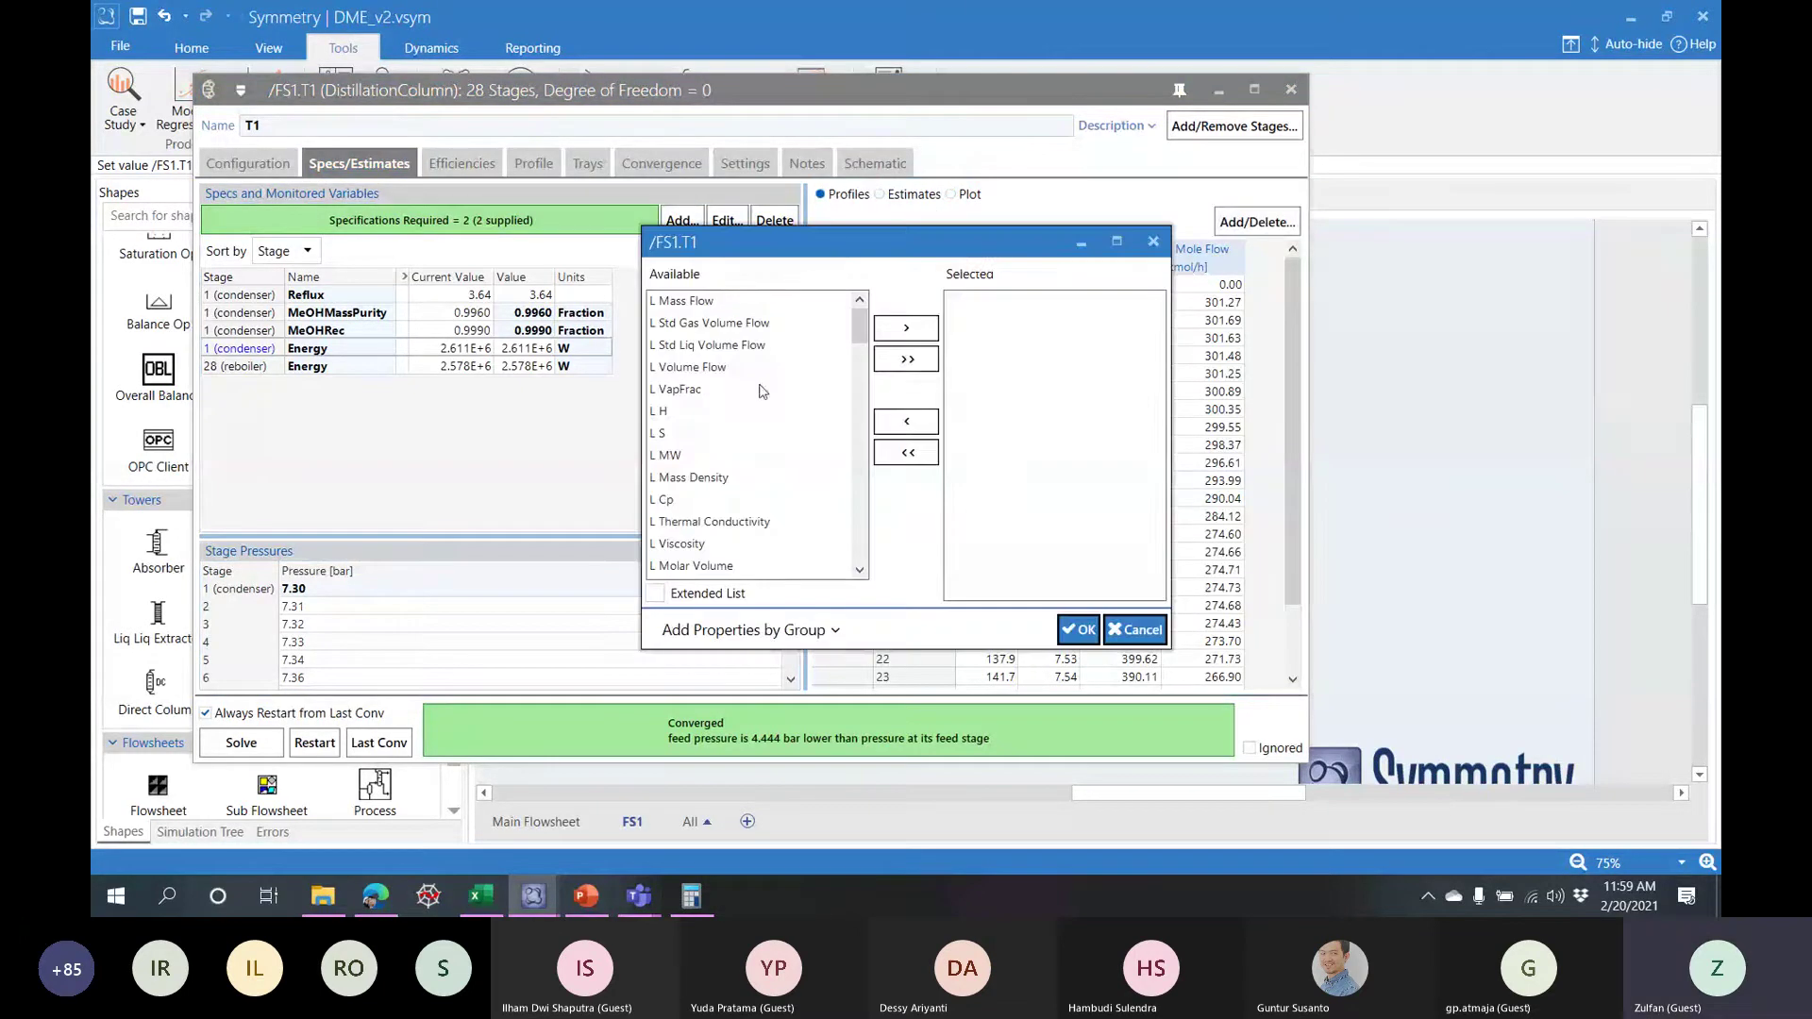
left_click_drag(859, 318, 883, 391)
scroll(802, 434, "down", 1)
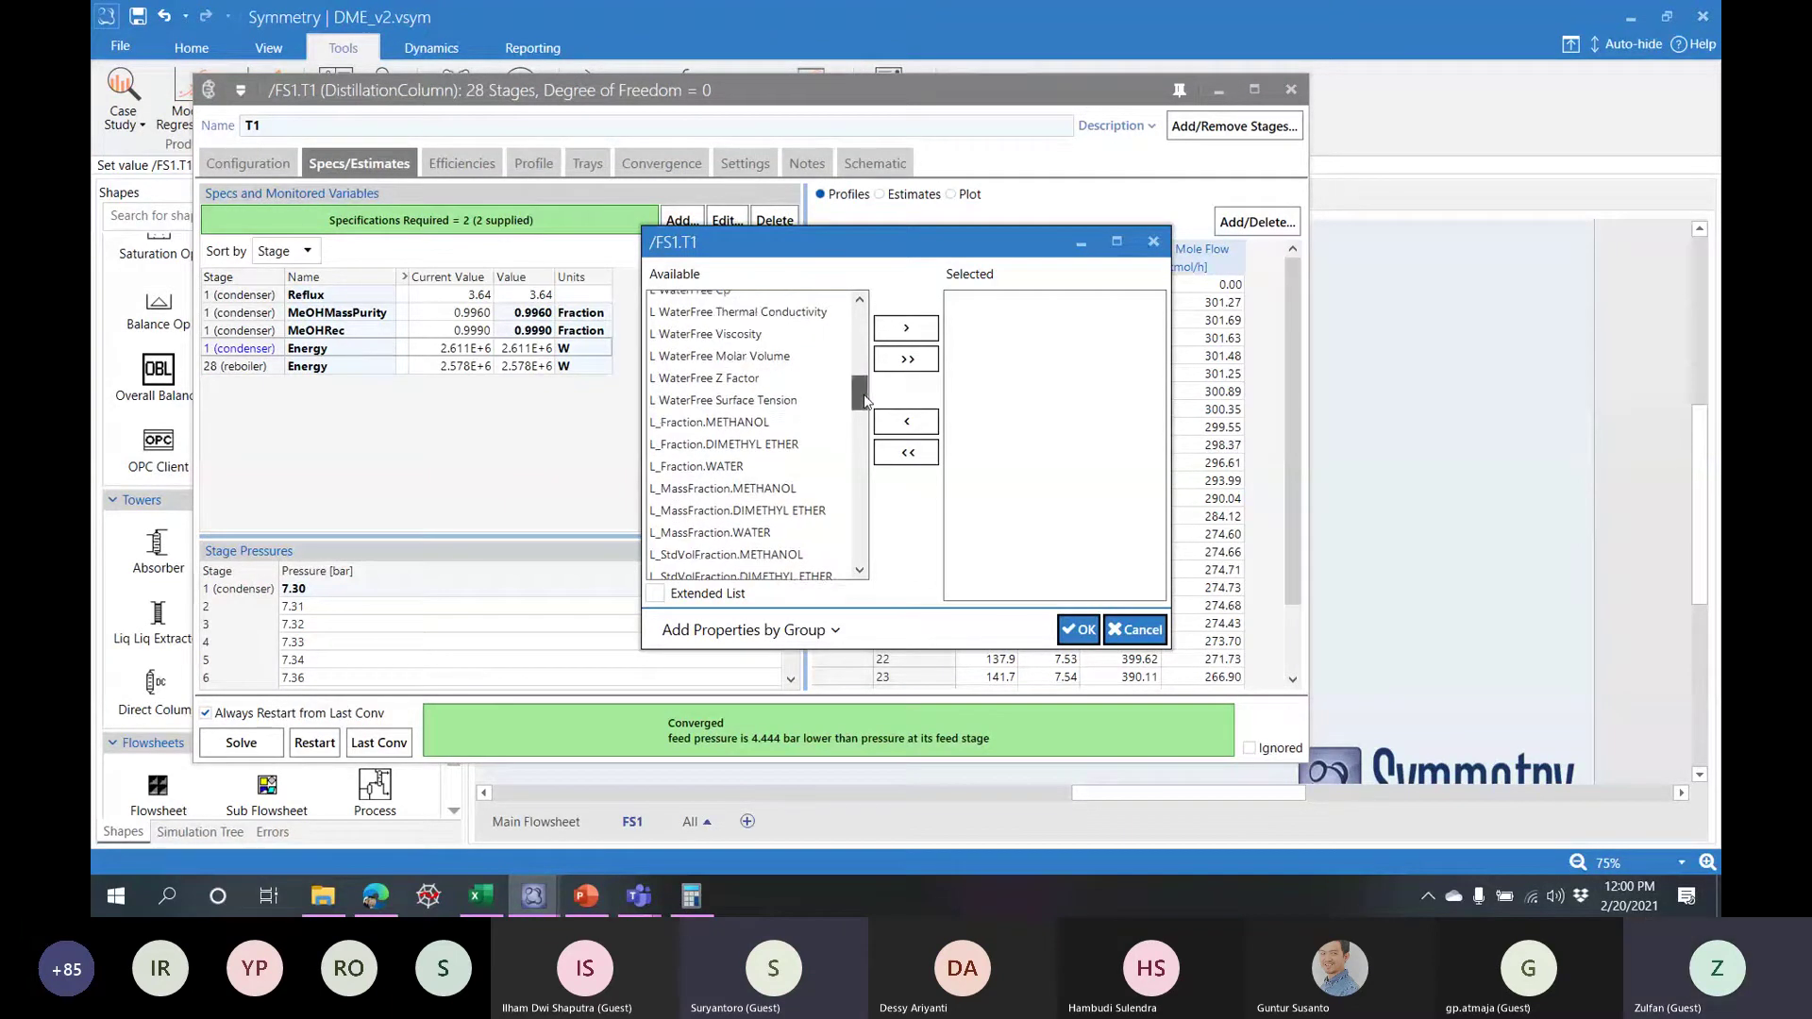
left_click(737, 463)
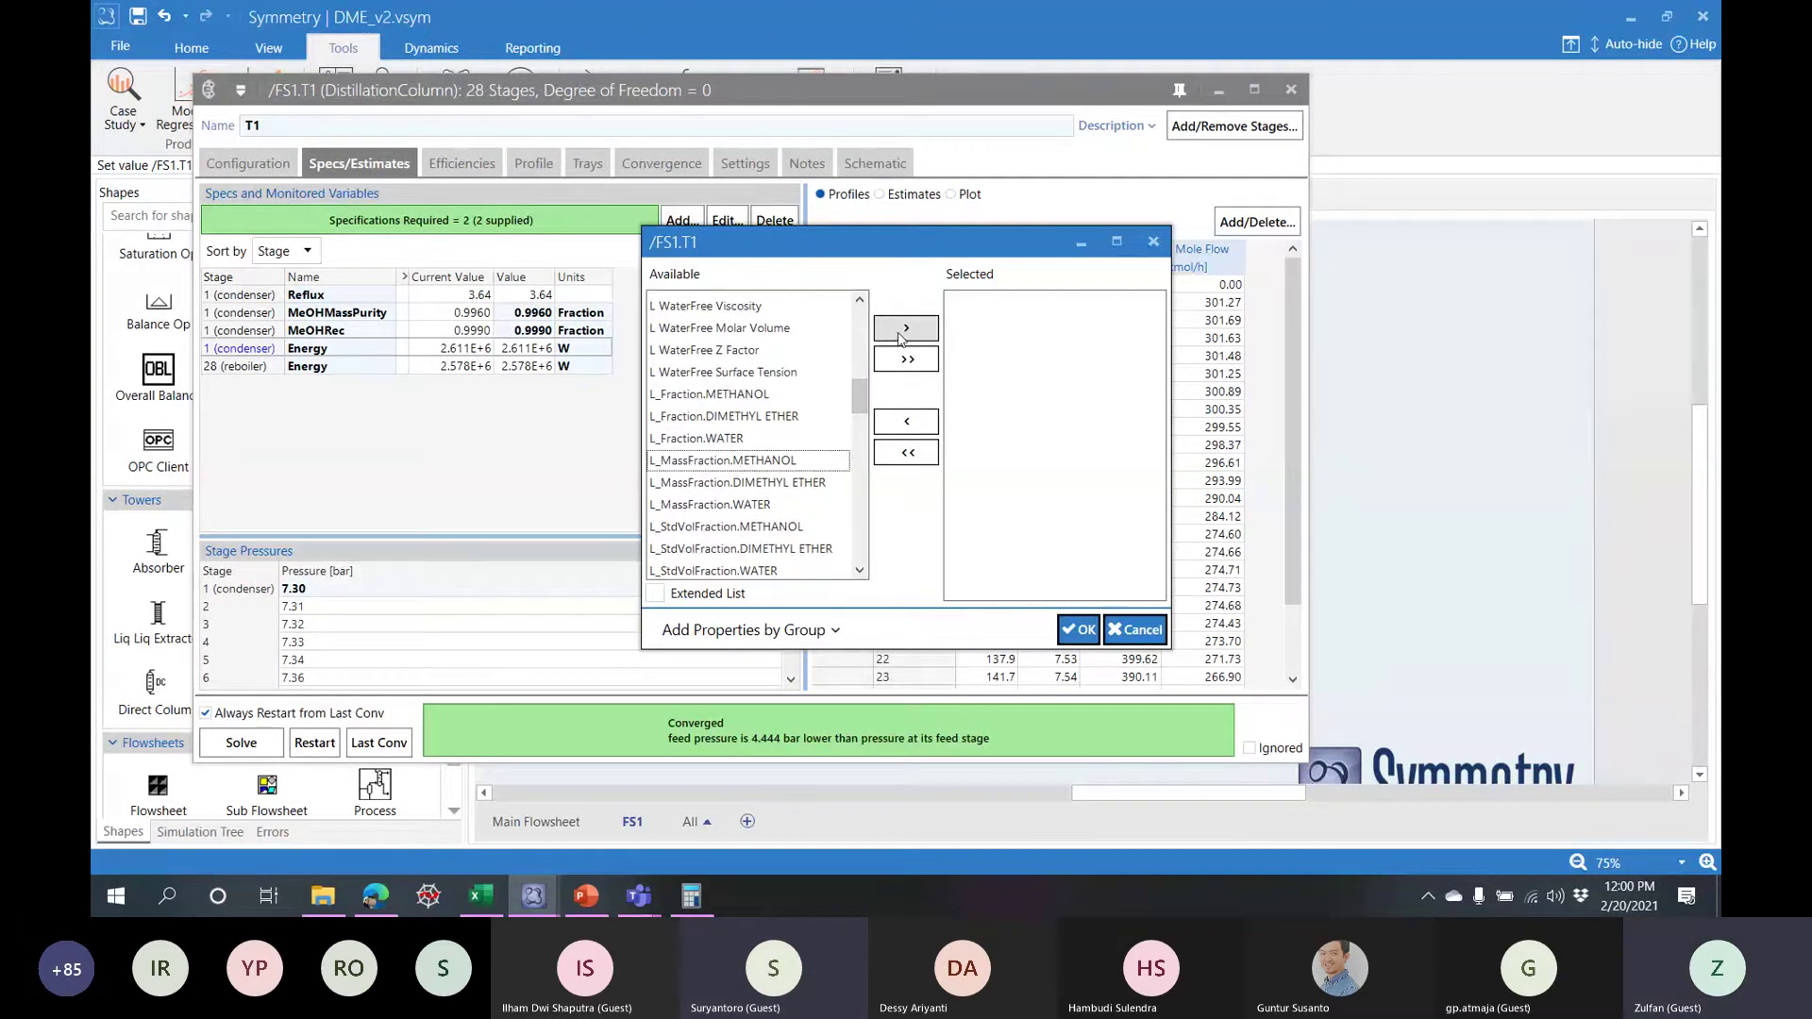
left_click(903, 329)
left_click(759, 483)
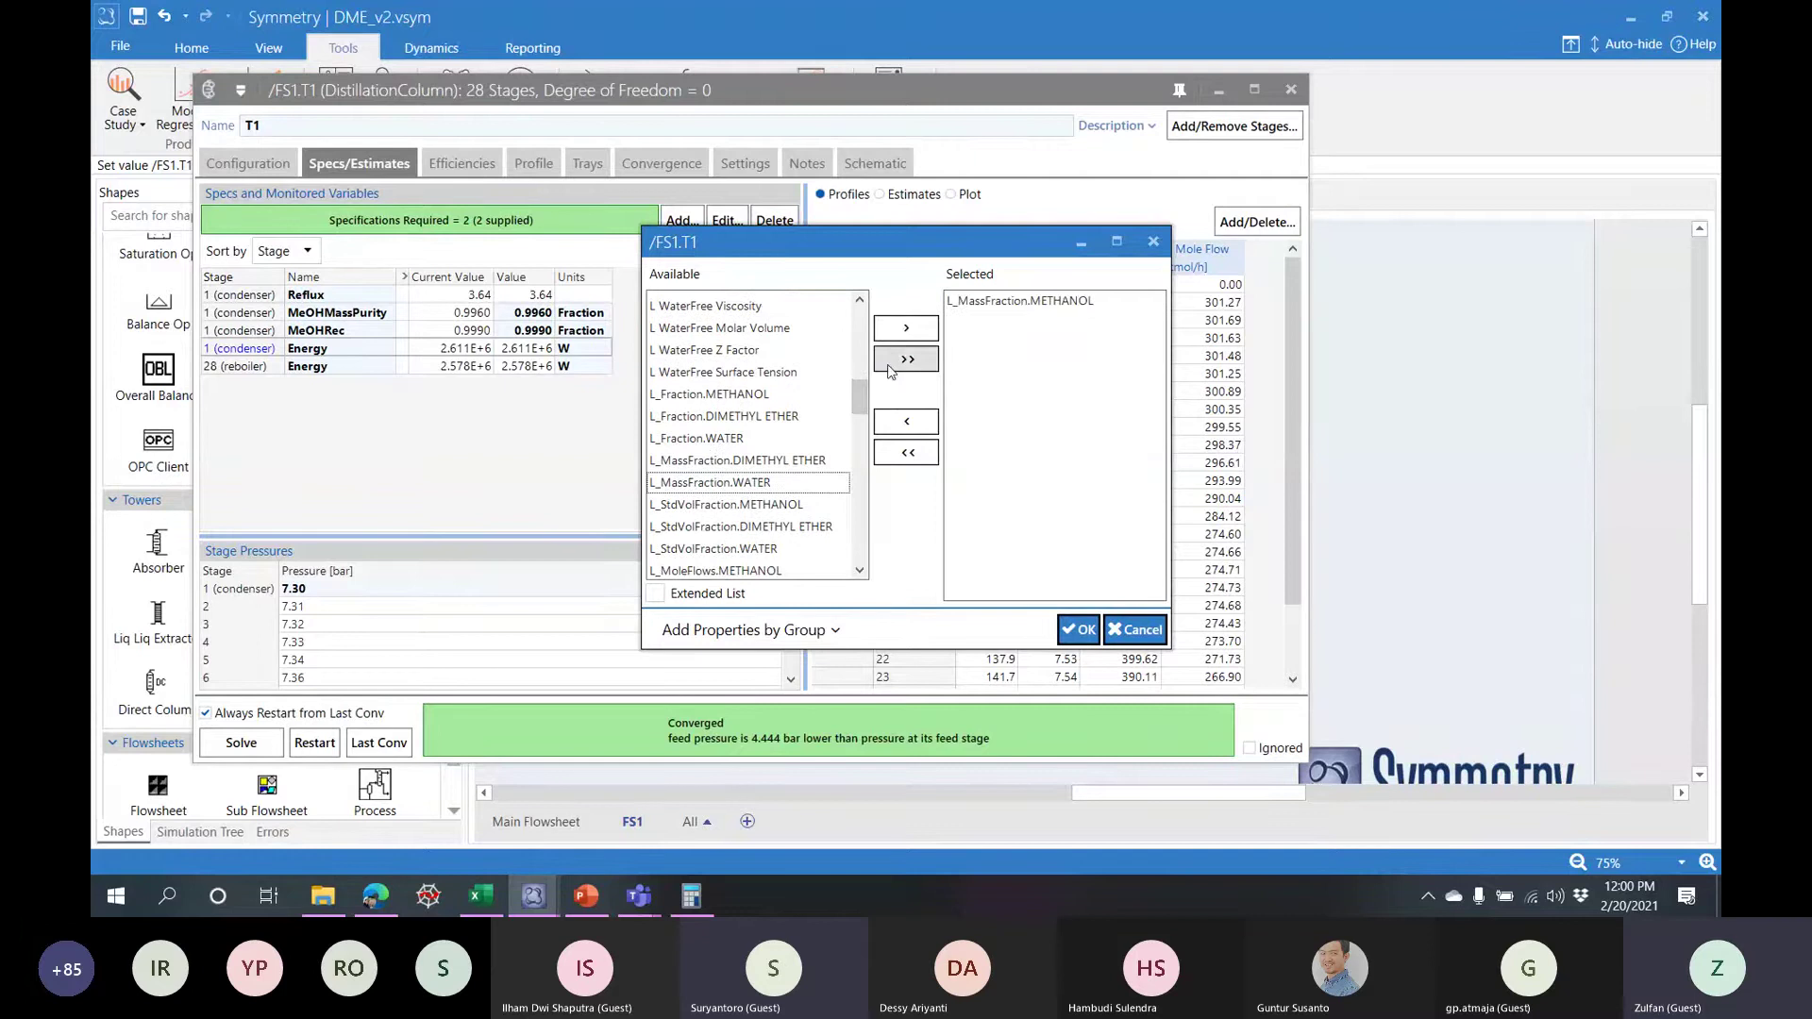
left_click(904, 328)
left_click(1079, 630)
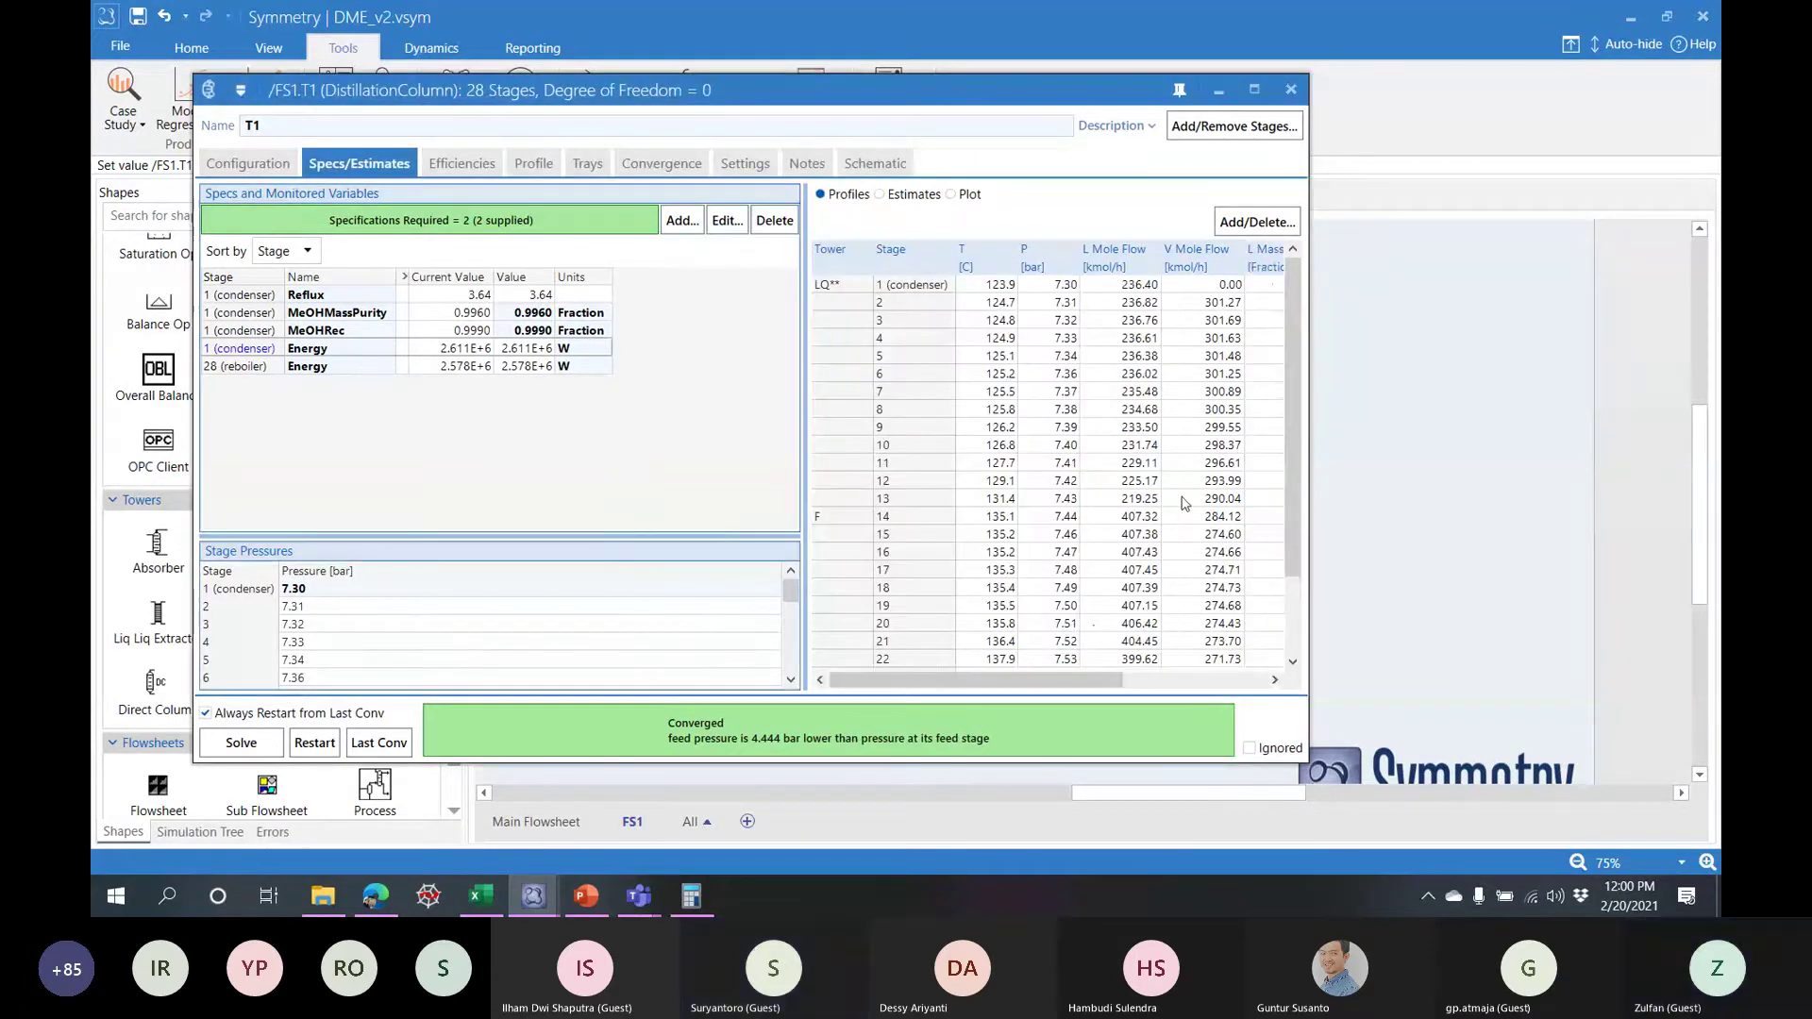
- Widen the profile table to examine the methanol and water mass fractions down to the reboiler, and display the profile plot
left_click_drag(1309, 352, 1529, 354)
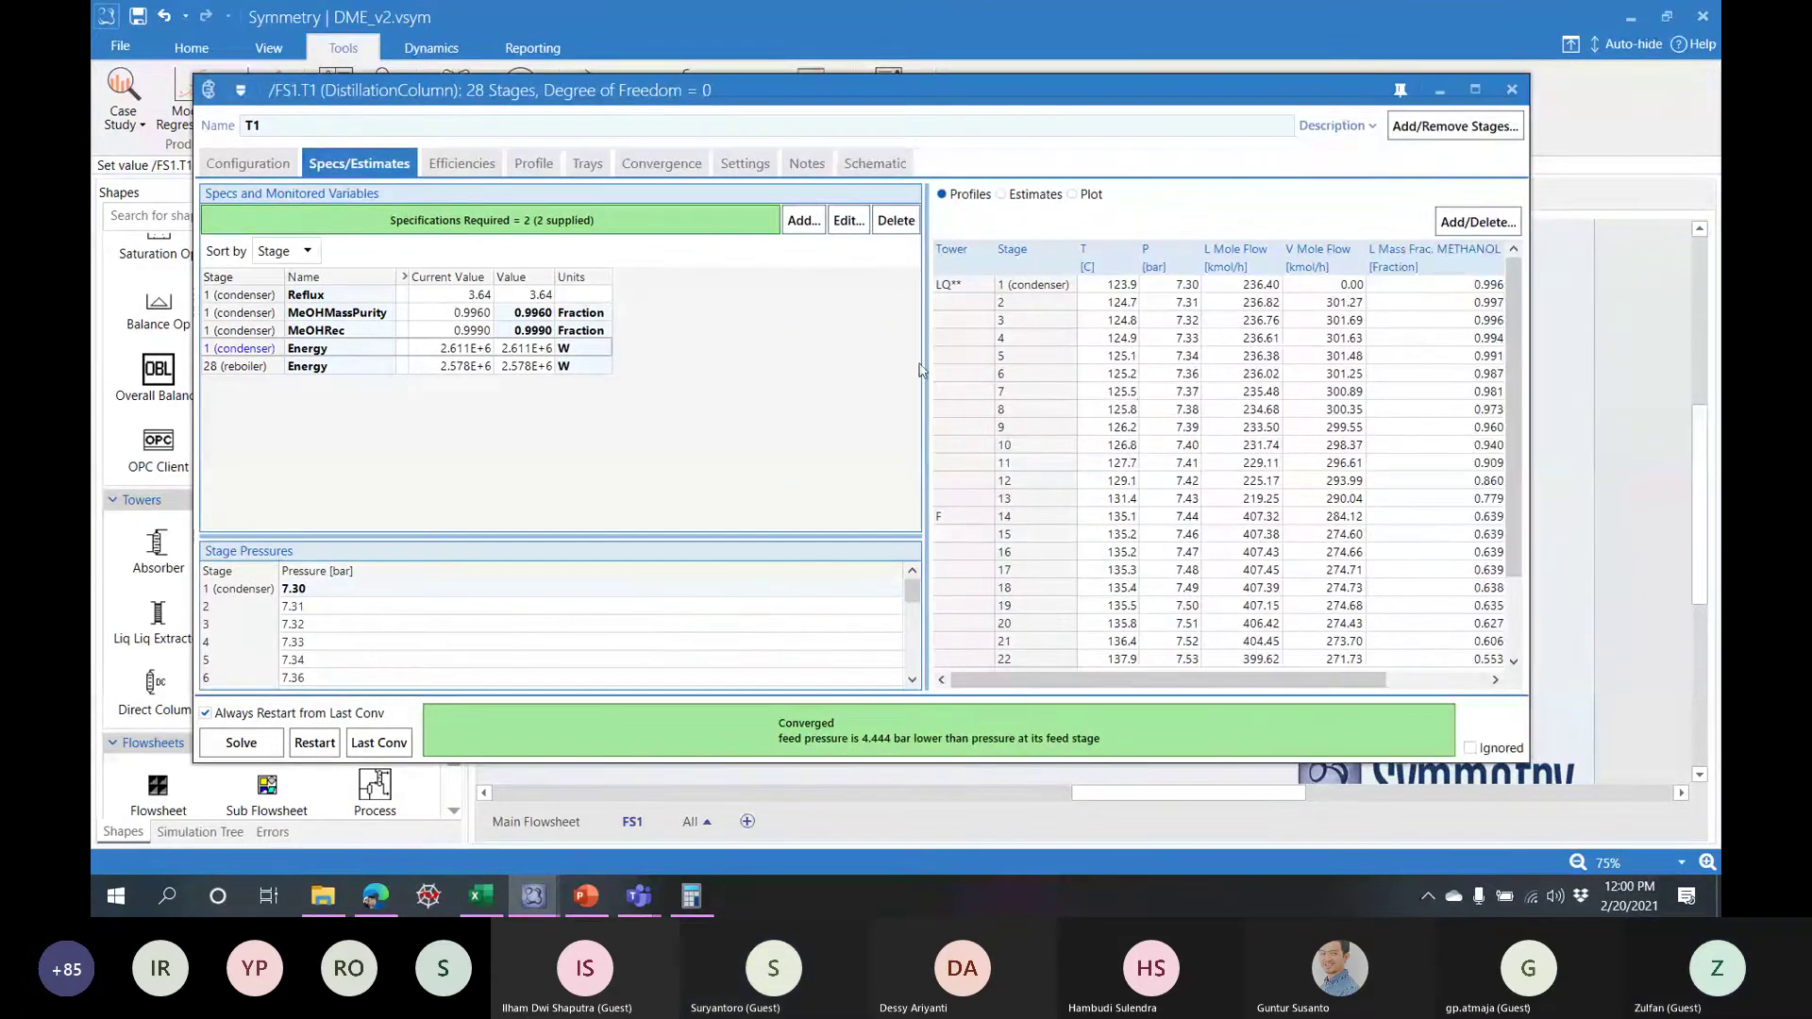
left_click_drag(927, 362, 649, 363)
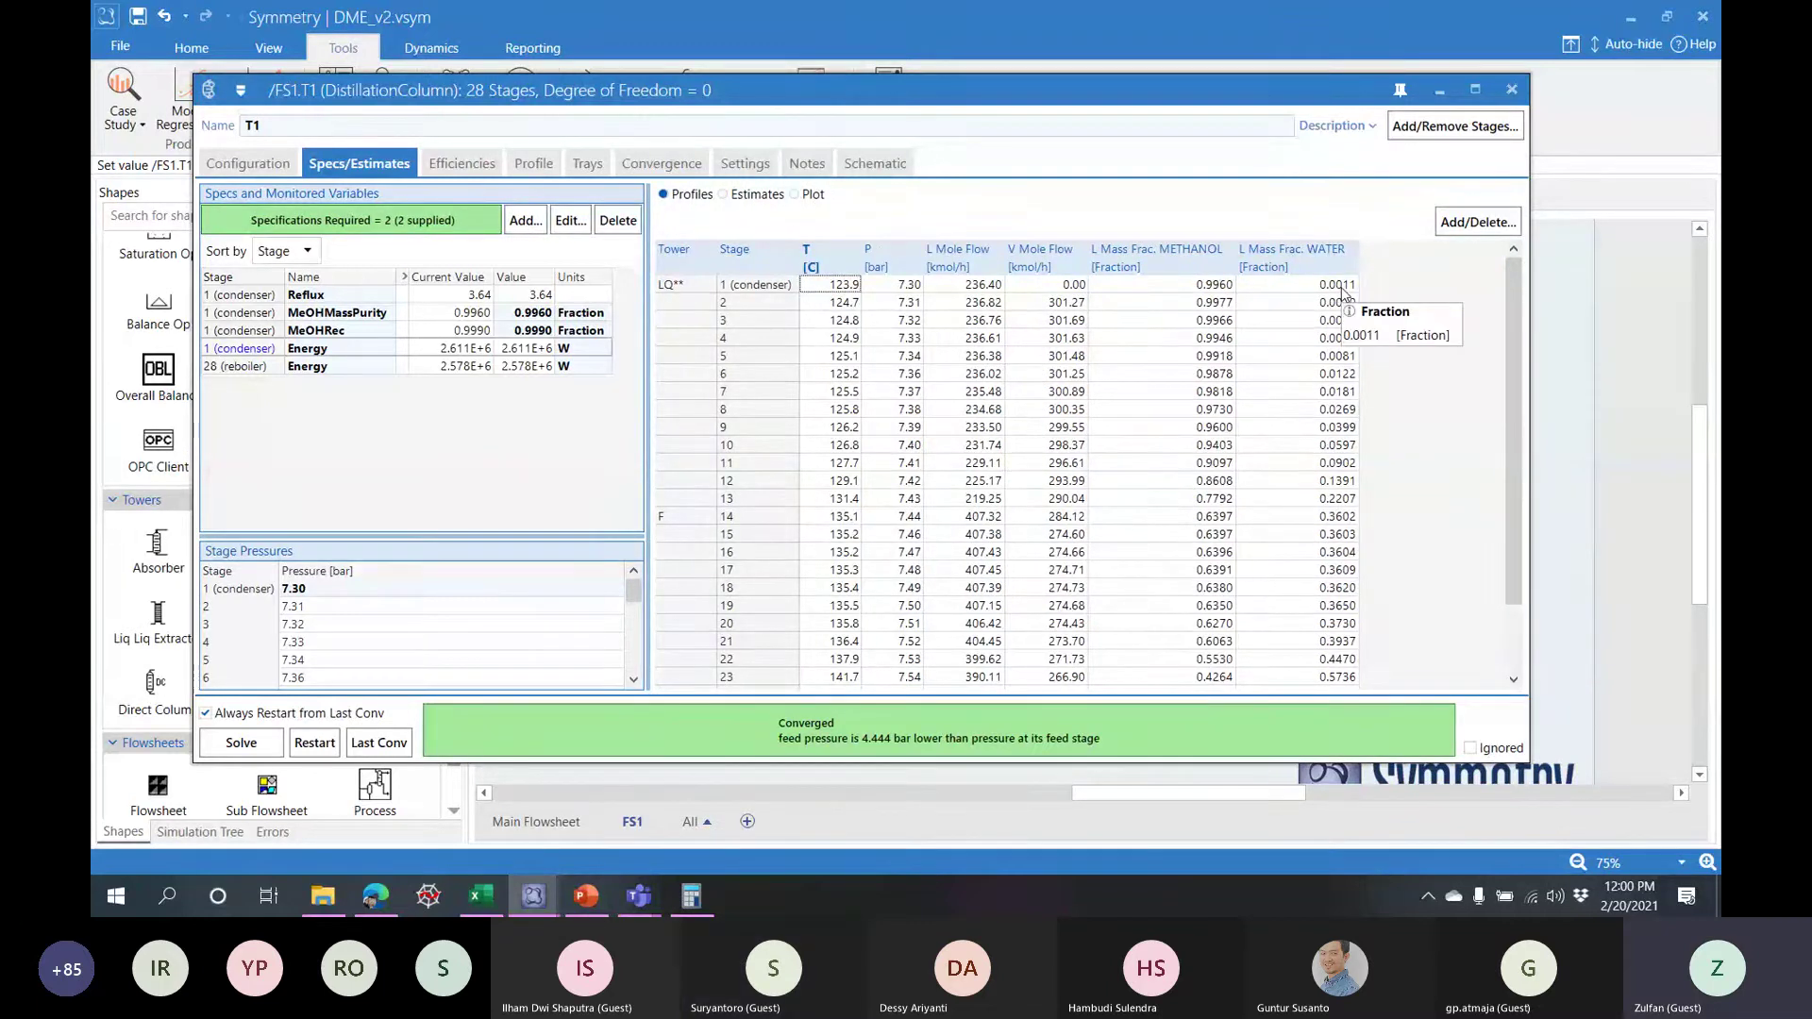
scroll(1464, 446, "down", 2)
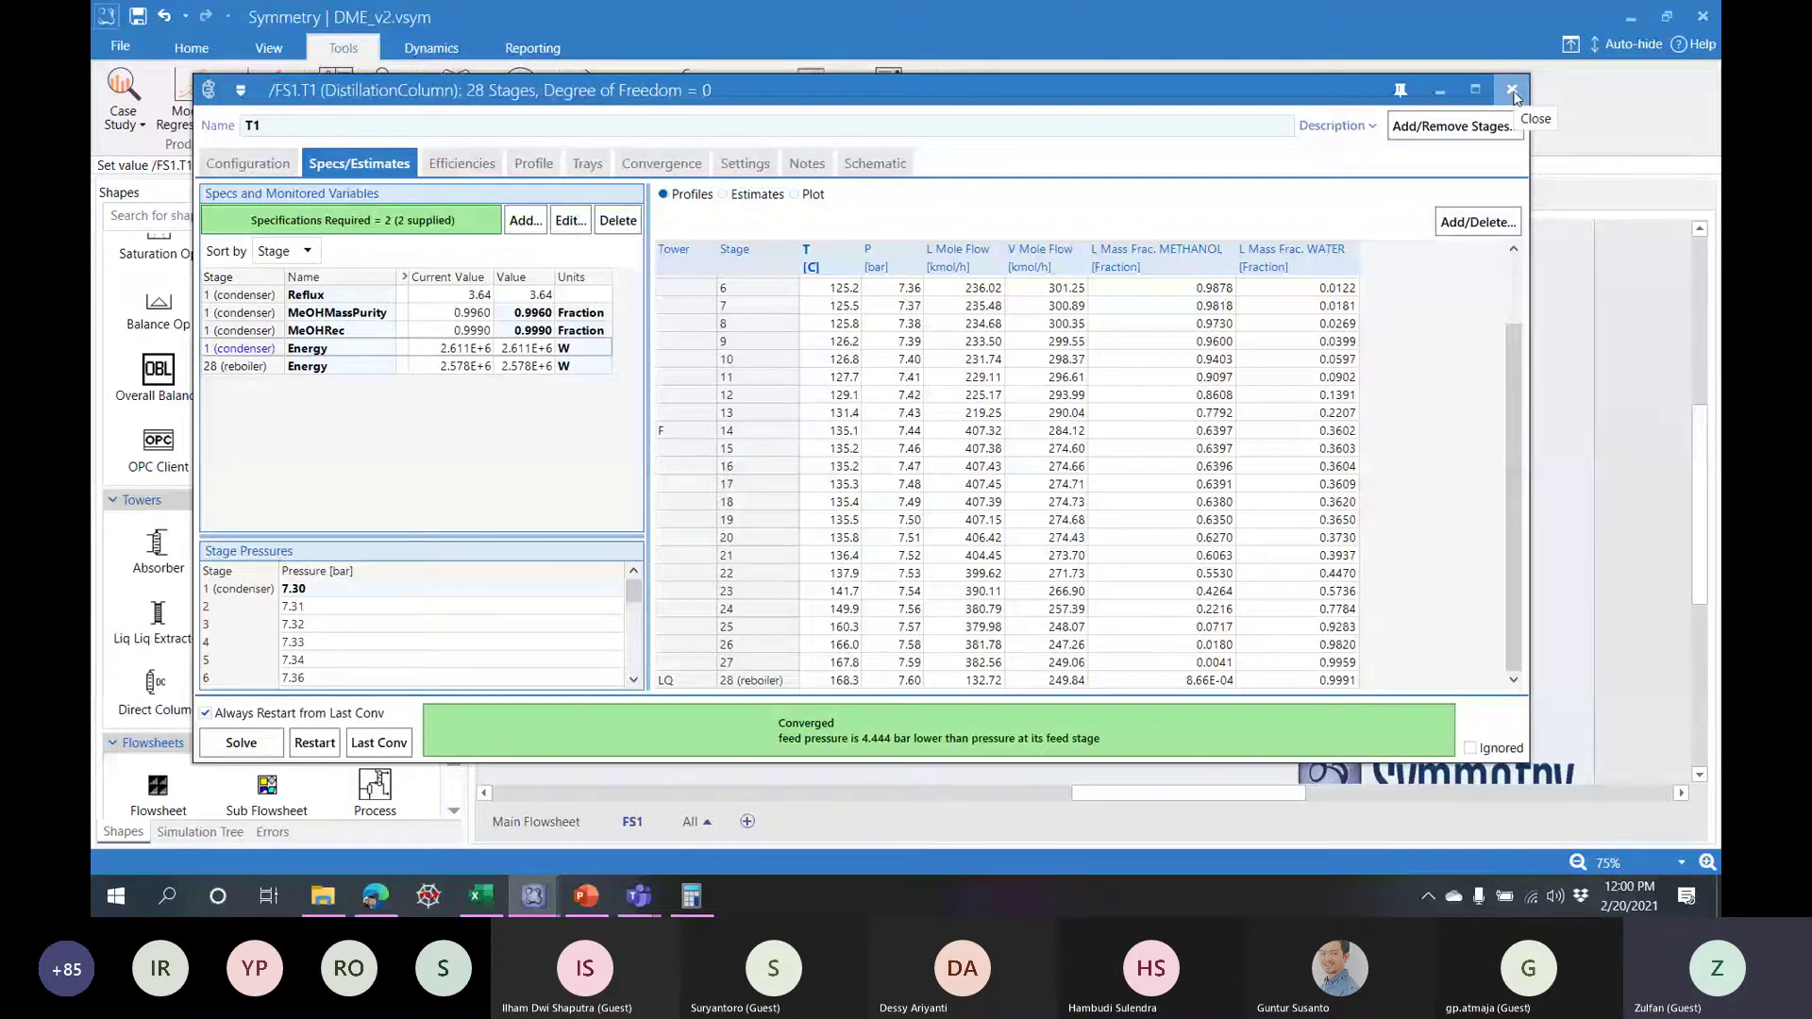
left_click(809, 194)
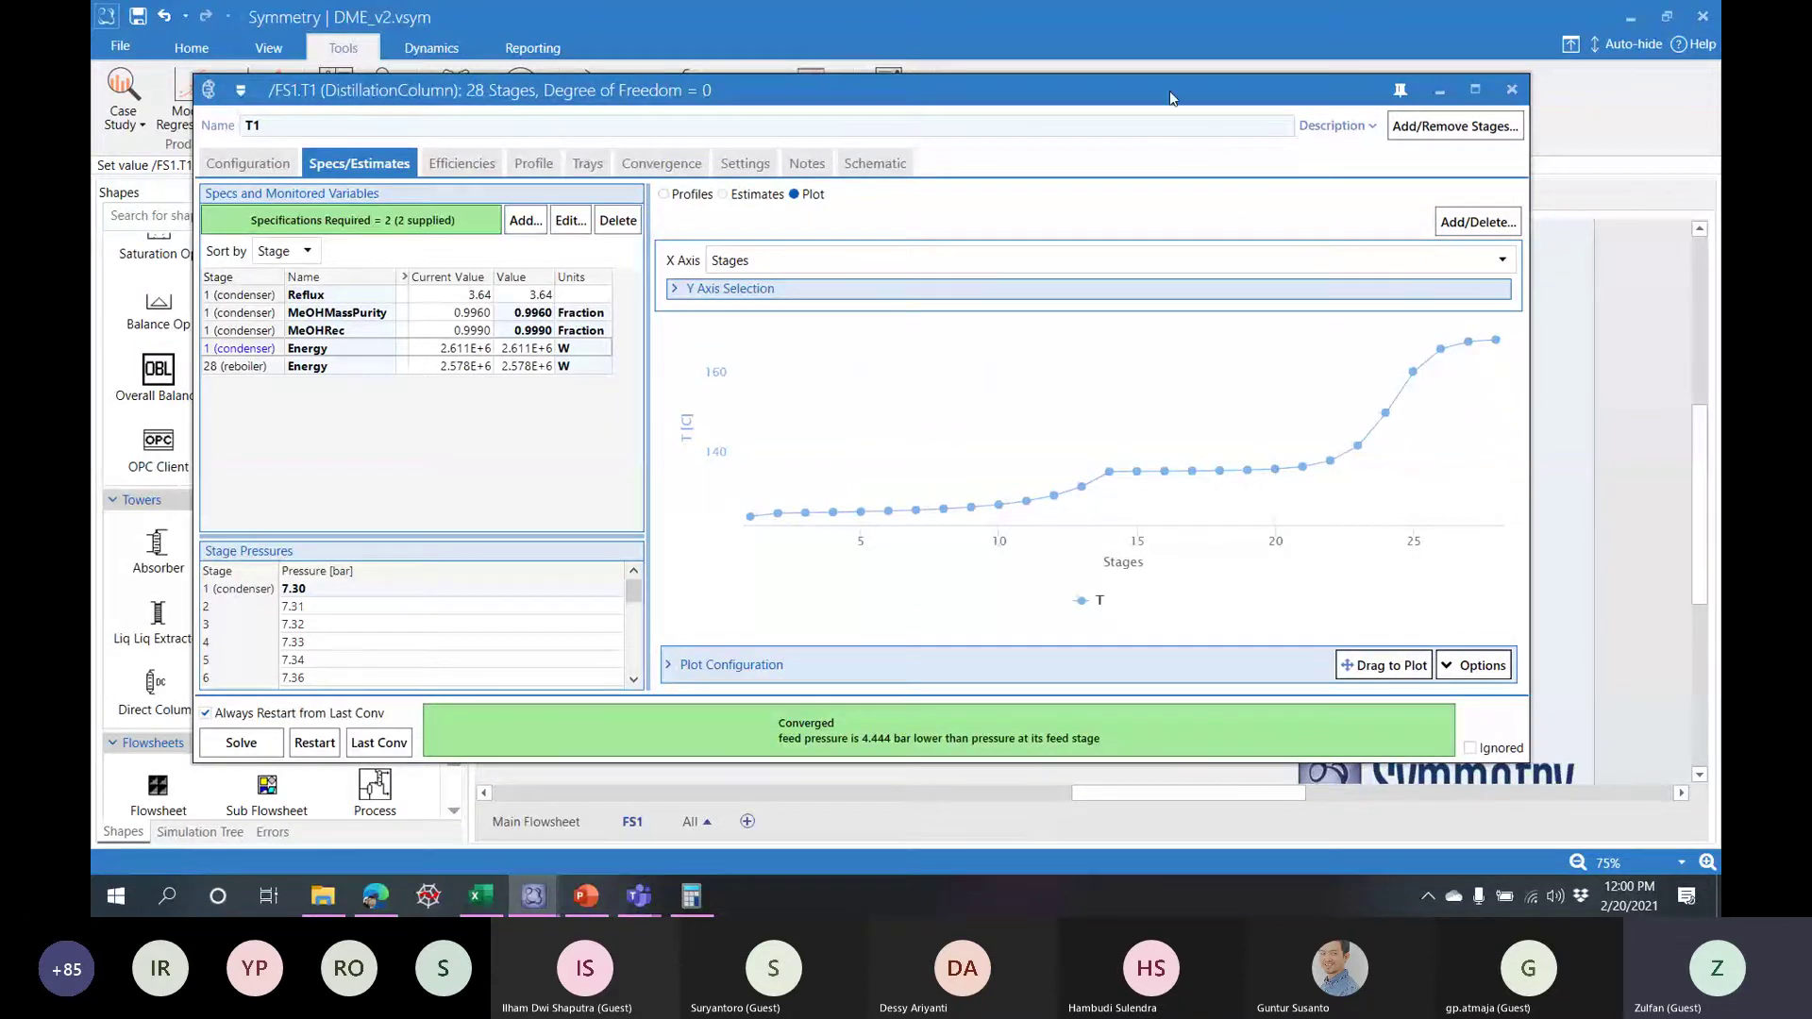
- Switch to PowerPoint to consult the Process Flow Diagram slide, and return to column T1 in Symmetry
left_click_drag(1169, 90, 1193, 134)
left_click(586, 895)
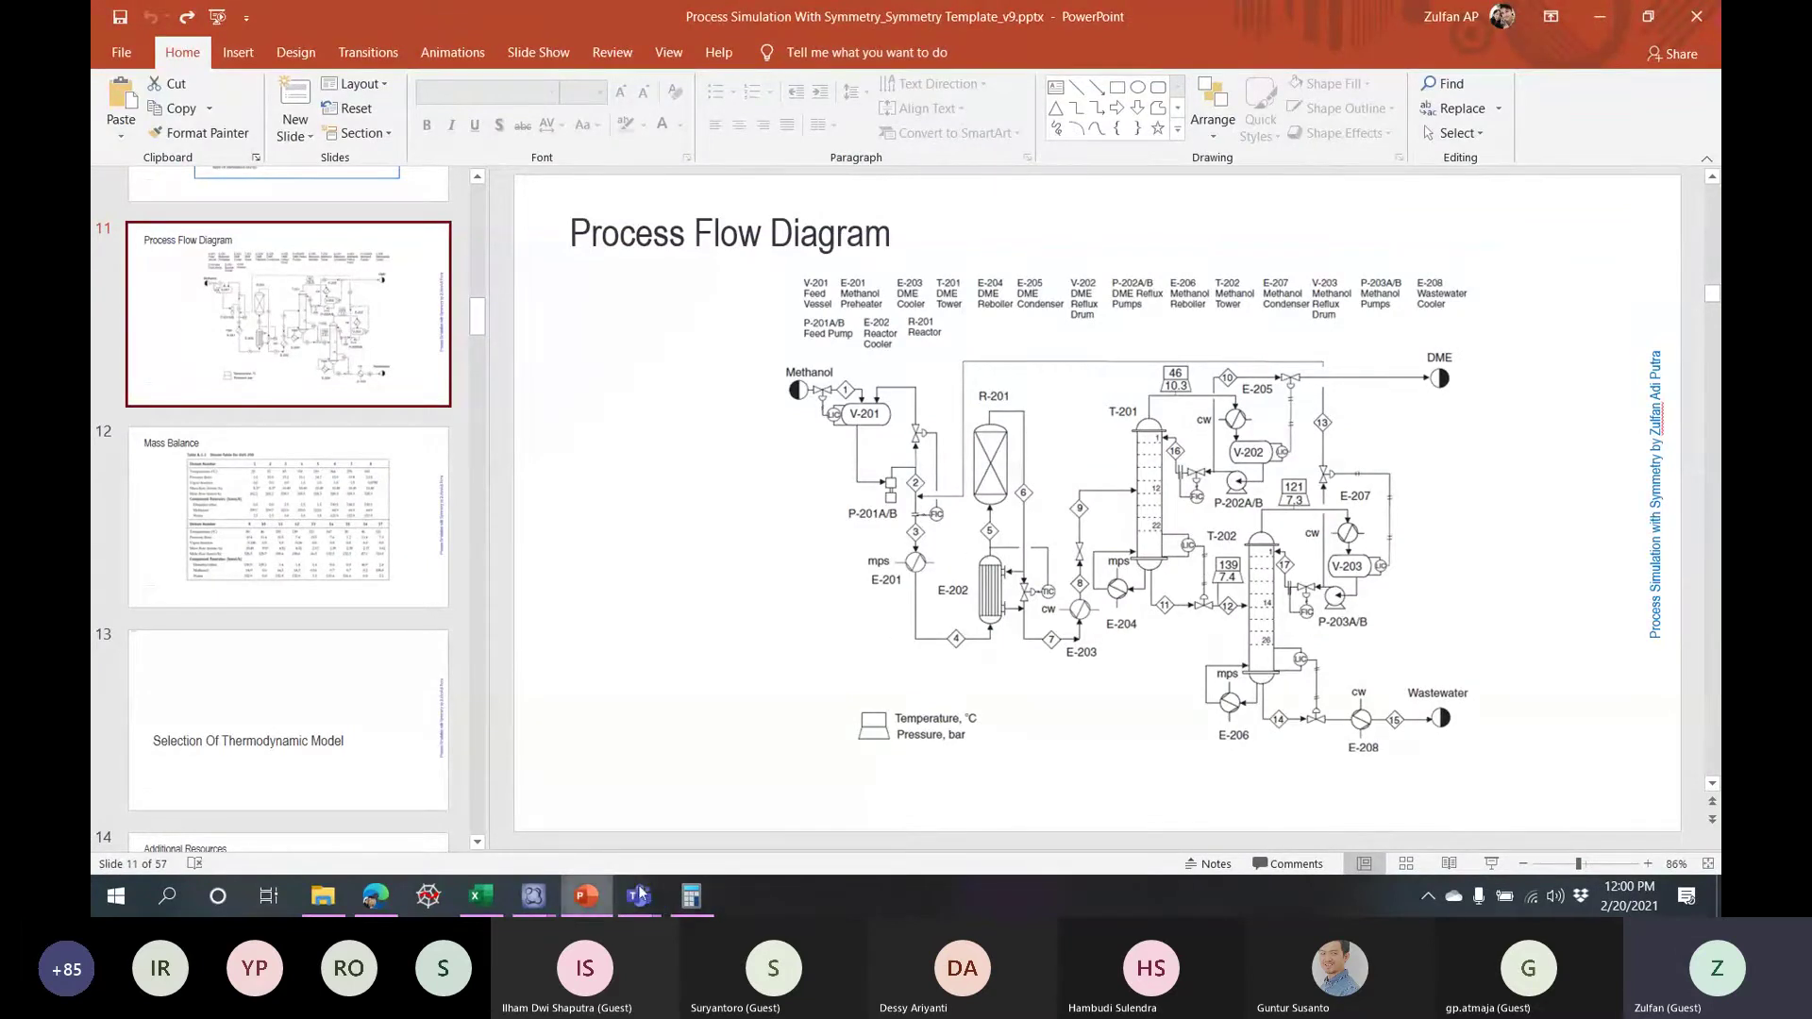
mouse_move(535, 899)
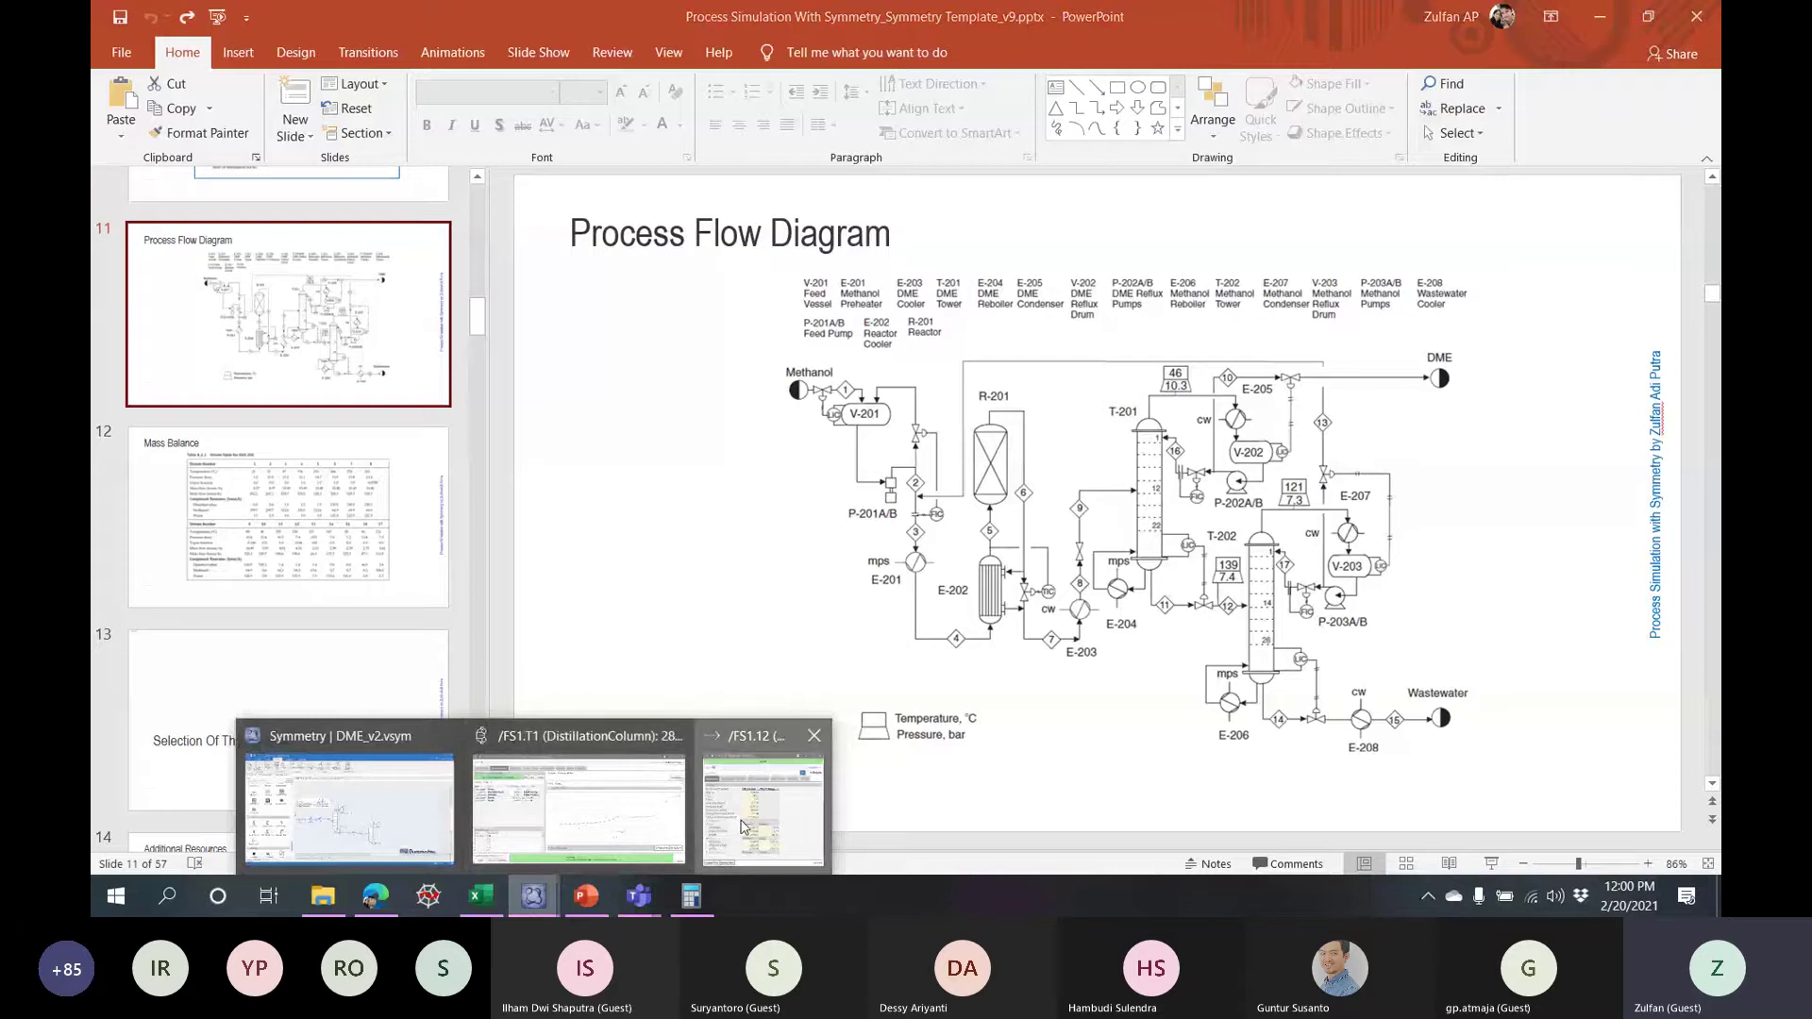
left_click(351, 810)
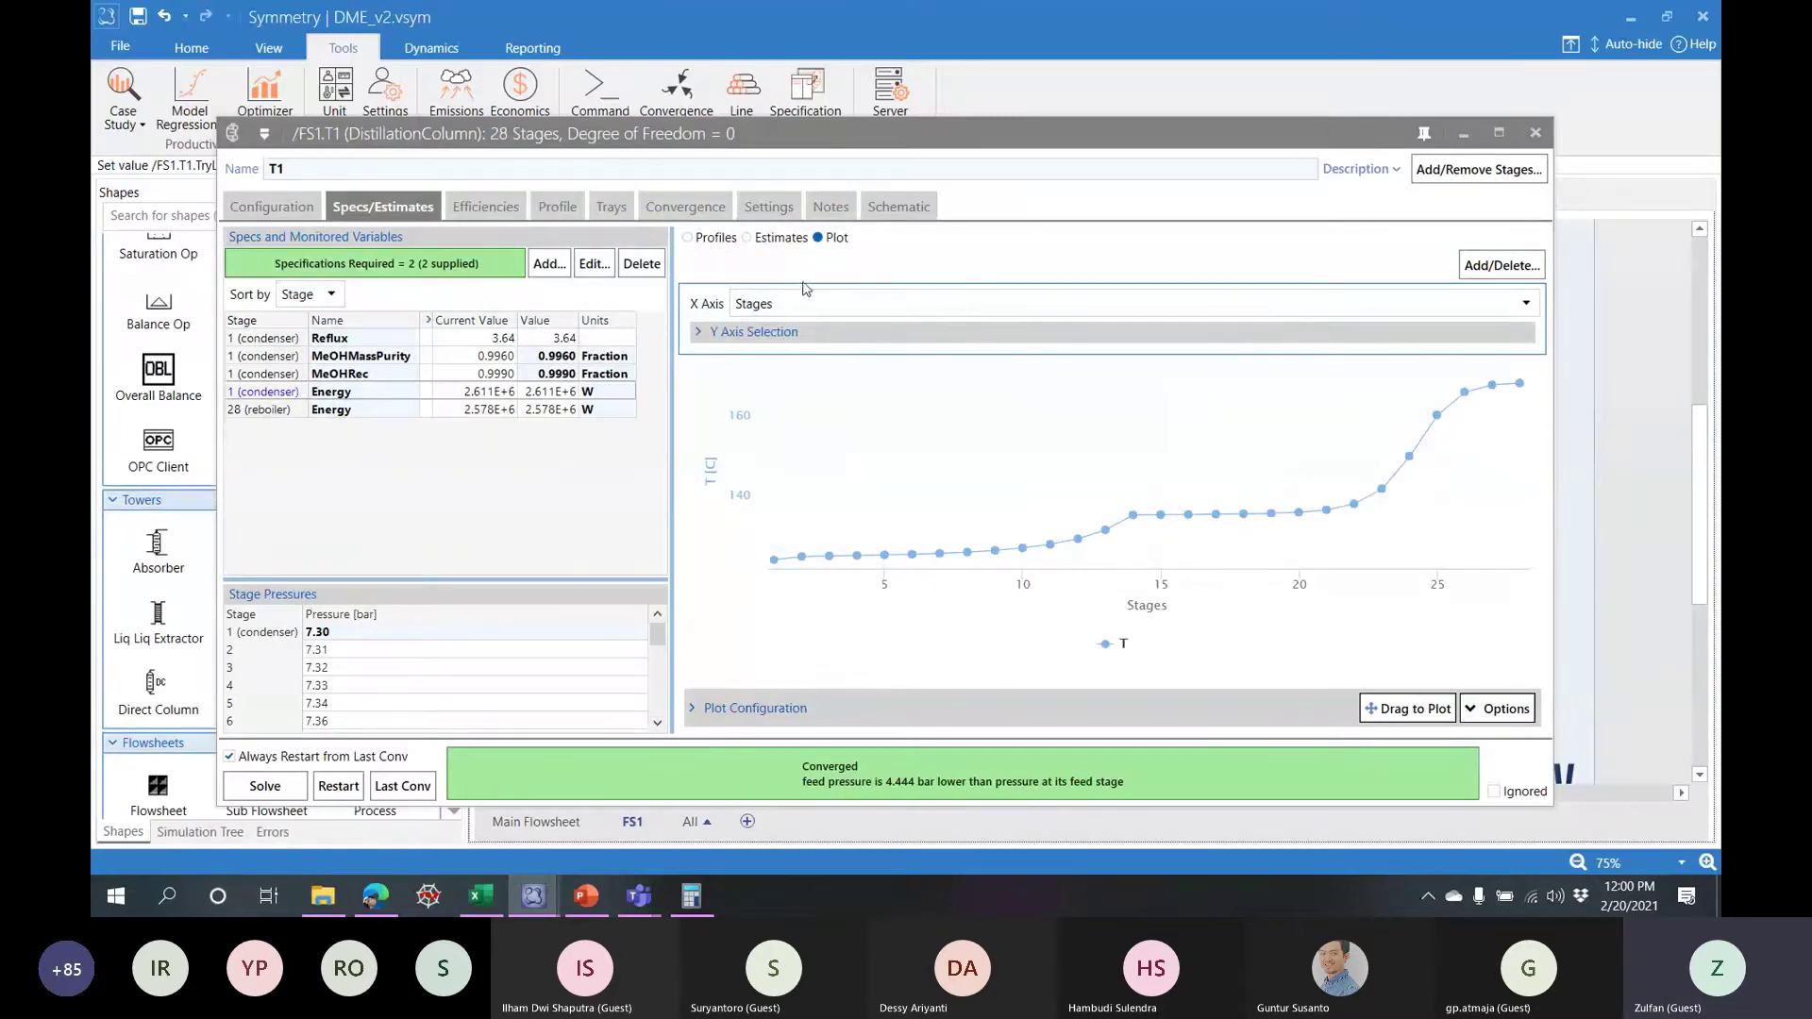
- Plot the liquid mass fractions of METHANOL and WATER together with temperature against T1's stages
left_click(769, 333)
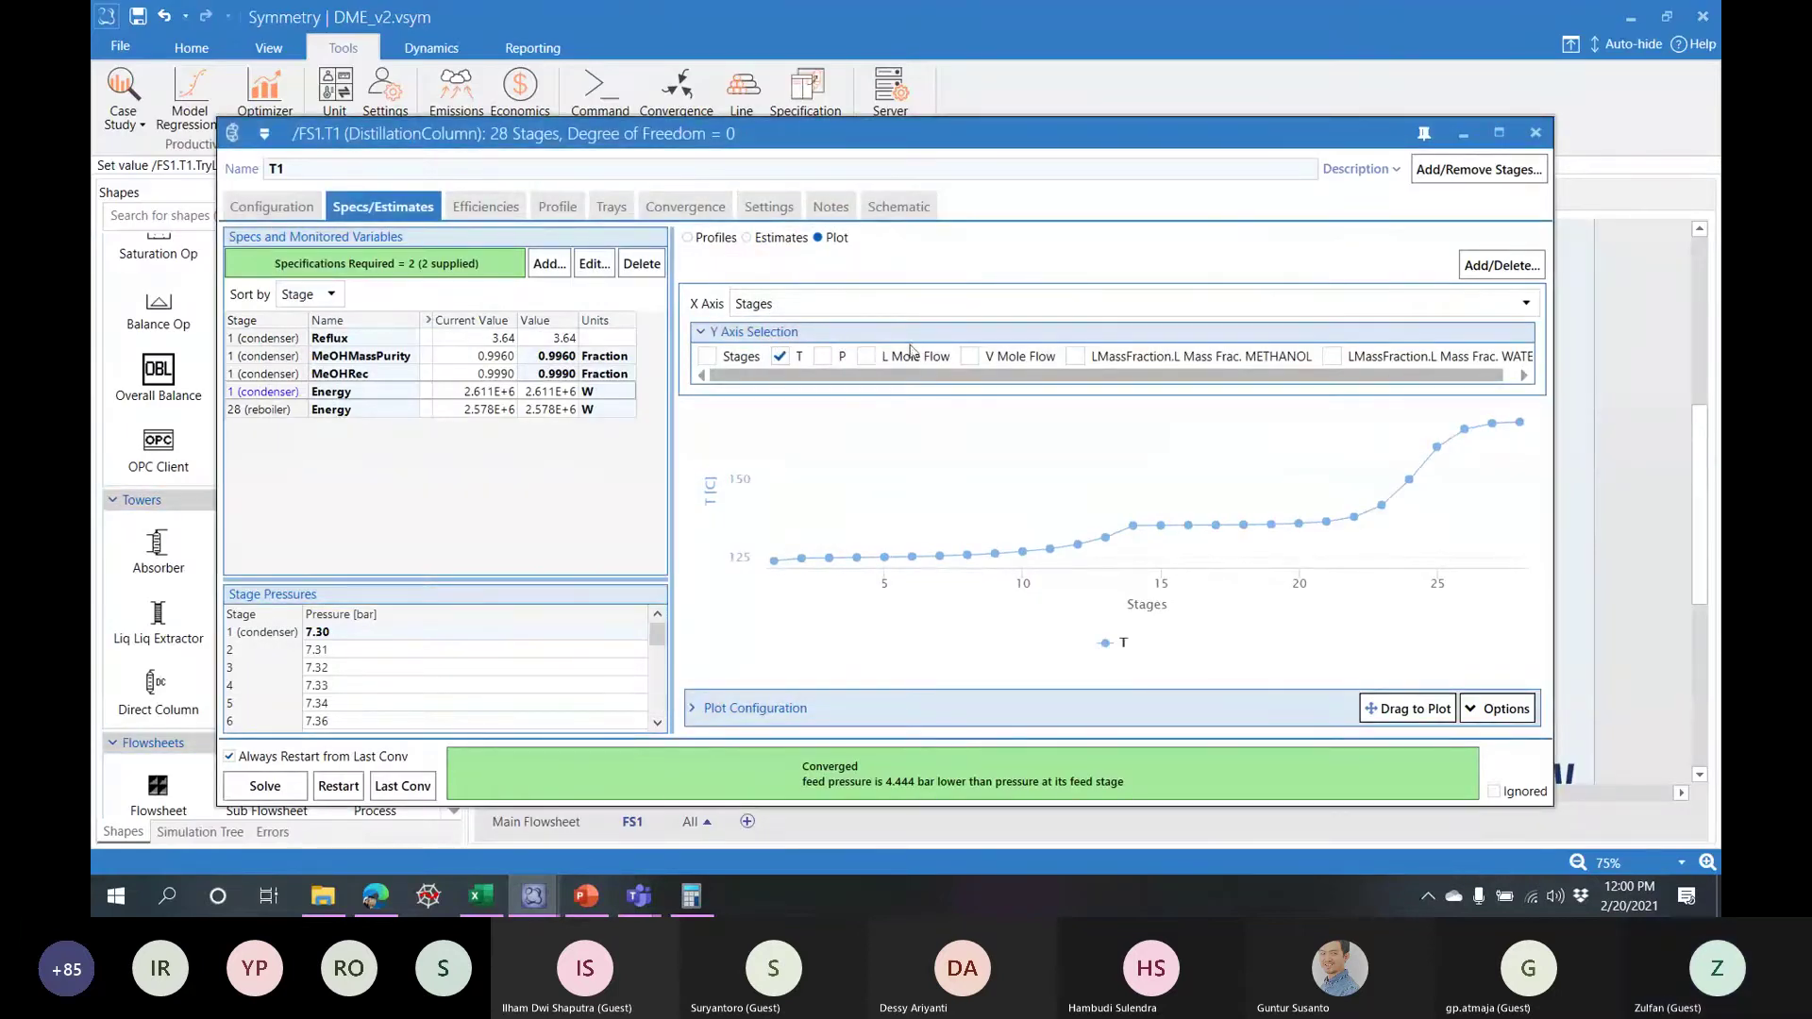
left_click(1074, 355)
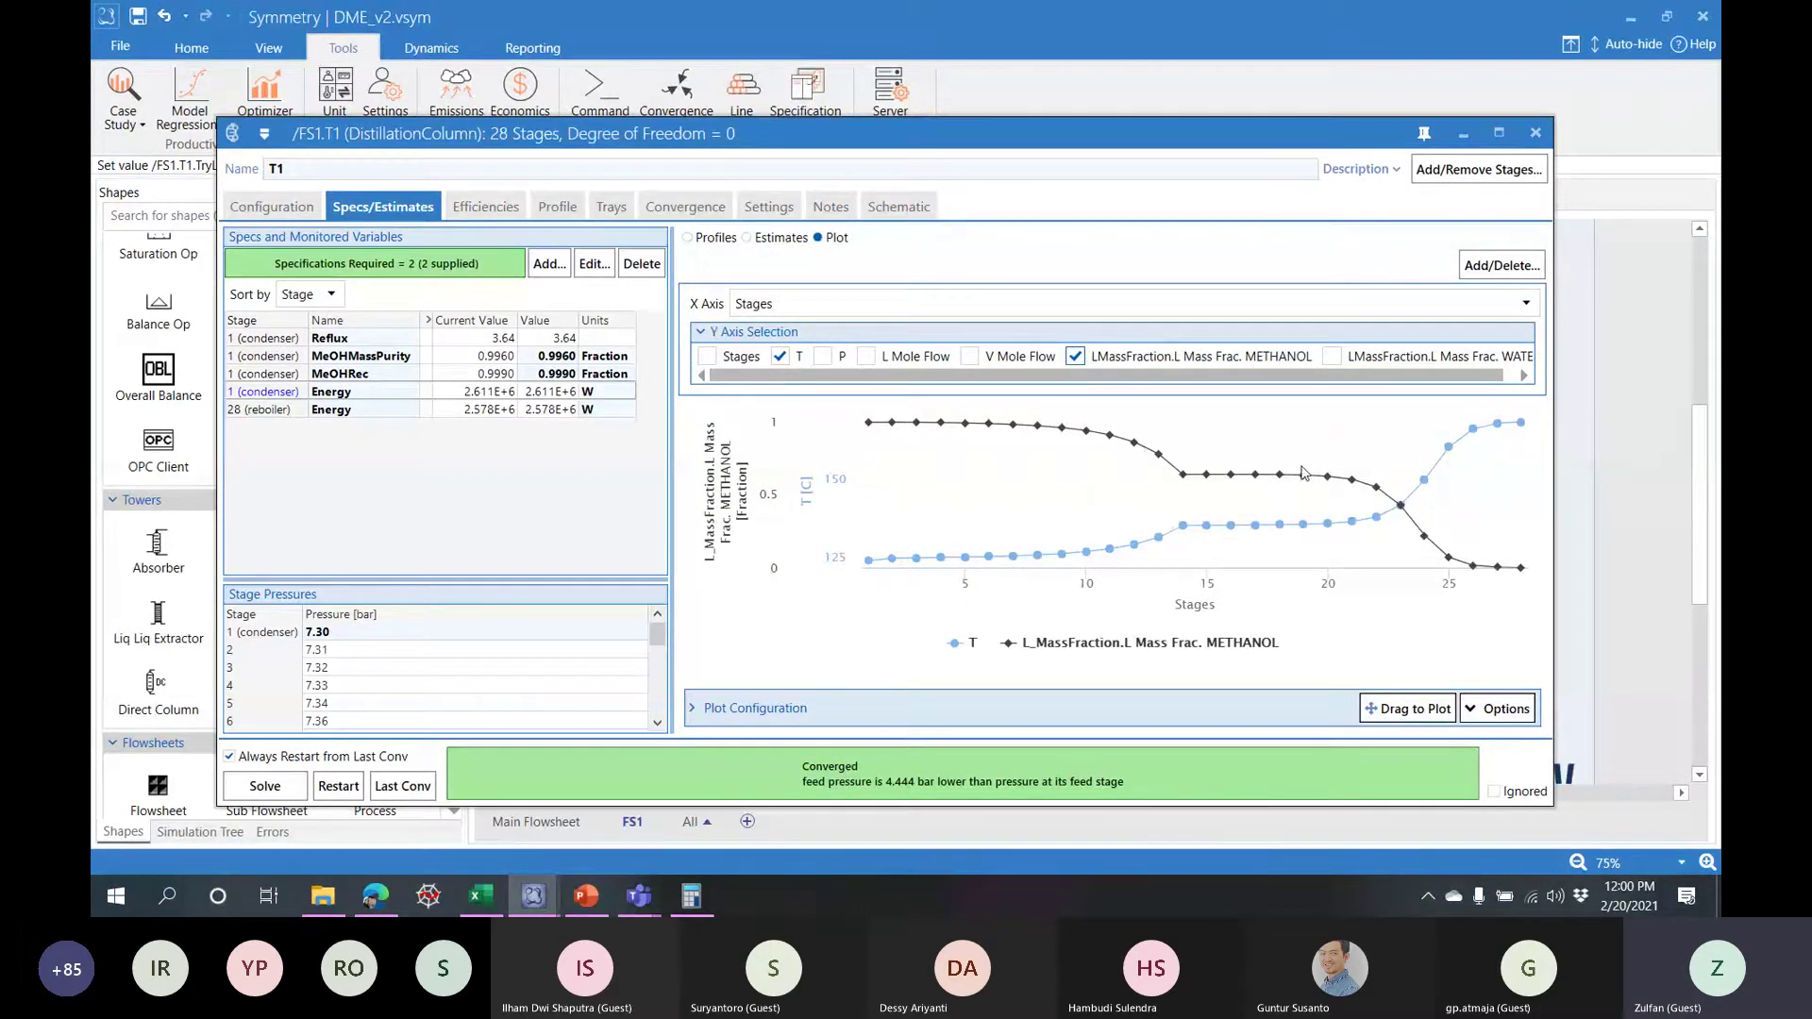
mouse_move(1304, 475)
left_click(1331, 357)
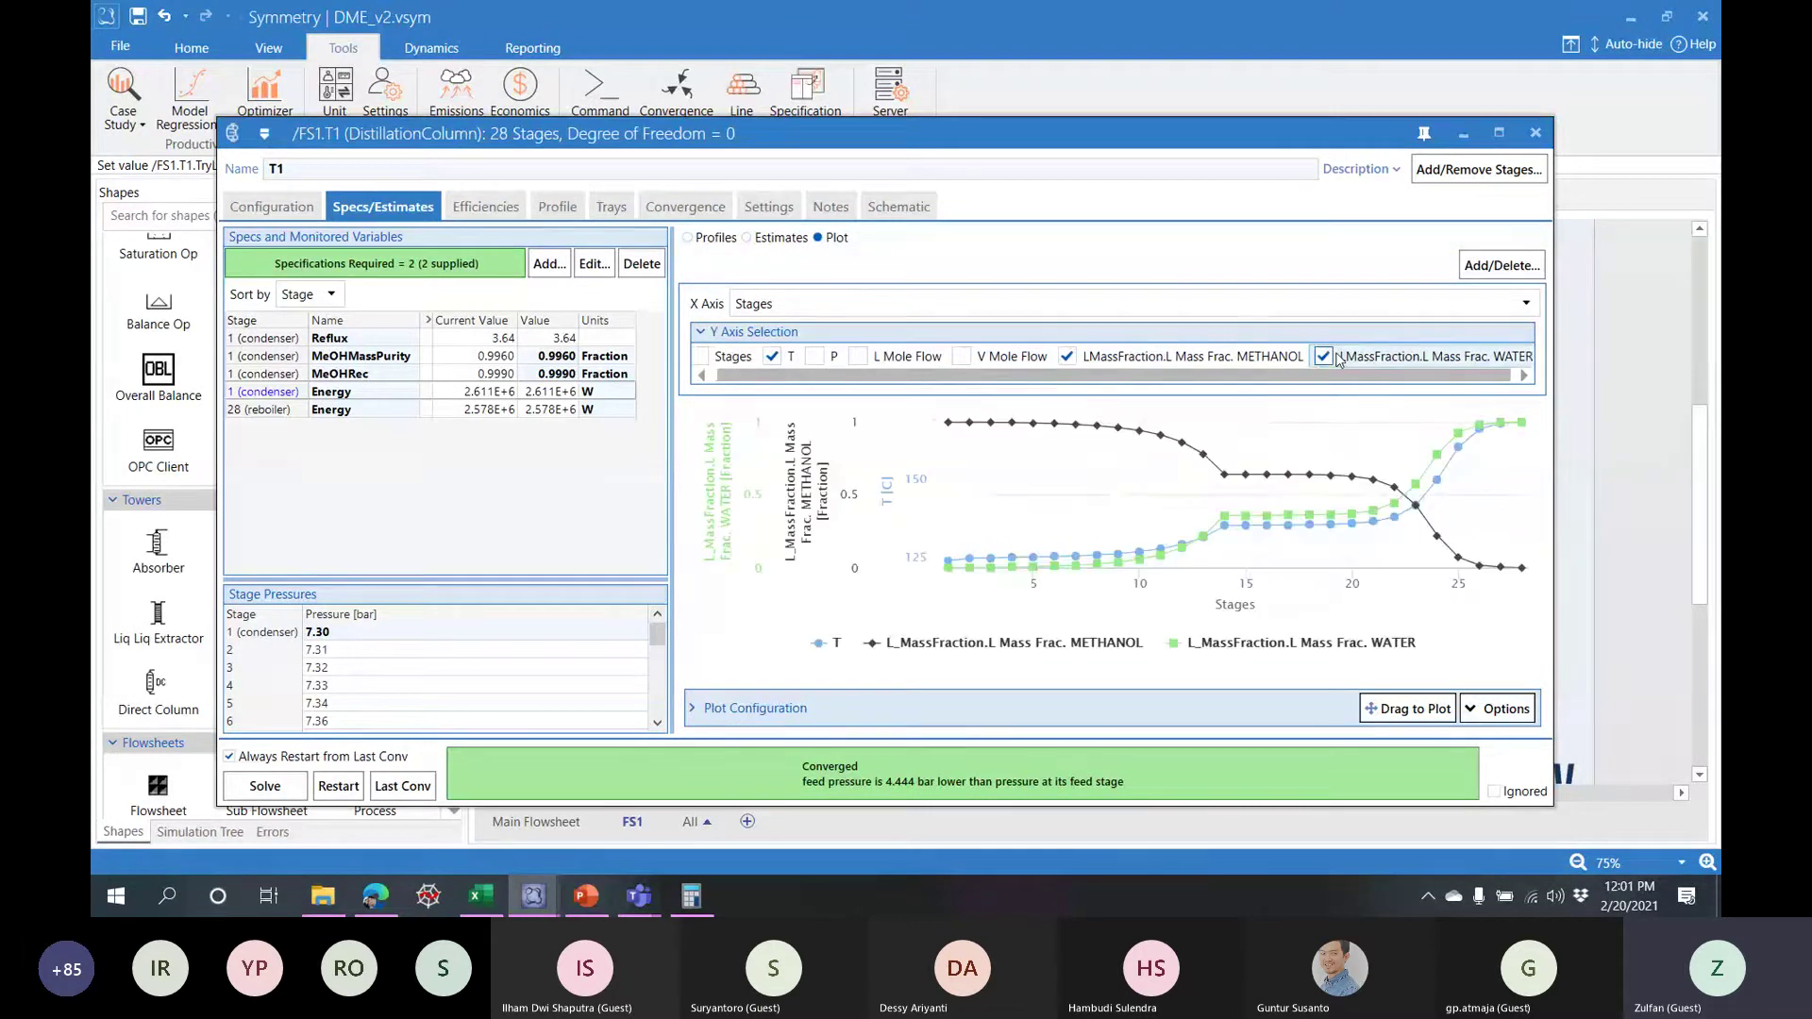
left_click(1067, 358)
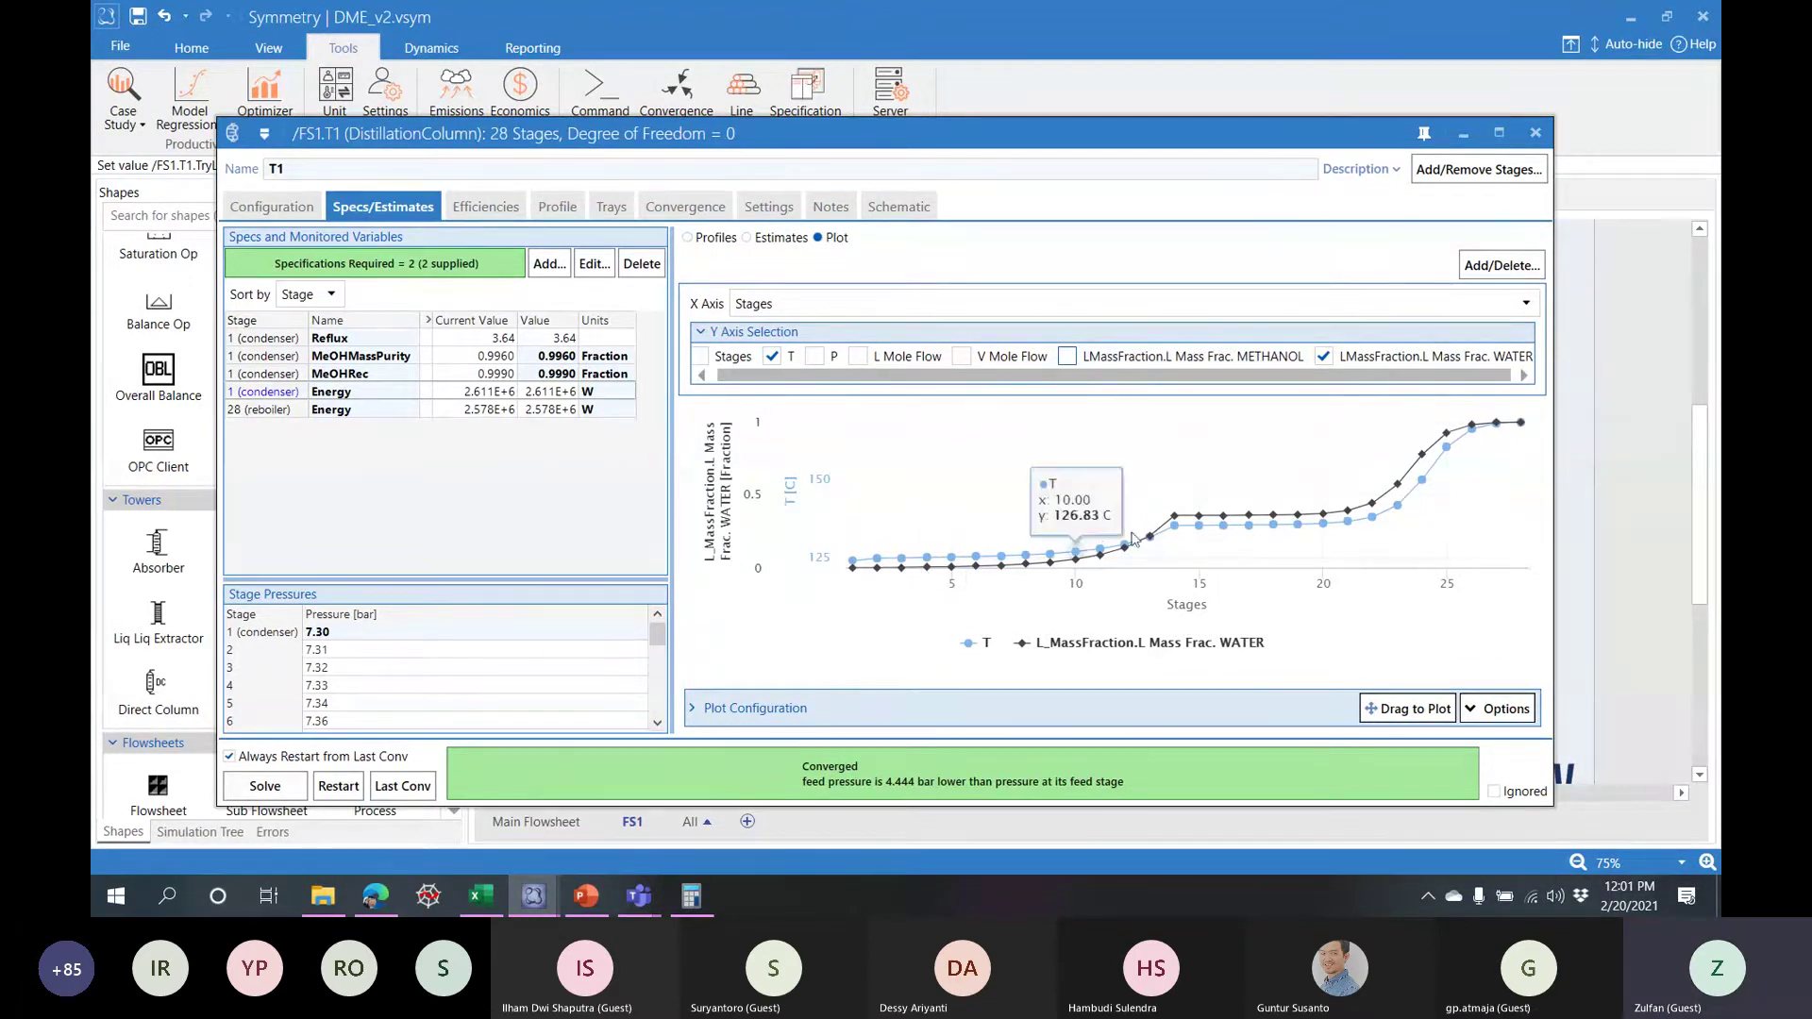
left_click(1066, 357)
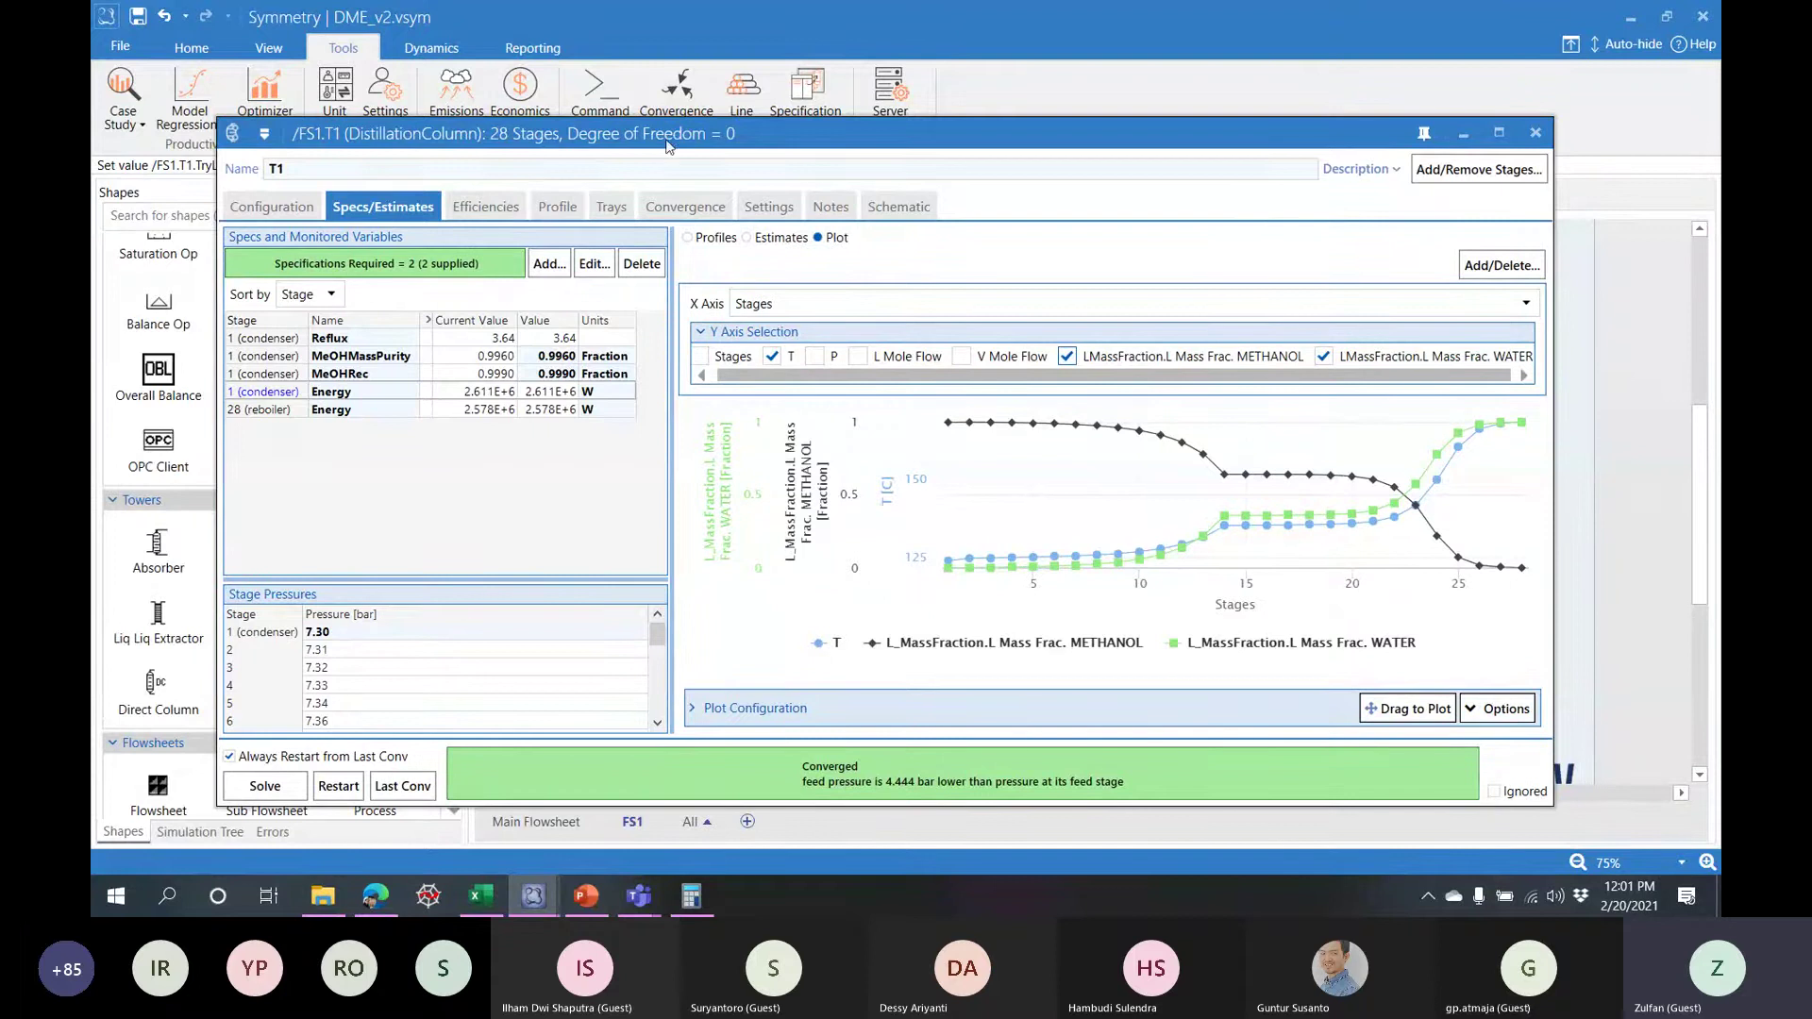
- Check T1's stage efficiencies and go back to its stage profile table
left_click(505, 210)
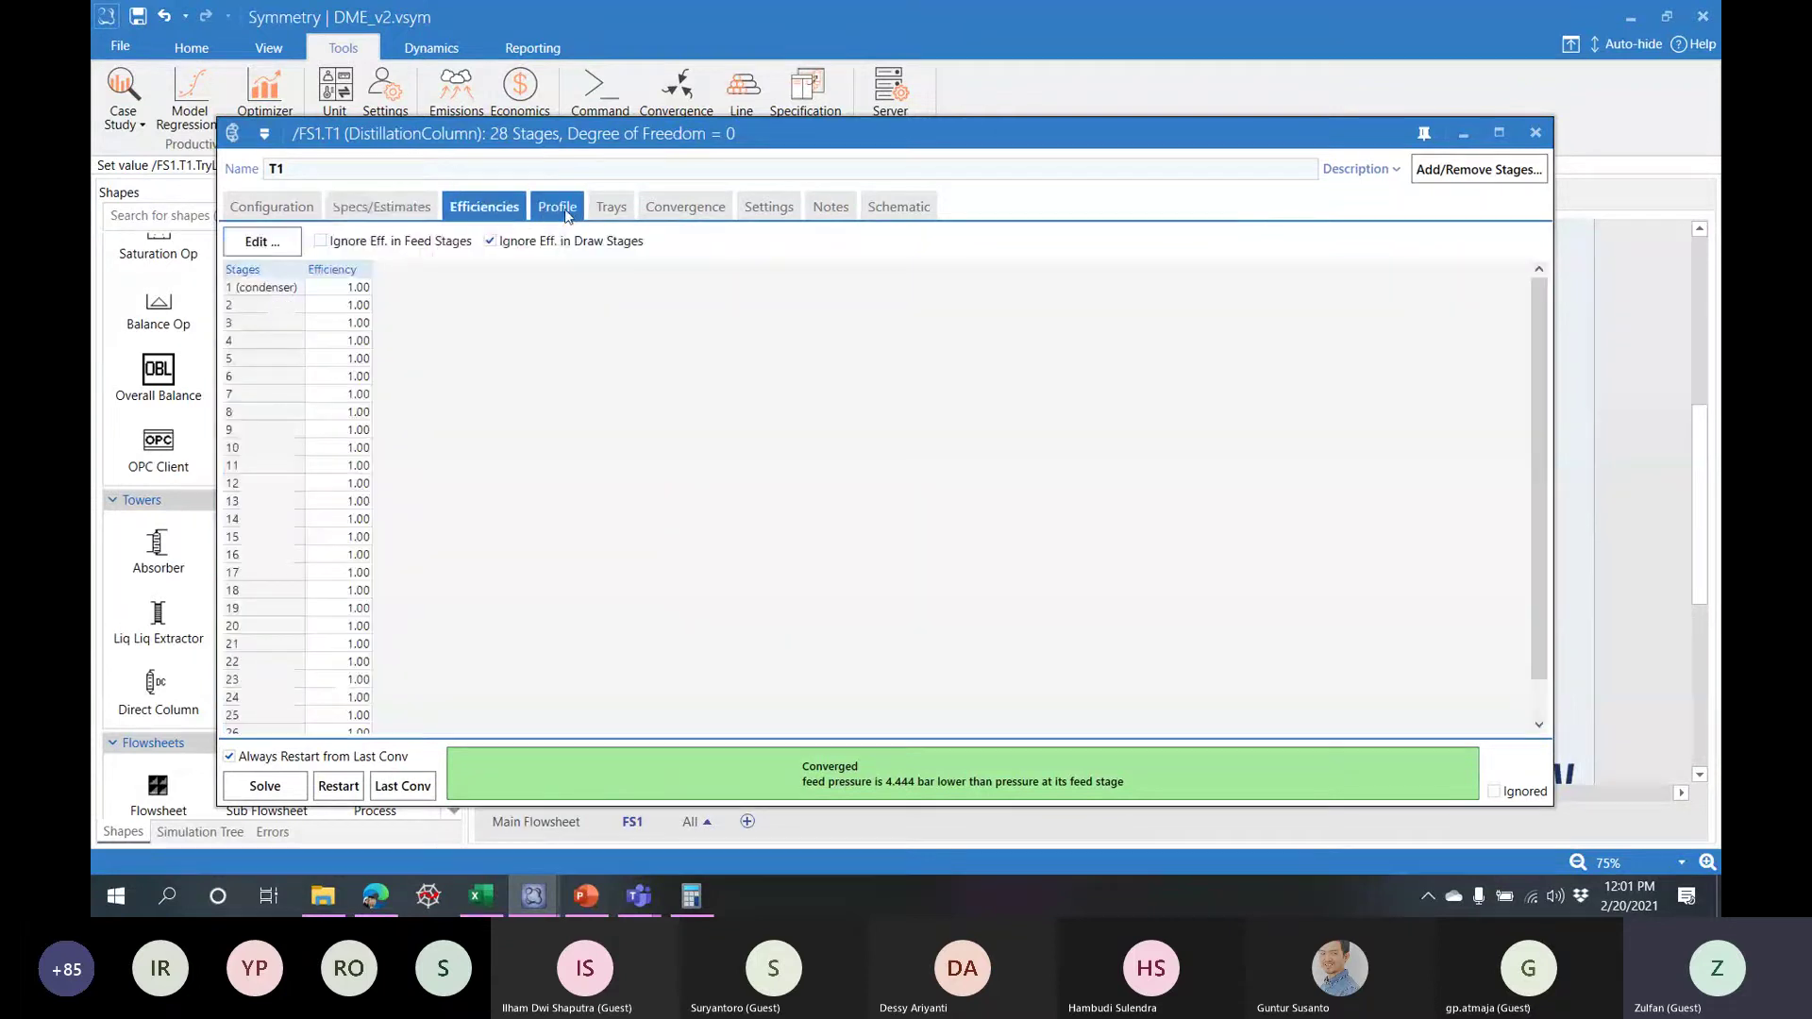
left_click(359, 212)
left_click(689, 238)
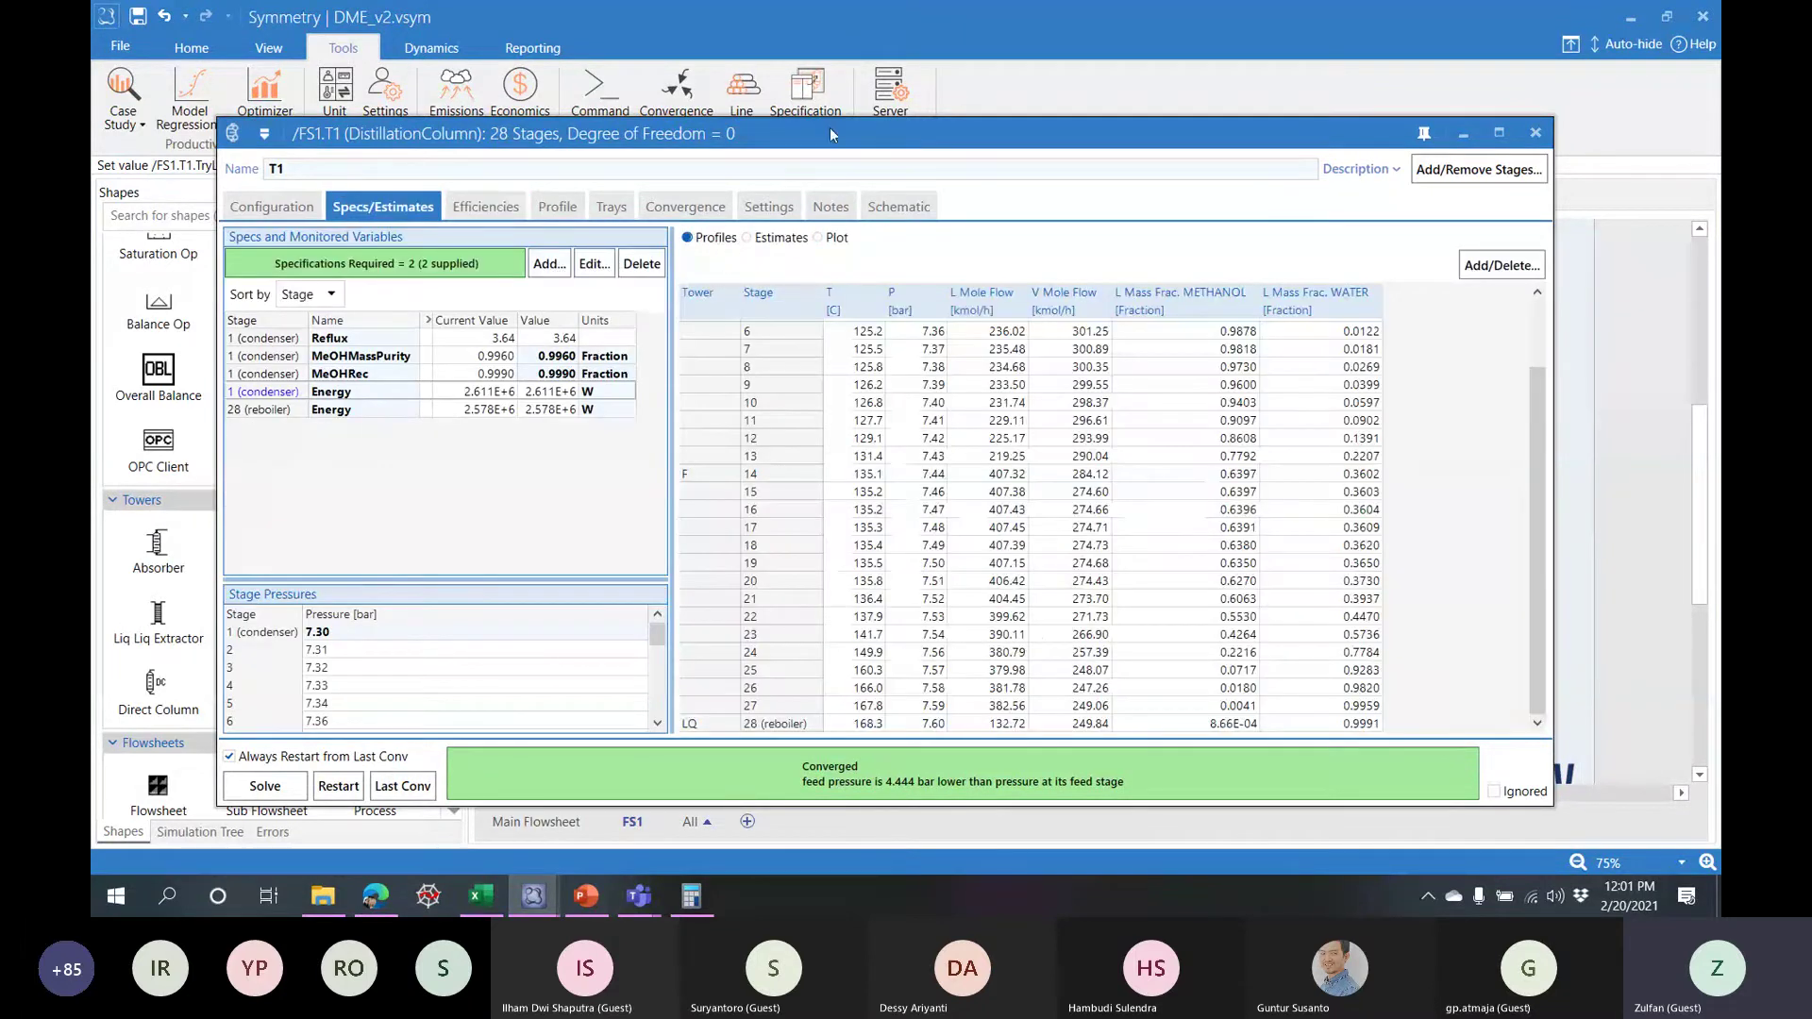
- Compare stream 12's conditions with T1's feed stage profile, and close the stream and column windows
left_click_drag(830, 135, 1691, 94)
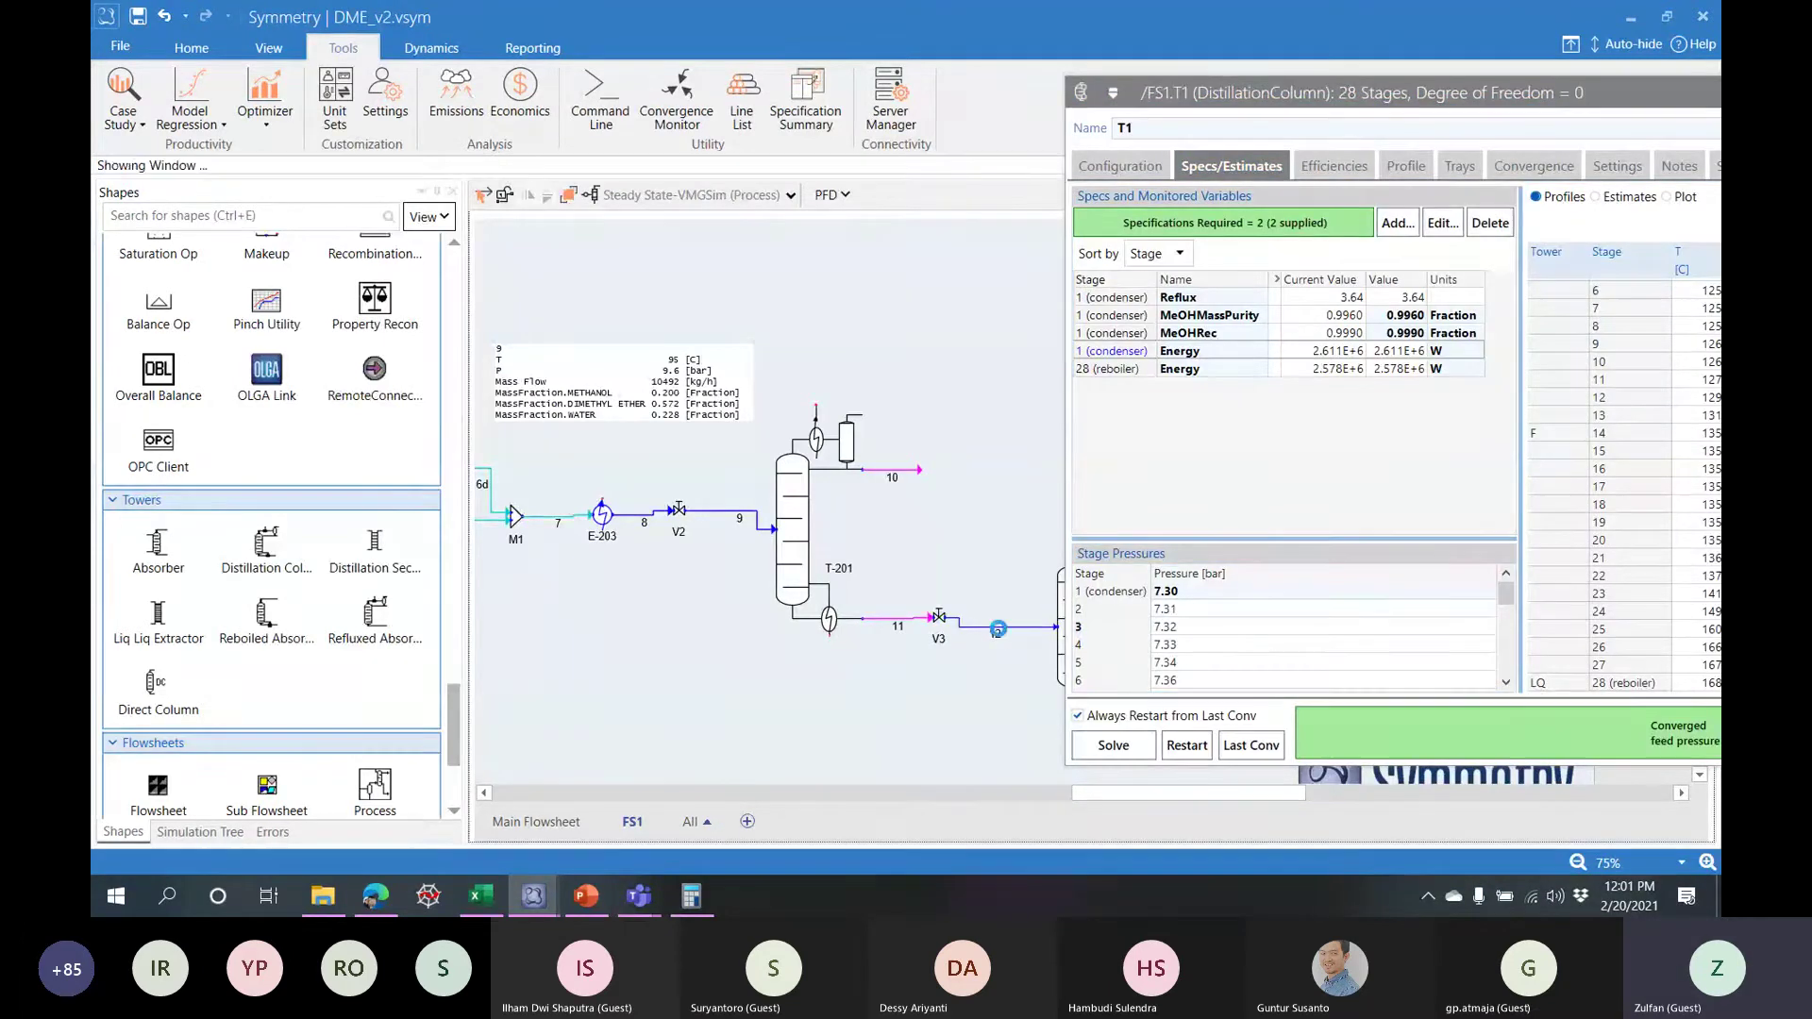
double_click(996, 631)
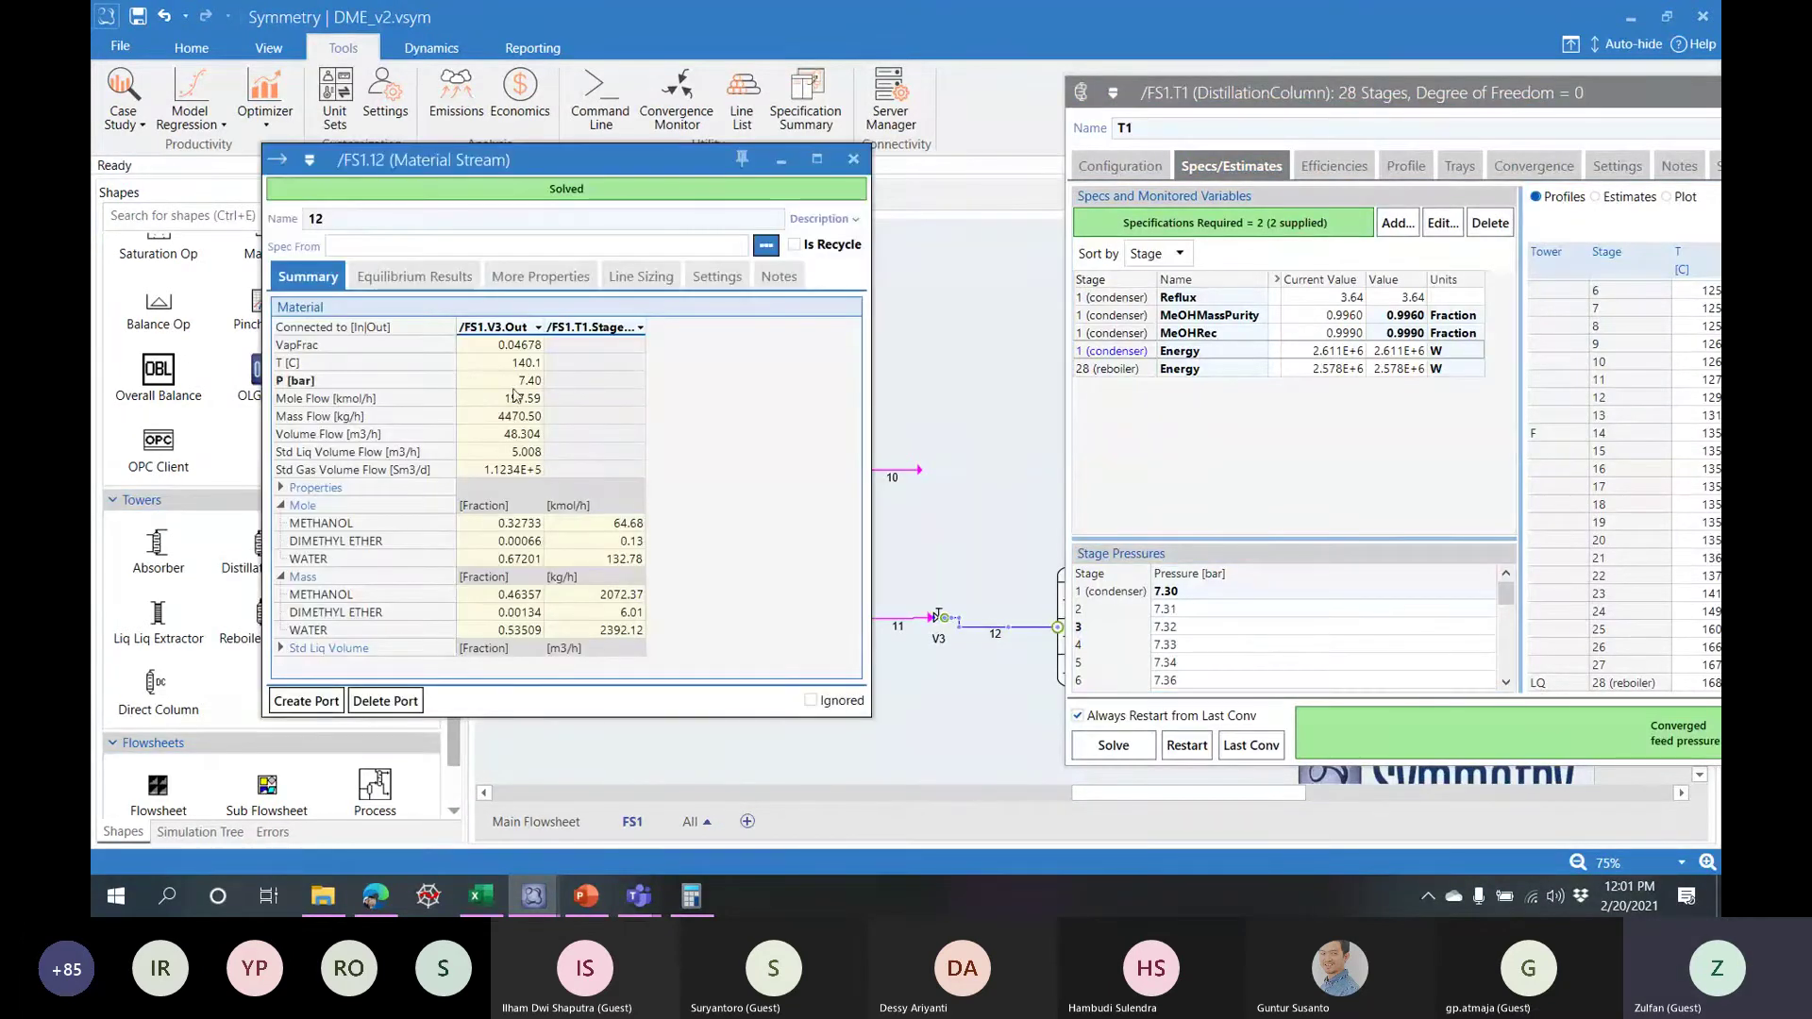
left_click(321, 416)
left_click_drag(1501, 101, 989, 110)
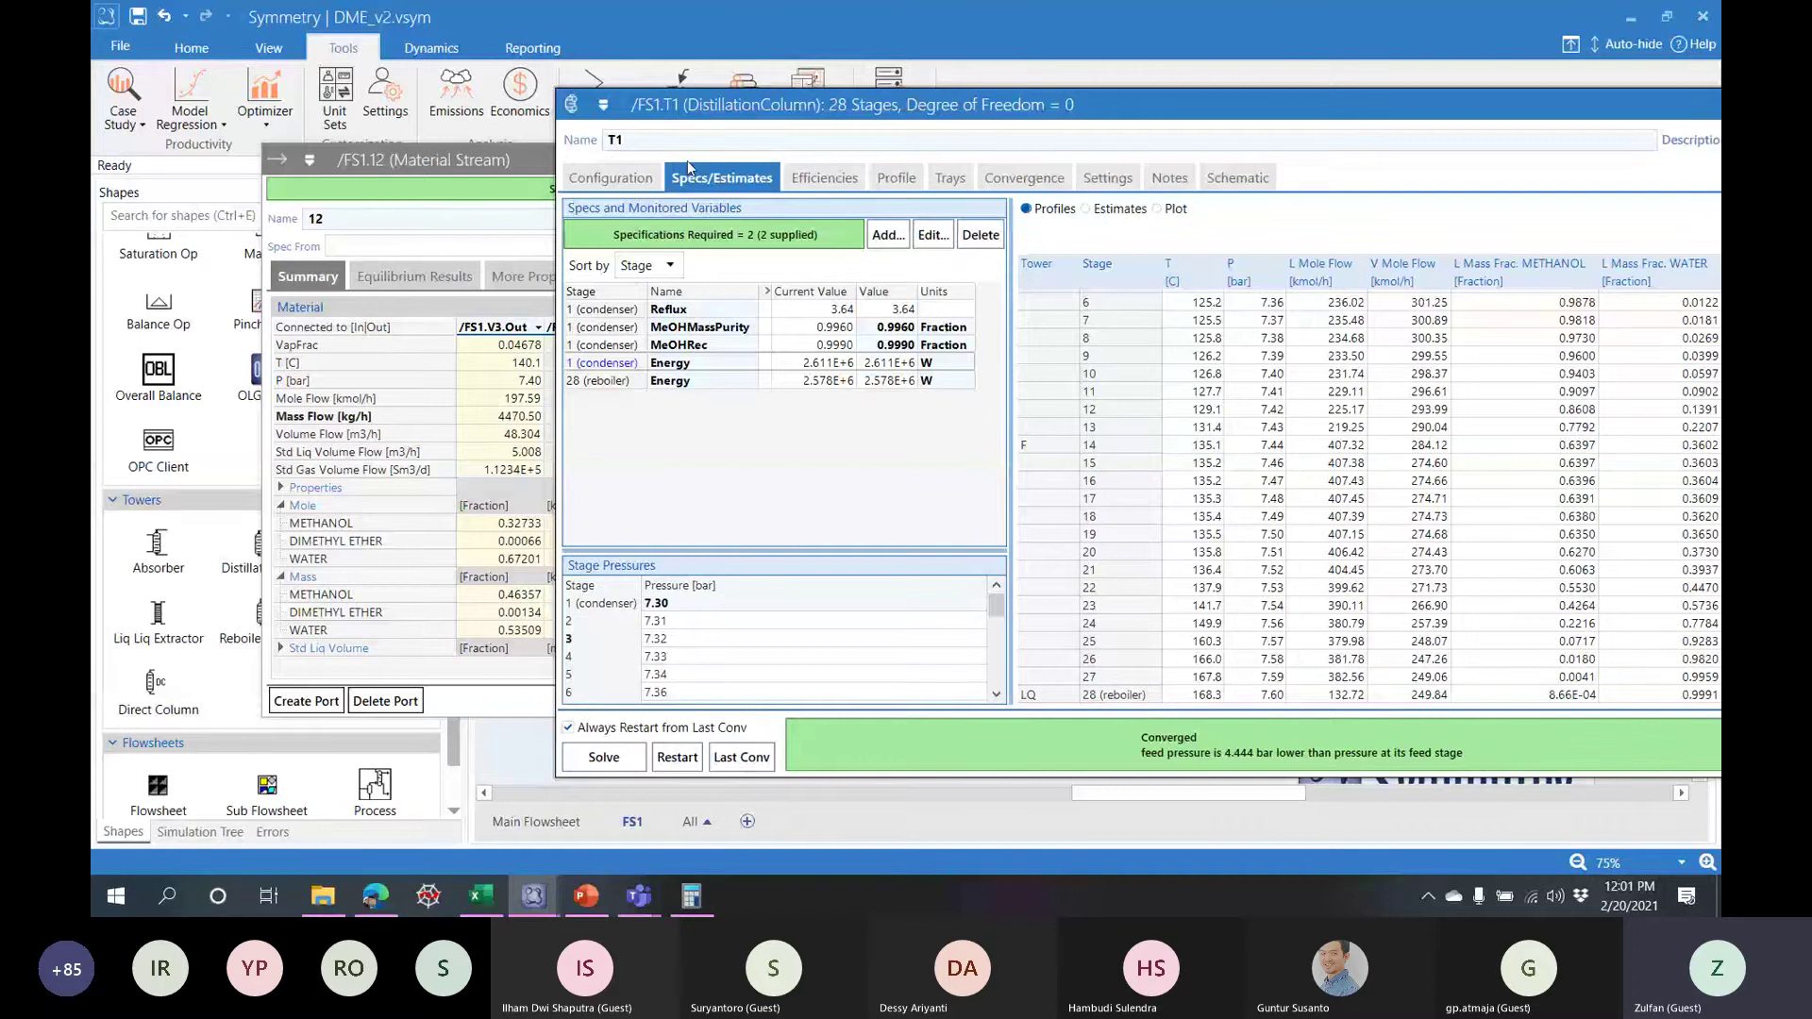
left_click(424, 160)
left_click(853, 158)
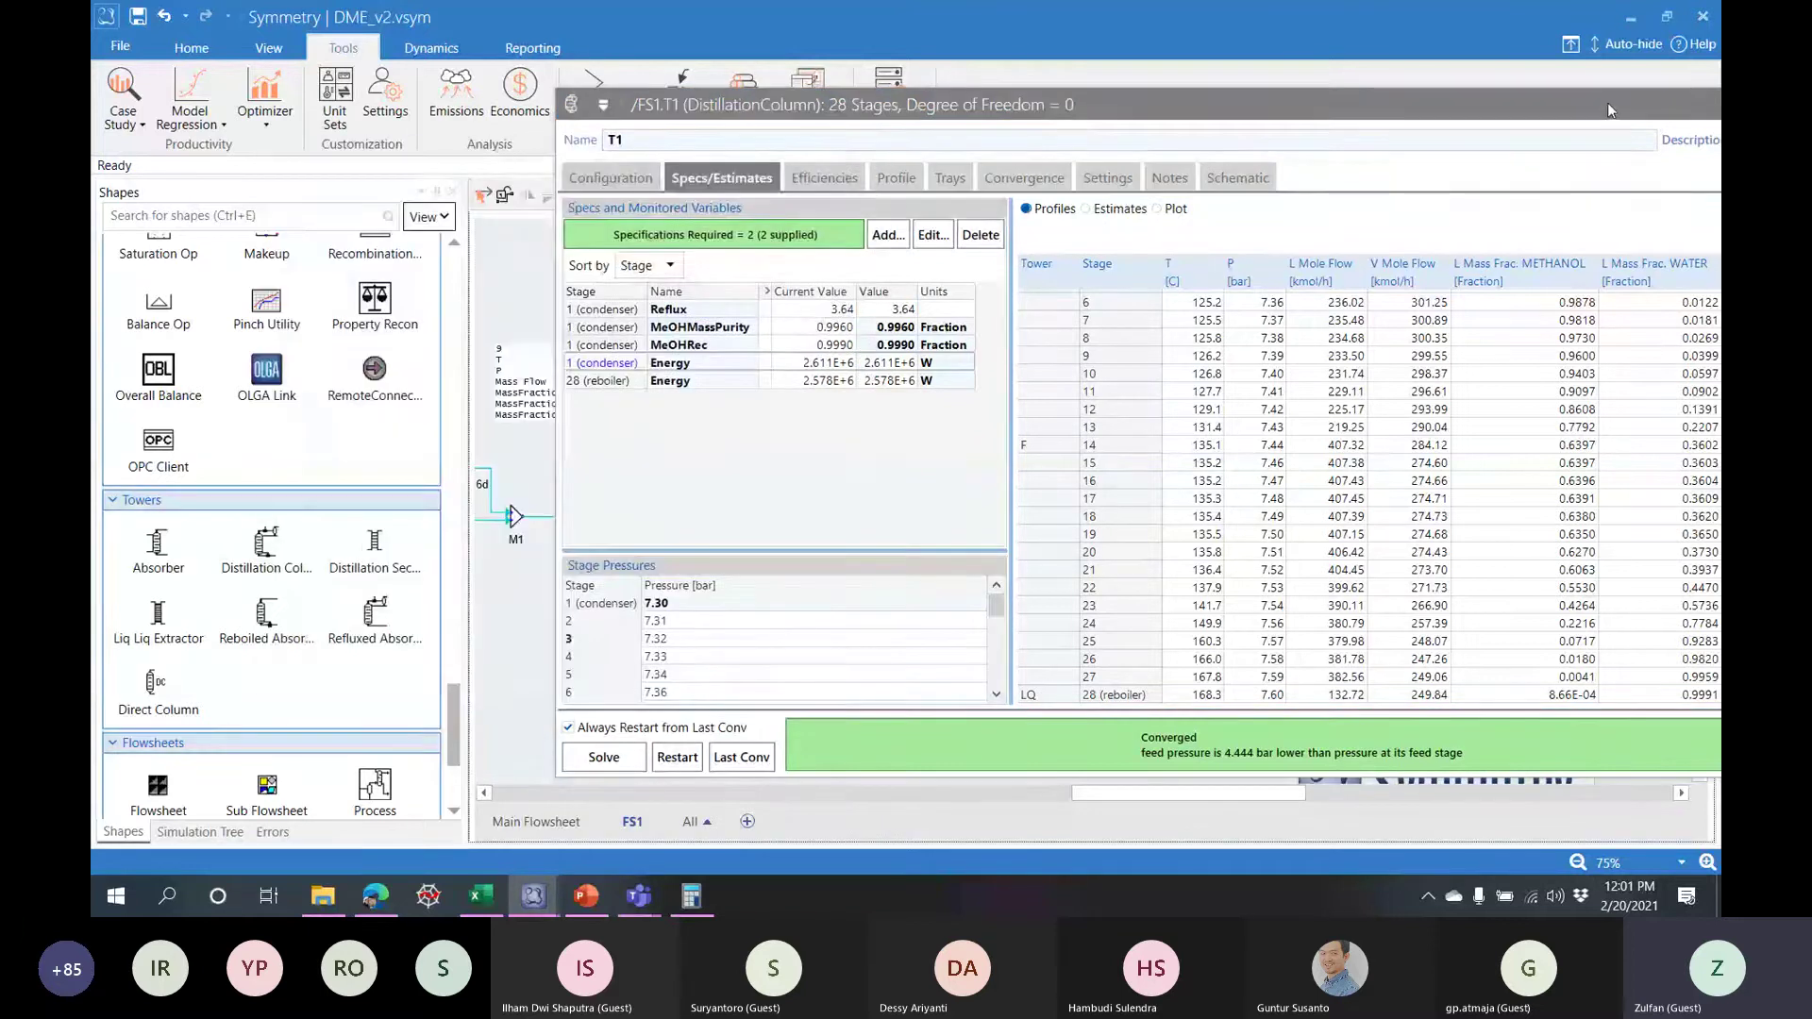
double_click(1606, 102)
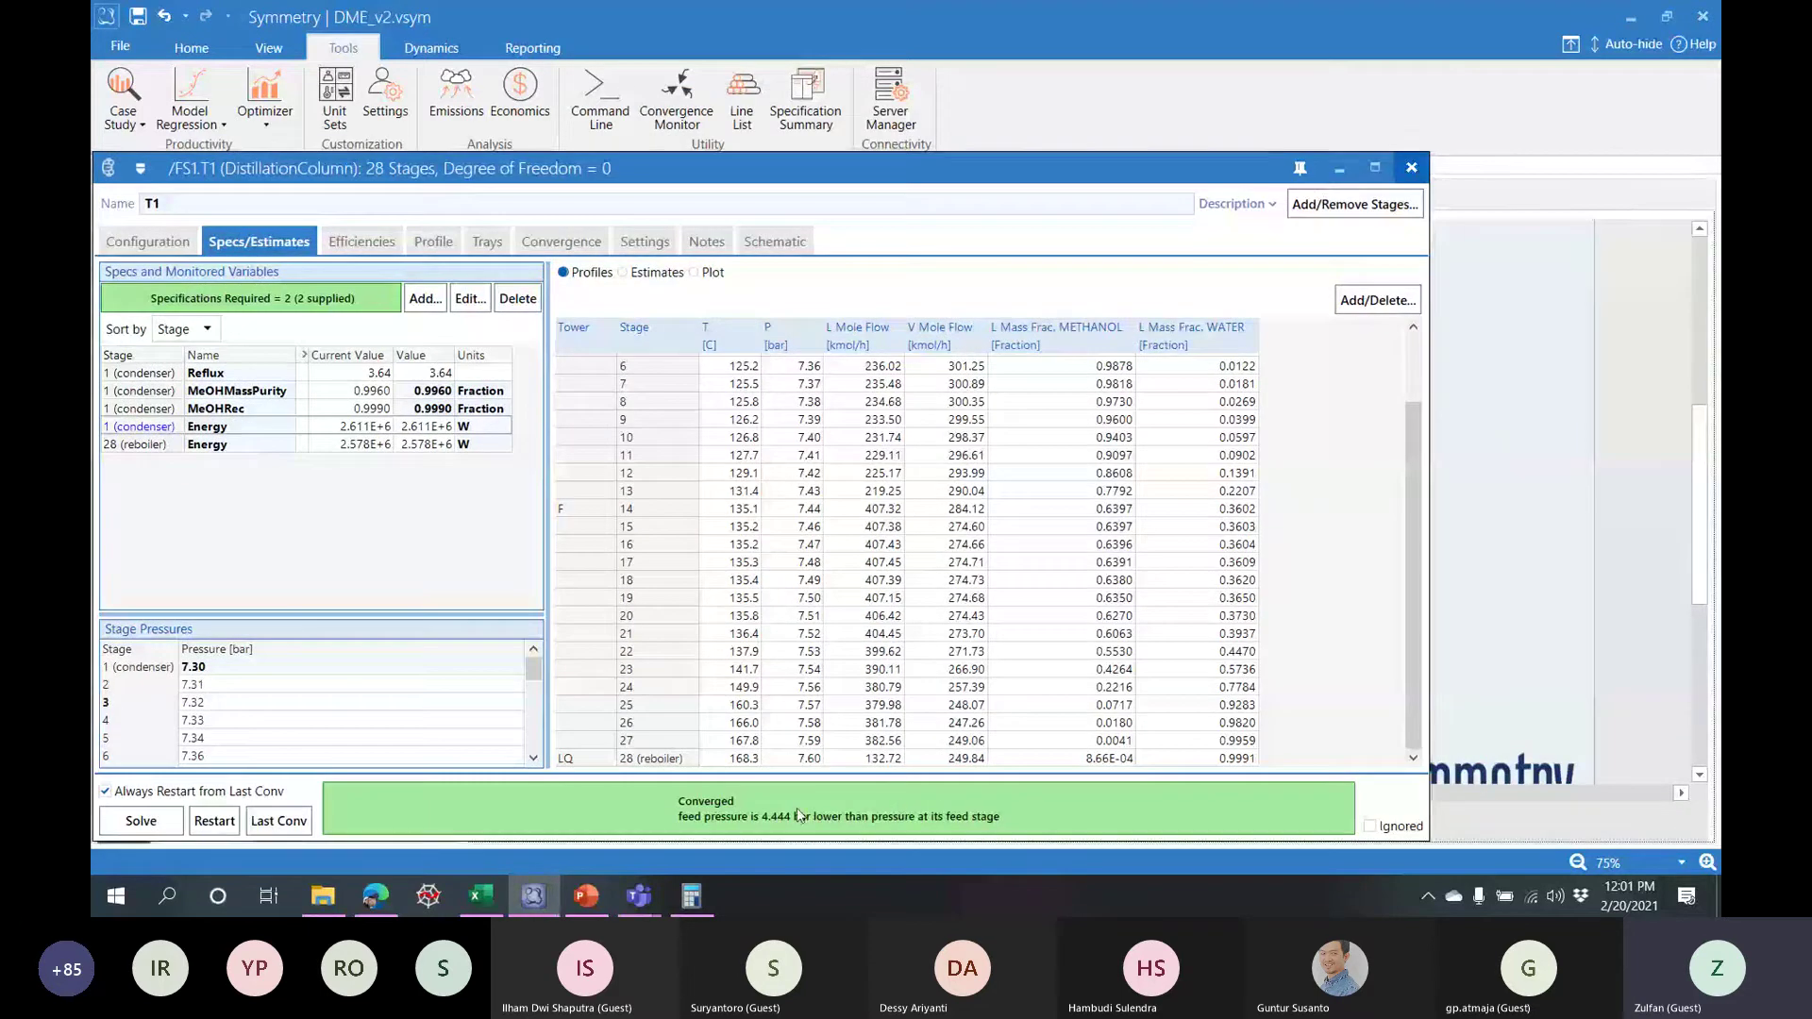
key("Escape")
- Set the outlet pressure of valve V3 to 7.5 bar and close the valve's window
left_click_drag(969, 657, 979, 657)
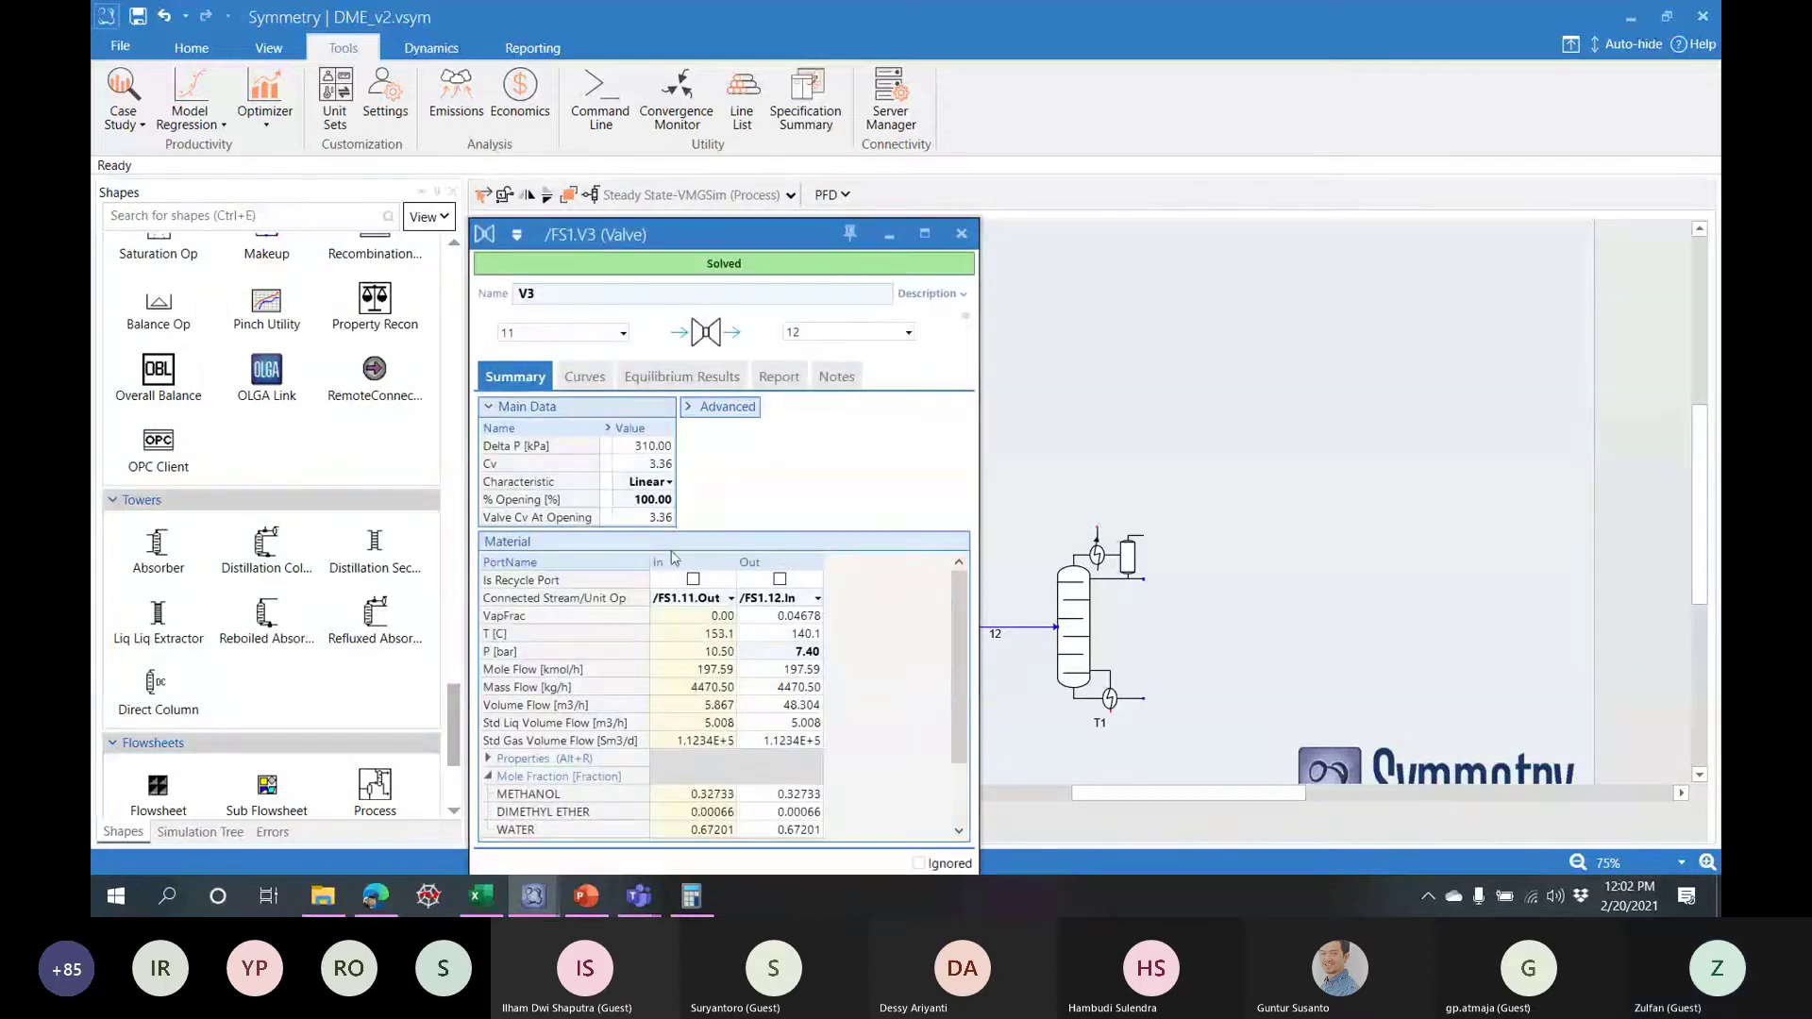
left_click(790, 653)
type("7.5")
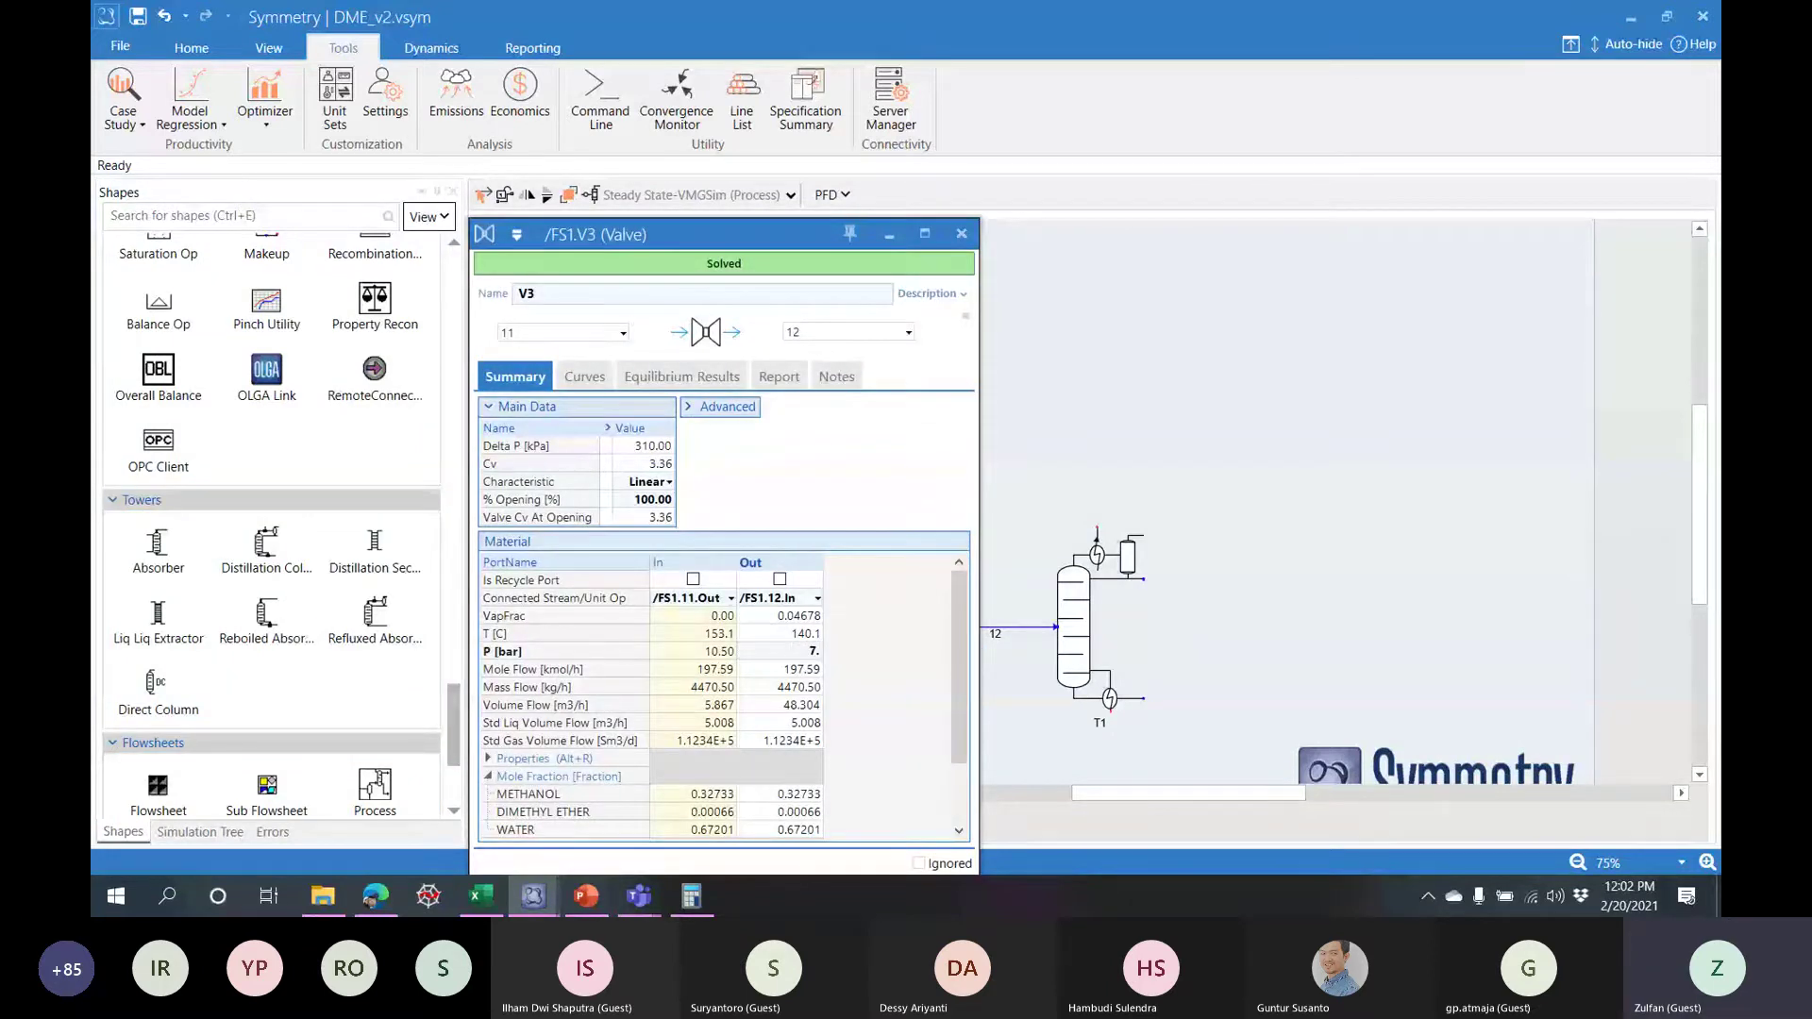
key("Return")
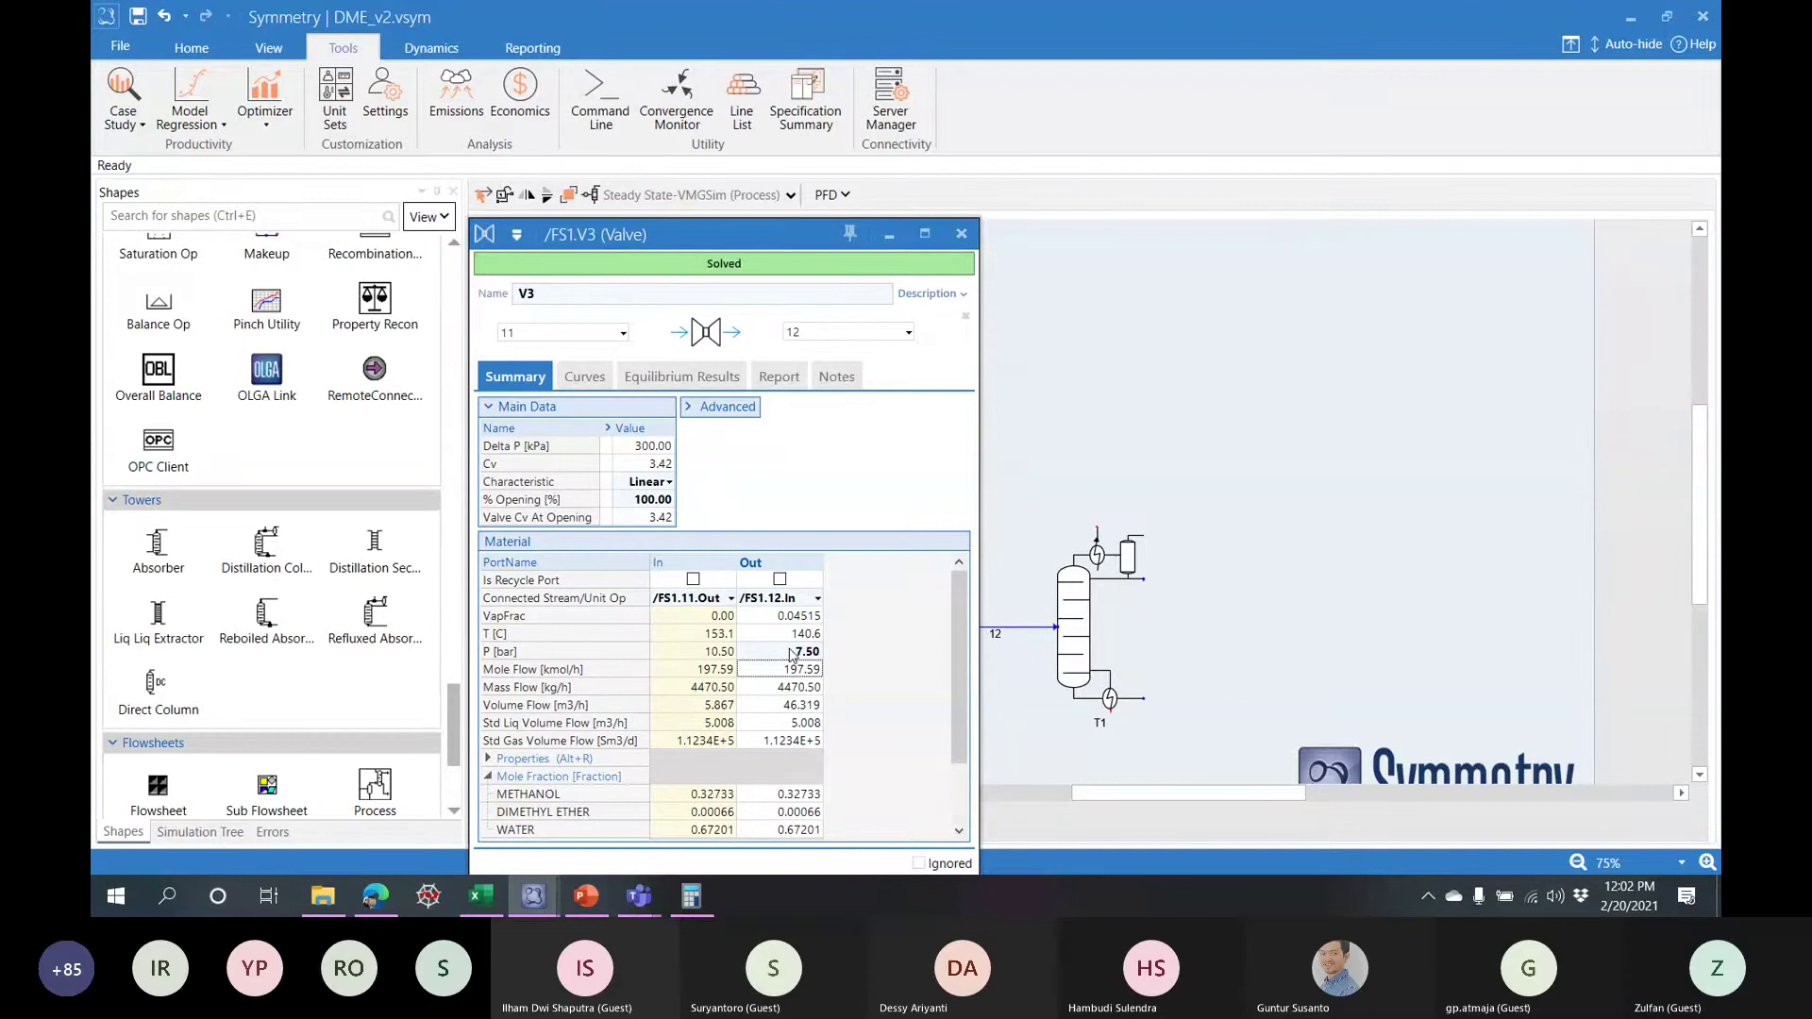
left_click(961, 234)
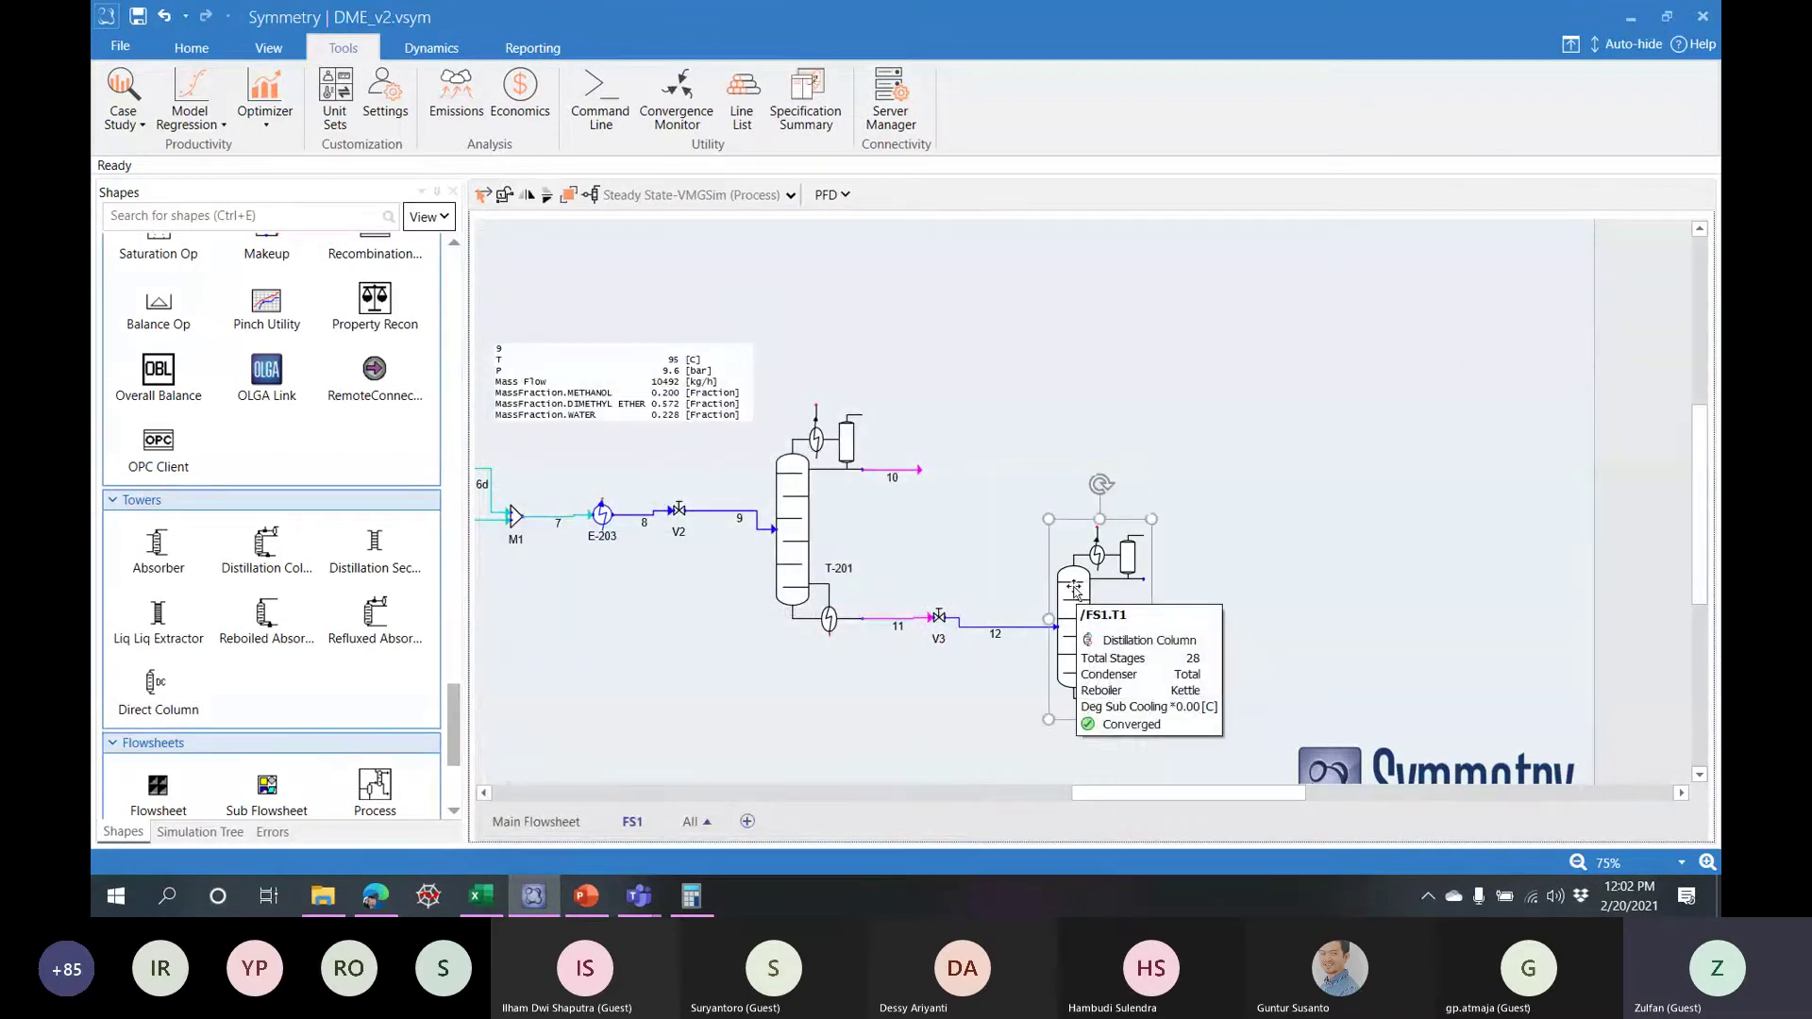
- Check T1's convergence status and close its window, and open T-201's specifications with its stage profile table shown
double_click(1062, 600)
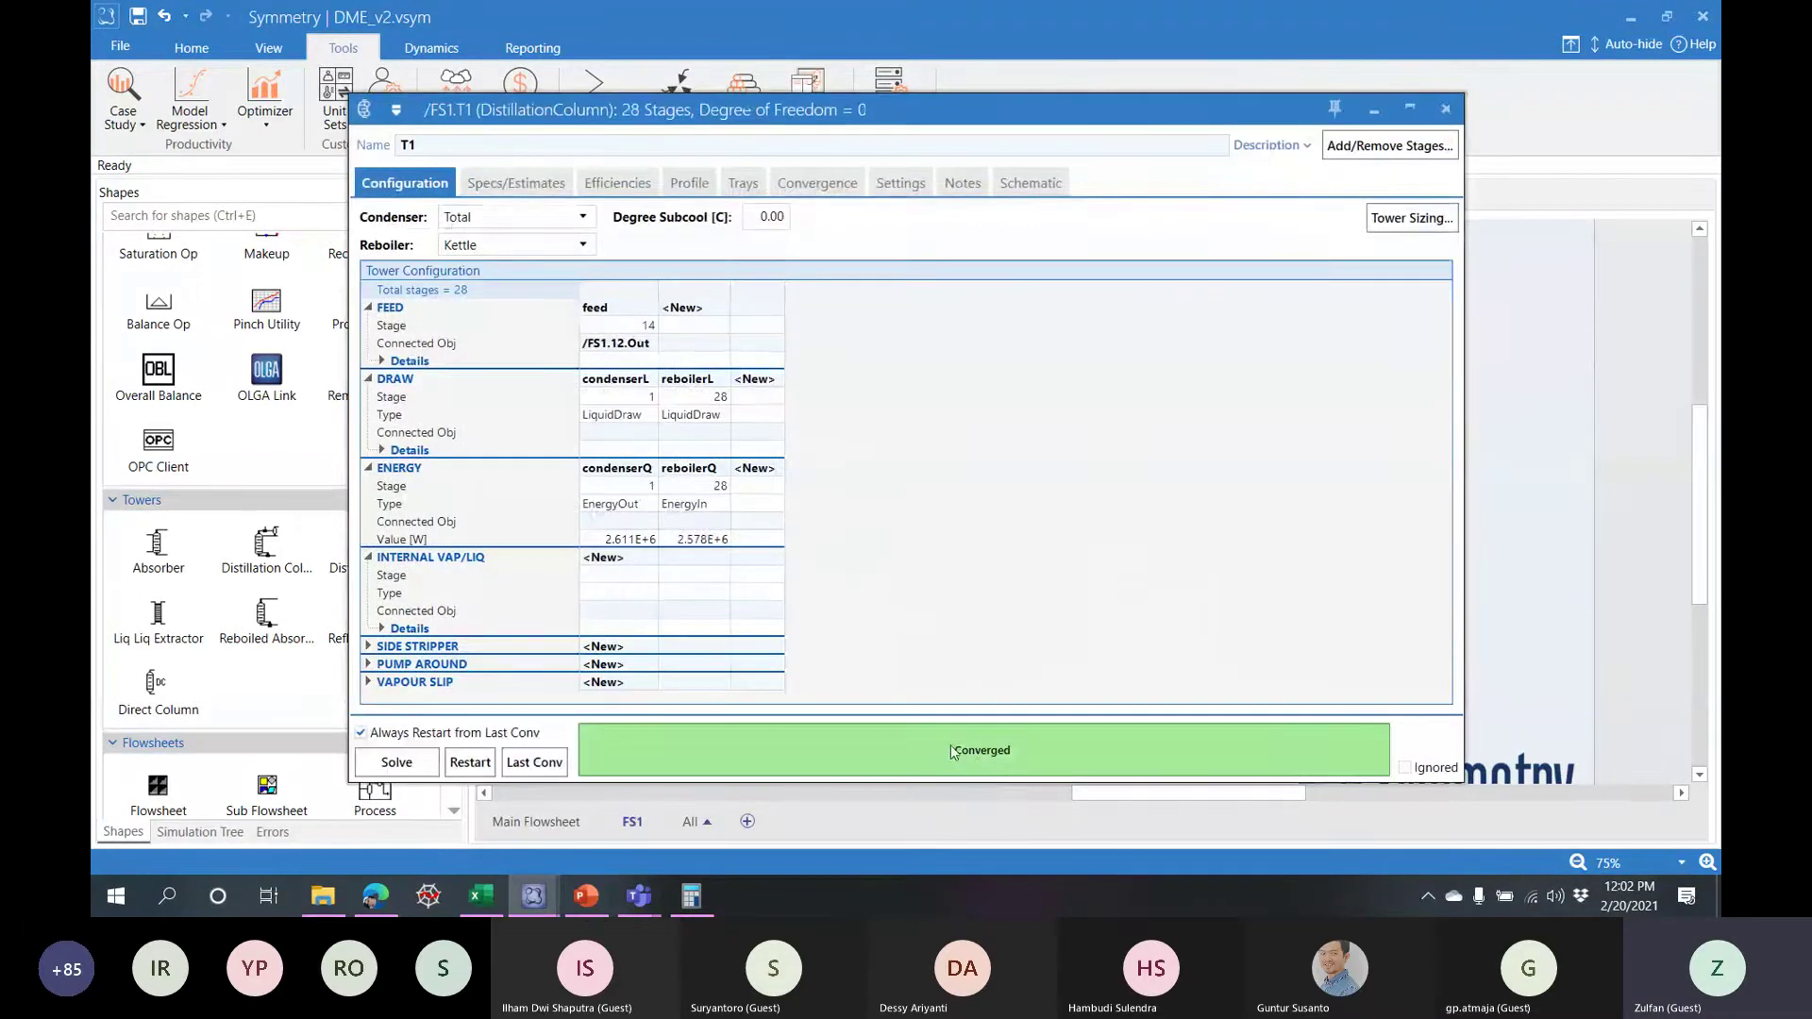
left_click(1444, 111)
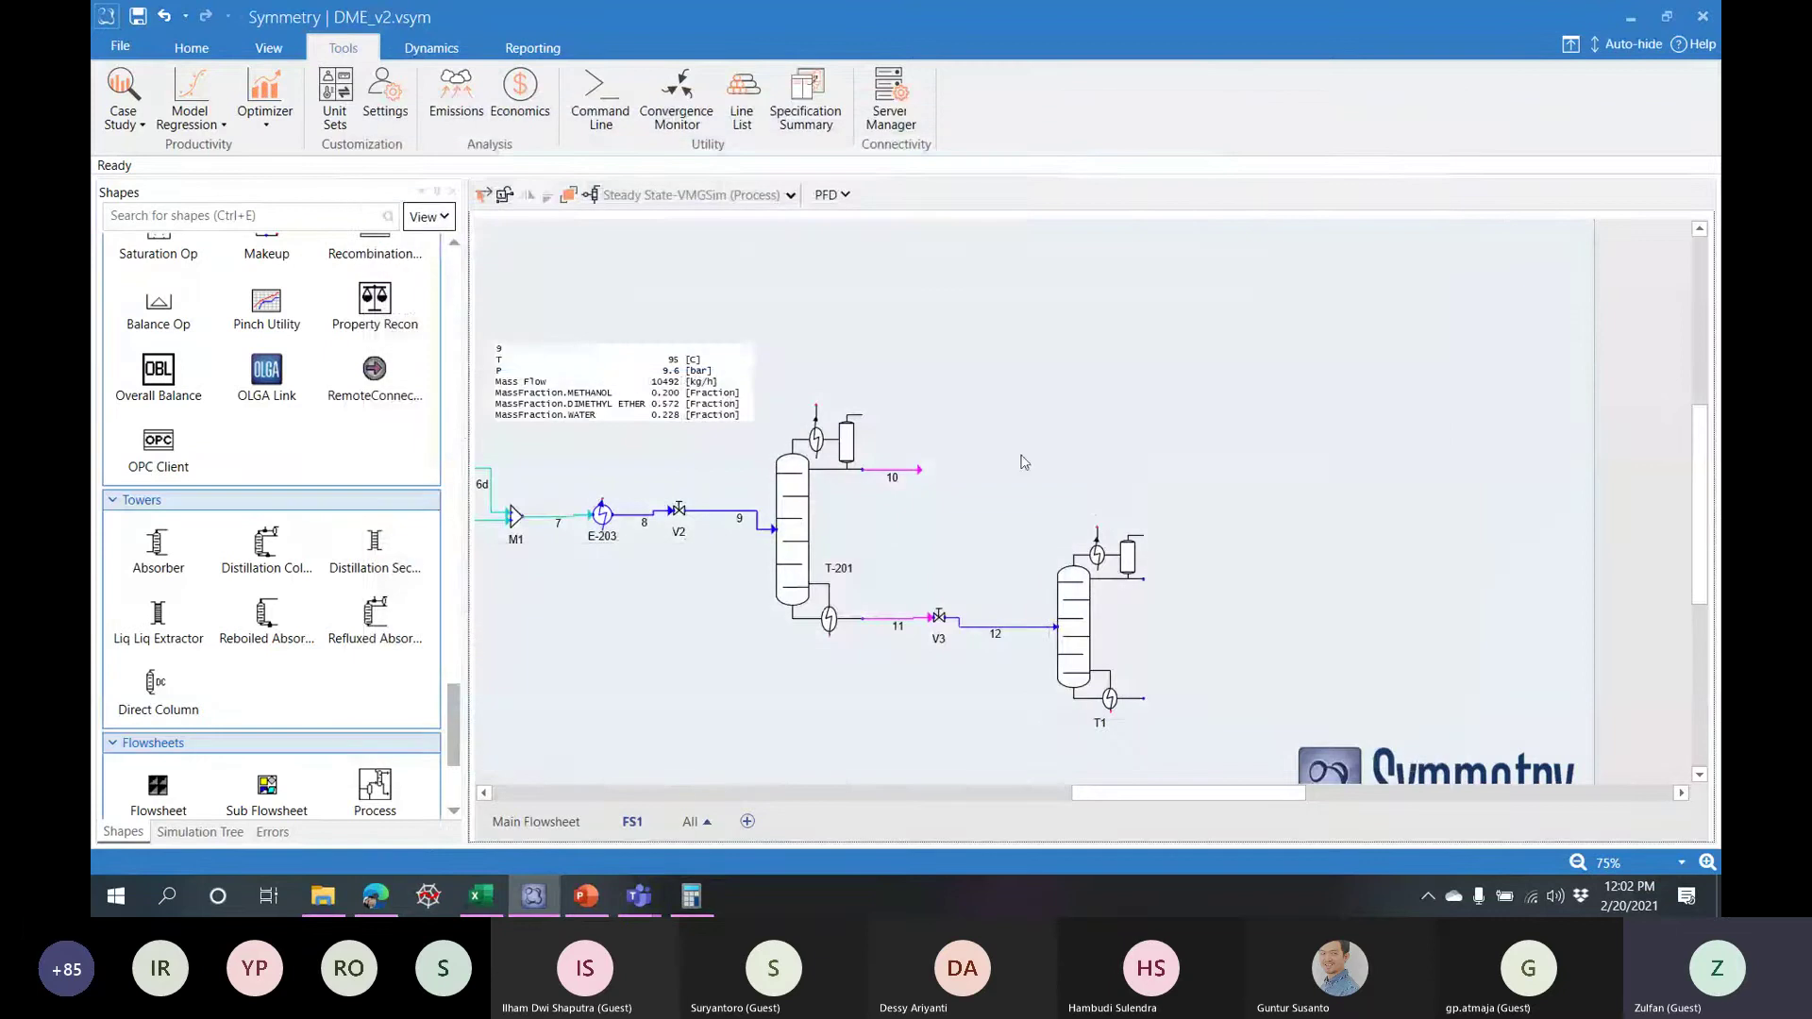
mouse_move(818, 492)
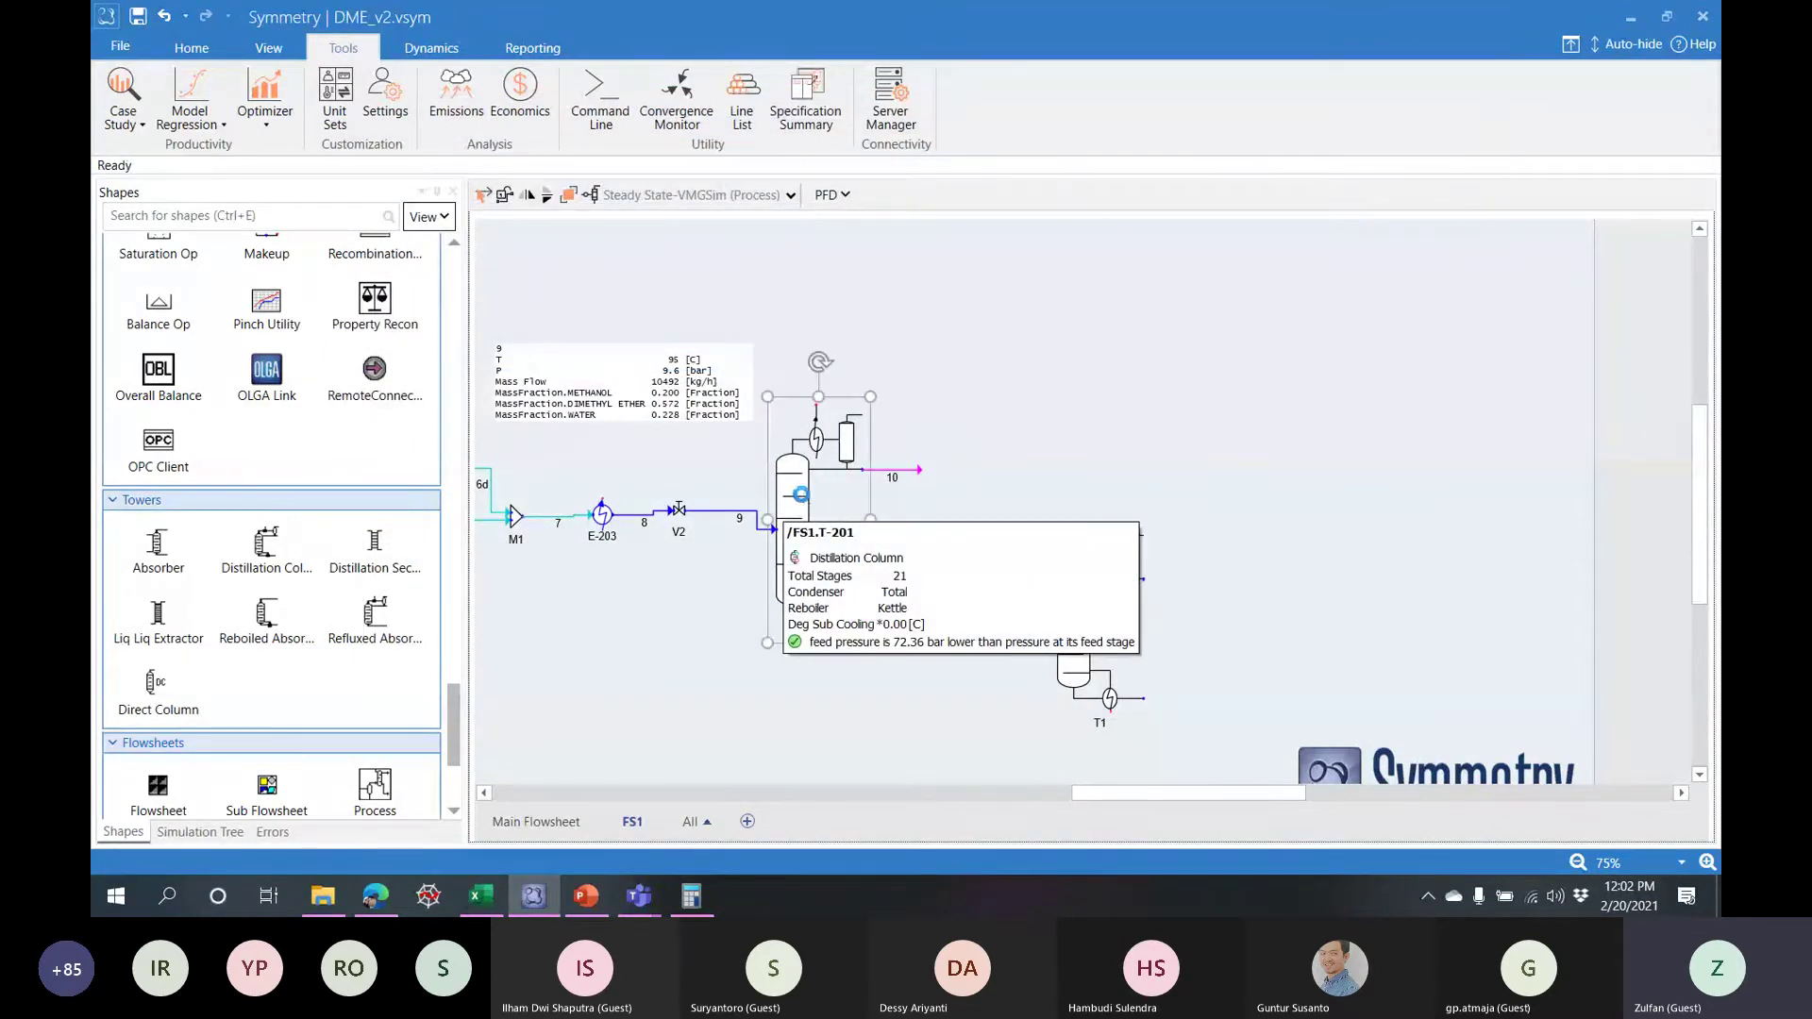
left_click_drag(991, 126, 1059, 105)
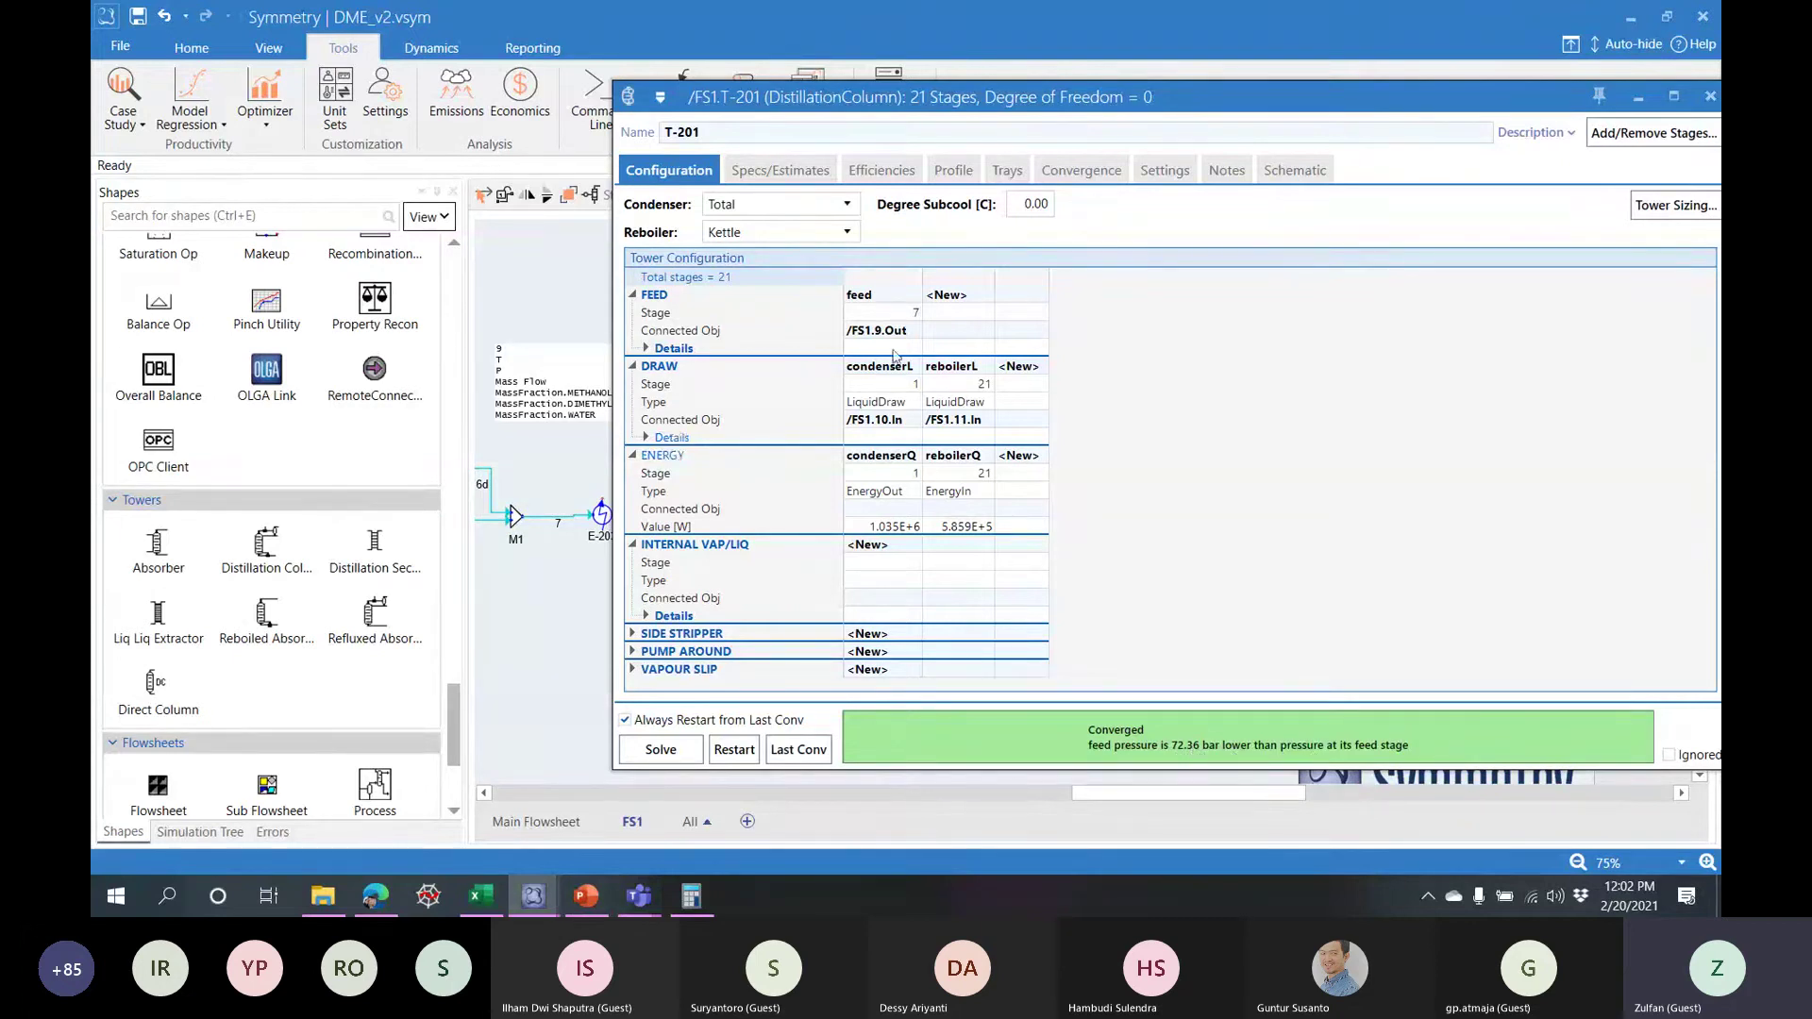
left_click(793, 176)
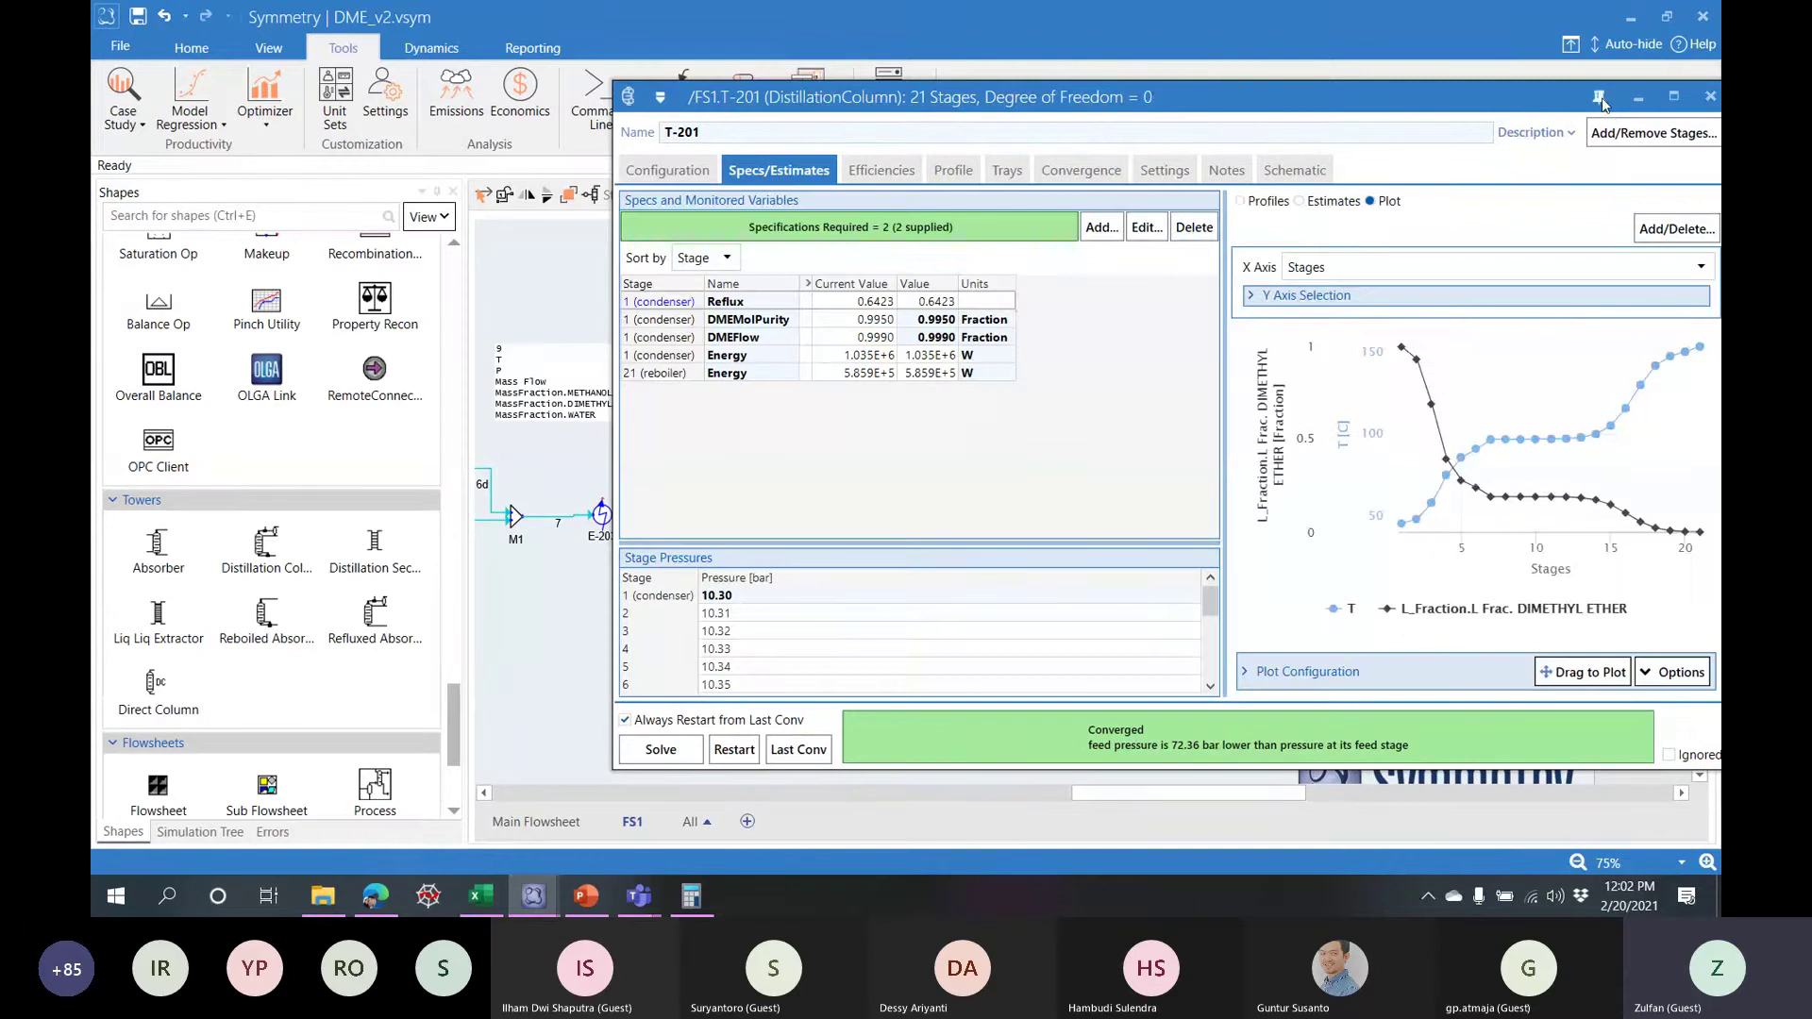
left_click(1242, 202)
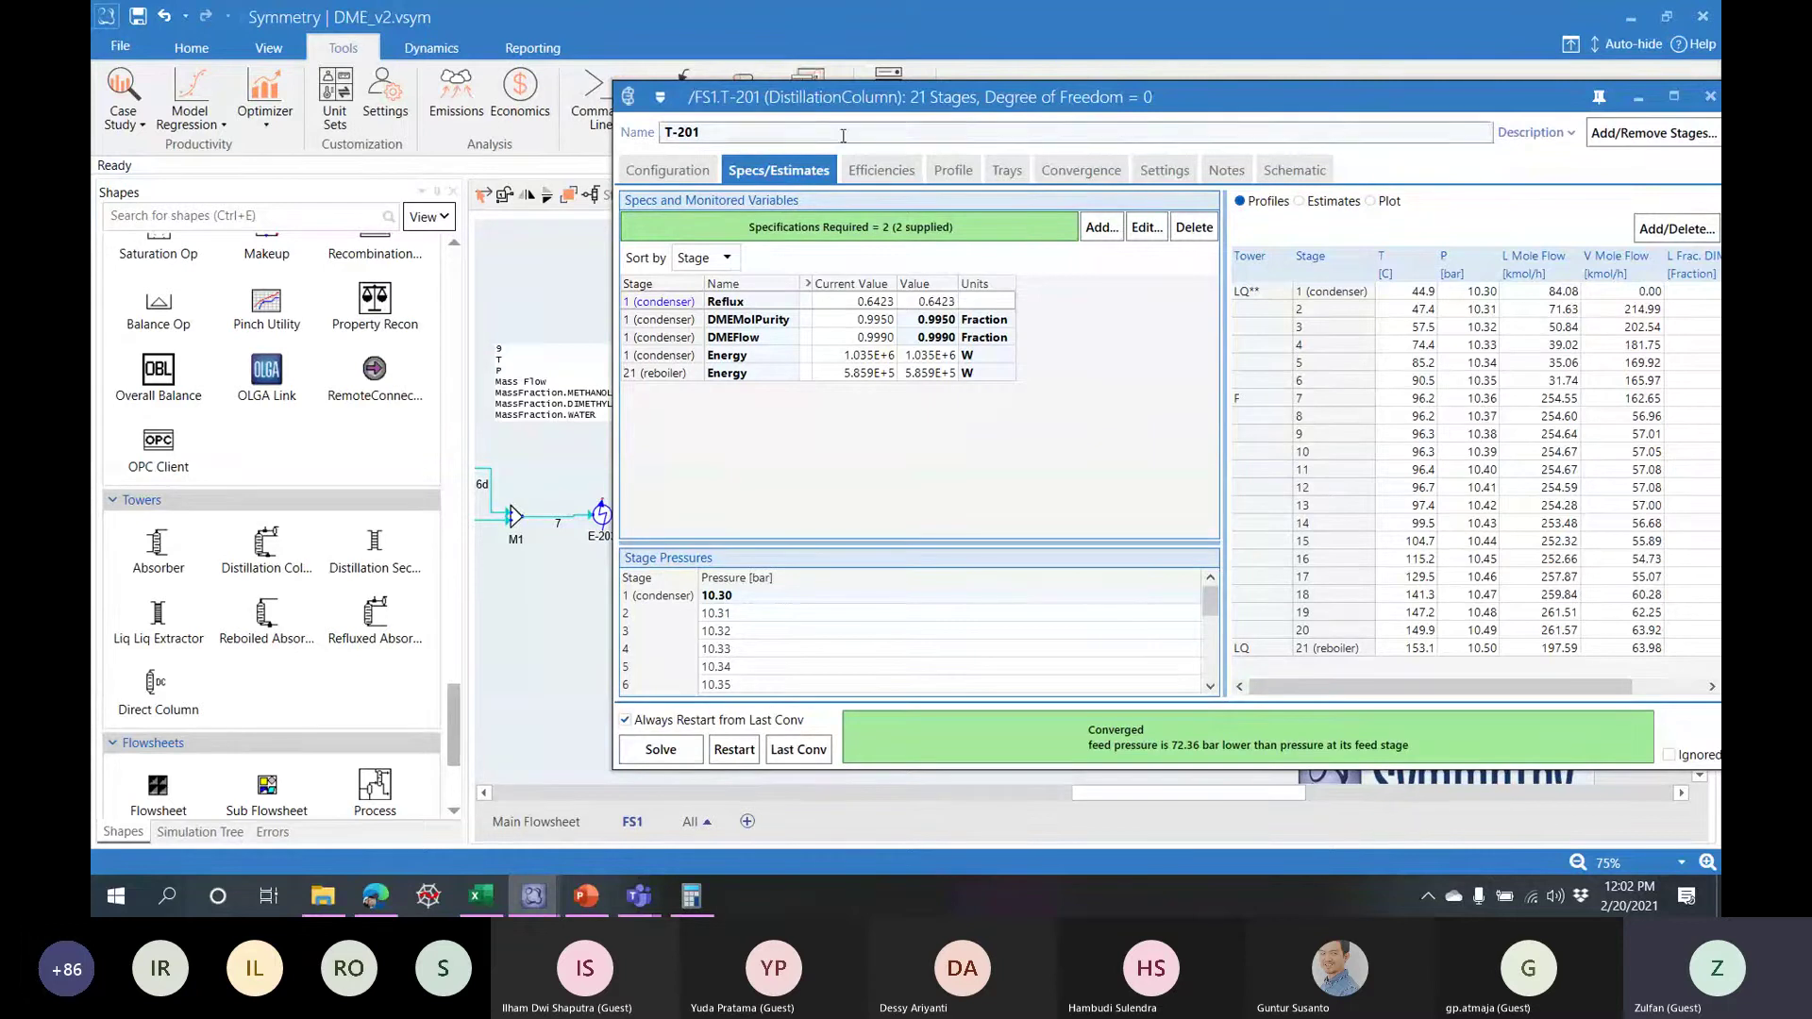
- Compare stream 9's conditions with T-201's feed stage profile, and close the stream and column windows
left_click_drag(850, 96, 1356, 149)
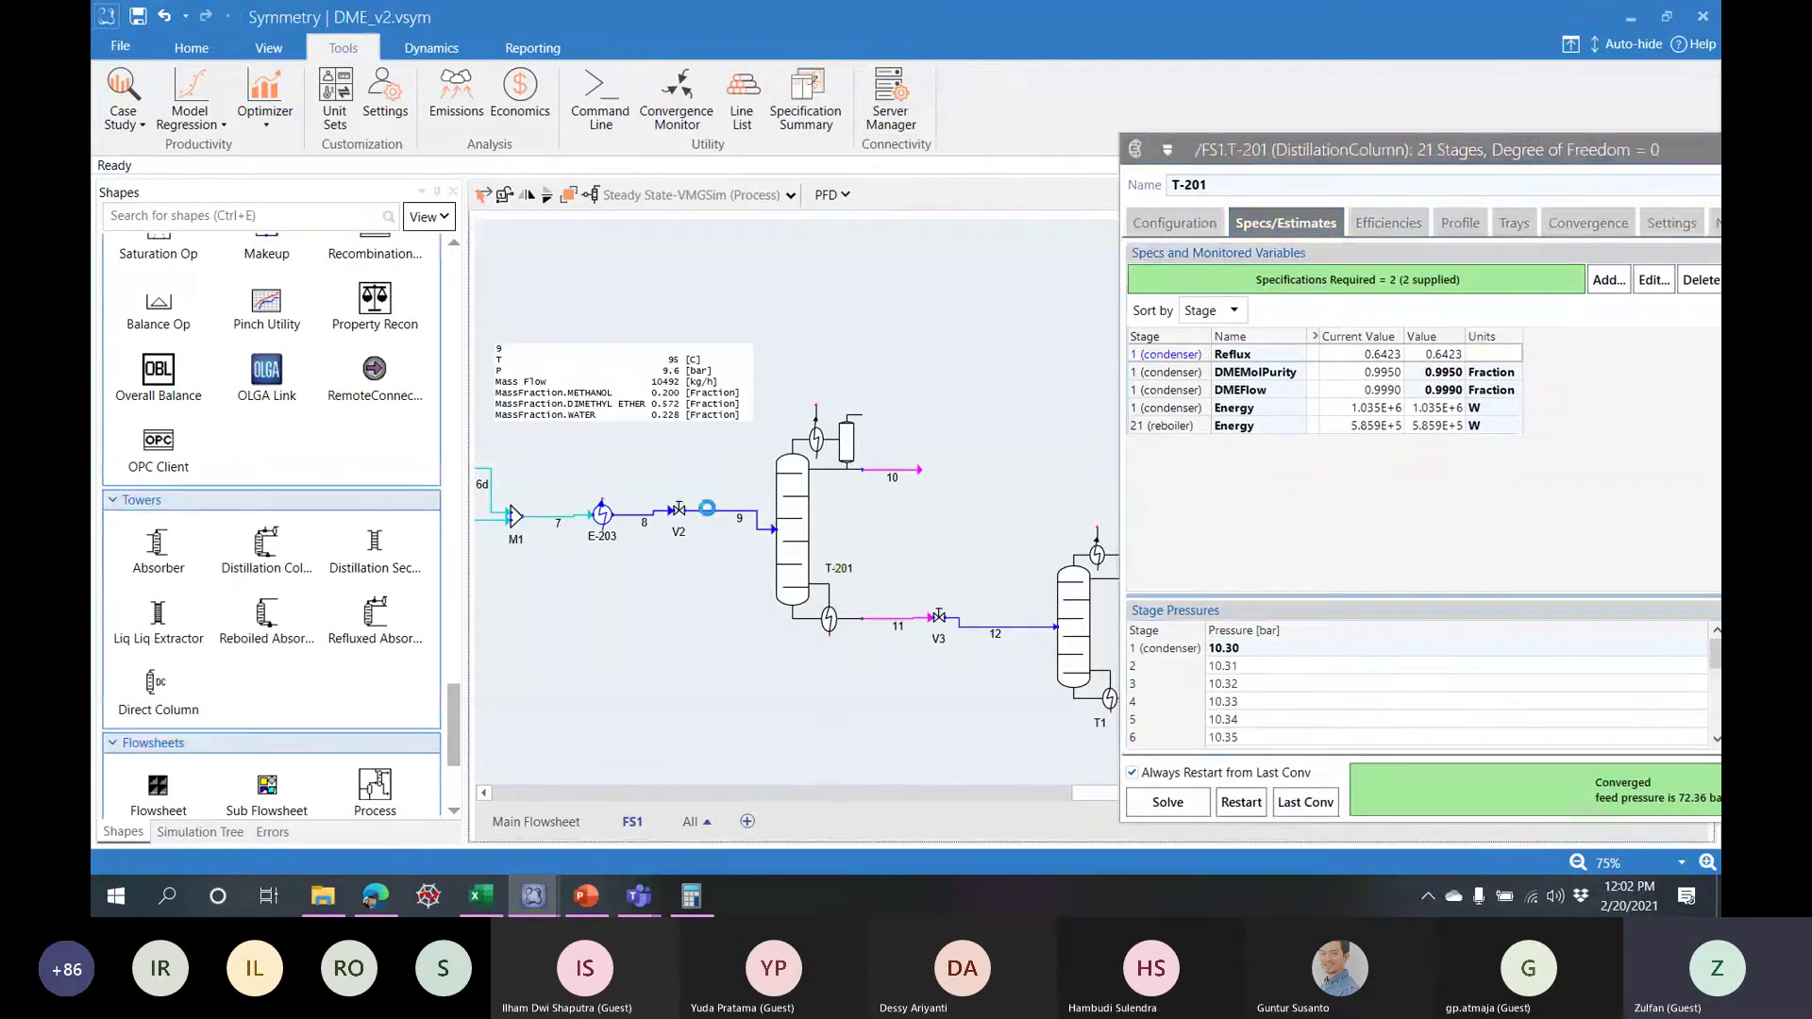
double_click(758, 514)
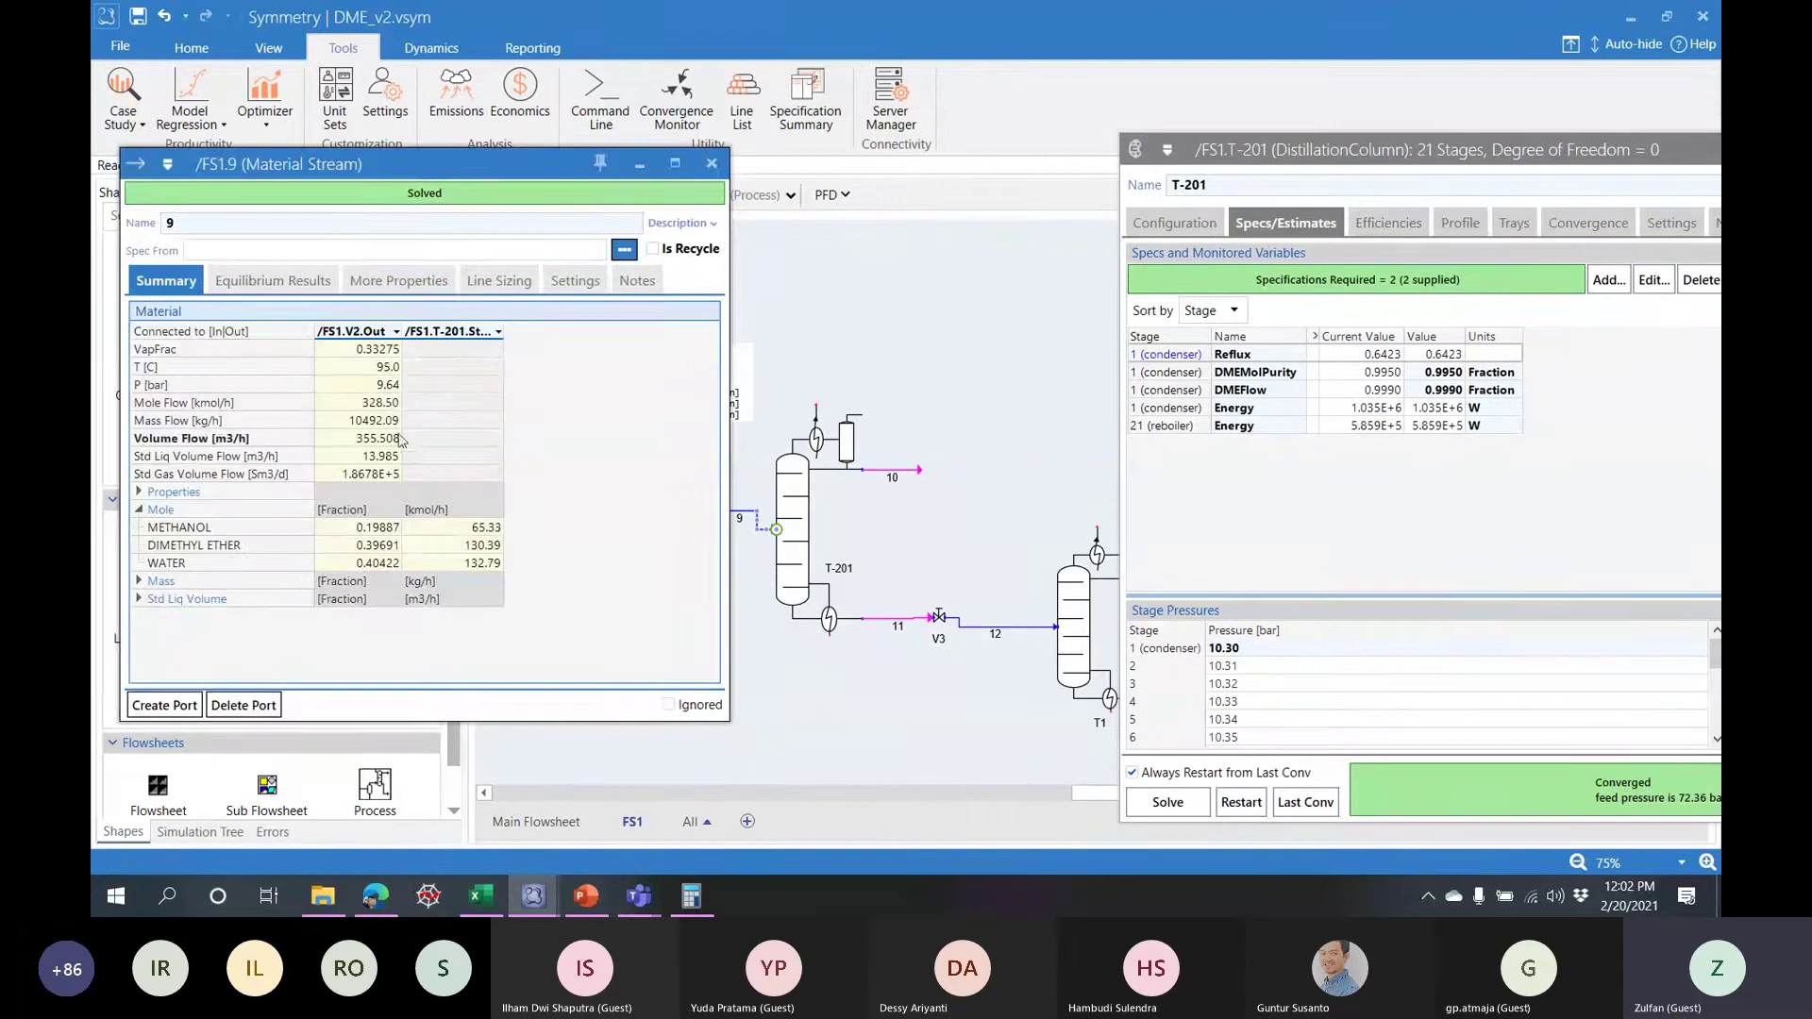
mouse_move(387, 394)
left_click_drag(1528, 152, 917, 147)
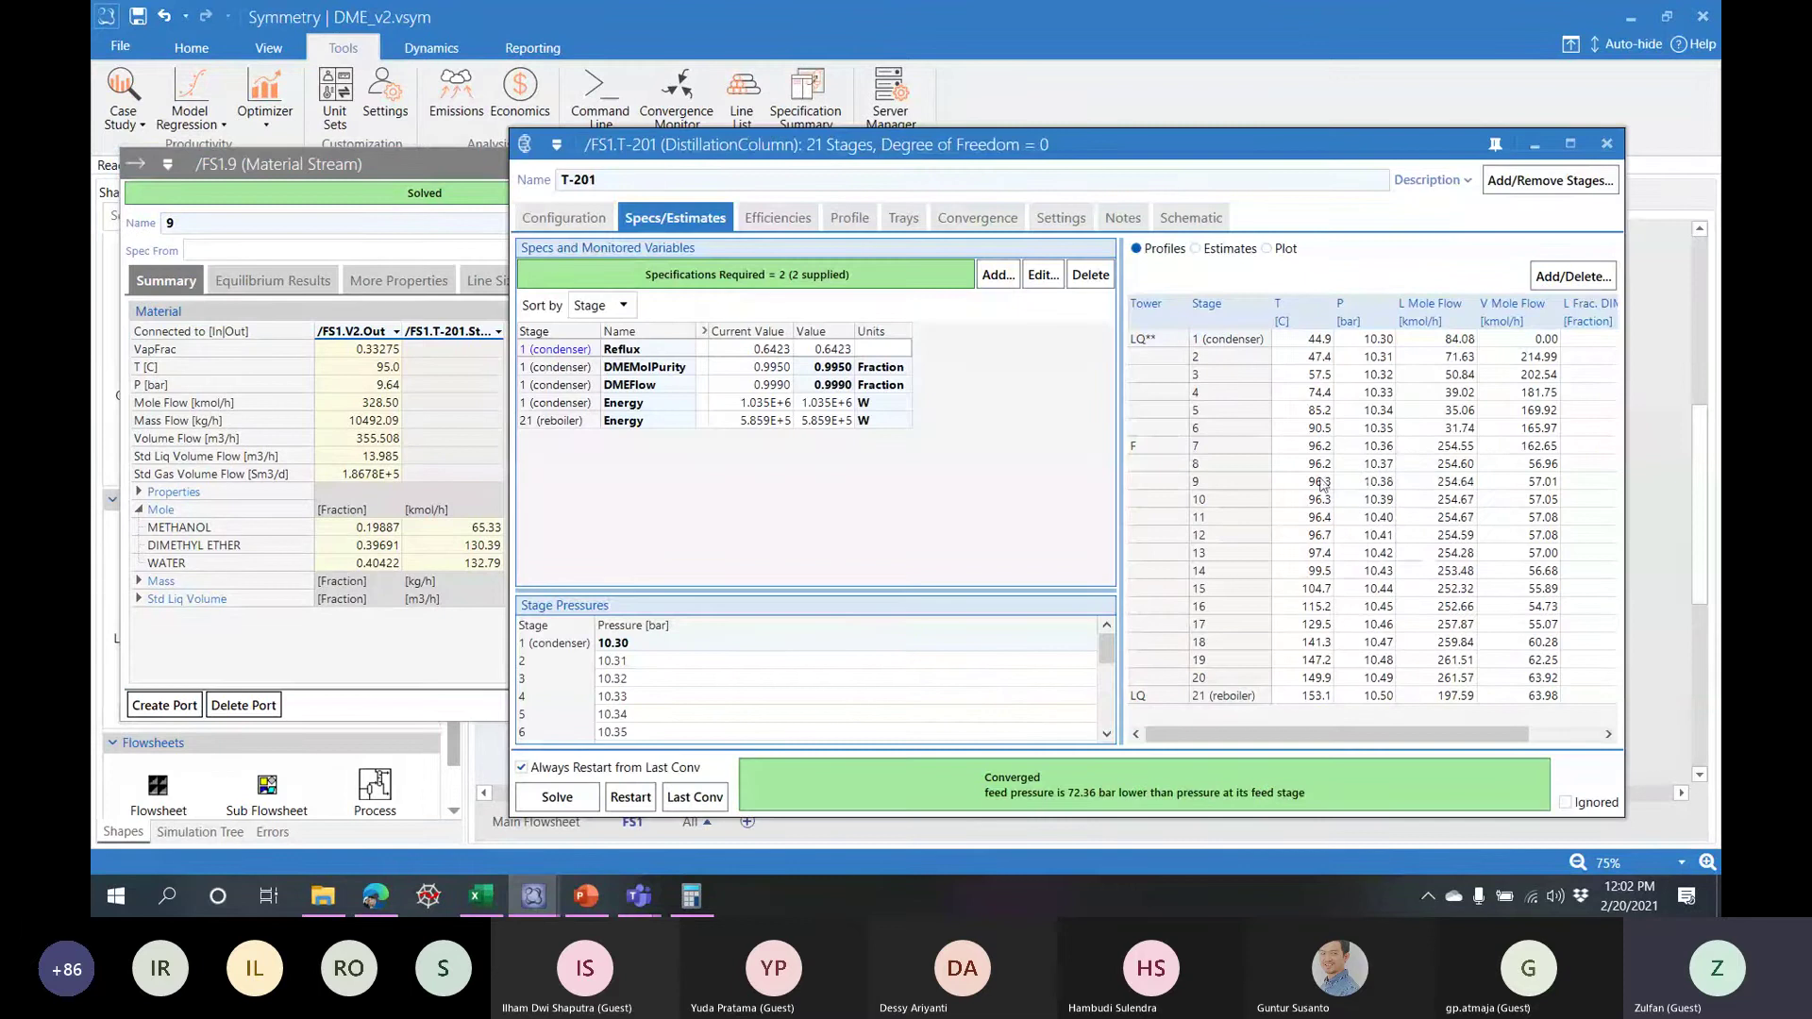
mouse_move(1391, 459)
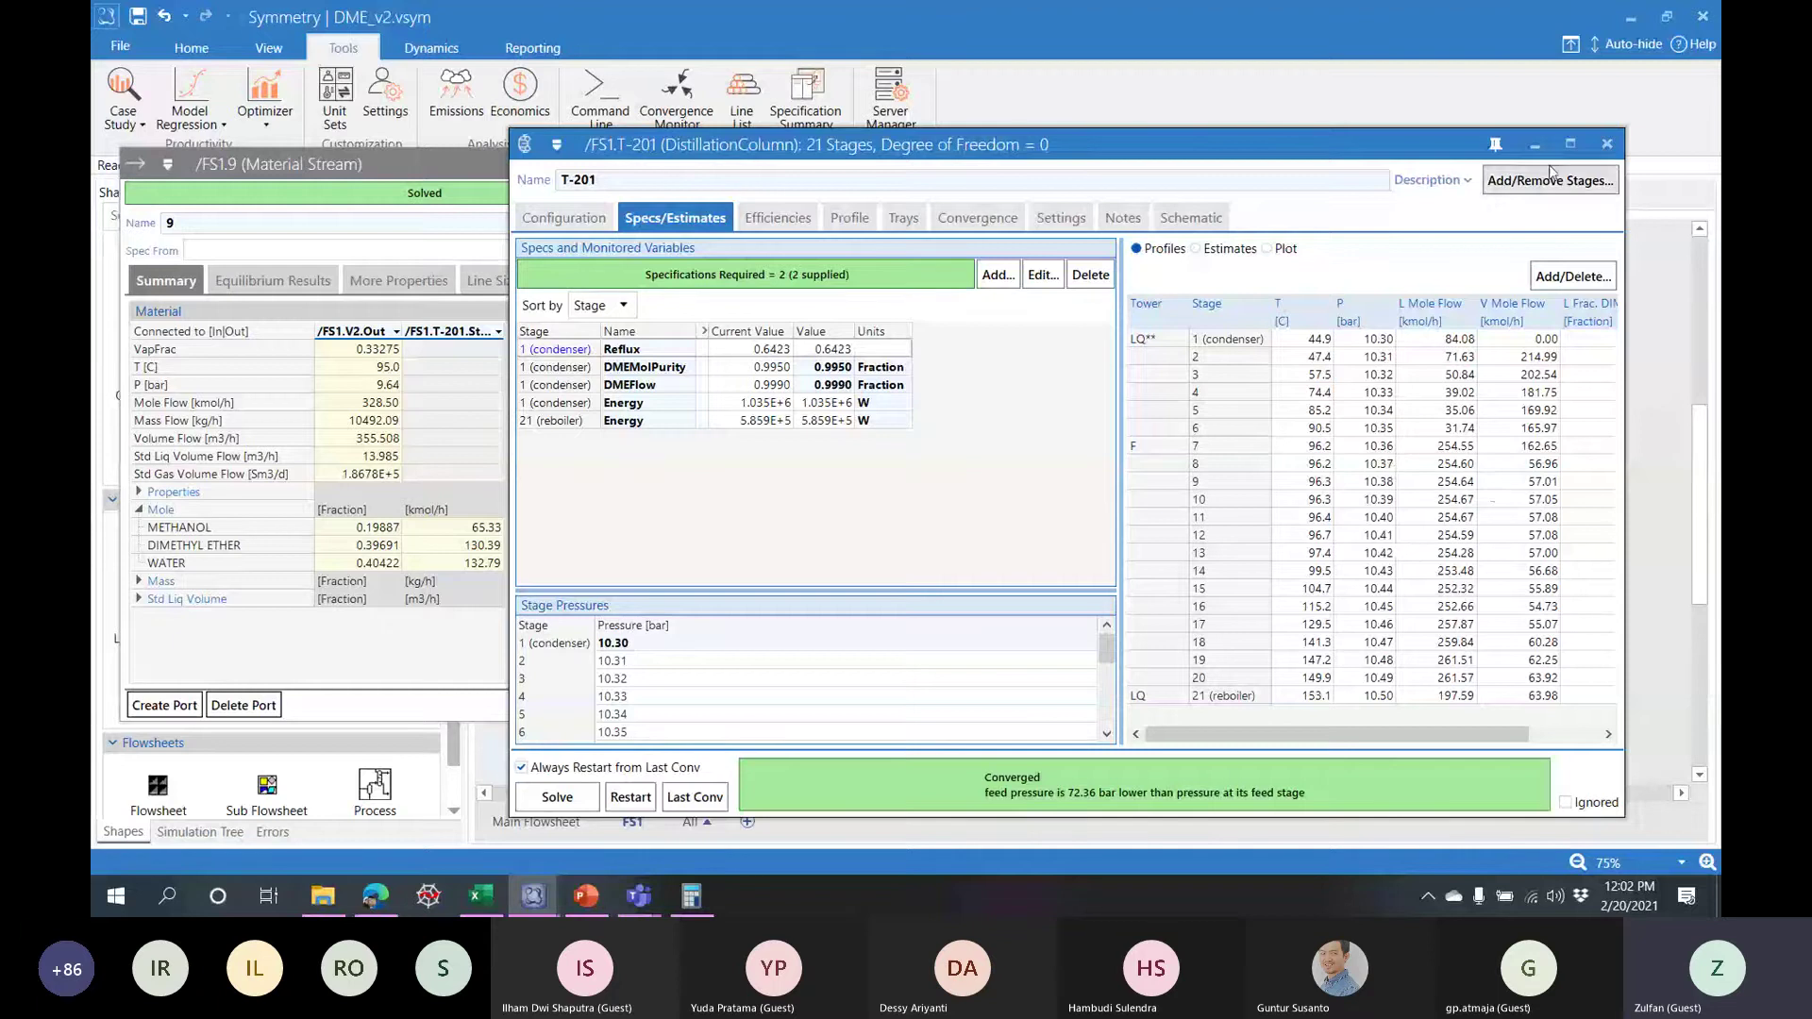
left_click(462, 181)
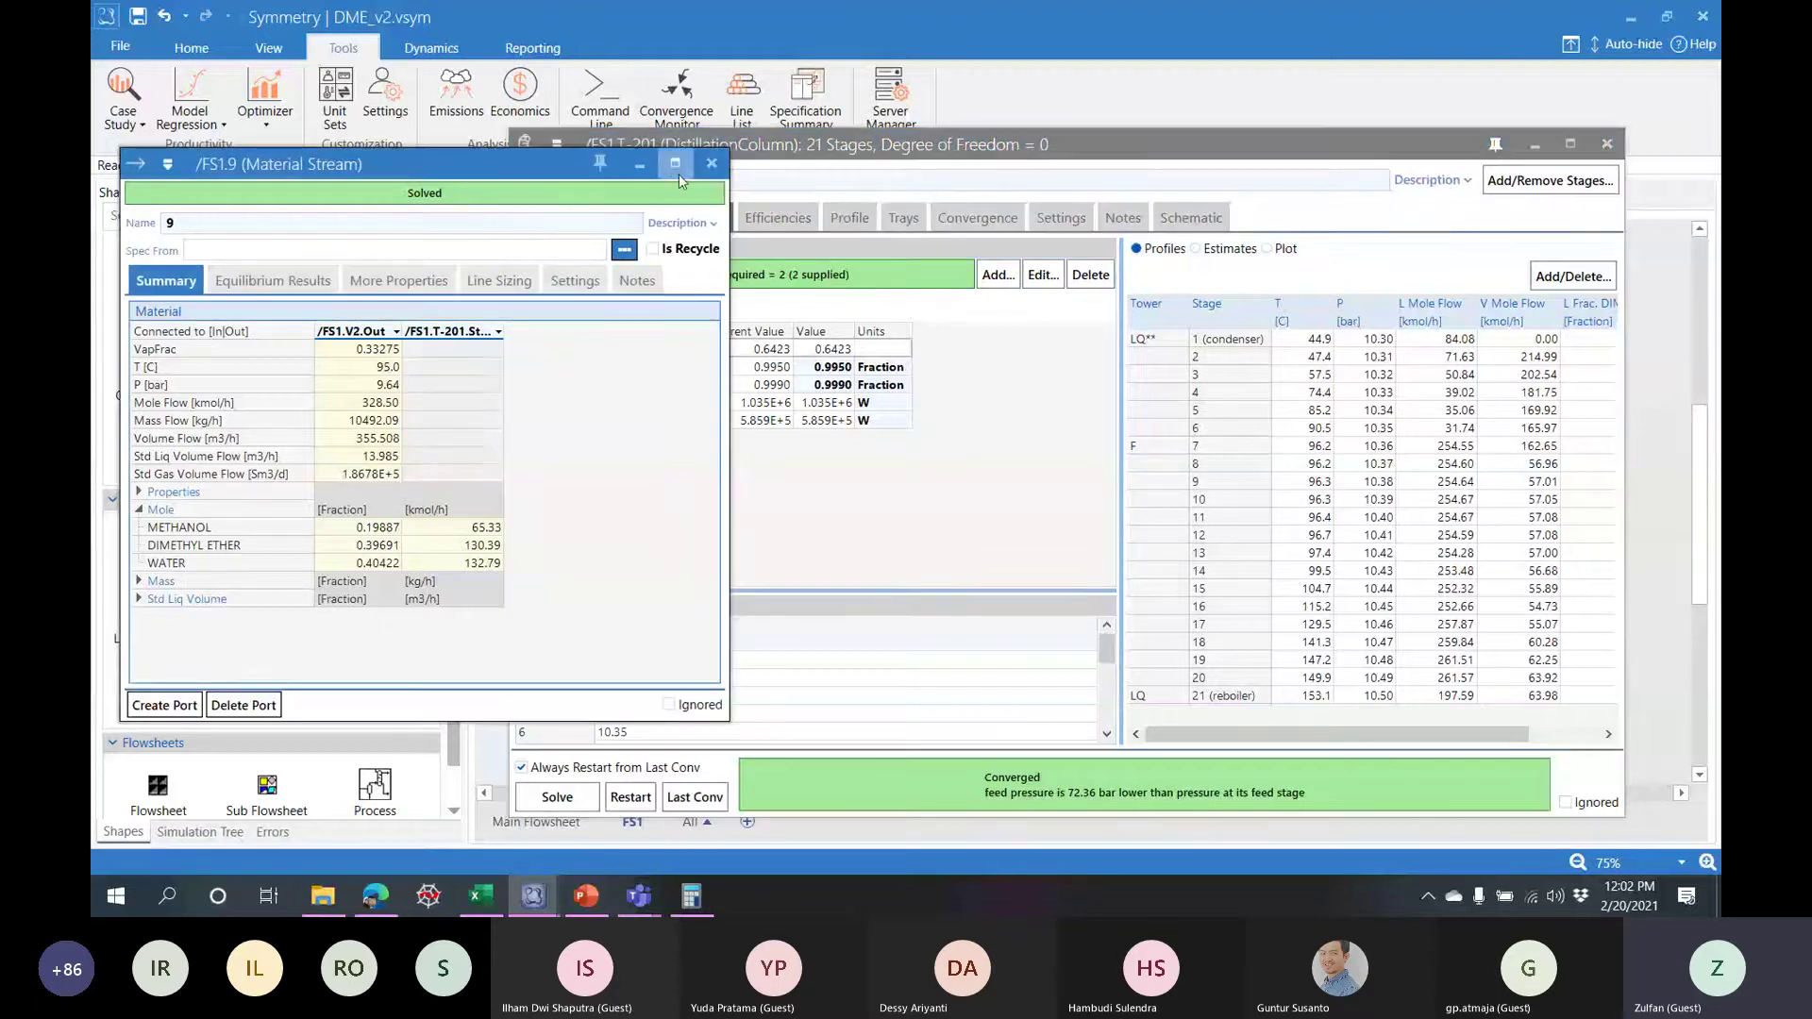
left_click(711, 164)
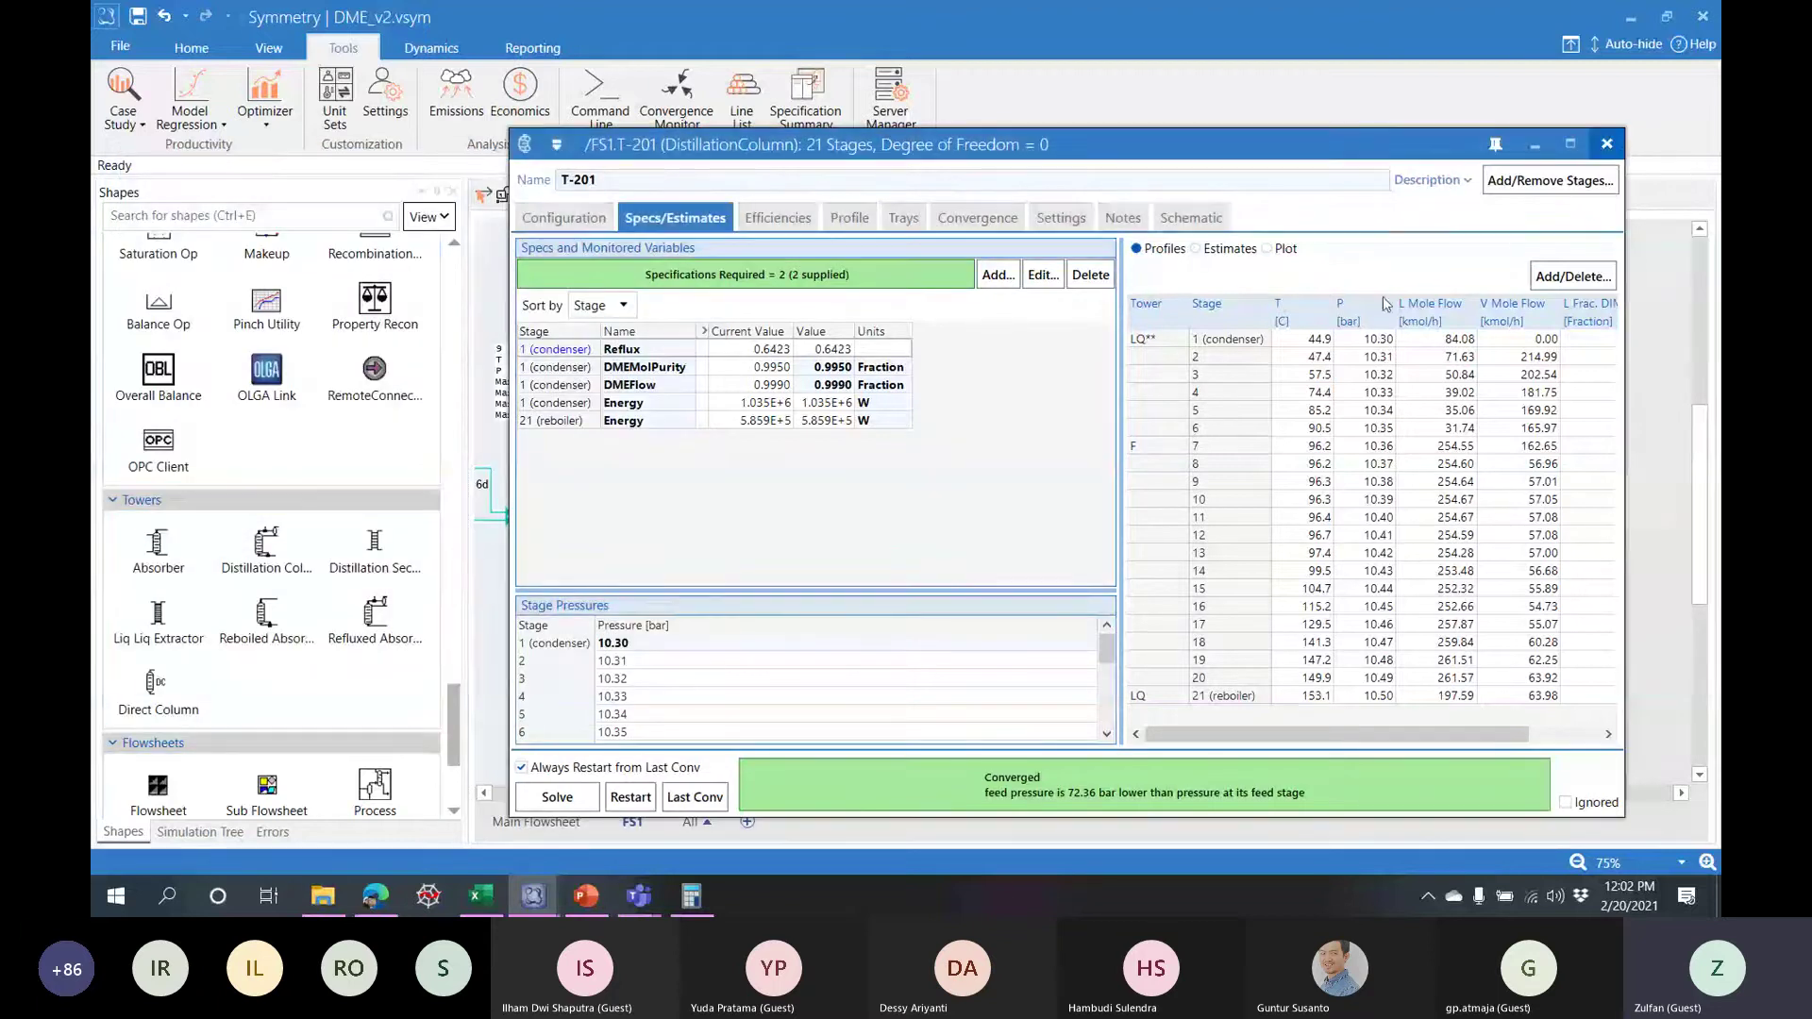
left_click(1606, 144)
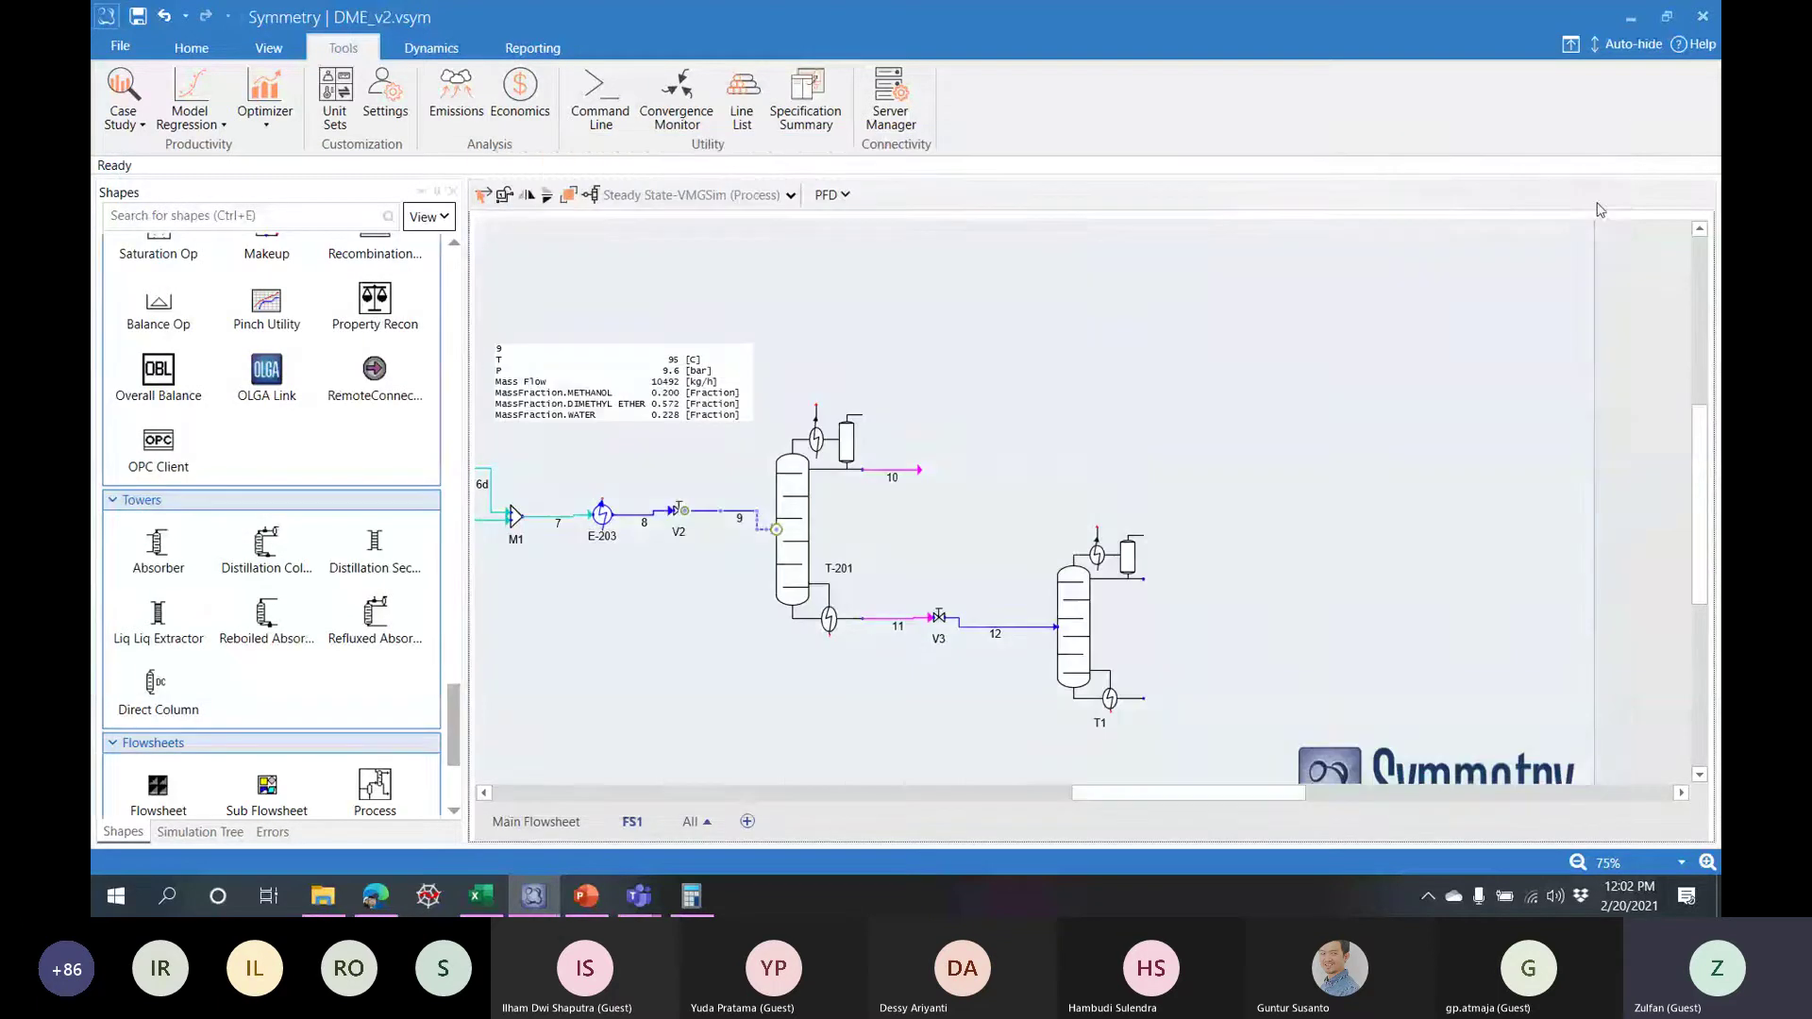
- Clear valve V2's pressure drop, set its outlet pressure to 10.4 bar, and close the valve's window
left_click(677, 509)
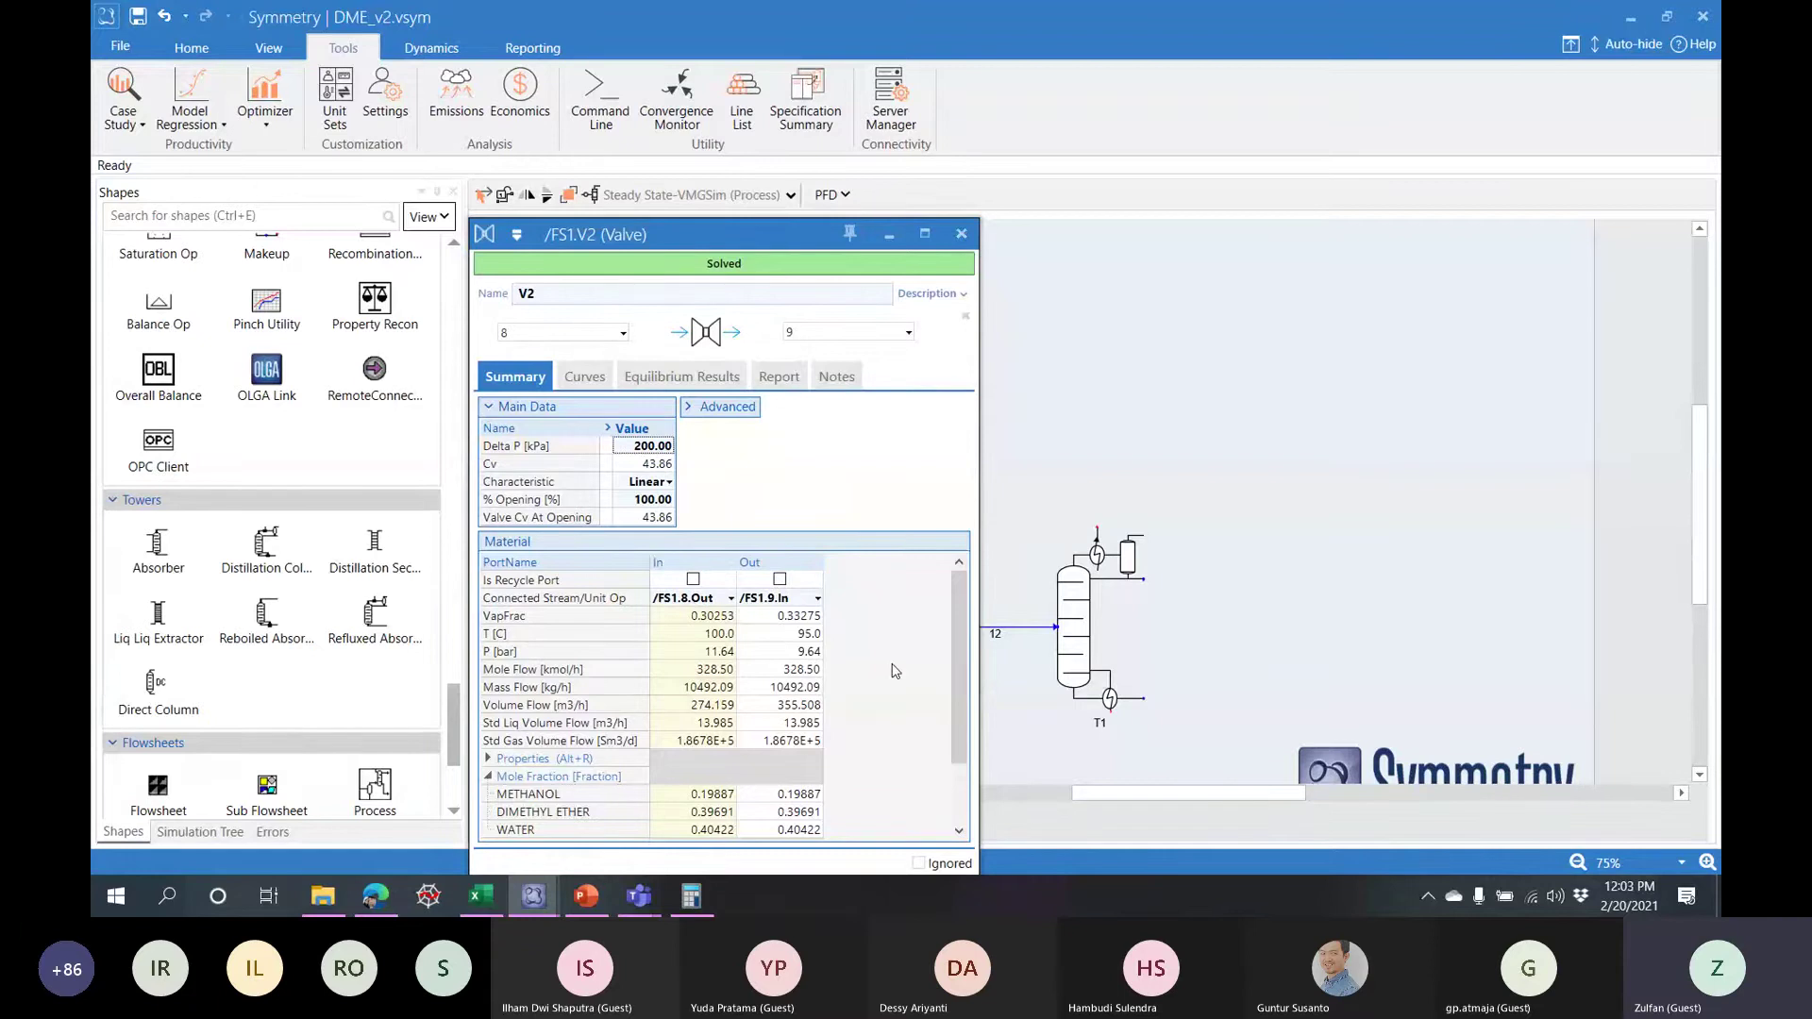
key("Delete")
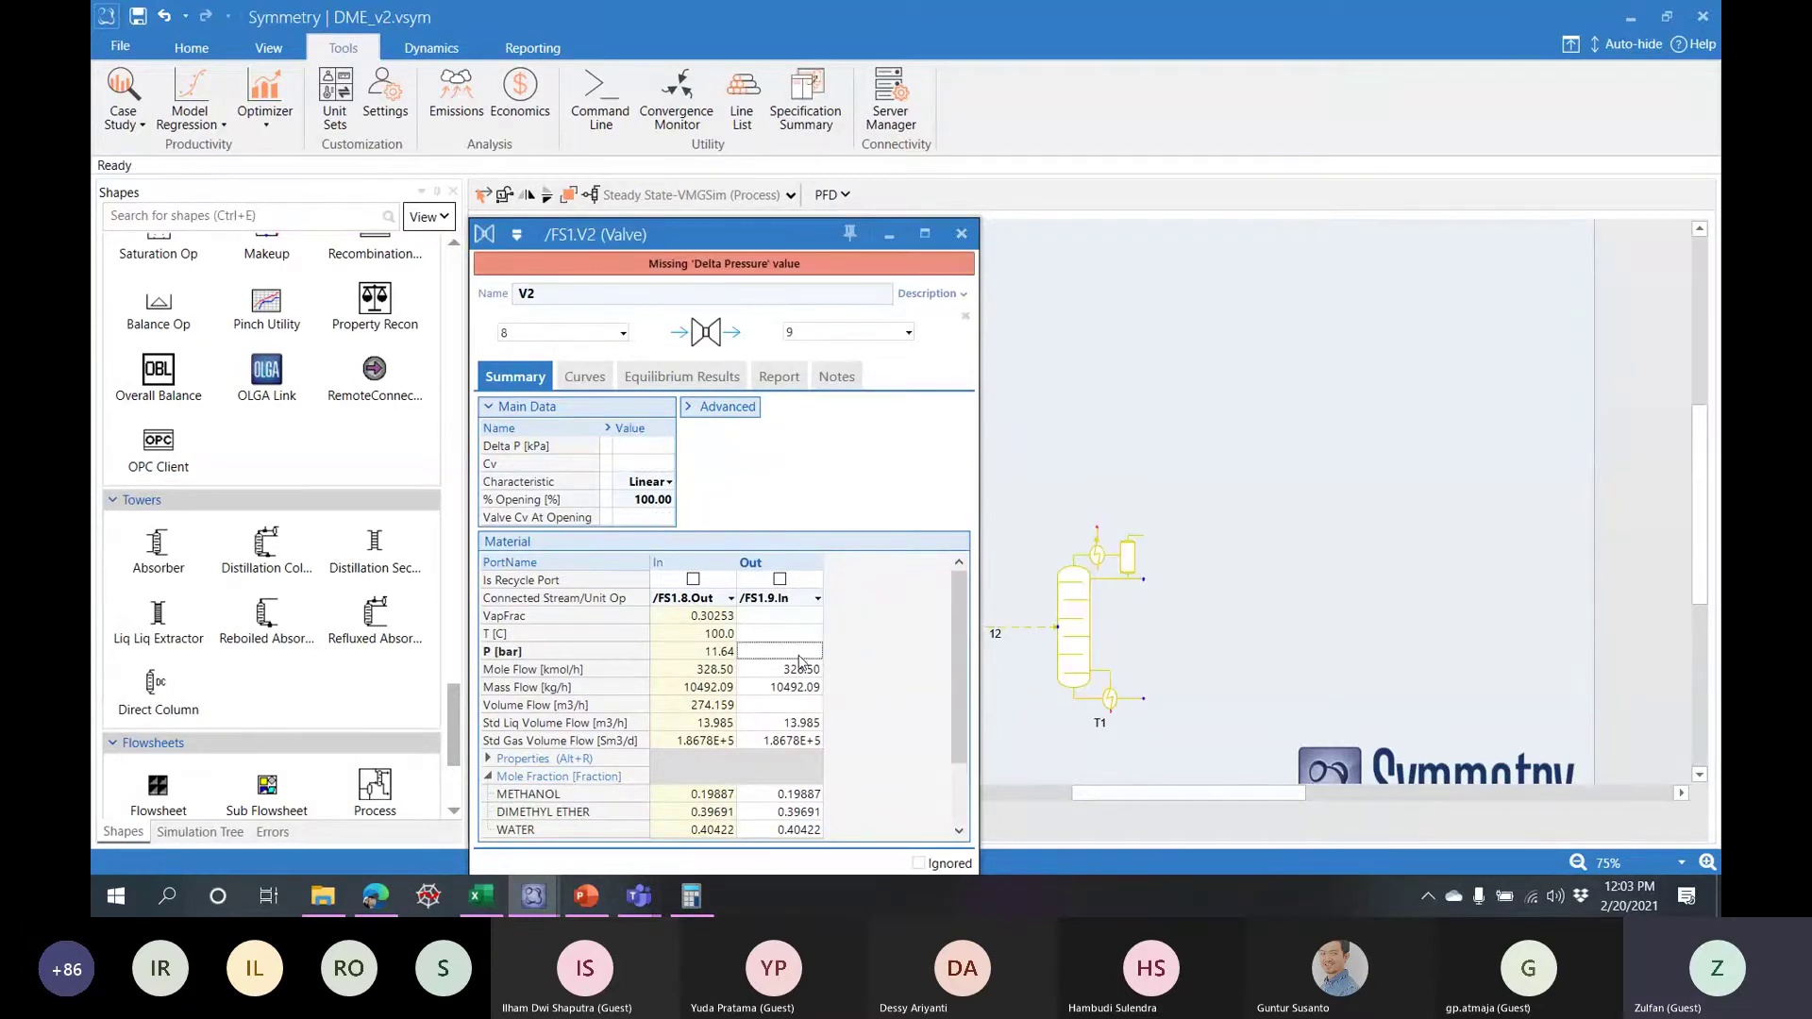
type("10.4")
key("Return")
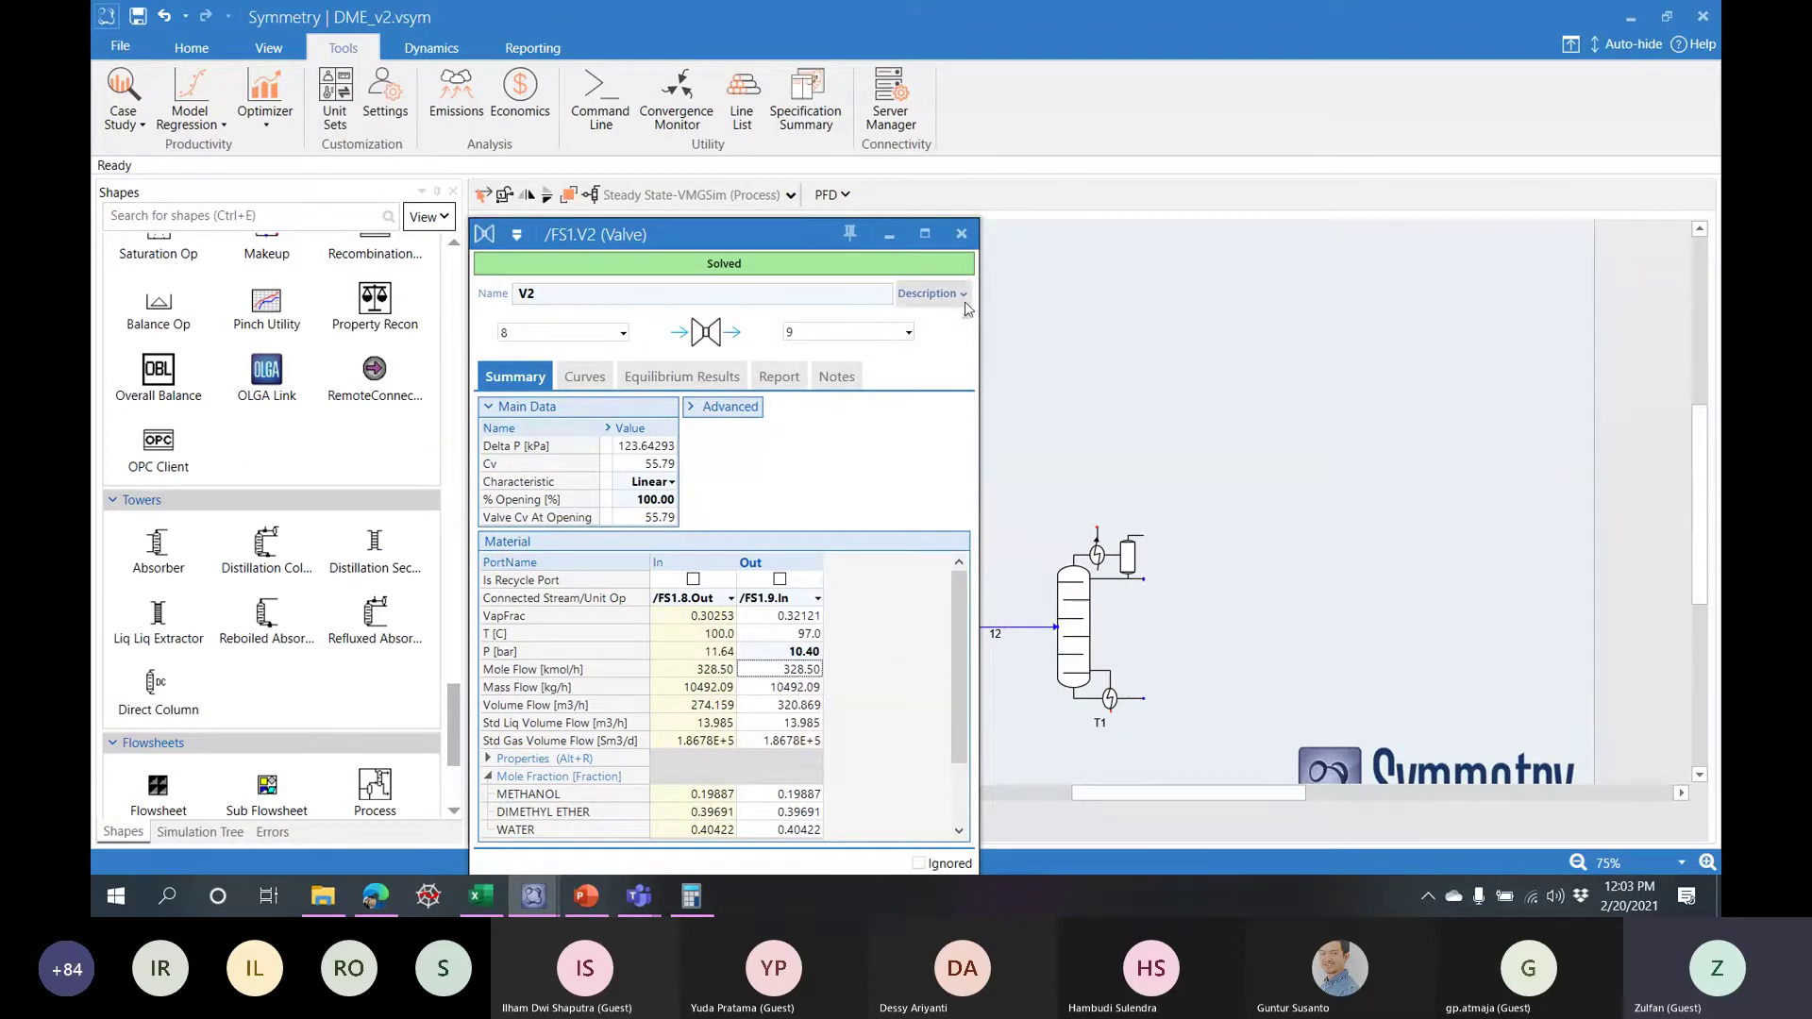
left_click(961, 234)
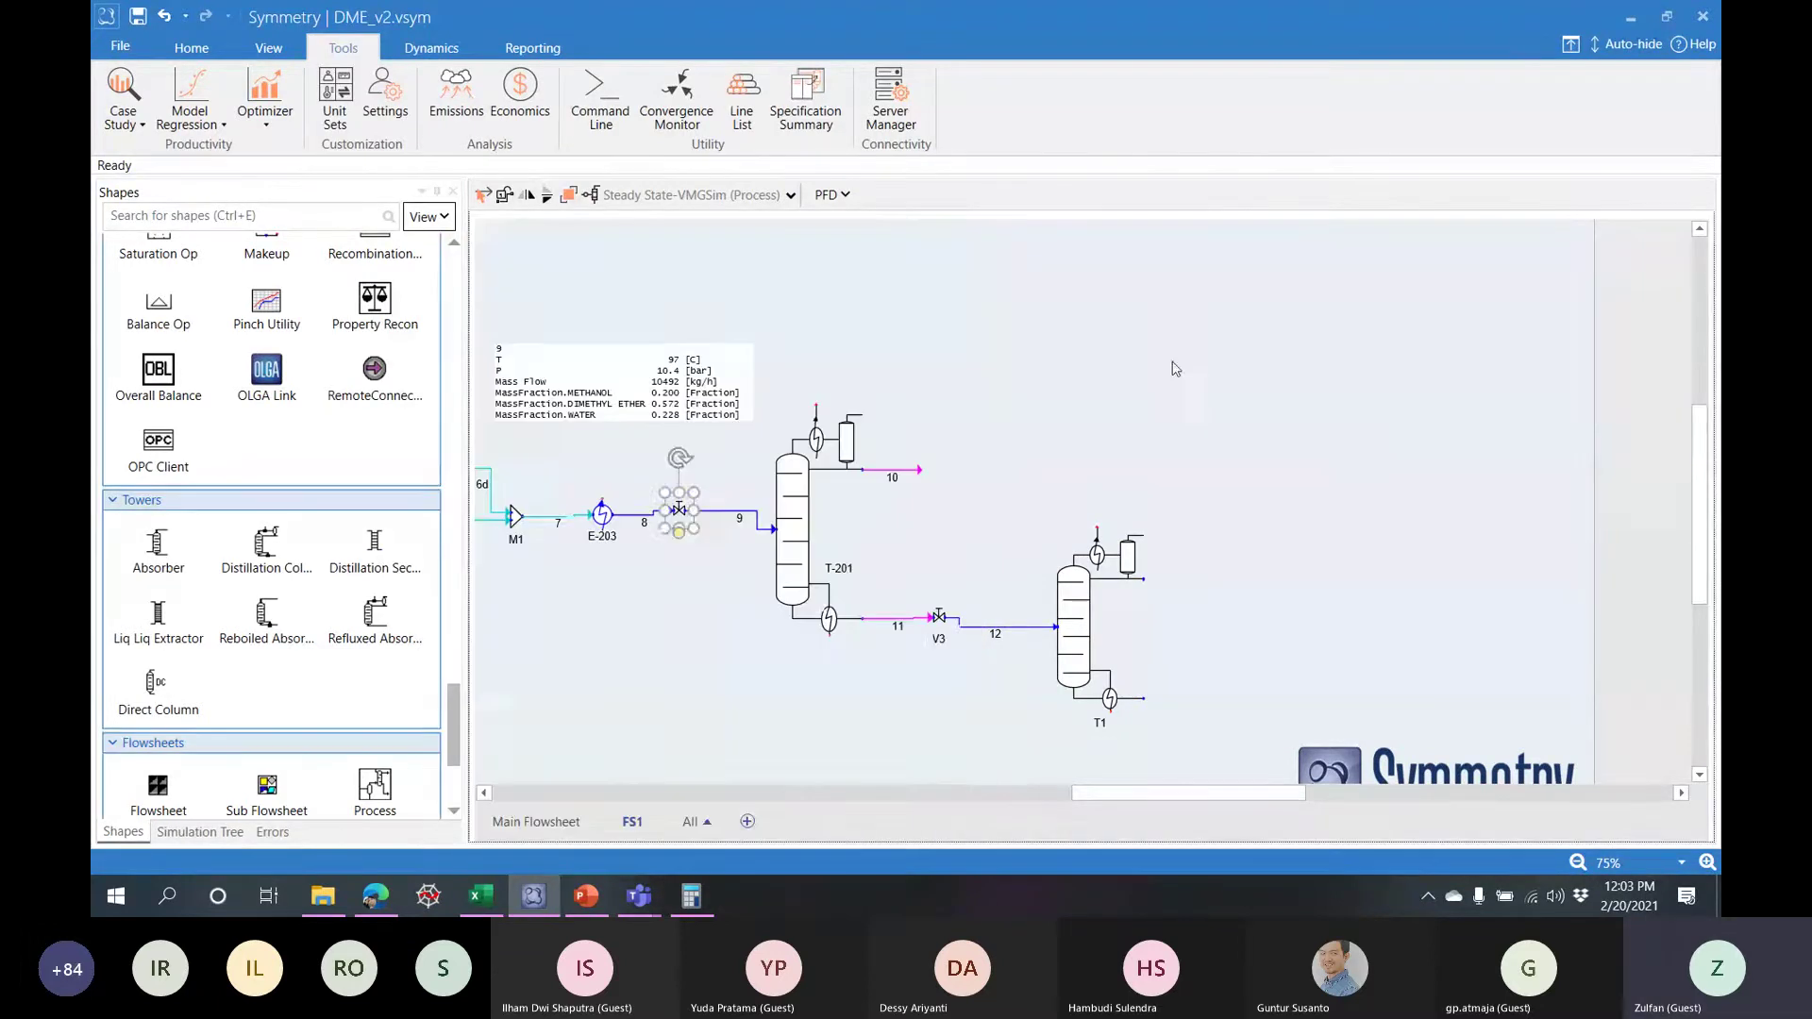
- Check T-201's convergence status, close its window, and save the project
left_click(853, 510)
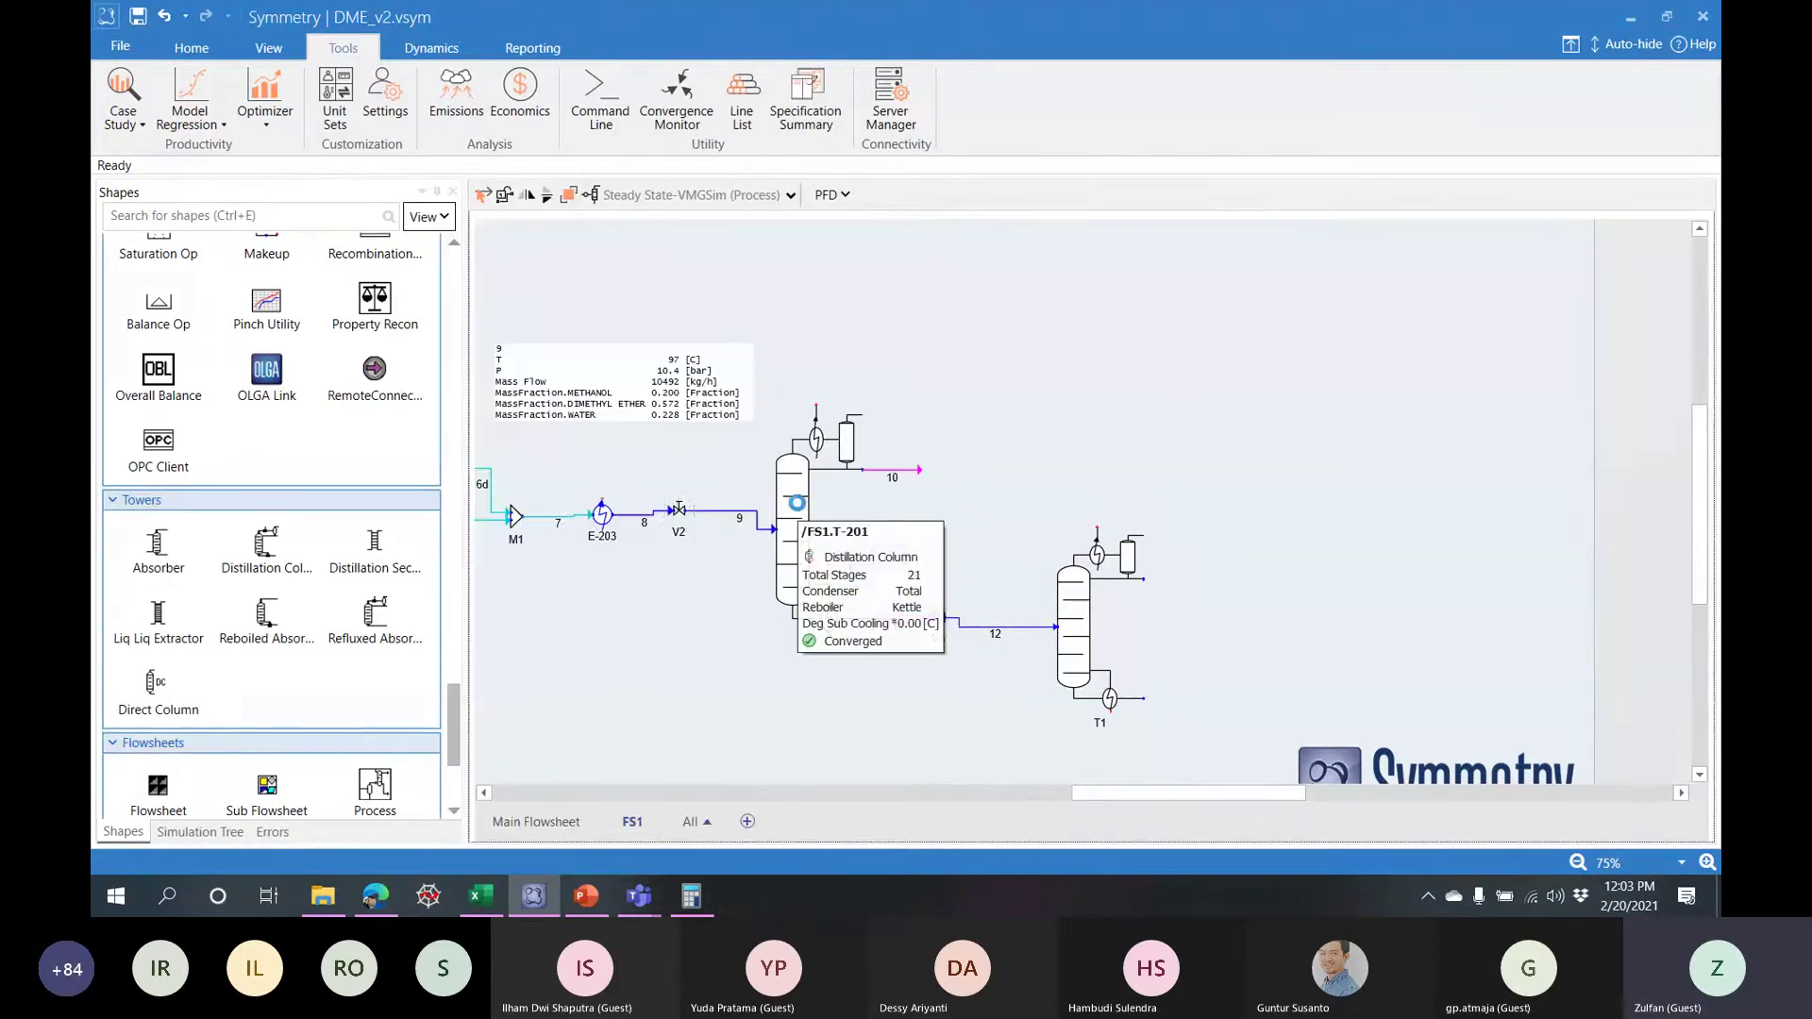
double_click(854, 511)
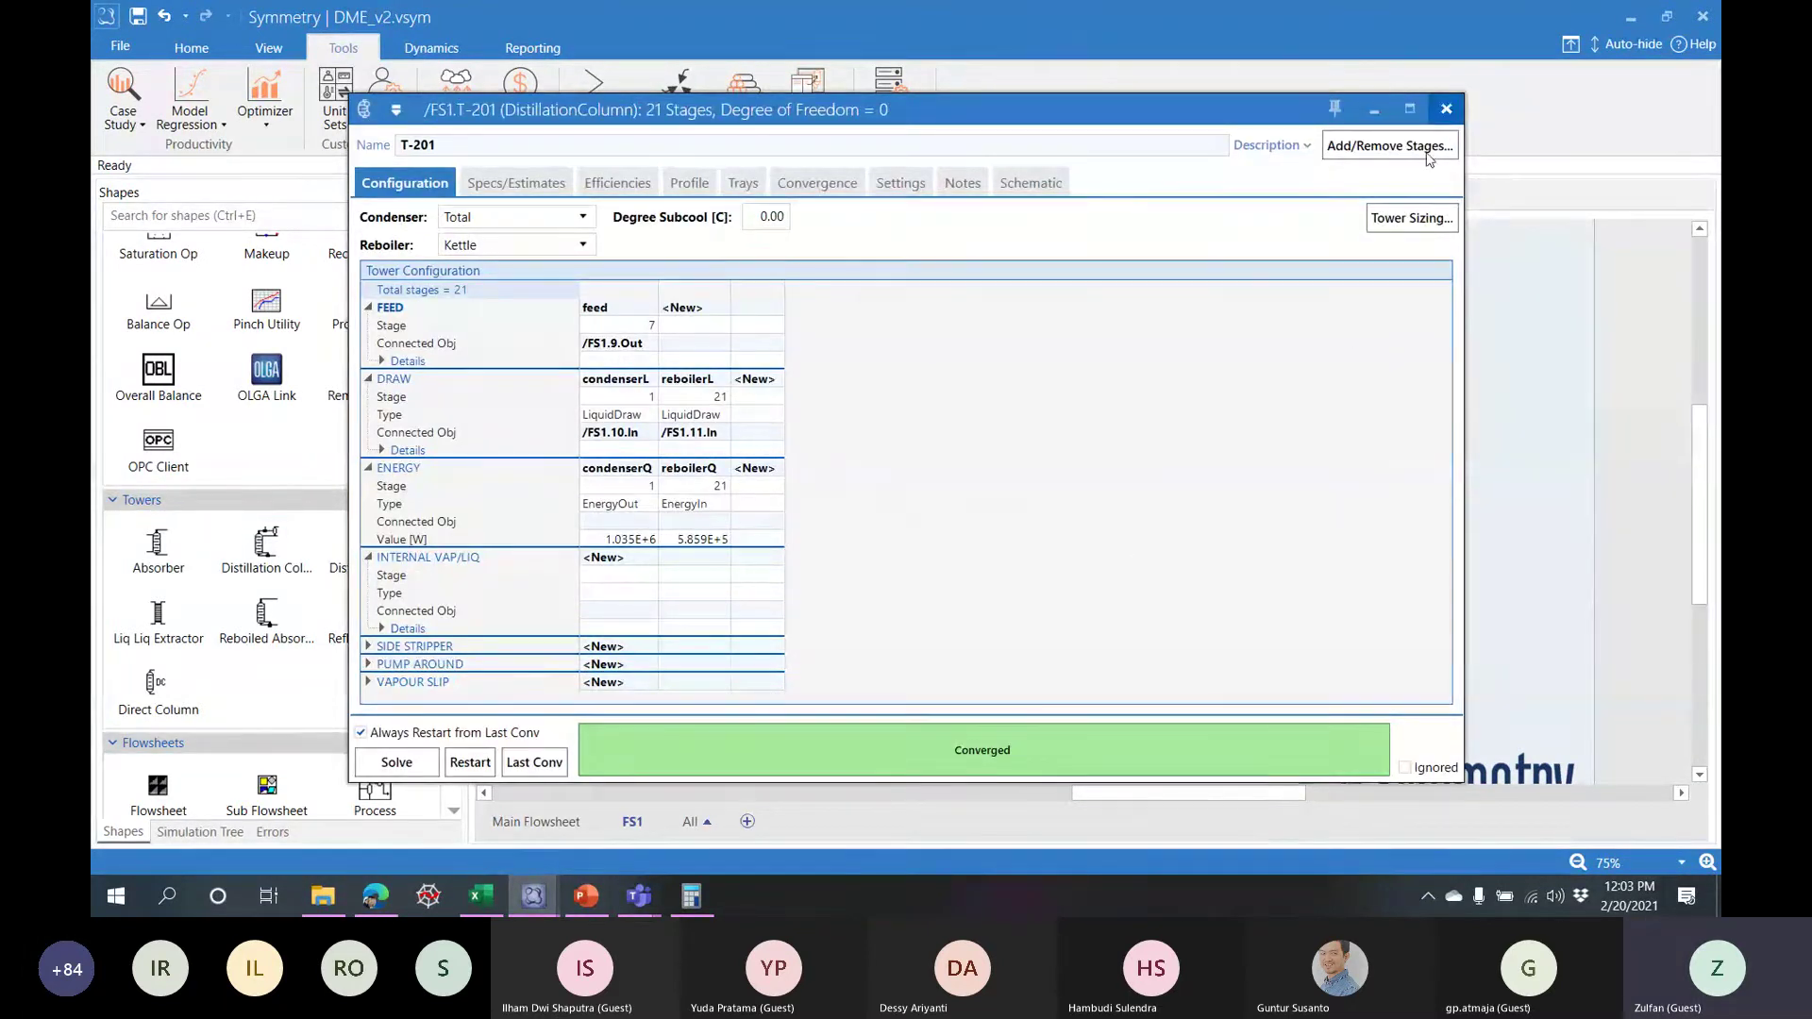
left_click(1446, 108)
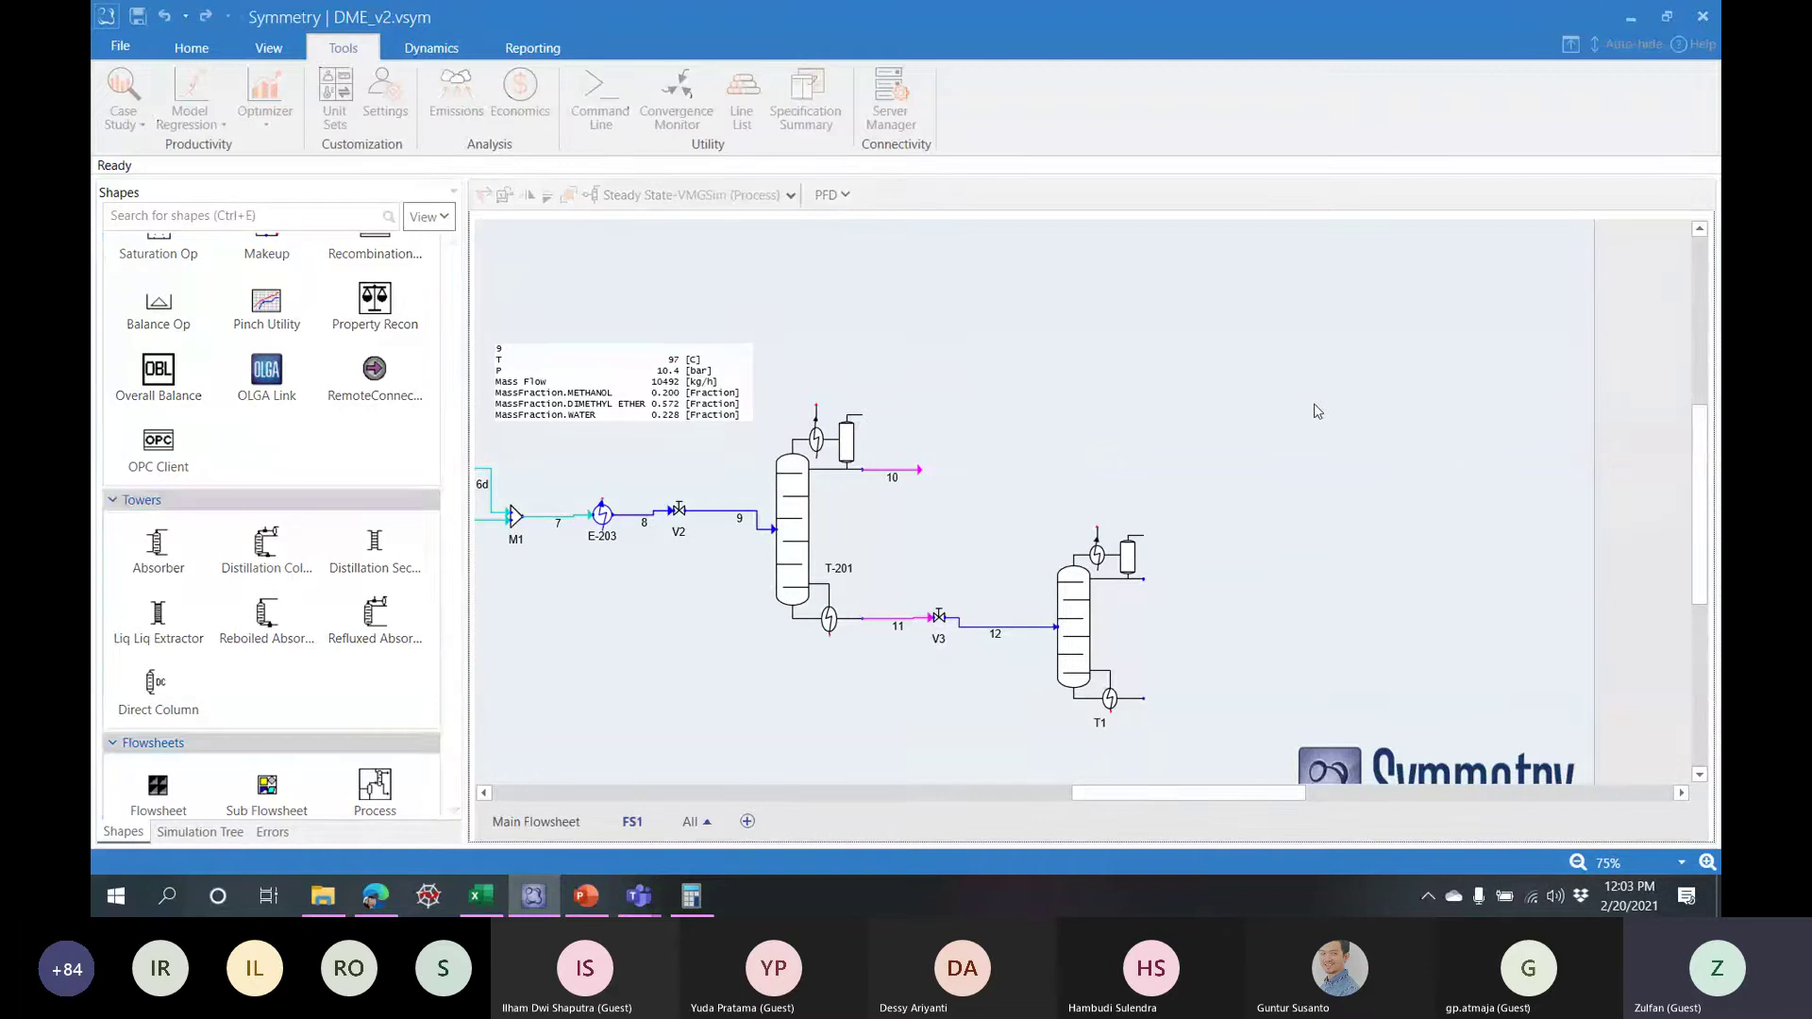
key("ctrl+s")
key("Return")
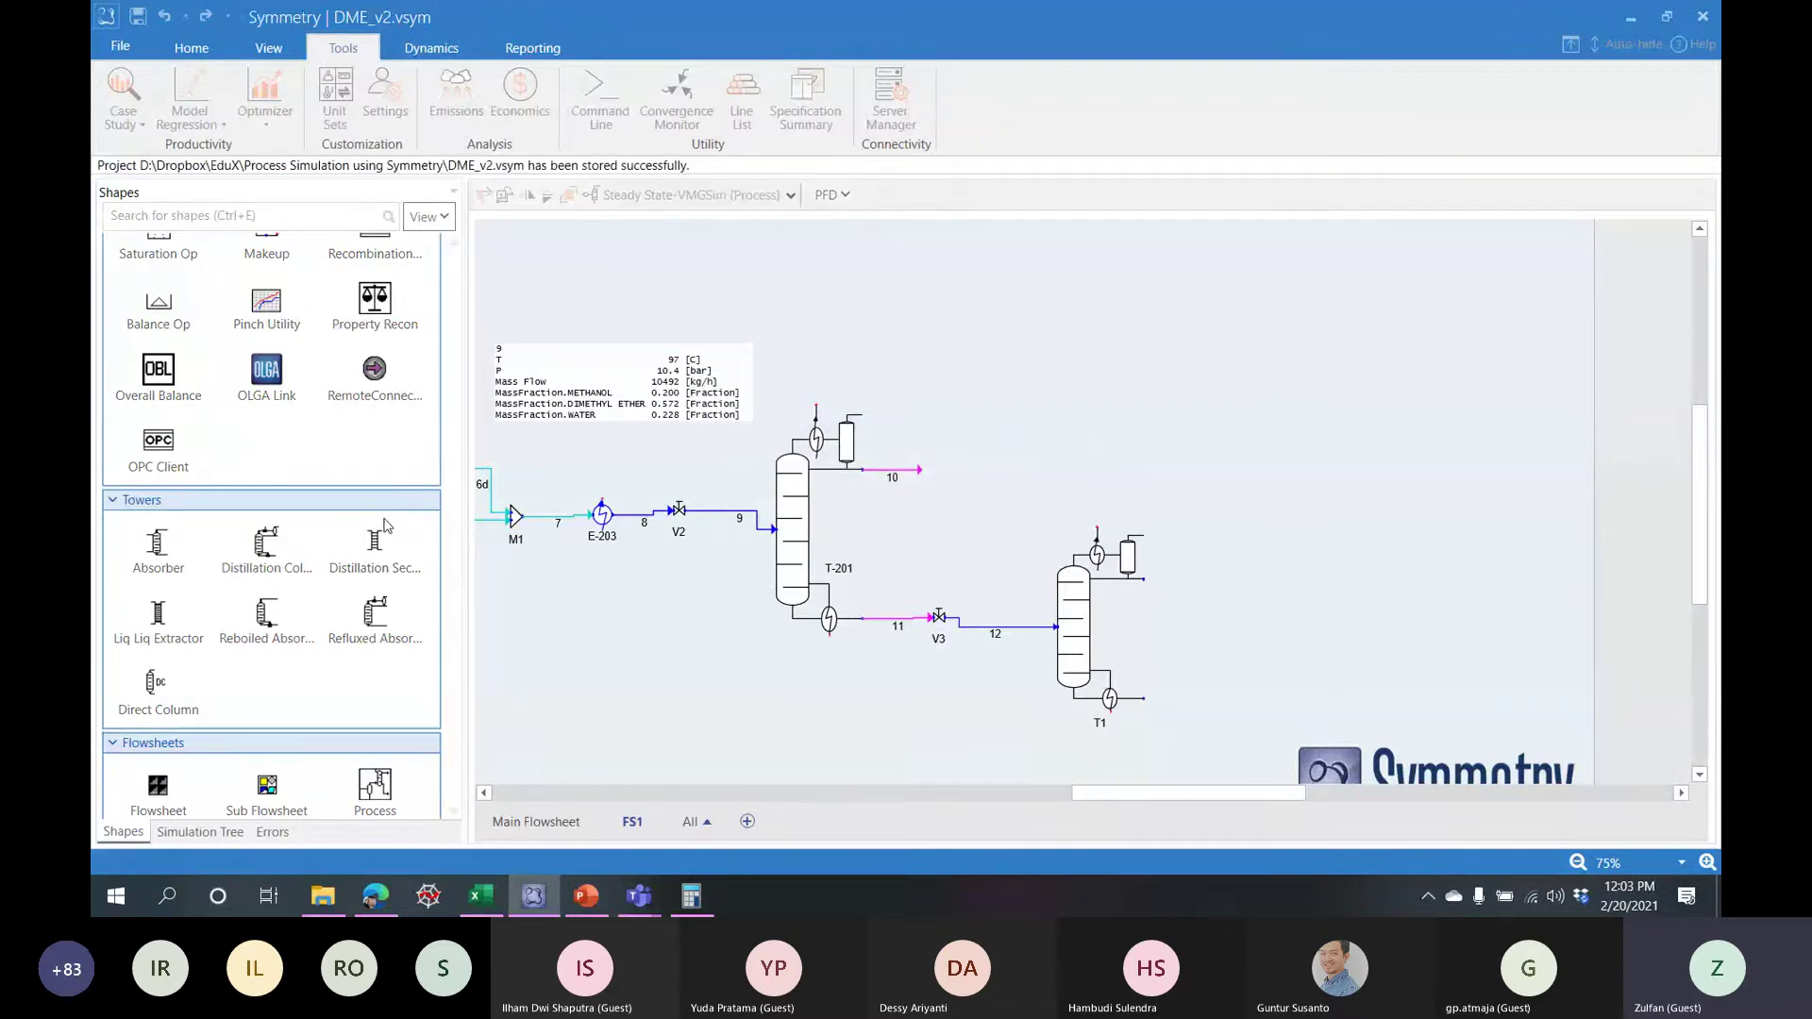
- Add material streams to T1's condenser liquid draw and reboiler liquid draw
scroll(385, 526, "up", 10)
left_click_drag(459, 594, 454, 283)
left_click_drag(158, 397, 1170, 593)
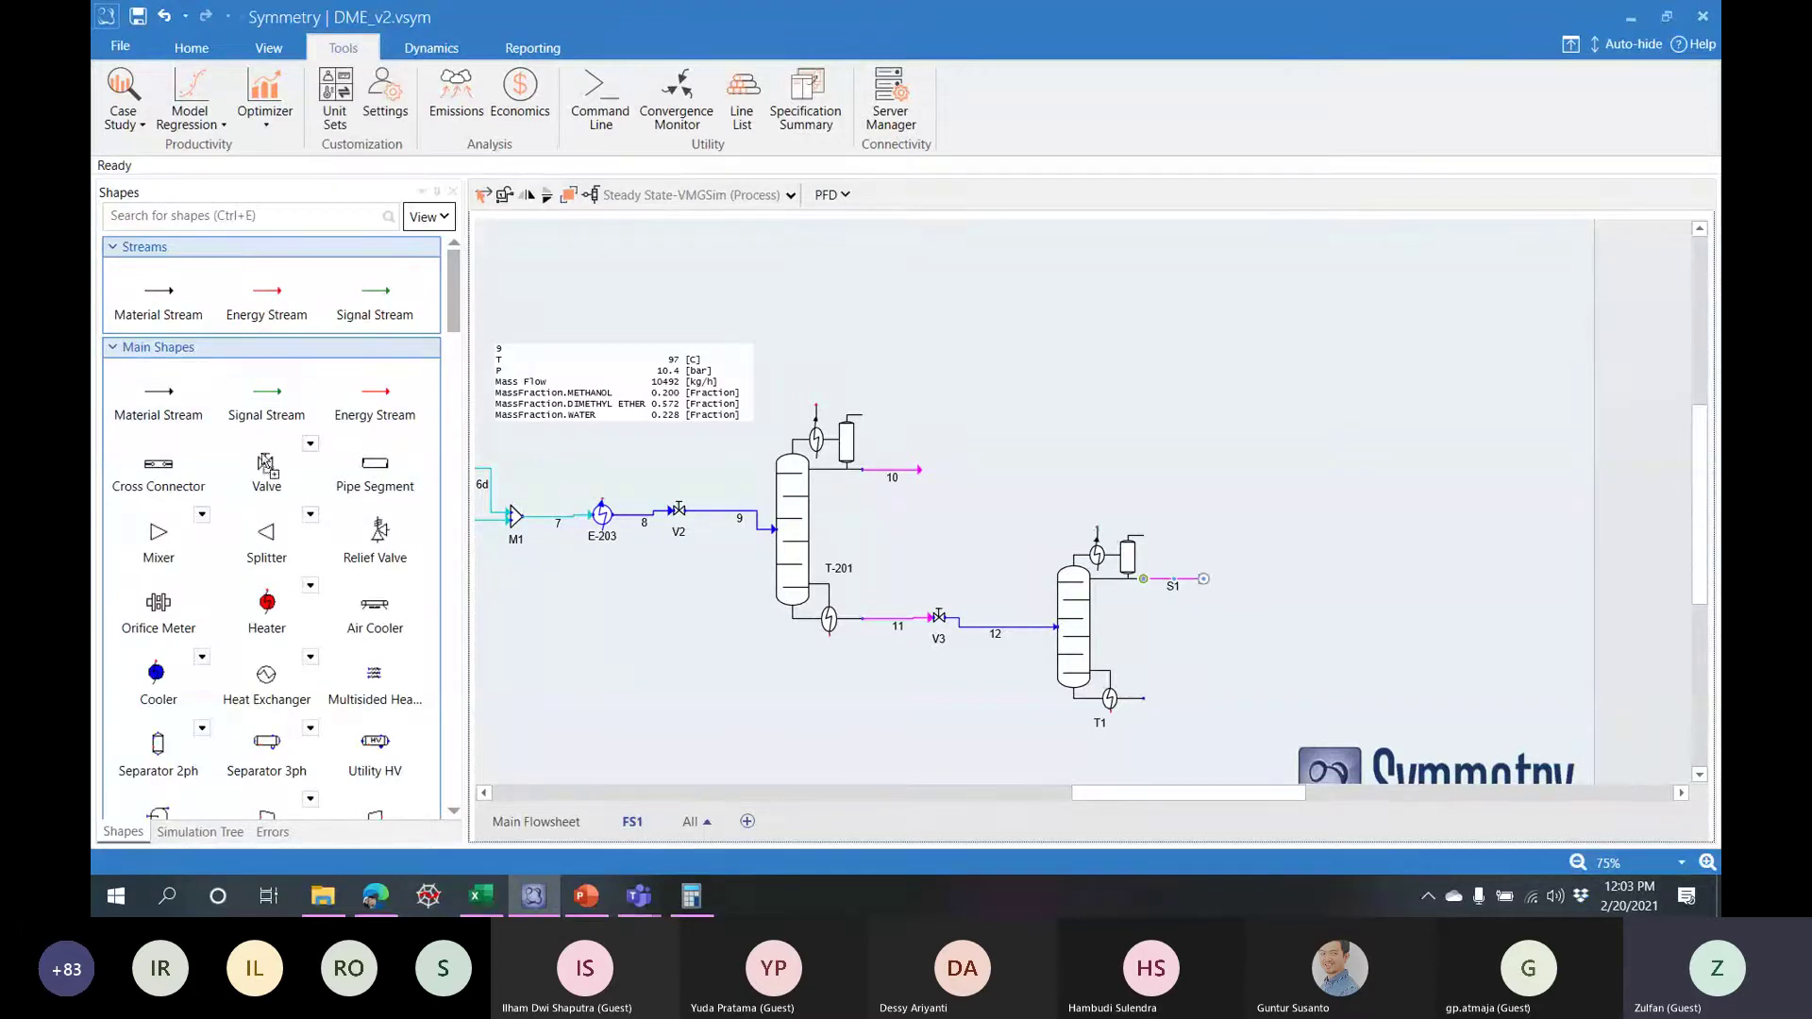
mouse_move(1144, 699)
left_mouse_down()
mouse_move(1218, 694)
mouse_move(1200, 700)
left_mouse_up()
- Switch to PowerPoint to look at the process flow diagram's tower product streams, and return to the Symmetry flowsheet
left_click(586, 896)
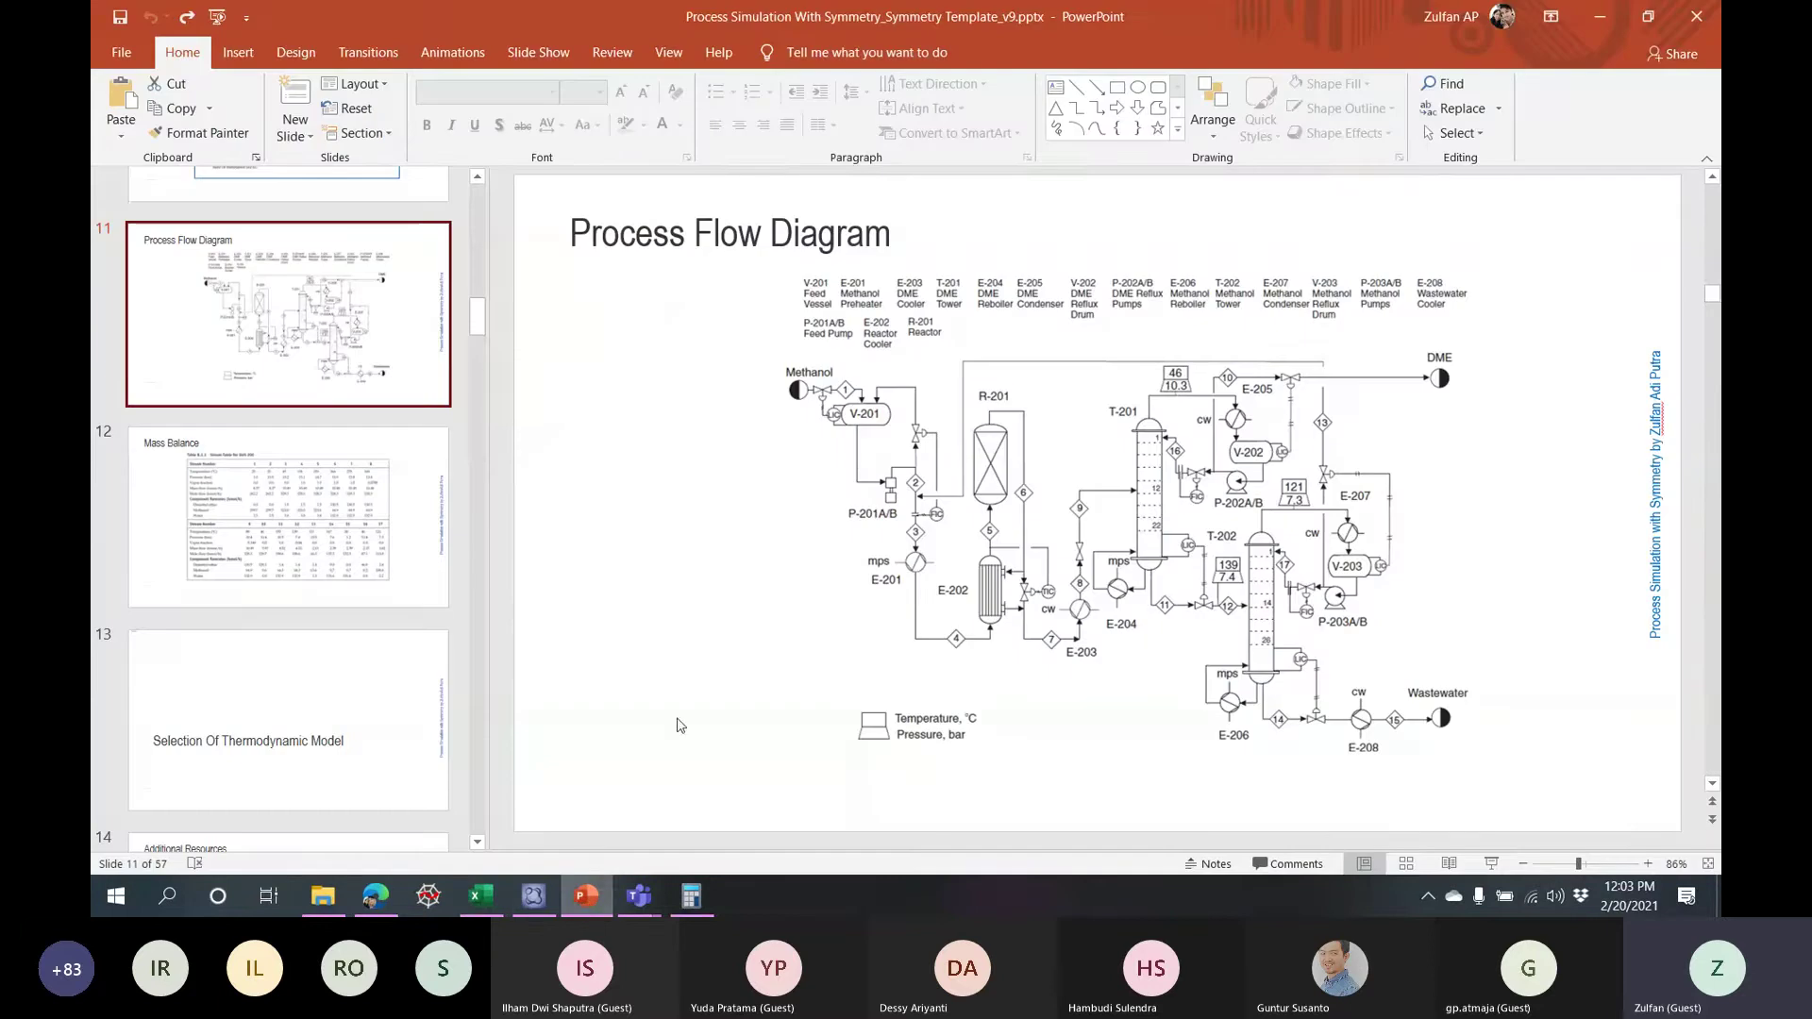
left_click(534, 895)
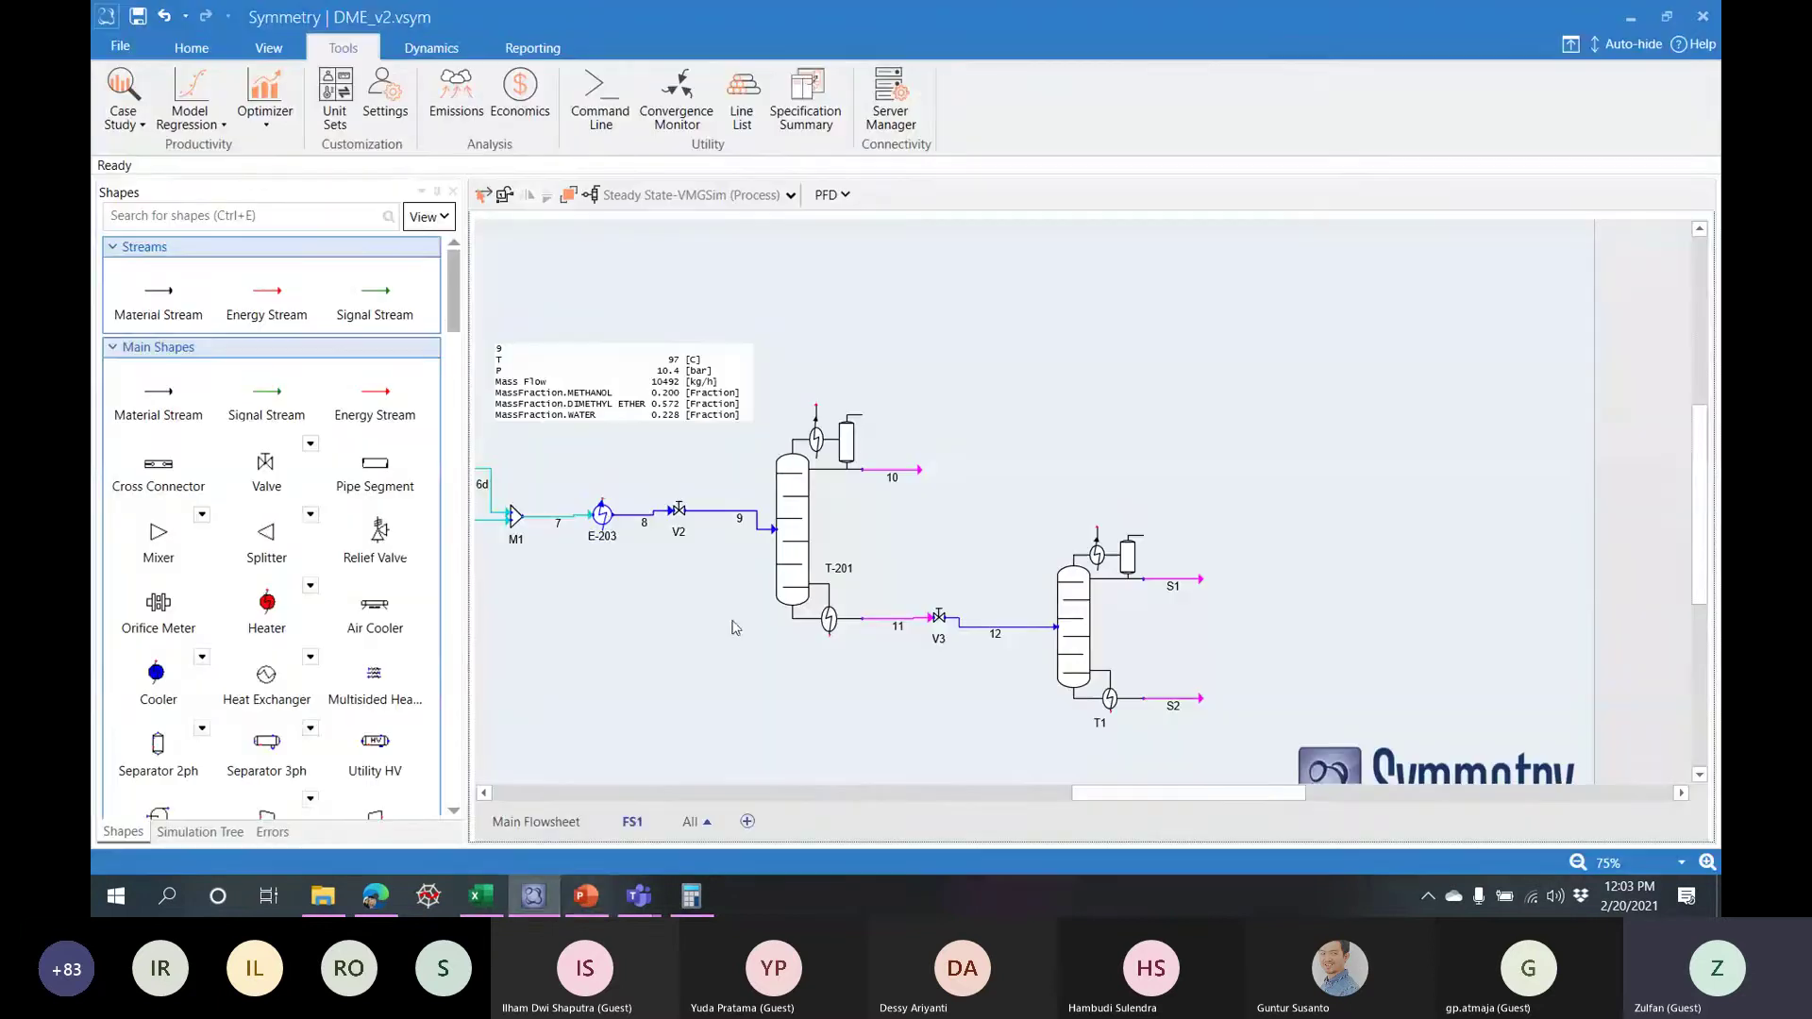
mouse_move(848, 459)
mouse_move(899, 474)
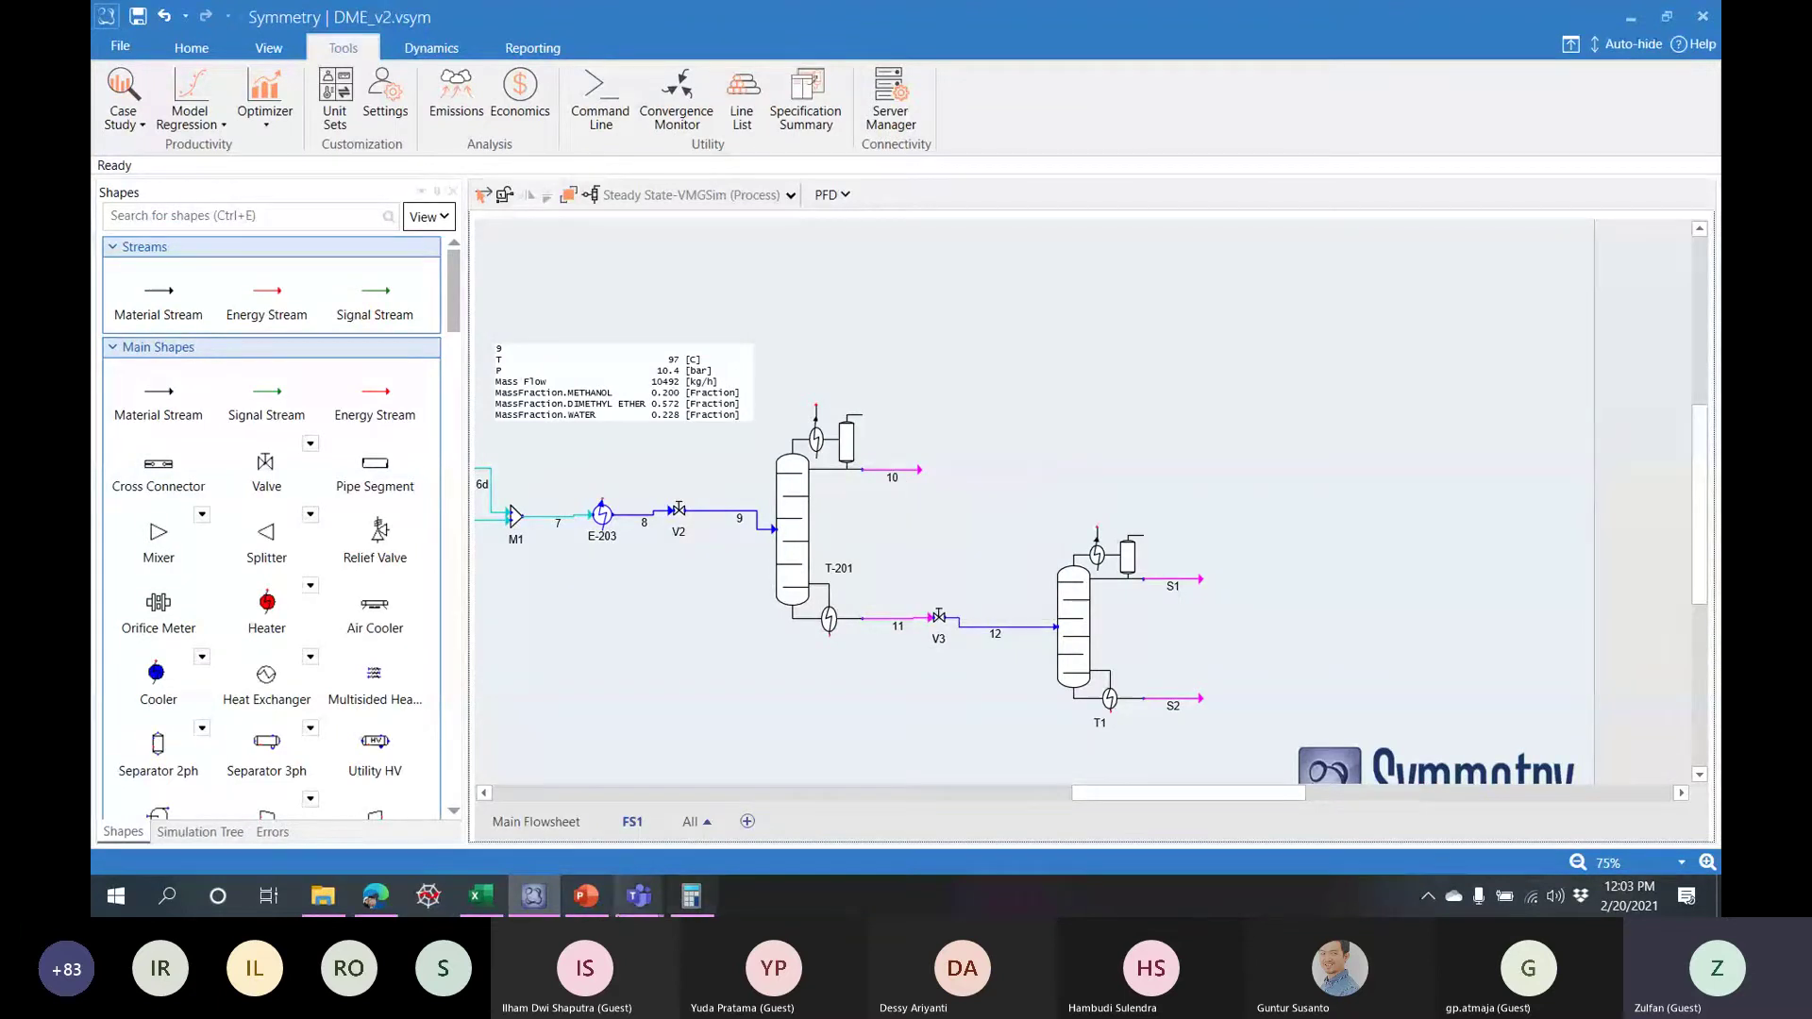
- Examine the Process Flow Diagram and Mass Balance slides in PowerPoint for the methanol tower's outlet streams, and return to Symmetry
left_click(586, 896)
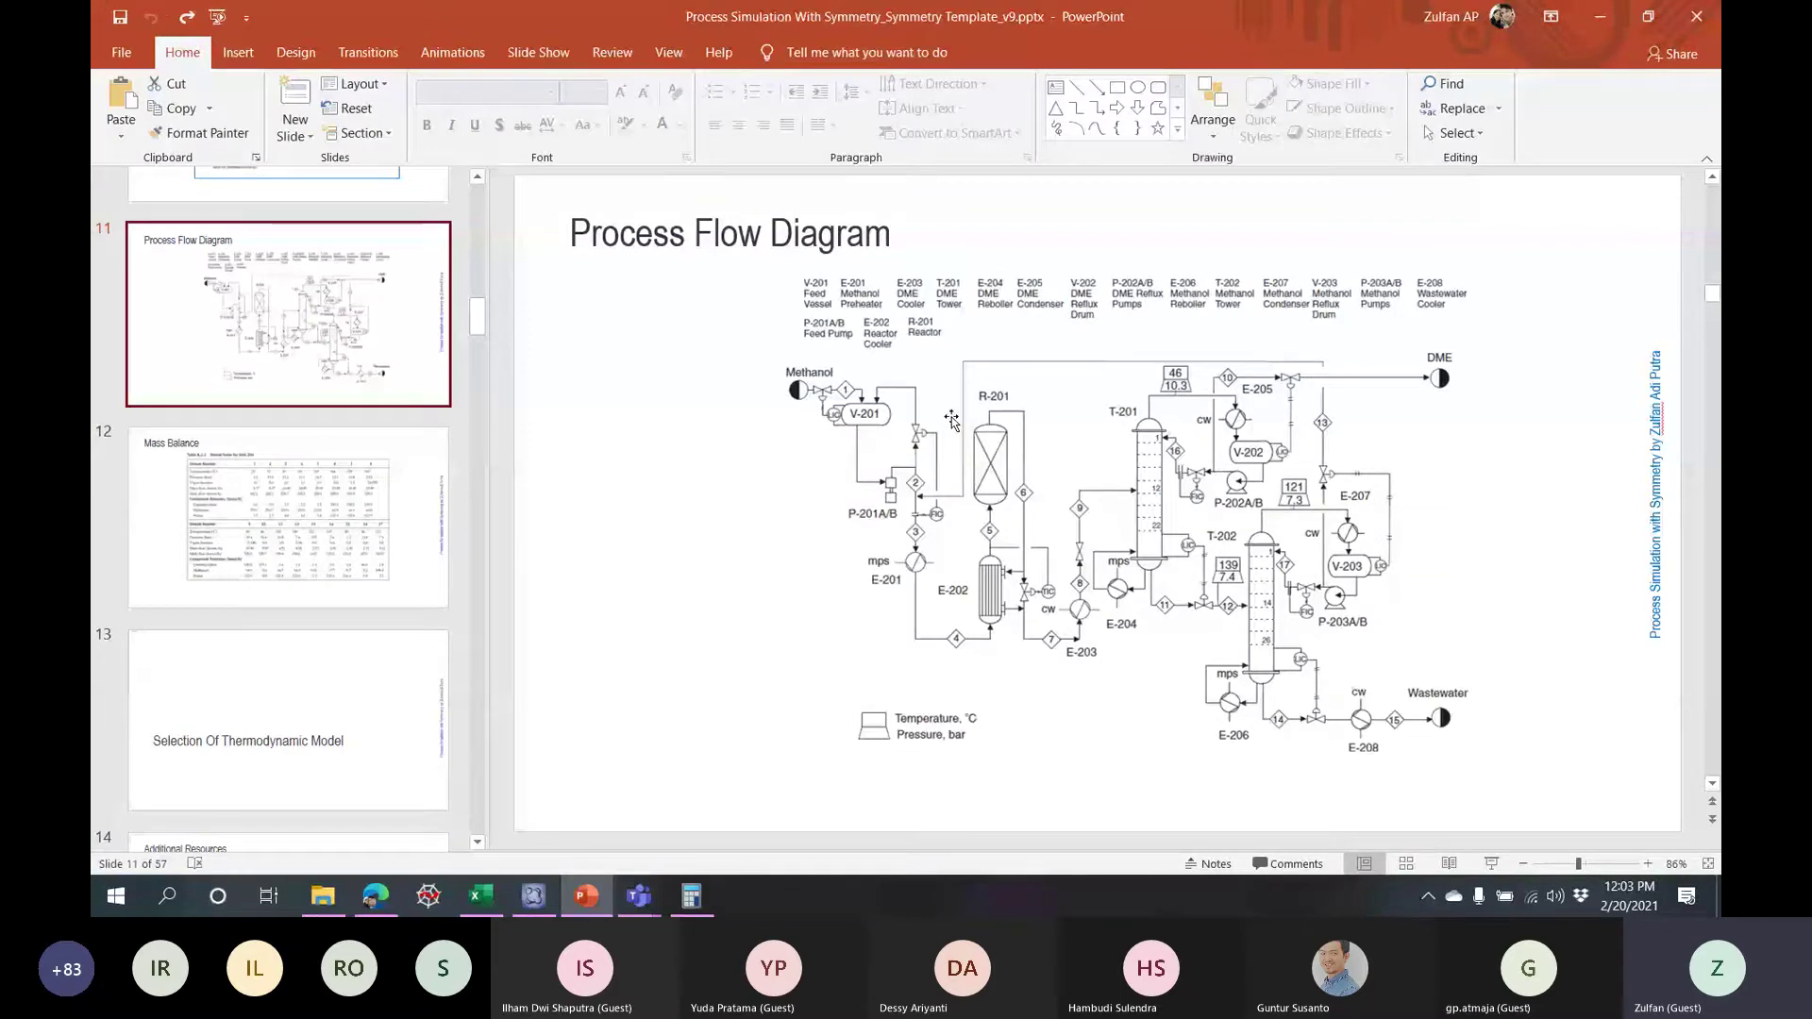
scroll(951, 420, "down", 1)
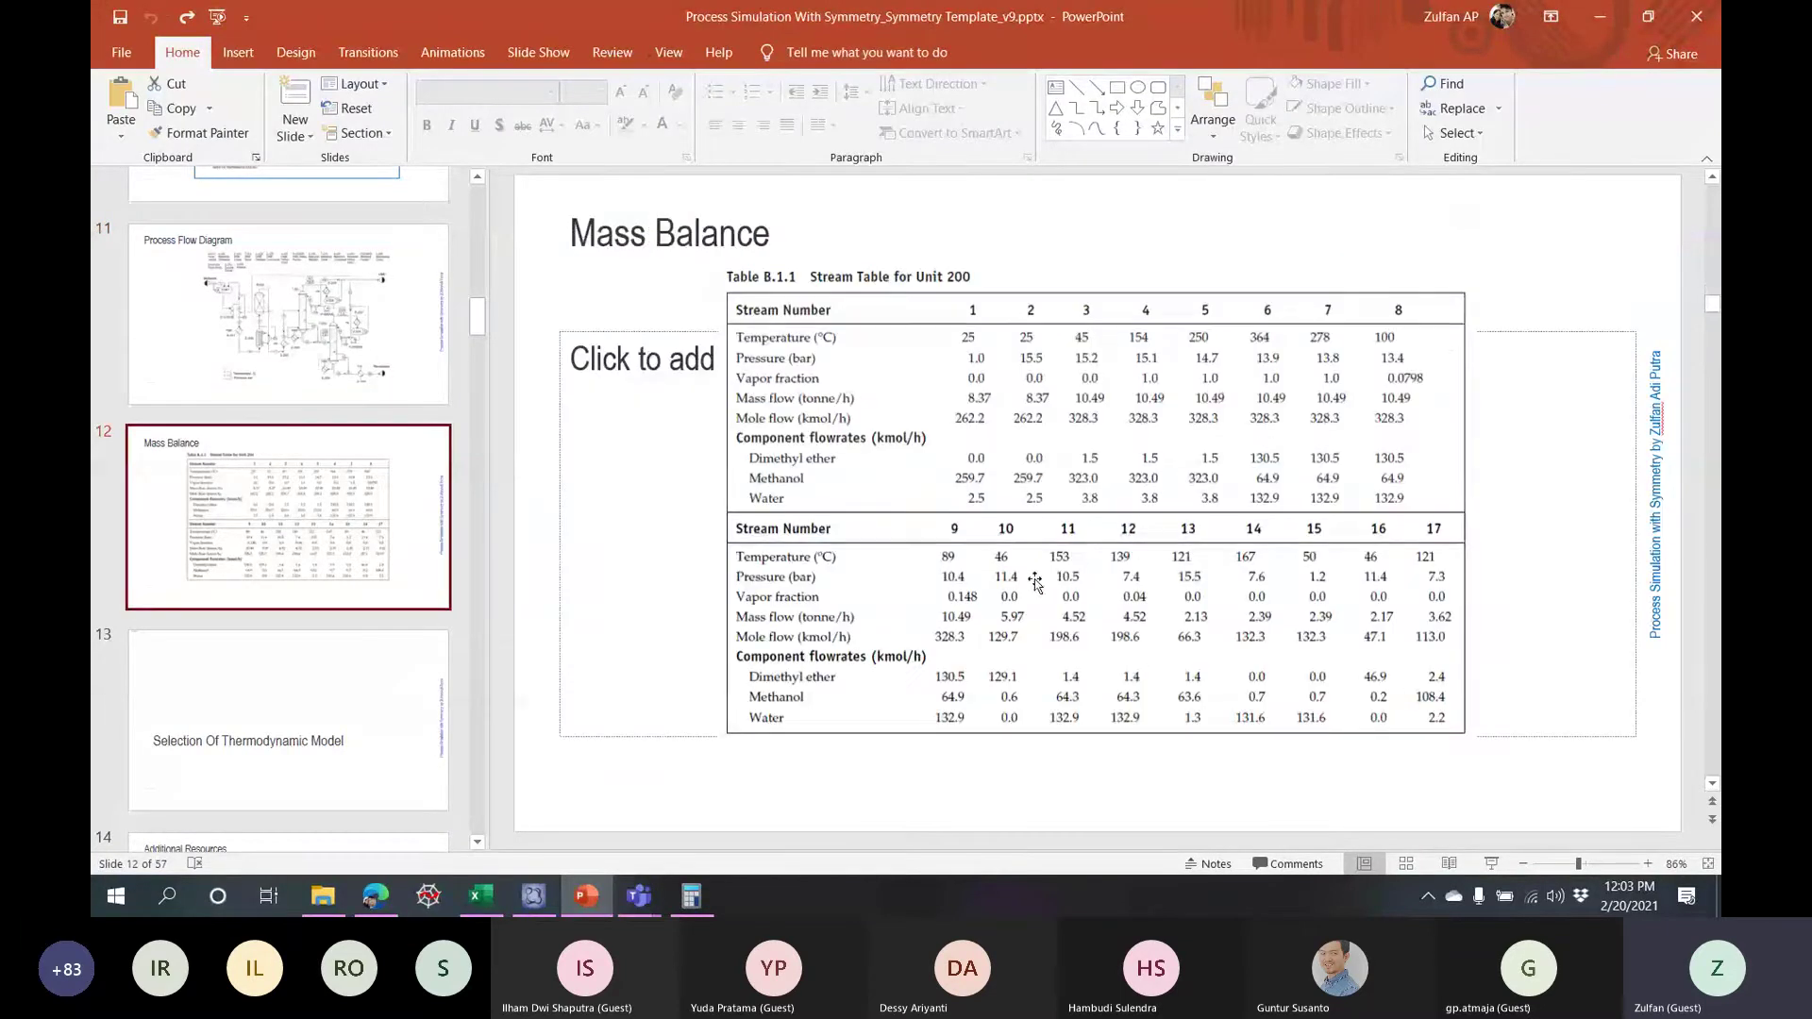
left_click(297, 392)
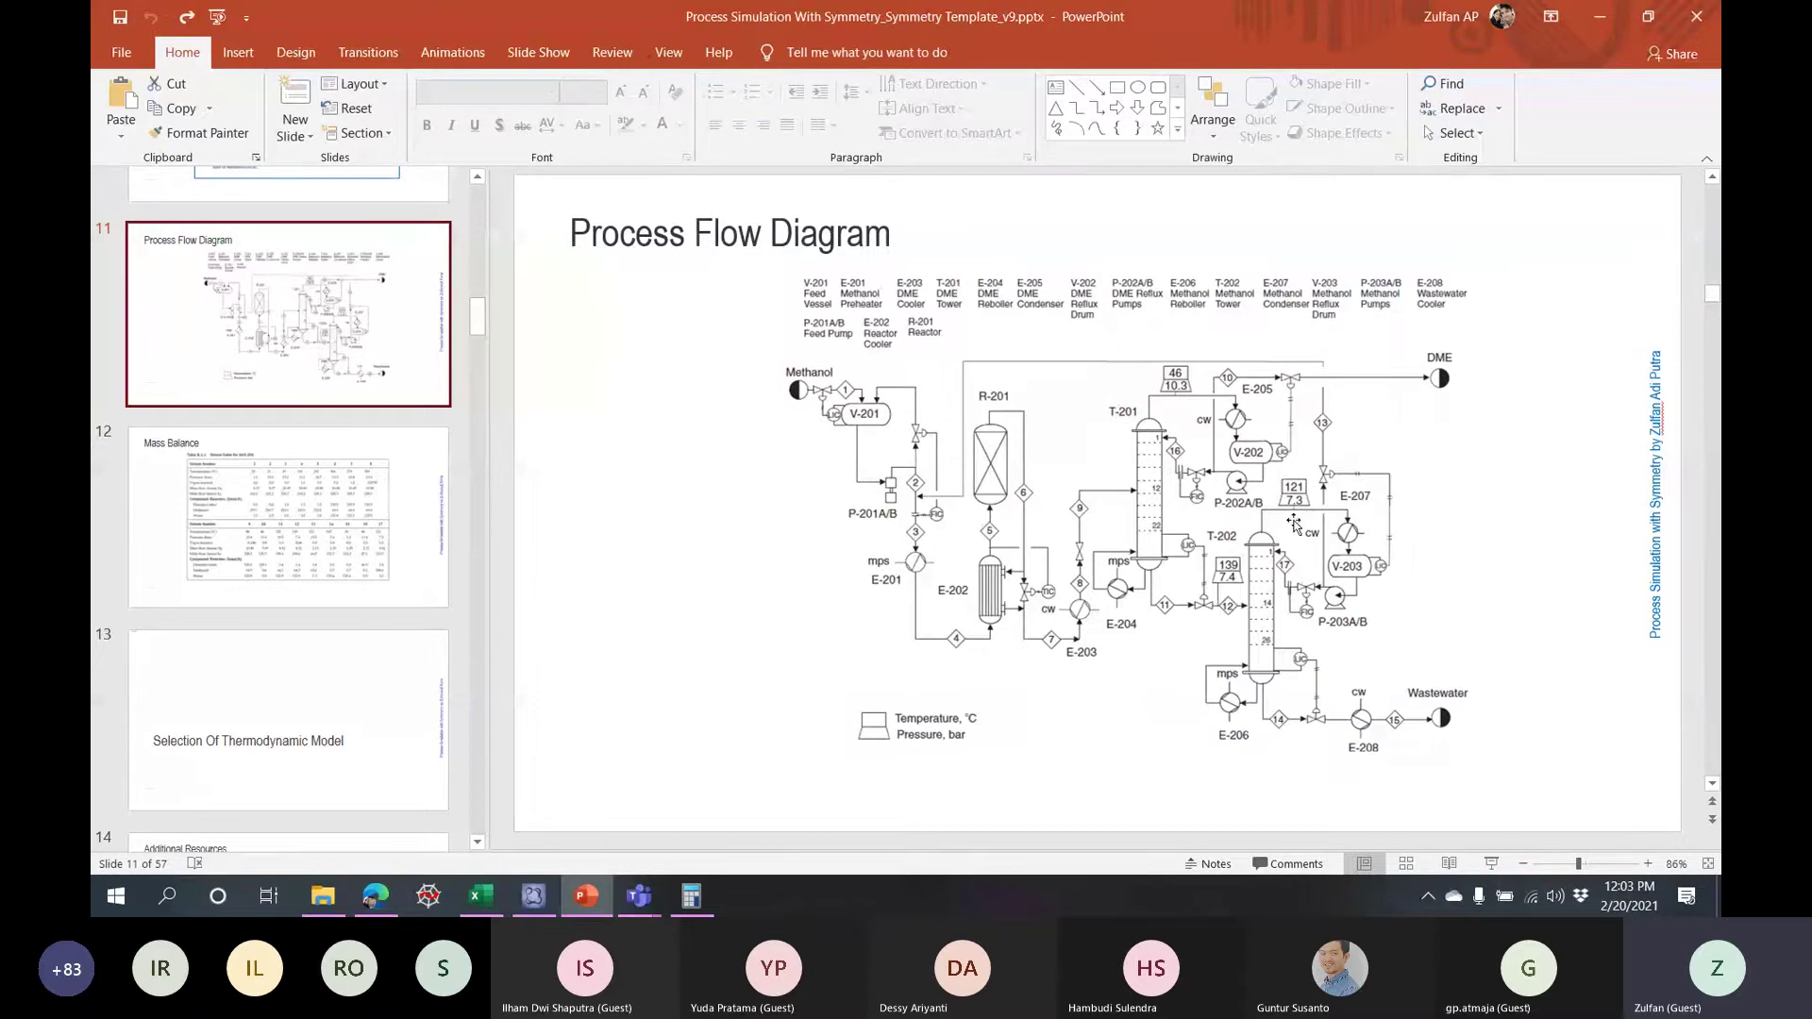
left_click(298, 568)
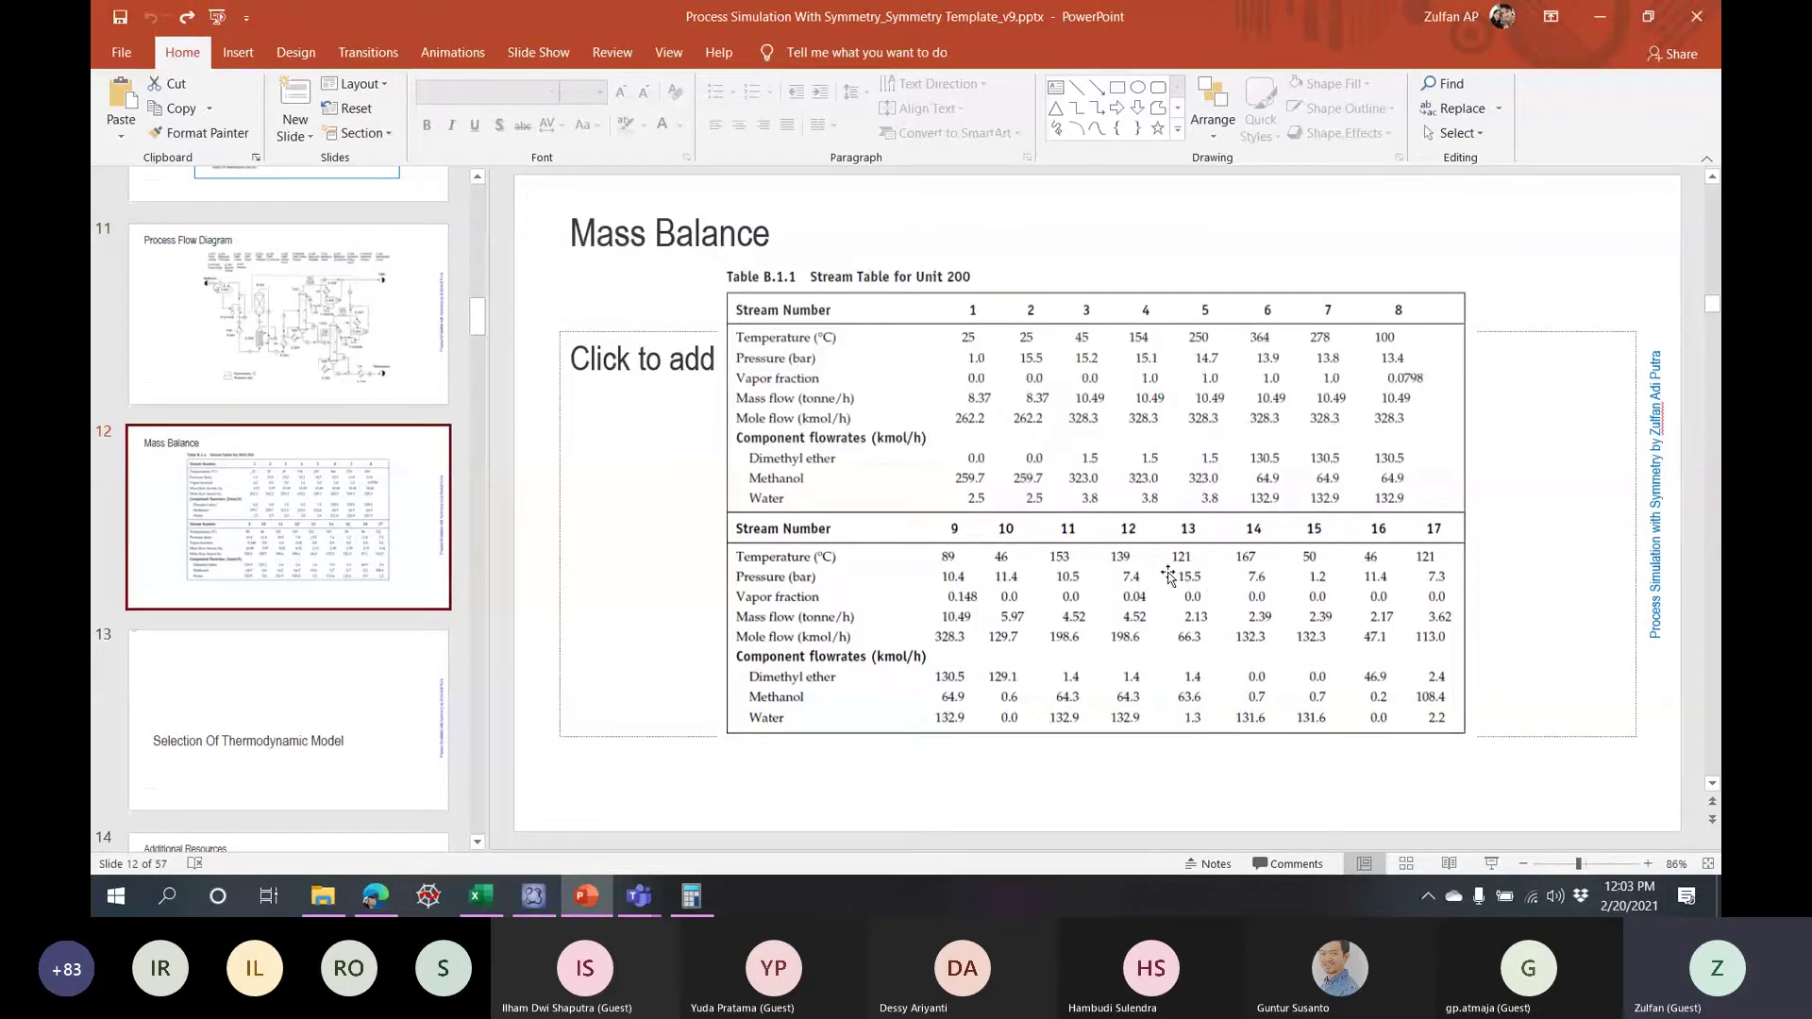
key("Up")
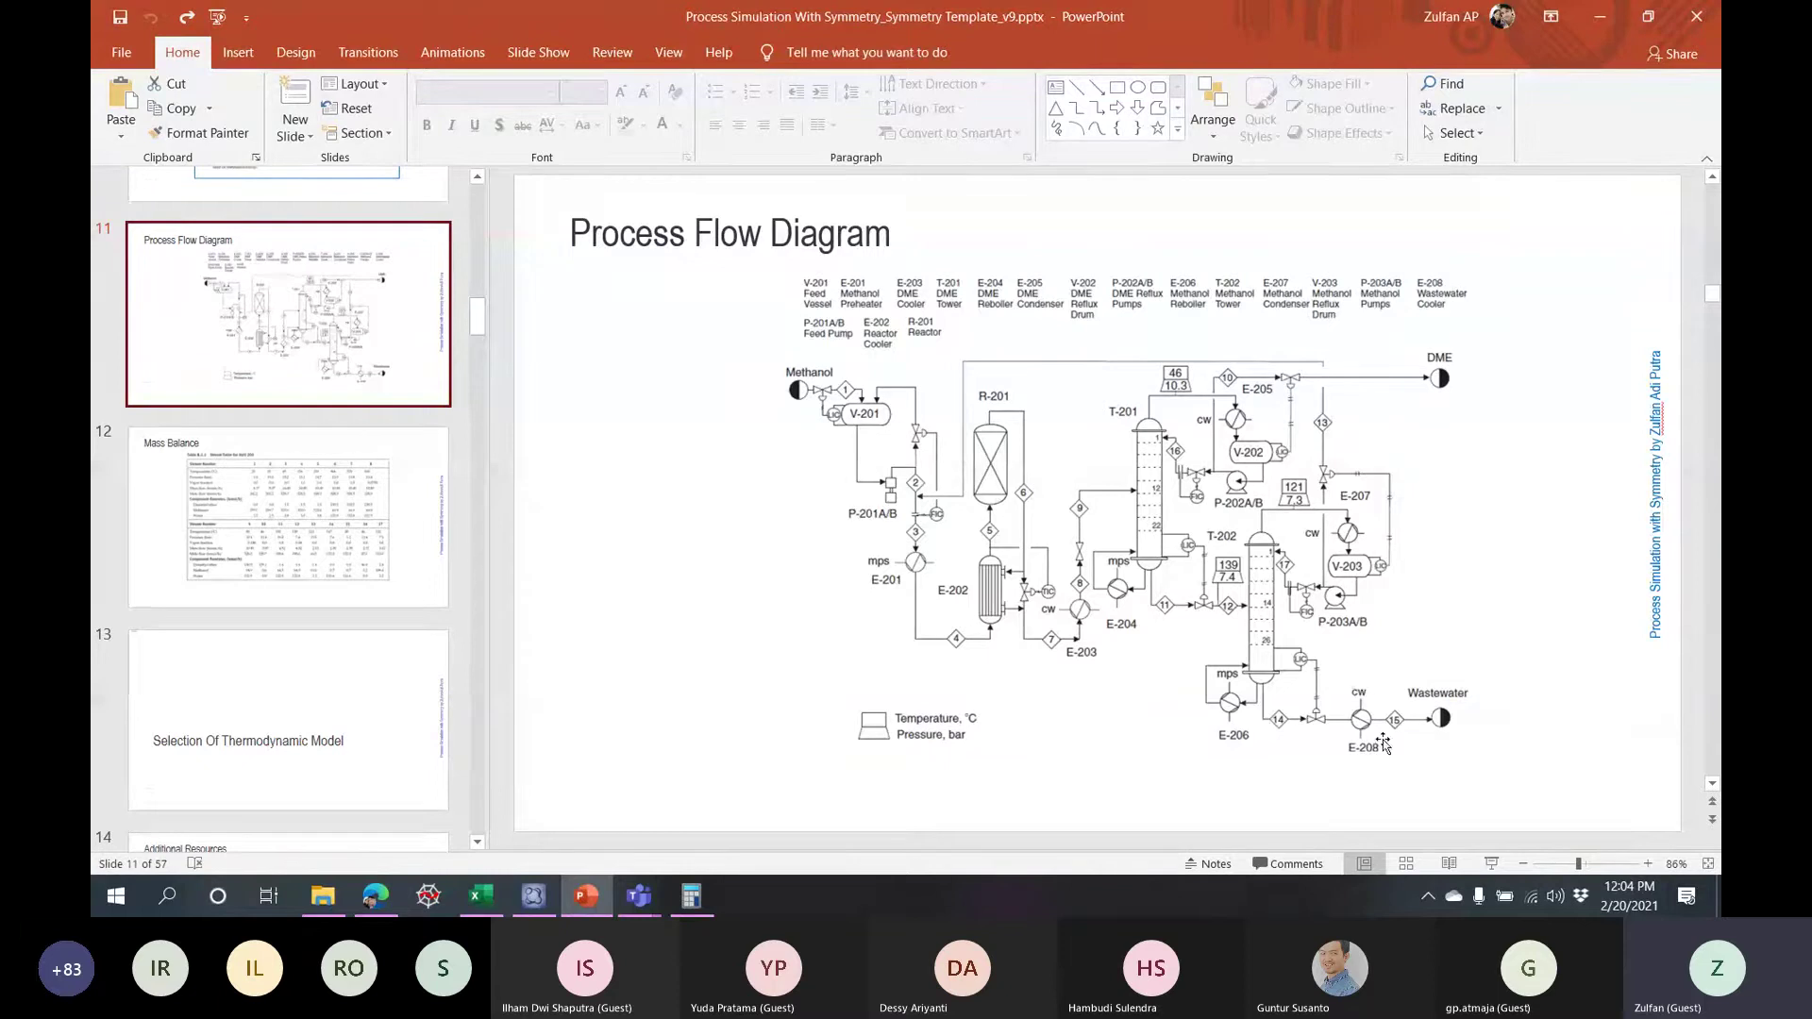
scroll(1291, 717, "down", 1)
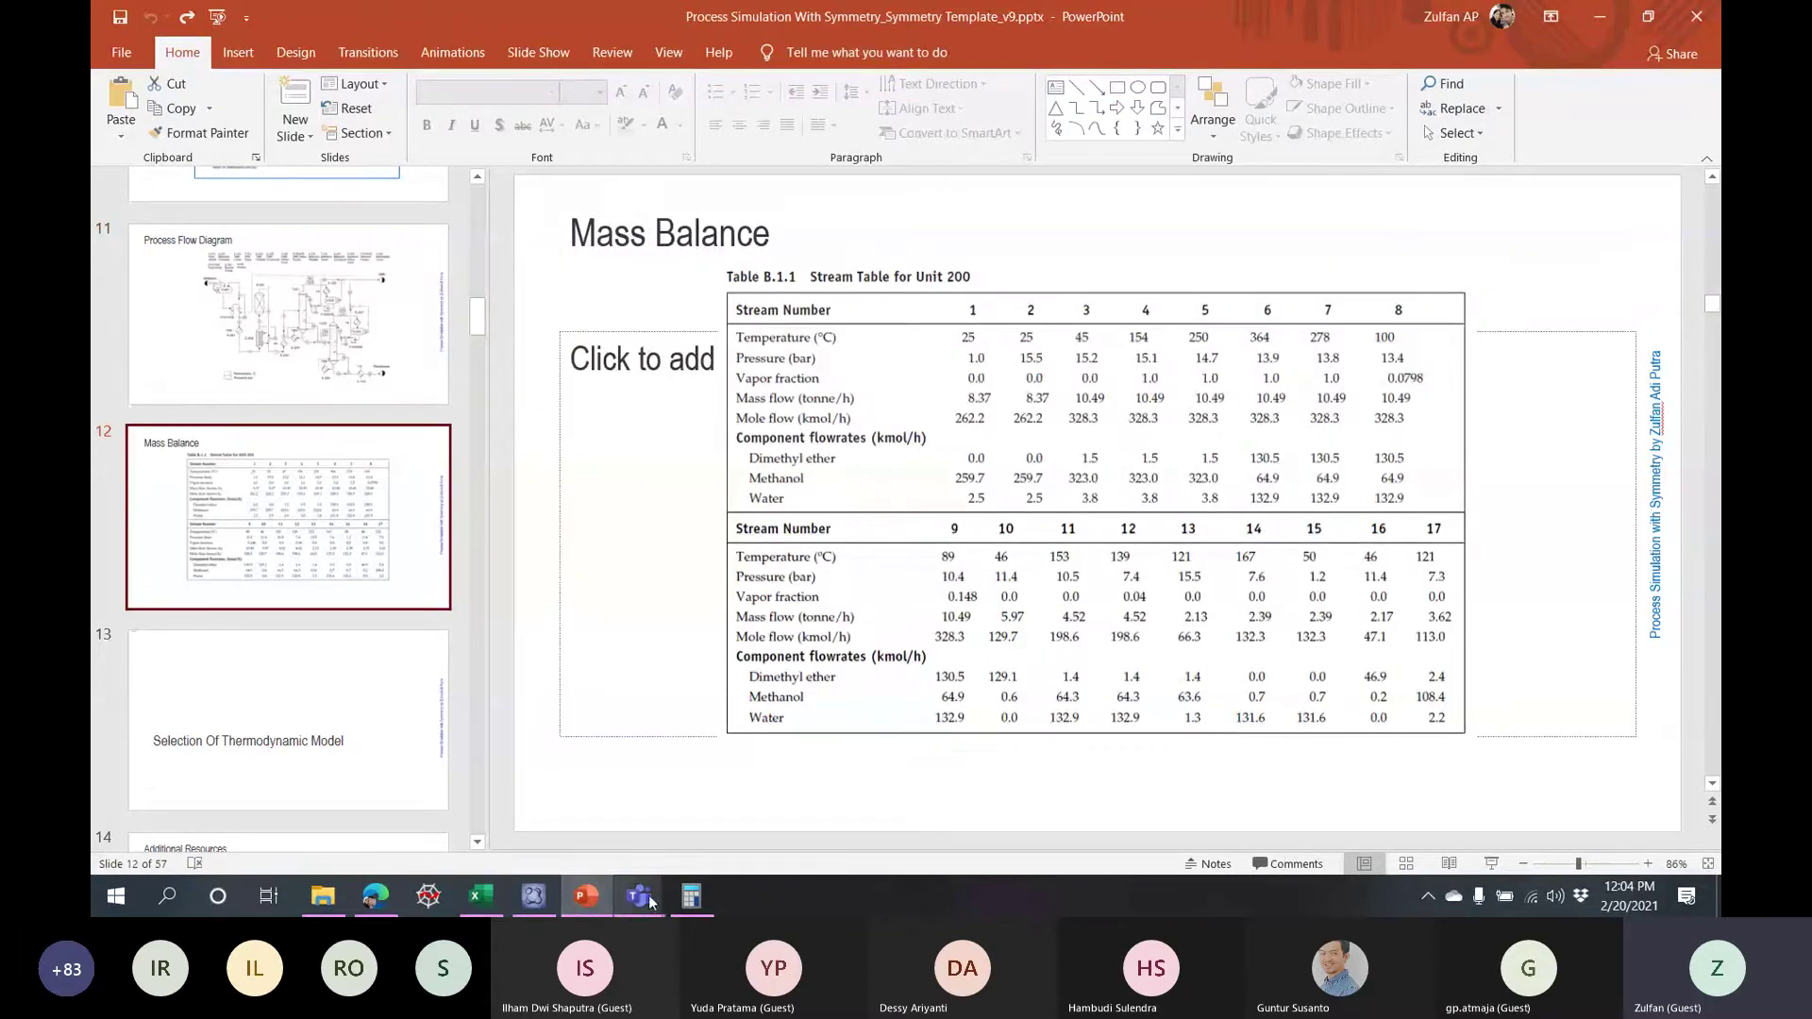
left_click(533, 894)
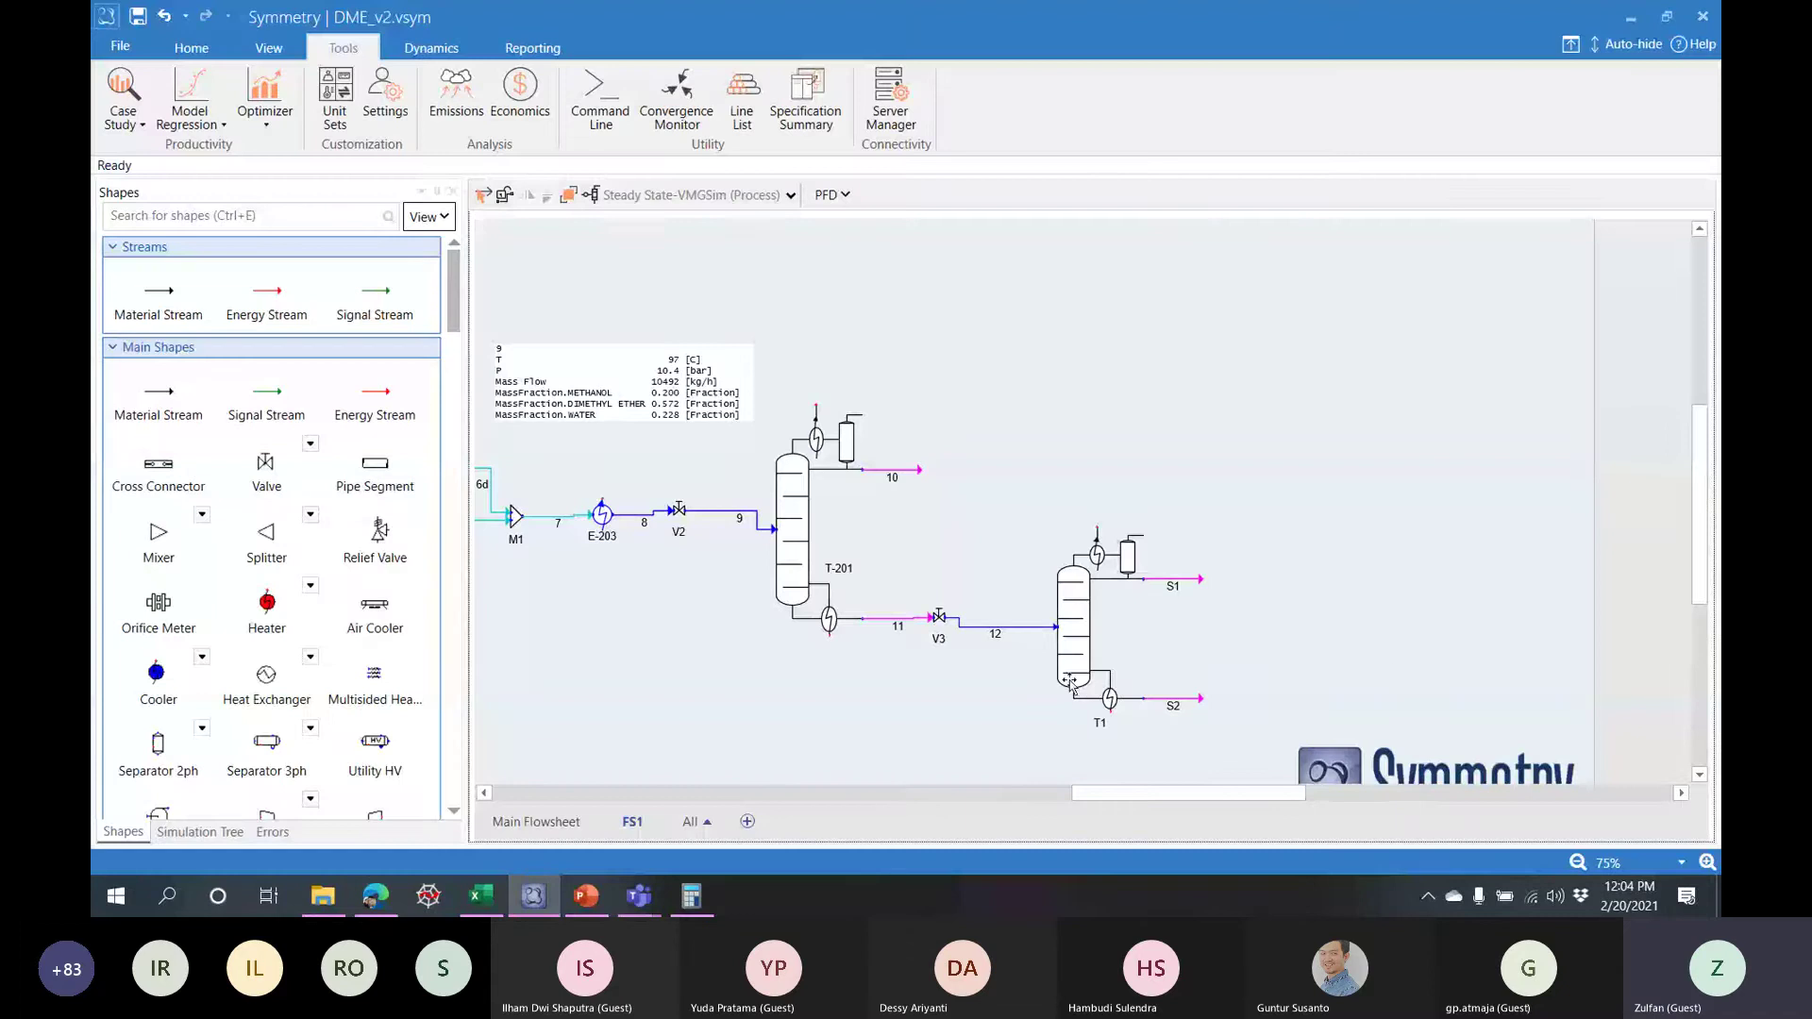
left_click(587, 890)
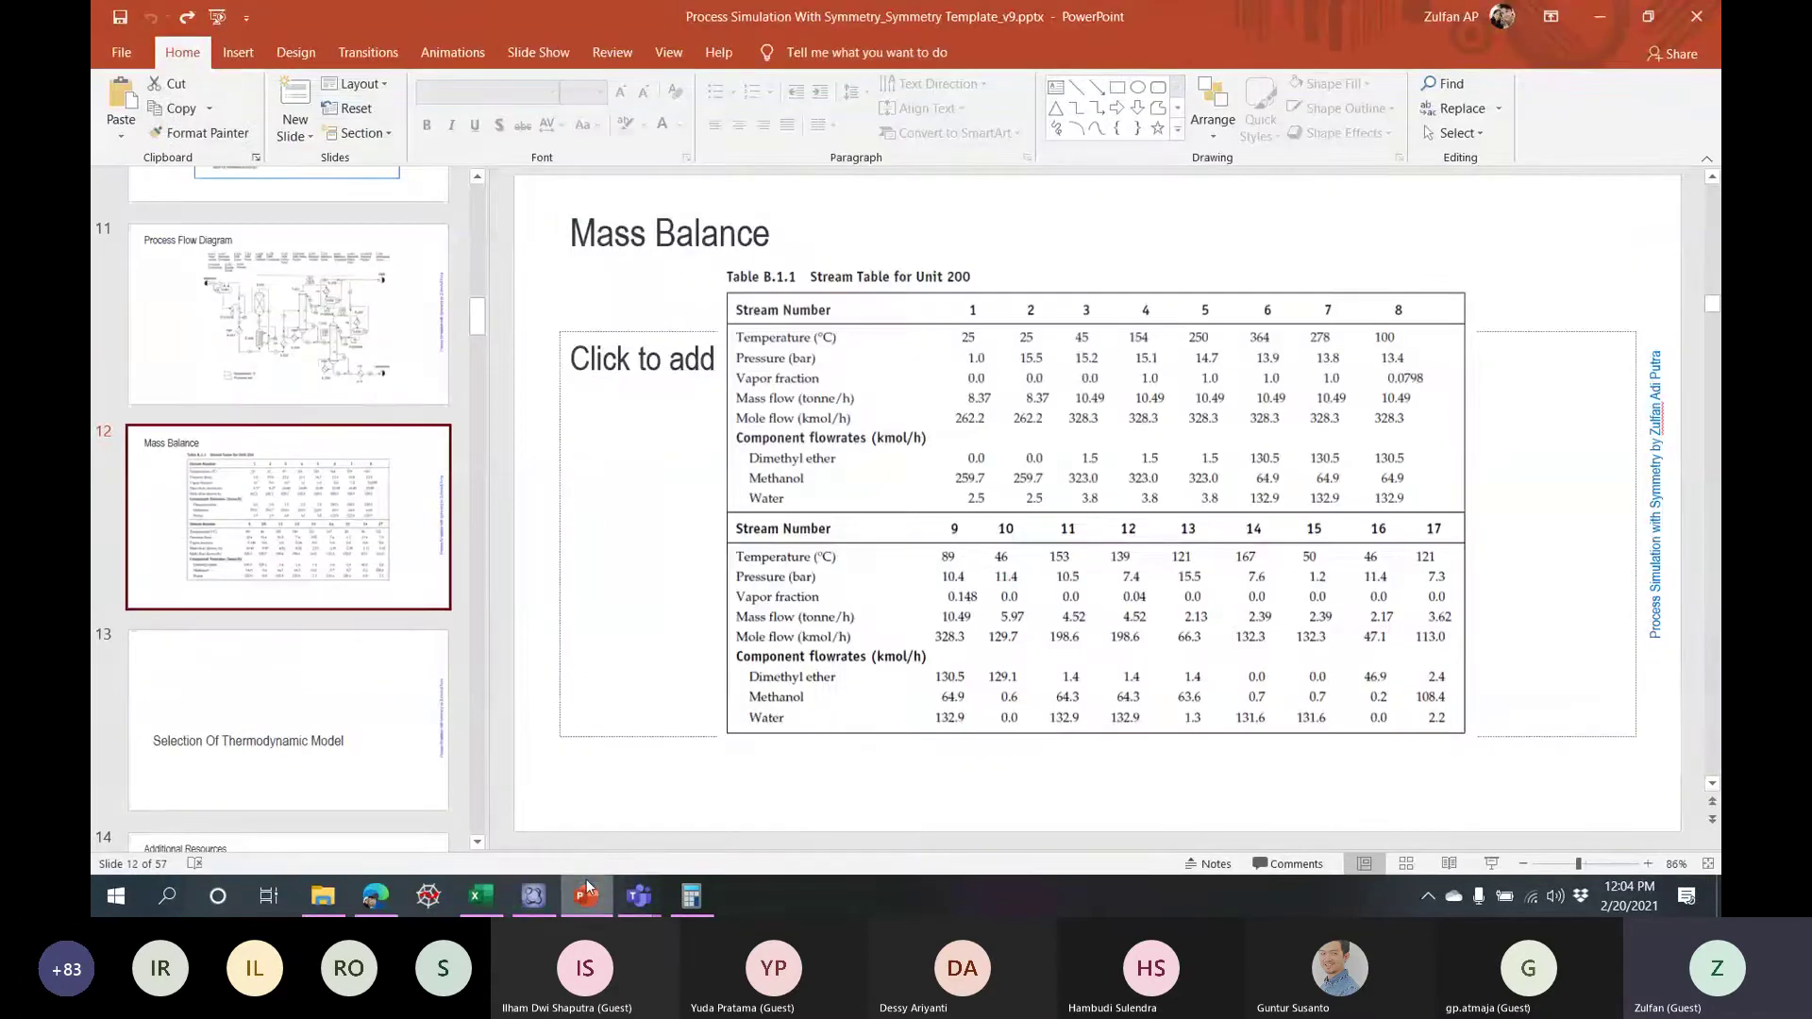
left_click(385, 395)
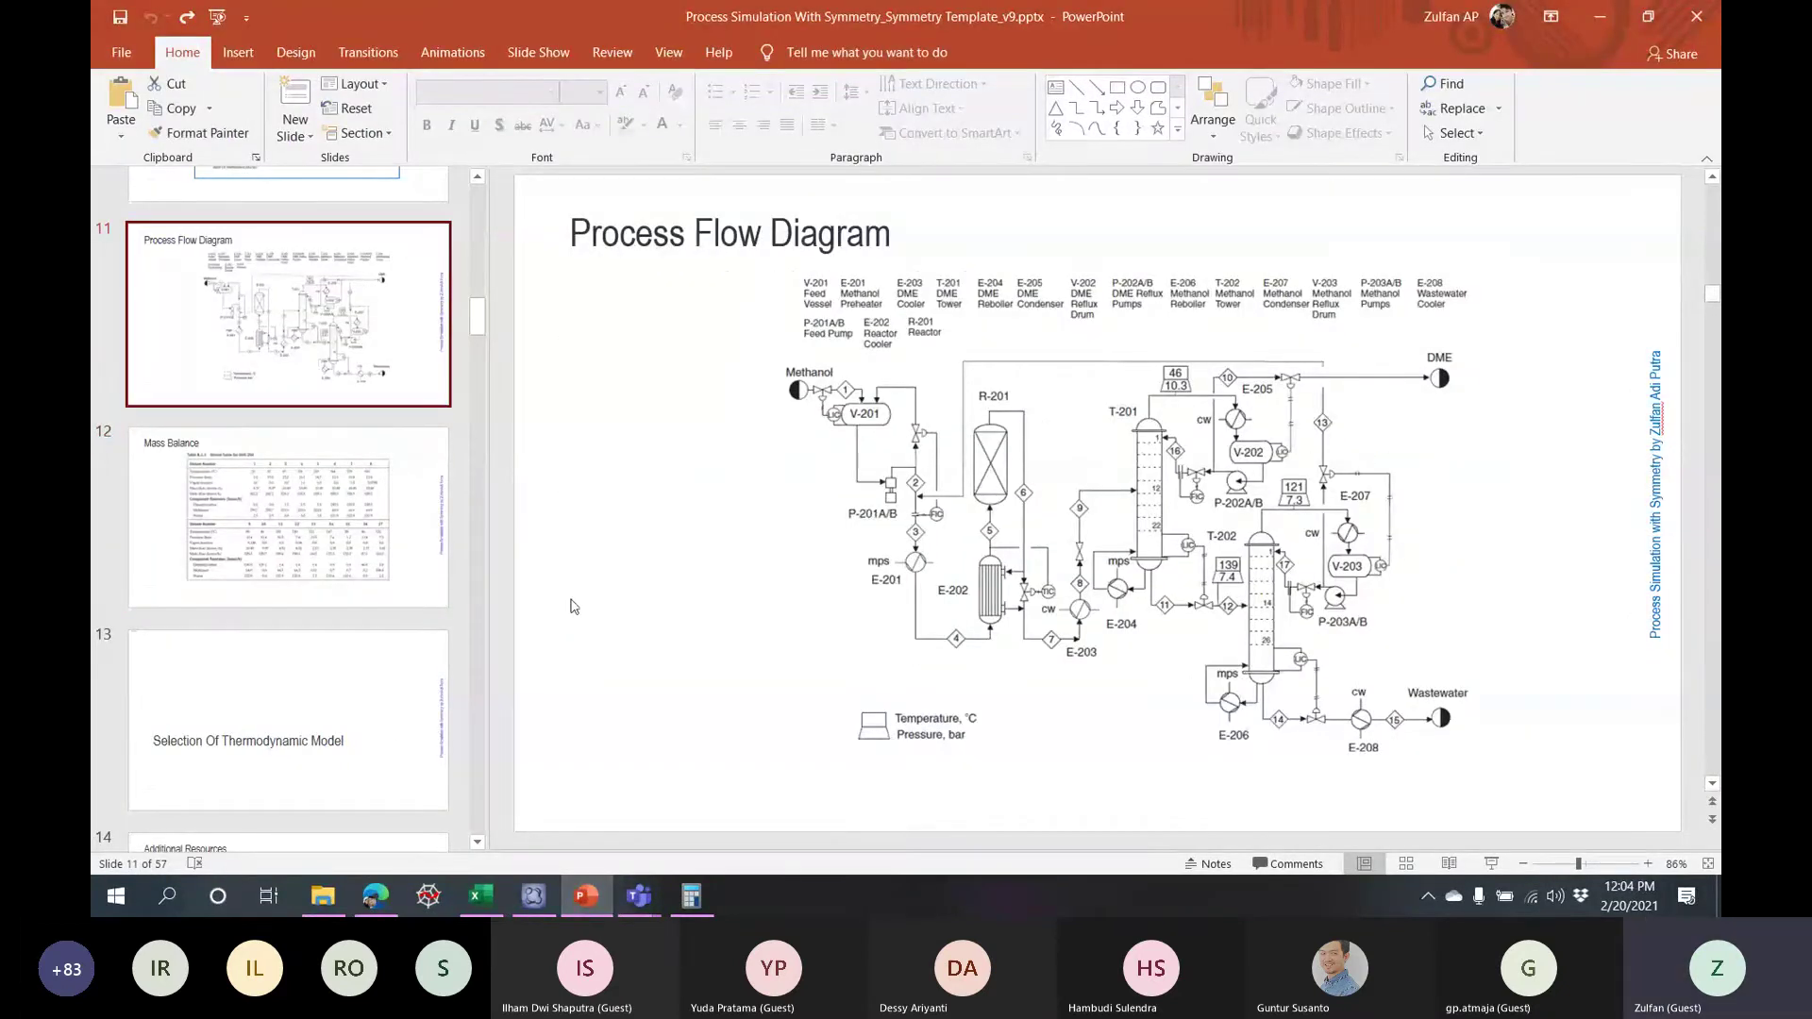
left_click(533, 895)
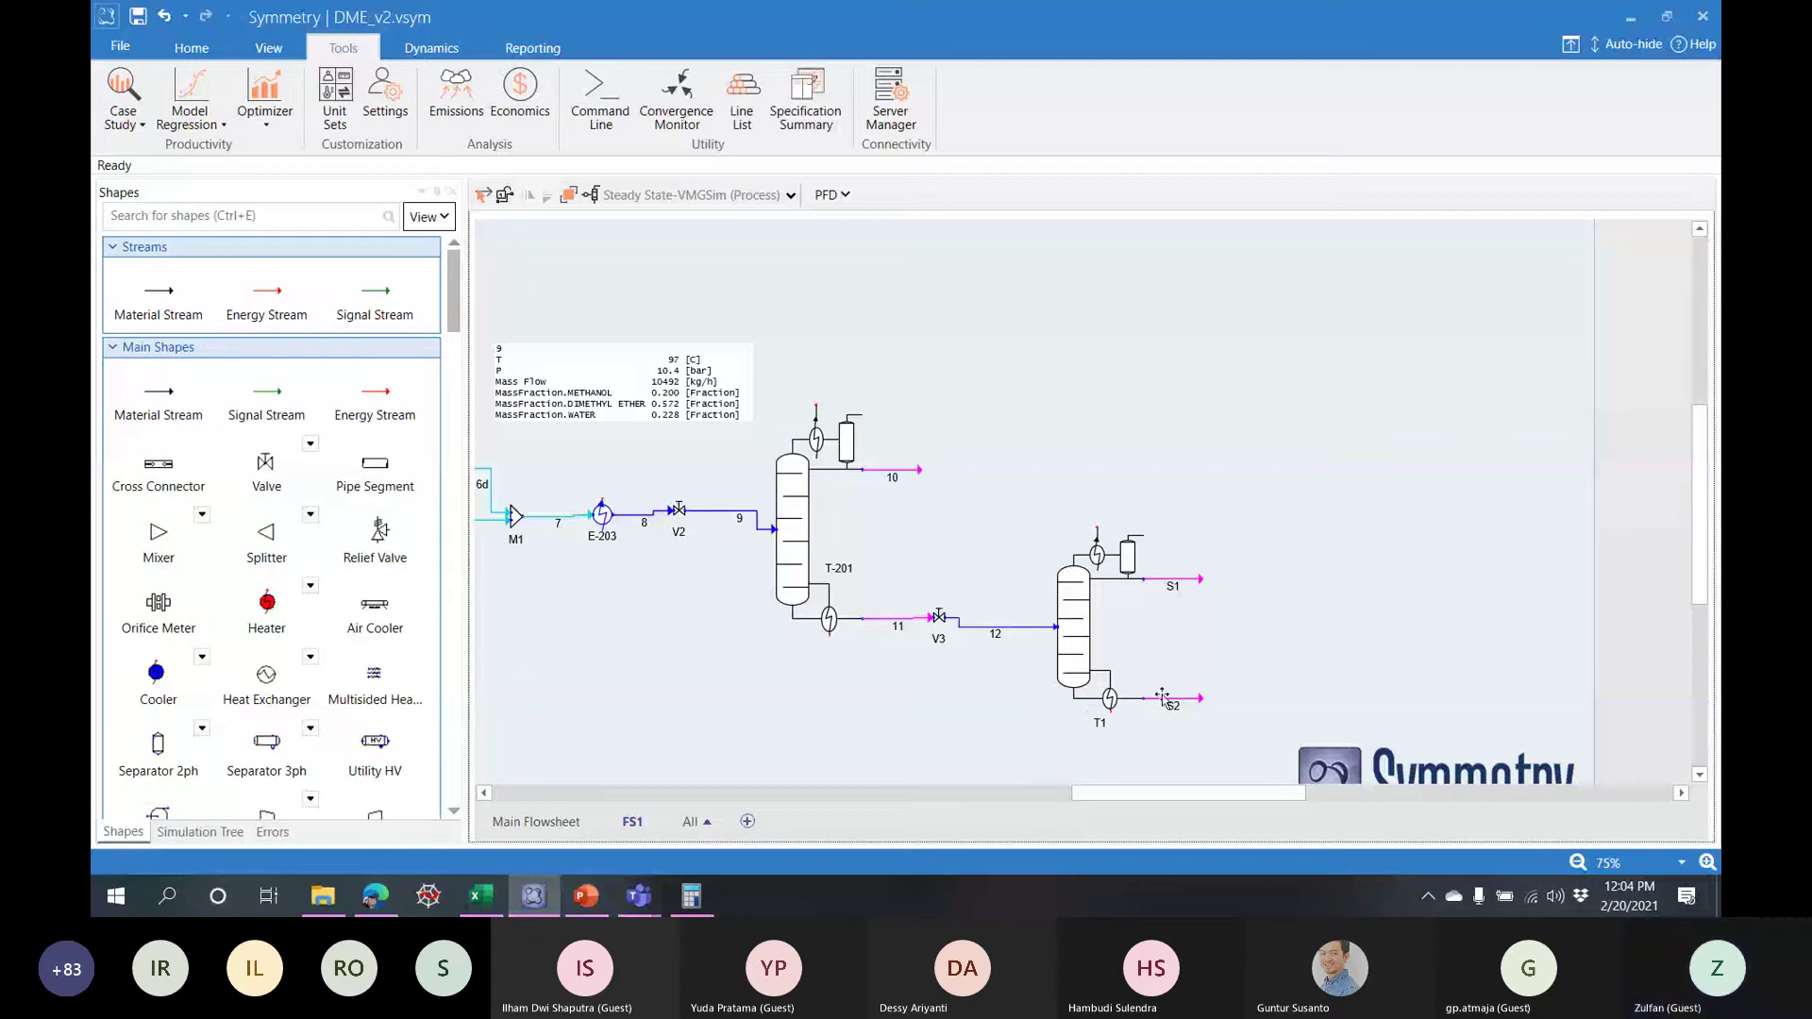
- Add a cooler at the end of T1's reboiler product stream S2 and rename that stream 14
left_click_drag(160, 665, 1212, 698)
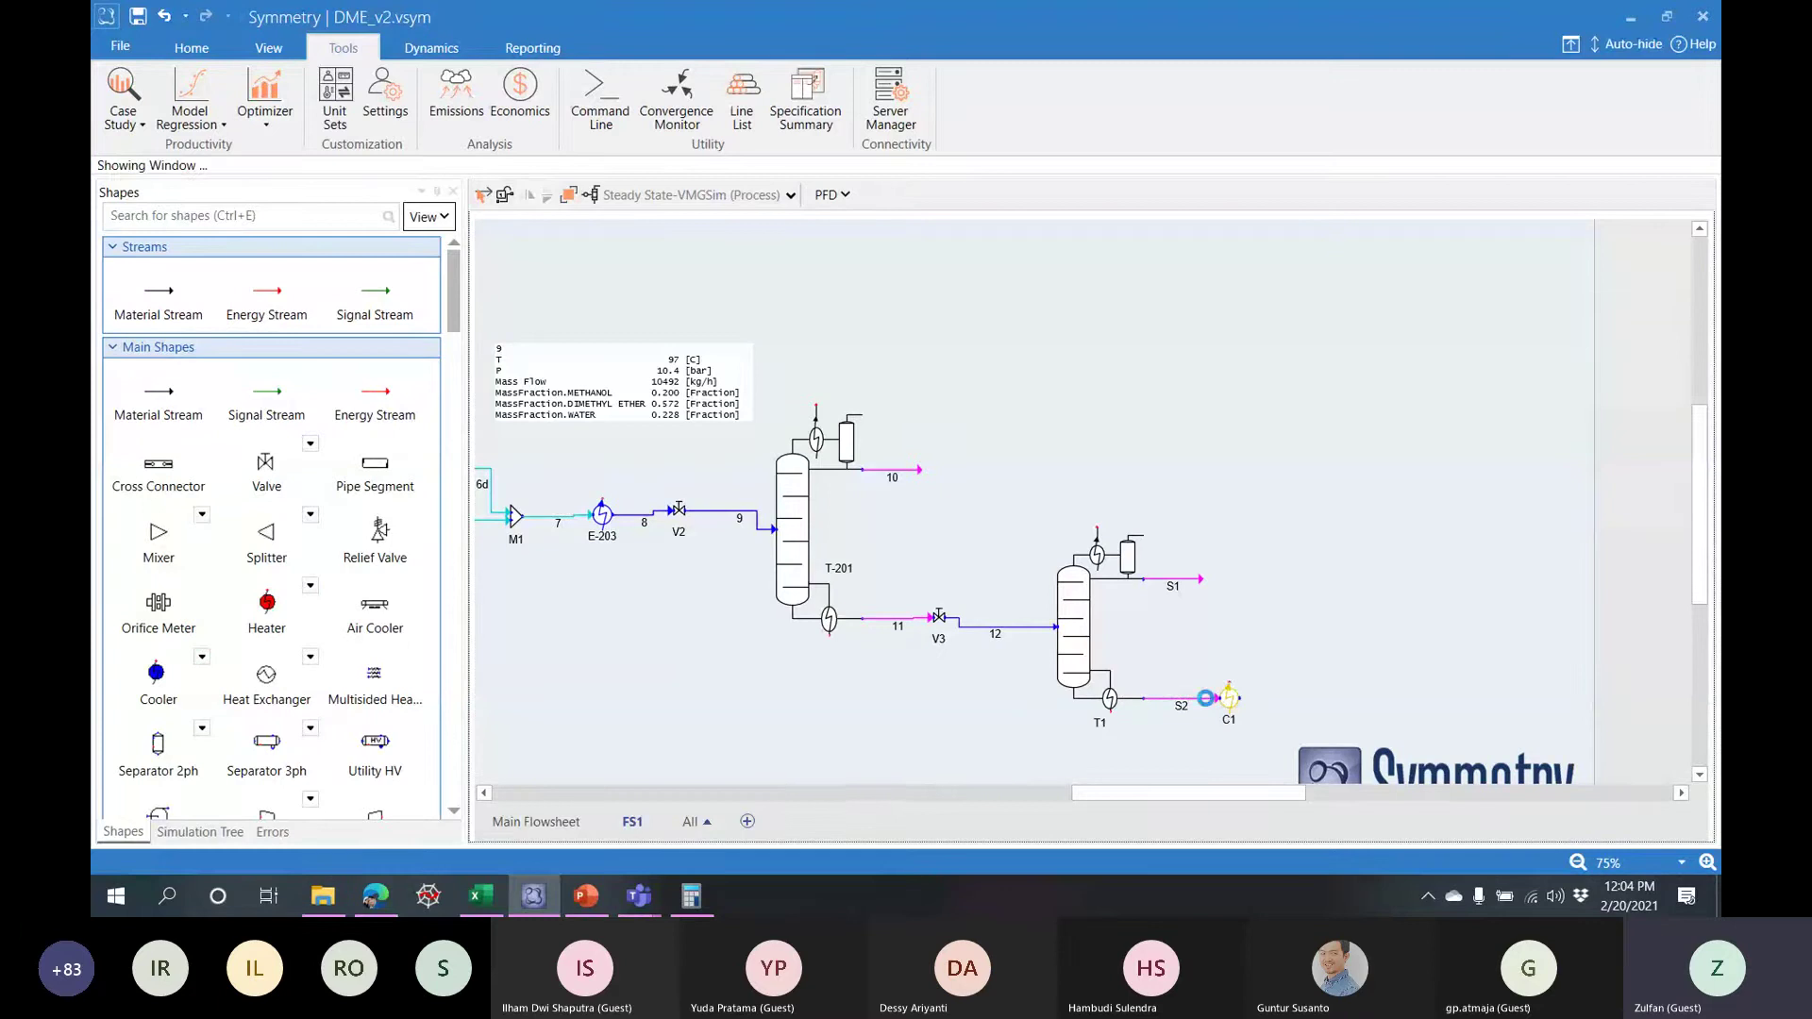
double_click(1199, 699)
key("BackSpace")
key("BackSpace")
type("1")
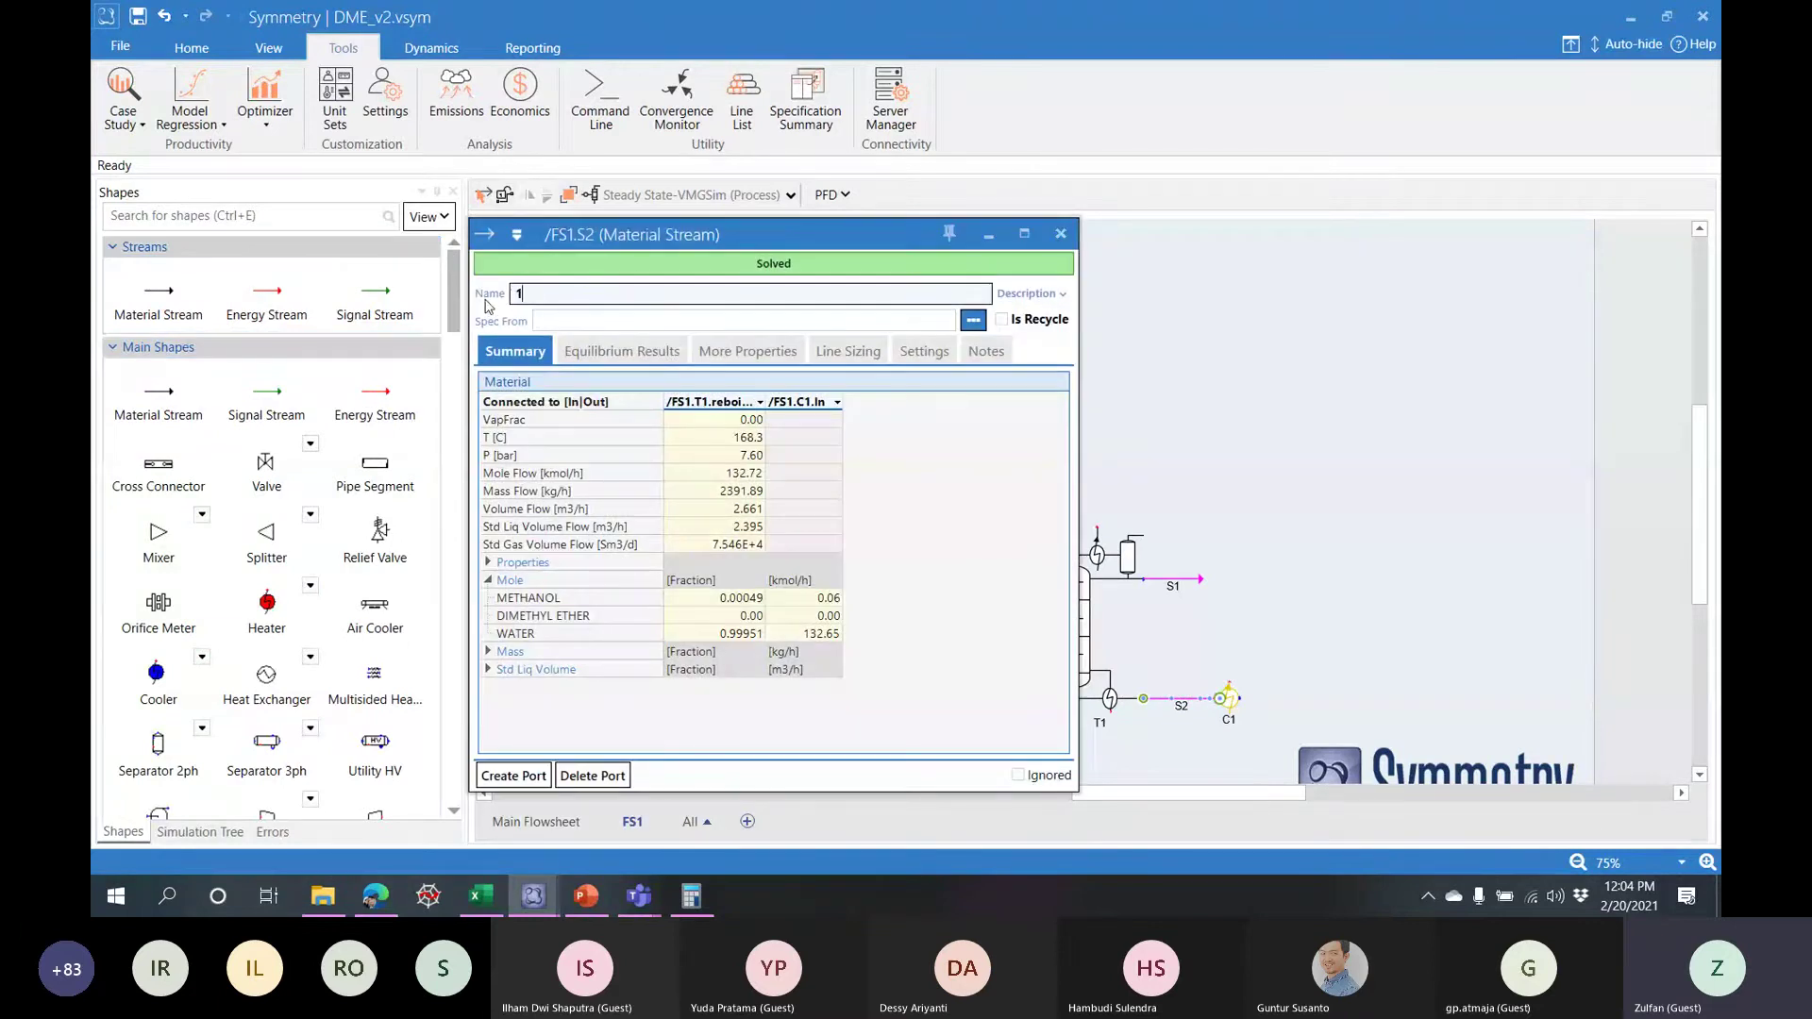
type("4")
key("Return")
left_click(1061, 233)
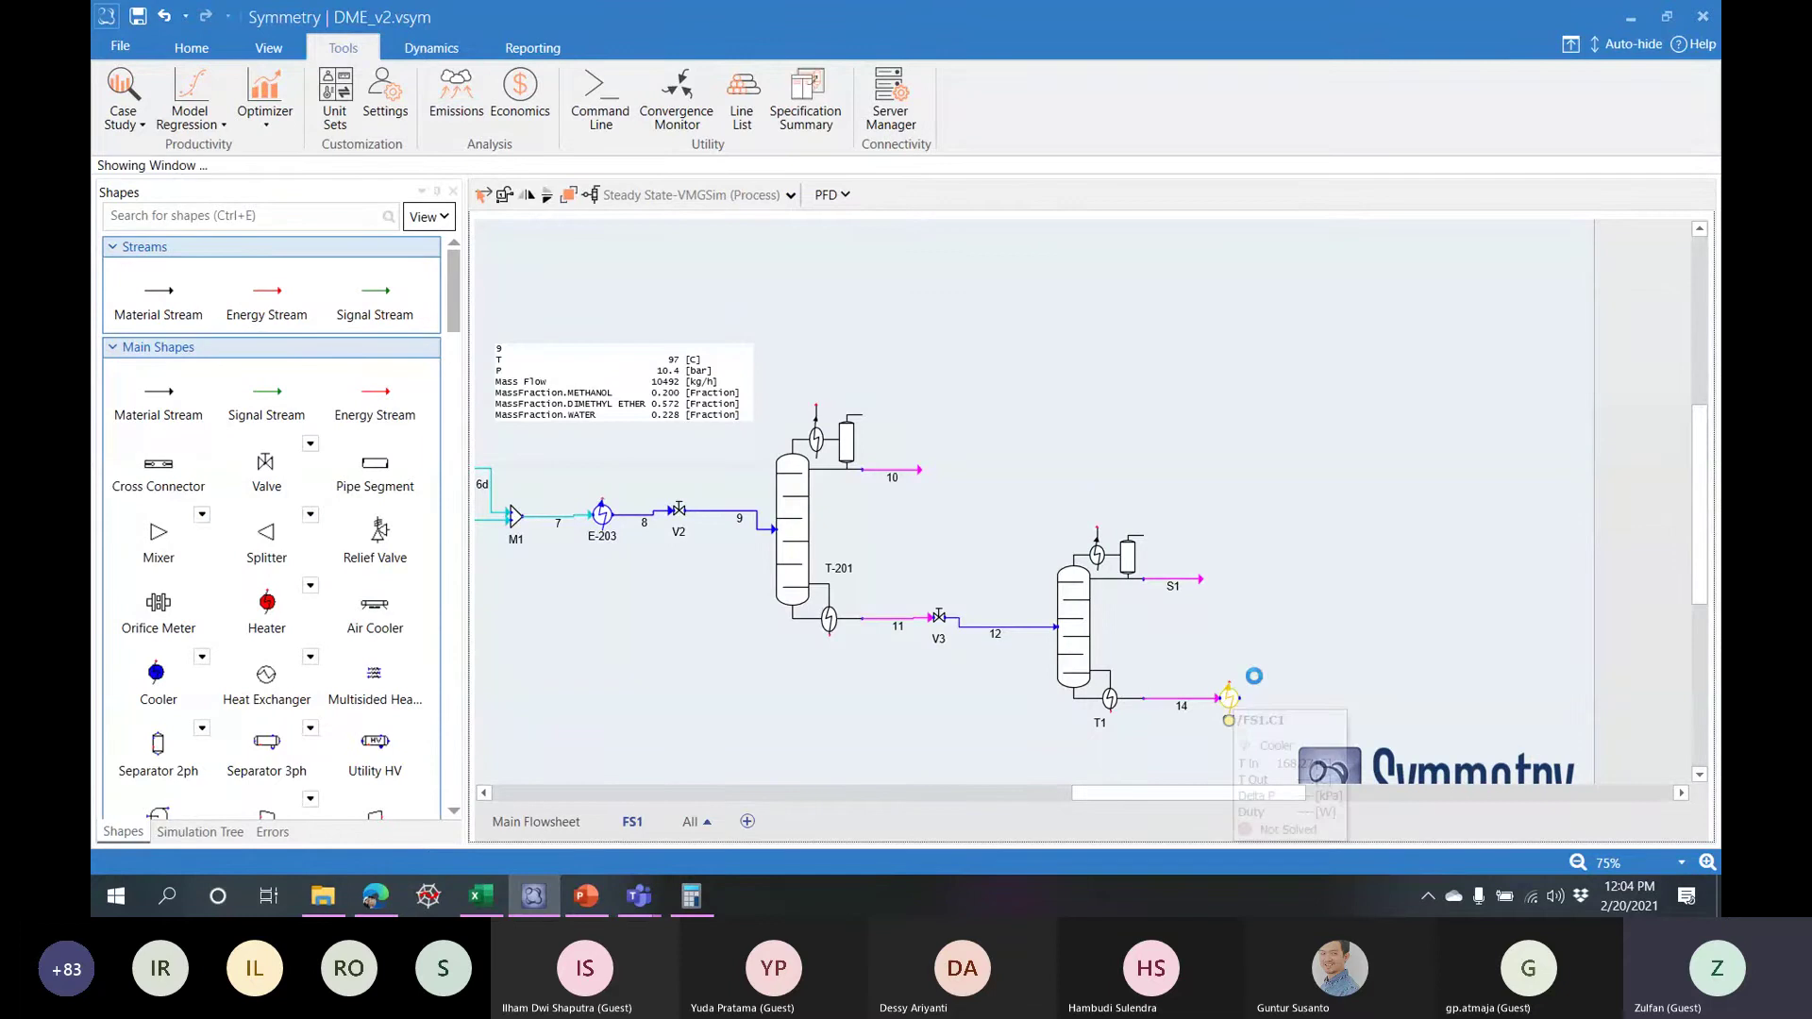
- Look up the wastewater cooler's tag in the PowerPoint process flow diagram, and rename the cooler on stream 14 as E-208 in Symmetry
left_click(1228, 698)
left_click(587, 904)
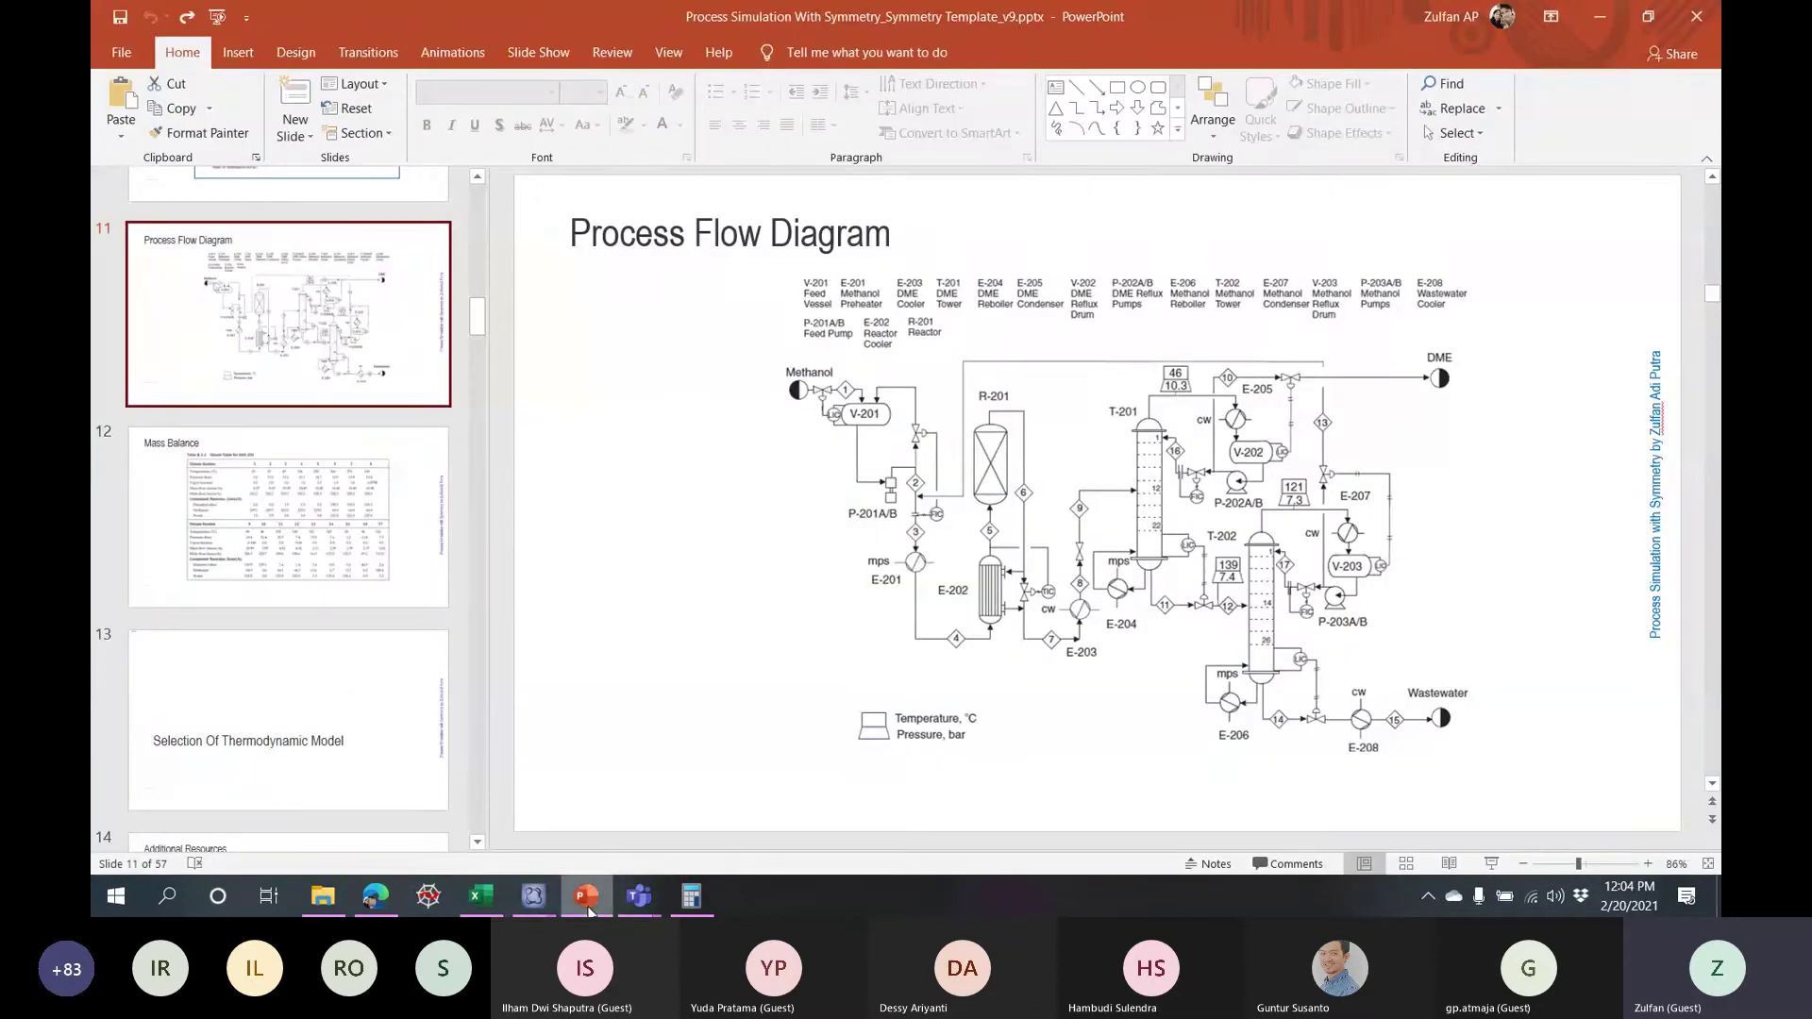
left_click(533, 895)
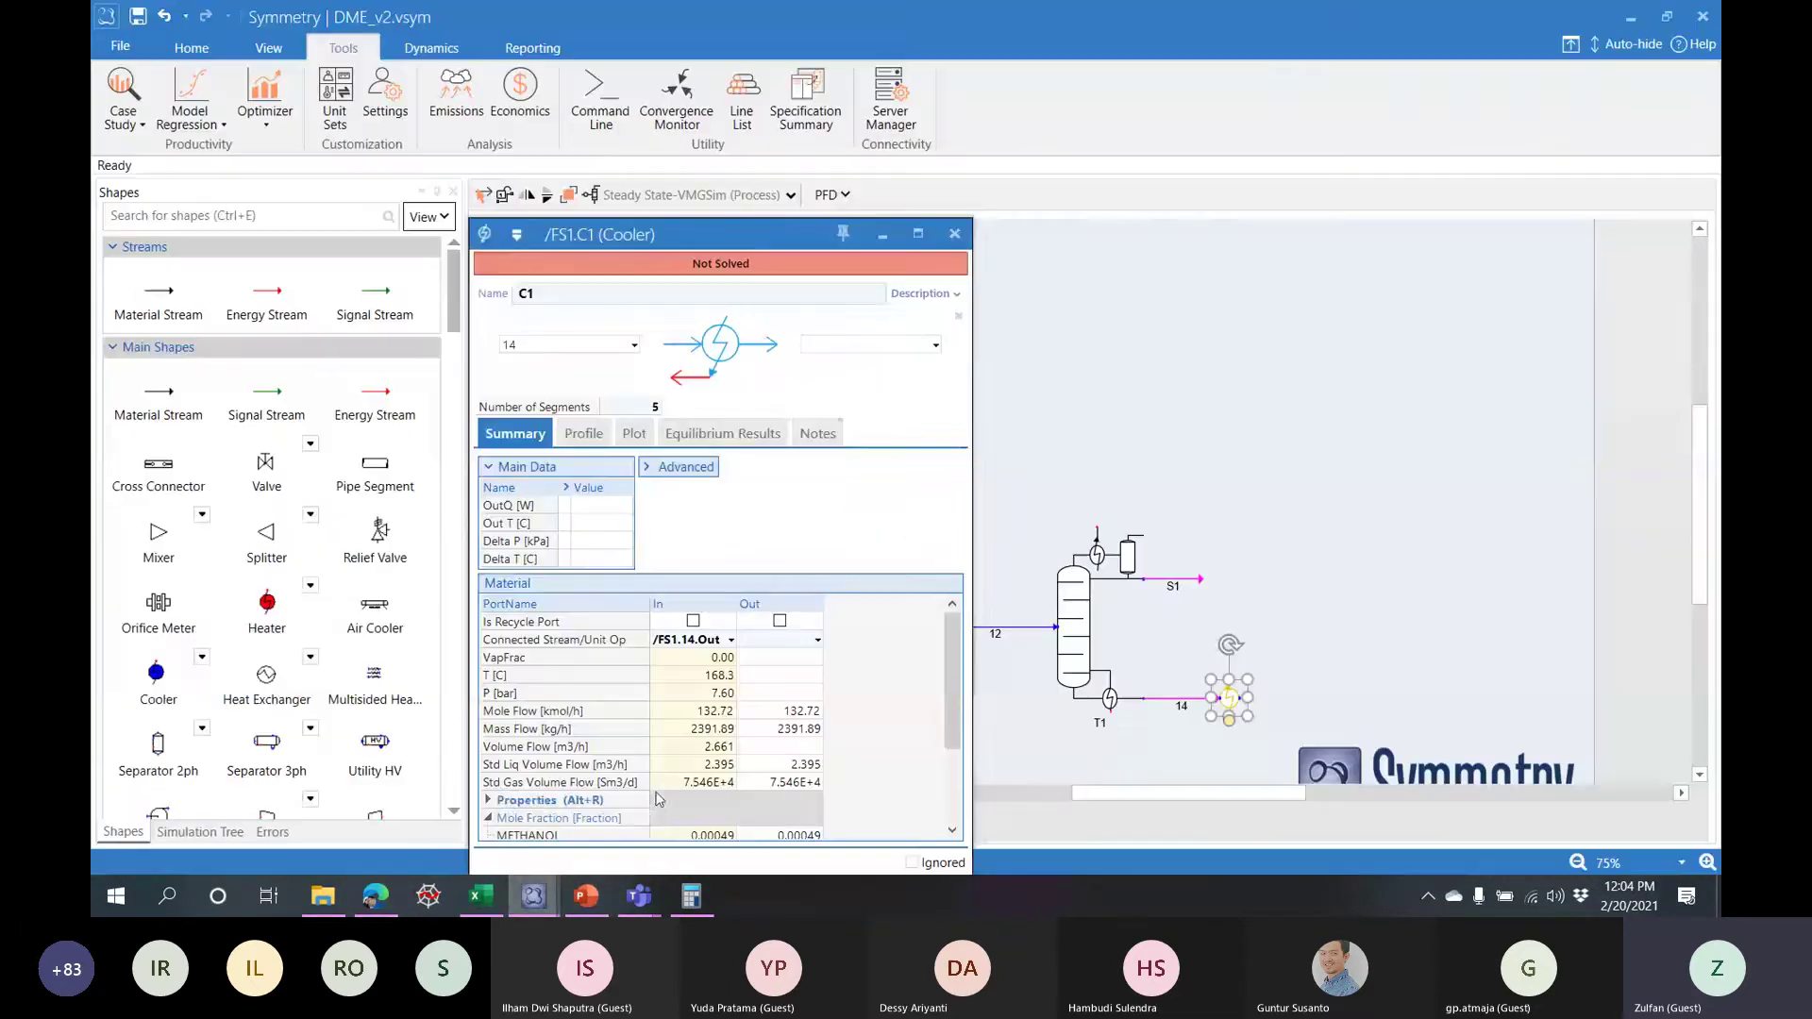
left_click(575, 294)
type("E")
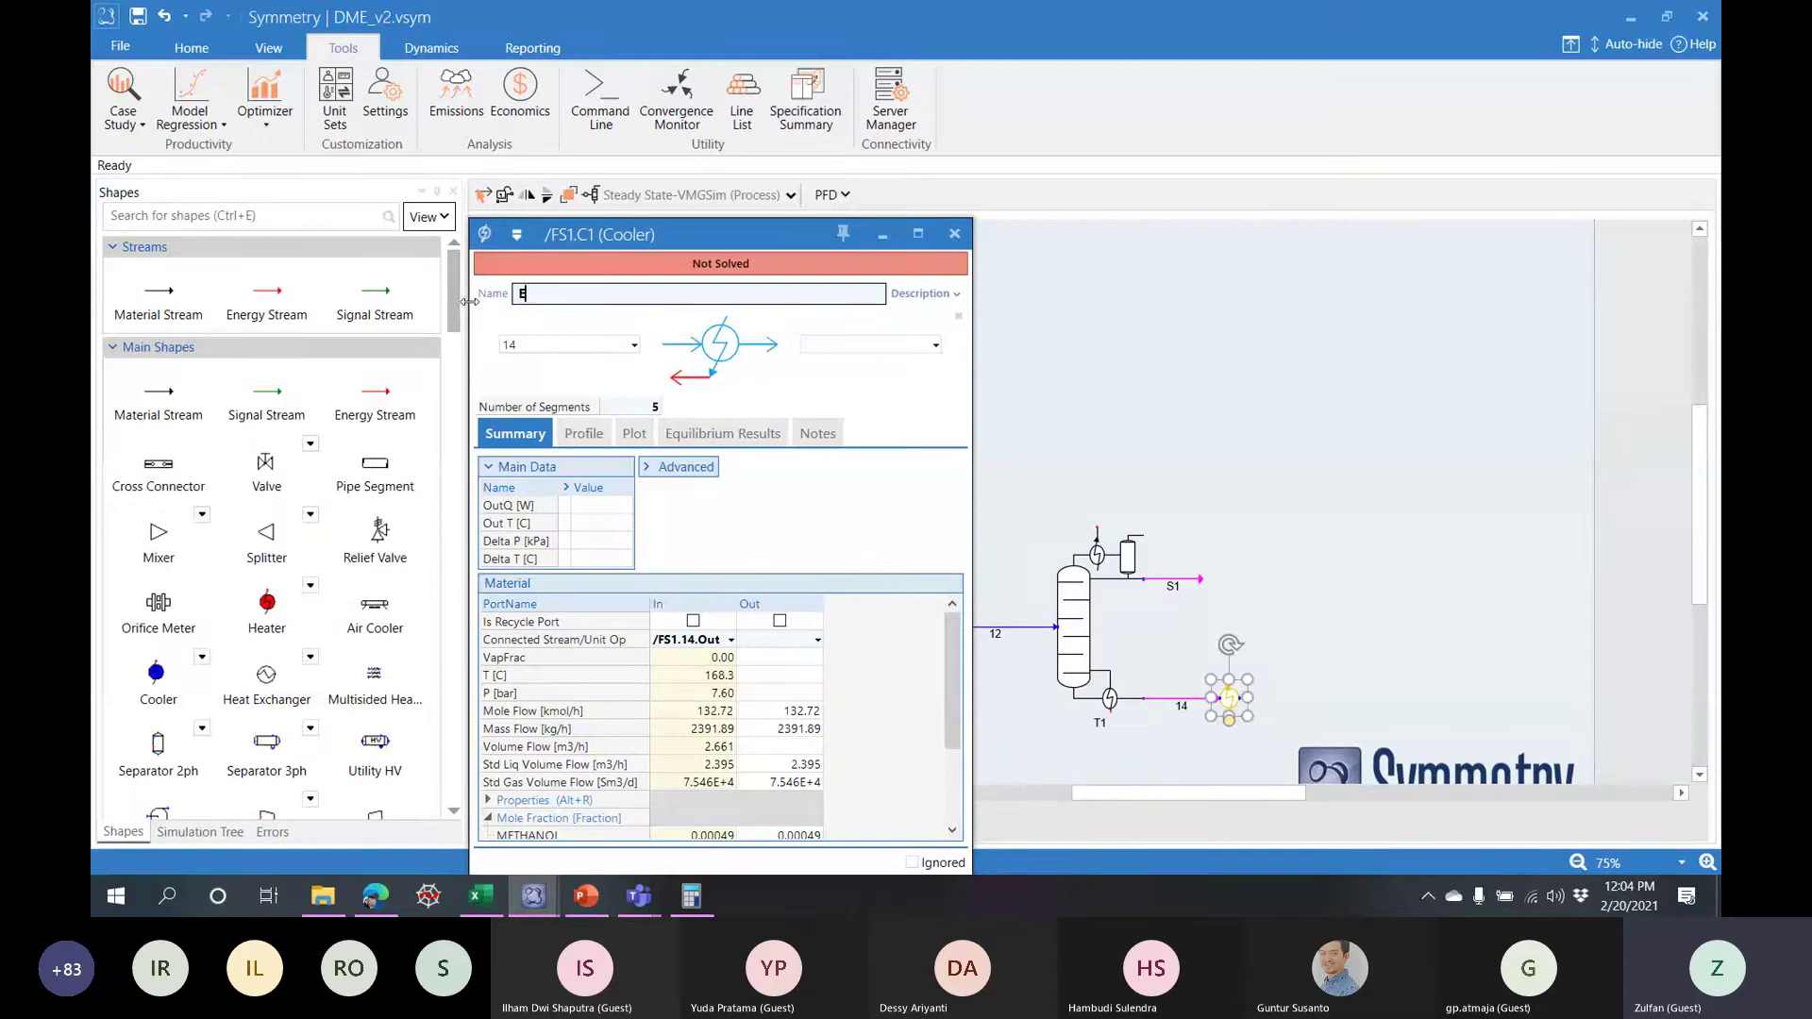
type("-208")
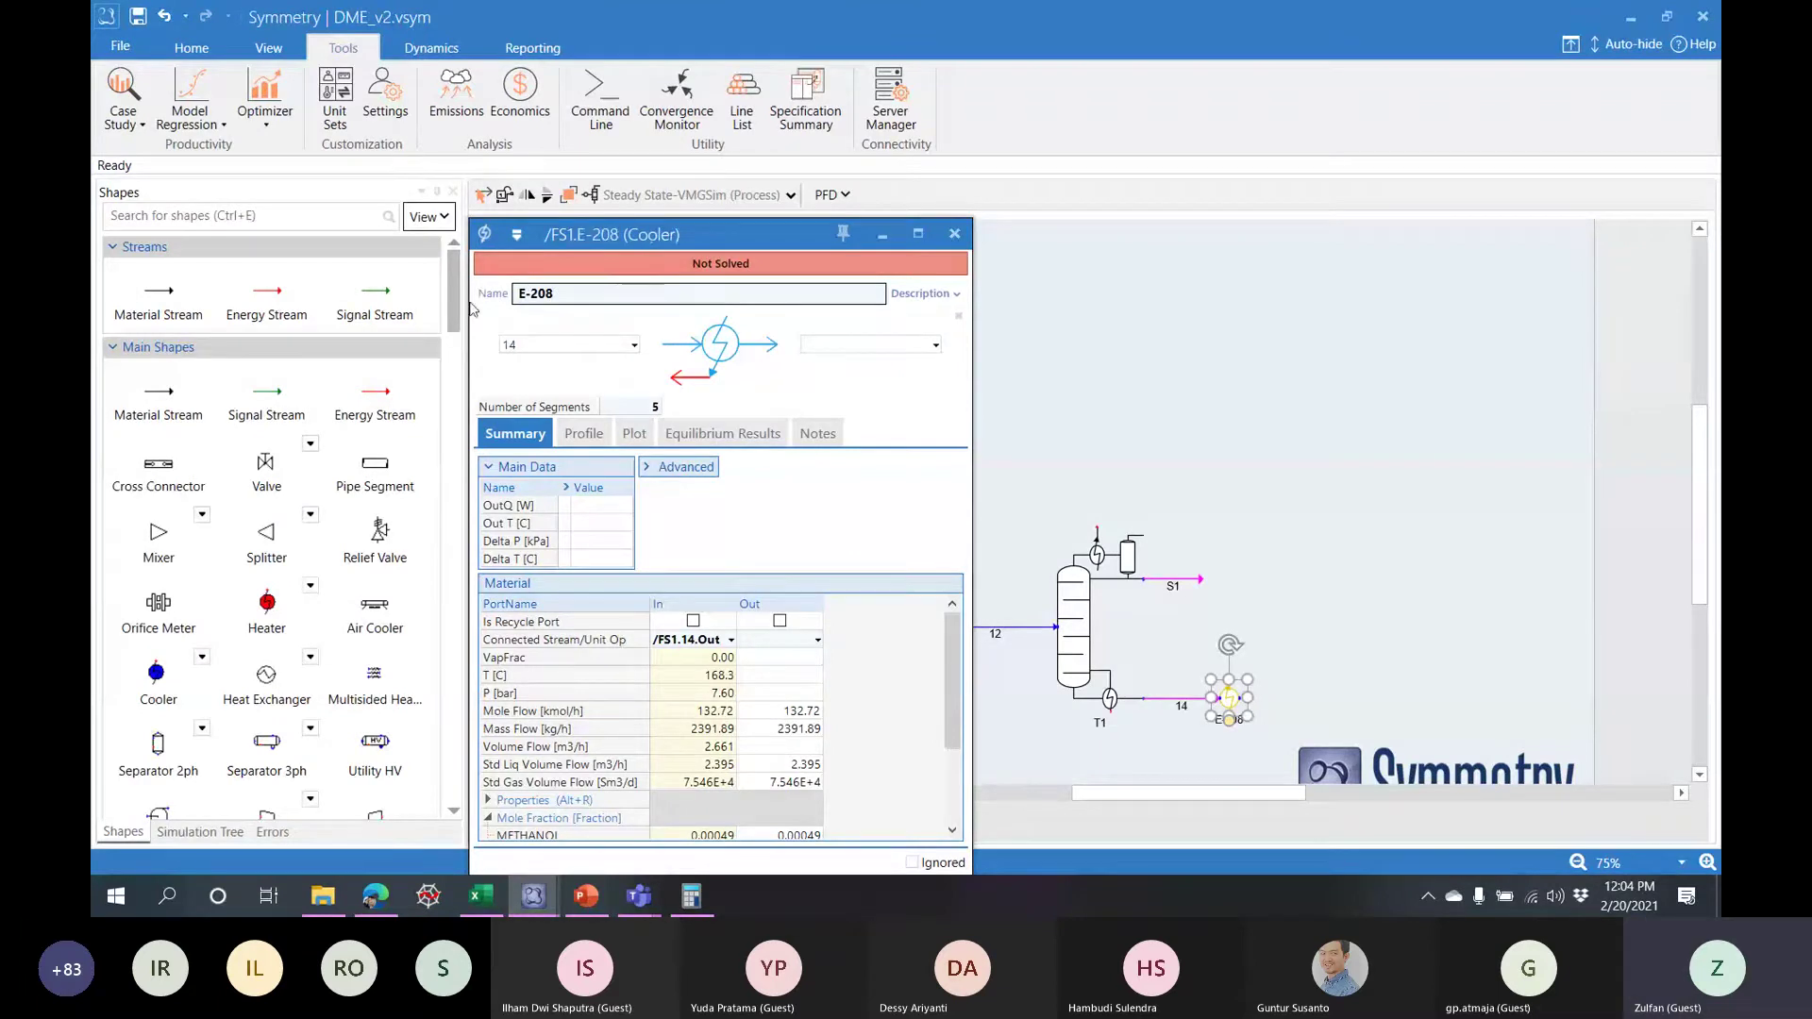
- Set cooler E-208's pressure drop to 30 kPa and its outlet temperature to 50 °C, and close its window
left_click(622, 542)
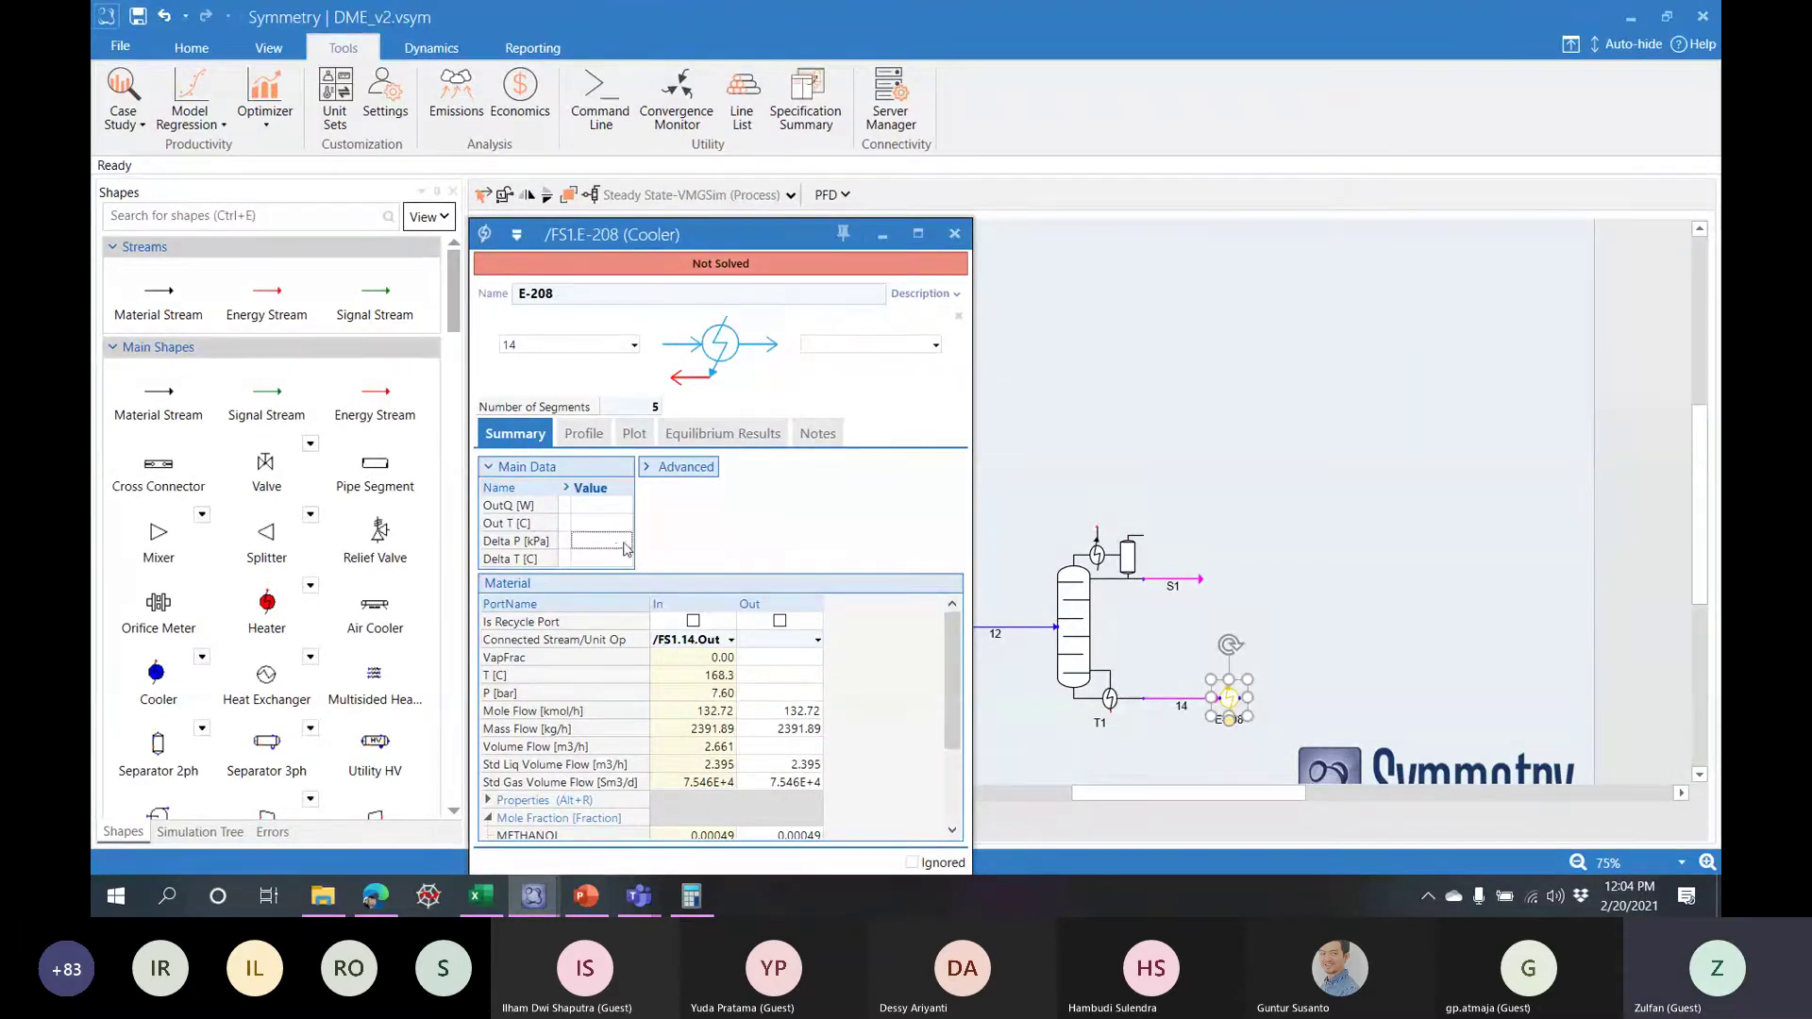
type("30")
key("Return")
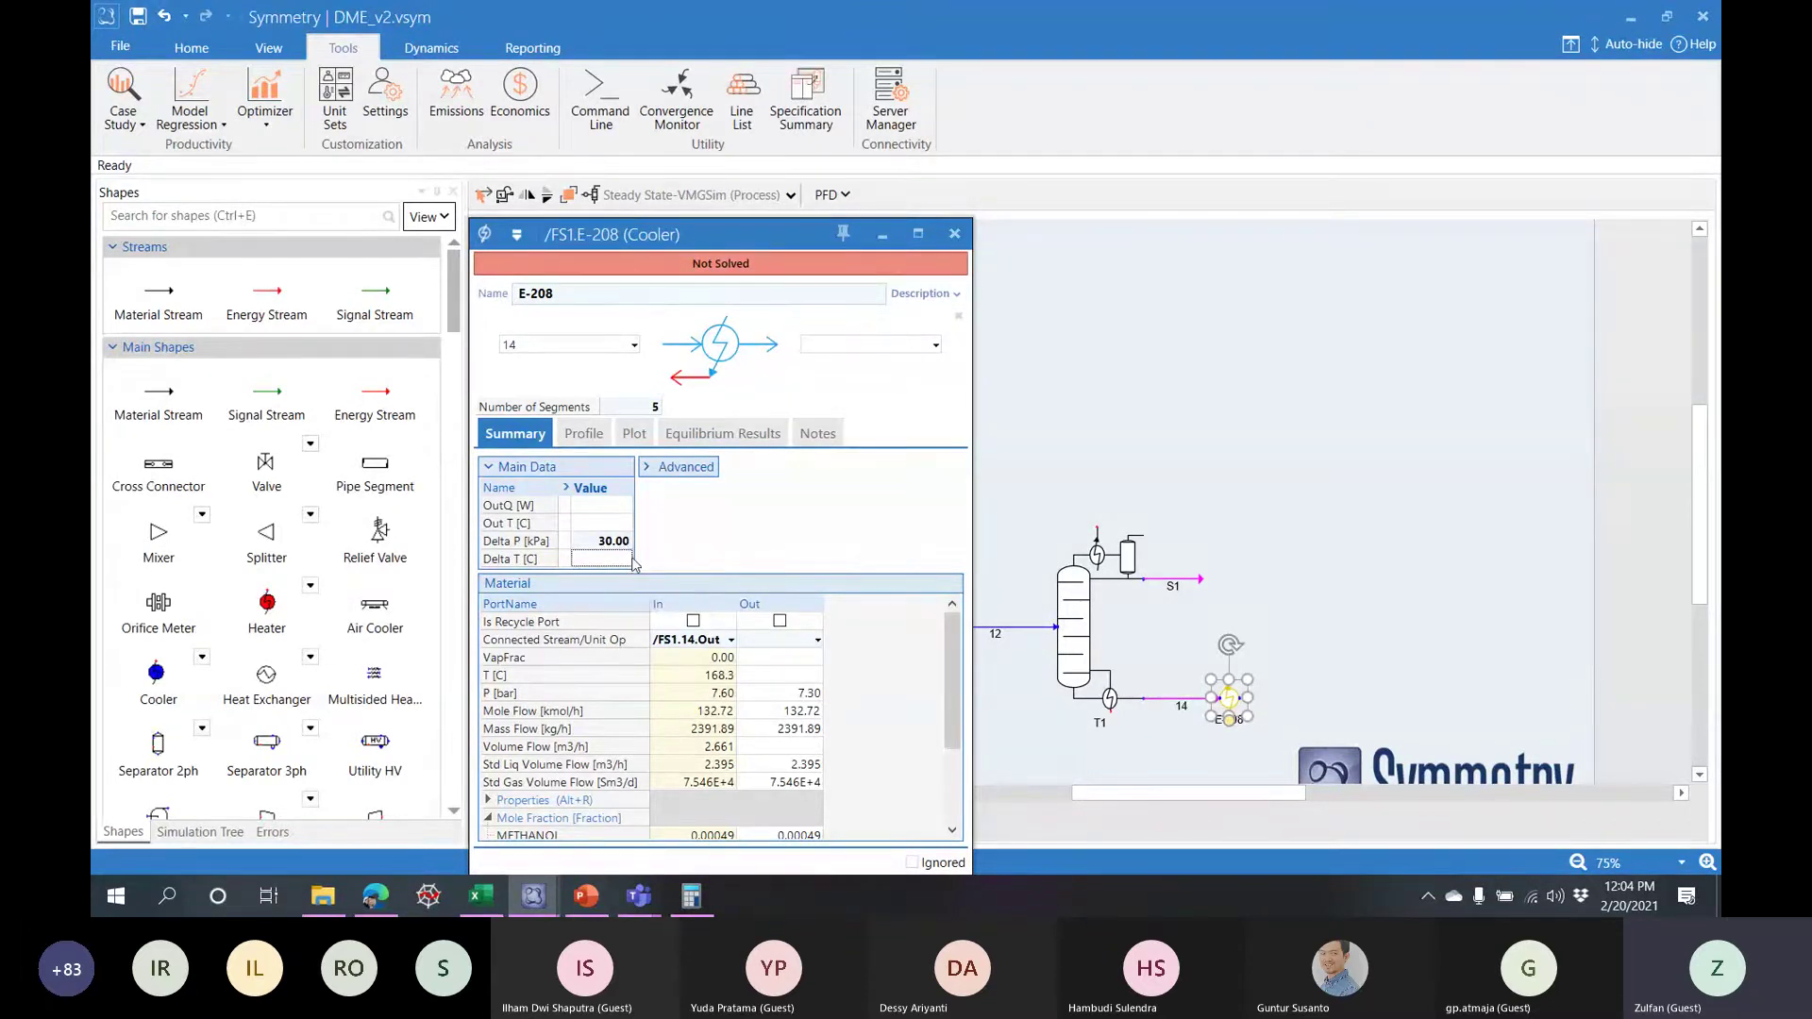
left_click(777, 679)
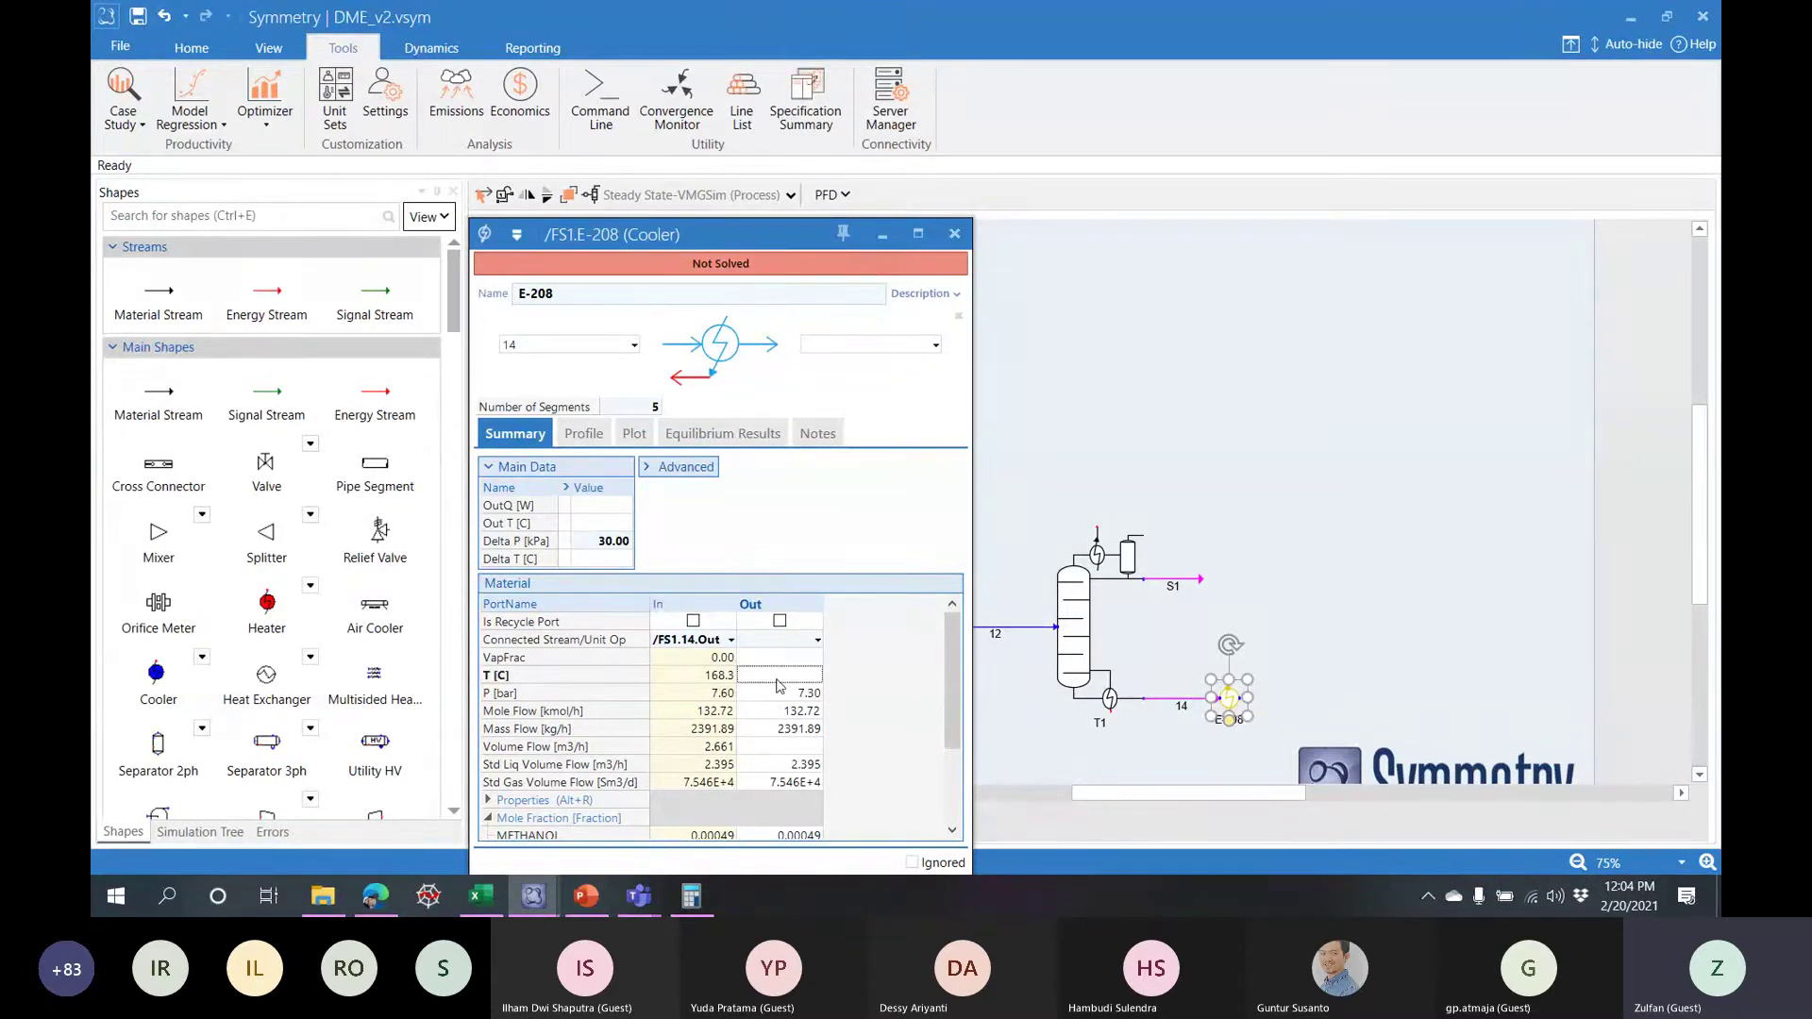
left_click(604, 525)
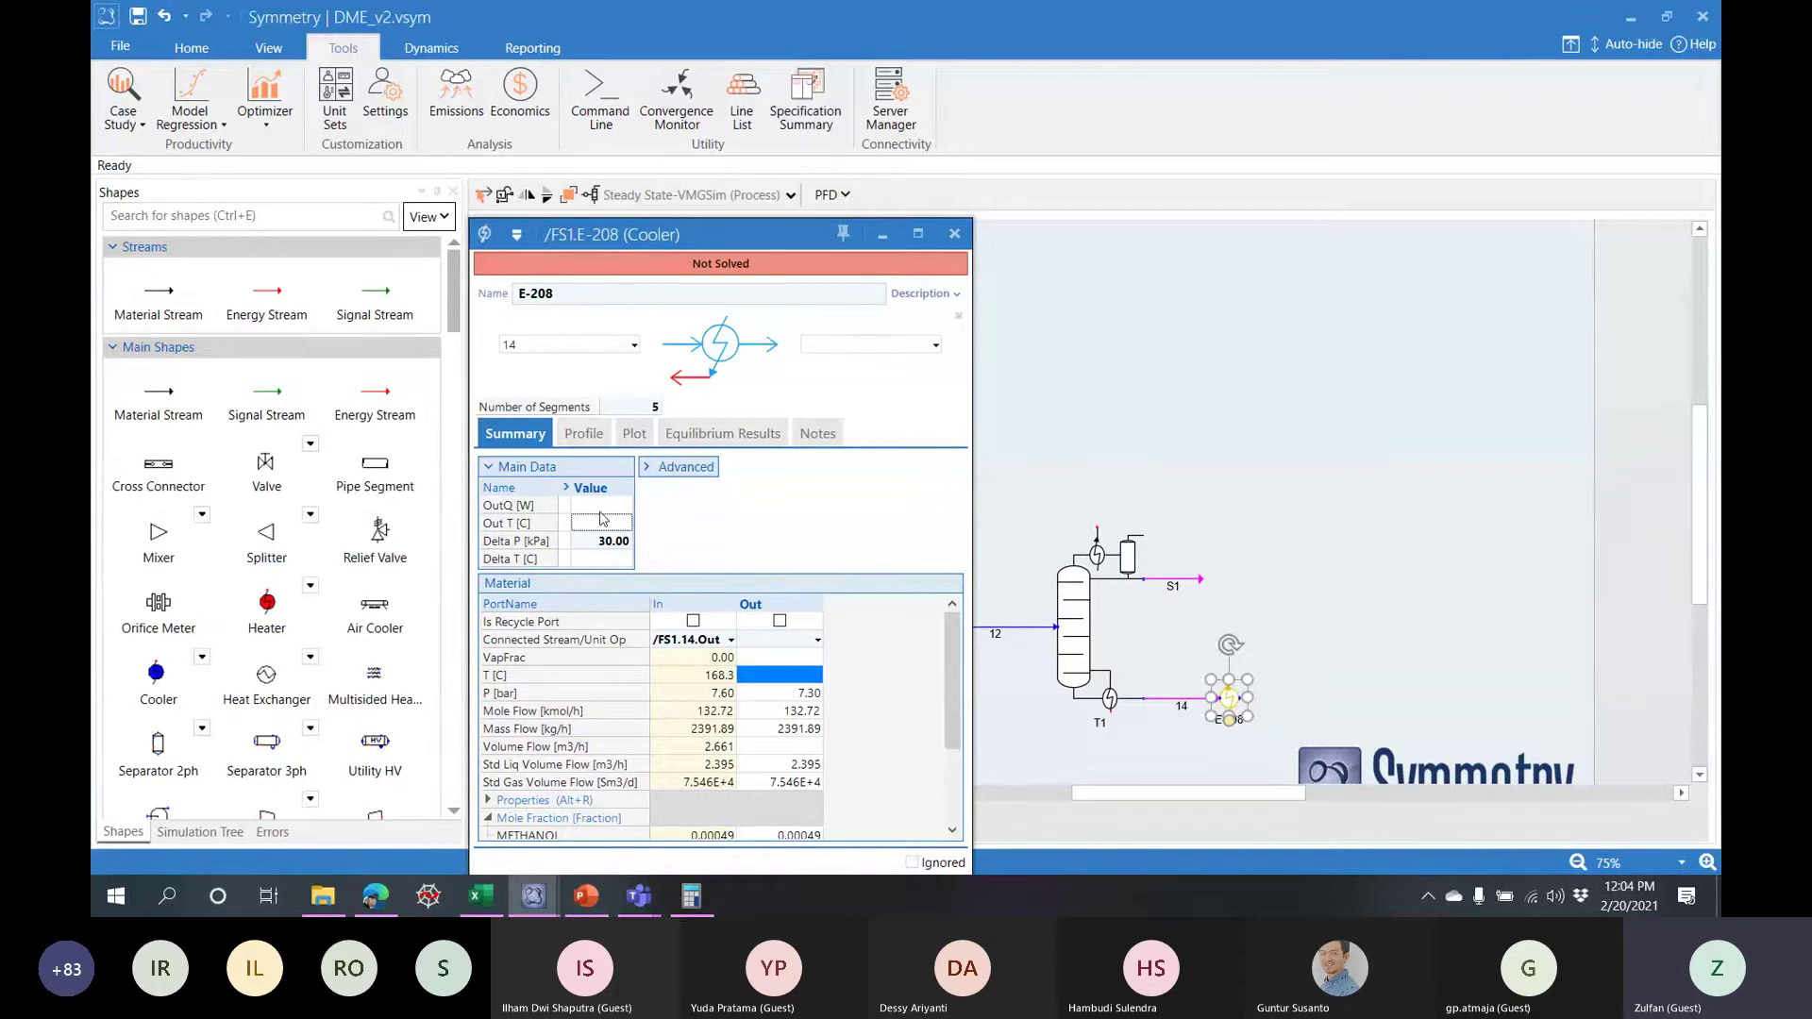
type("50")
key("Return")
mouse_move(600, 517)
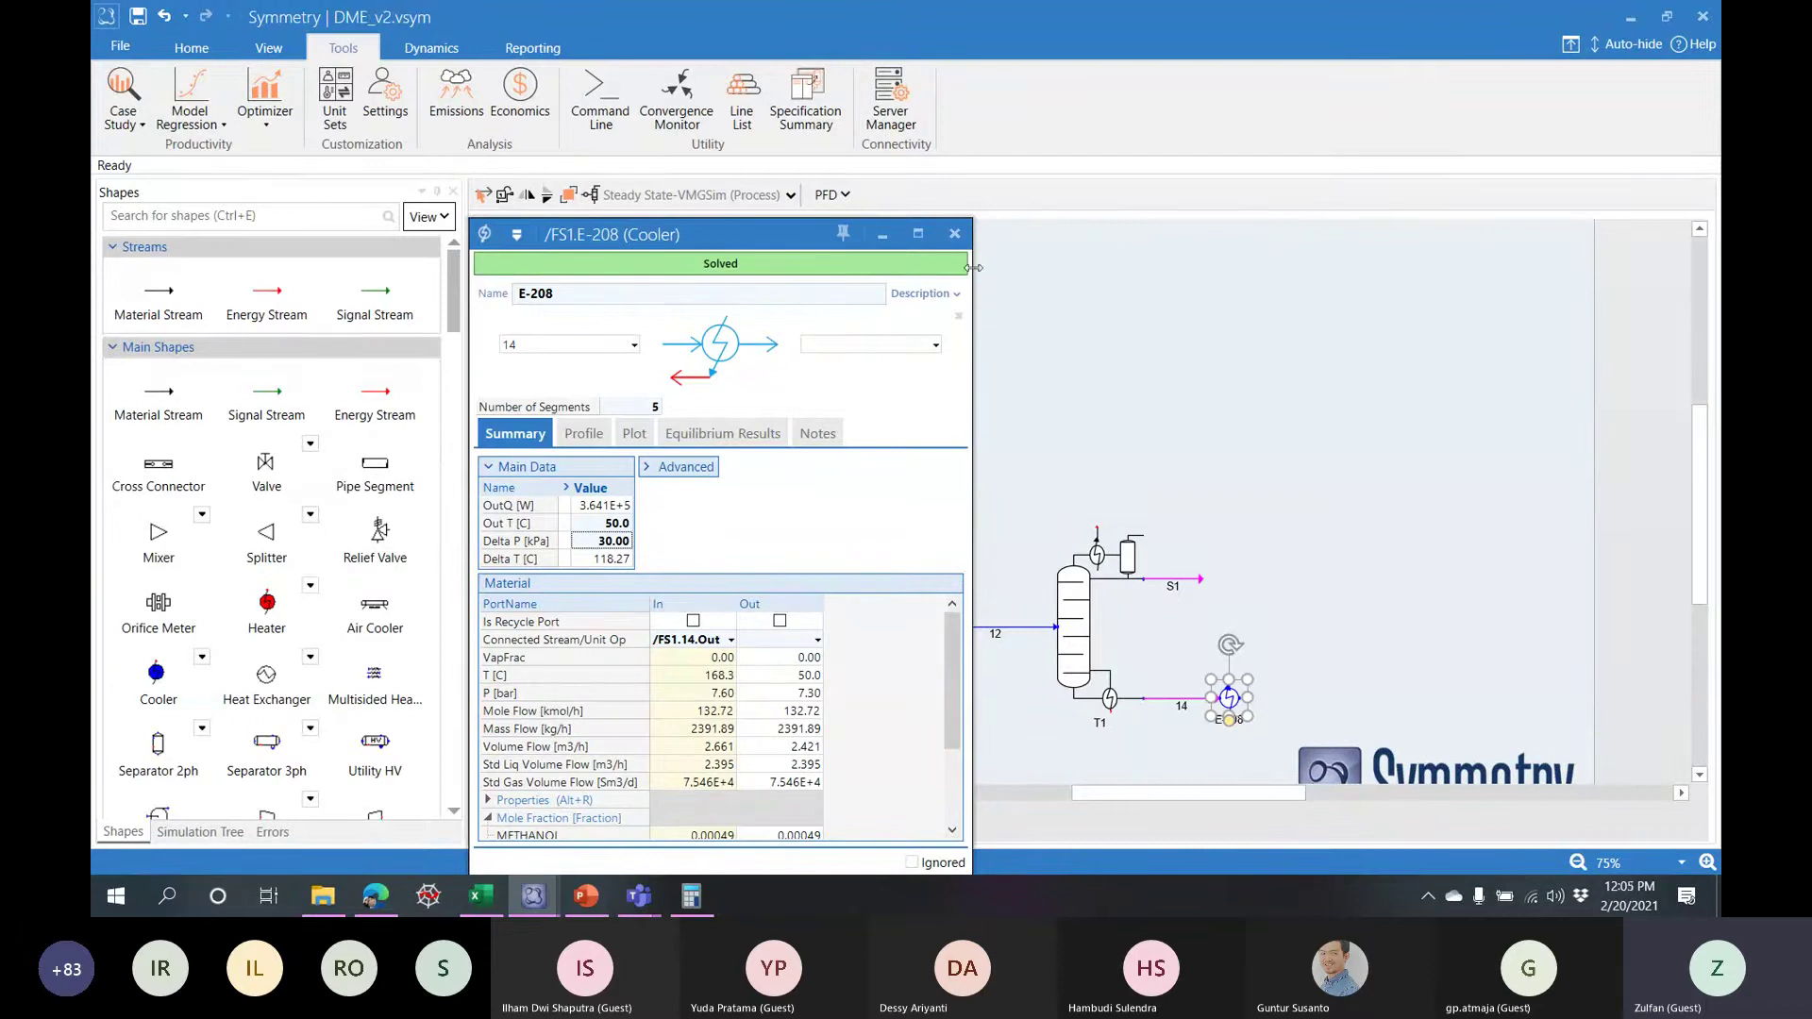
left_click(954, 233)
- Add a material stream to E-208's outlet, name it 15, and save the project
left_click_drag(159, 394, 1270, 698)
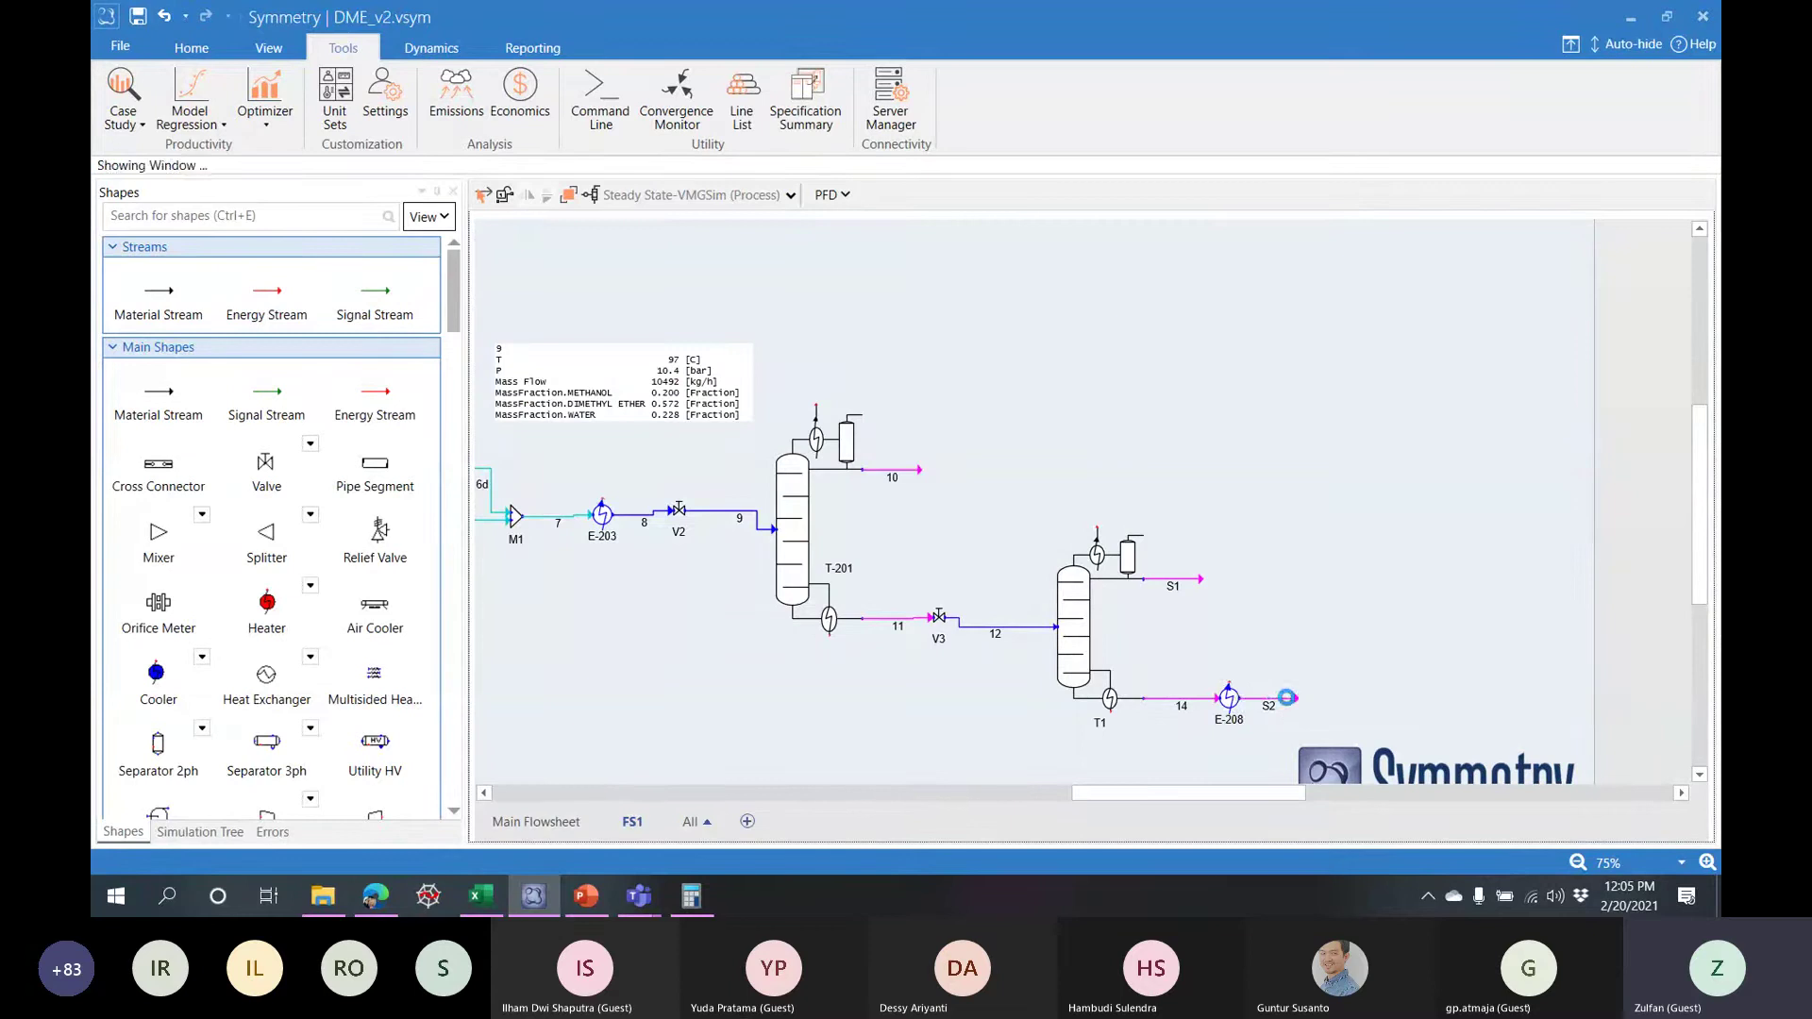
type("1")
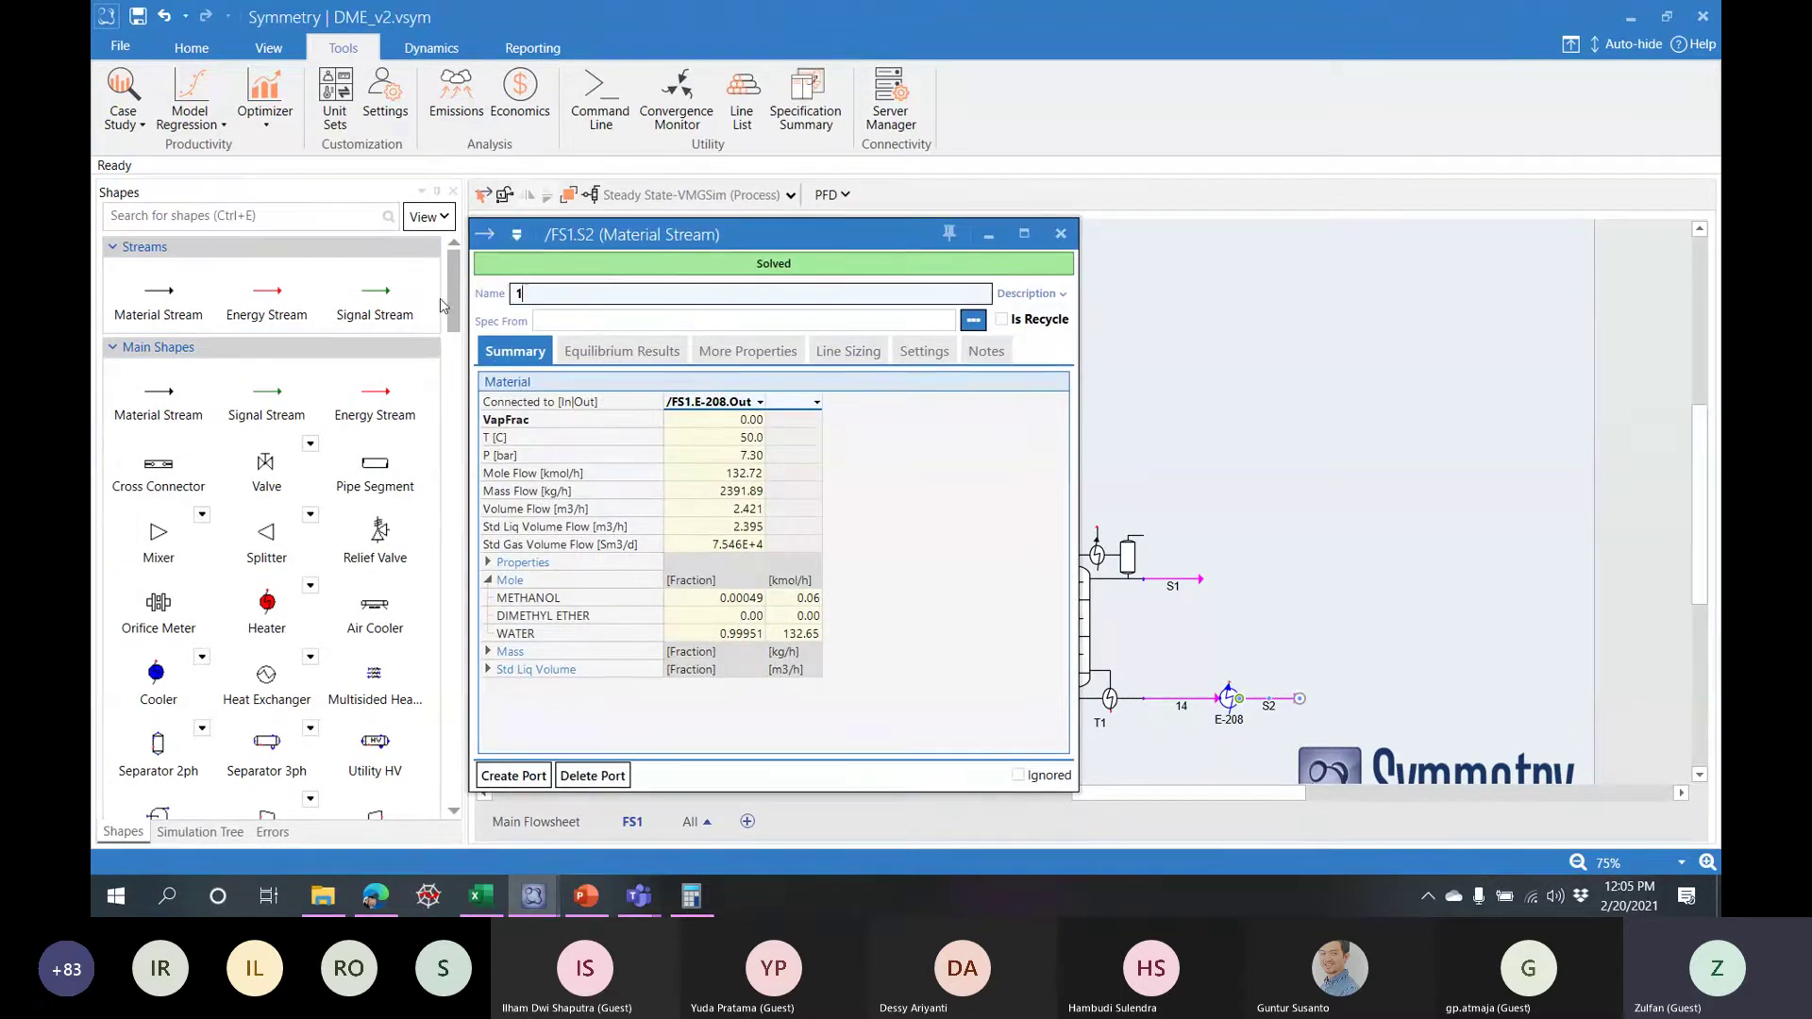
type("5")
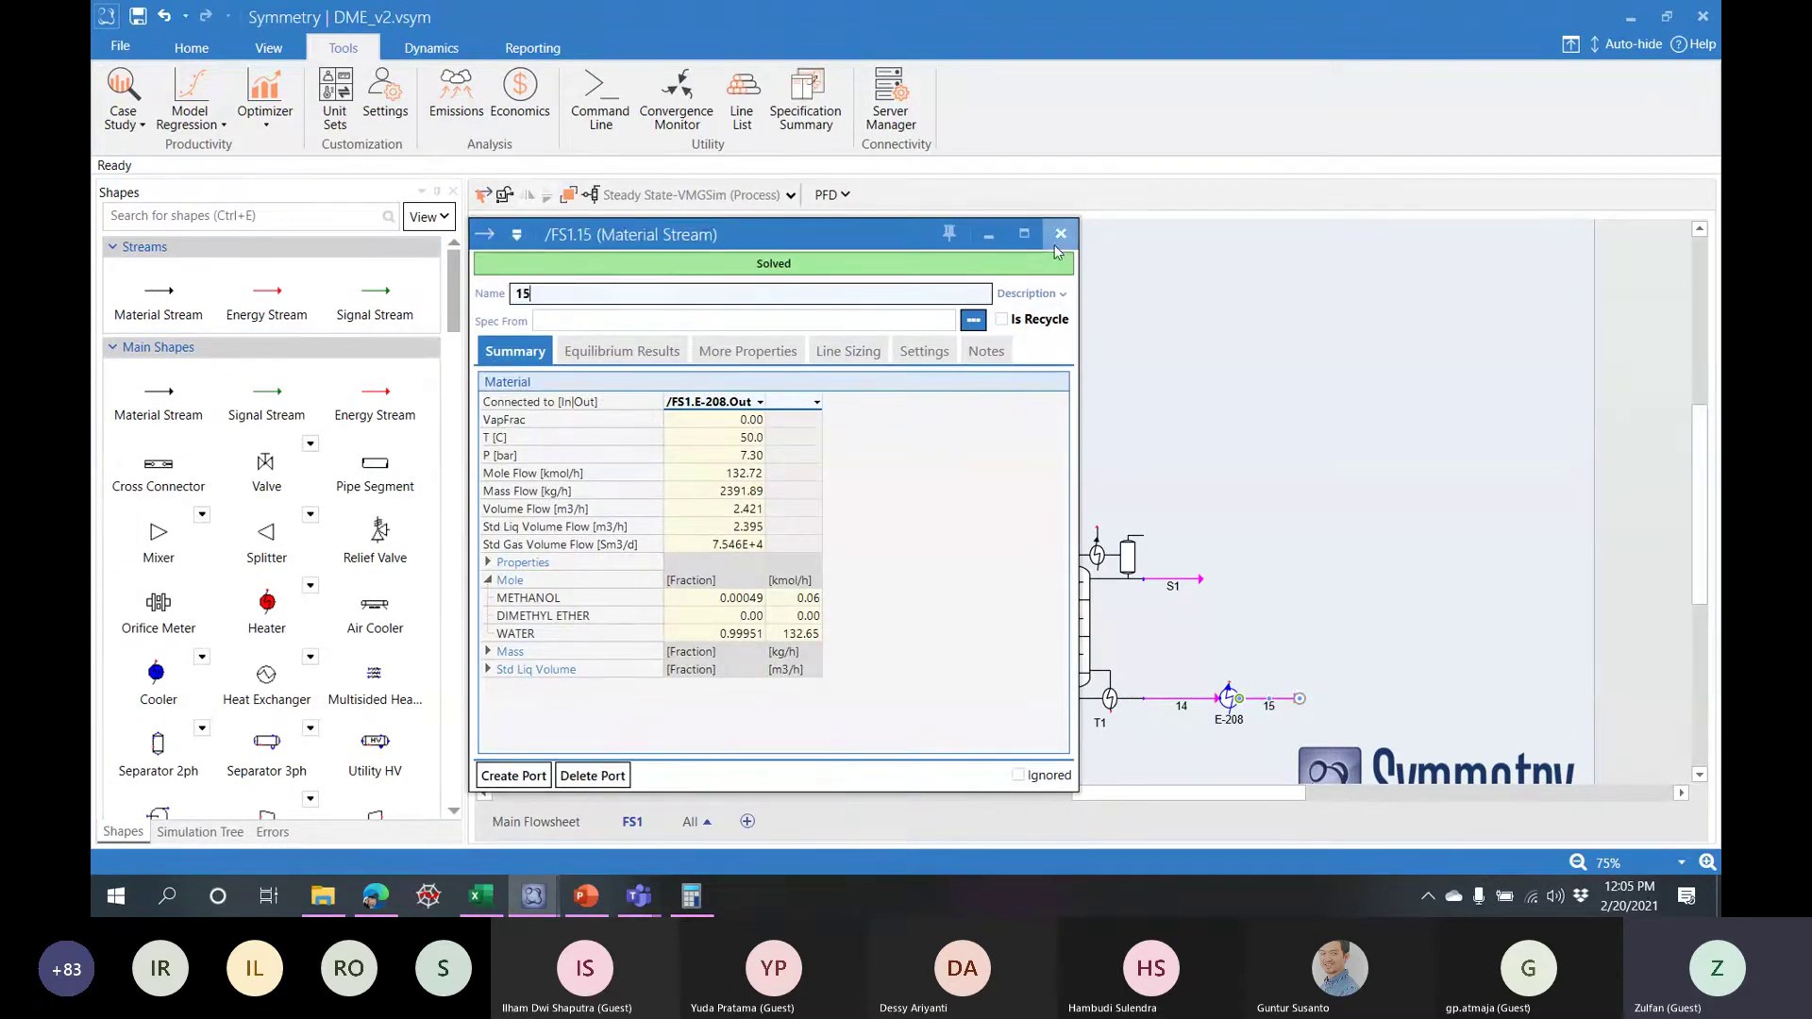
left_click(1061, 233)
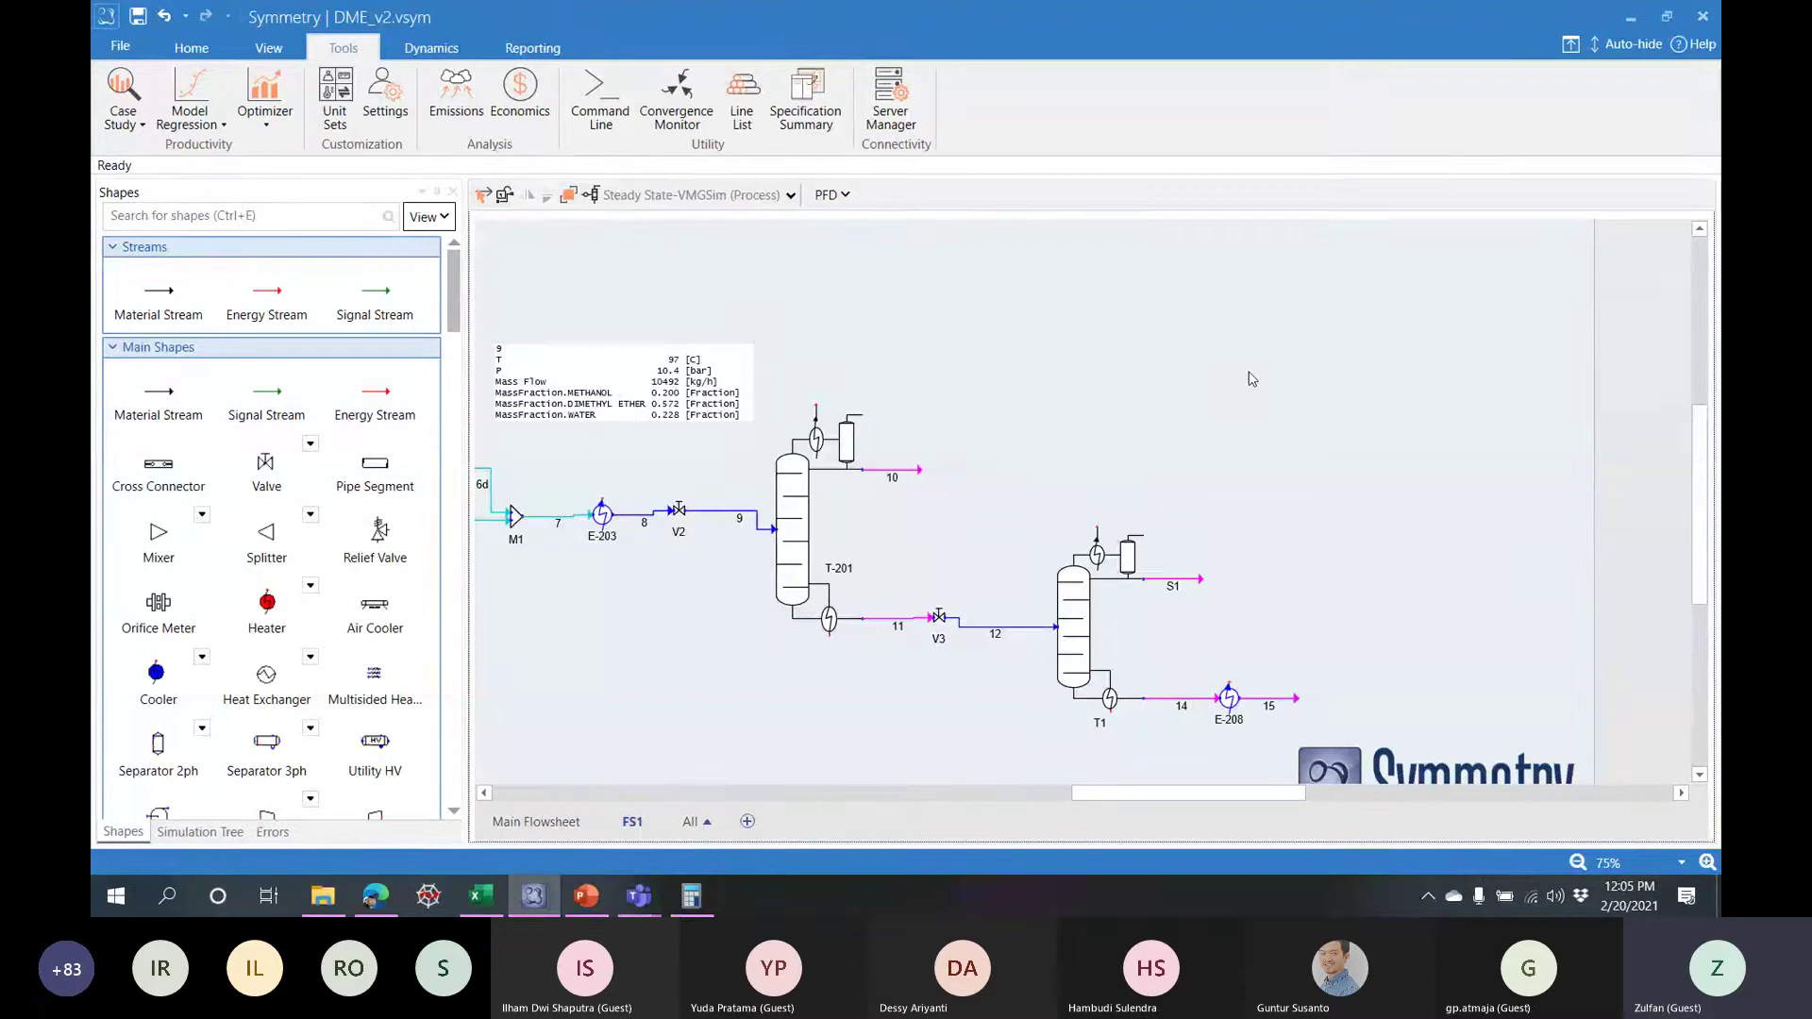
key("ctrl+s")
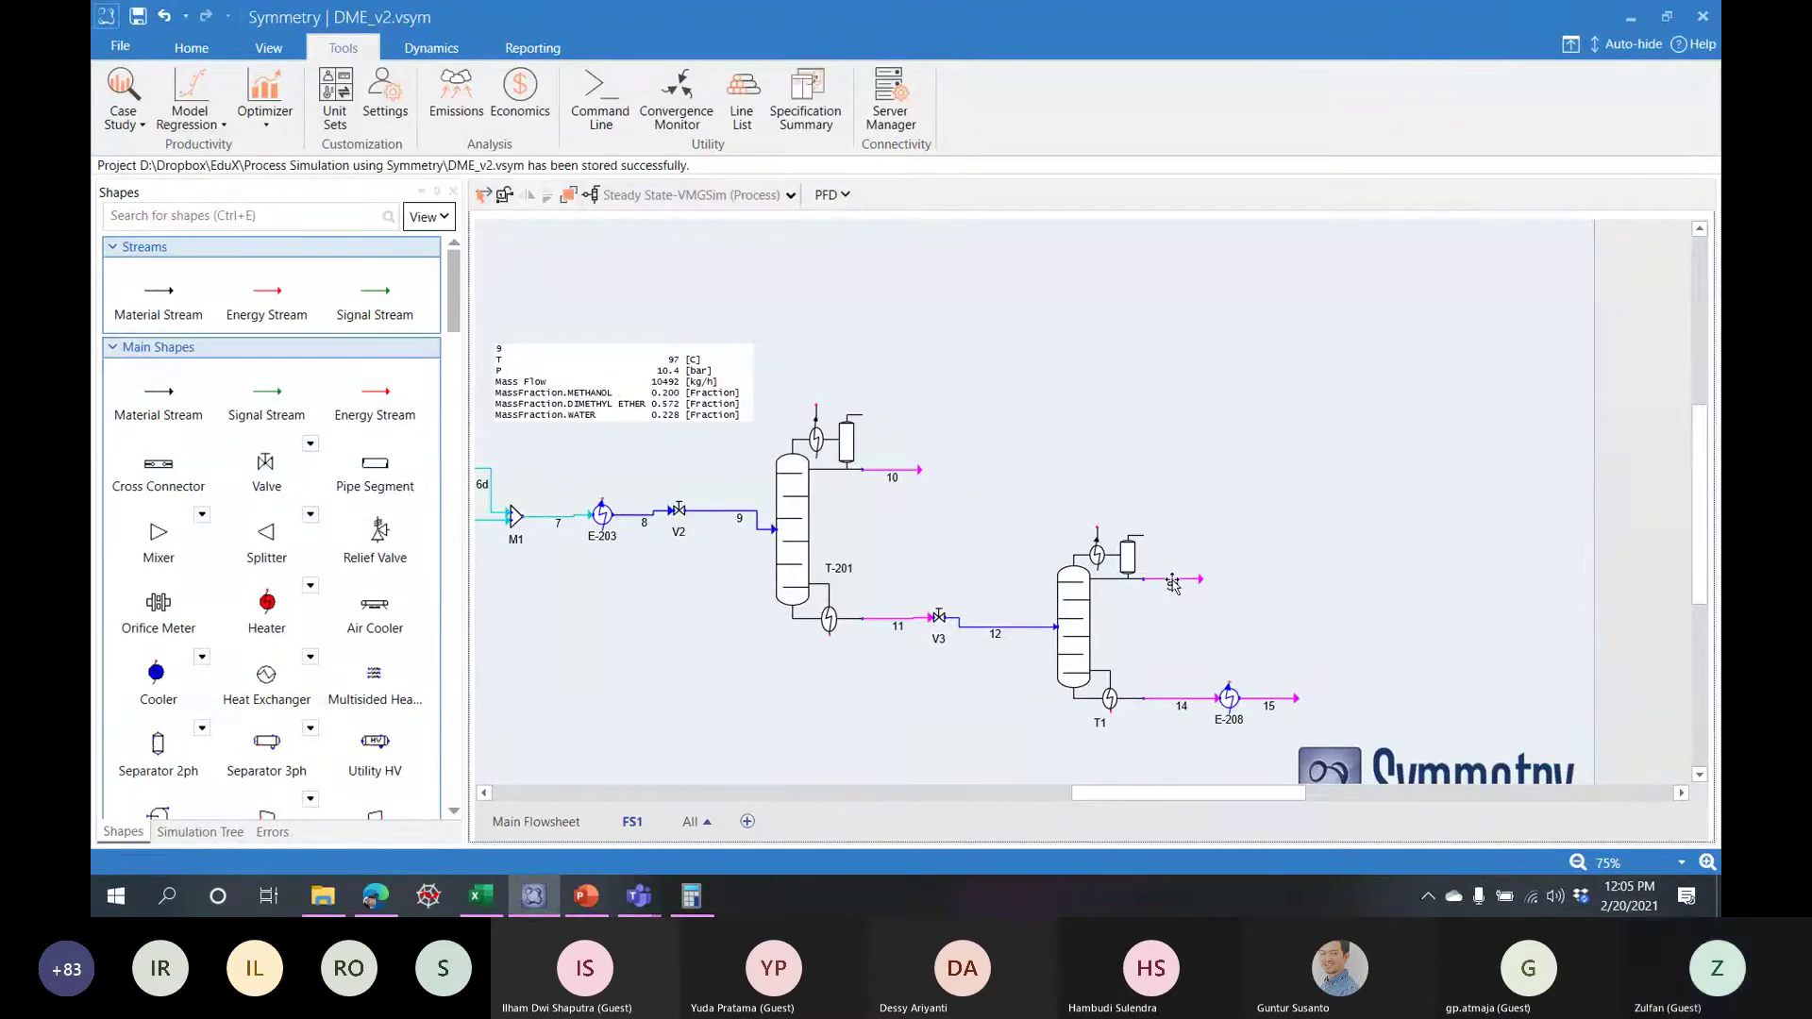
- Rename T1's condenser product stream S1 as 13 and close its window
double_click(1172, 581)
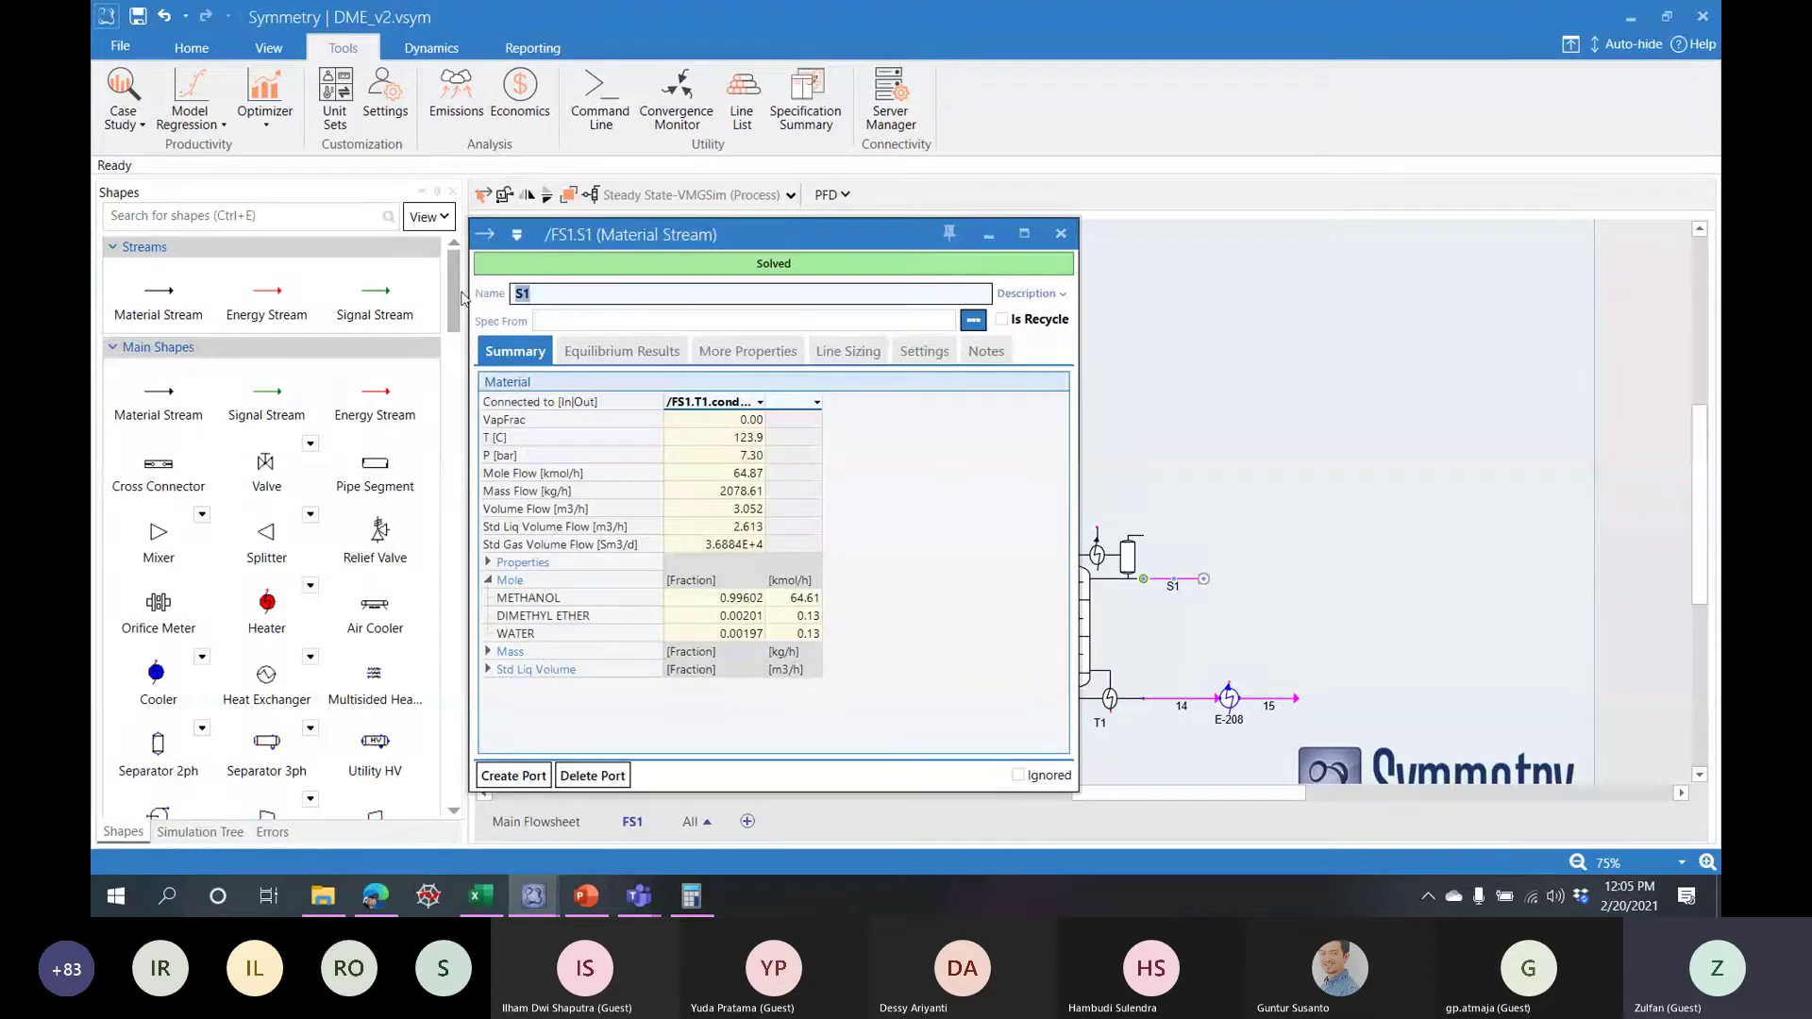
type("13")
key("Return")
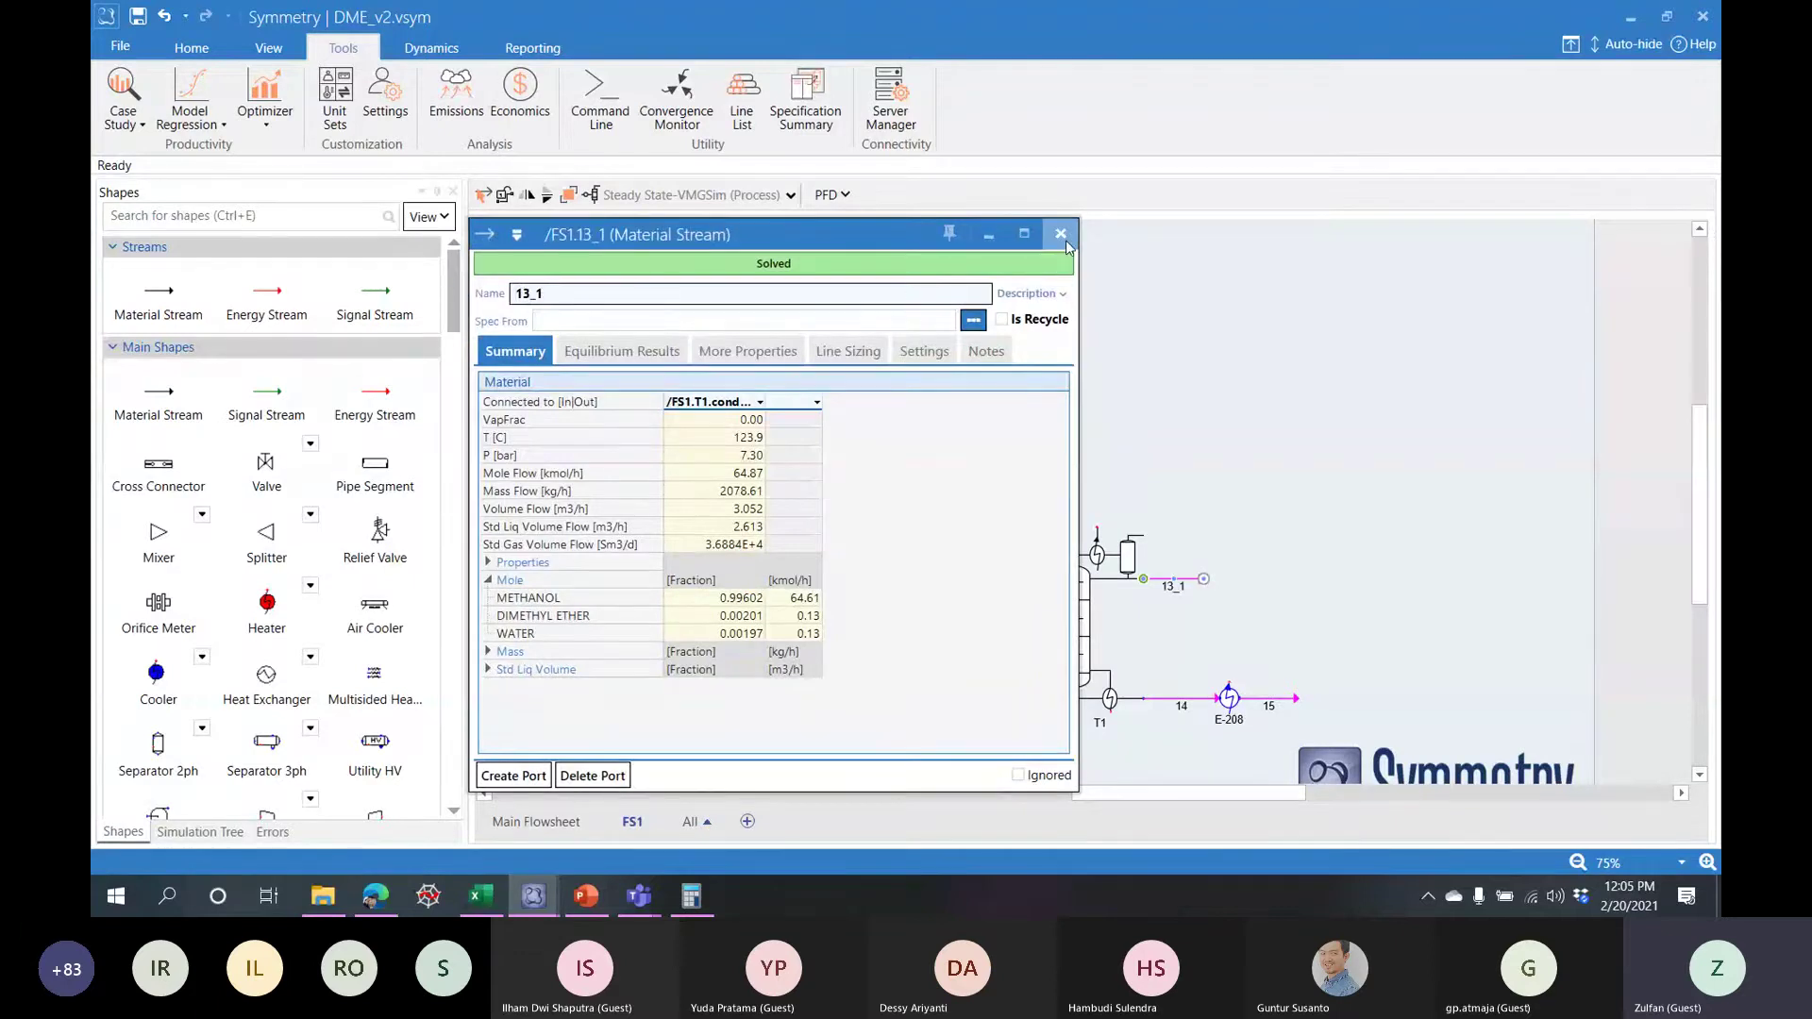
left_click_drag(843, 236, 566, 179)
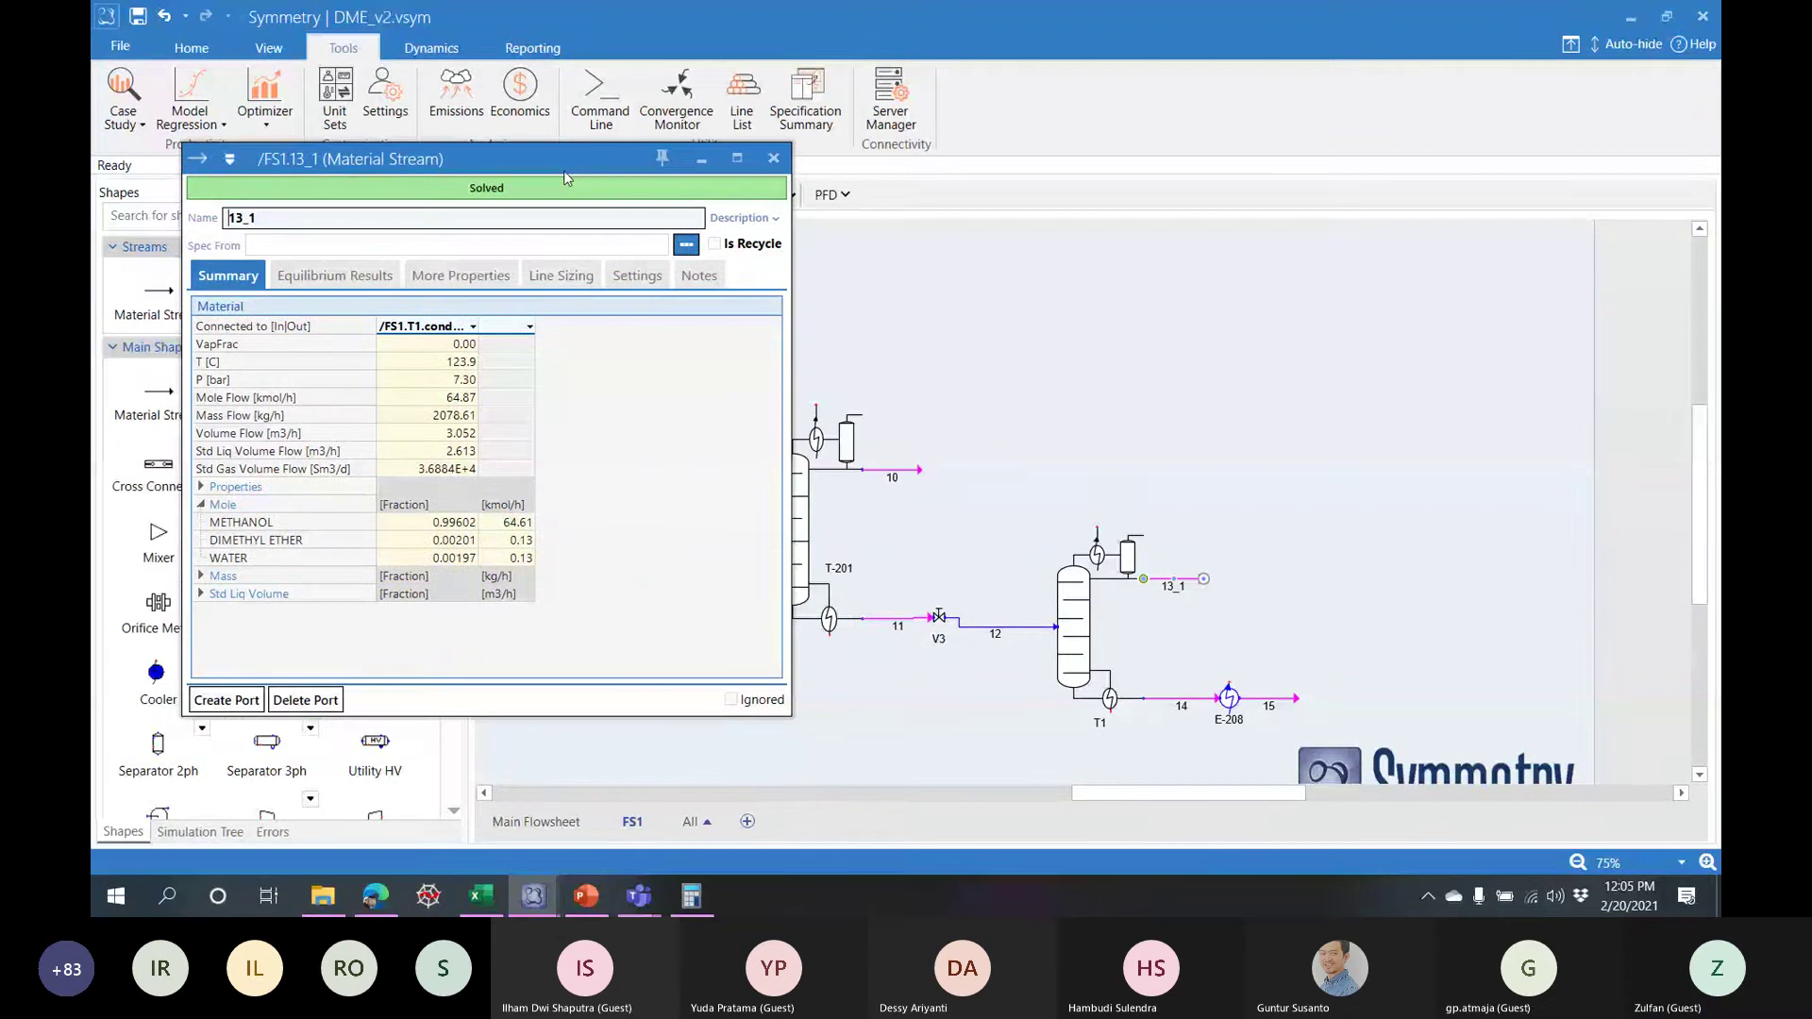
left_click(773, 158)
- Rename the methanol tower T1 as T-202, close its window, and save the project
scroll(1038, 482, "left", 10)
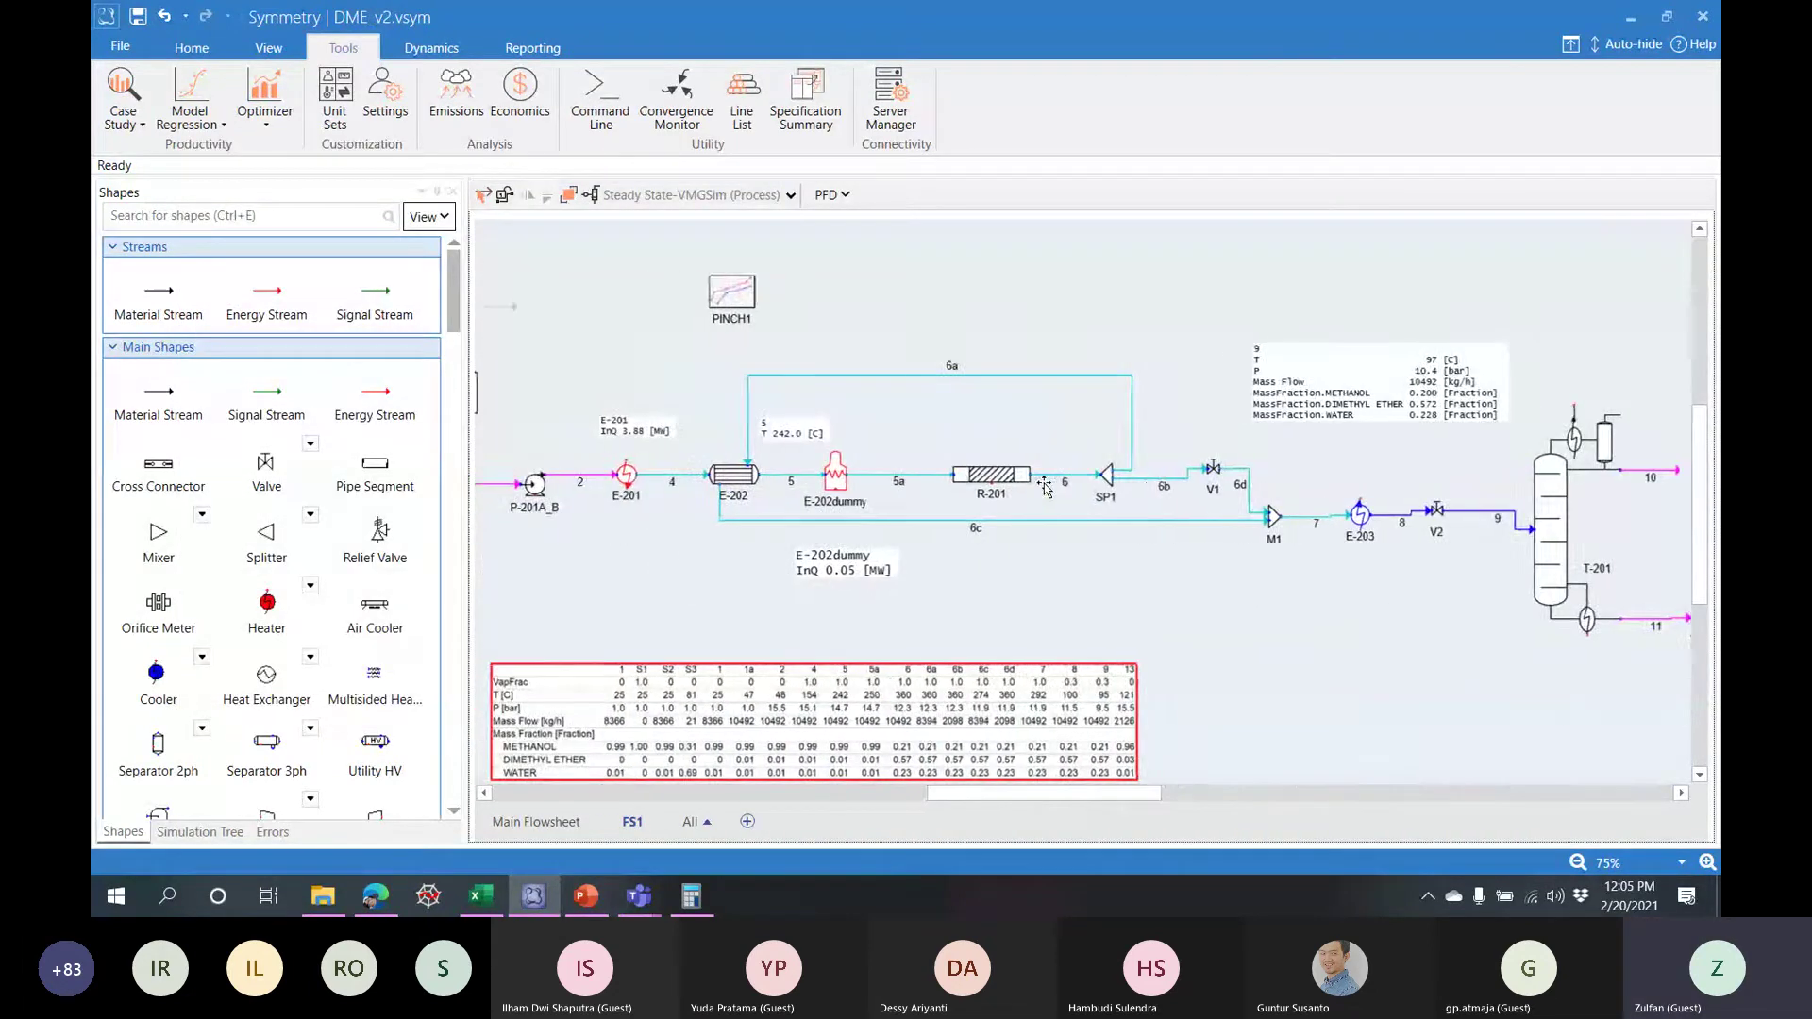
scroll(1114, 519, "right", 10)
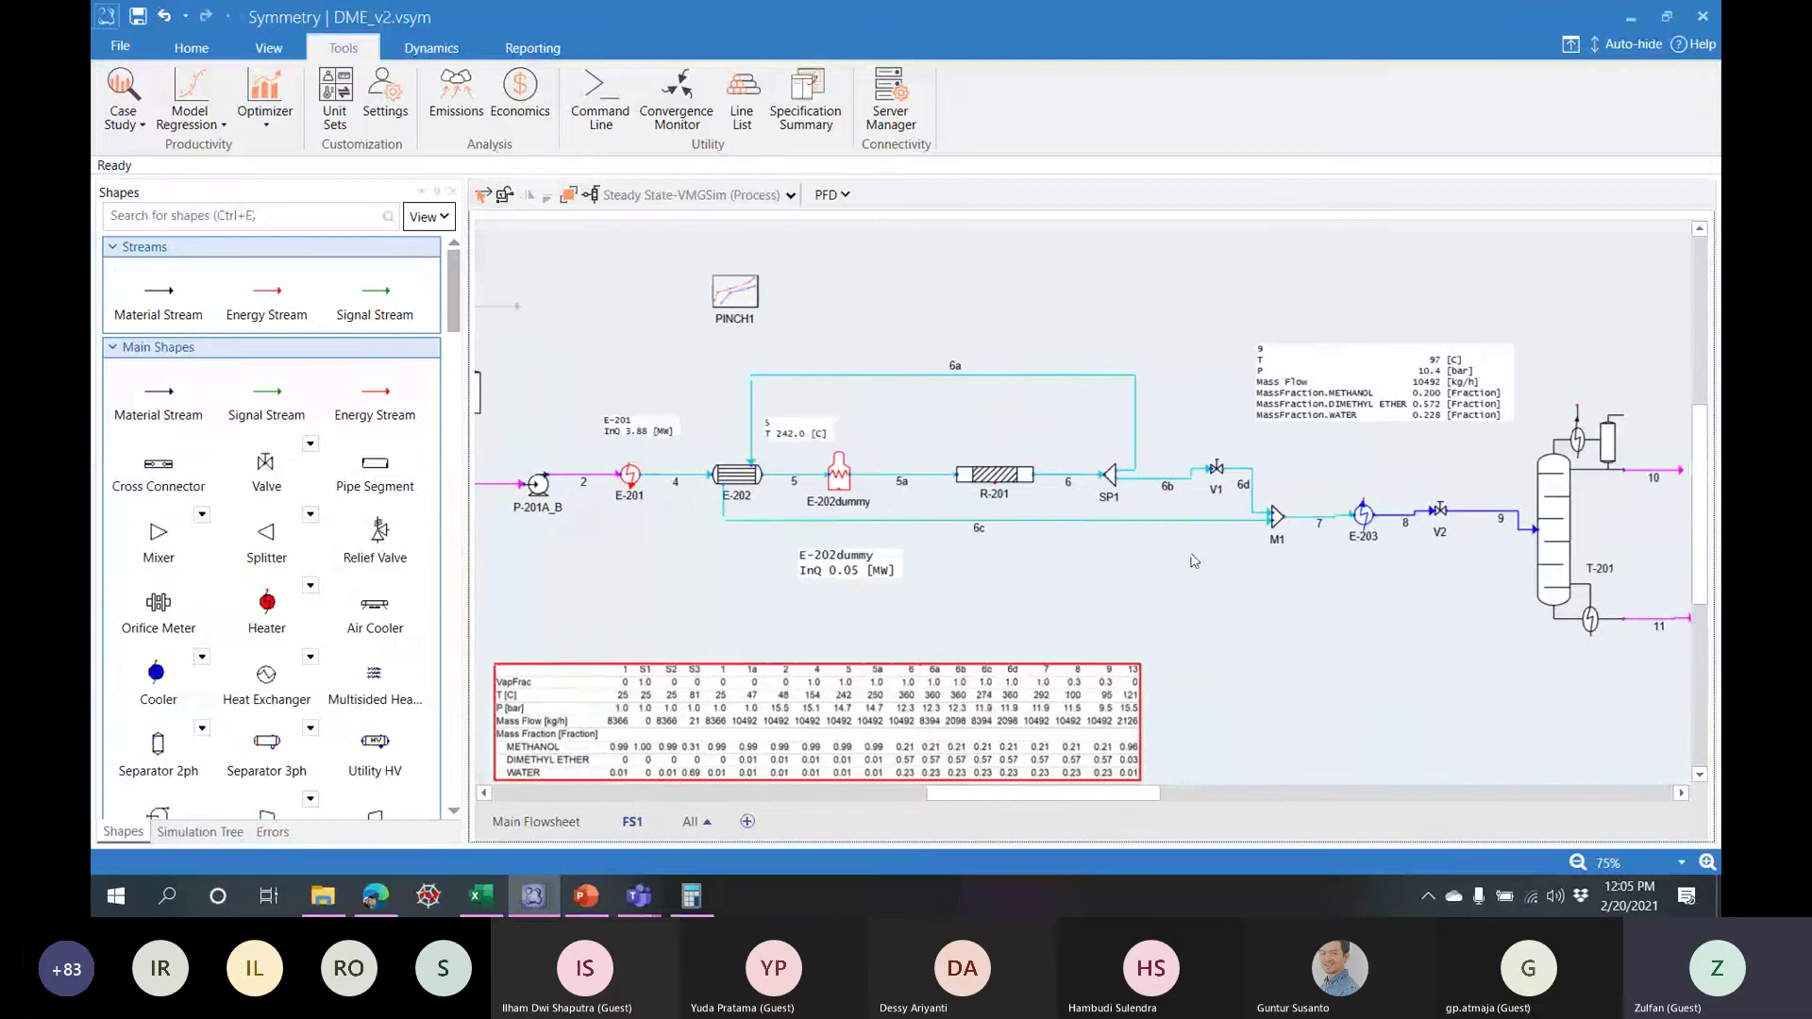
scroll(1189, 563, "right", 5)
double_click(1019, 614)
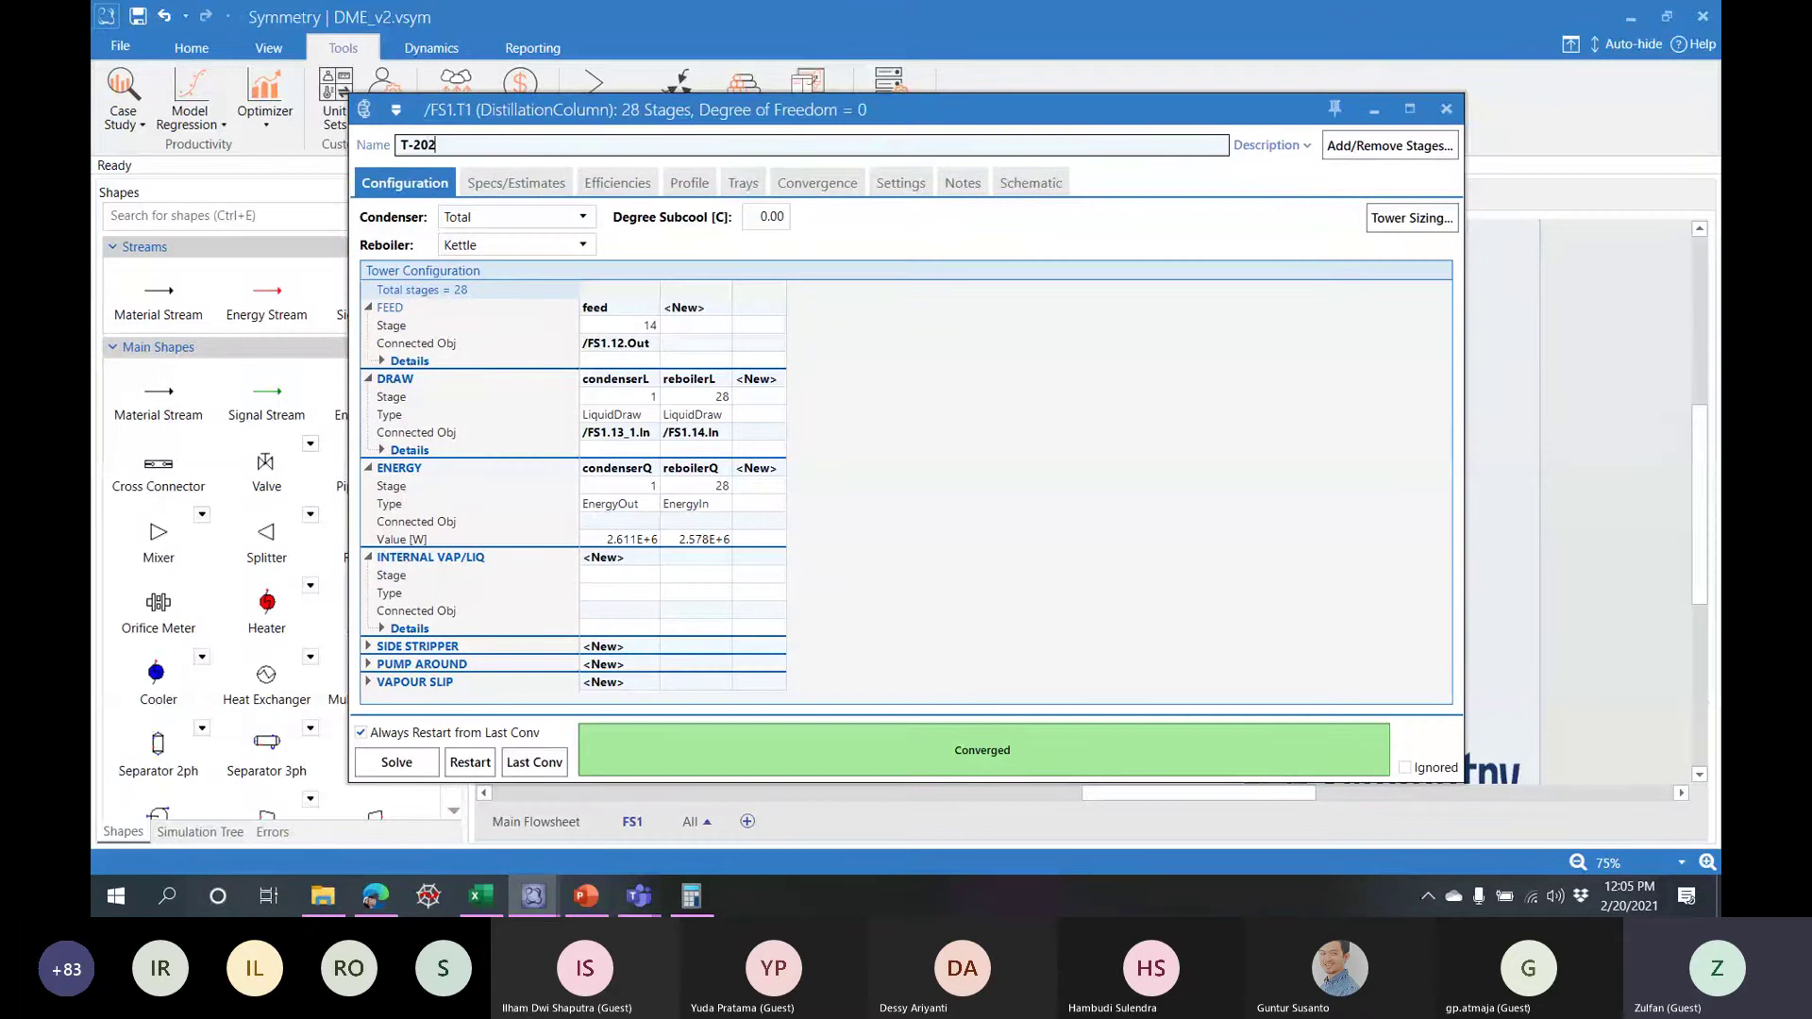
type("T-202")
key("Return")
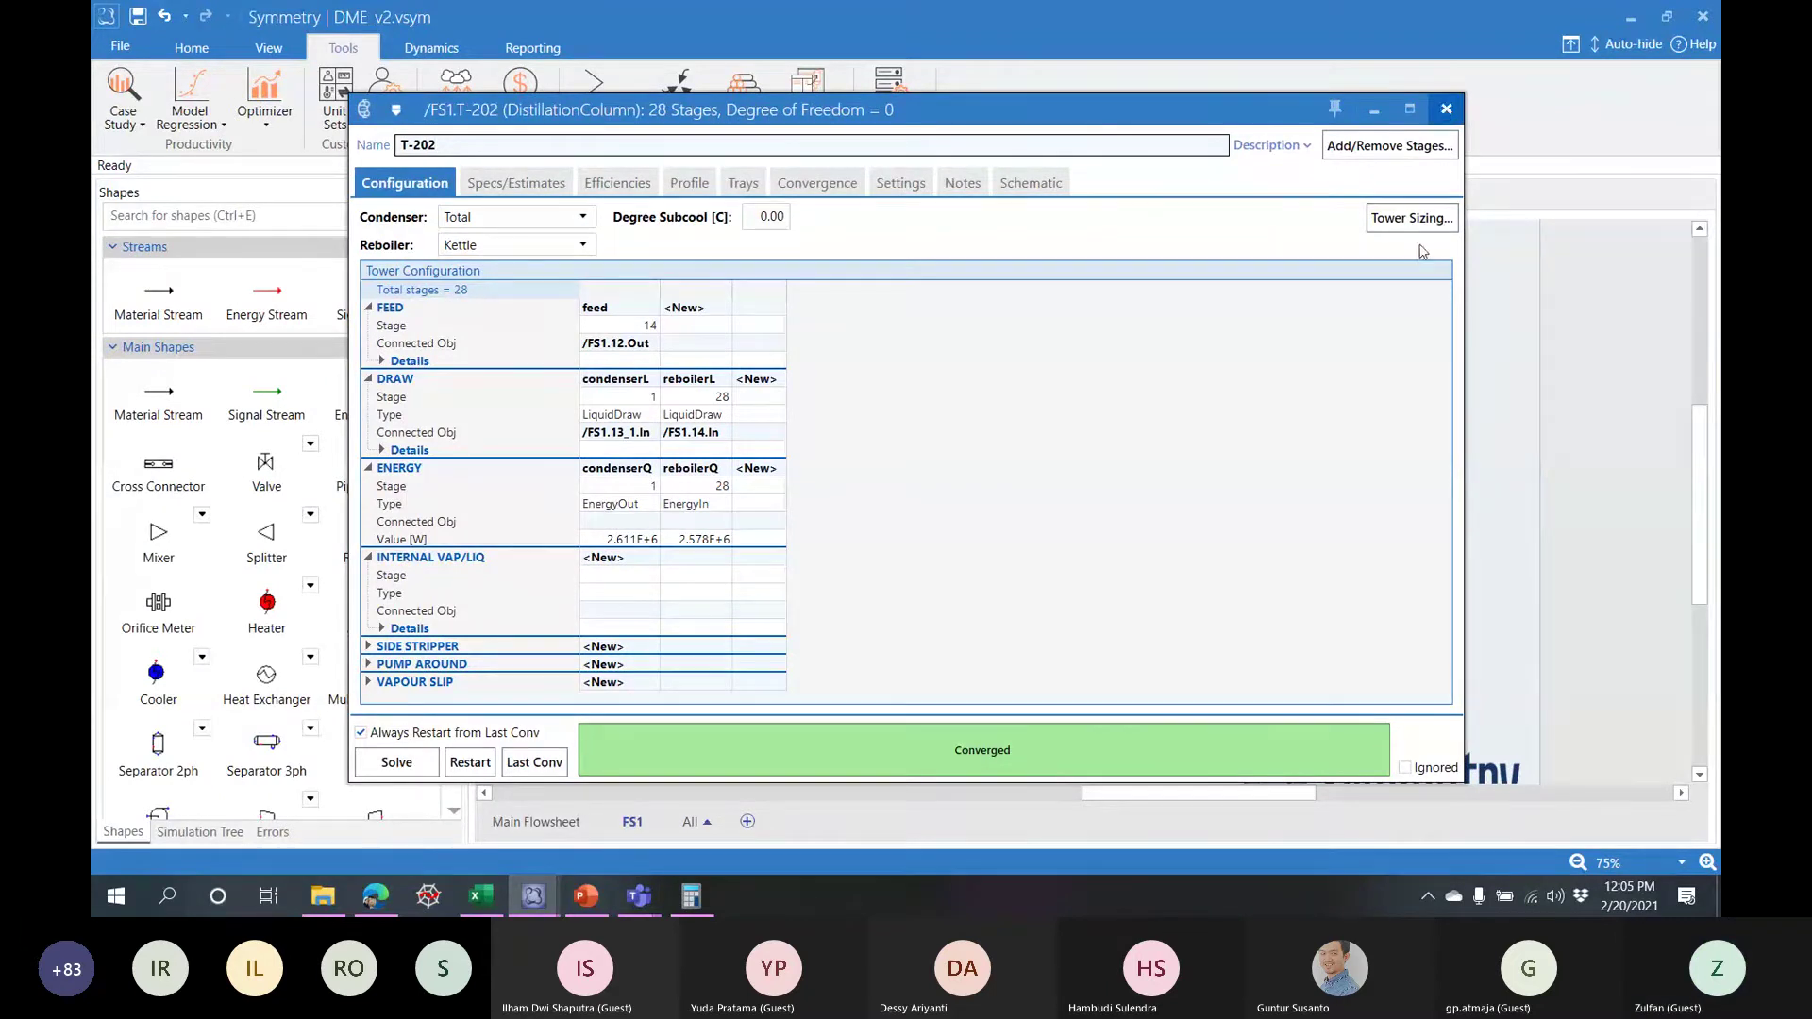
key("Escape")
key("ctrl+s")
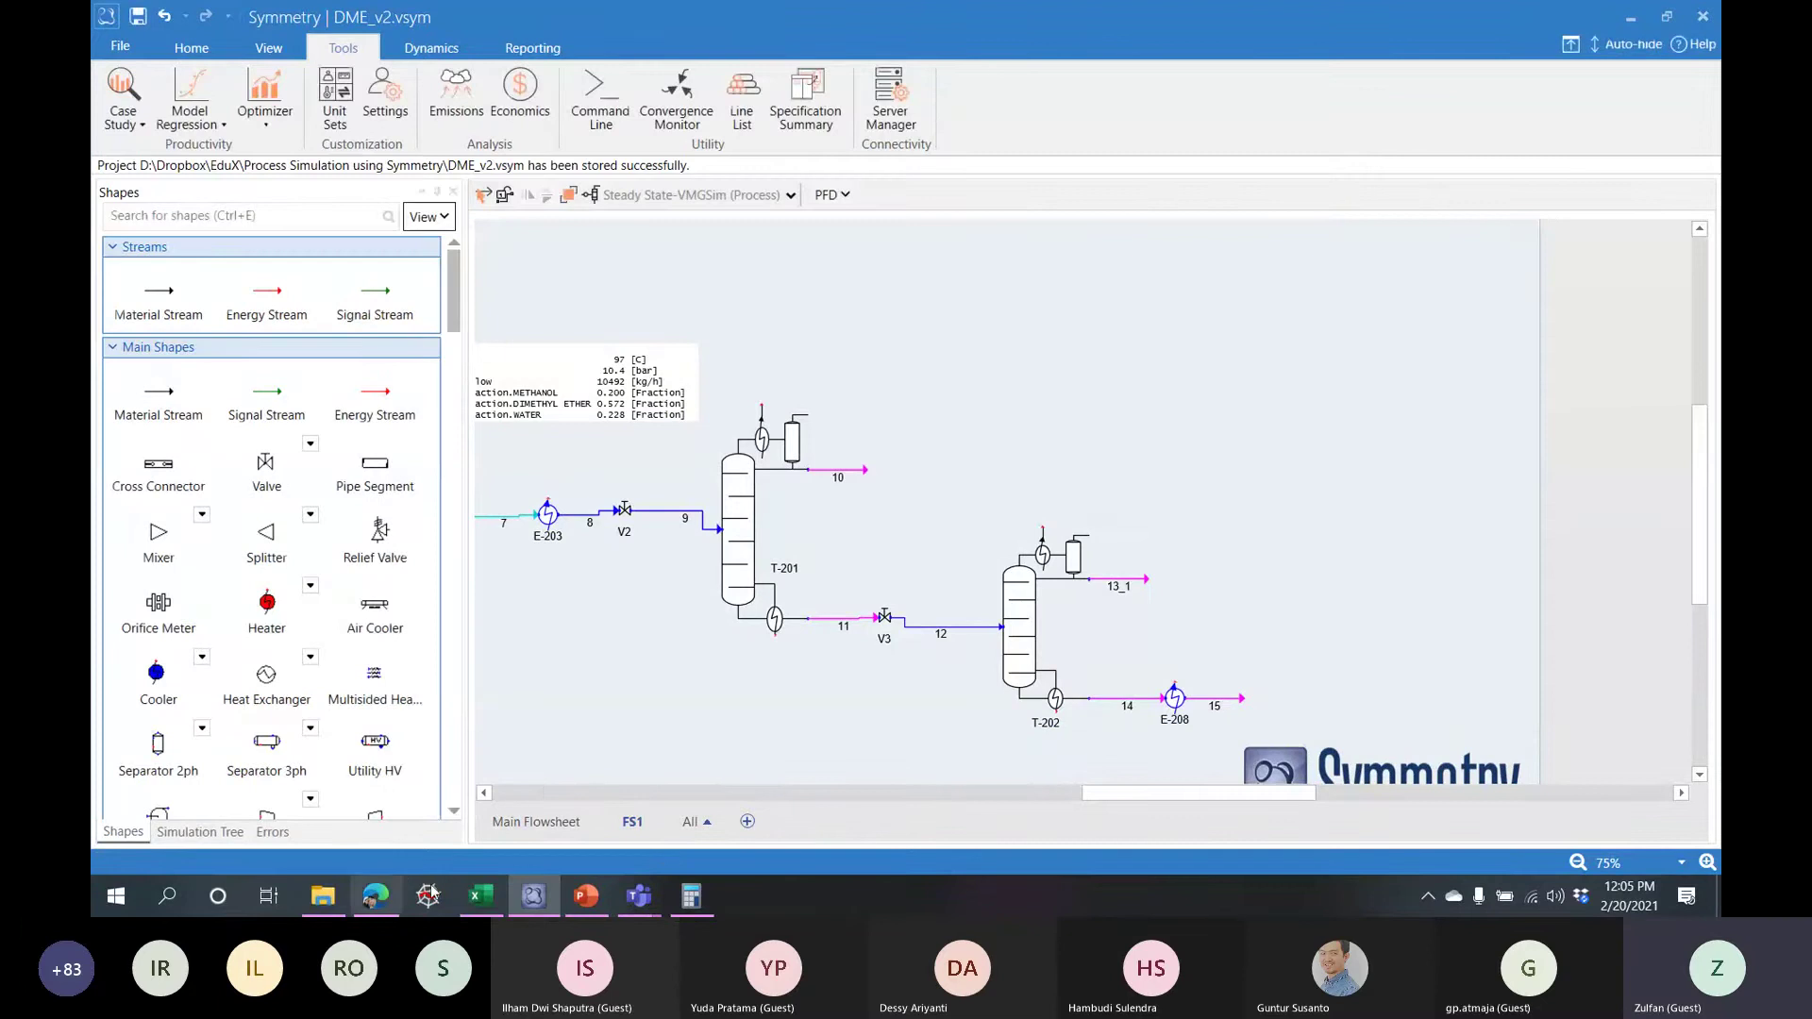
- Switch to the Microsoft Teams meeting and look through the chat for participants' questions
mouse_move(639, 897)
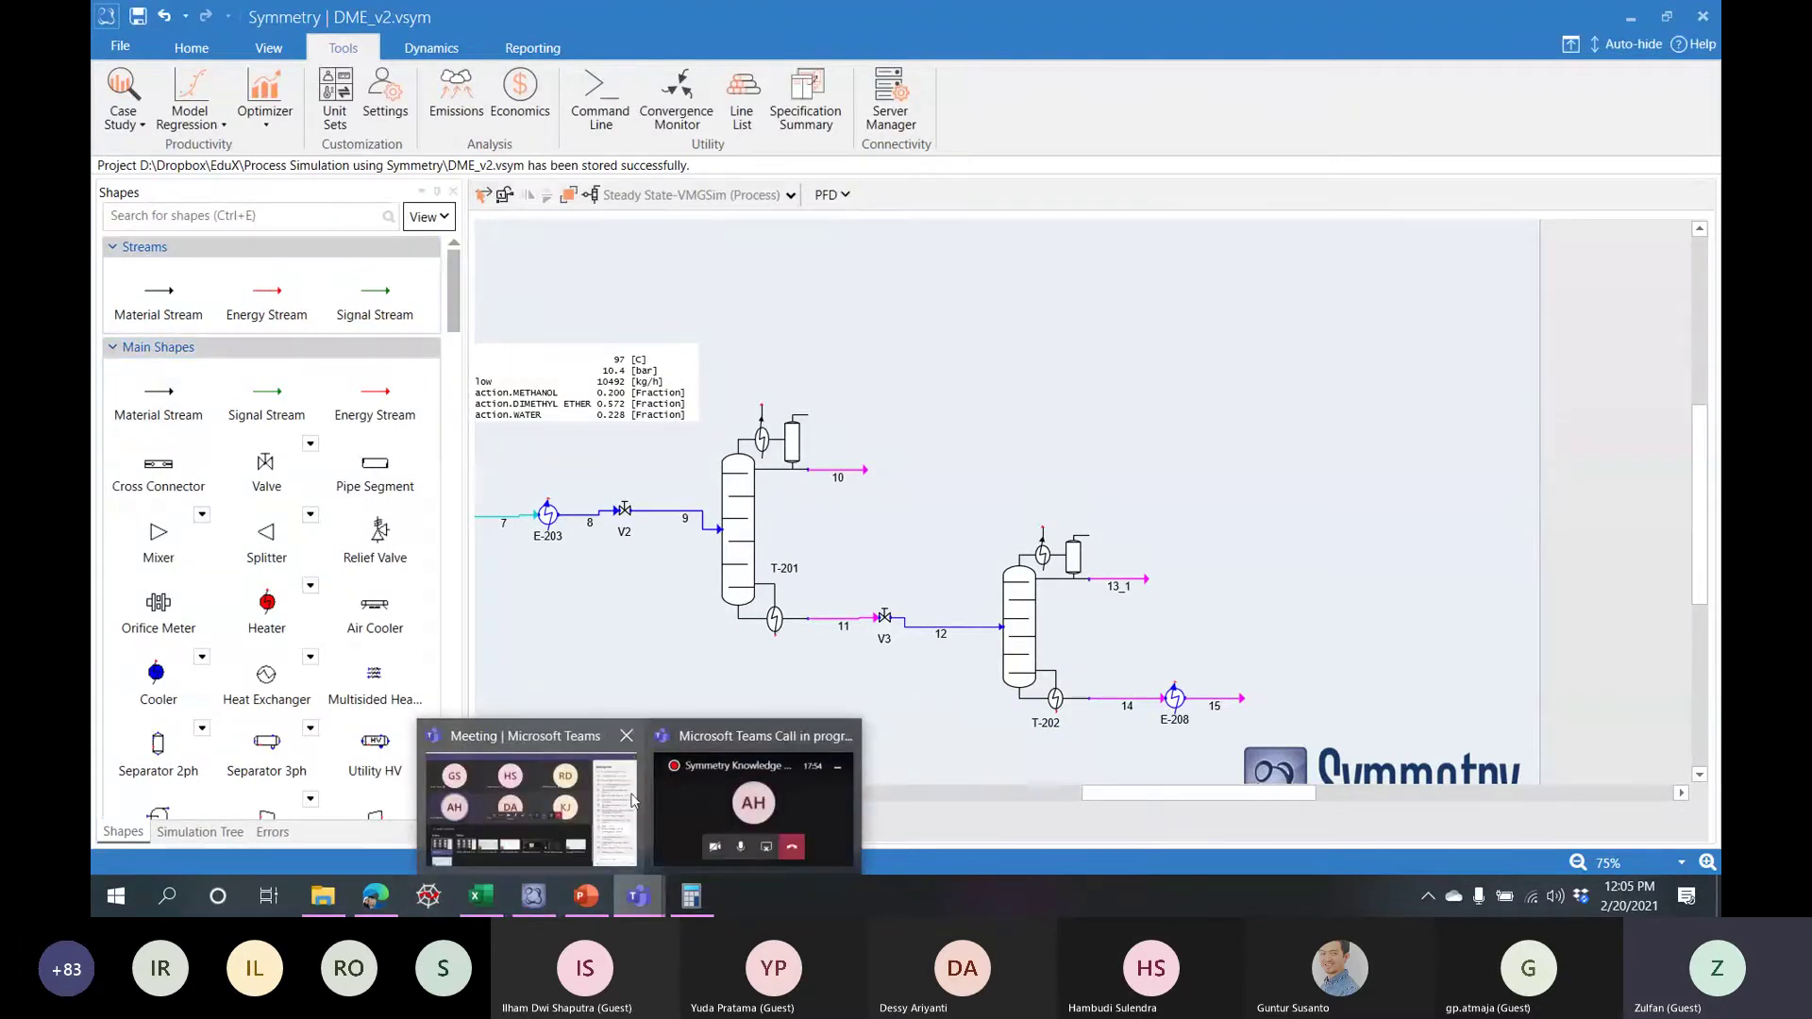
left_click(624, 803)
key("Escape")
scroll(1642, 660, "up", 3)
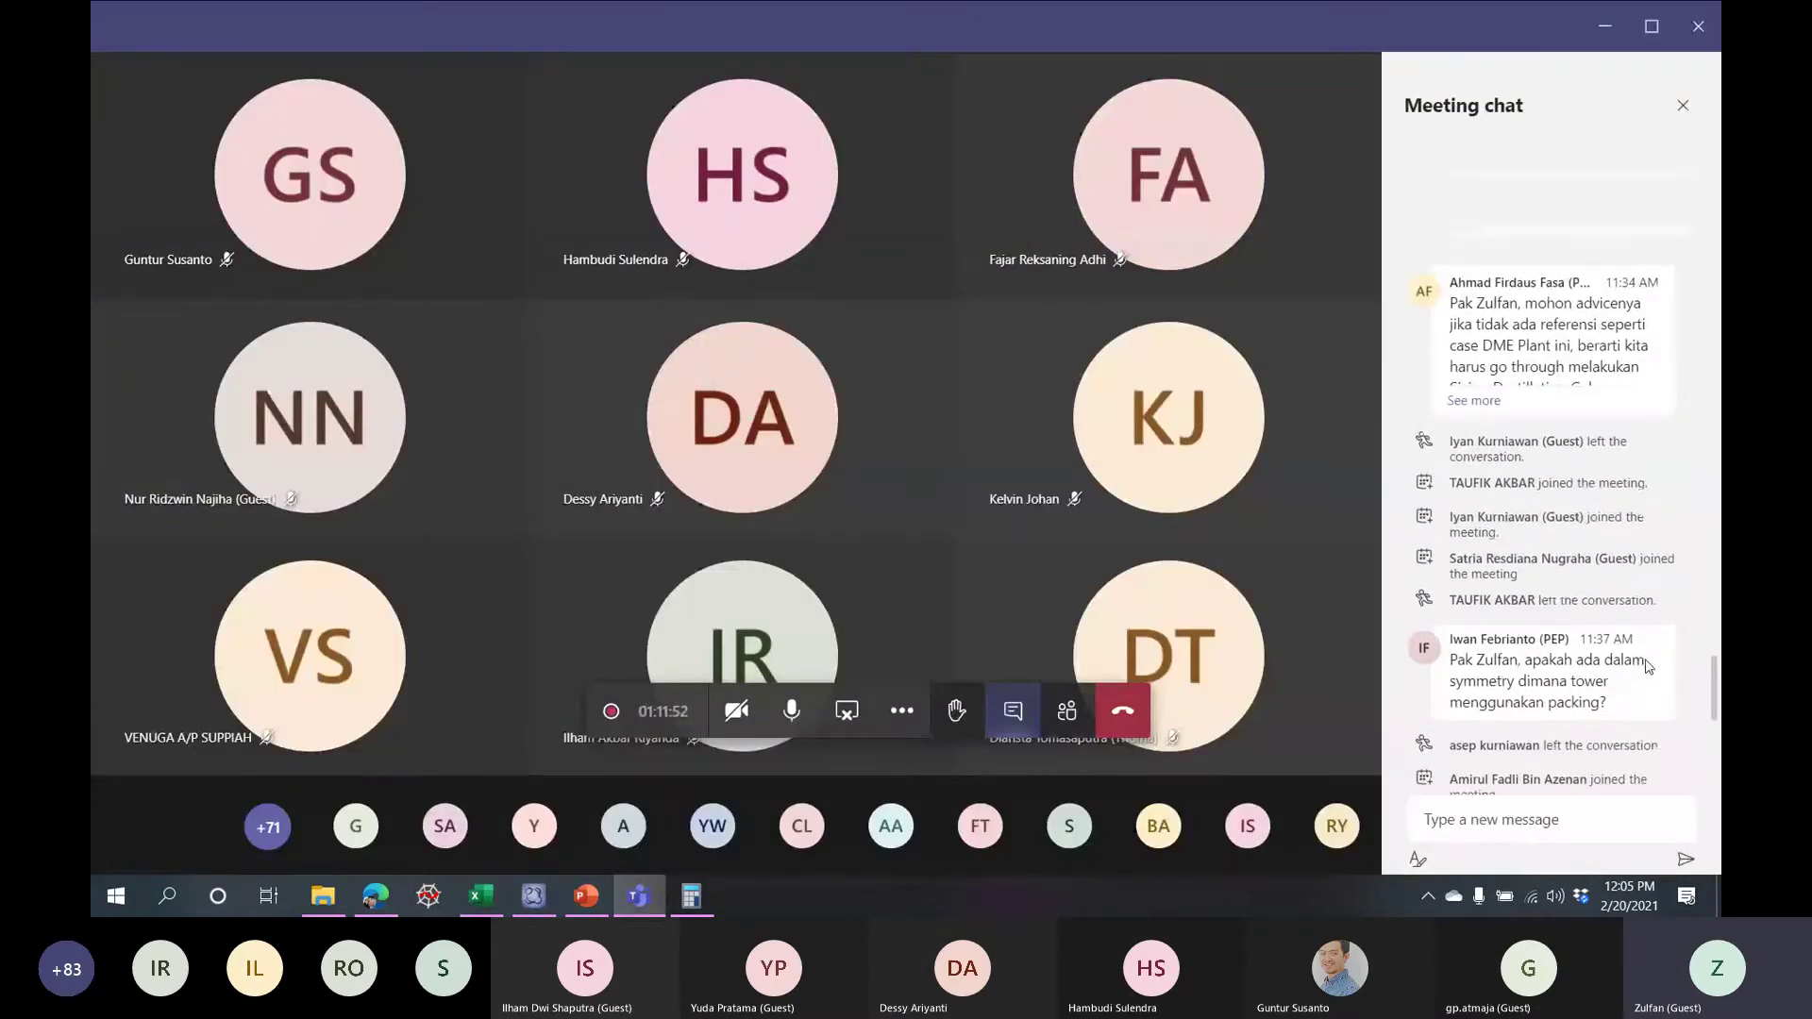
scroll(1647, 666, "up", 10)
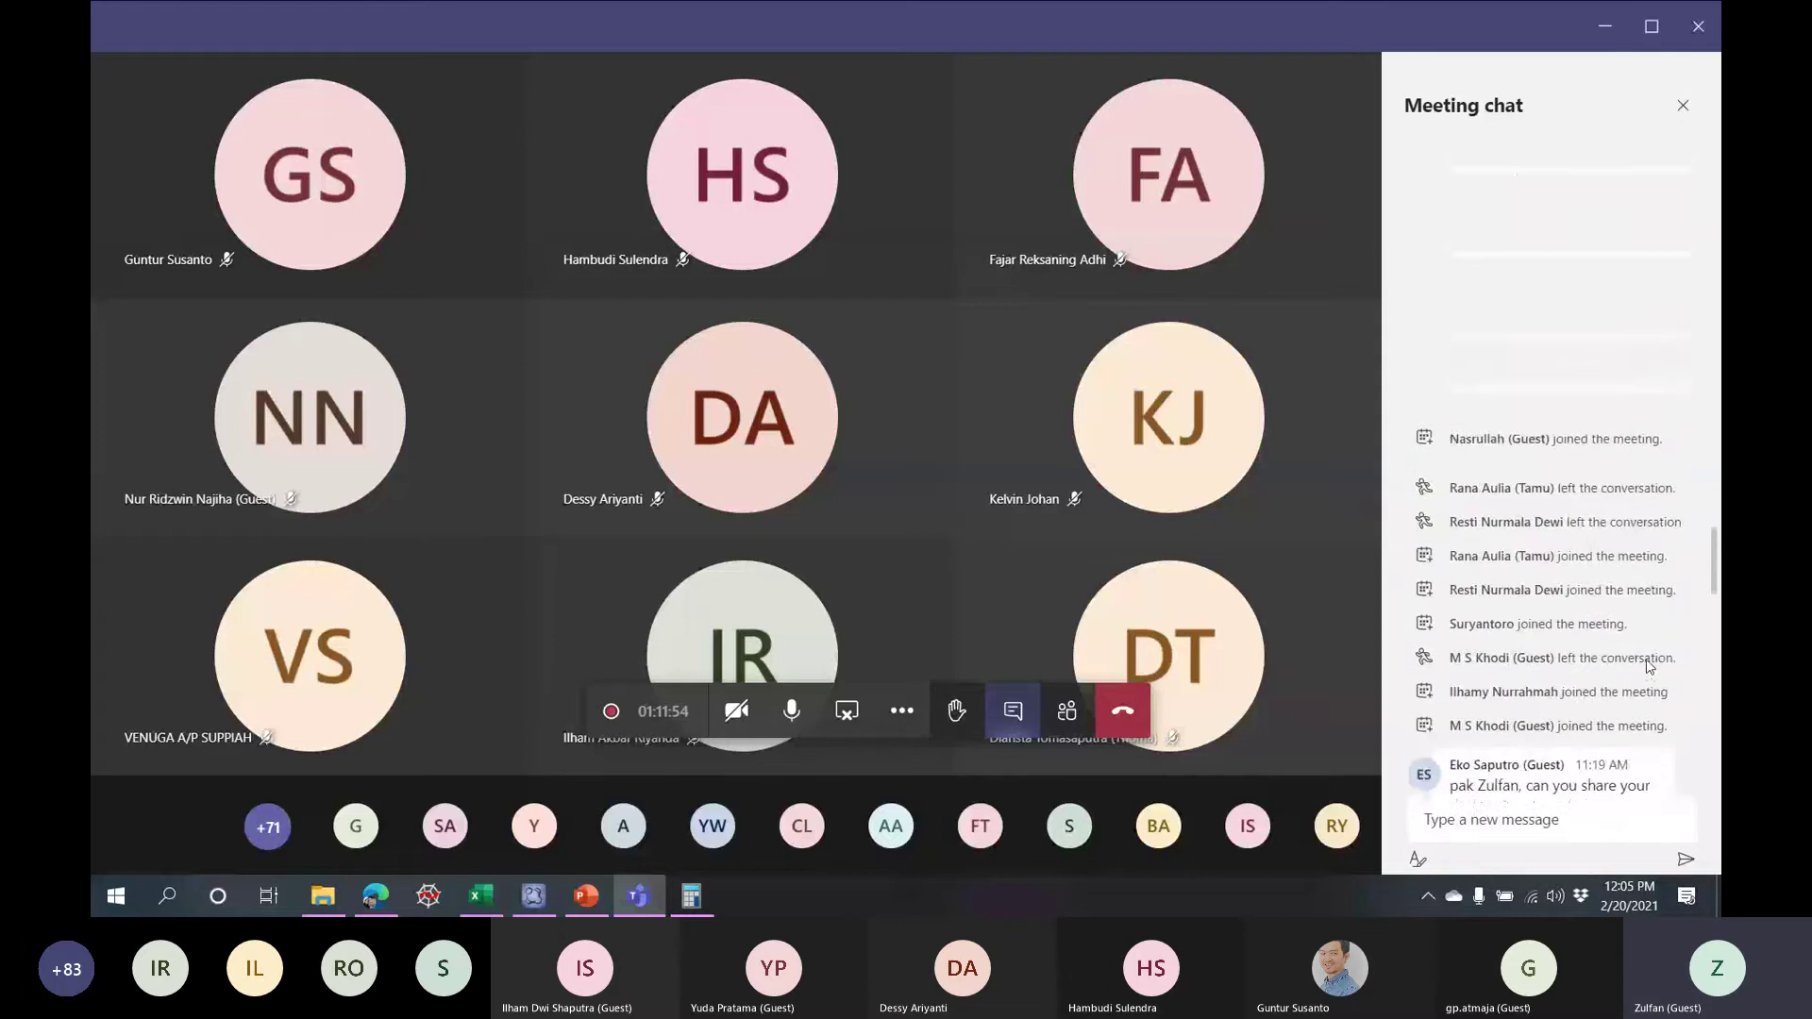
scroll(1647, 665, "up", 5)
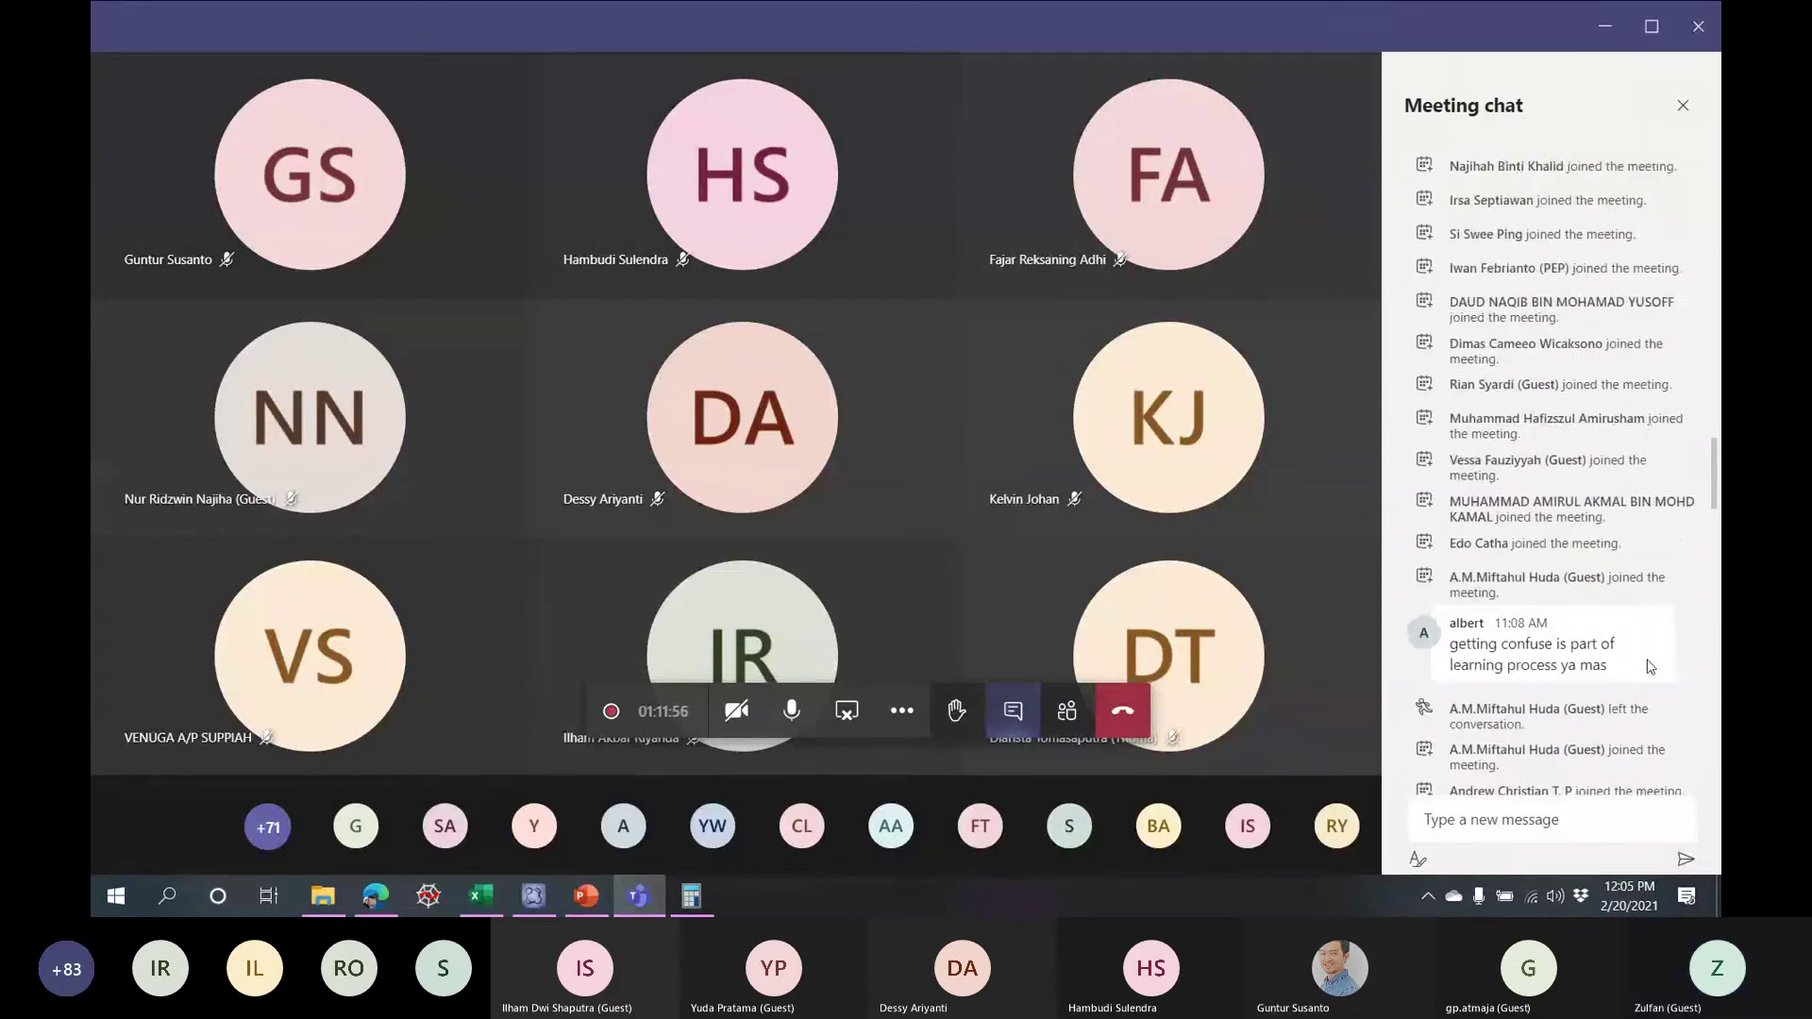
scroll(1651, 668, "down", 5)
scroll(1650, 669, "down", 5)
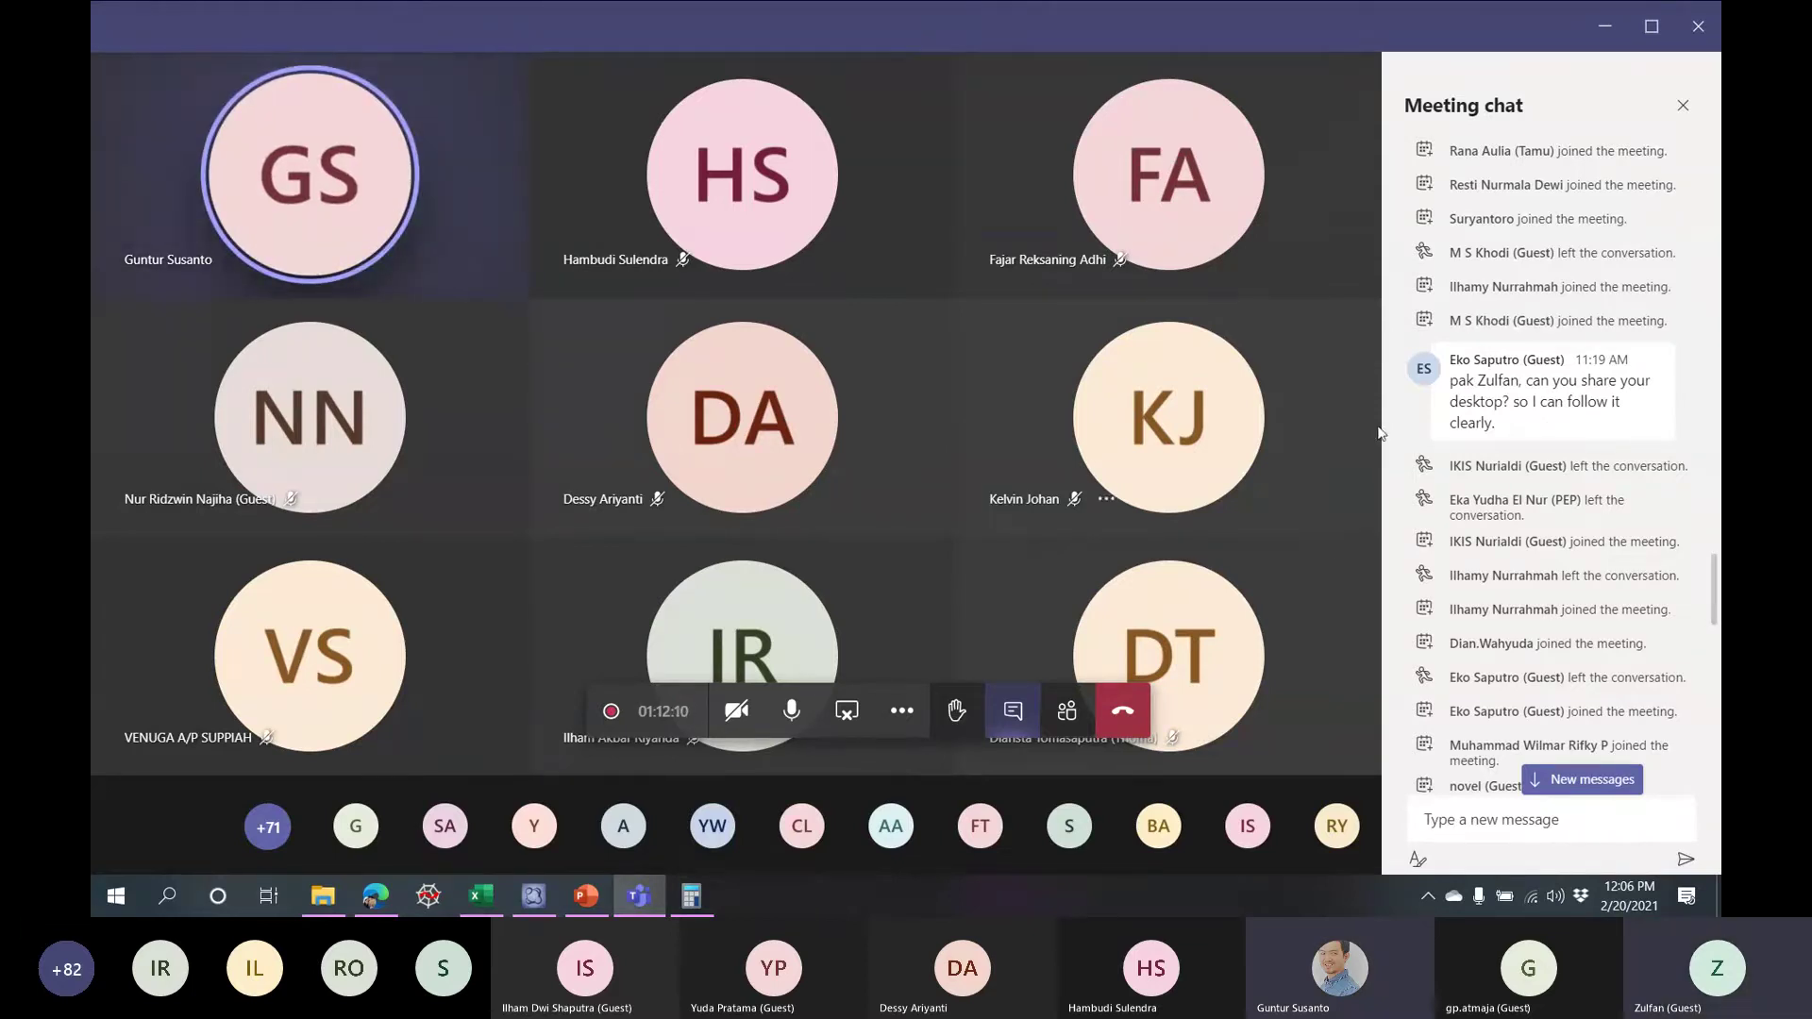
scroll(1631, 681, "down", 5)
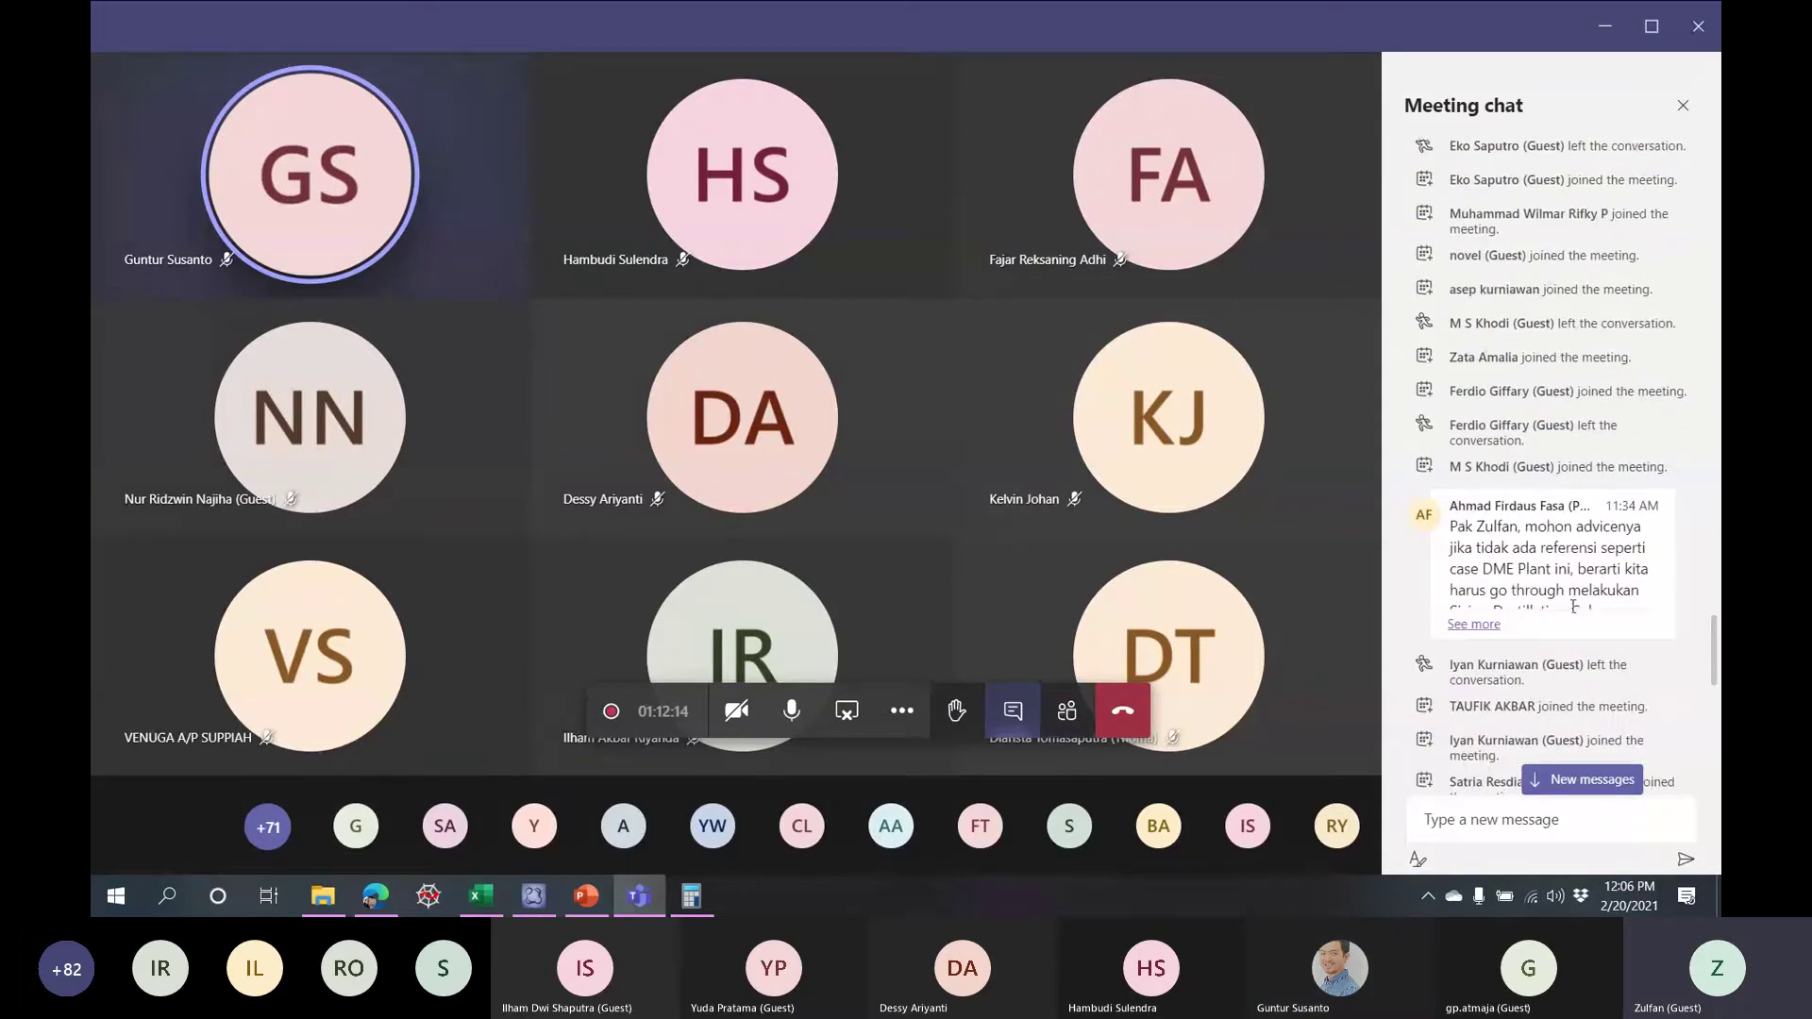
- Expand the chat question about sizing the distillation column before process simulation and read it in full
left_click(1477, 625)
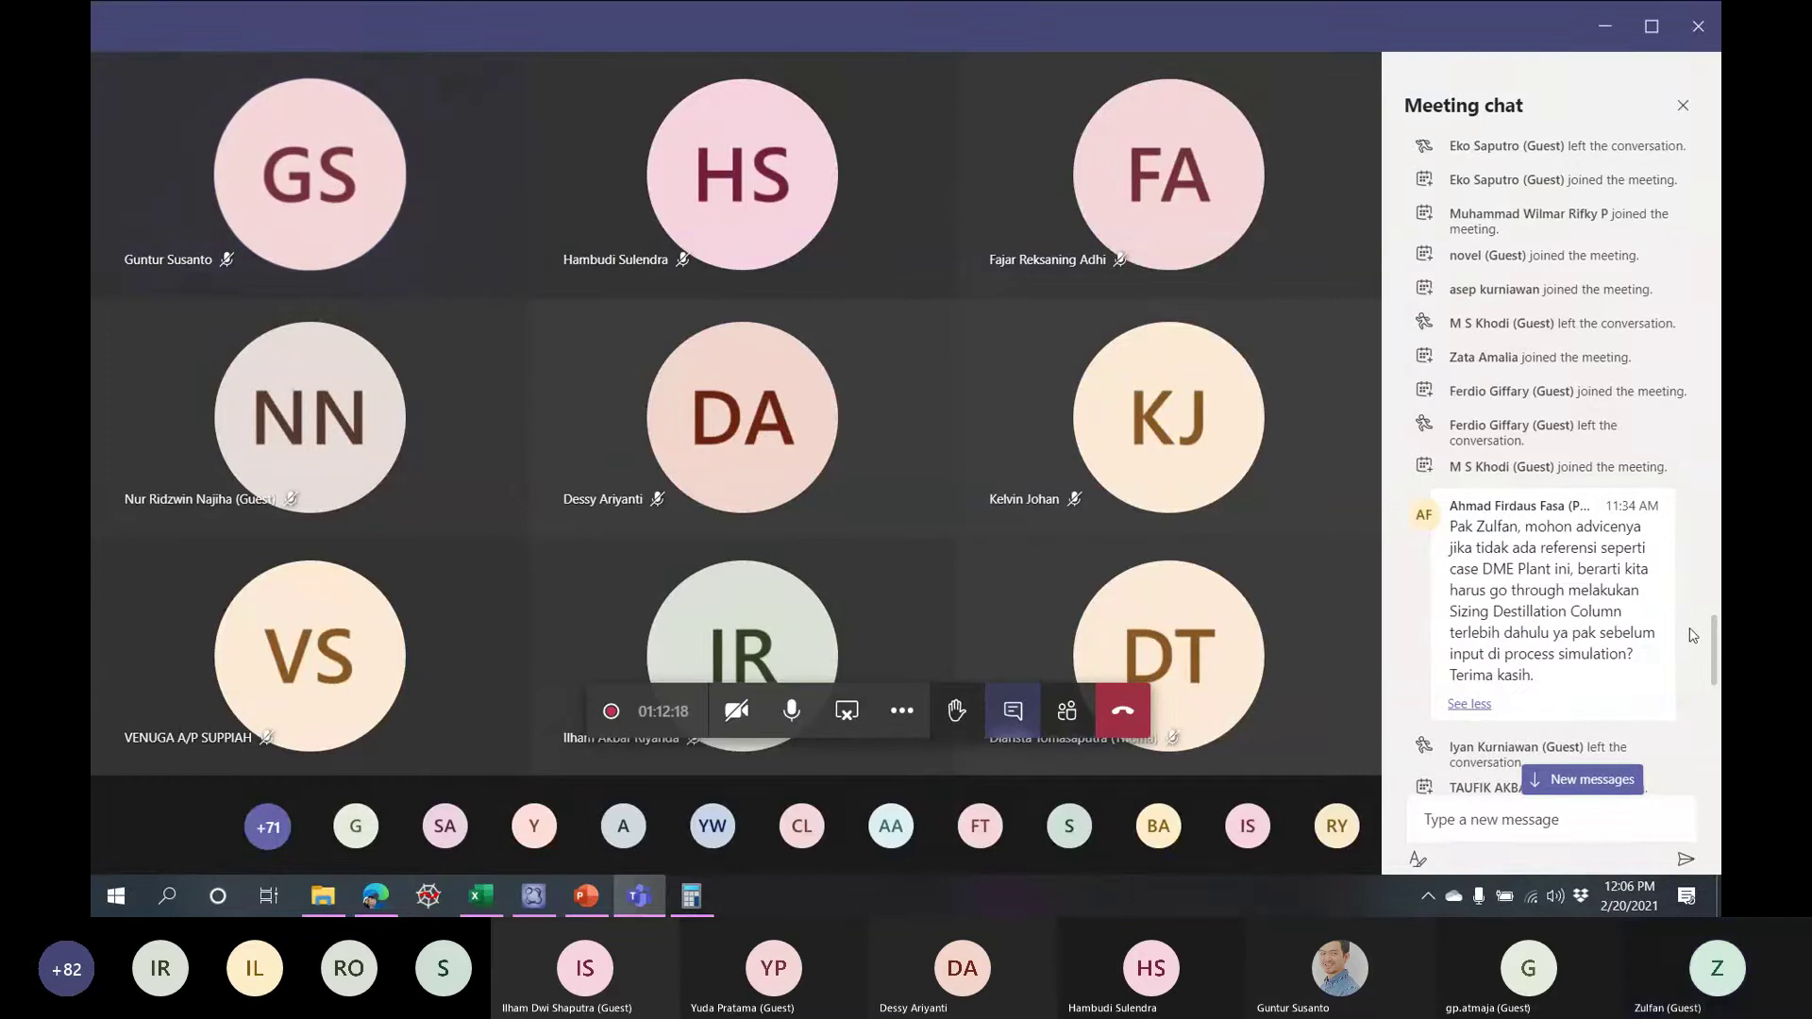
scroll(1560, 505, "down", 1)
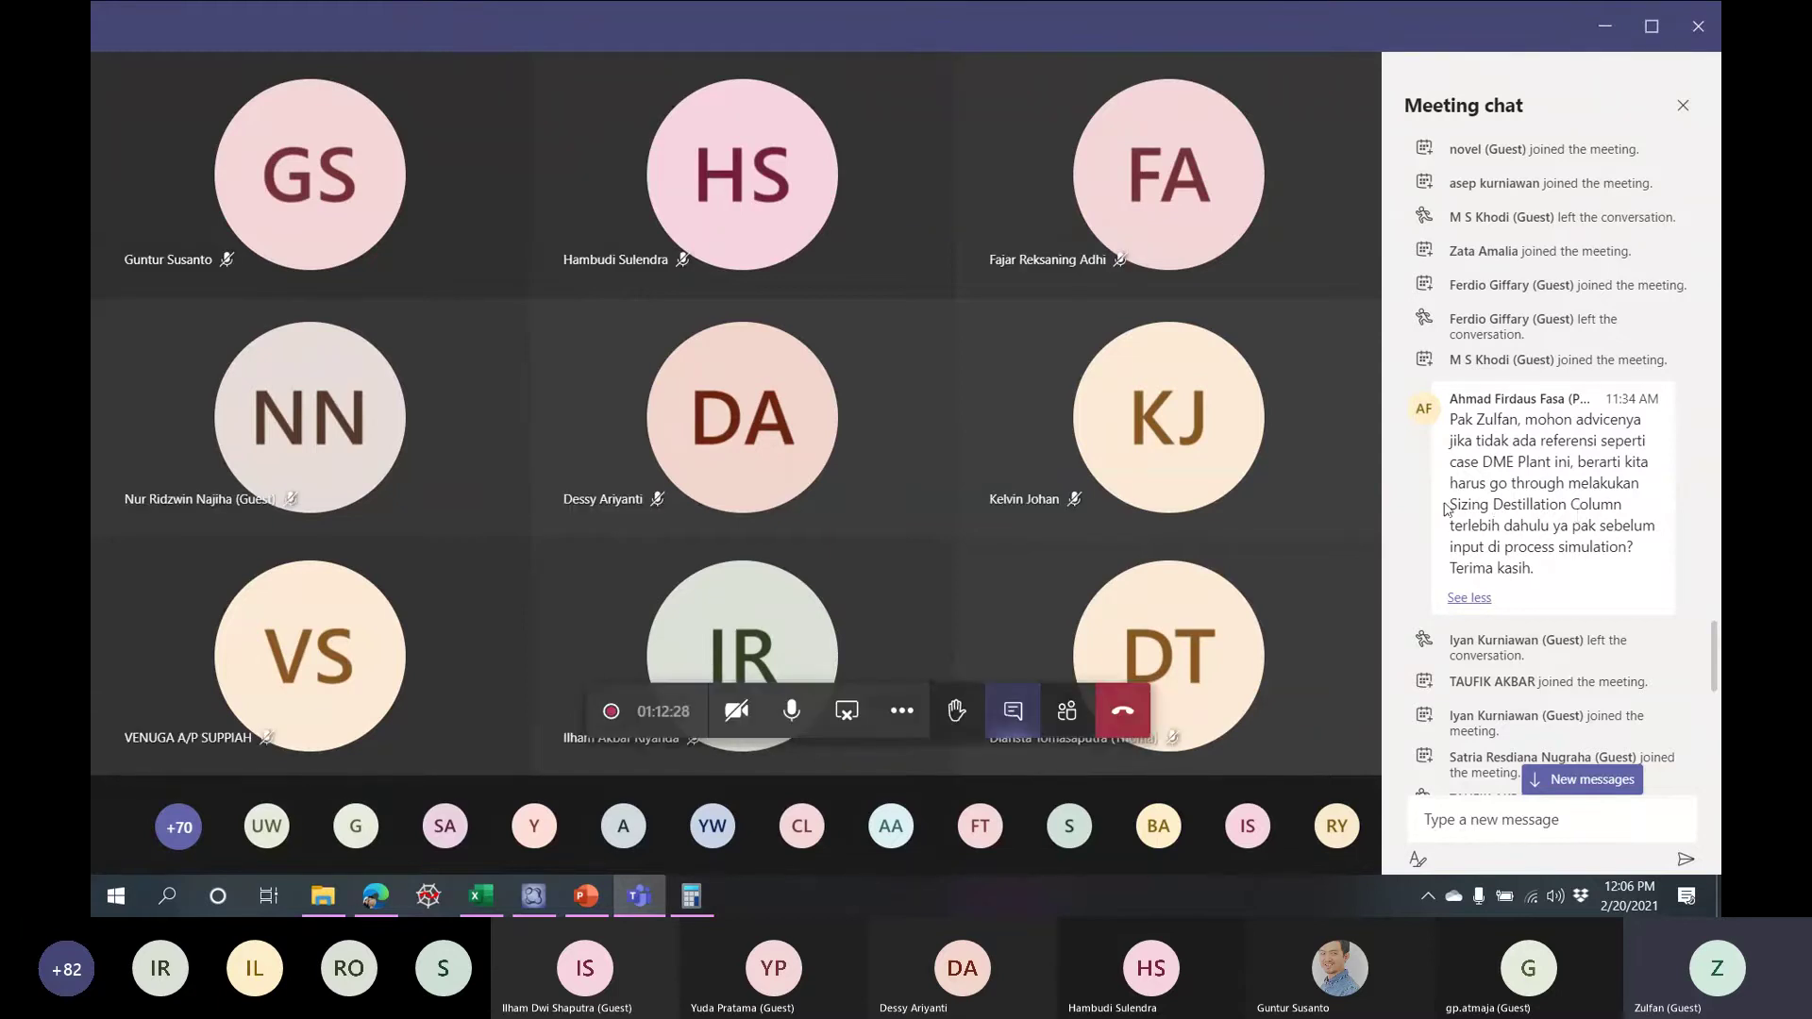
left_click_drag(1451, 503, 1571, 503)
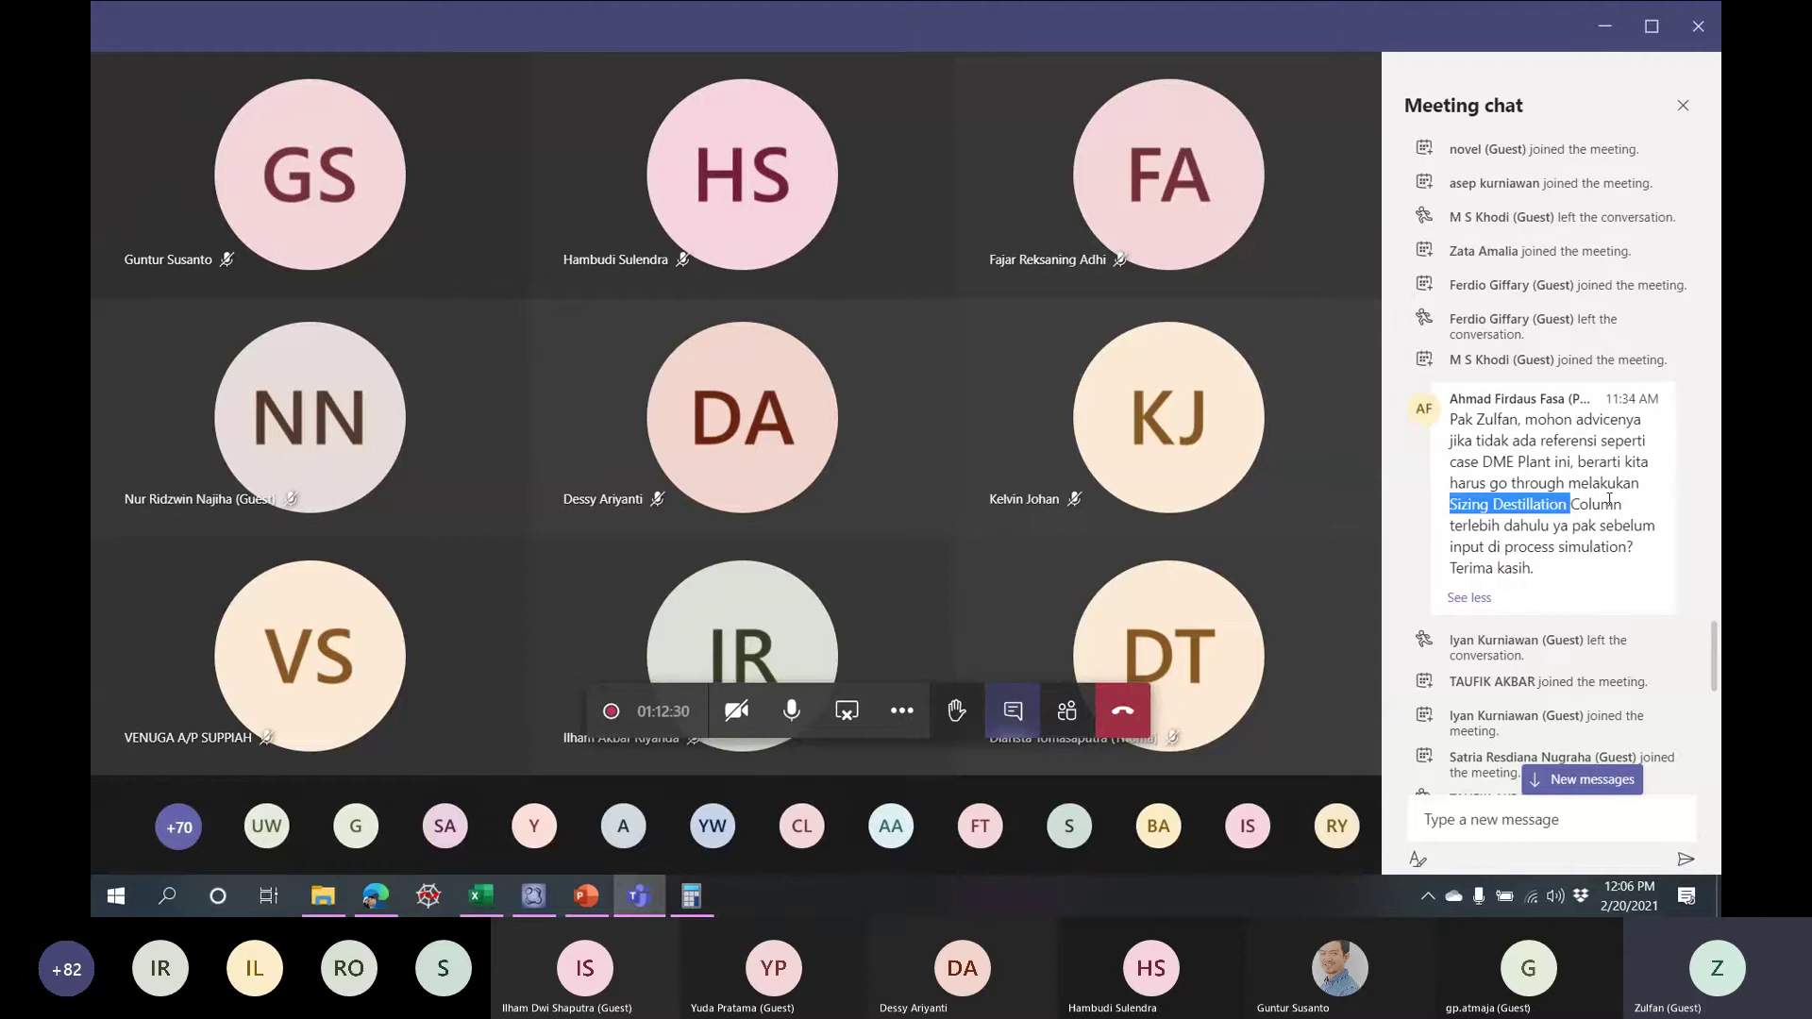
left_click(1609, 500)
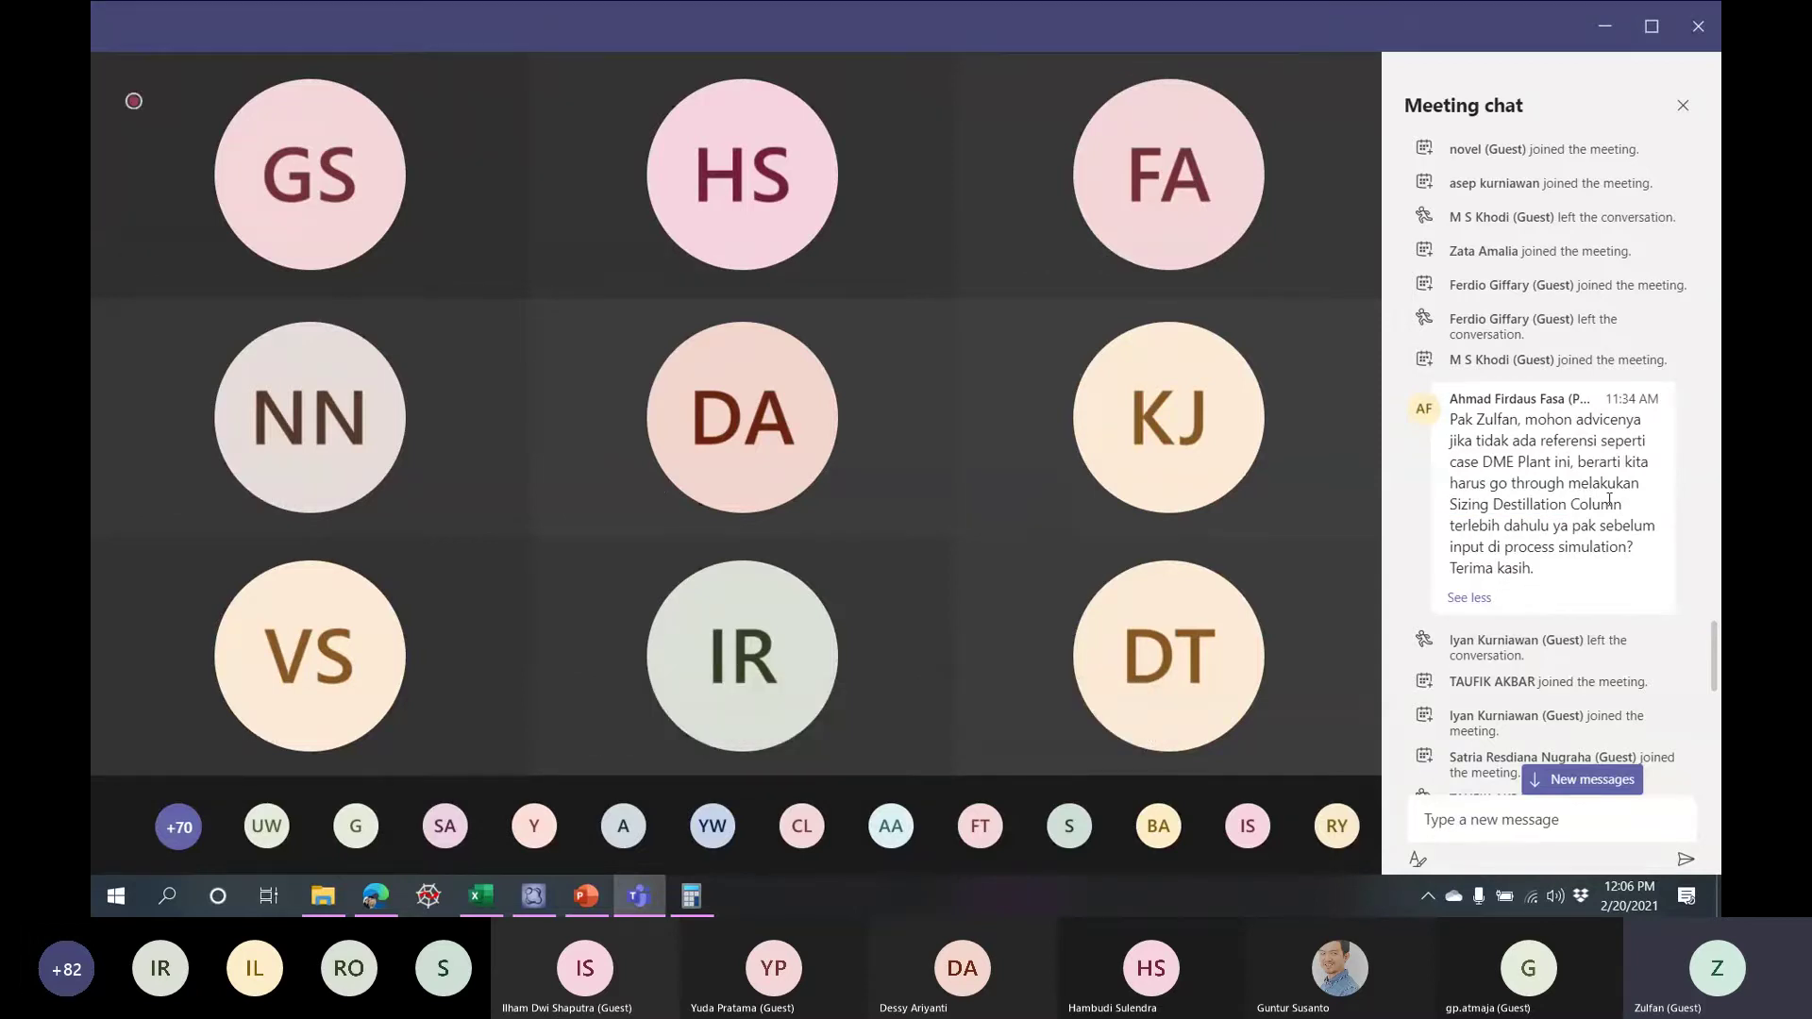
- Switch to Symmetry, inspect tower T-201's specifications and its stage plot of temperature and dimethyl ether liquid fraction, and close its window
left_click(533, 895)
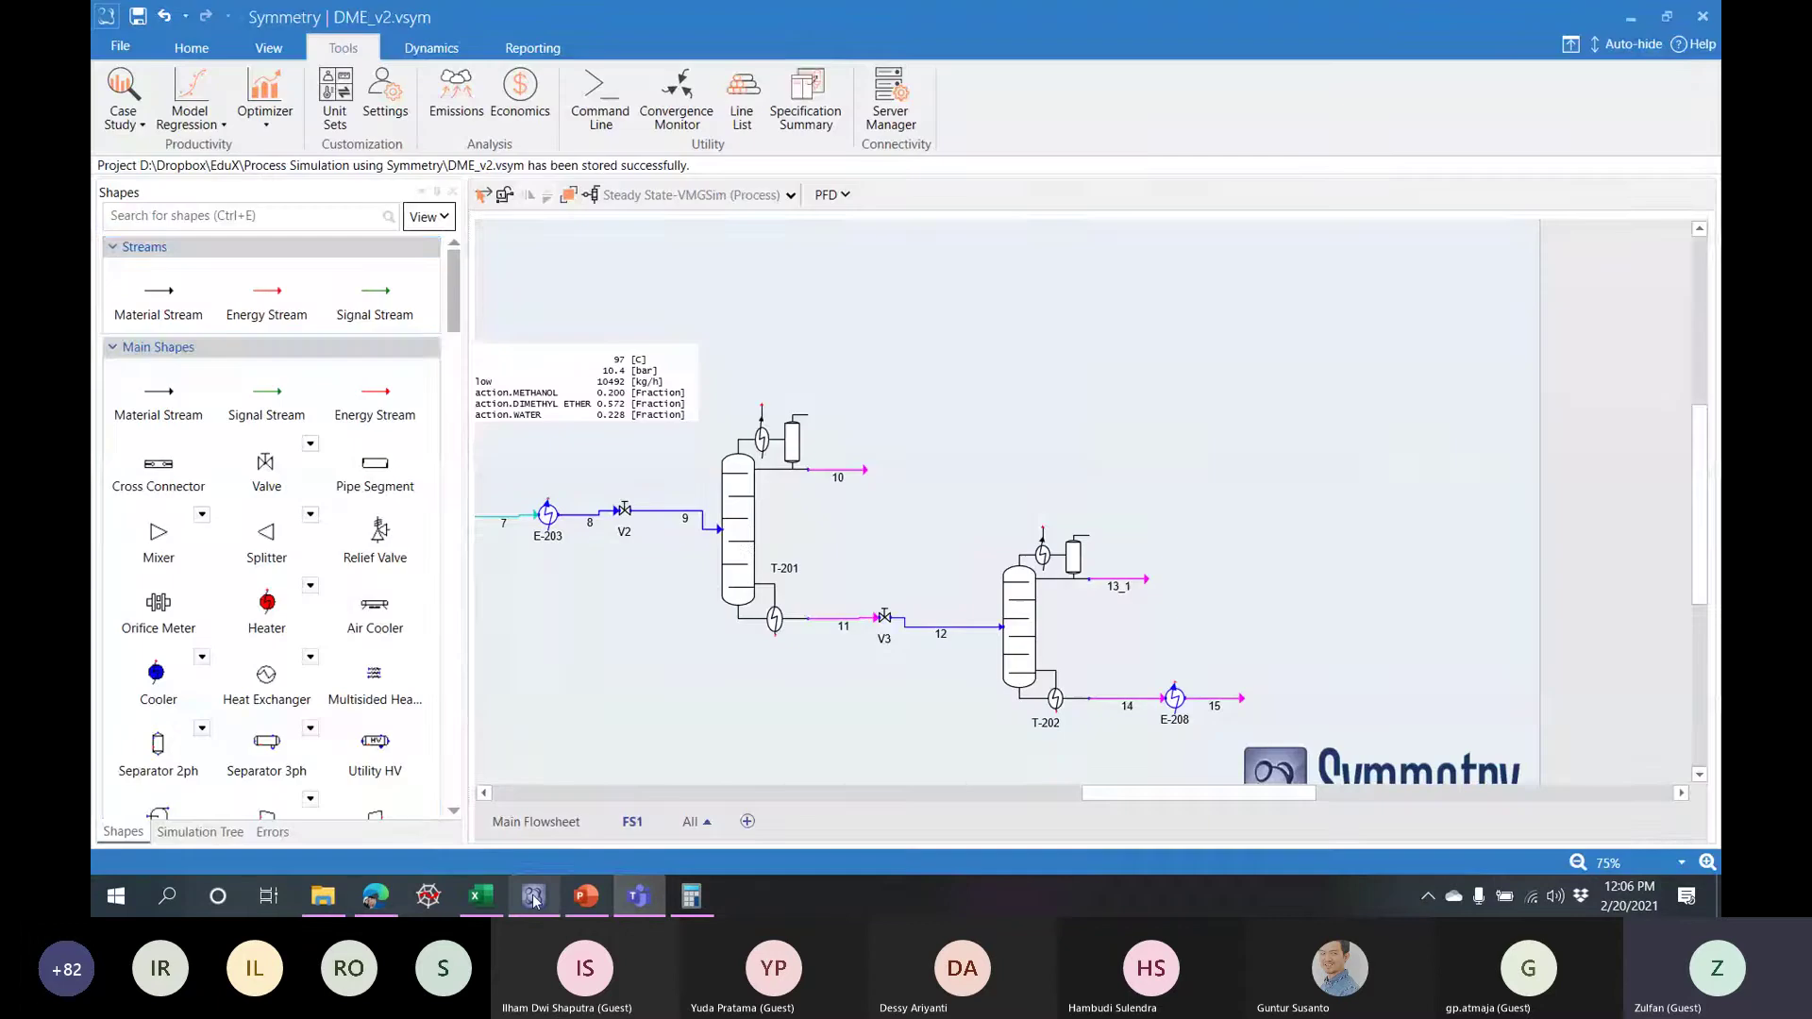
mouse_move(736, 533)
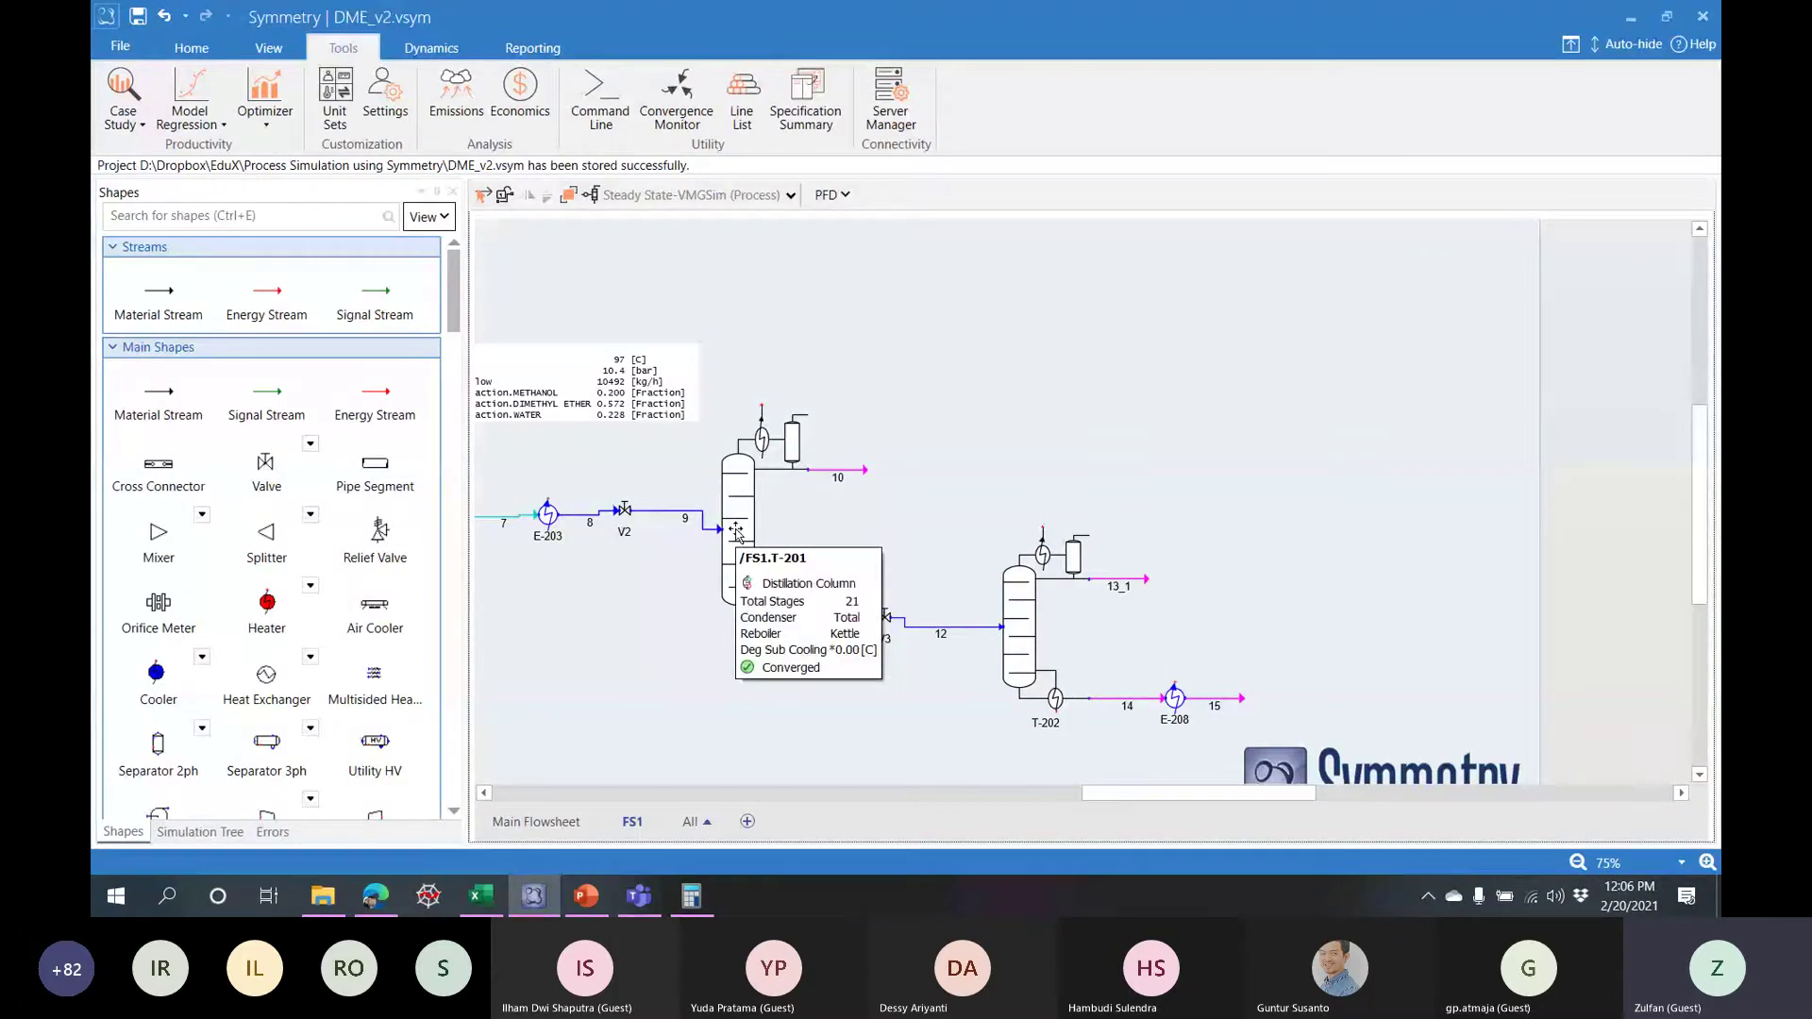
double_click(737, 532)
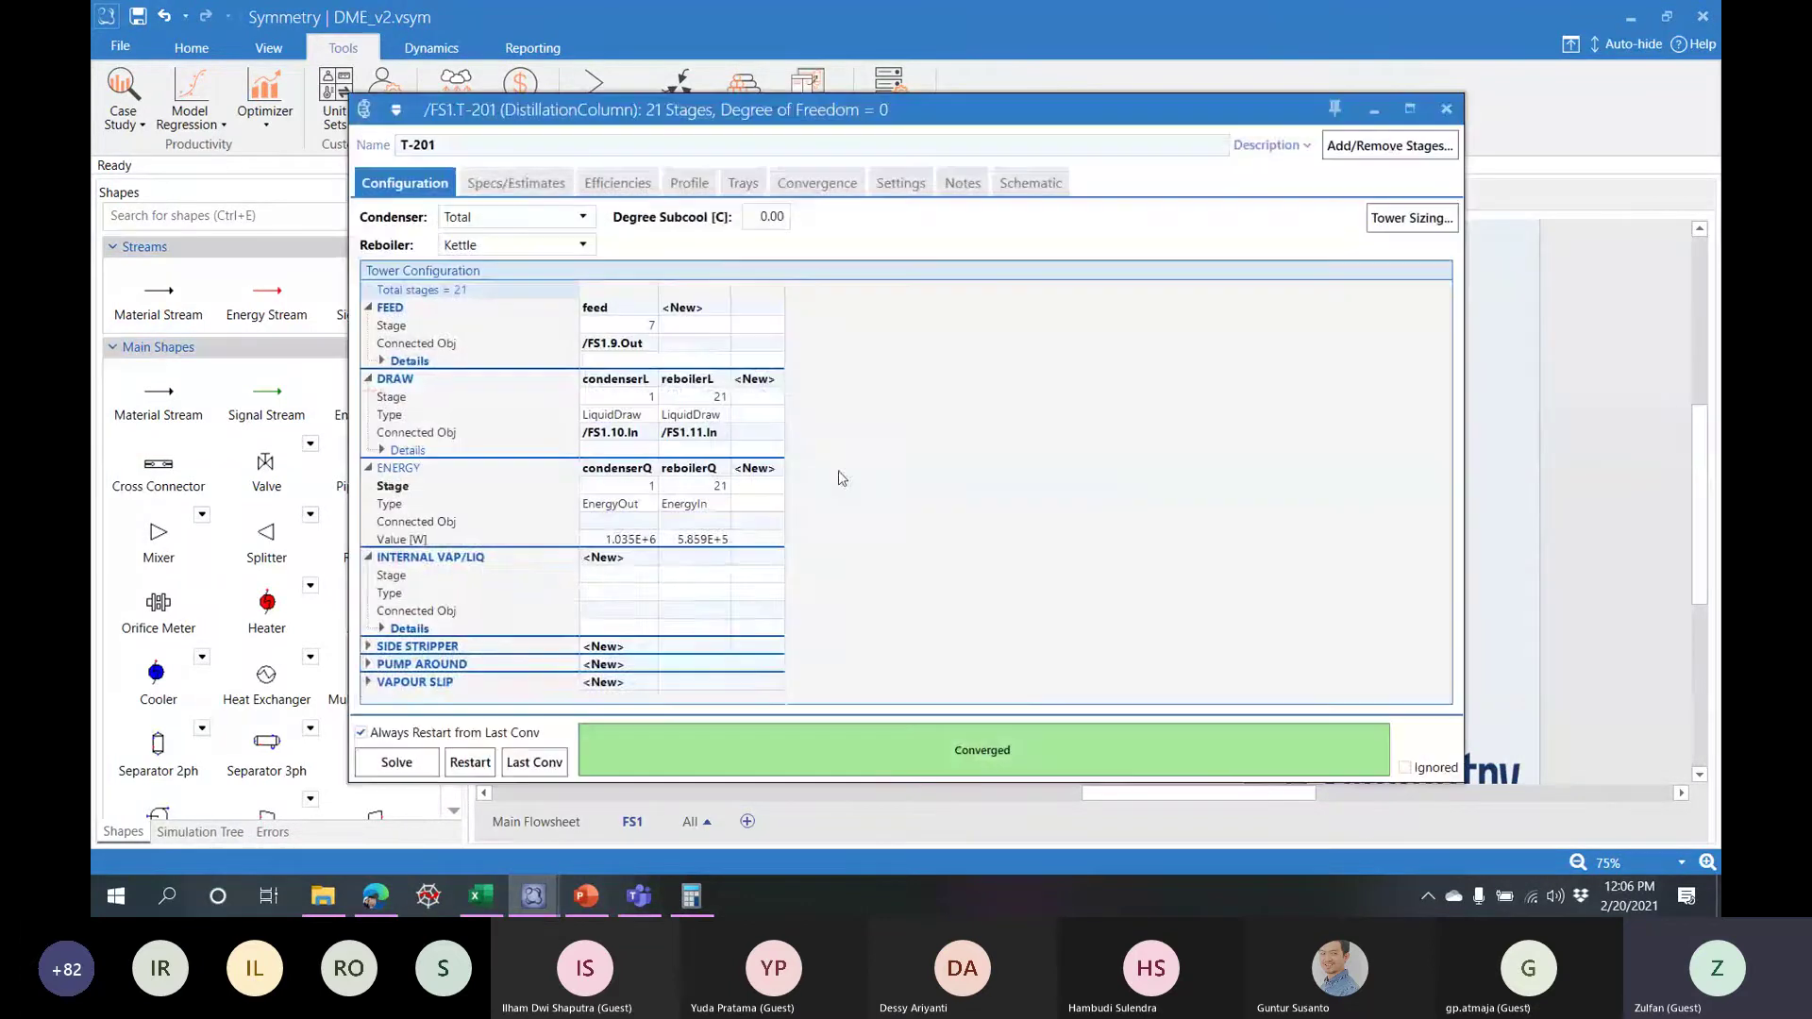
left_click(516, 183)
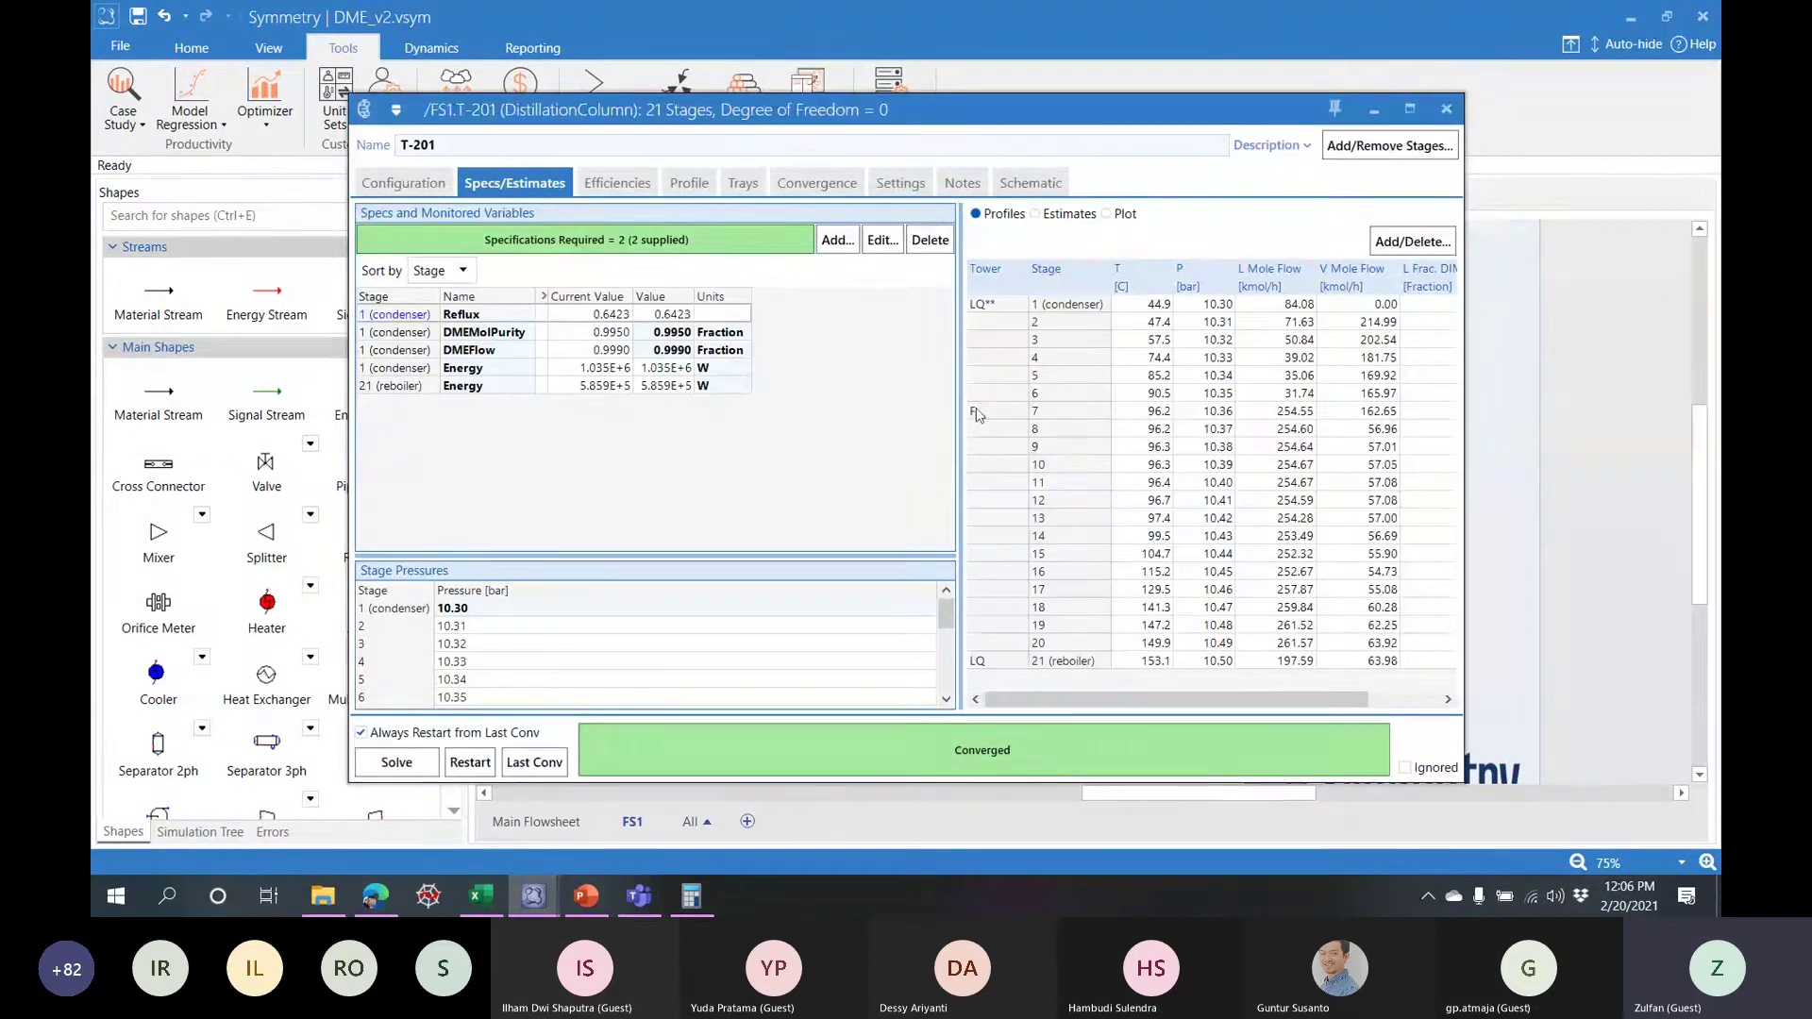
left_click(1107, 215)
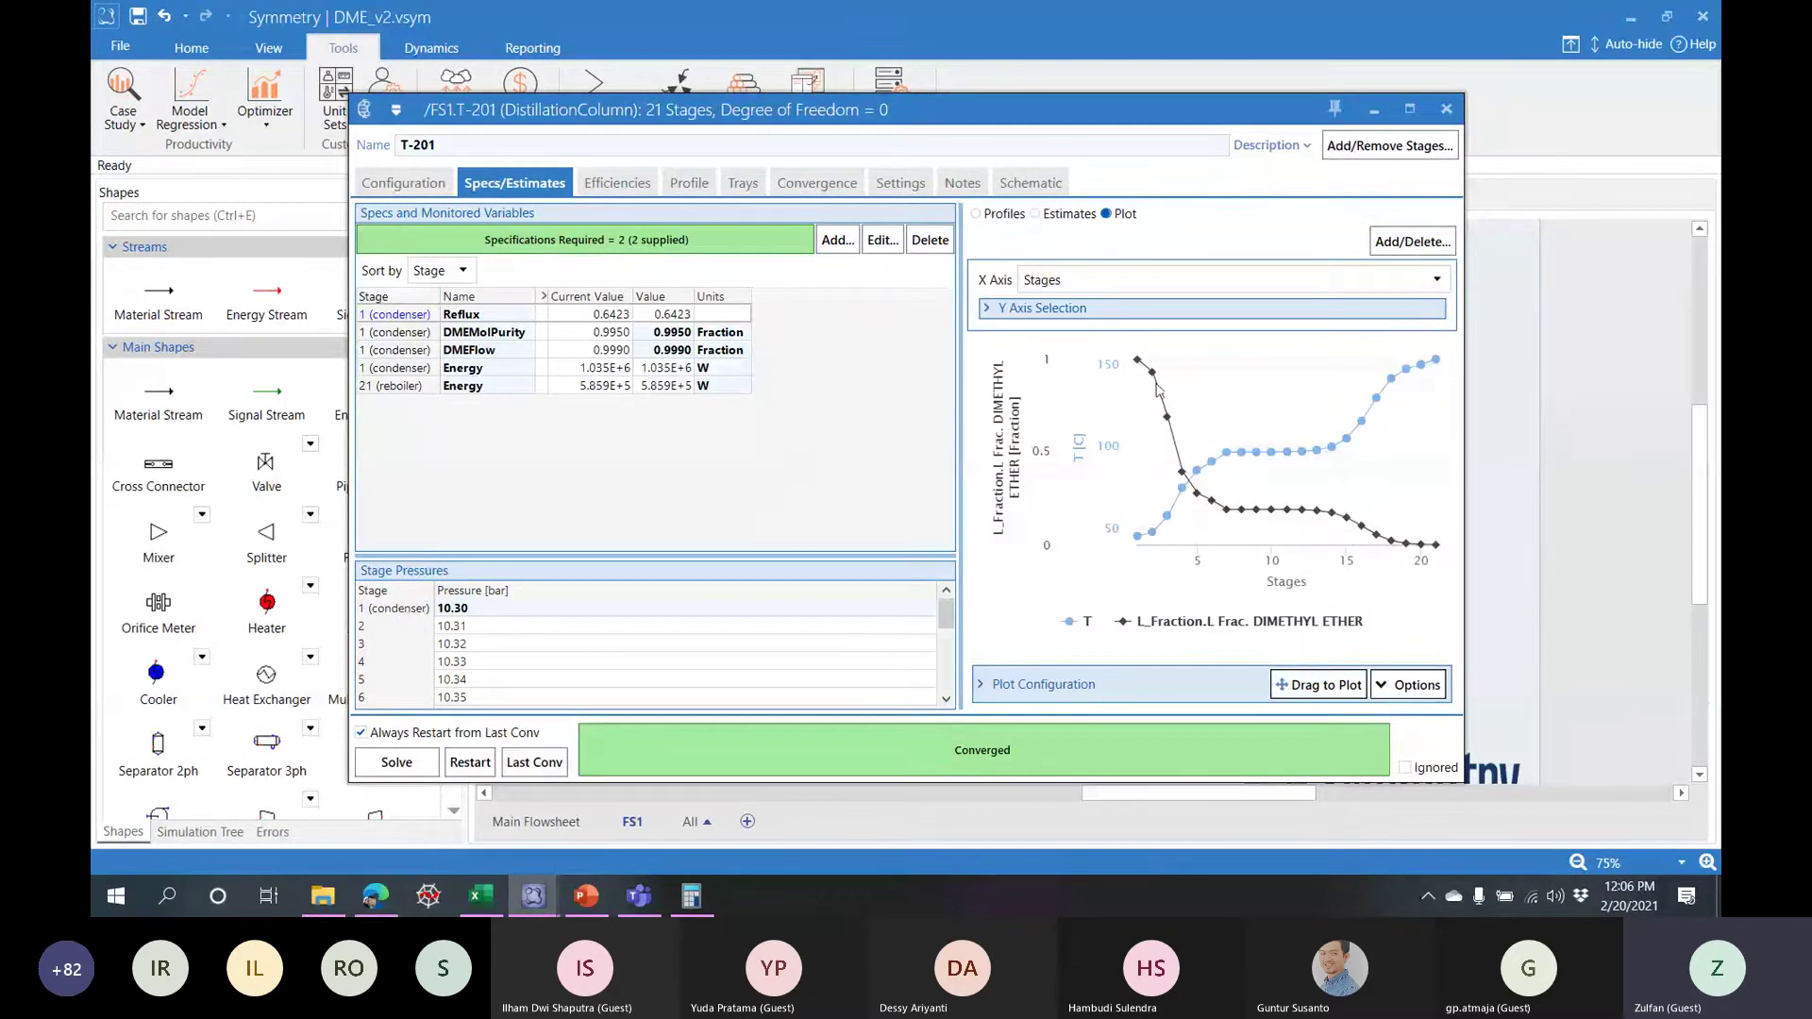
mouse_move(1302, 510)
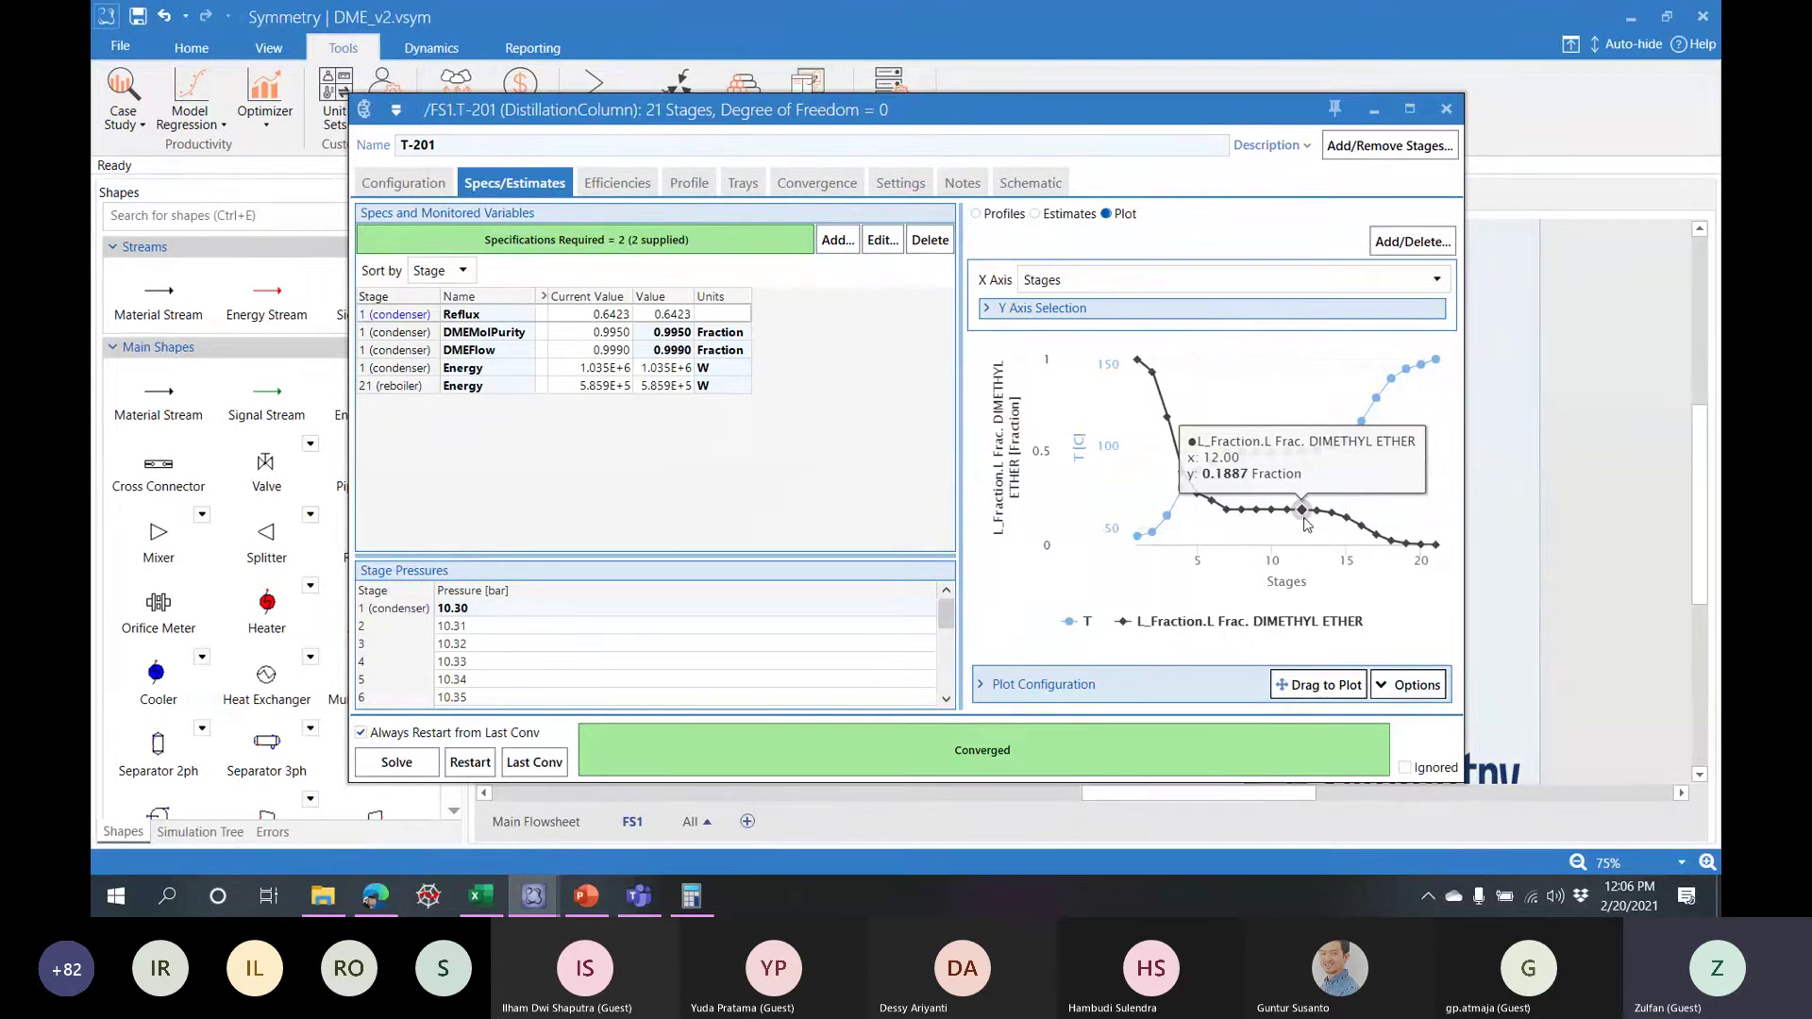
left_click_drag(957, 377, 790, 366)
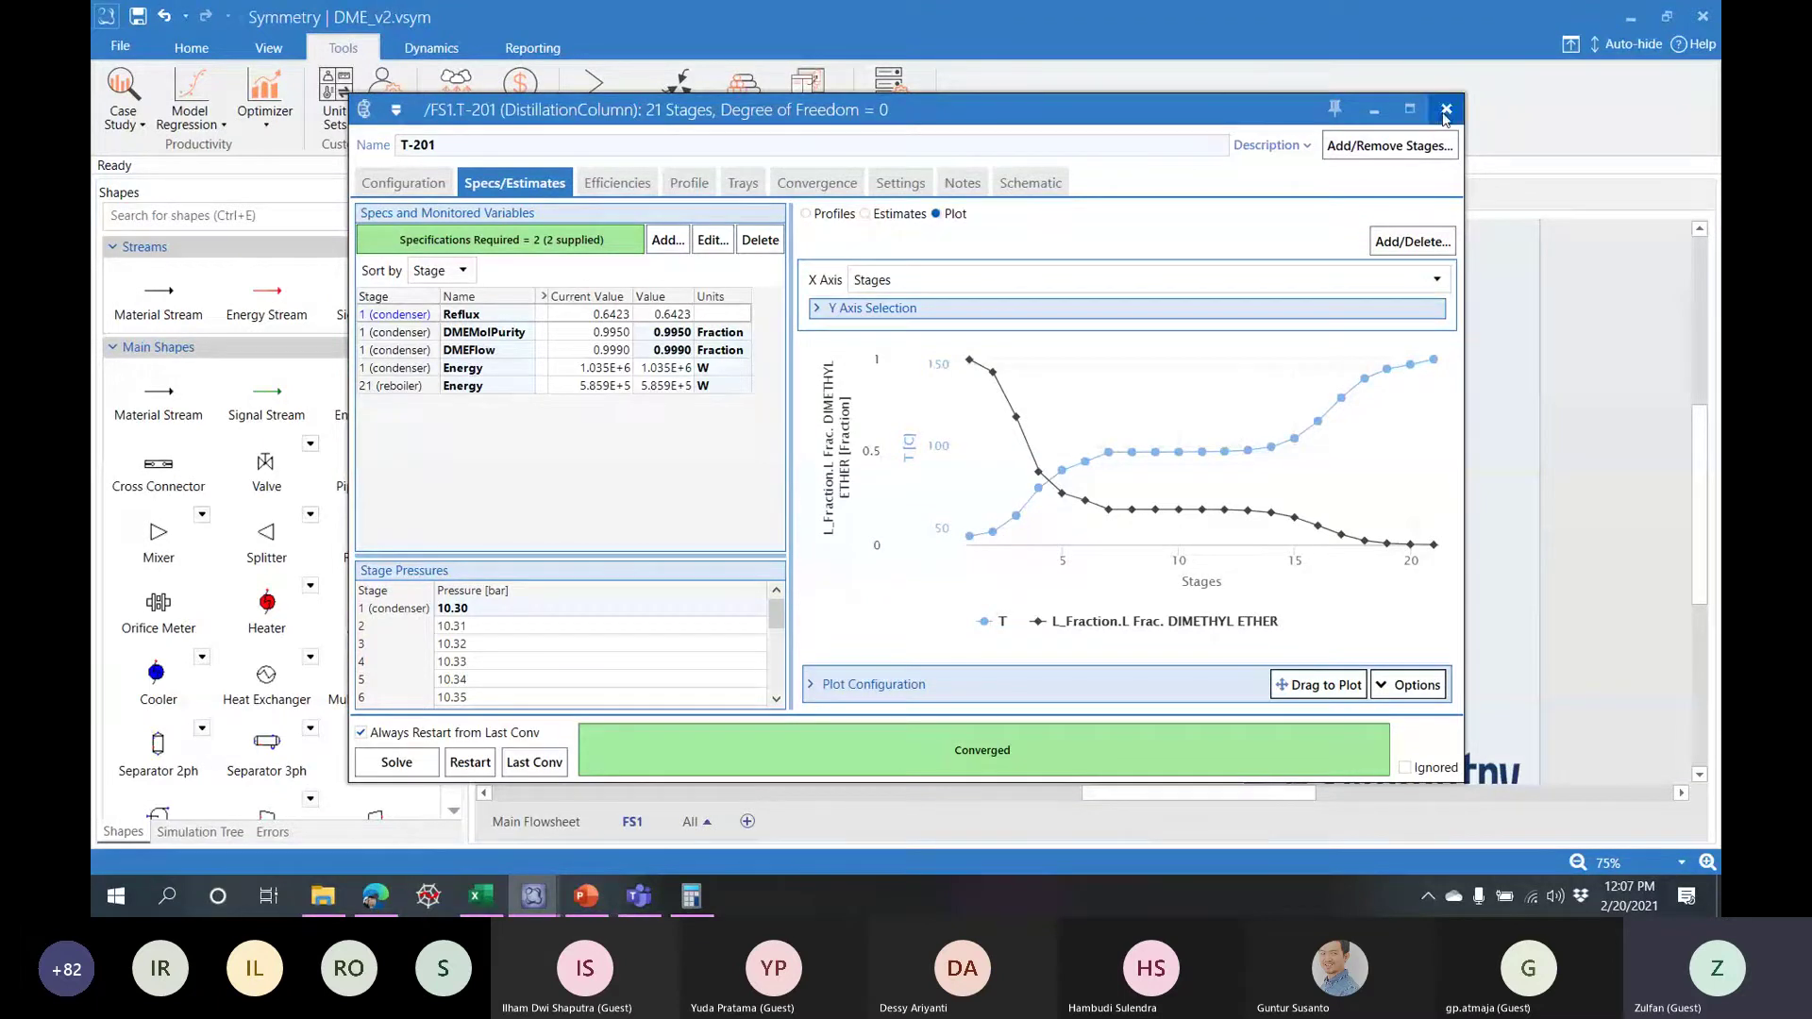
key("Escape")
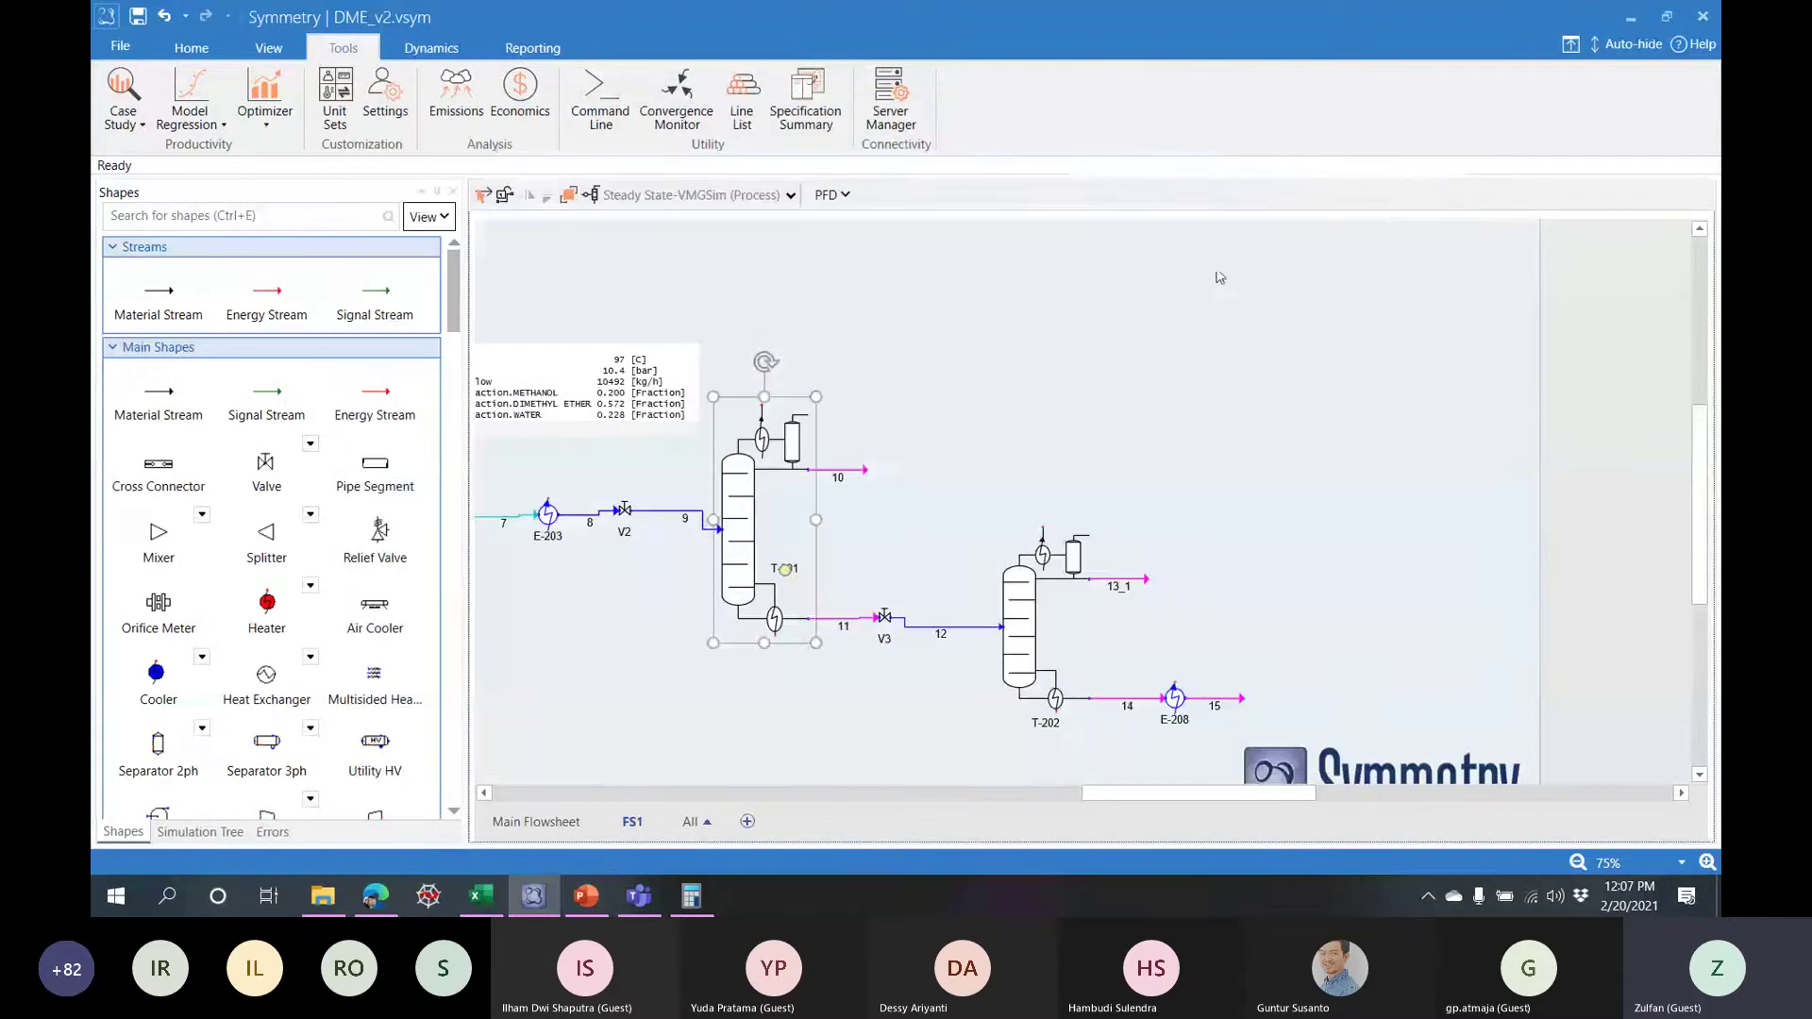
- Switch to the browser's Chemical Process Design and Integration PDF and look through section 8.5, Binary Distillation, up to the total reflux derivation
left_click(375, 895)
left_click(347, 14)
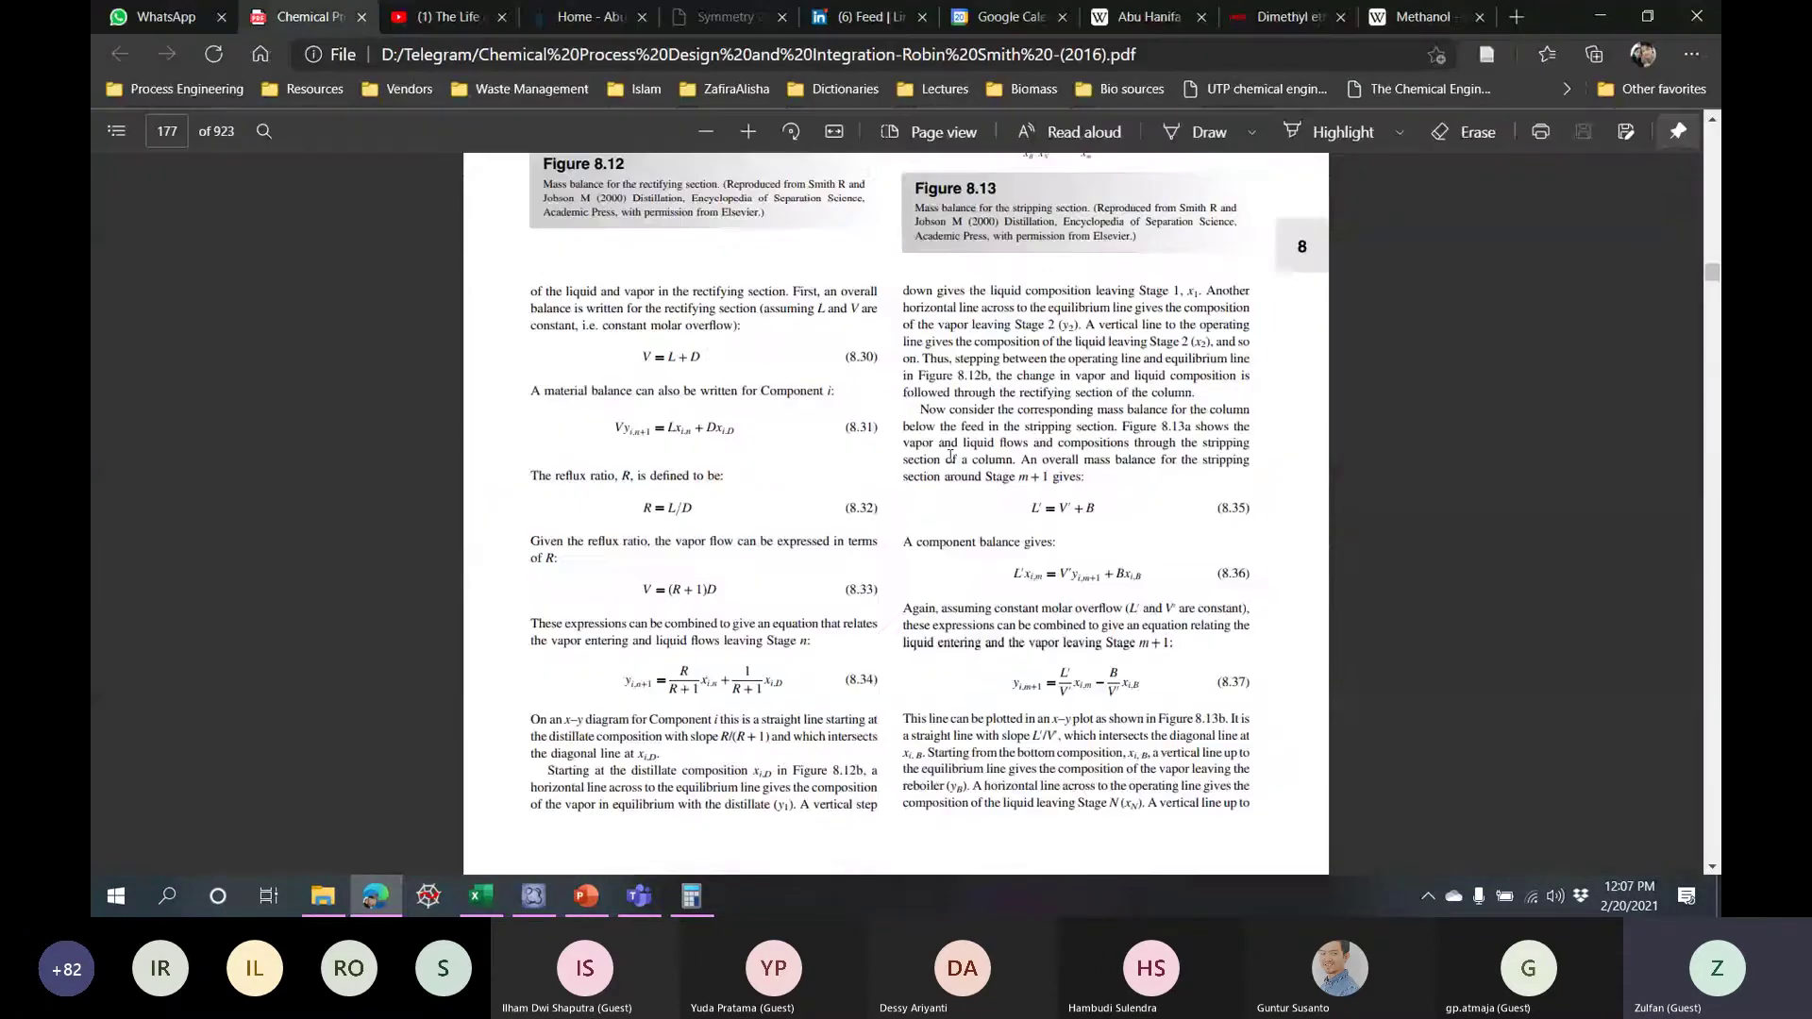
scroll(920, 457, "up", 5)
scroll(920, 458, "up", 8)
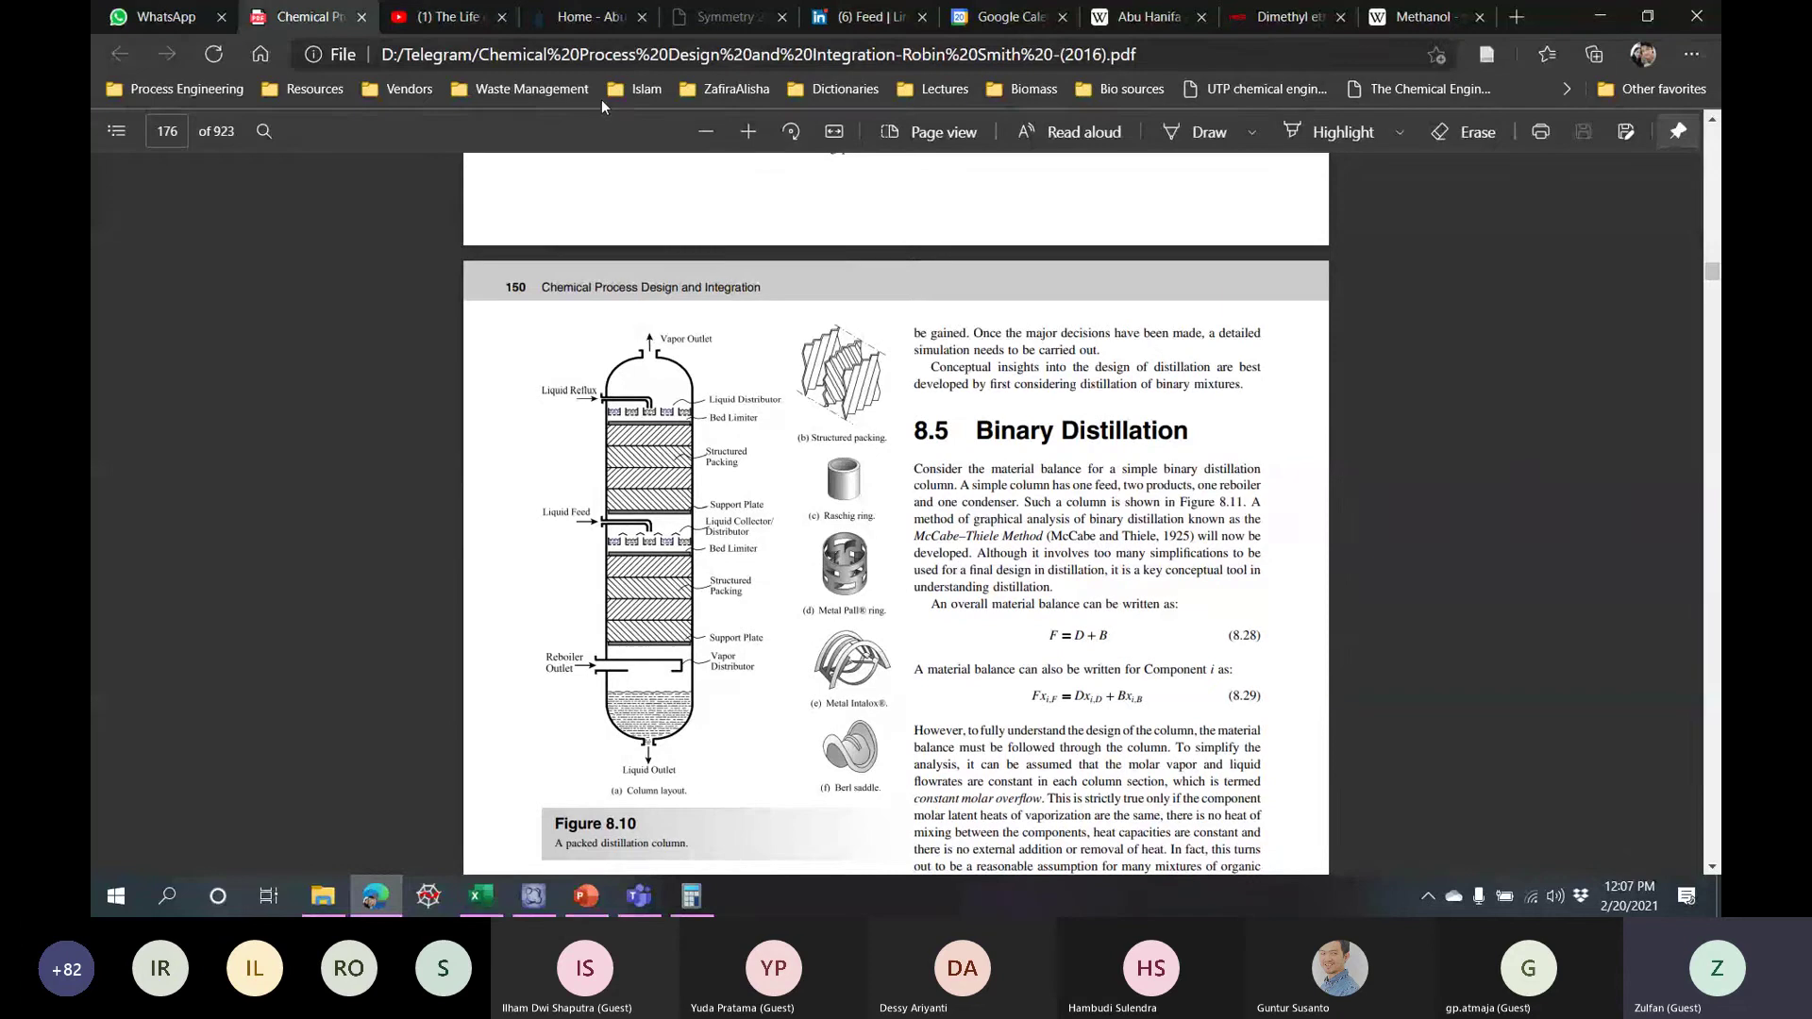
scroll(1120, 618, "down", 2)
scroll(1120, 619, "down", 15)
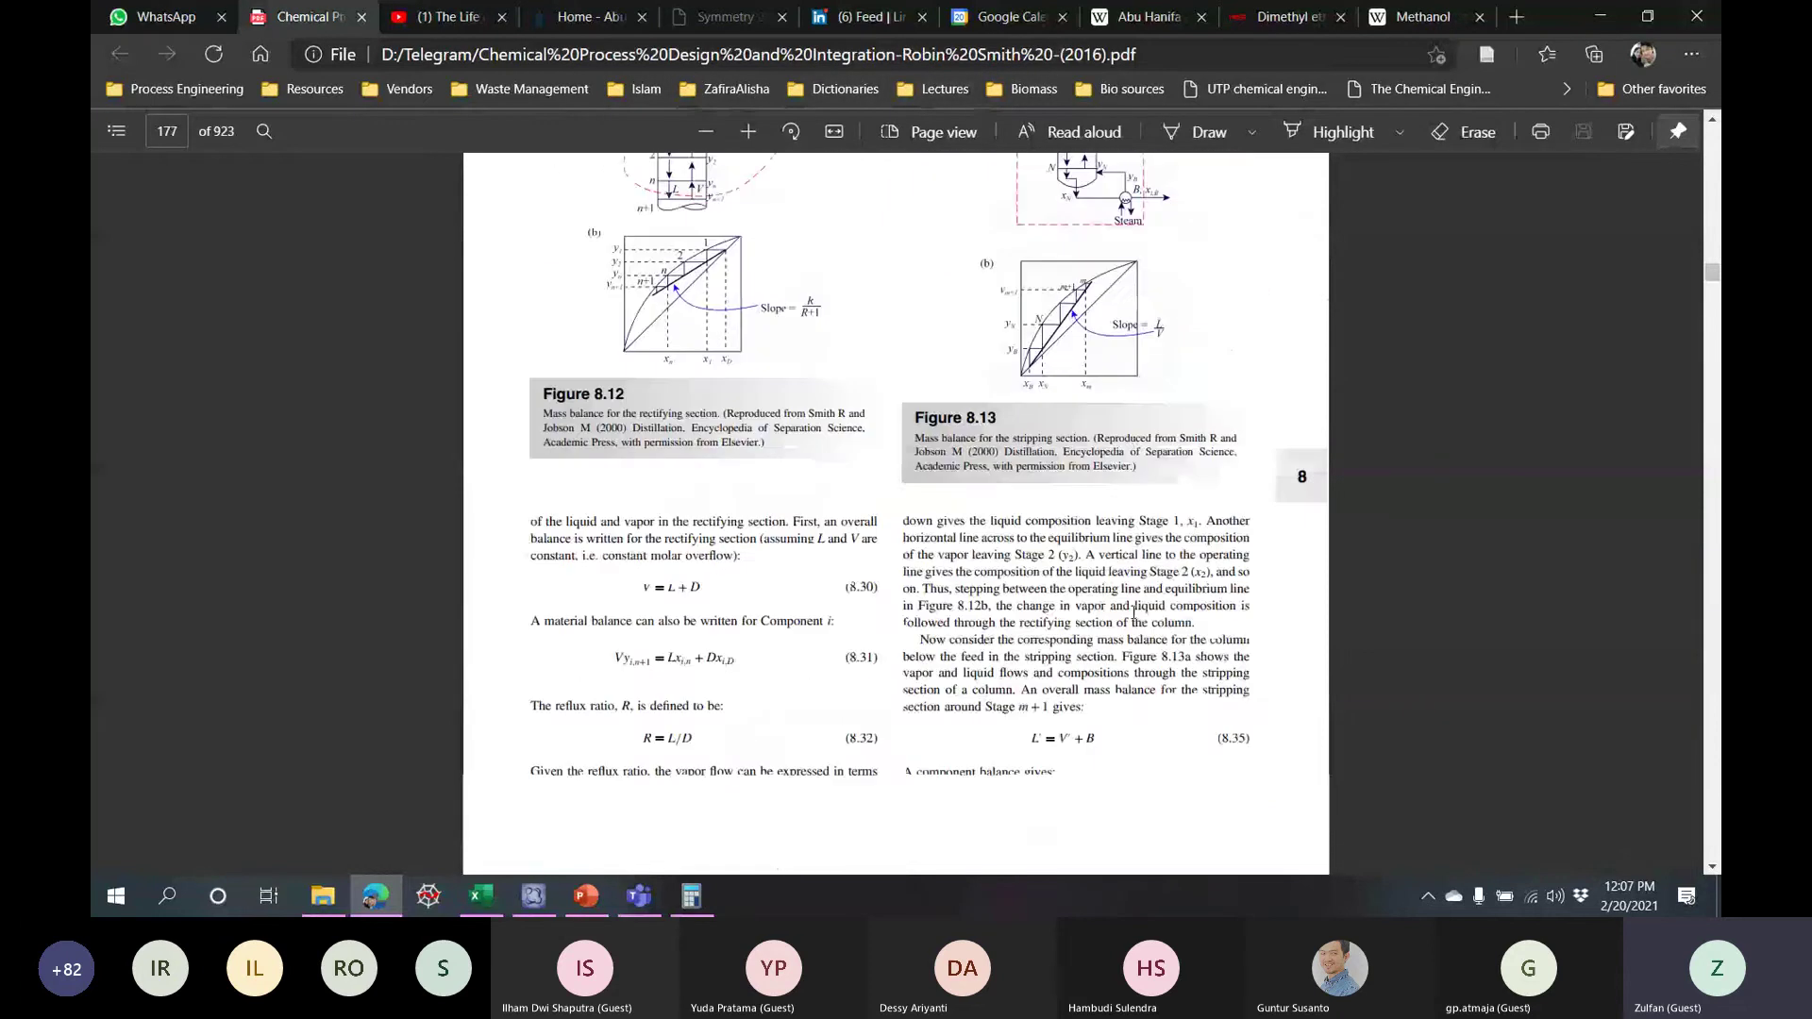
scroll(1133, 626, "down", 15)
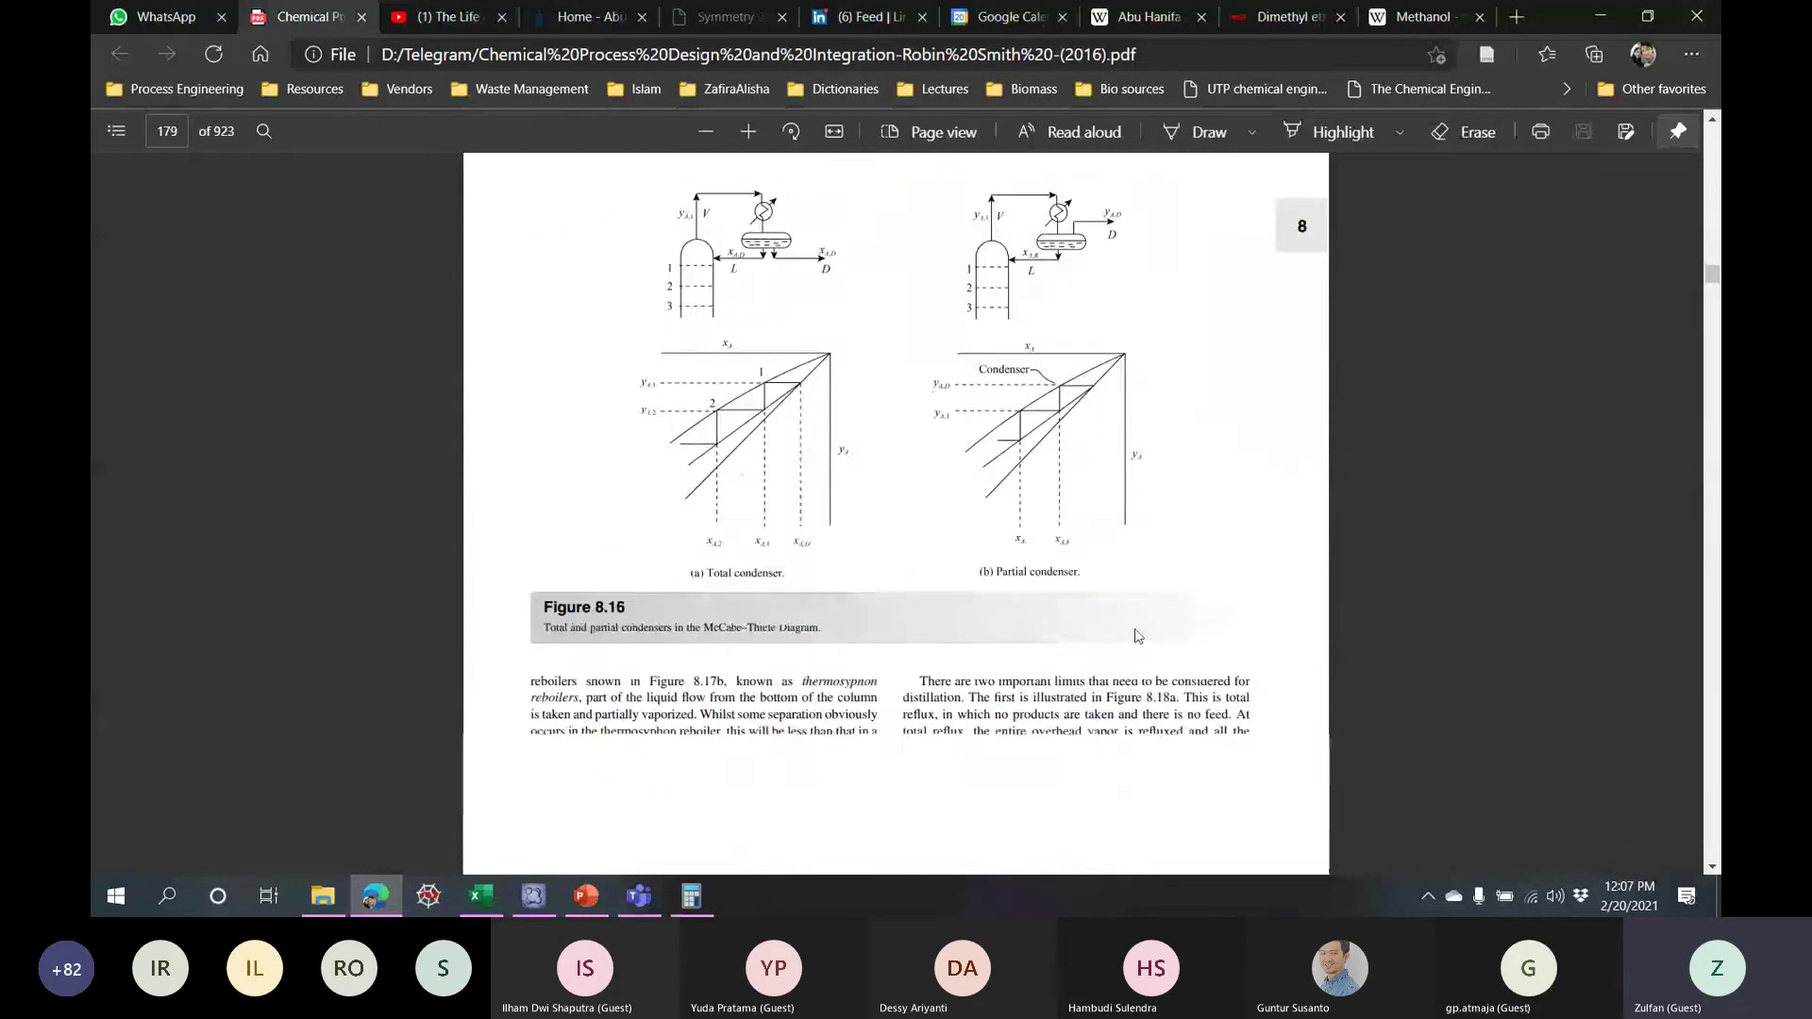
scroll(1139, 634, "down", 15)
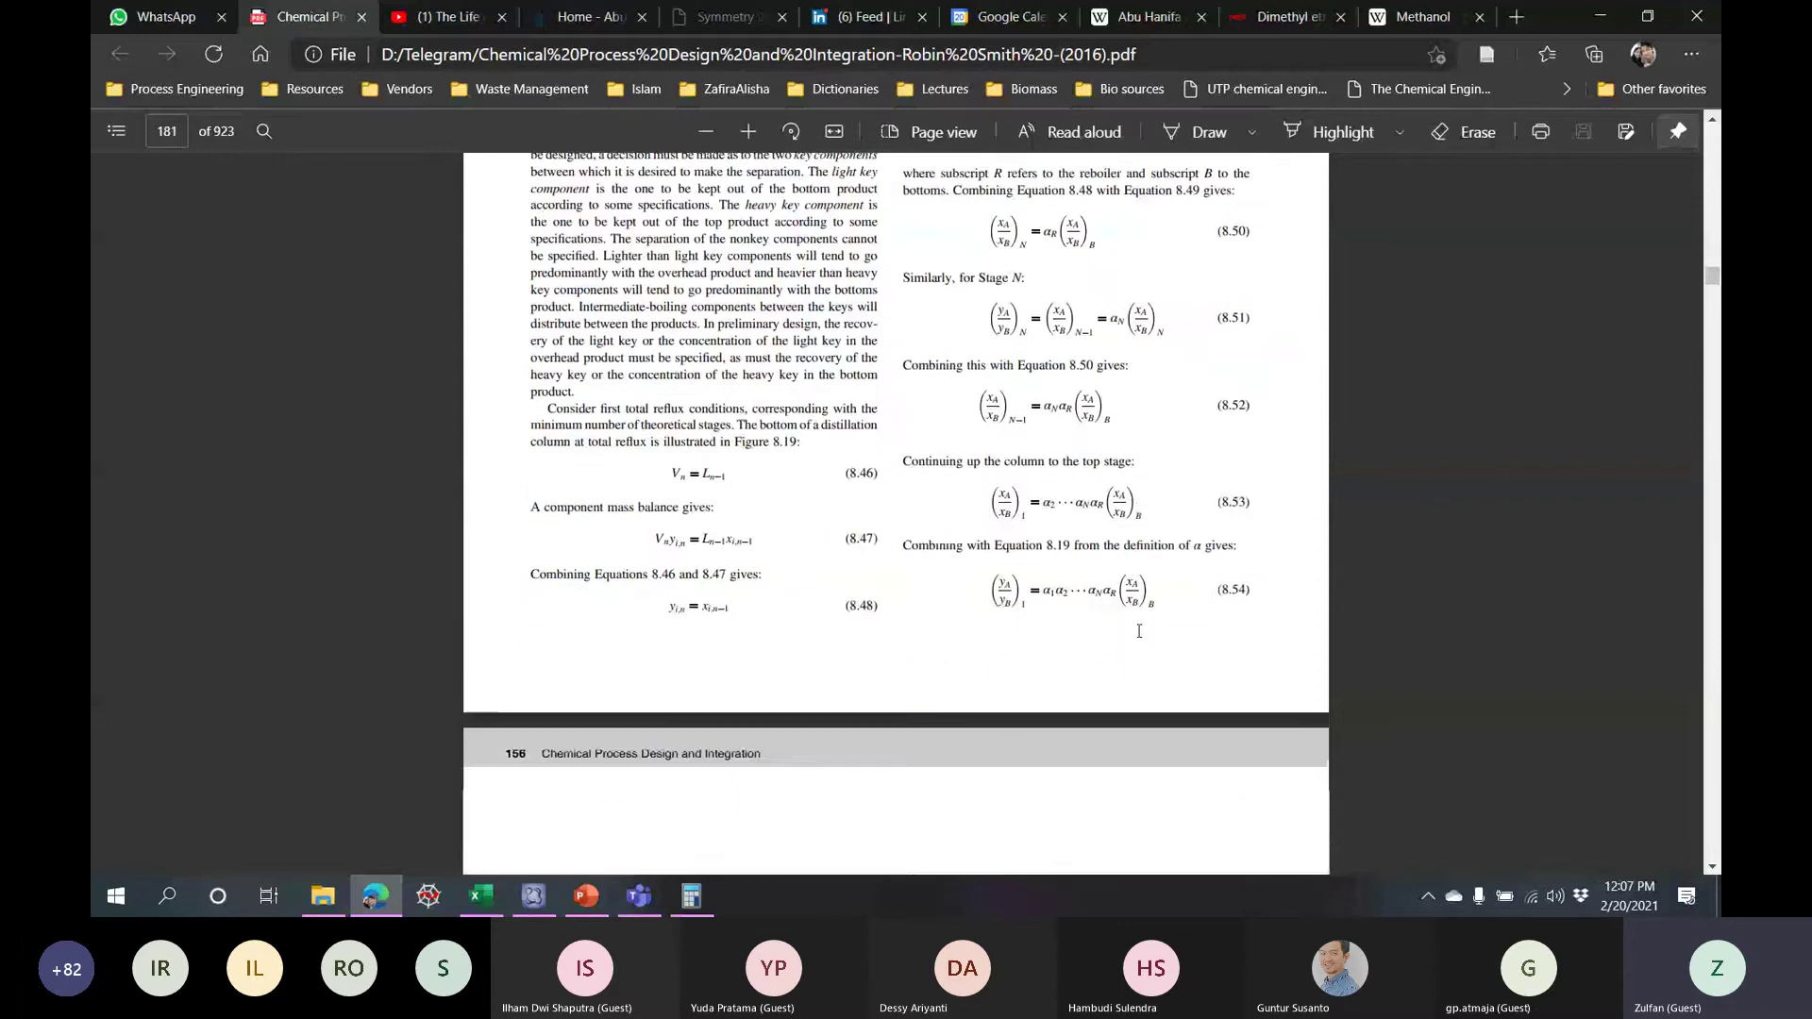
- Examine the Fenske minimum-stage equations and the Underwood minimum reflux equation on PDF pages 182 to 184
scroll(1143, 609, "up", 2)
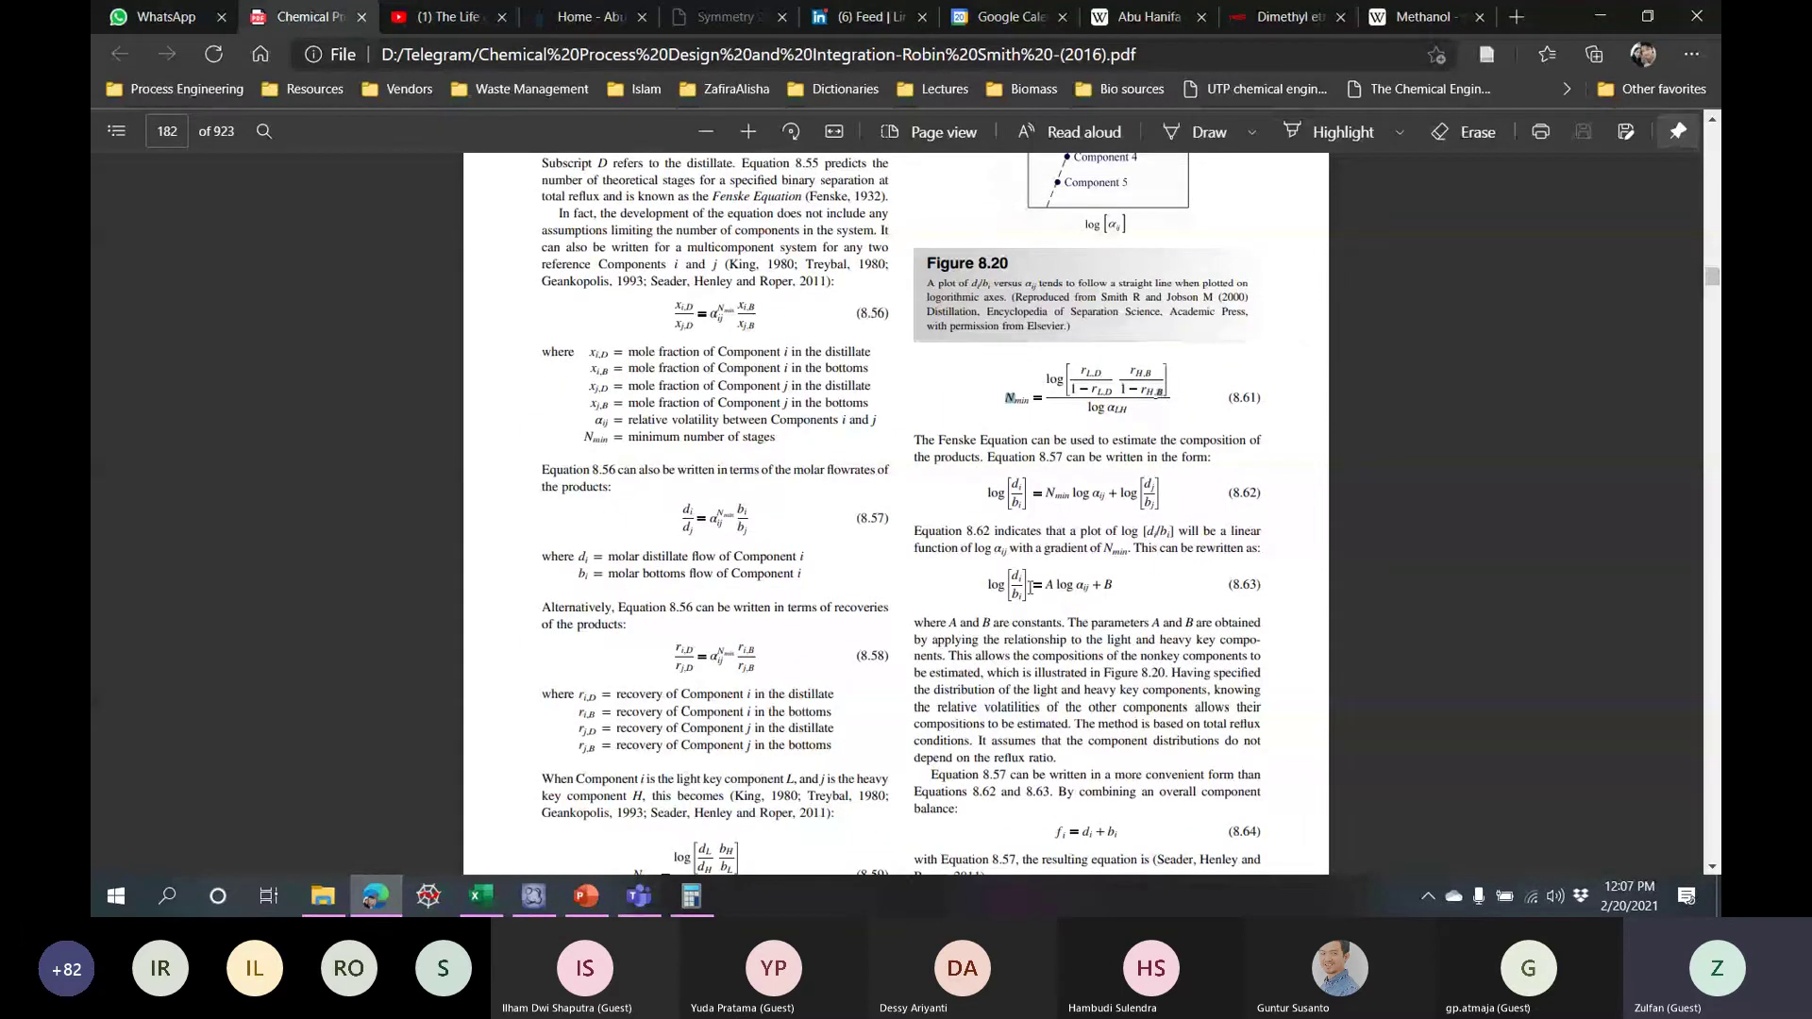
scroll(1033, 593, "down", 3)
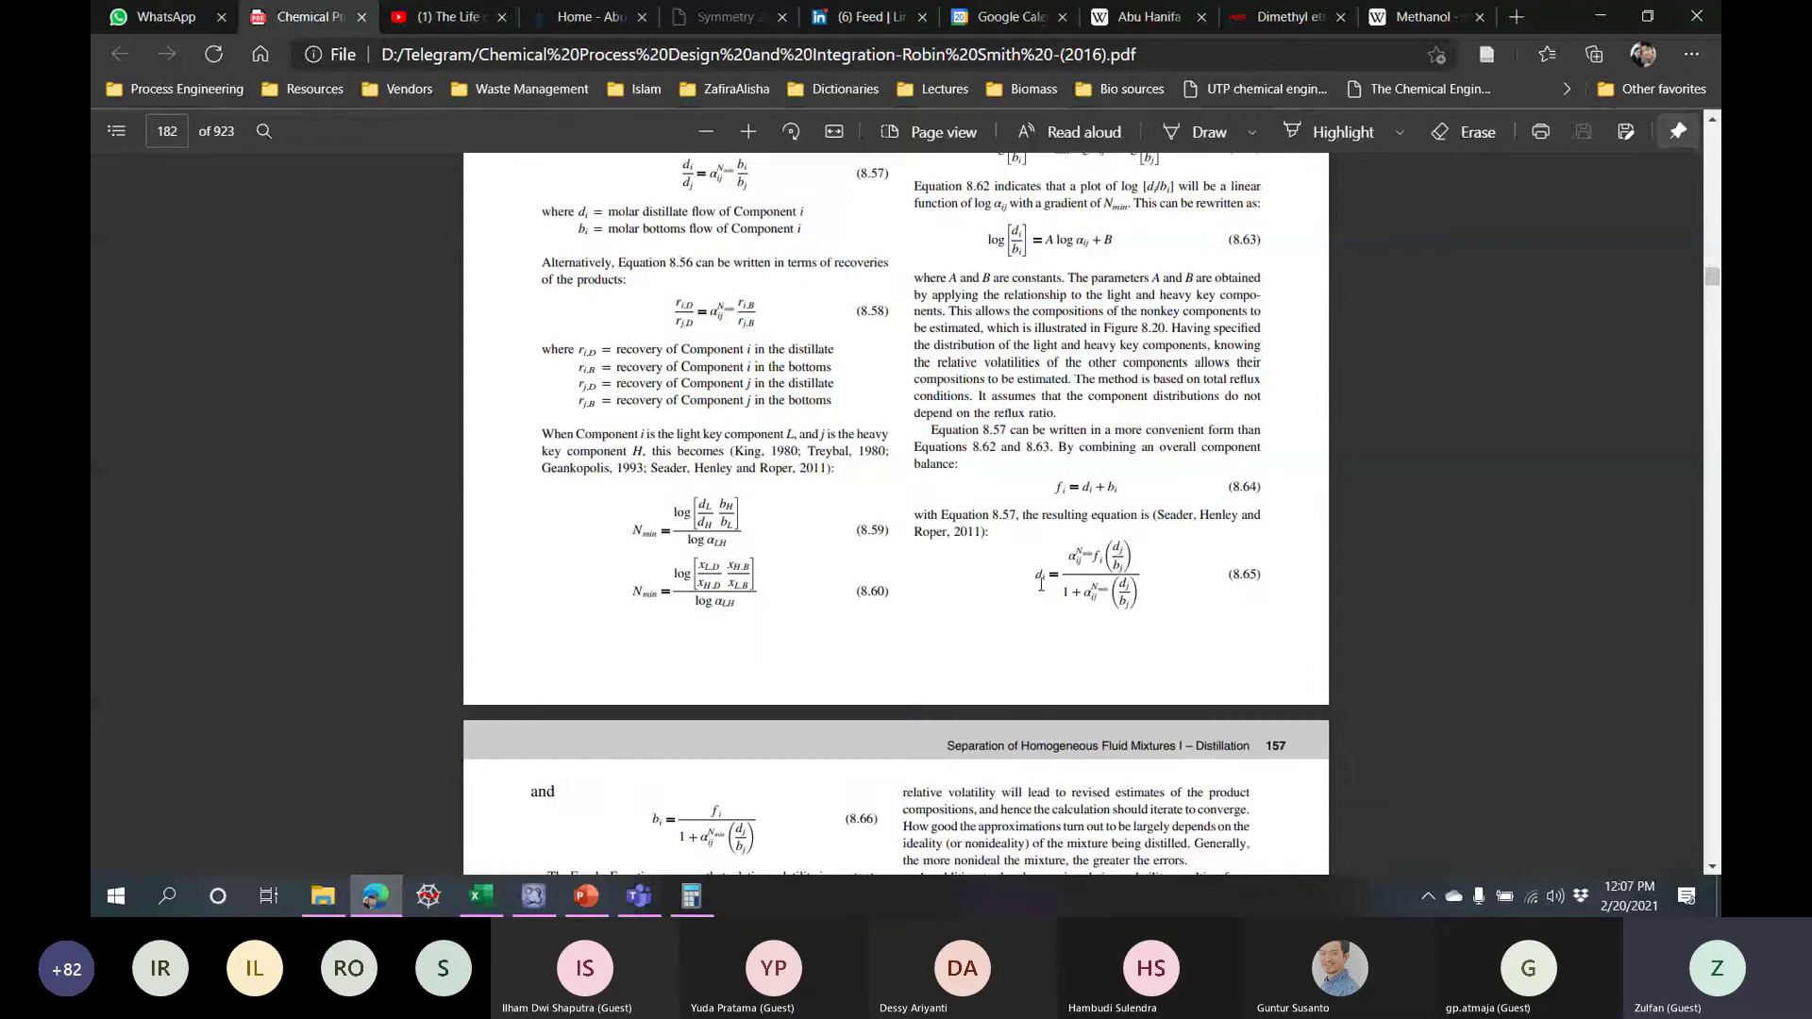
scroll(1038, 591, "down", 5)
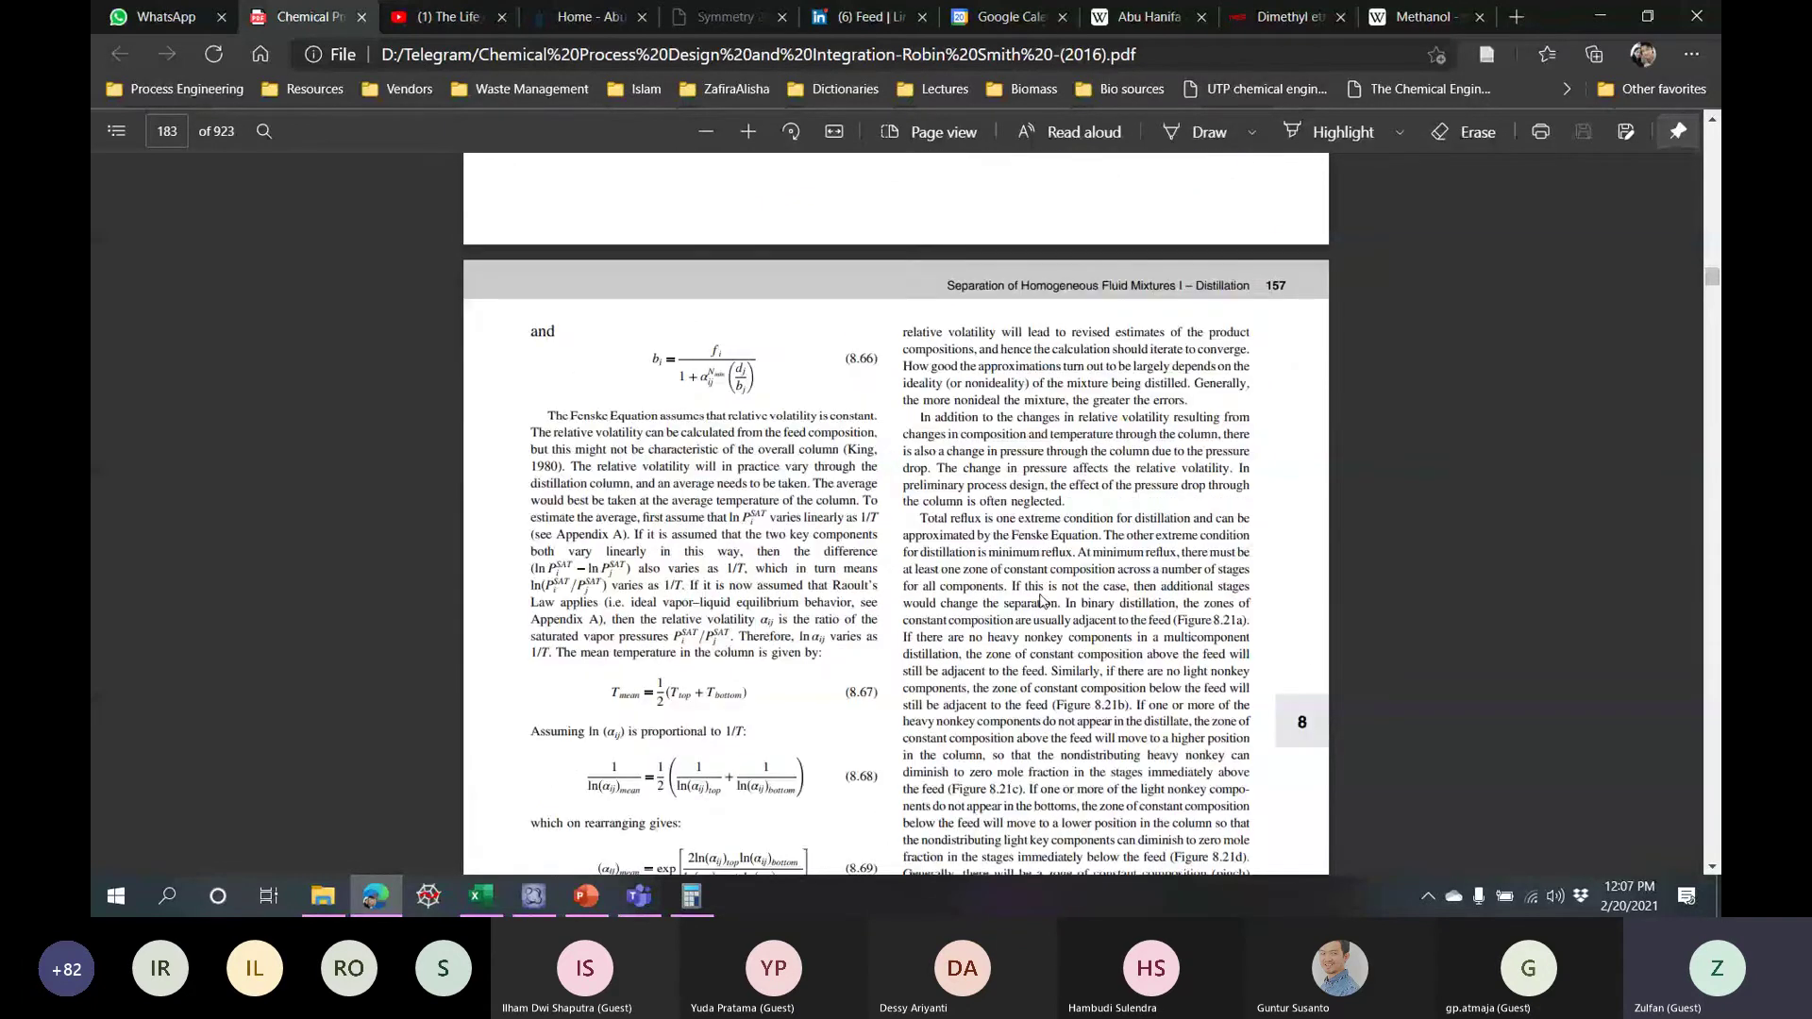
scroll(1041, 601, "down", 14)
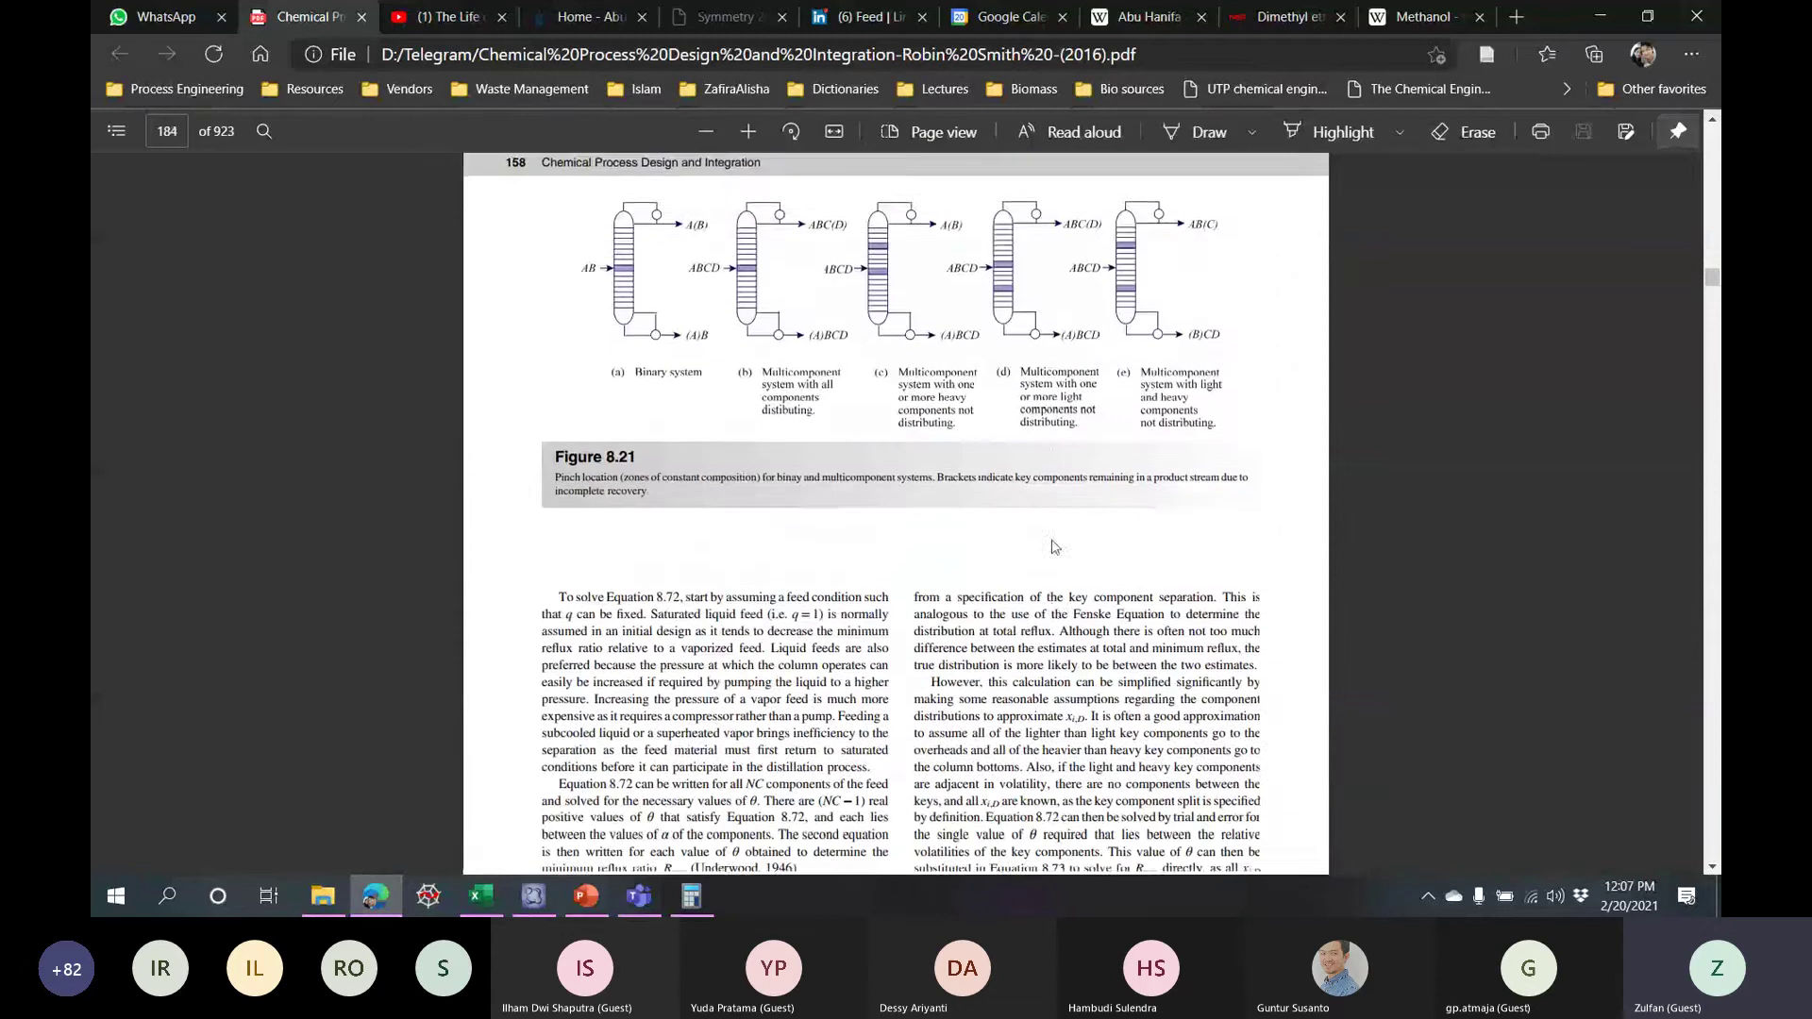
scroll(1054, 552, "down", 6)
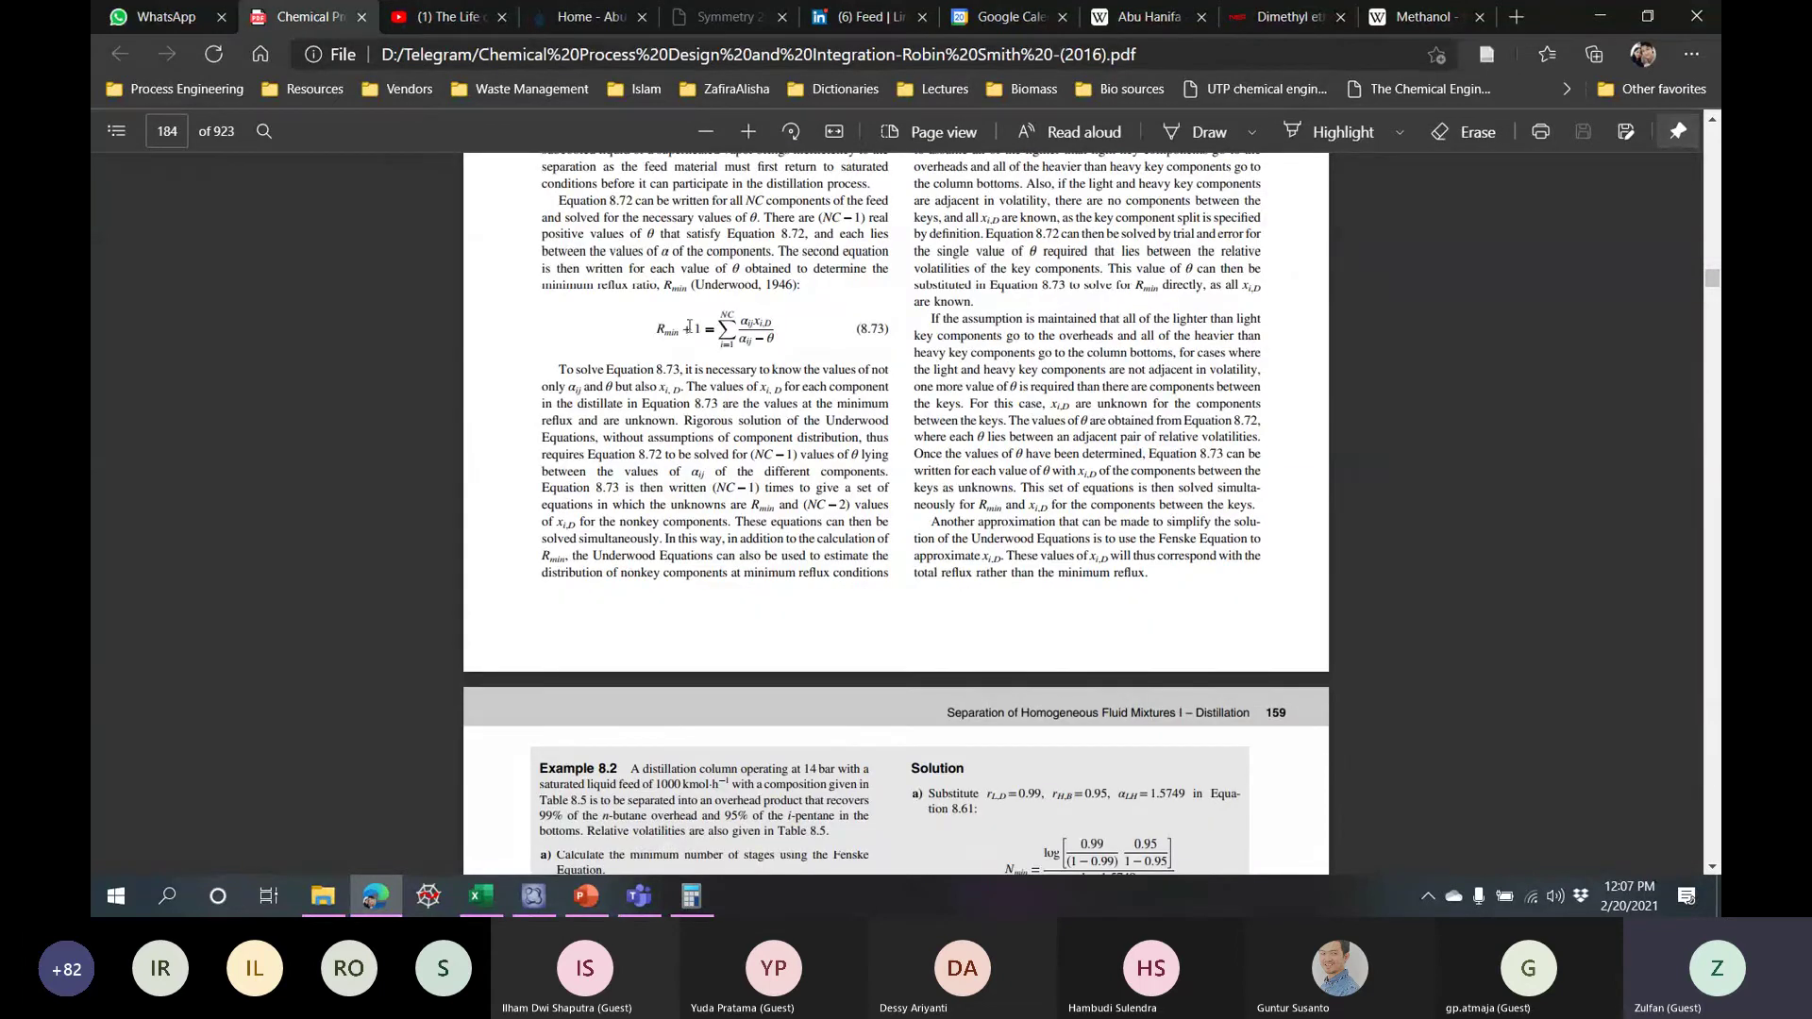
- Go back through the Fenske equations to the start of section 8.6 on total and minimum reflux for multicomponent mixtures
scroll(966, 482, "up", 6)
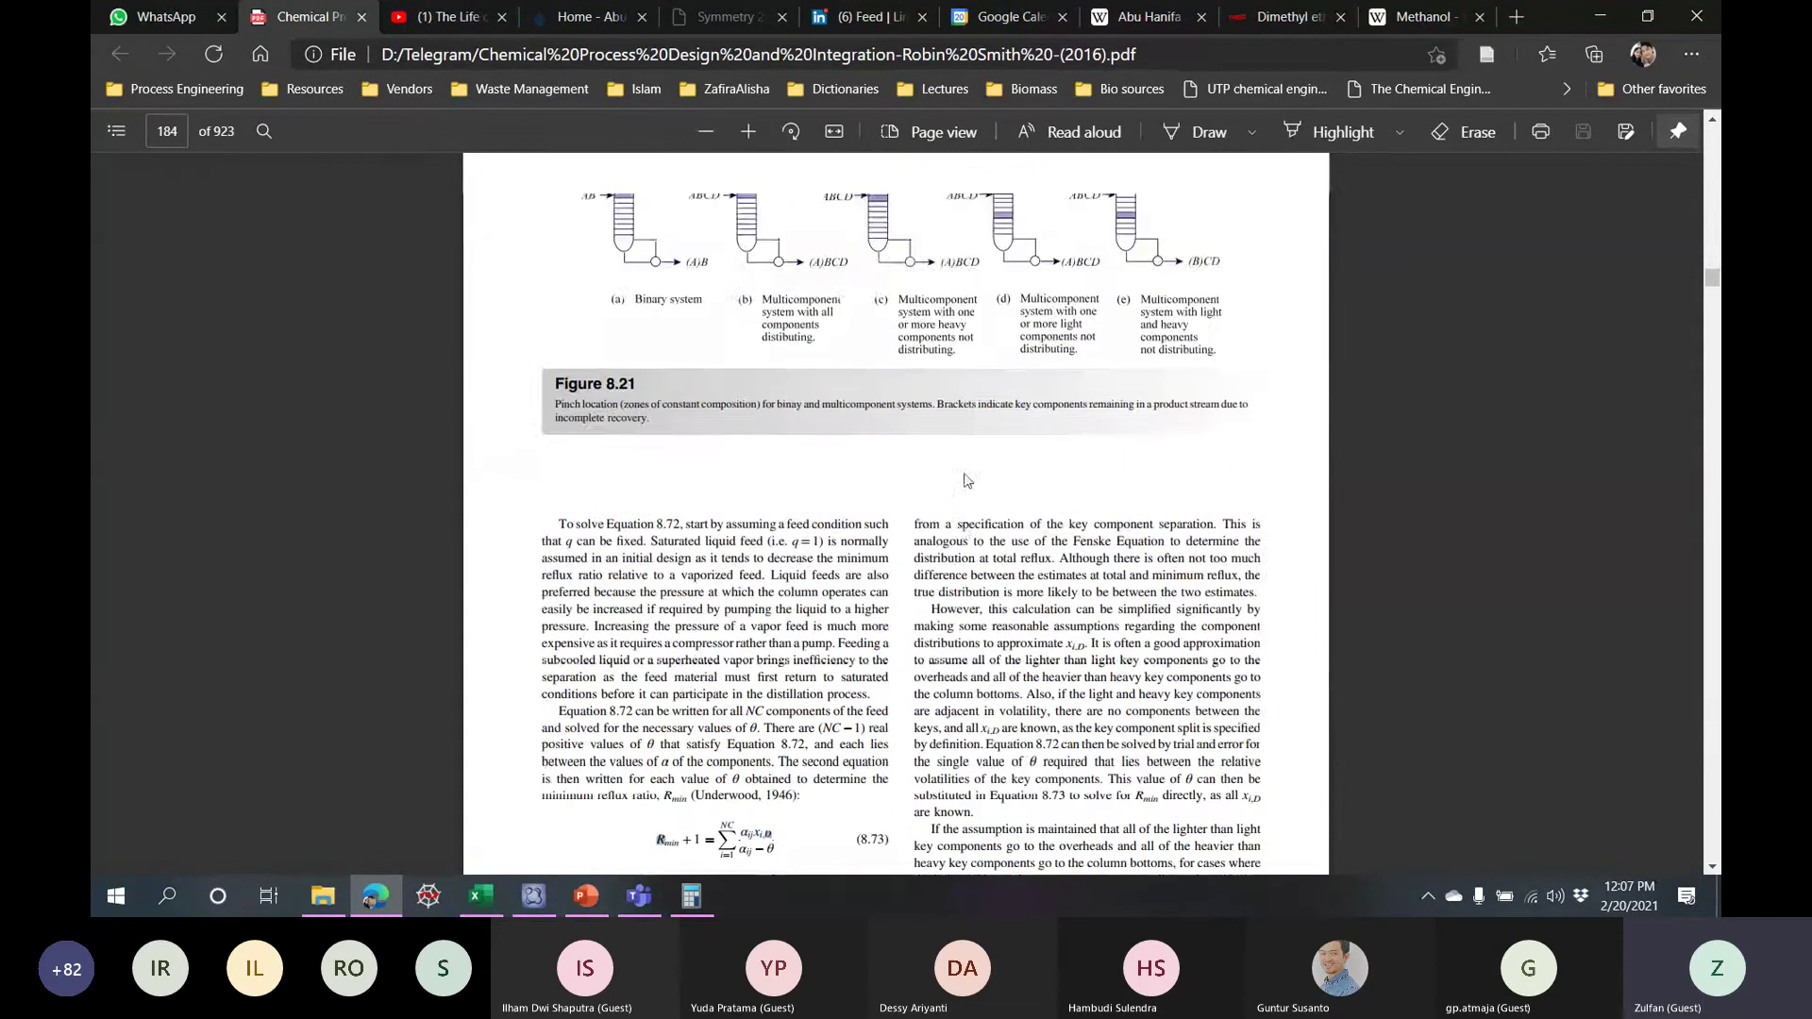
scroll(967, 481, "up", 15)
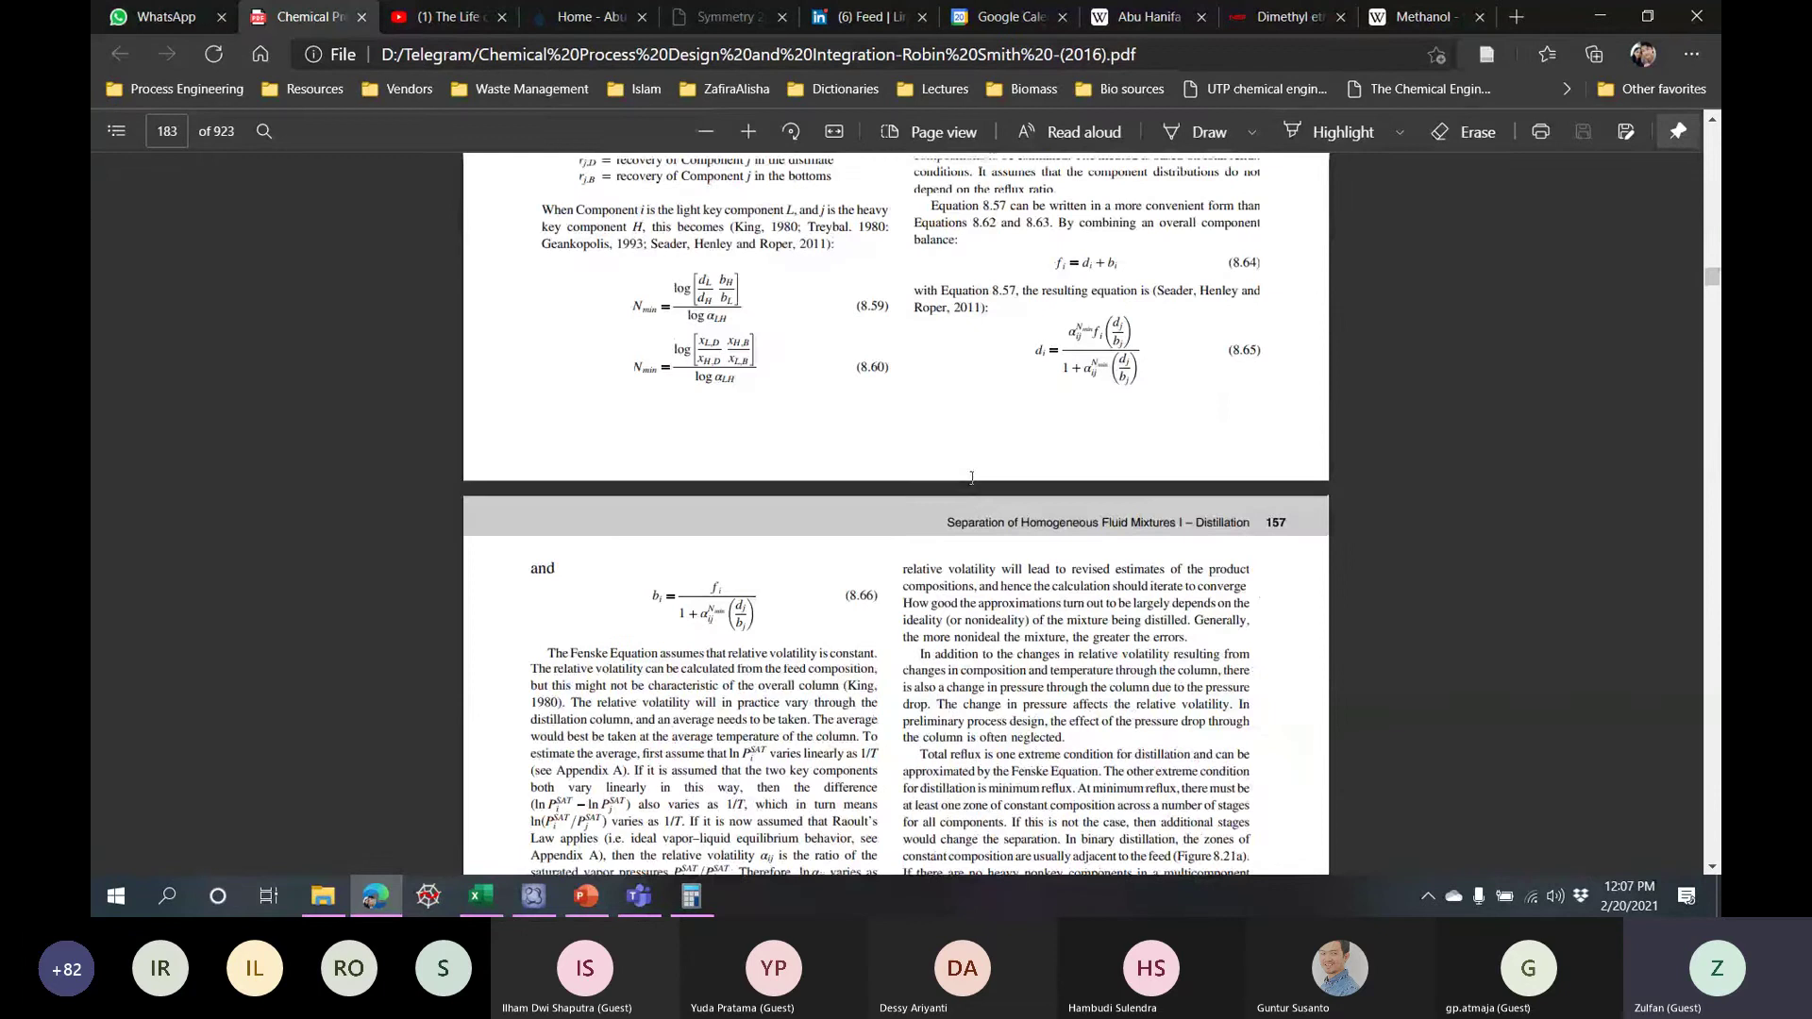
scroll(972, 477, "up", 6)
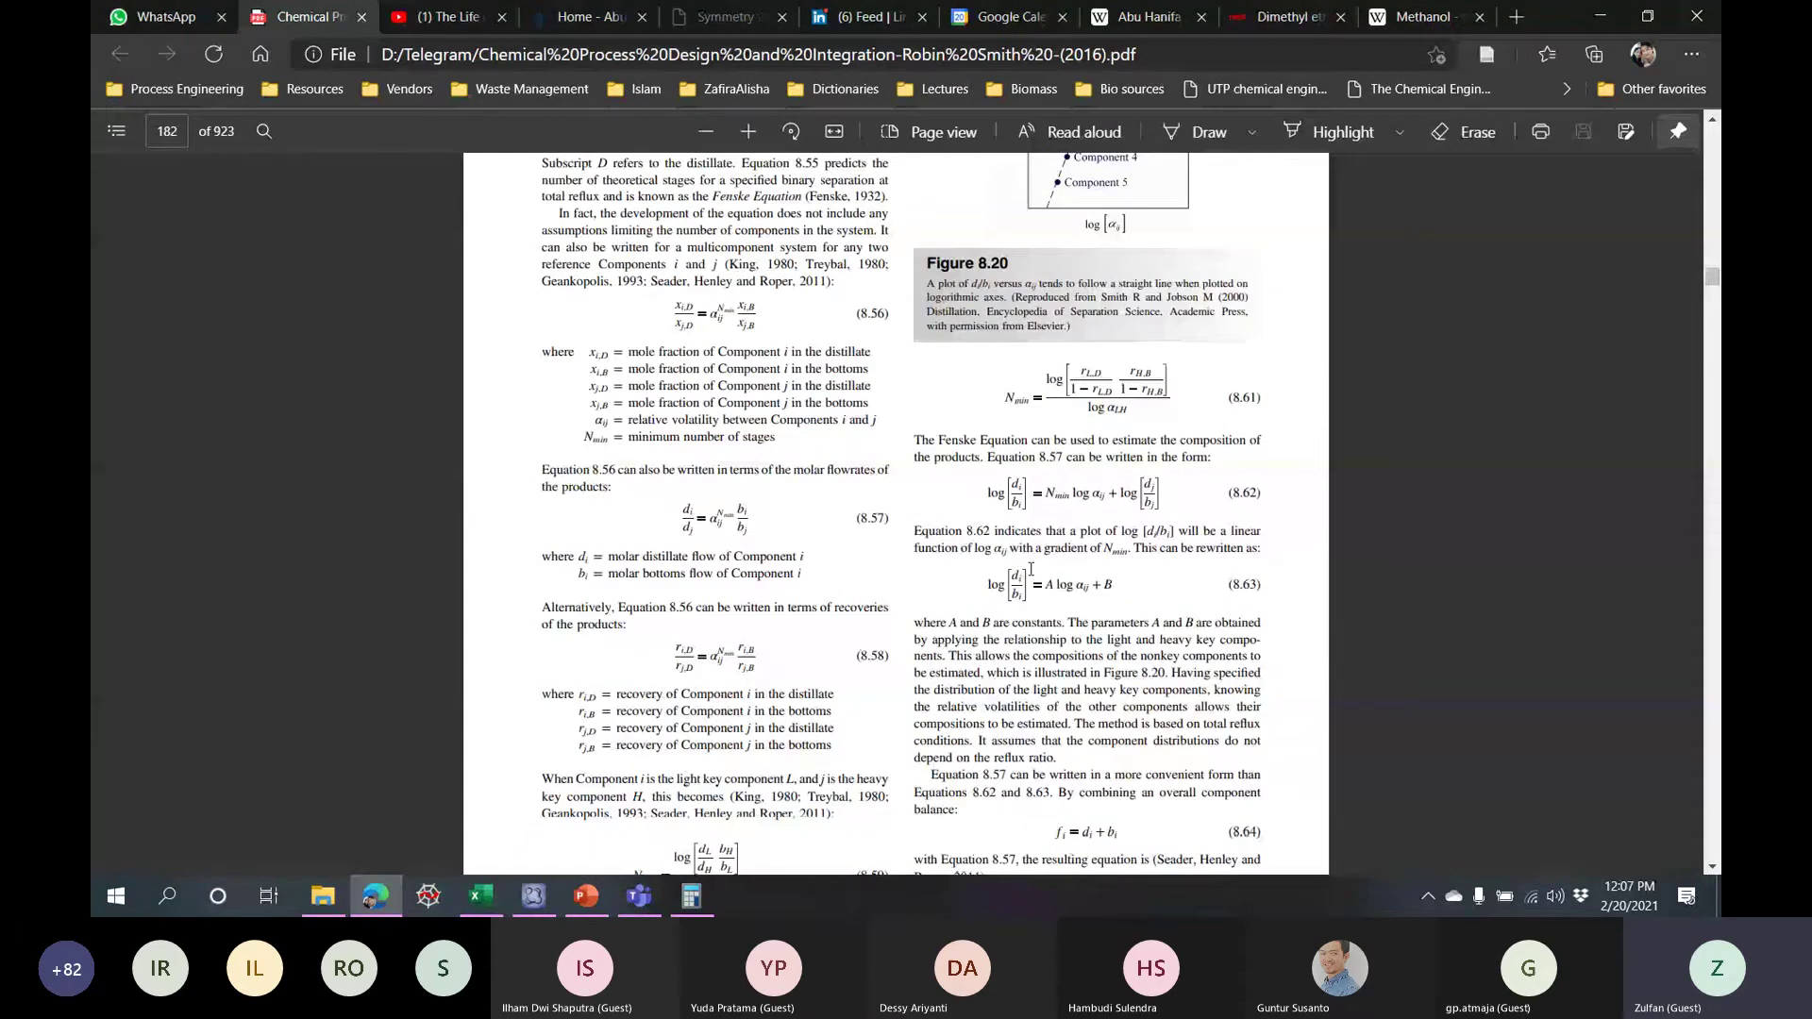
scroll(870, 587, "up", 3)
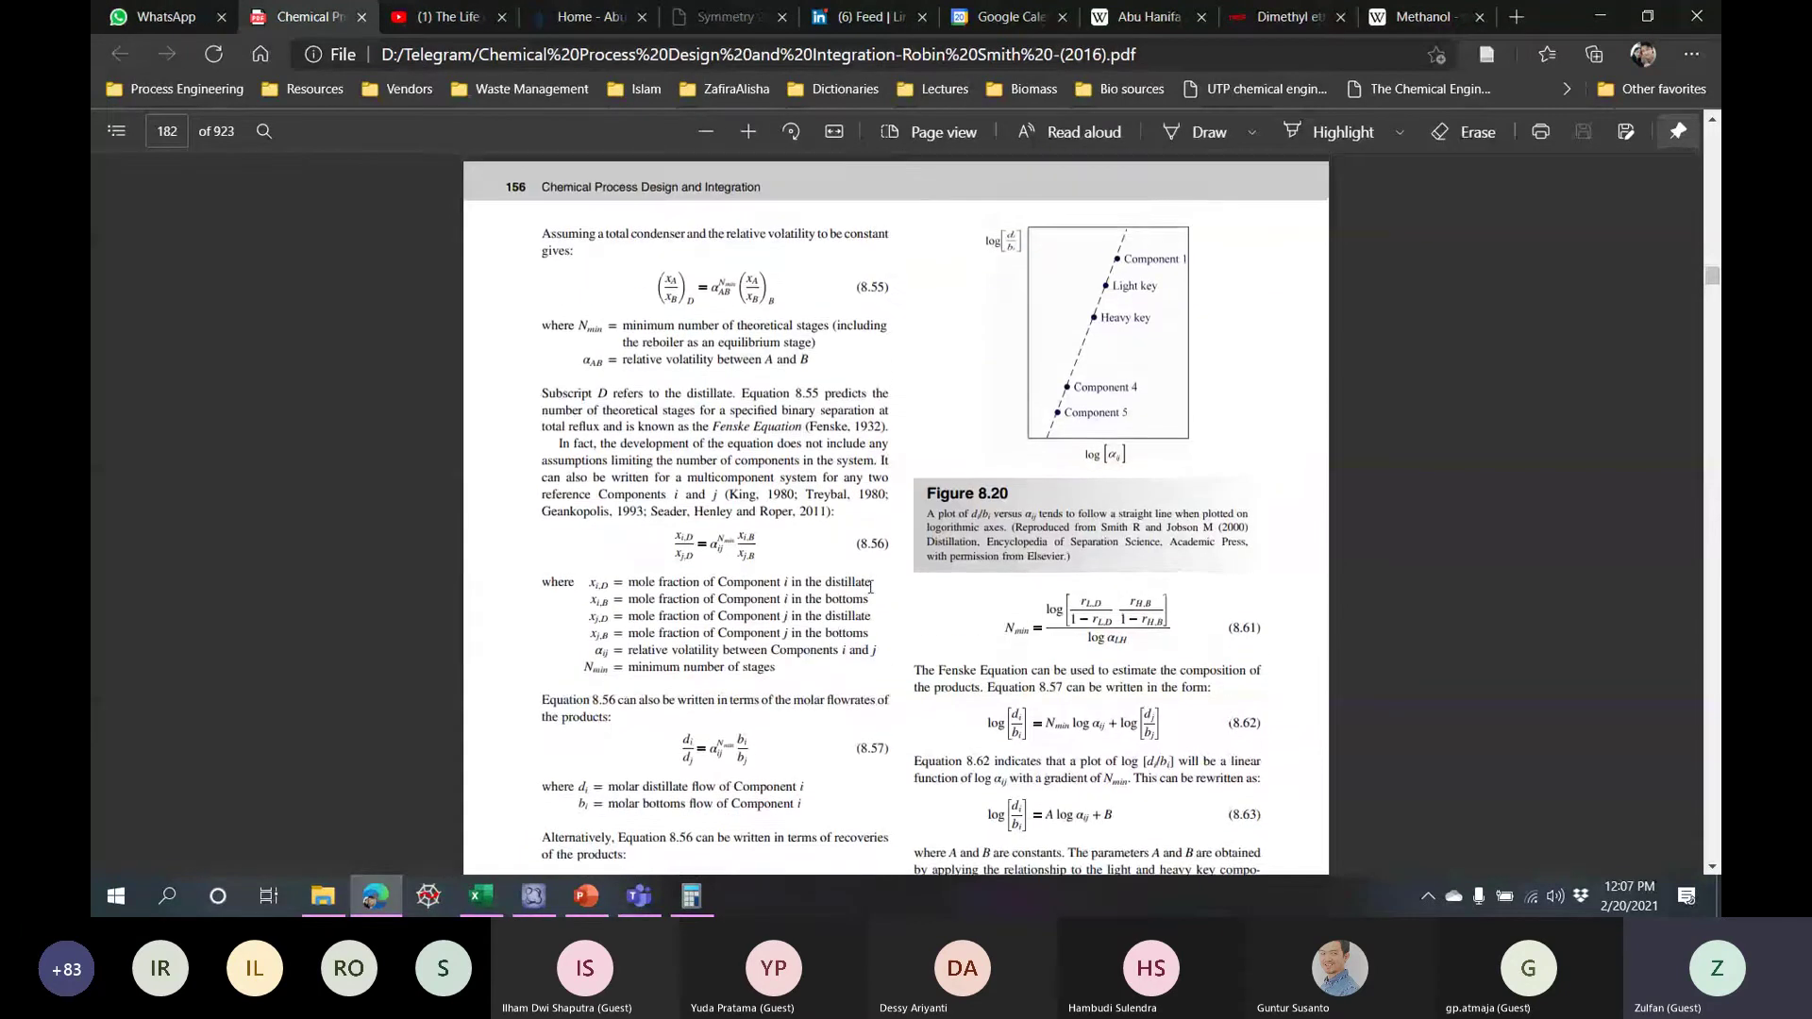
scroll(870, 587, "up", 5)
scroll(870, 587, "up", 7)
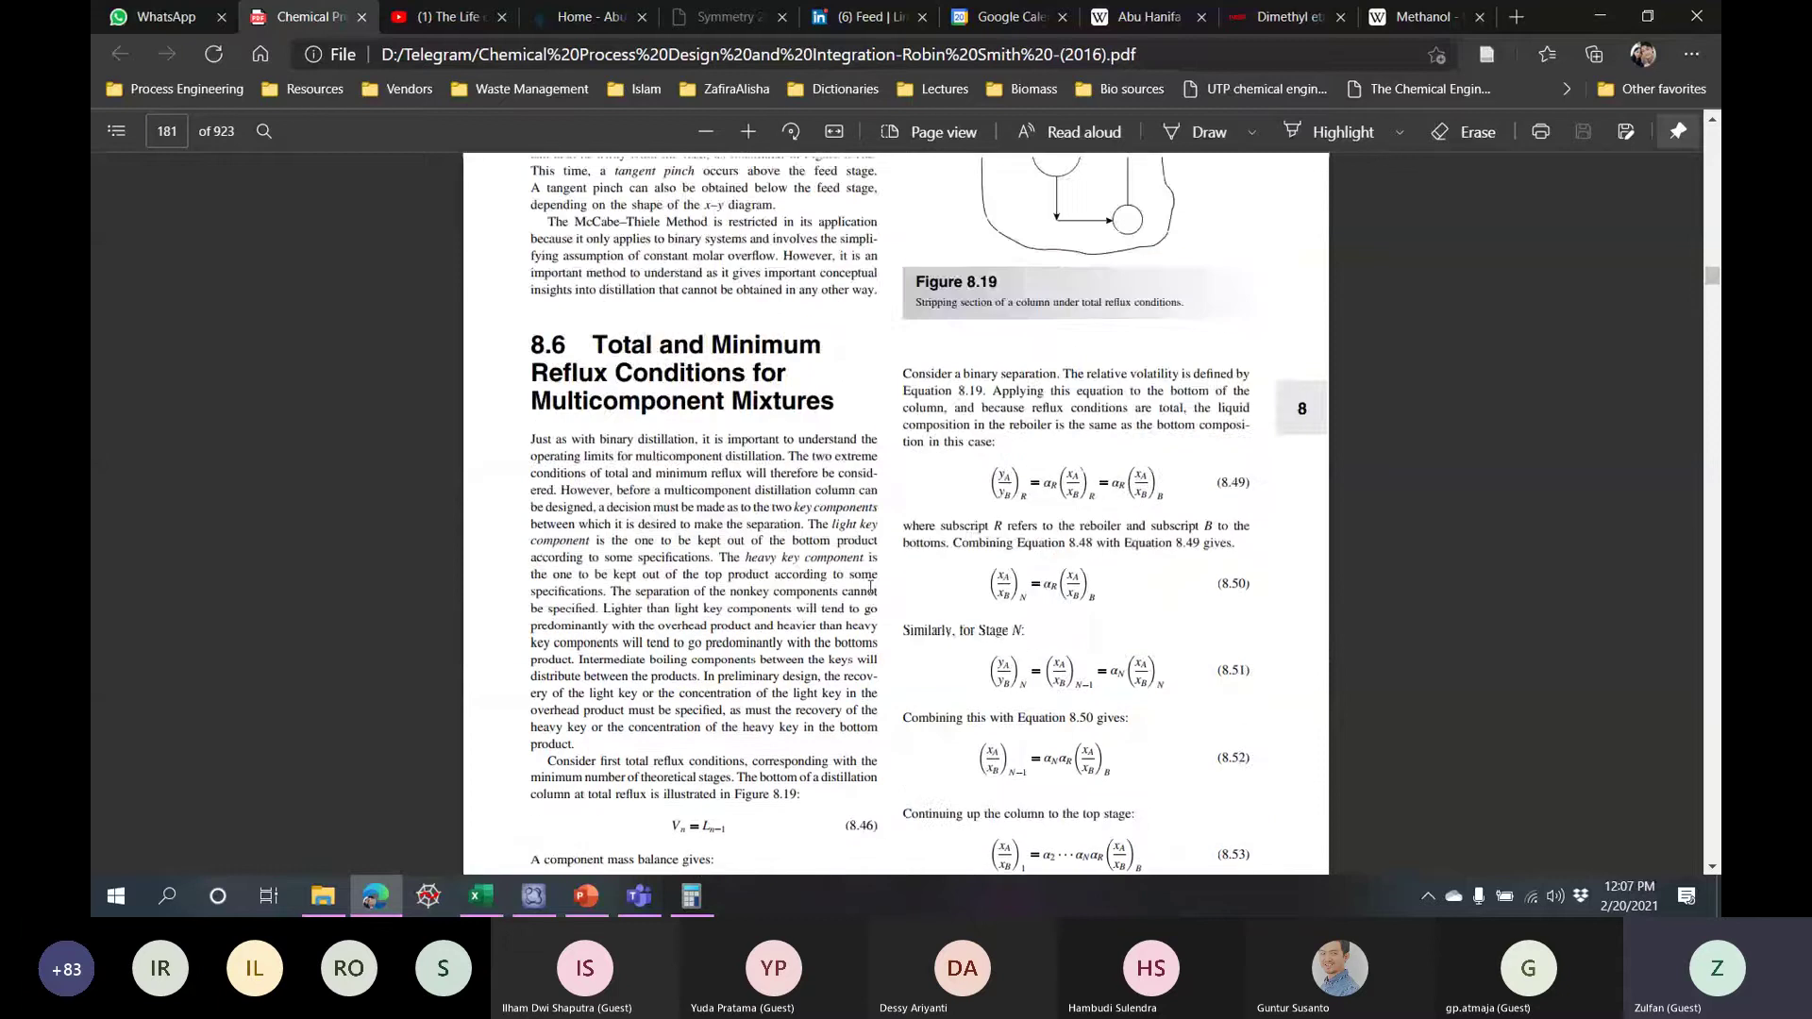
- Read on from section 8.6 through the relative volatility and Underwood equations, Example 8.2, and the condenser energy balance on PDF page 187
scroll(870, 587, "down", 16)
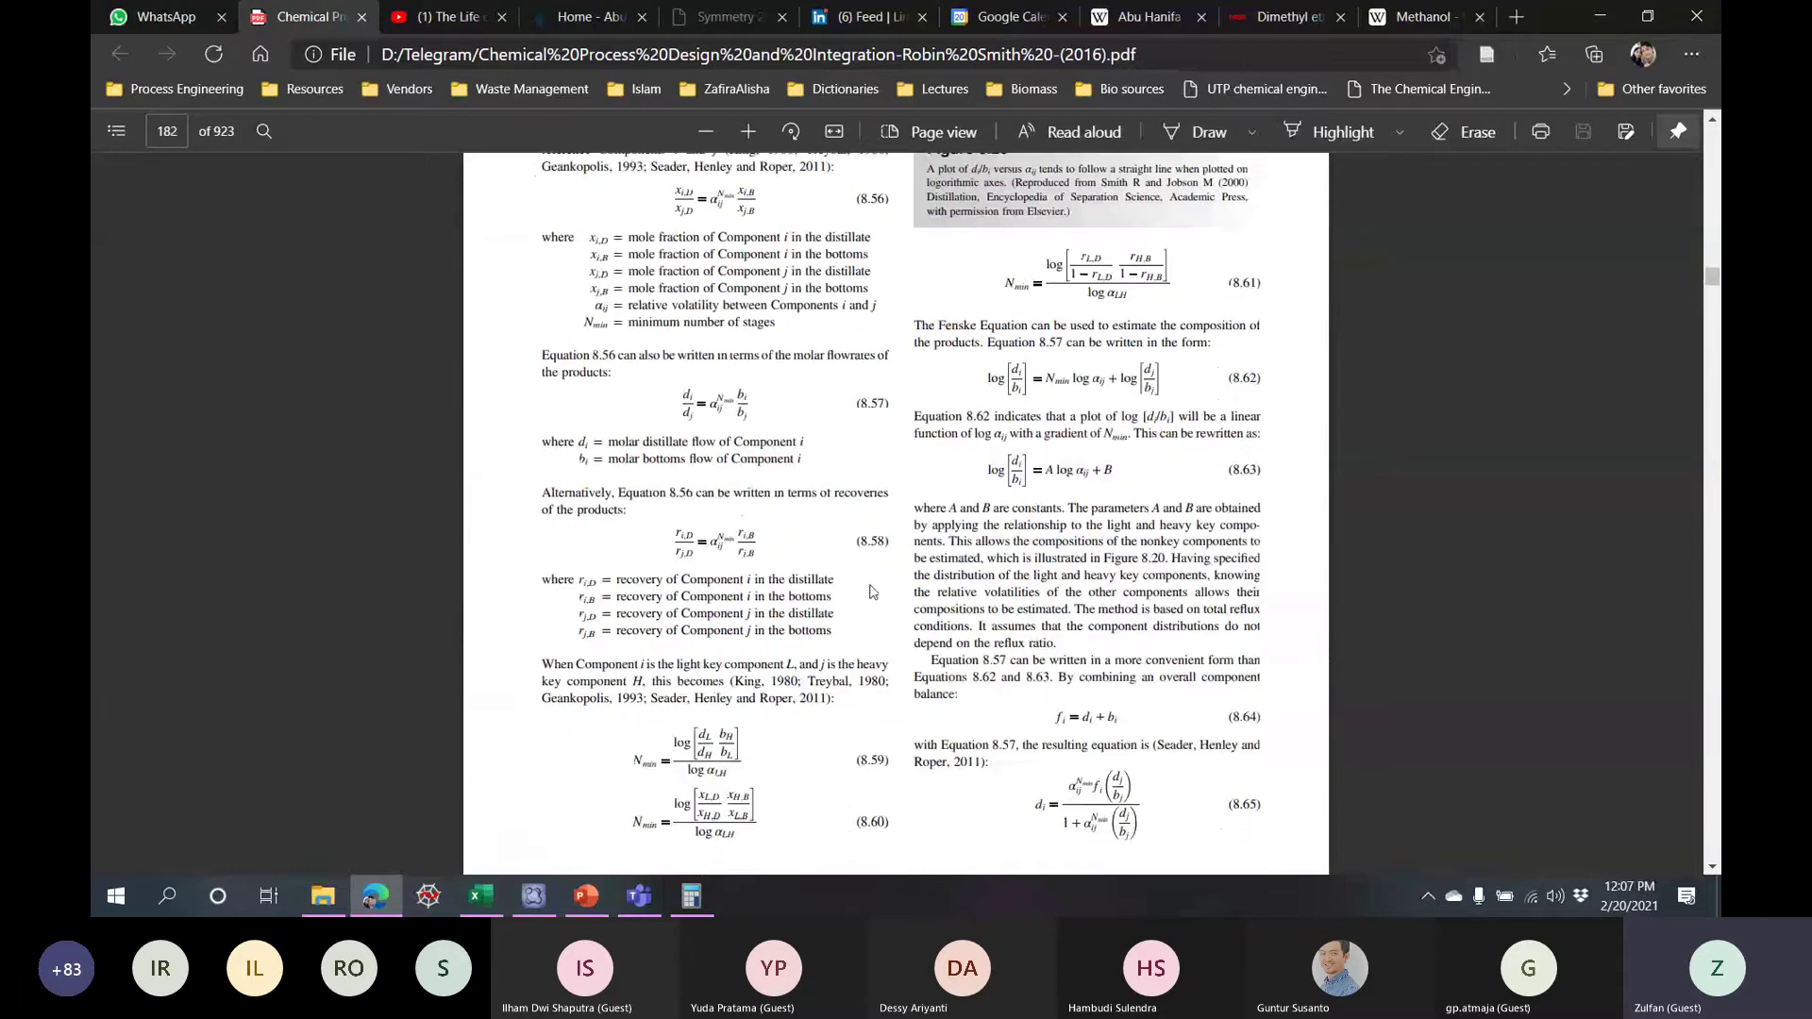
scroll(872, 592, "down", 10)
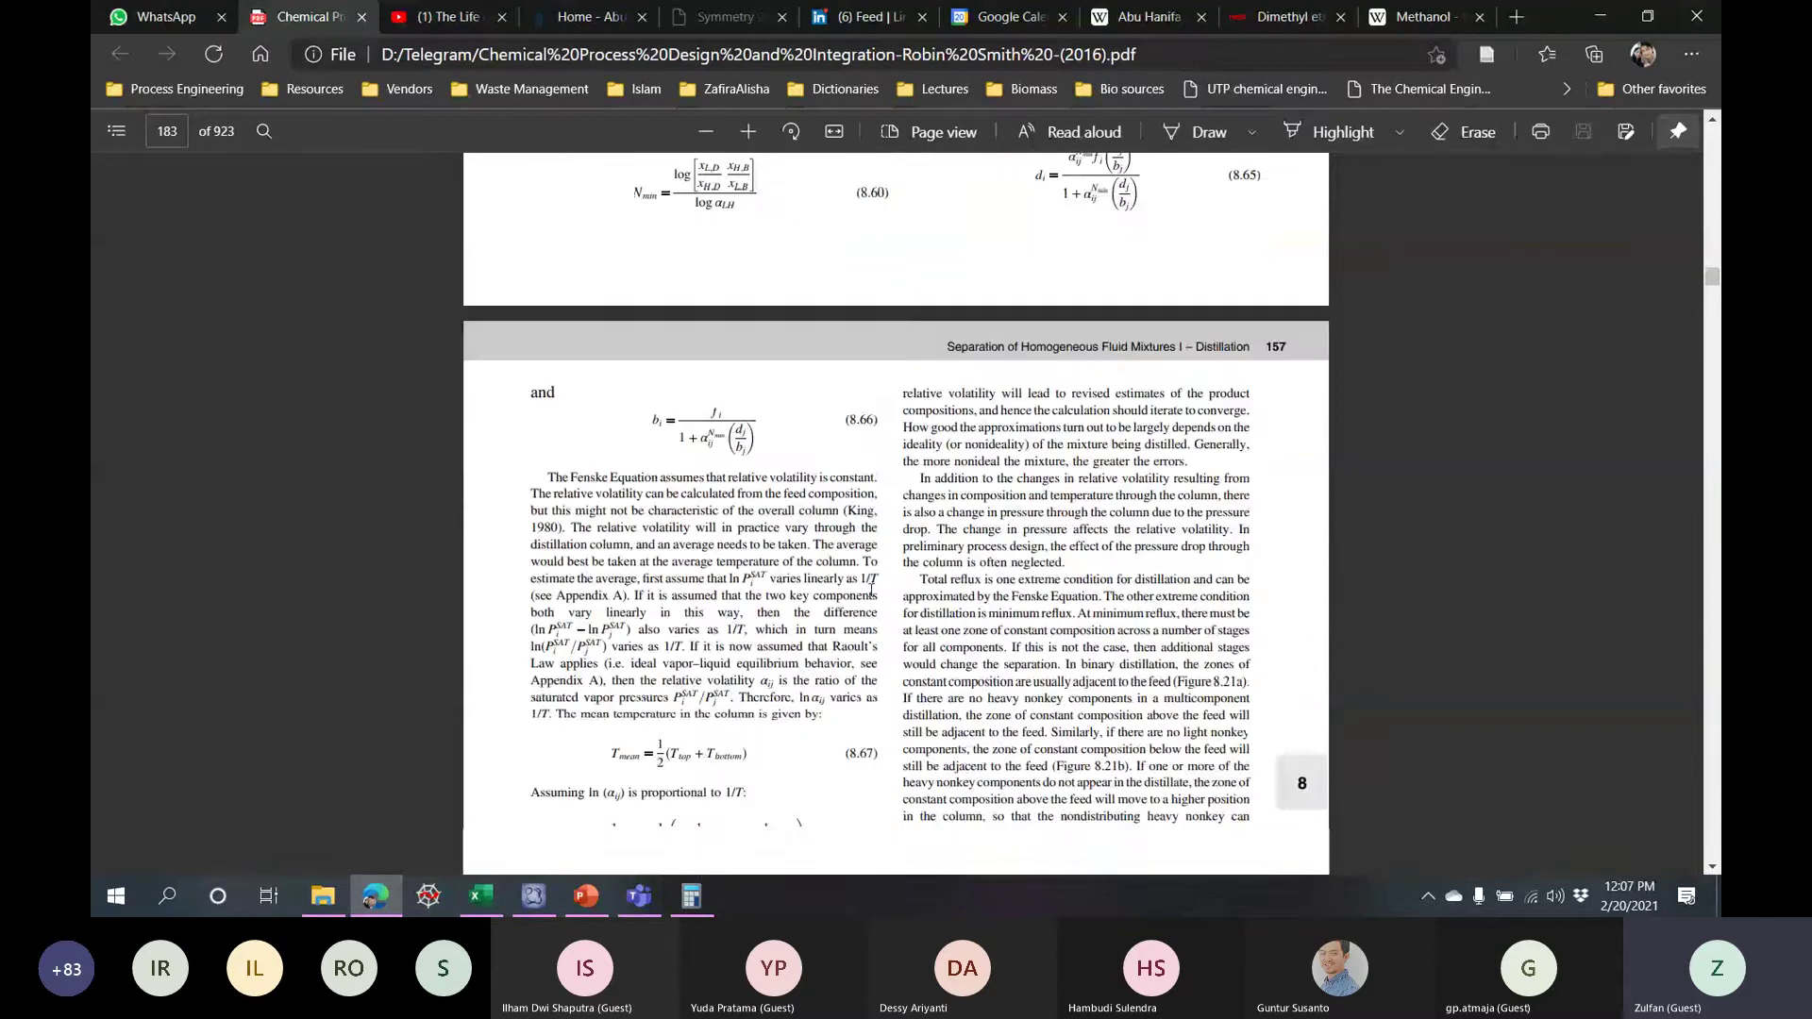
scroll(872, 597, "down", 1)
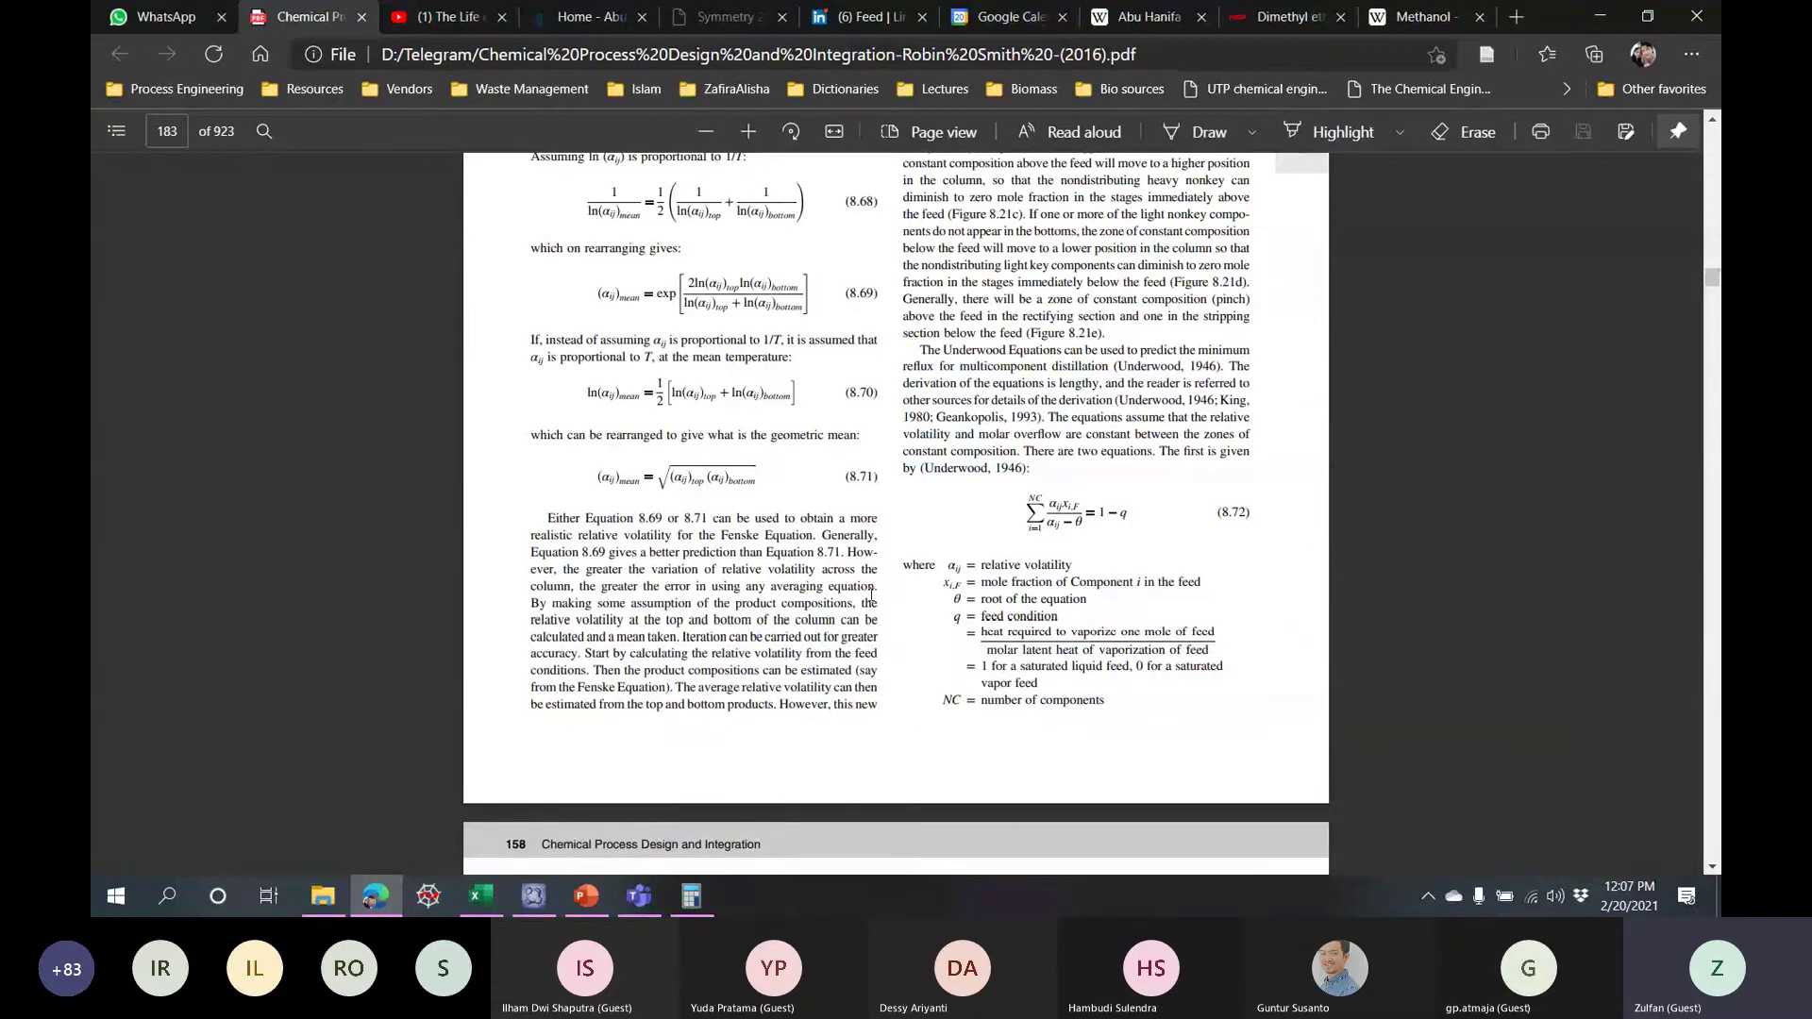
scroll(872, 595, "down", 8)
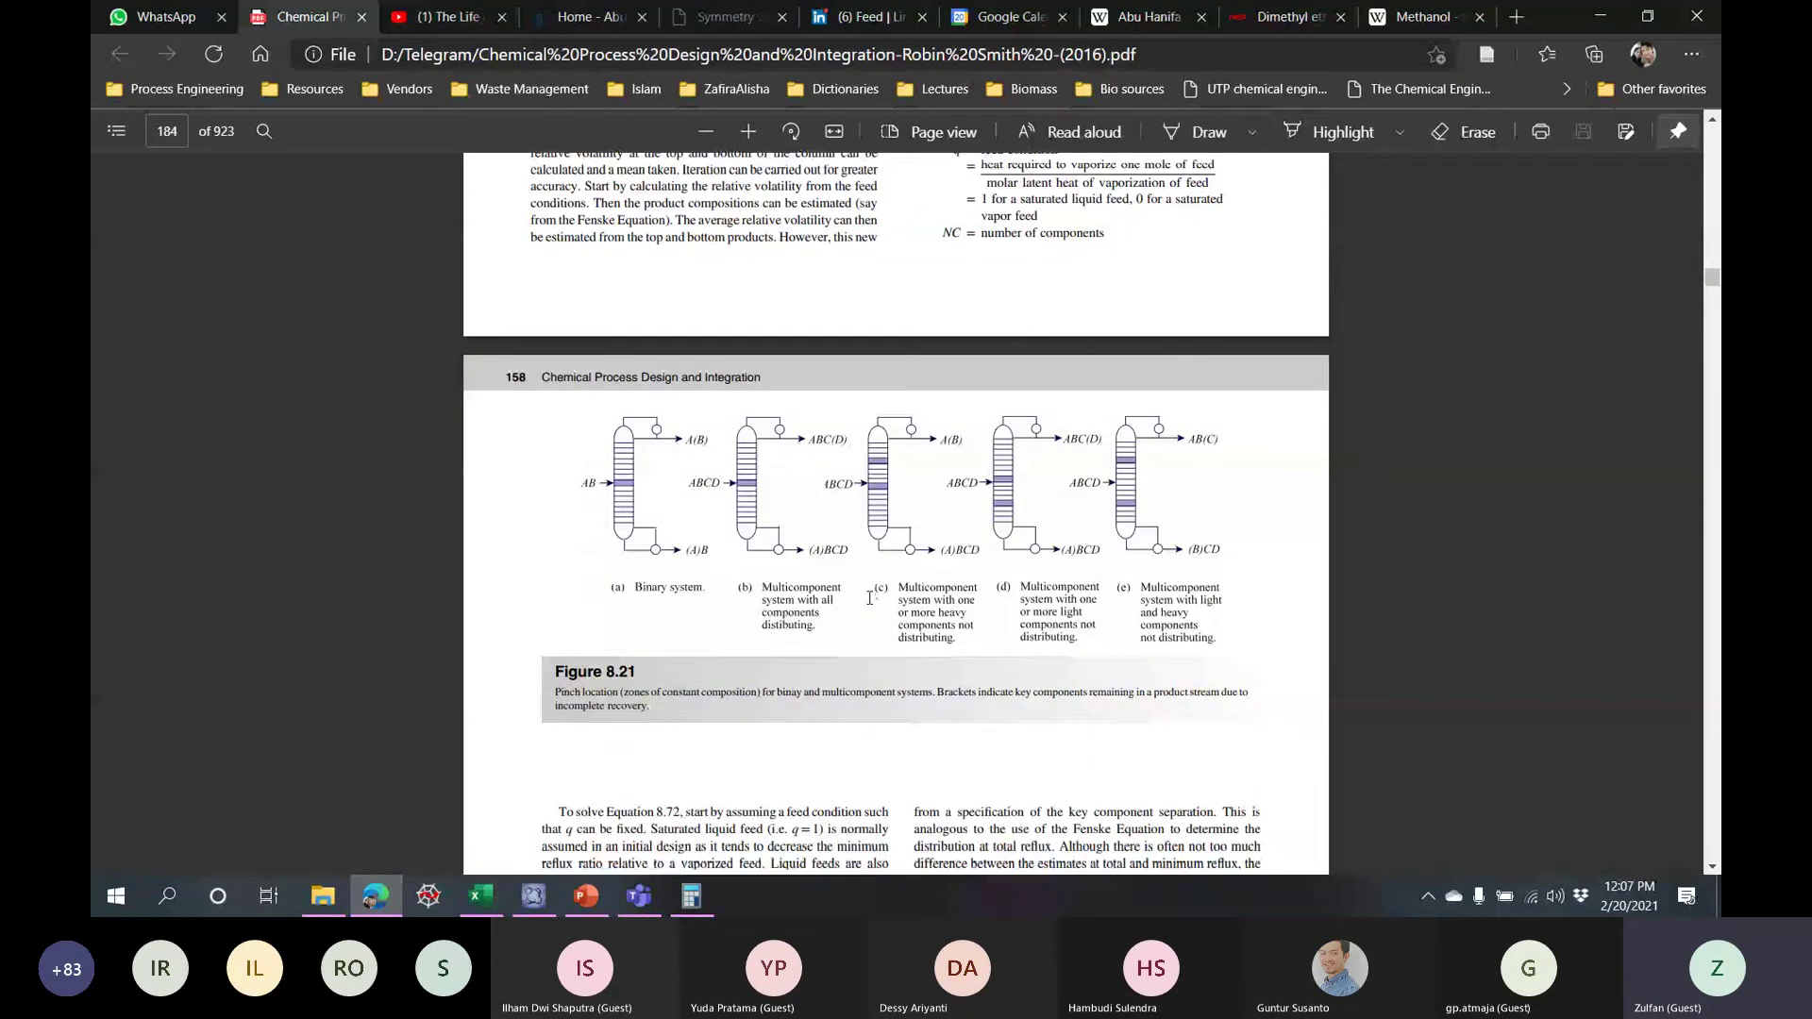
scroll(869, 598, "down", 6)
scroll(869, 606, "down", 20)
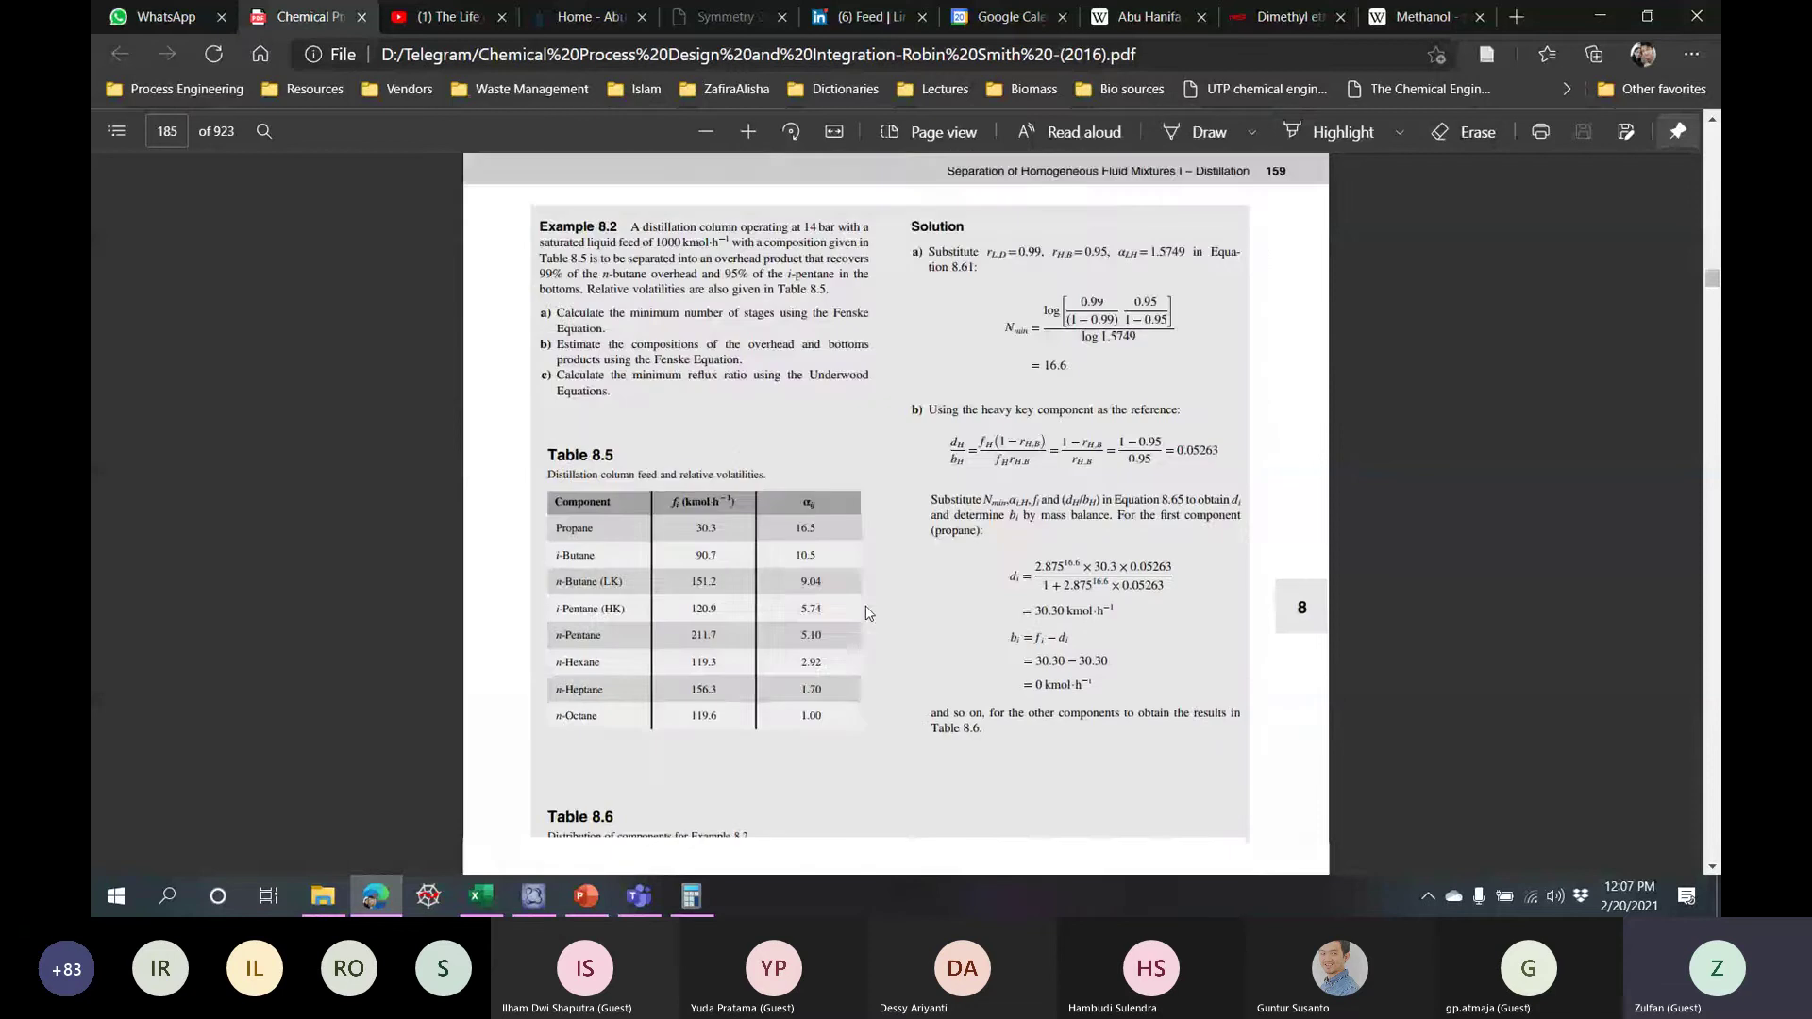
scroll(867, 609, "down", 20)
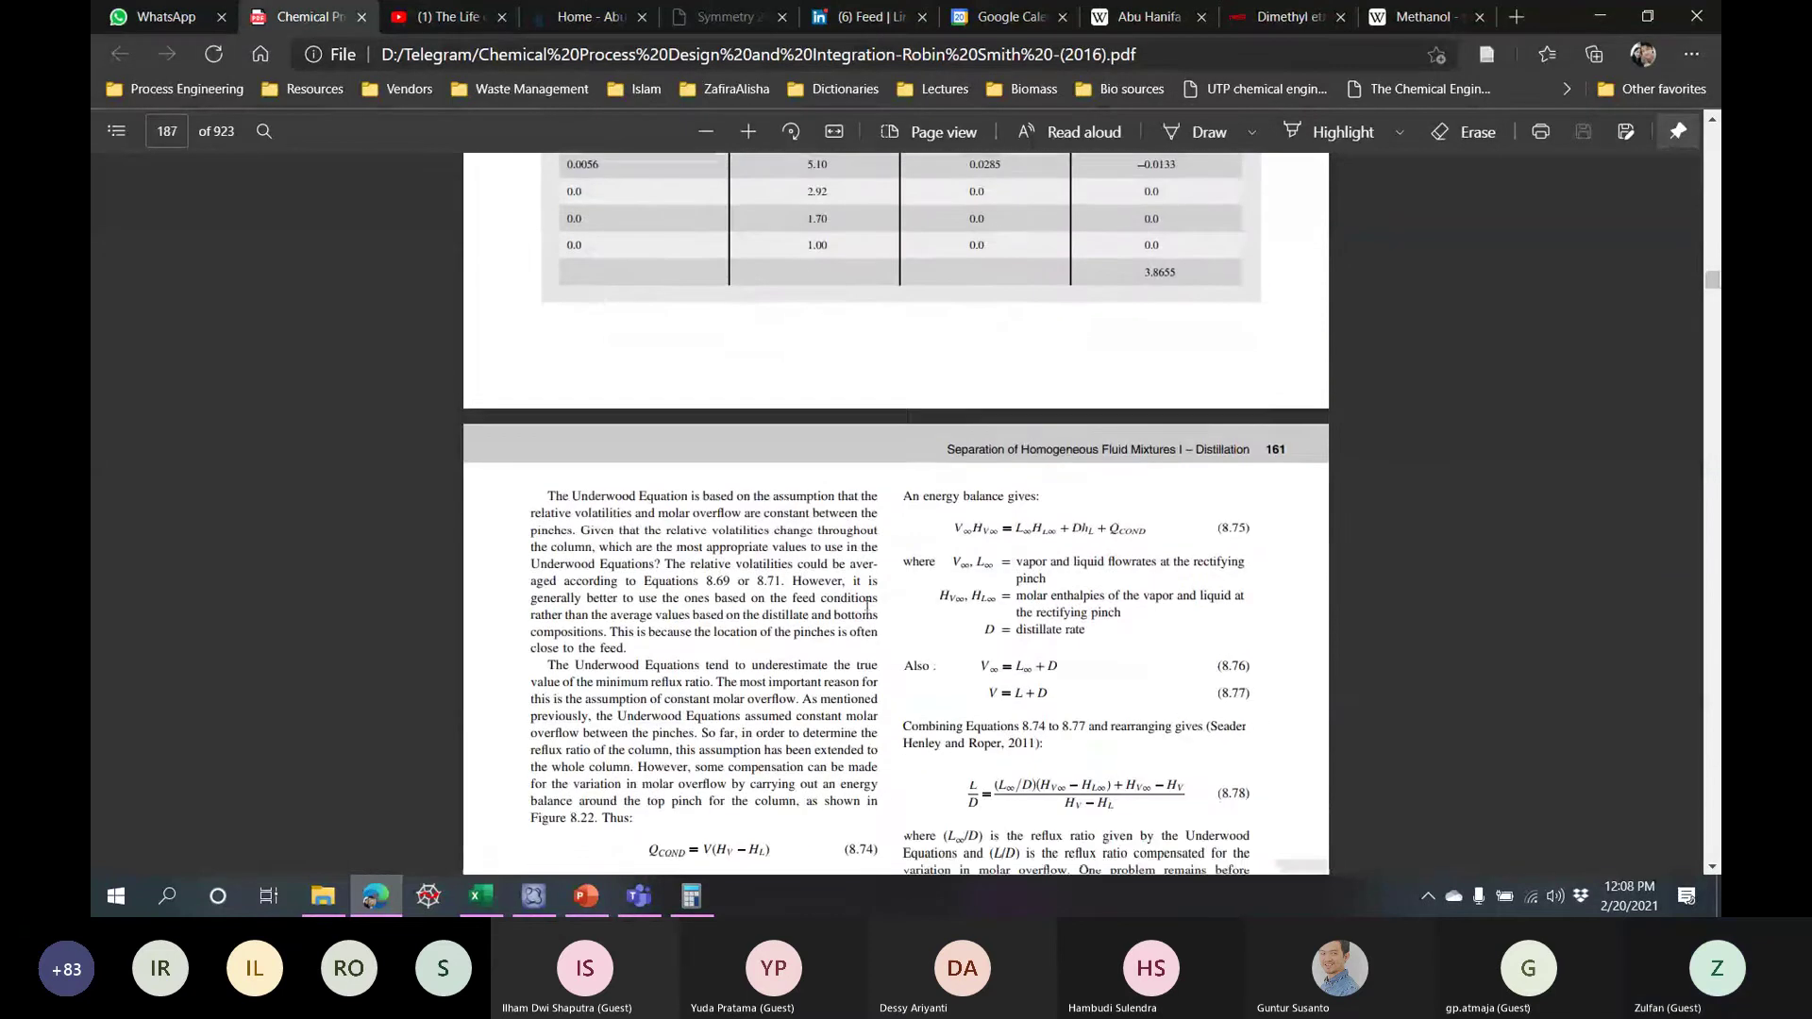
scroll(867, 606, "down", 14)
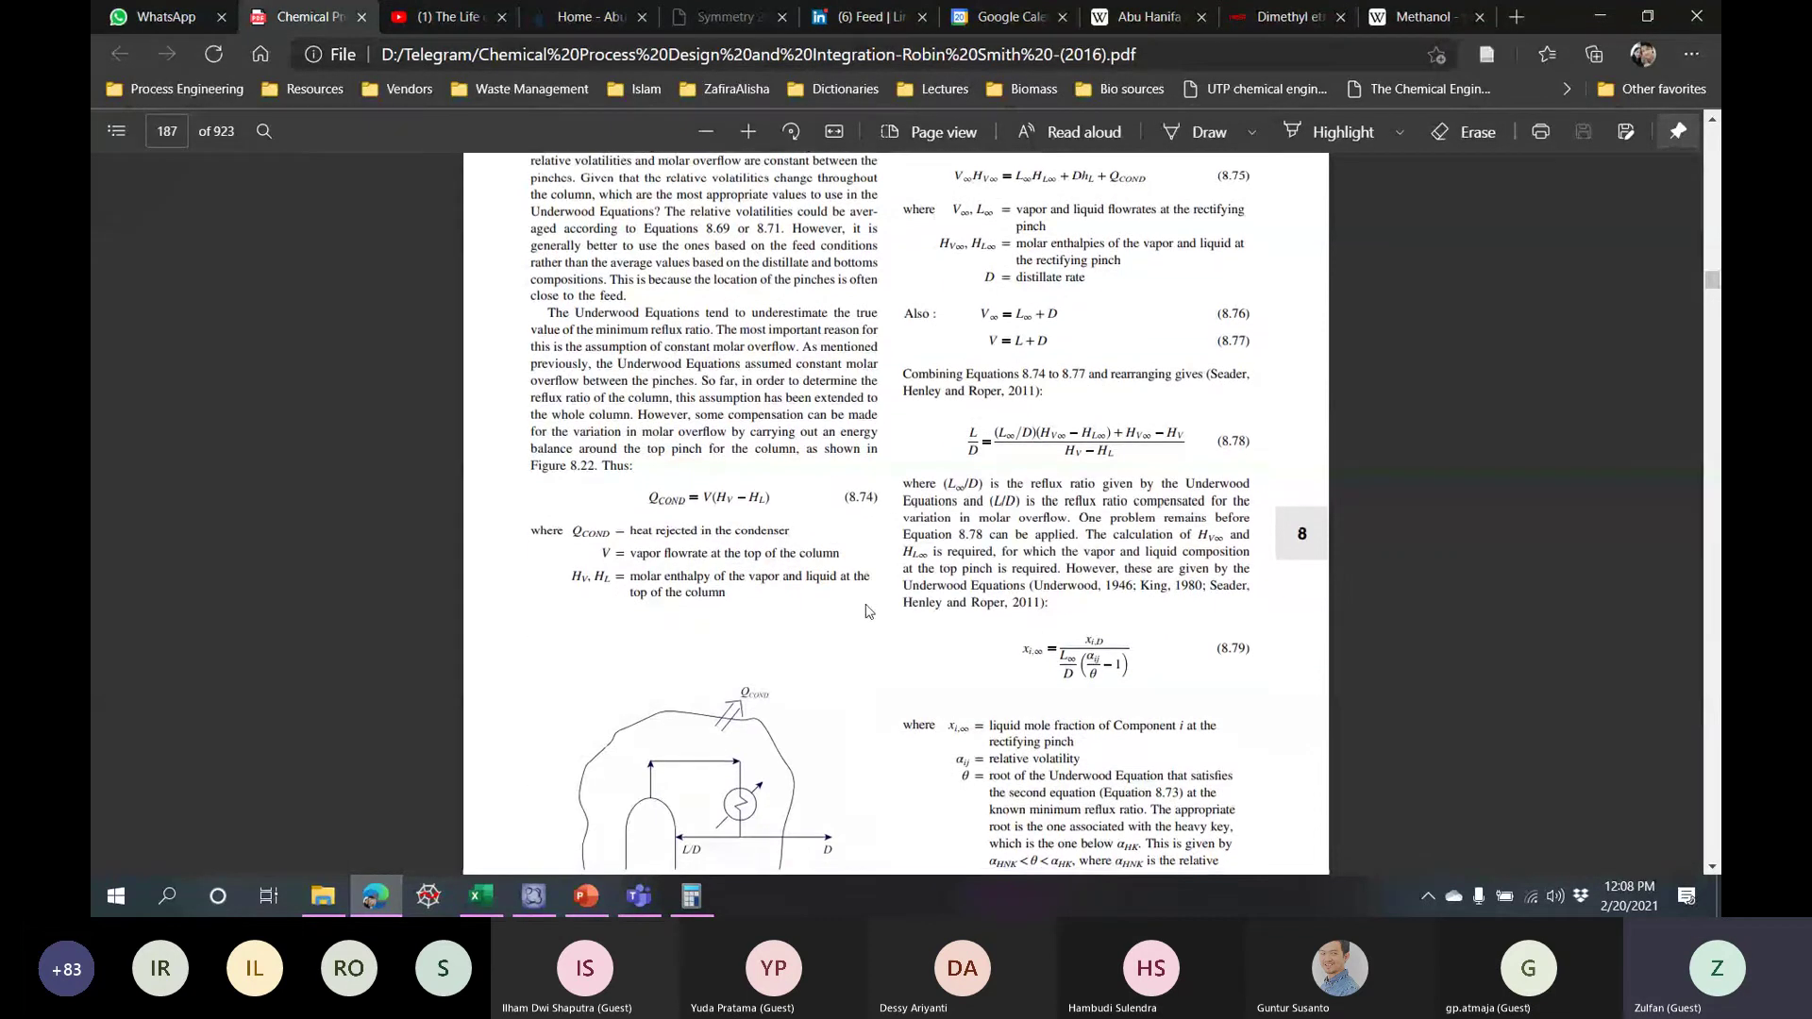
- Examine the Gilliland correlation for the actual number of theoretical stages and continue to section 8.8, Column Dimensions
scroll(868, 609, "down", 15)
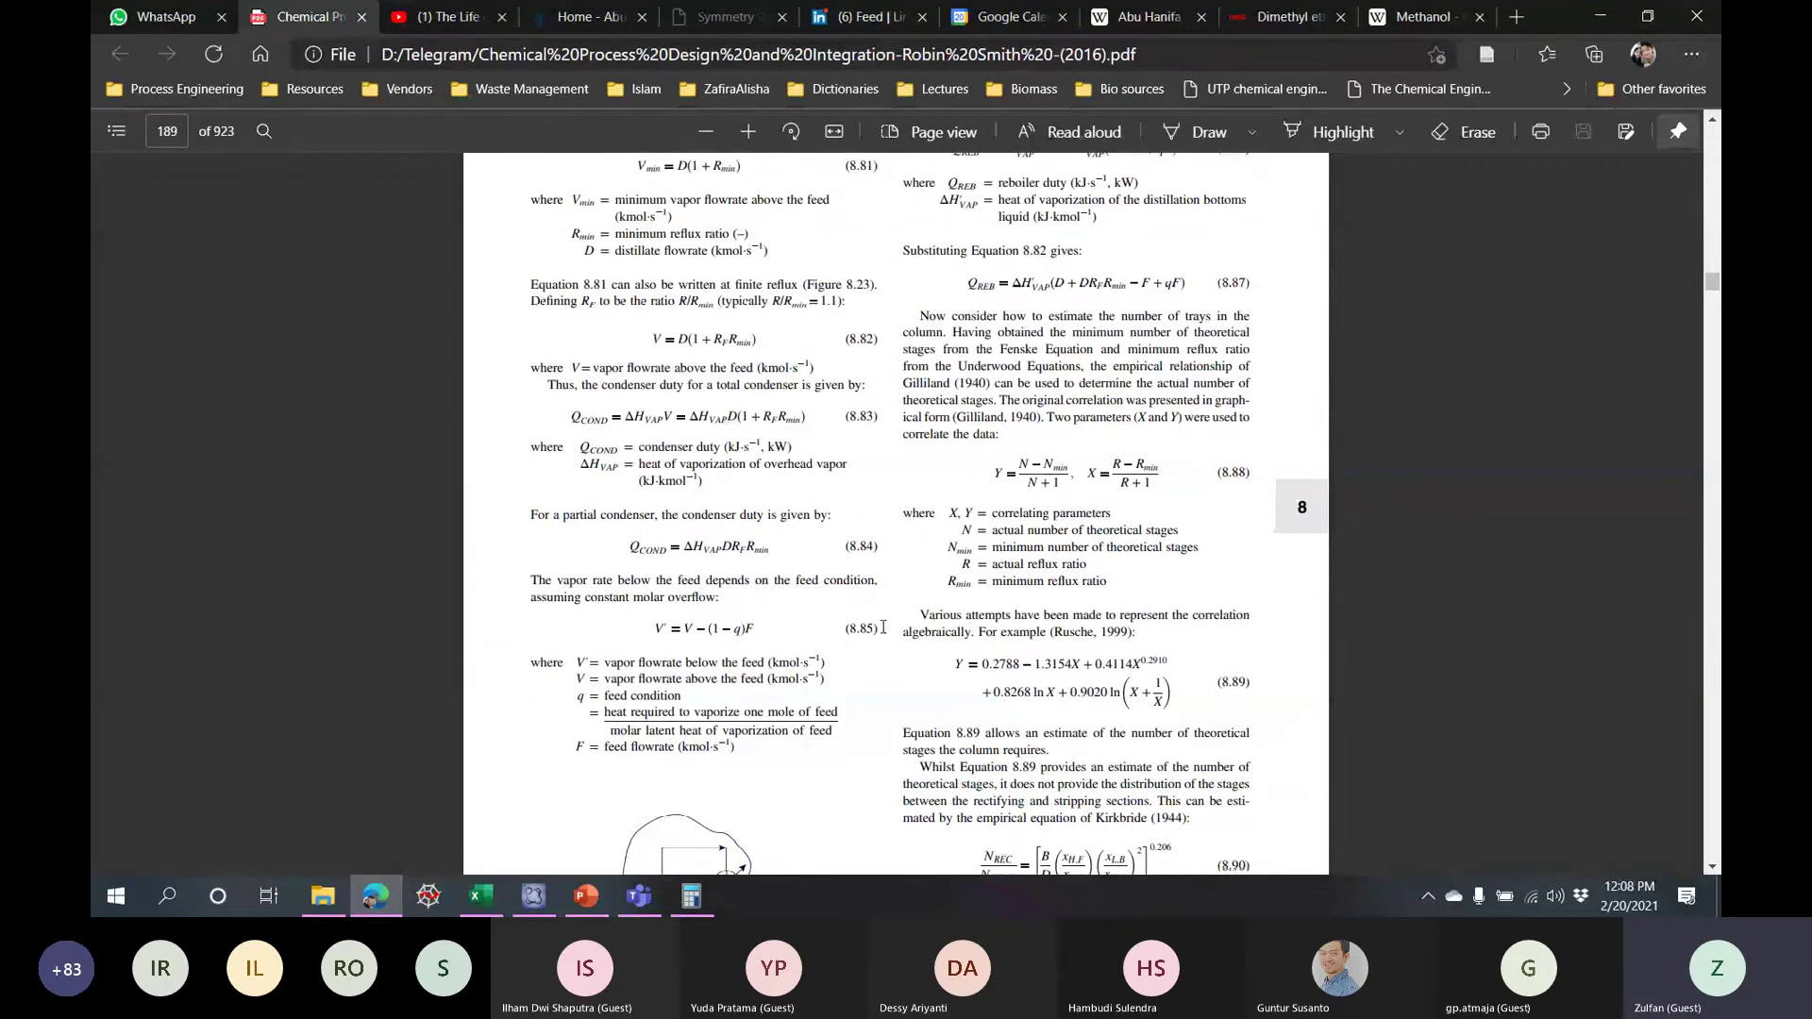
scroll(883, 616, "down", 15)
scroll(884, 629, "down", 11)
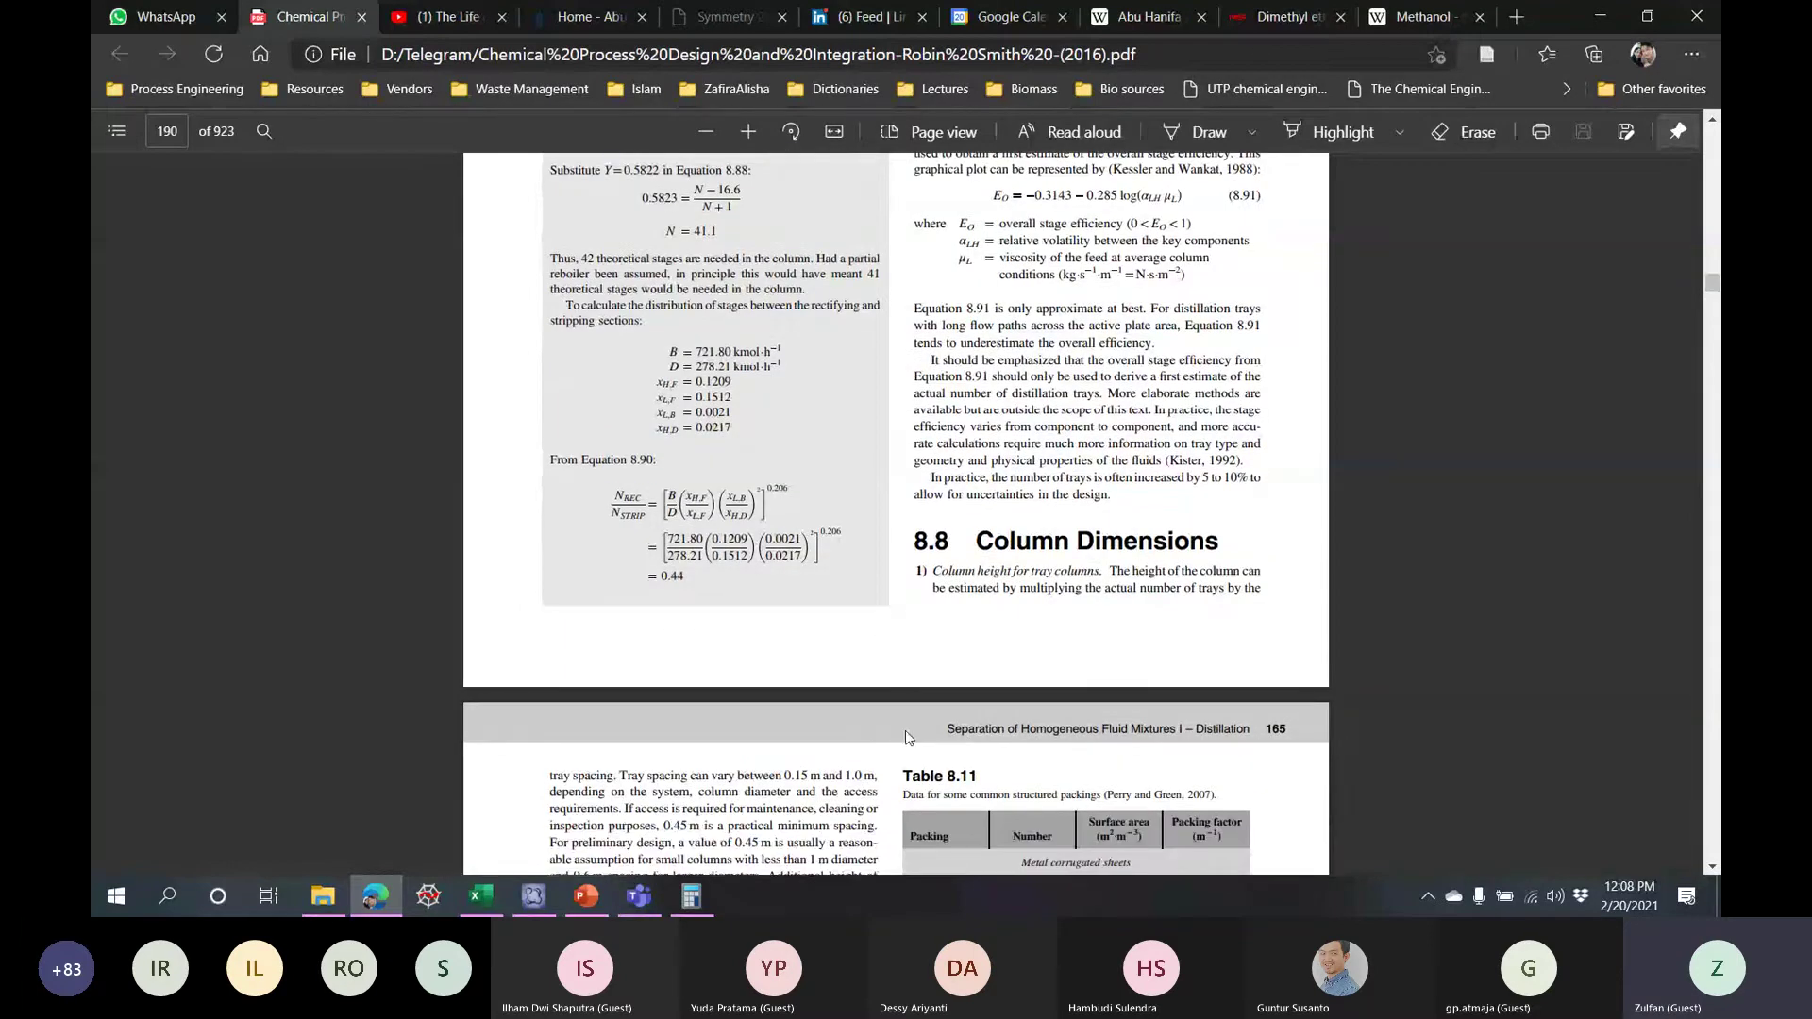
- Recheck the column-sizing question in the Teams chat, return to Symmetry, and look through the shapes palette for the distillation column shapes
left_click(533, 896)
left_click(639, 896)
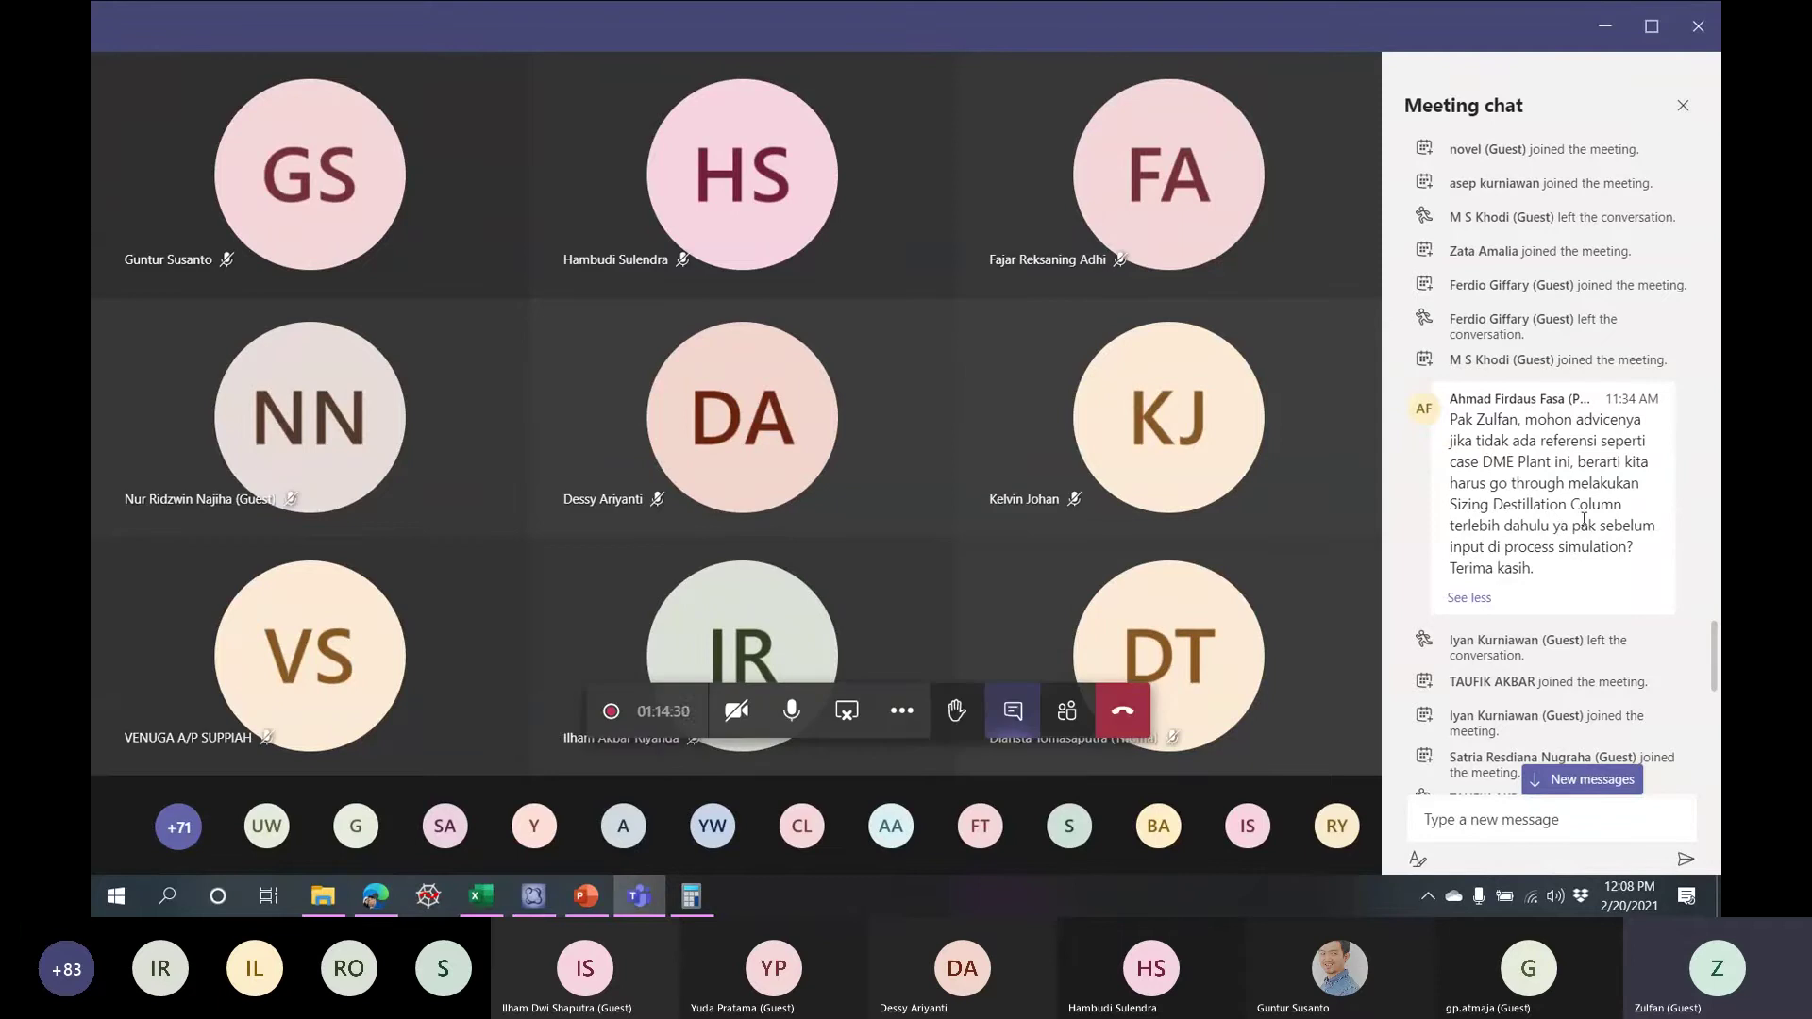
left_click(534, 896)
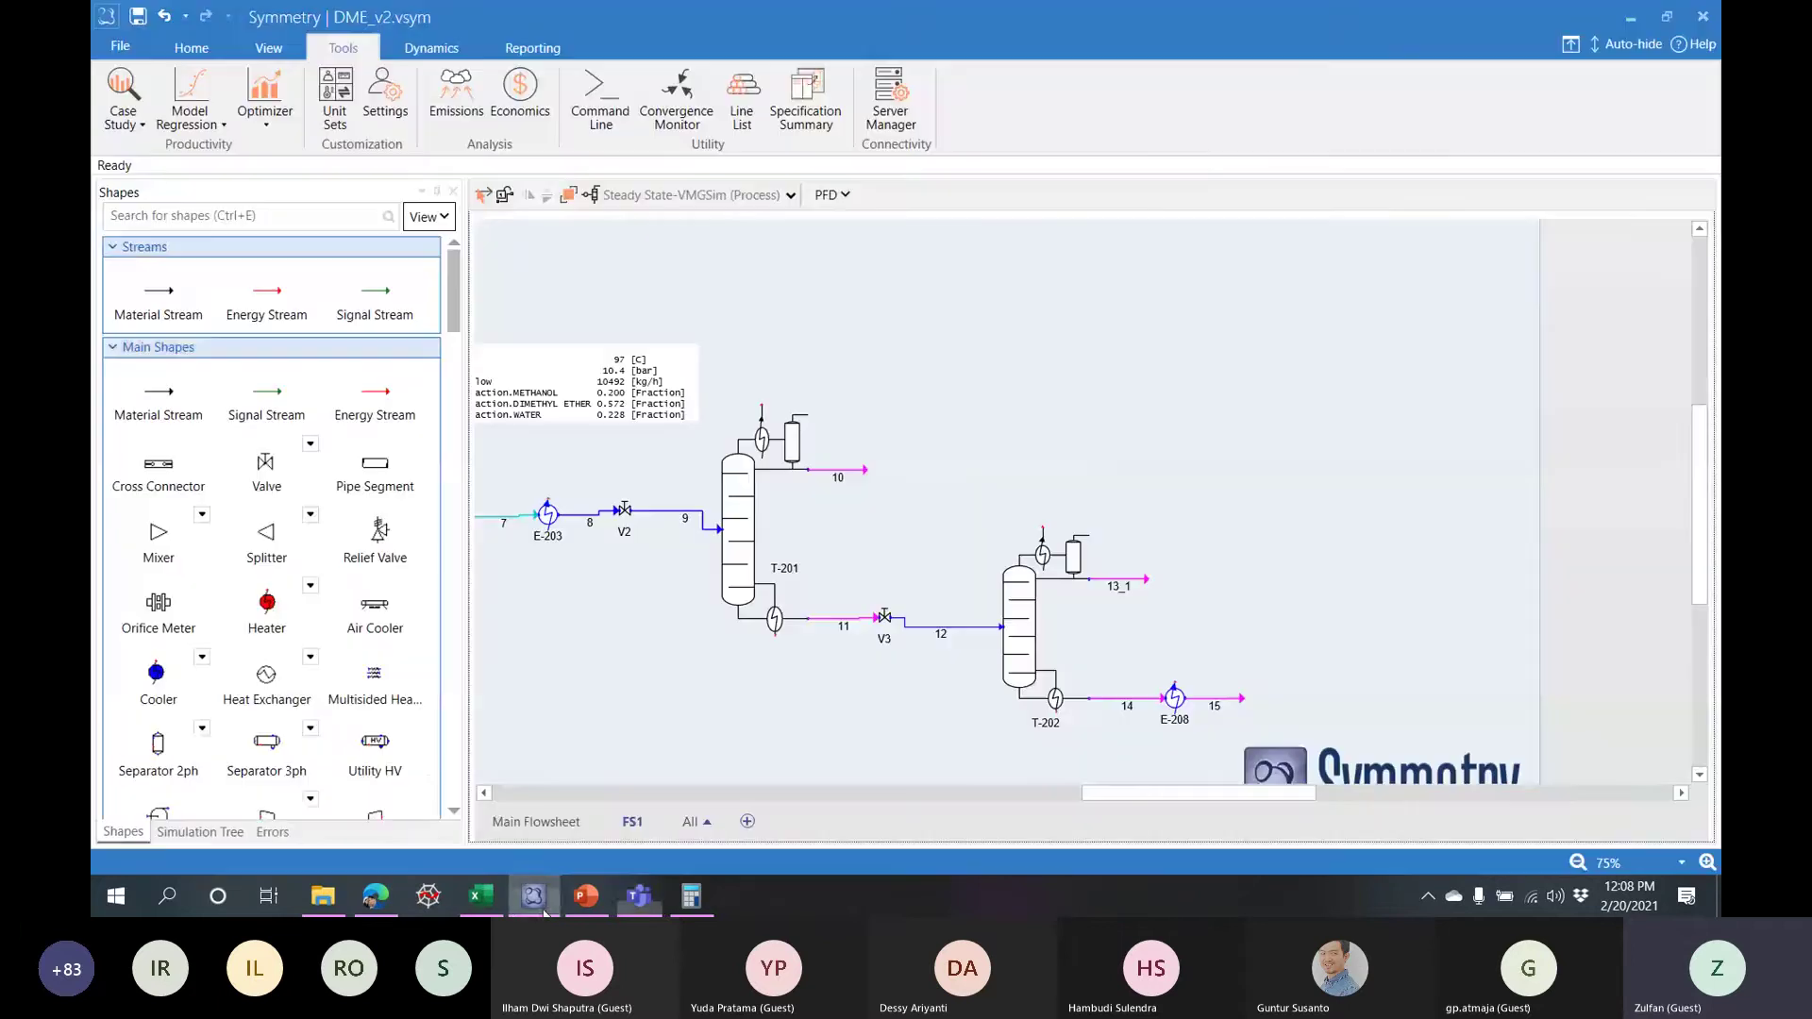
scroll(355, 576, "down", 5)
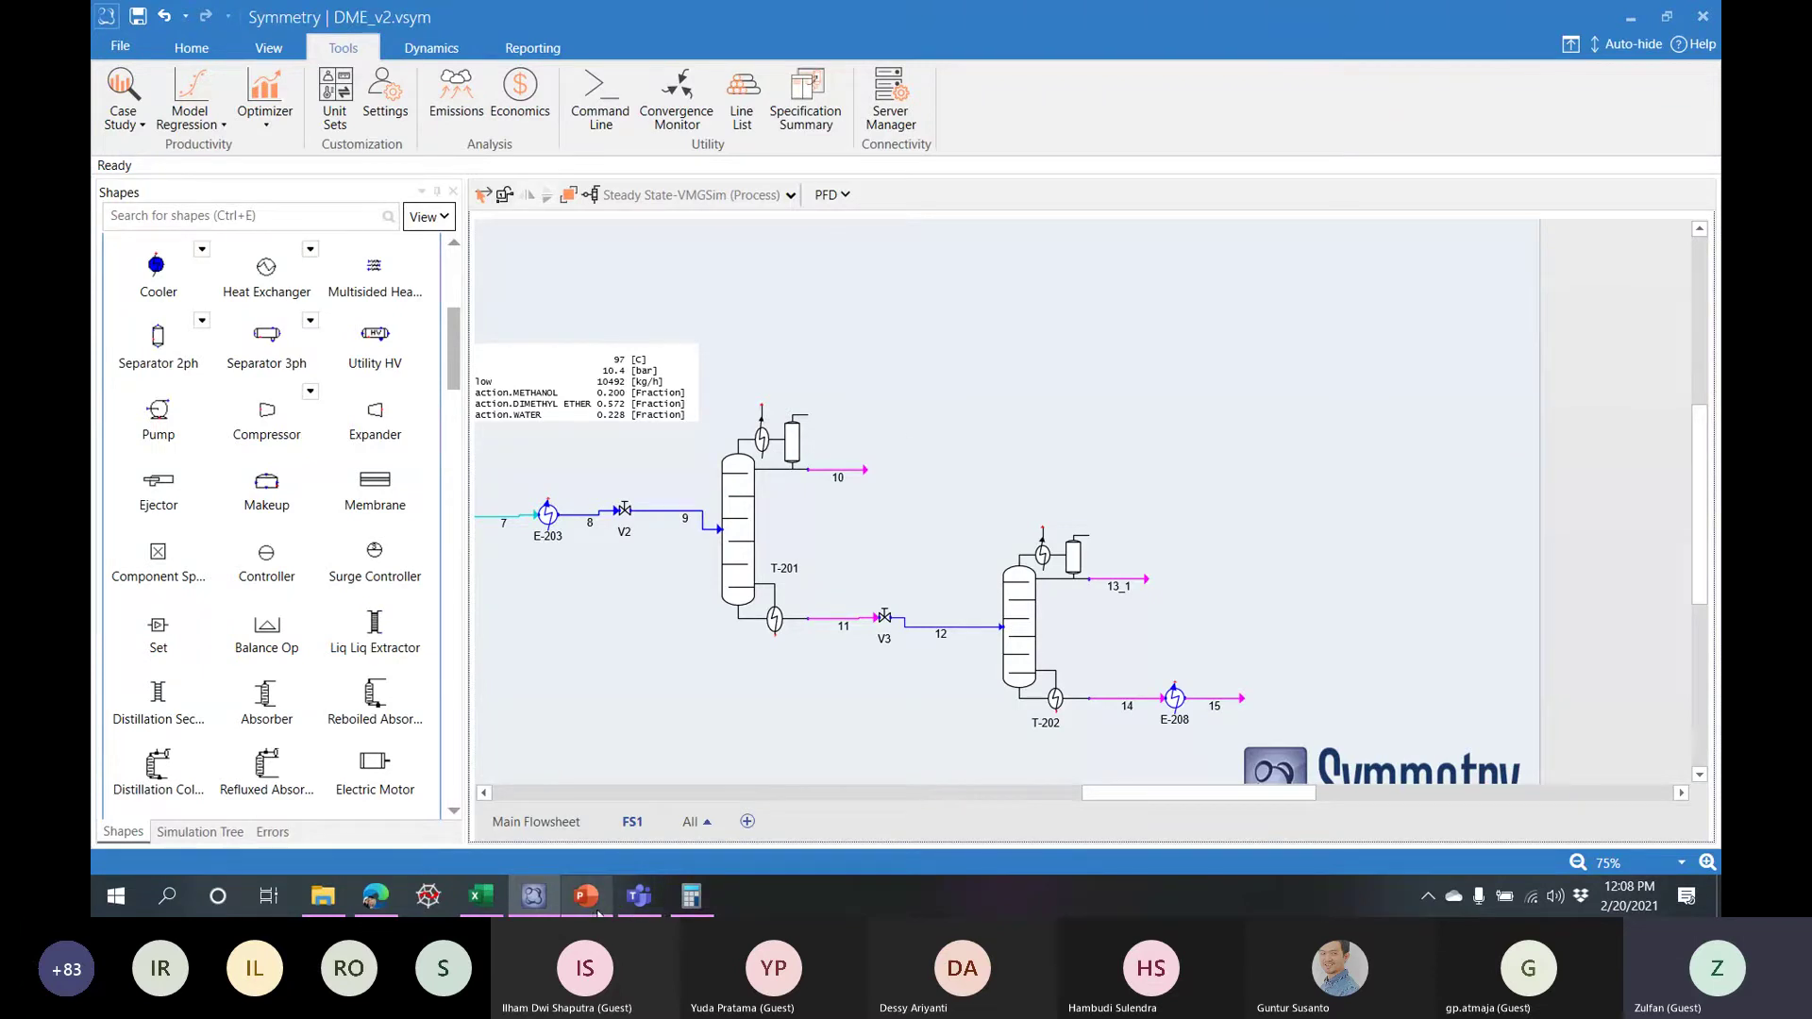
- Review CaseStudy1's plot of energy against the T-201 feed stage and close the case study
mouse_move(594, 915)
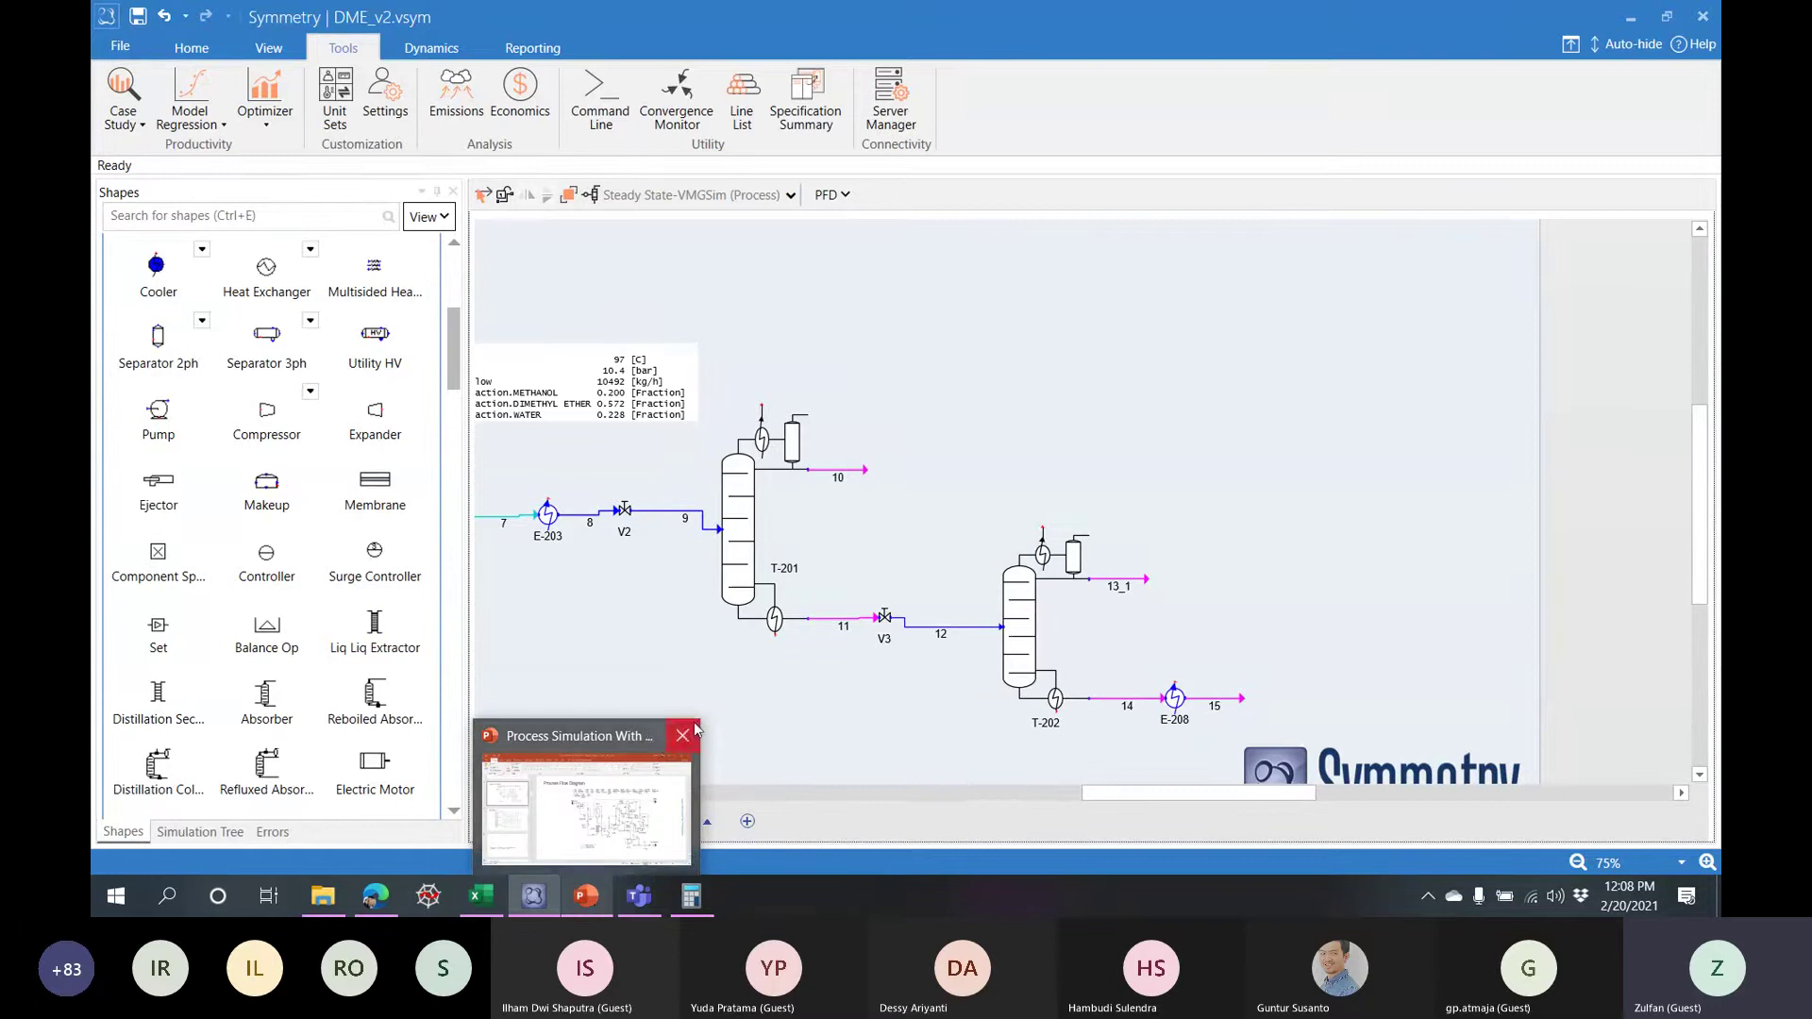
left_click(127, 127)
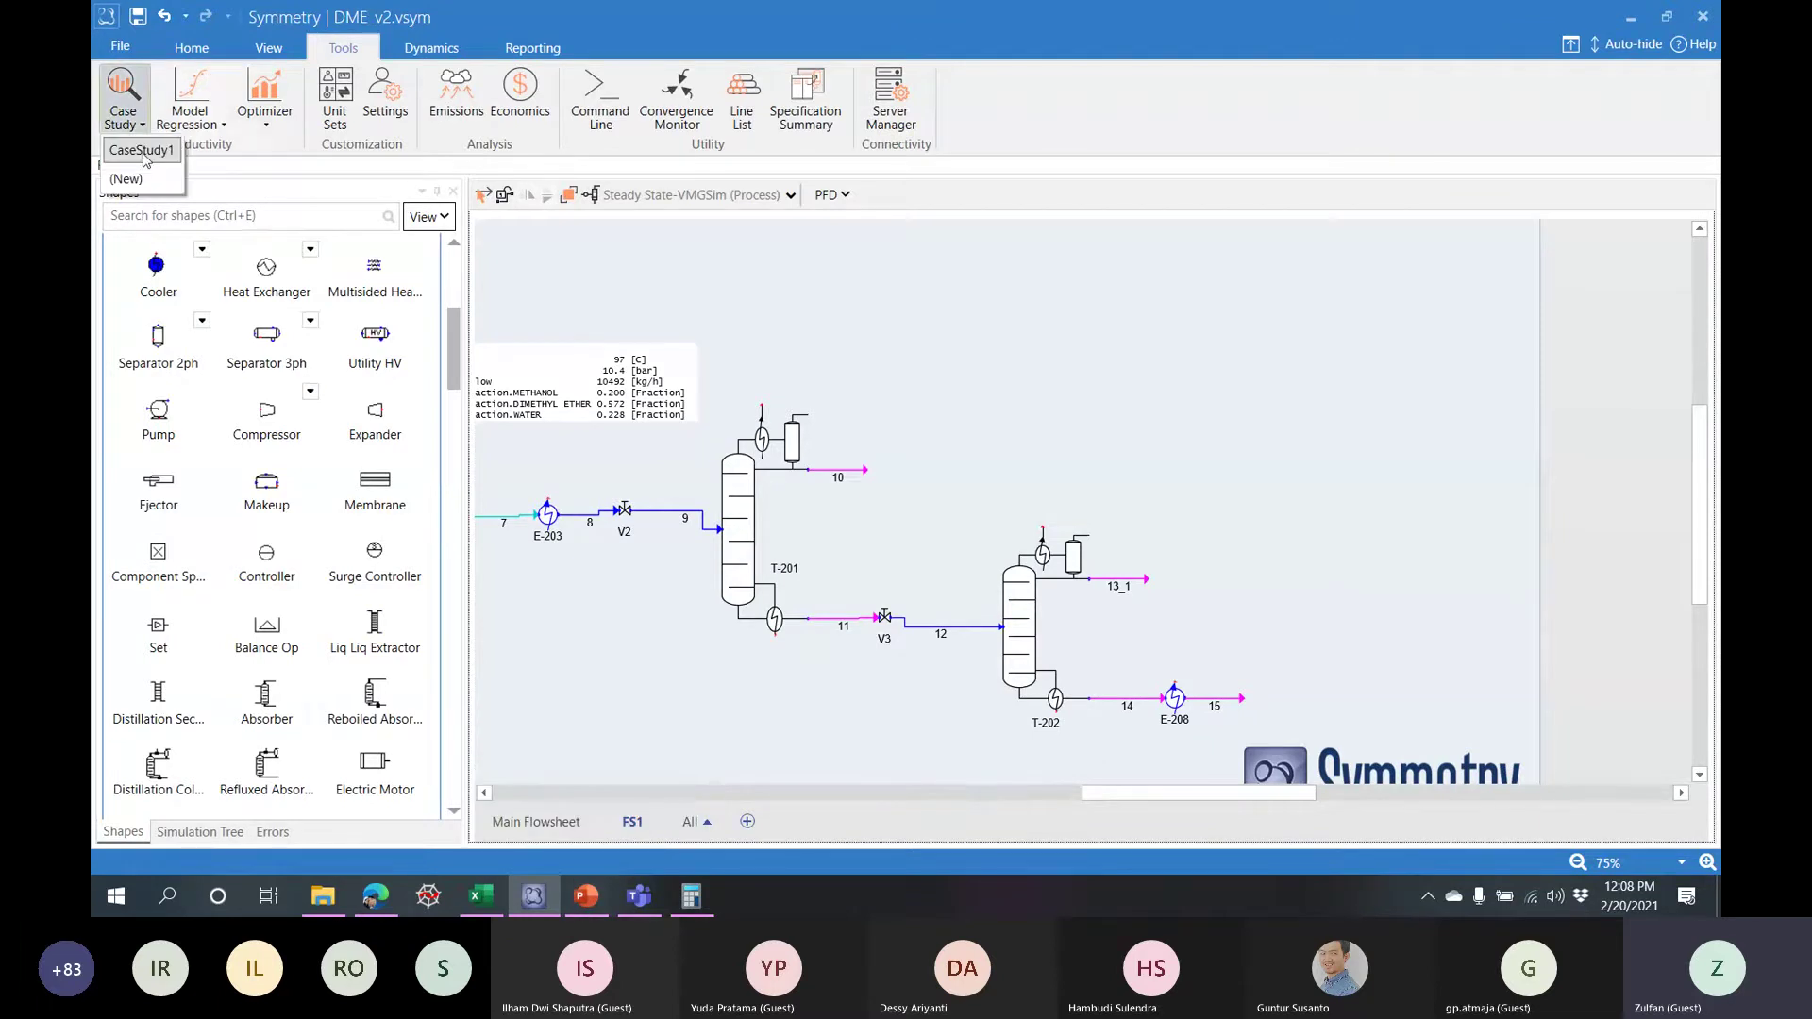
left_click(142, 150)
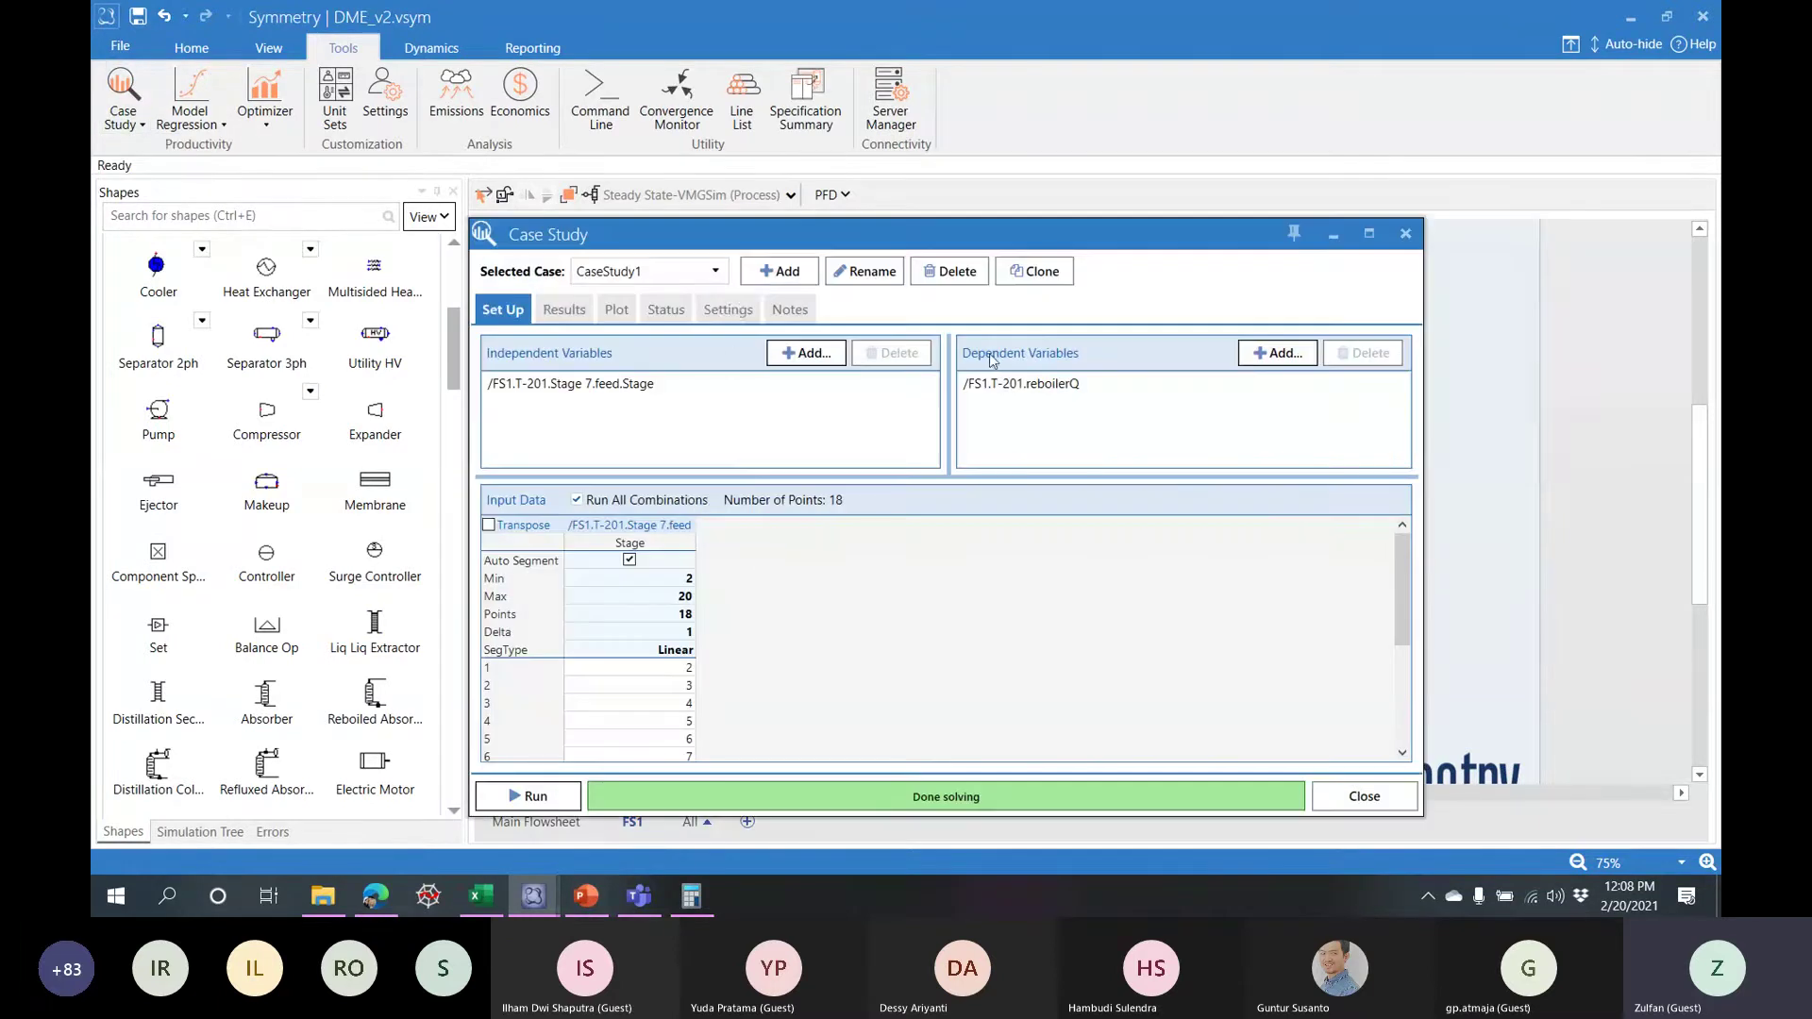
left_click(616, 309)
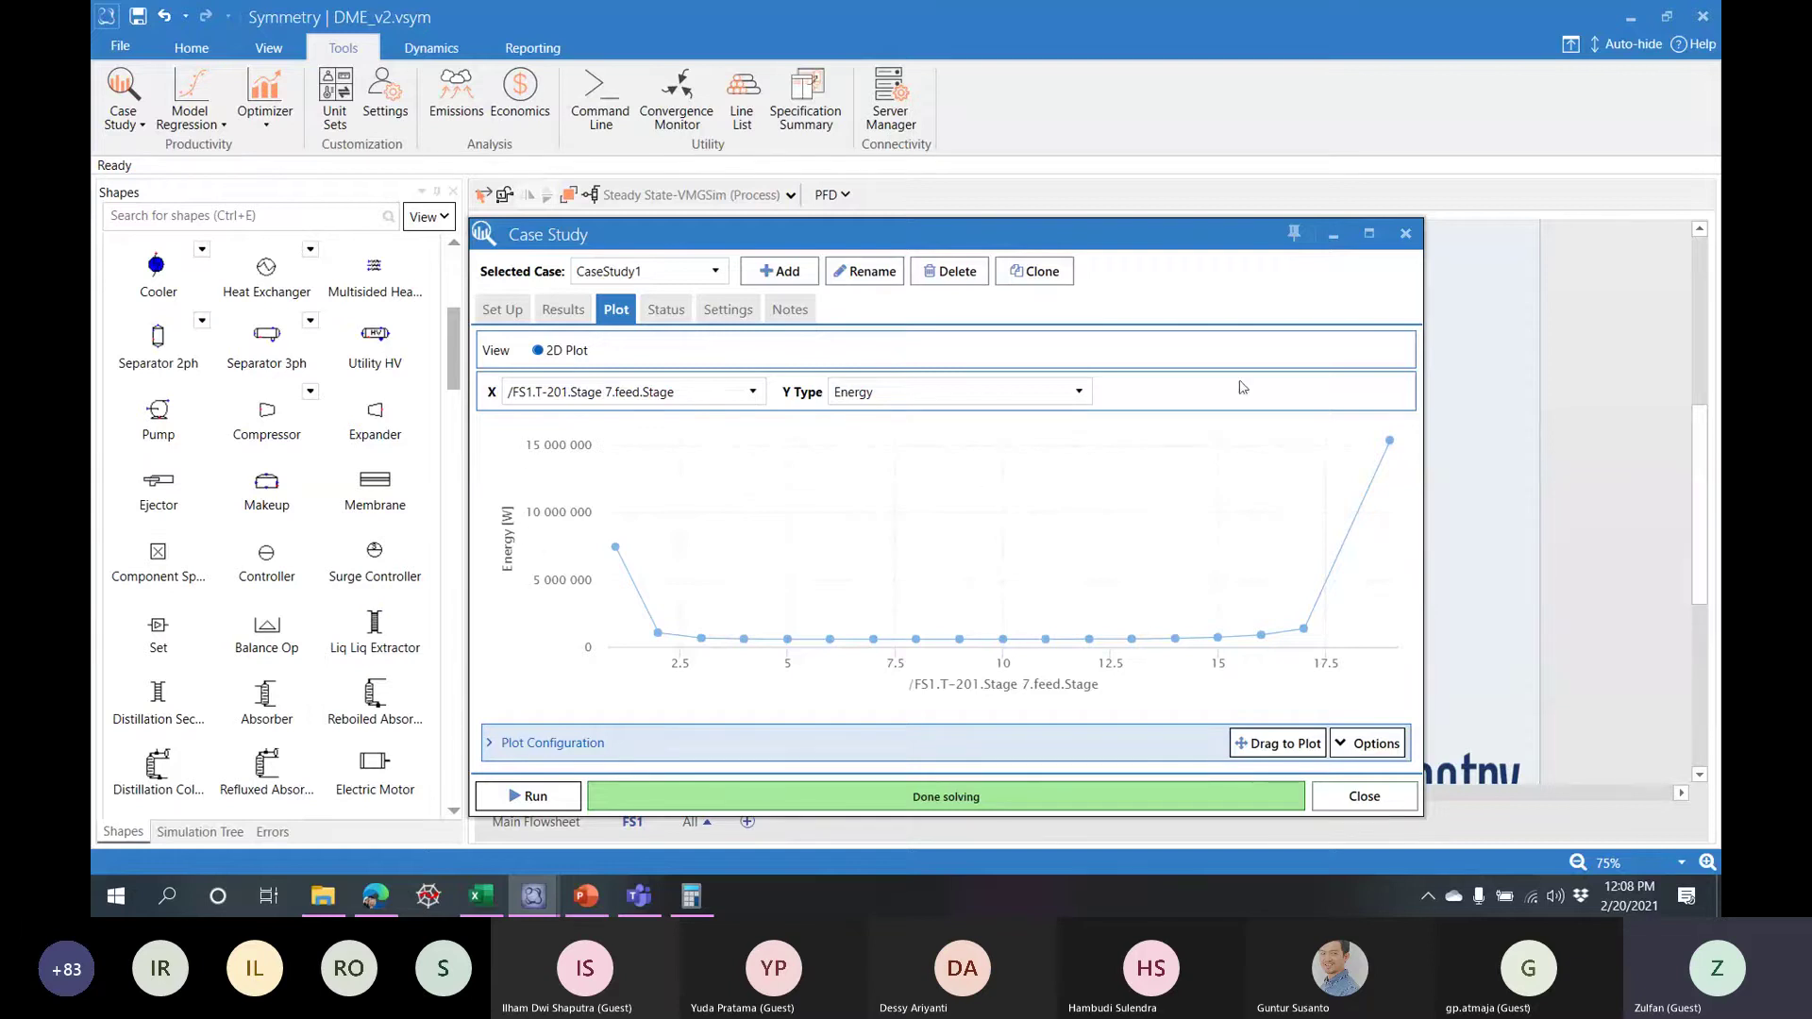
left_click(1405, 234)
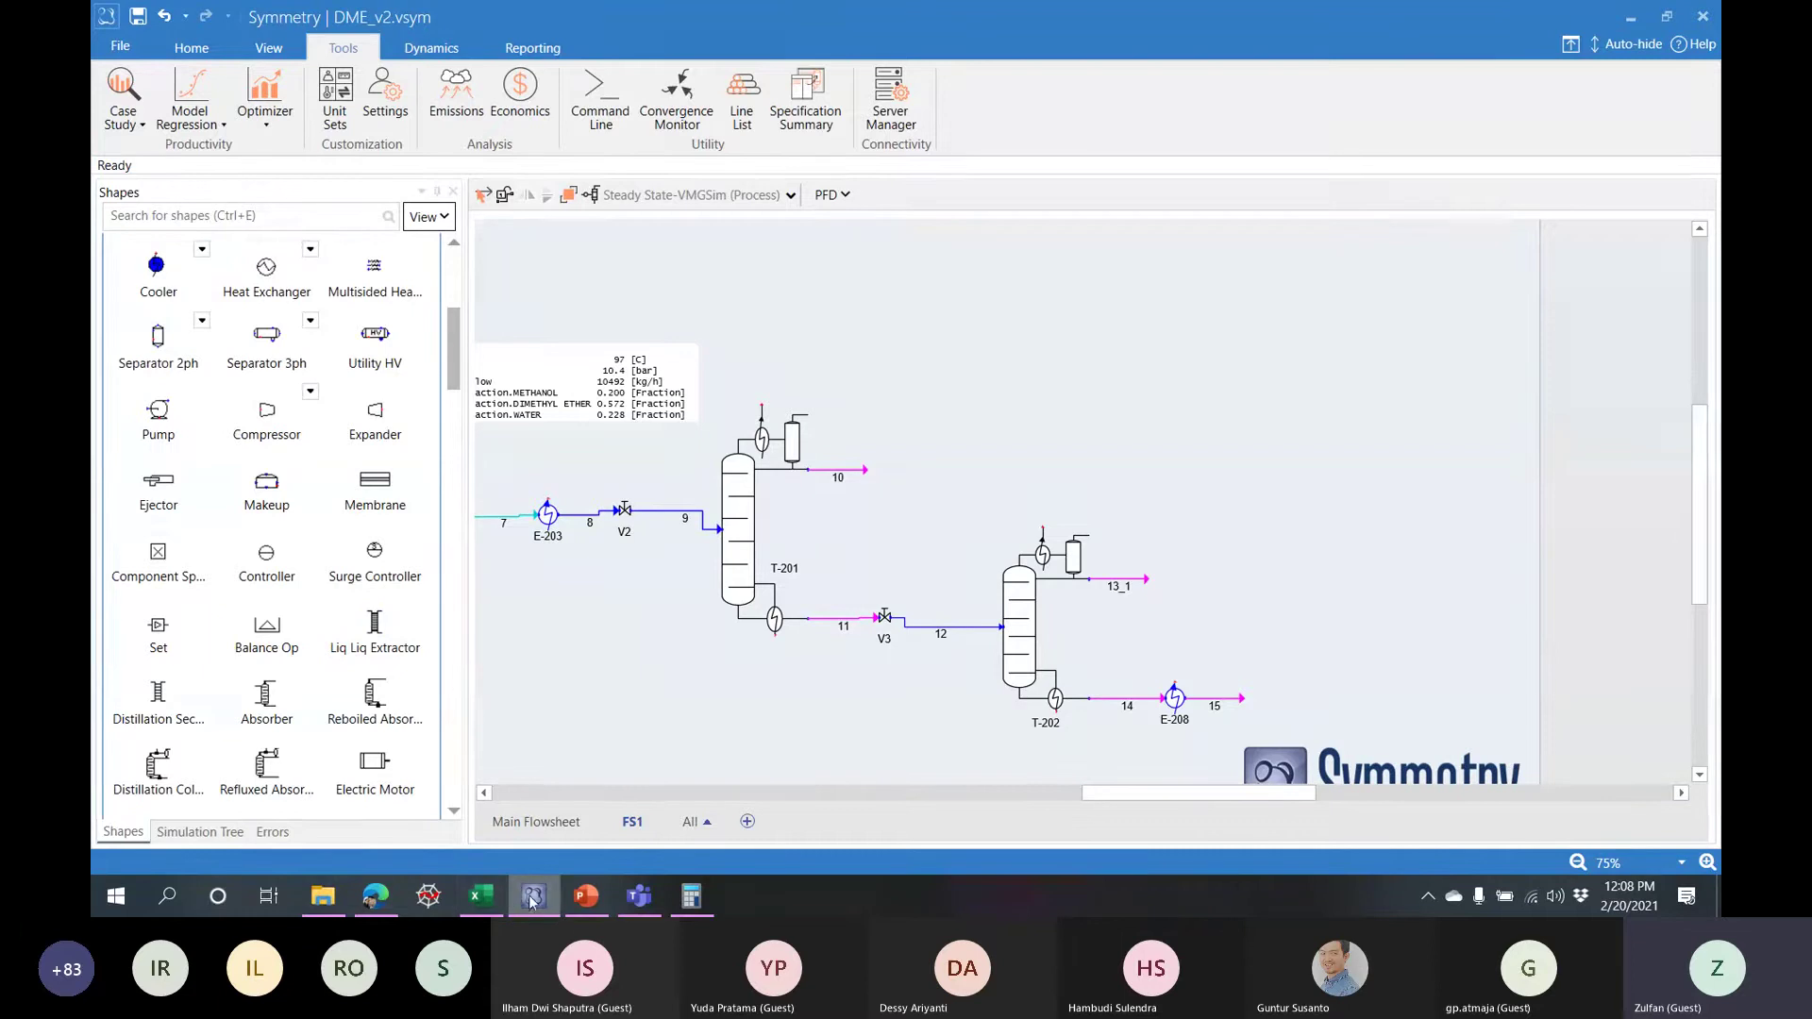
- Return to the Teams meeting chat and read the question on whether Symmetry can model a tower with packing
left_click(640, 899)
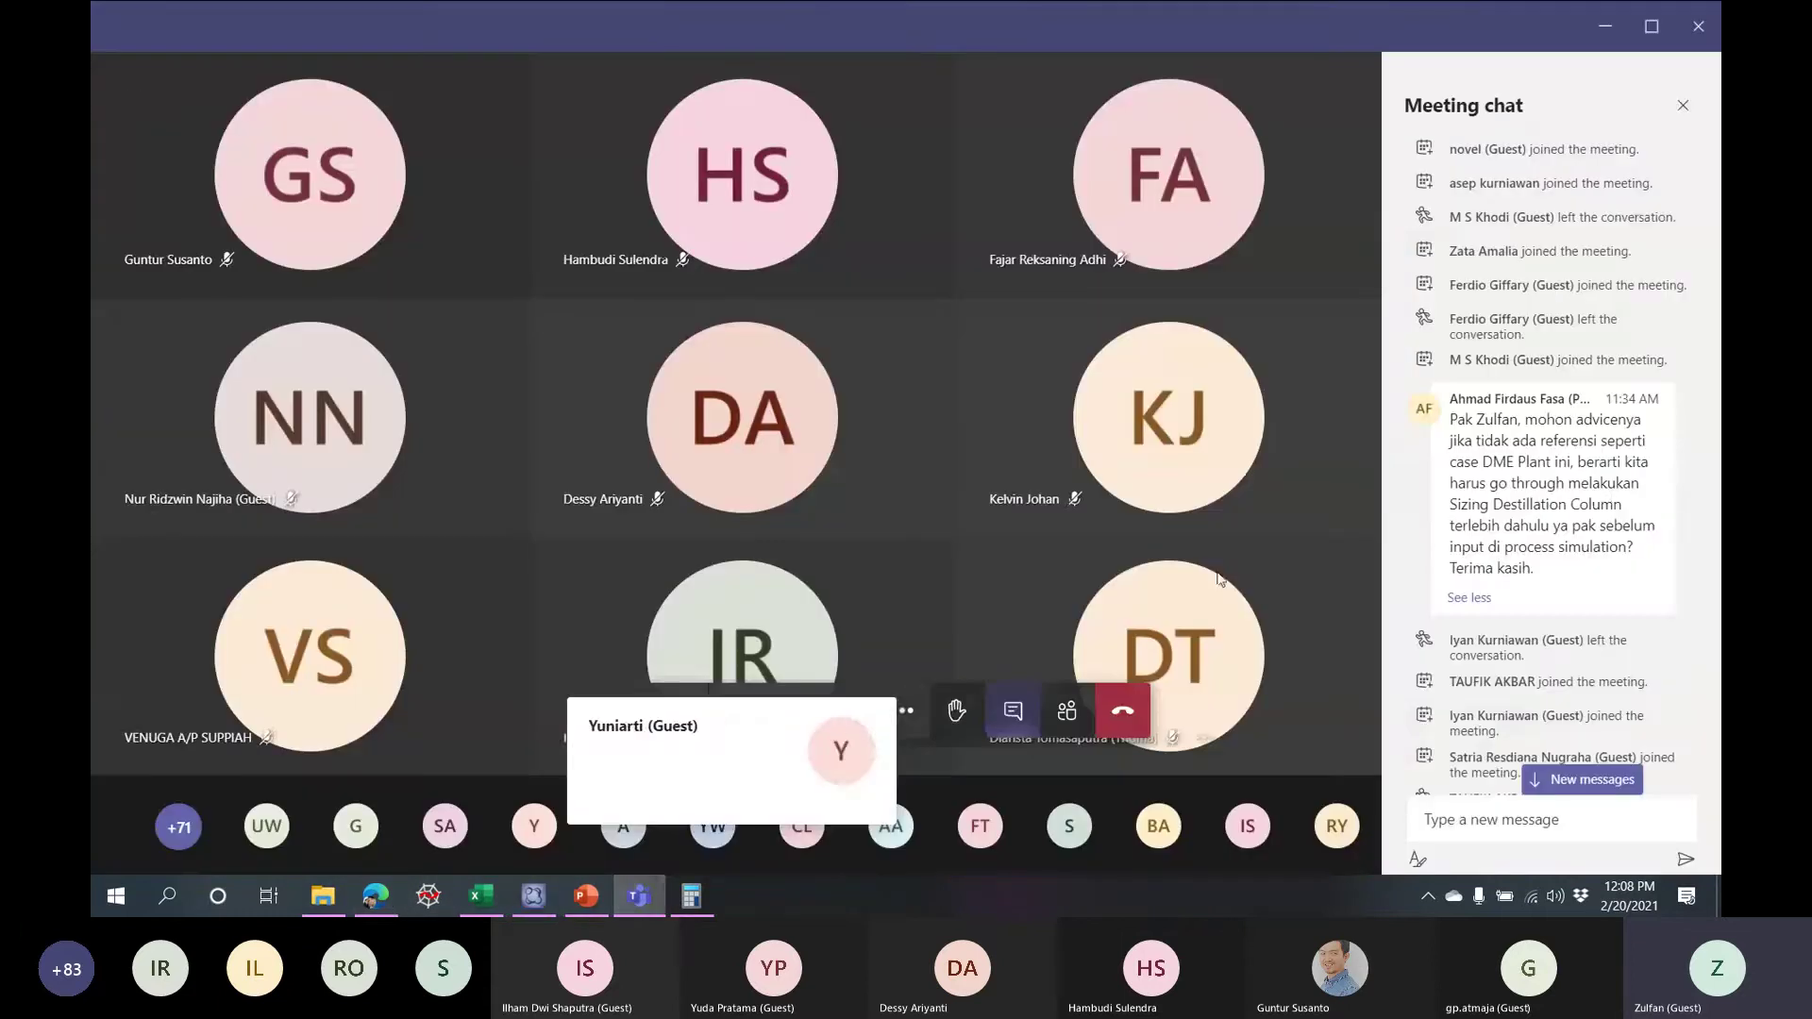
scroll(1645, 525, "down", 2)
scroll(1645, 524, "down", 2)
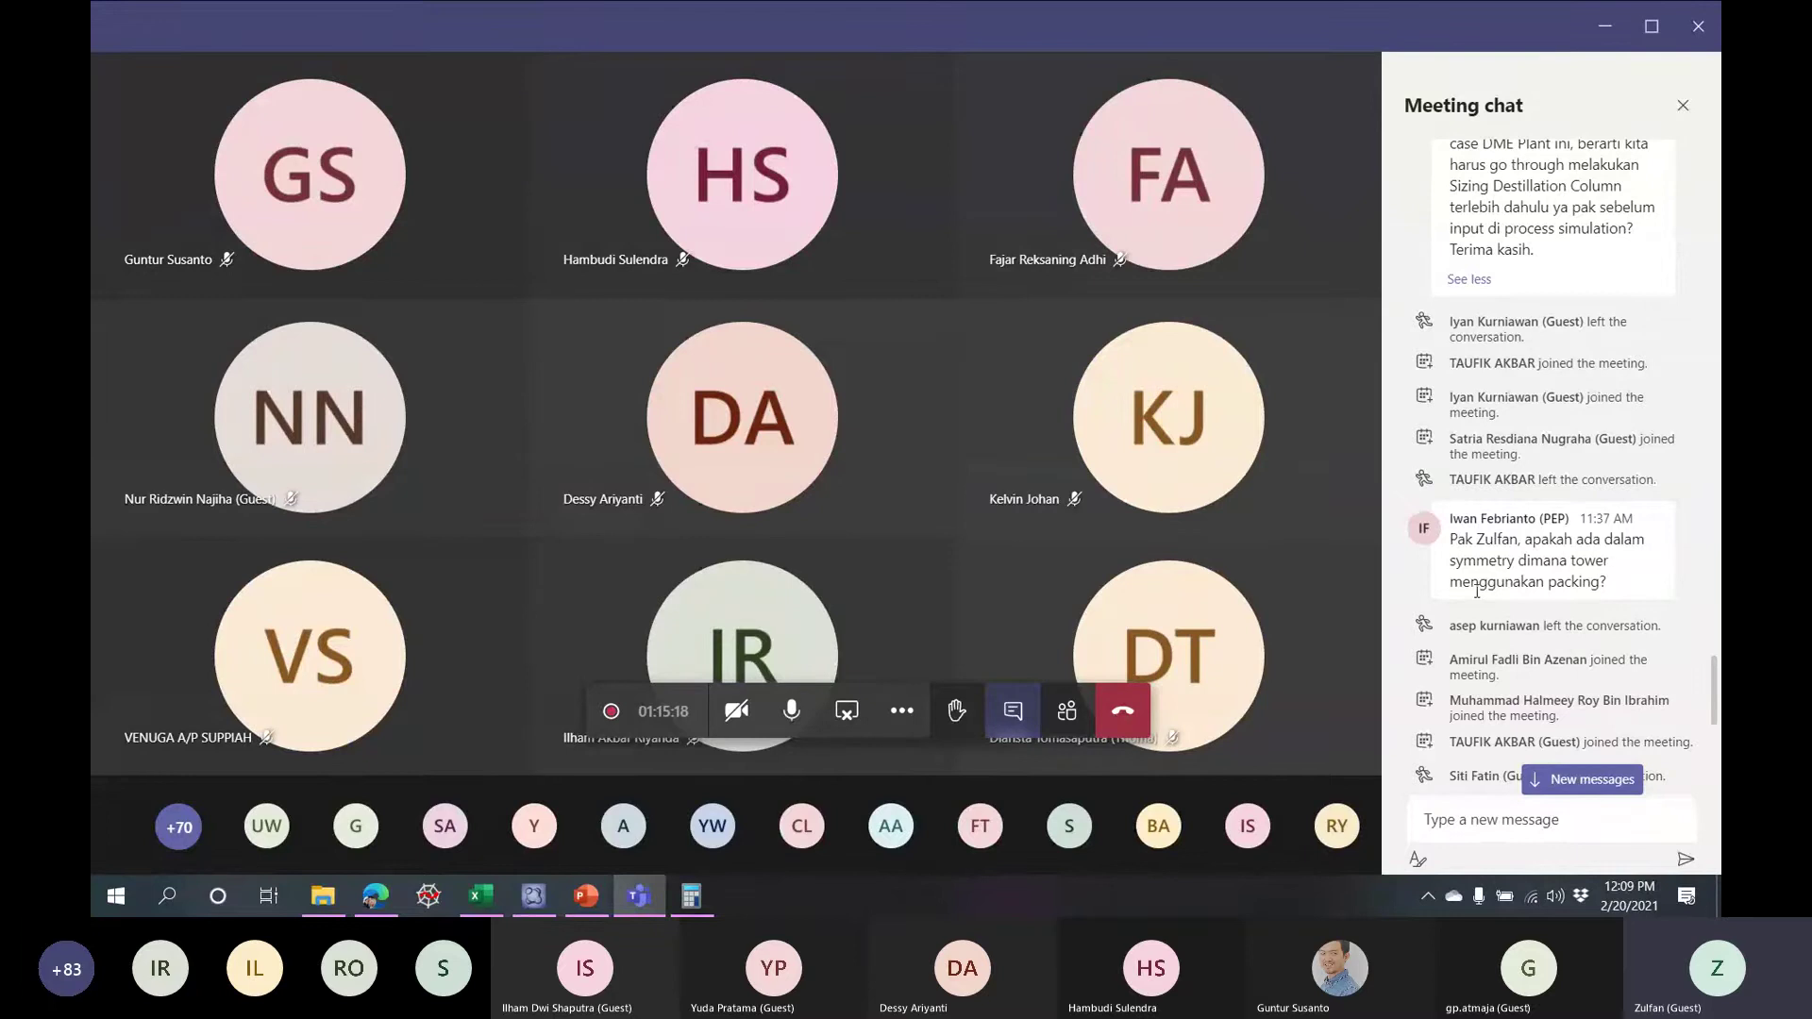
left_click_drag(1603, 582, 1551, 584)
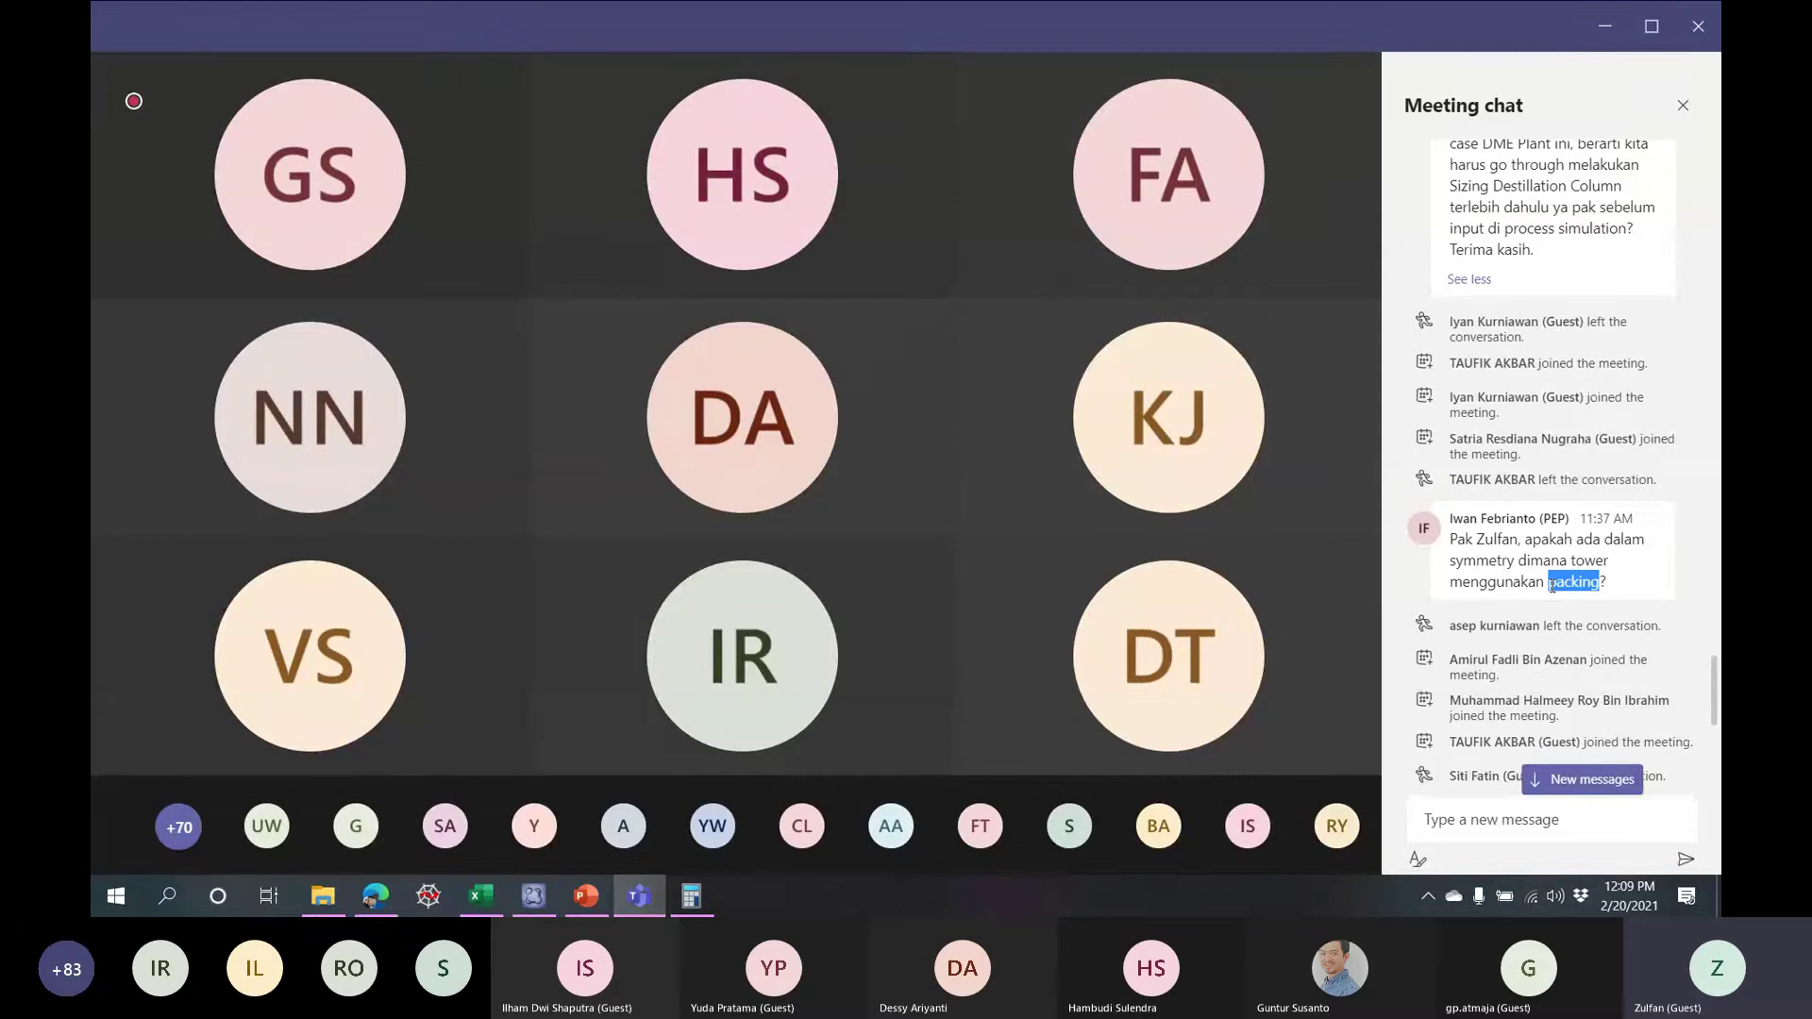
left_click(1565, 586)
- Switch back to Symmetry, open Tower Sizing for column T-201, and look over the AutoSection Design configuration and results
left_click(530, 897)
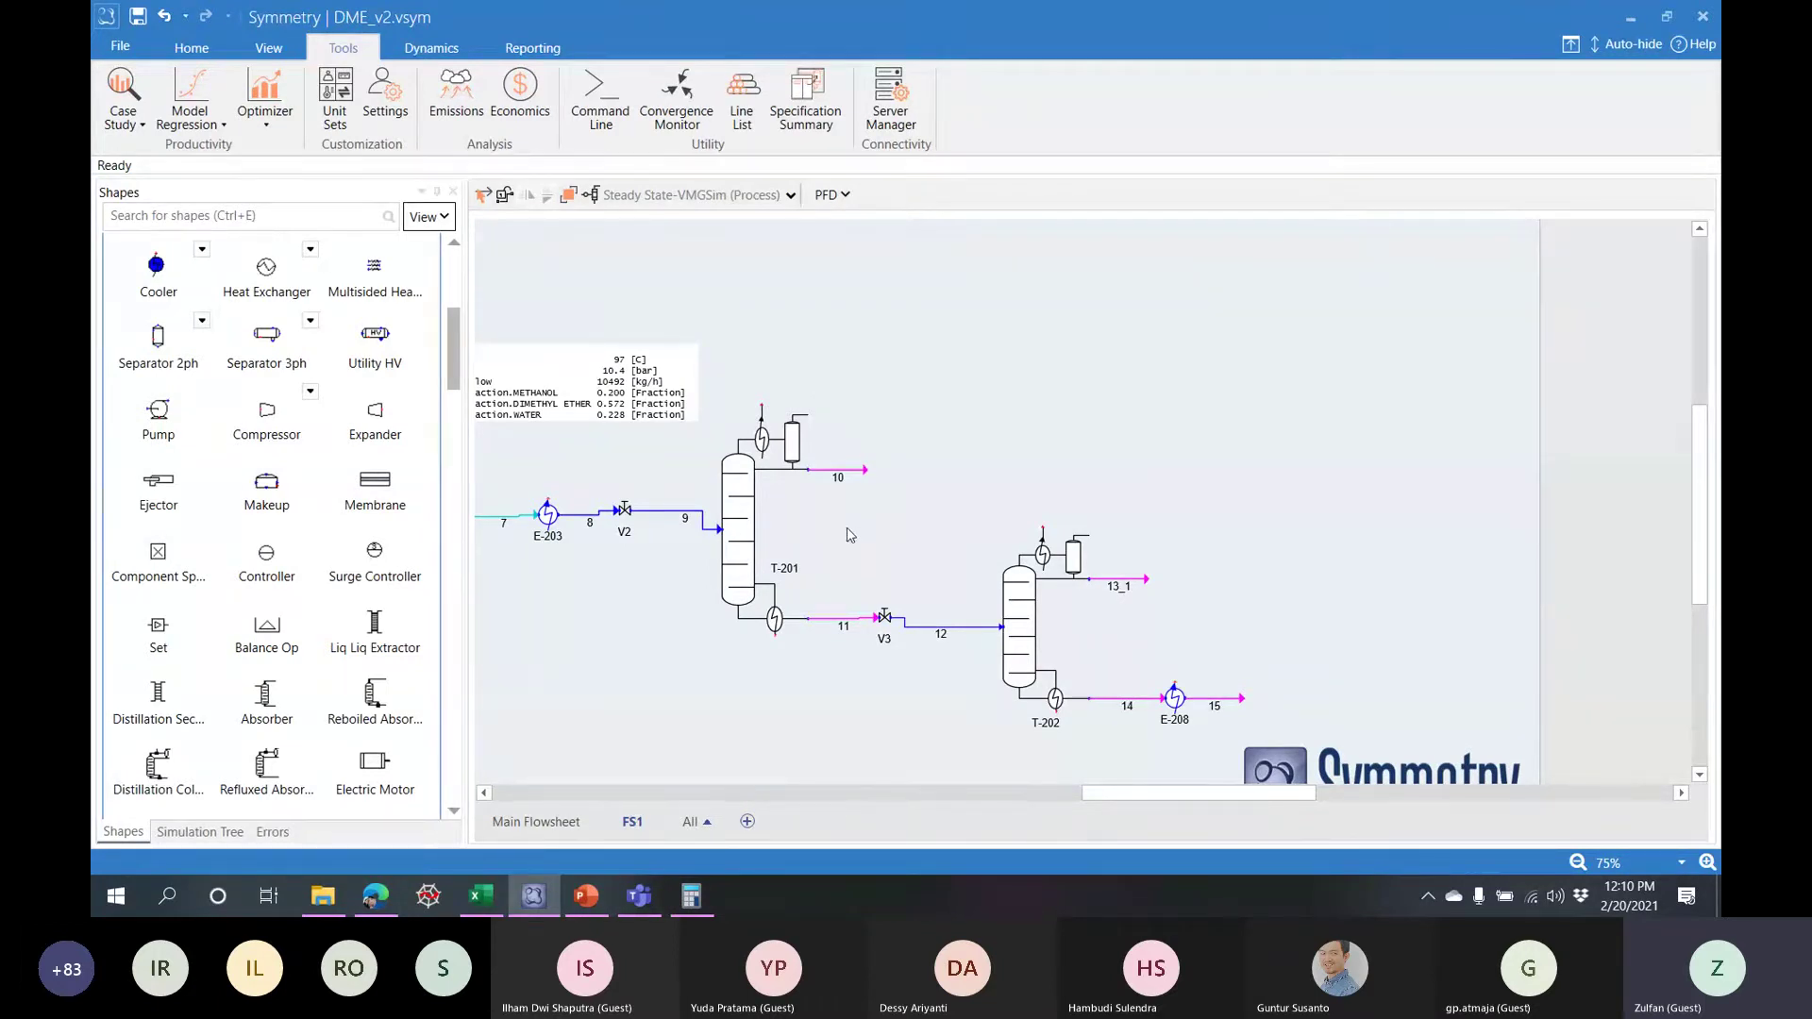
double_click(749, 506)
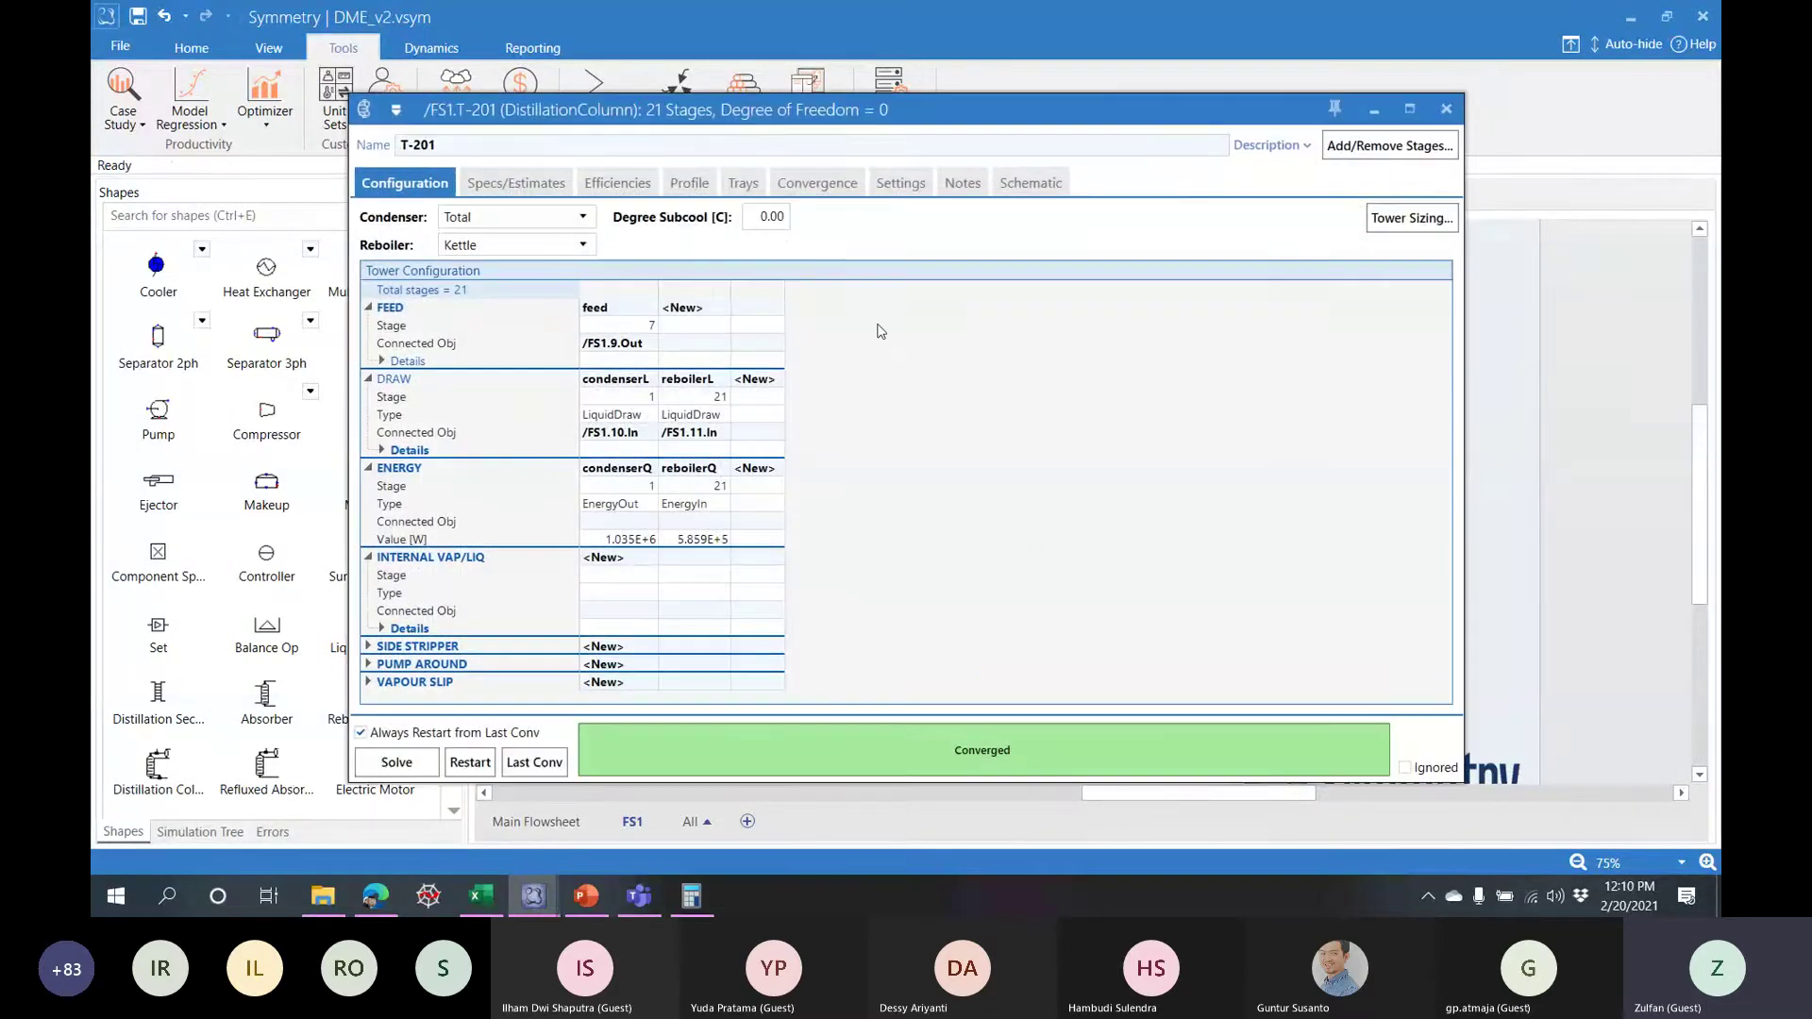
left_click(1440, 218)
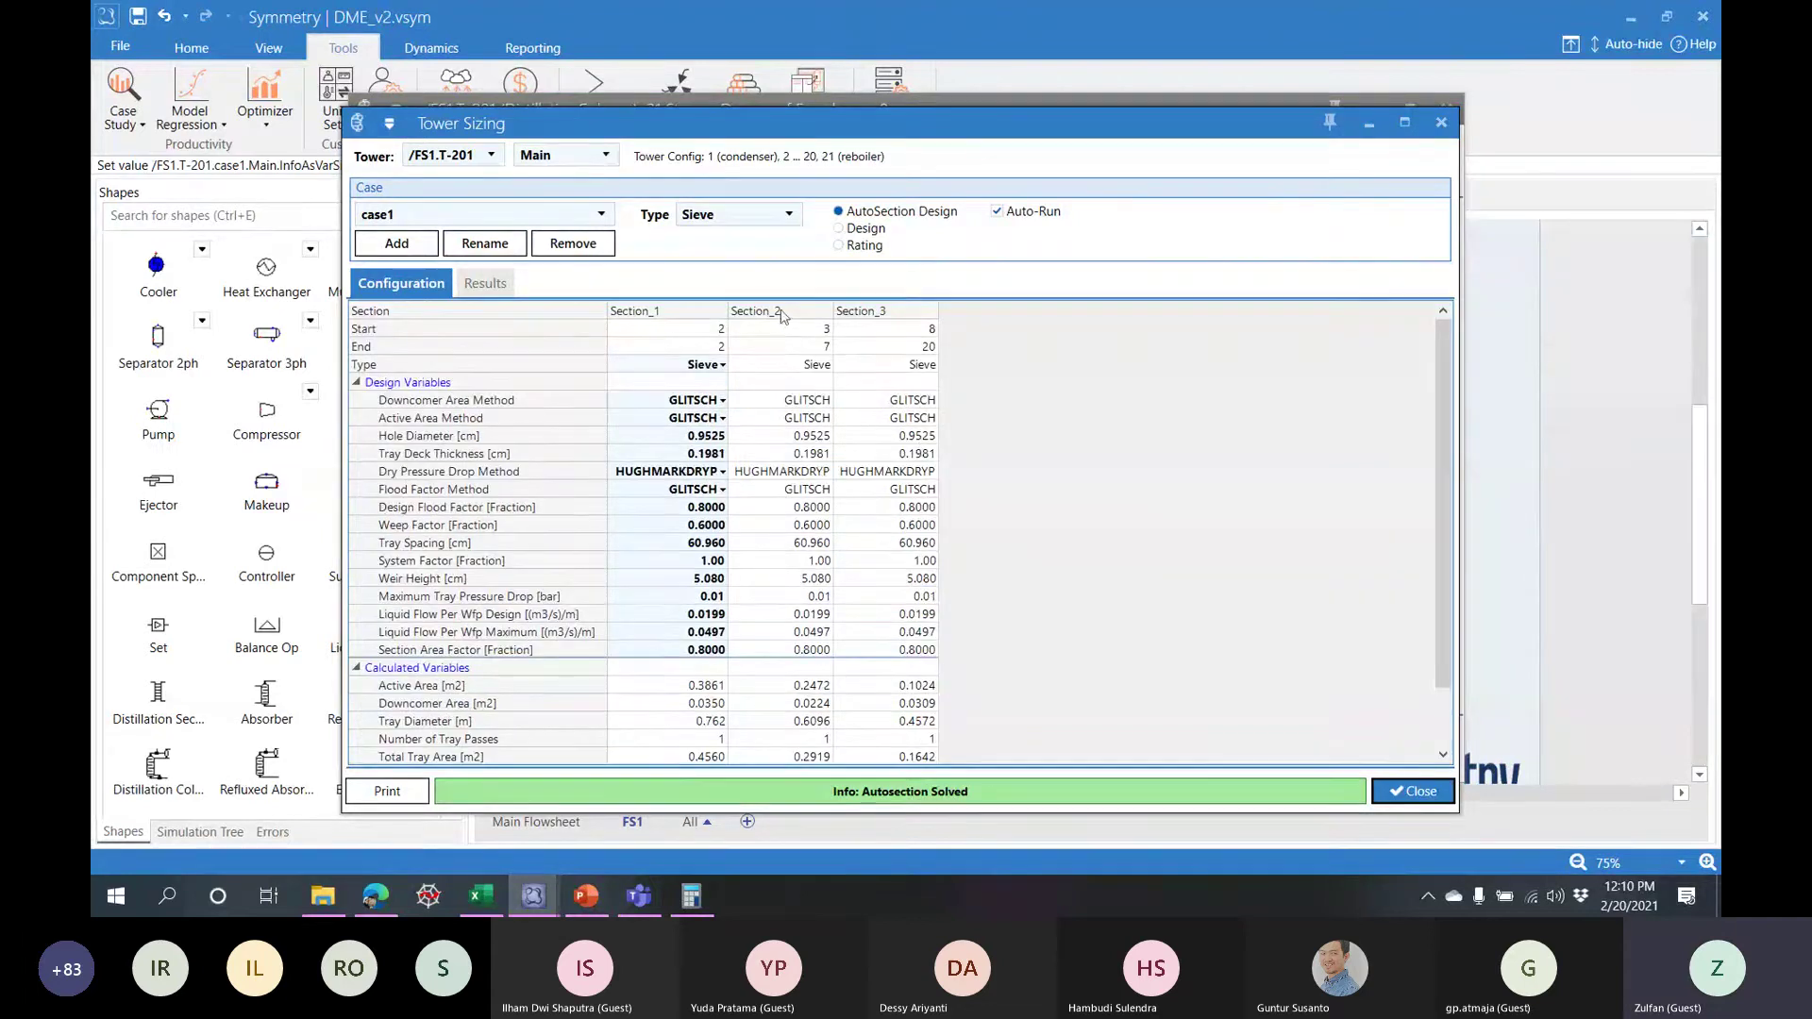
left_click(496, 294)
left_click(408, 287)
- Switch sizing case case1 of T-201 to Design mode
left_click(854, 246)
left_click(854, 228)
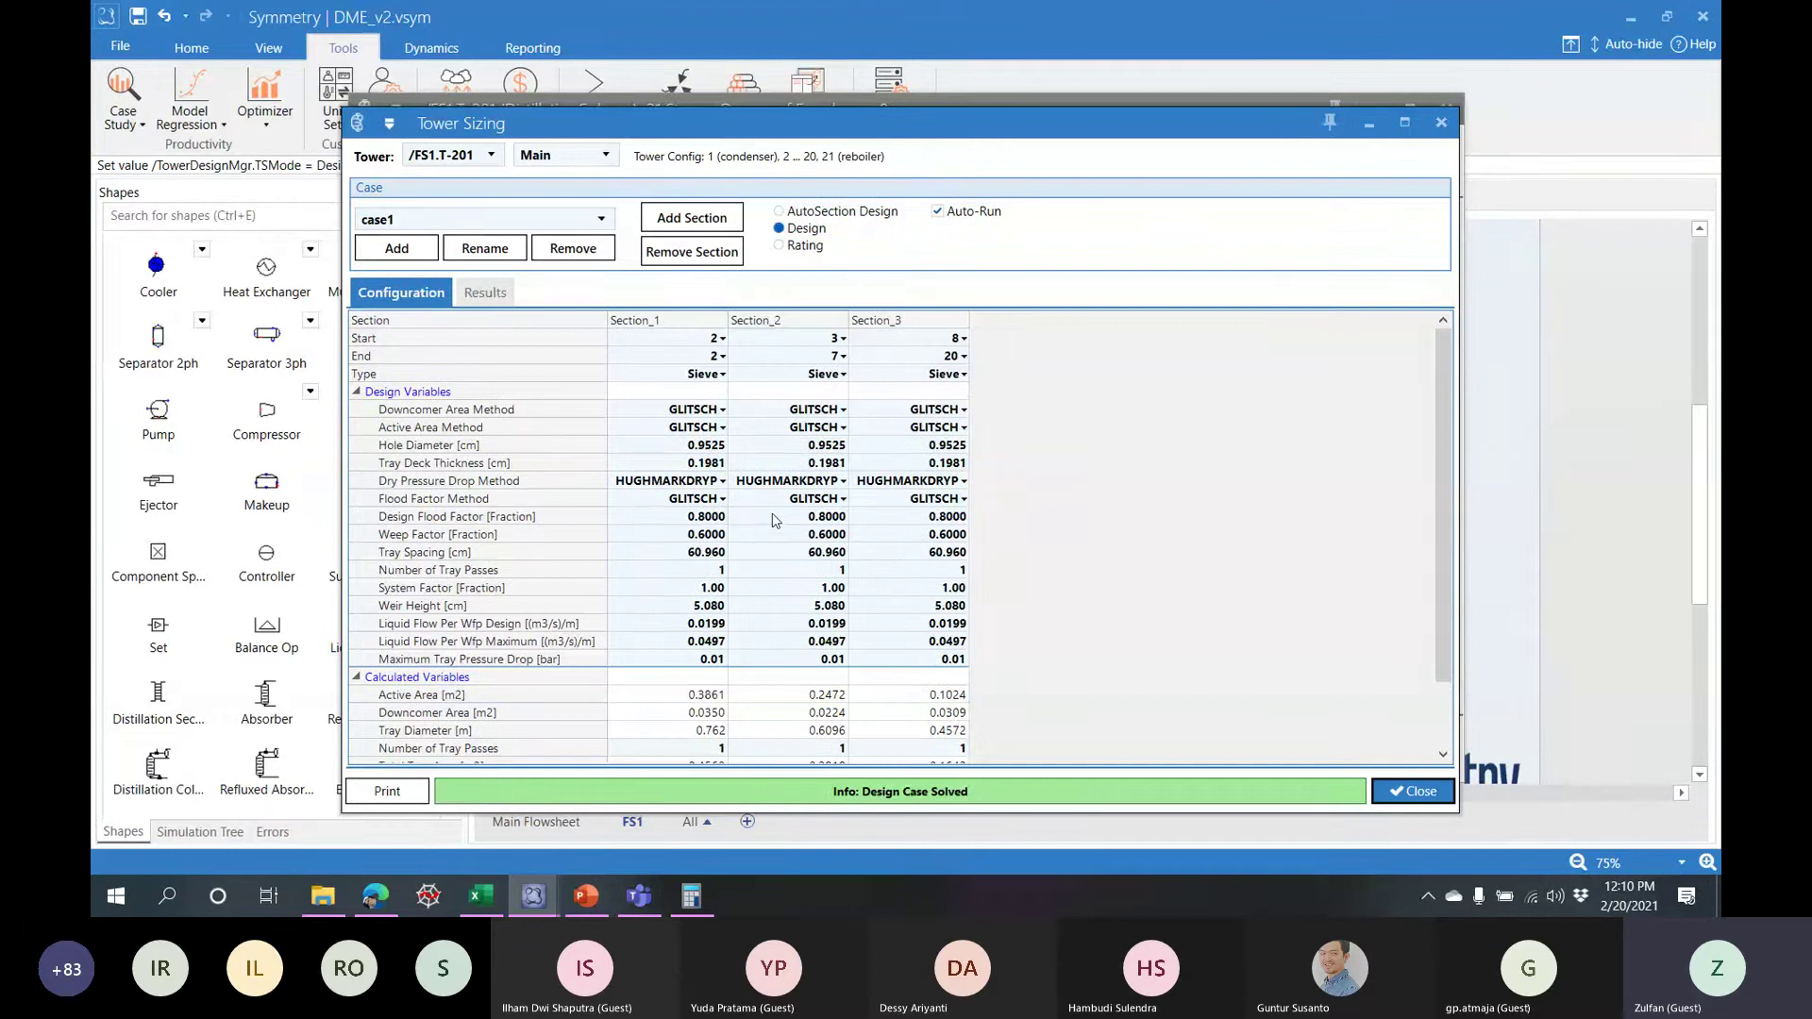
mouse_move(933, 130)
left_mouse_down()
mouse_move(841, 371)
mouse_move(1006, 380)
mouse_move(1034, 262)
mouse_move(1036, 128)
mouse_move(940, 114)
left_mouse_up()
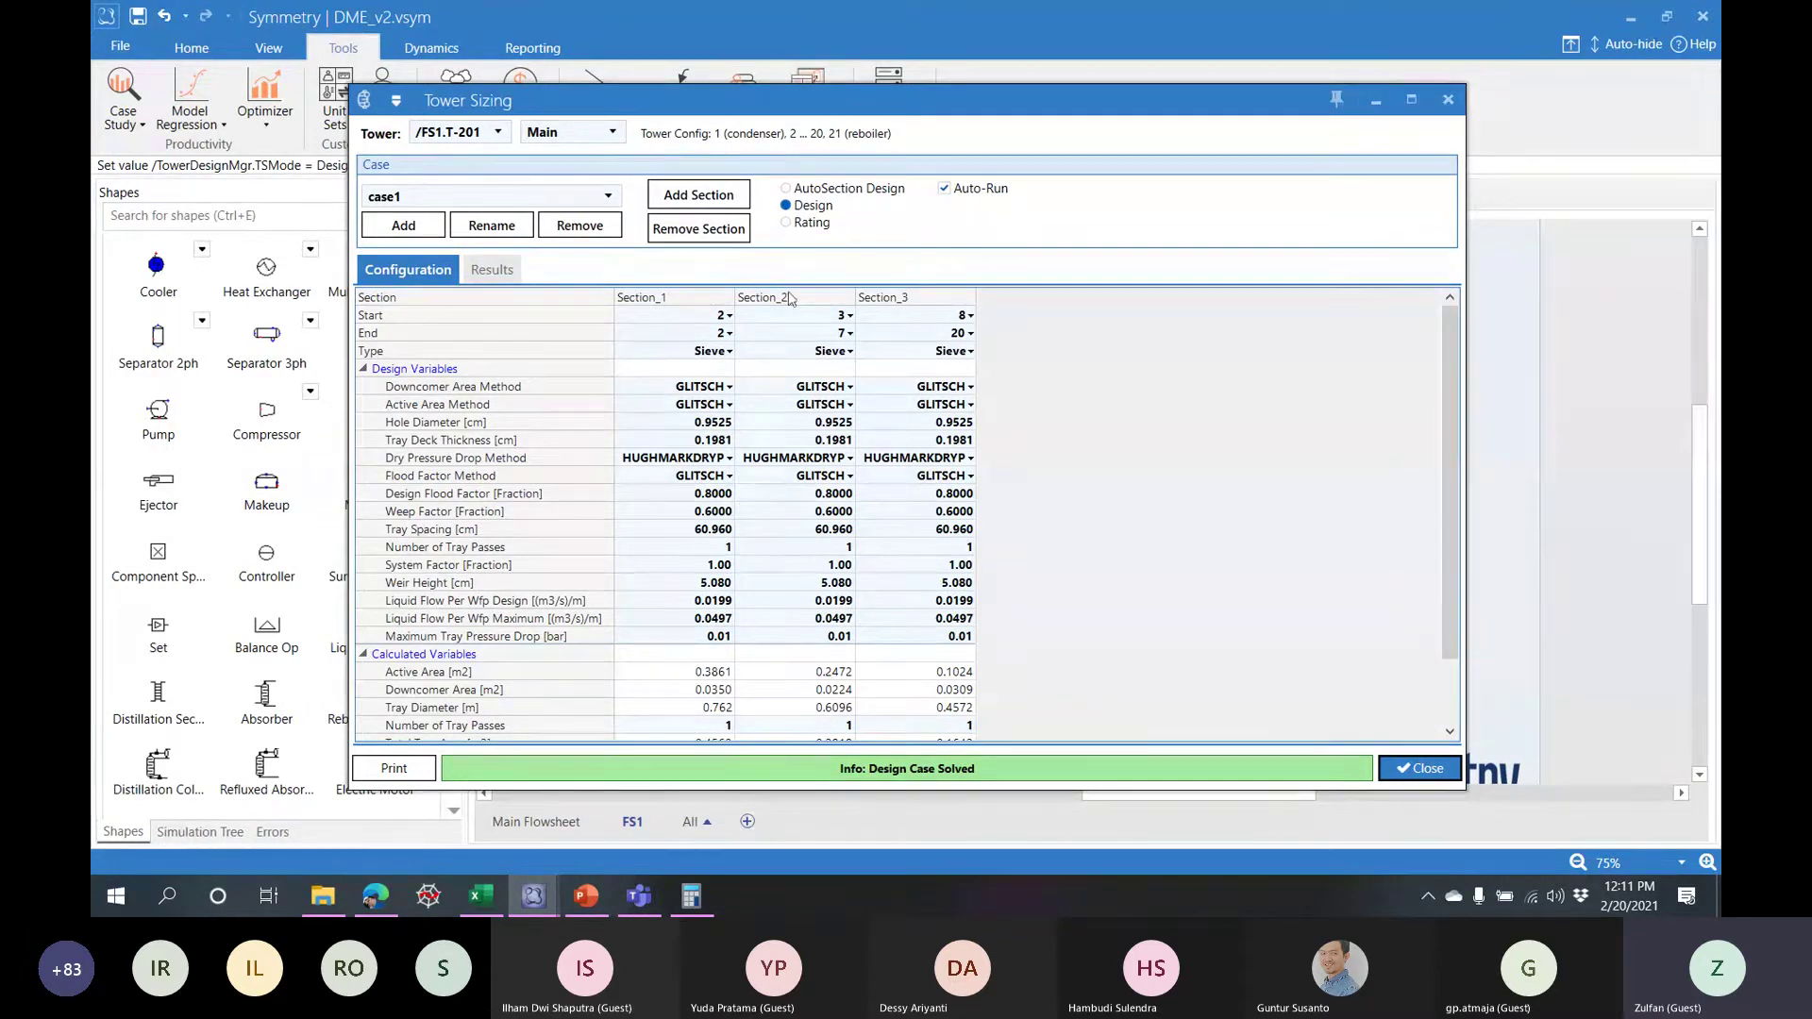
- Switch case1 to Rating mode and review the design variables of its three sieve tray sections
left_click(789, 223)
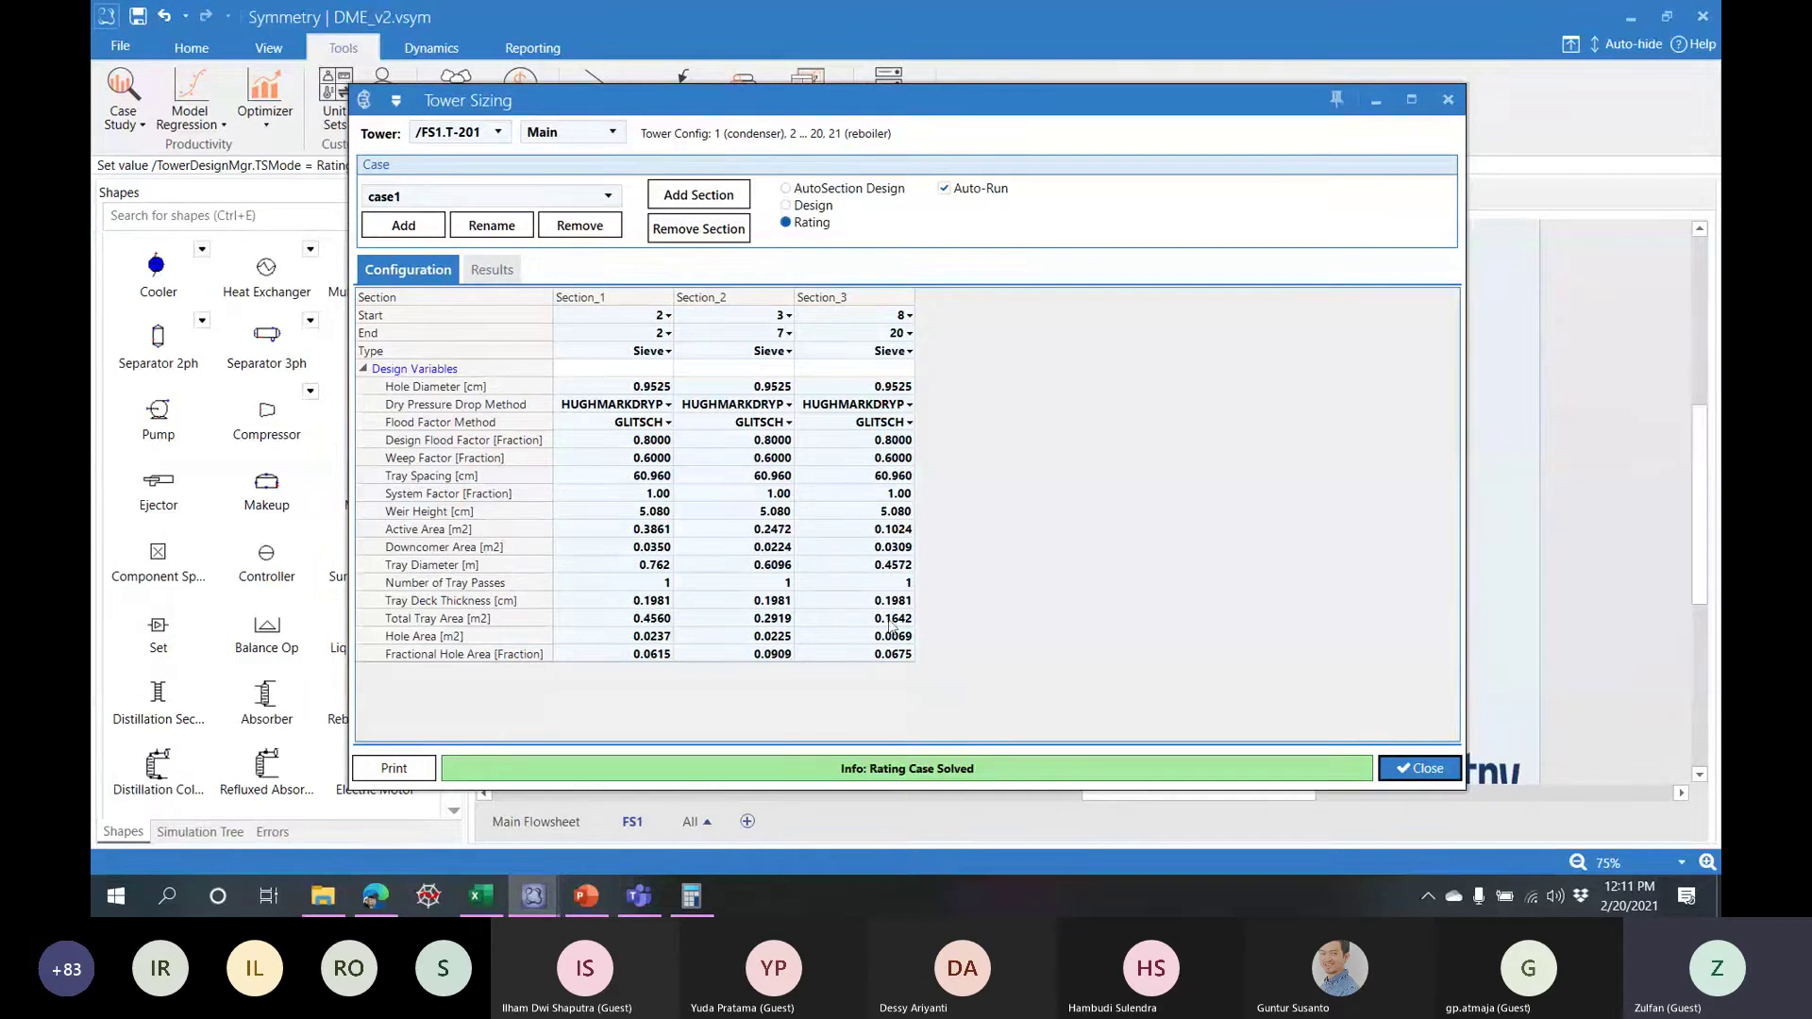
left_click(666, 422)
left_click(1008, 439)
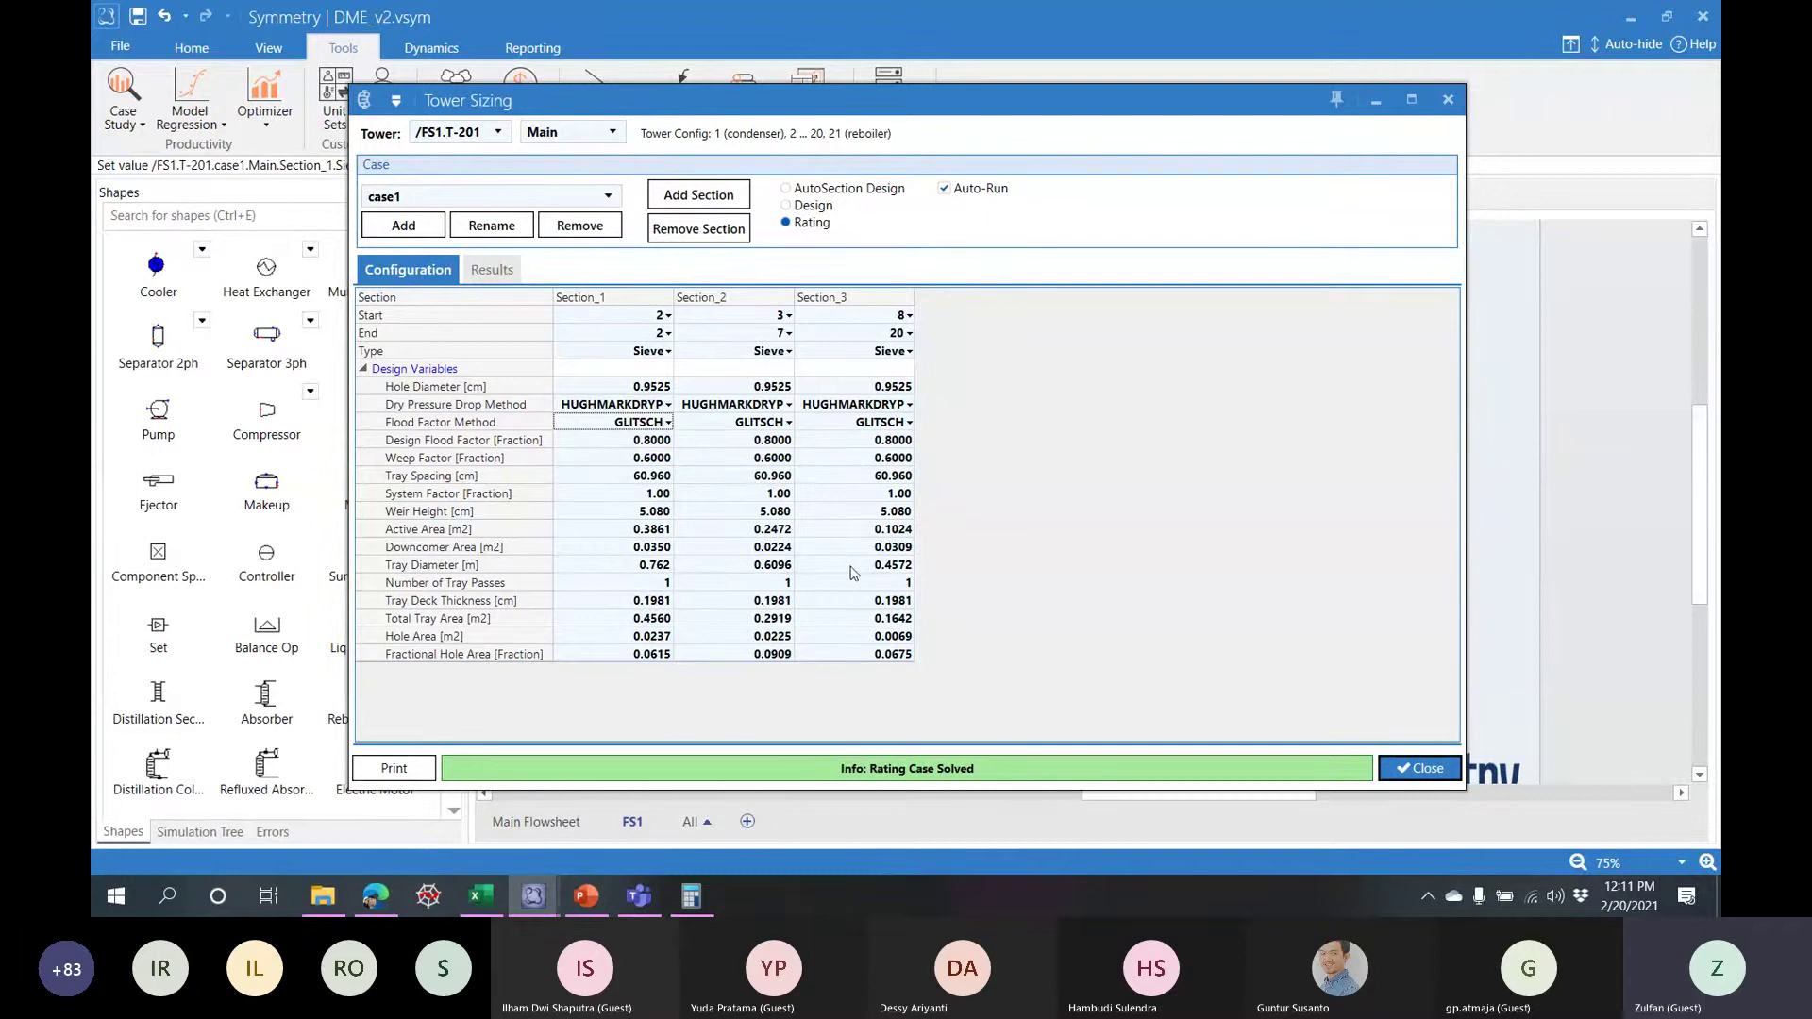
- Examine the rating results for each tray, from the flood factors to pressure drop, vapor velocity and liquid entrainment
left_click(517, 274)
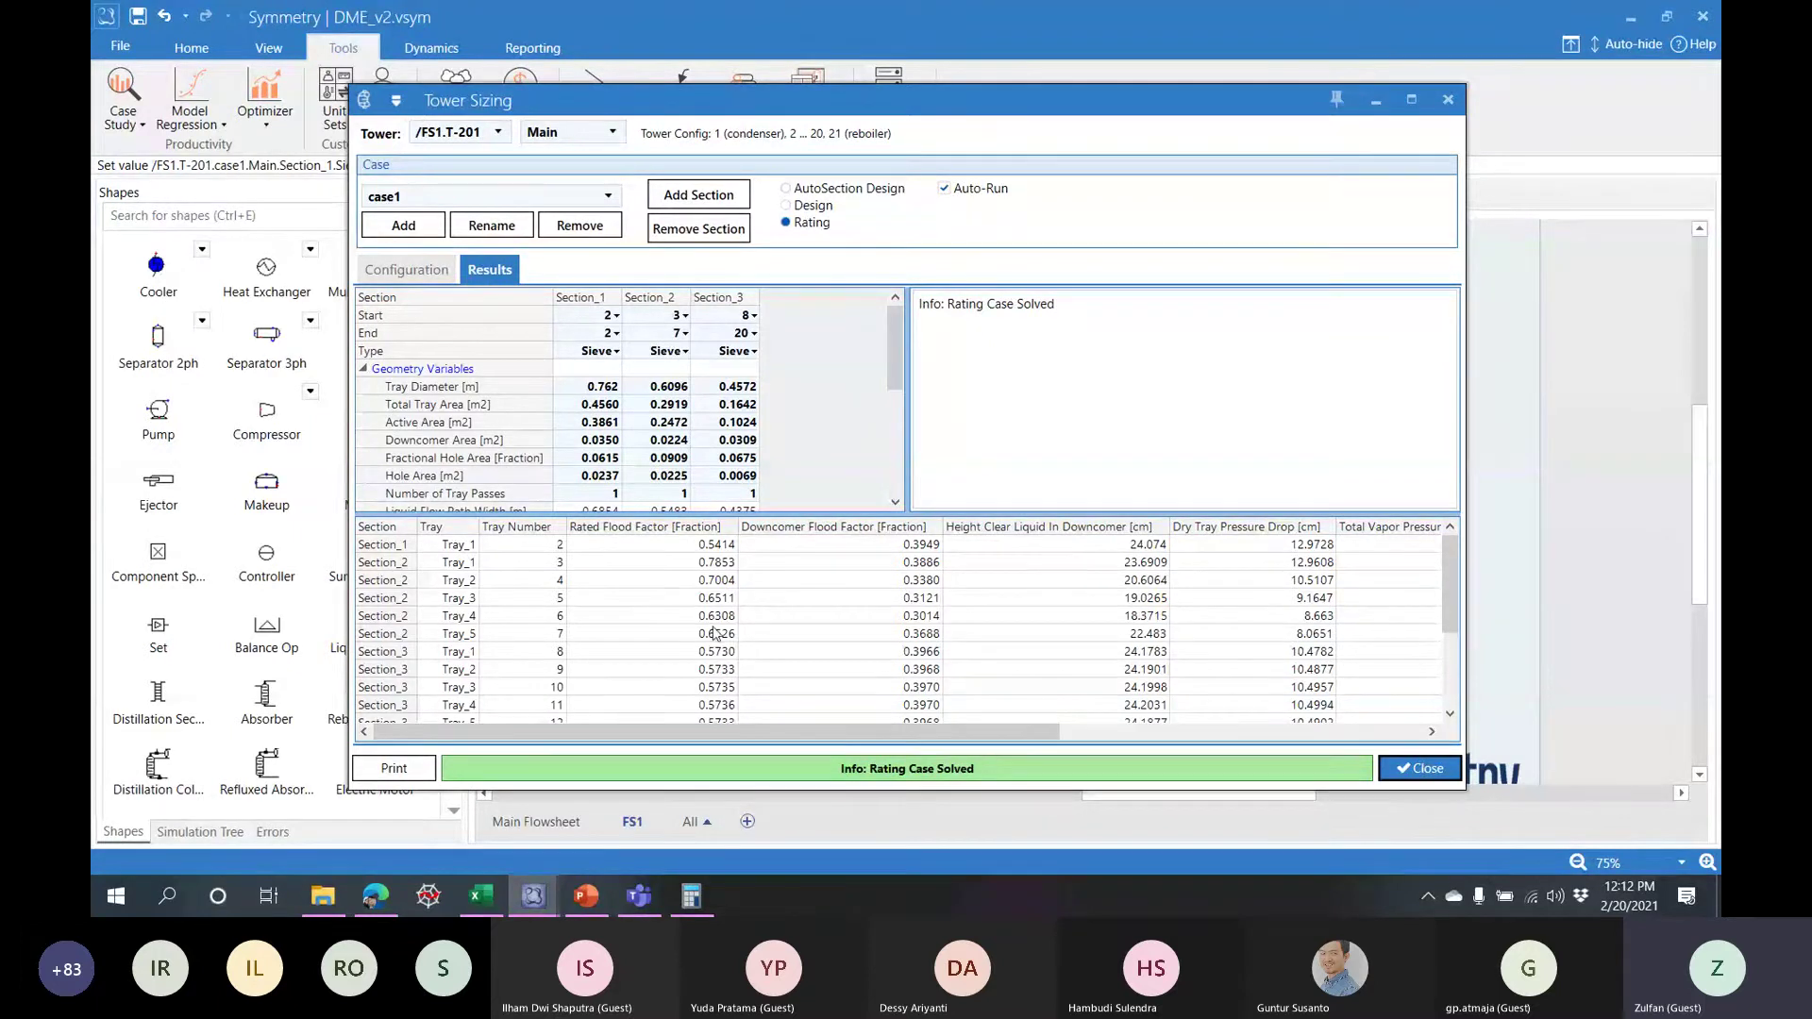
scroll(717, 642, "down", 3)
scroll(703, 706, "up", 3)
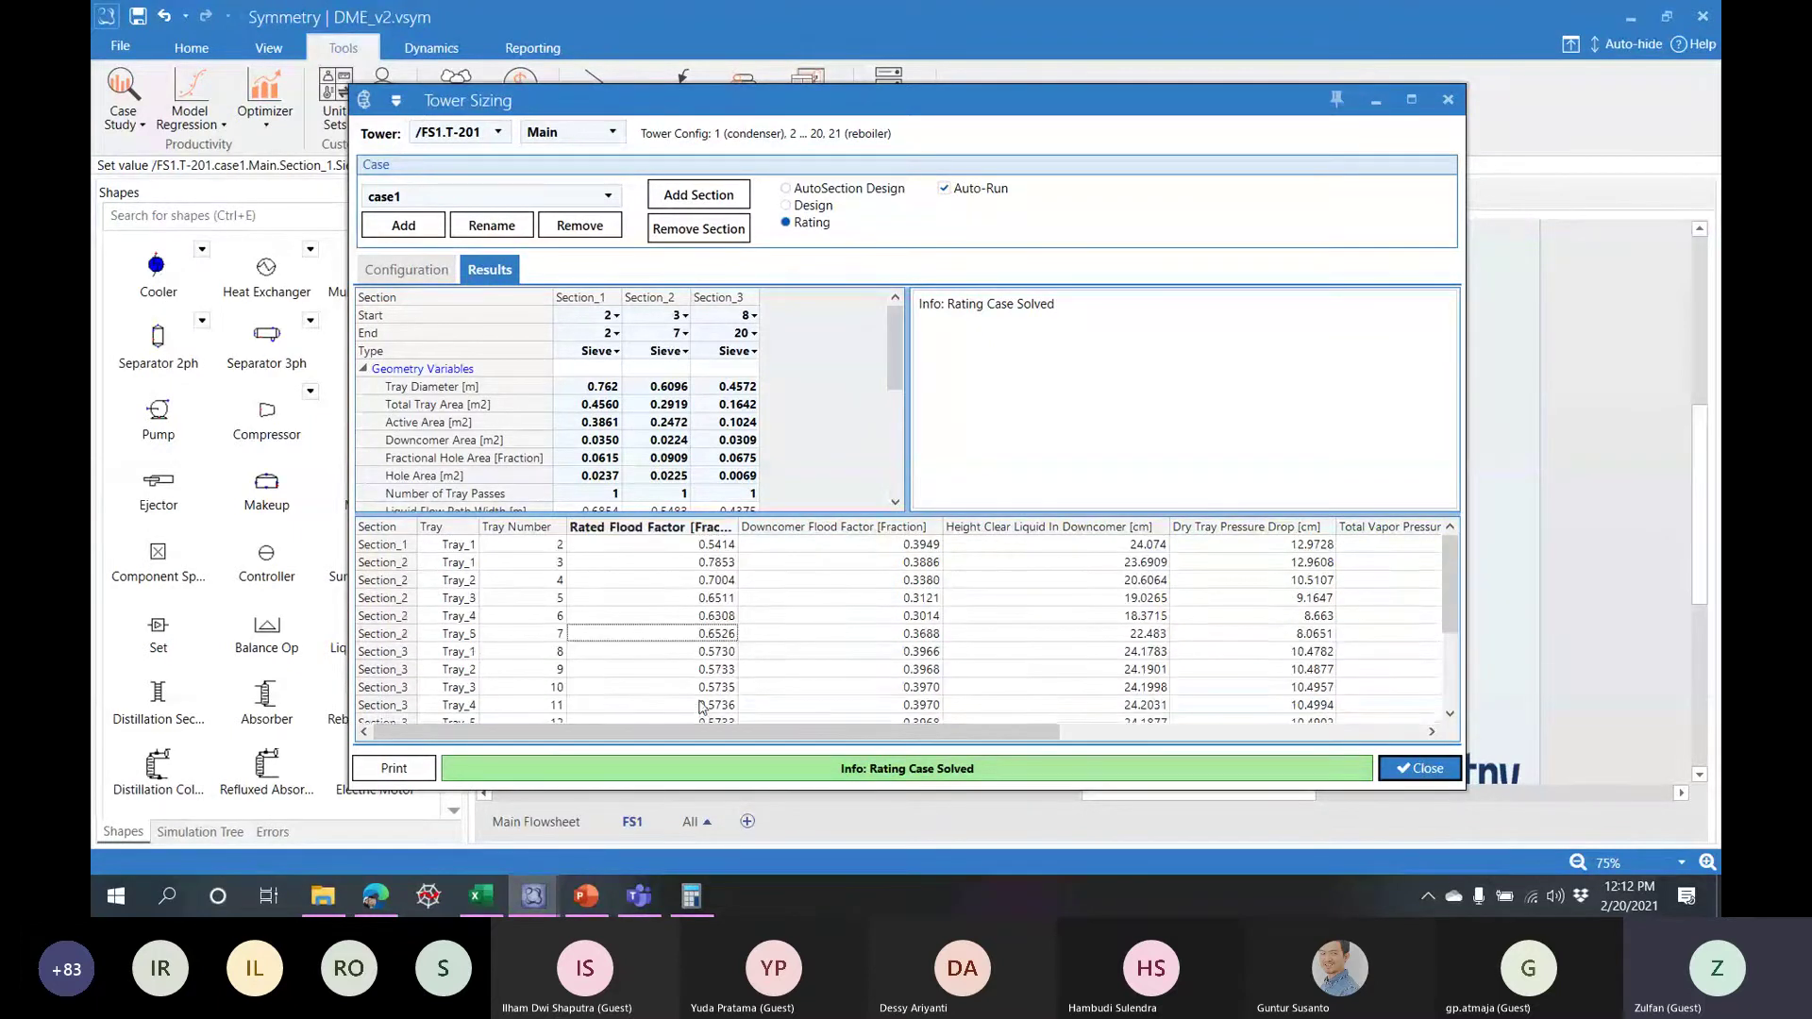
left_click_drag(728, 727, 1152, 755)
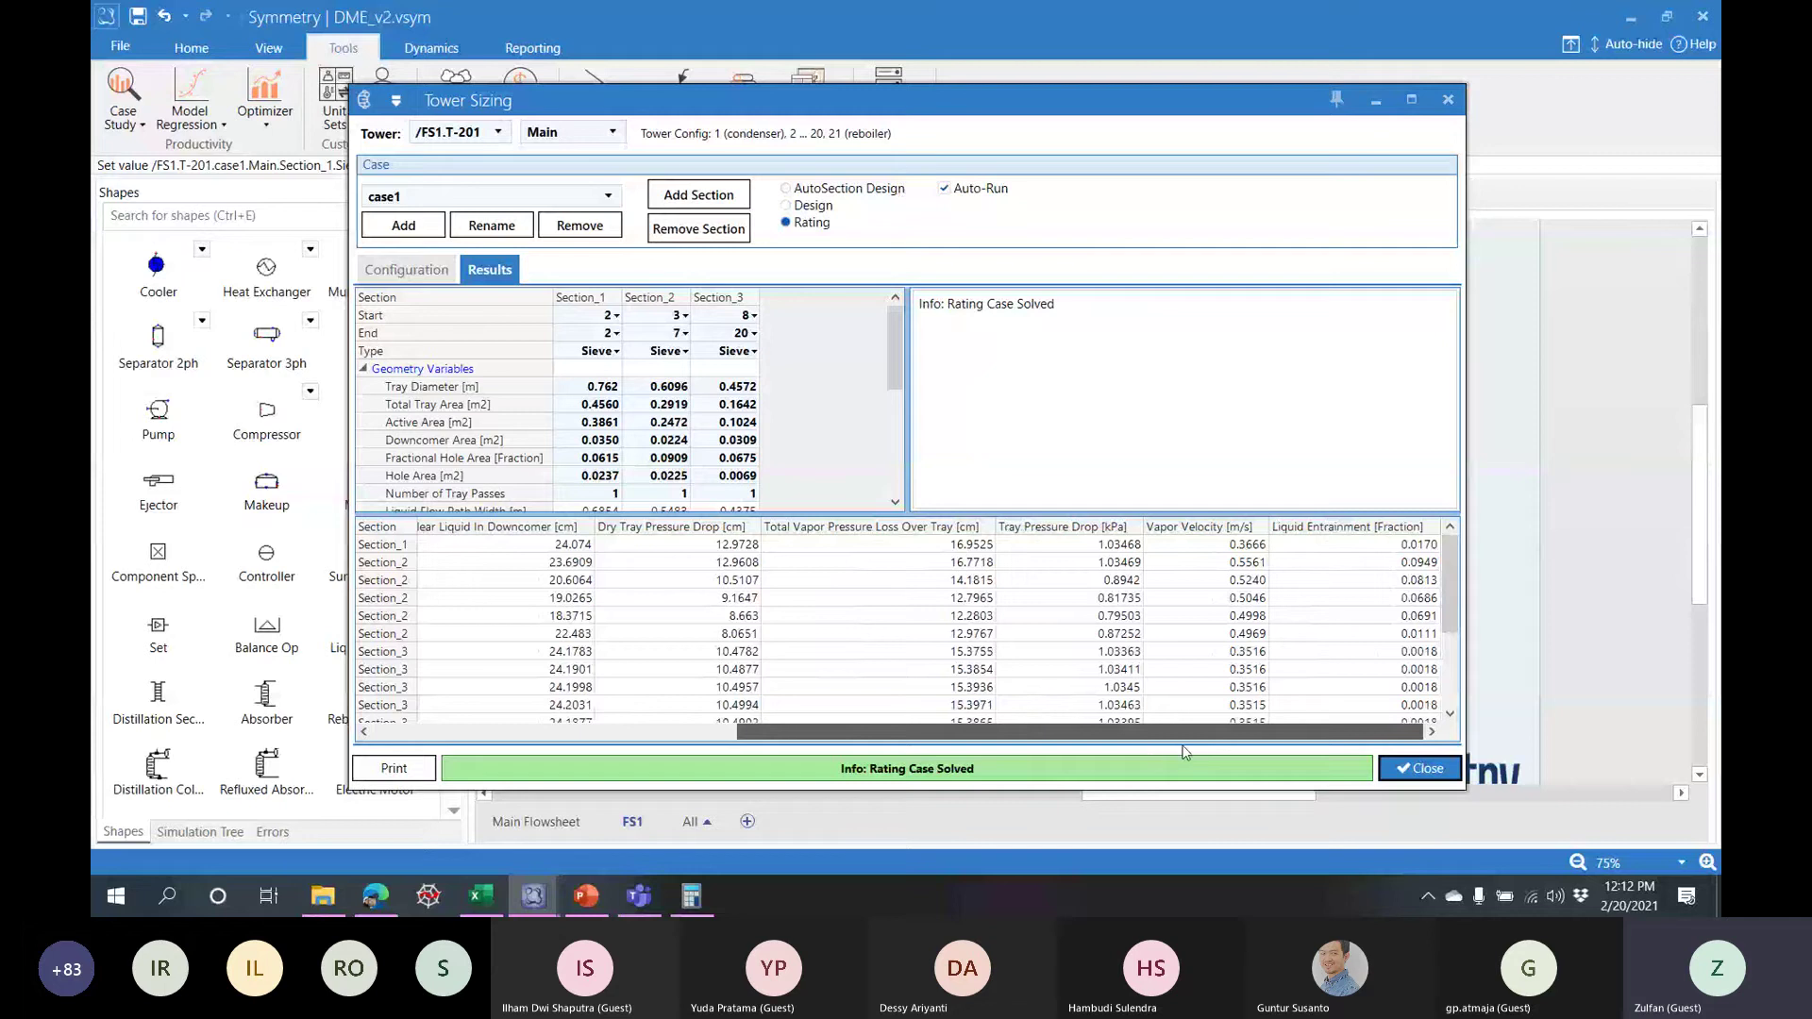
scroll(1147, 748, "left", 3)
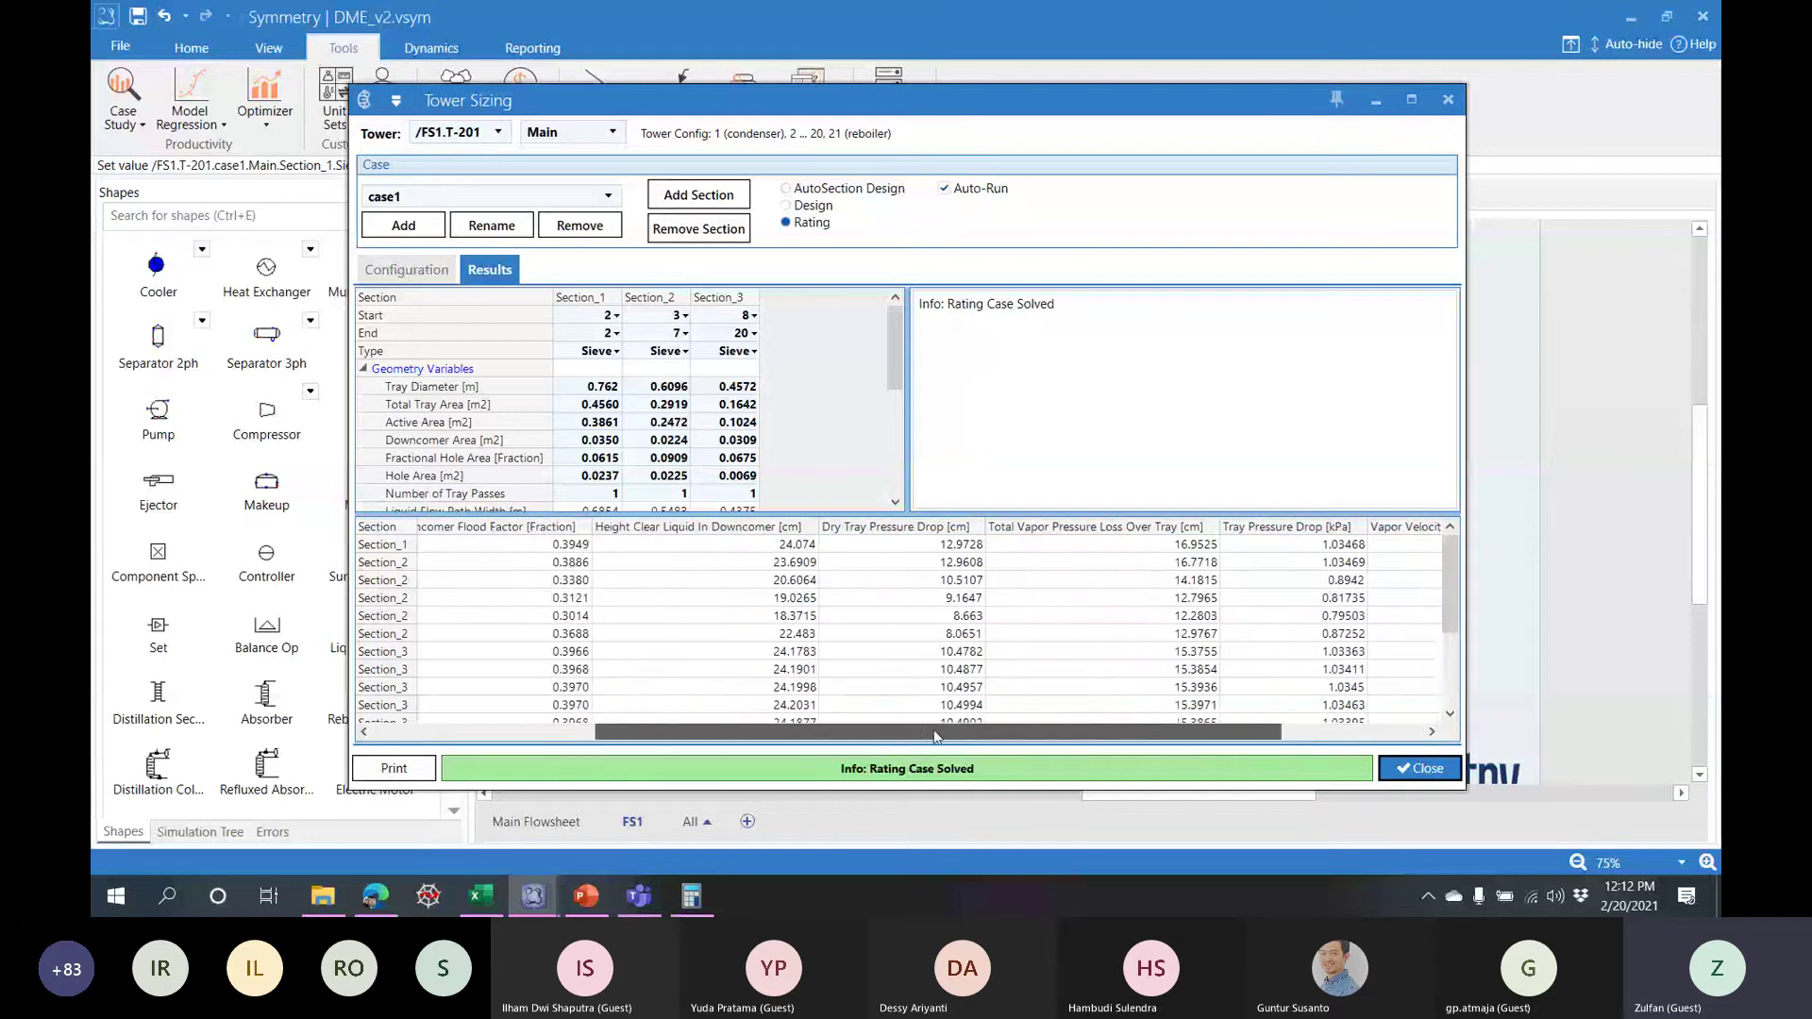
scroll(1227, 732, "right", 3)
scroll(1057, 720, "left", 5)
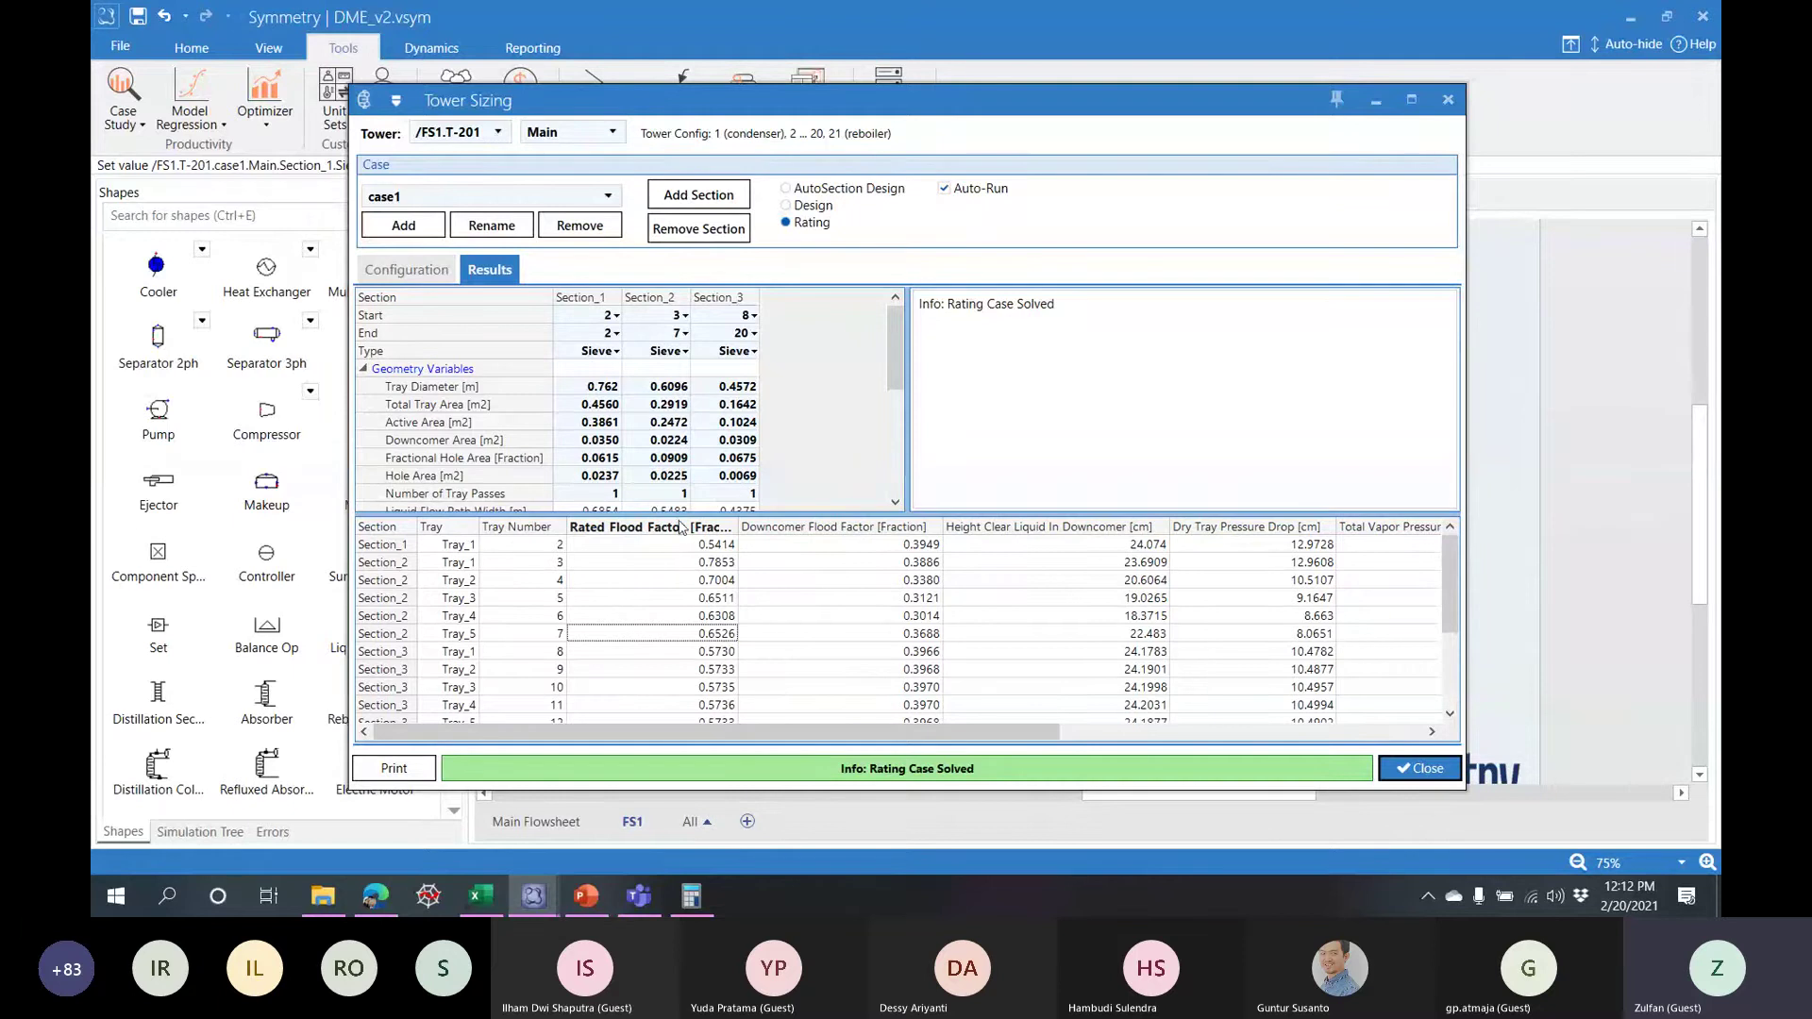
left_click_drag(847, 733, 882, 755)
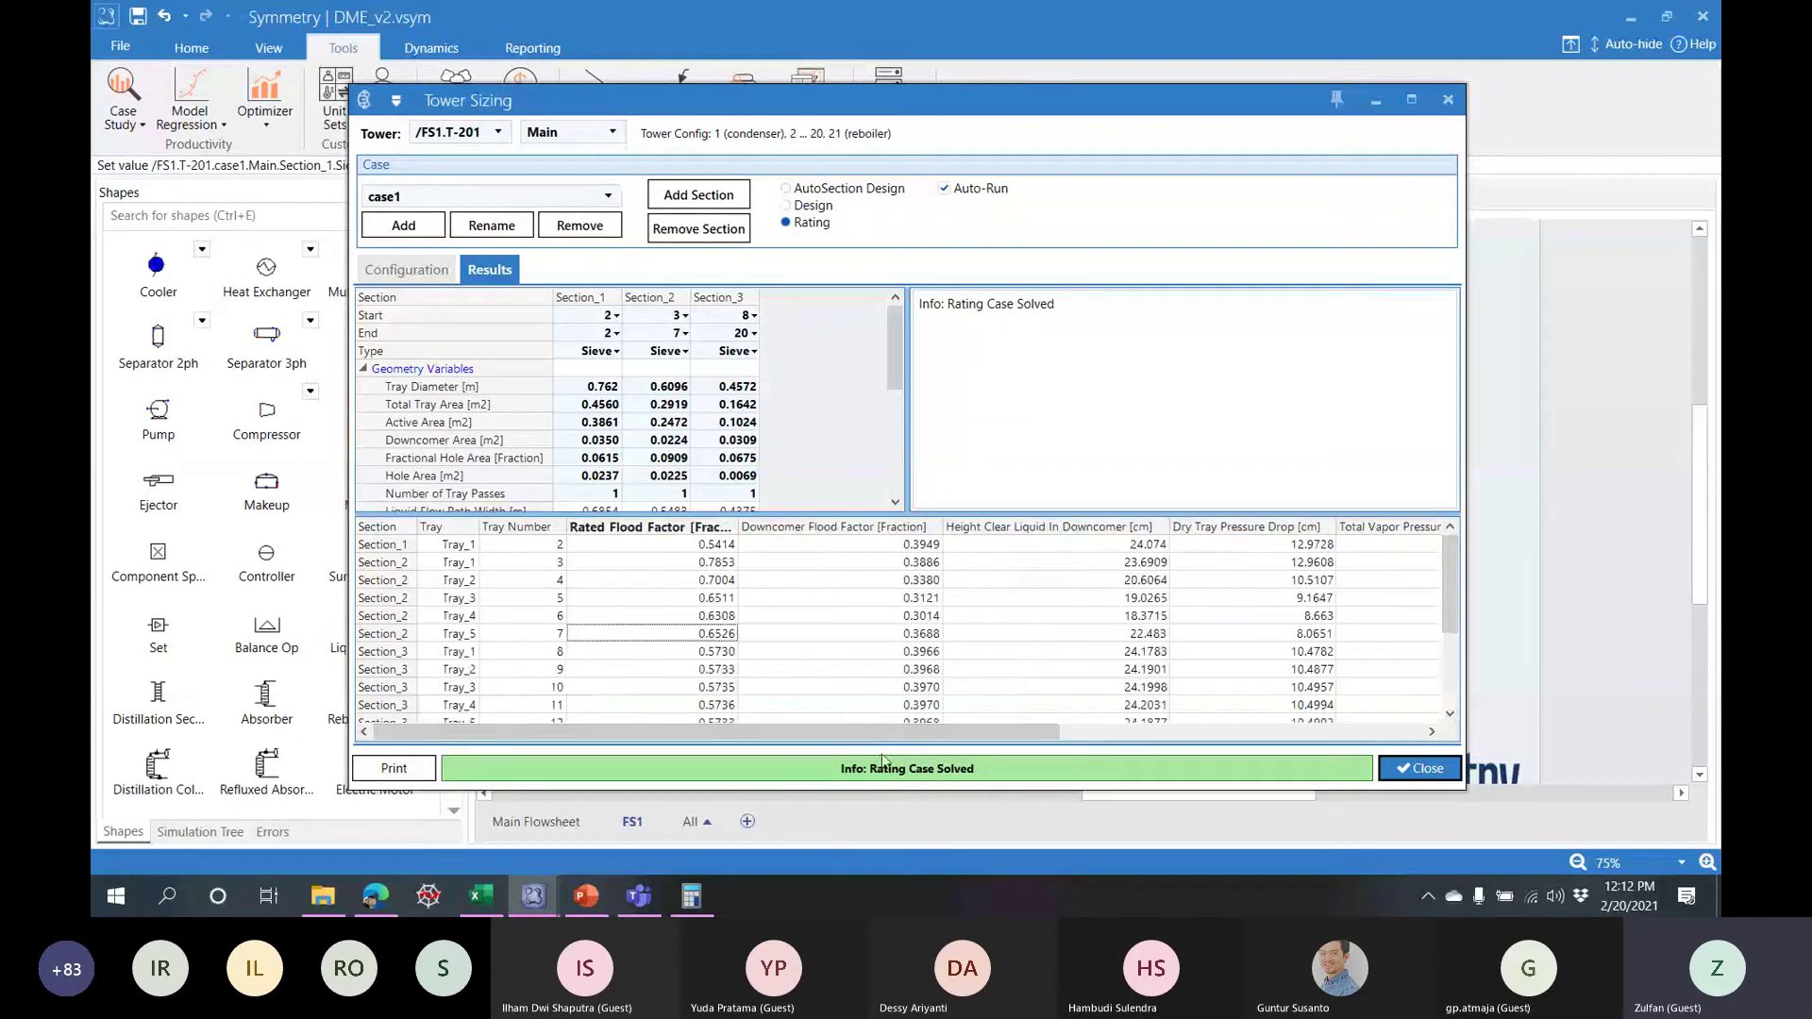
- Check the rated flood factors down to tray 20 and the geometry and maximum flood values of each section
scroll(700, 603, "down", 3)
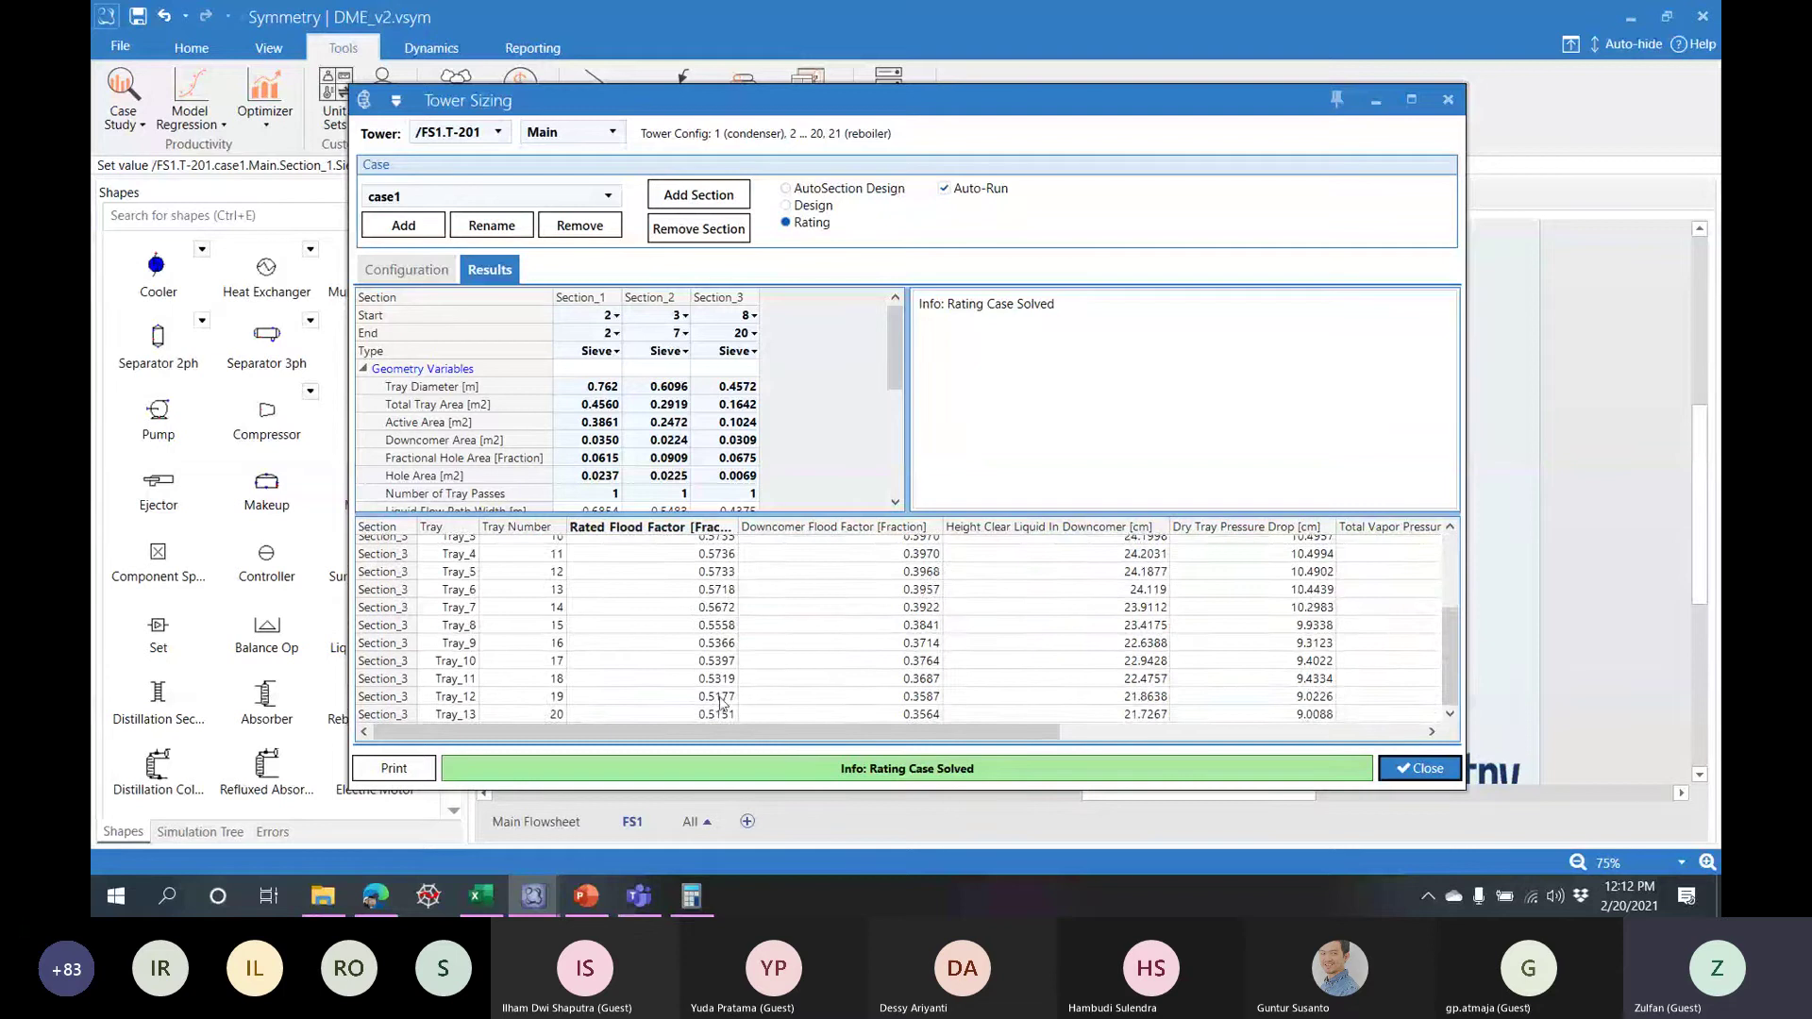
scroll(699, 610, "up", 3)
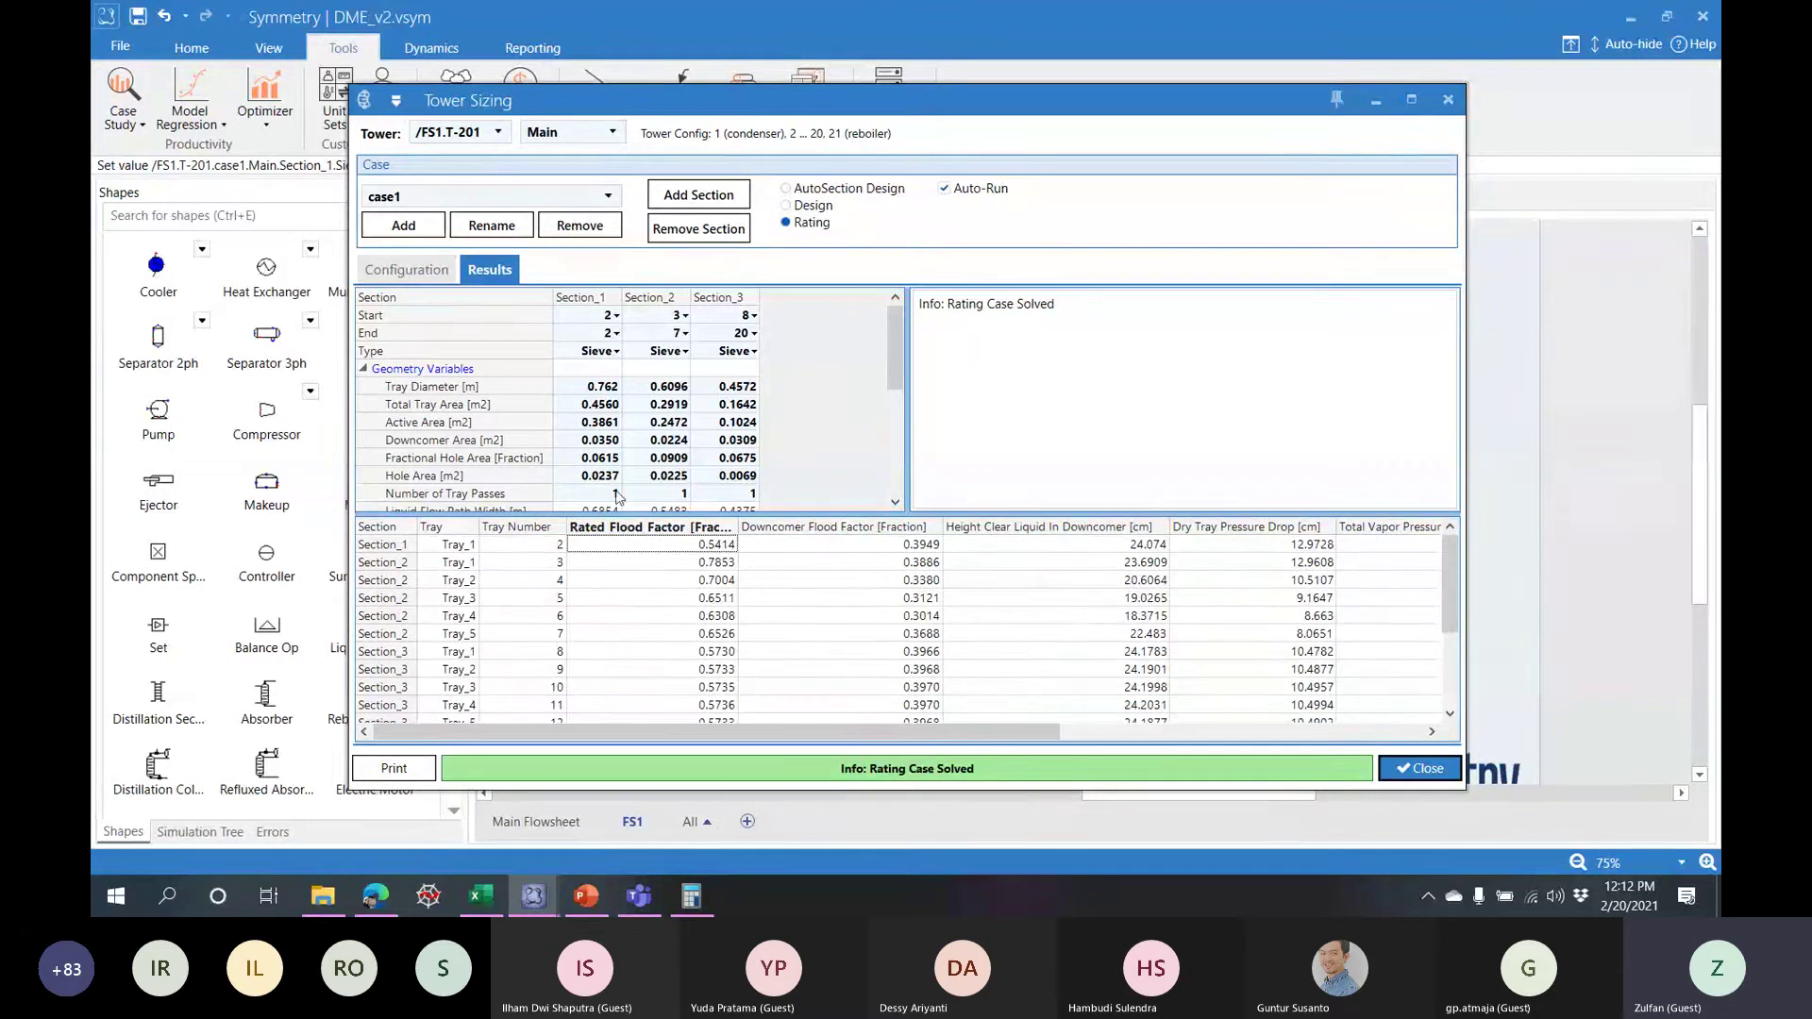
left_click(842, 443)
scroll(841, 443, "down", 4)
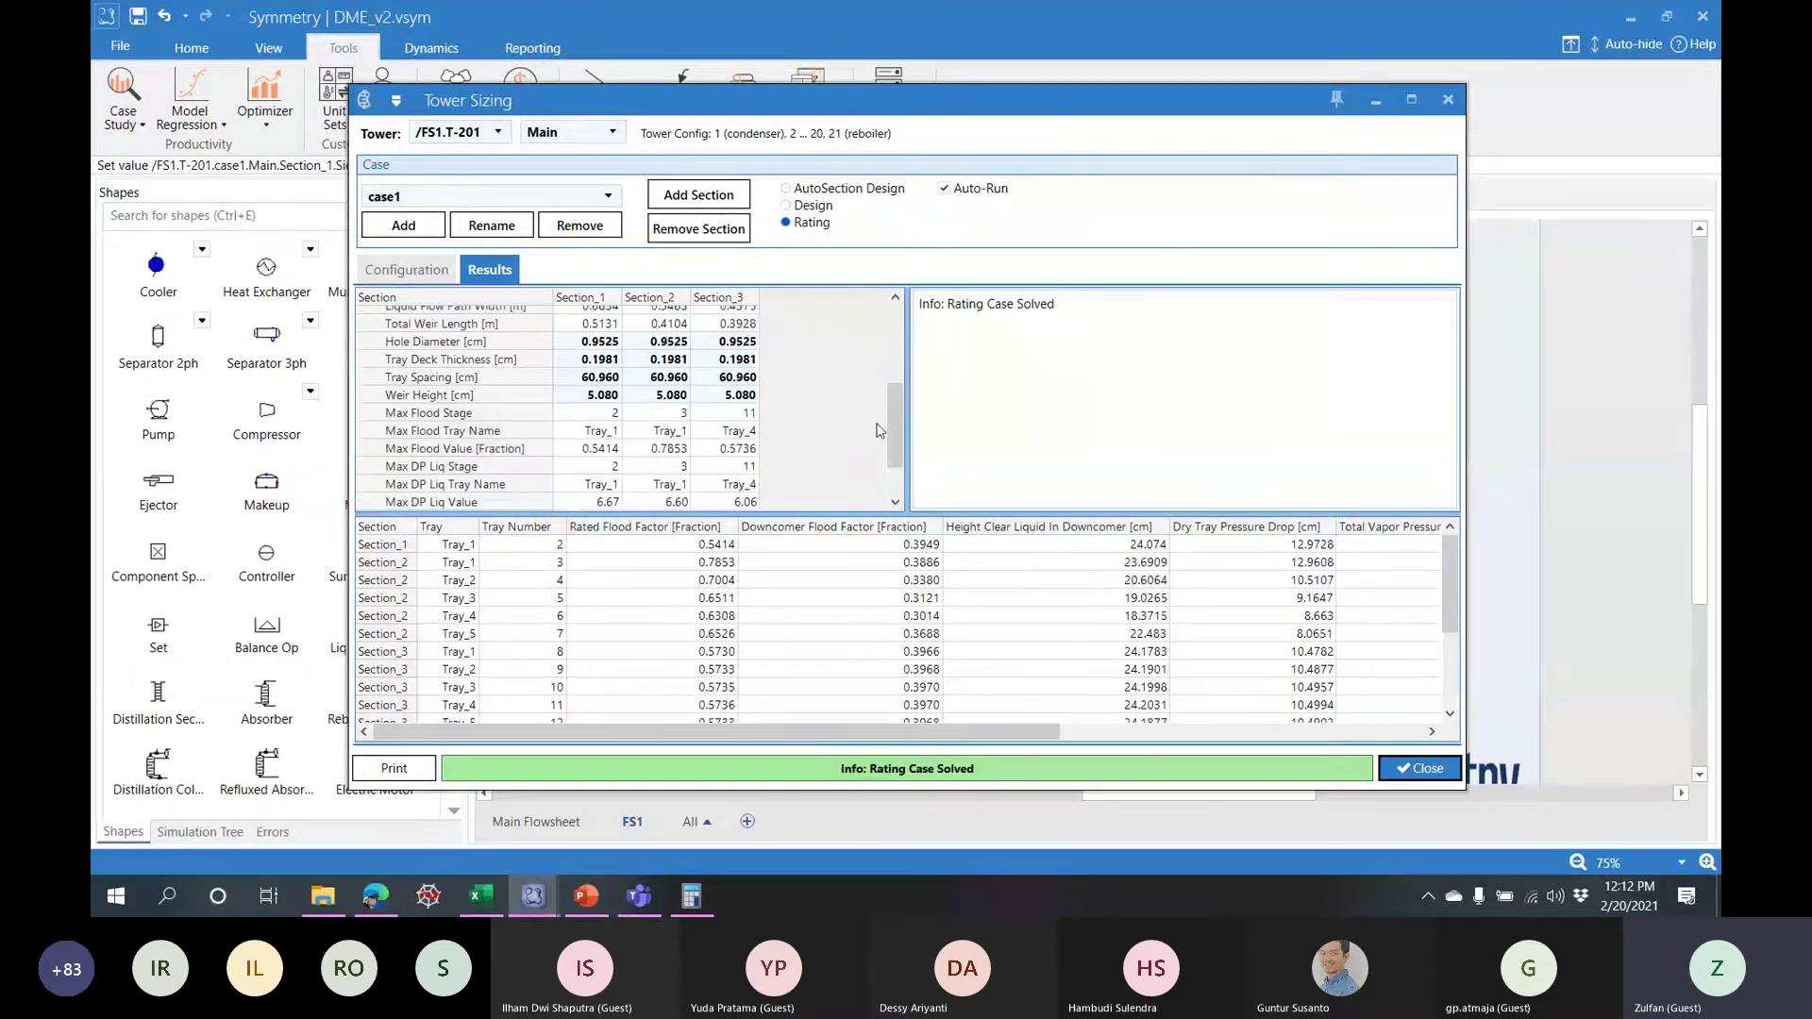
scroll(895, 416, "up", 2)
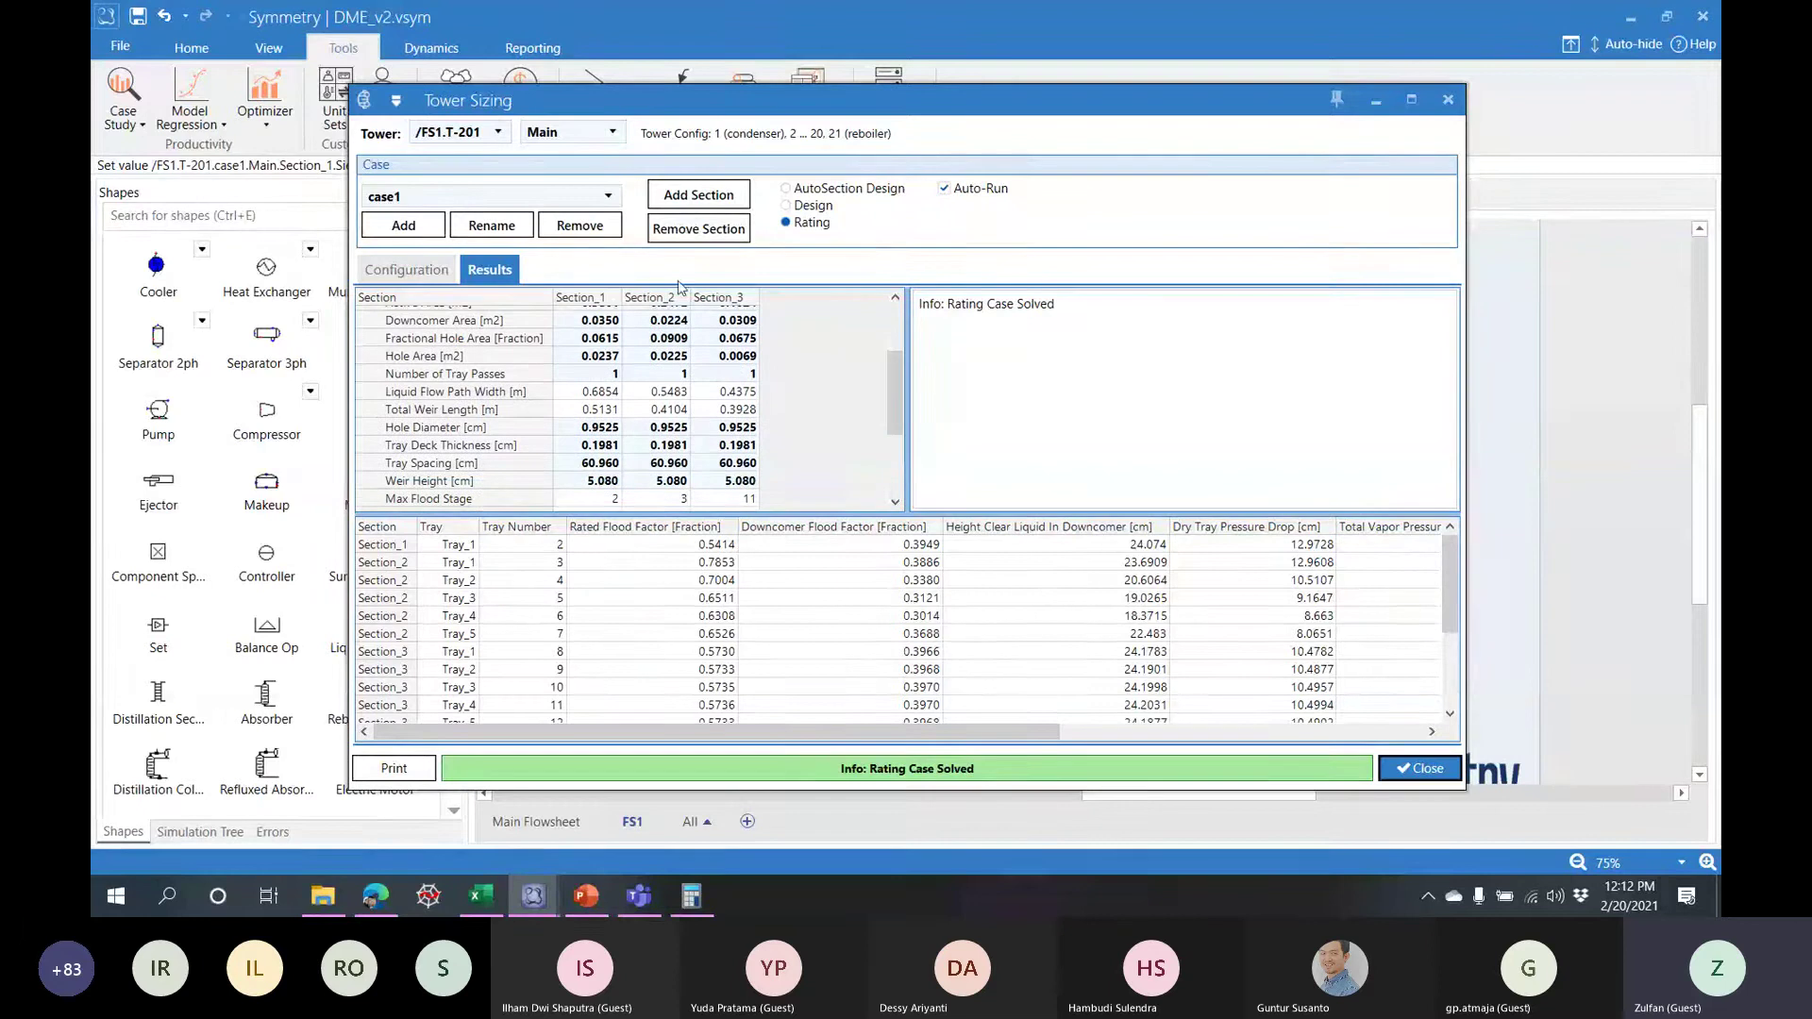
- Return to the sizing configuration of case1 and set it back to Design mode
left_click(449, 269)
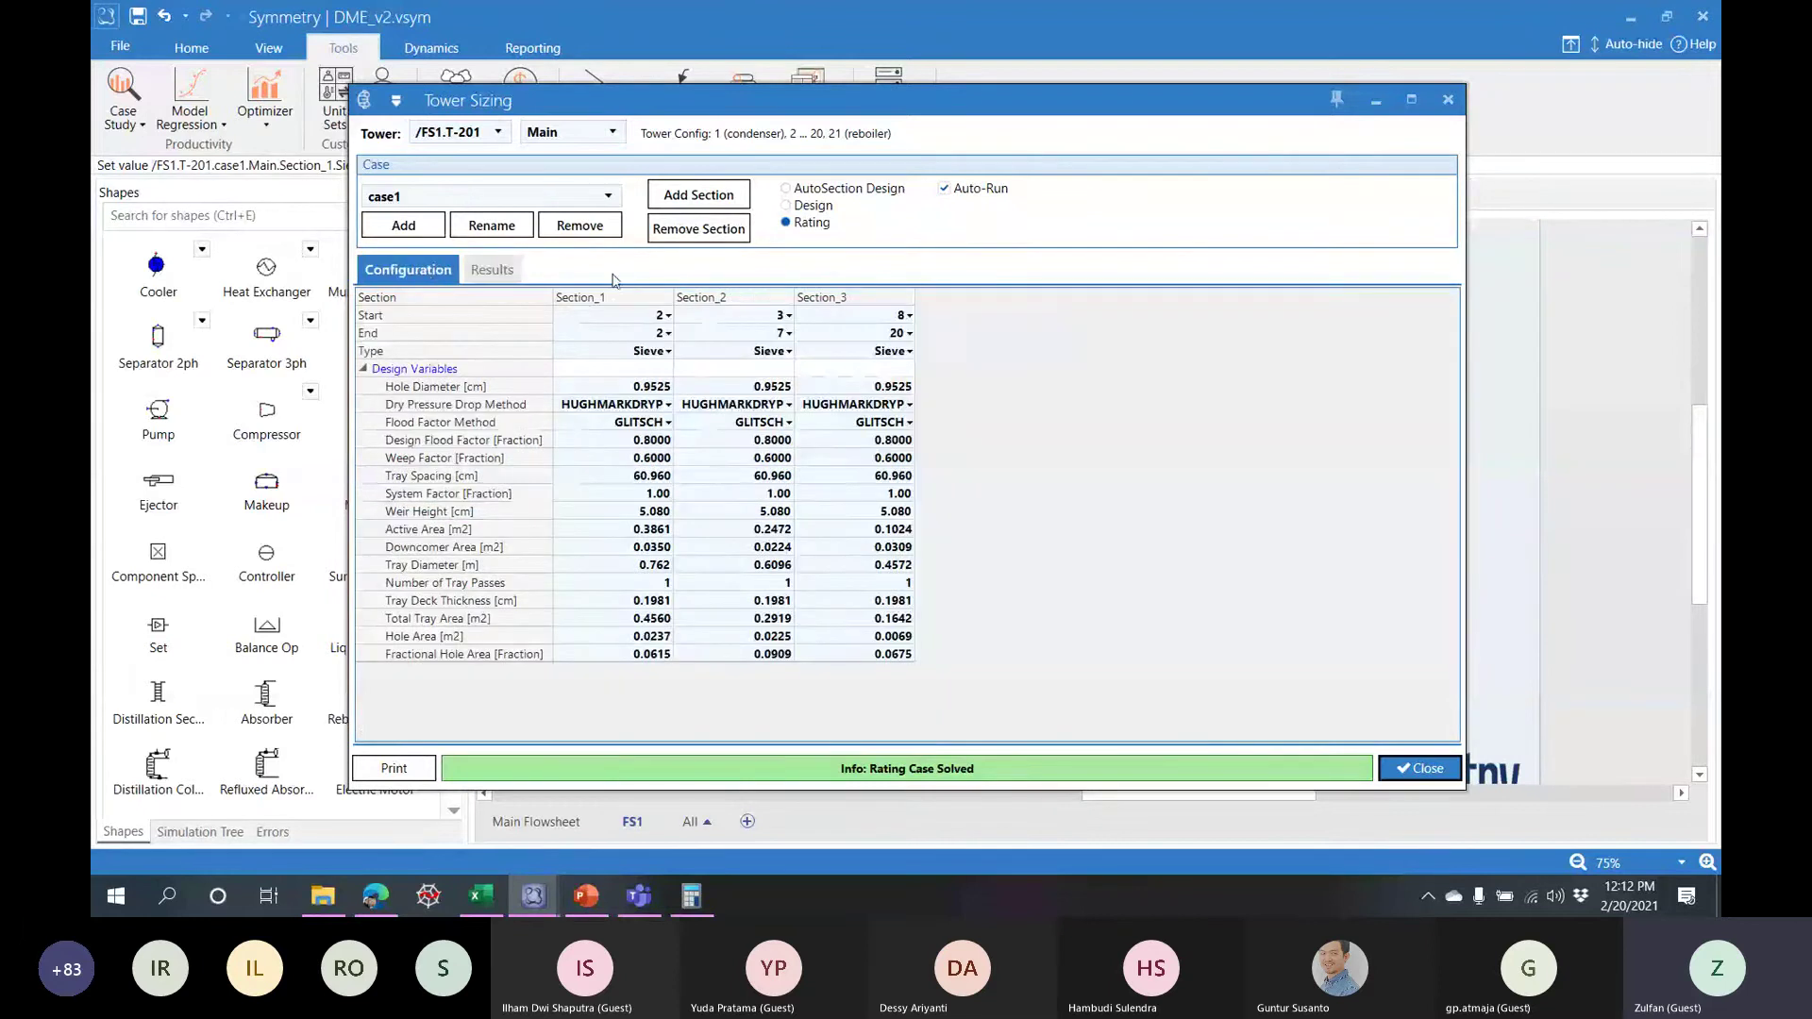
left_click(787, 206)
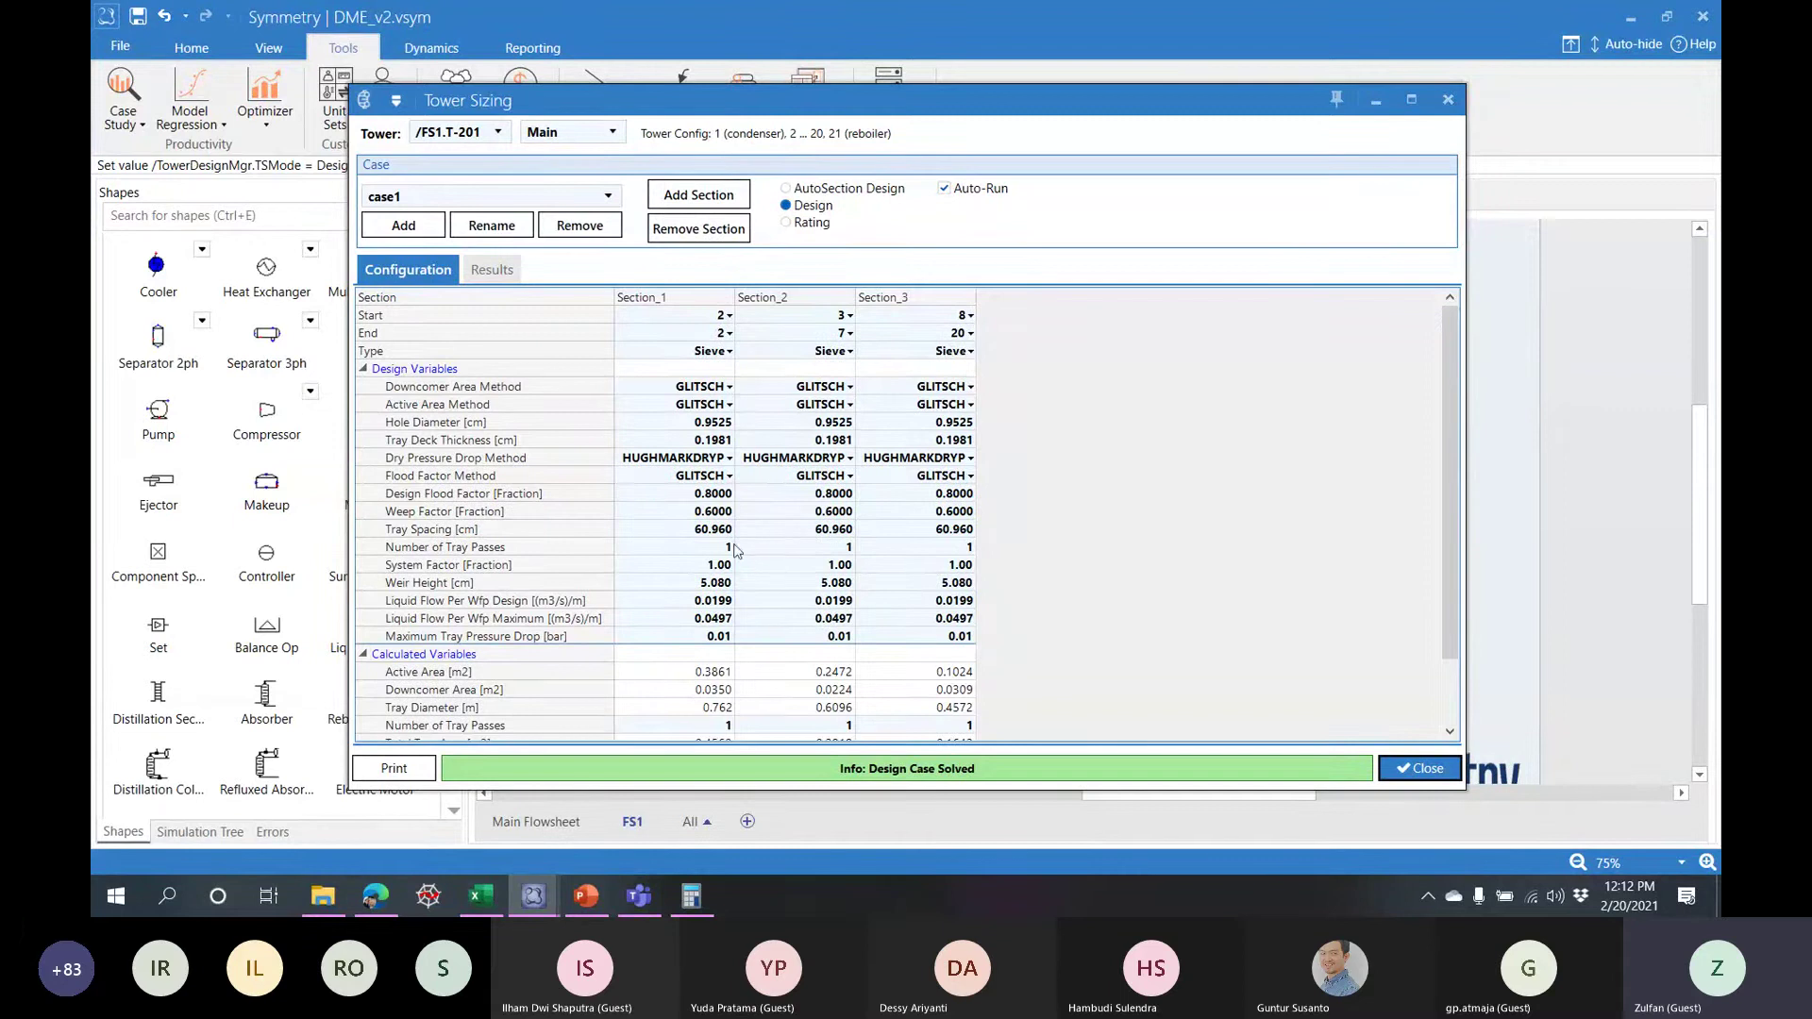
- Try the Packed type on Section_1 and restore it to Sieve
left_click(727, 352)
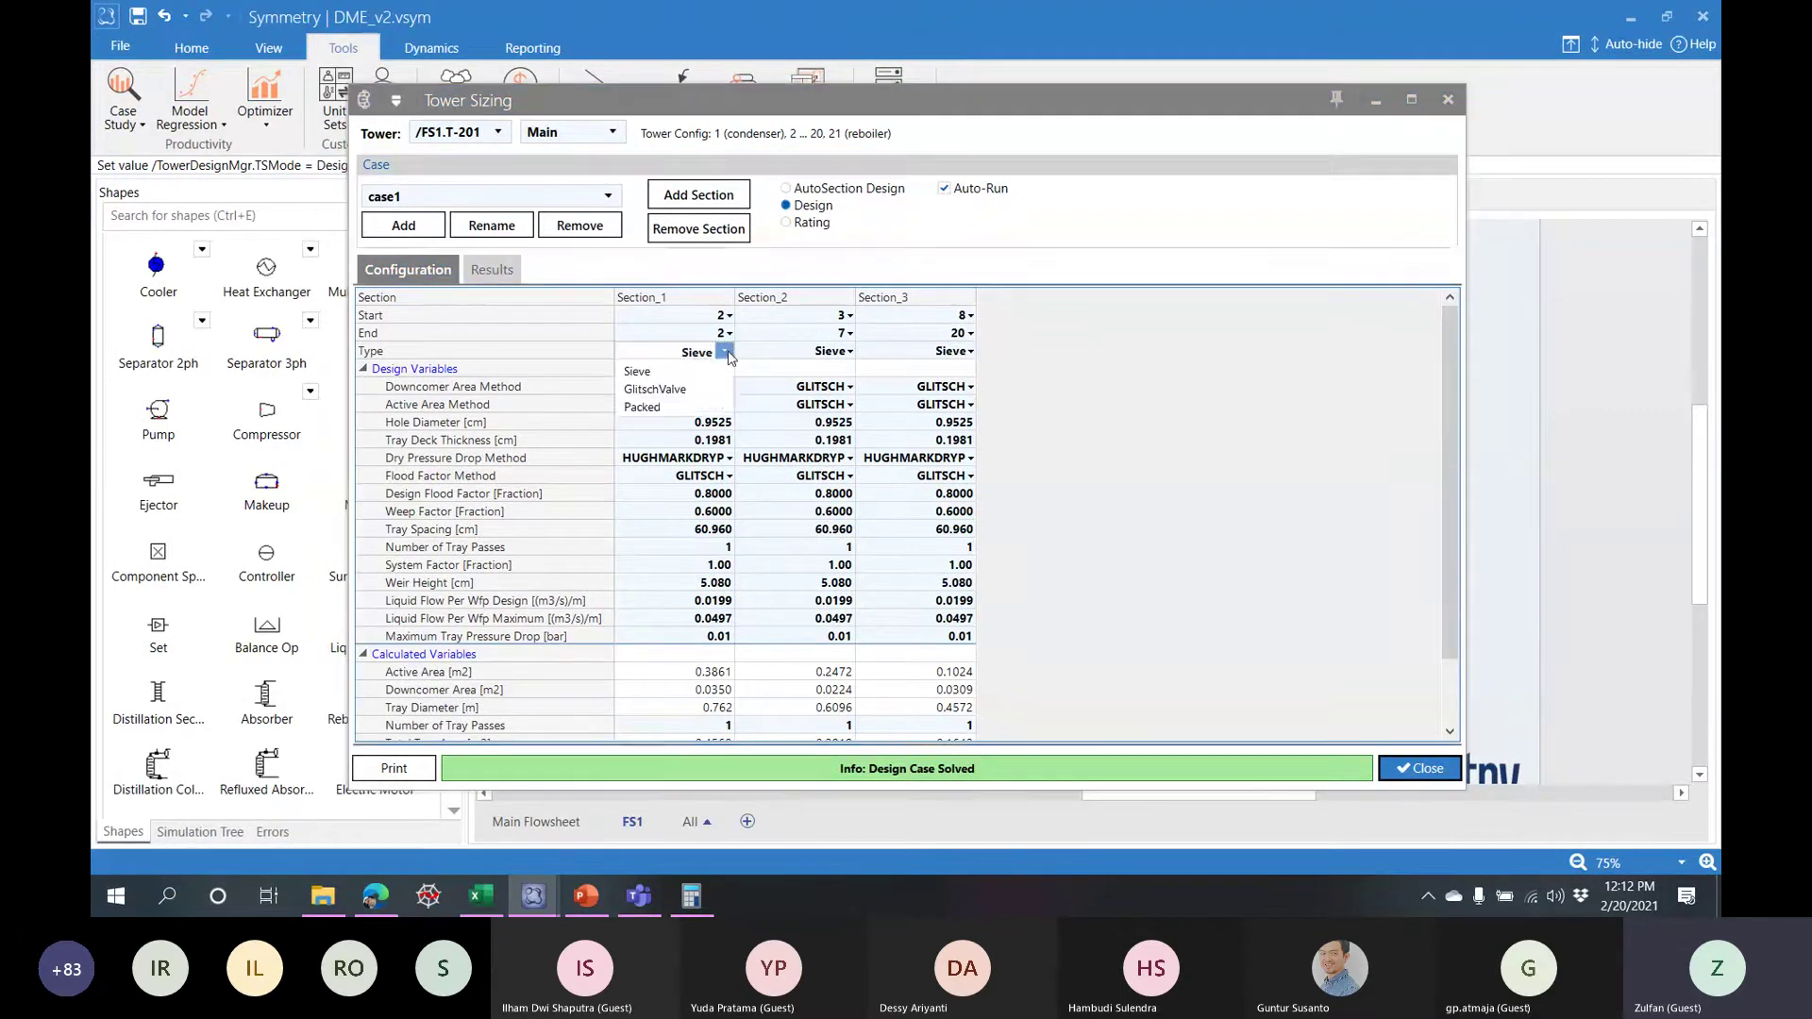
left_click(695, 408)
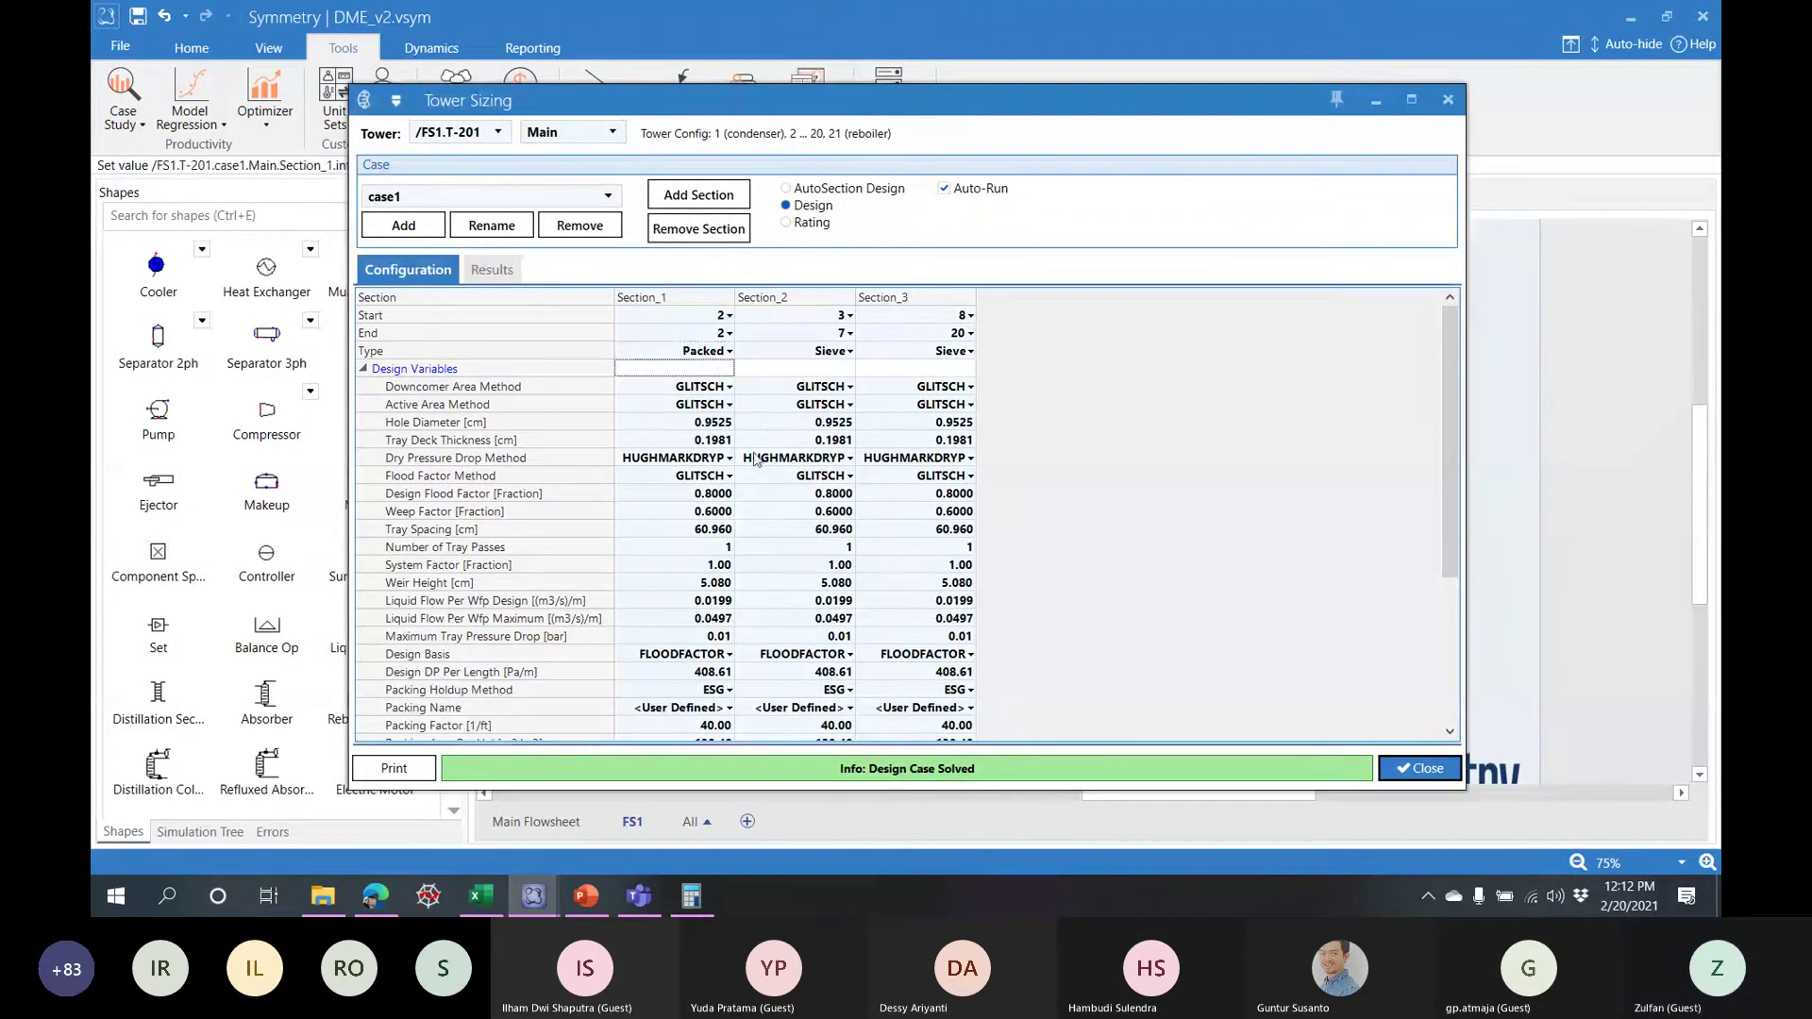
left_click(728, 355)
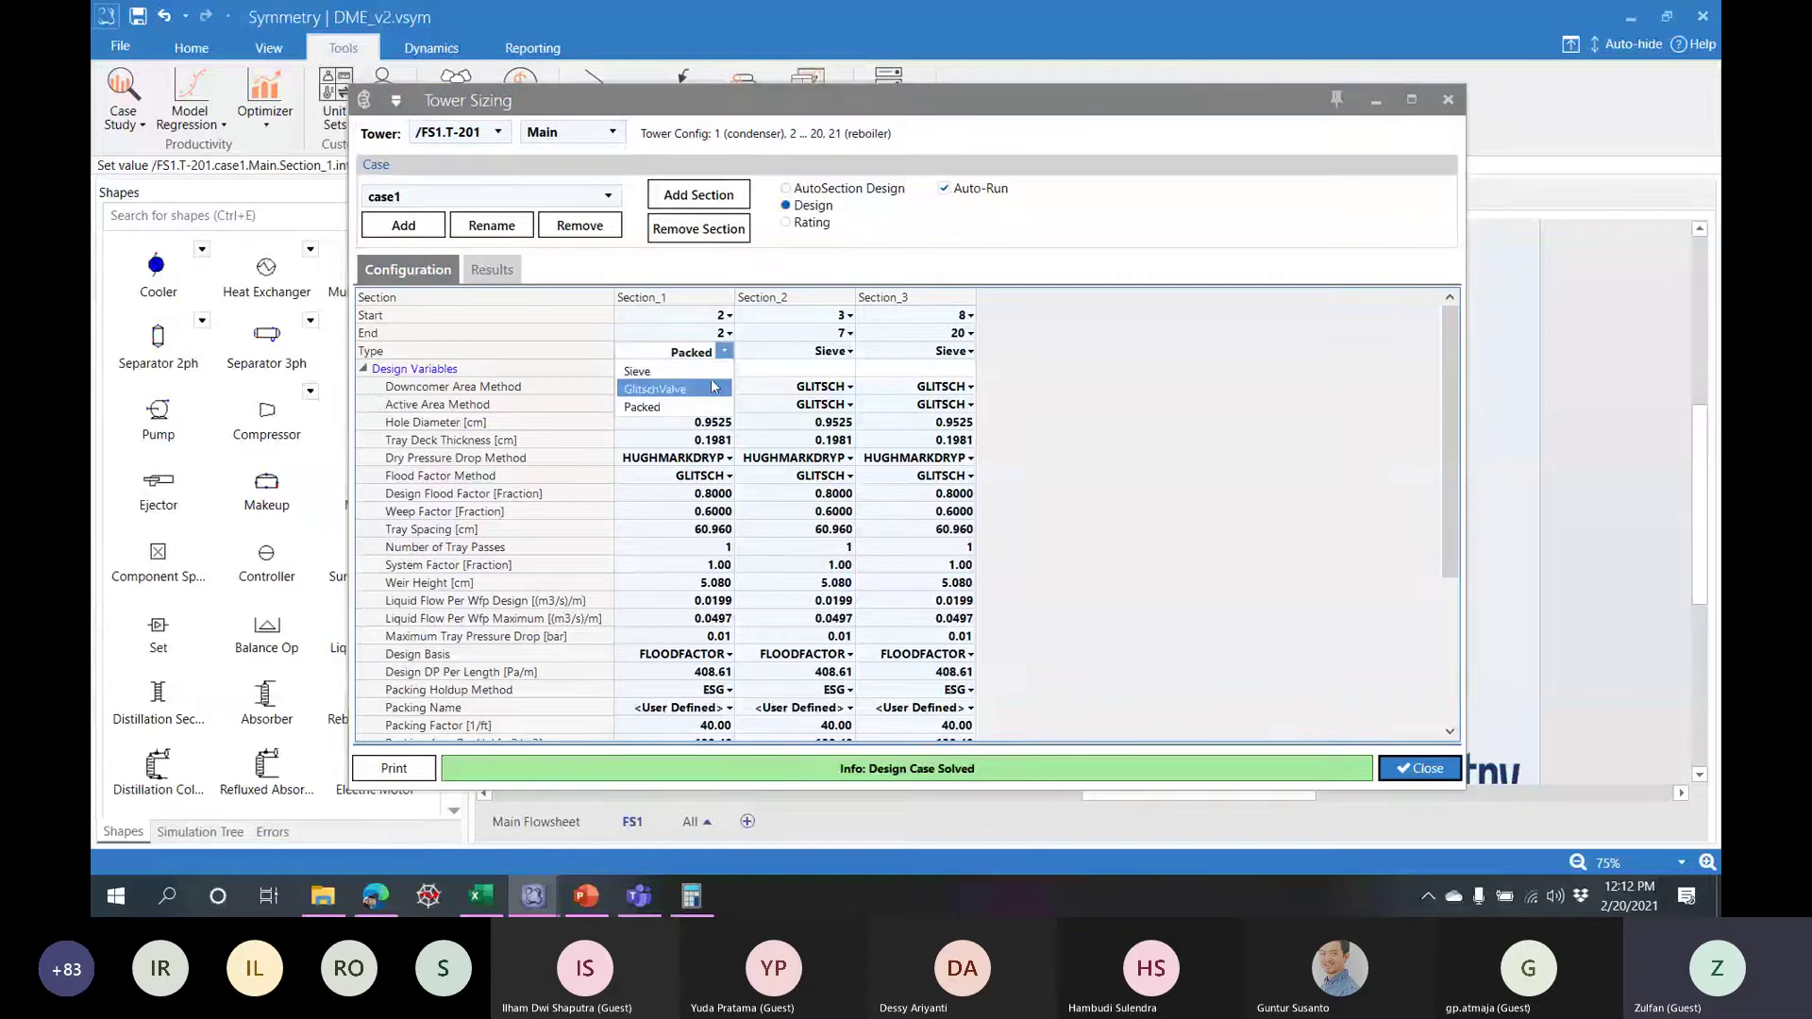
left_click(699, 387)
- Set Section_2's type to Packed and check its packing type options, keeping RandomPacking
left_click(845, 352)
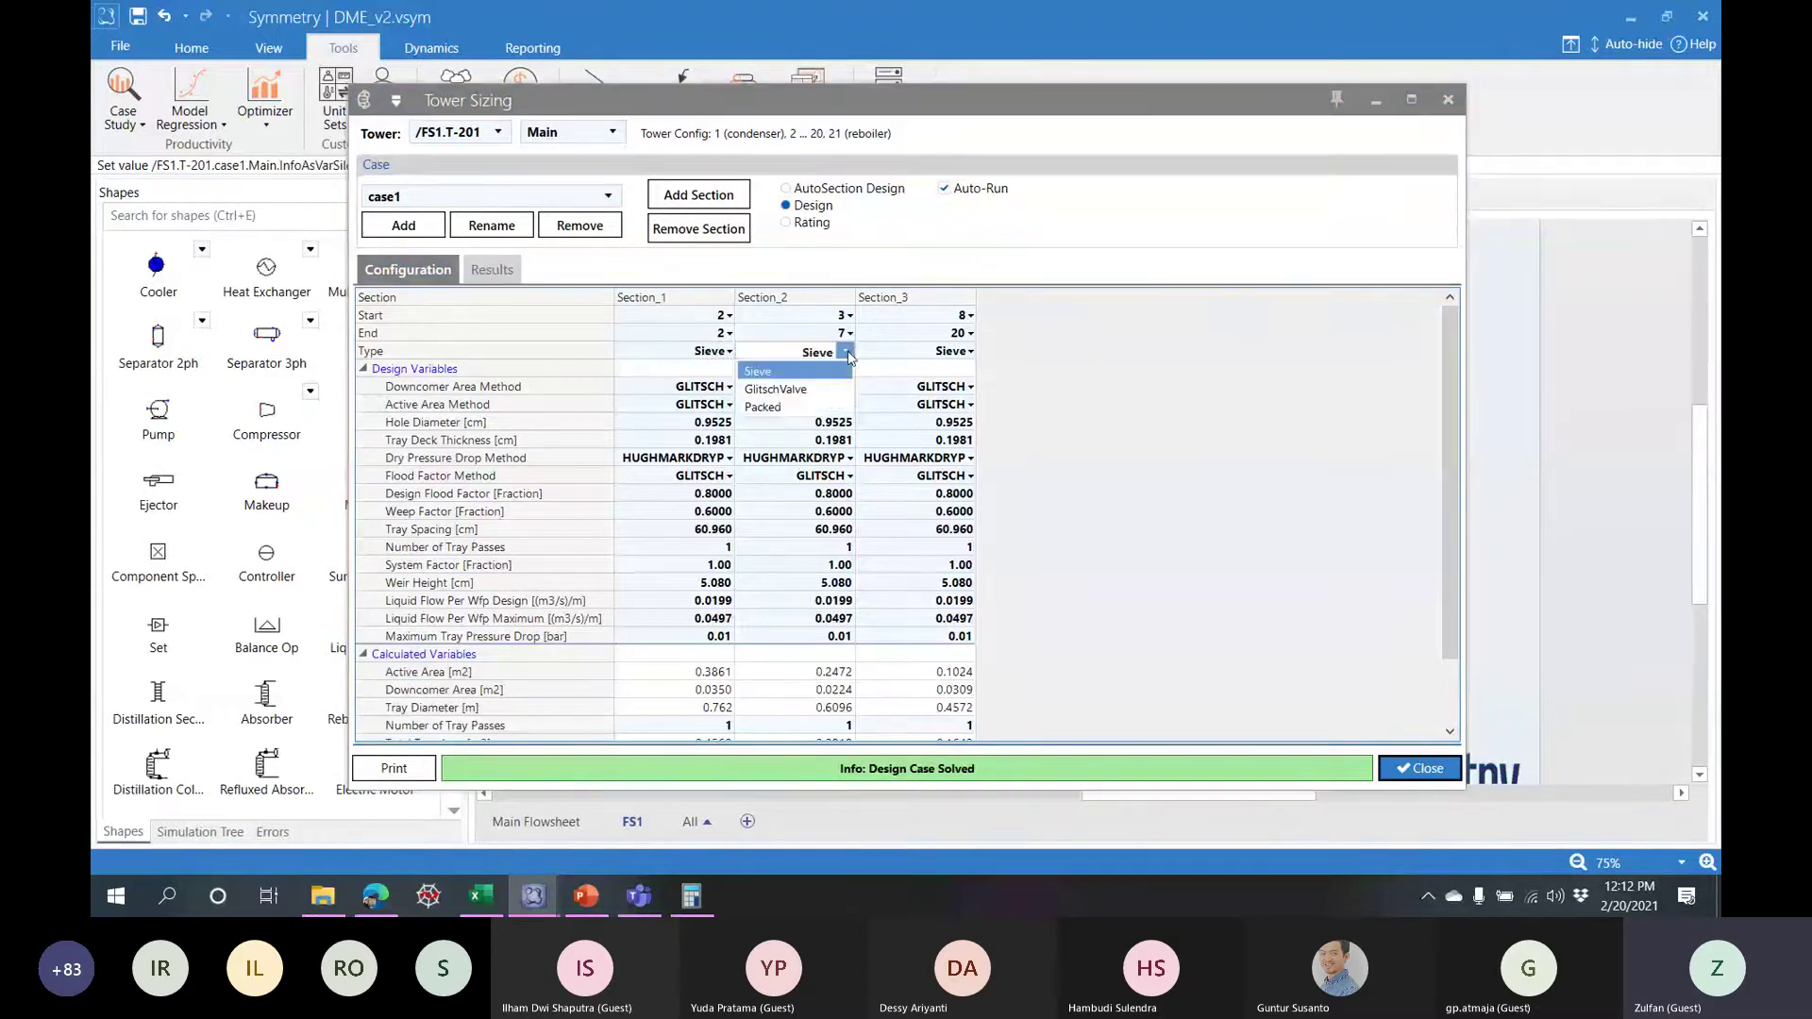
left_click(810, 408)
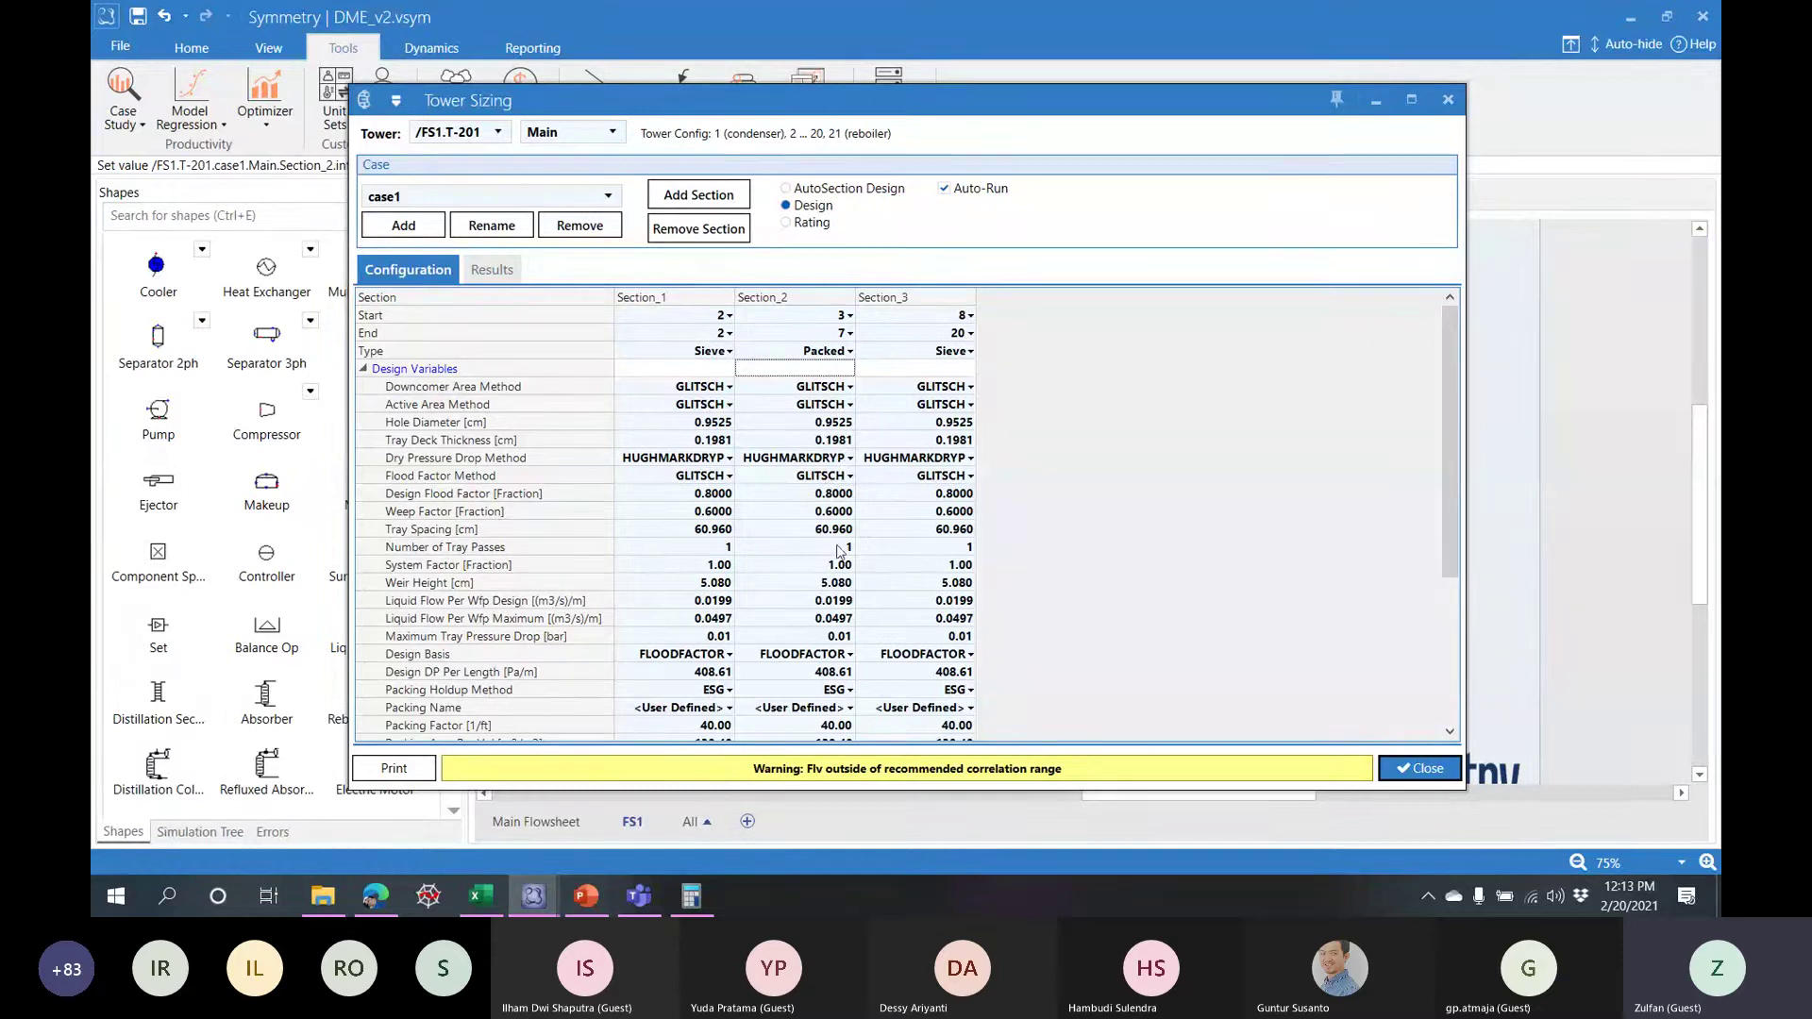
scroll(1045, 563, "down", 4)
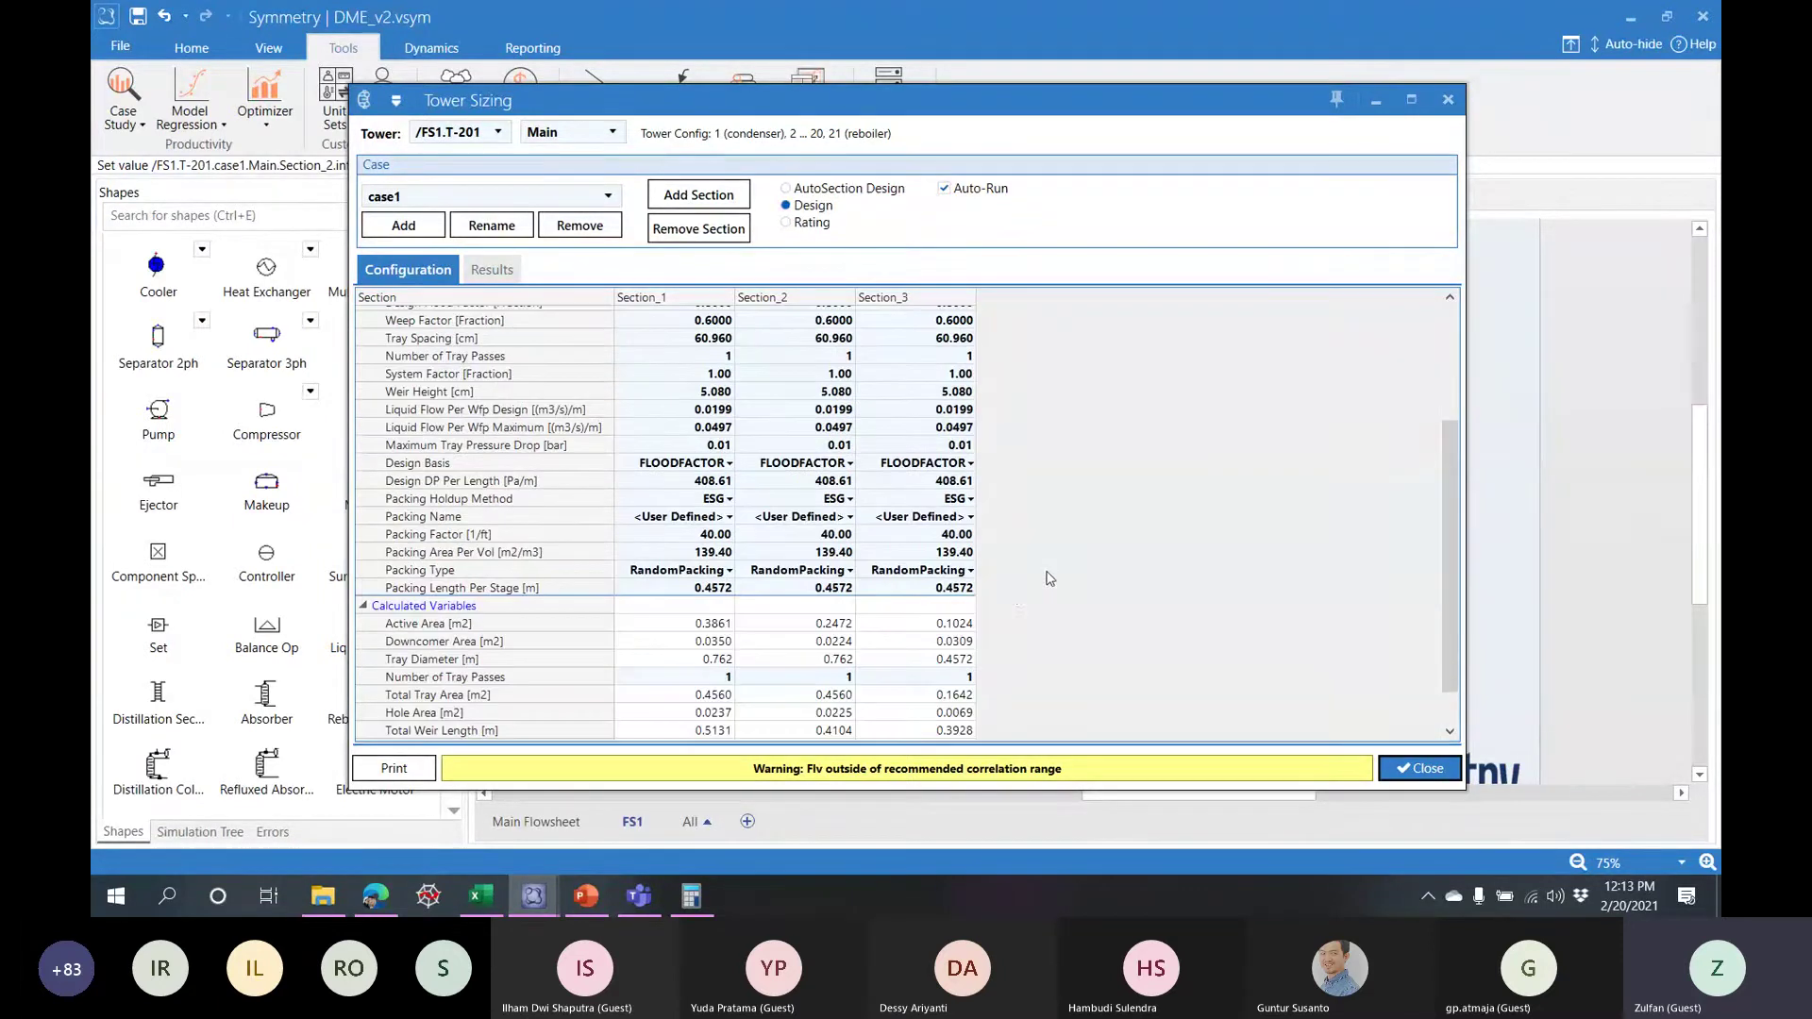
left_click(846, 571)
left_click(848, 573)
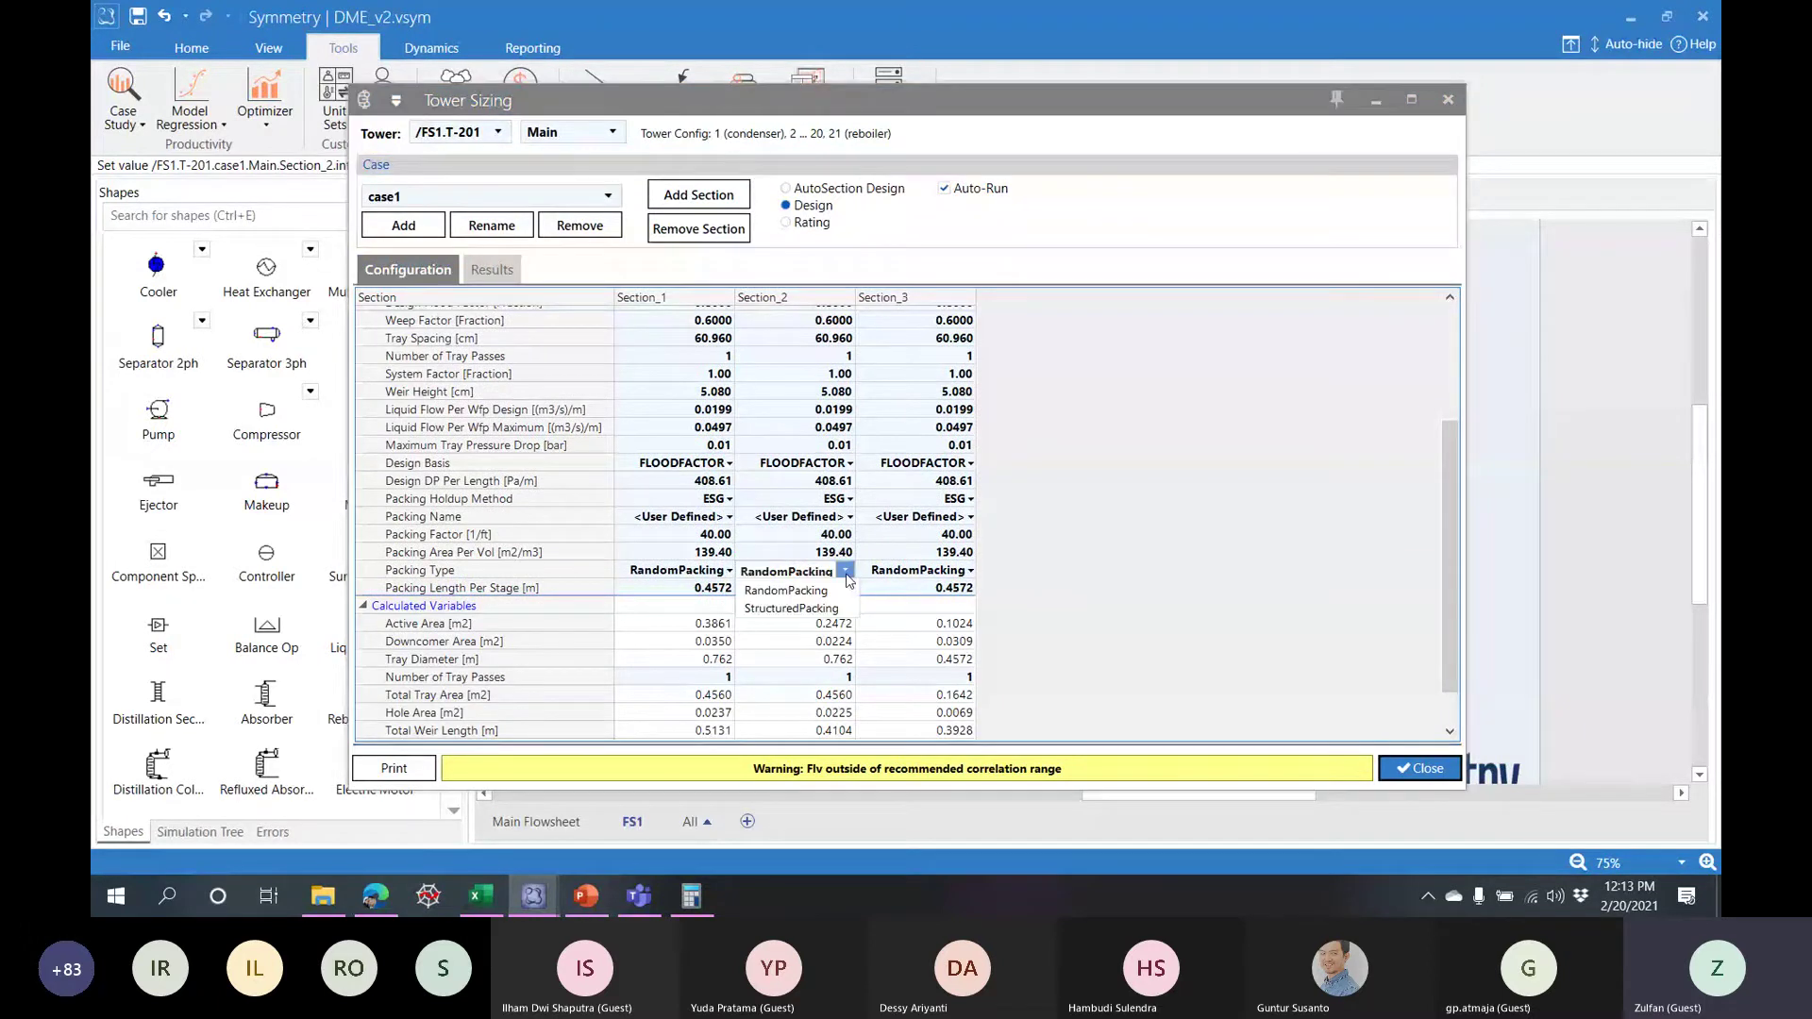
left_click(1018, 533)
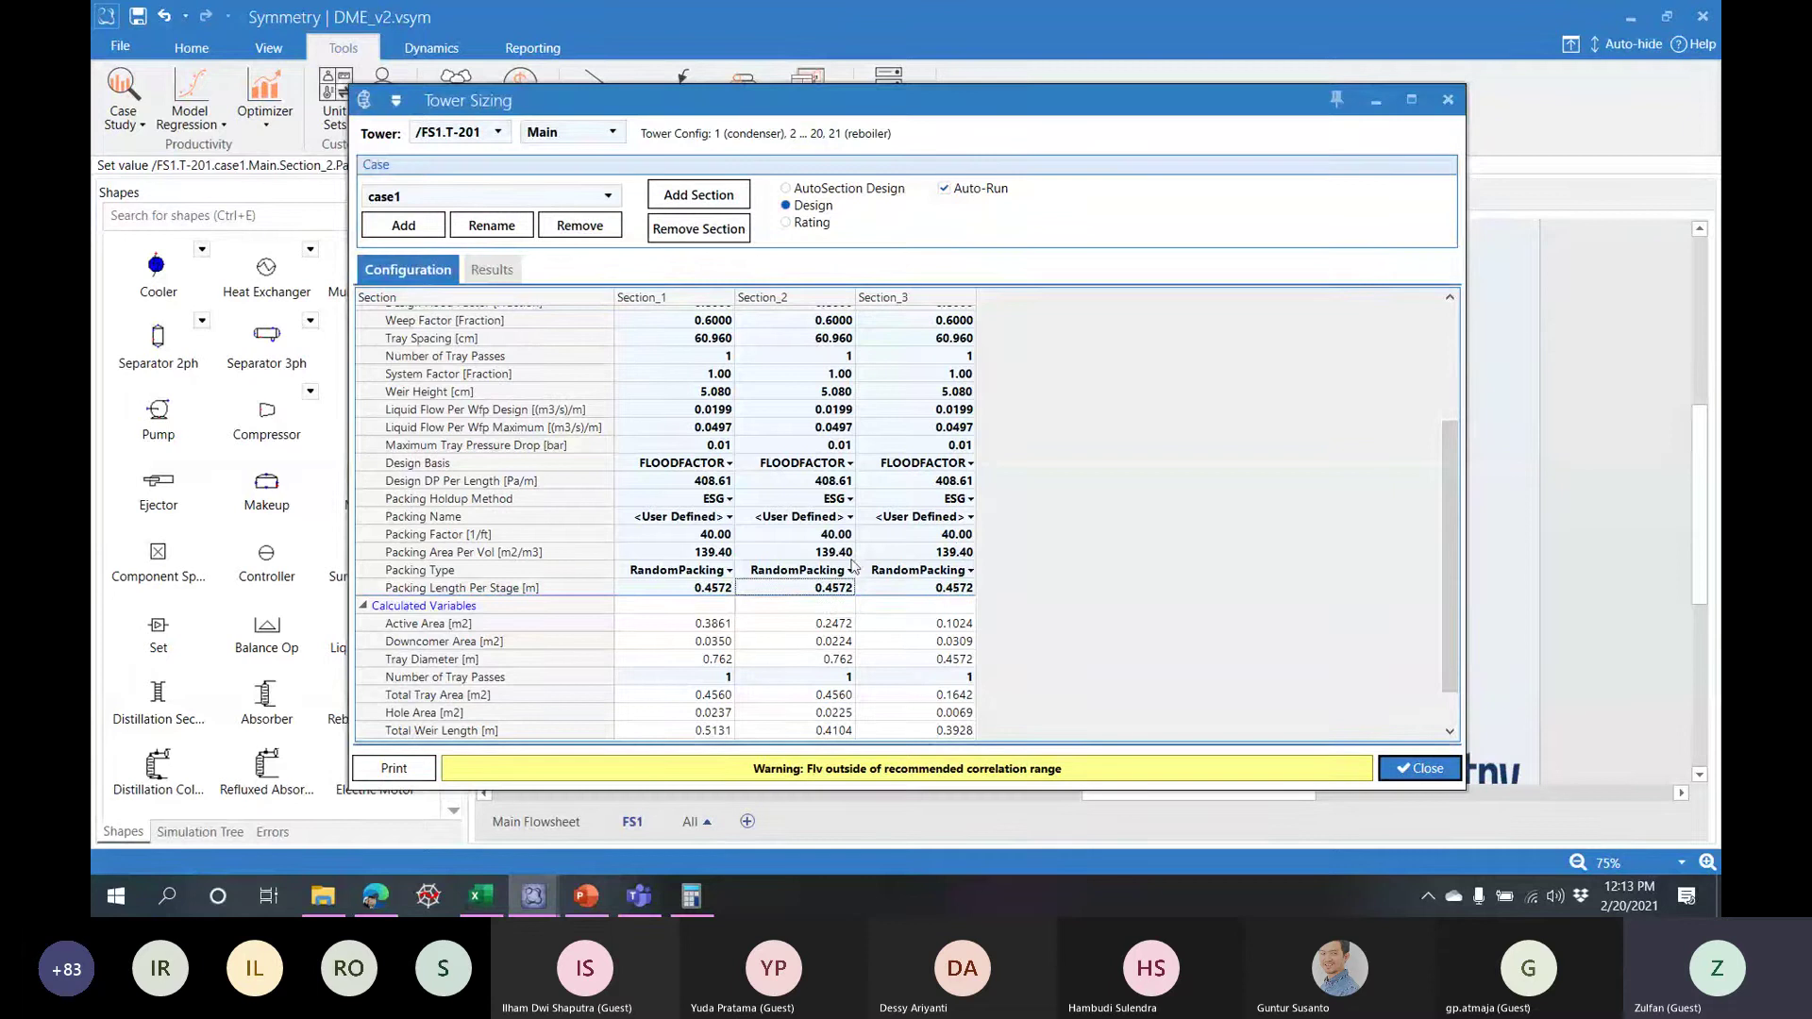
- Switch case1 to Rating mode and review the design and packing parameters of the packed Section_2
scroll(814, 497, "up", 3)
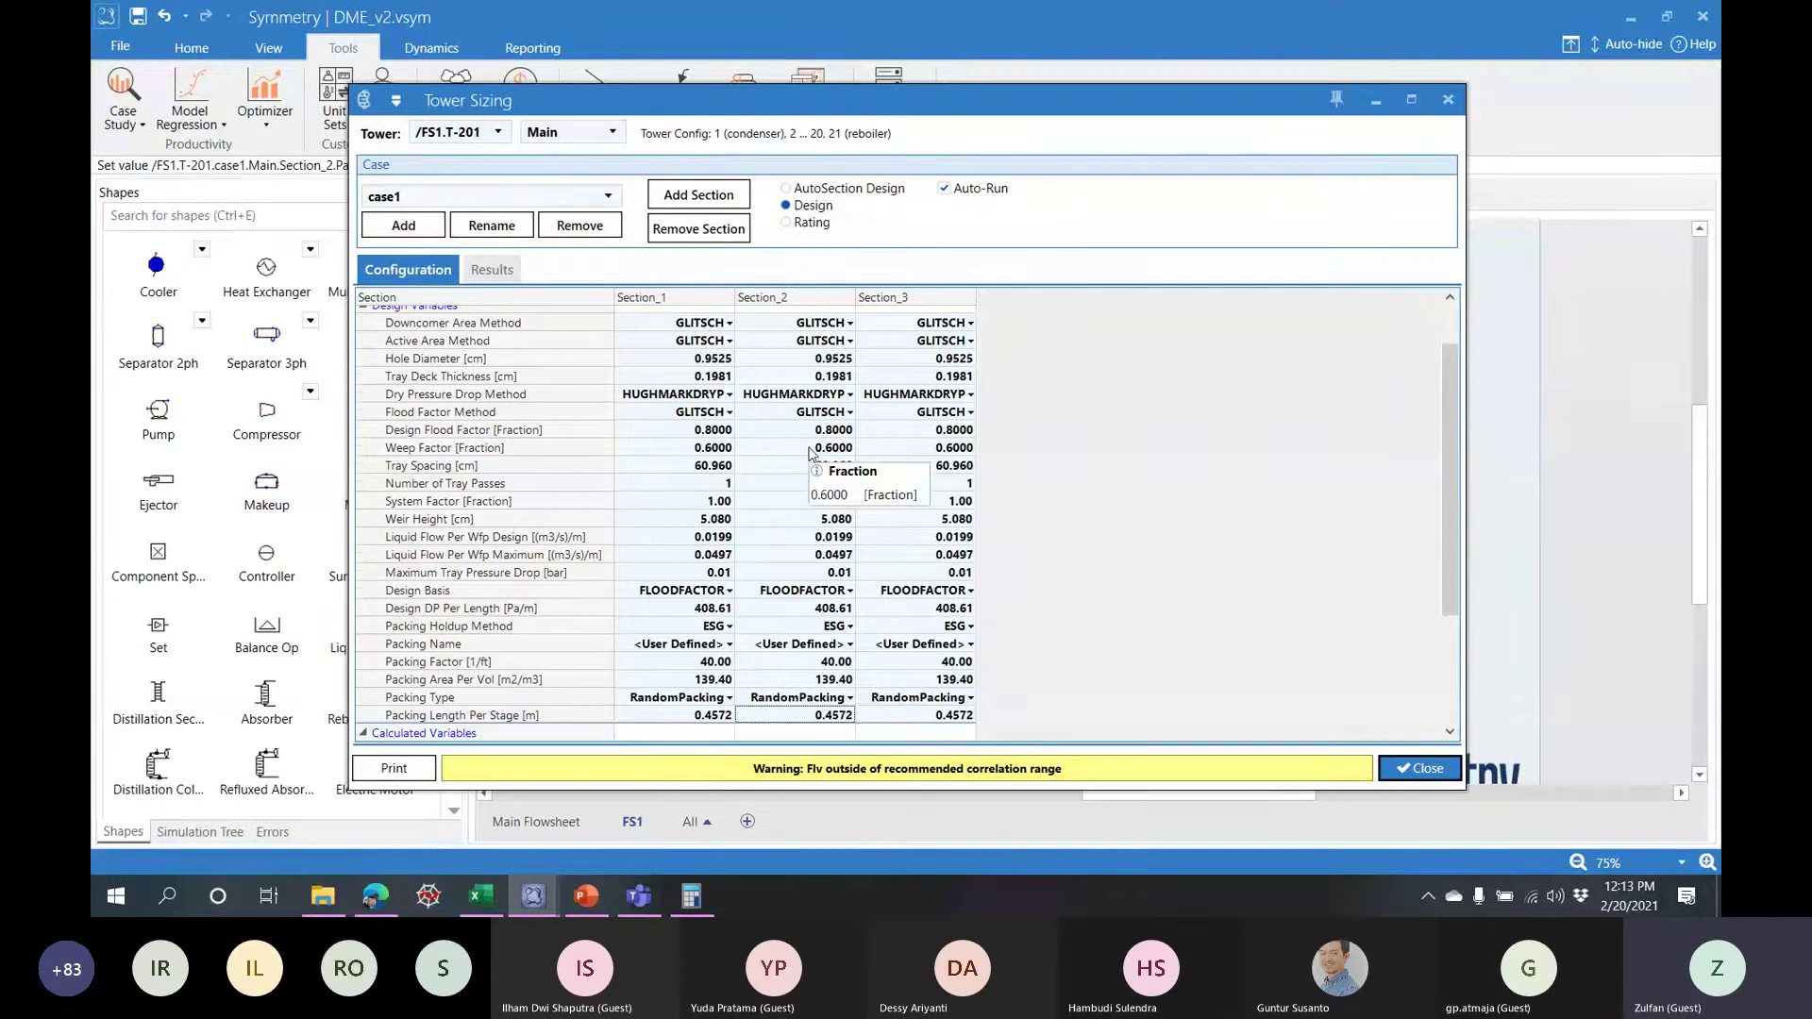
scroll(821, 476, "down", 3)
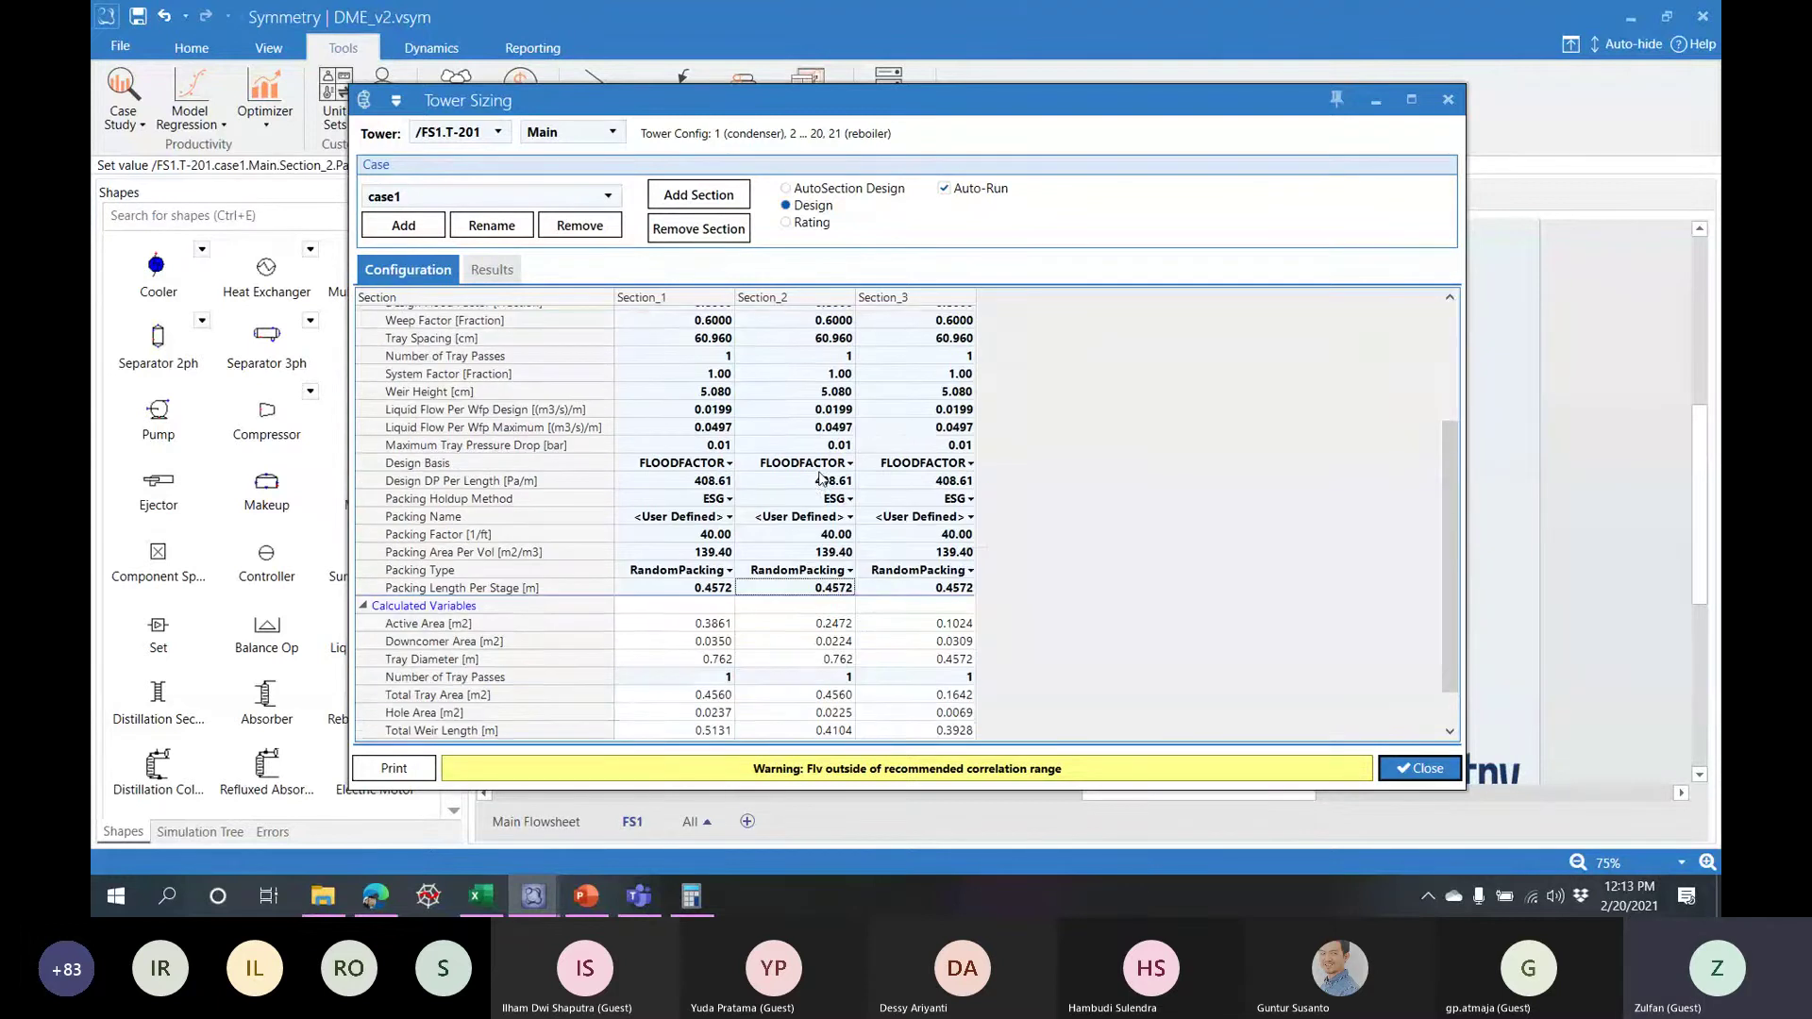
mouse_move(819, 479)
left_click(807, 224)
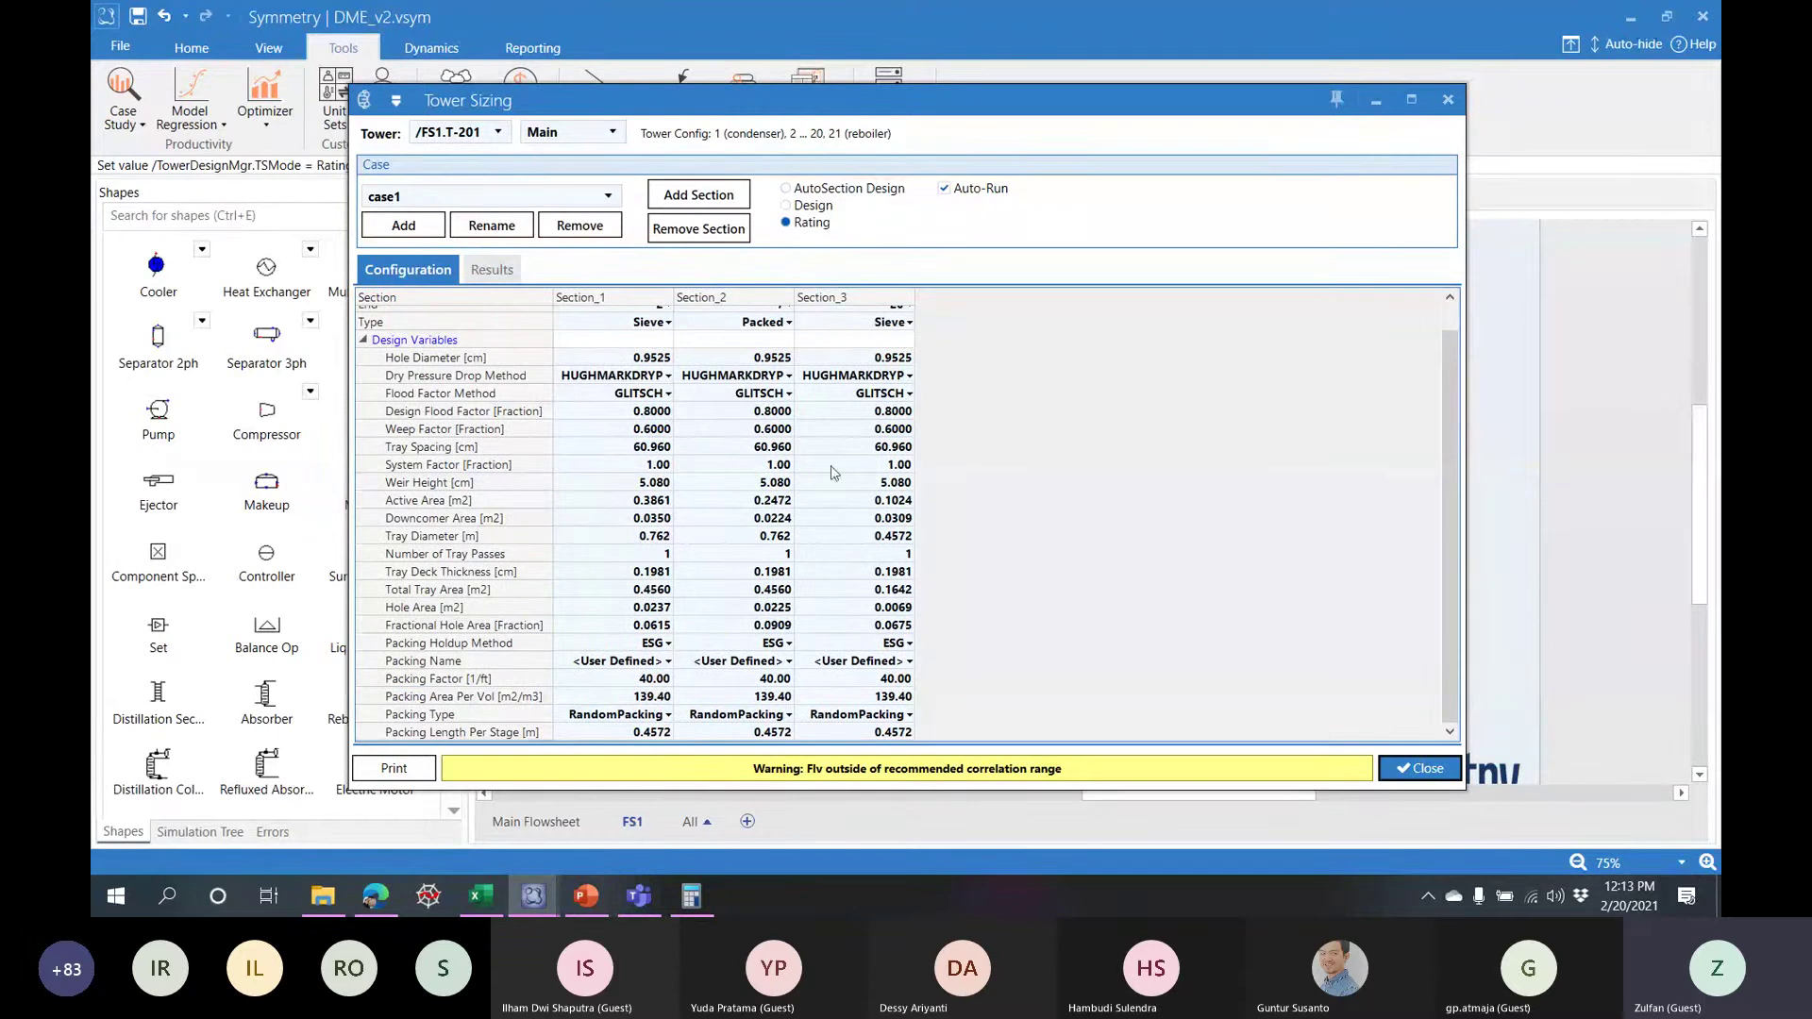
left_click(757, 471)
scroll(788, 465, "up", 1)
scroll(779, 373, "down", 1)
mouse_move(772, 703)
left_click(780, 540)
- Check the tray-by-tray flood factors and pressure drops of the rating case, then return to its configuration
left_click(515, 274)
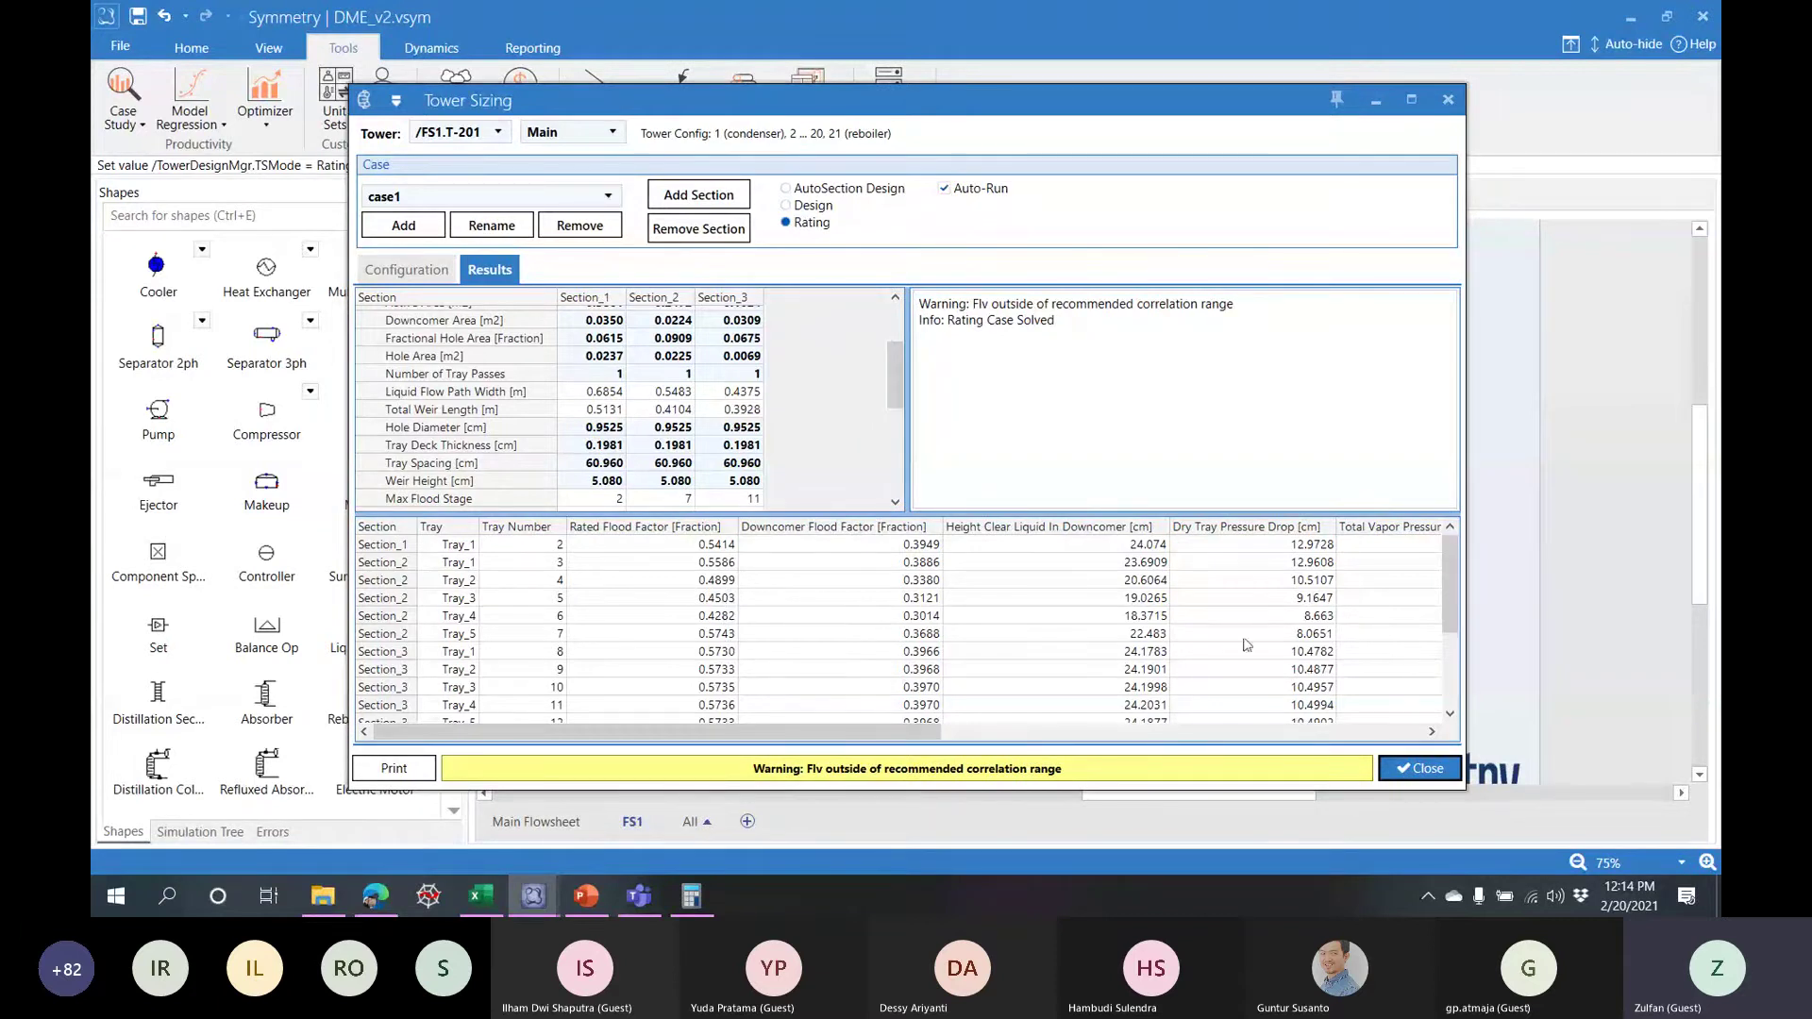
left_click_drag(1451, 587, 1462, 679)
left_click(406, 270)
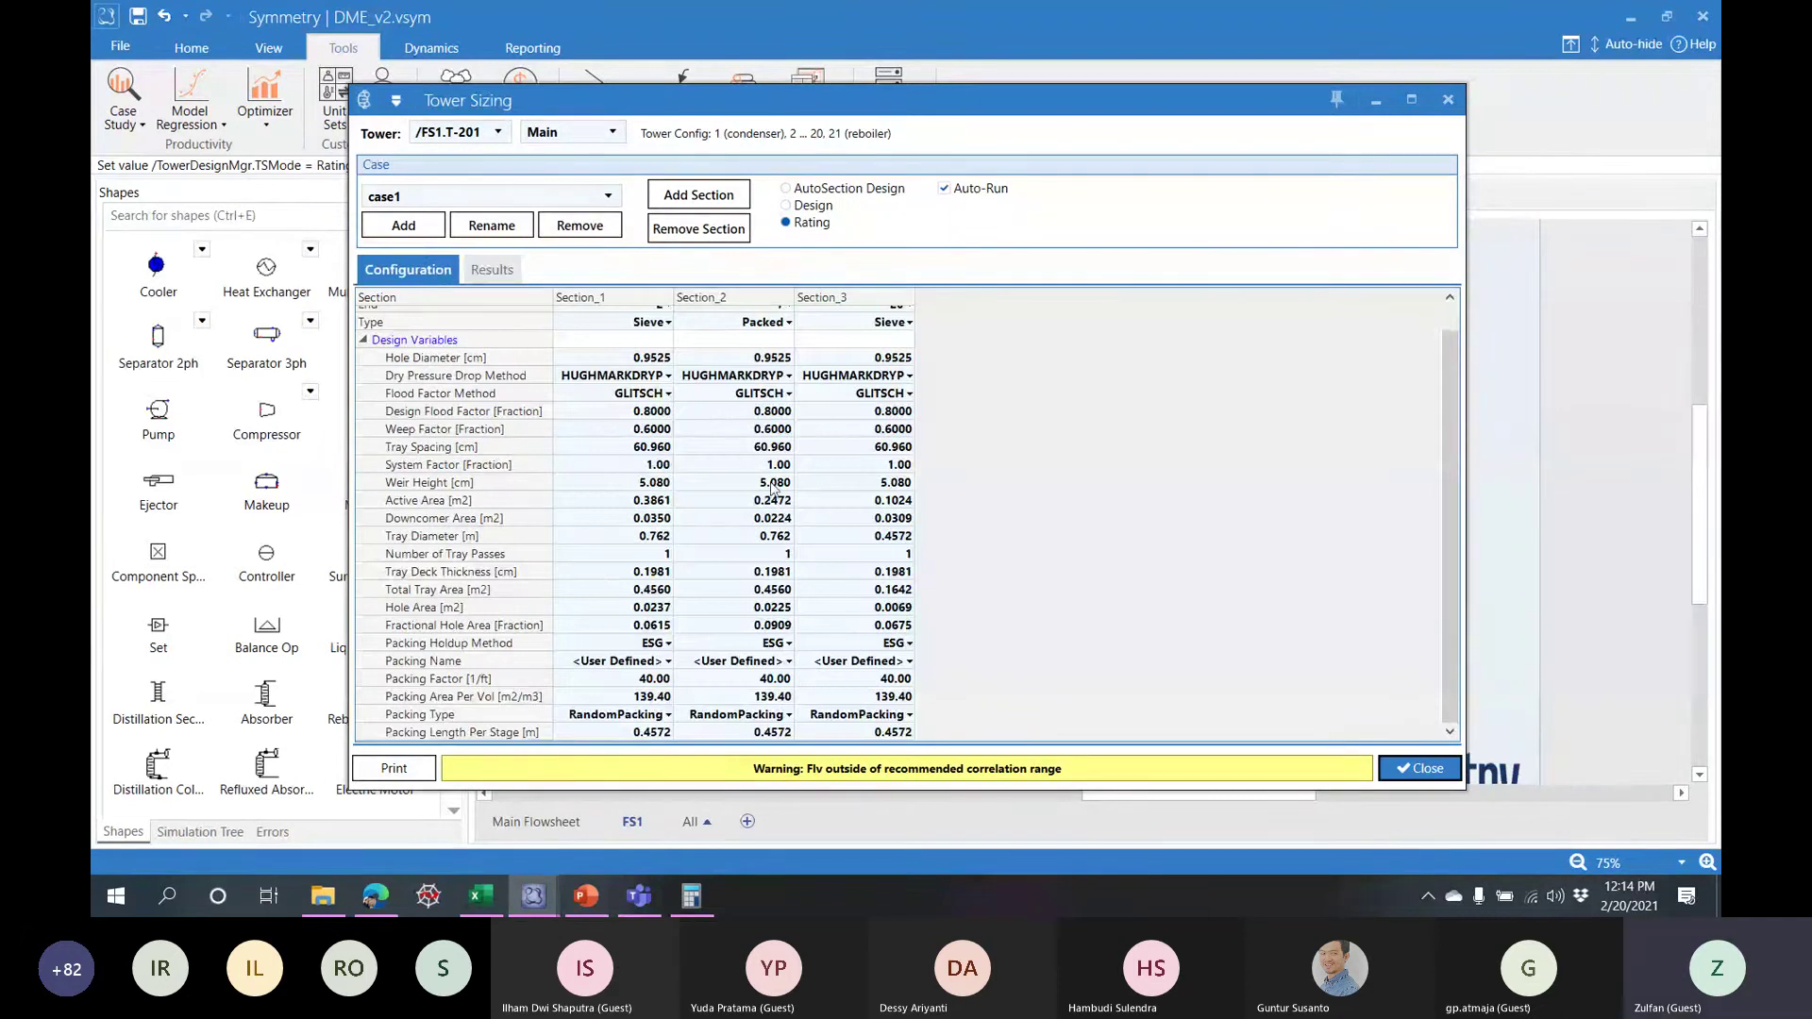
- Set Section_2's tray diameter to 1 m and check its effect on the section's rated flood factors
left_click(776, 535)
scroll(1001, 596, "up", 1)
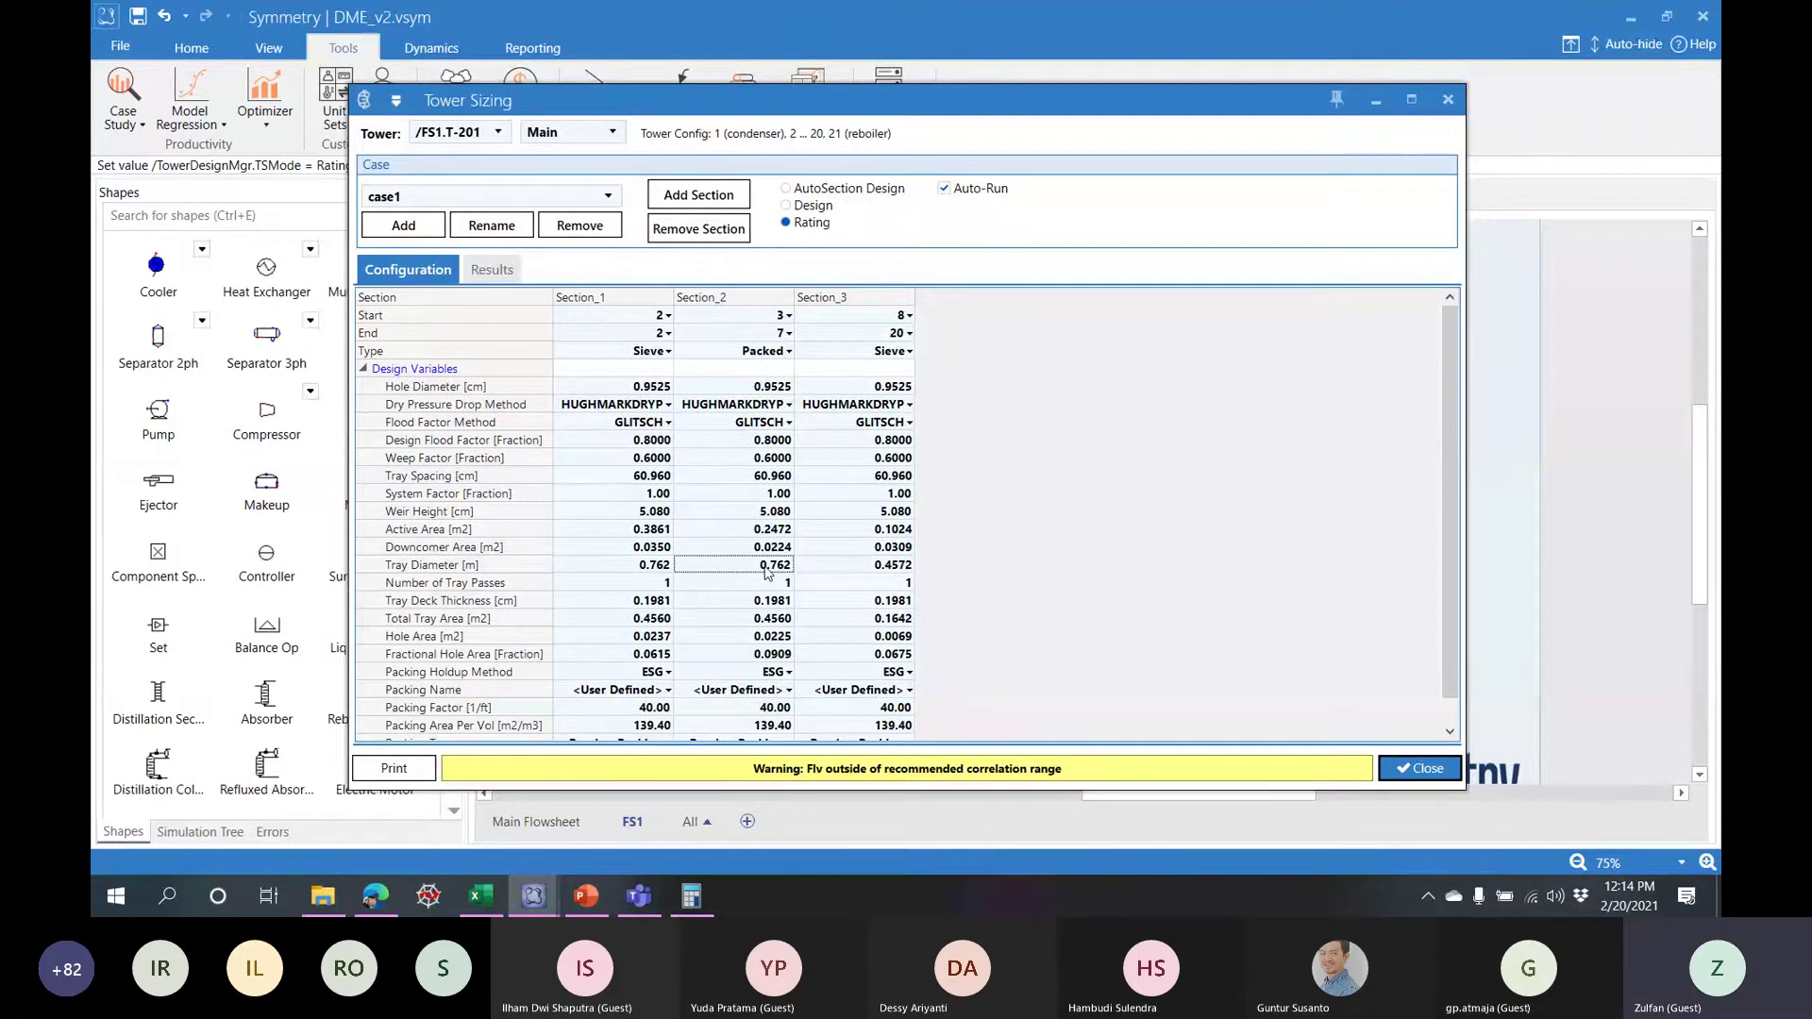
type("1")
key("Return")
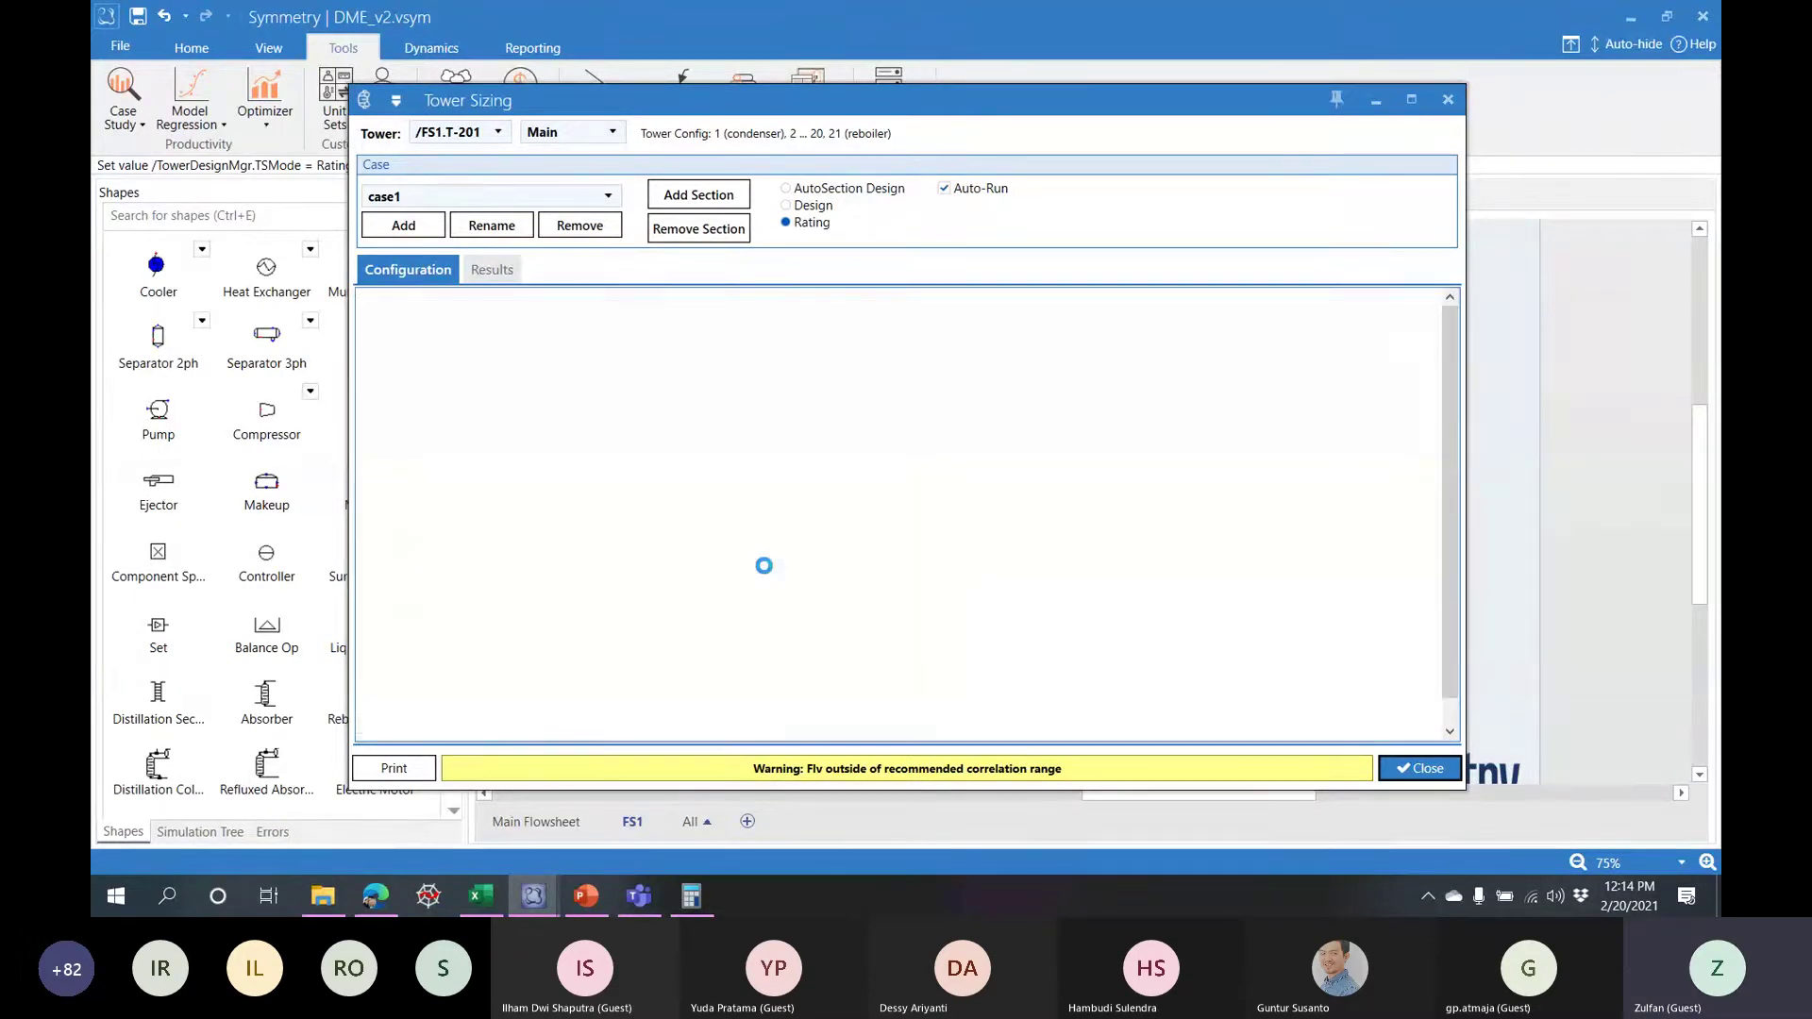
left_click(492, 269)
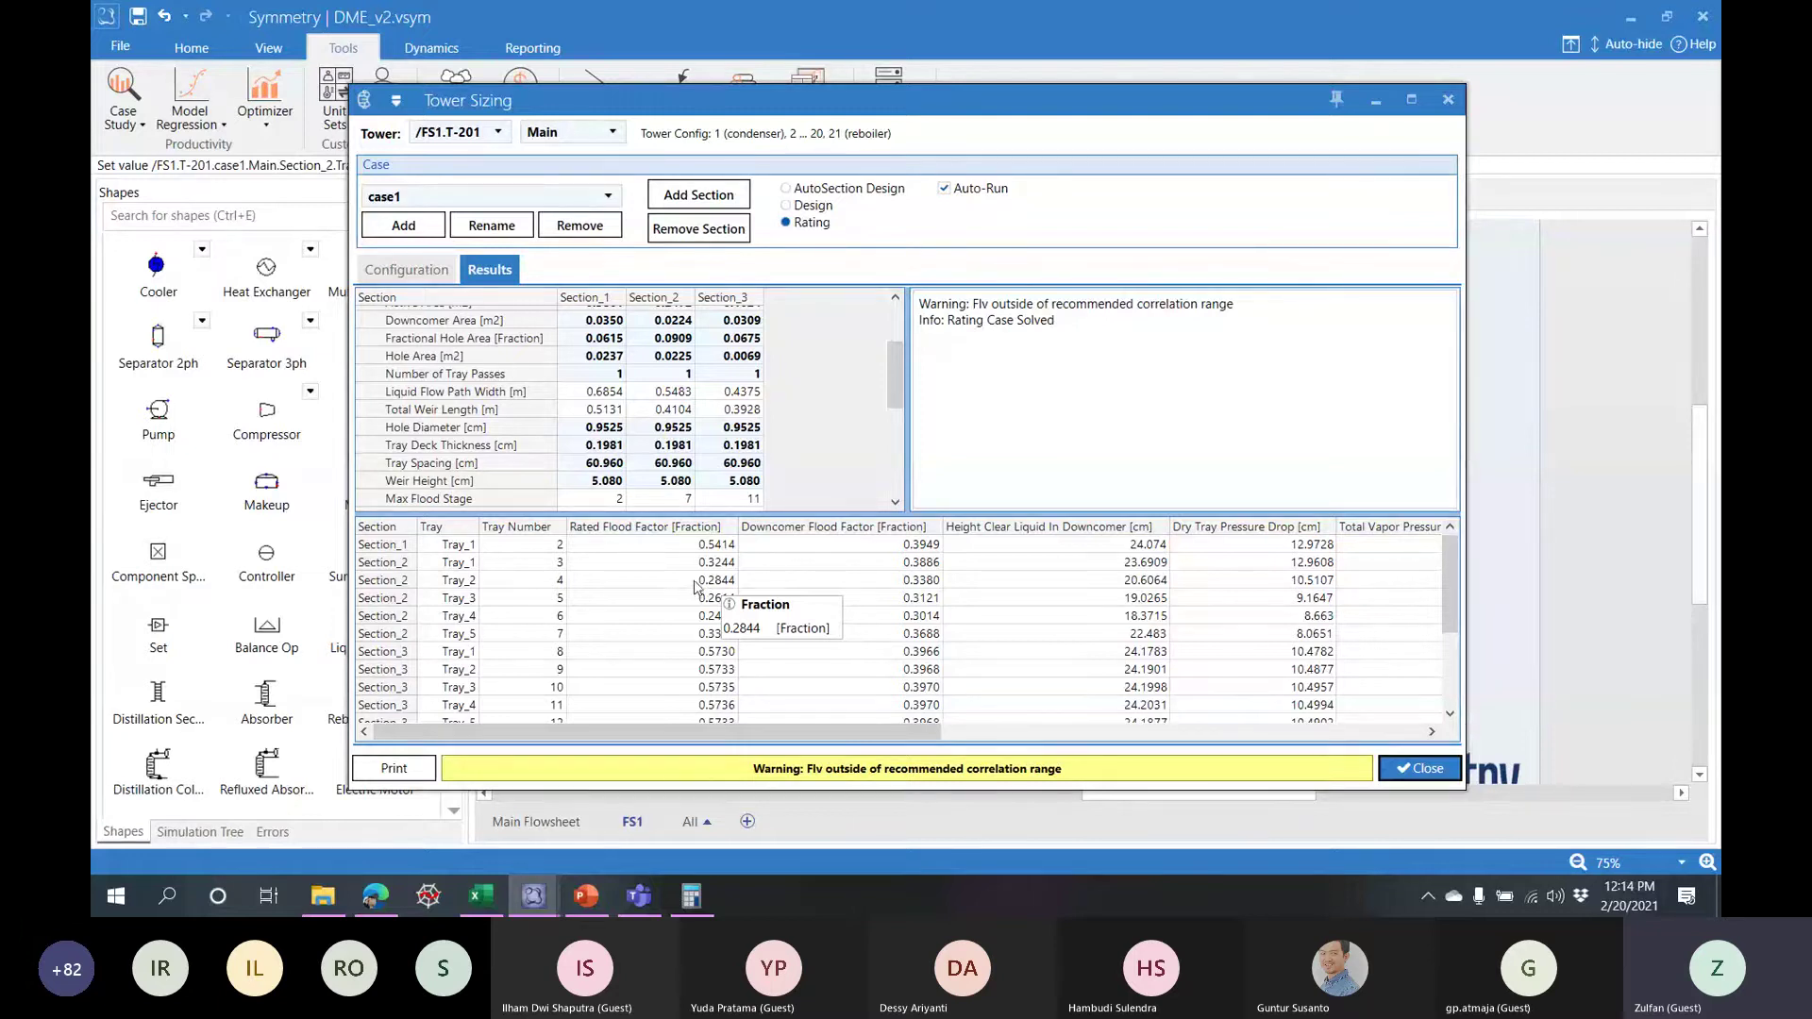
left_click(408, 271)
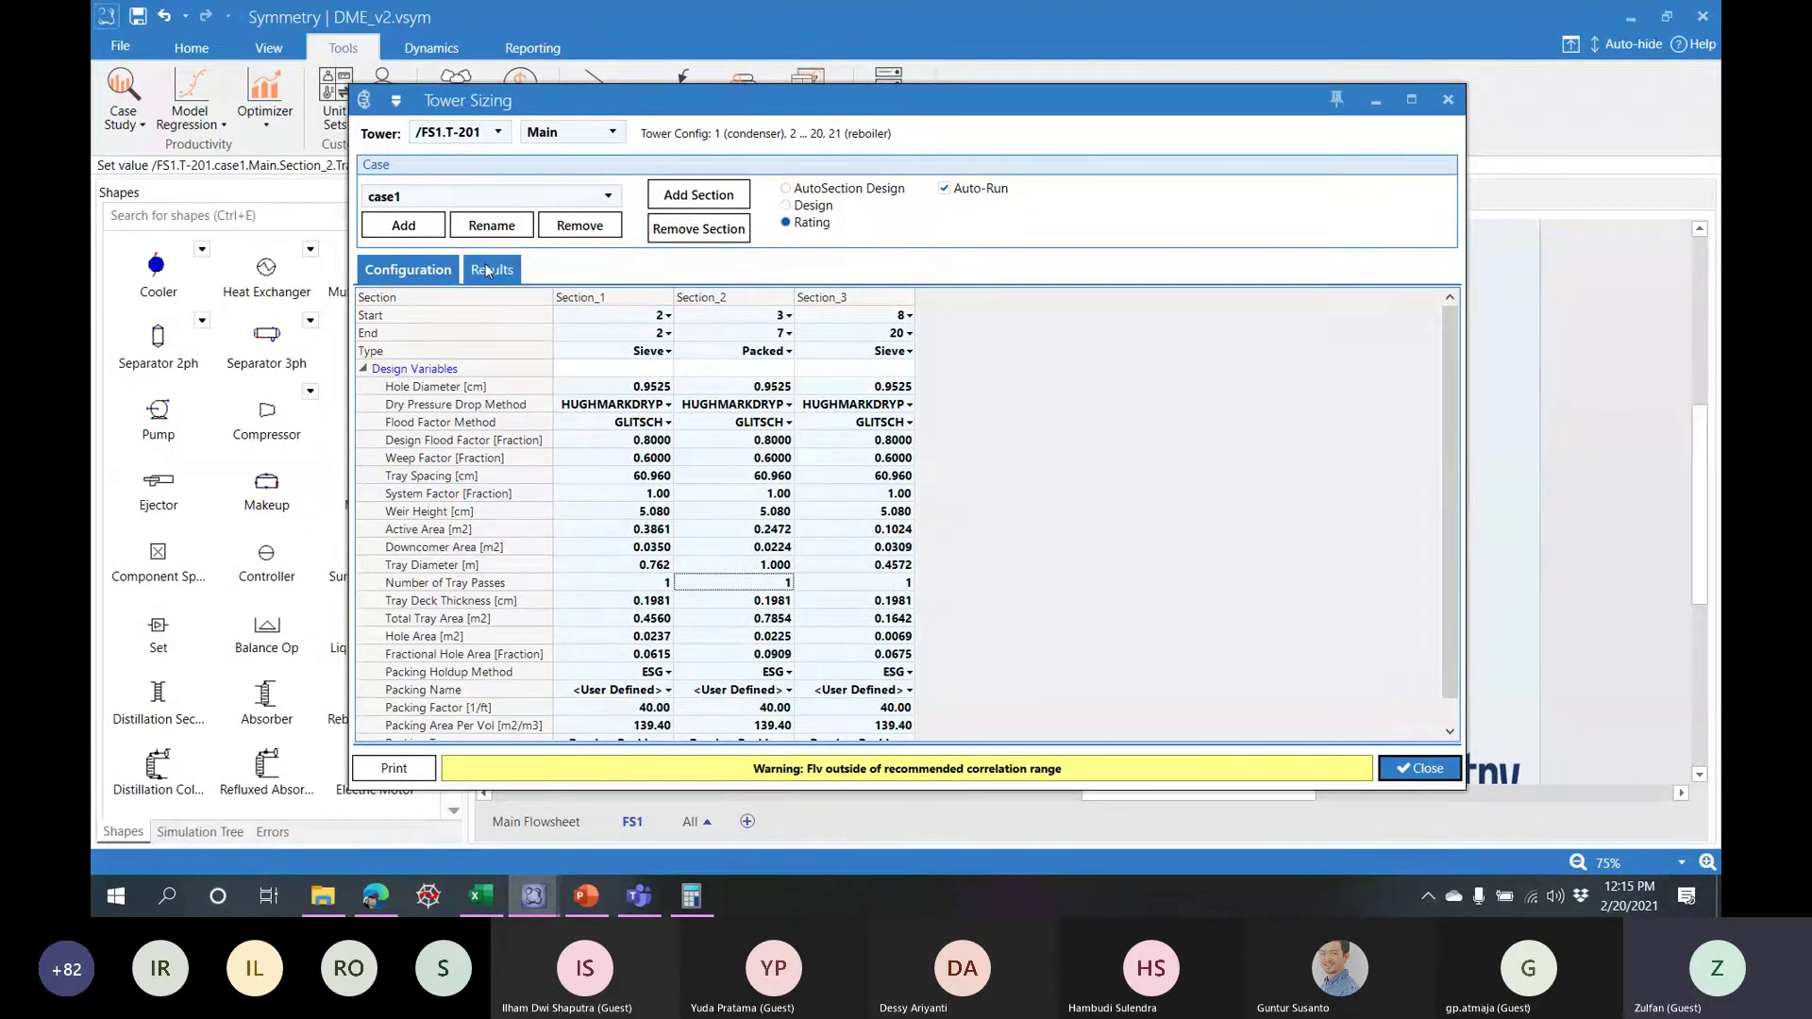
- Switch to the Teams meeting chat and read the full question on choosing a distillation feed stage by criteria other than reboiler duty
left_click(639, 896)
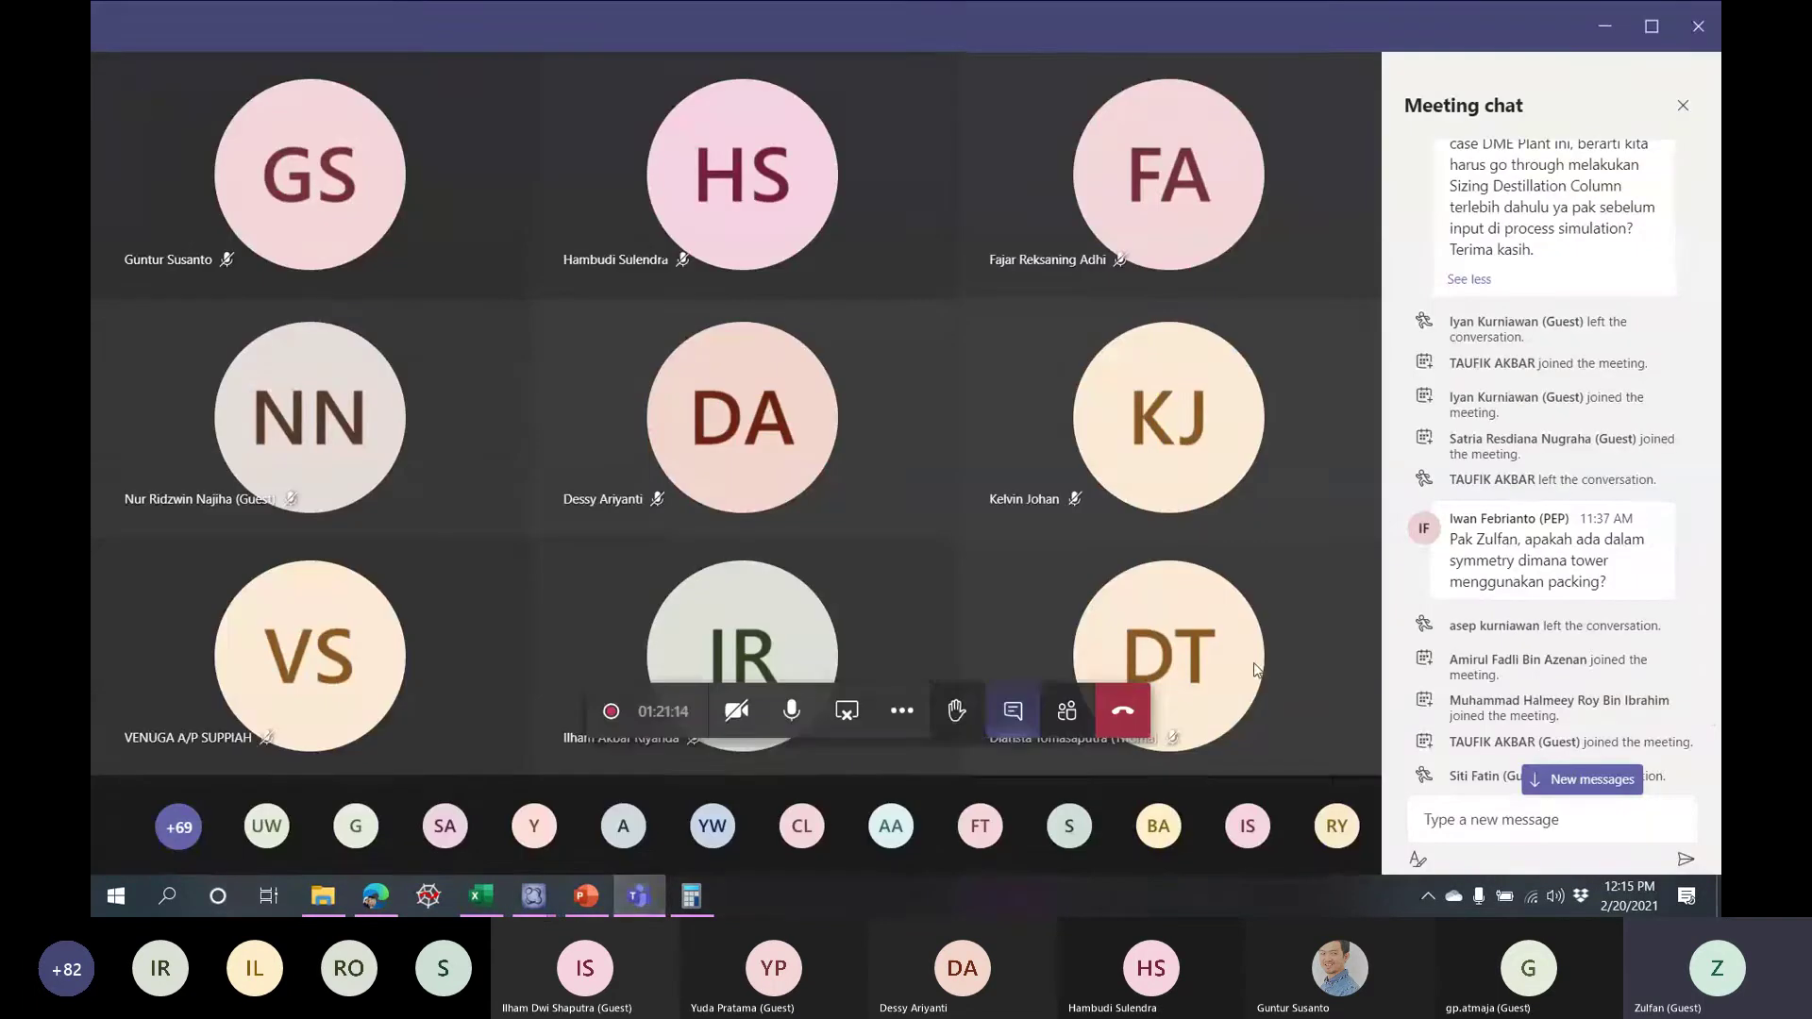
scroll(1638, 584, "down", 3)
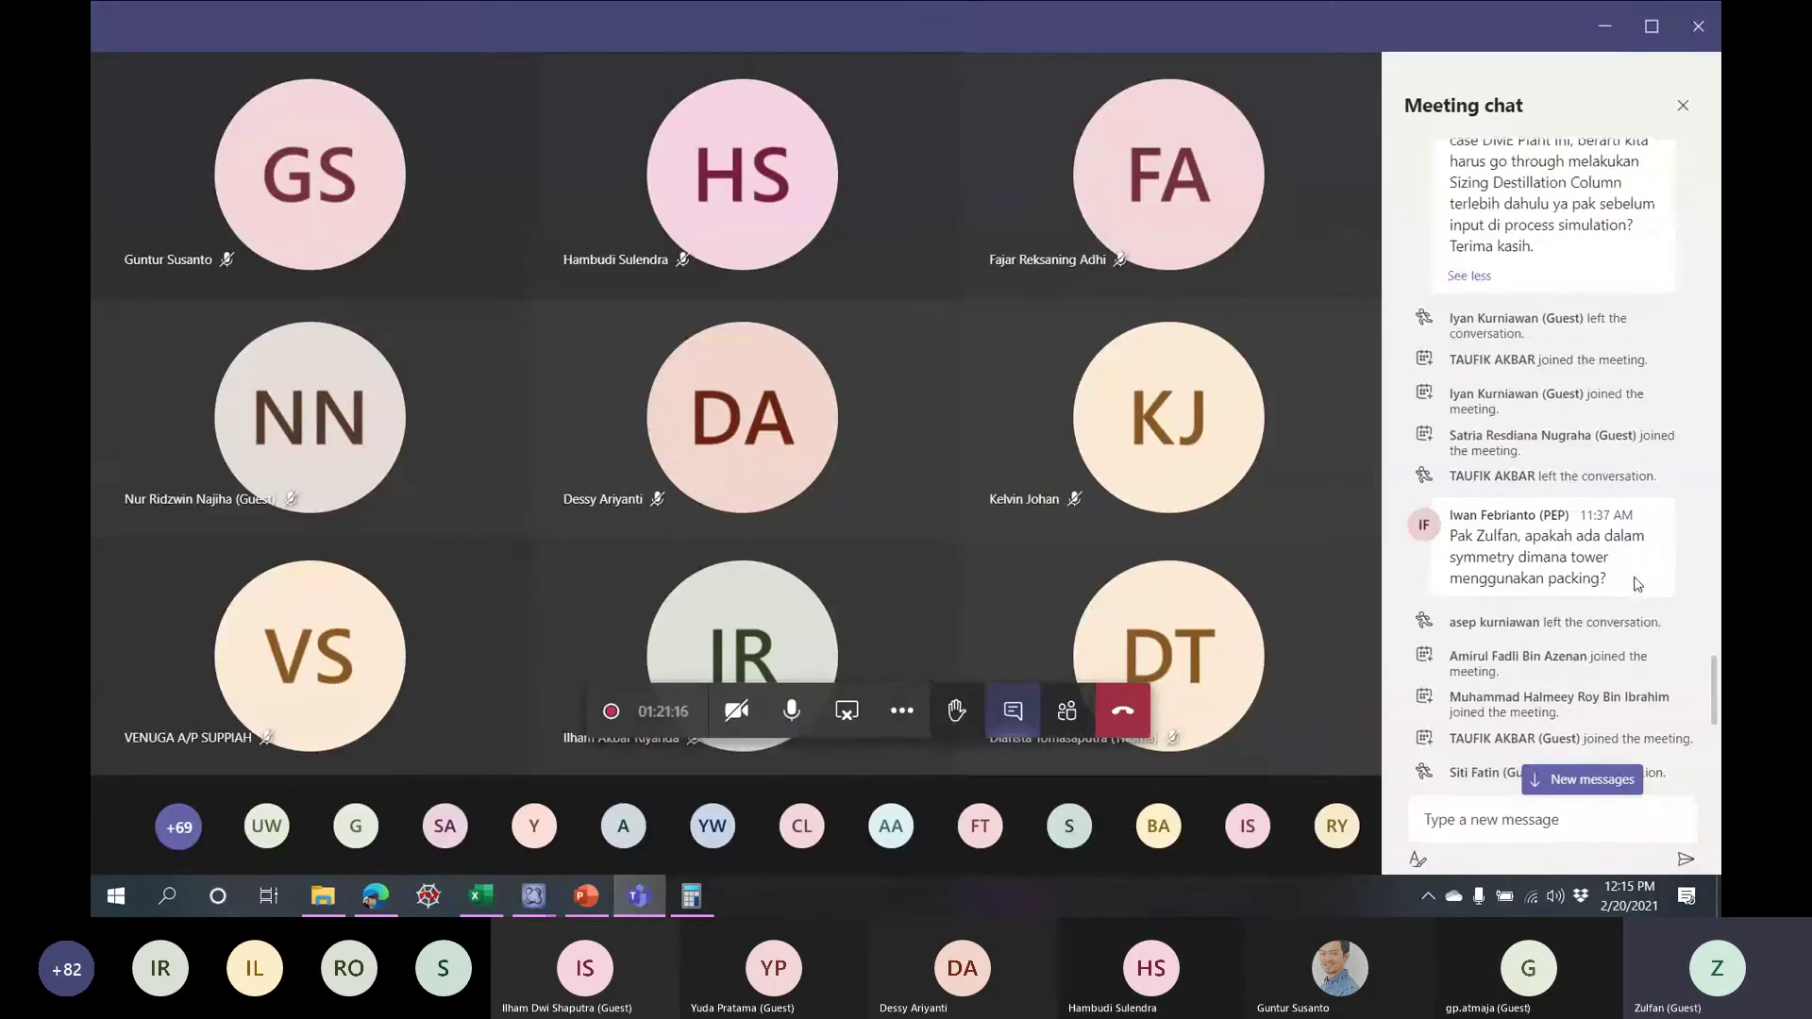
scroll(1637, 584, "down", 6)
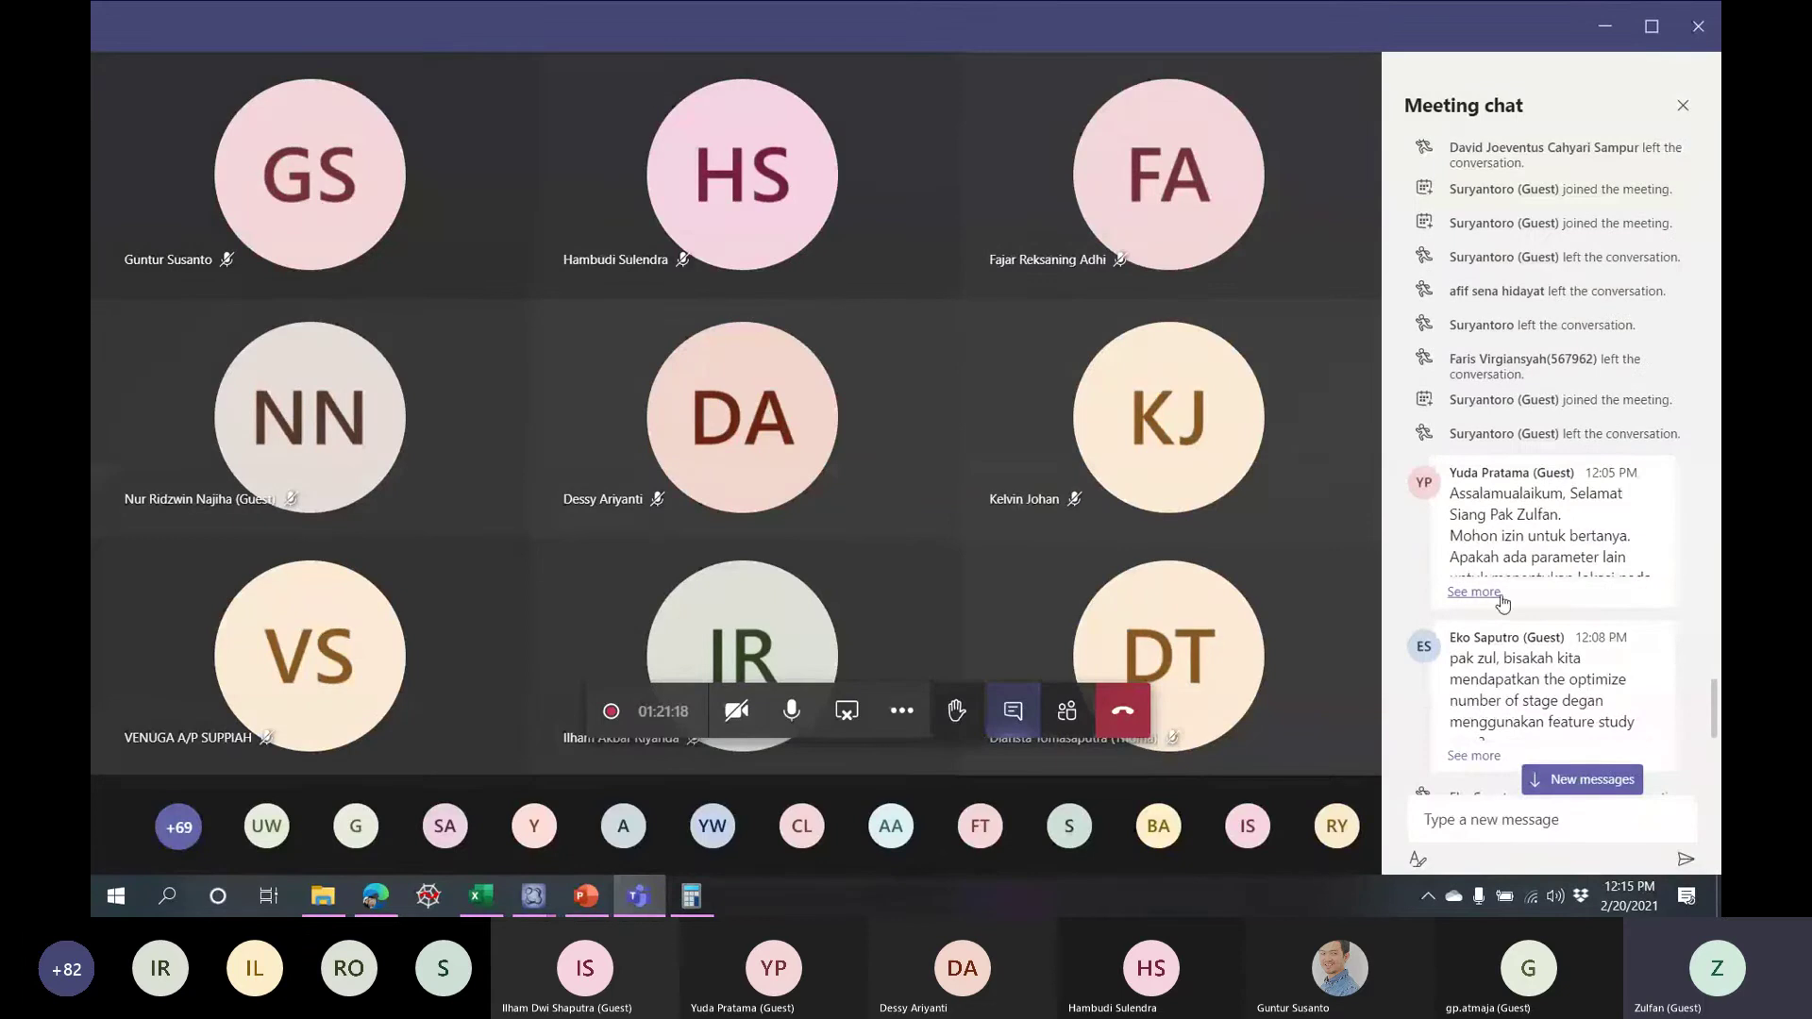
left_click(1478, 597)
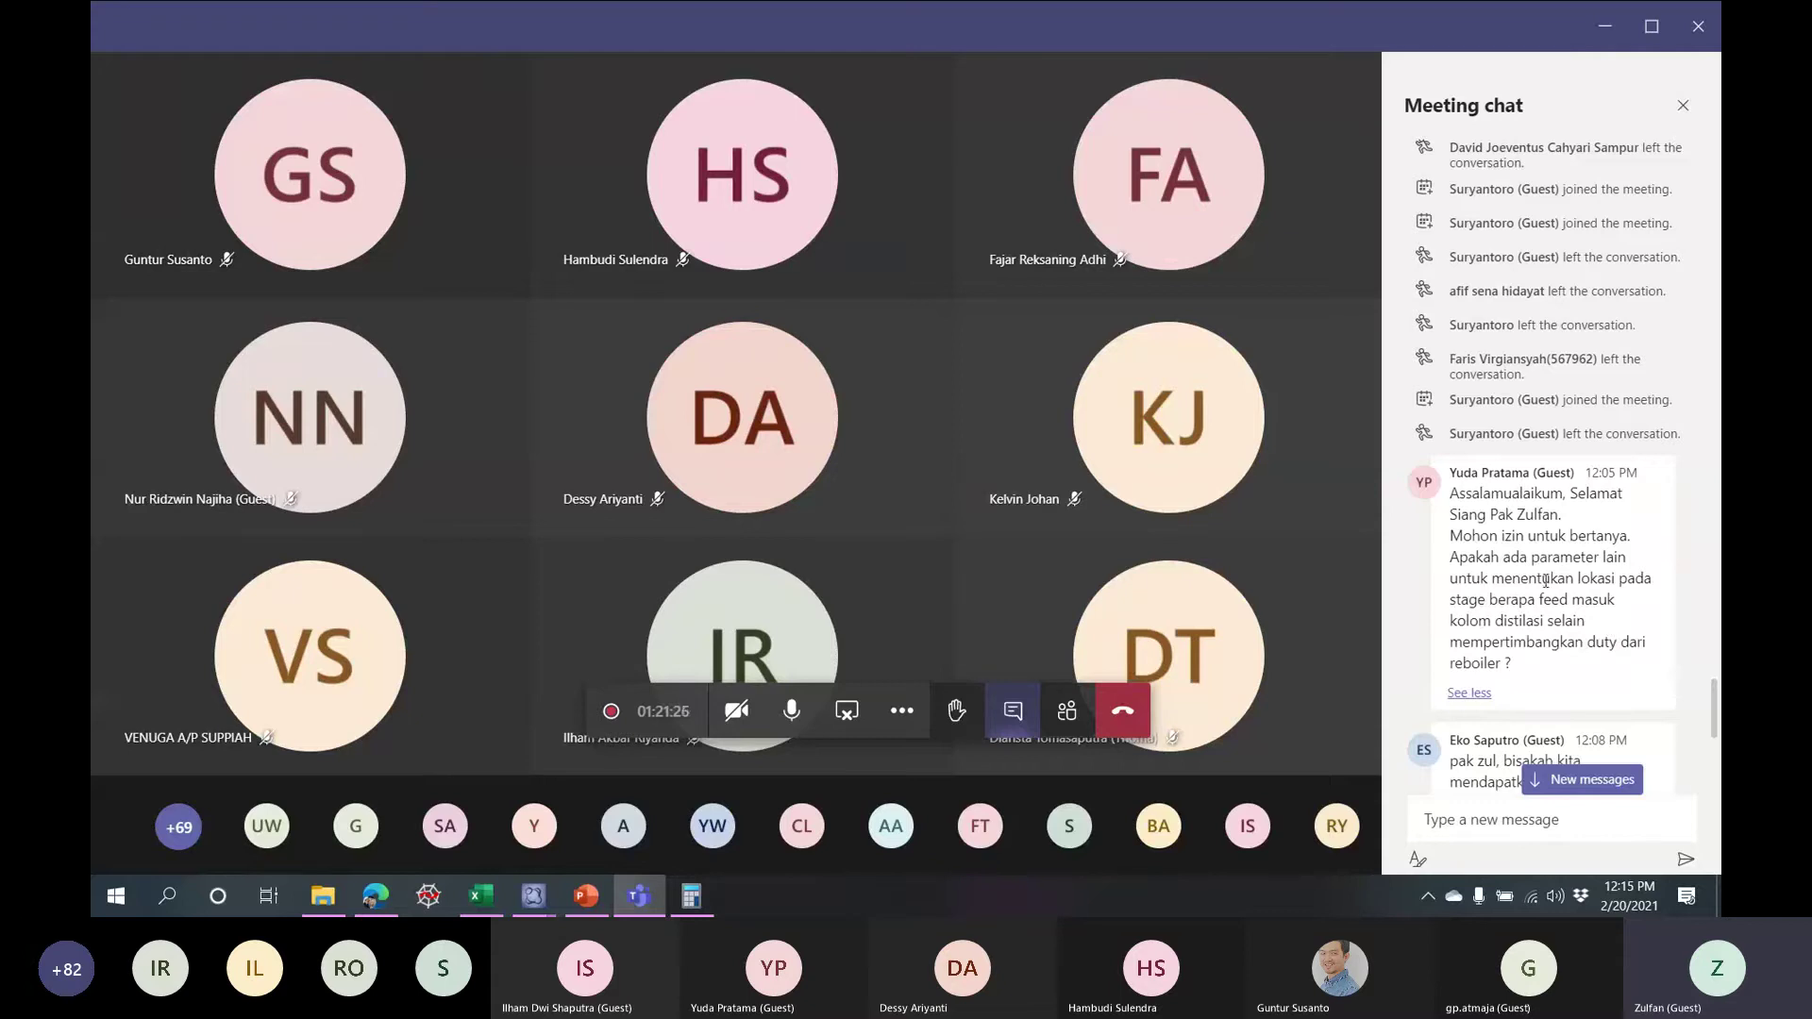
left_click_drag(1507, 557, 1530, 555)
left_click_drag(1500, 661, 1587, 642)
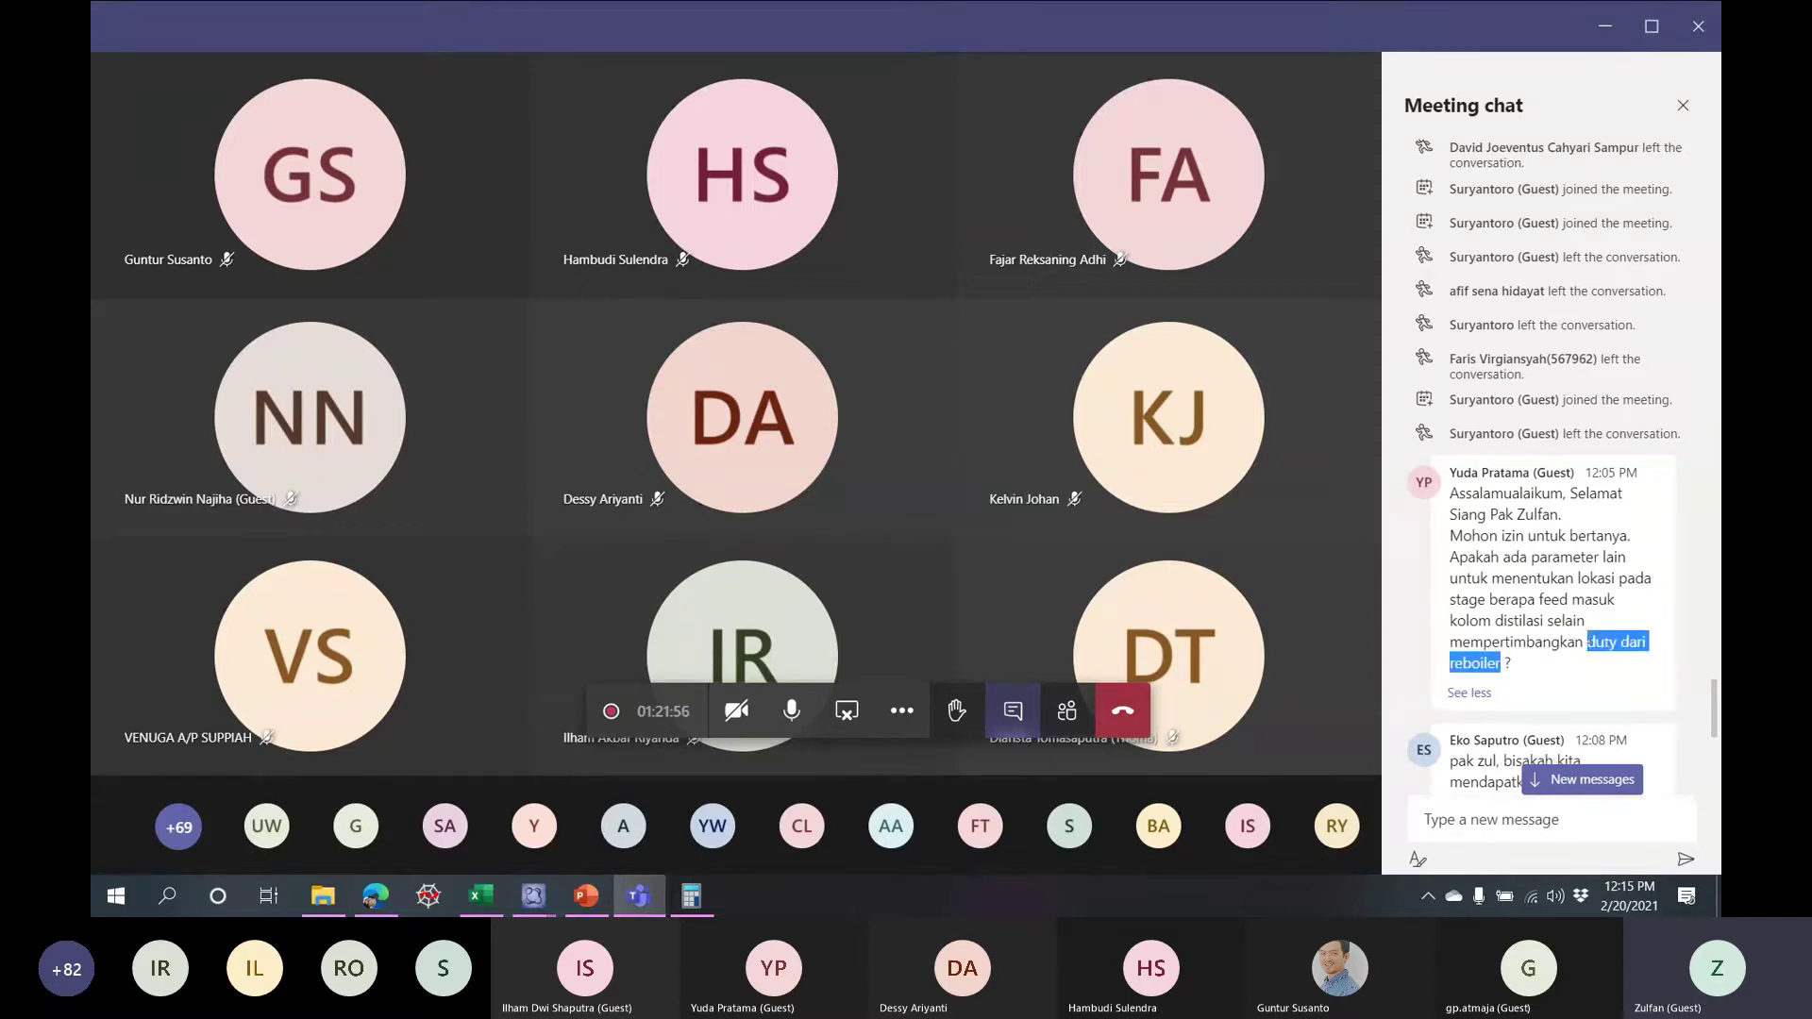
left_click(1579, 618)
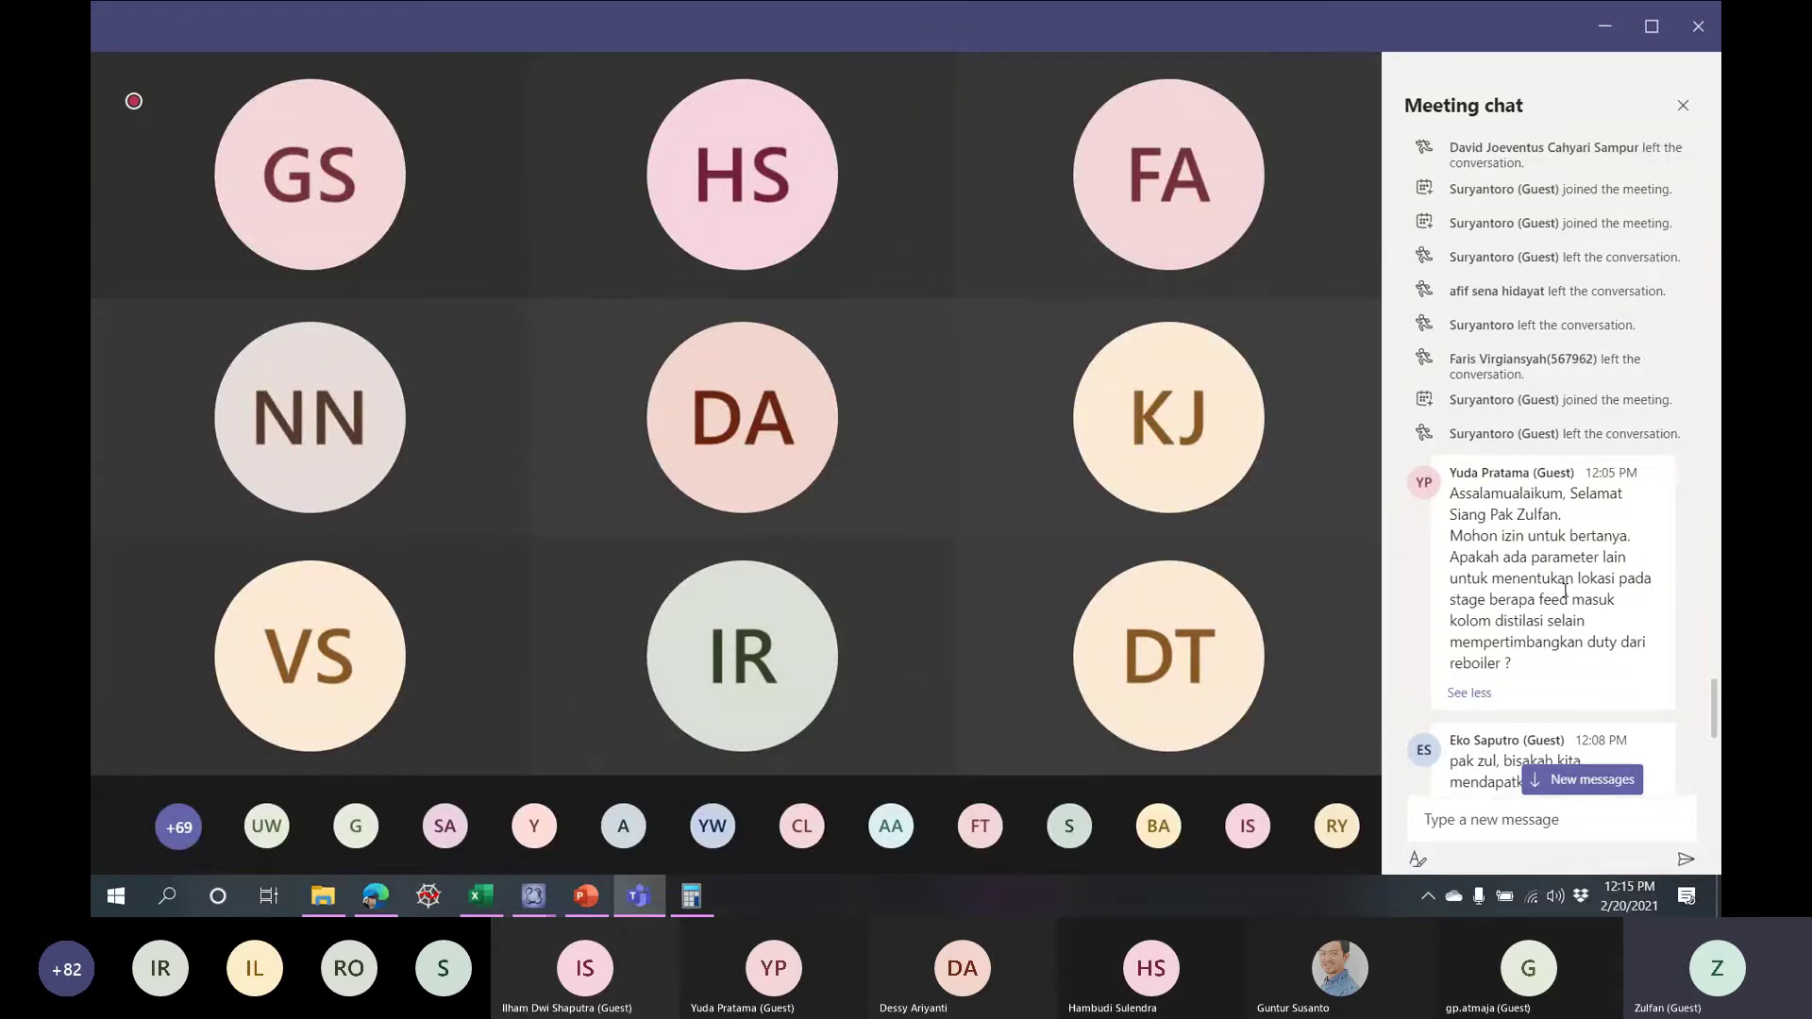
mouse_move(1259, 529)
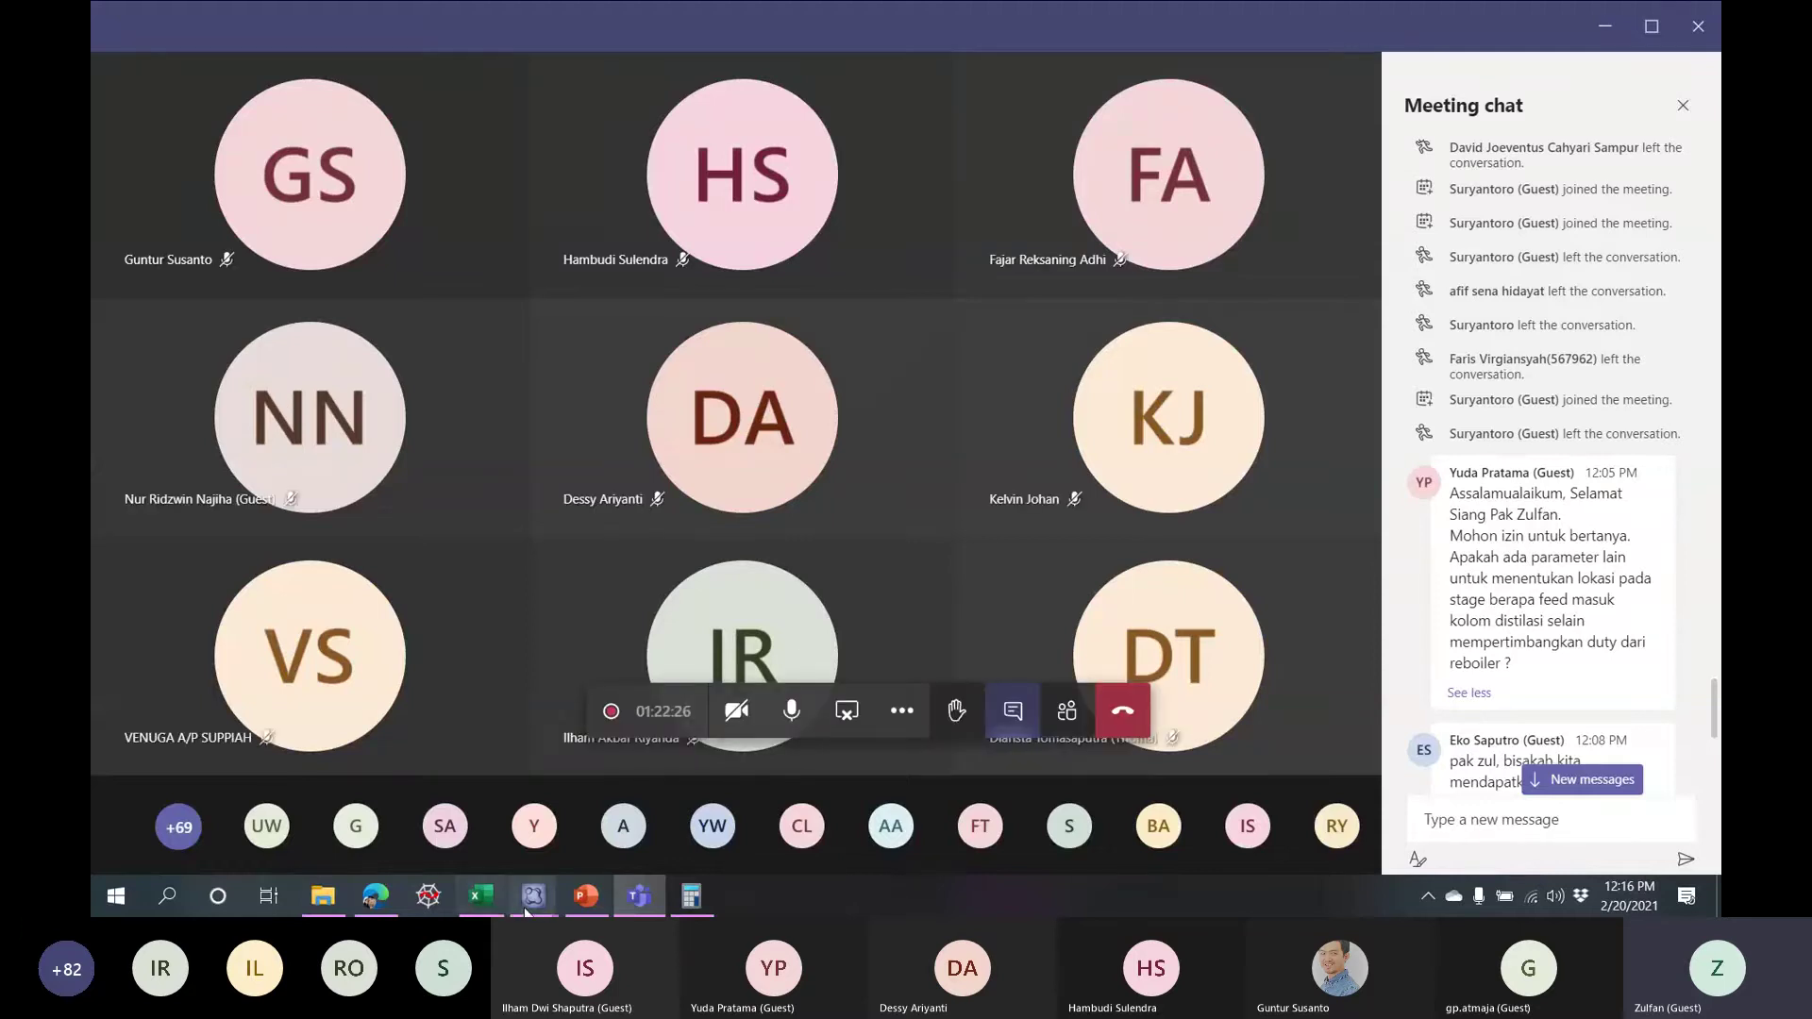
- Return to Symmetry and close the Tower Sizing and T-201 column windows to show the flowsheet
mouse_move(530, 897)
left_click(432, 811)
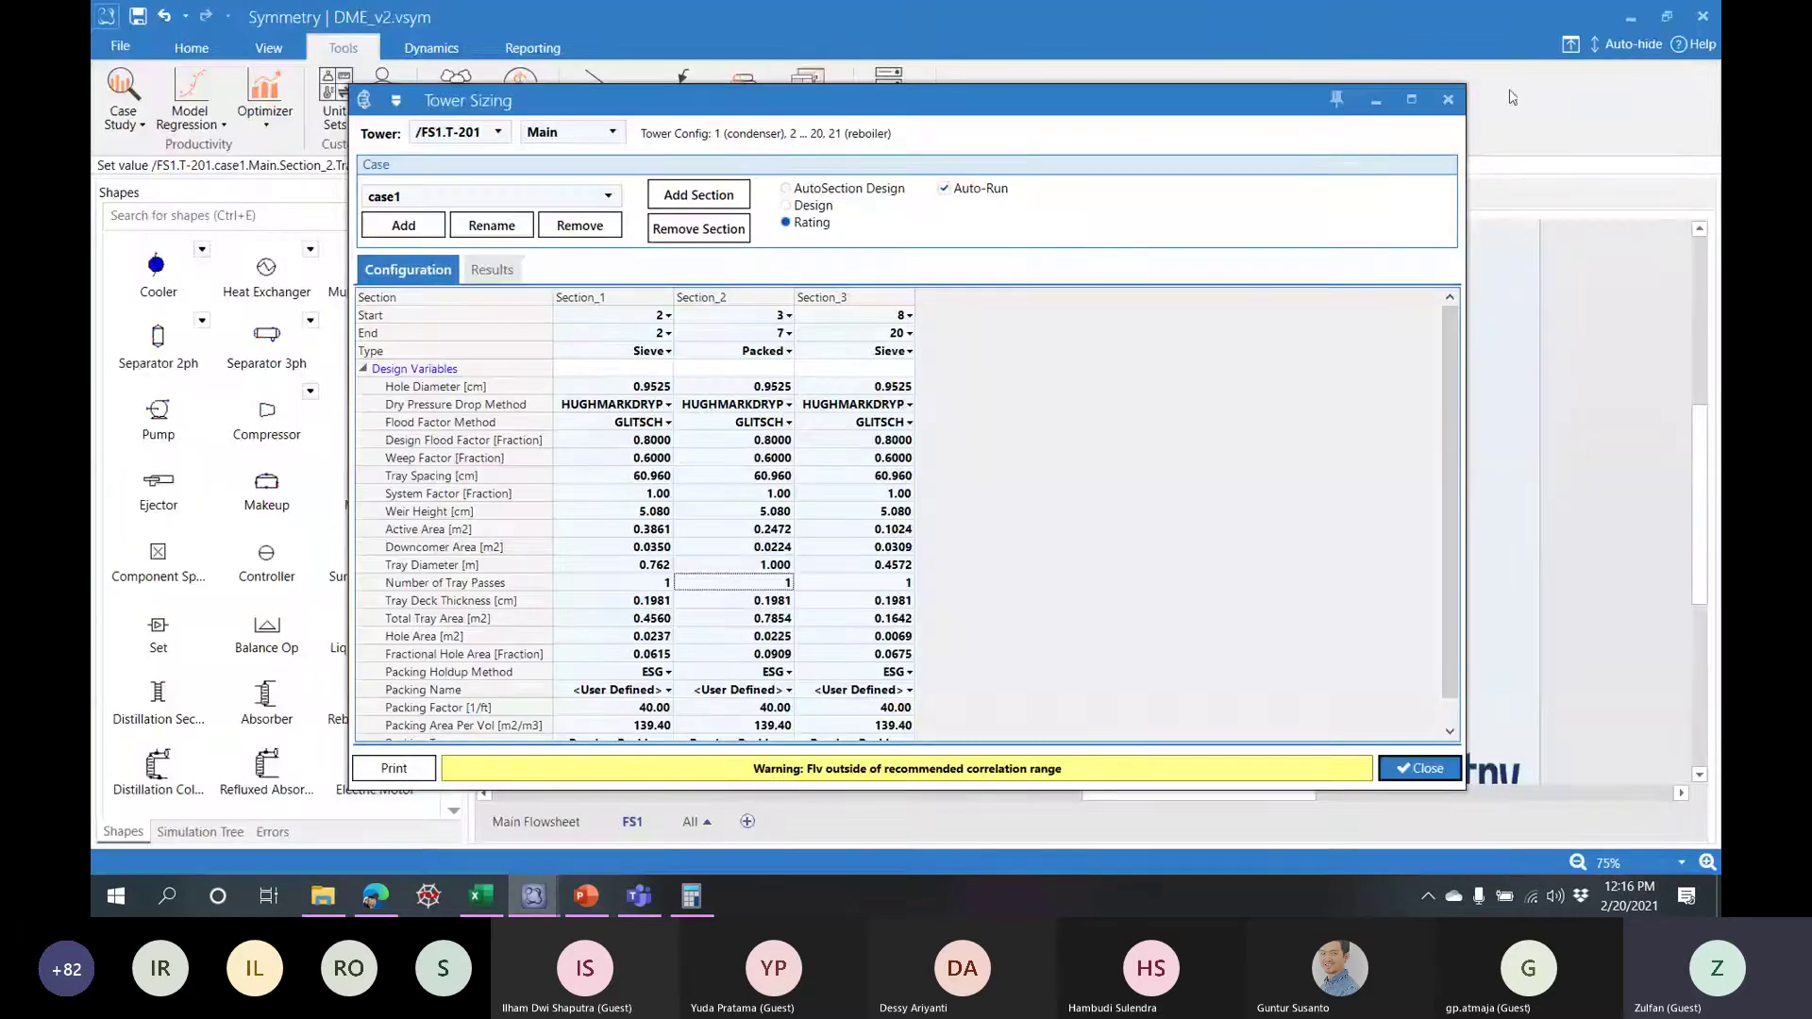
left_click(1445, 101)
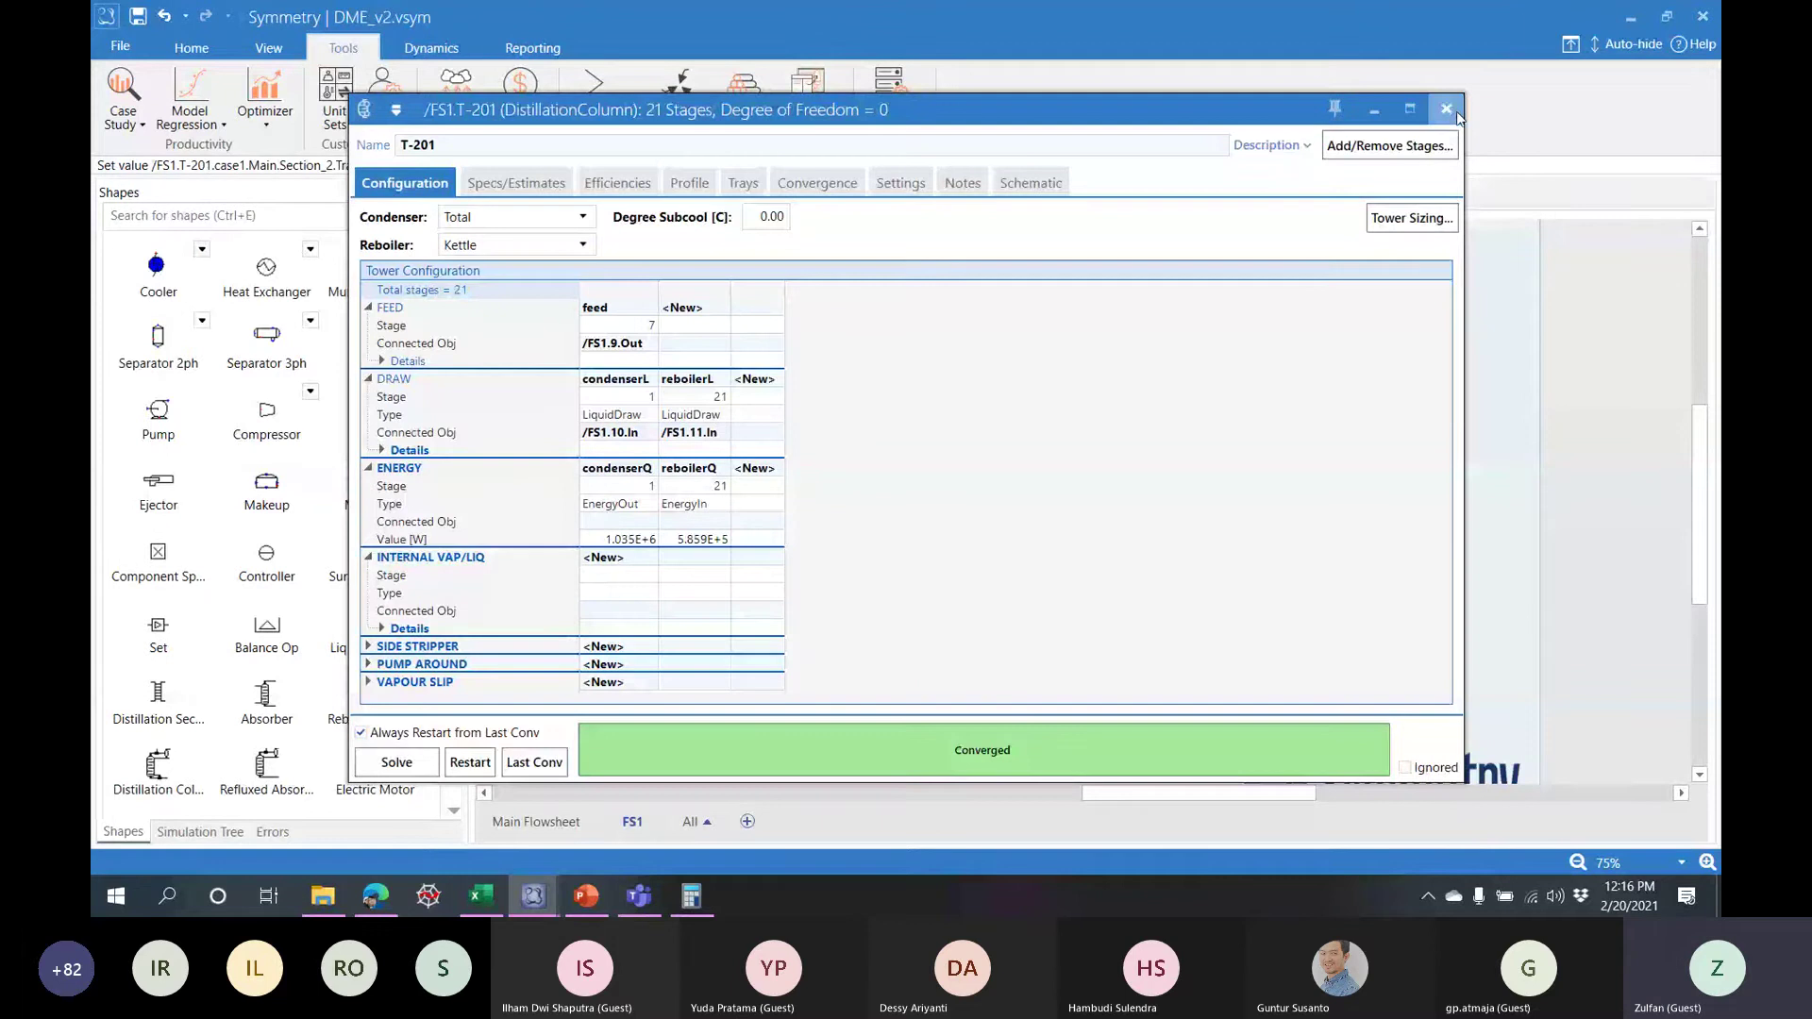
left_click(1445, 106)
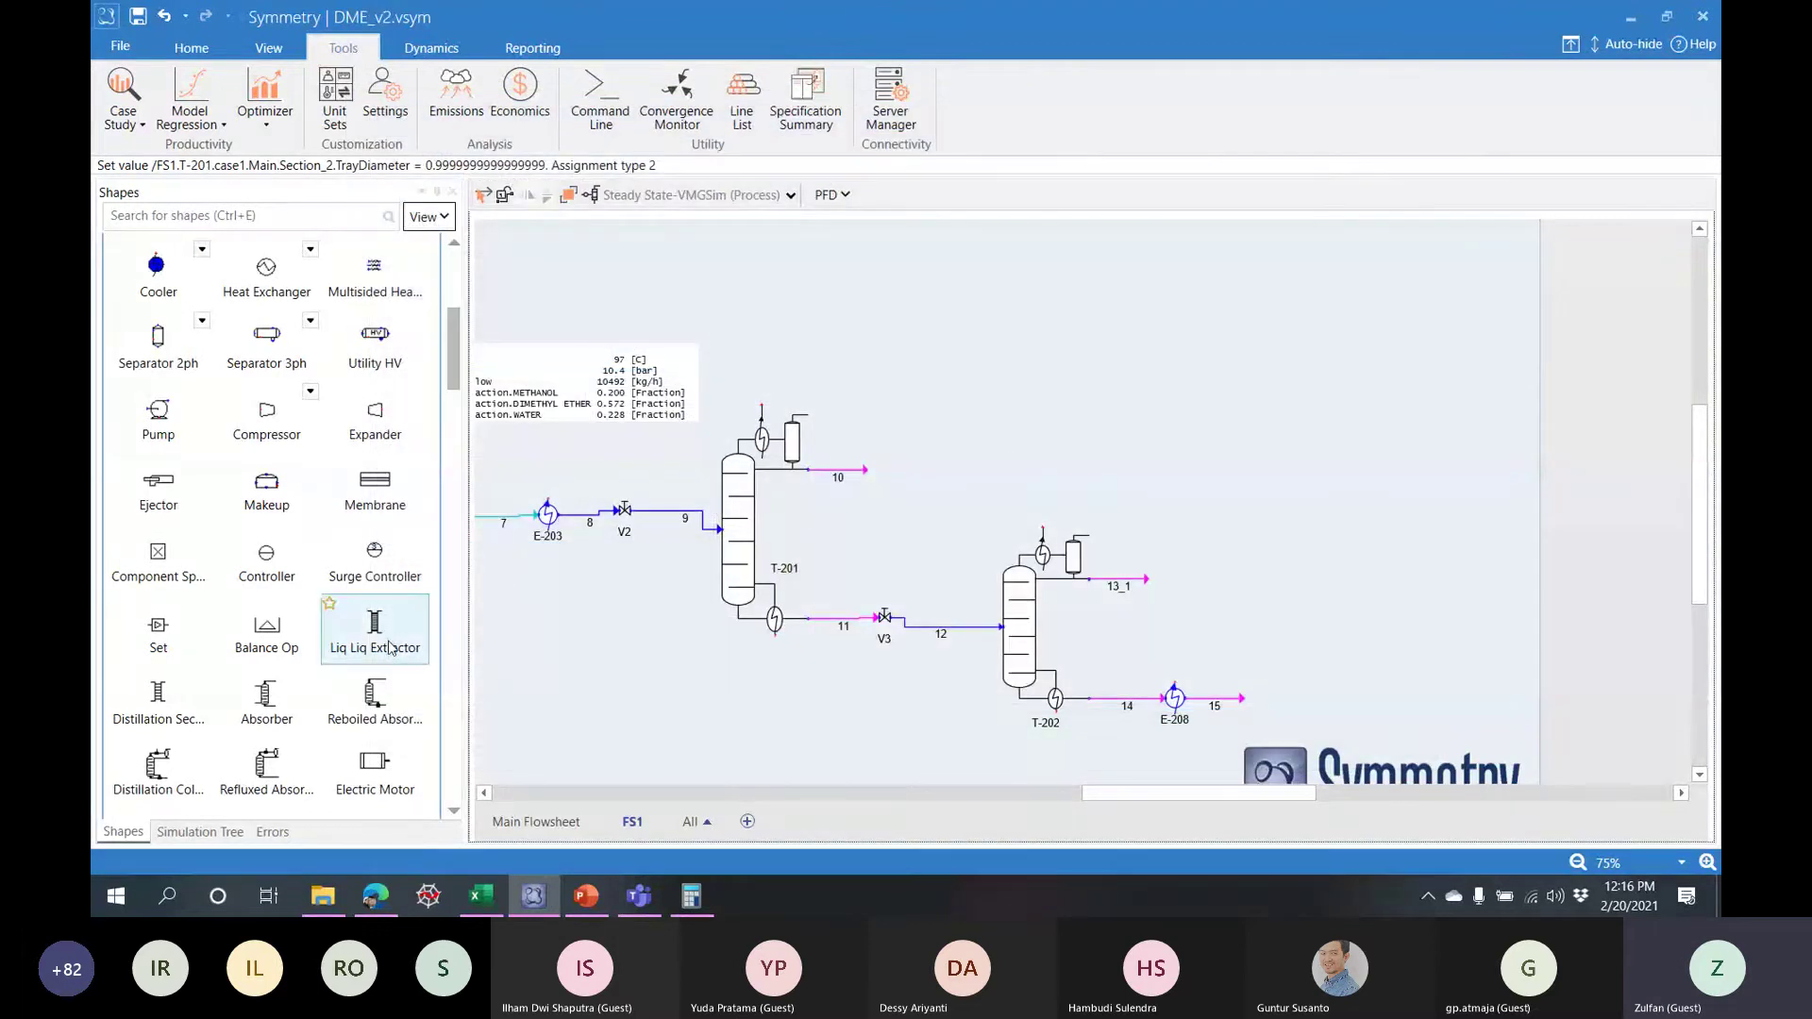
- Browse the shapes library beyond the column and separator shapes to the analysis and utility operations
scroll(387, 650, "down", 5)
scroll(396, 651, "down", 5)
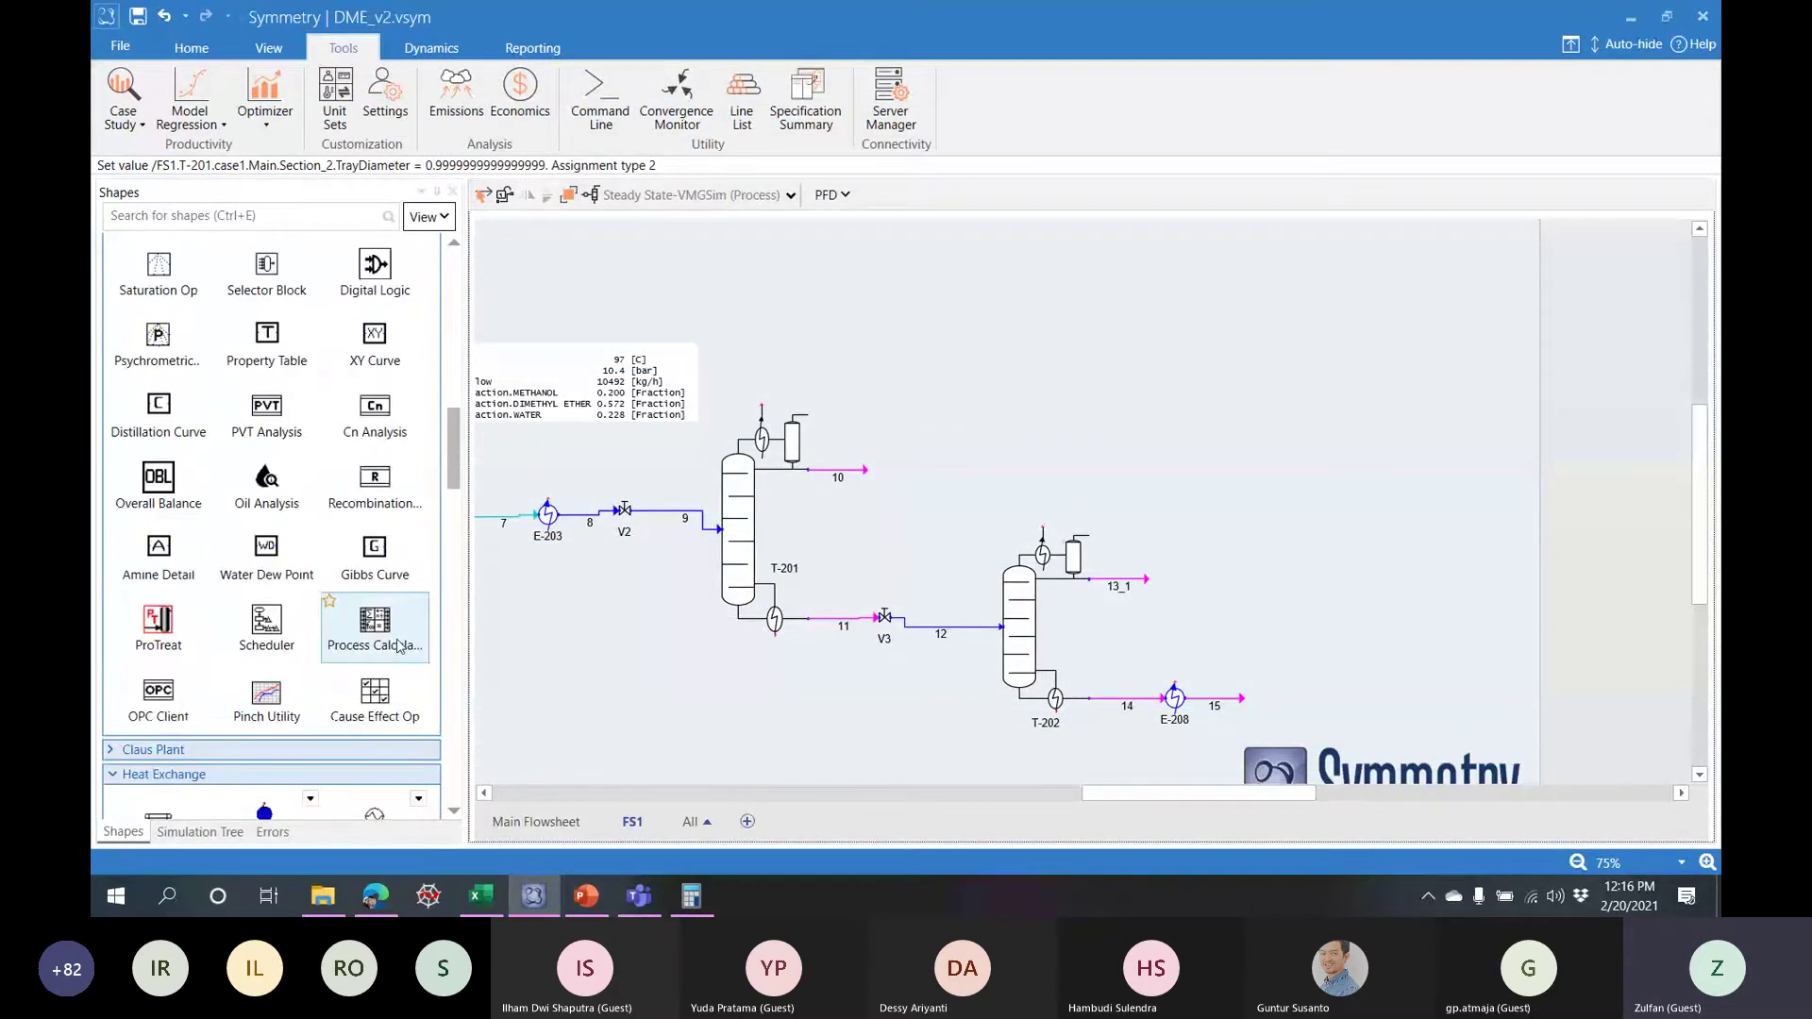